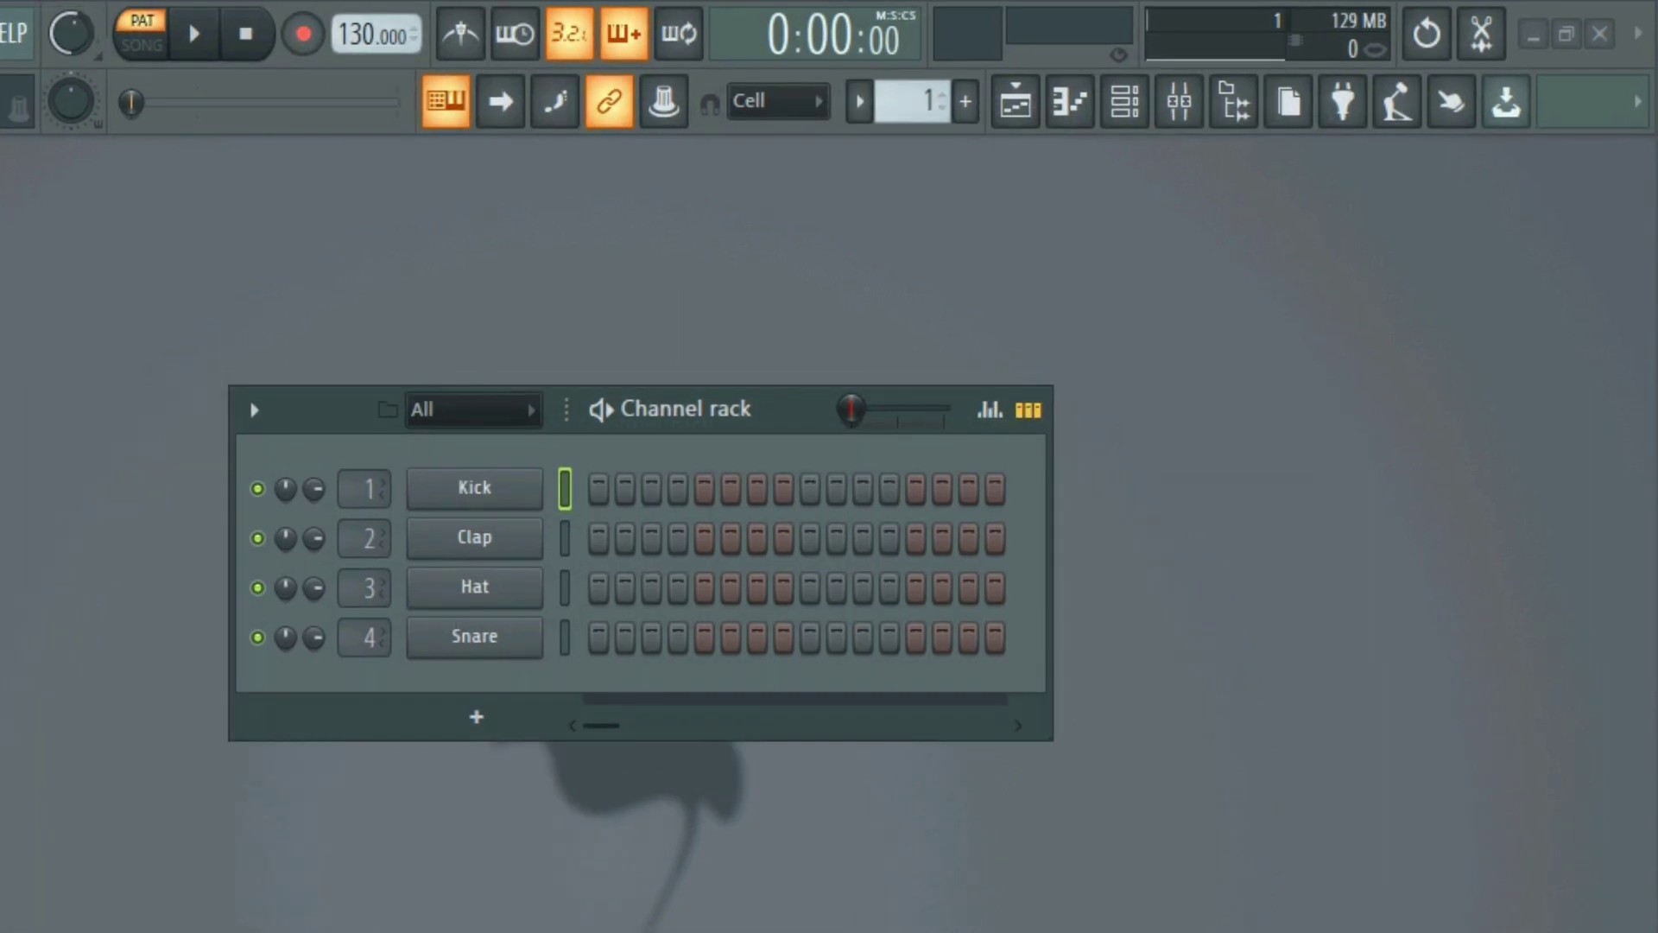
# - Insert an Addictive Keys instrument into the channel rack and arrange the rack above the plugin window
pyautogui.moveTo(802, 404); pyautogui.dragTo(826, 460)
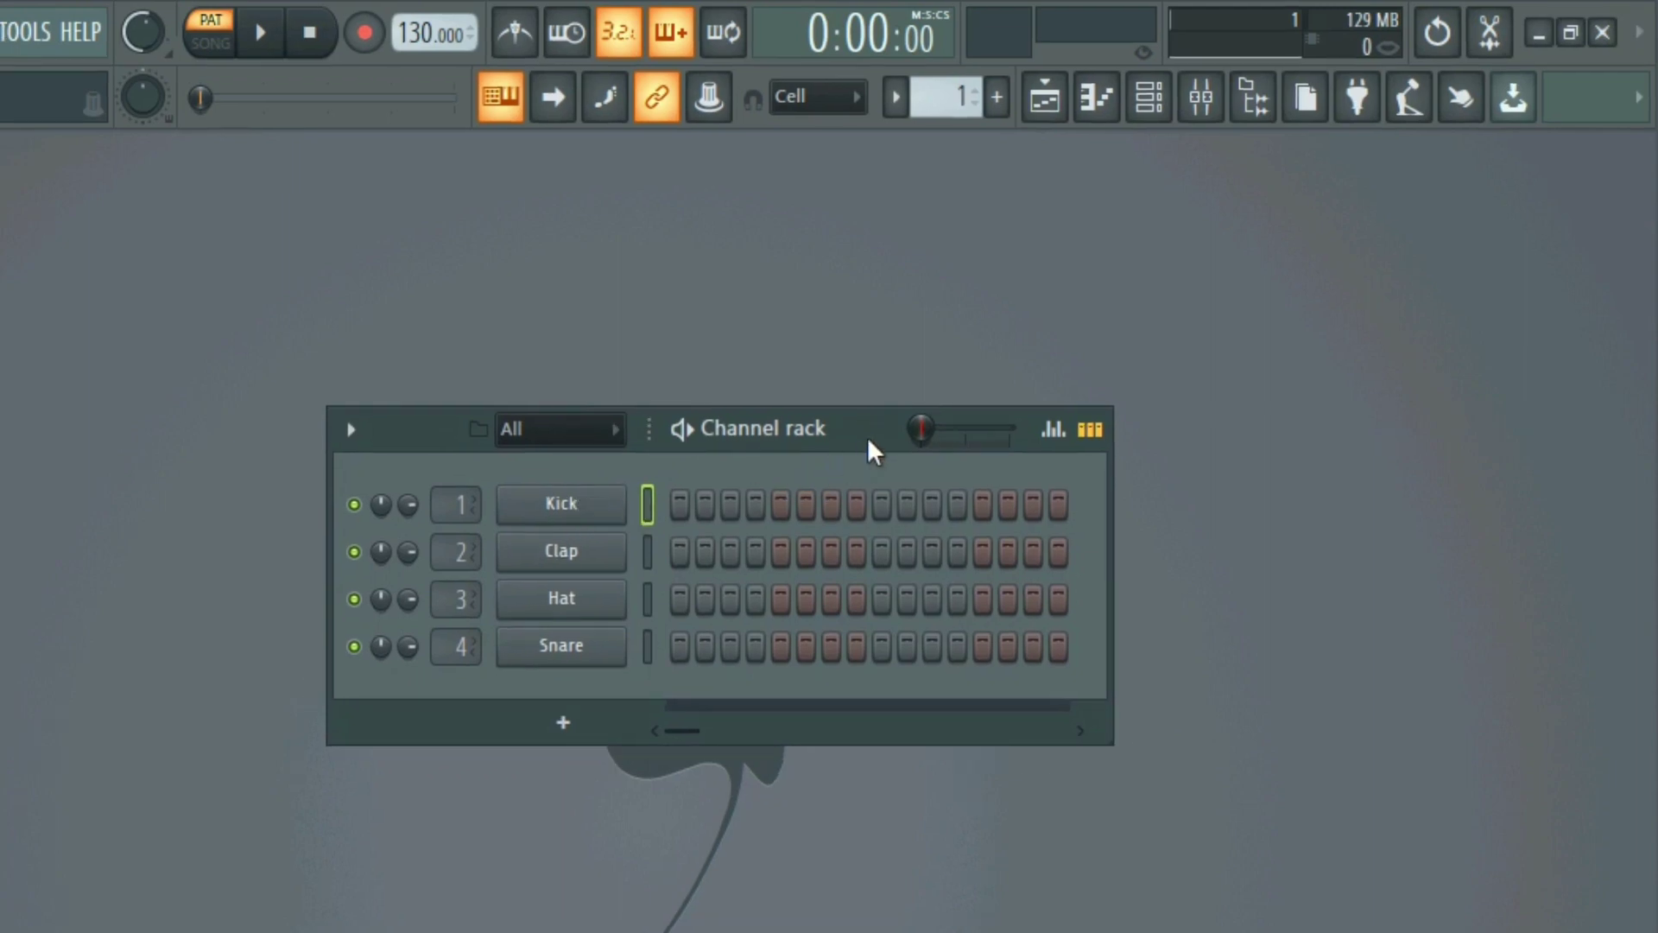
pyautogui.moveTo(869, 447); pyautogui.dragTo(761, 453)
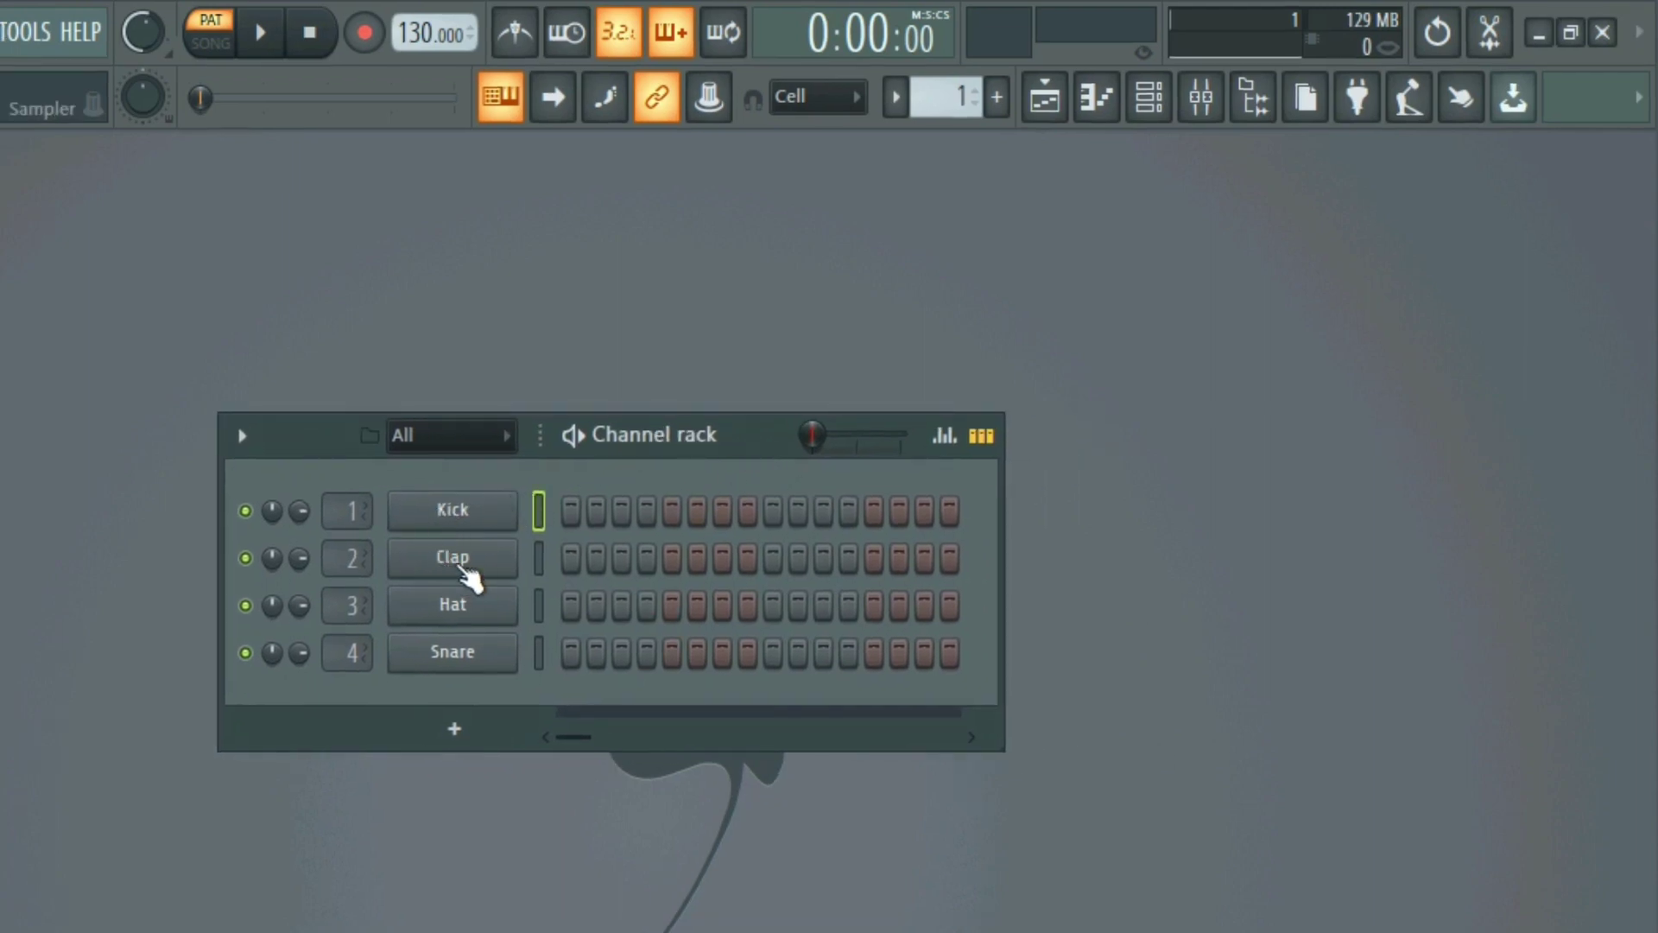
pyautogui.rightClick(462, 567)
pyautogui.moveTo(605, 754)
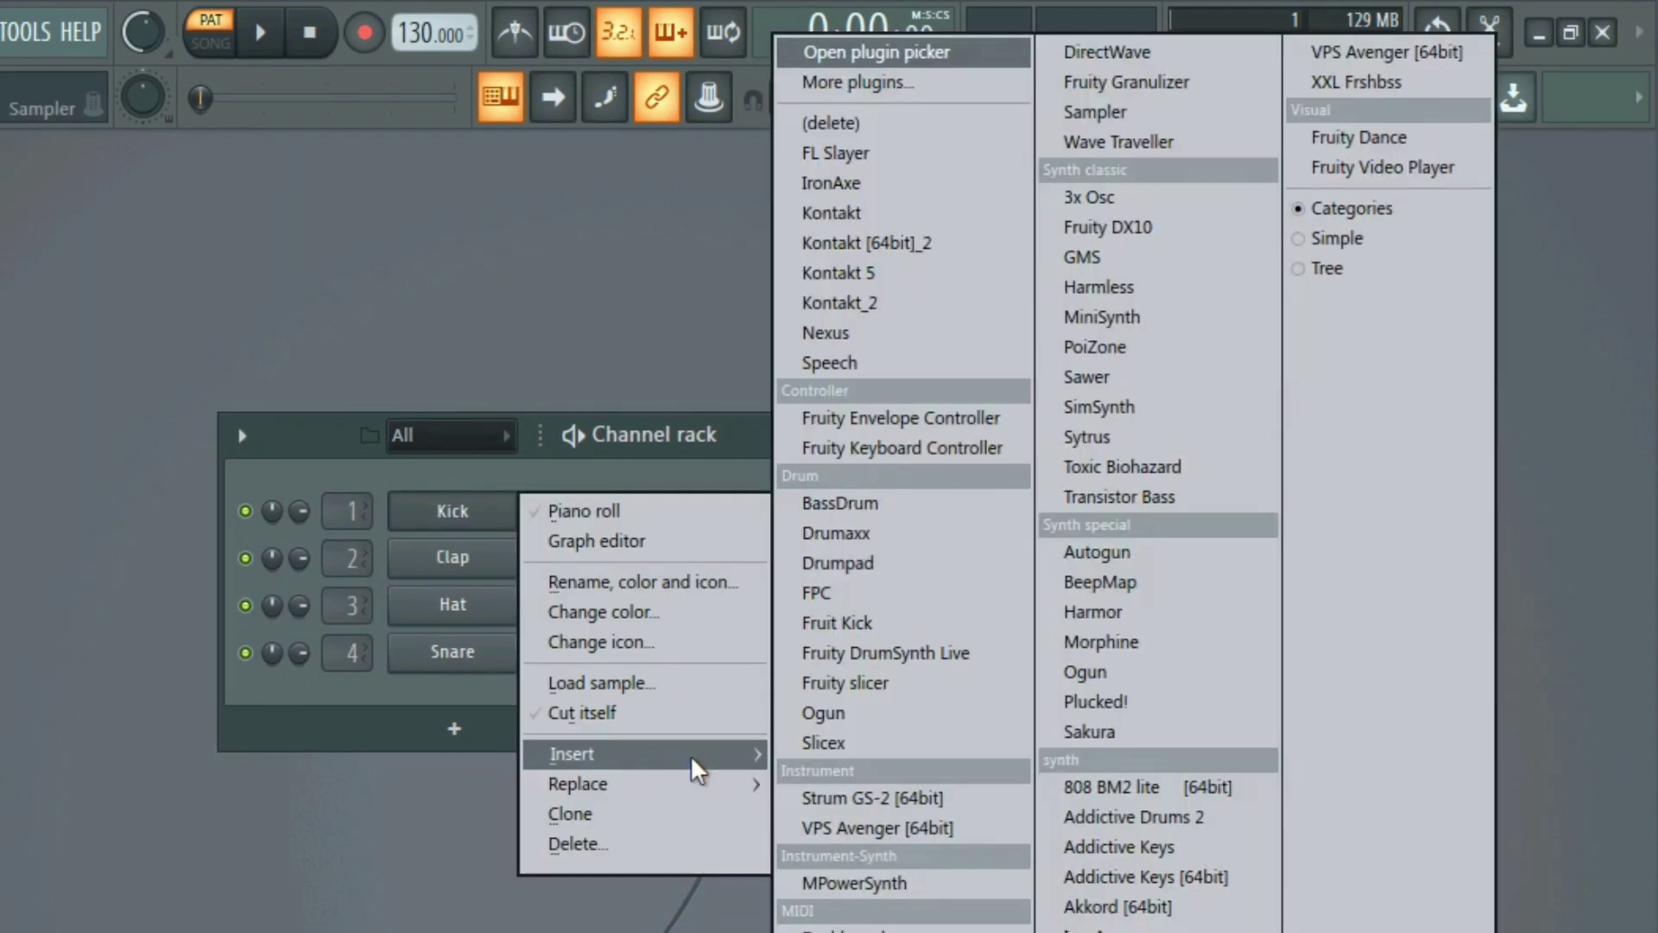
pyautogui.click(1145, 855)
pyautogui.moveTo(648, 400); pyautogui.dragTo(648, 593)
pyautogui.moveTo(748, 451); pyautogui.dragTo(786, 276)
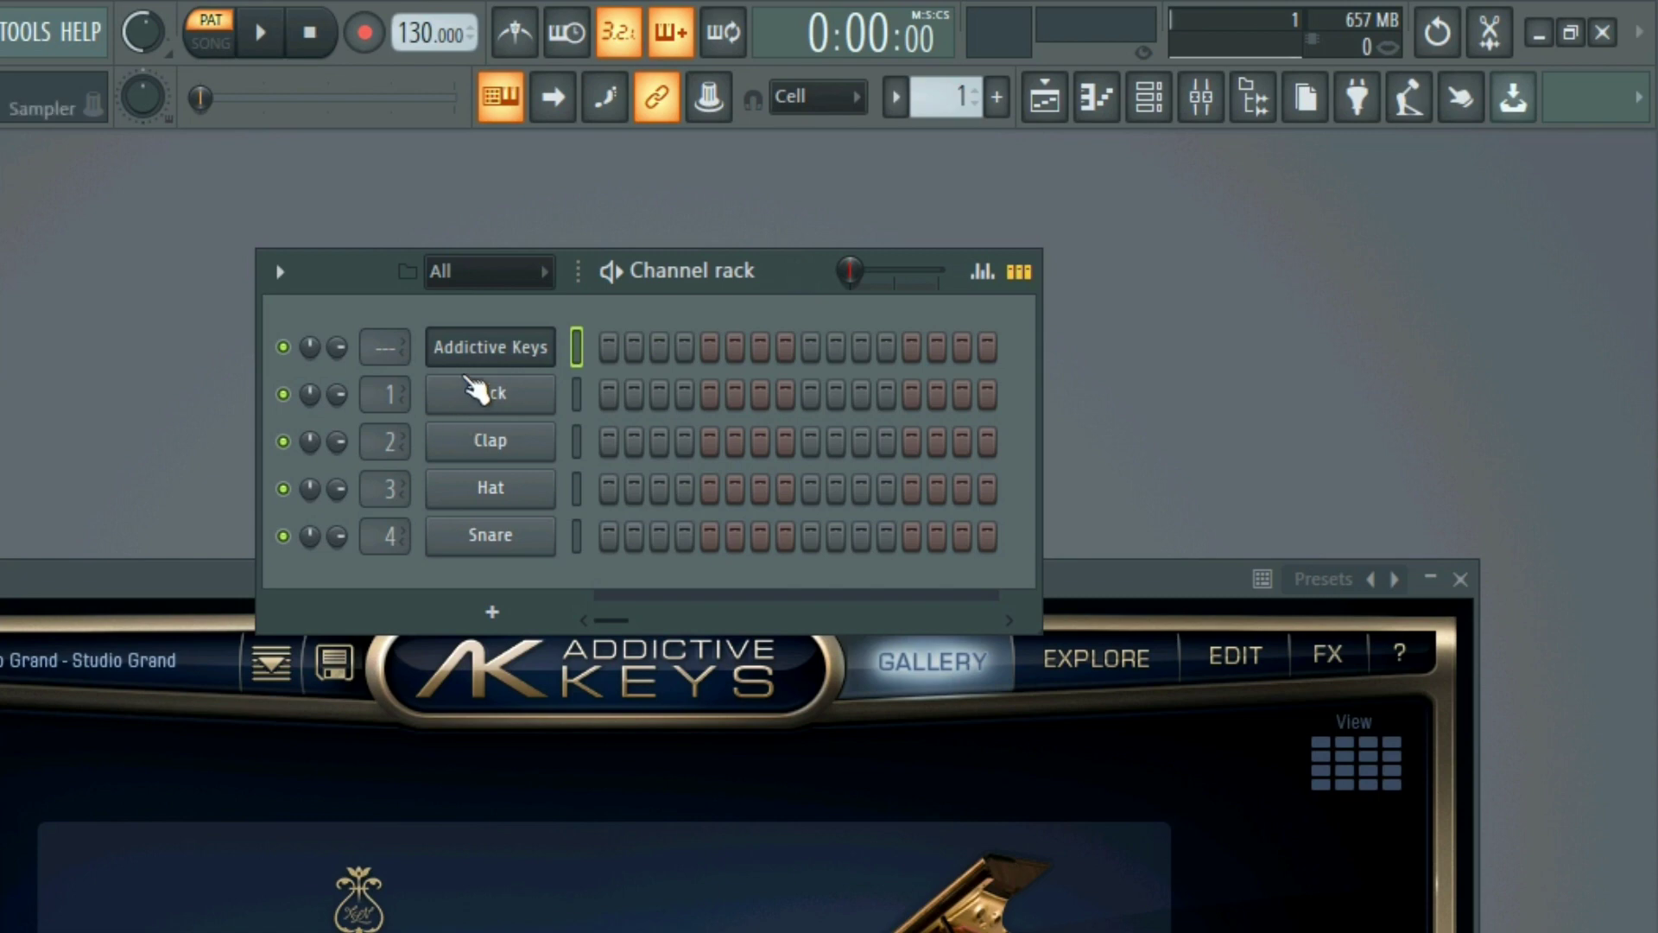
# - Open the piano roll of the Addictive Keys channel
pyautogui.rightClick(475, 361)
pyautogui.click(574, 342)
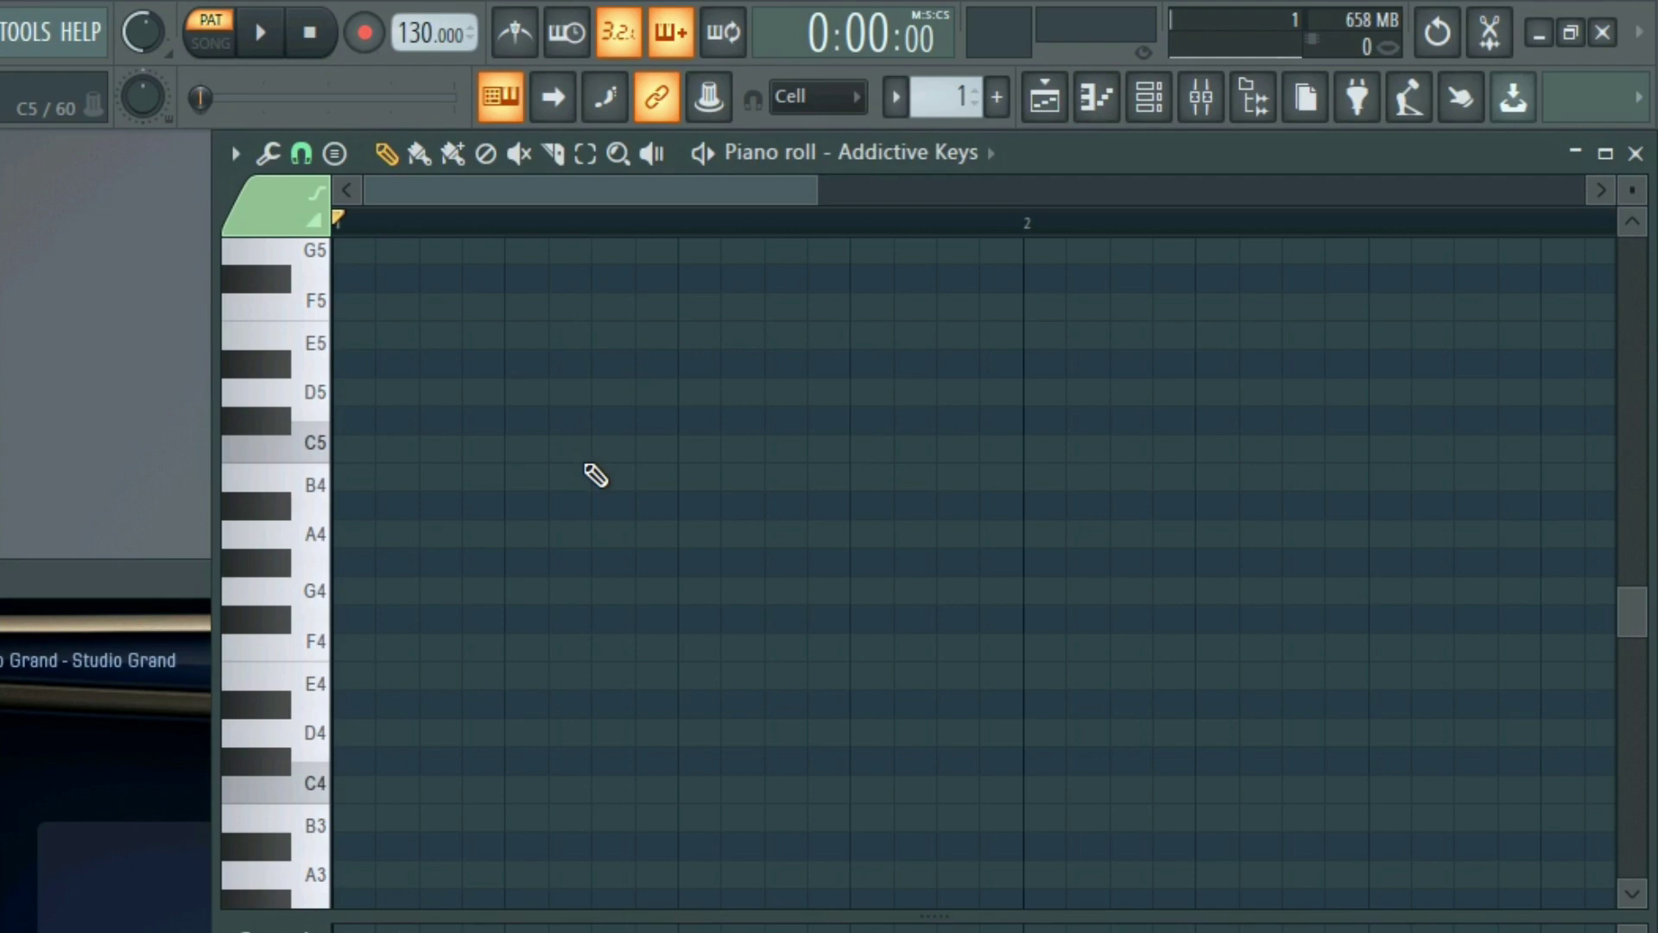
pyautogui.scroll(4, 562, 614)
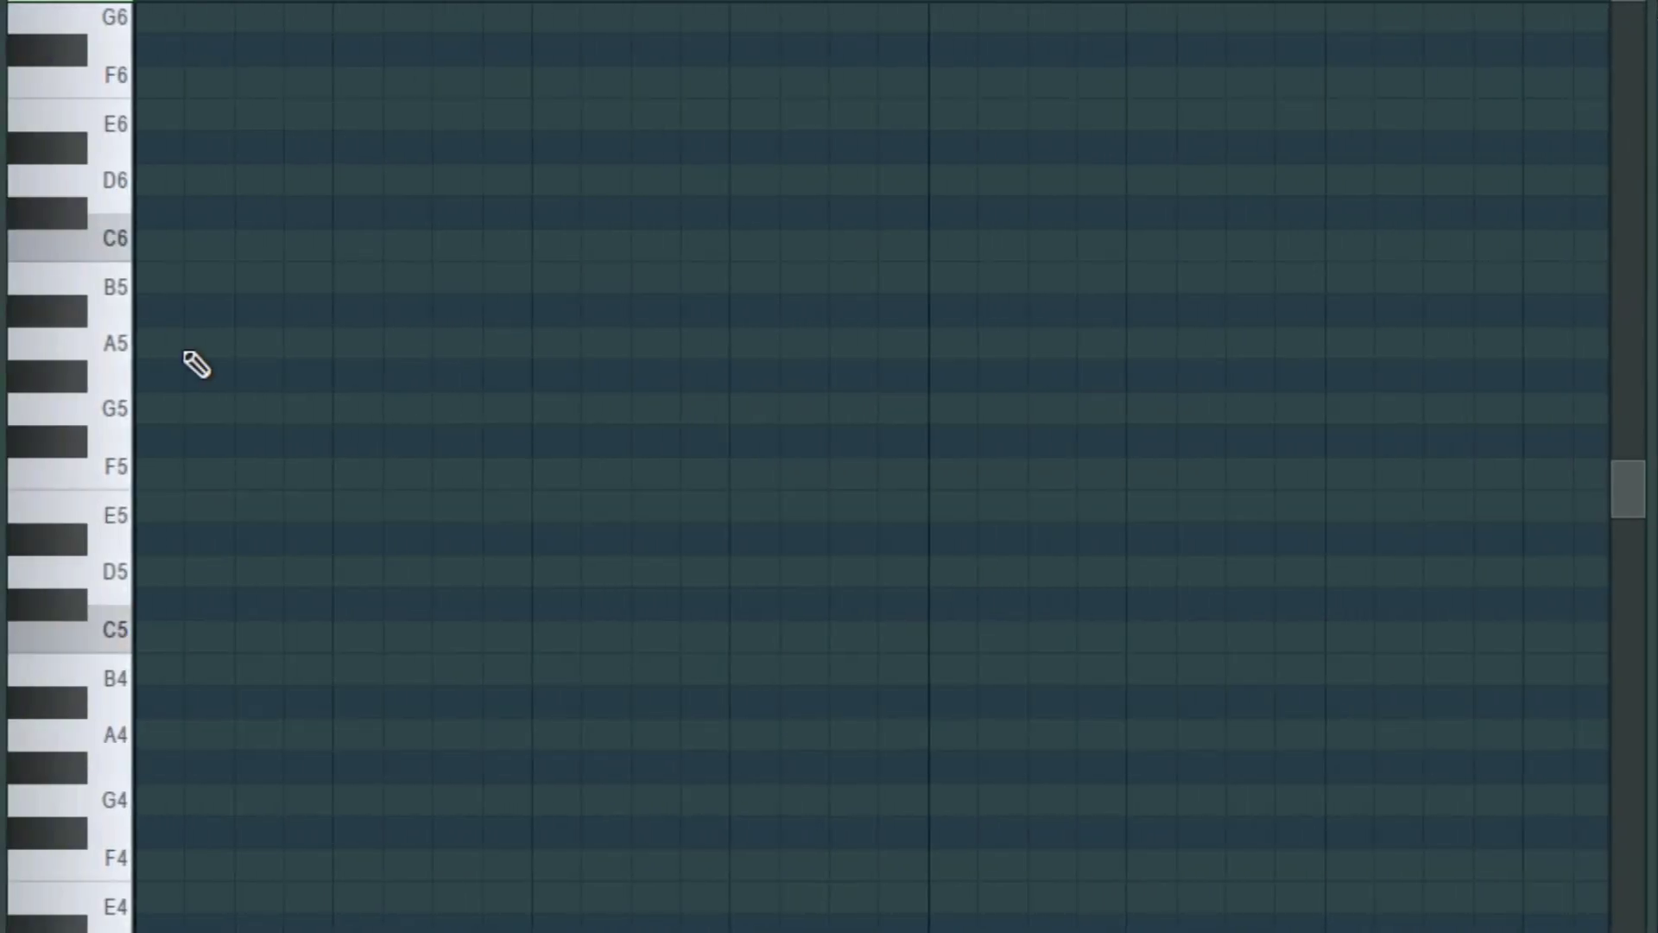
pyautogui.scroll(-2, 383, 635)
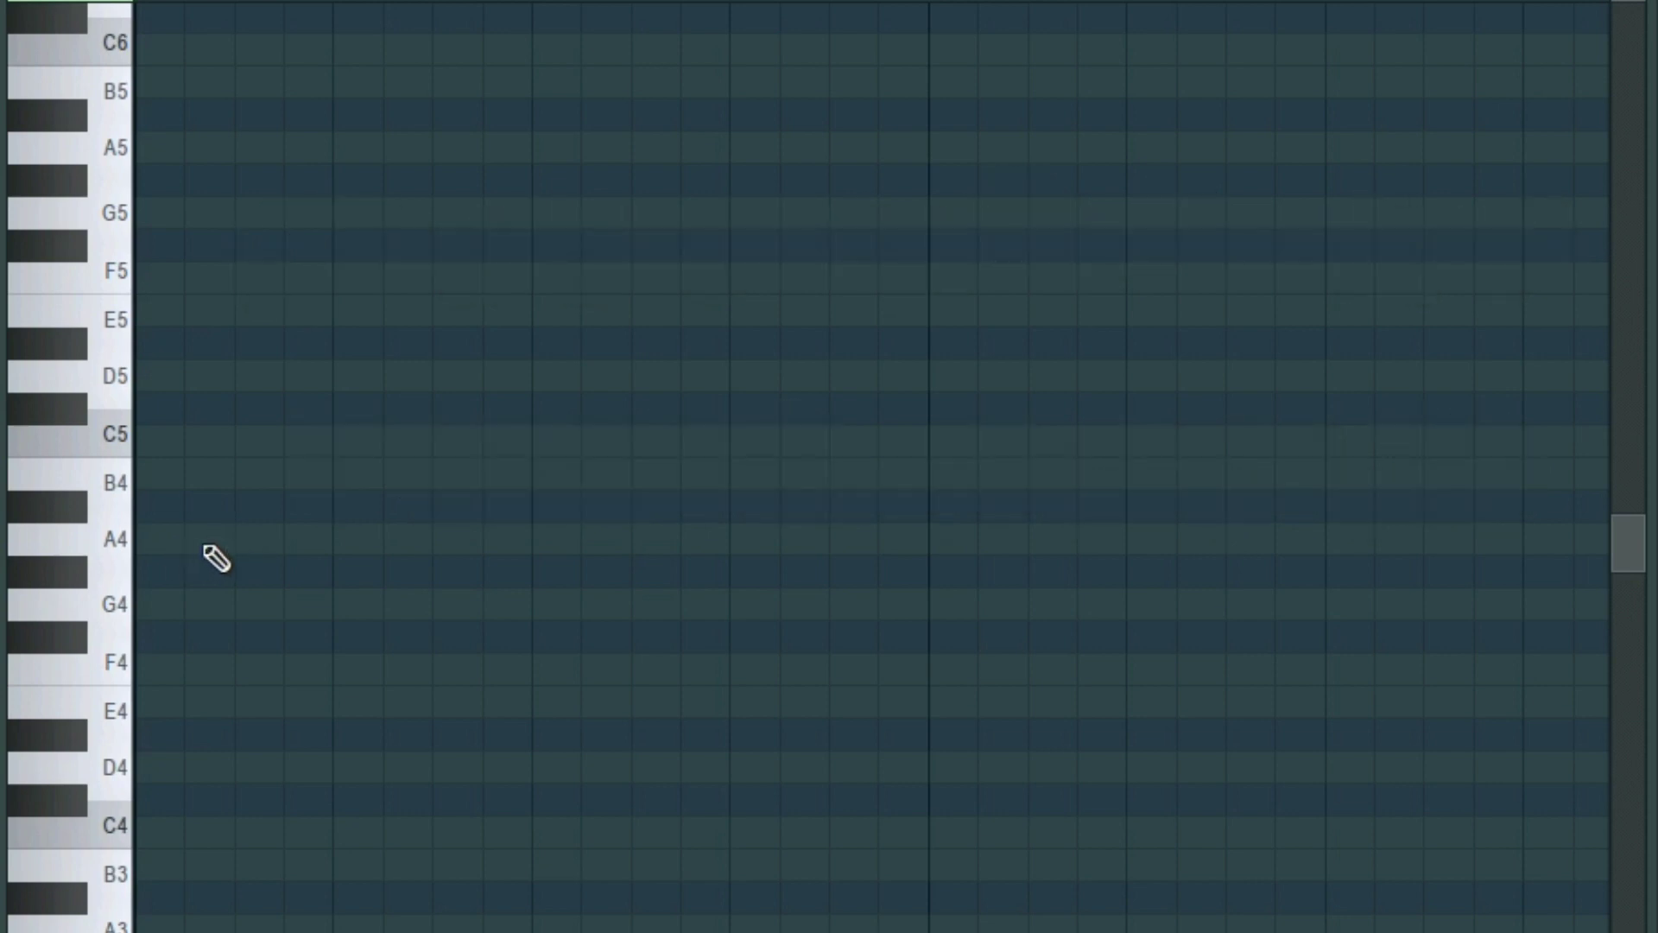
pyautogui.moveTo(216, 559); pyautogui.dragTo(130, 567)
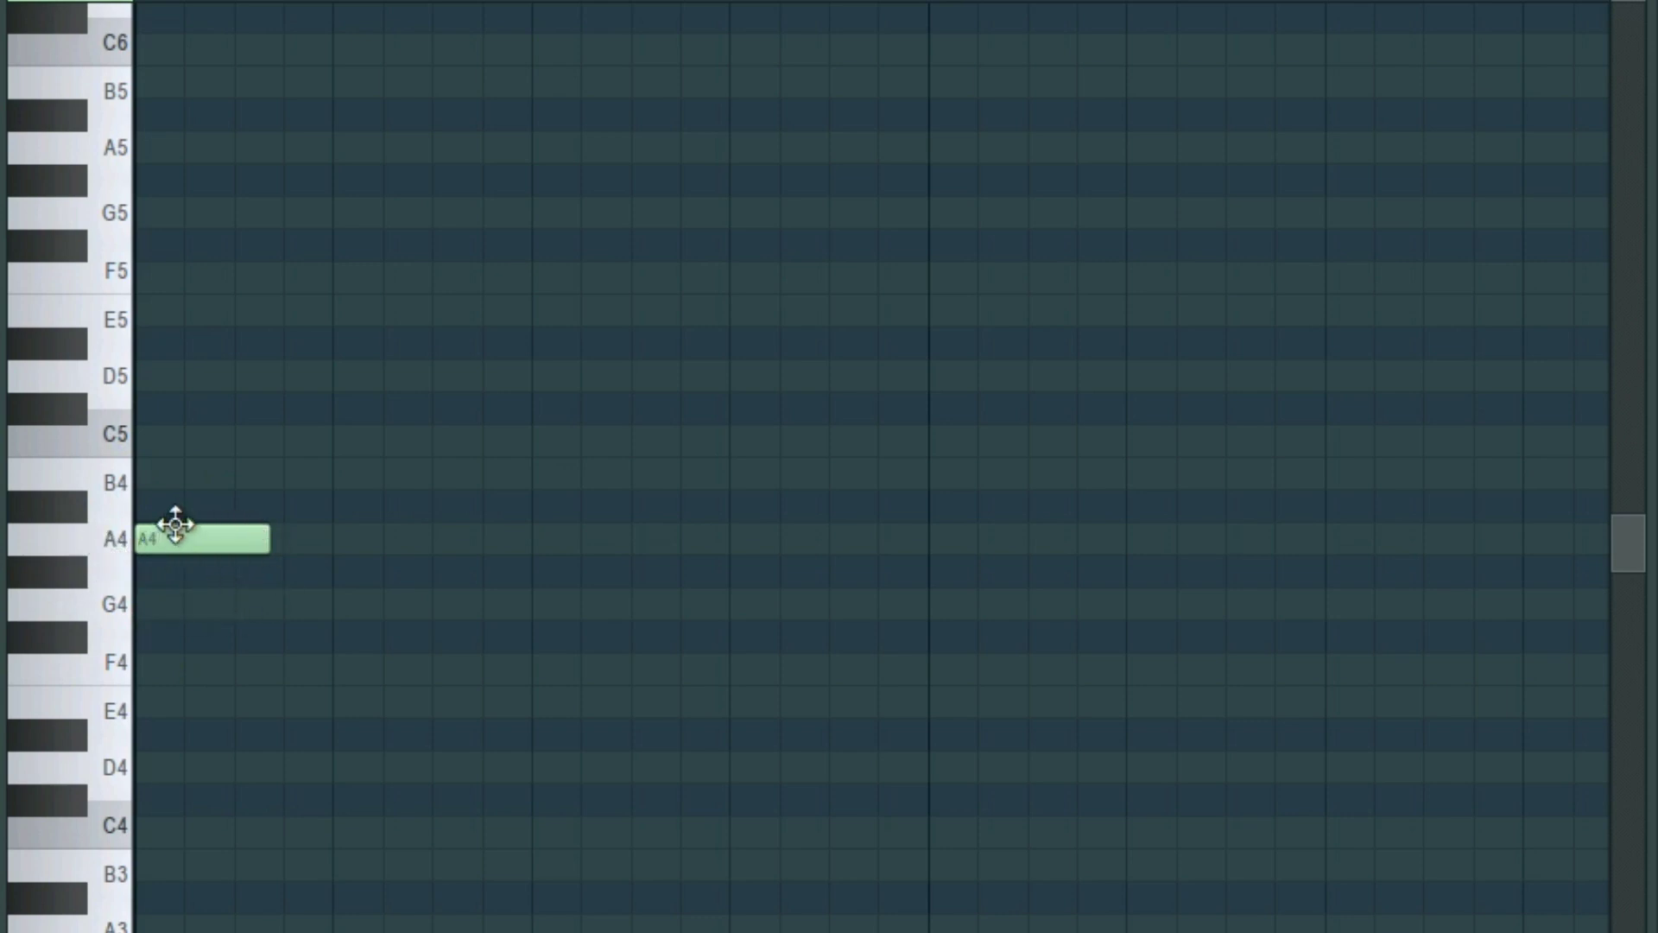
pyautogui.moveTo(179, 510); pyautogui.dragTo(183, 589)
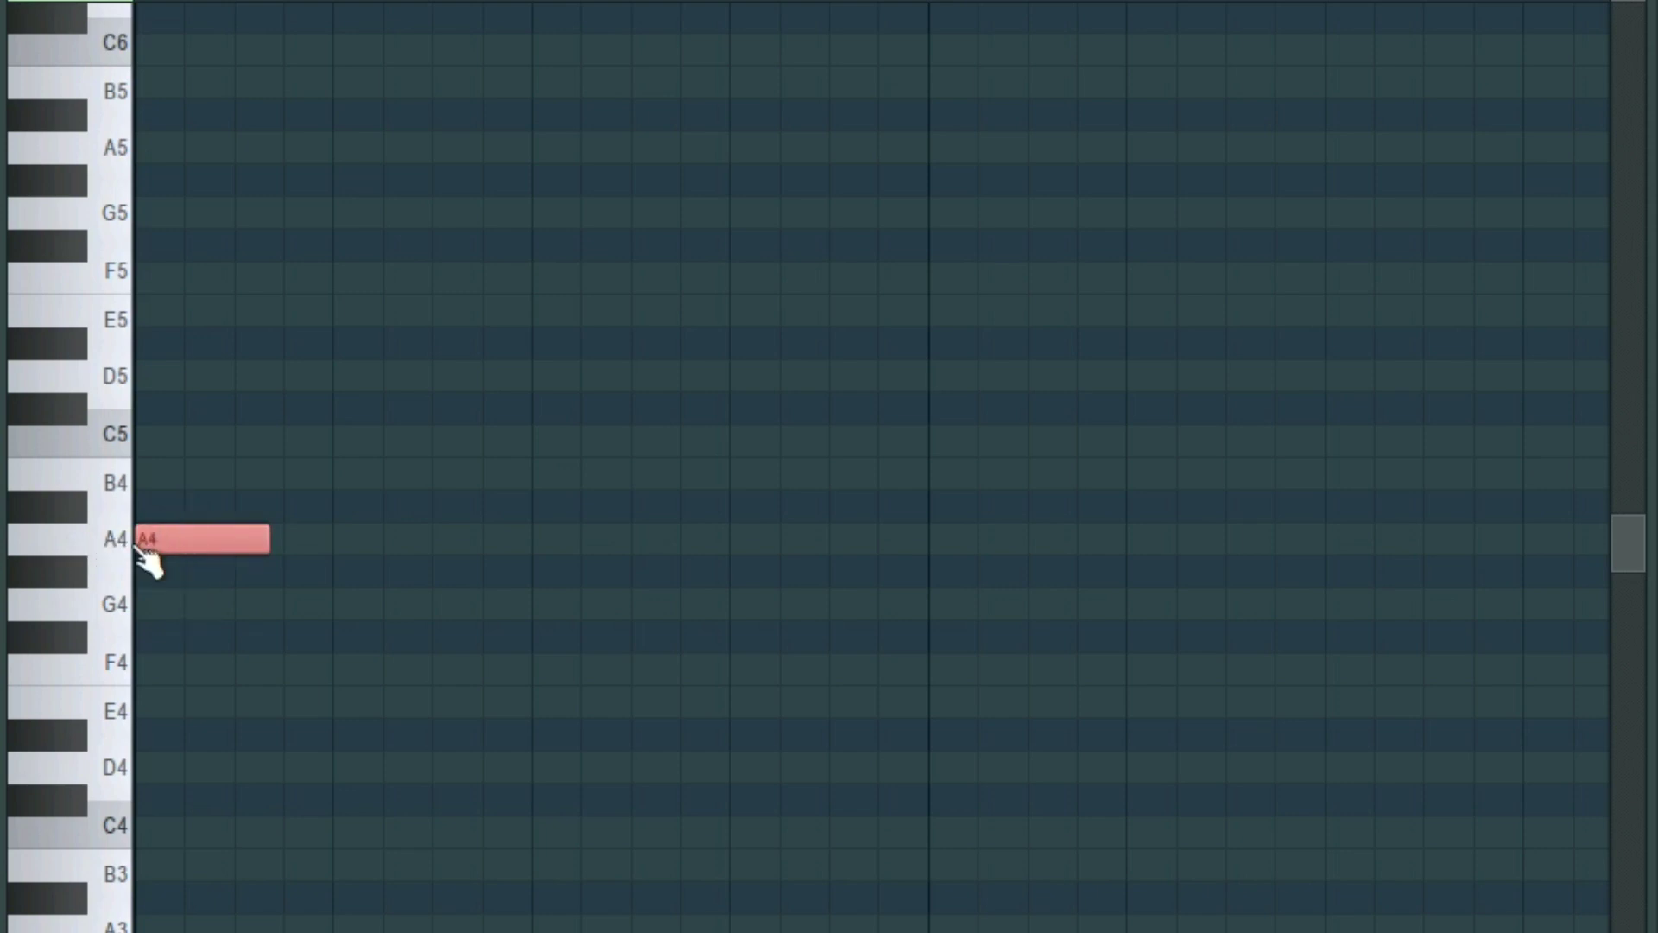
pyautogui.rightClick(171, 532)
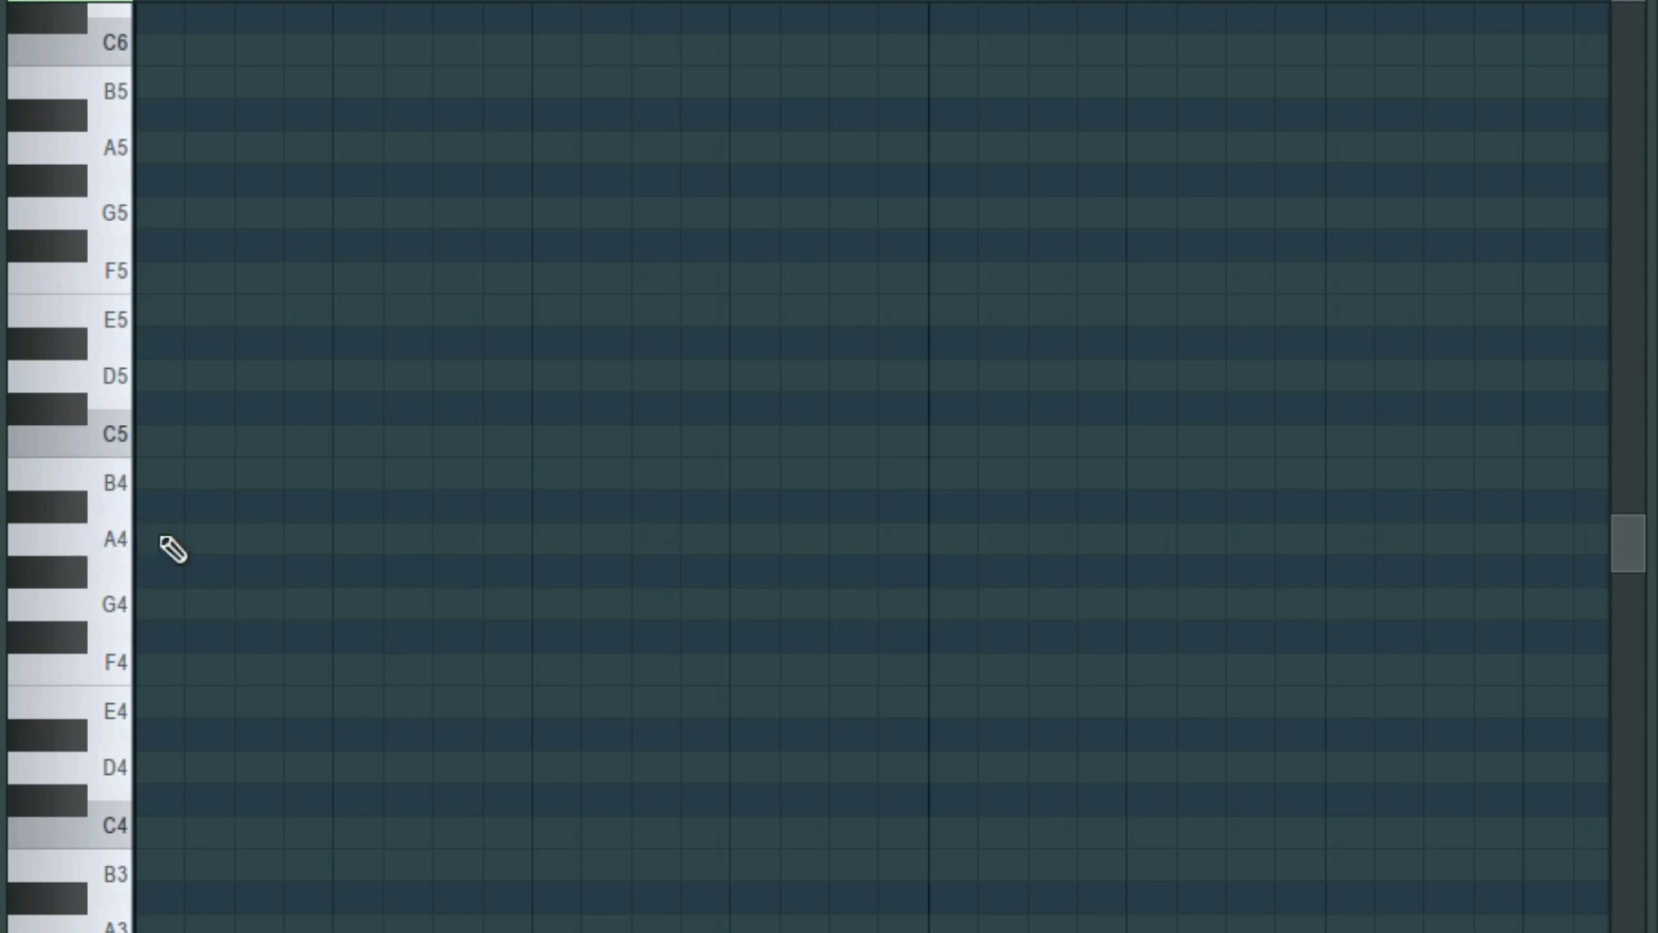
# - Build an Am7 chord at the start of bar 1 with the notes A4, C5, E5 and G5
pyautogui.click(193, 539)
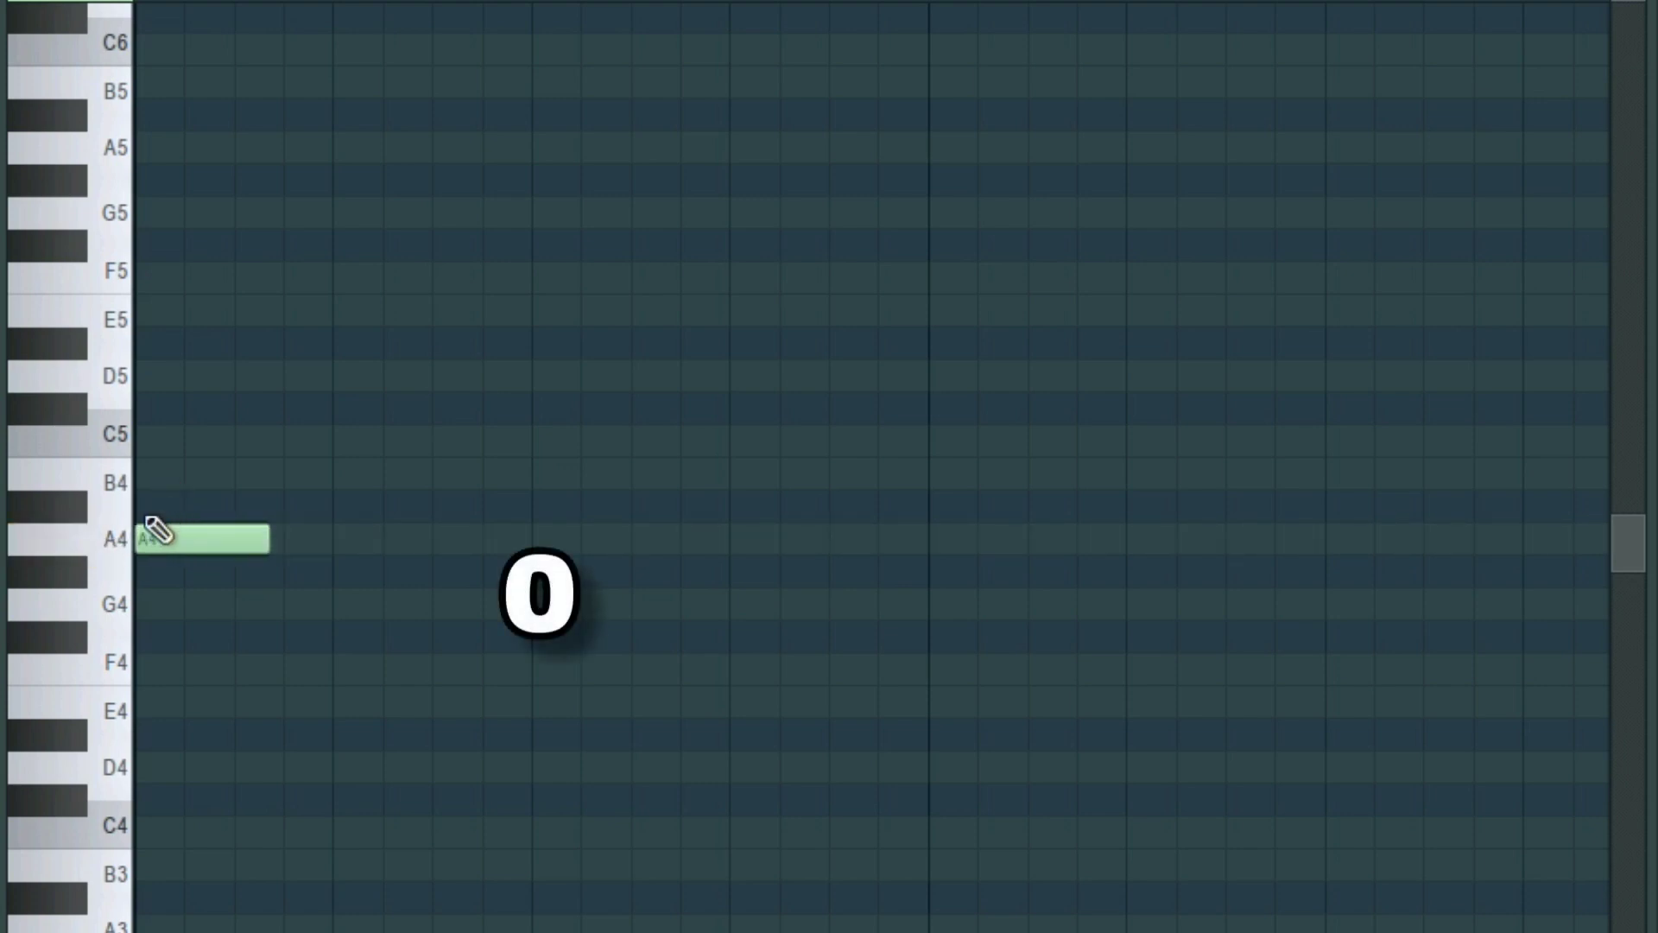
pyautogui.click(143, 442)
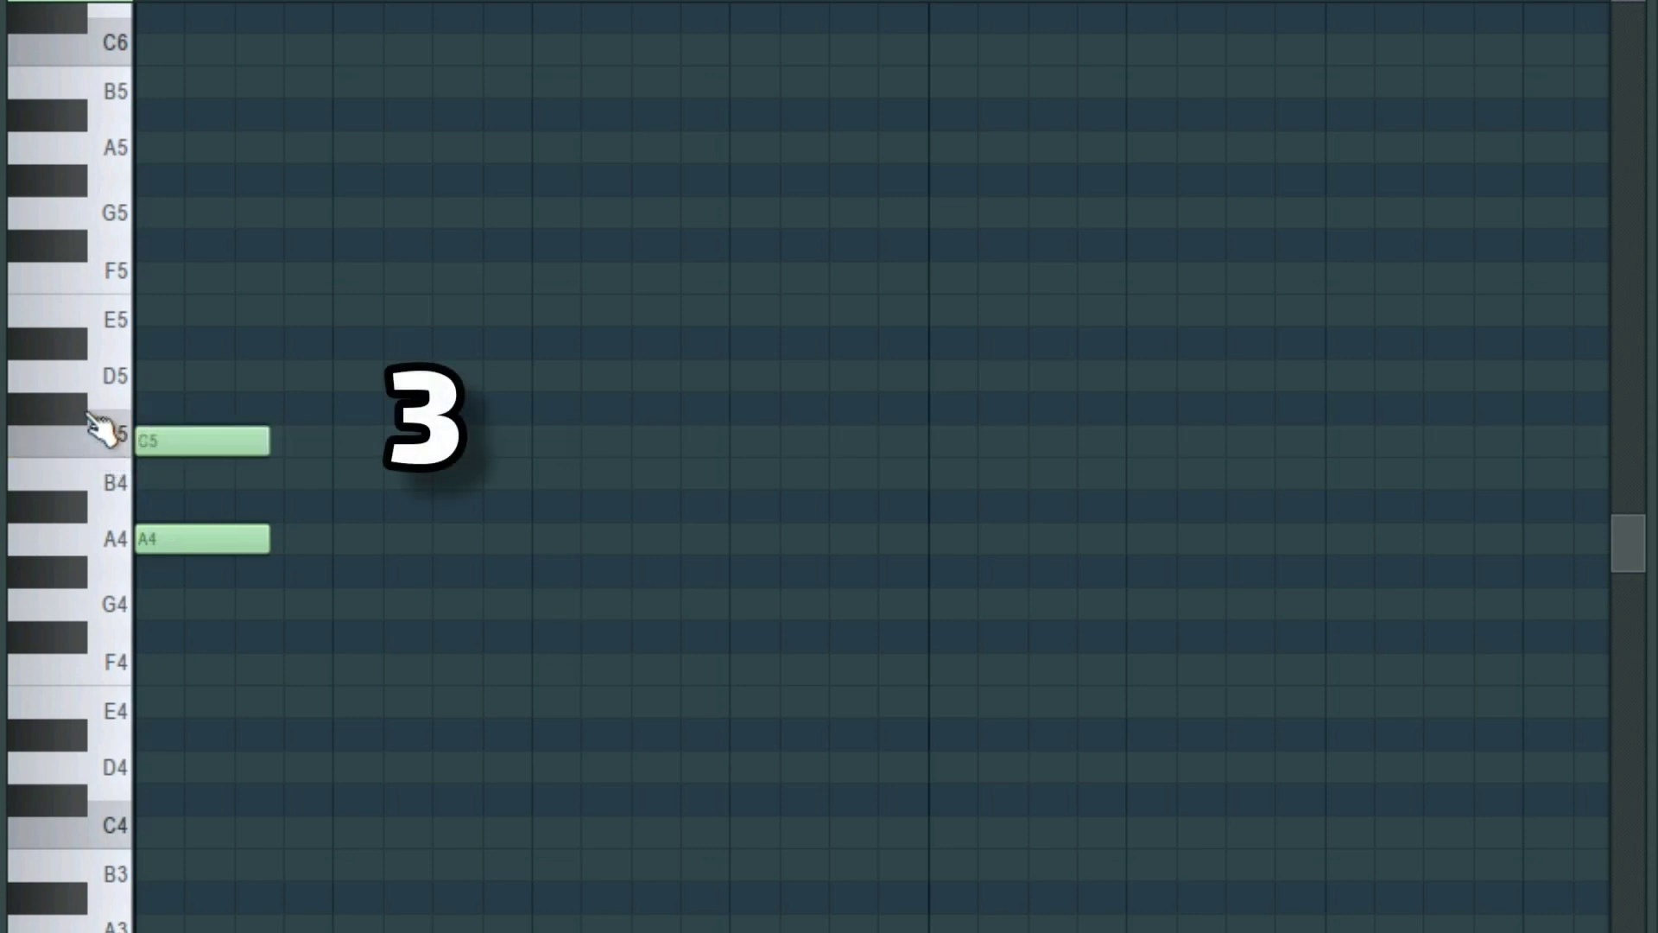
pyautogui.click(143, 311)
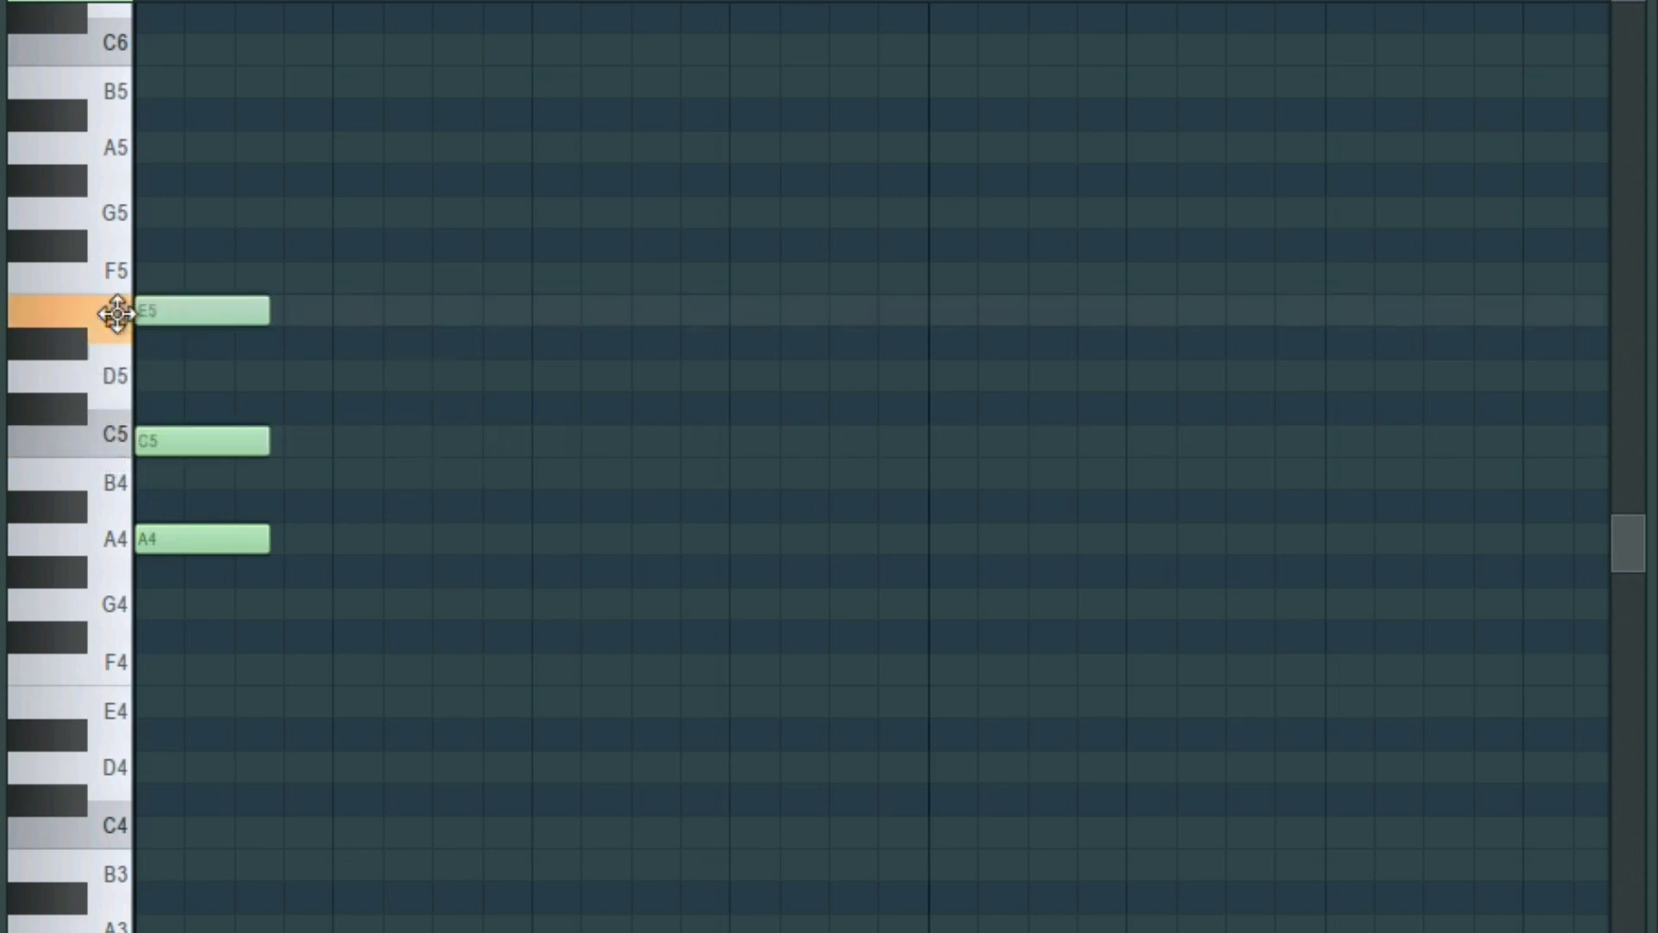
pyautogui.click(169, 214)
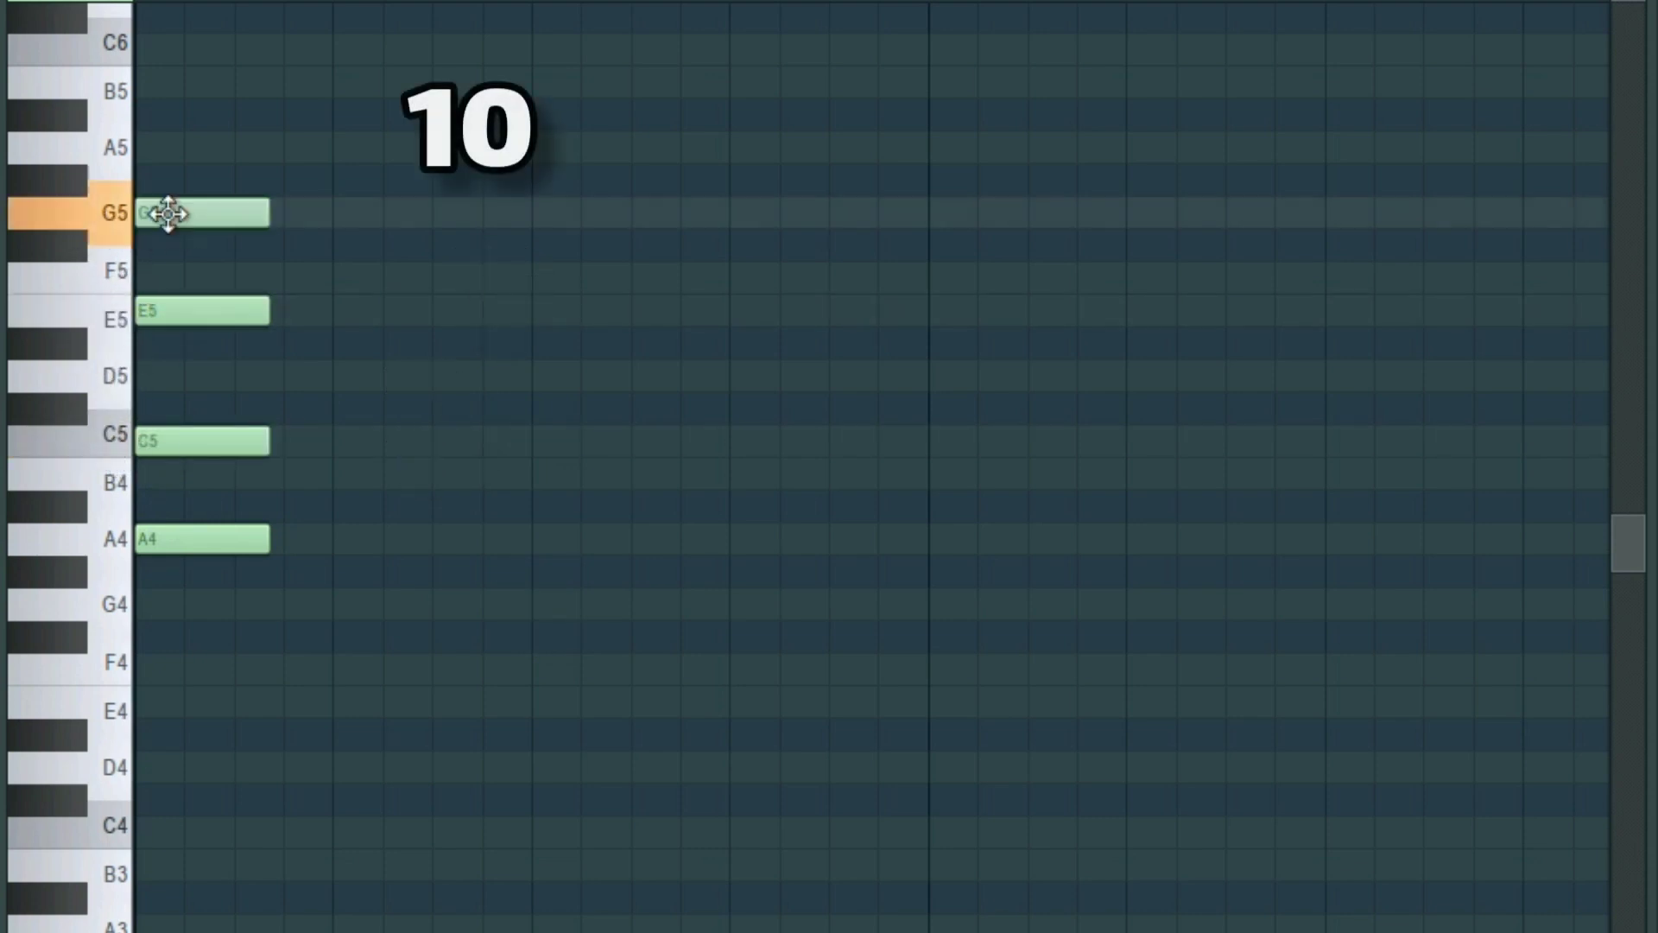
# - Lengthen all four notes of the Am7 chord to one full bar and play the chord back
pyautogui.moveTo(185, 163); pyautogui.dragTo(196, 561)
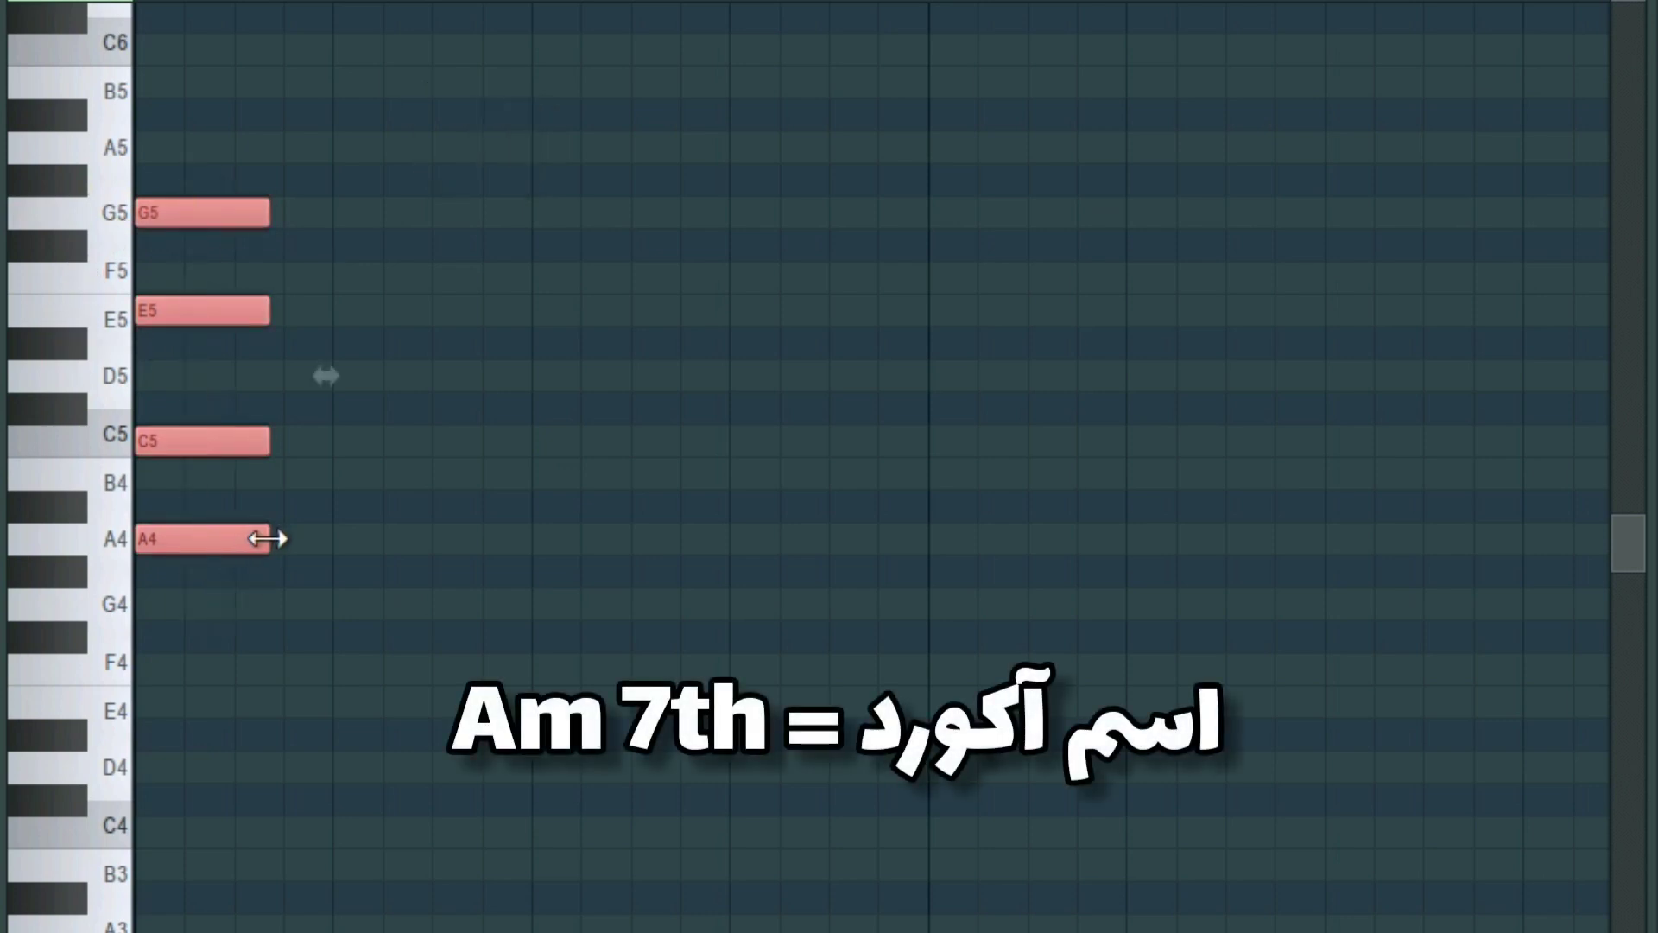
pyautogui.moveTo(268, 539); pyautogui.dragTo(924, 682)
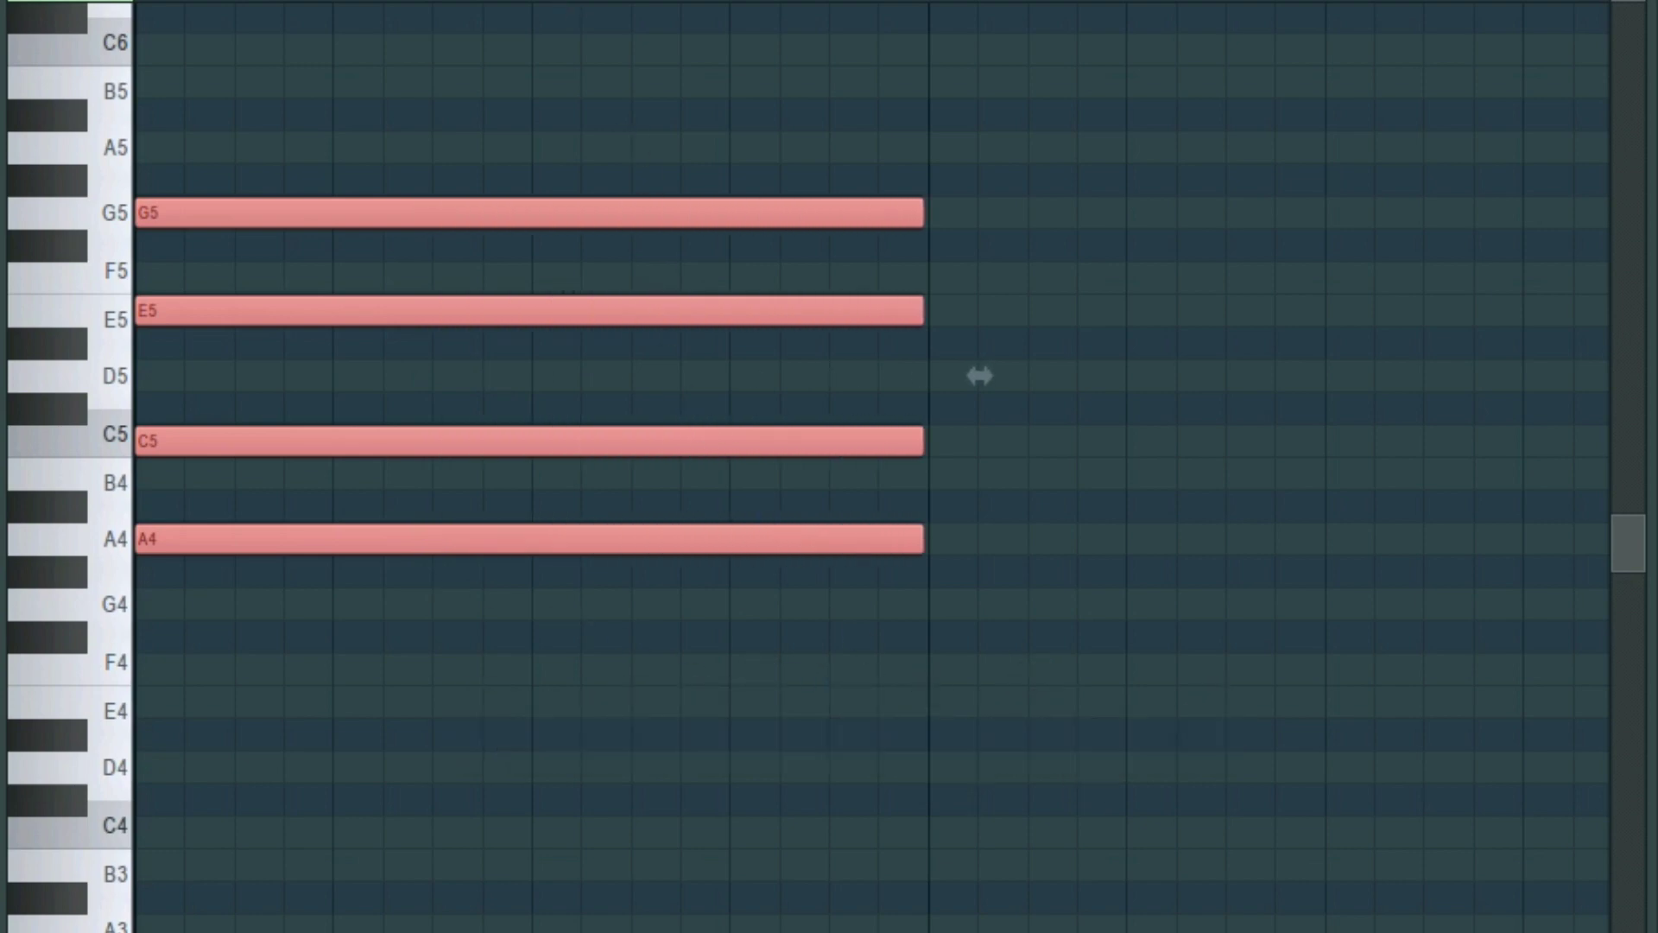
pyautogui.press('space')
pyautogui.scroll(-3, 518, 227)
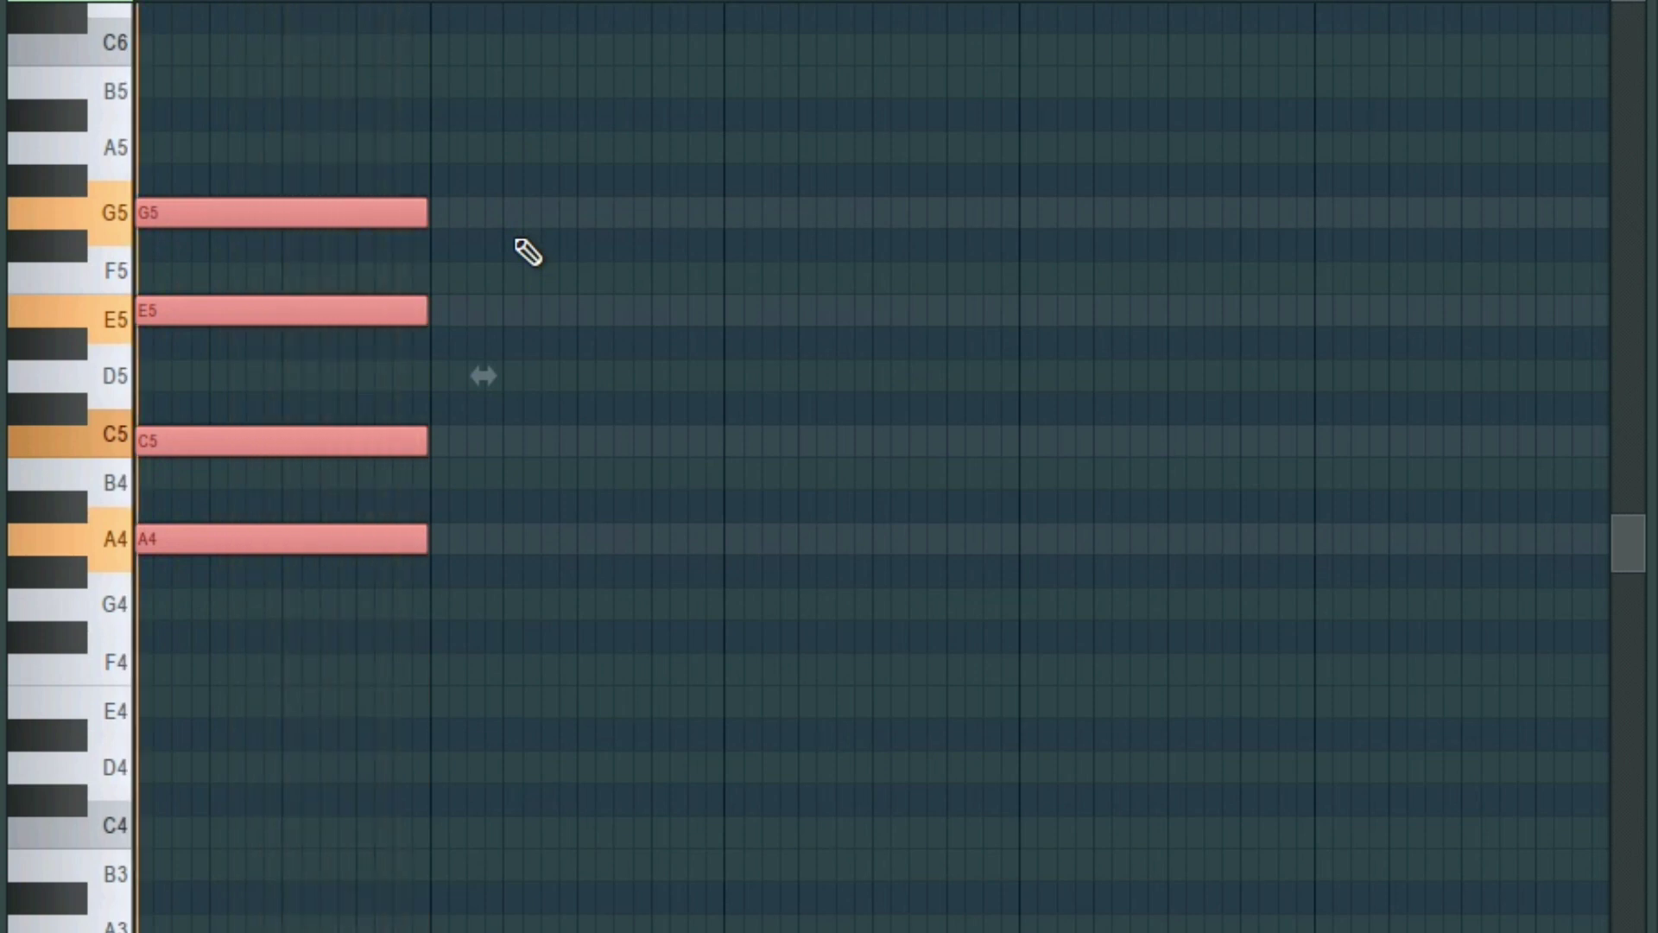
pyautogui.press('space')
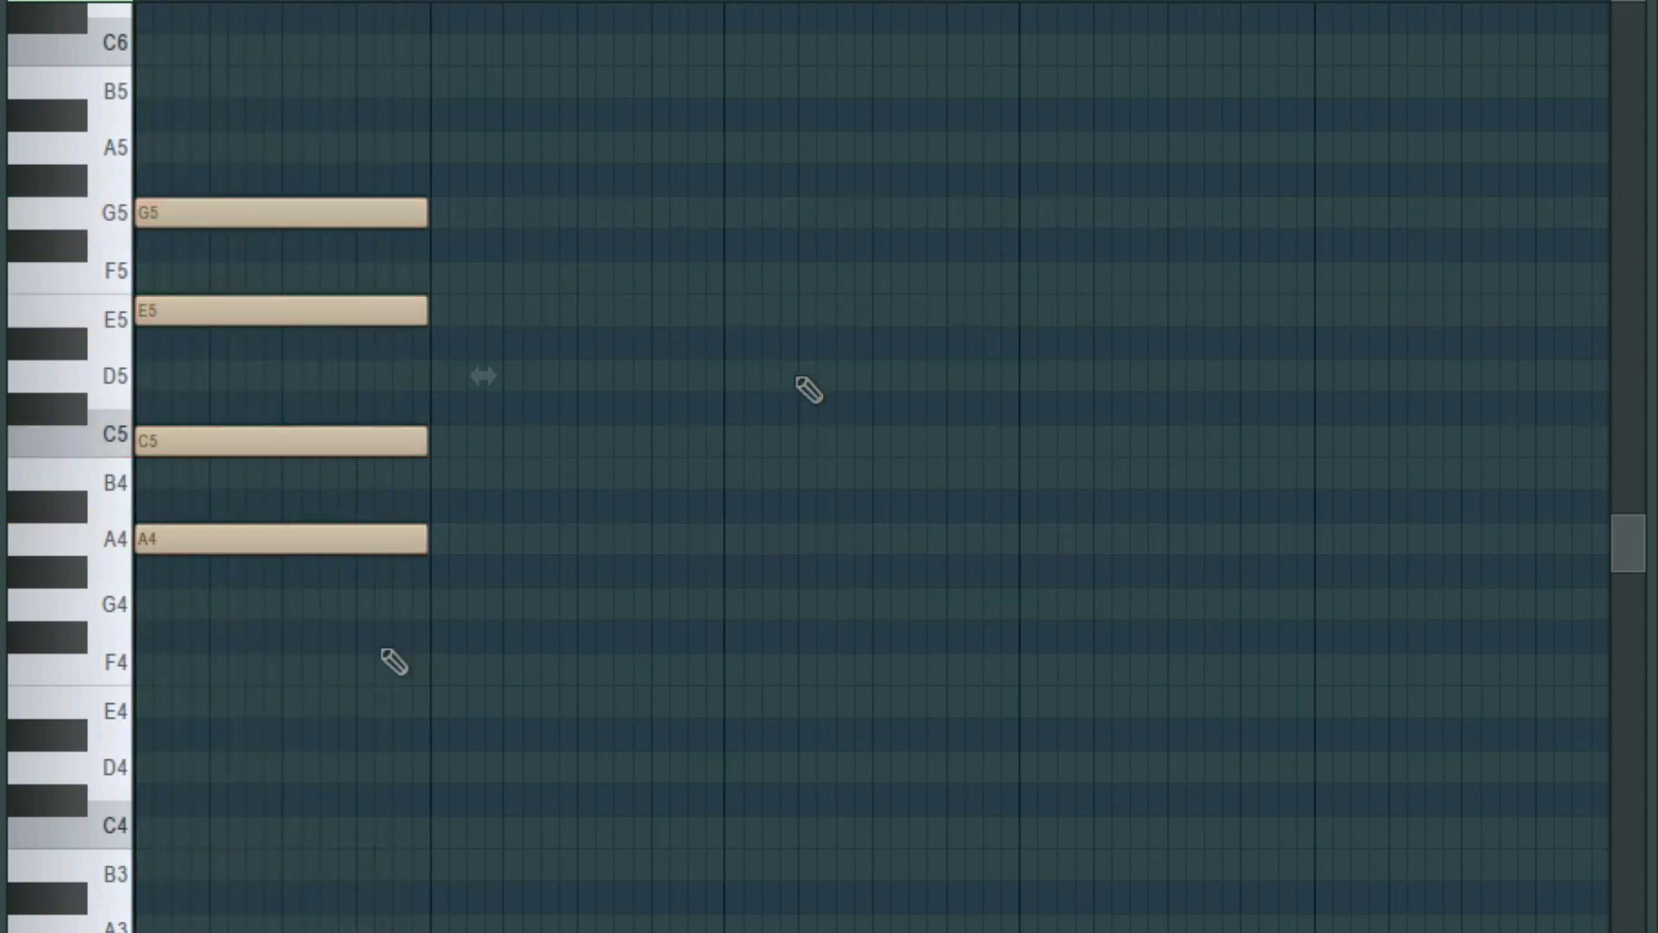
# - Copy the chord into bar 2 and transpose the copy down to E4, G4, B4 and D5
pyautogui.moveTo(278, 671); pyautogui.dragTo(332, 116)
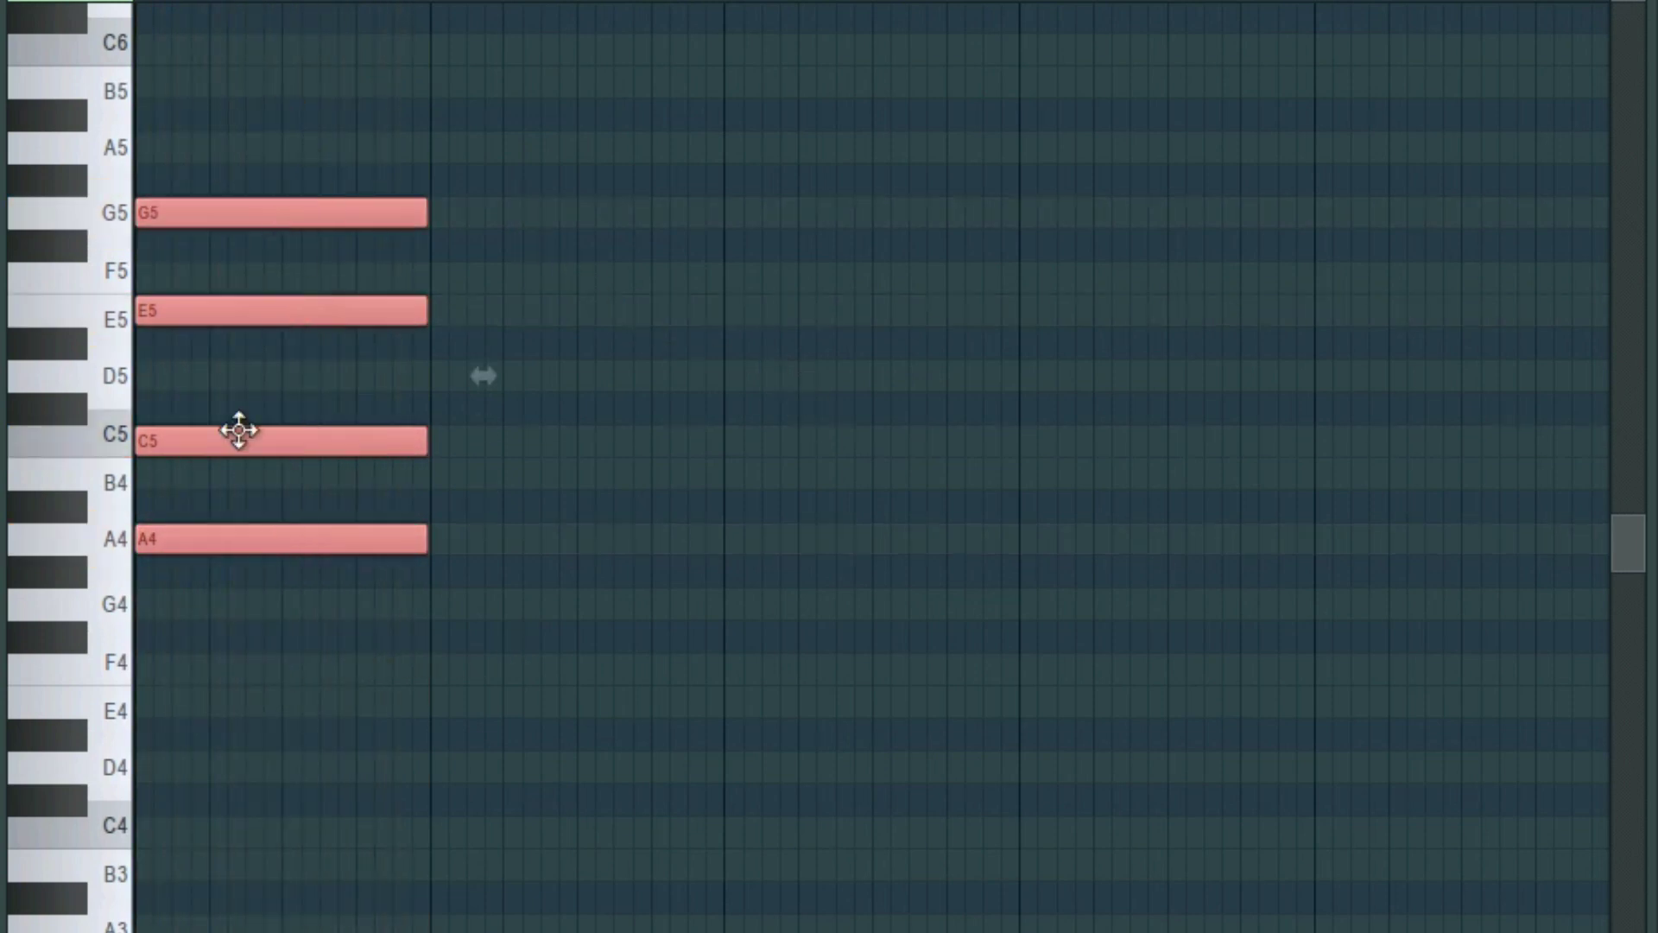
pyautogui.moveTo(156, 539); pyautogui.dragTo(452, 541)
pyautogui.moveTo(499, 682); pyautogui.dragTo(275, 443)
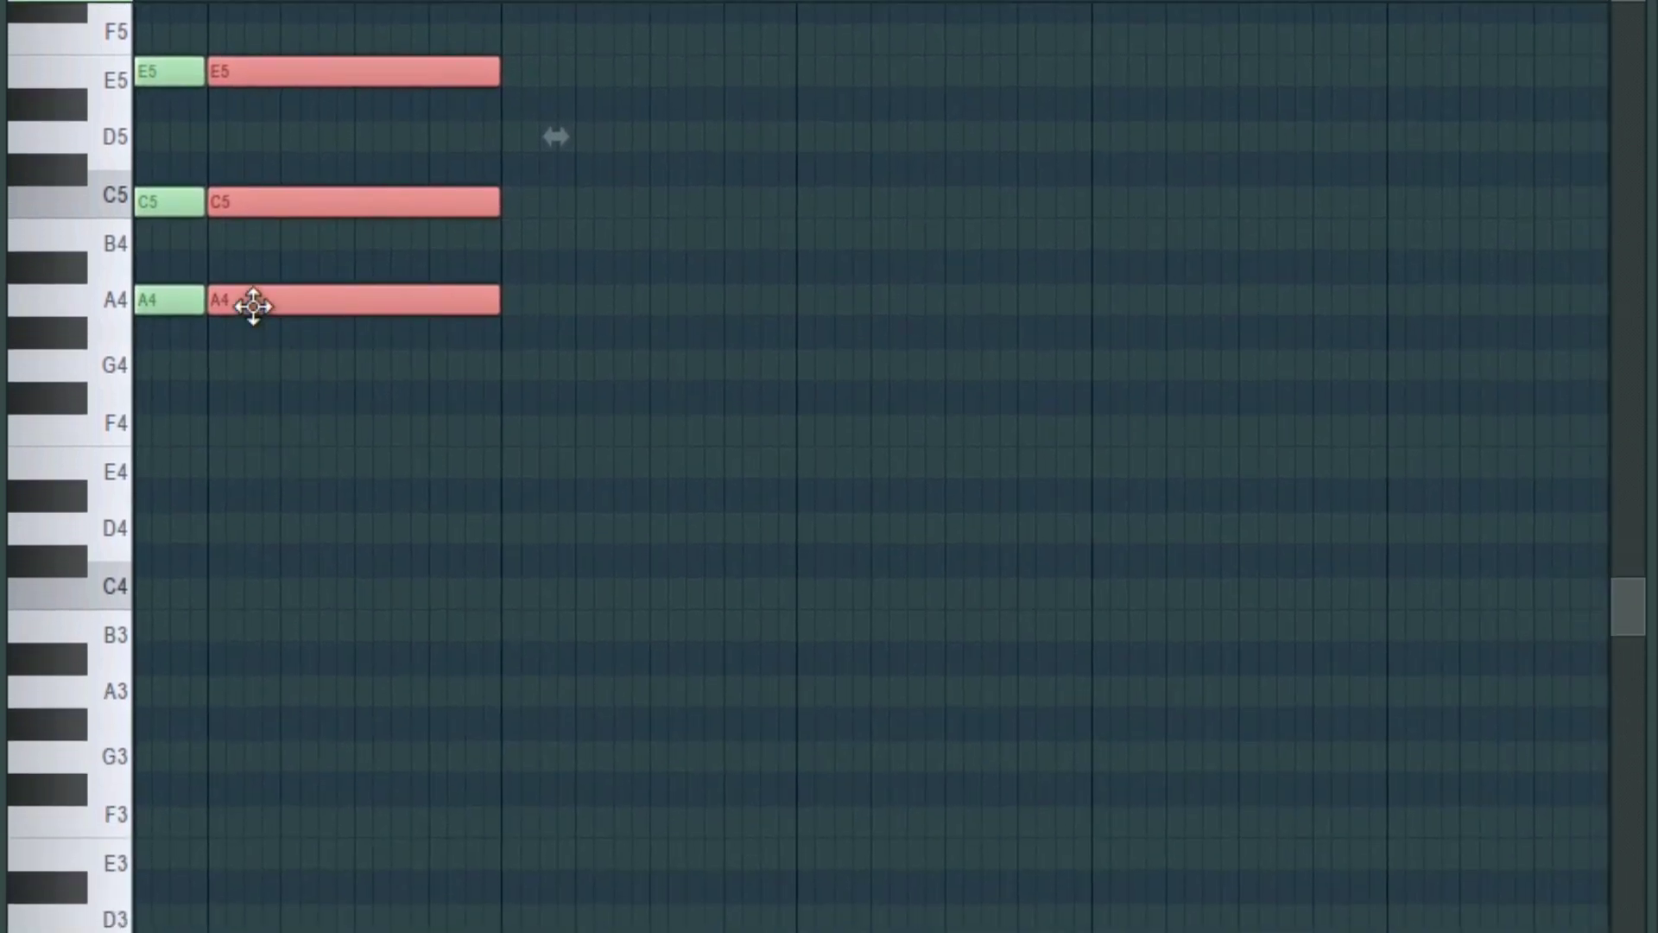
pyautogui.moveTo(253, 306); pyautogui.dragTo(259, 477)
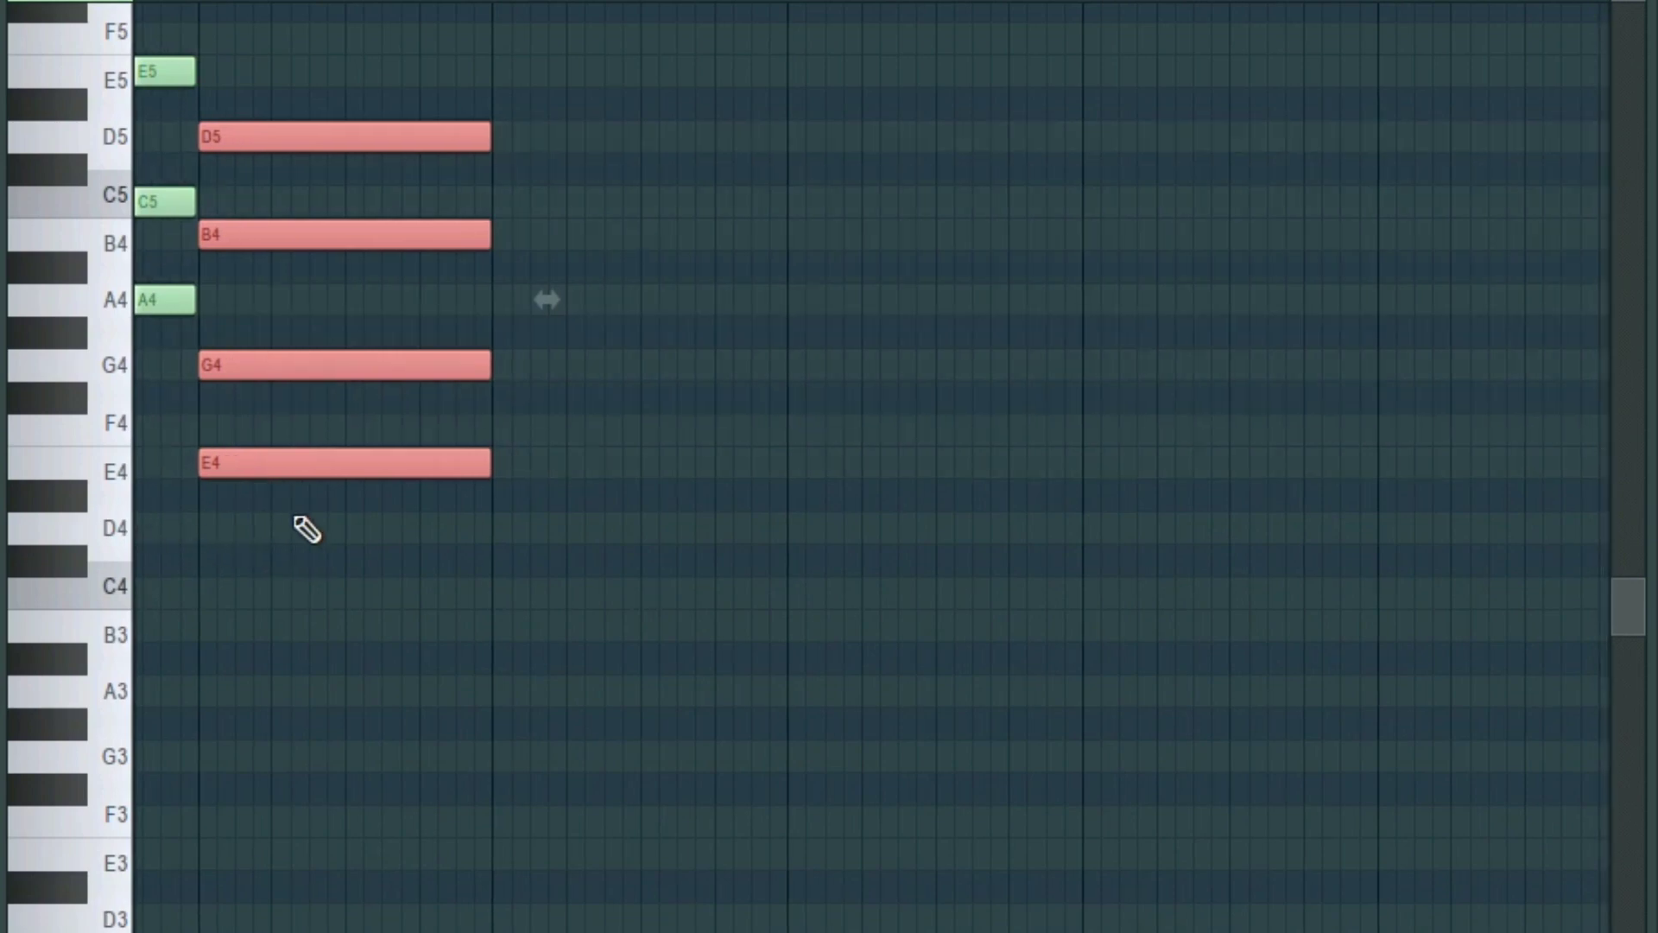
pyautogui.keyDown('ctrl'); pyautogui.scroll(2, 304, 527); pyautogui.keyUp('ctrl')
pyautogui.keyDown('ctrl'); pyautogui.scroll(-1, 328, 534); pyautogui.keyUp('ctrl')
pyautogui.press('space')
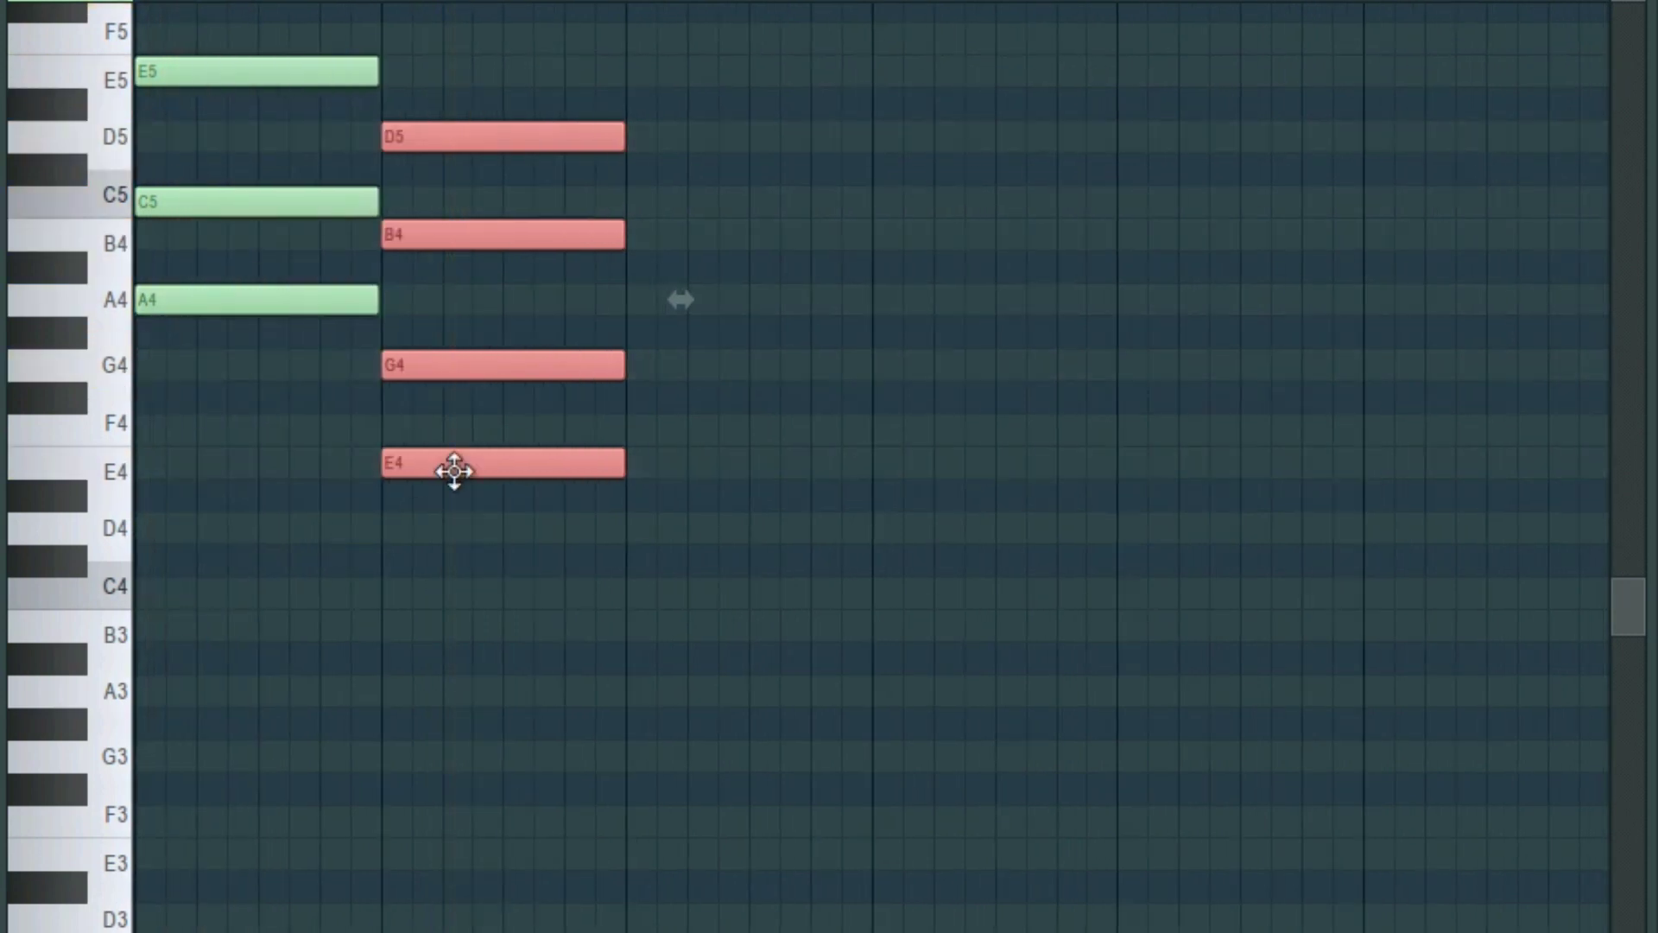
# - Move the second chord to start at bar 3 and extend the first chord's A4, C5 and E5 notes to two bars
pyautogui.moveTo(444, 467); pyautogui.dragTo(666, 459)
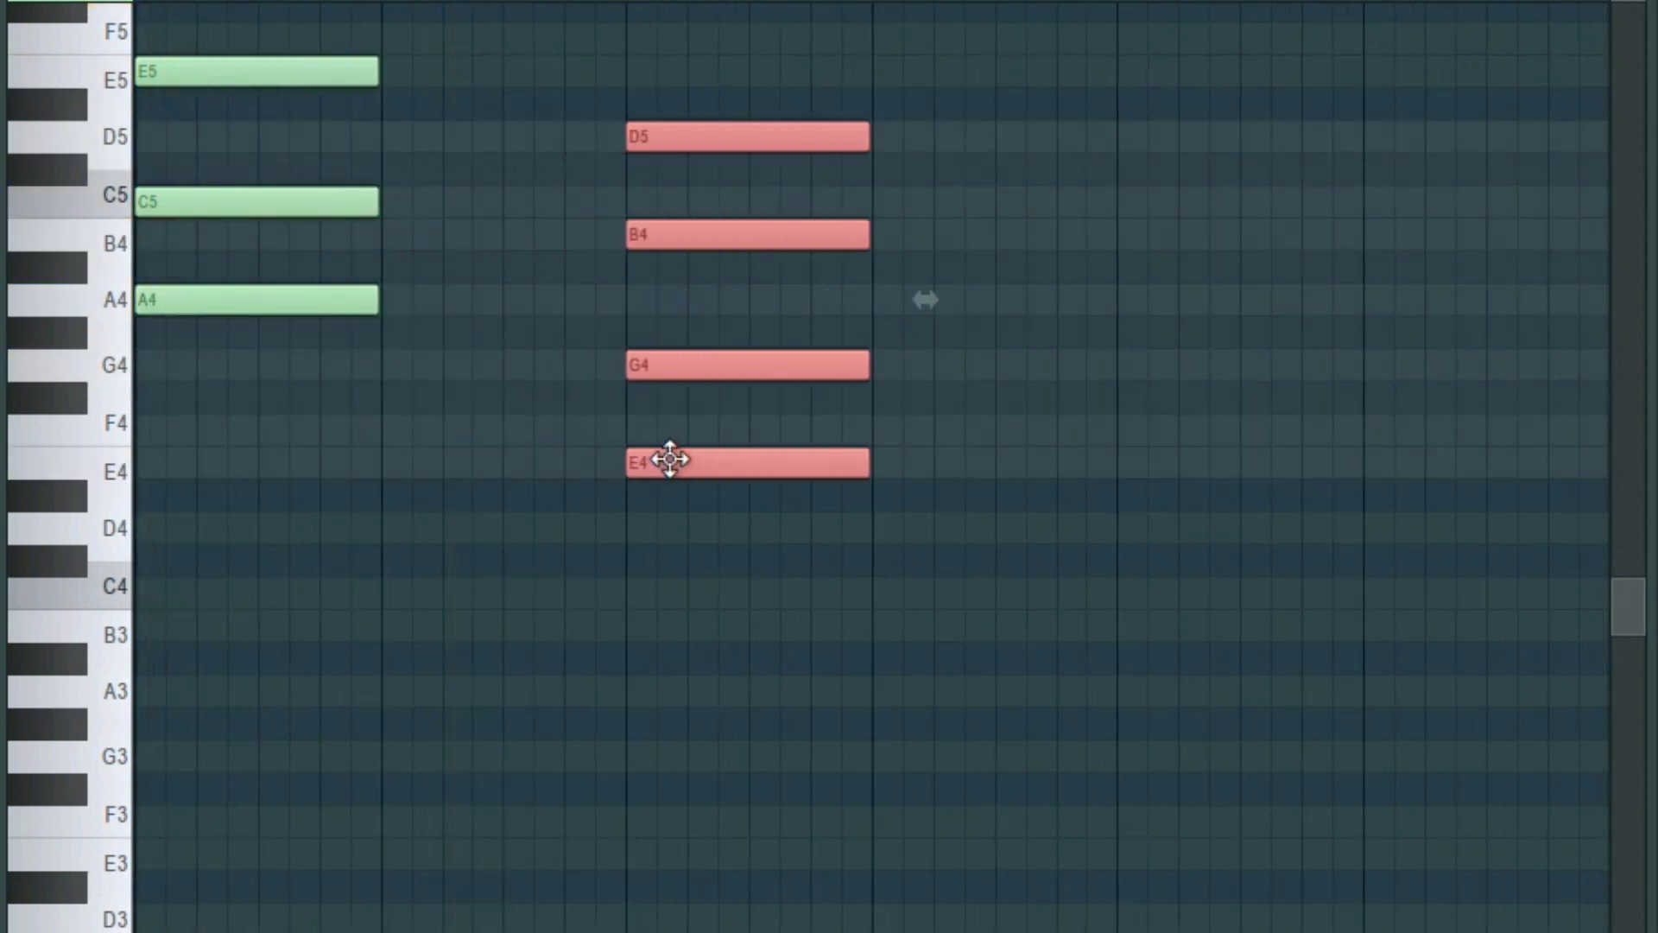
pyautogui.press('space')
pyautogui.moveTo(380, 436); pyautogui.dragTo(626, 129)
pyautogui.press('space')
# - Extend all four notes of the second chord to two bars, ending at bar 5, and deselect them
pyautogui.moveTo(710, 93); pyautogui.dragTo(811, 543)
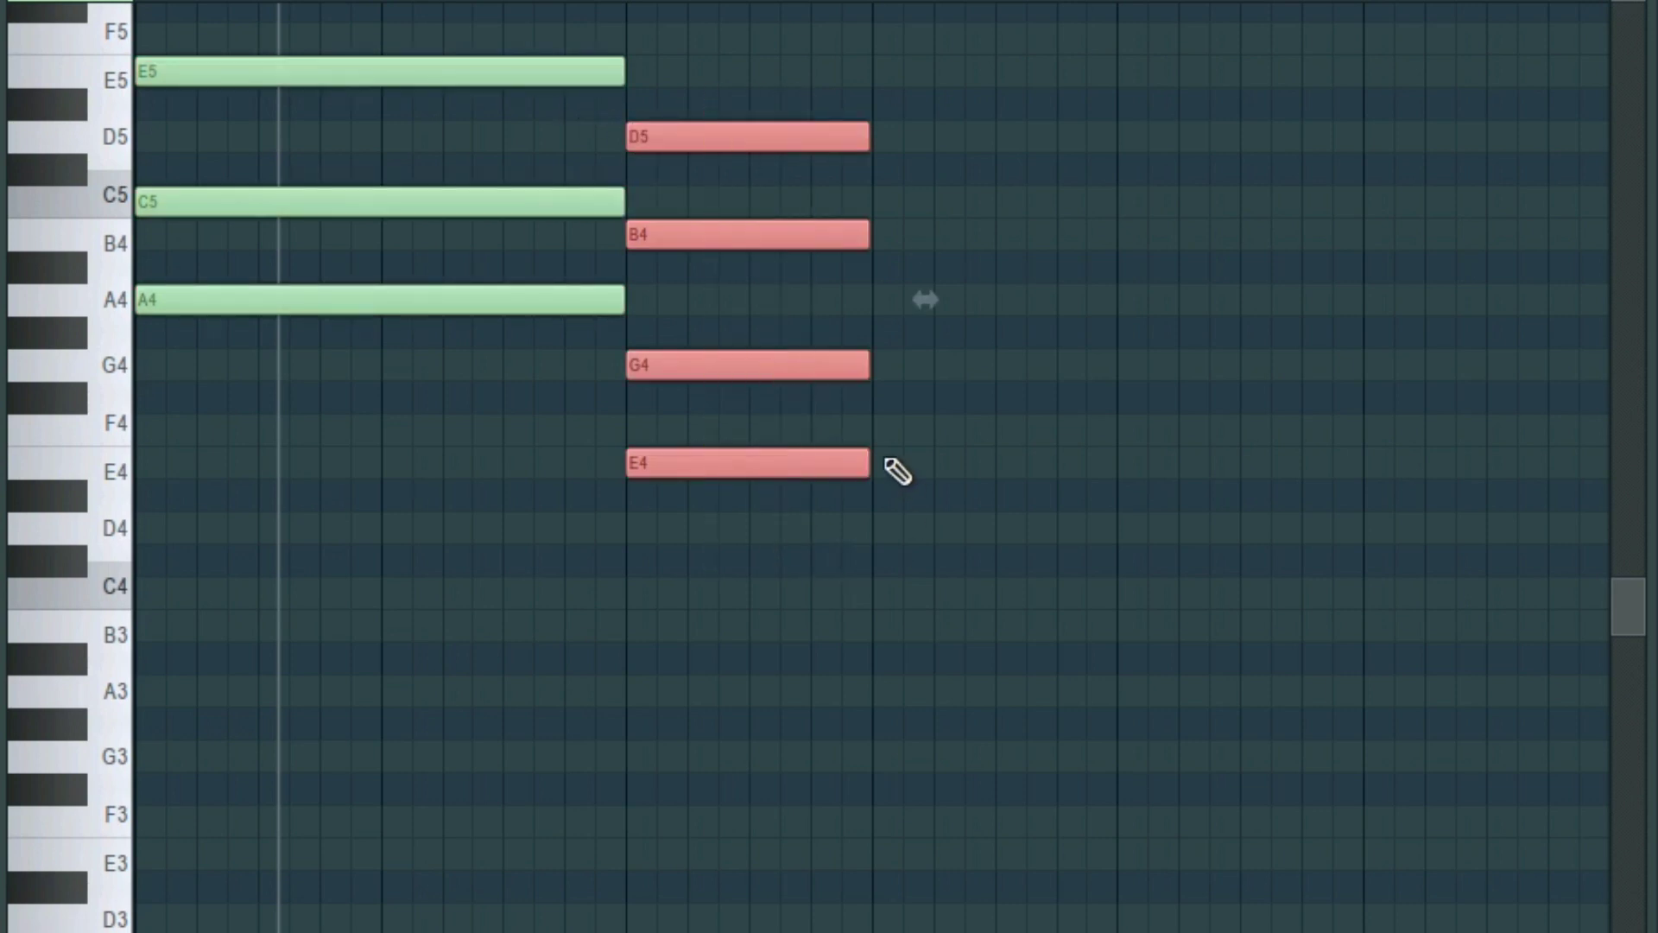
pyautogui.moveTo(867, 464); pyautogui.dragTo(1101, 512)
pyautogui.press('space')
pyautogui.hotkey('ctrl', 'd')
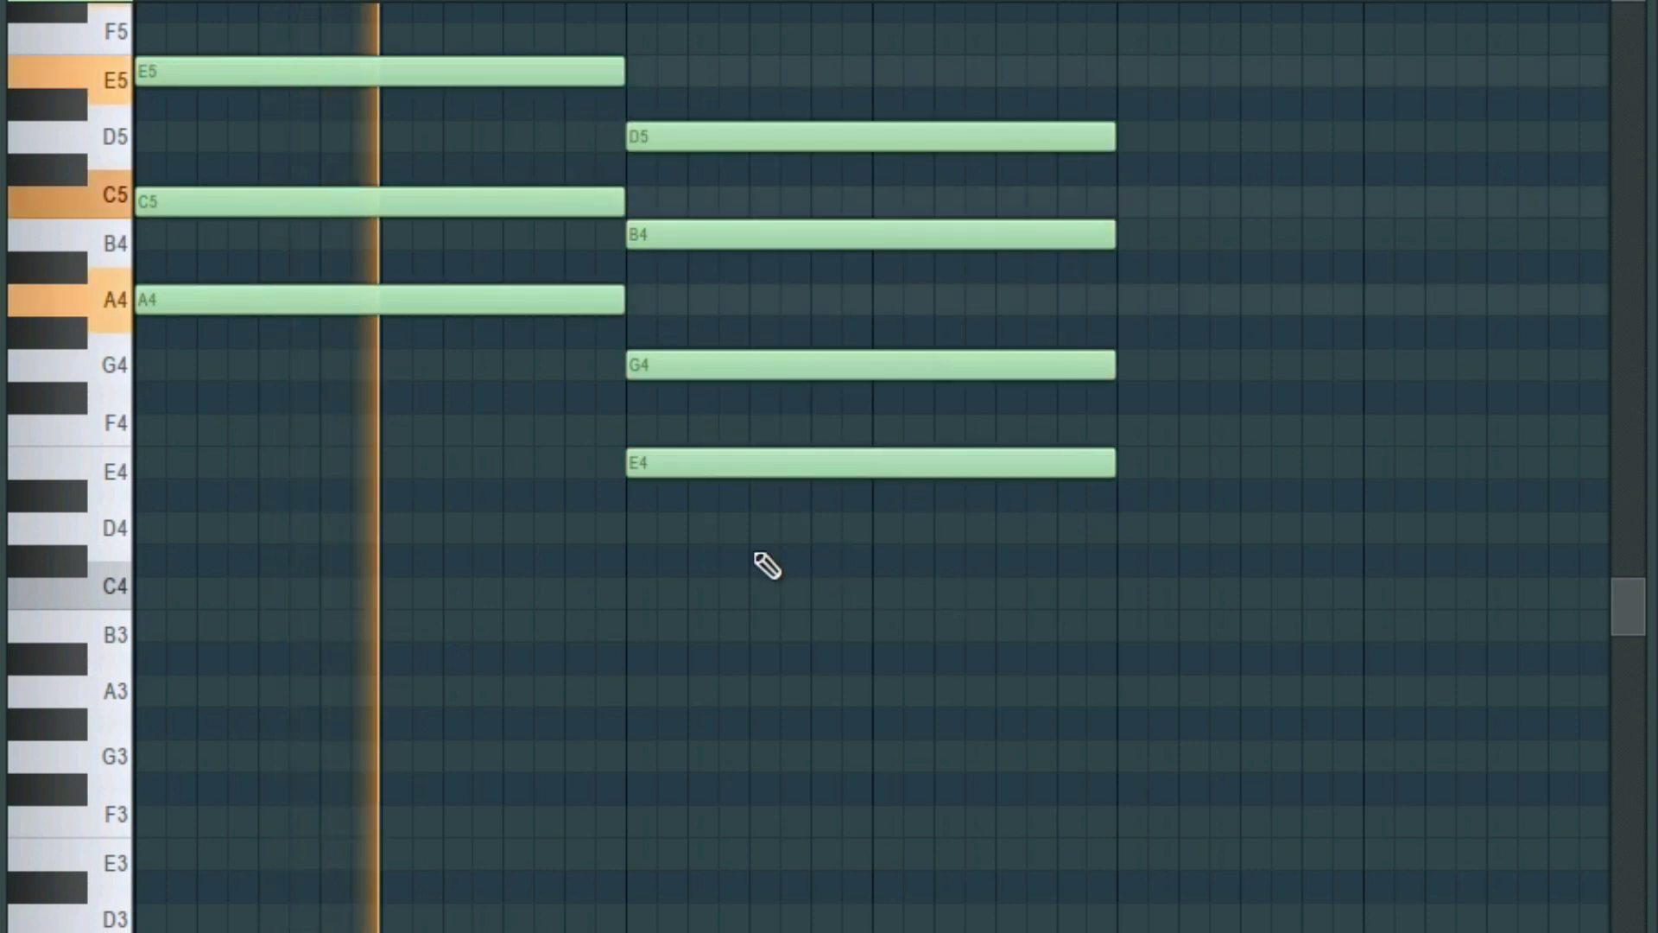
# - Set the project tempo to 100 BPM
pyautogui.scroll(-2, 666, 567)
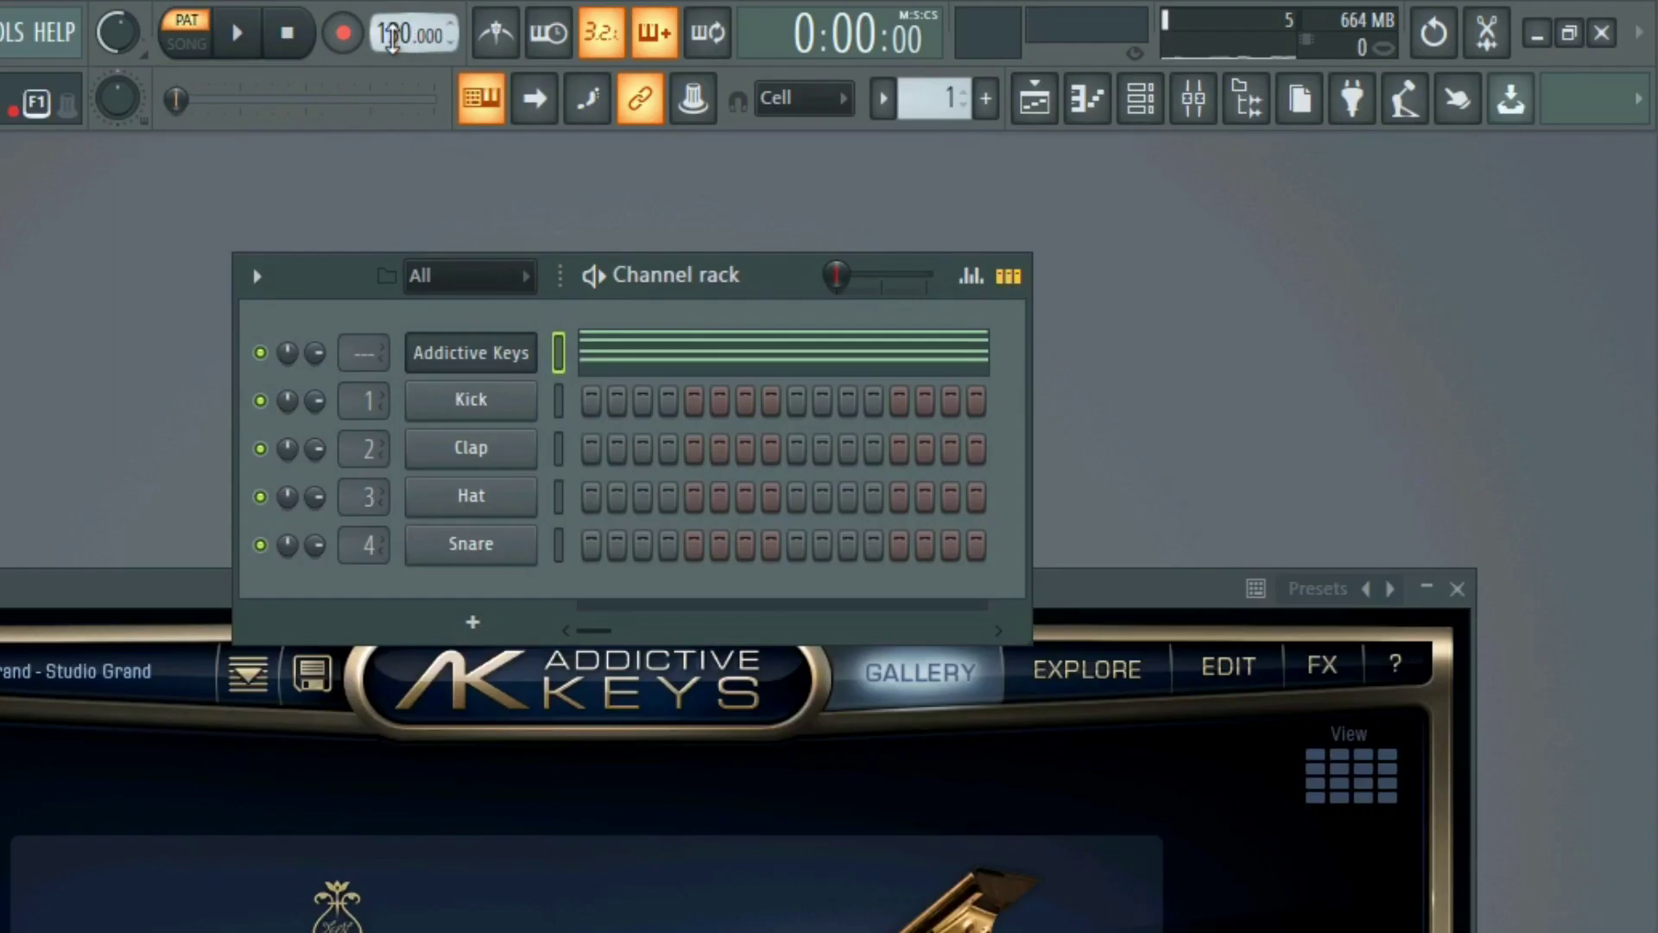
pyautogui.moveTo(393, 39); pyautogui.dragTo(393, 73)
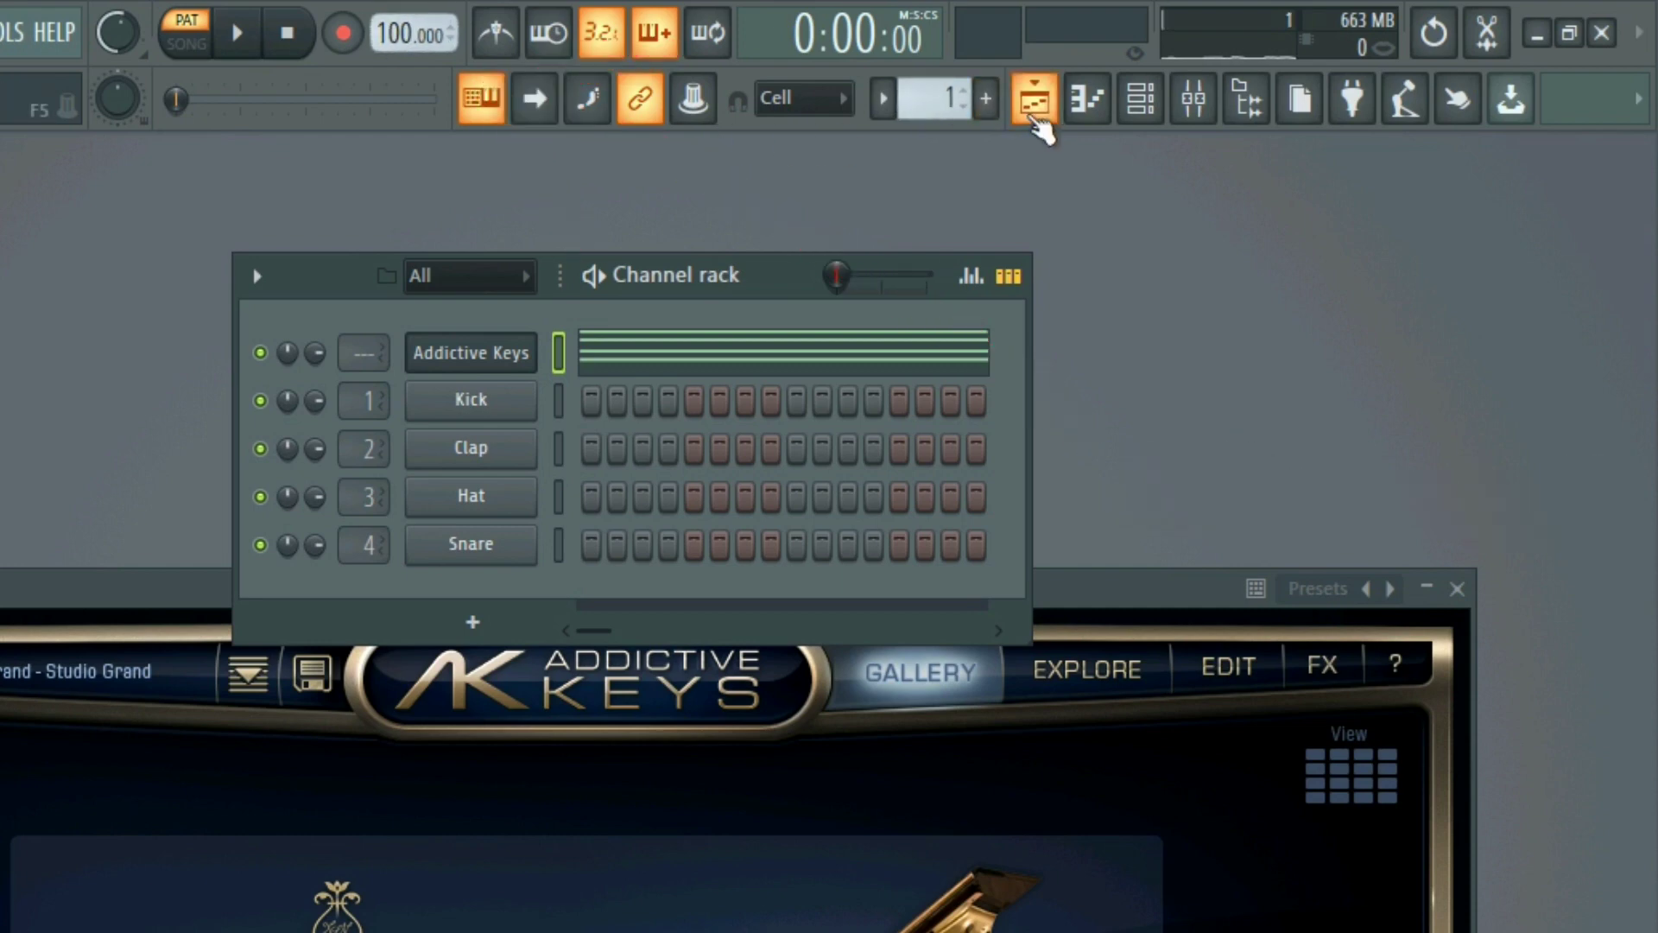
# - Place Pattern 1 at bar 1 of Track 1 in the playlist while the pattern plays
pyautogui.click(1035, 99)
pyautogui.press('space')
pyautogui.click(360, 426)
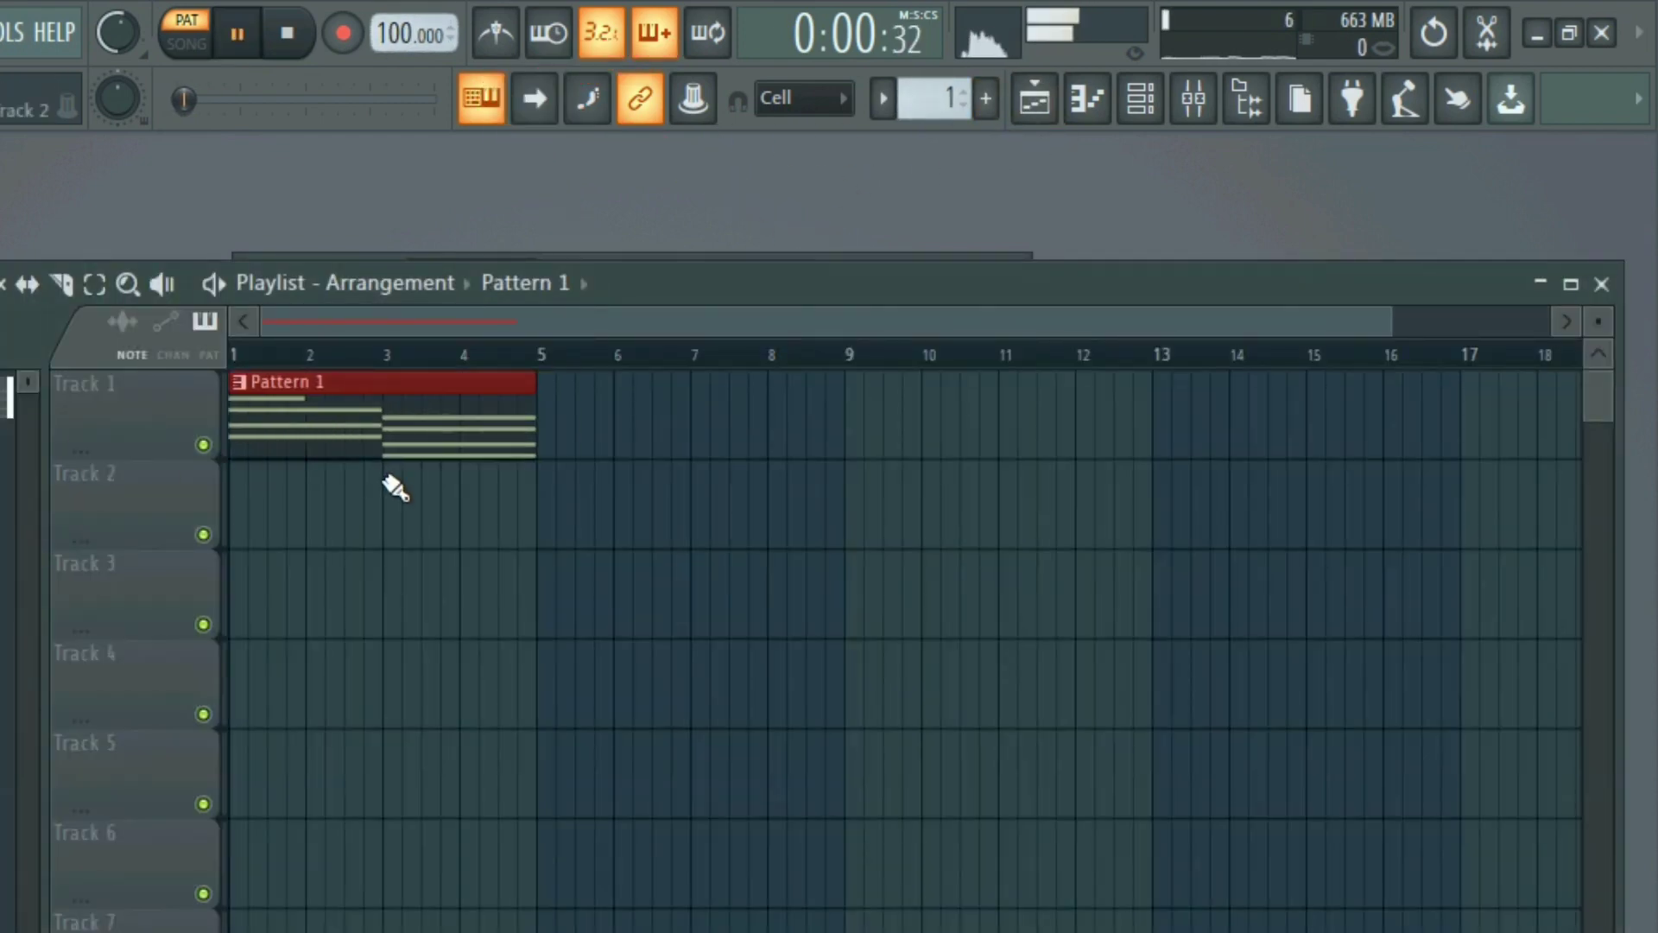
pyautogui.click(1035, 100)
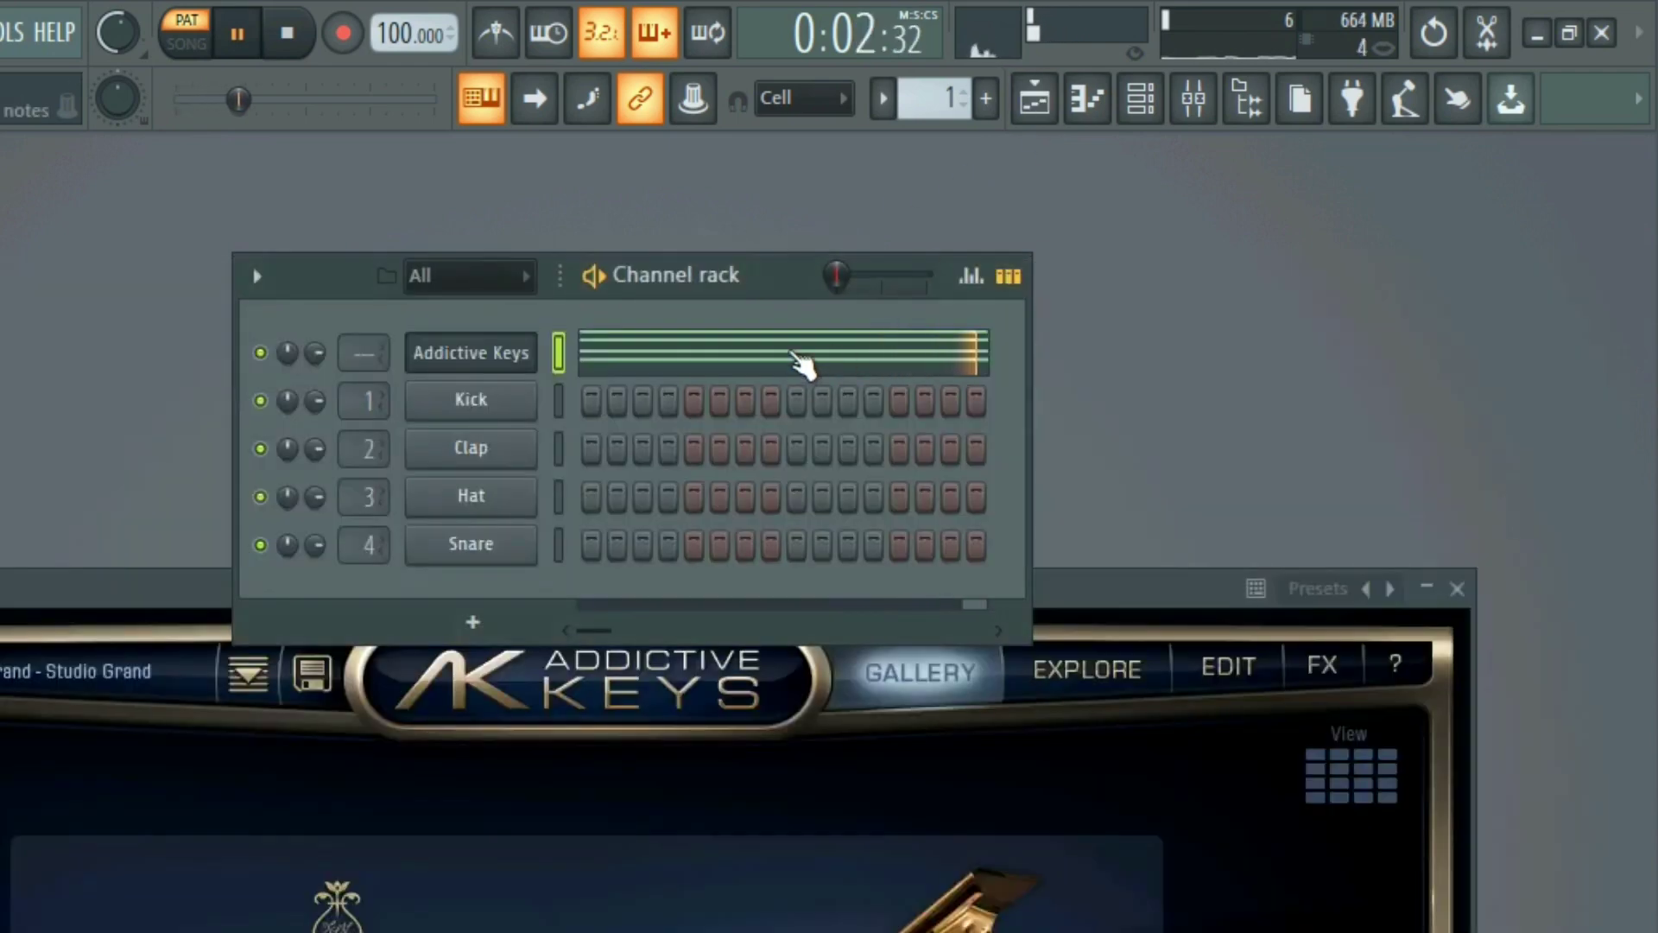
# - Reopen the Addictive Keys piano roll, stop playback and set the project tempo to 110 BPM
pyautogui.click(802, 365)
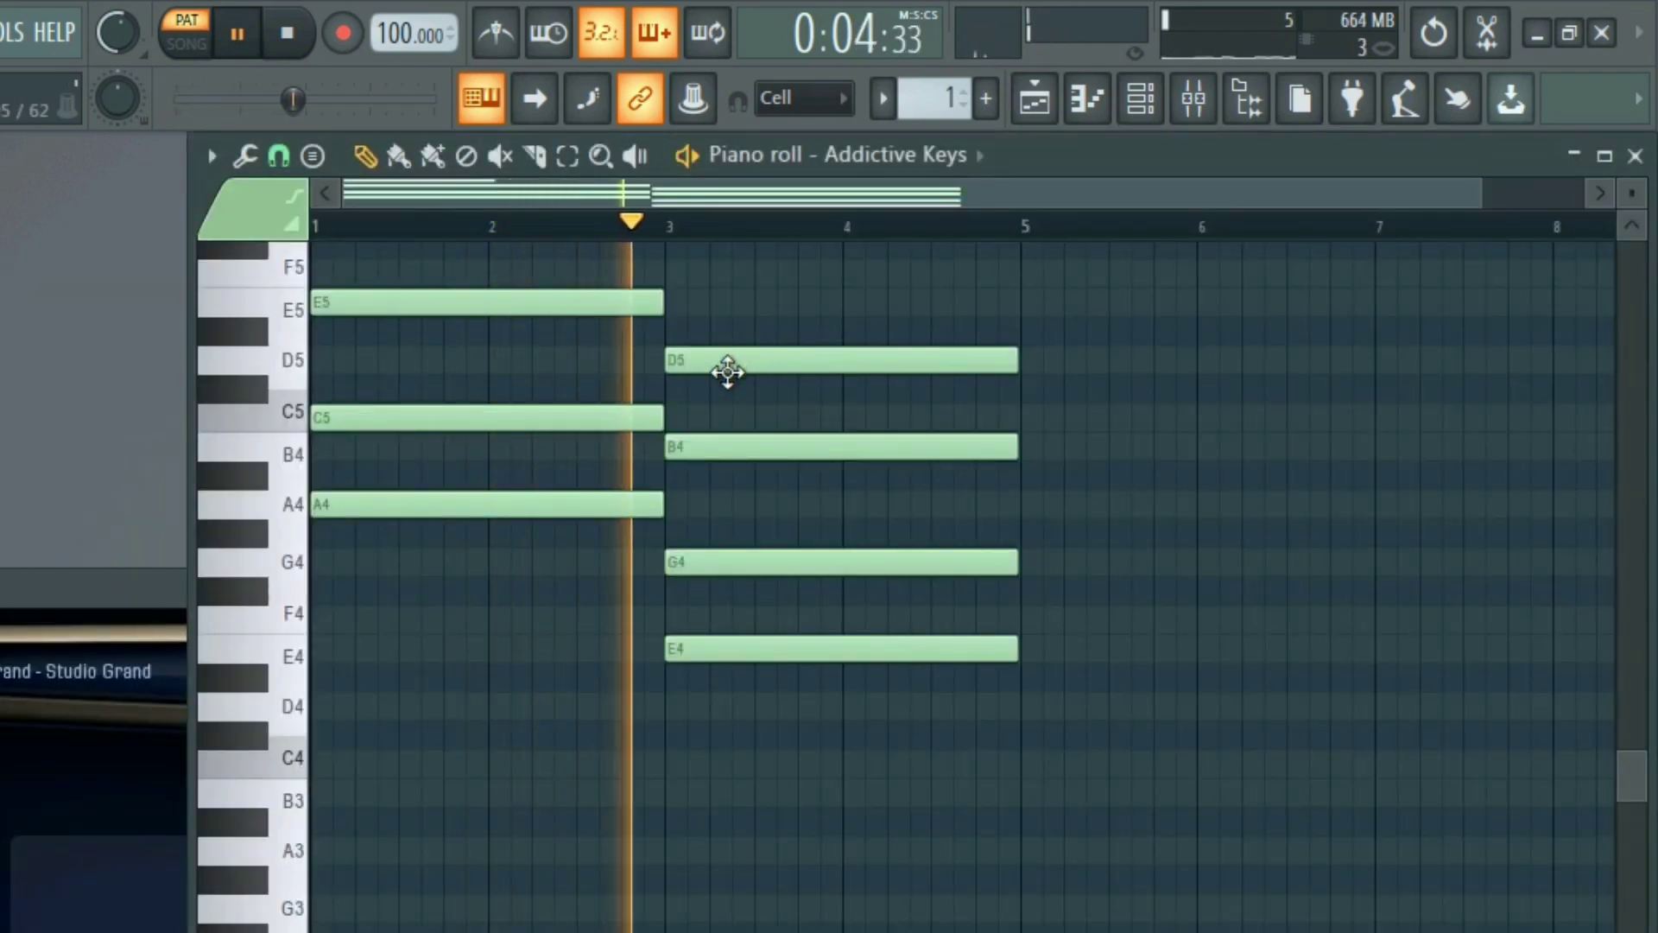
pyautogui.press('space')
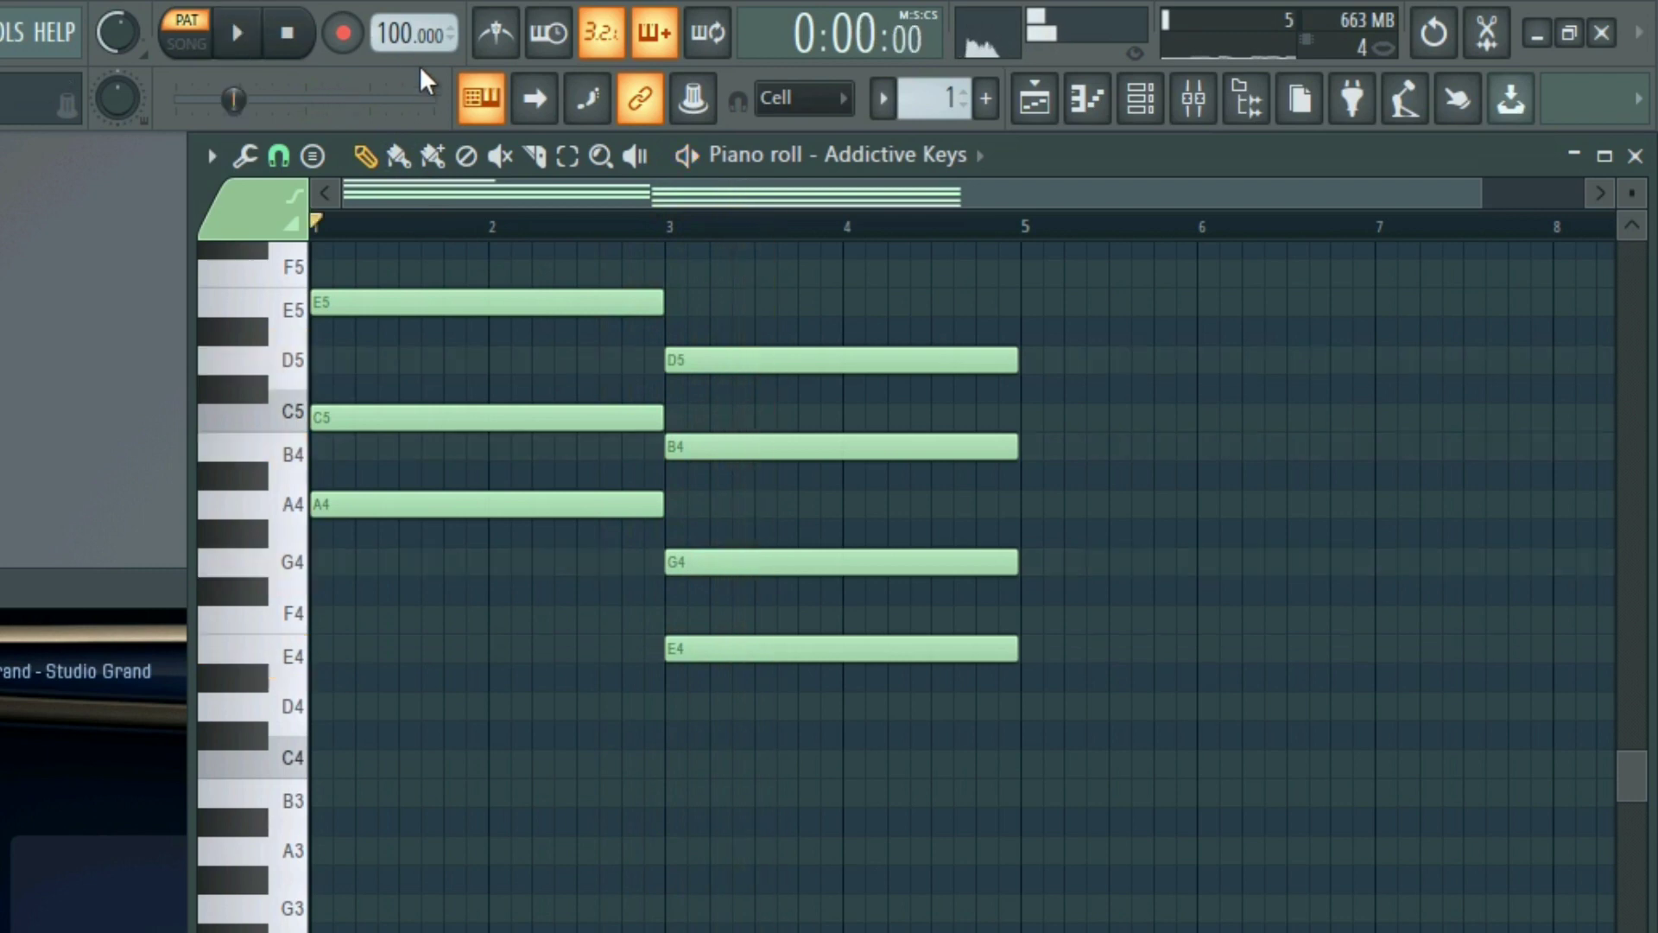
pyautogui.scroll(5, 380, 43)
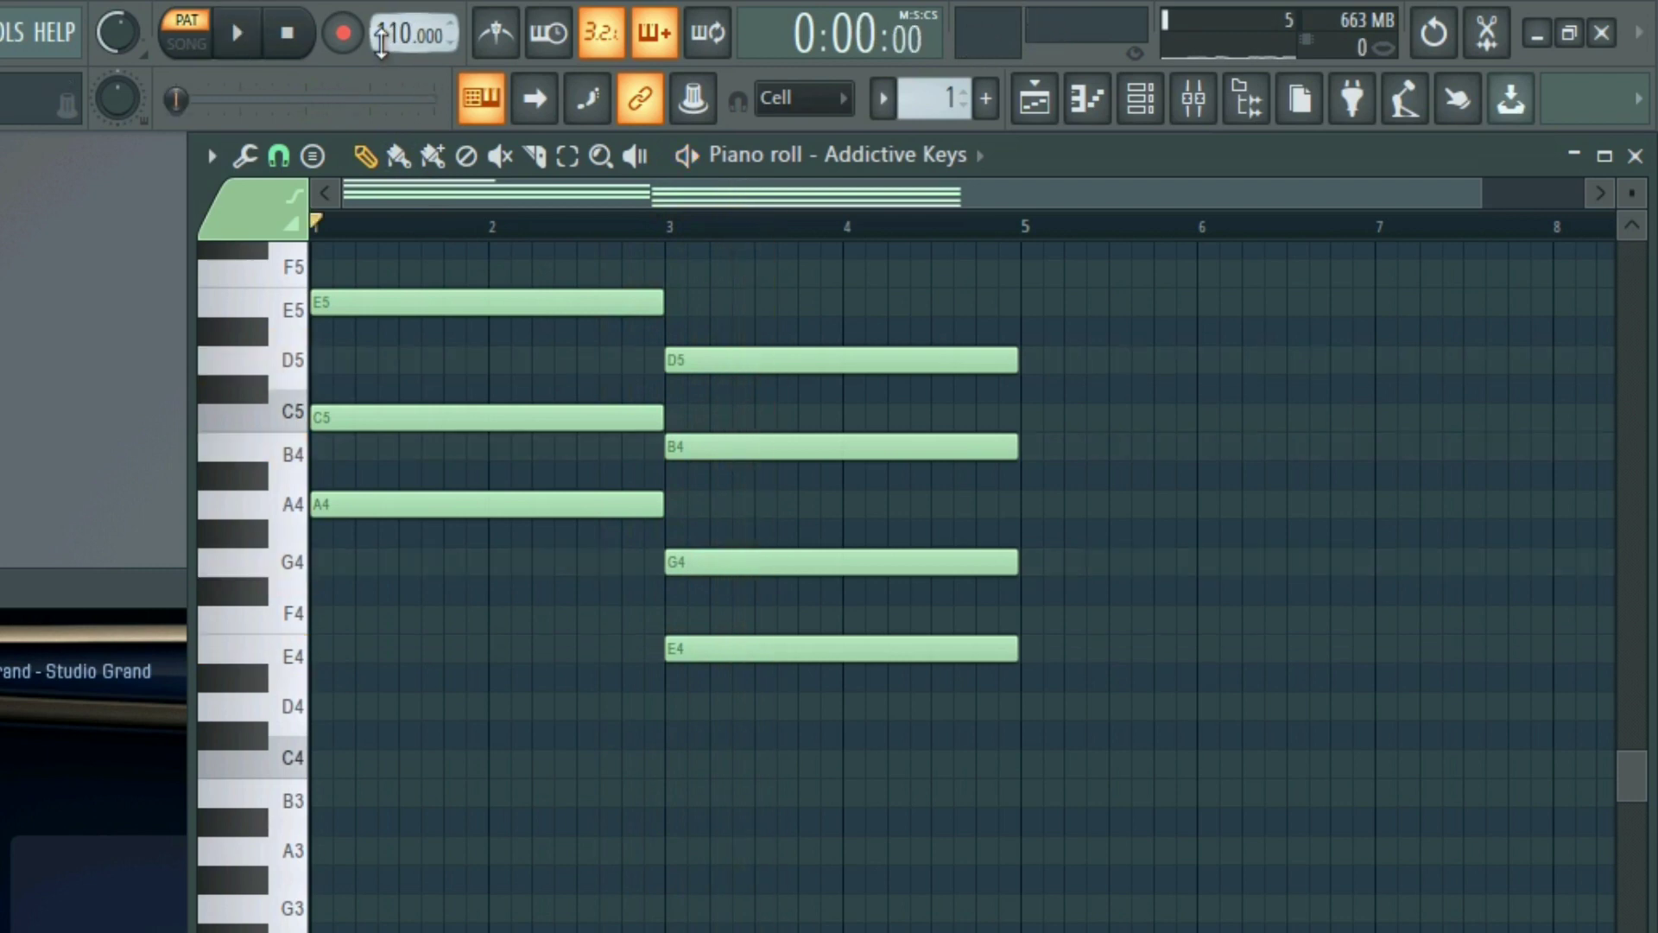
# - Nudge the first chord's C5 note slightly later than its A4 note, off the grid
pyautogui.keyDown('ctrl'); pyautogui.scroll(3, 320, 544); pyautogui.keyUp('ctrl')
pyautogui.scroll(2, 566, 590)
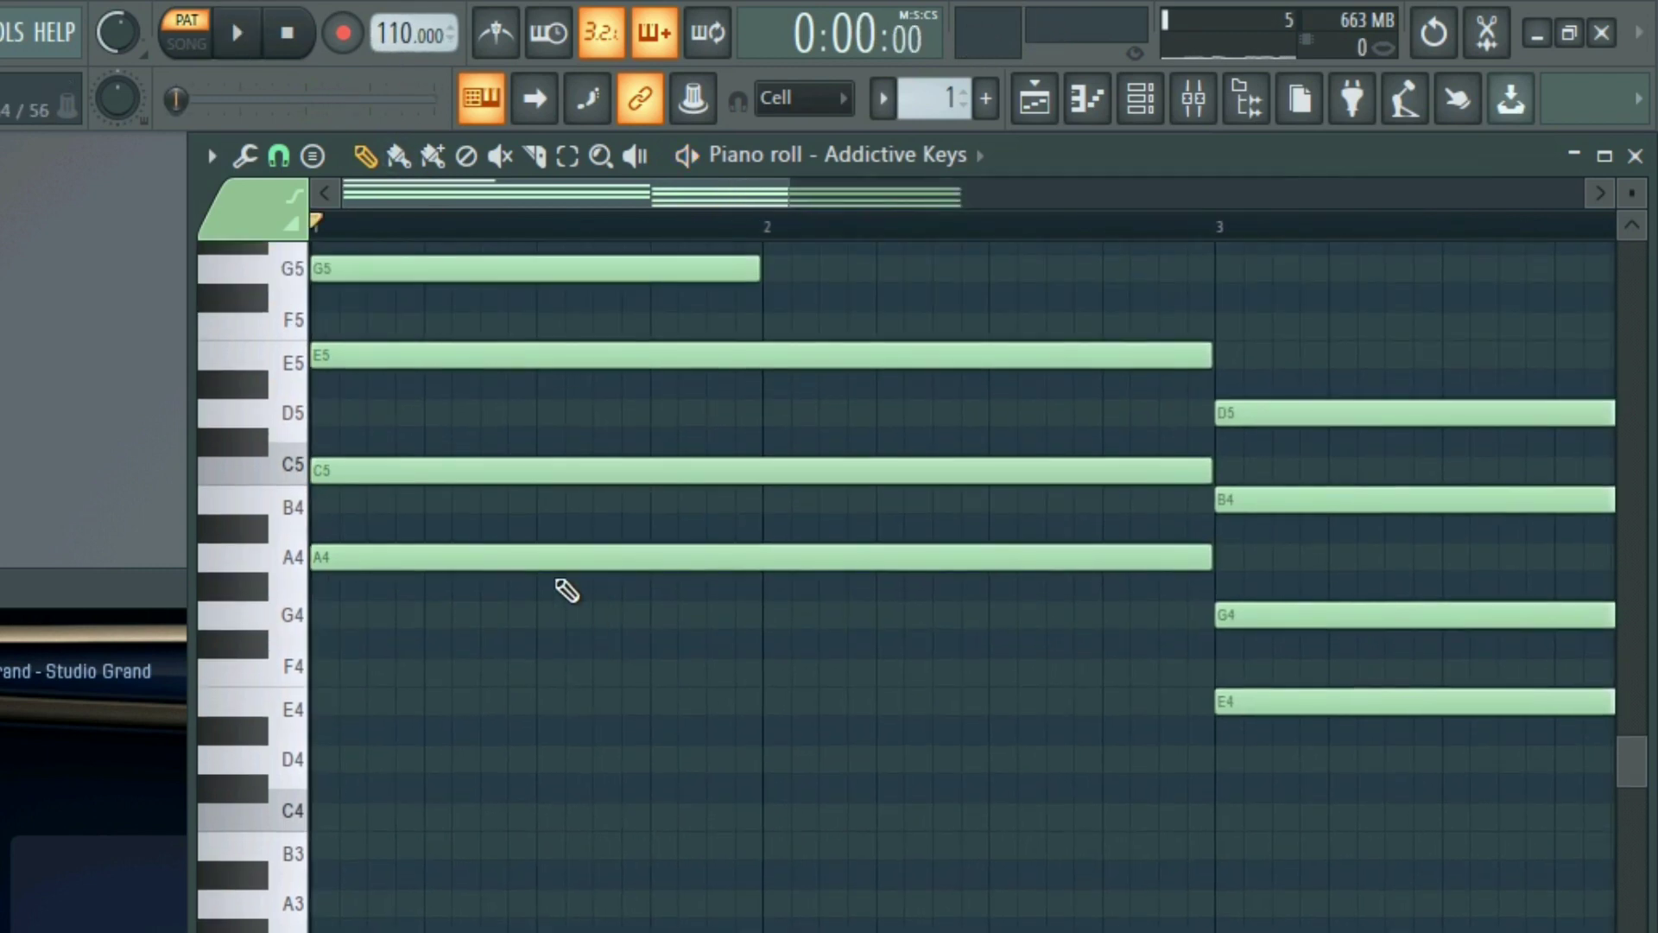
pyautogui.keyDown('ctrl'); pyautogui.scroll(2, 354, 553); pyautogui.keyUp('ctrl')
pyautogui.scroll(1, 345, 539)
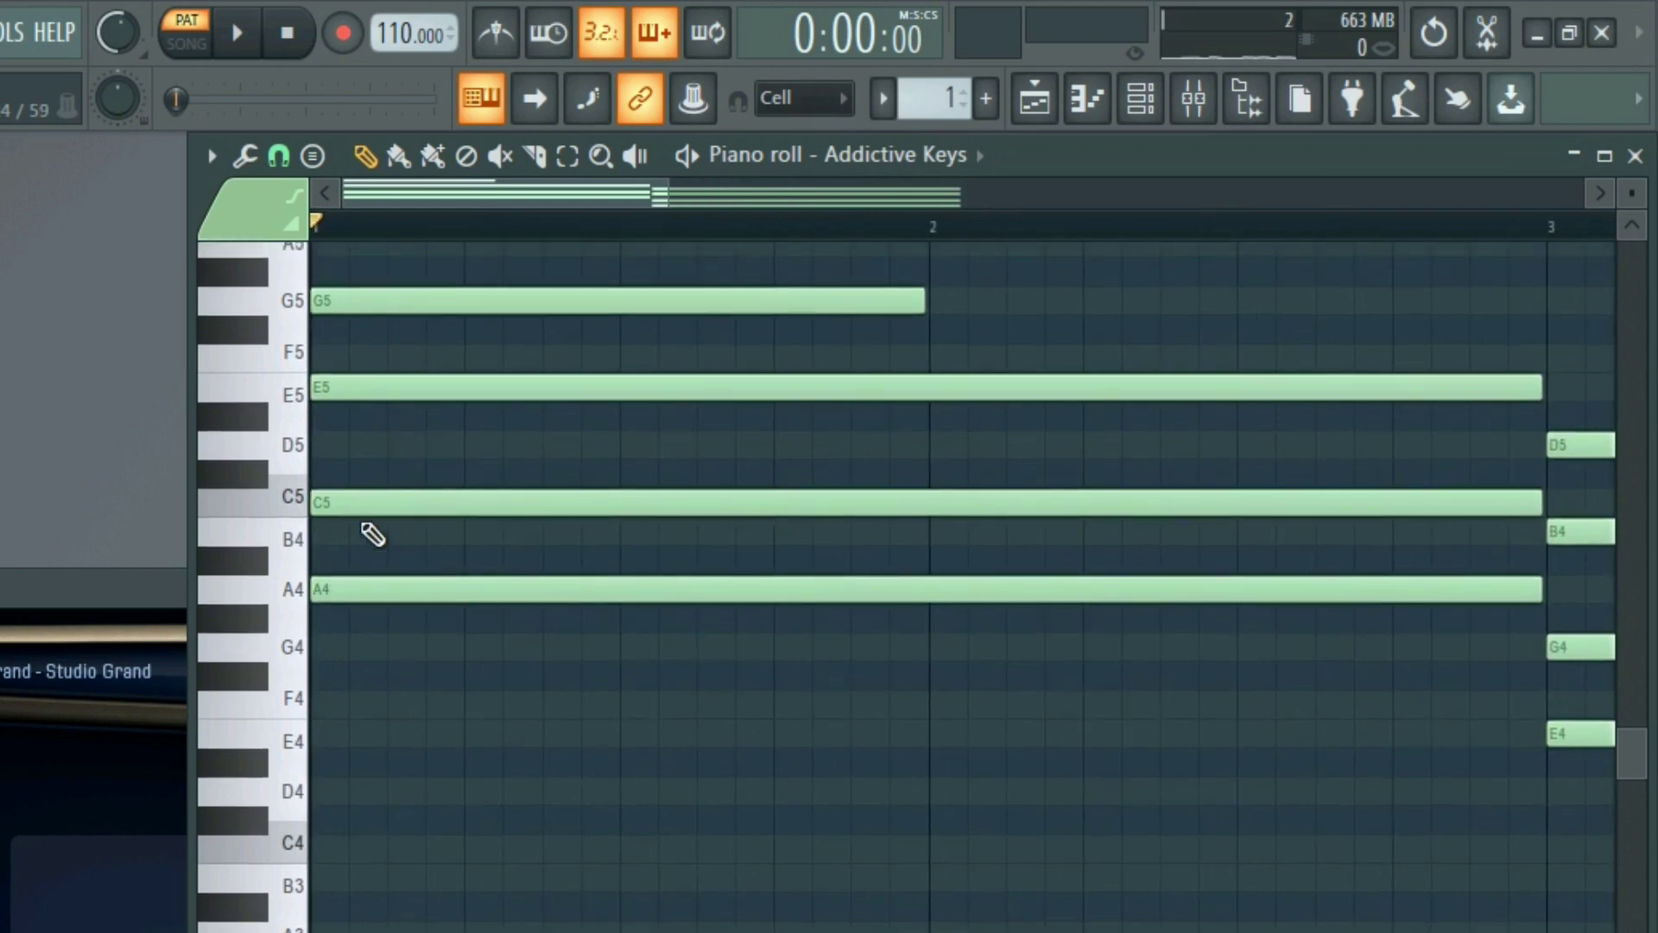
pyautogui.moveTo(350, 502)
pyautogui.mouseDown()
pyautogui.moveTo(394, 485)
pyautogui.moveTo(395, 507)
pyautogui.moveTo(378, 510)
pyautogui.mouseUp()
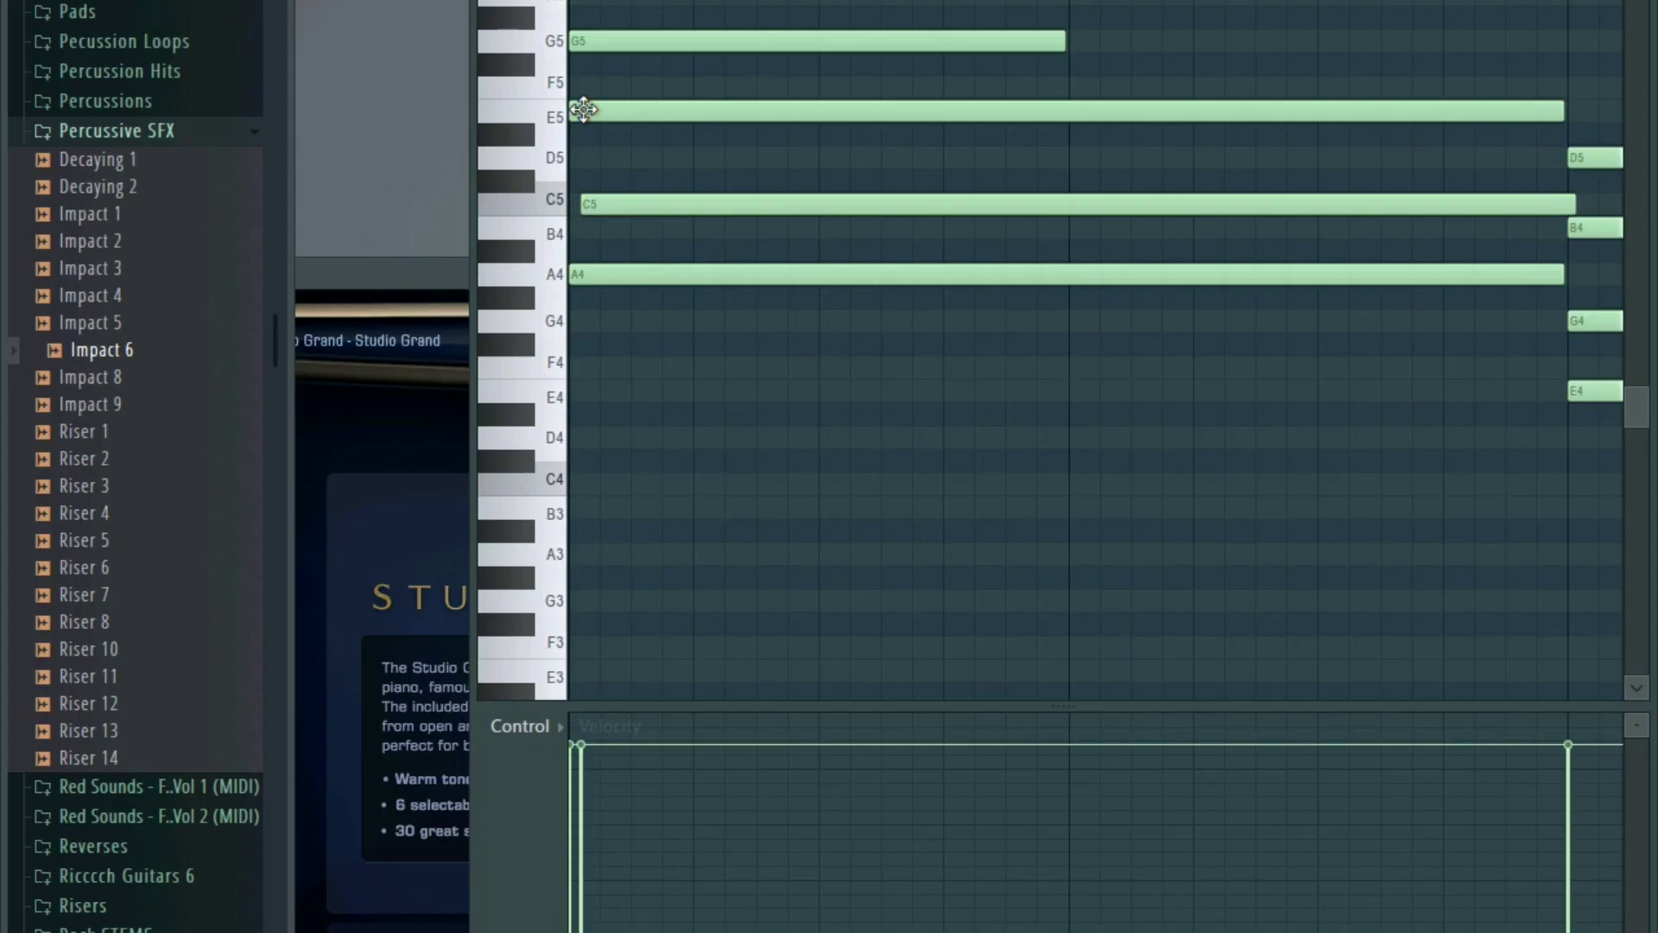
# - Stagger the first chord's E5 and G5 notes progressively later and set its velocities rising from A4 up to G5
pyautogui.moveTo(326, 386); pyautogui.dragTo(383, 390)
pyautogui.moveTo(627, 113); pyautogui.dragTo(603, 111)
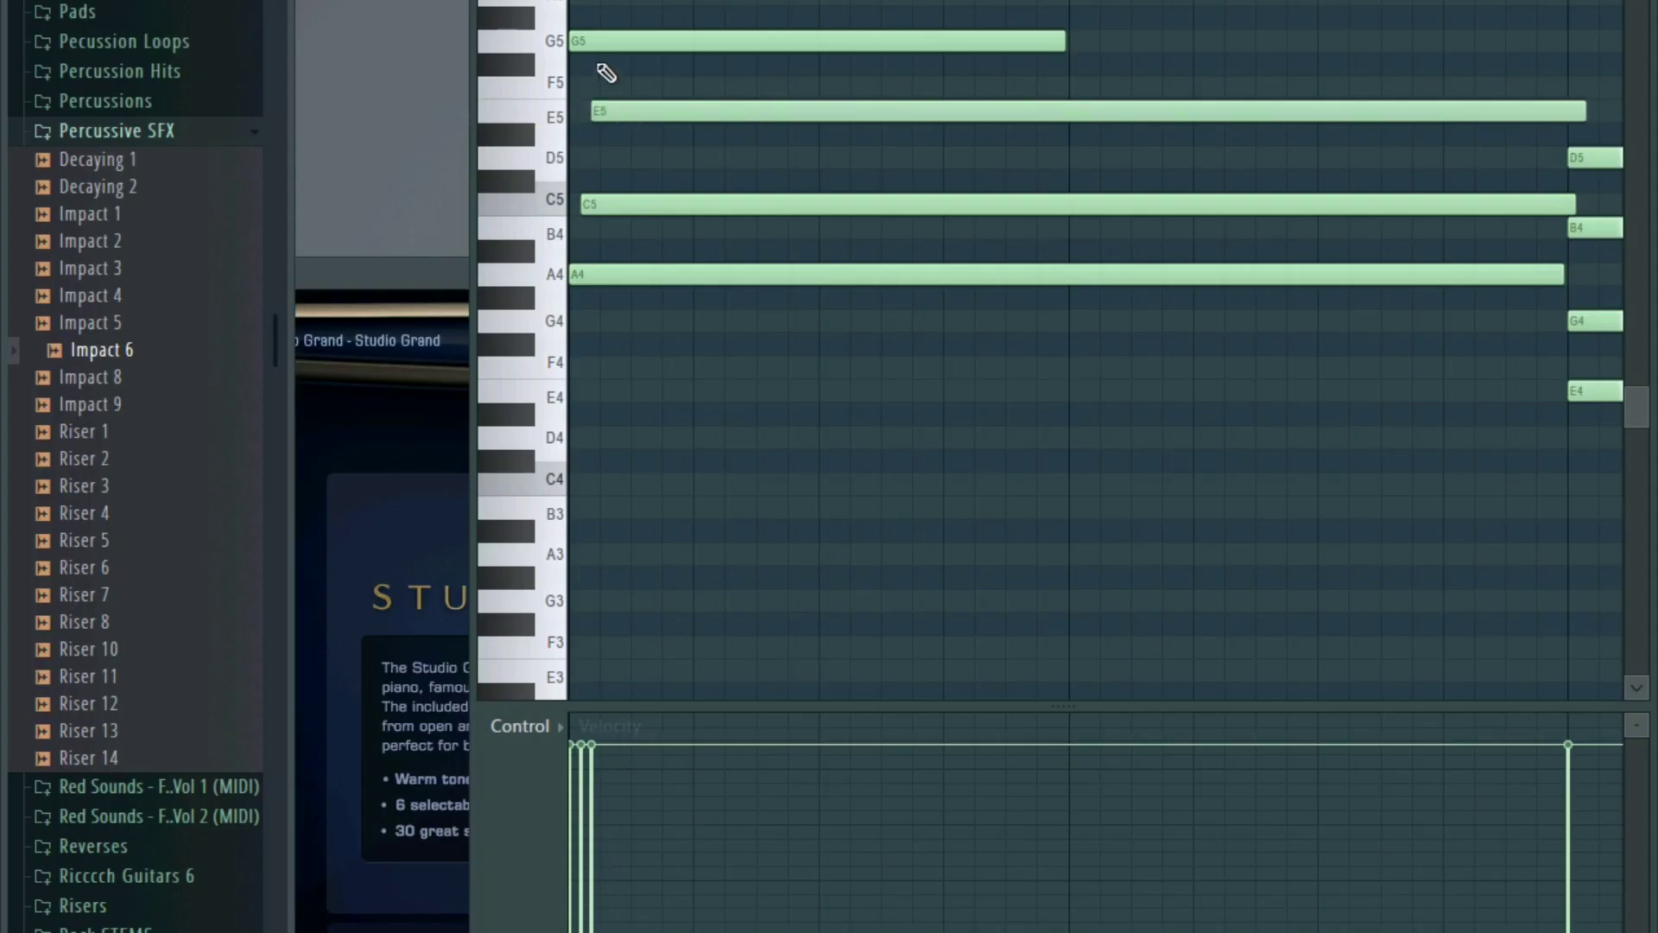
pyautogui.moveTo(592, 40); pyautogui.dragTo(626, 41)
pyautogui.moveTo(624, 697); pyautogui.dragTo(624, 529)
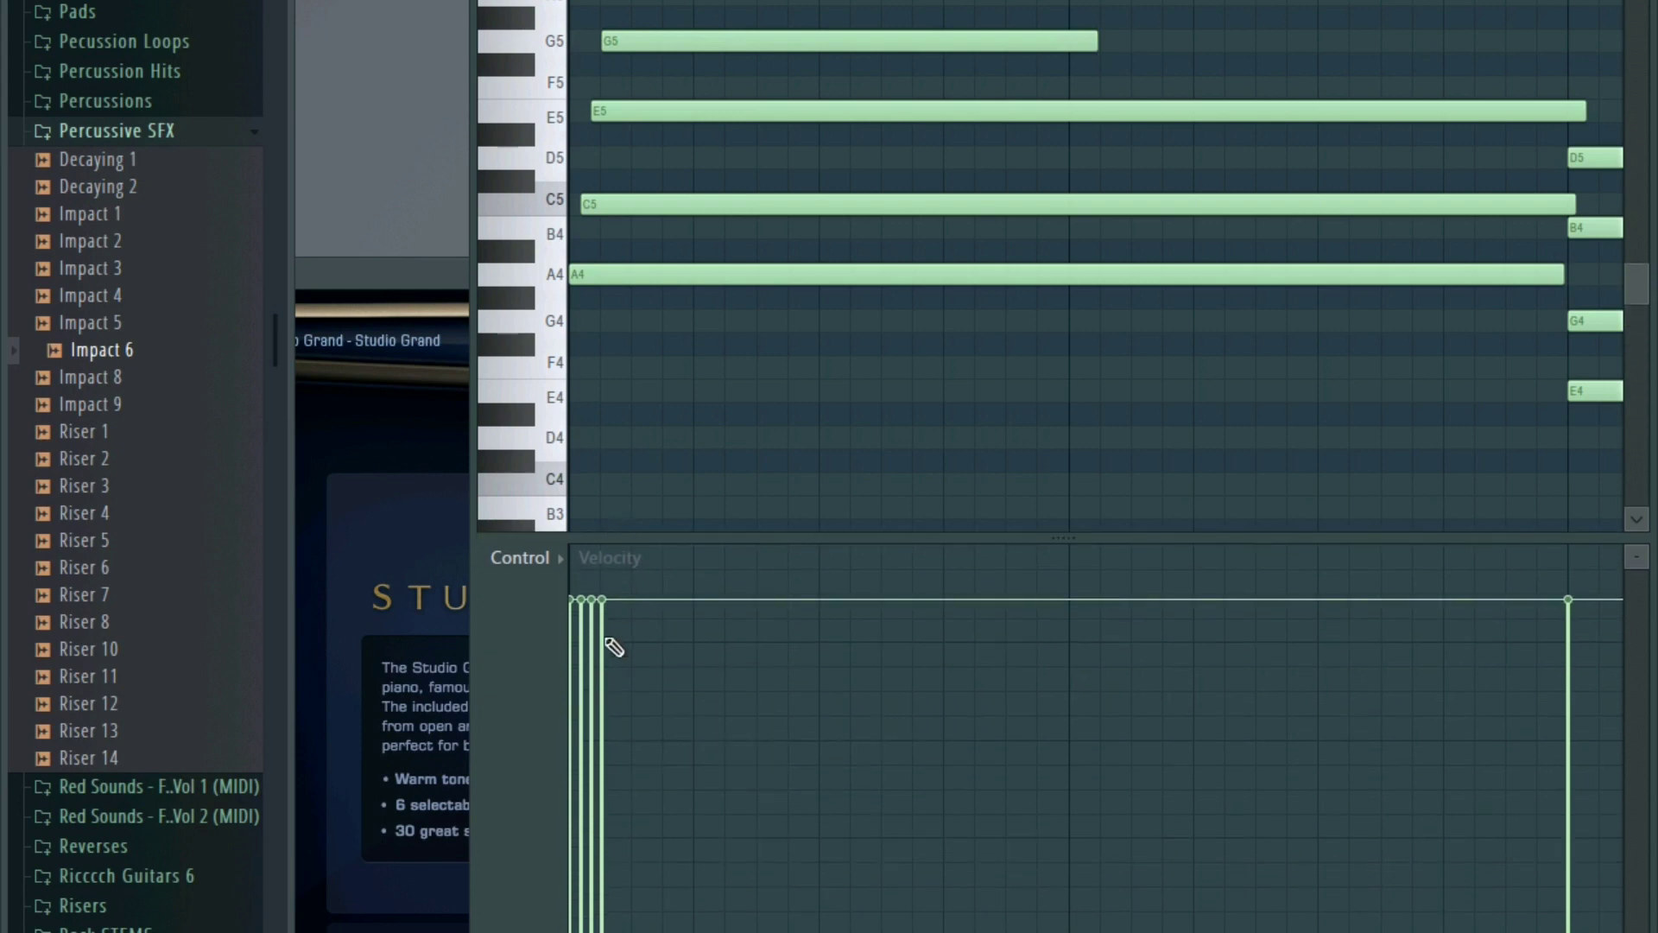
pyautogui.moveTo(619, 639); pyautogui.dragTo(567, 836)
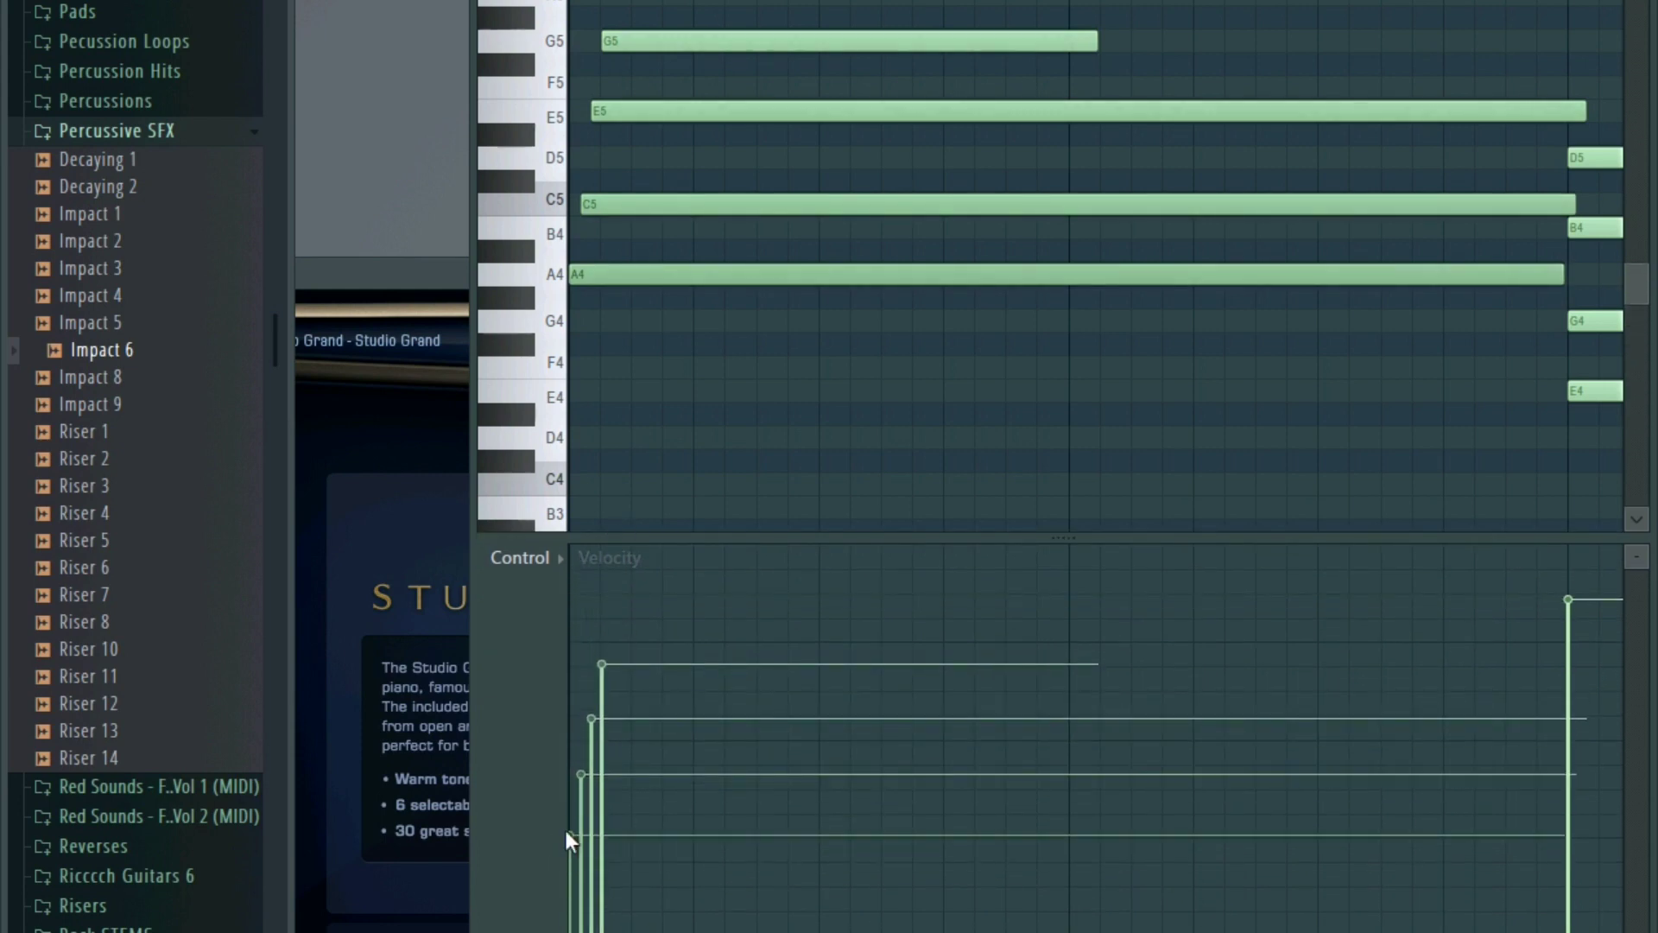
# - Adjust the end points of the first chord's notes to slightly uneven lengths while the pattern plays
pyautogui.scroll(-3, 613, 388)
pyautogui.moveTo(858, 60); pyautogui.dragTo(1095, 112)
pyautogui.press('space')
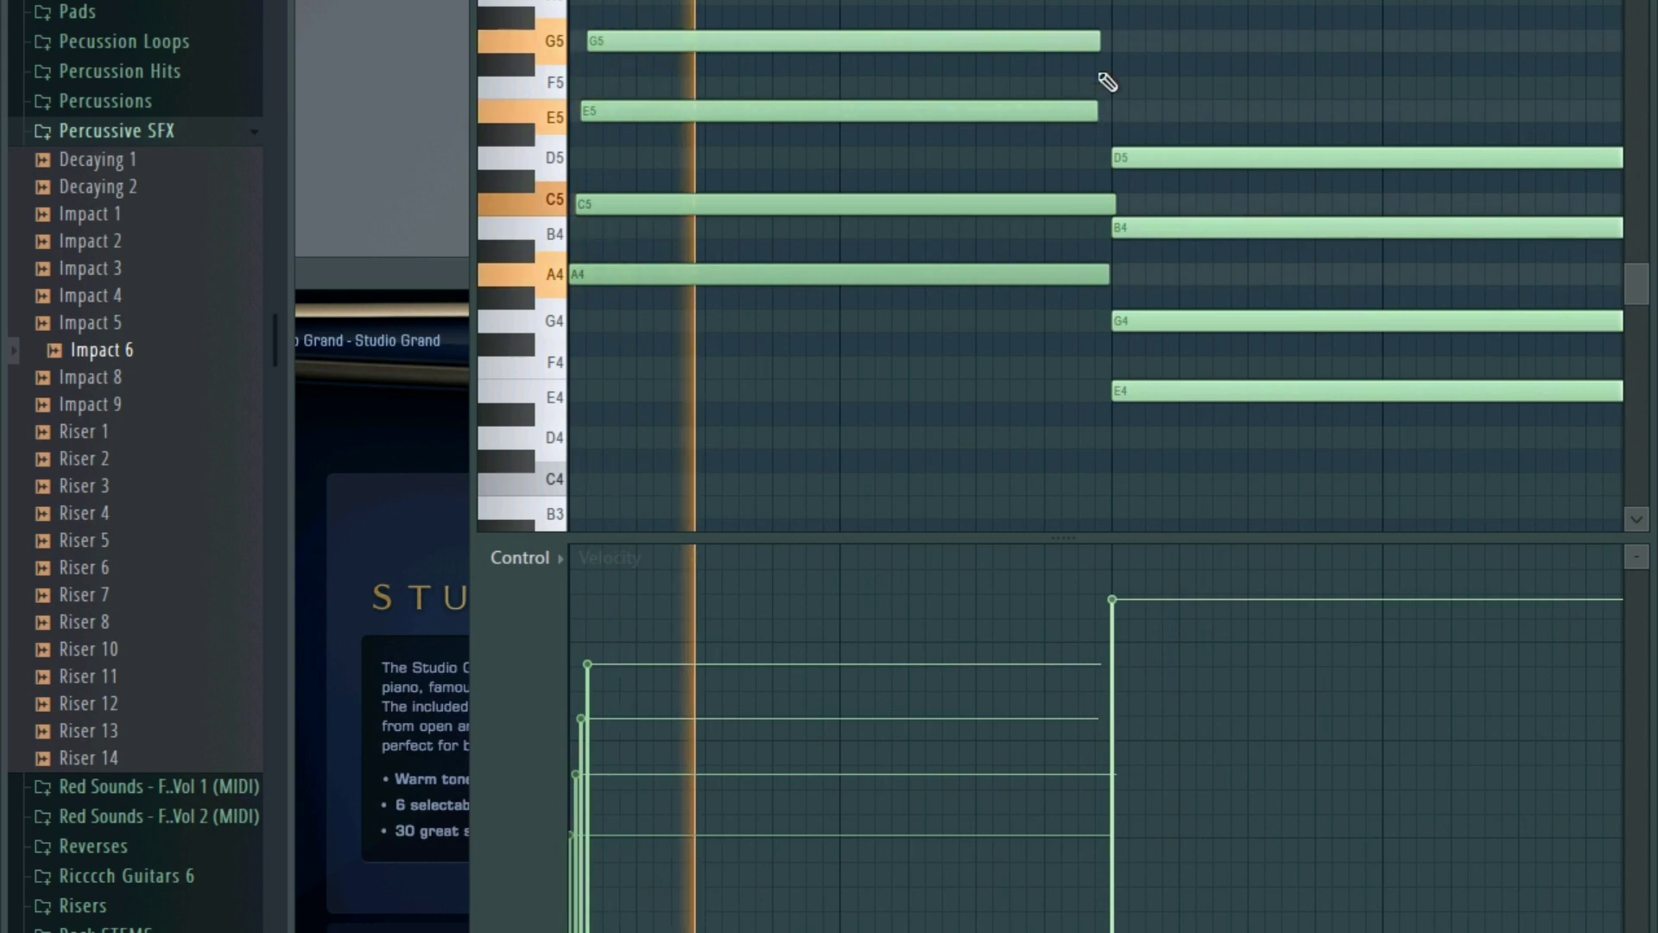
pyautogui.moveTo(1095, 48); pyautogui.dragTo(1100, 49)
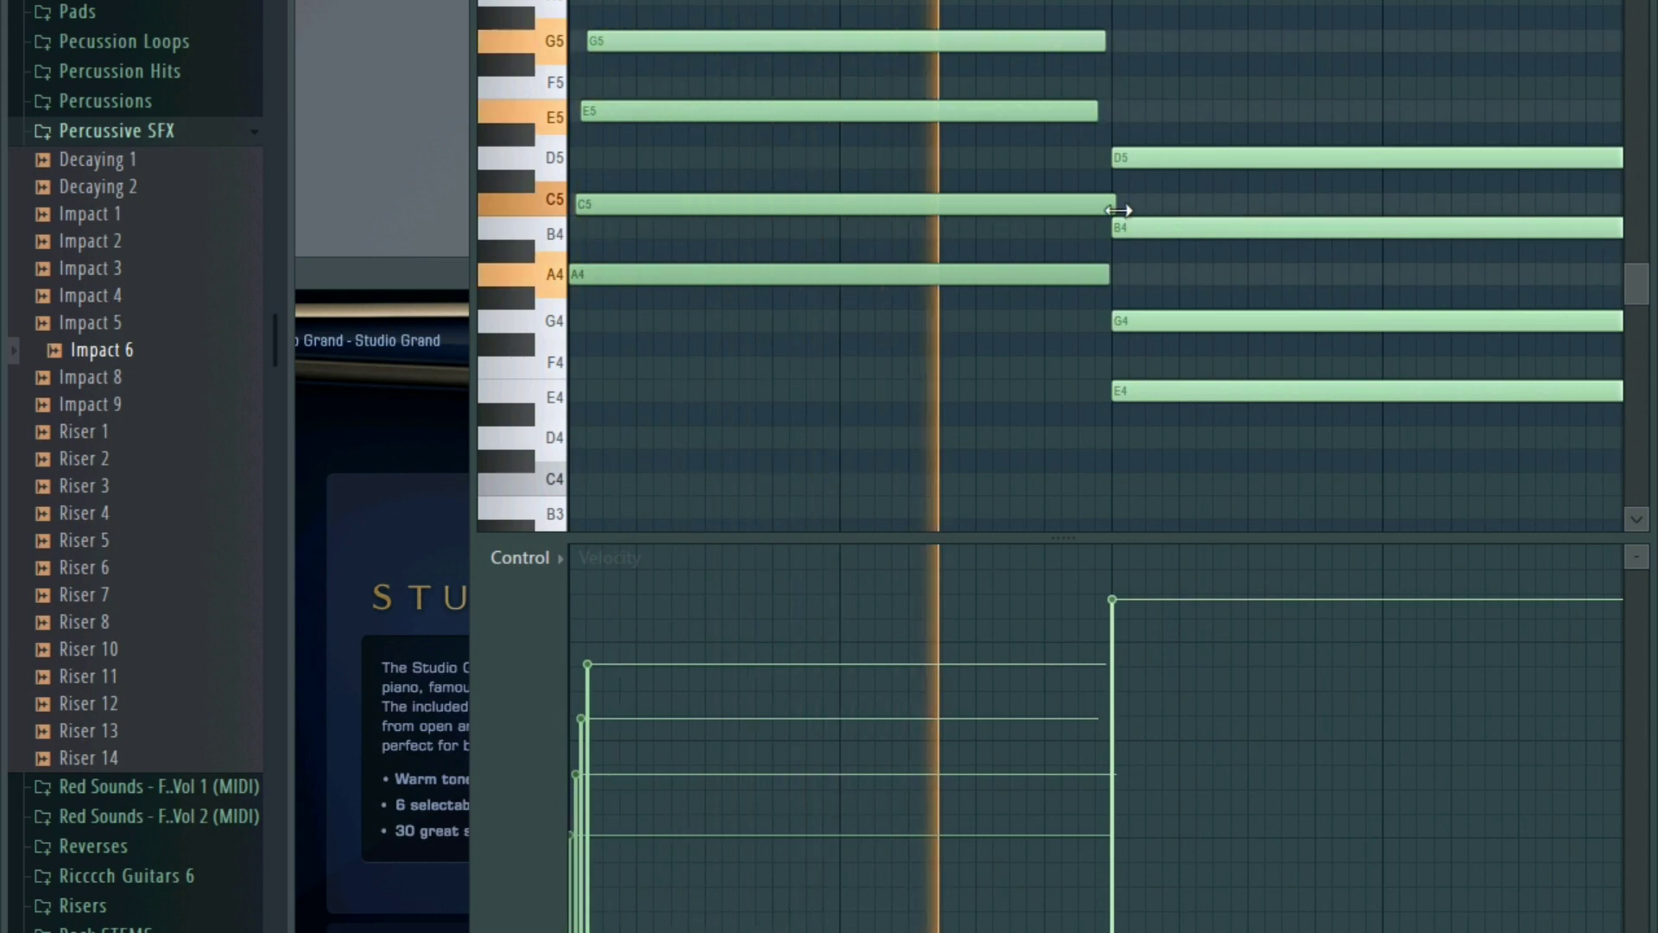
pyautogui.moveTo(1114, 204); pyautogui.dragTo(720, 229)
pyautogui.scroll(5, 733, 259)
# - Replace the second chord with a copy of the humanized first chord transposed down to E4, G4, B4 and D5, and play it
pyautogui.press('space')
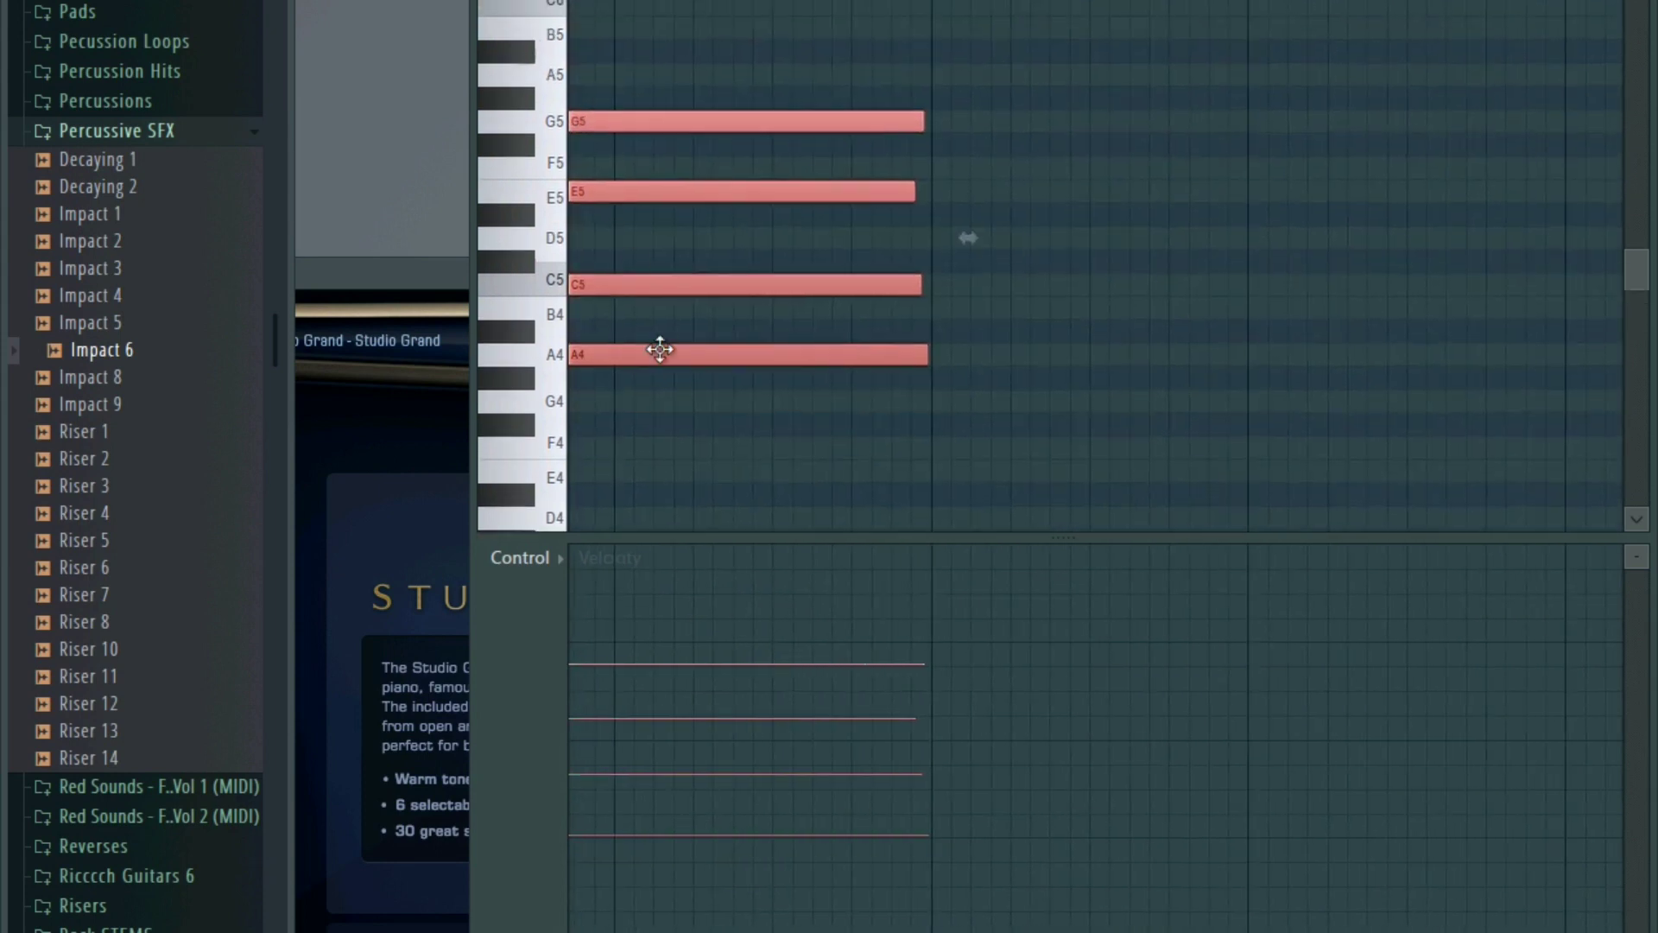
pyautogui.moveTo(660, 350); pyautogui.dragTo(1252, 359)
pyautogui.moveTo(1086, 375); pyautogui.dragTo(696, 259)
pyautogui.press('space')
pyautogui.keyDown('ctrl'); pyautogui.click(708, 350); pyautogui.keyUp('ctrl')
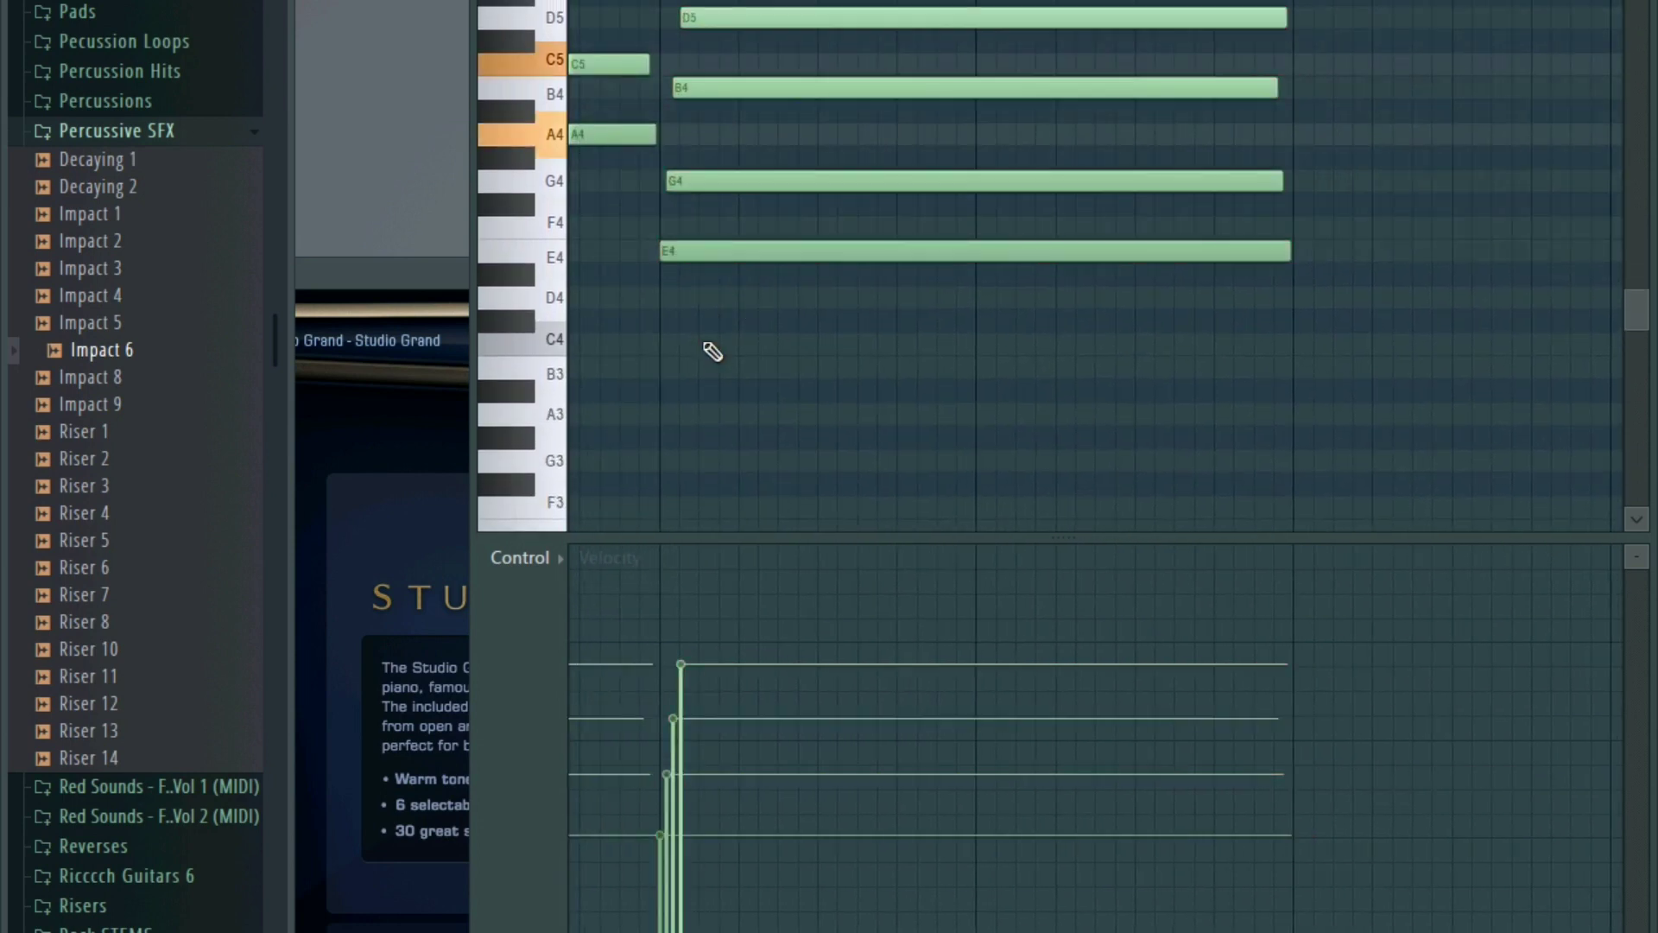
pyautogui.scroll(-4, 734, 356)
pyautogui.scroll(3, 807, 378)
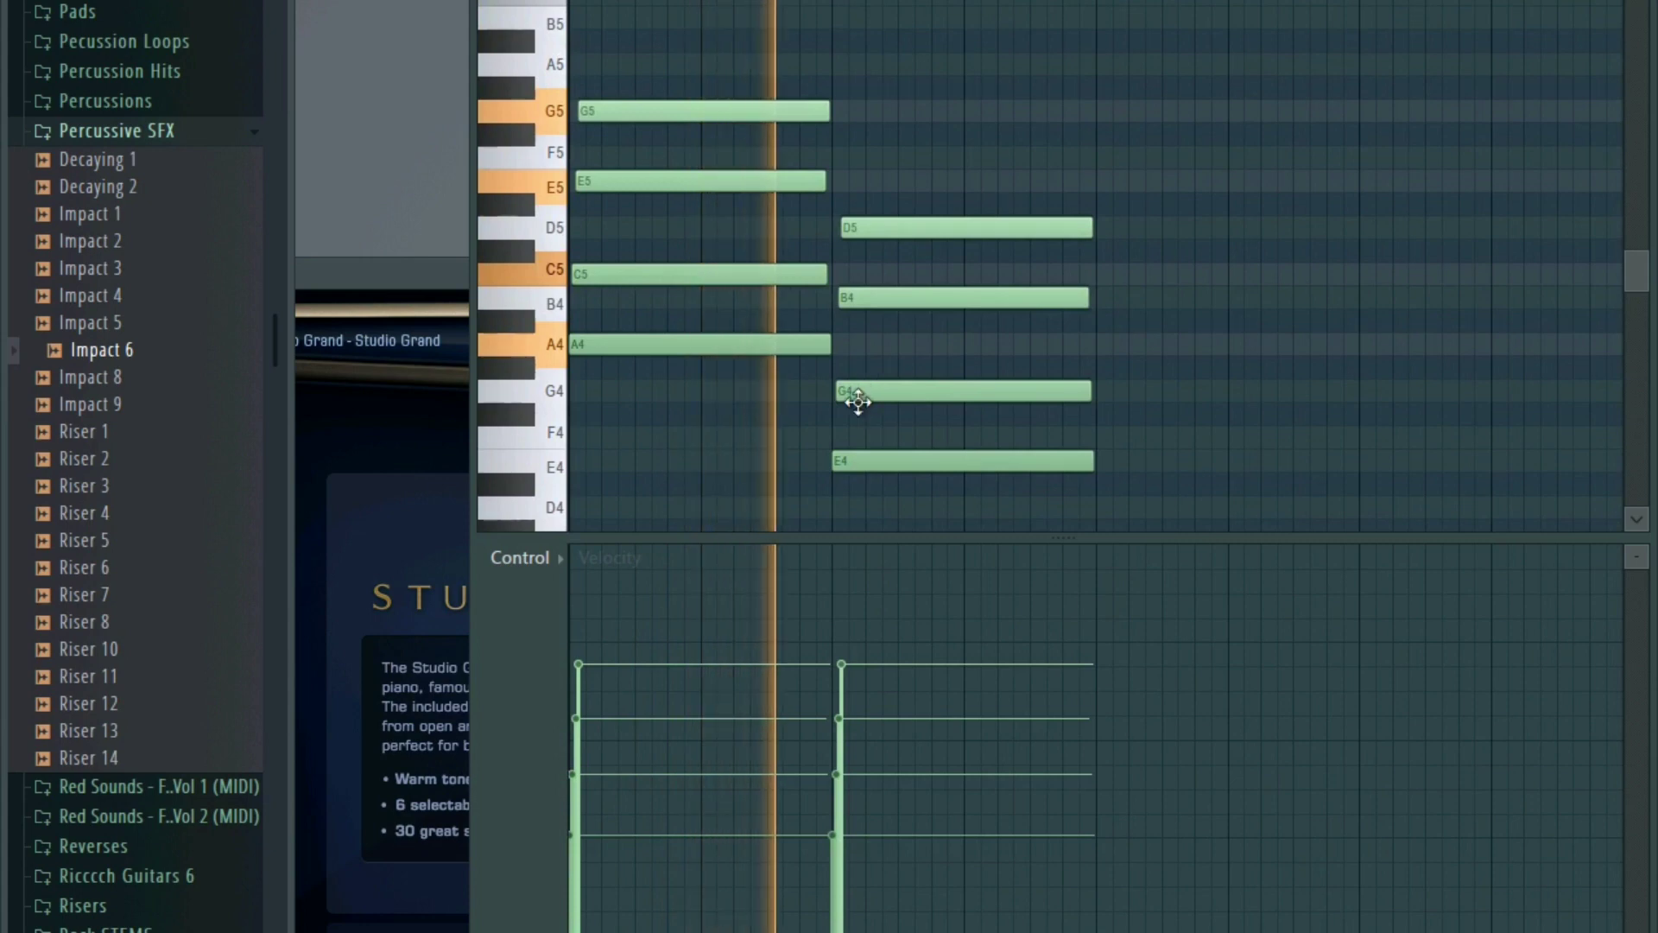
# - Browse the Addictive Keys plugin parameters and raise MIDI CC #64 (Damper pedal (sustain))
pyautogui.press('F7')
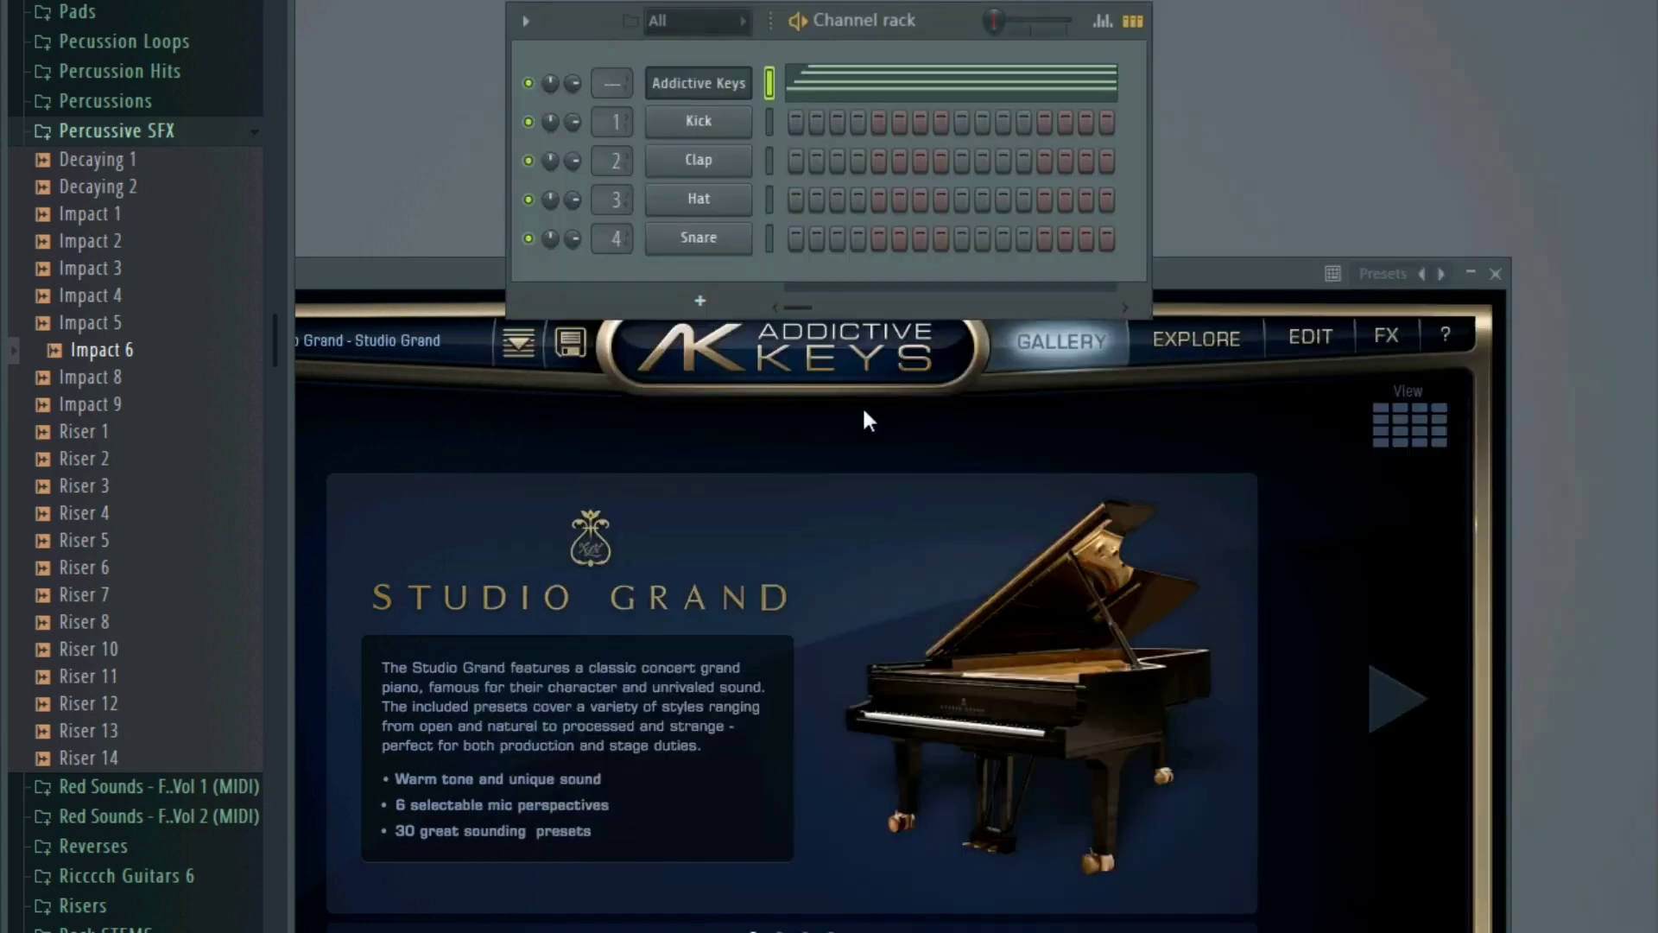
pyautogui.moveTo(342, 289); pyautogui.dragTo(659, 255)
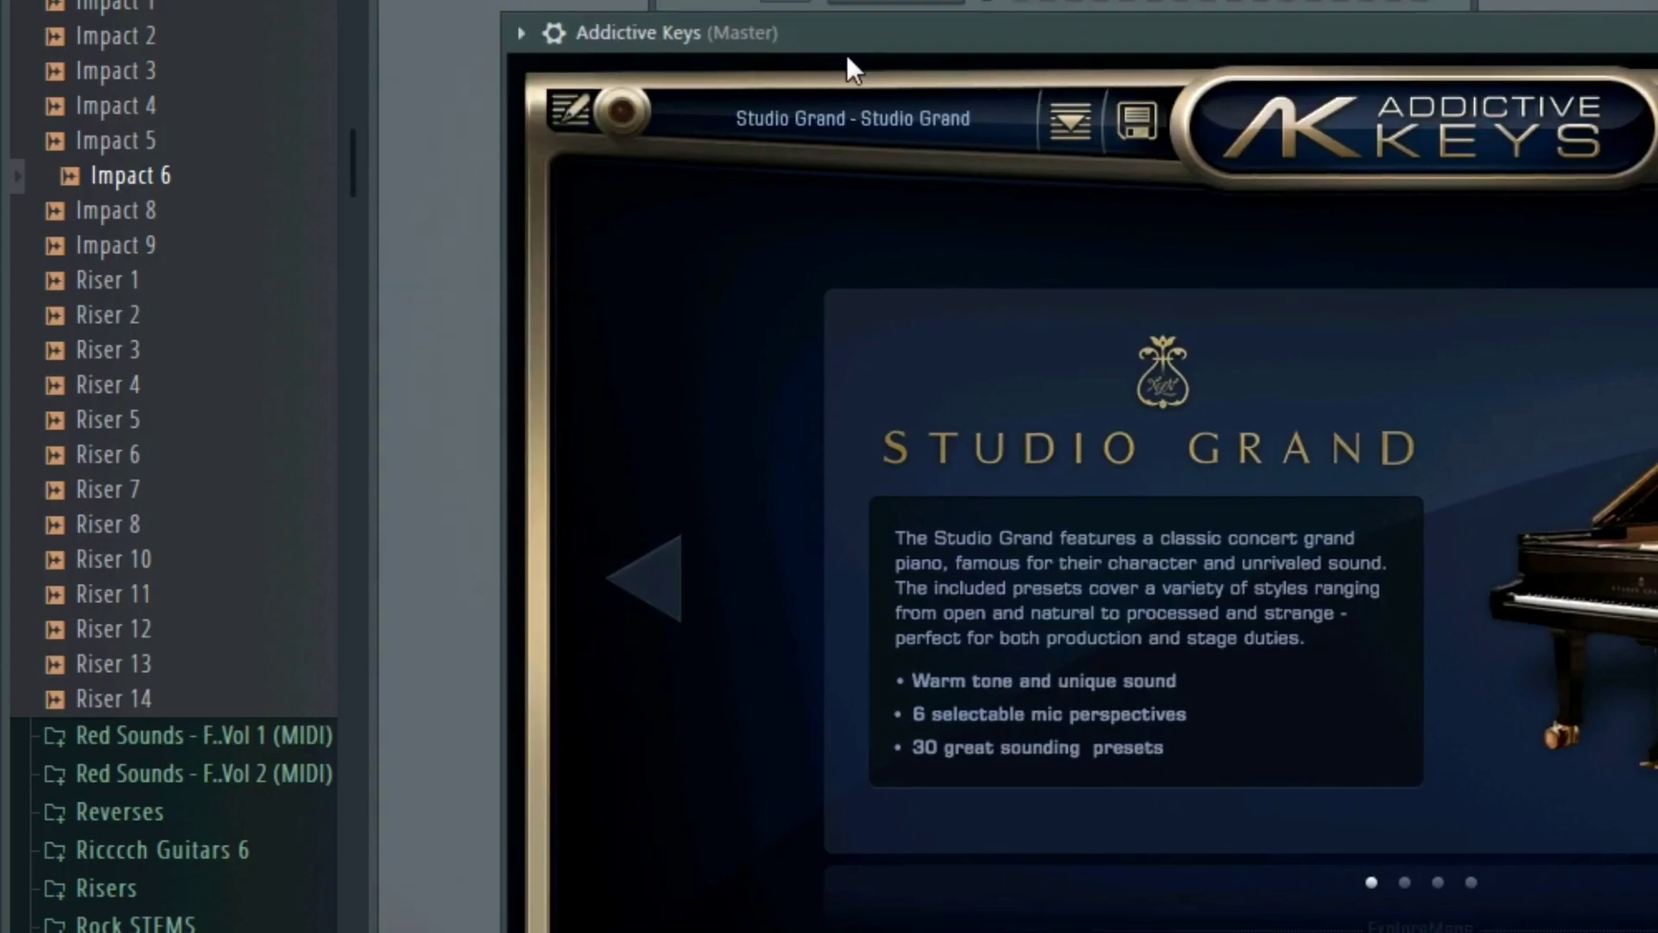
pyautogui.click(521, 33)
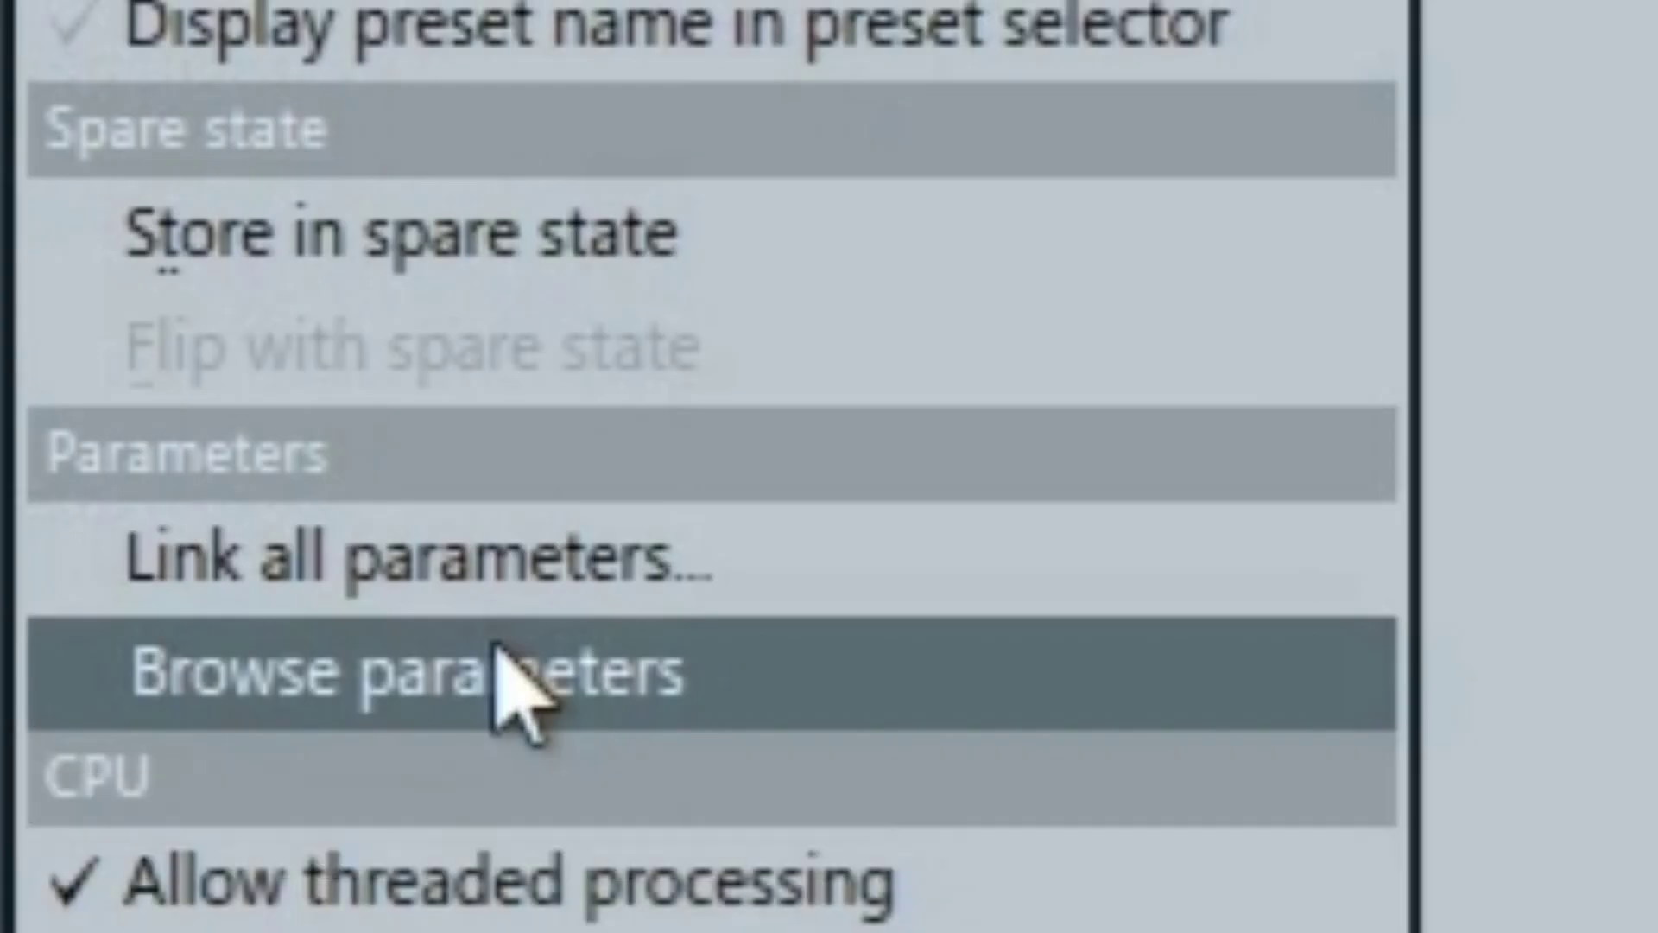
pyautogui.click(510, 678)
pyautogui.scroll(-8, 208, 359)
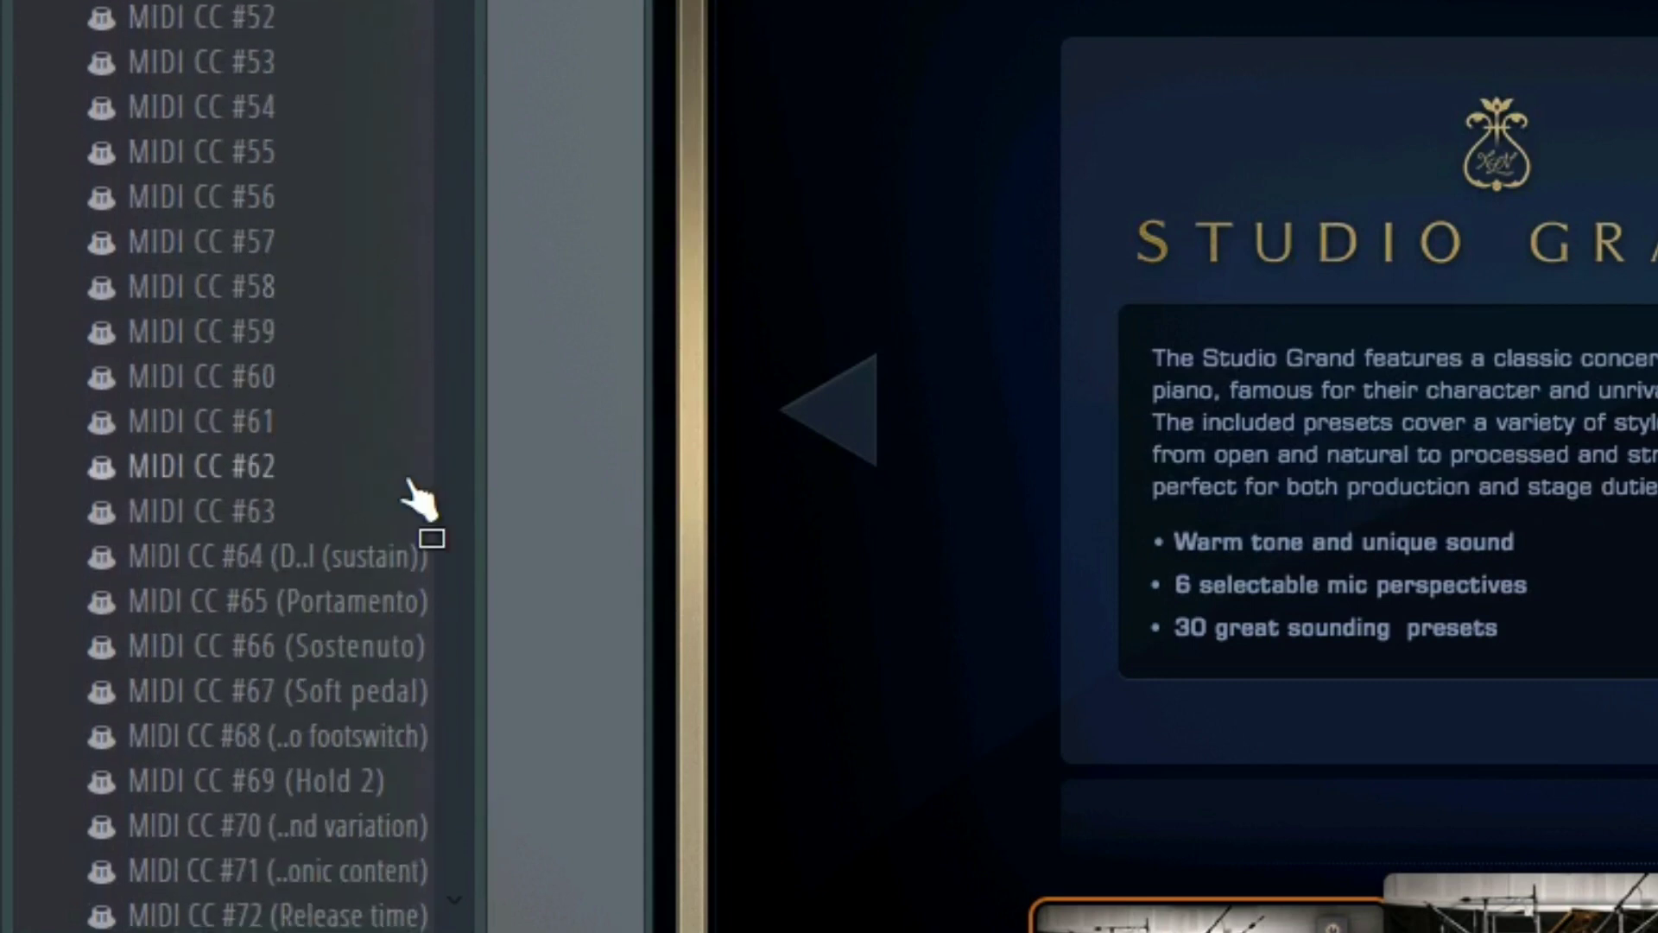
pyautogui.click(374, 562)
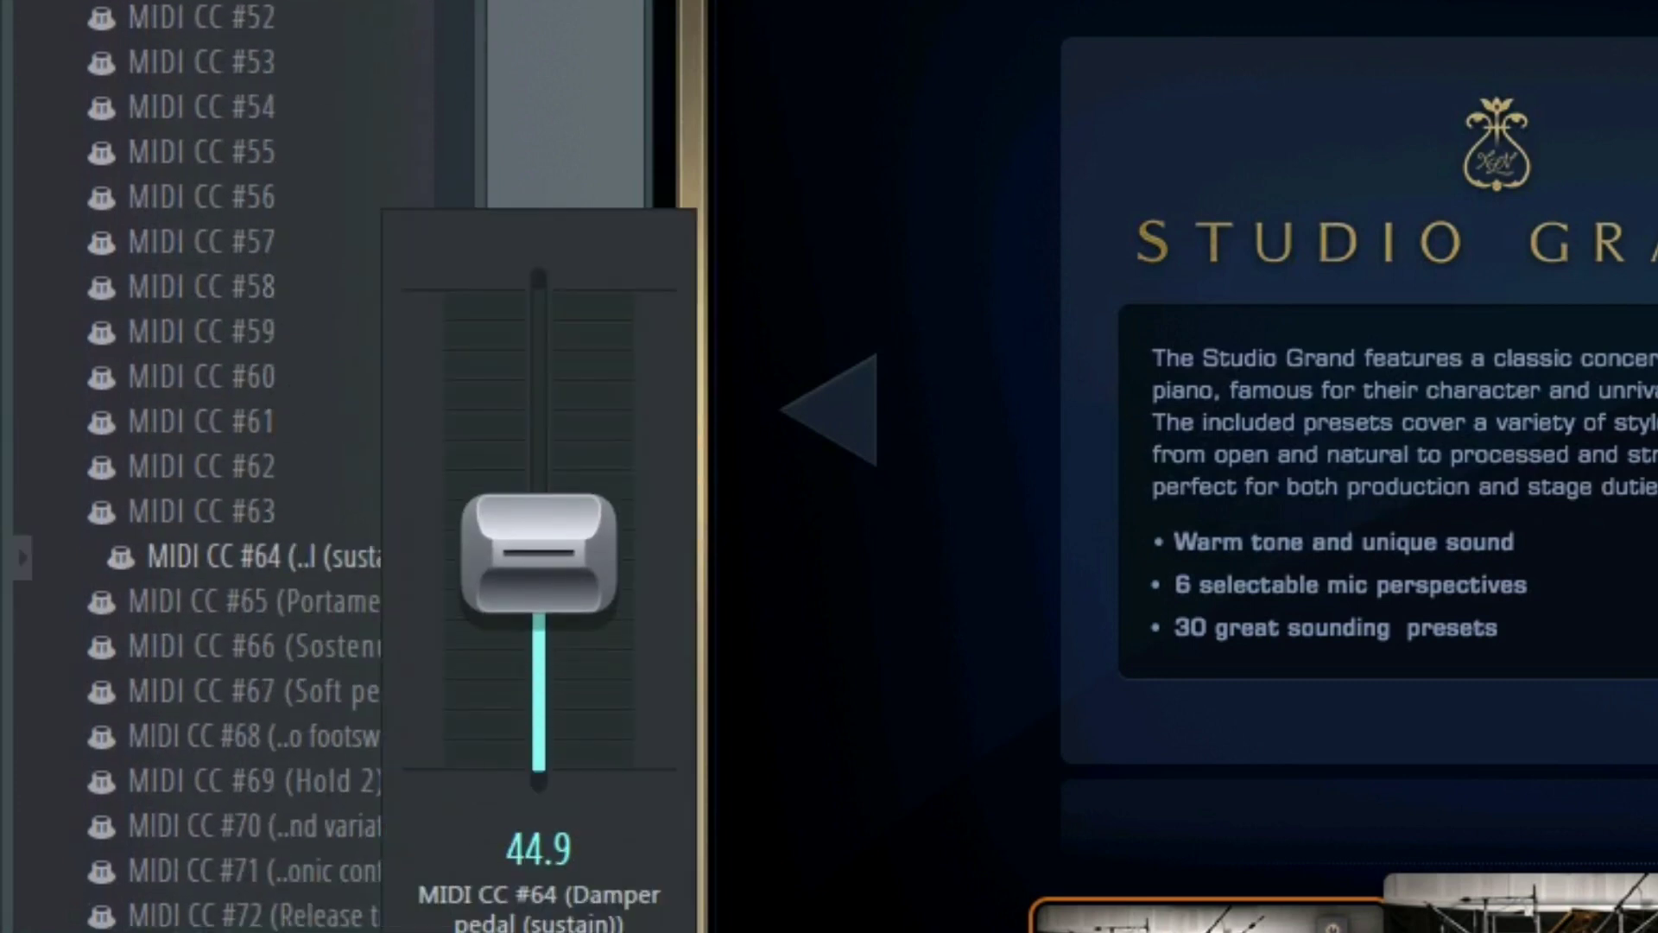
pyautogui.moveTo(539, 553); pyautogui.dragTo(539, 497)
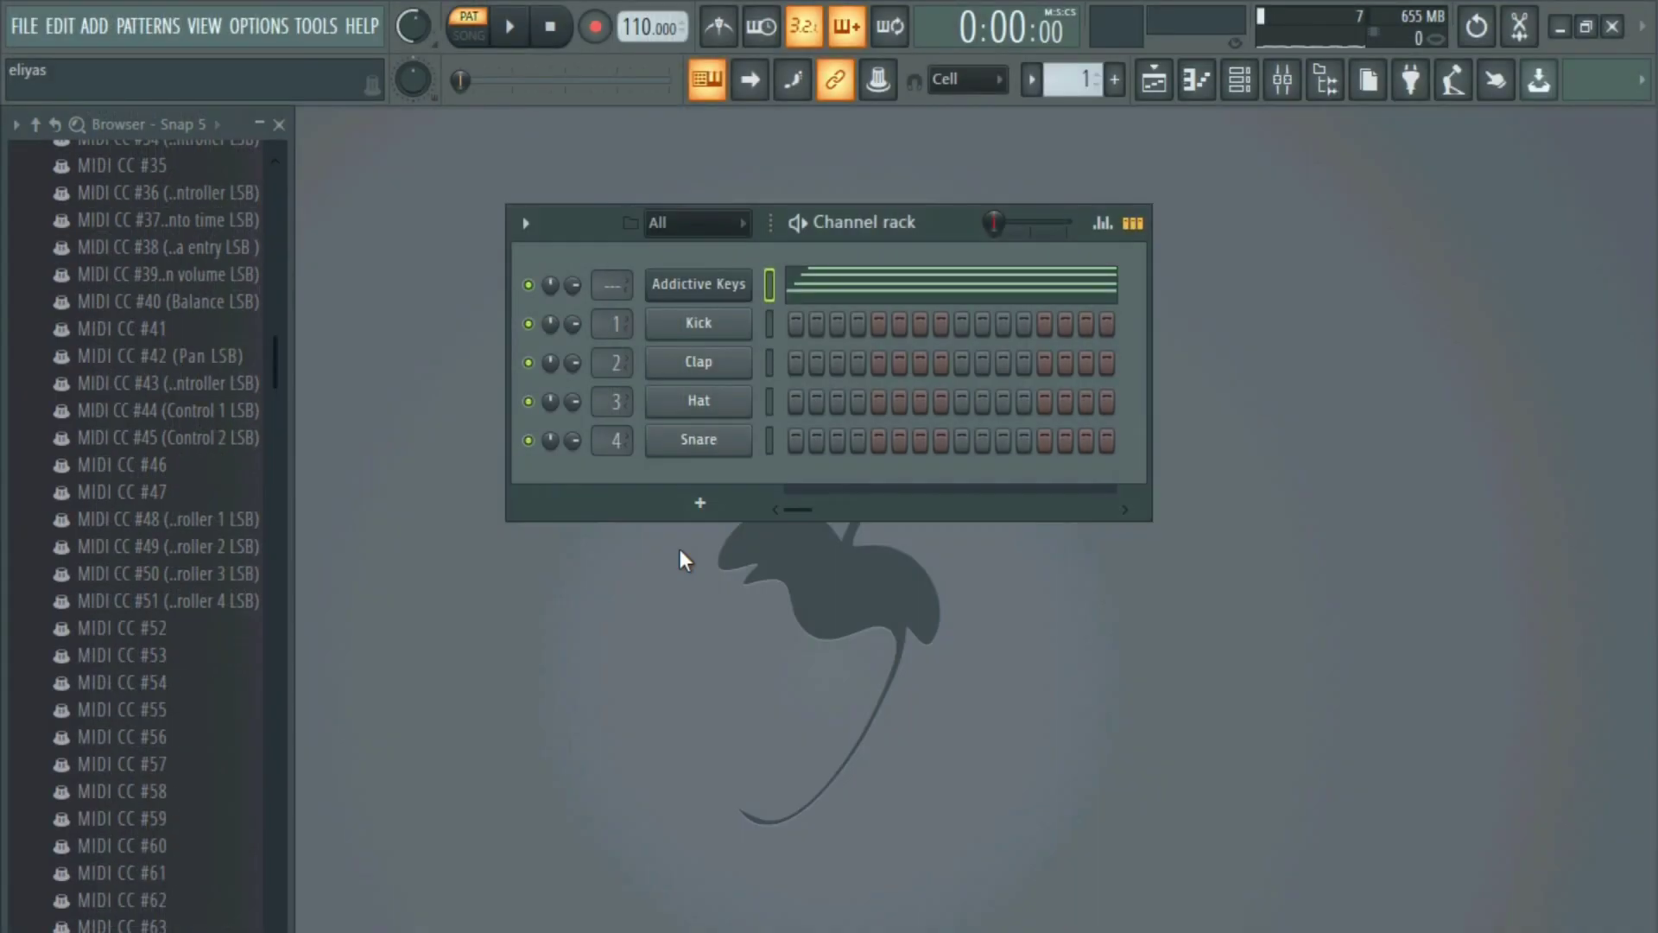
# - Reopen Addictive Keys and add Fruity Parametric EQ 2 to the first effect slot of mixer Insert 6
pyautogui.click(672, 294)
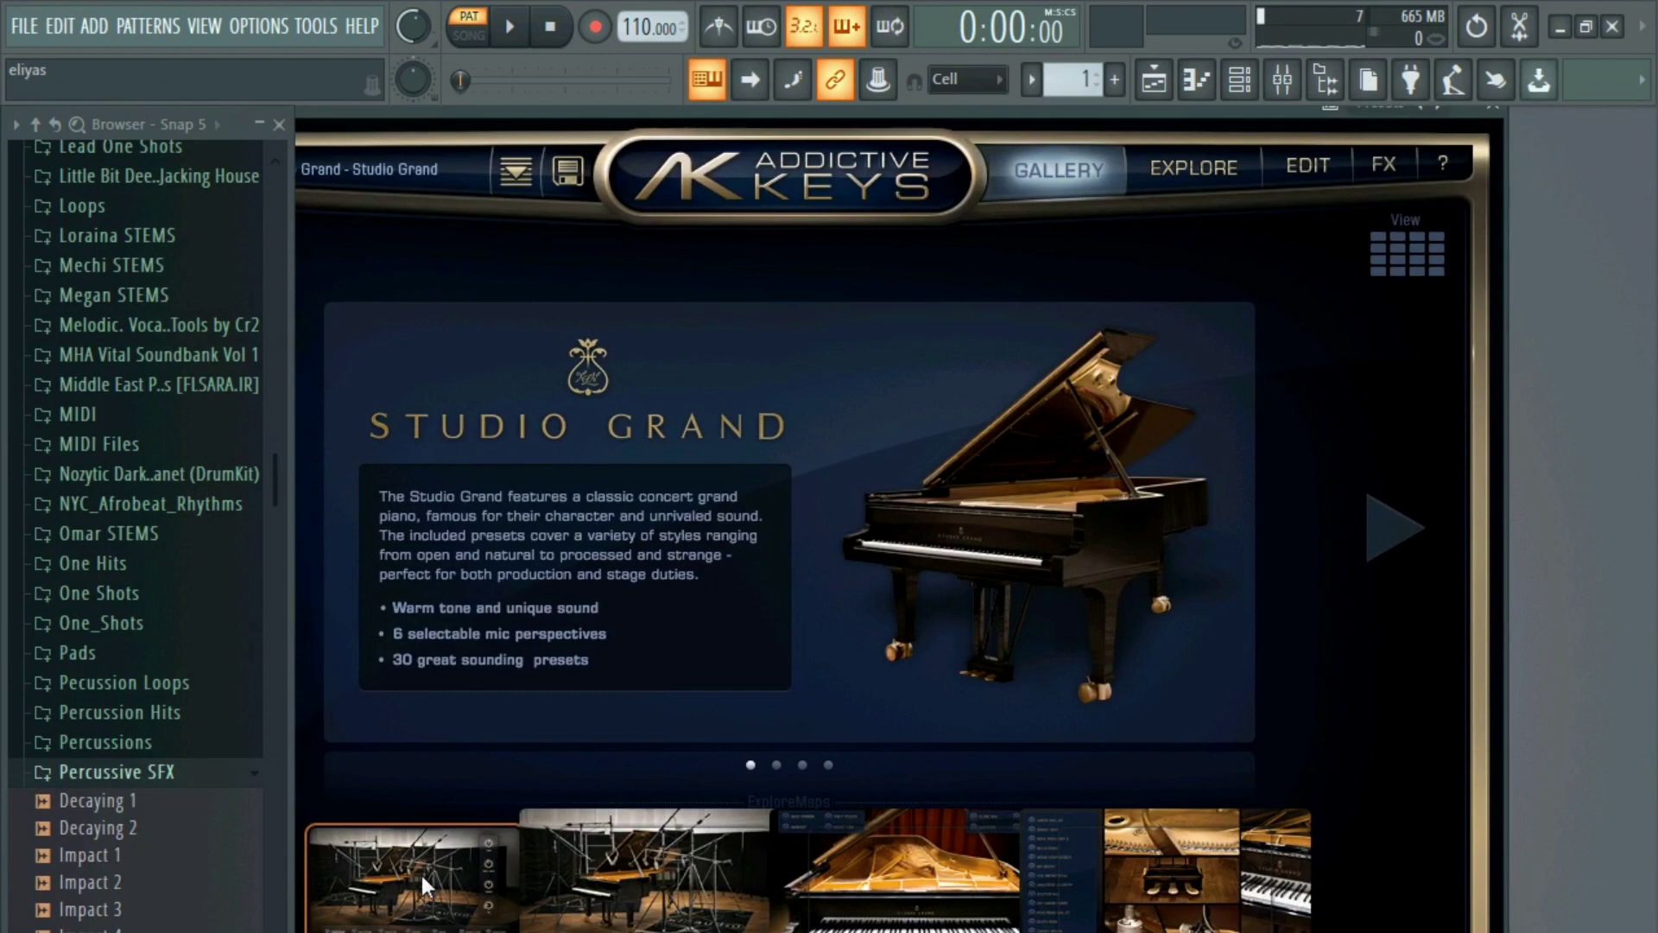
pyautogui.click(421, 875)
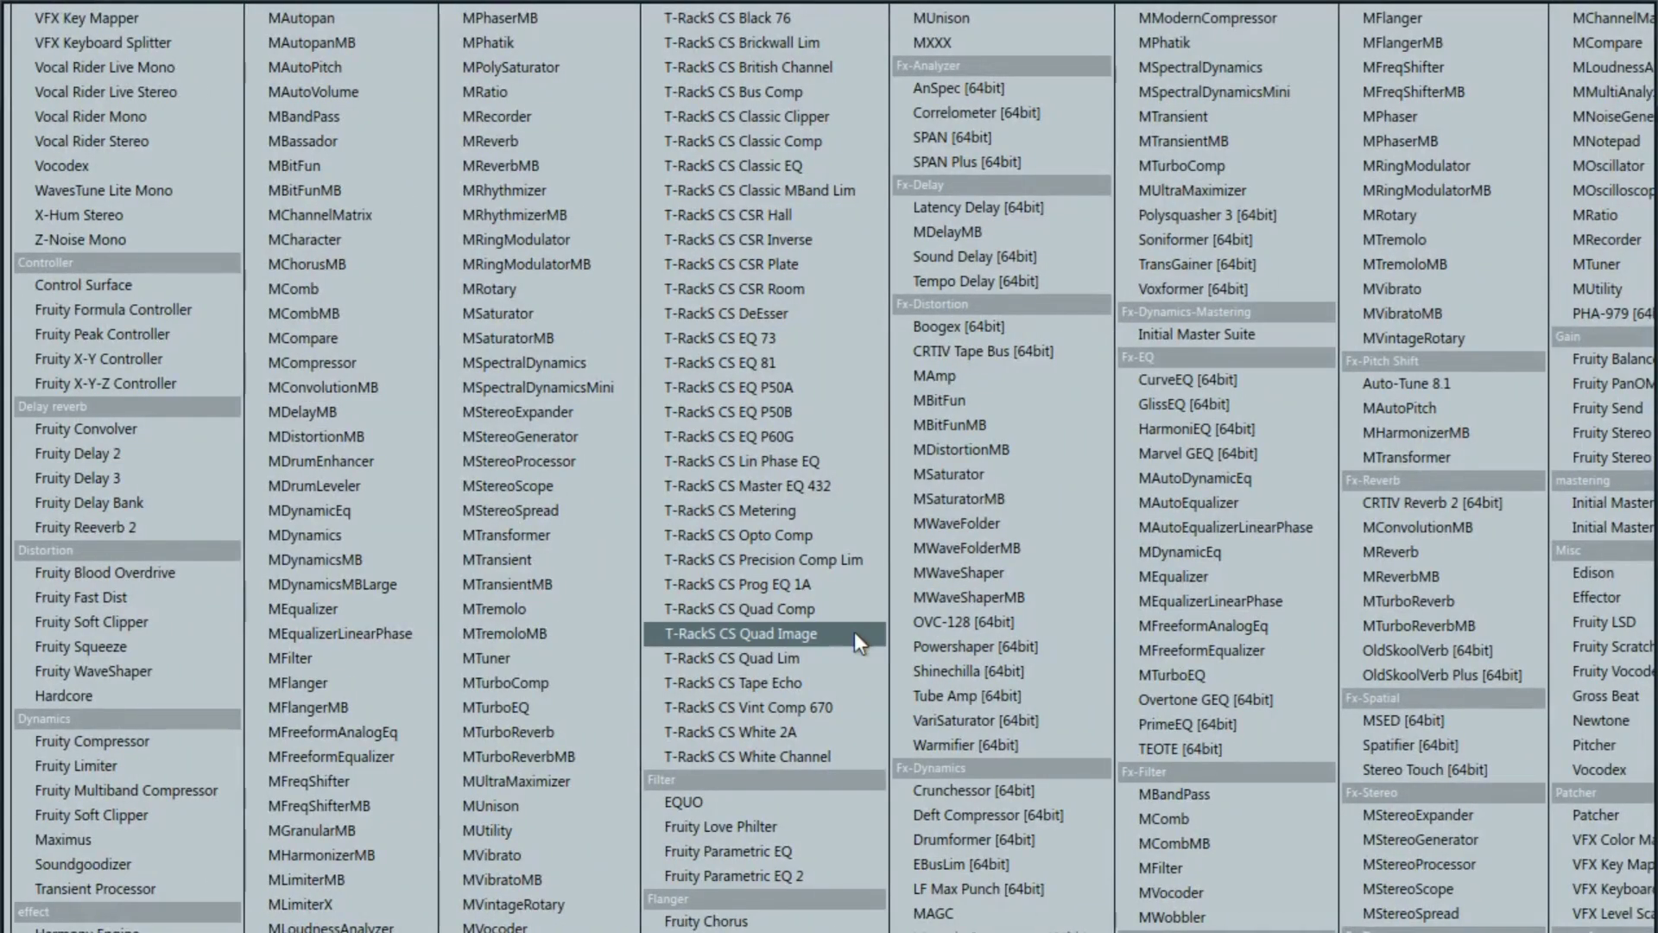
pyautogui.click(784, 880)
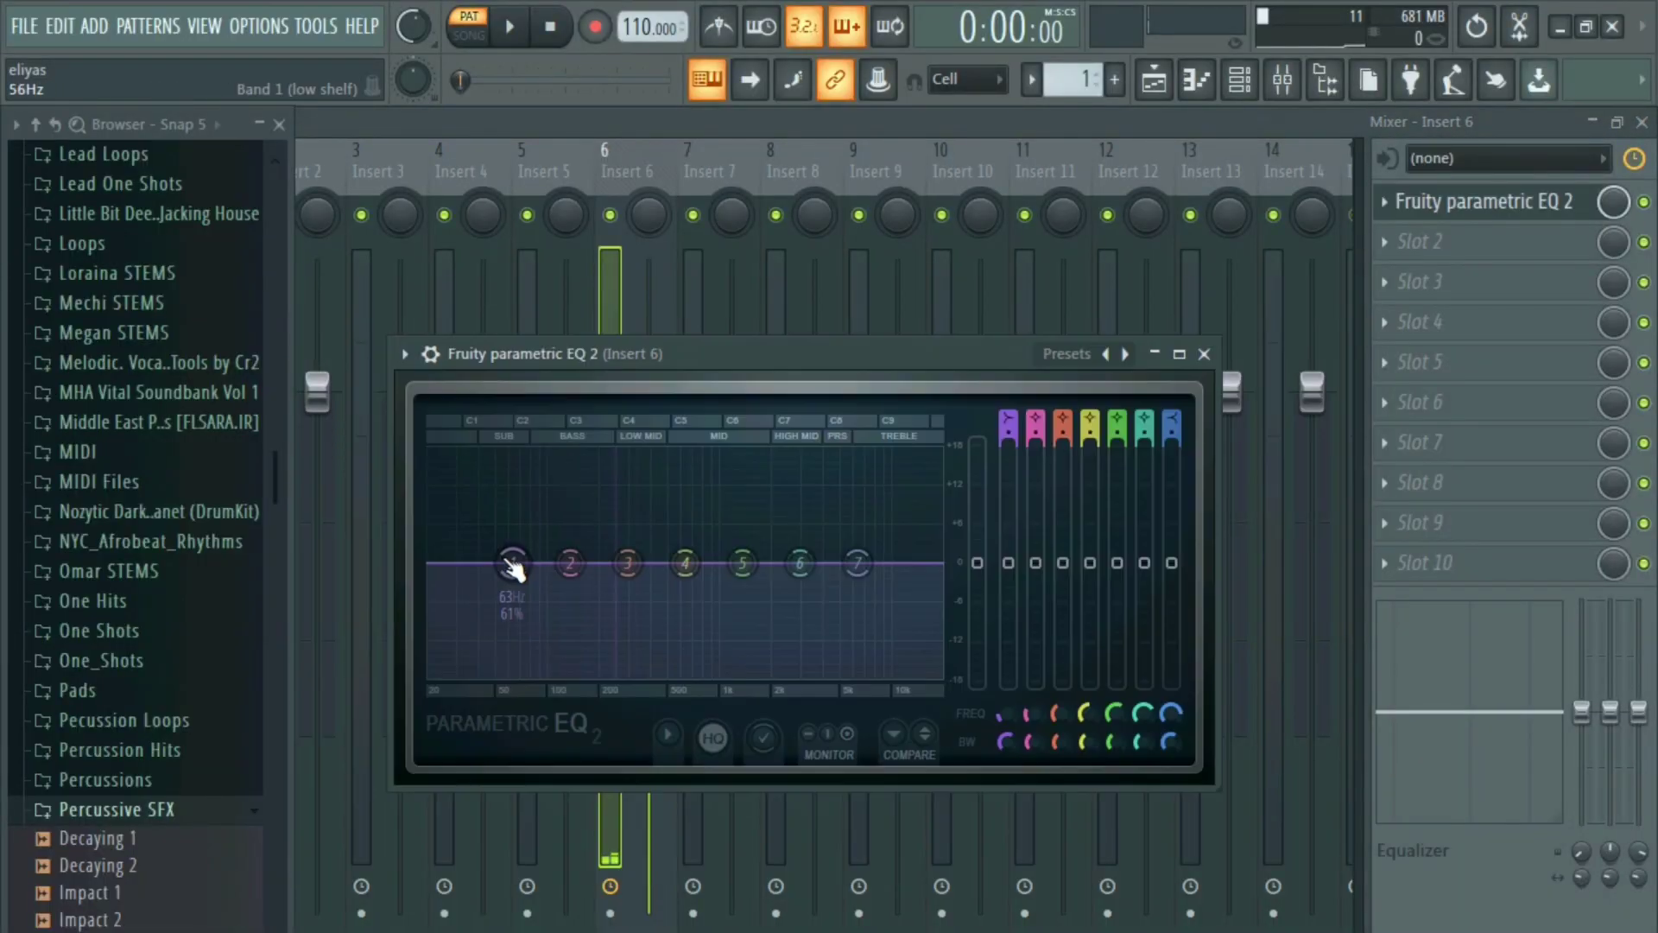
# - Cut the lows with EQ bands 1 and 2 and the highs with bands 6 and 7
pyautogui.moveTo(511, 562); pyautogui.dragTo(490, 674)
pyautogui.moveTo(570, 563); pyautogui.dragTo(487, 591)
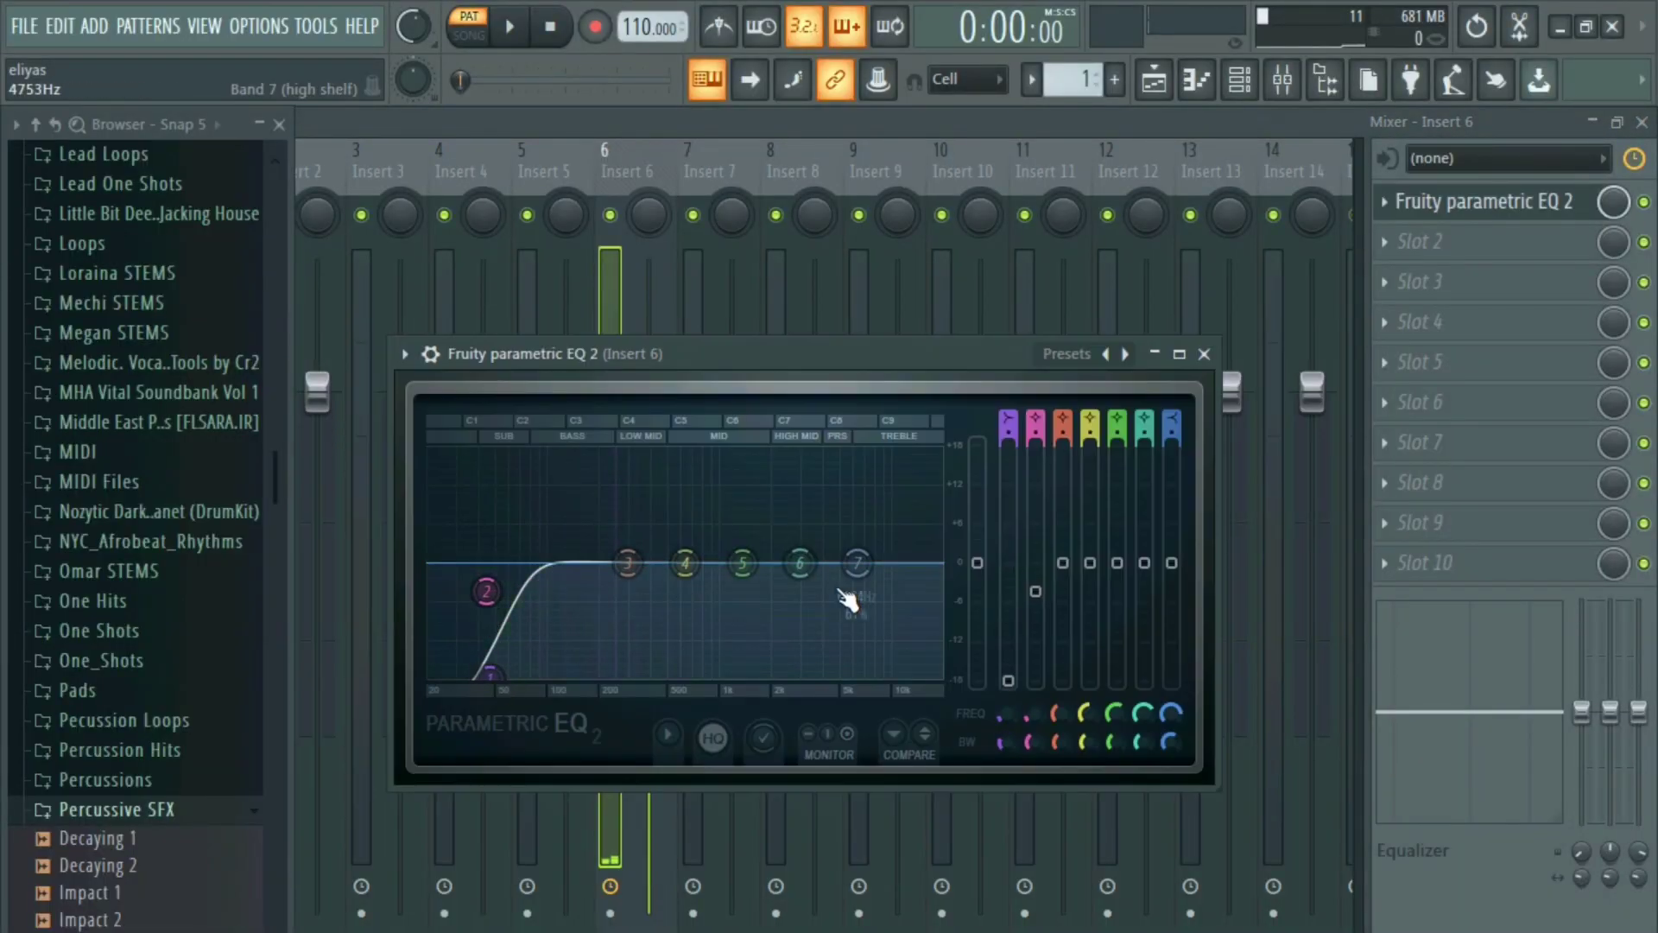
pyautogui.moveTo(857, 563); pyautogui.dragTo(827, 675)
pyautogui.moveTo(800, 563); pyautogui.dragTo(805, 591)
# - While listening, narrow the EQ by moving band 7's high cut lower and band 1's low cut to 78 Hz at -18 dB
pyautogui.press('space')
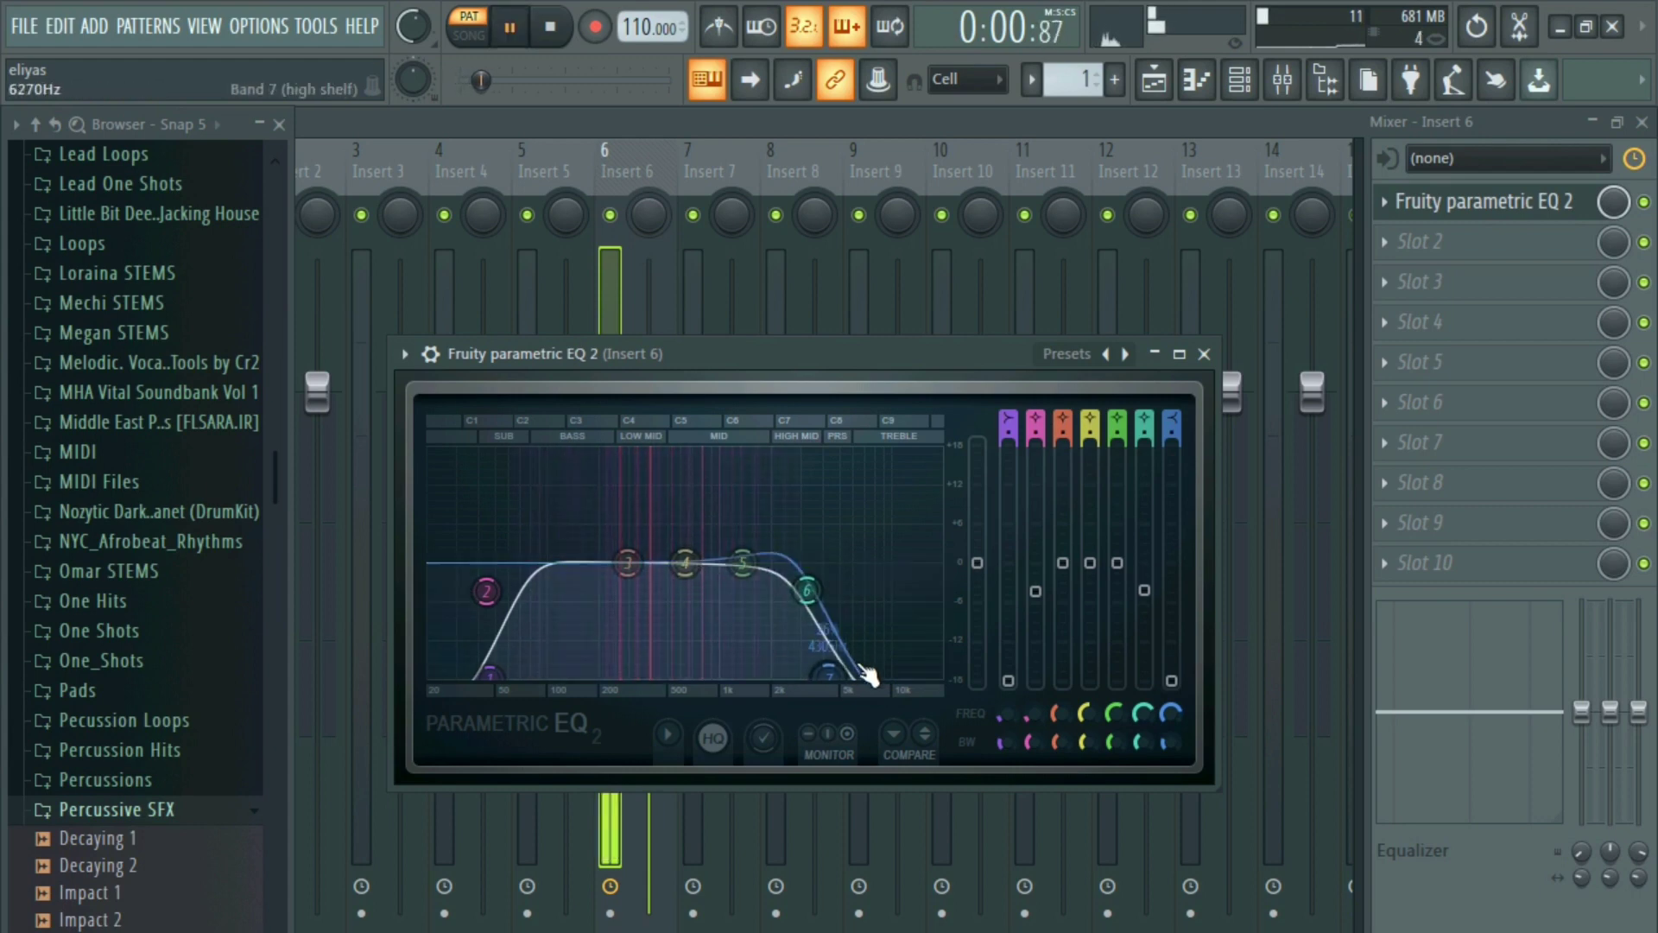
pyautogui.press('space')
pyautogui.moveTo(828, 674); pyautogui.dragTo(766, 675)
pyautogui.press('space')
pyautogui.moveTo(490, 674); pyautogui.dragTo(529, 674)
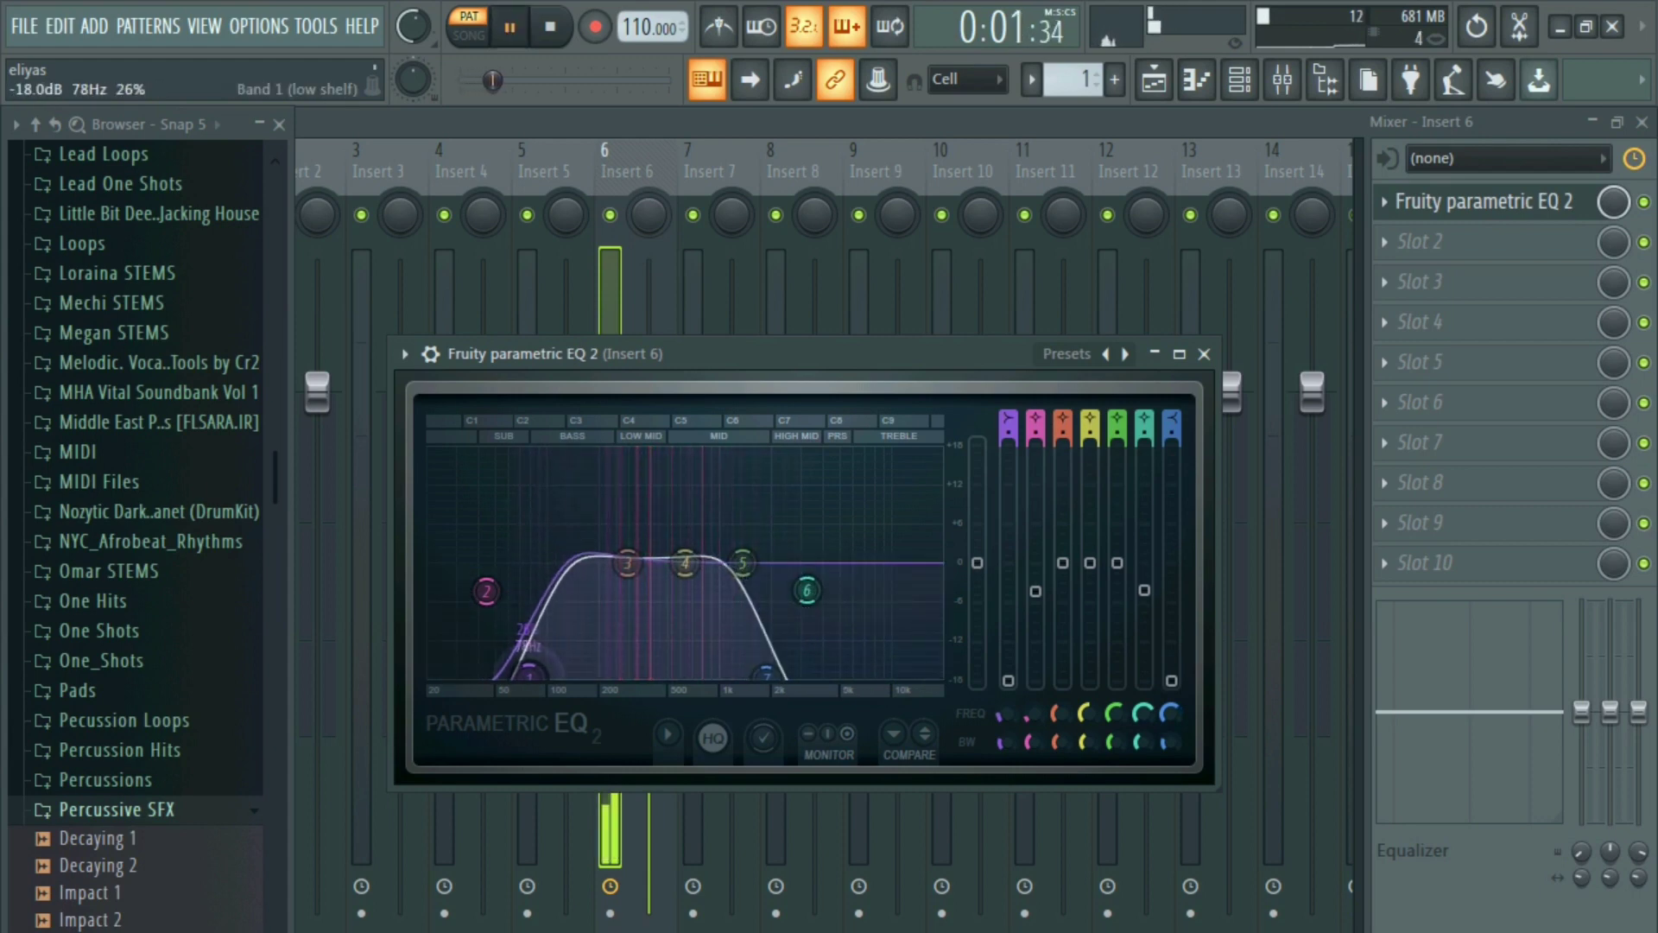
# - Dip EQ band 3 slightly, lift band 4 a little and stop playback
pyautogui.moveTo(628, 563); pyautogui.dragTo(689, 551)
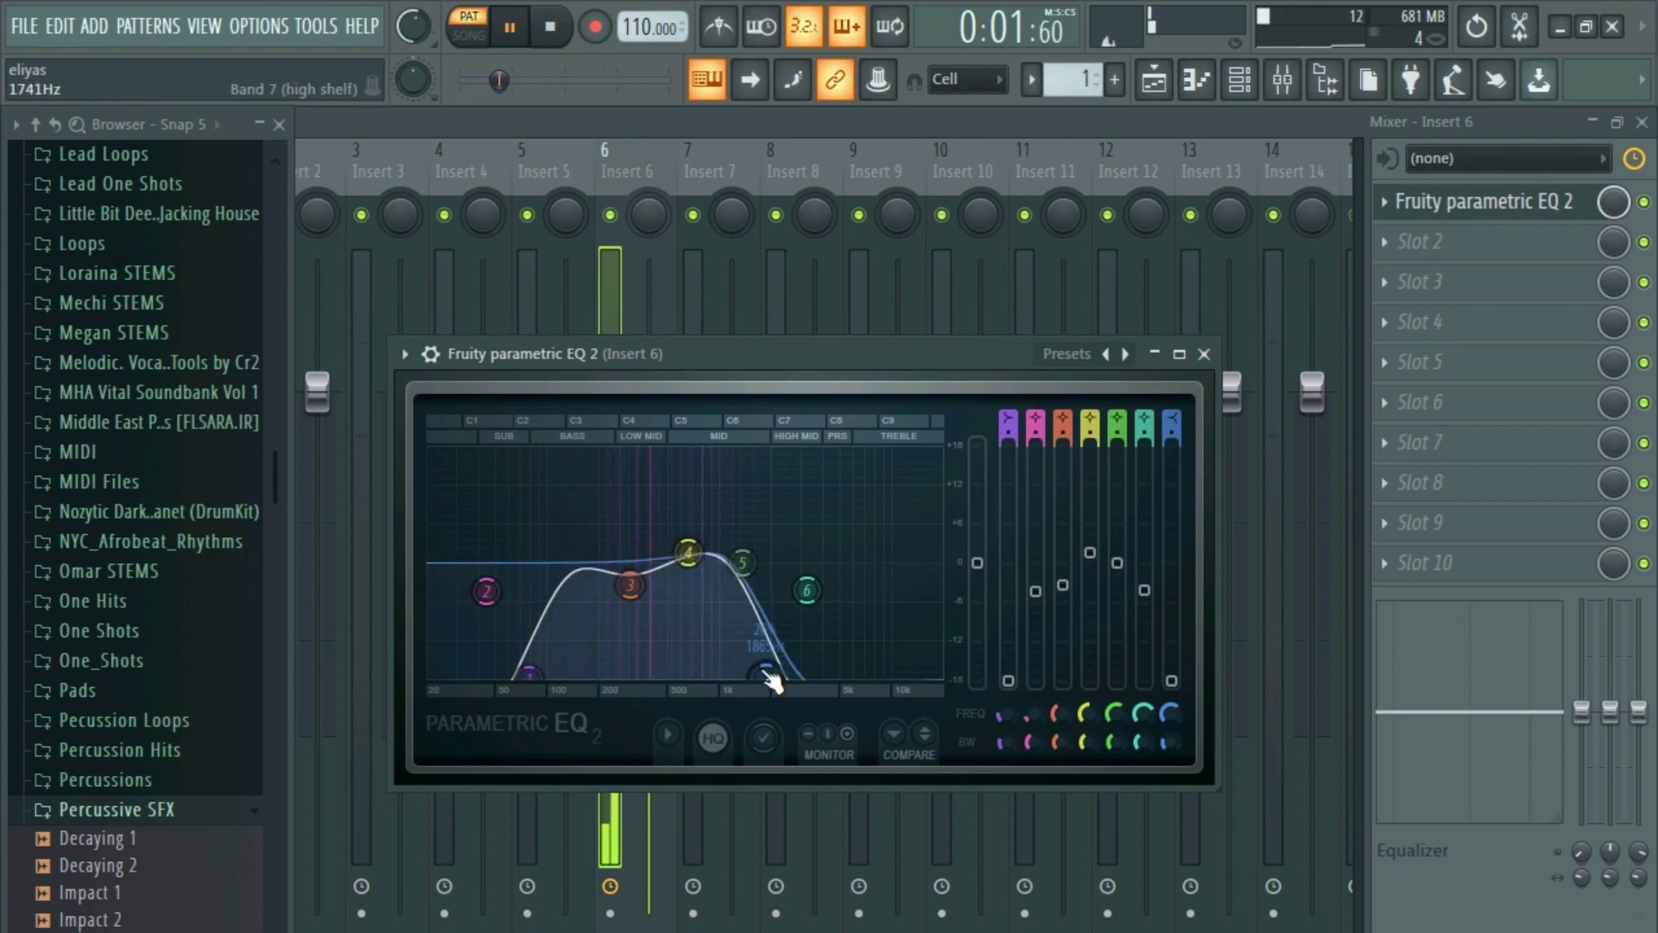
pyautogui.press('space')
# - Add Patcher to the second effect slot of Insert 6 and move its window clear of the mixer's lower edge
pyautogui.click(1391, 248)
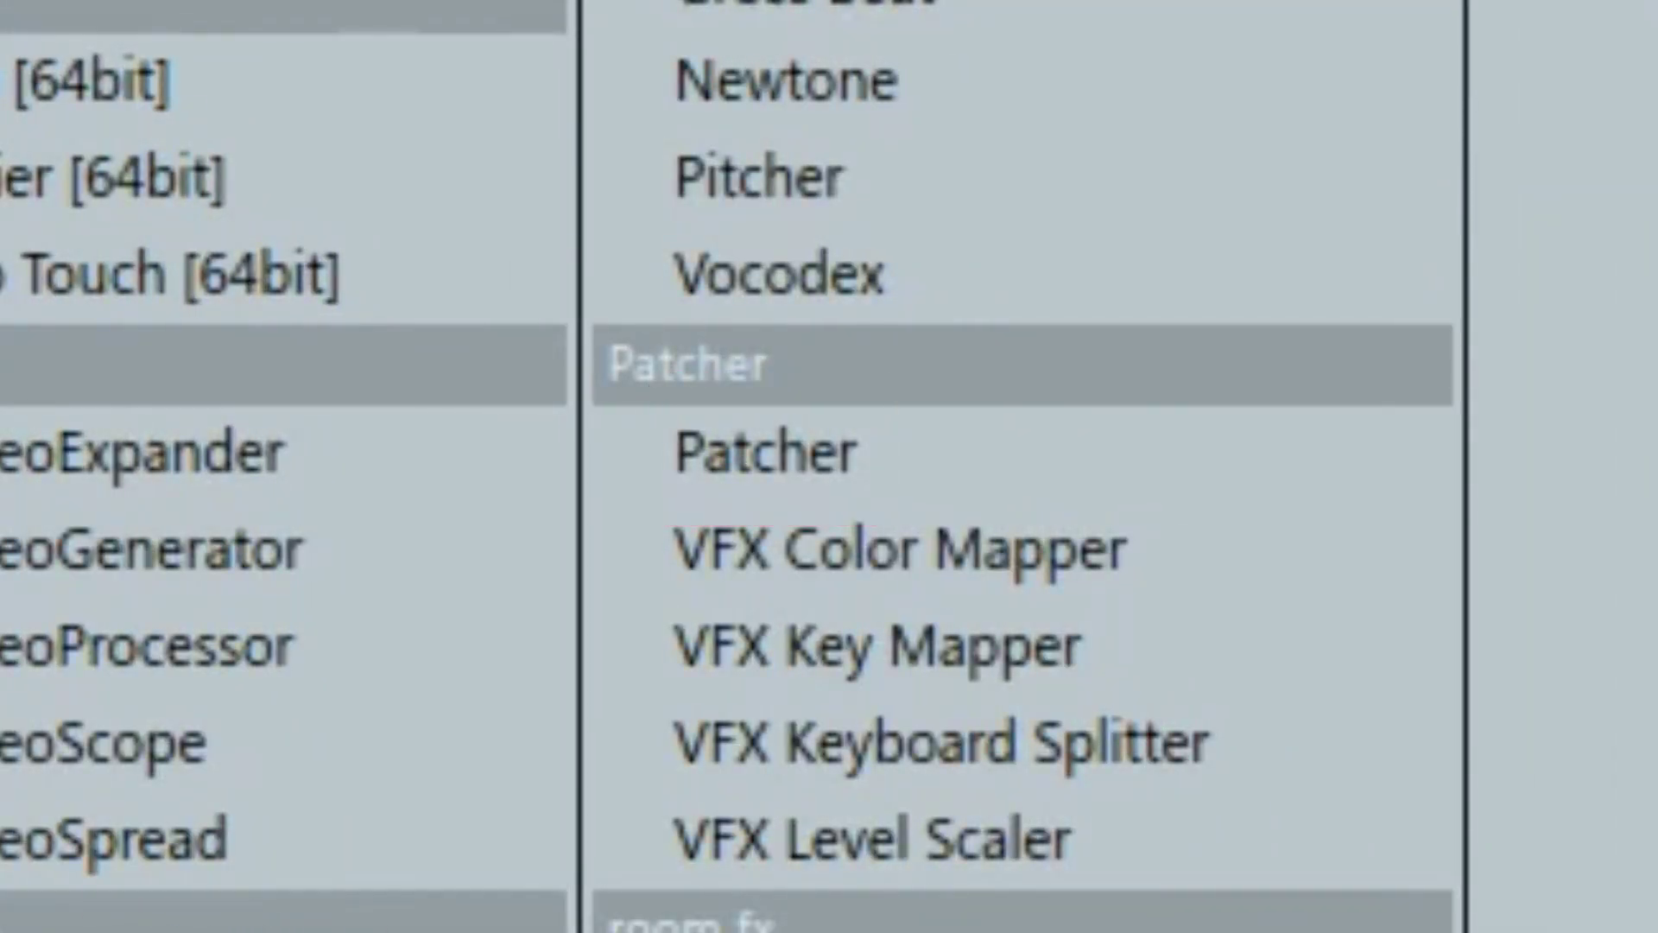
pyautogui.click(825, 436)
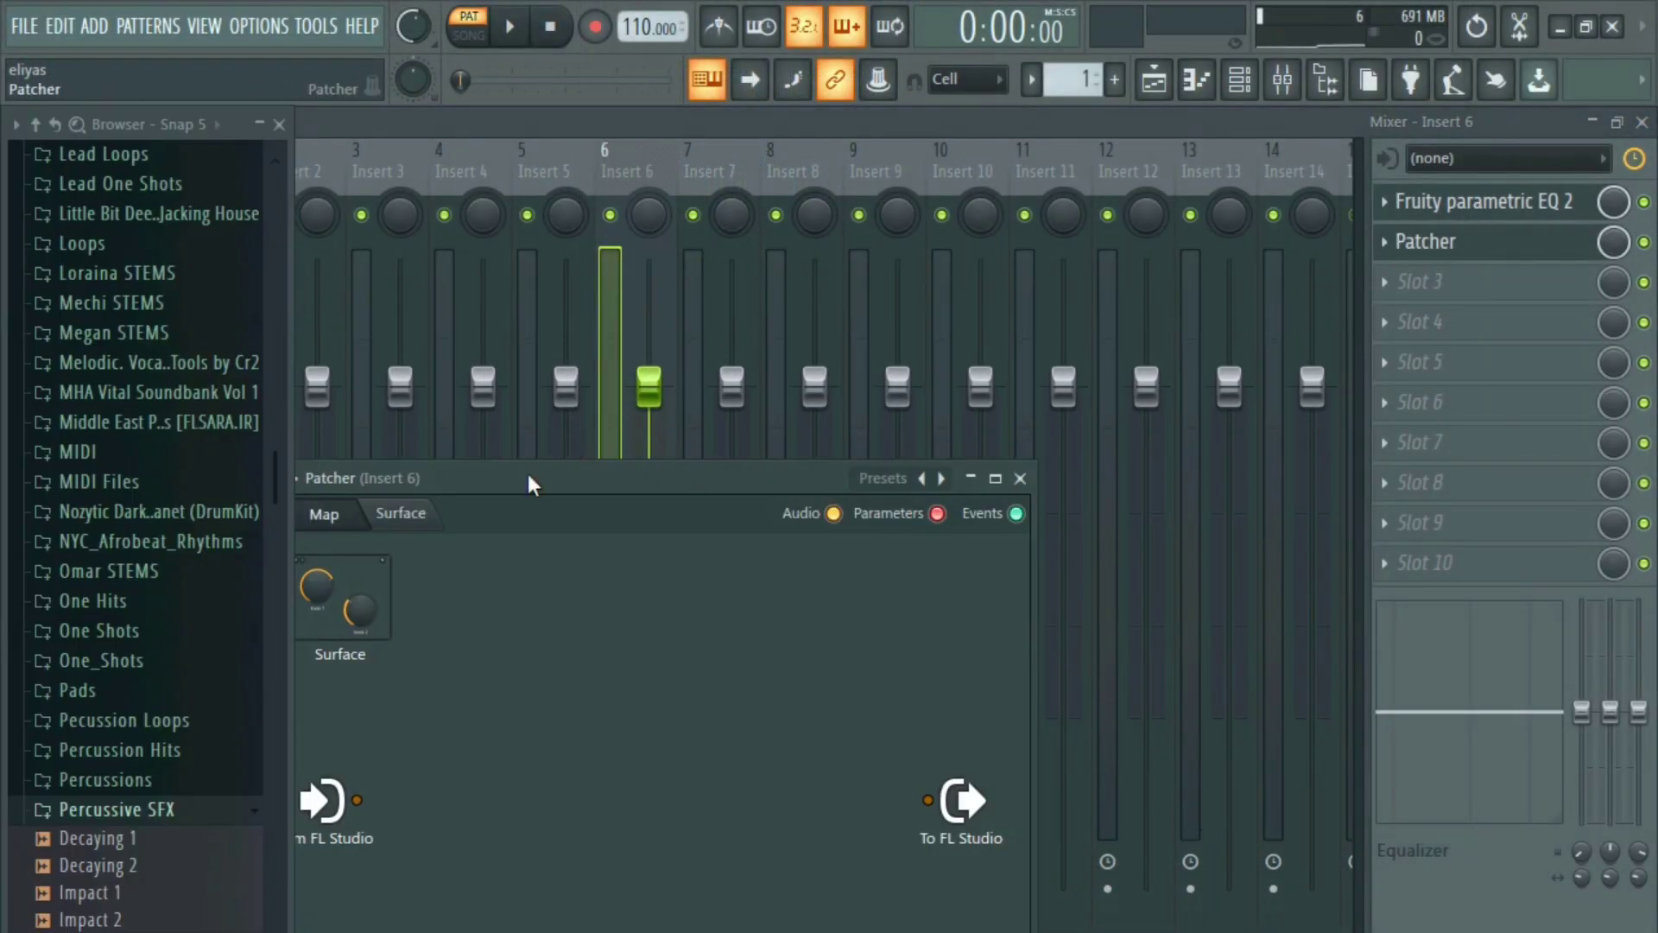
pyautogui.moveTo(529, 476); pyautogui.dragTo(764, 316)
# - Load the Humanizer preset from Patcher's X Youlean presets
pyautogui.click(500, 323)
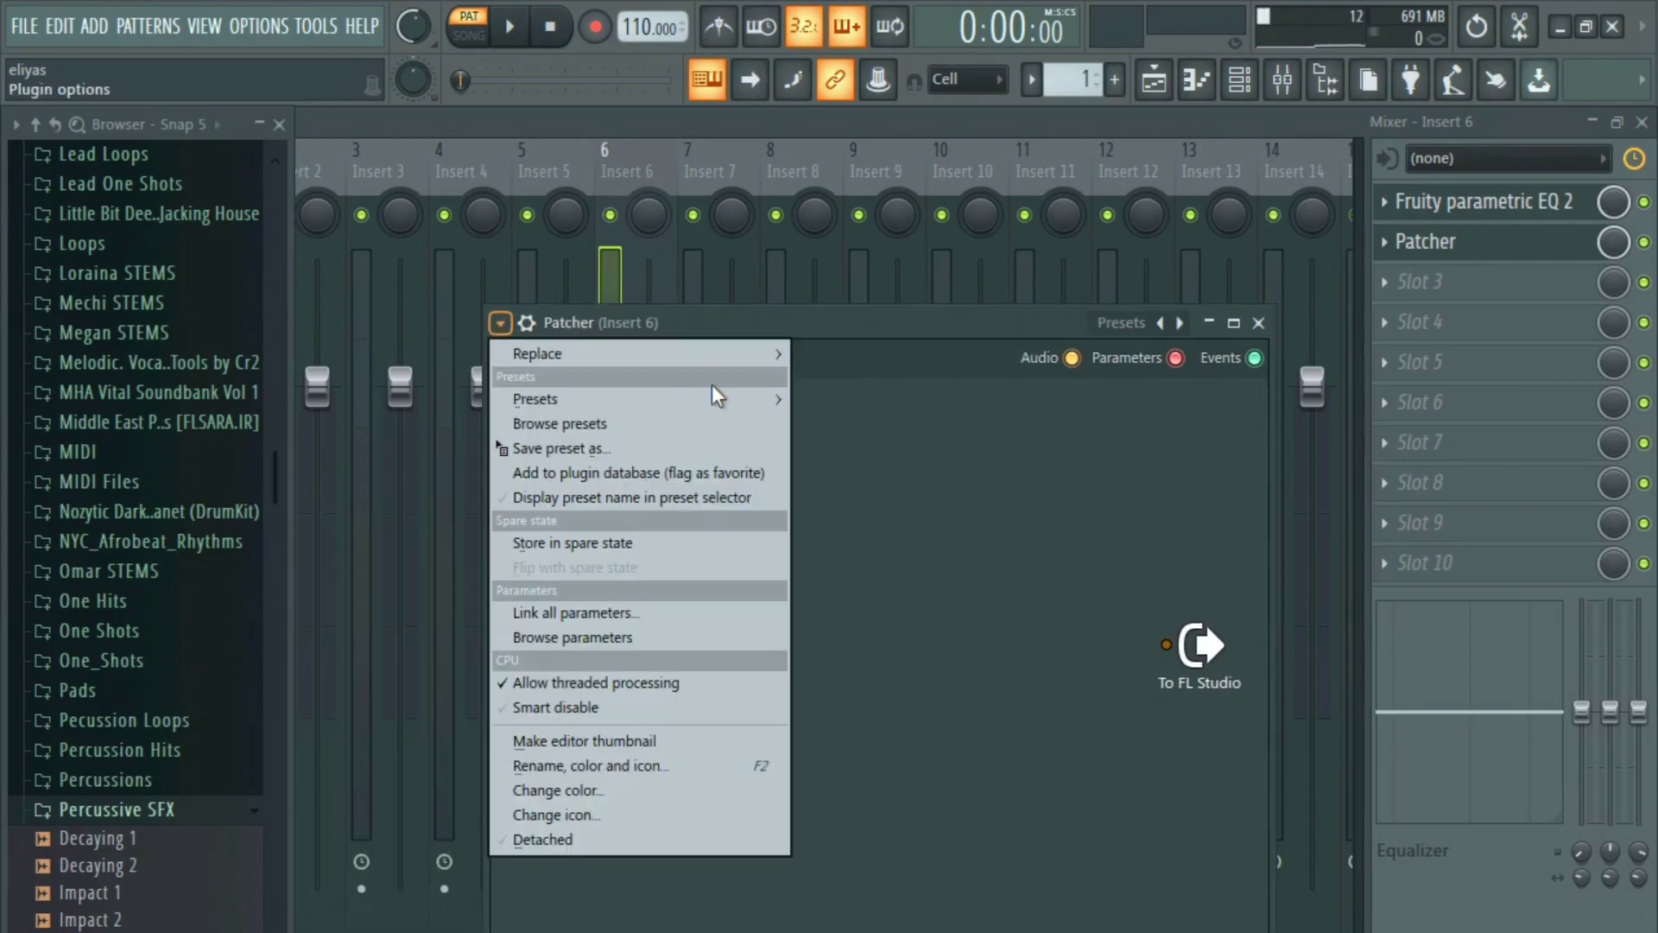
pyautogui.moveTo(727, 396)
pyautogui.moveTo(886, 421)
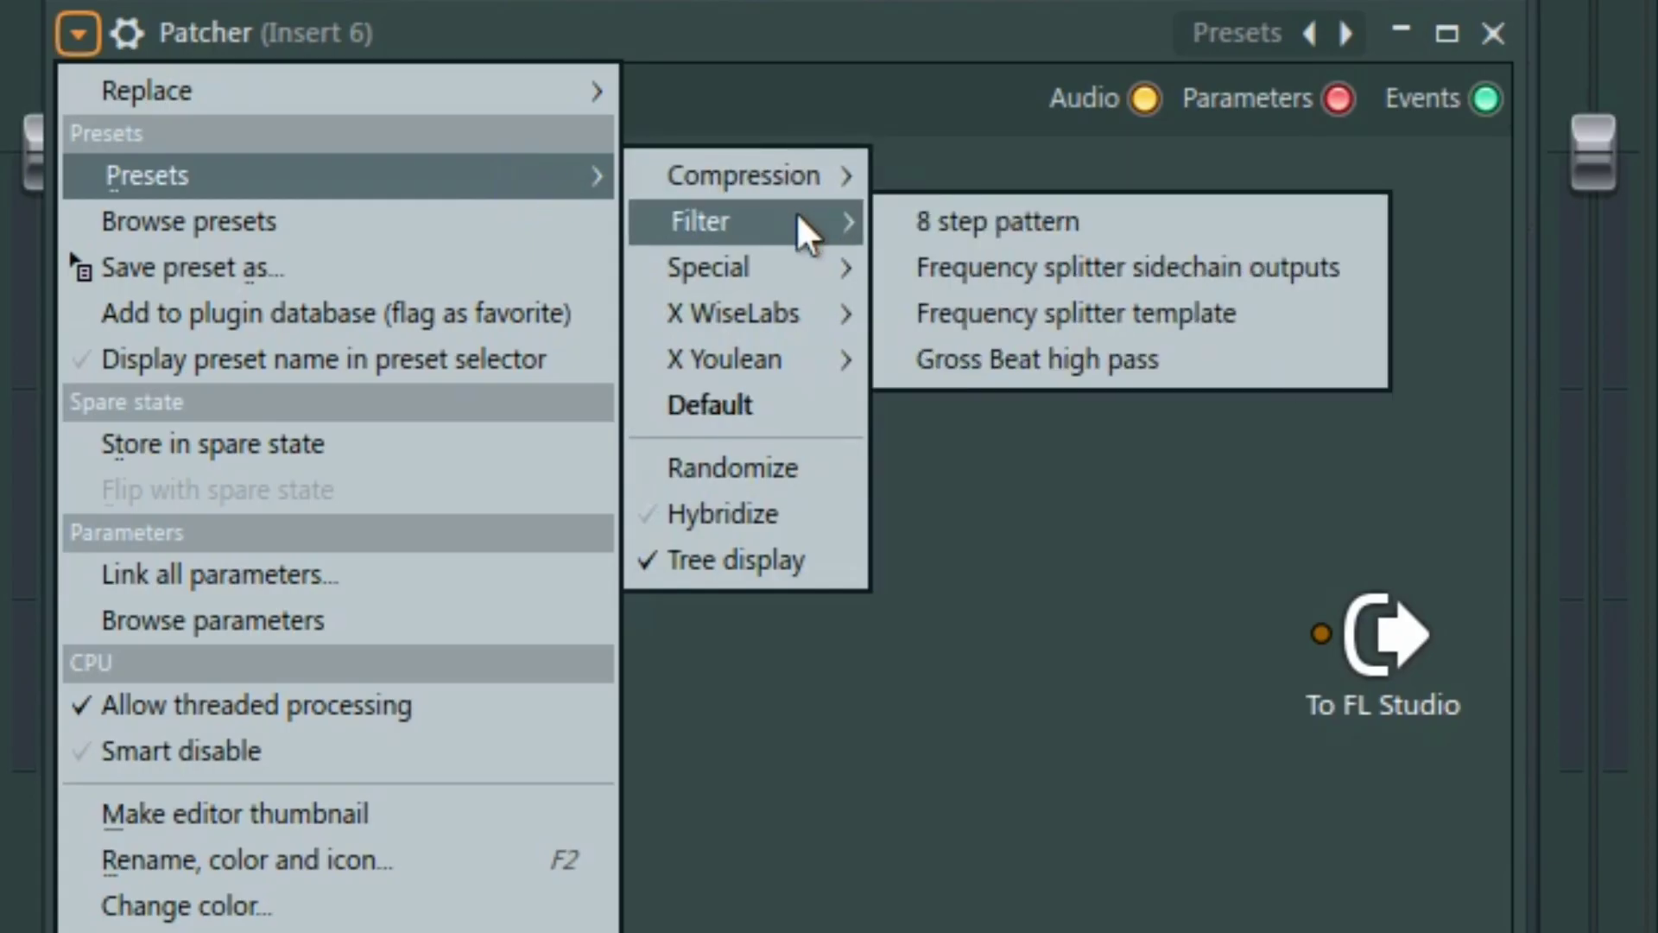
pyautogui.moveTo(812, 323)
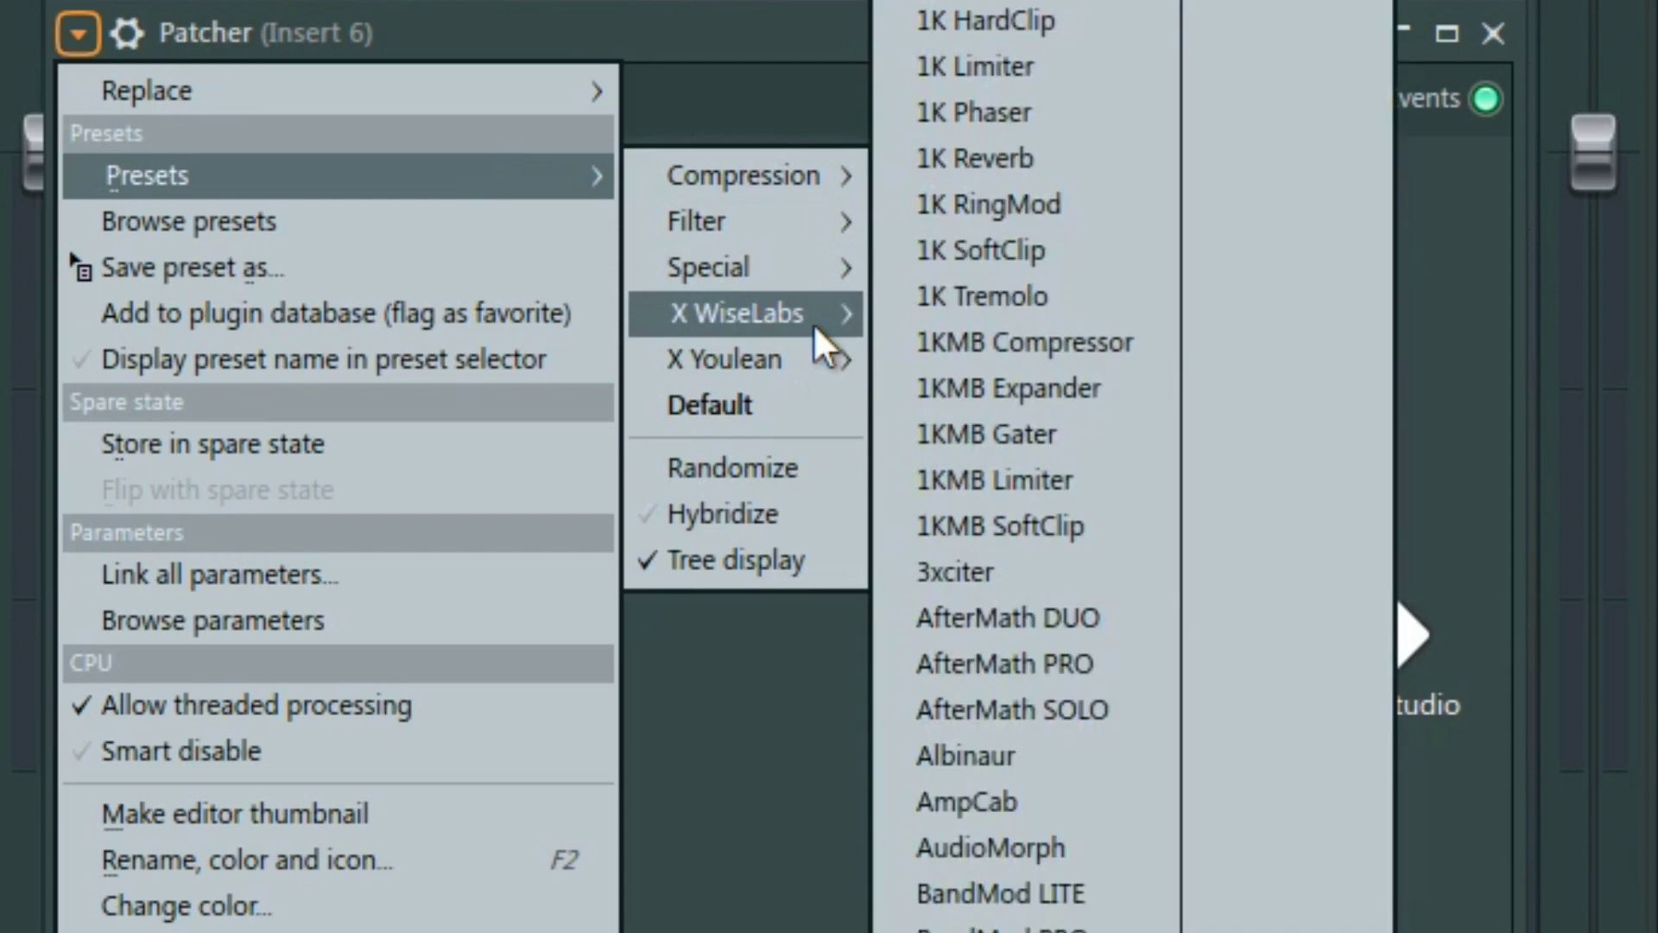
pyautogui.moveTo(835, 361)
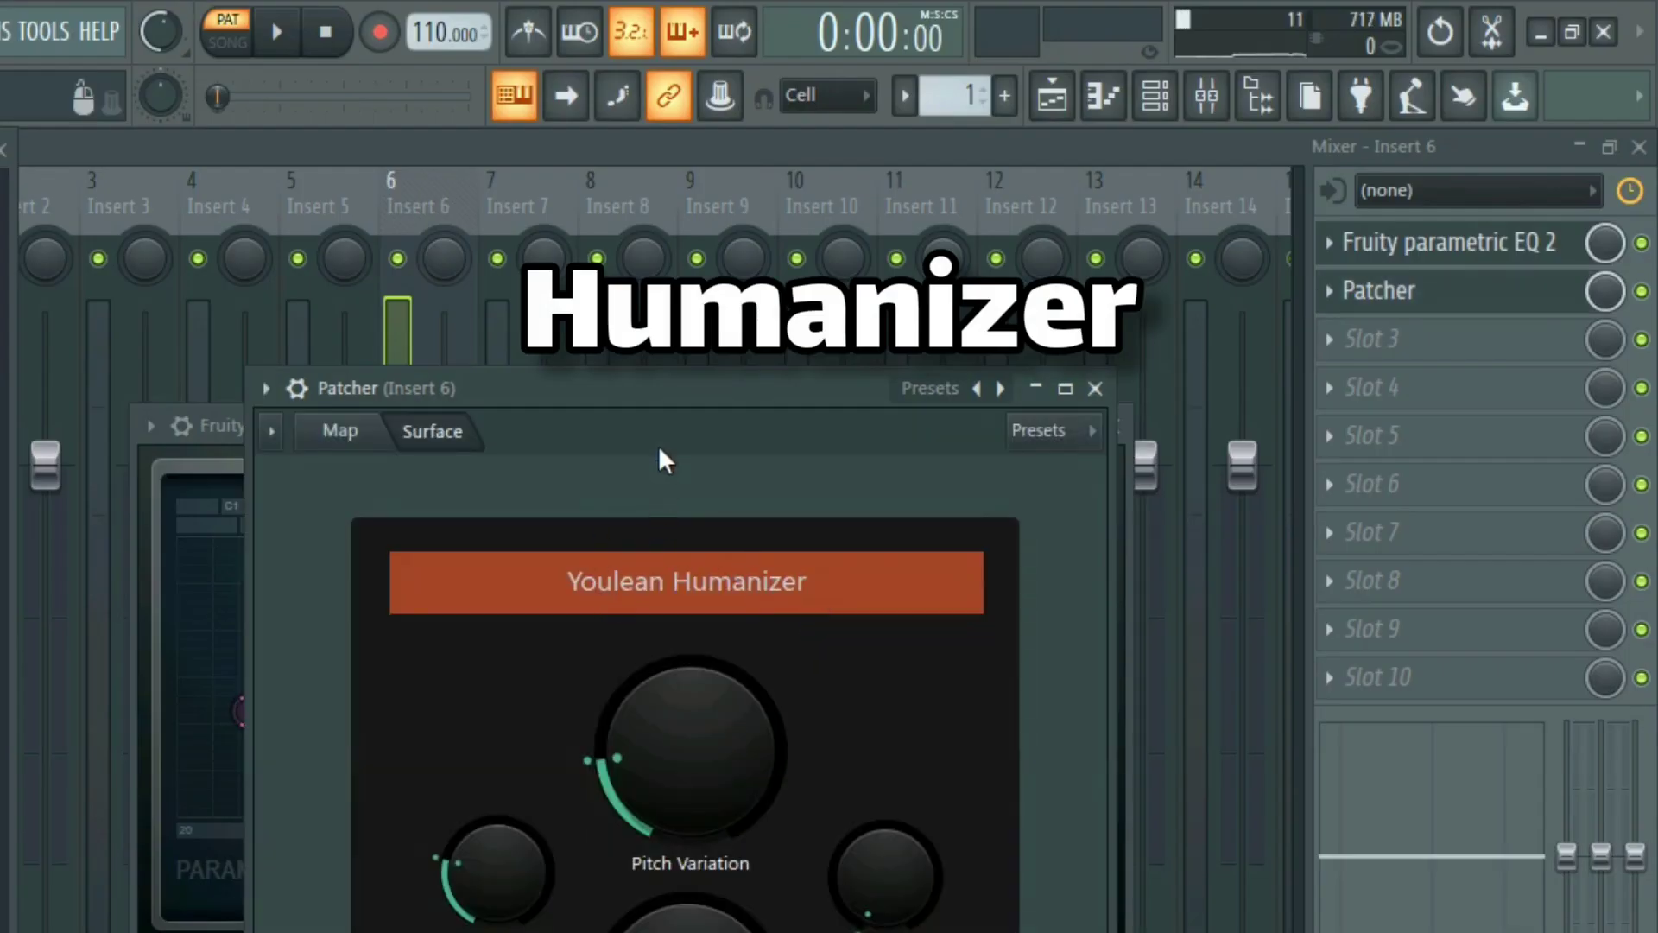
# - Reduce Volume Variation slightly and raise Stereo a little in the Youlean Humanizer
pyautogui.moveTo(610, 388); pyautogui.dragTo(511, 451)
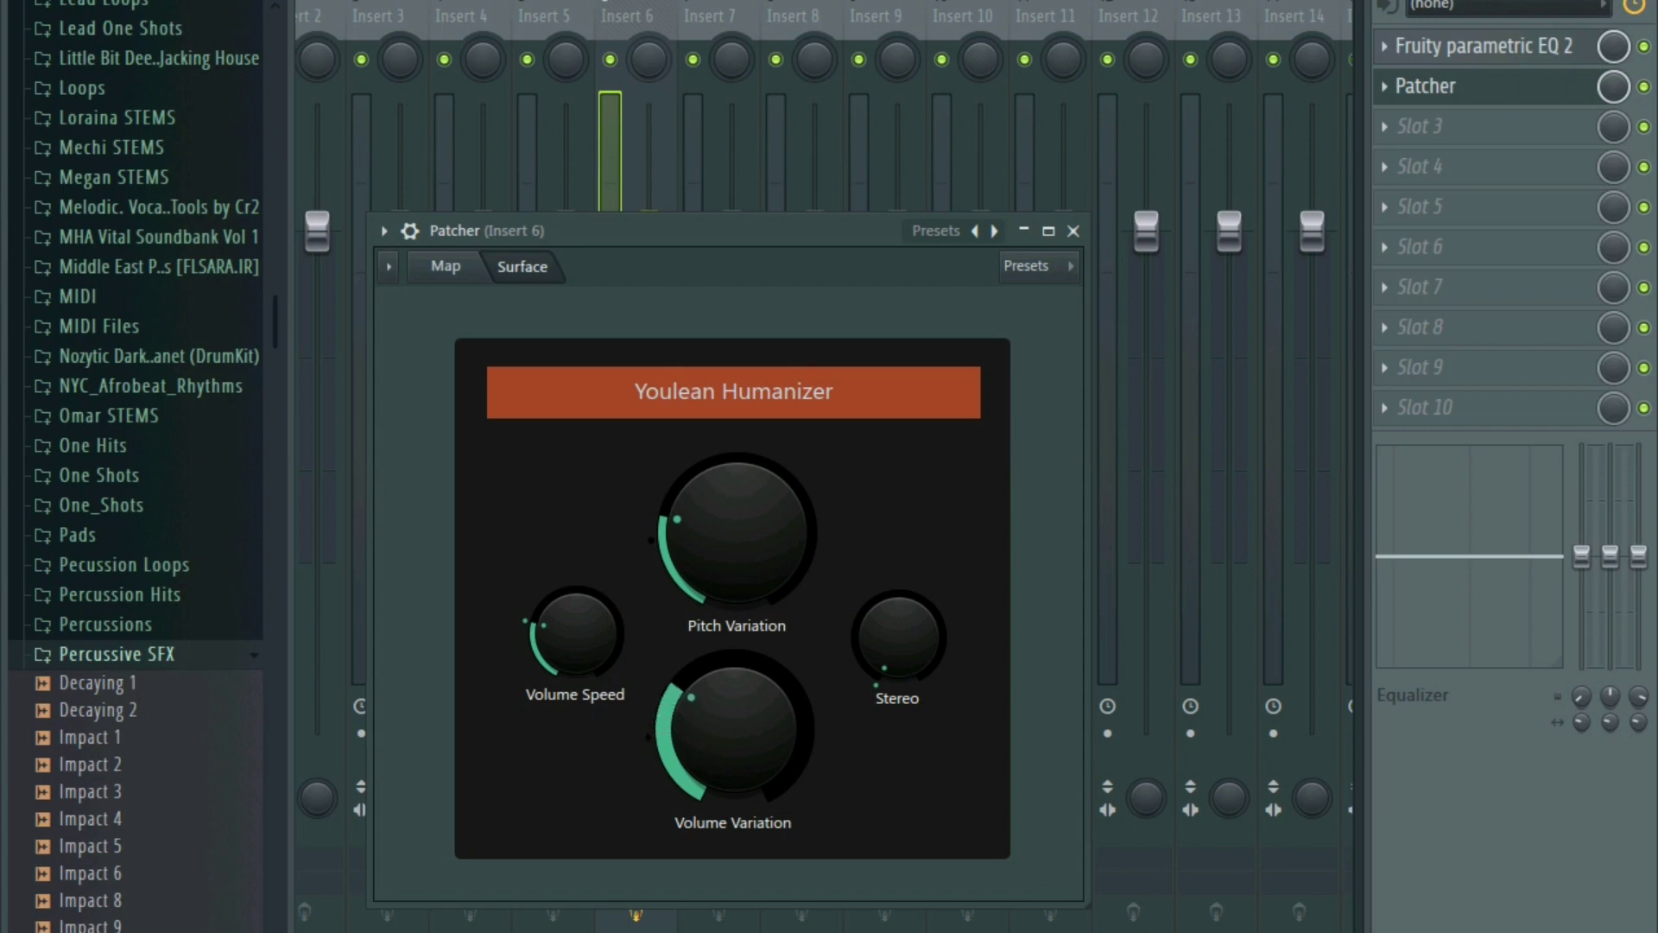
pyautogui.moveTo(734, 730); pyautogui.dragTo(734, 733)
pyautogui.moveTo(900, 671); pyautogui.dragTo(900, 654)
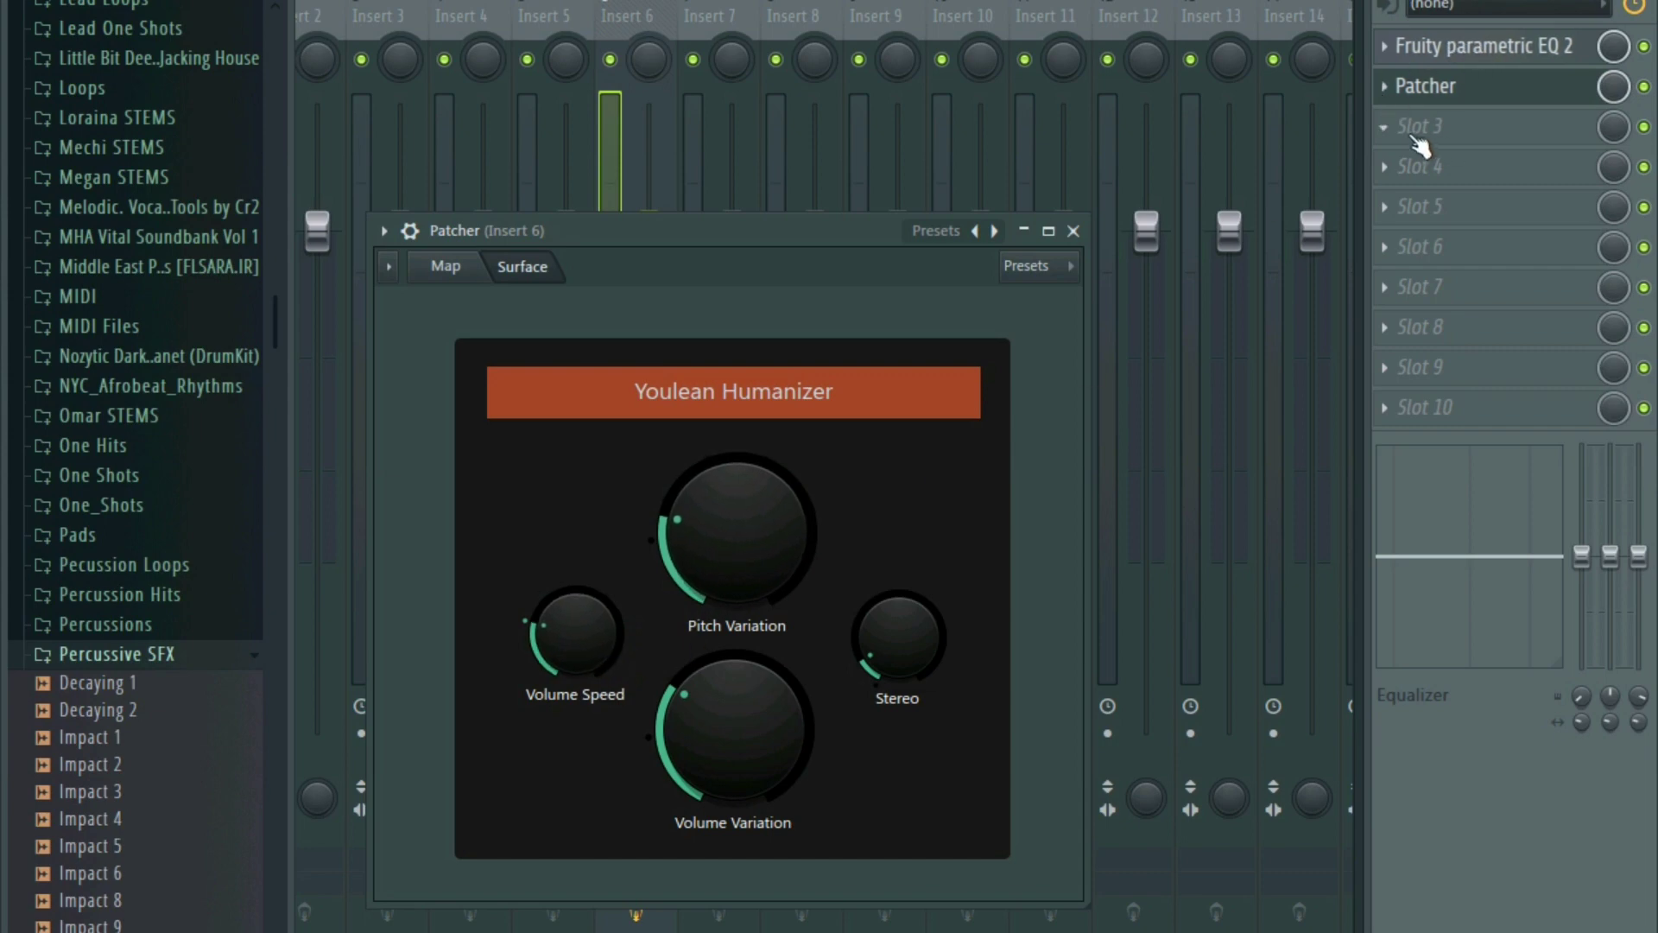
# - Add Fruity Convolver to the third effect slot of Insert 6 and position its window over the mixer
pyautogui.click(1430, 128)
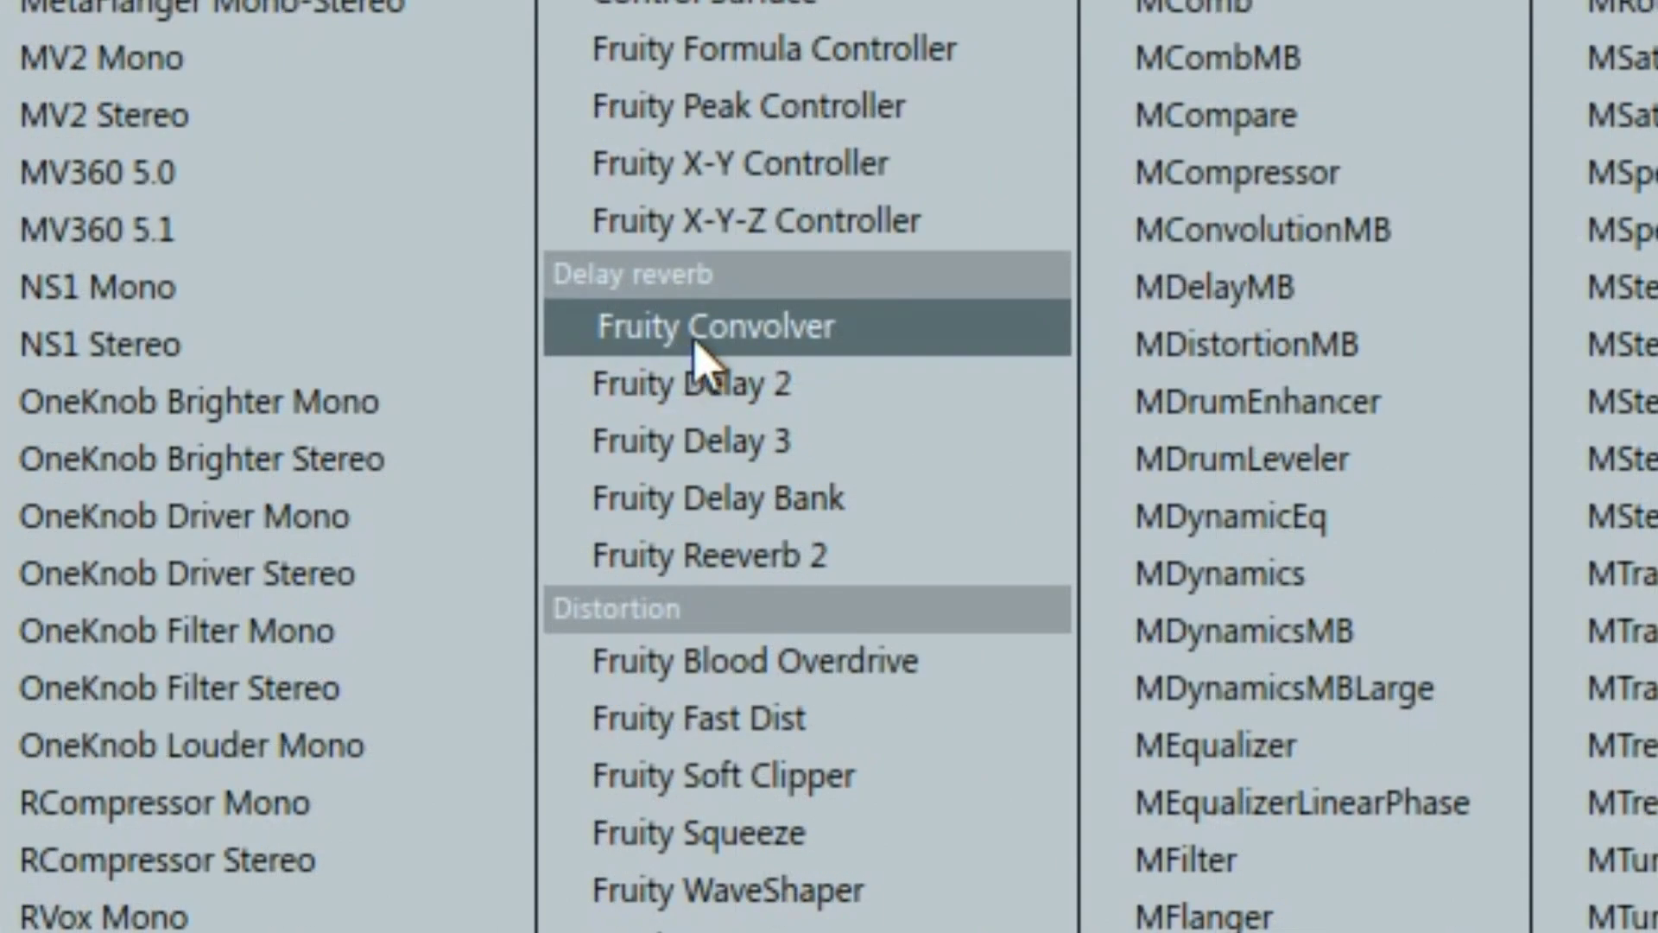
pyautogui.click(678, 341)
pyautogui.moveTo(774, 149); pyautogui.dragTo(909, 289)
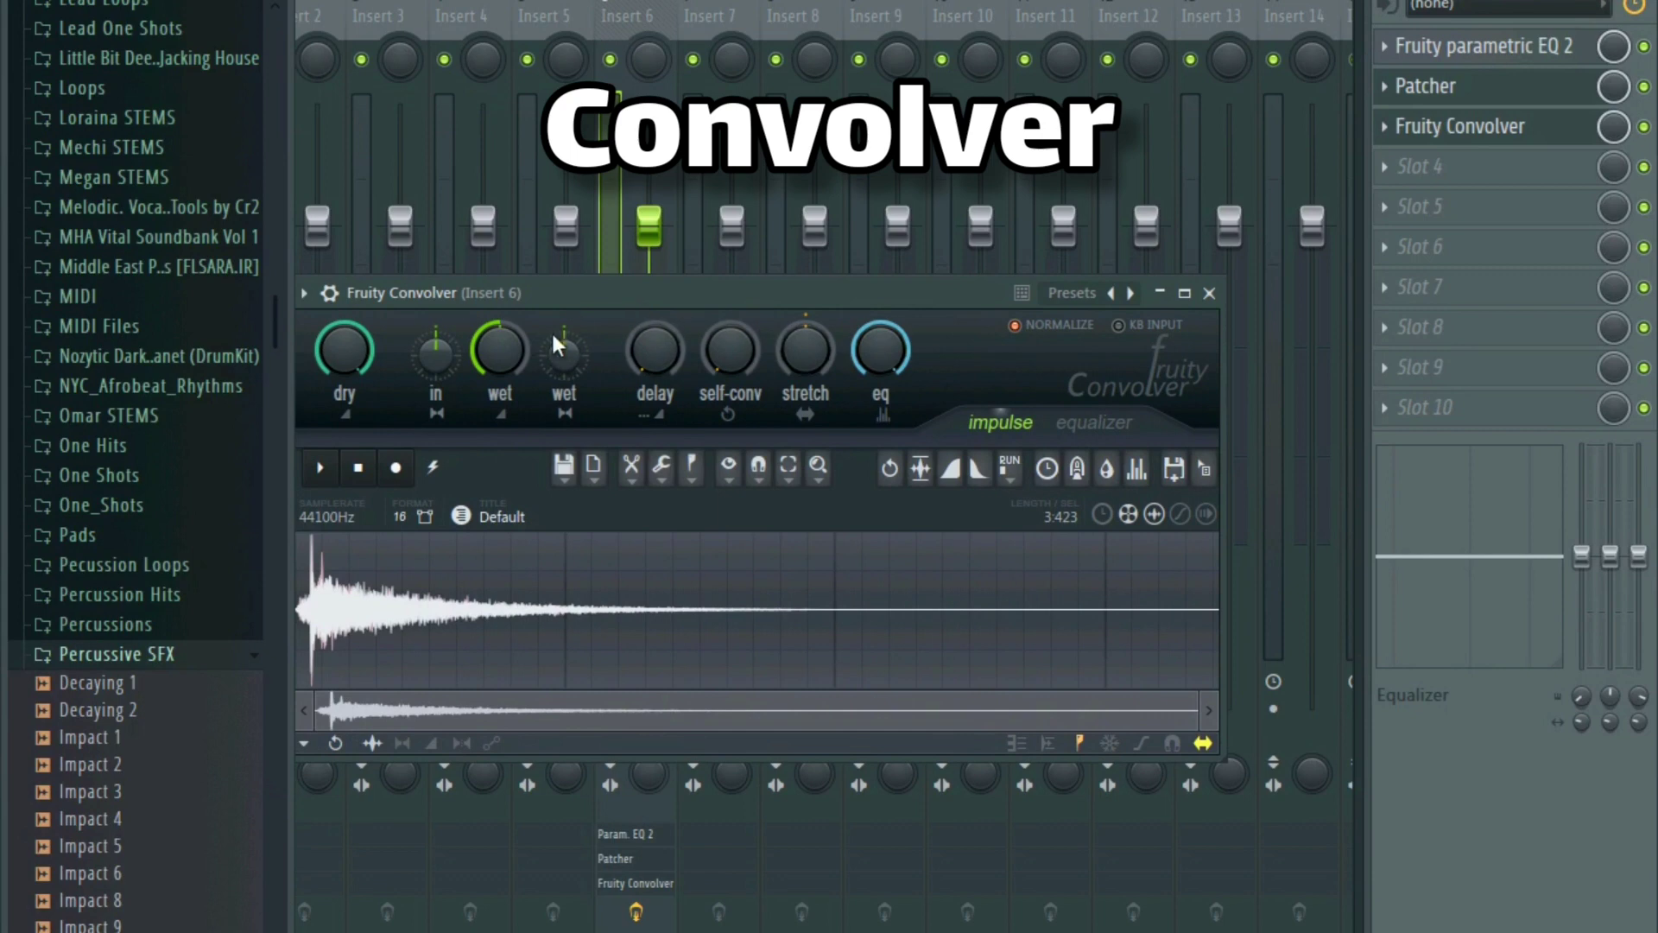
pyautogui.moveTo(603, 302); pyautogui.dragTo(669, 315)
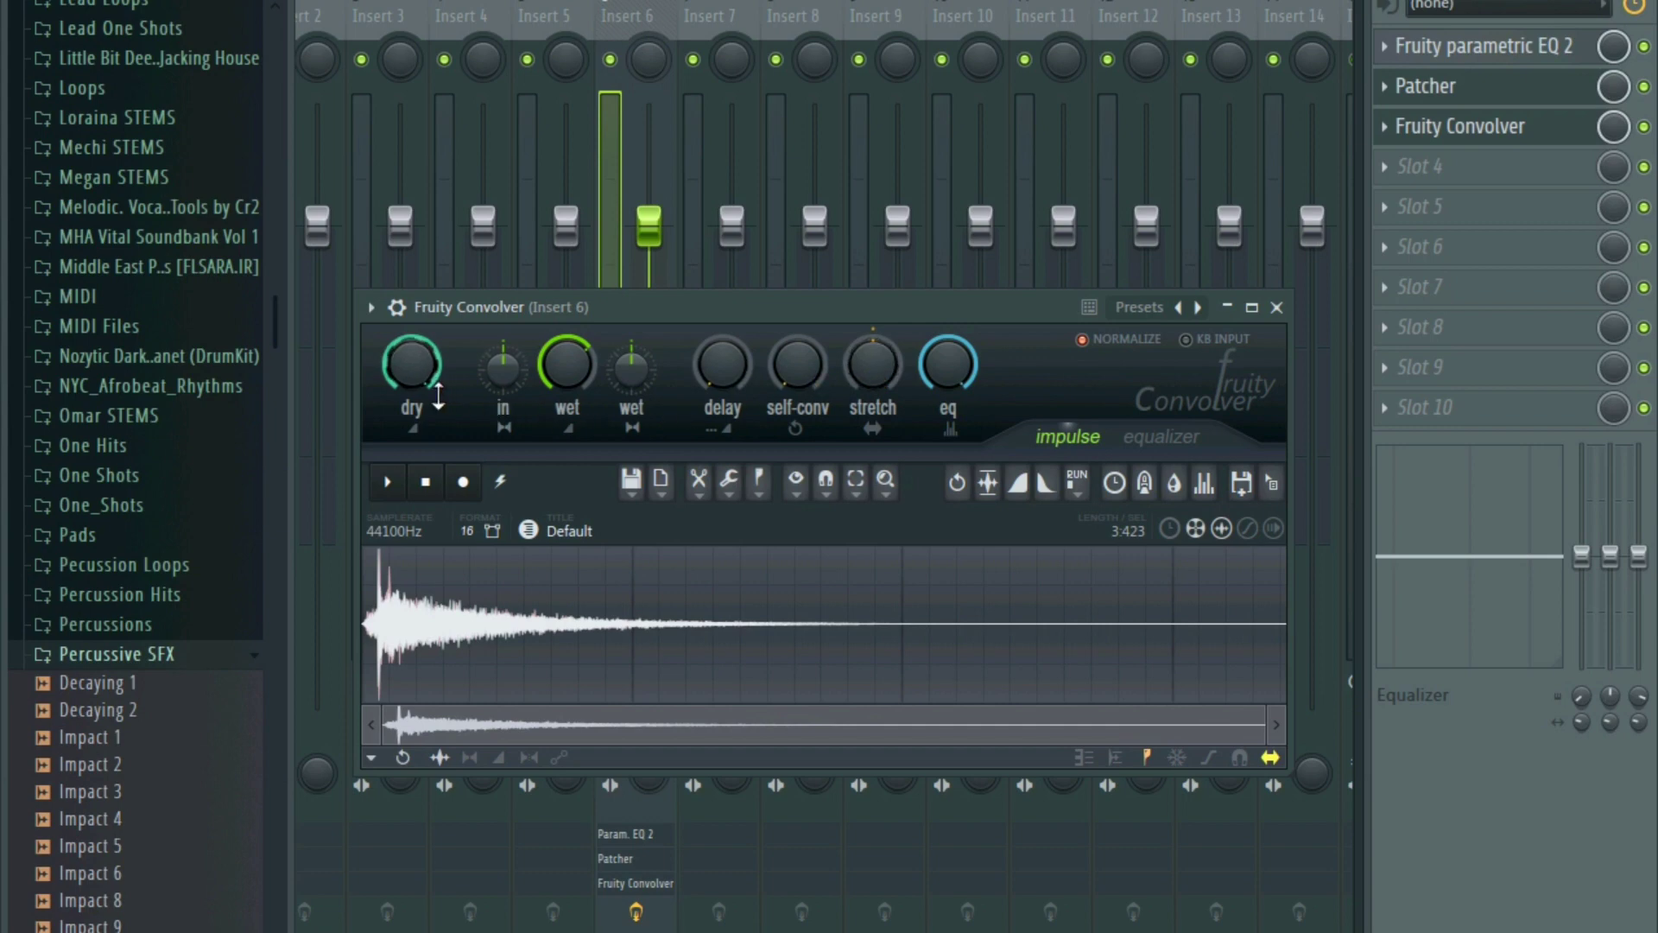
pyautogui.moveTo(587, 310); pyautogui.dragTo(675, 314)
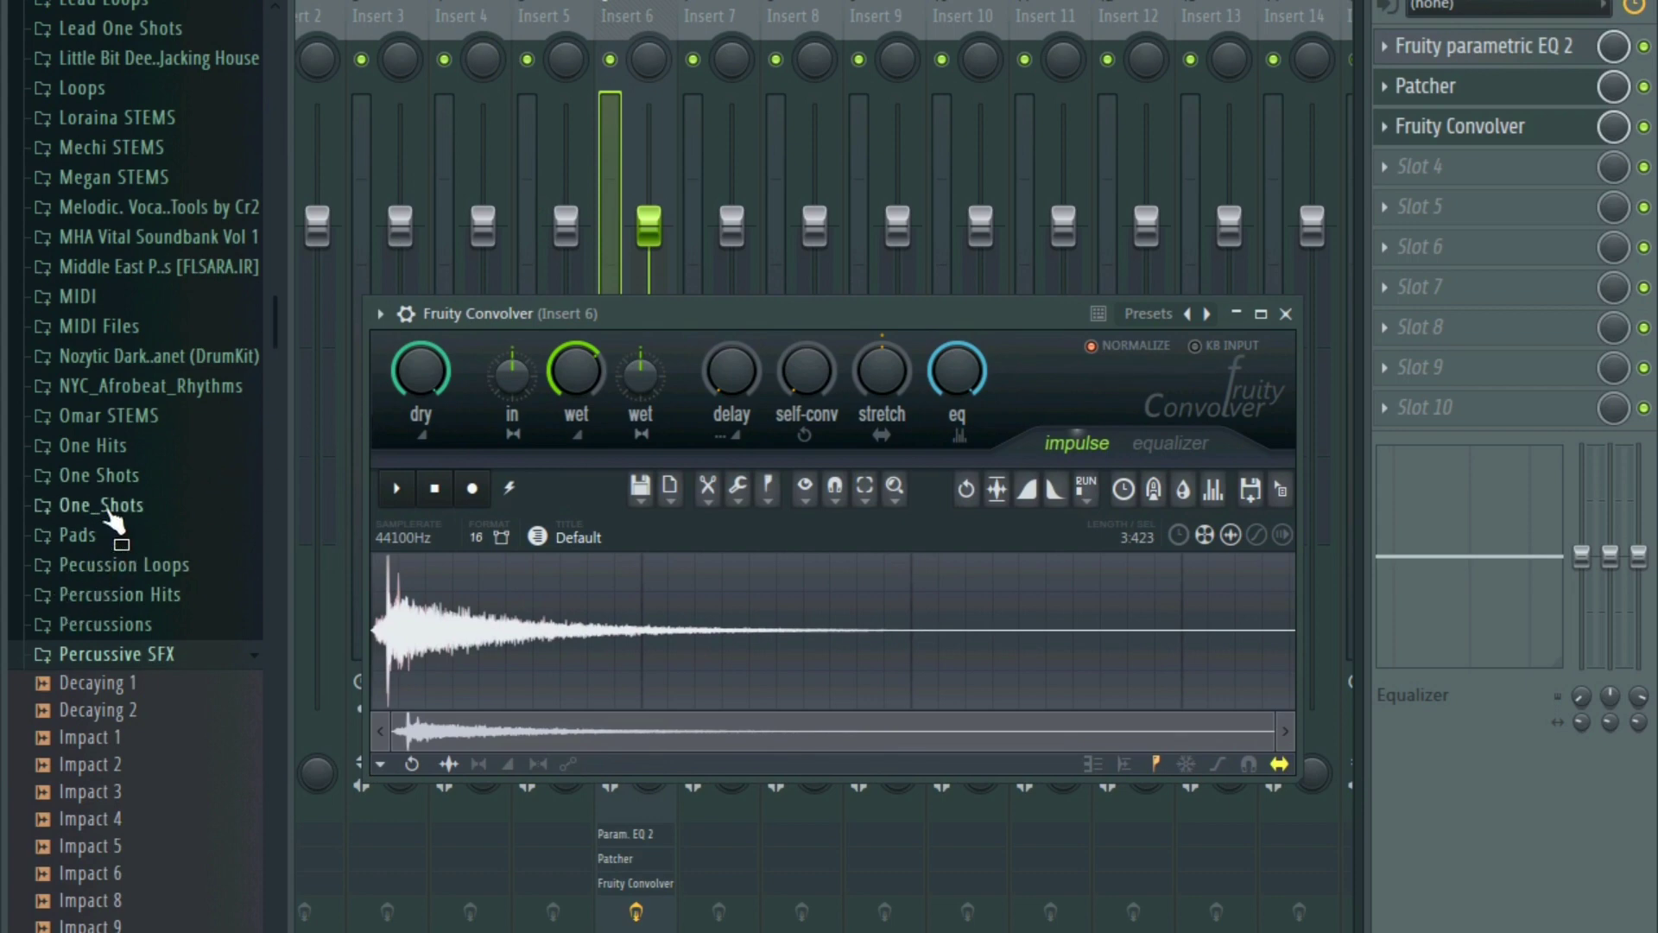
# - Find the Snares folder in the browser and try Ghosthack - Trap Snare 7 as the Fruity Convolver impulse
pyautogui.scroll(-10, 121, 519)
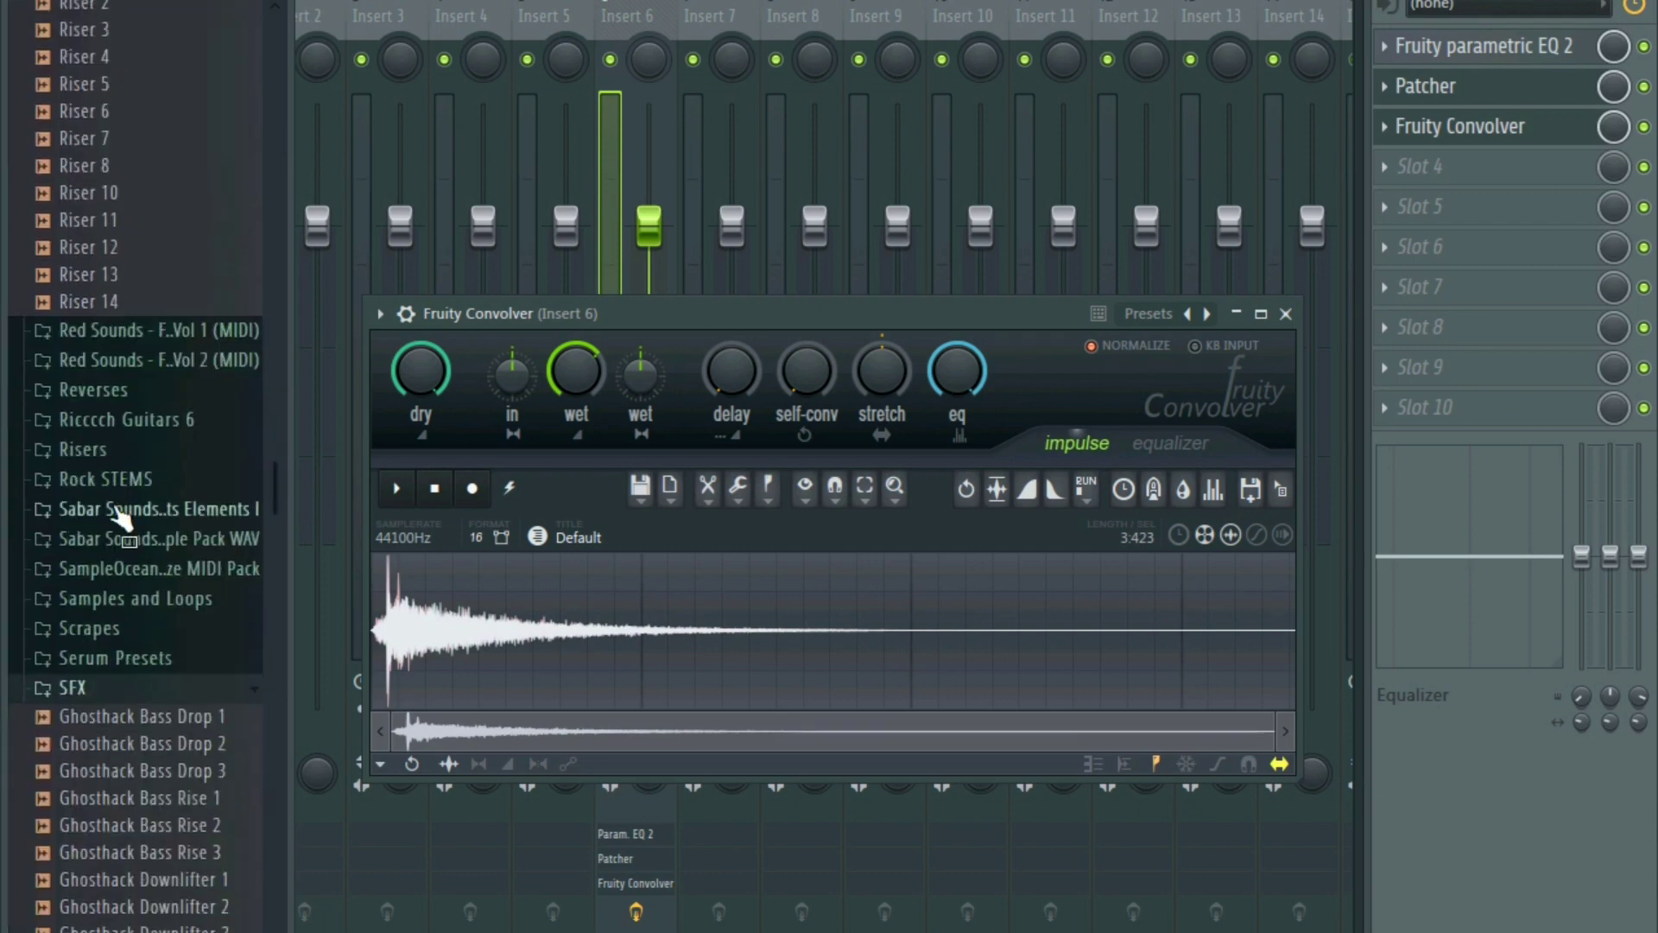
pyautogui.scroll(-8, 121, 508)
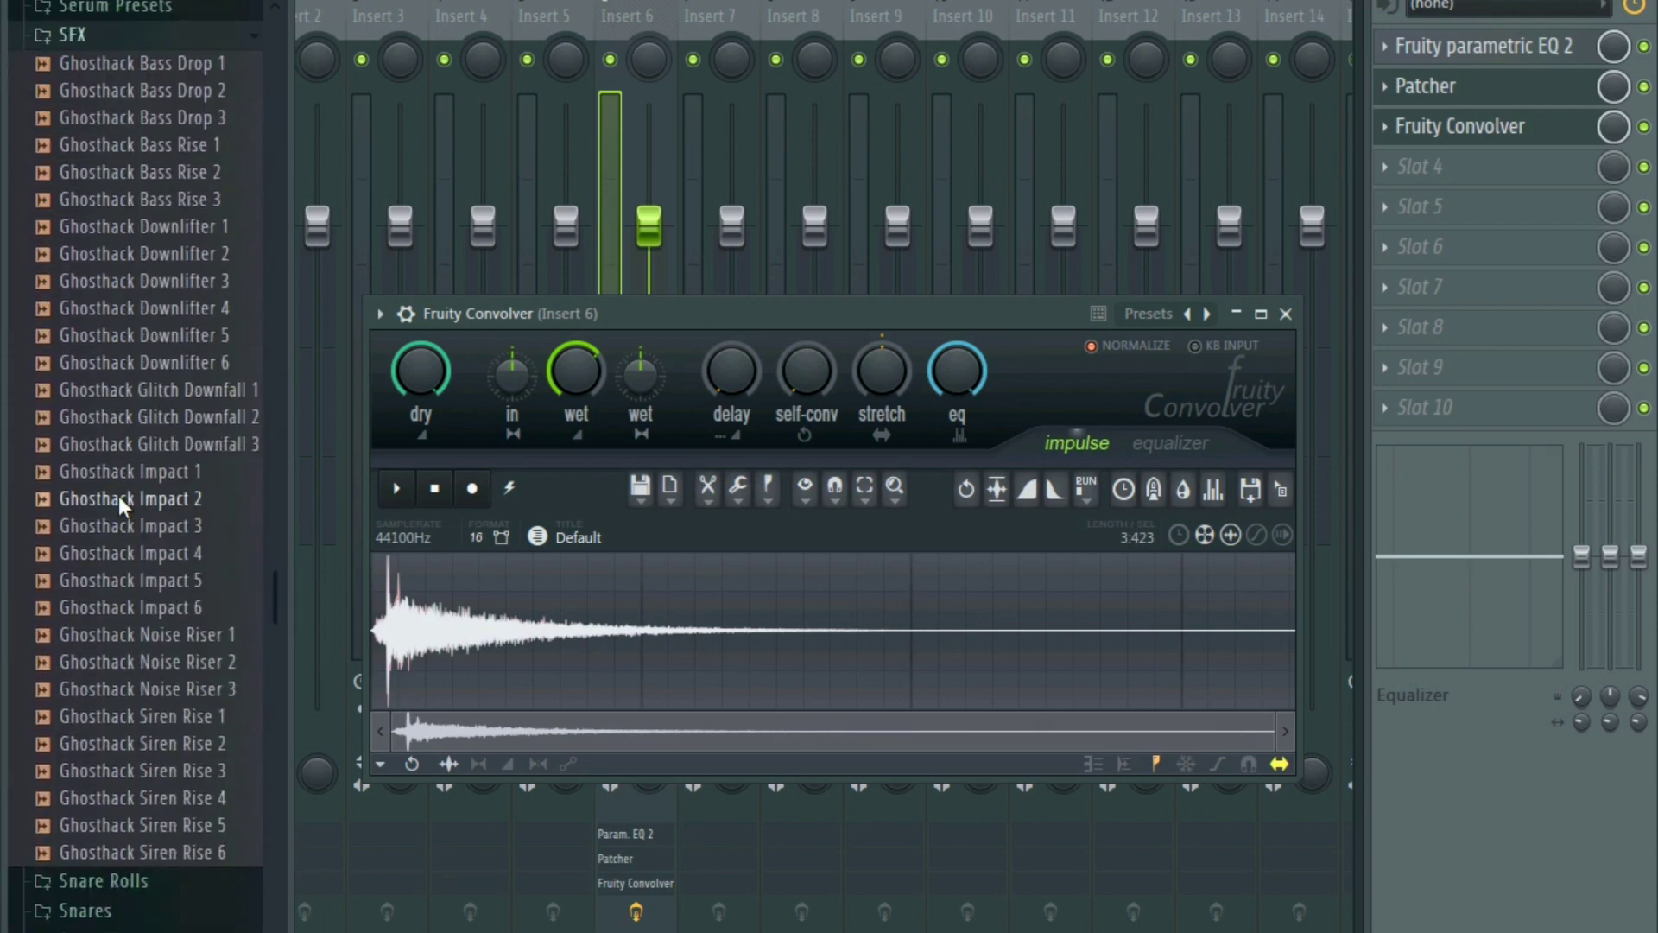
pyautogui.scroll(-6, 130, 536)
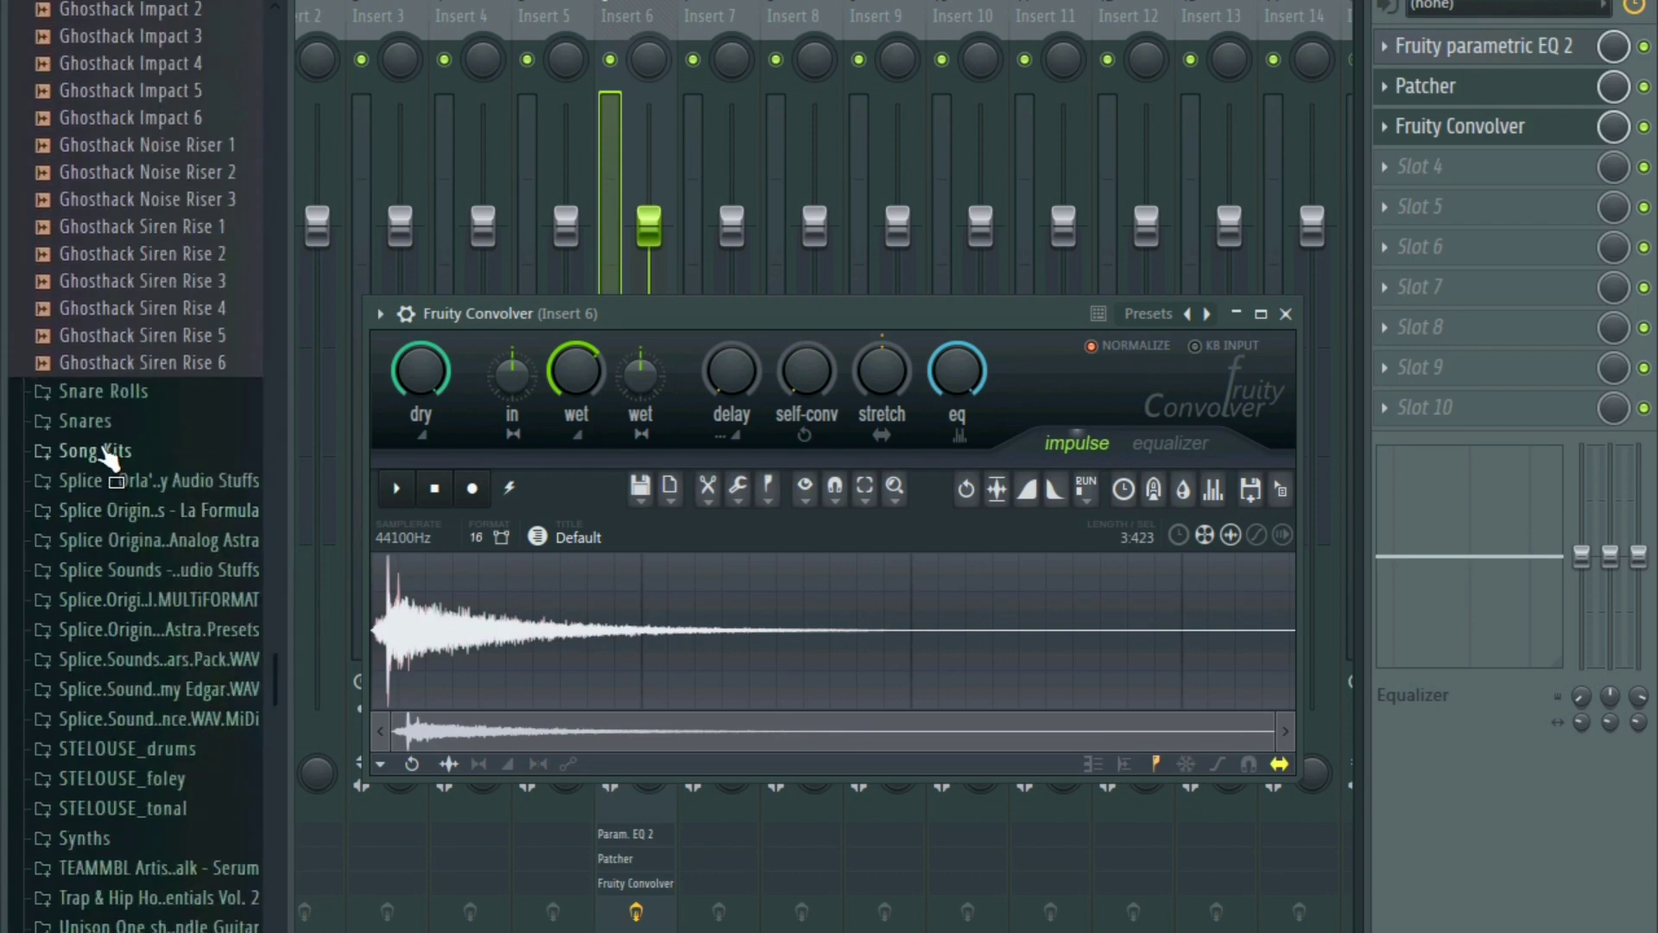
pyautogui.click(99, 422)
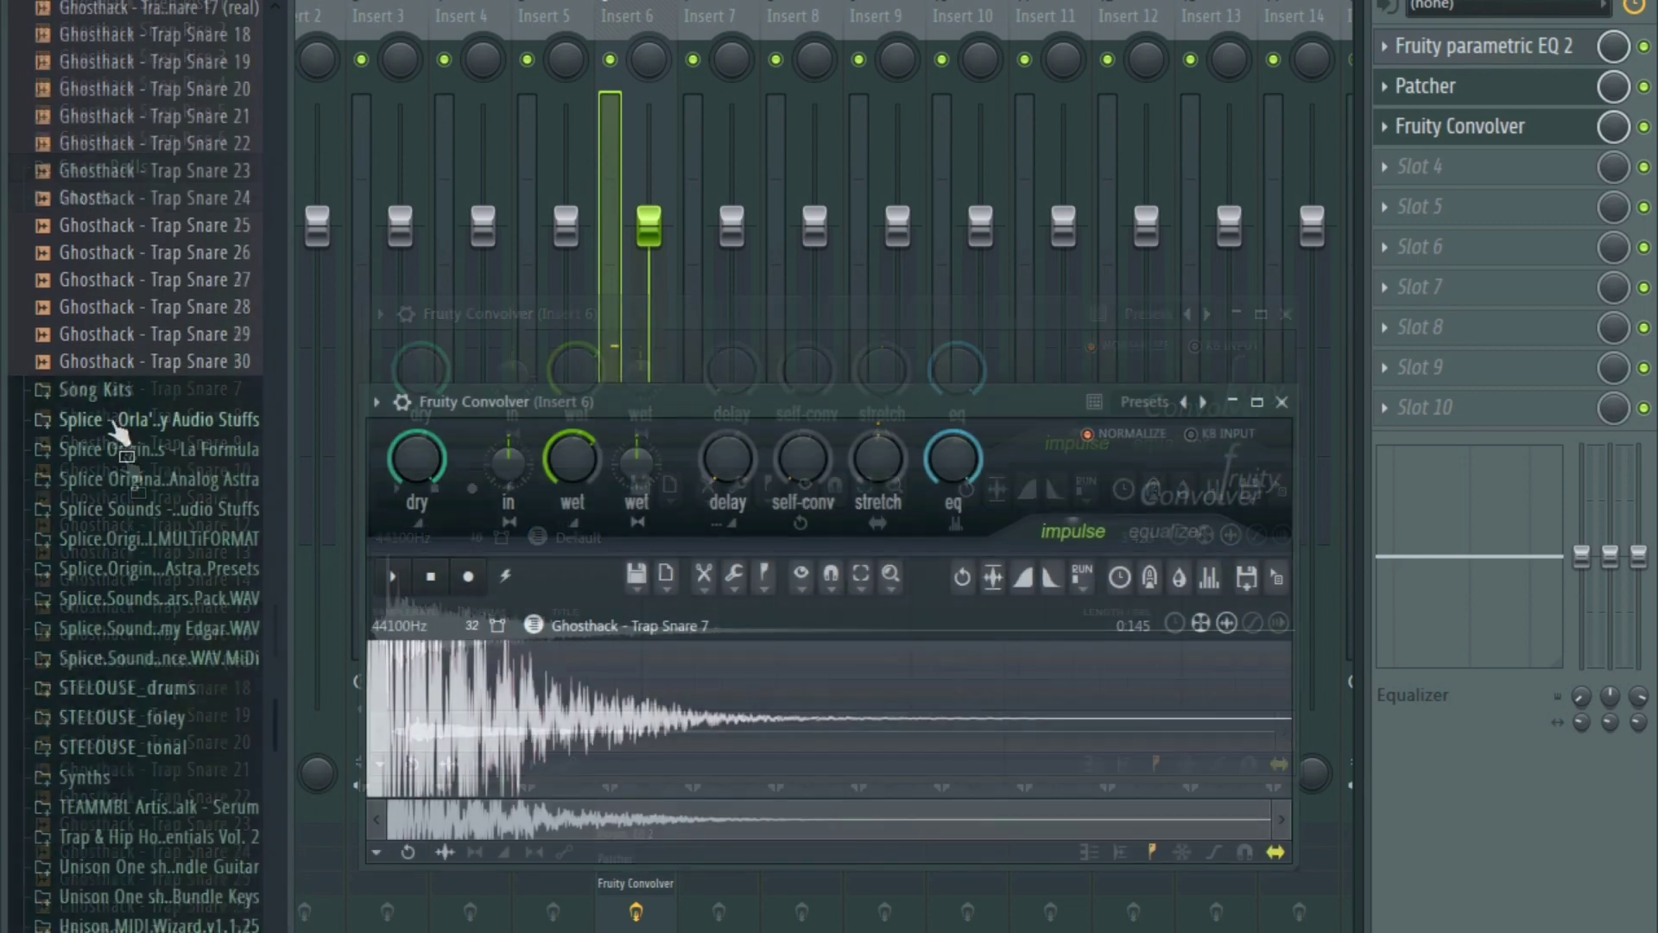
pyautogui.scroll(-10, 129, 604)
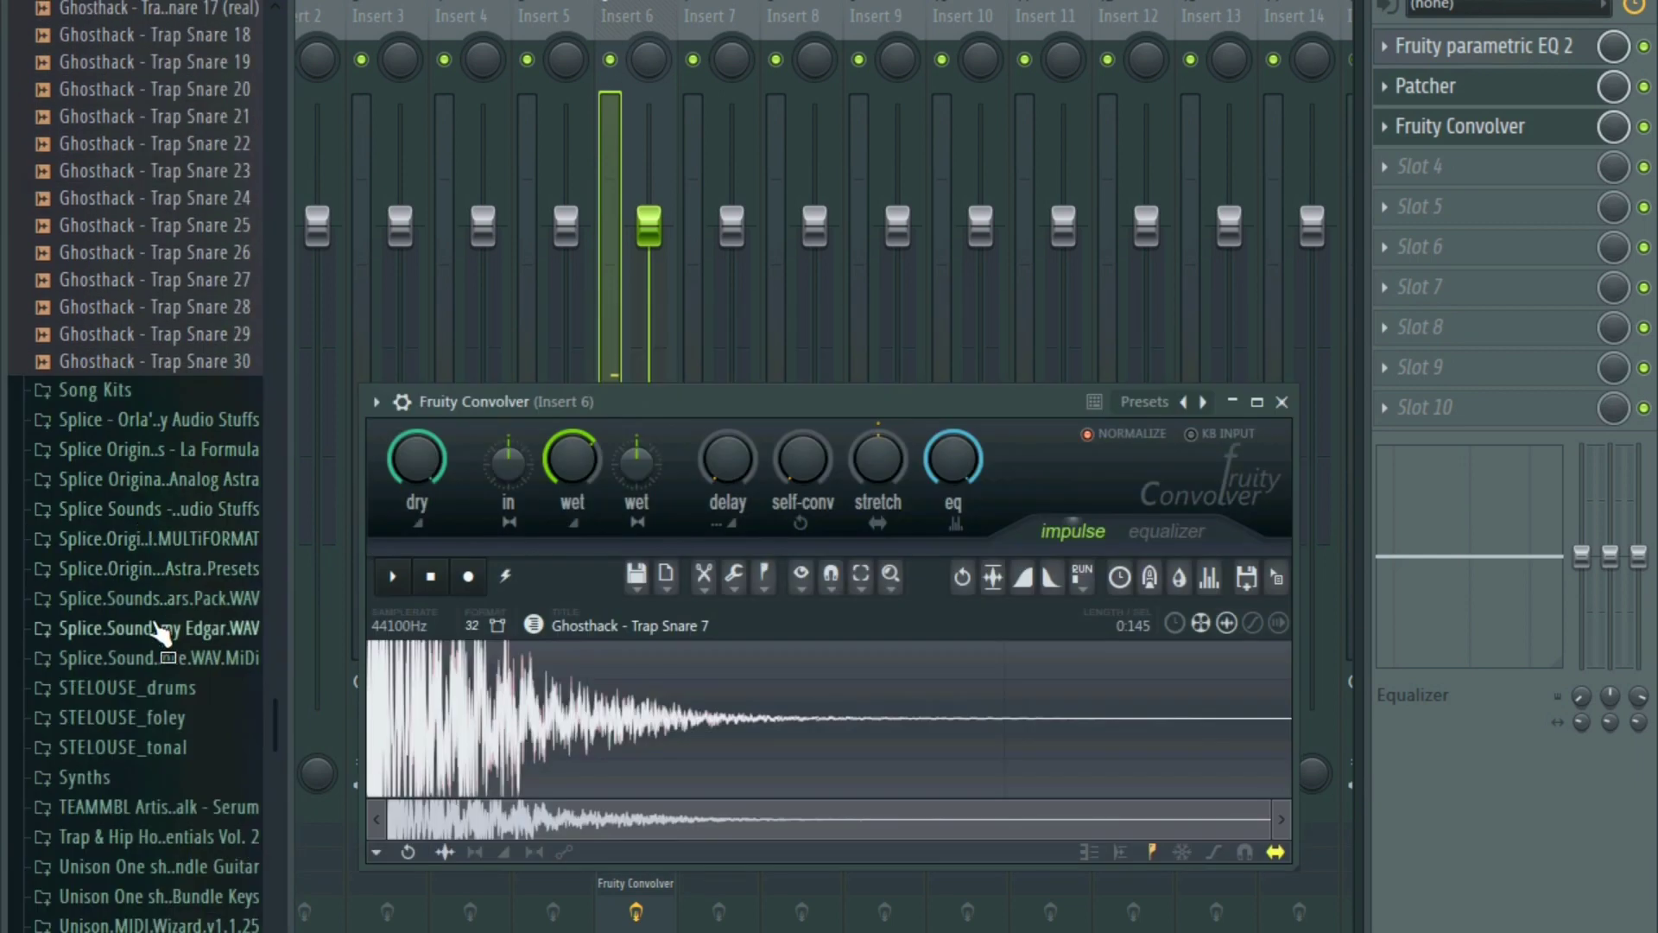
# - Try Ghosthack Synth - Convoluted_C and Darkness_C from the Synths folder as the impulse, keeping the Fruity Convolver window clear for listening
pyautogui.click(102, 458)
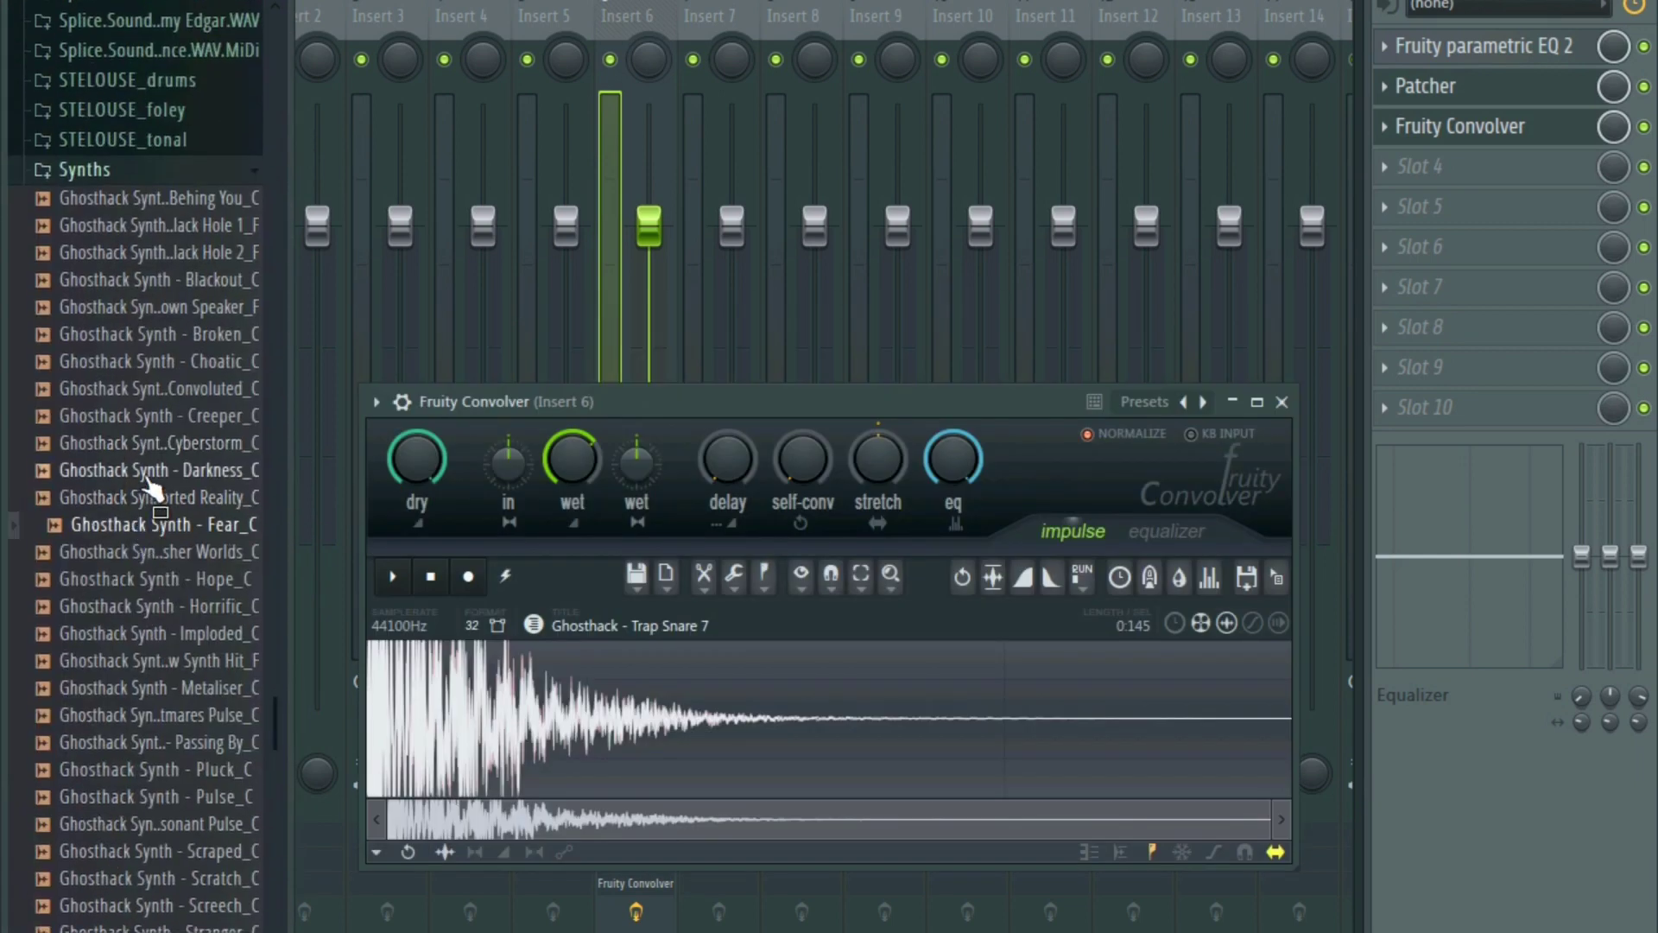
pyautogui.moveTo(177, 391); pyautogui.dragTo(510, 686)
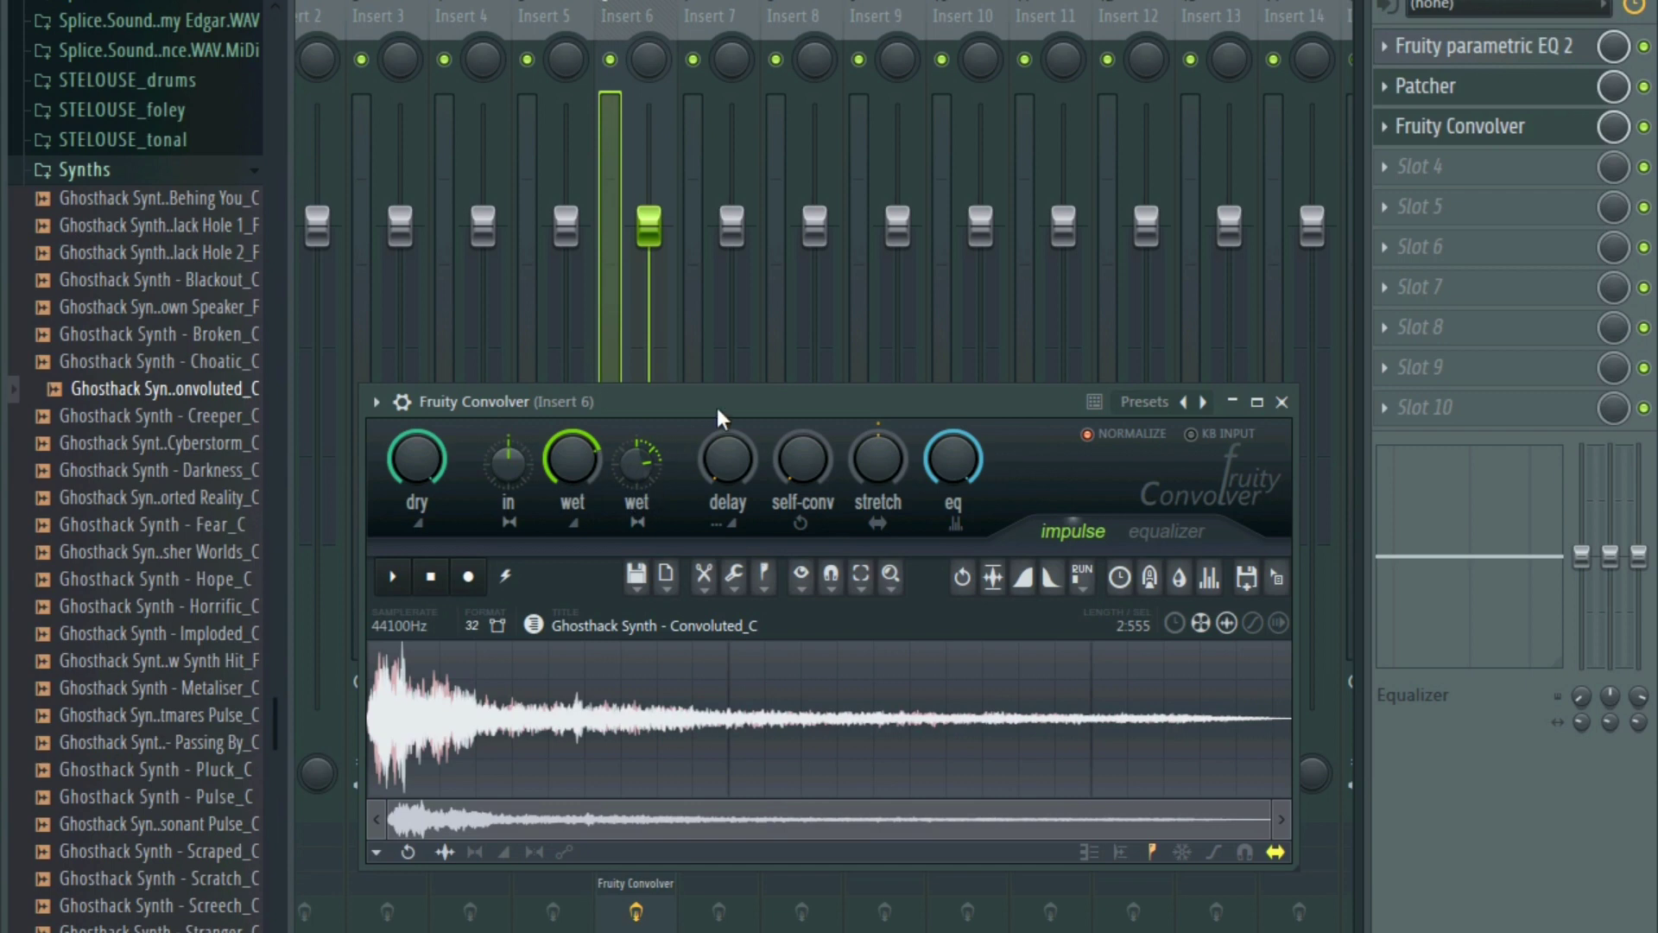
pyautogui.moveTo(717, 402); pyautogui.dragTo(726, 387)
pyautogui.moveTo(232, 474); pyautogui.dragTo(630, 712)
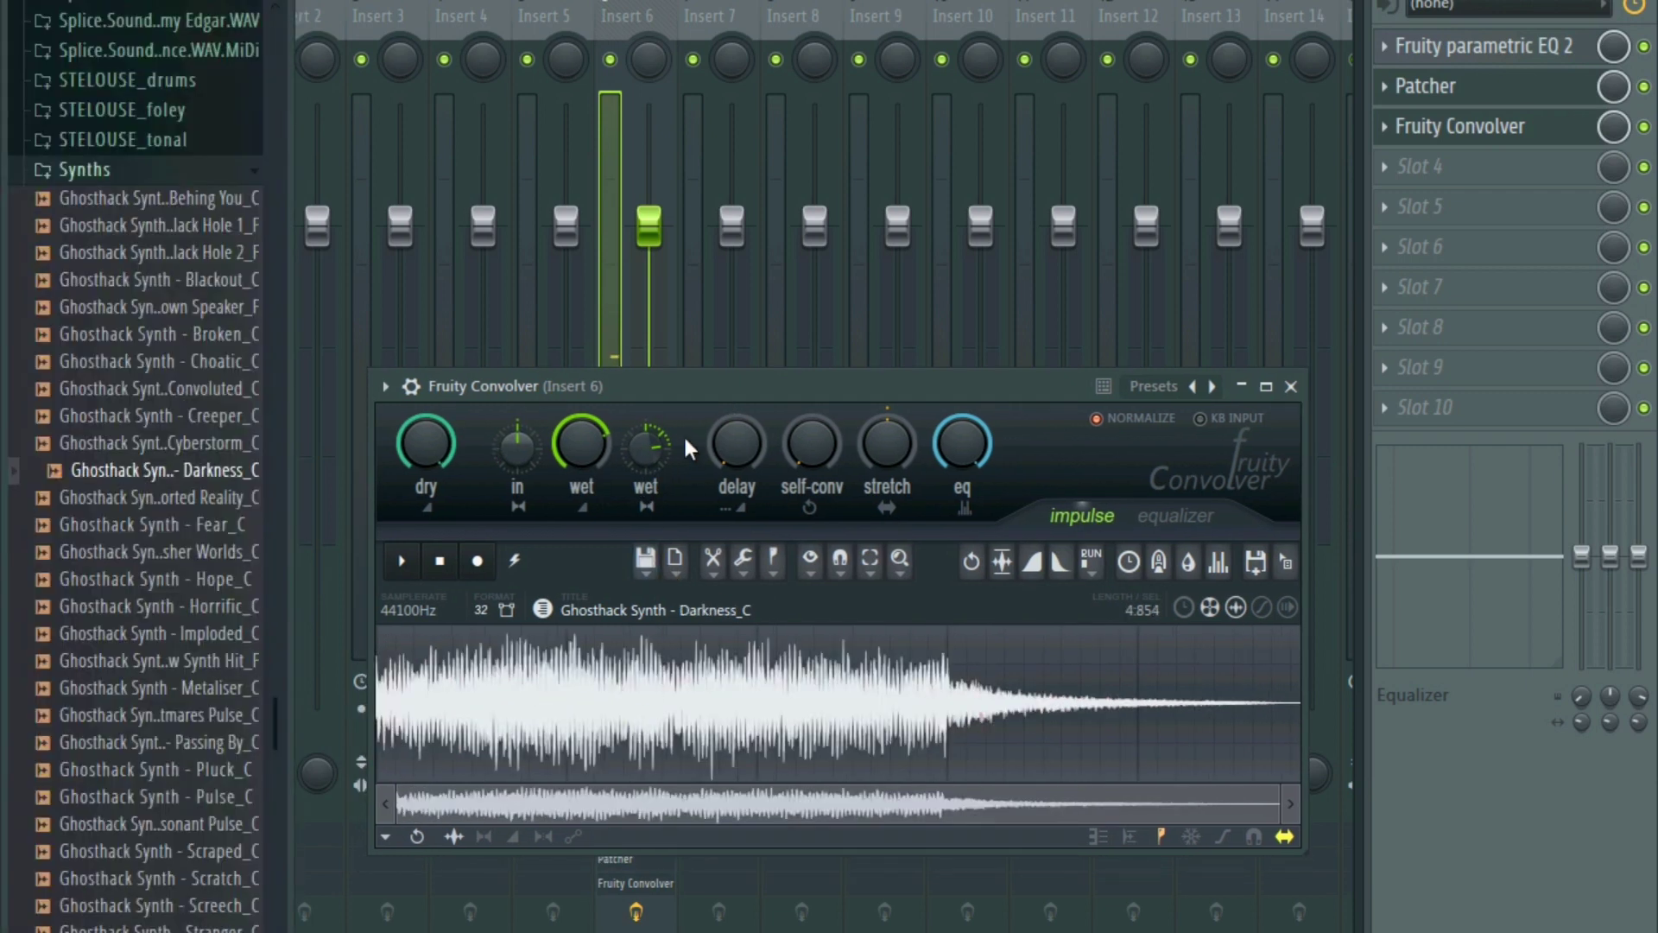
pyautogui.moveTo(649, 386); pyautogui.dragTo(659, 361)
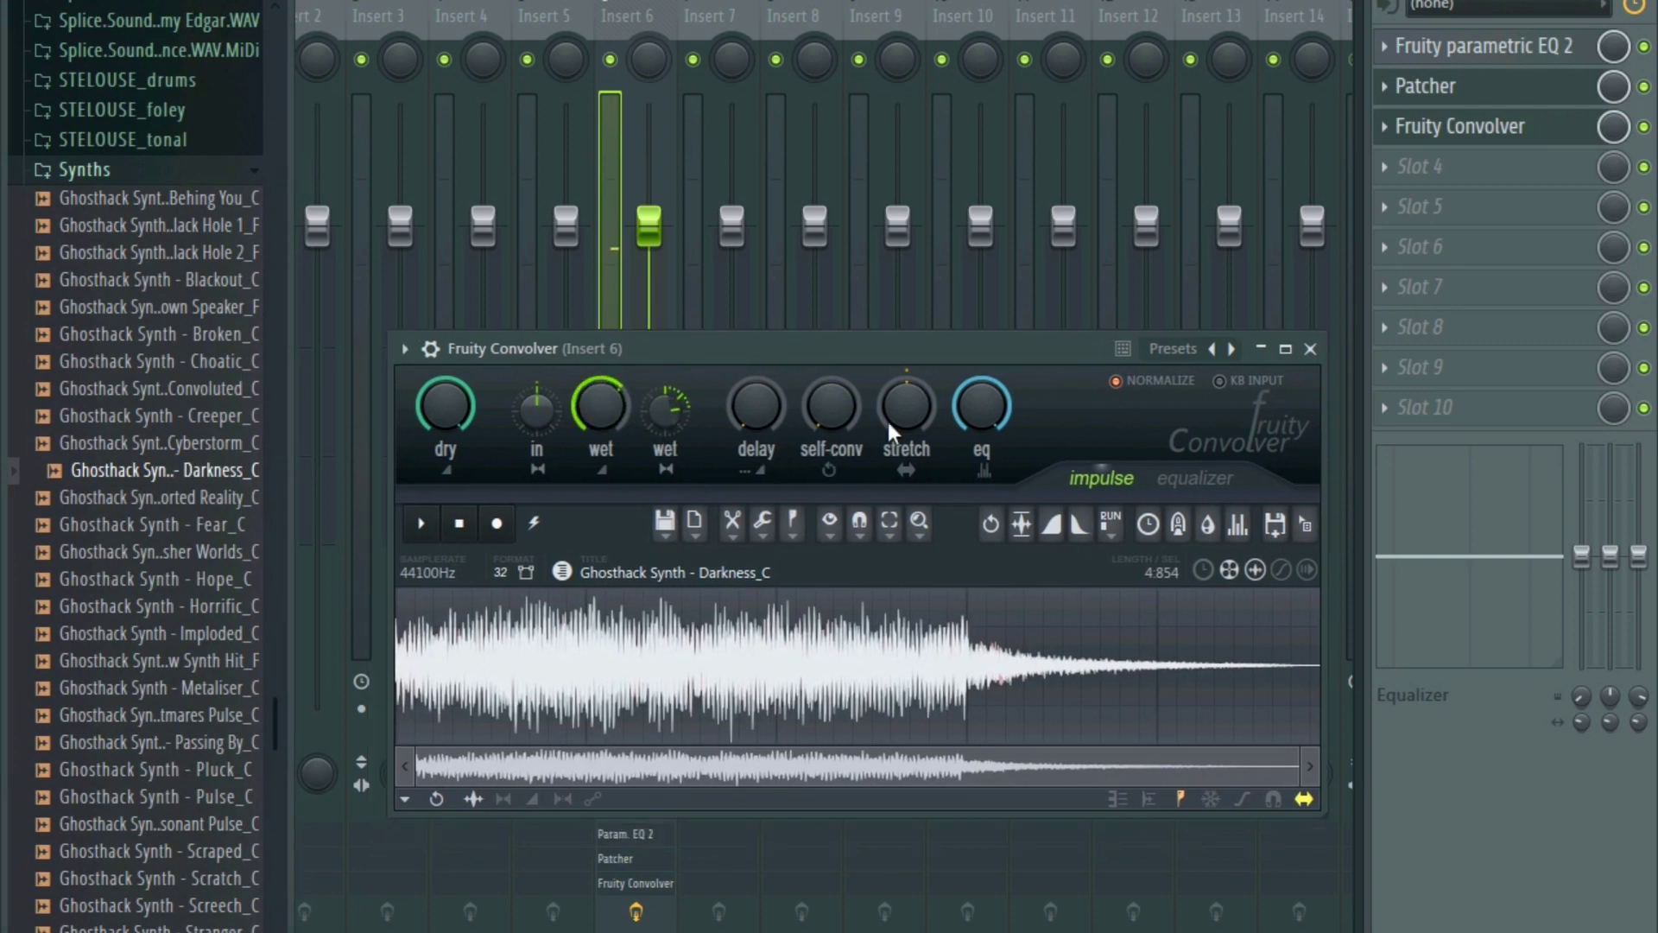
pyautogui.moveTo(899, 346); pyautogui.dragTo(903, 198)
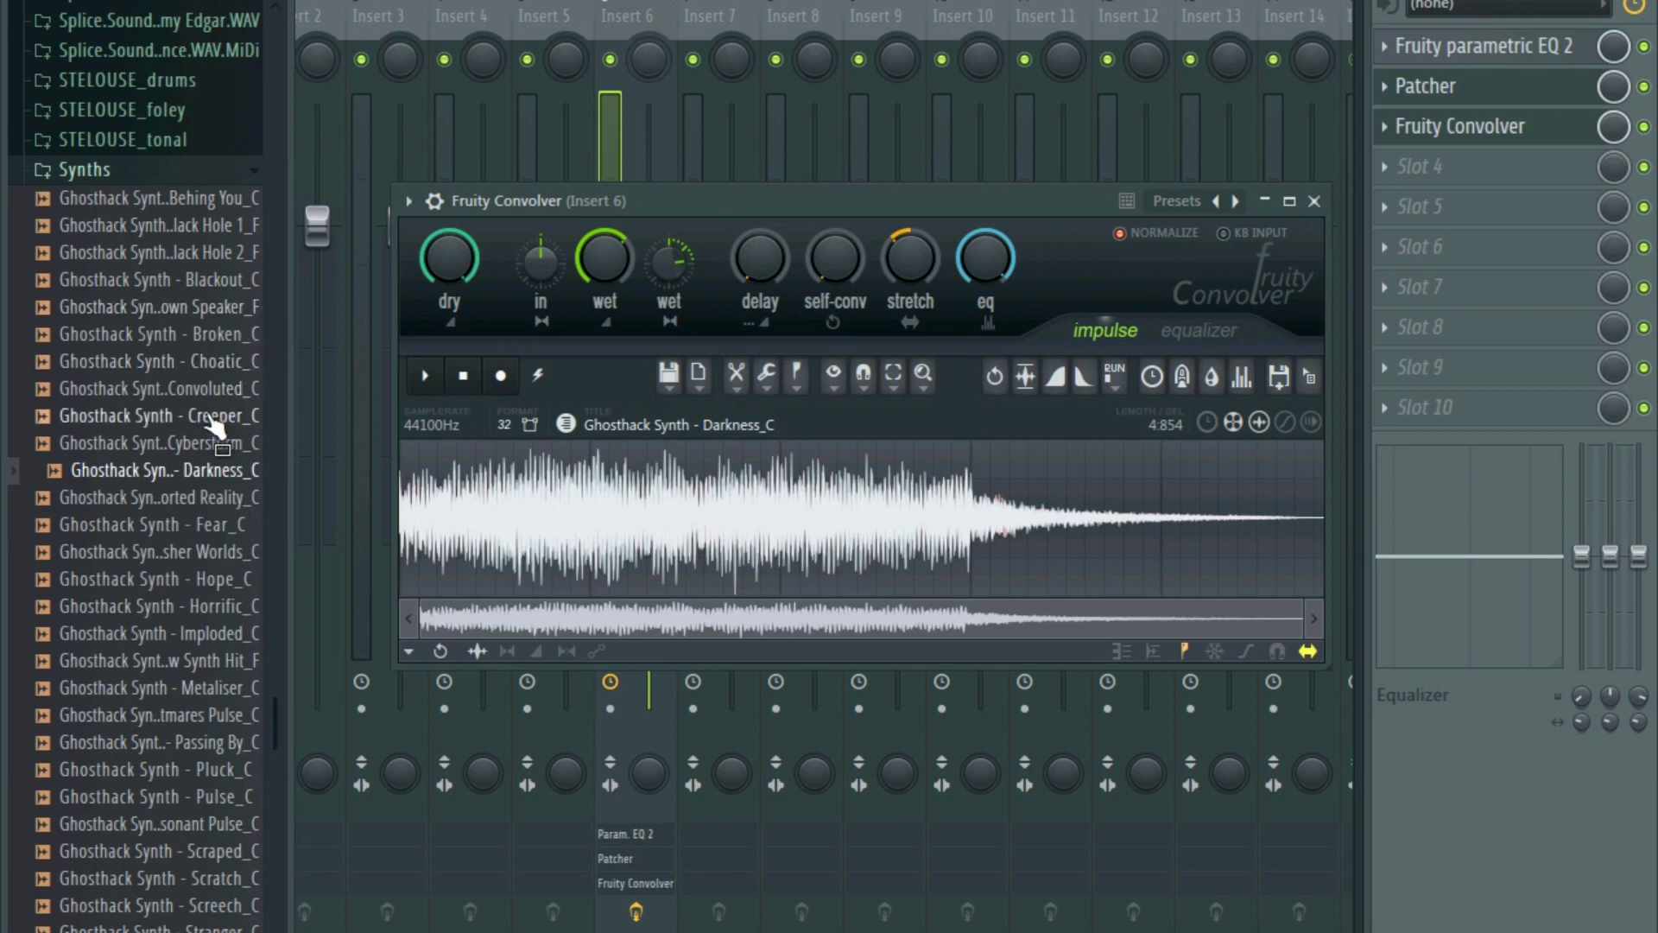
# - Audition more samples in the Synths folder and try Ghosthack Synth - Struck_C as the Fruity Convolver impulse
pyautogui.click(152, 687)
pyautogui.scroll(-2, 153, 698)
pyautogui.scroll(-1, 154, 698)
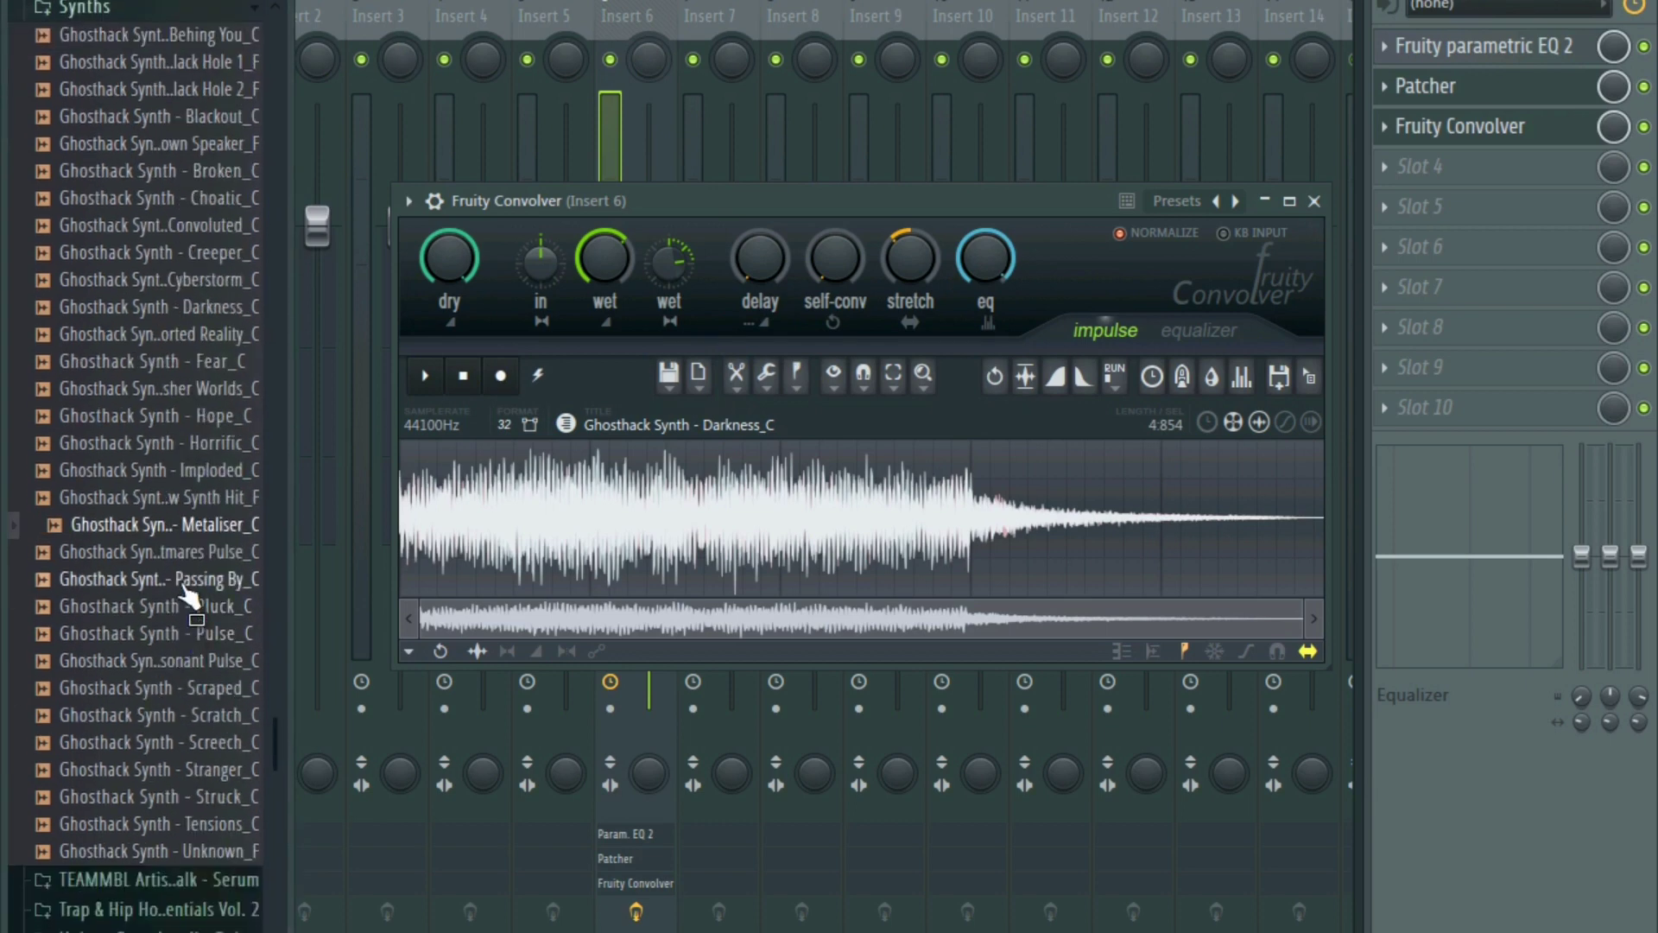
pyautogui.click(82, 580)
pyautogui.click(174, 664)
pyautogui.moveTo(175, 678); pyautogui.dragTo(537, 501)
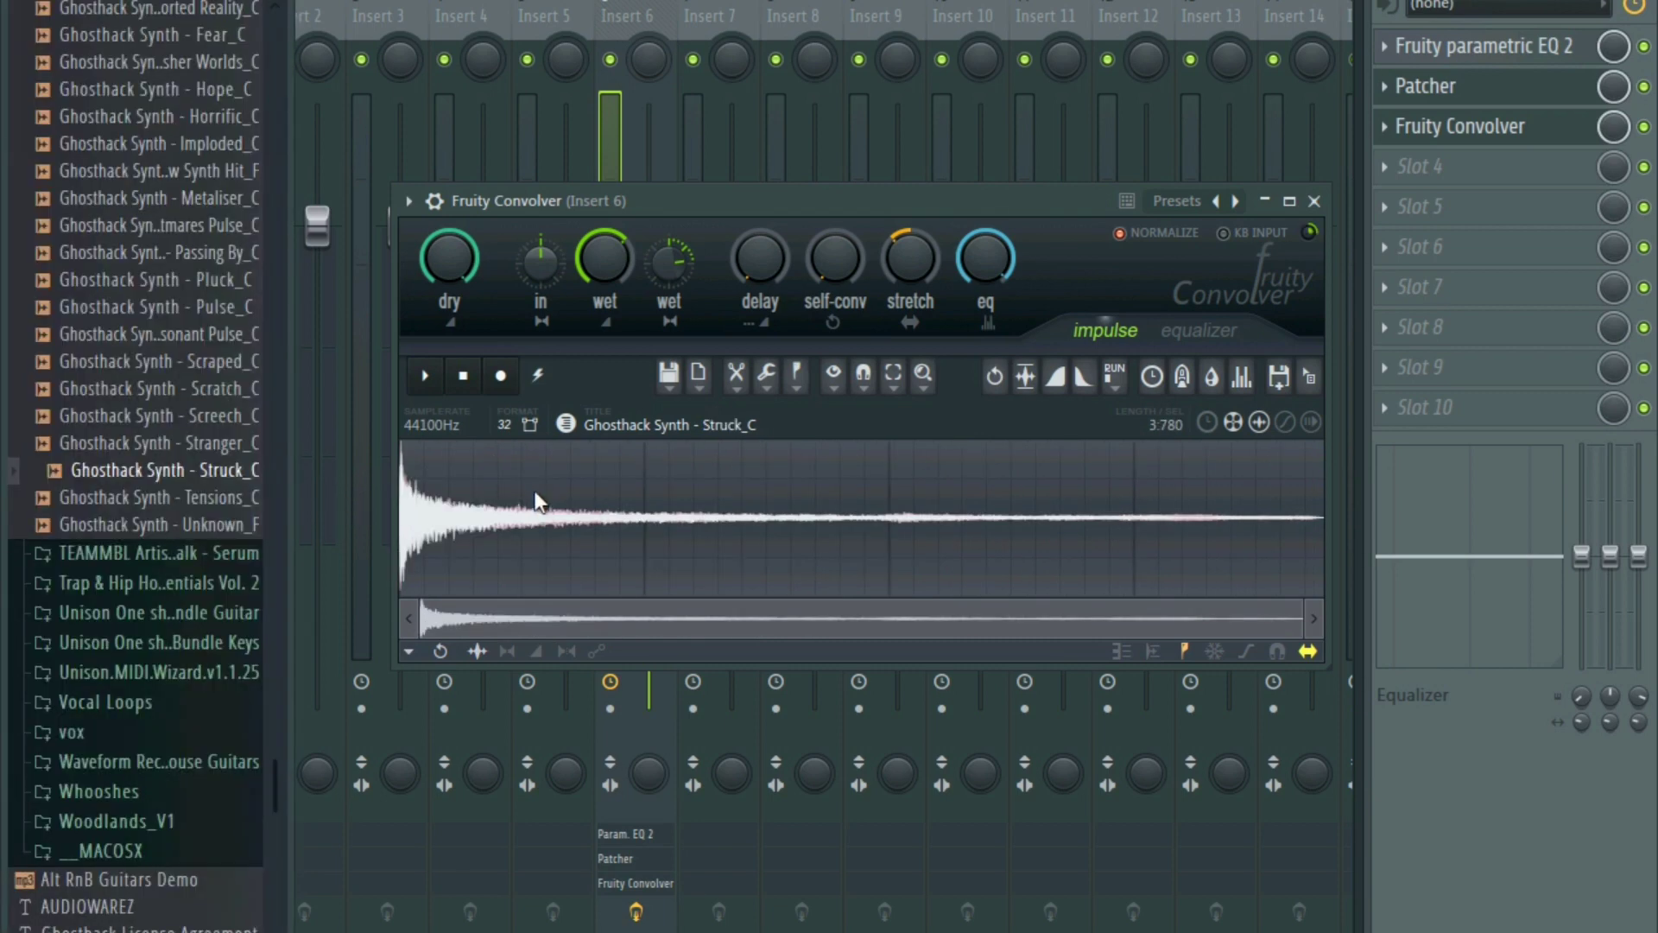
# - Look through the Trap & Hip Hop Vol. 2 sample folders and try the Perc 46 one-shot as the impulse
pyautogui.click(173, 553)
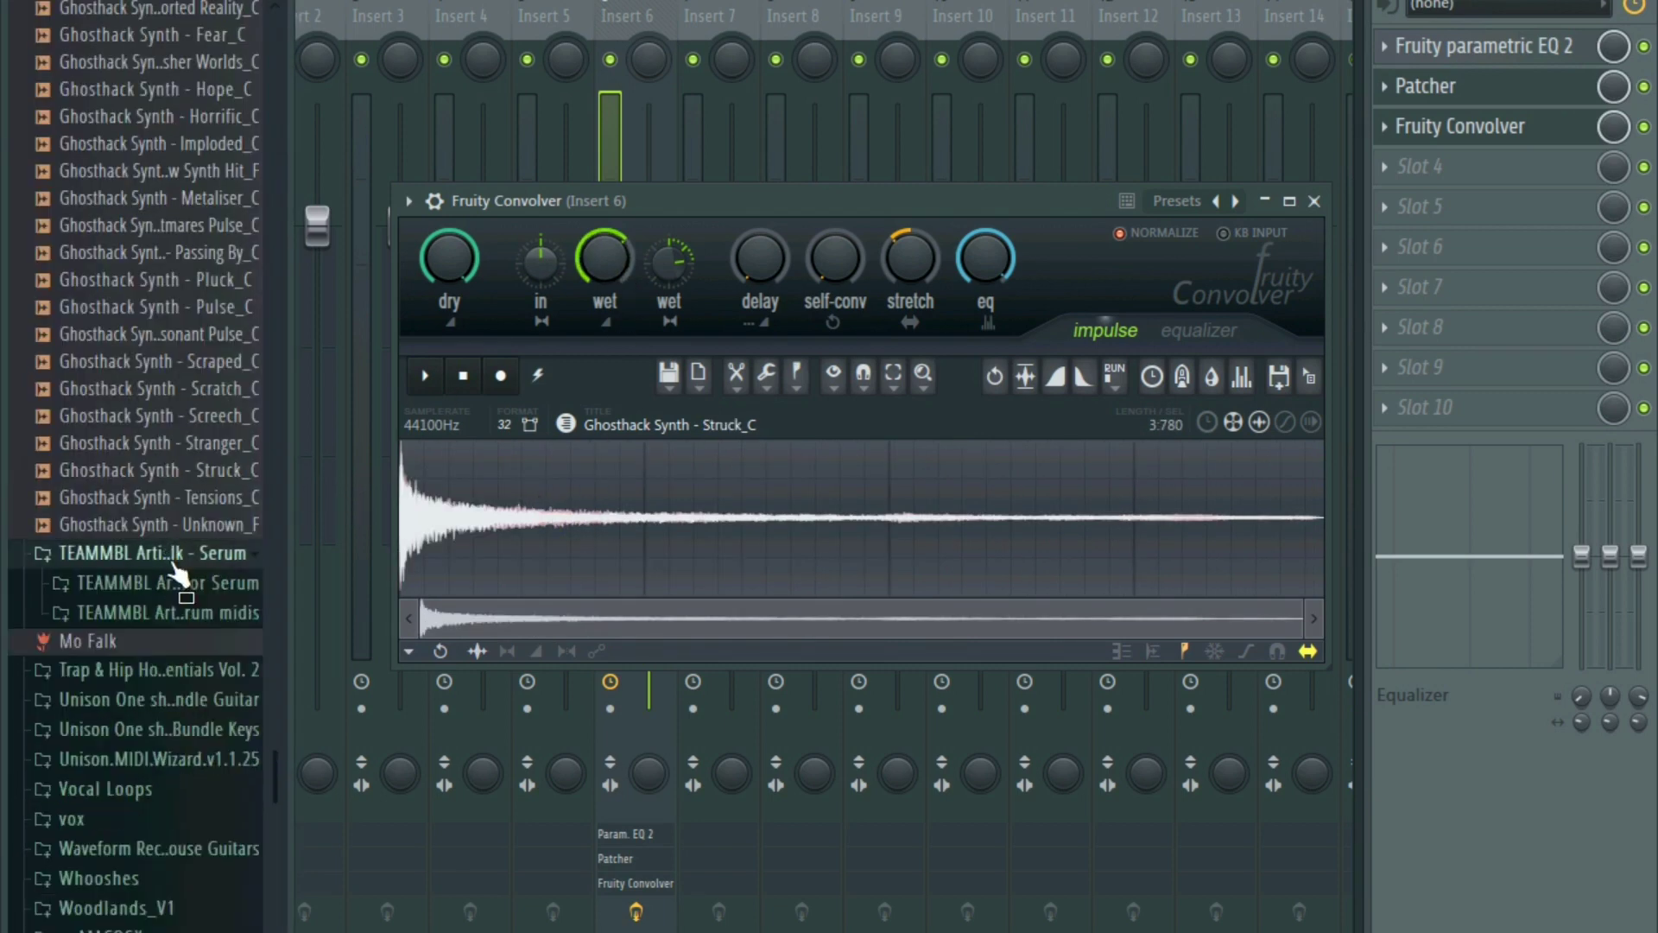
pyautogui.click(160, 671)
pyautogui.scroll(-2, 164, 721)
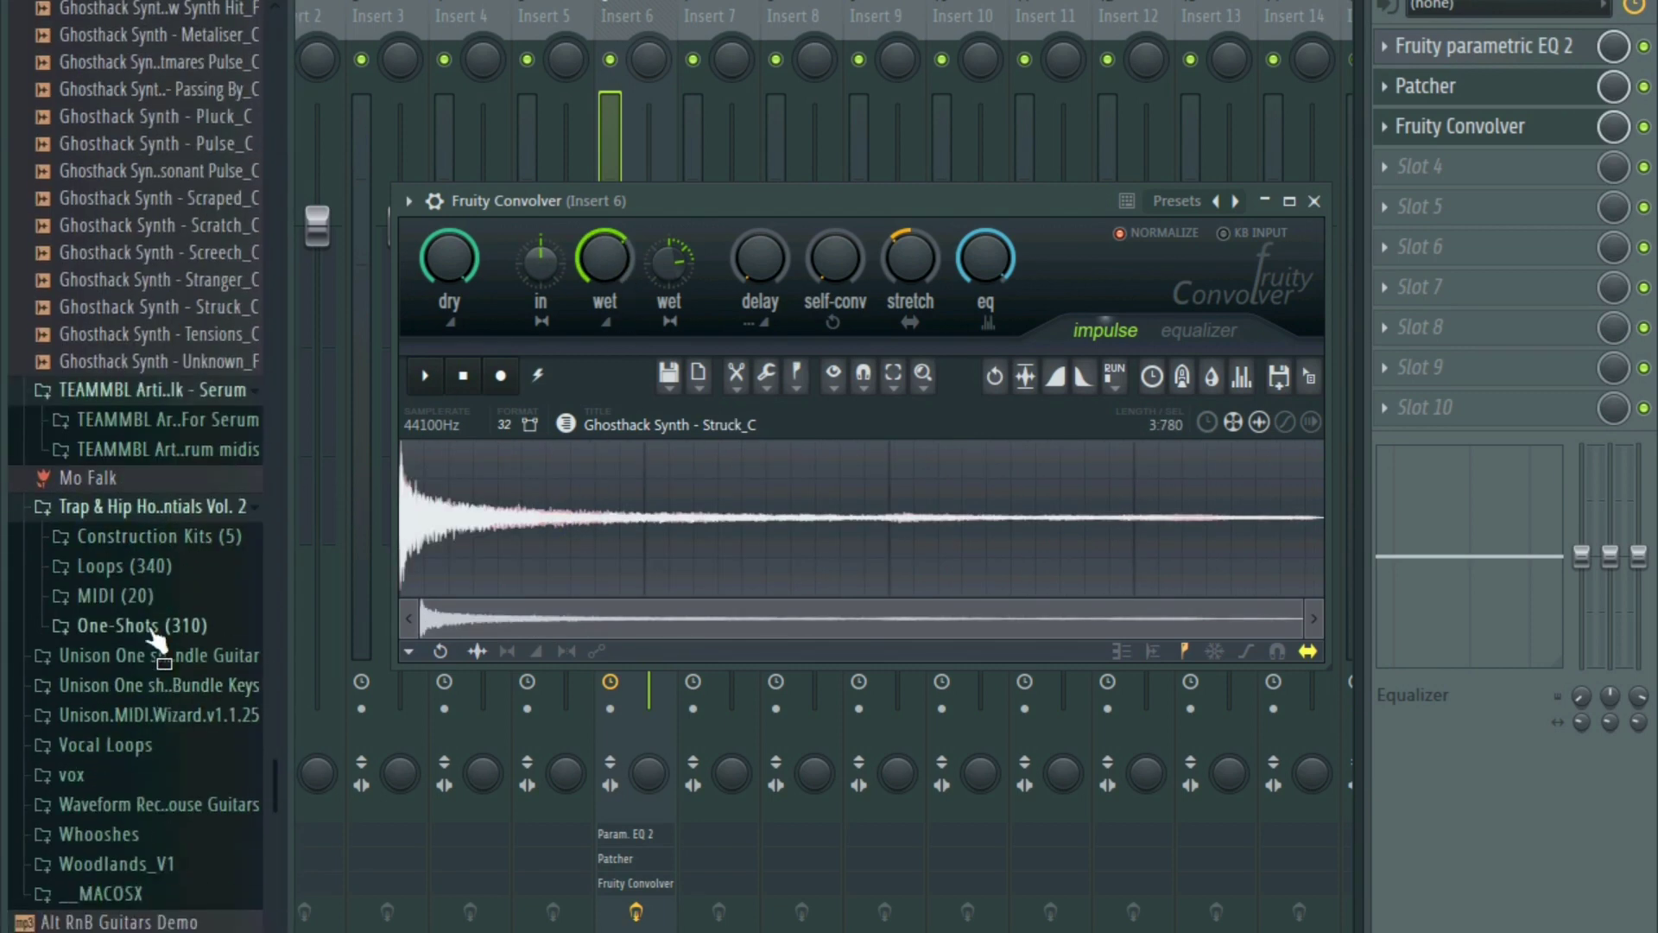
pyautogui.click(160, 566)
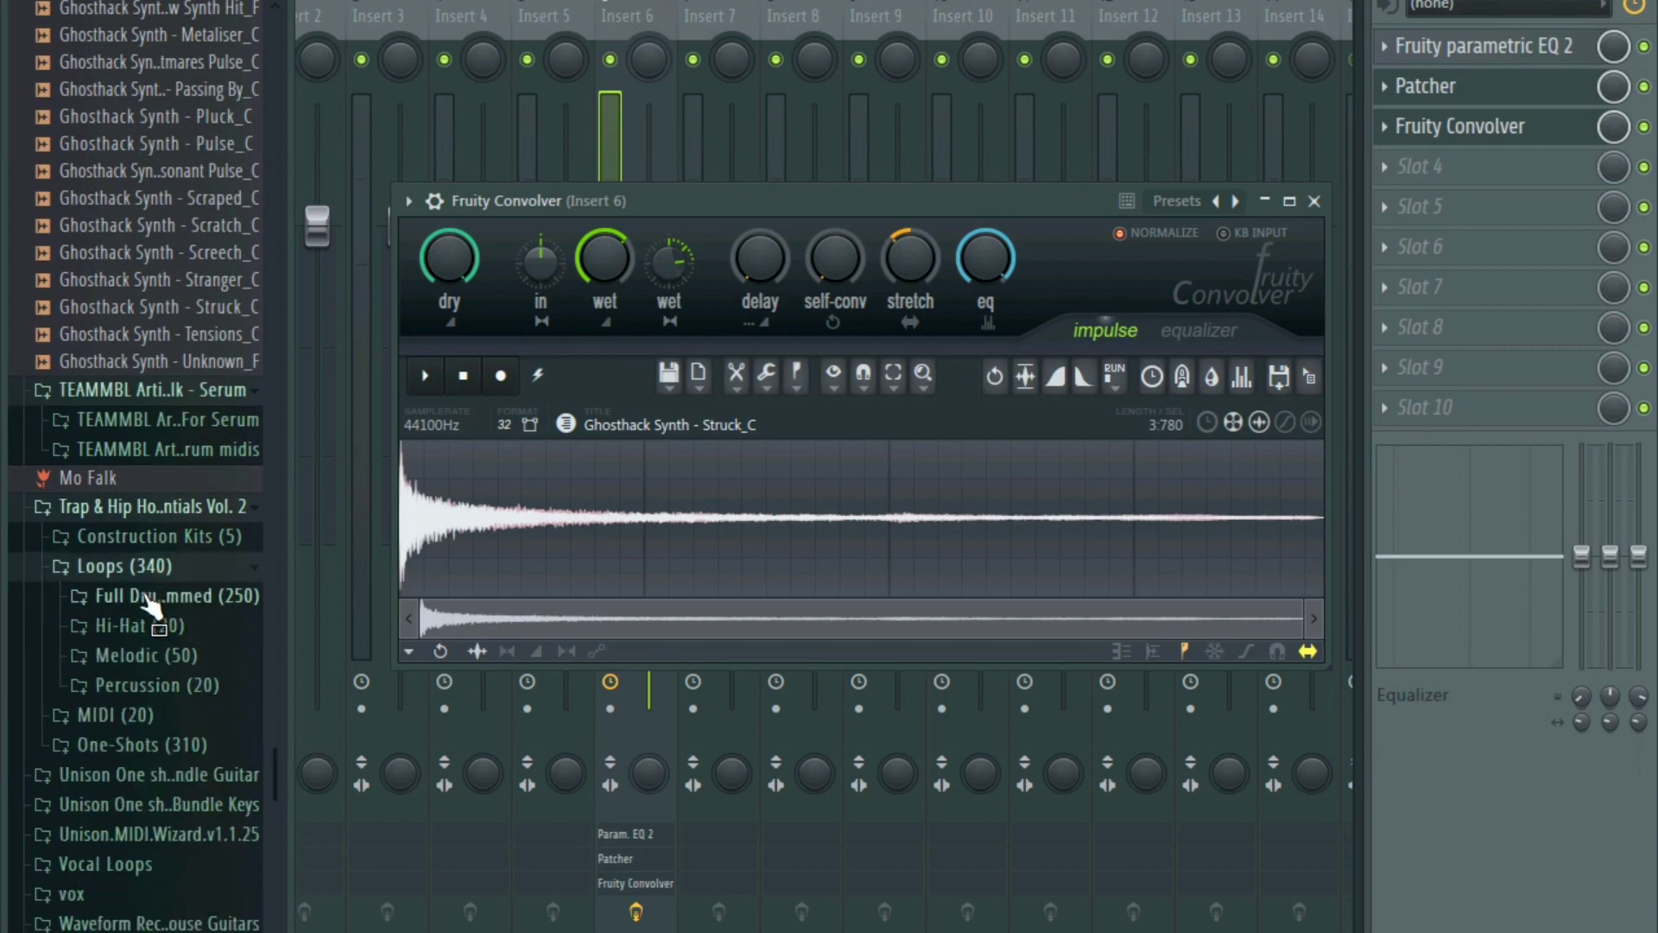
pyautogui.click(147, 657)
pyautogui.scroll(-10, 142, 669)
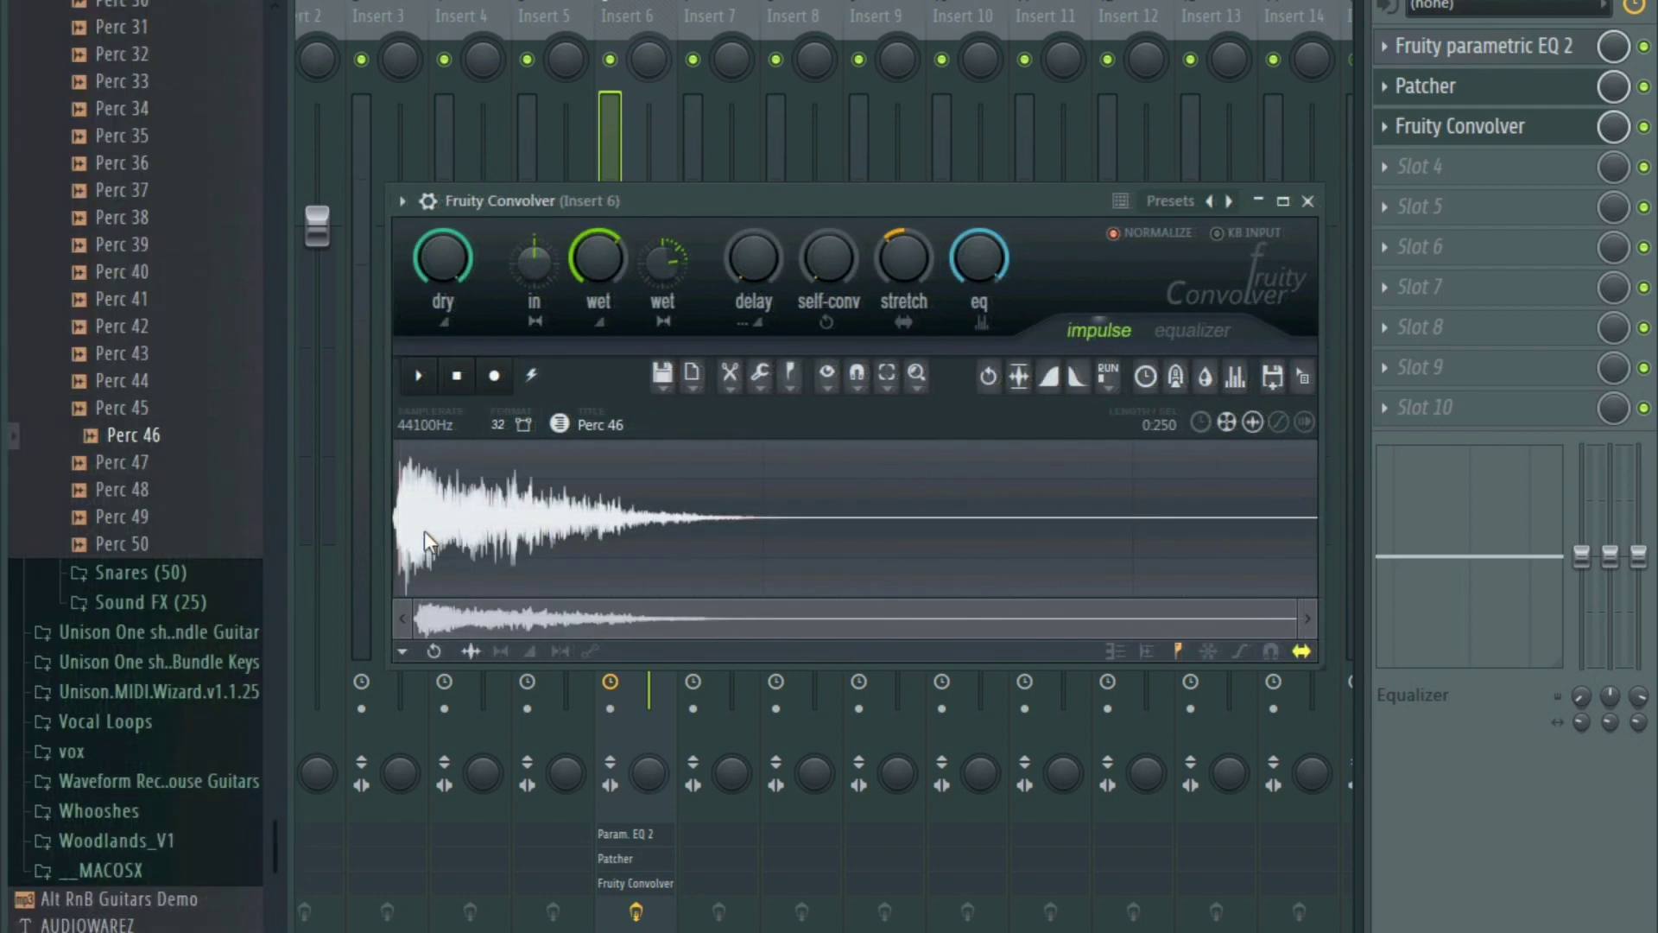
# - Try FX 06 from the Sound FX folder, and replace it with FX 03 as the Fruity Convolver impulse
pyautogui.click(173, 598)
pyautogui.scroll(-3, 207, 596)
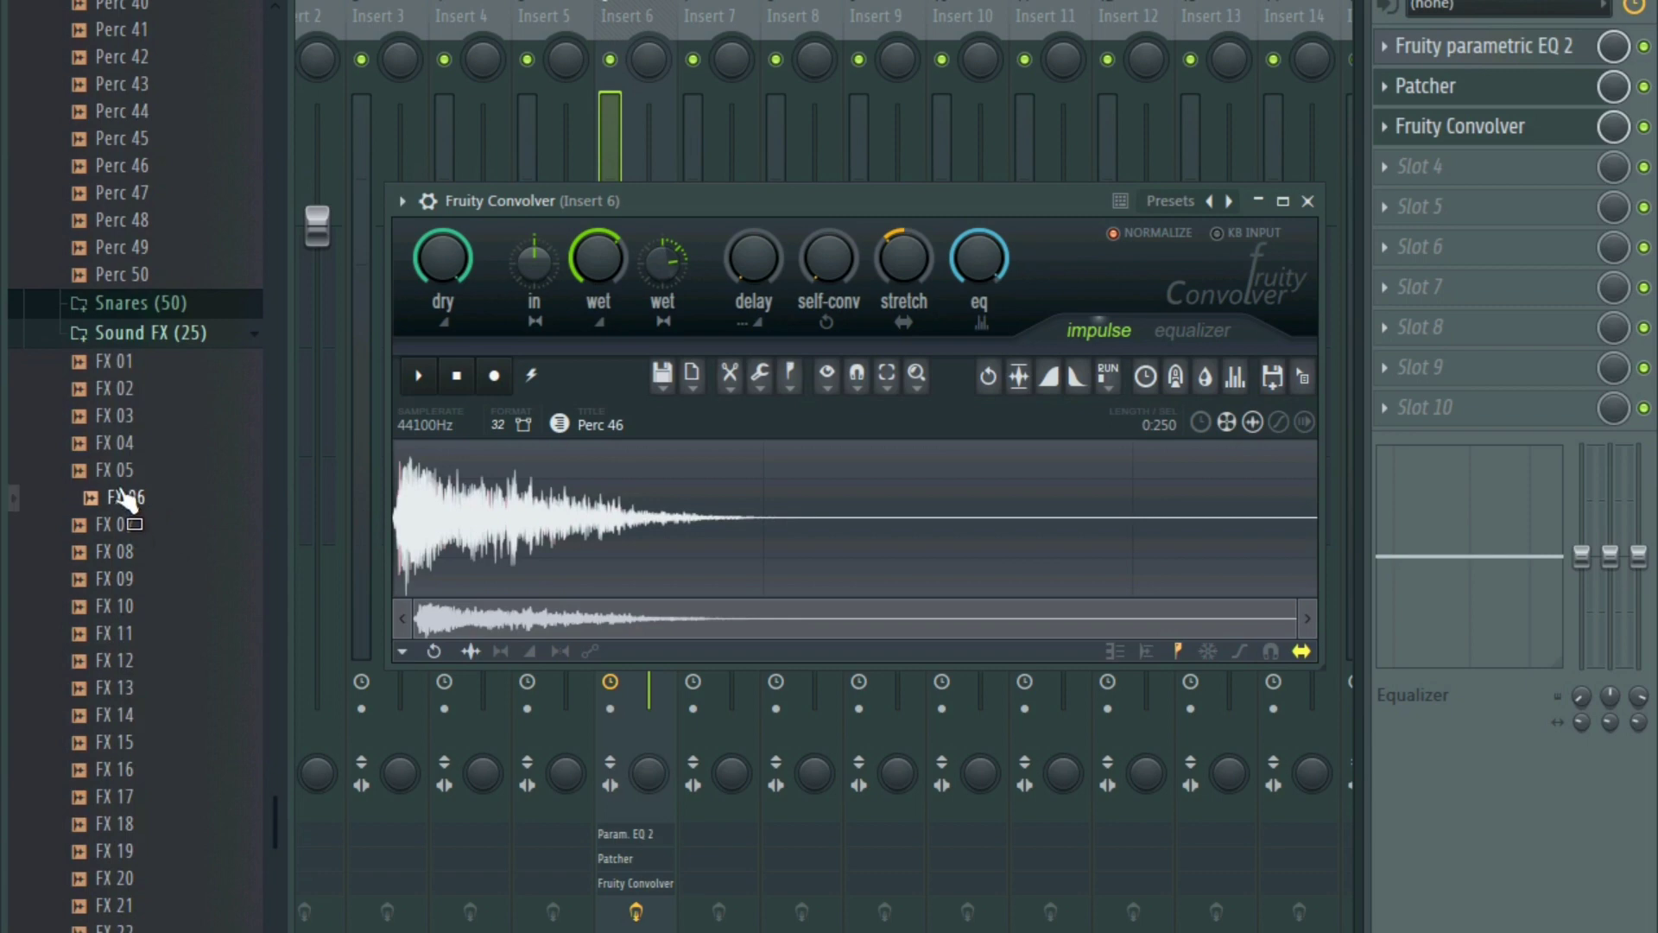
pyautogui.moveTo(122, 499); pyautogui.dragTo(473, 523)
pyautogui.moveTo(671, 213); pyautogui.dragTo(711, 163)
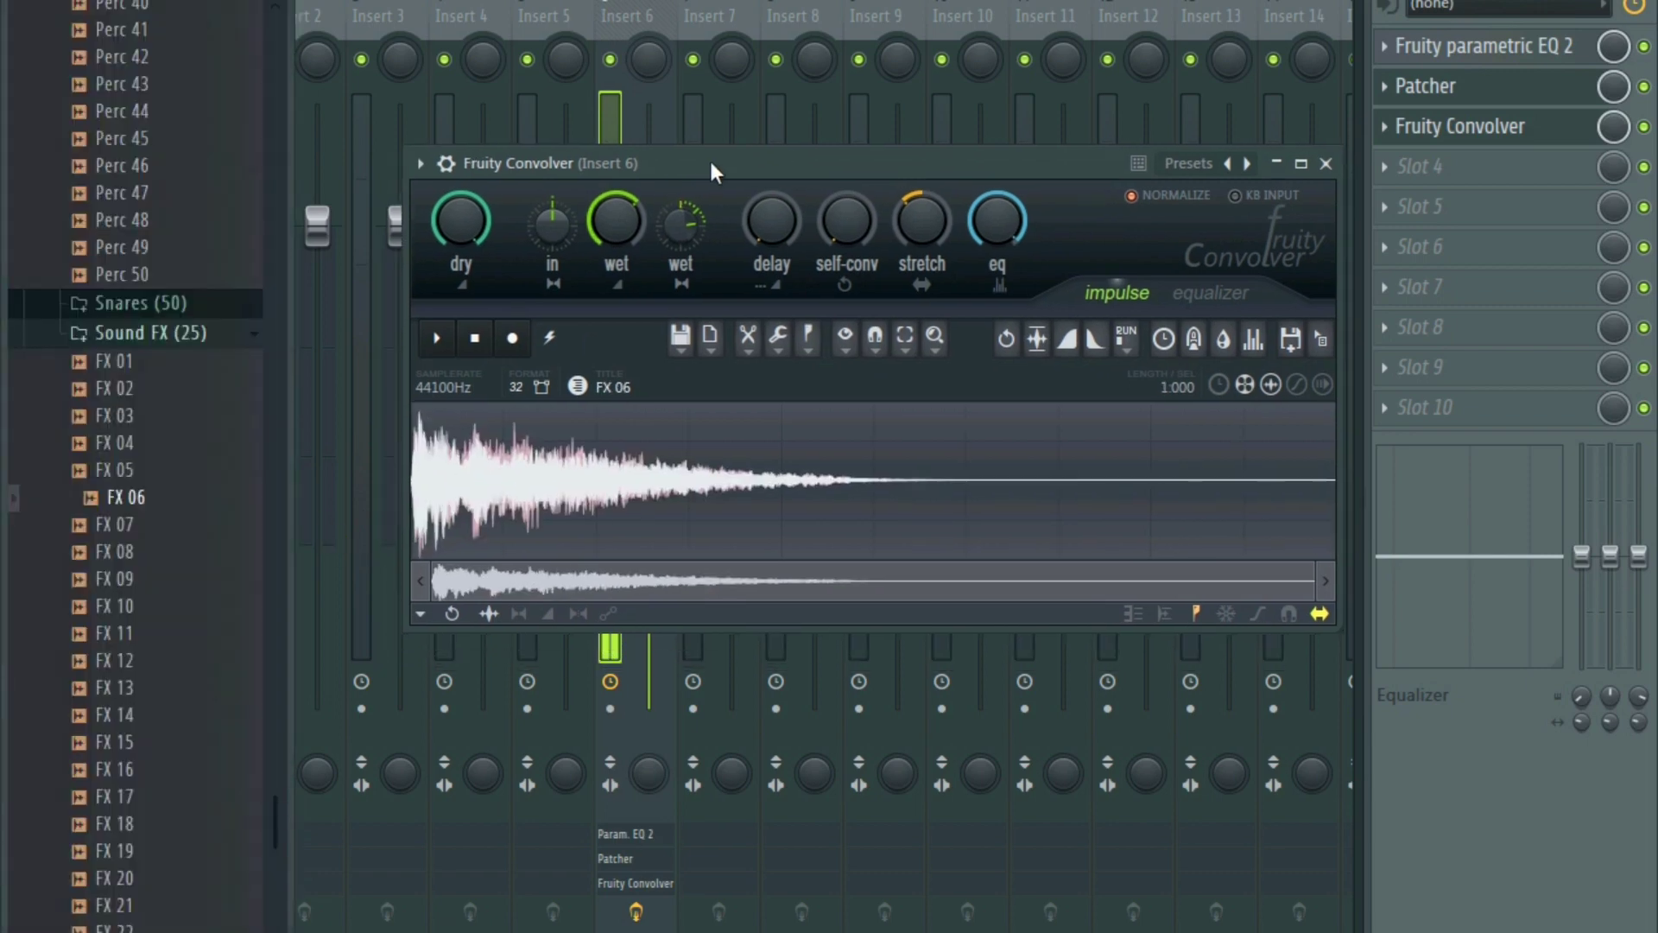
pyautogui.moveTo(95, 415); pyautogui.dragTo(695, 475)
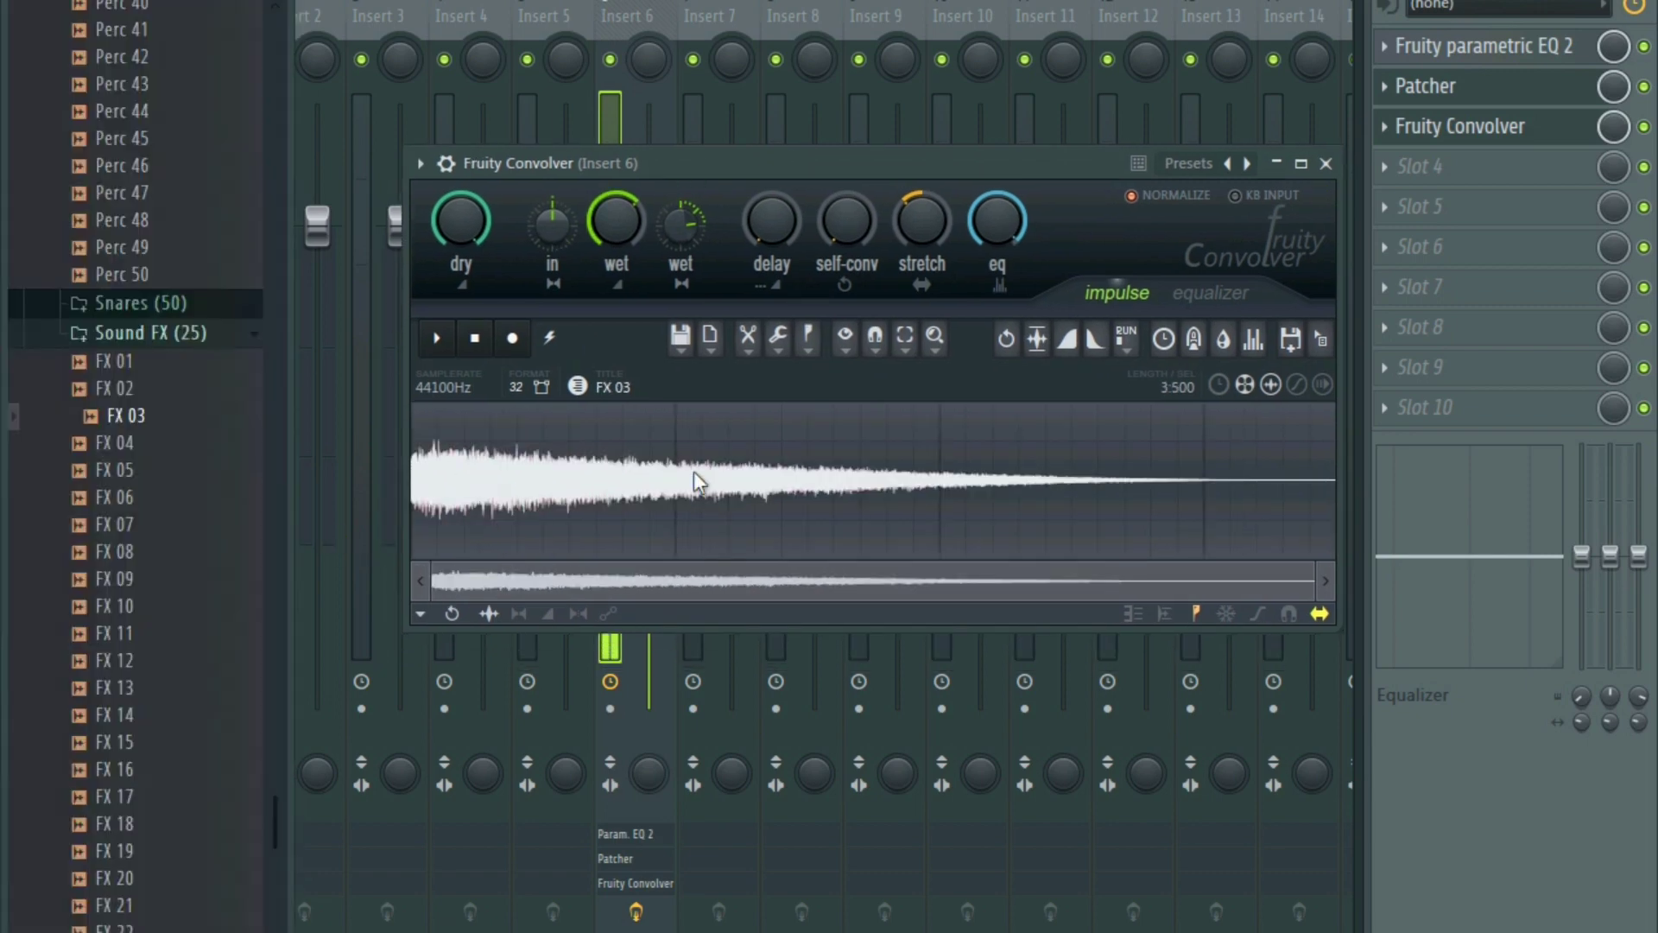
pyautogui.moveTo(744, 171); pyautogui.dragTo(747, 155)
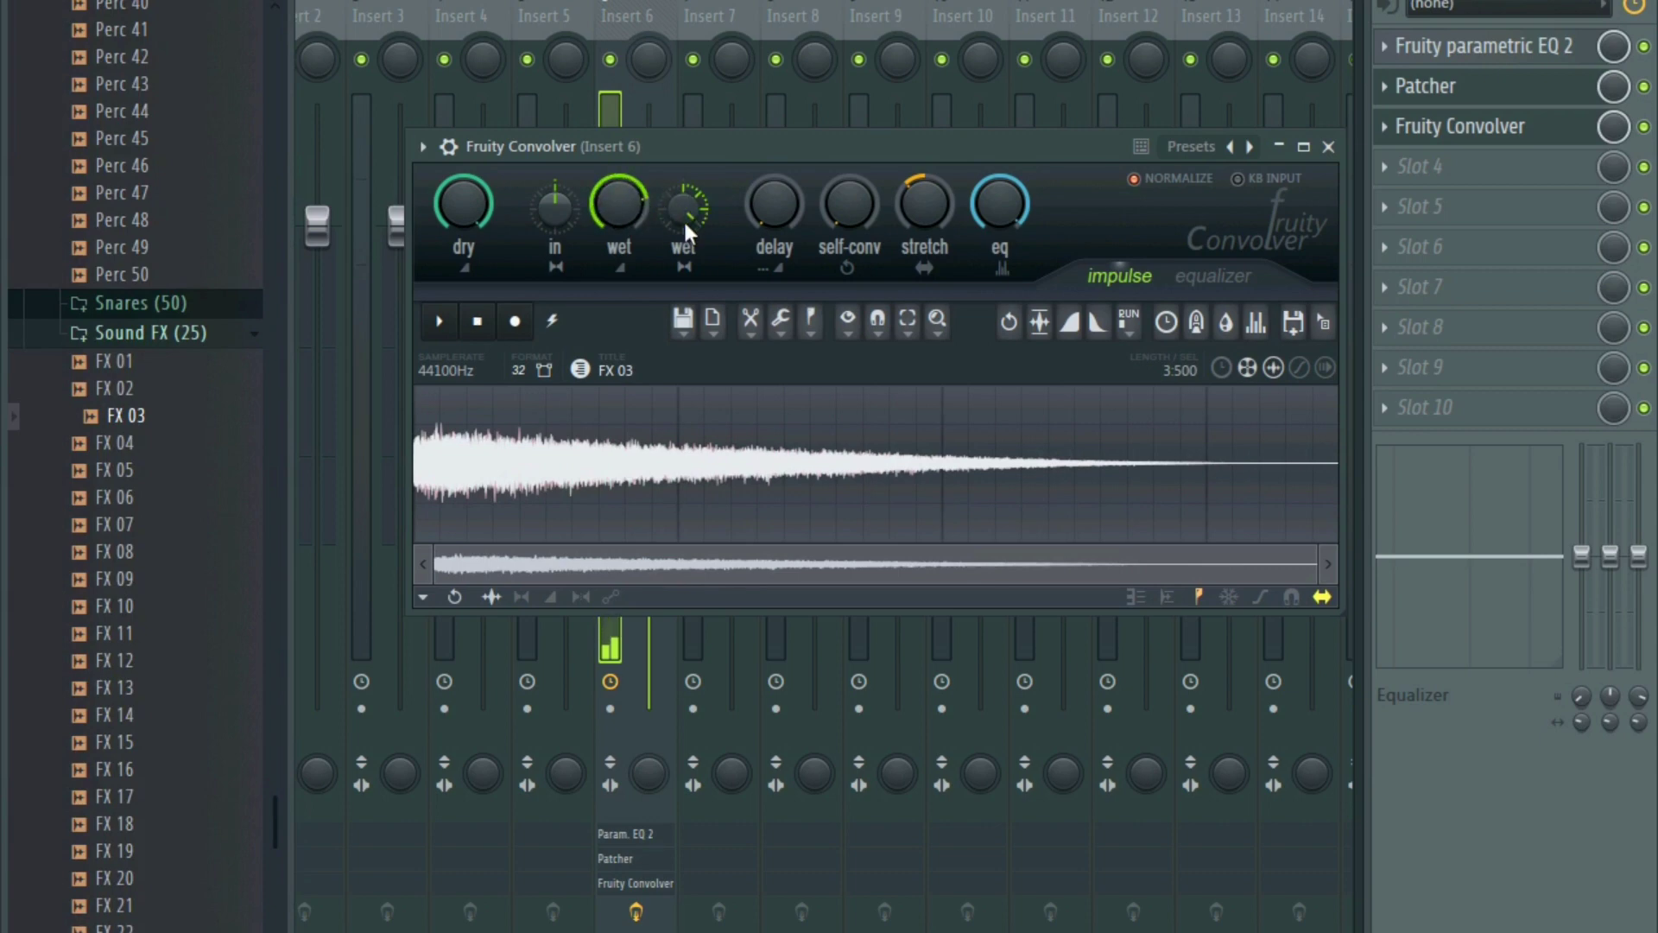
# - Adjust the input and wet stereo knobs and raise self-conv slightly in Fruity Convolver
pyautogui.moveTo(687, 205); pyautogui.dragTo(688, 219)
pyautogui.moveTo(786, 210); pyautogui.dragTo(786, 223)
pyautogui.moveTo(833, 144)
pyautogui.mouseDown()
pyautogui.moveTo(797, 143)
pyautogui.moveTo(810, 147)
pyautogui.mouseUp()
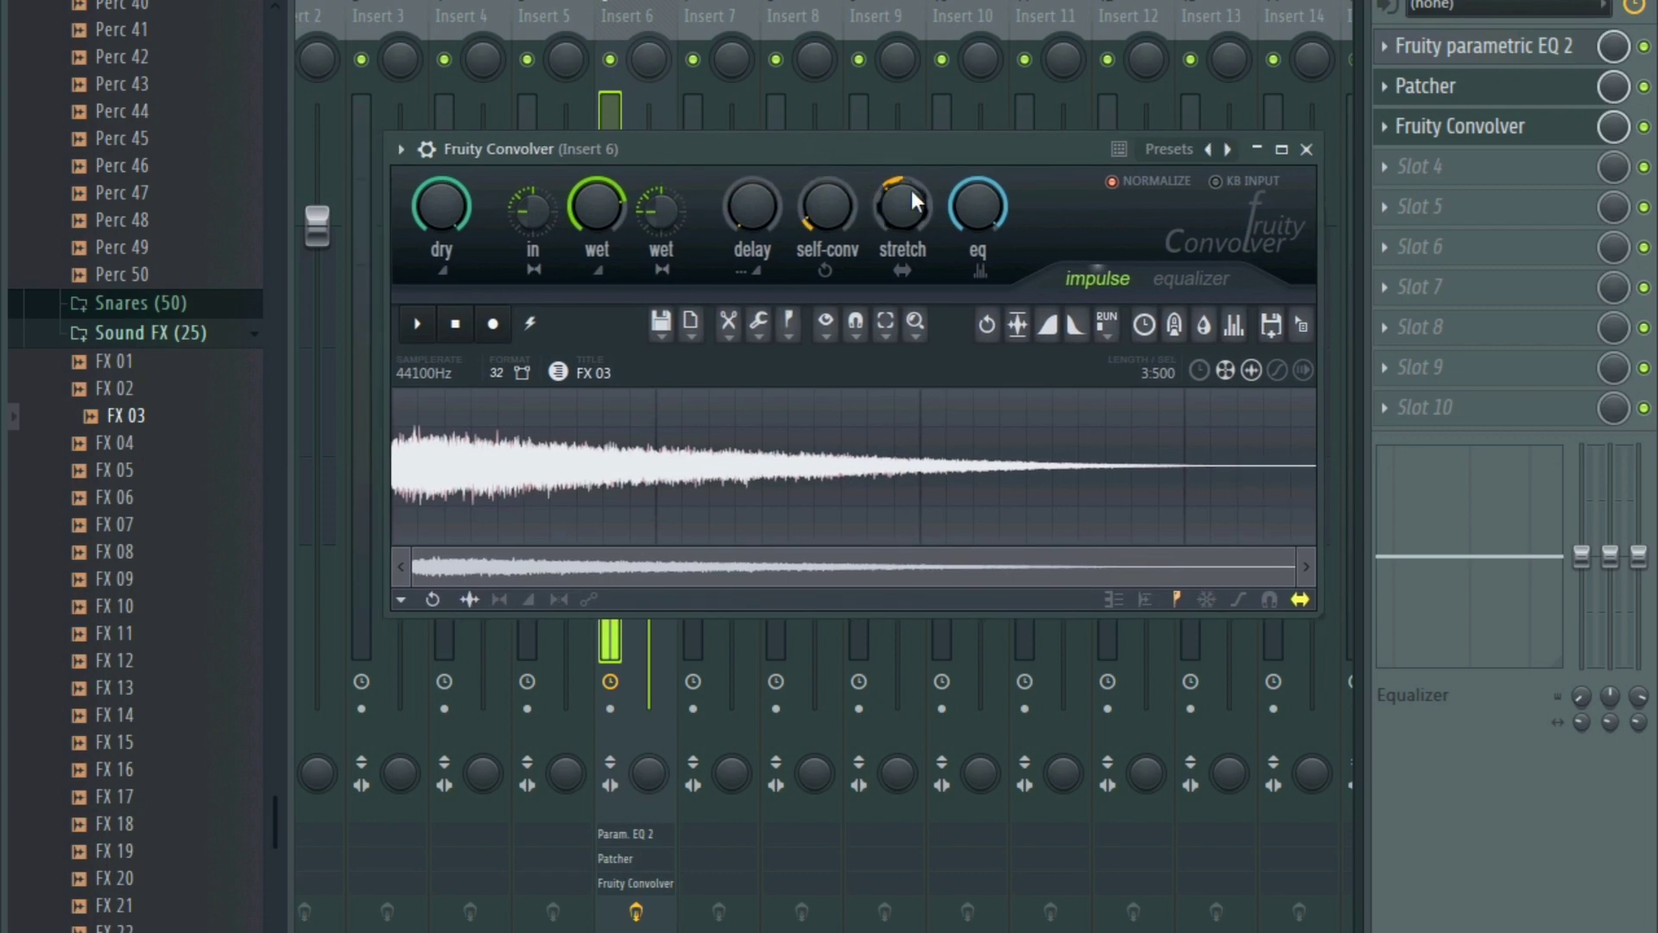
# - Lower the mix level of Fruity Convolver's effect slot slightly and reopen its window
pyautogui.moveTo(1612, 129); pyautogui.dragTo(1612, 138)
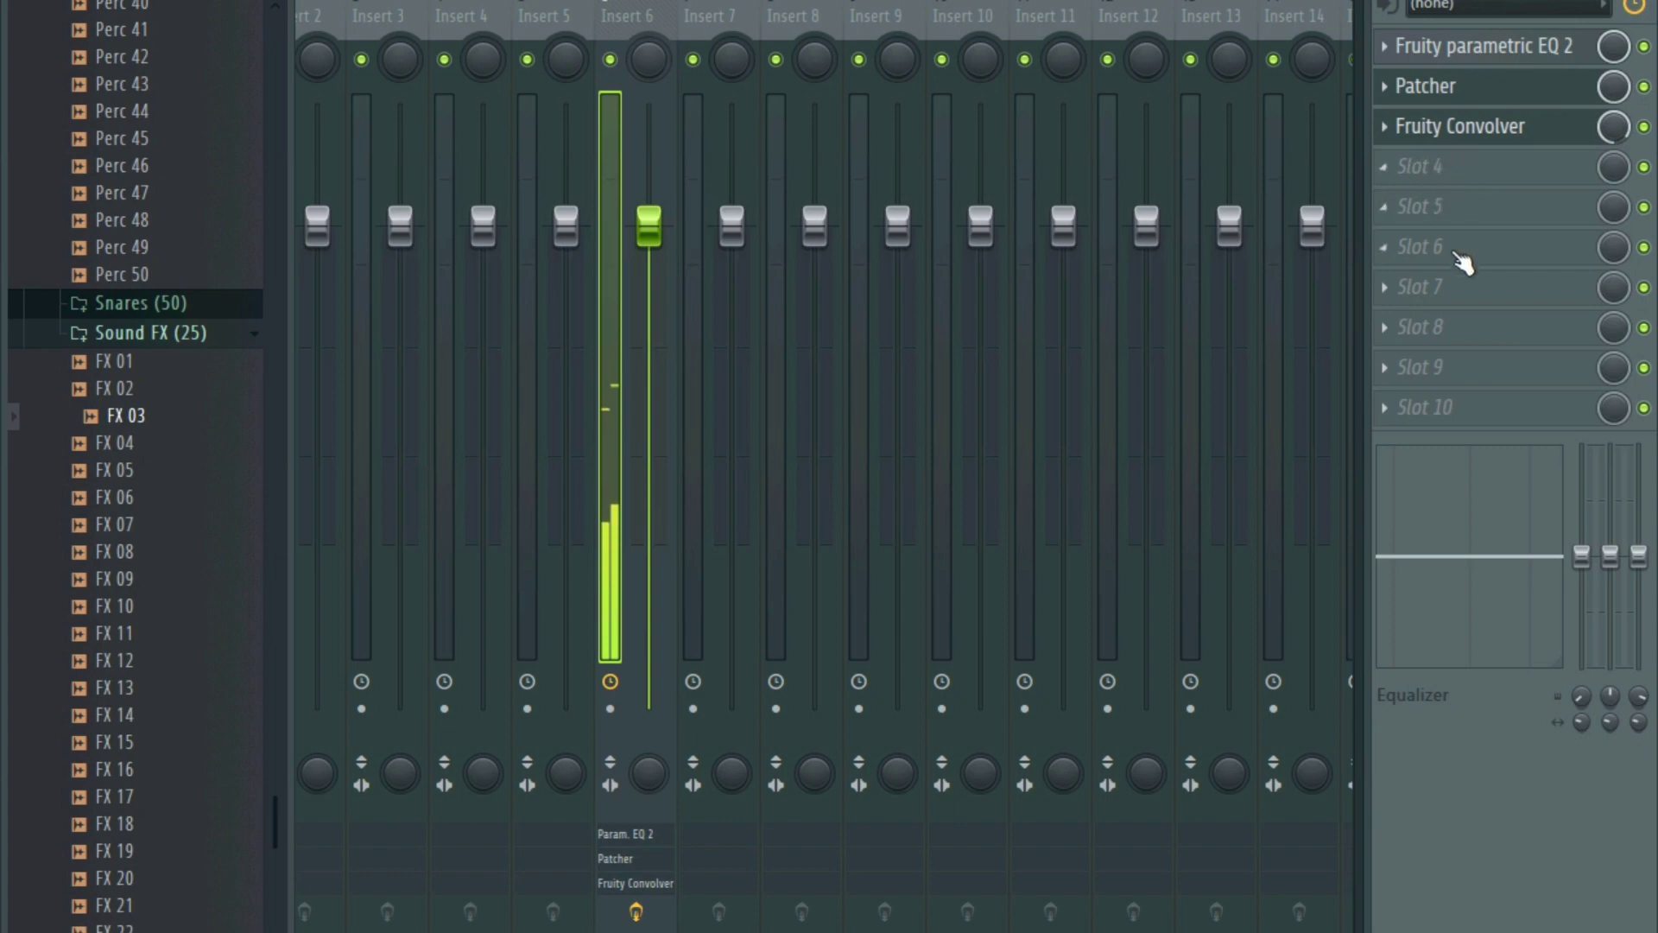
pyautogui.click(1542, 136)
pyautogui.click(1523, 137)
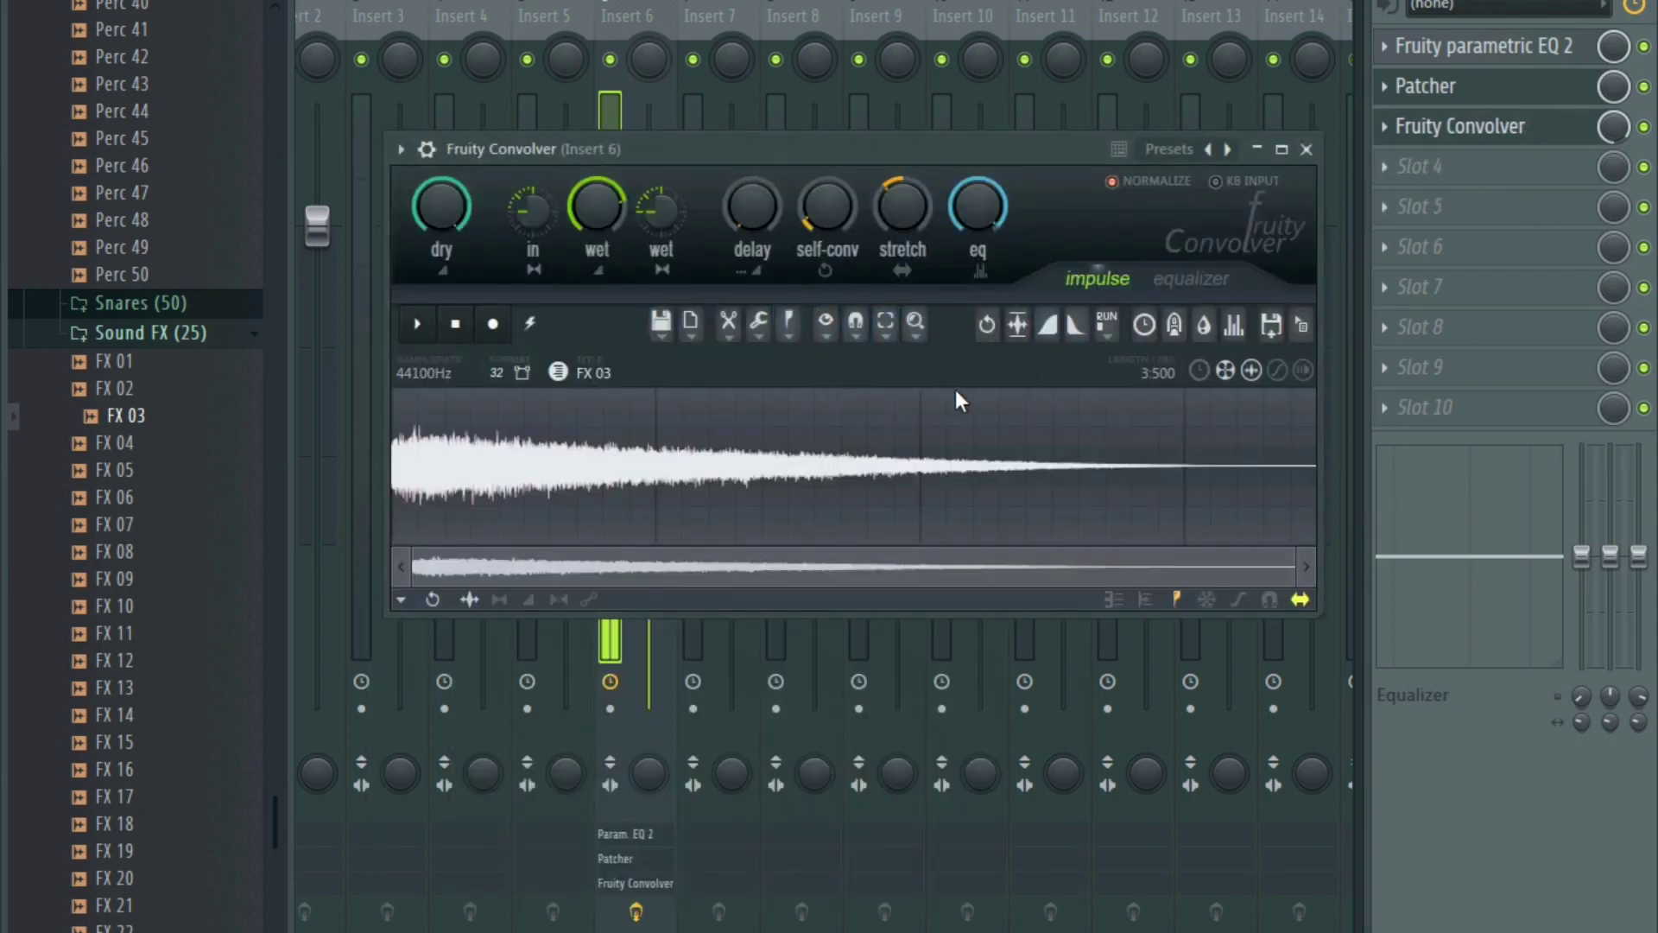
# - Fade out the FX 03 impulse and blur it with the Blur dialog's initial settings
pyautogui.click(1078, 327)
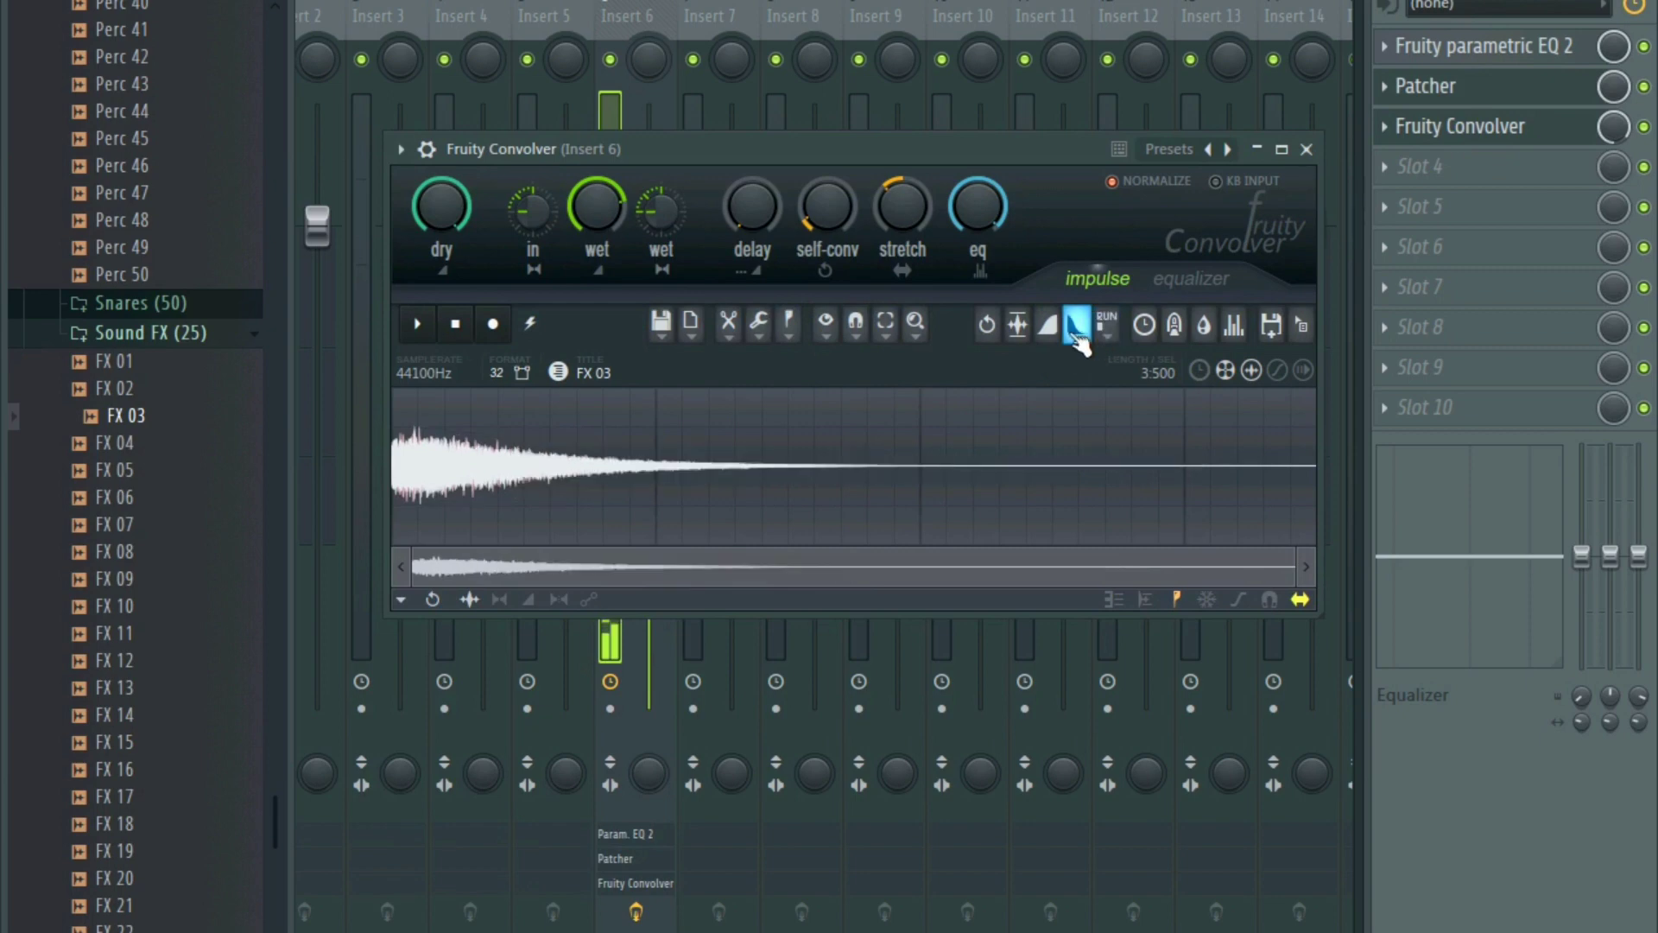
pyautogui.click(1205, 327)
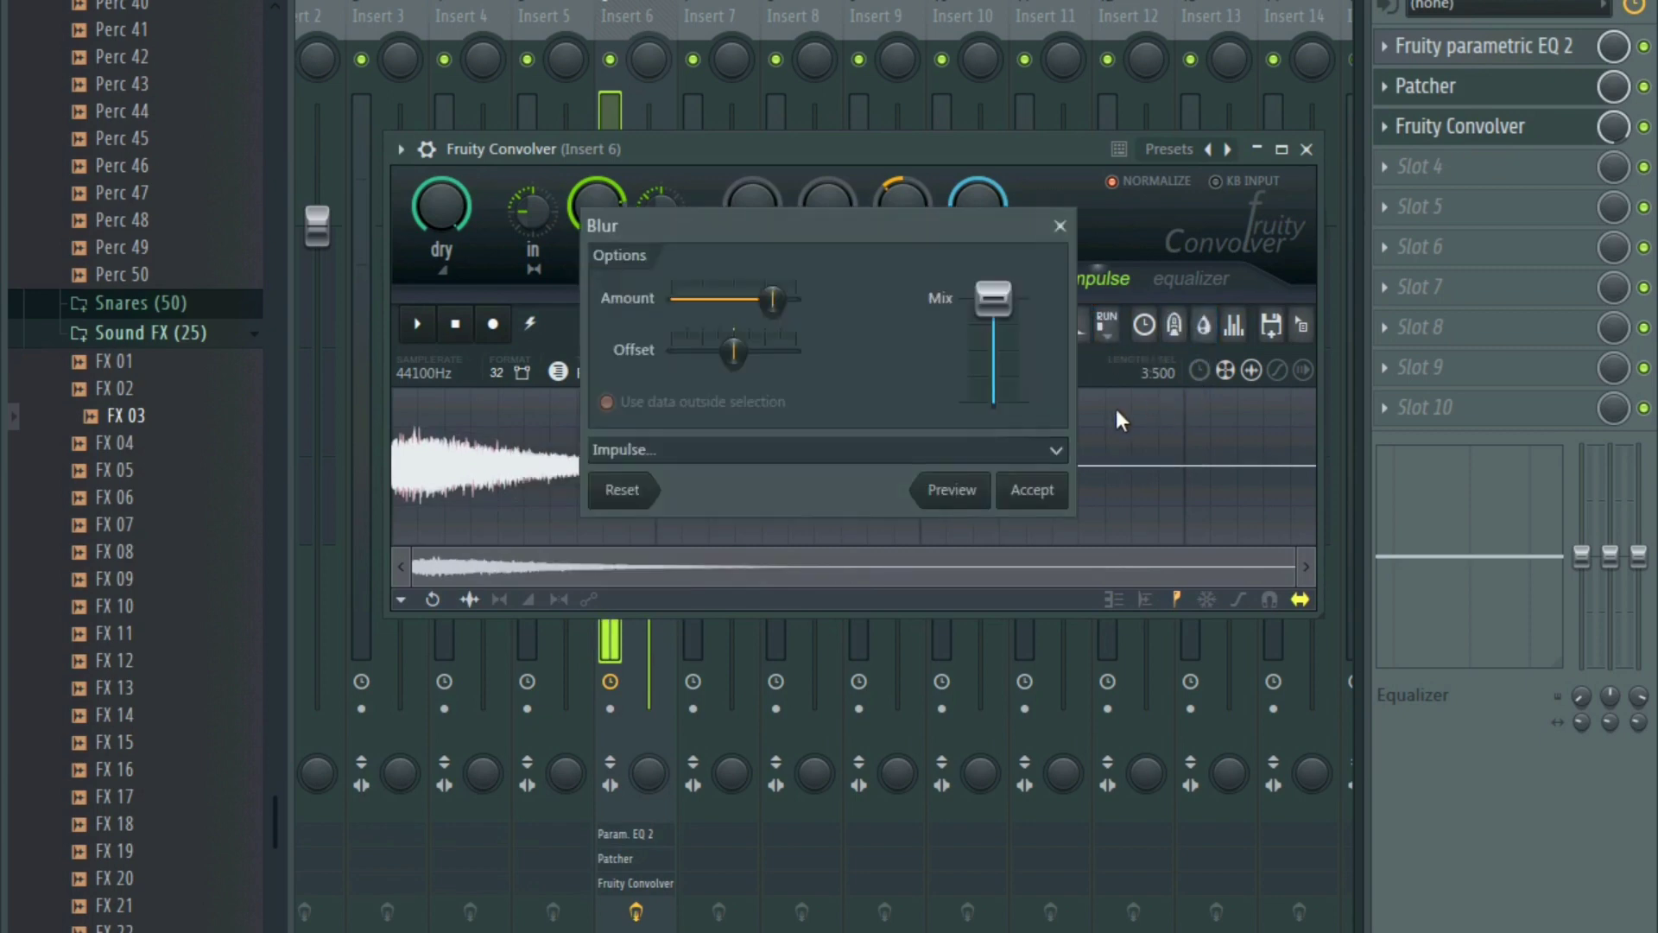
pyautogui.click(1032, 492)
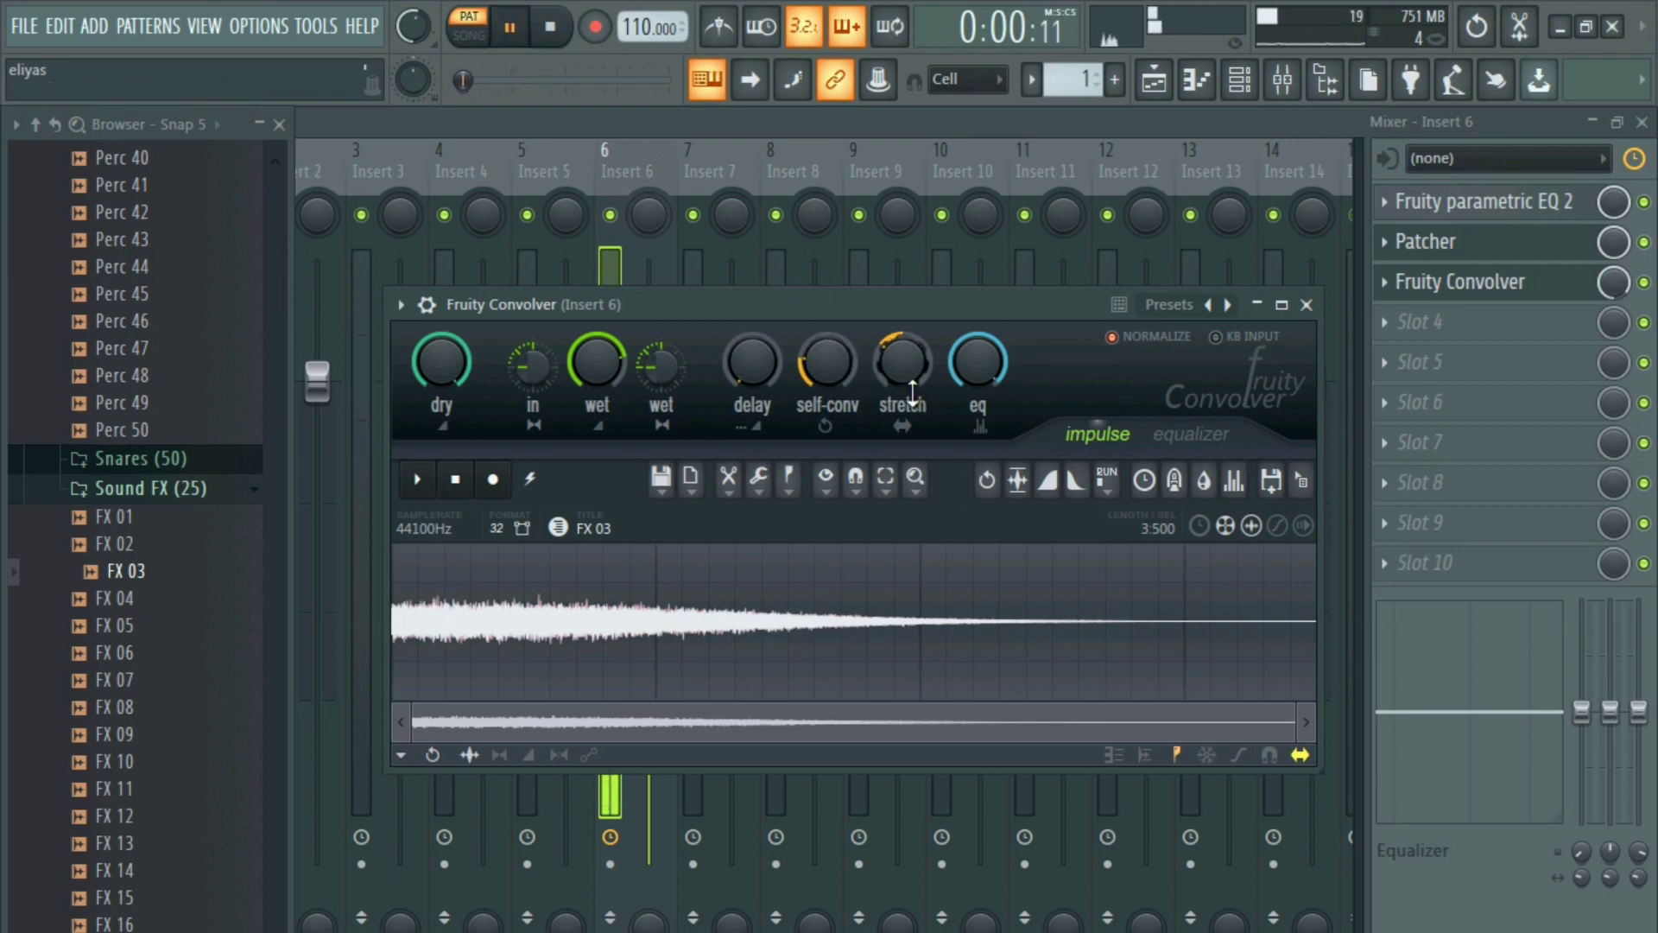
# - Restore Fruity Convolver's Stretch to its centre setting during playback, and set its slot's mix level to 100%
pyautogui.press('space')
pyautogui.press('space')
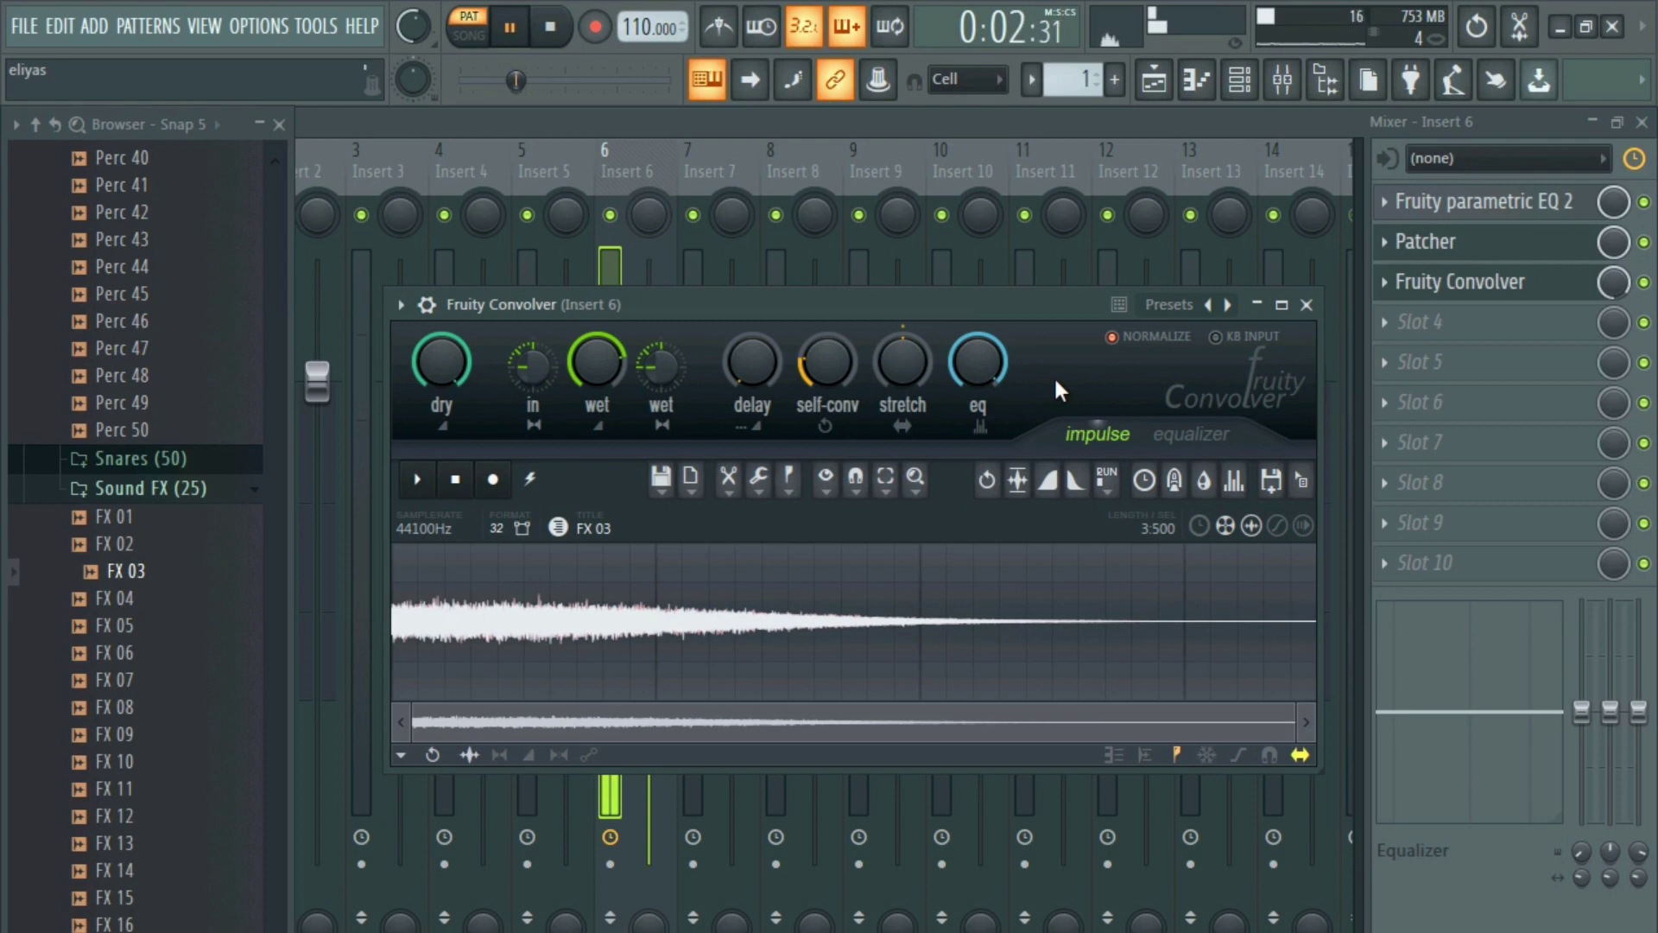
pyautogui.press('Escape')
pyautogui.press('Escape')
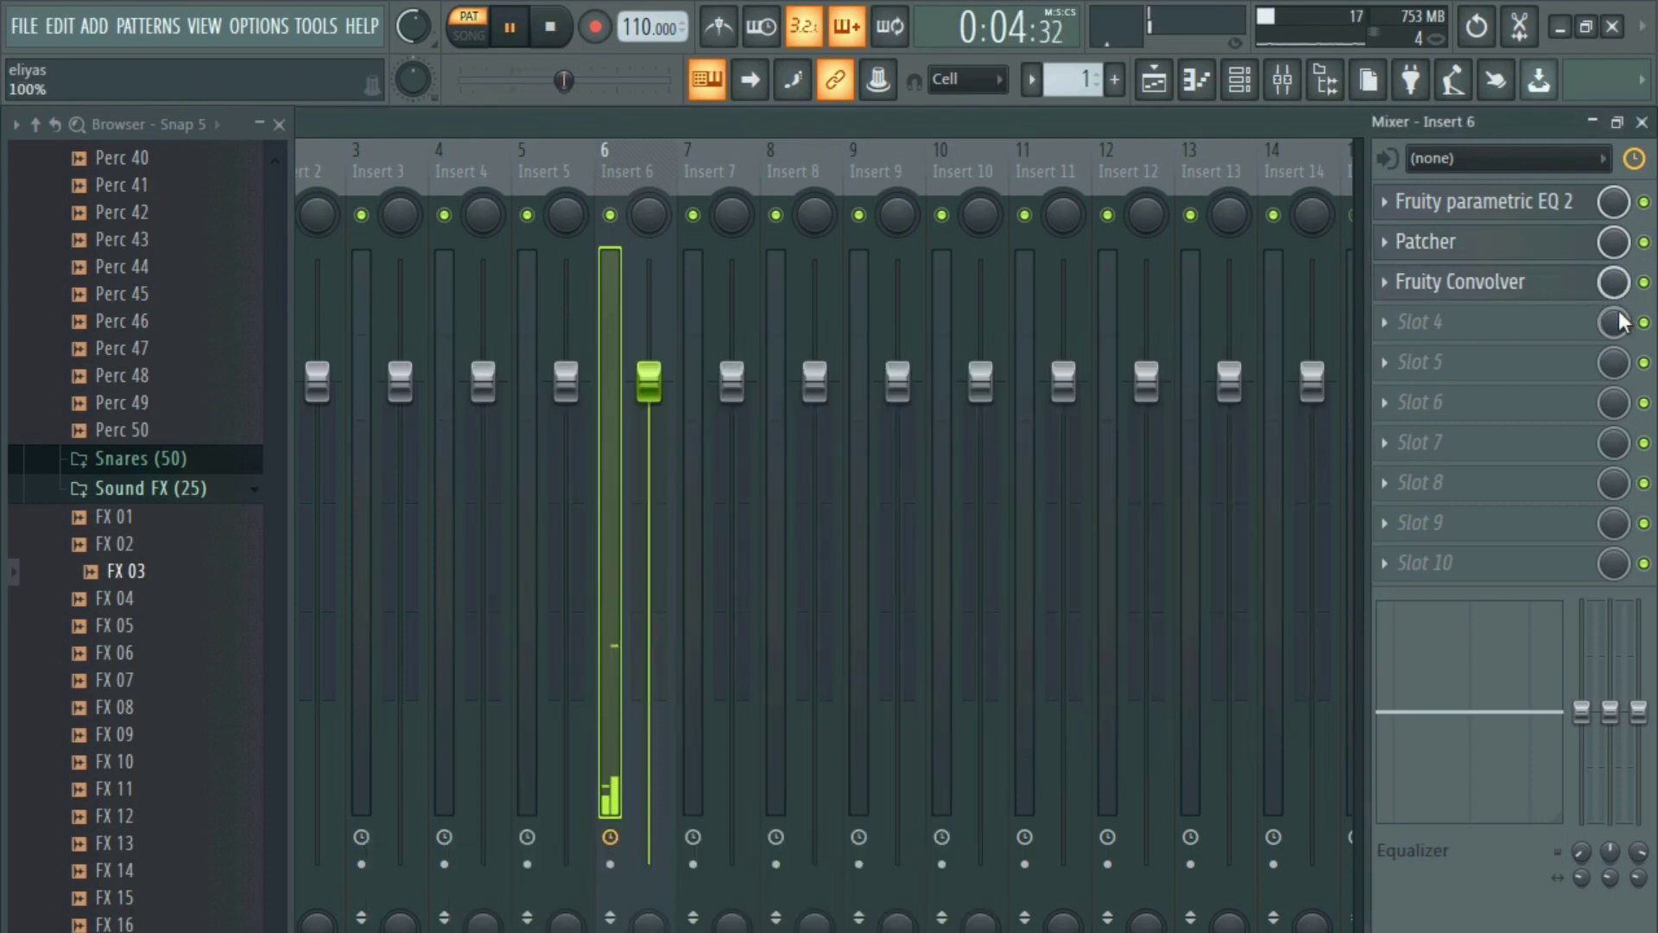
# - Move Fruity parametric EQ 2 below Fruity Convolver into the third slot, and slightly lower band 4's gain and the high-cut band 7's frequency
pyautogui.moveTo(1507, 203); pyautogui.dragTo(1499, 271)
pyautogui.click(1499, 283)
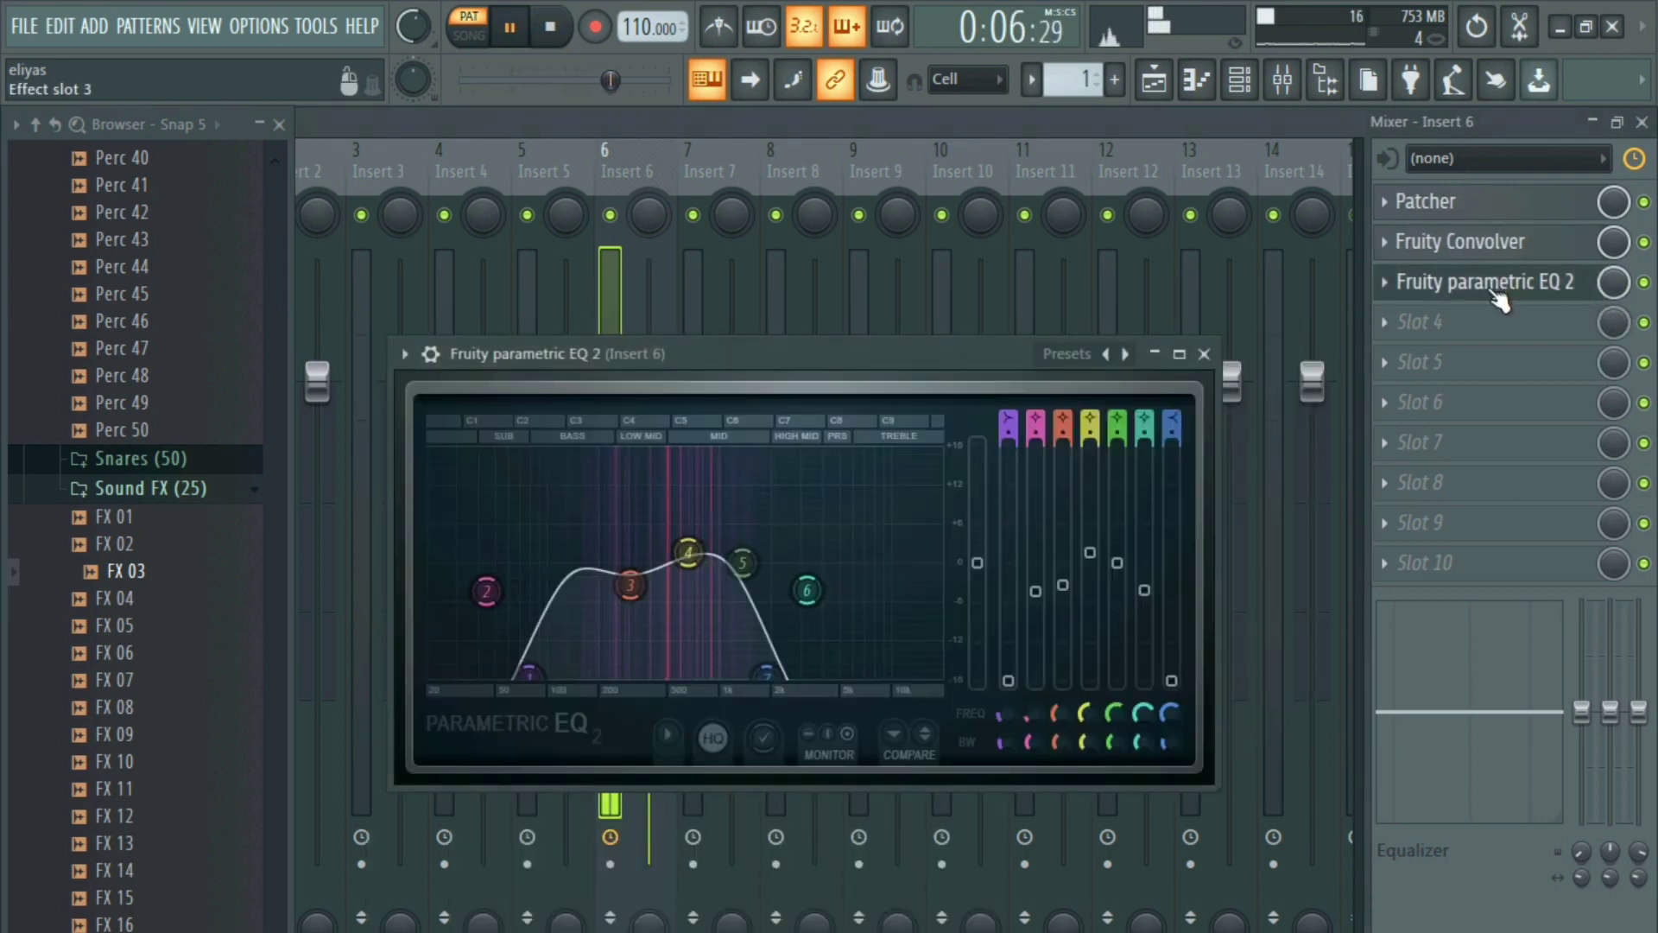
pyautogui.moveTo(693, 555); pyautogui.dragTo(697, 567)
pyautogui.moveTo(767, 674); pyautogui.dragTo(751, 675)
pyautogui.moveTo(693, 564); pyautogui.dragTo(697, 569)
pyautogui.moveTo(529, 674); pyautogui.dragTo(530, 675)
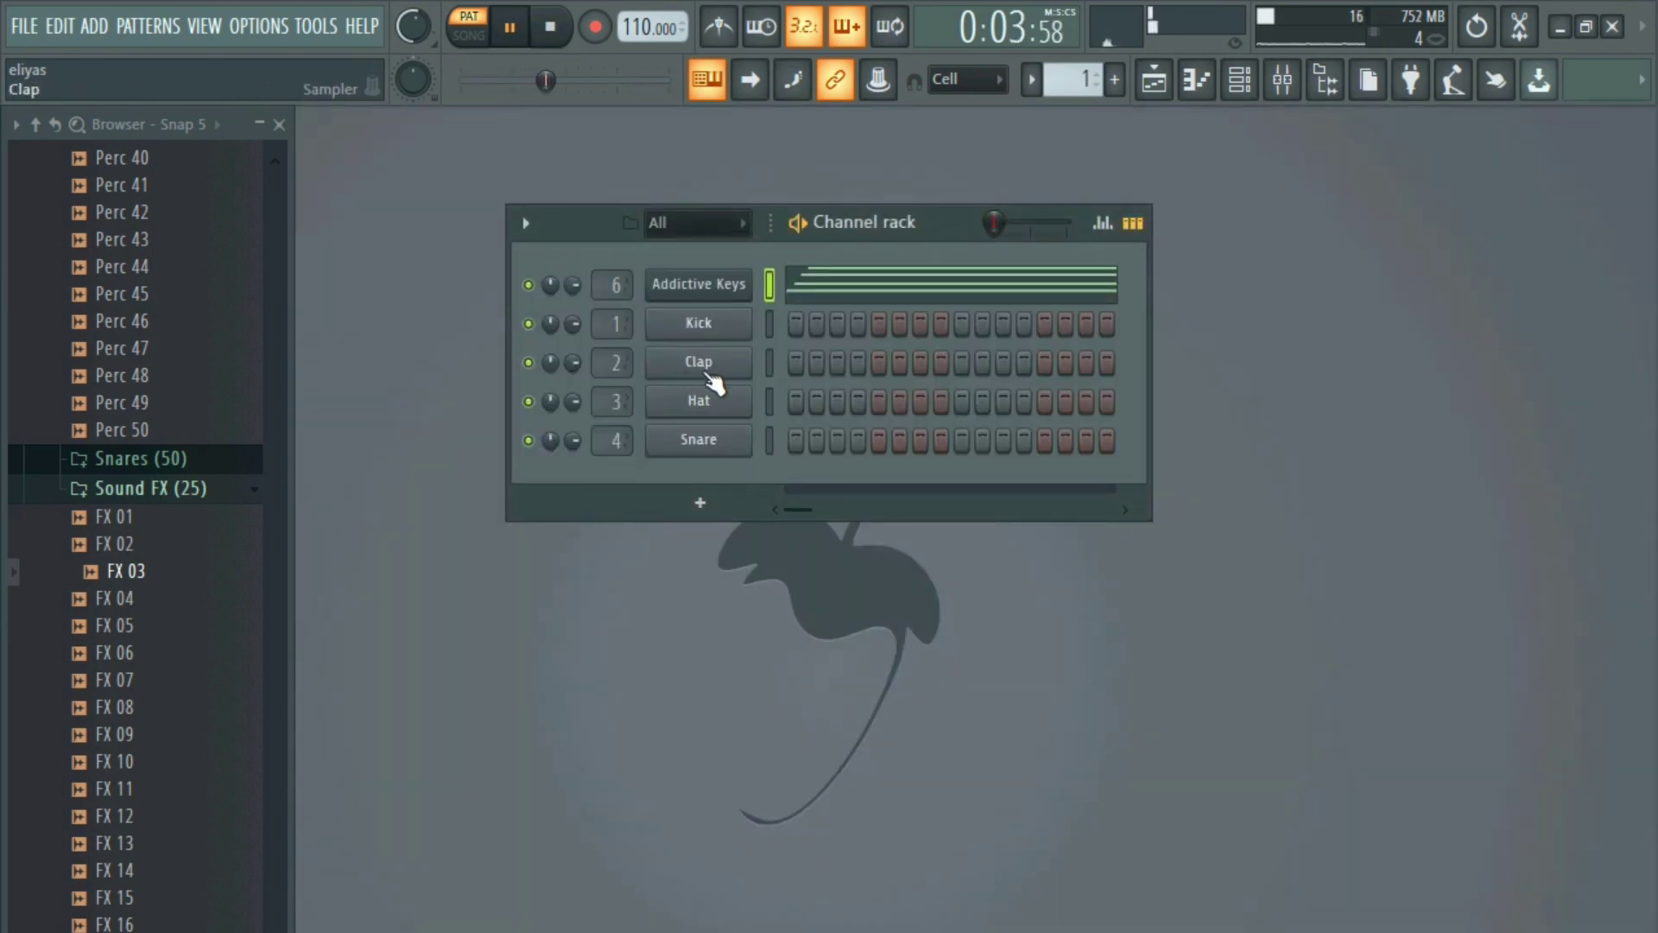
# - Compare the piano sound with Insert 6's effects bypassed and enabled during playback
pyautogui.click(1283, 79)
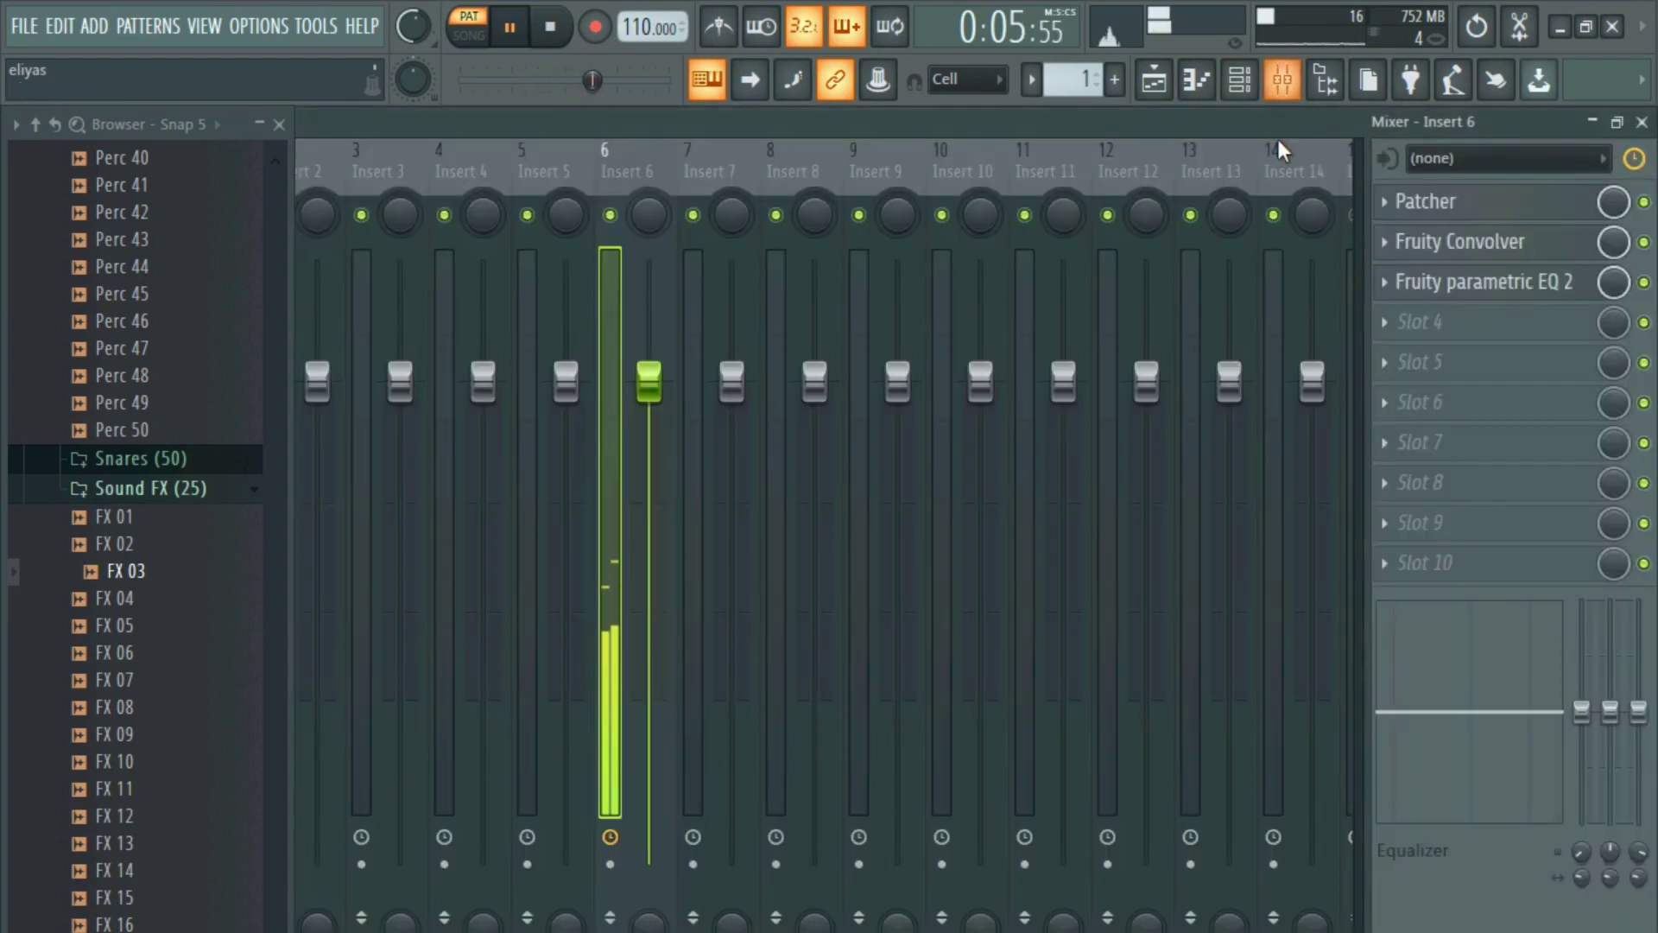
pyautogui.press('space')
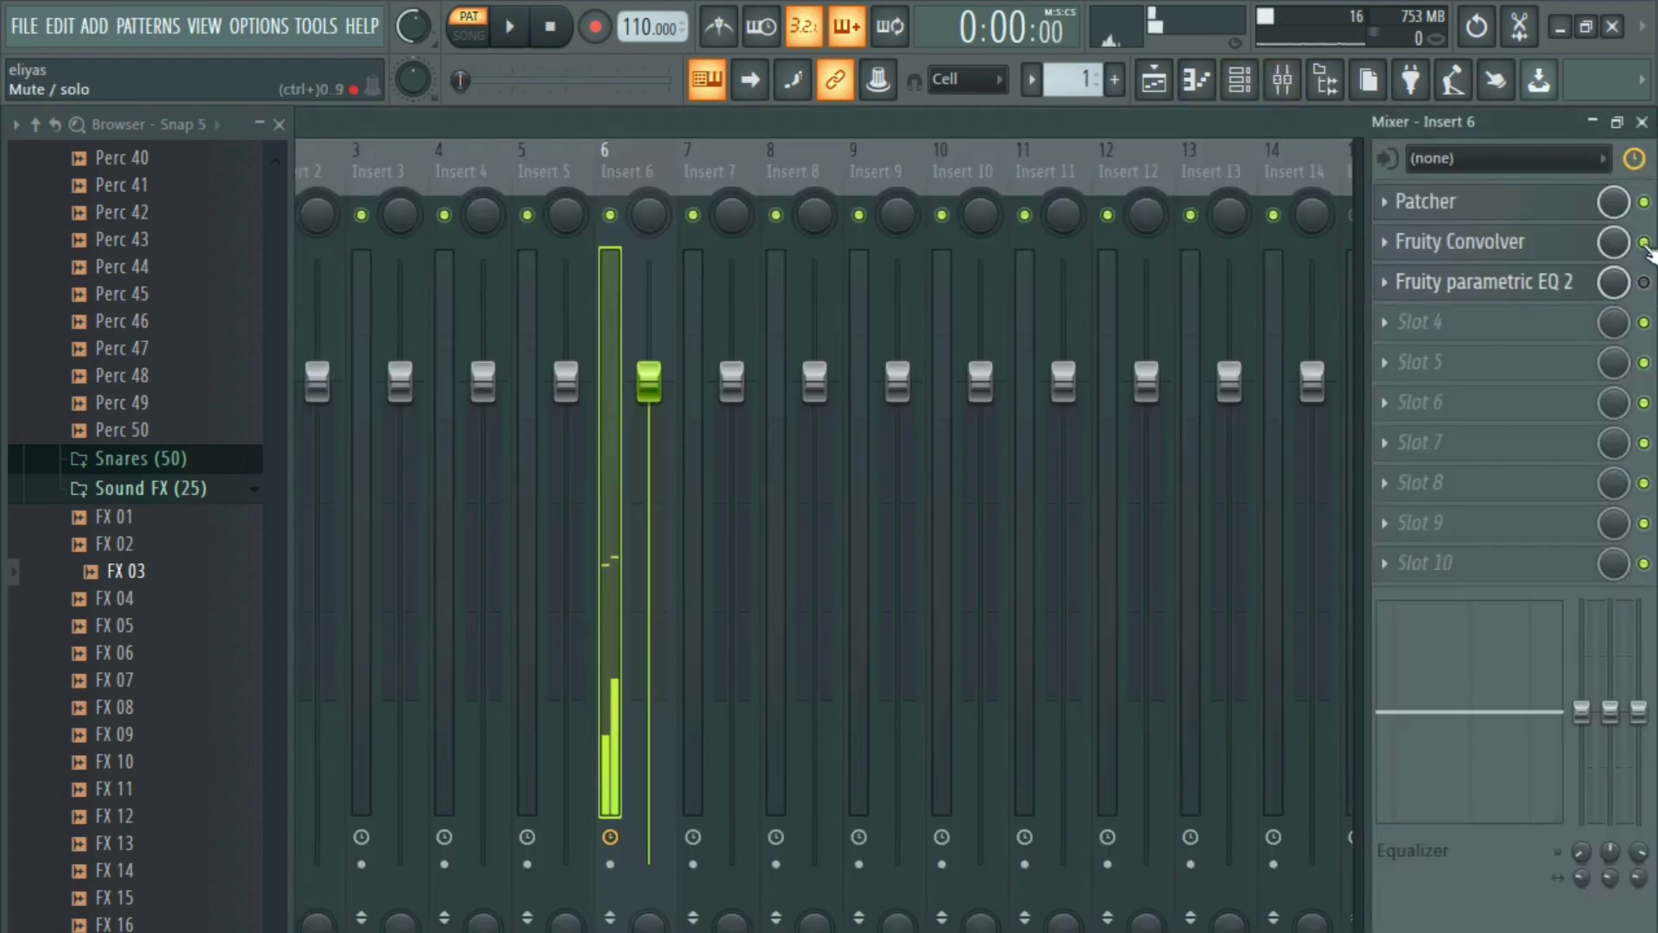
pyautogui.press('space')
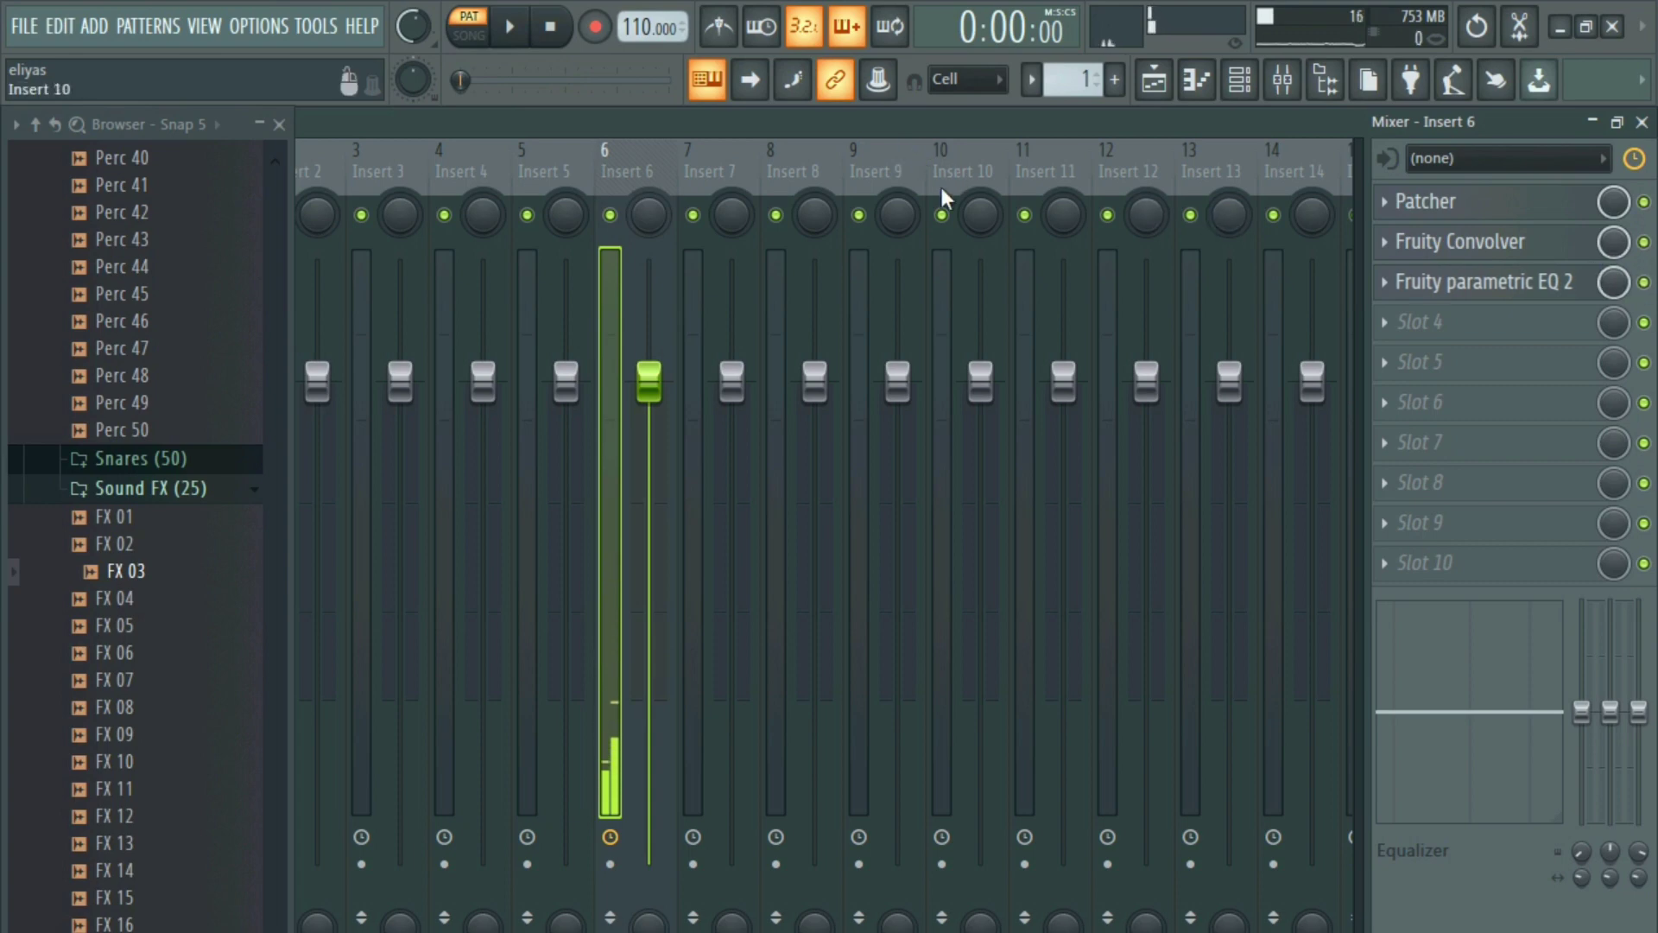
# - Check Pattern 1's clip in the playlist during playback, and open the Addictive Keys piano roll at its low octaves
pyautogui.press('F9')
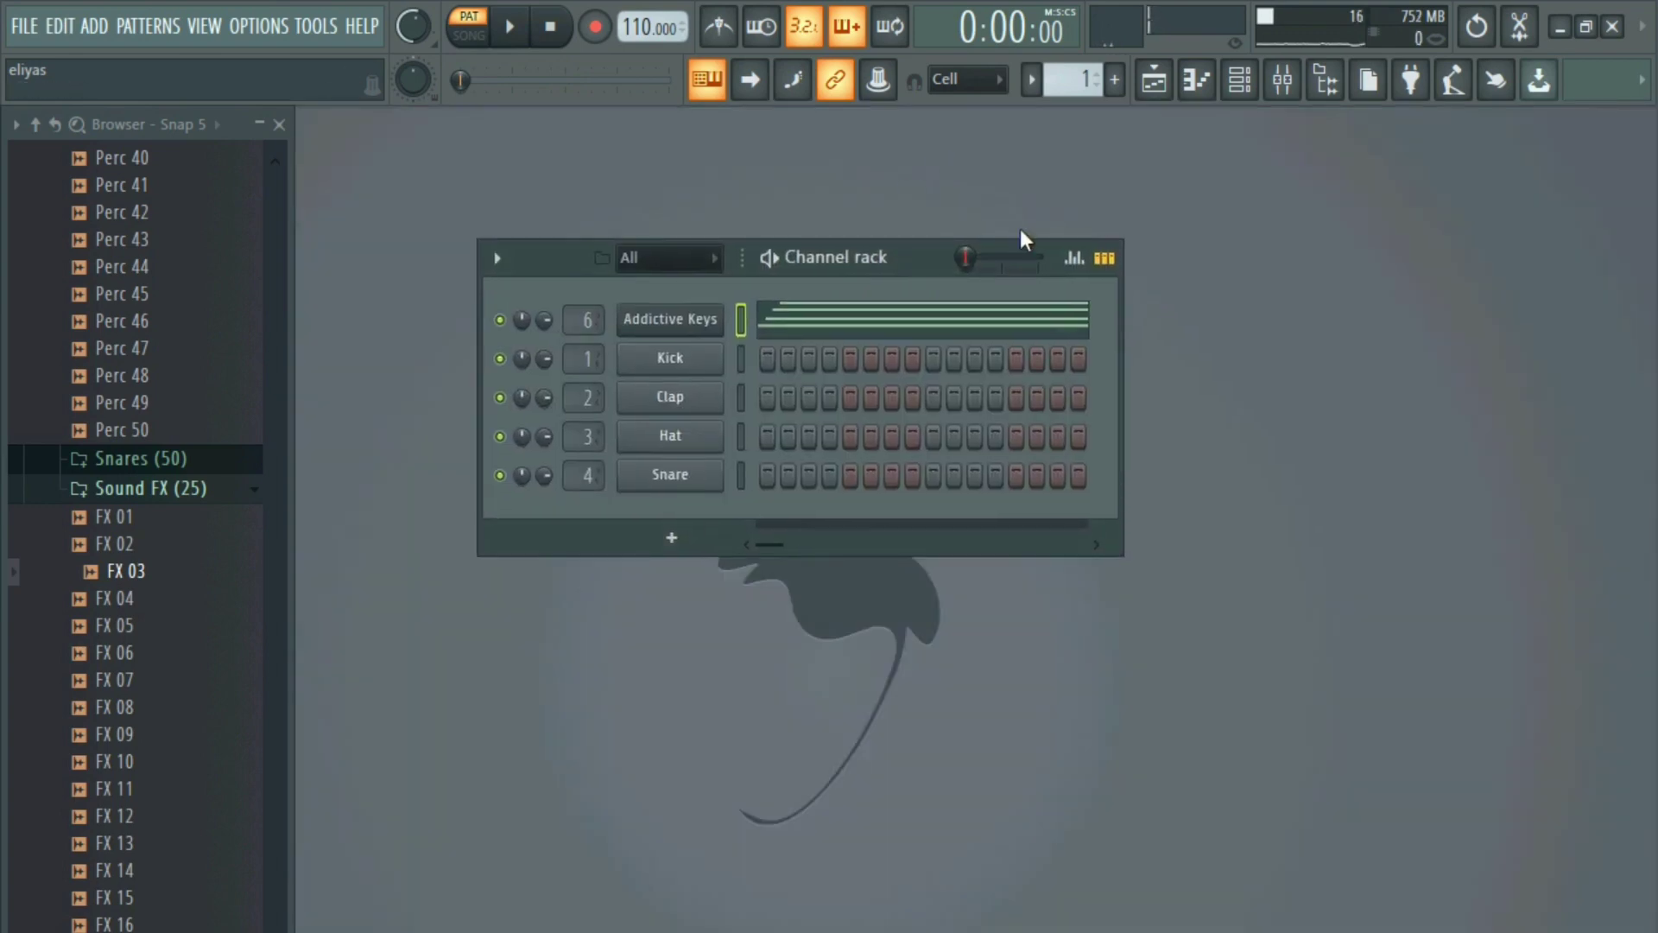
pyautogui.click(1150, 97)
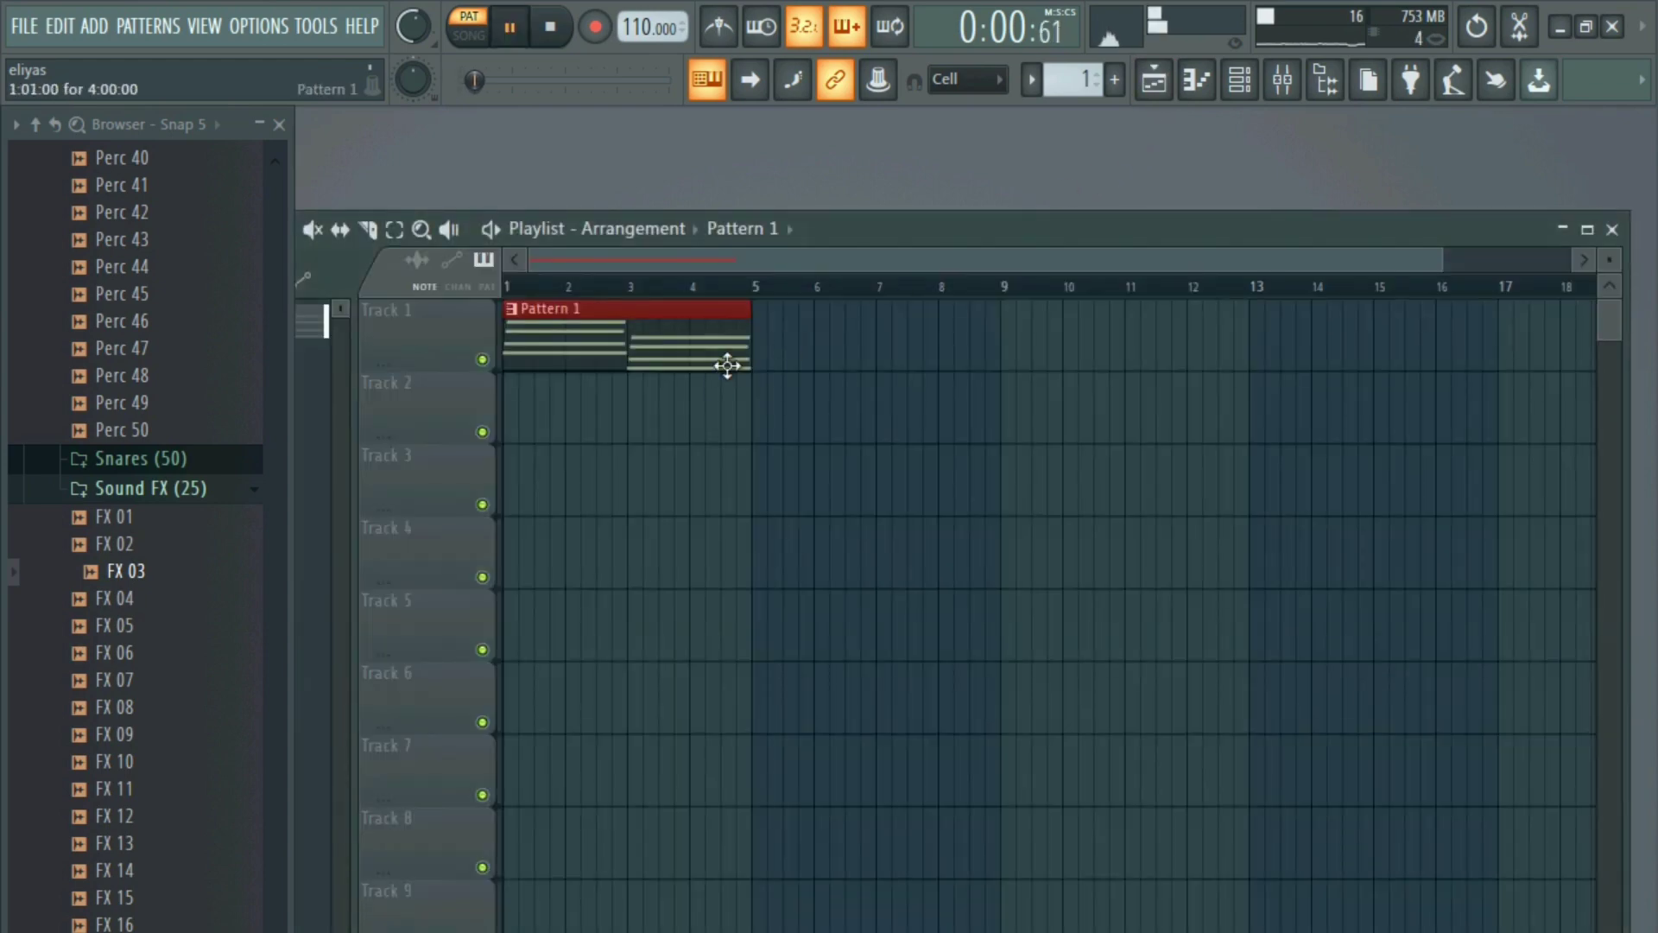
pyautogui.press('F5')
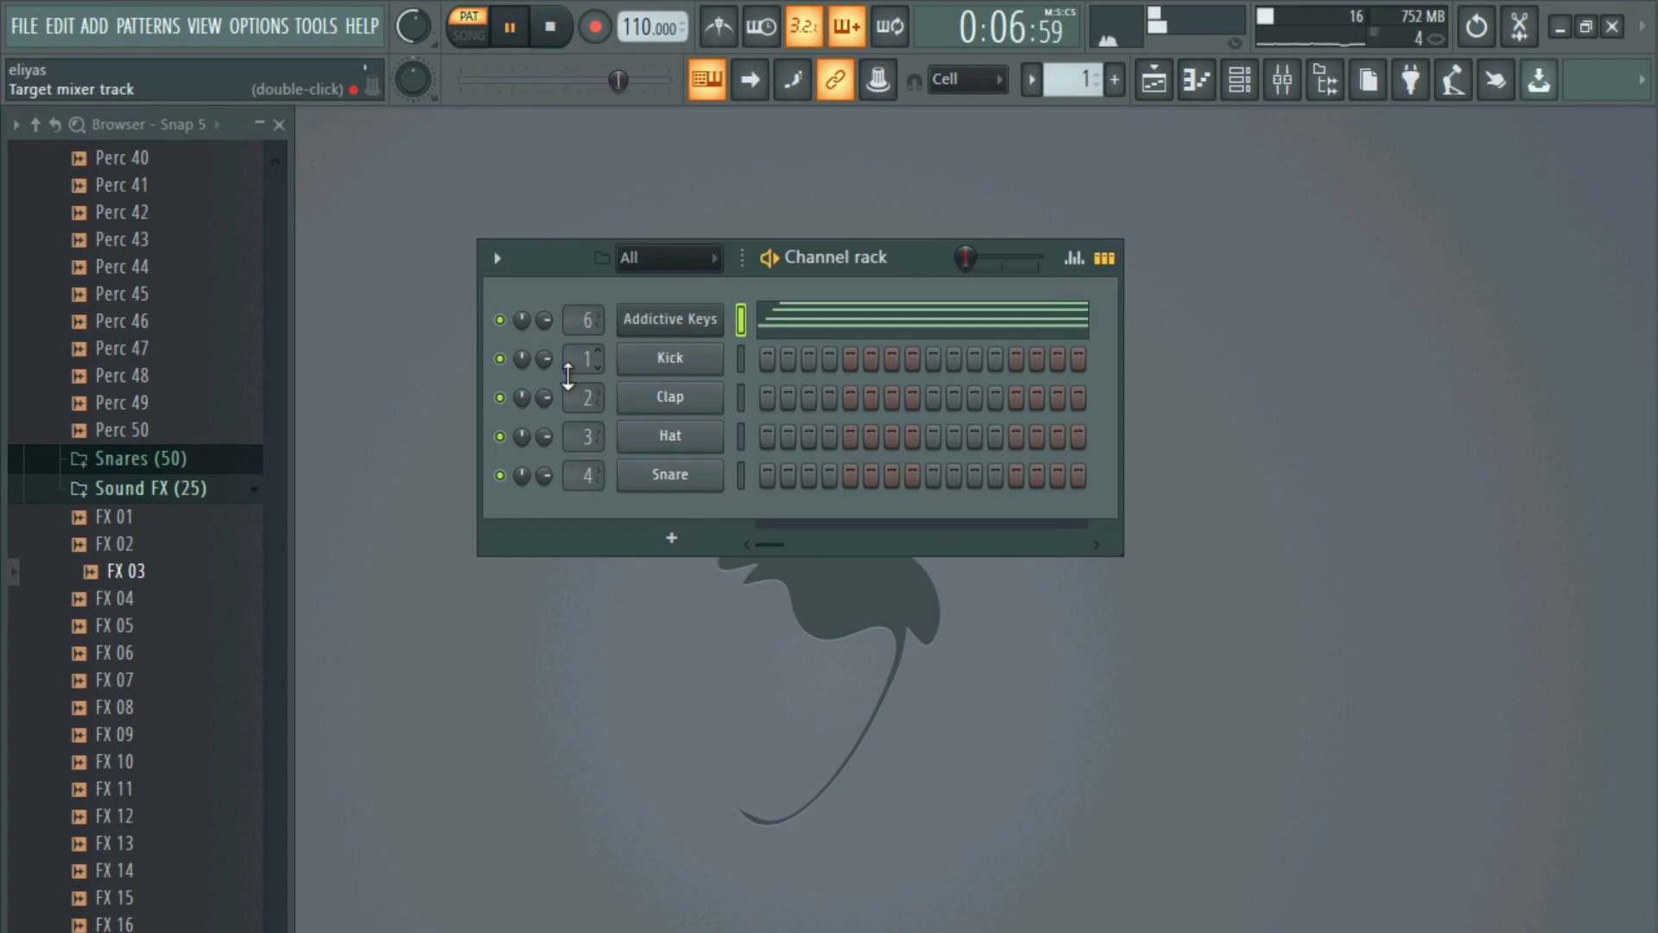
pyautogui.moveTo(934, 261); pyautogui.dragTo(952, 276)
pyautogui.press('space')
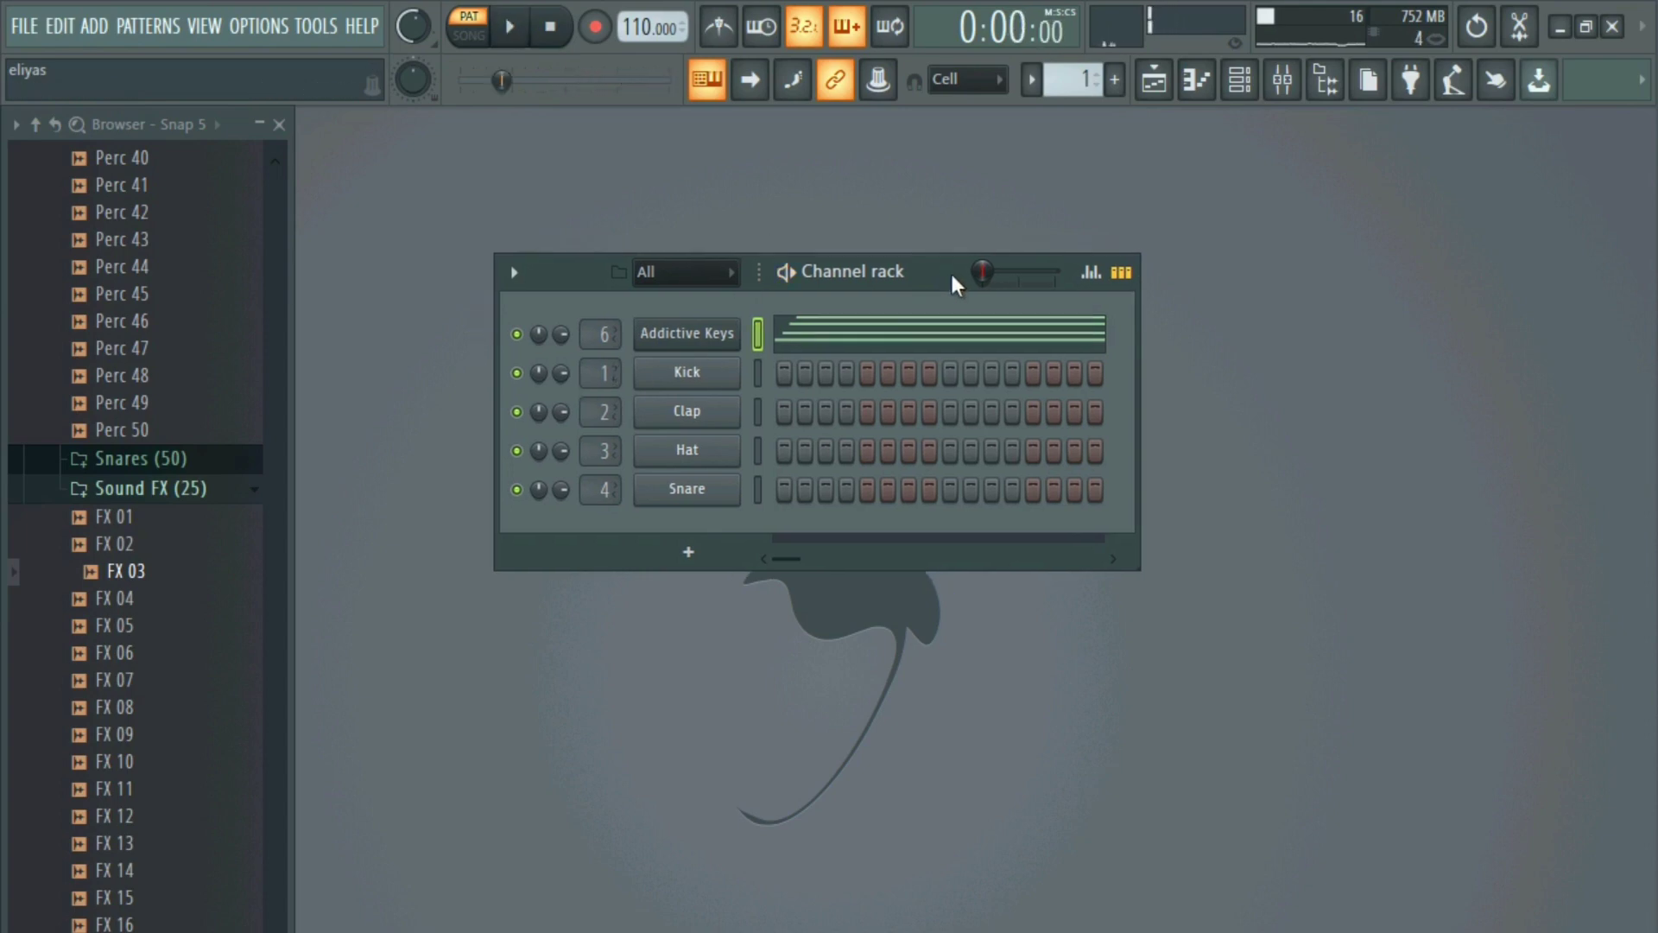
pyautogui.click(821, 347)
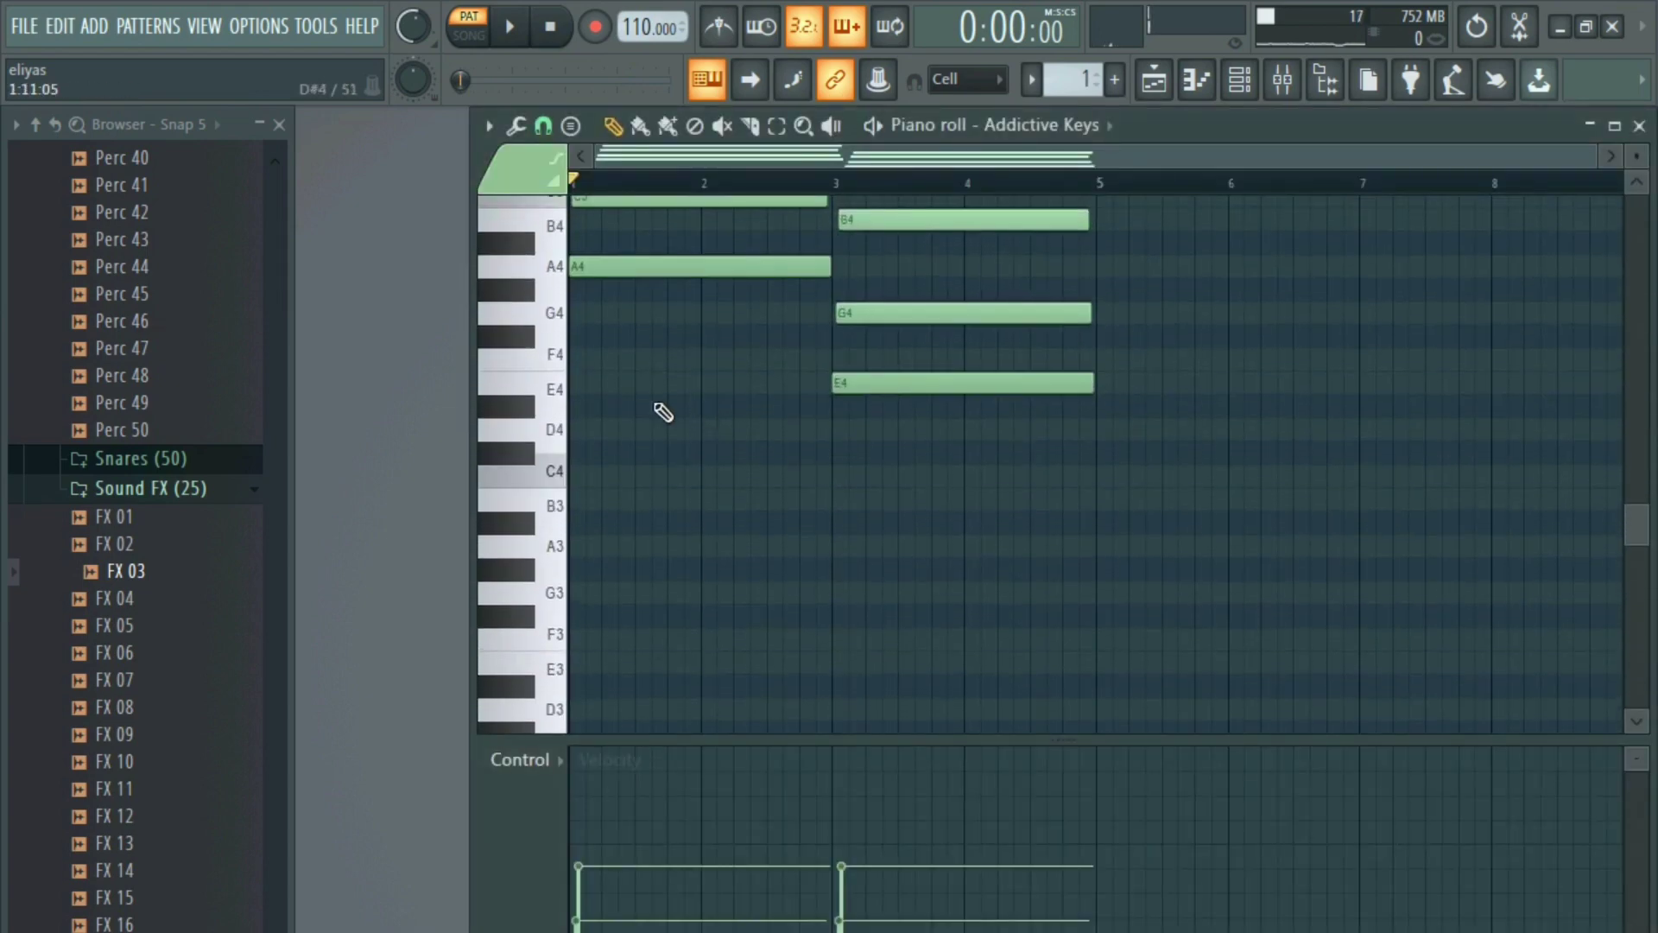
pyautogui.scroll(-5, 574, 508)
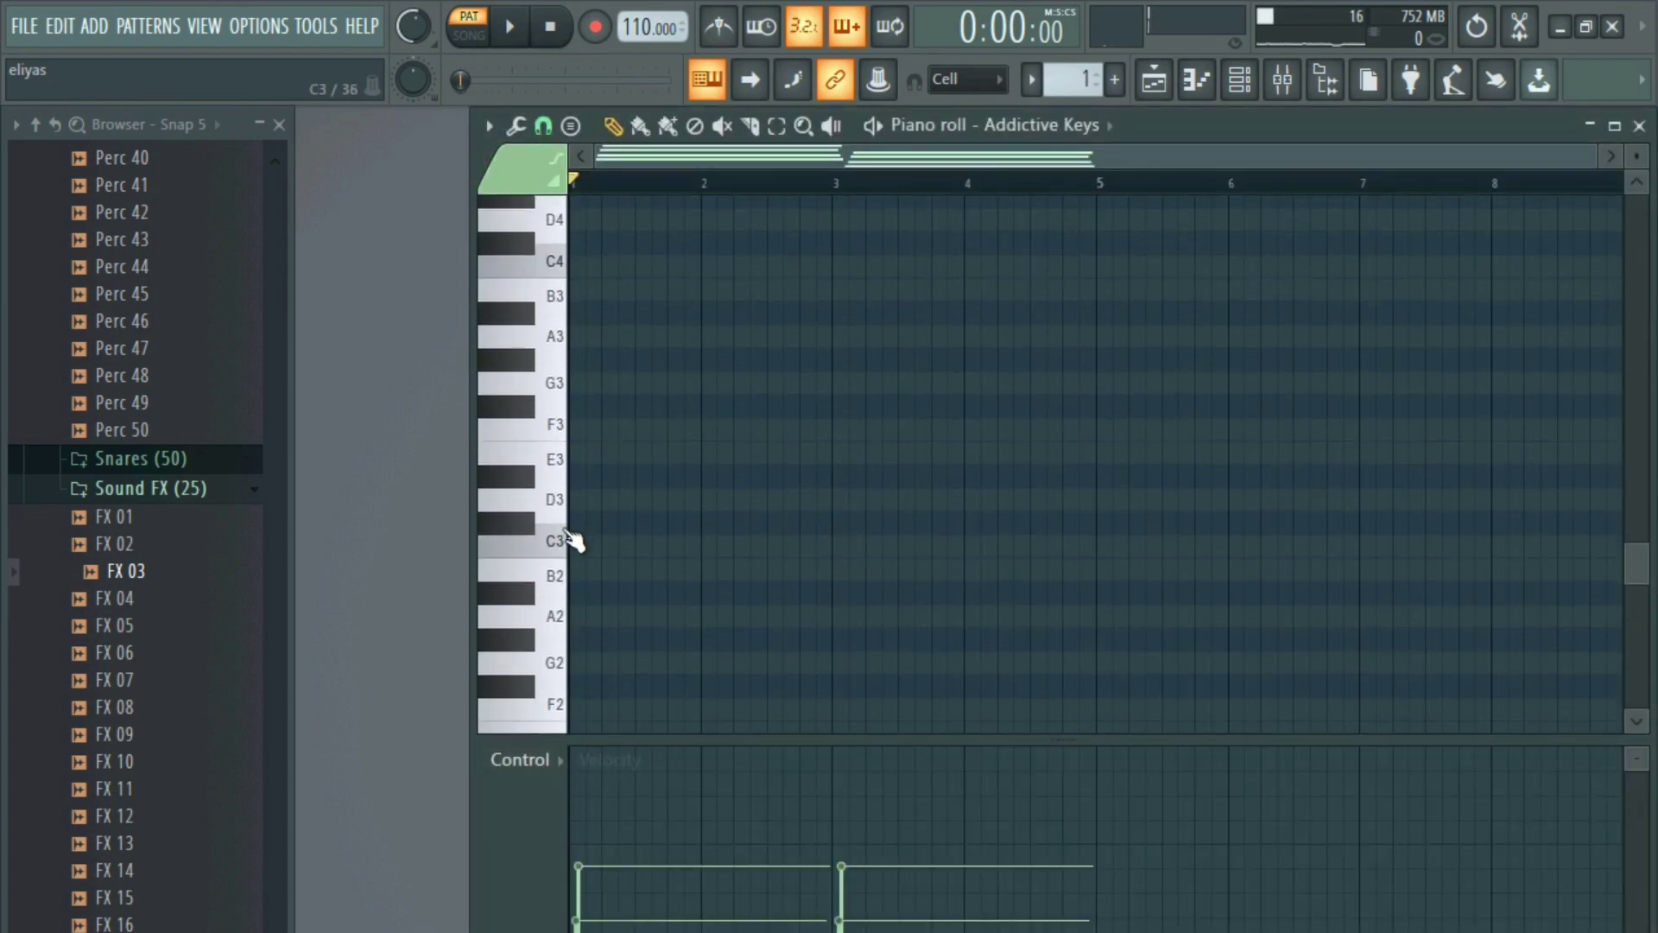
# - Try bass notes two octaves below the chords: A2 under the first chord, G2 and E2 under the second
pyautogui.click(588, 617)
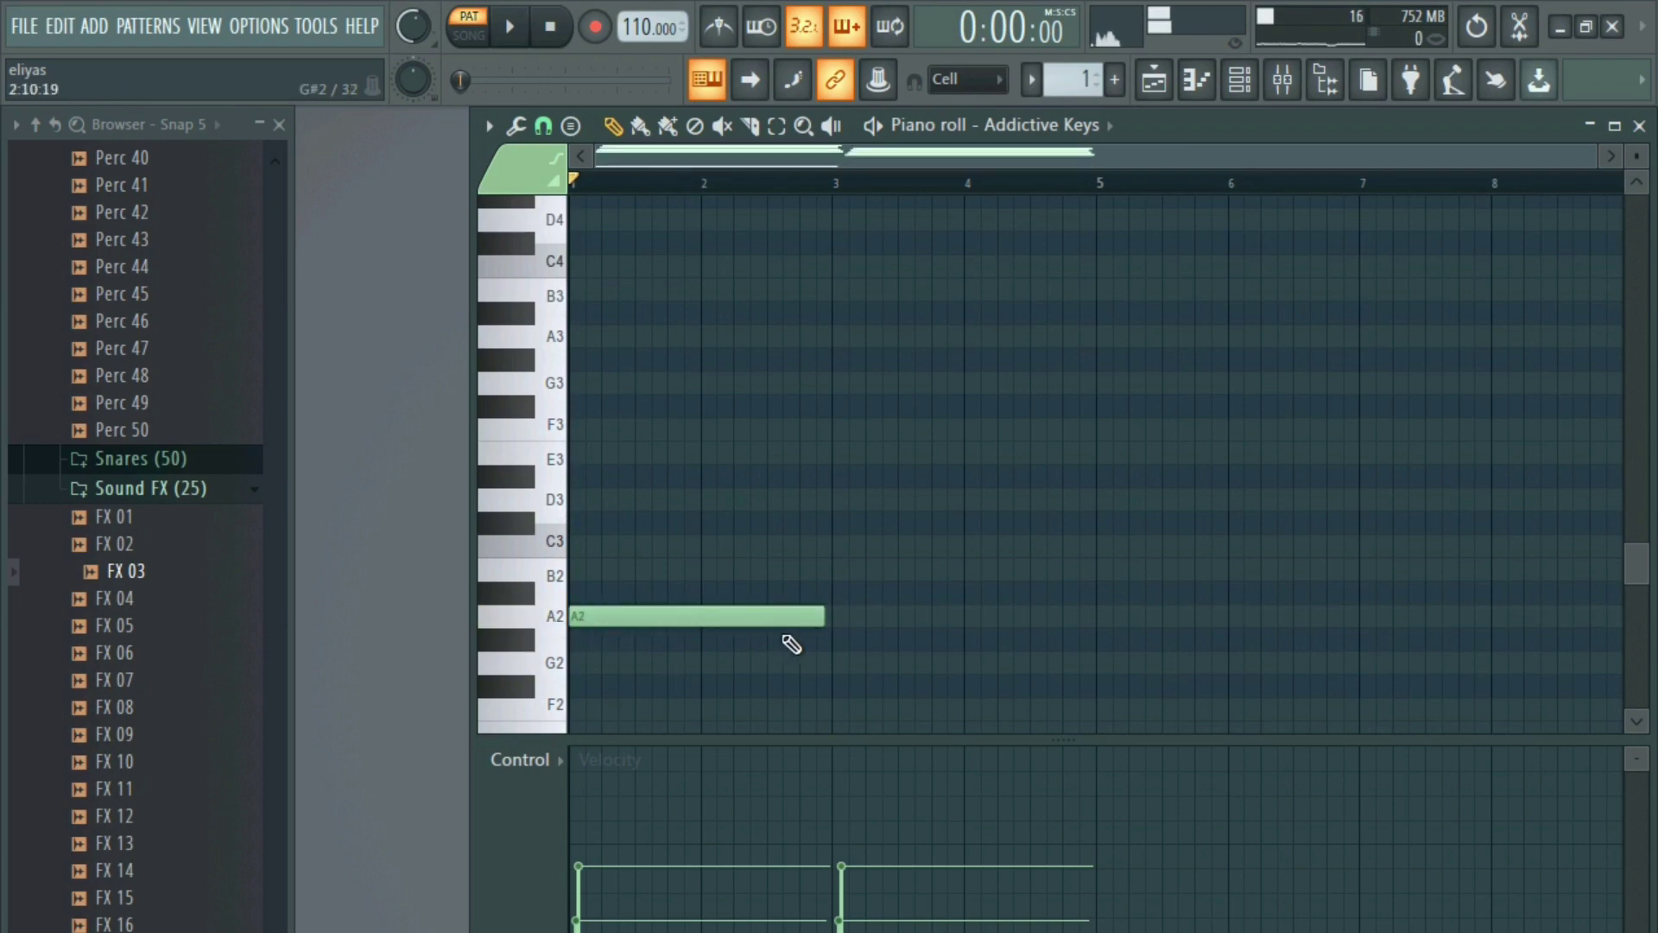
pyautogui.moveTo(662, 582); pyautogui.dragTo(670, 677)
pyautogui.scroll(-4, 623, 655)
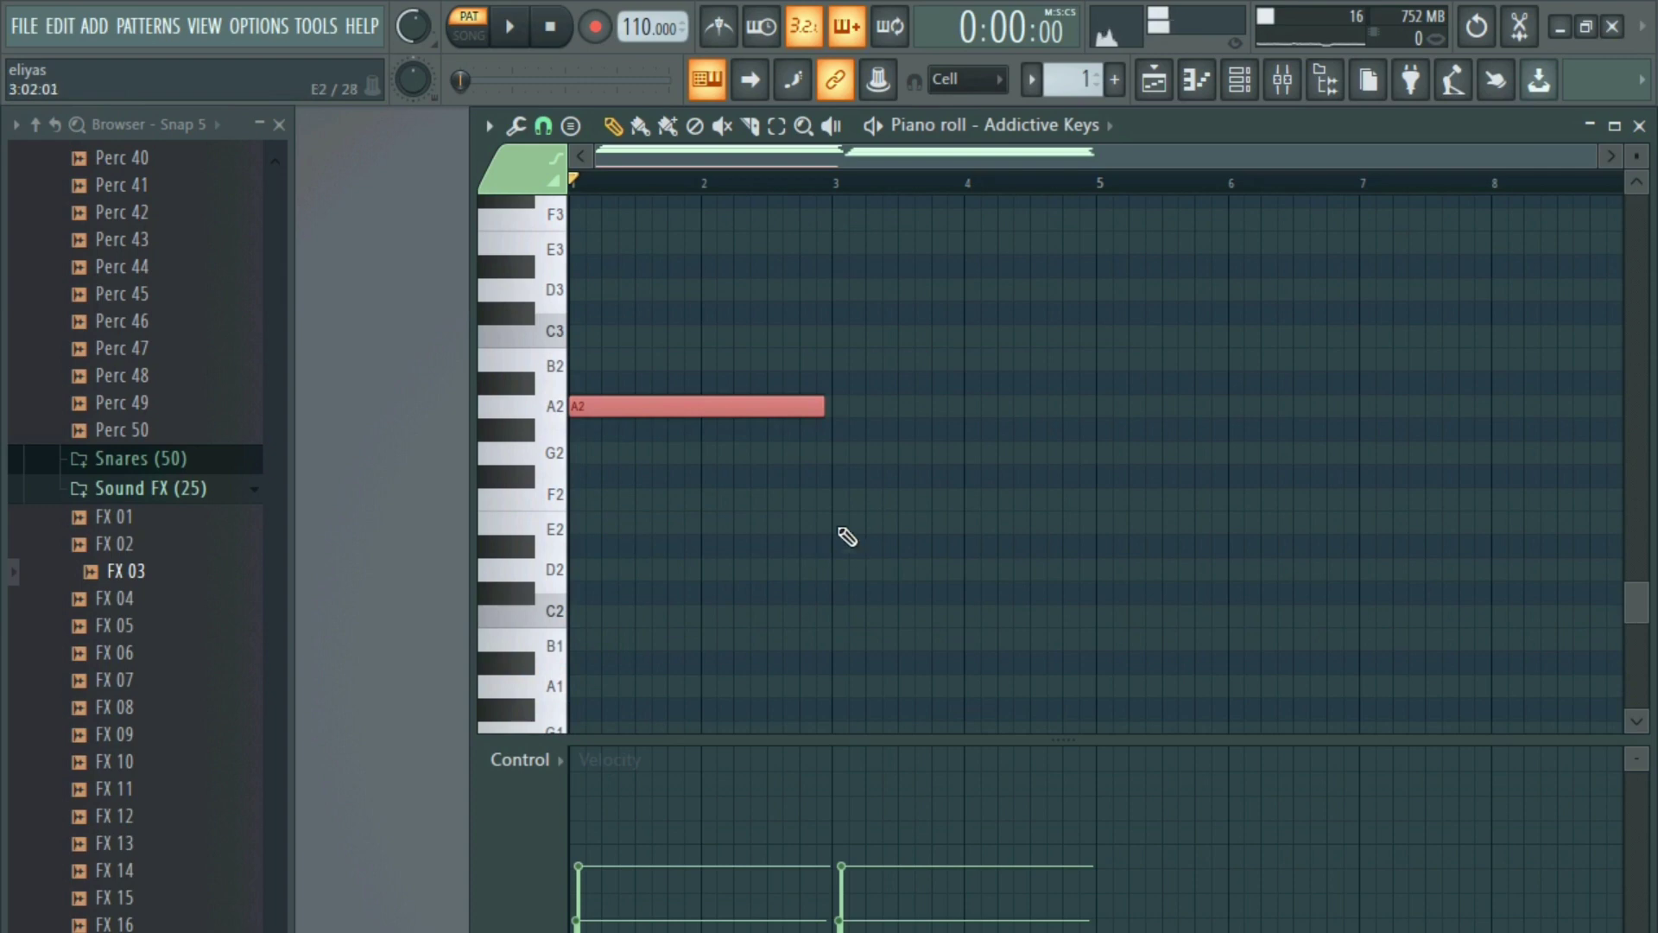
pyautogui.scroll(-1, 829, 509)
pyautogui.rightClick(731, 343)
pyautogui.scroll(8, 723, 383)
pyautogui.moveTo(949, 554); pyautogui.dragTo(495, 661)
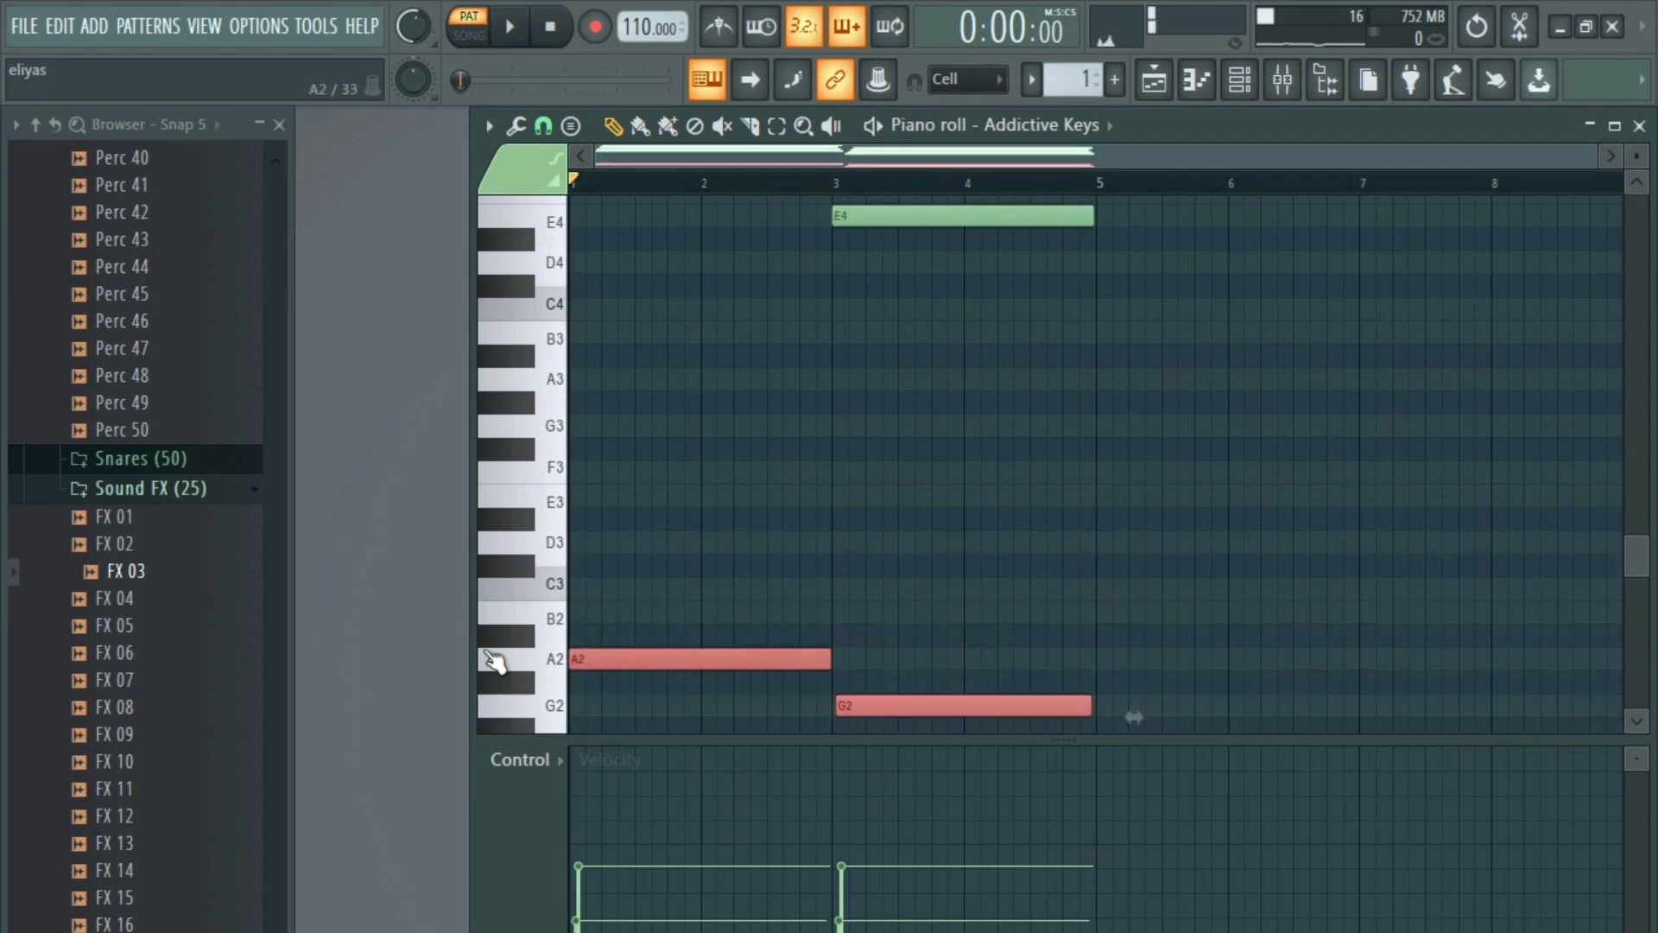
# - Delete the G2 and E2 notes, draw an E3 bass note at bar 3 under the second chord, and play it back
pyautogui.click(550, 403)
pyautogui.scroll(-2, 607, 650)
pyautogui.press('space')
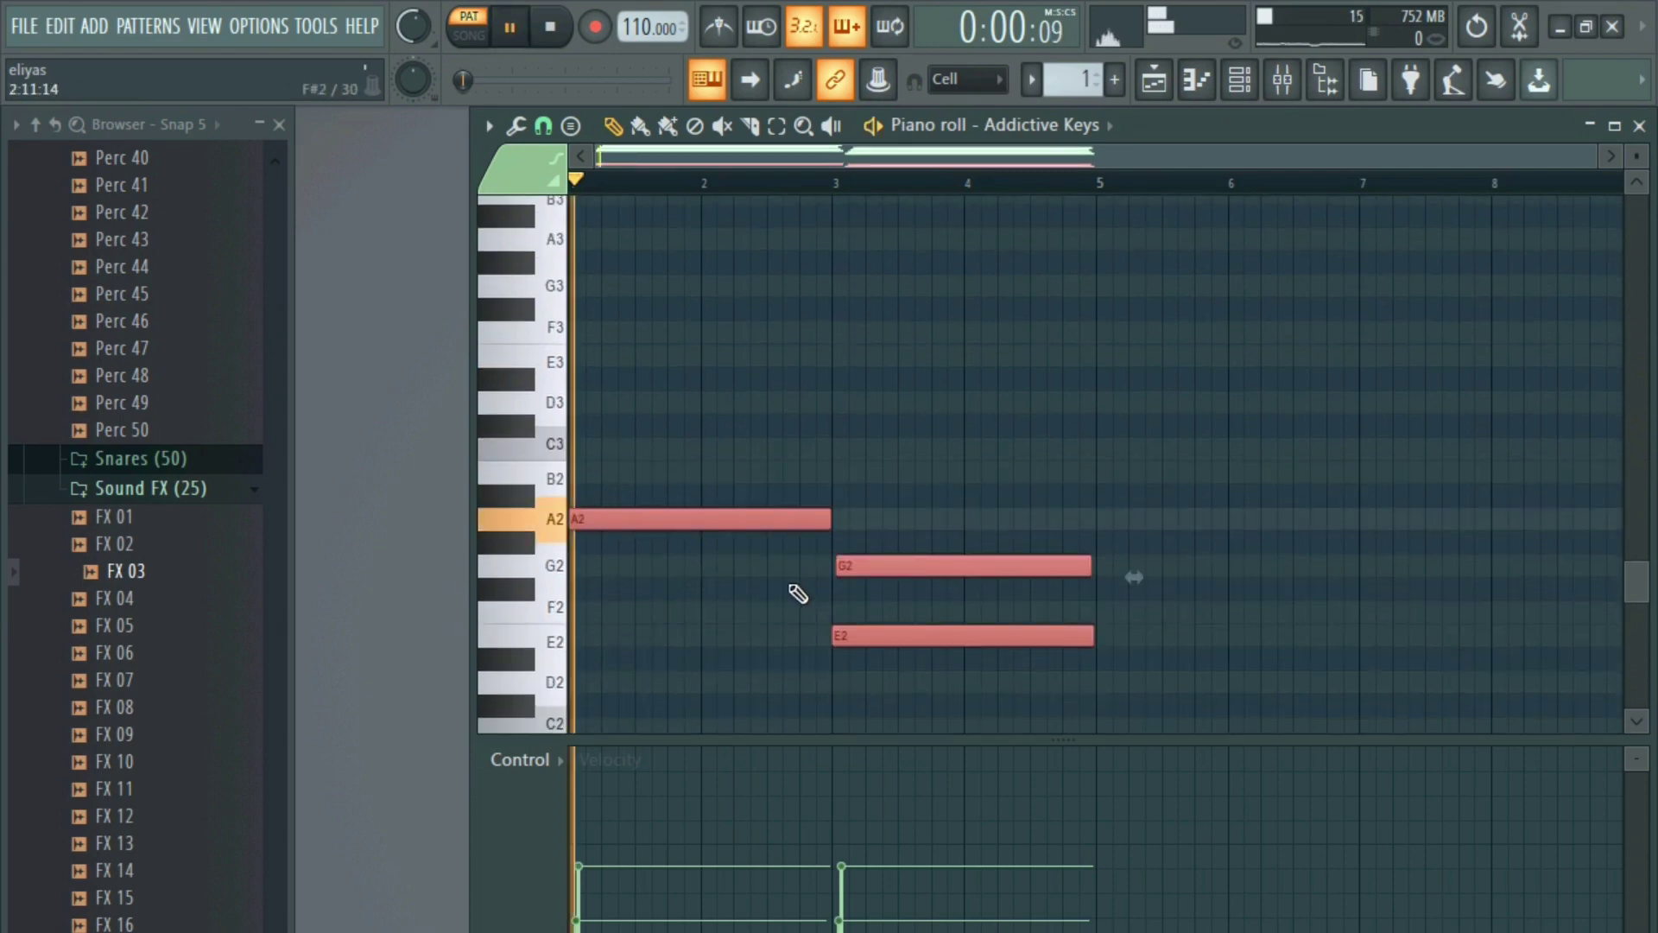
pyautogui.rightClick(850, 571)
pyautogui.rightClick(831, 632)
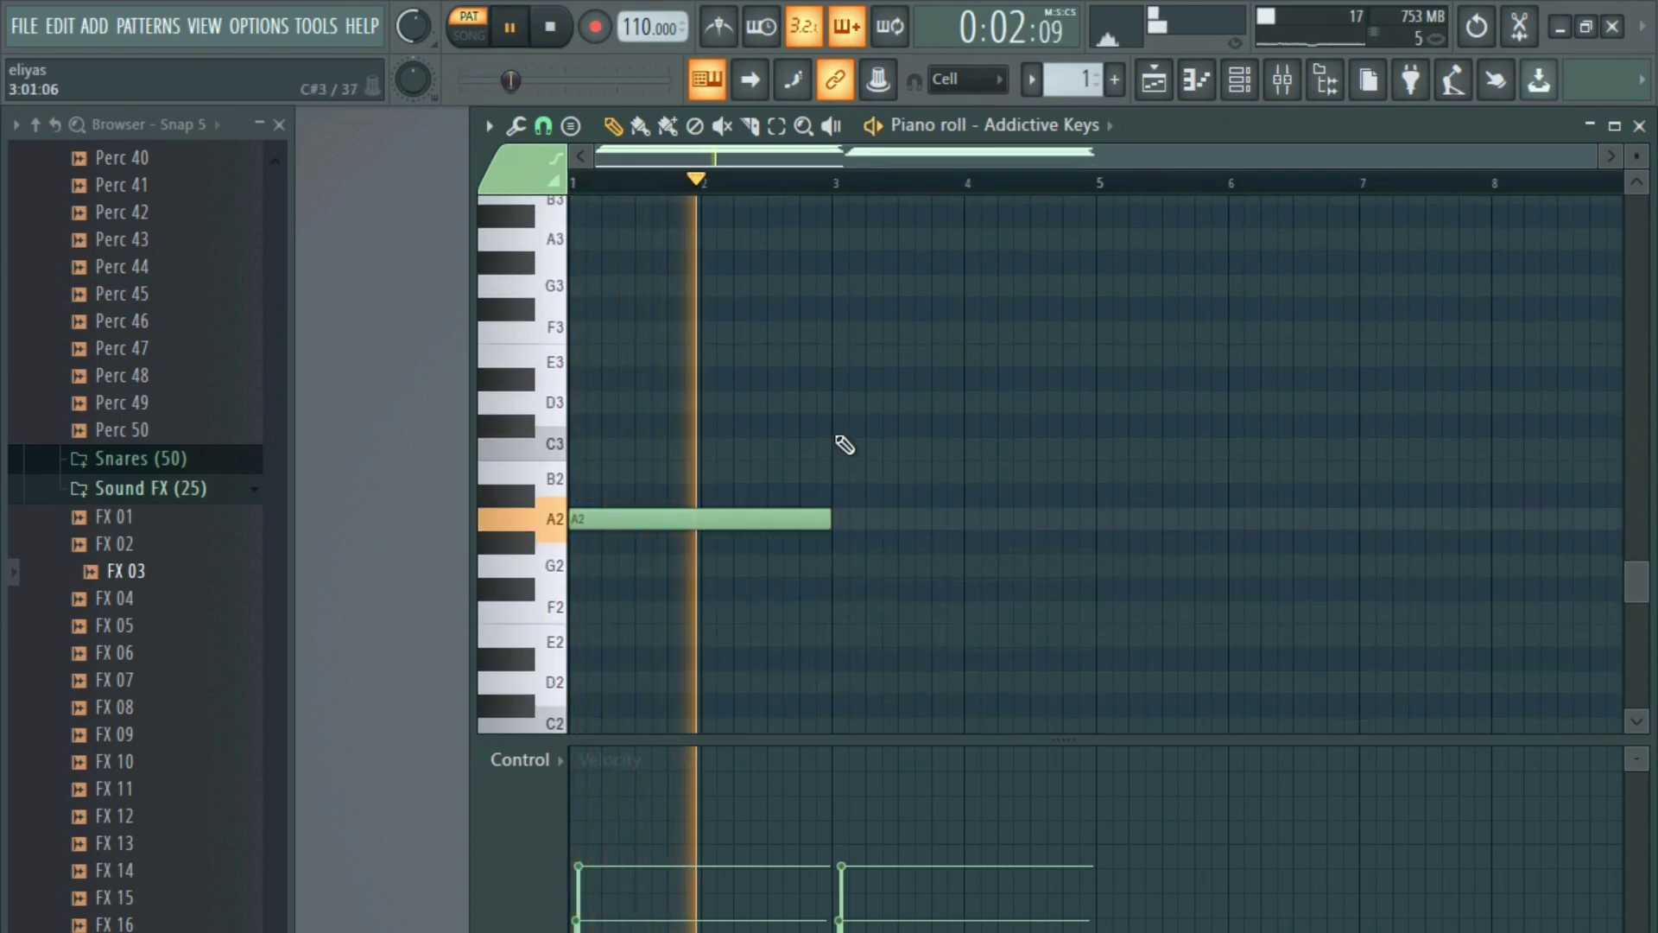
pyautogui.click(847, 356)
pyautogui.hotkey('ctrl', 'a')
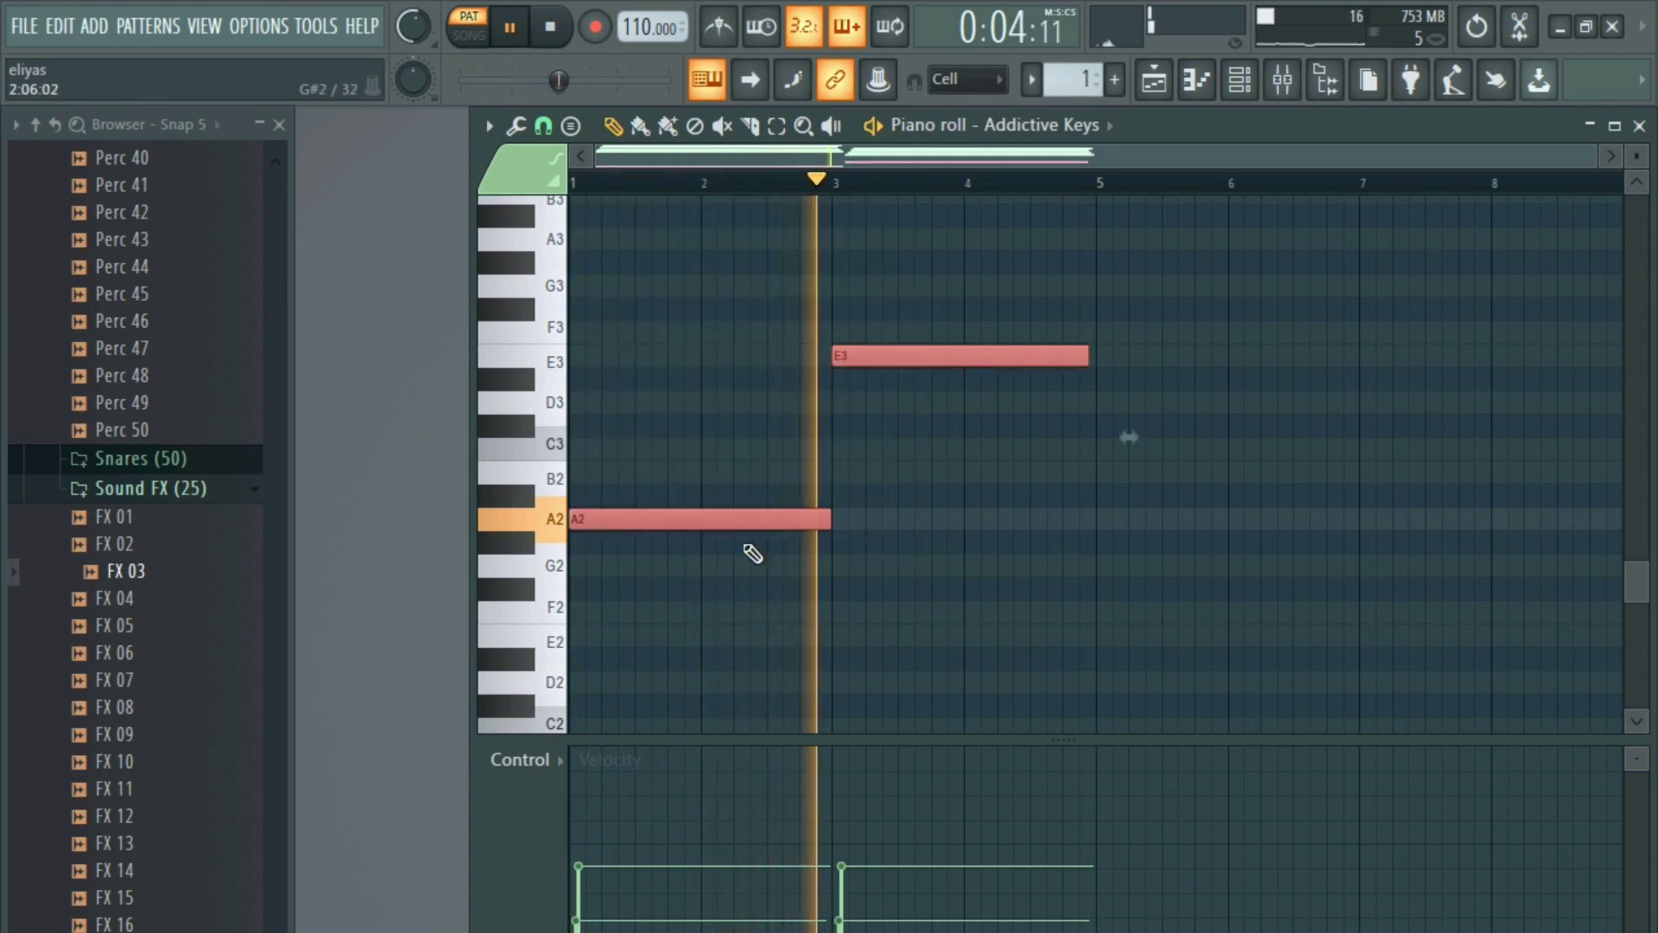
pyautogui.press('space')
pyautogui.press('space')
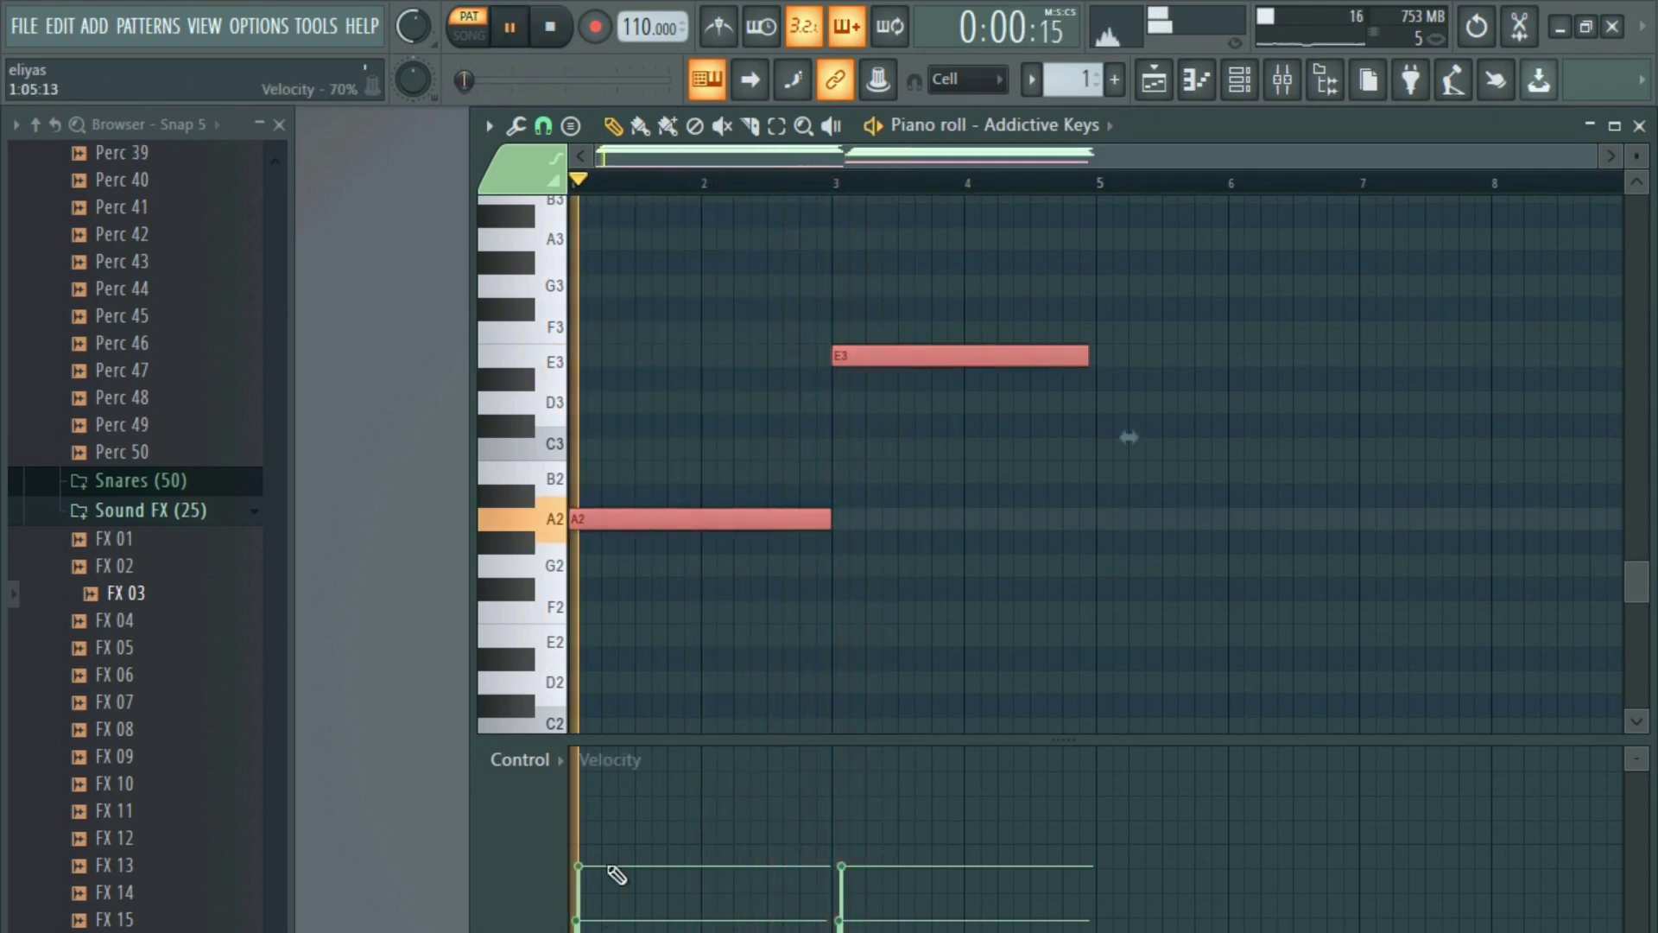
pyautogui.press('space')
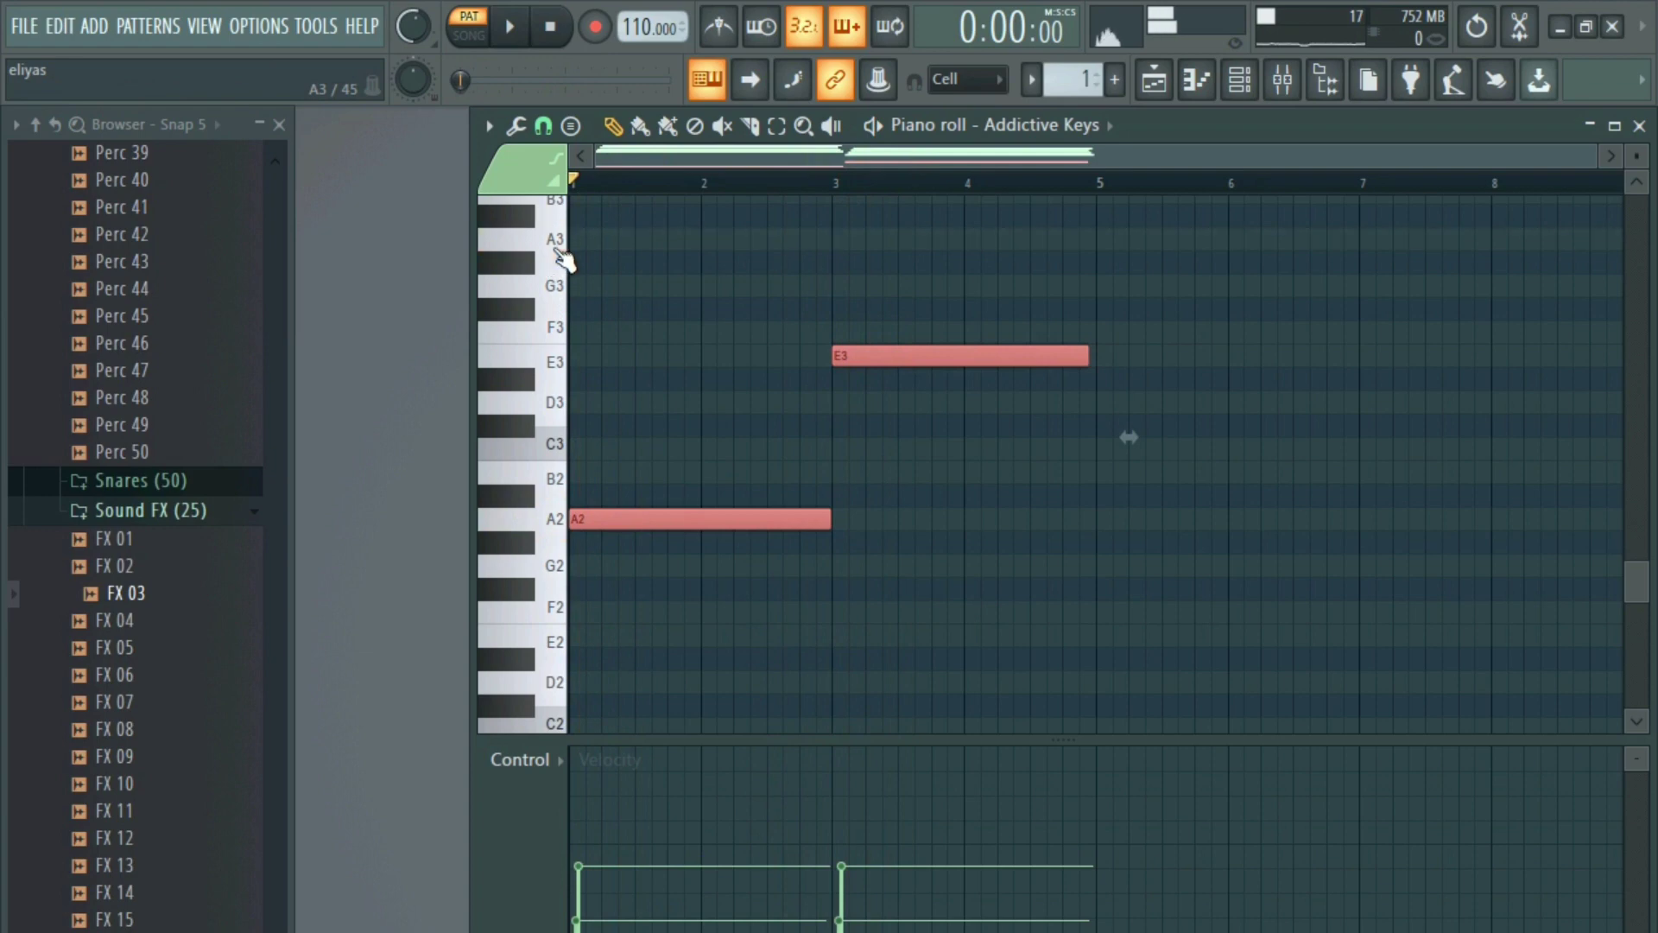
# - Replace the A2 bass note at bar 1 with an A3 note, and listen to both chords with the new bass
pyautogui.click(590, 240)
pyautogui.rightClick(716, 518)
pyautogui.press('space')
pyautogui.scroll(3, 730, 644)
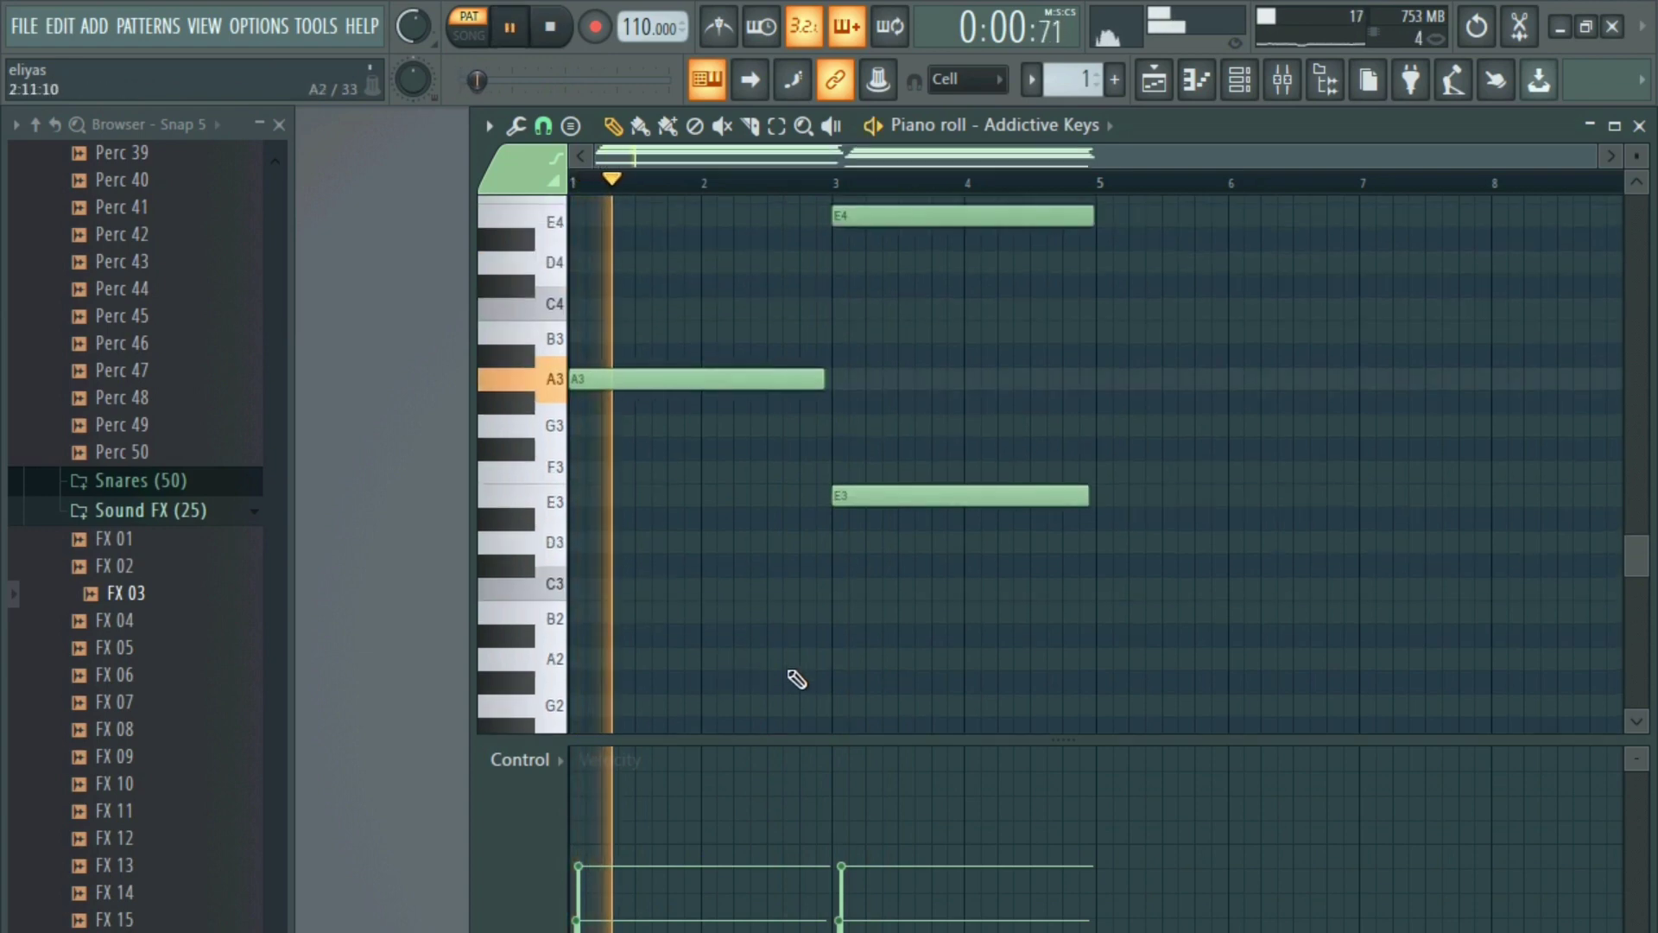
pyautogui.moveTo(943, 670)
pyautogui.mouseDown()
pyautogui.moveTo(826, 536)
pyautogui.moveTo(760, 214)
pyautogui.mouseUp()
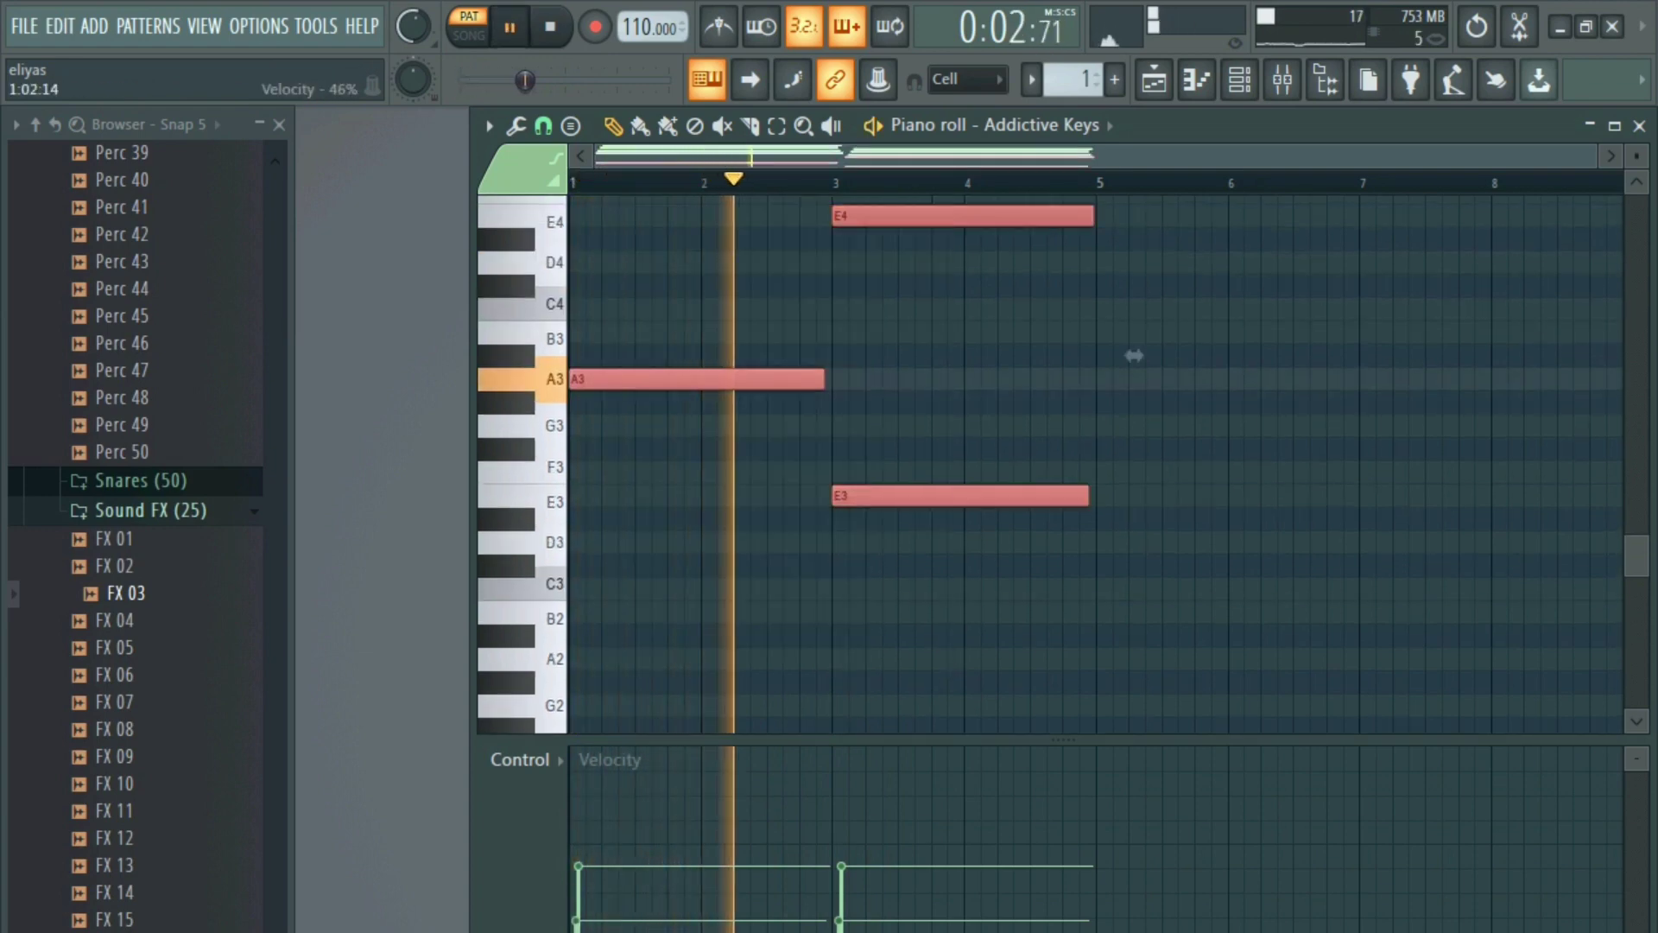
pyautogui.keyDown('ctrl'); pyautogui.click(803, 614); pyautogui.keyUp('ctrl')
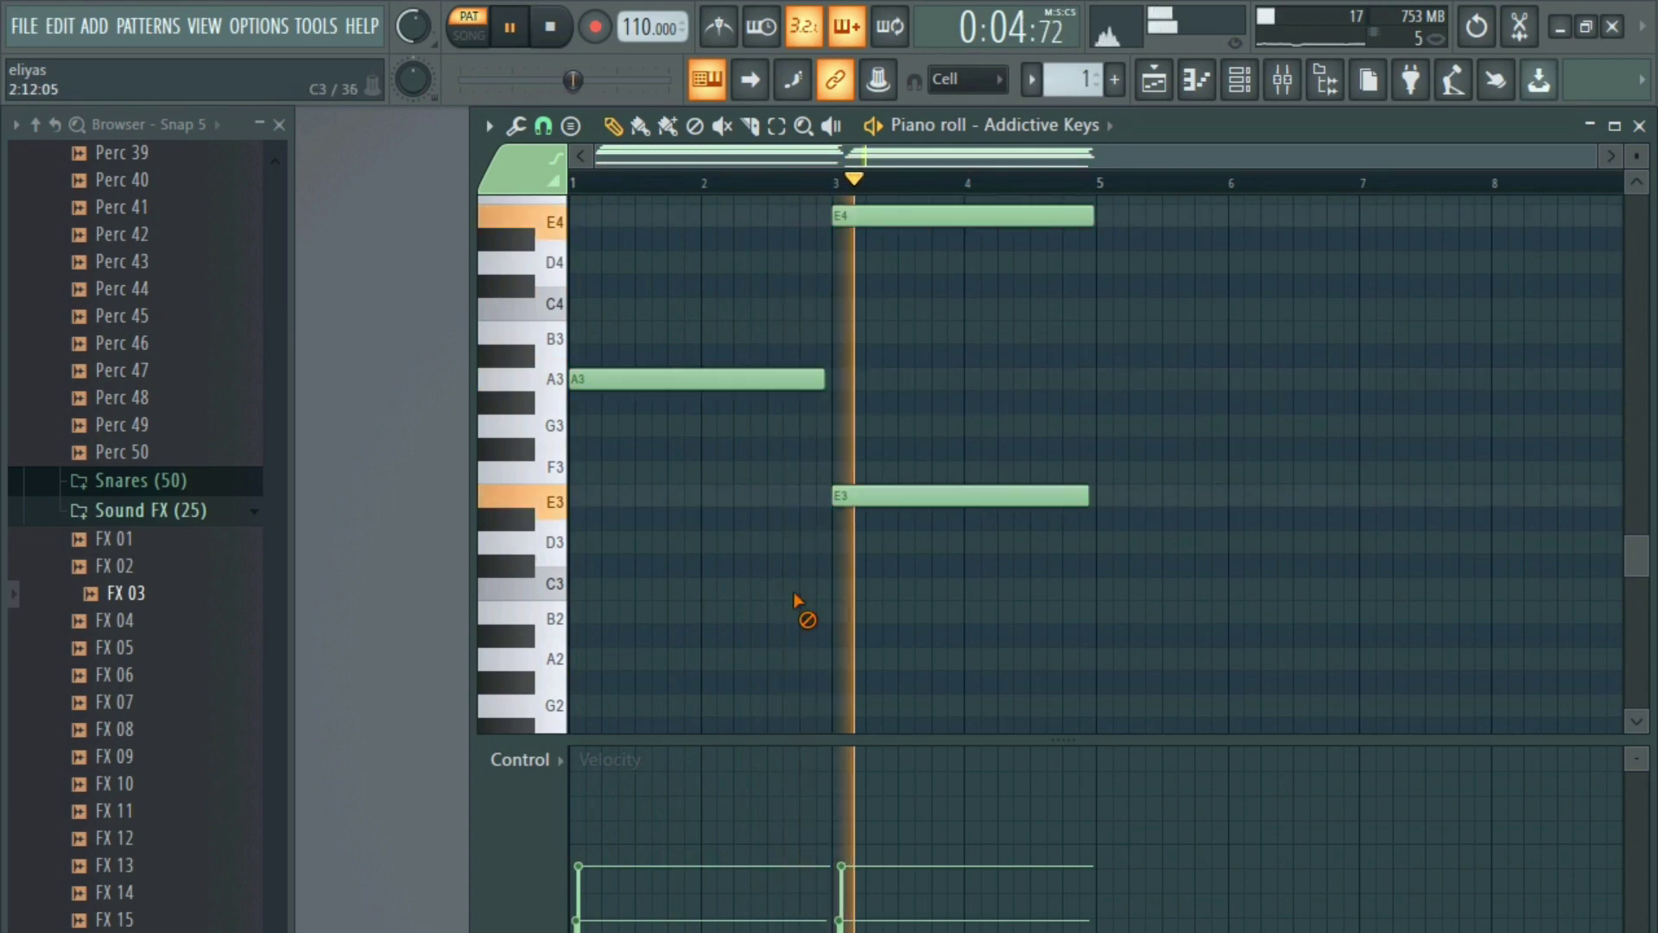
pyautogui.scroll(3, 803, 613)
pyautogui.scroll(5, 790, 618)
pyautogui.press('space')
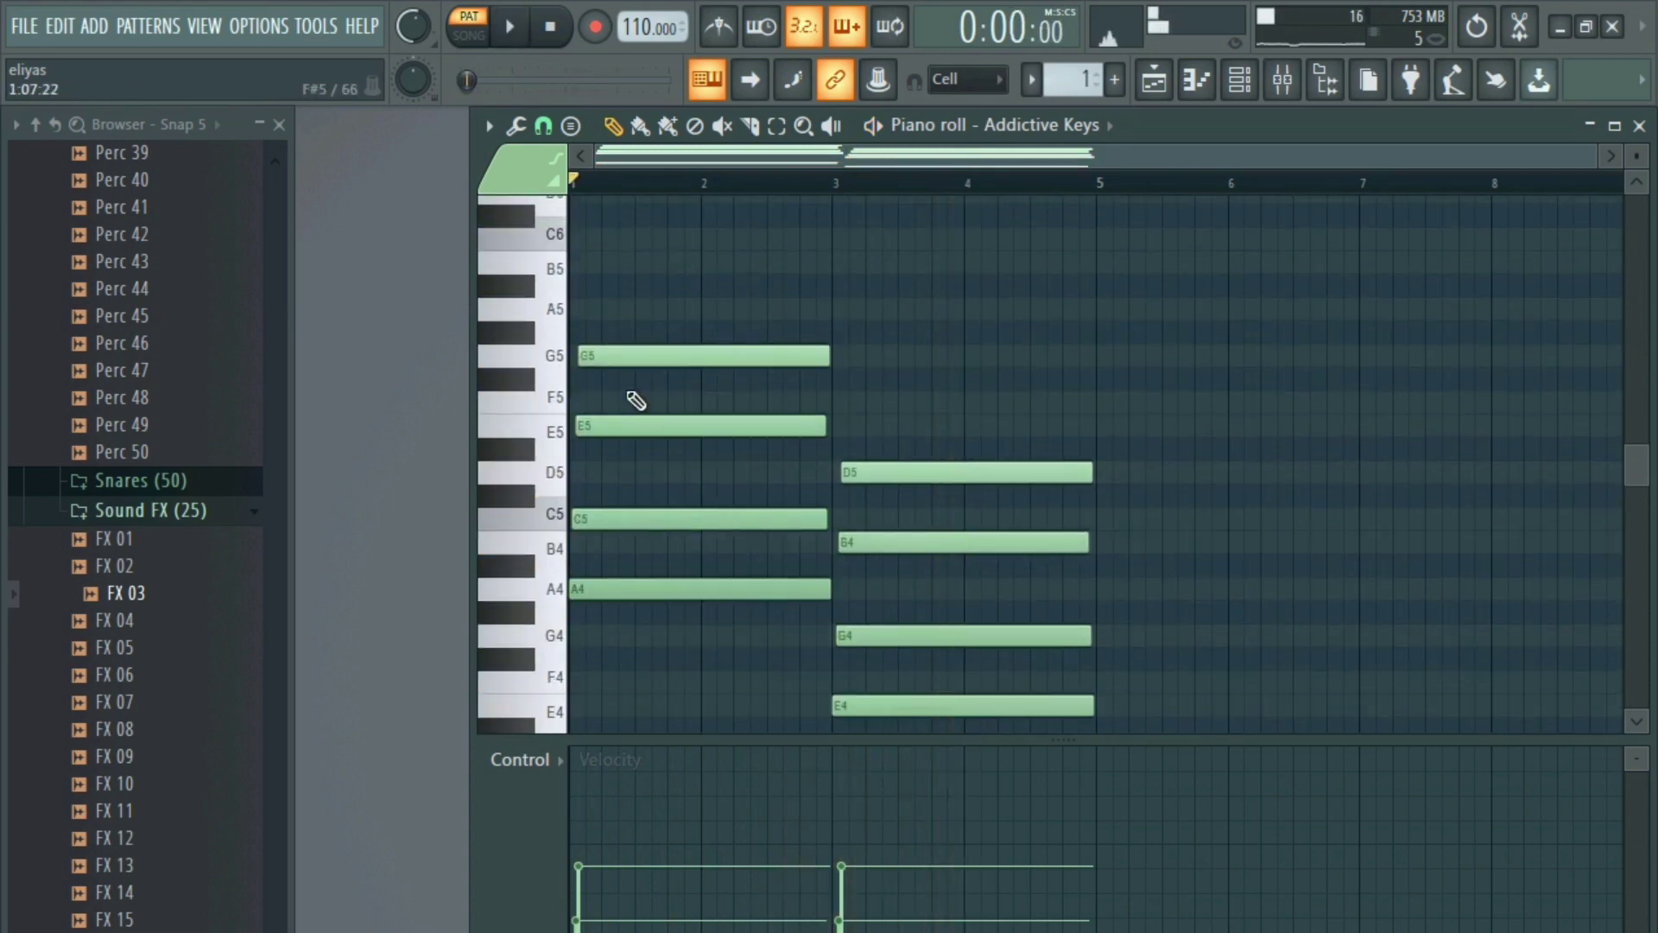
# - Draw a B5 melody note at bar 2, shorten it to about 0.8 bar, and raise its velocity
pyautogui.scroll(2, 656, 400)
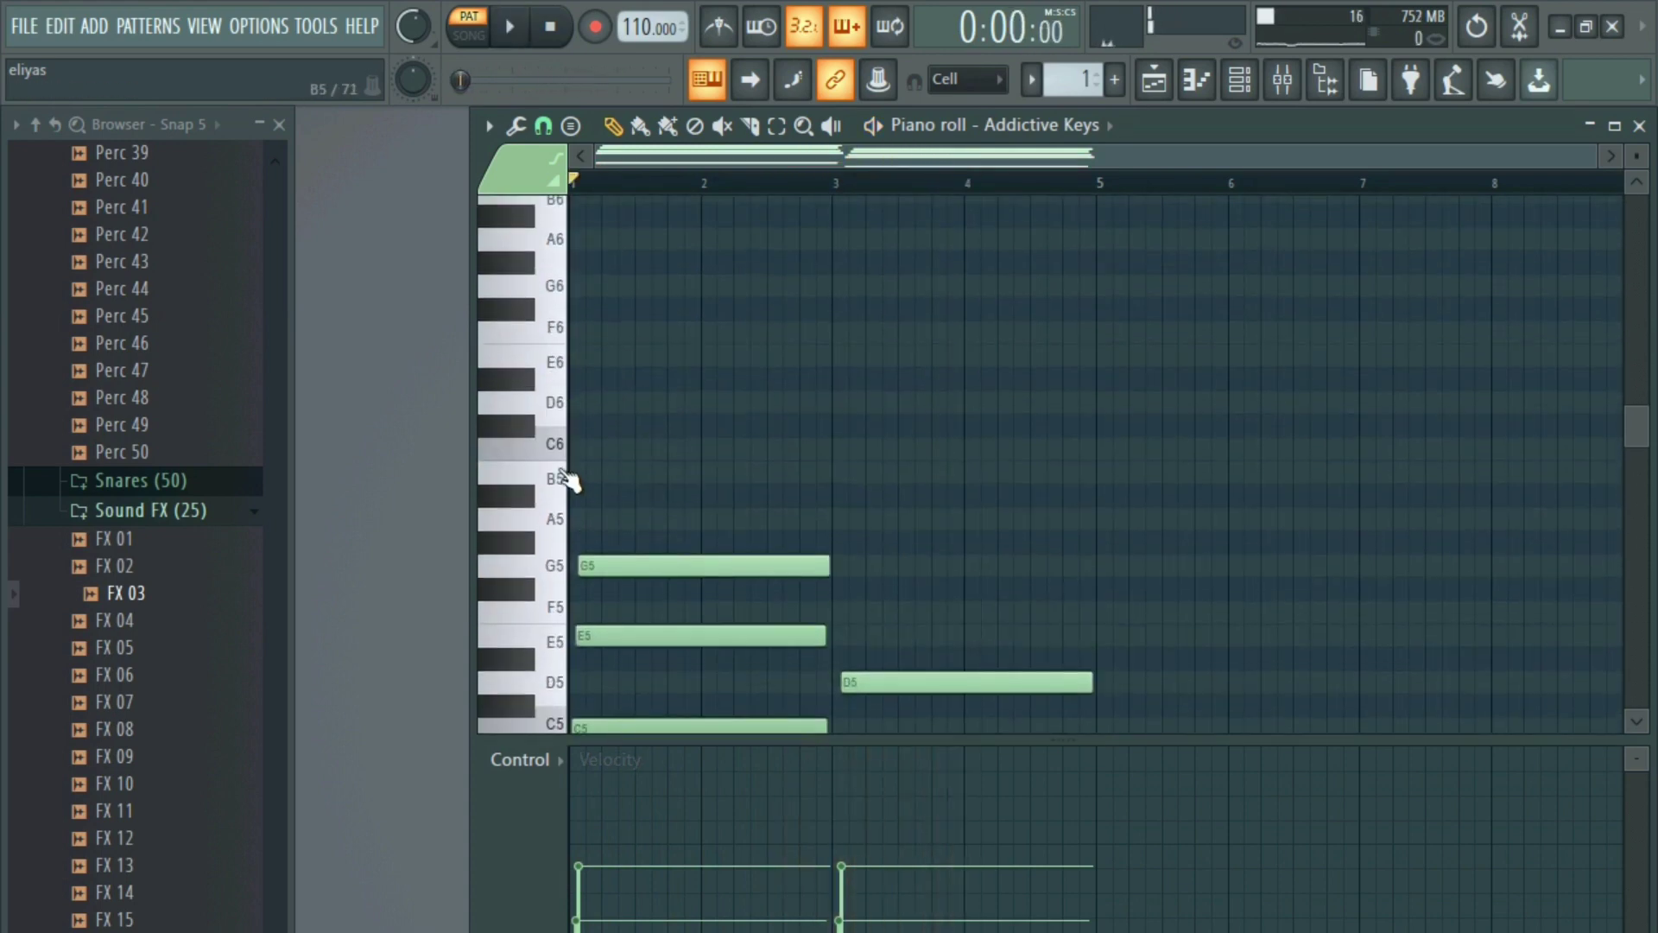
pyautogui.press('space')
pyautogui.click(717, 472)
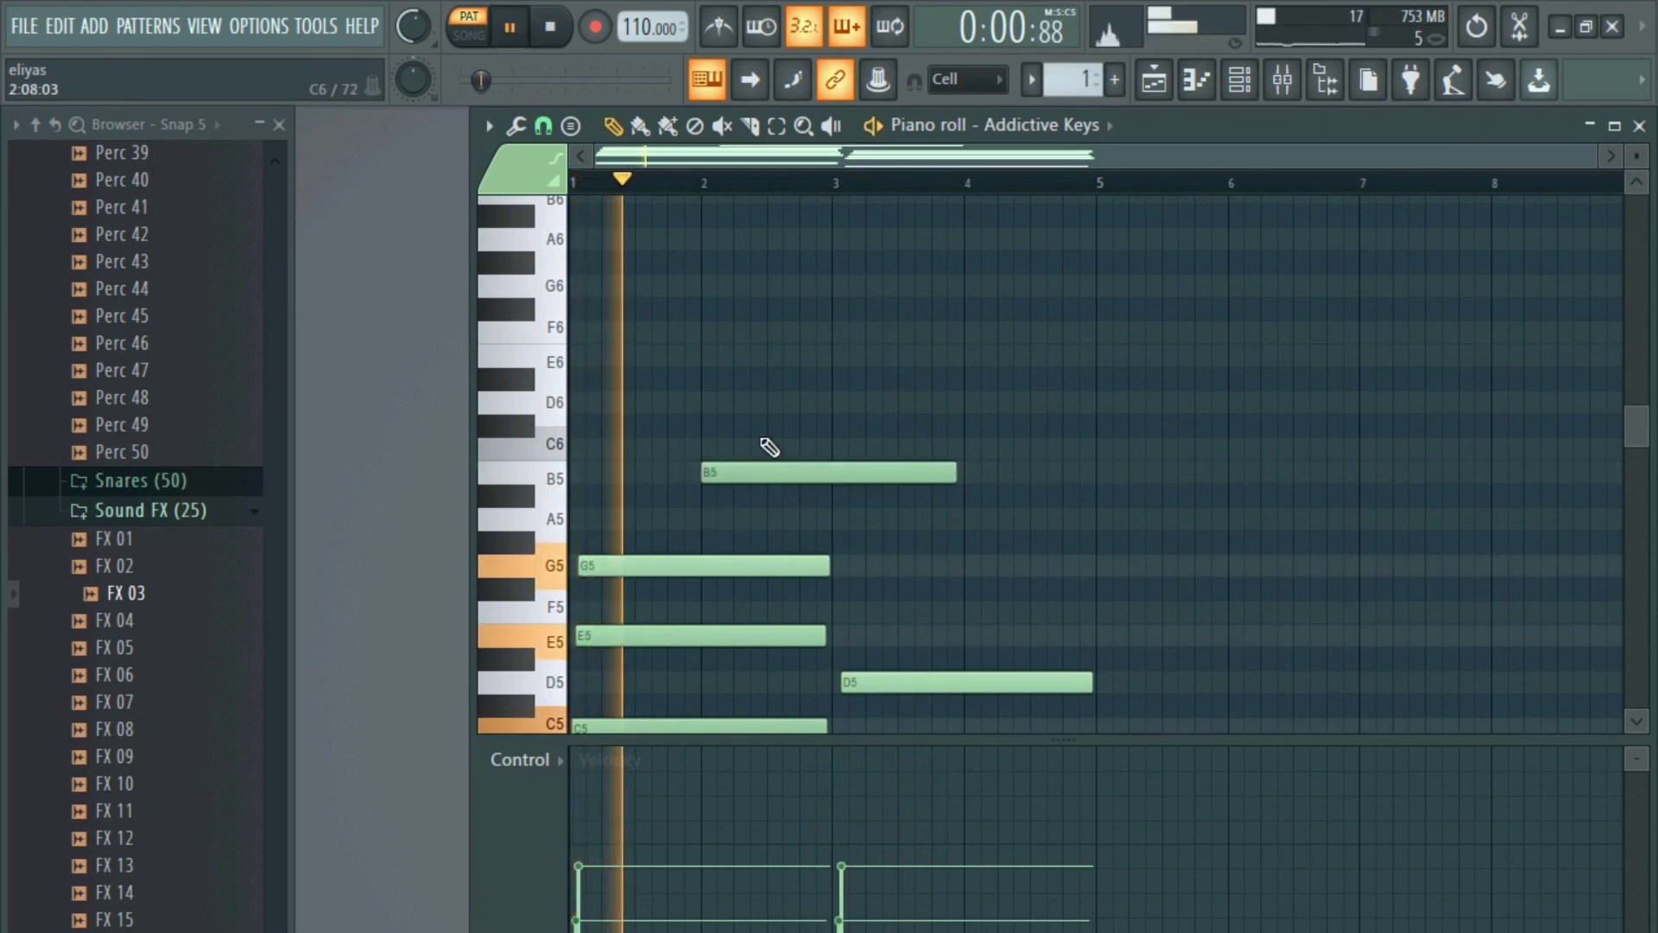
pyautogui.moveTo(957, 473); pyautogui.dragTo(811, 495)
pyautogui.press('space')
pyautogui.press('space')
pyautogui.moveTo(706, 903); pyautogui.dragTo(702, 850)
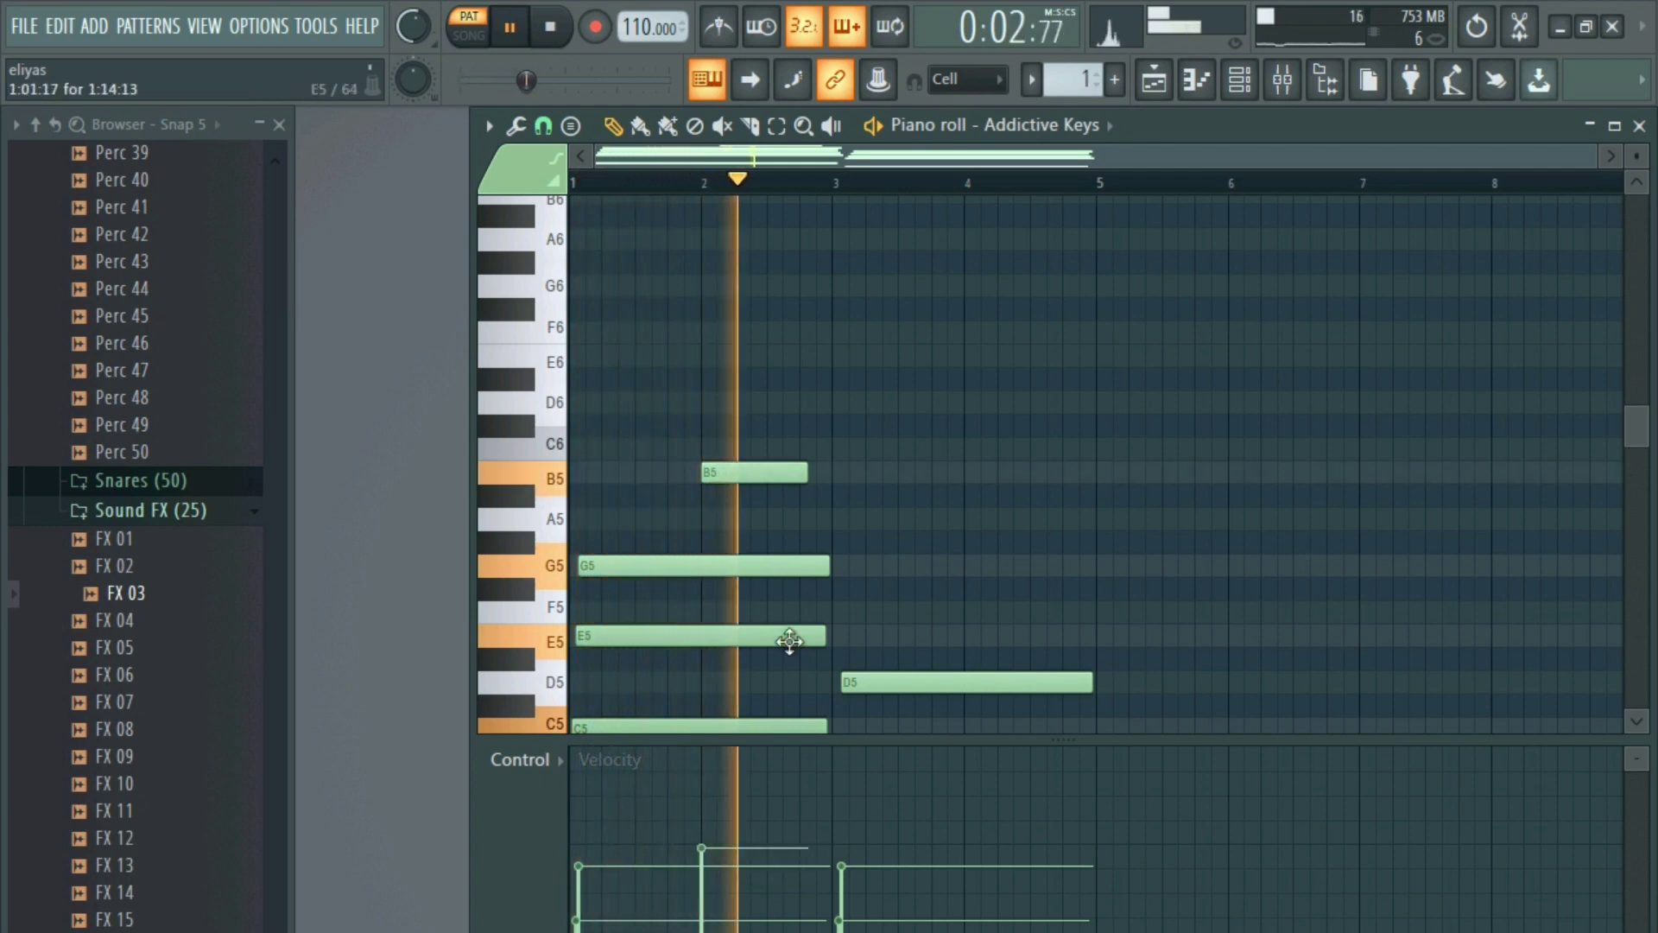
# - Add a matching B5 note at bar 4, and lower the velocity of both B5 notes to a little over 50%
pyautogui.click(971, 475)
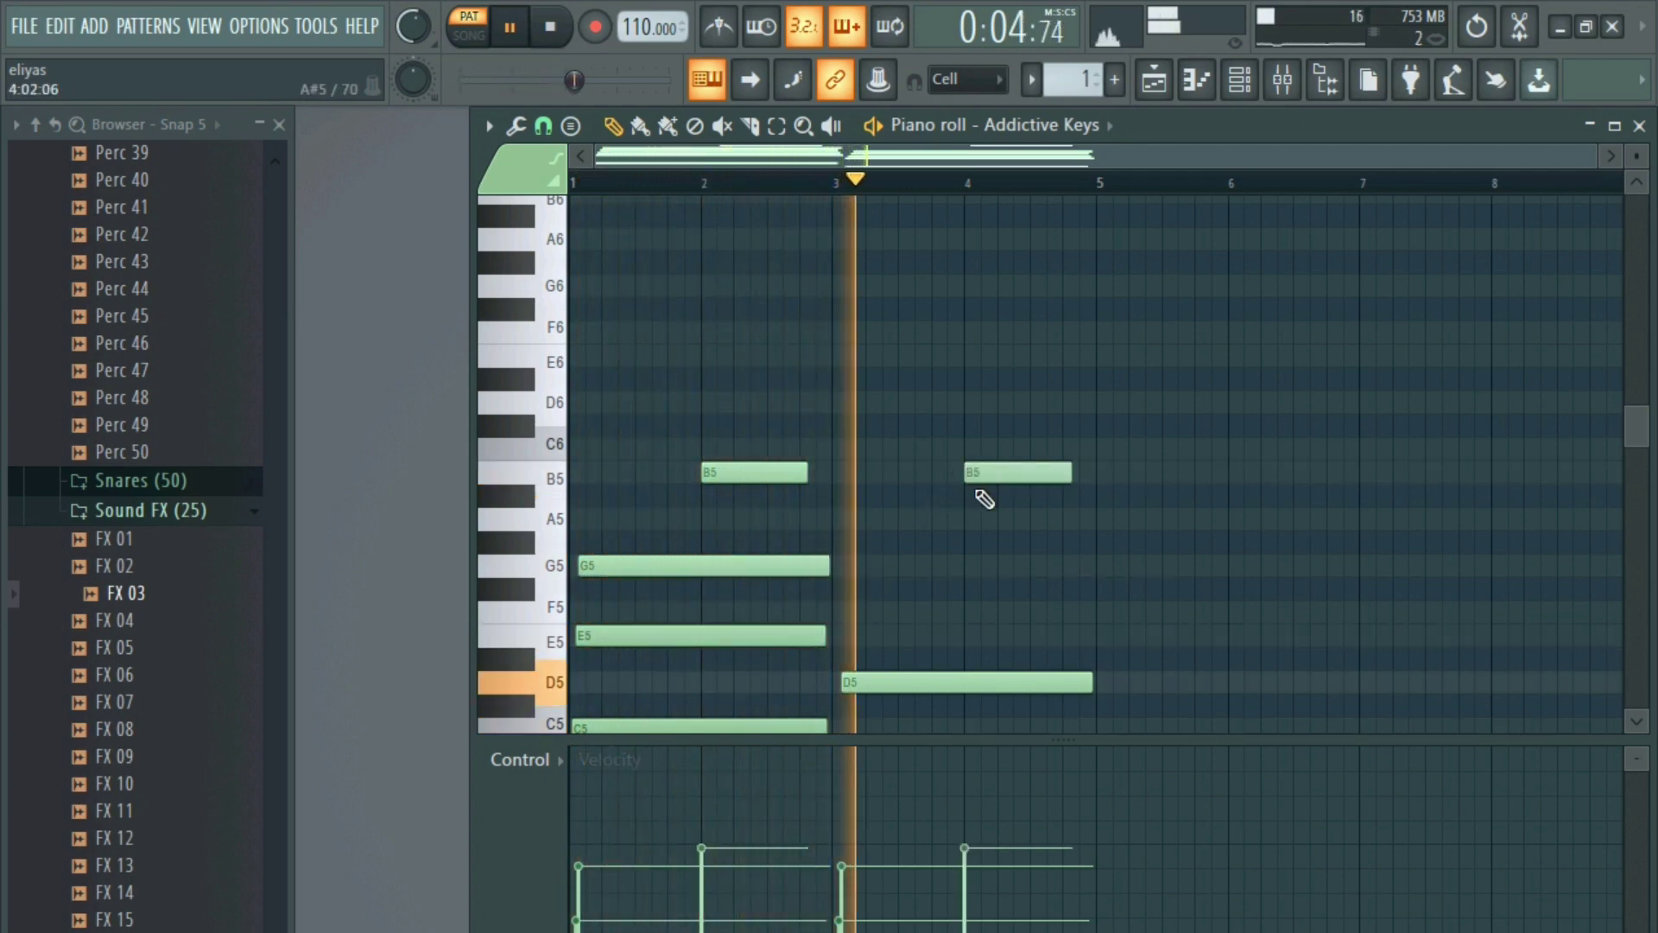
pyautogui.moveTo(1050, 527); pyautogui.dragTo(782, 465)
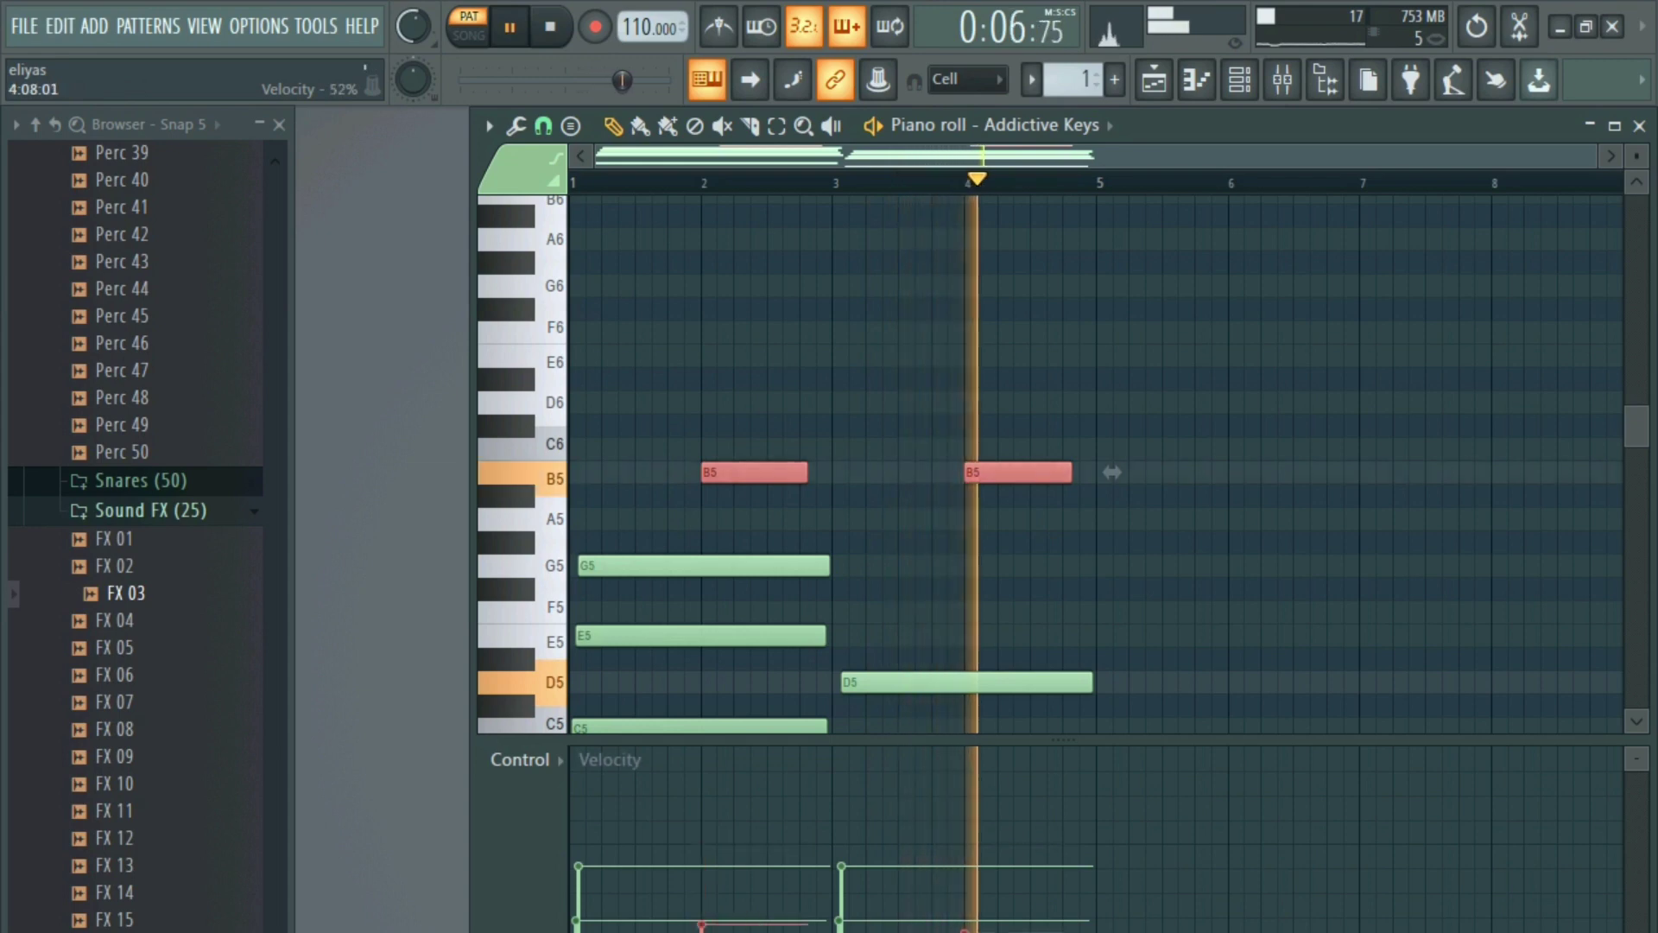
pyautogui.keyDown('ctrl'); pyautogui.click(894, 596); pyautogui.keyUp('ctrl')
pyautogui.press('space')
# - Move the bar 4 melody note down to F#5, lower the B5 note's velocity slightly, and lengthen F#5 almost to bar 5
pyautogui.moveTo(947, 549); pyautogui.dragTo(733, 513)
pyautogui.press('space')
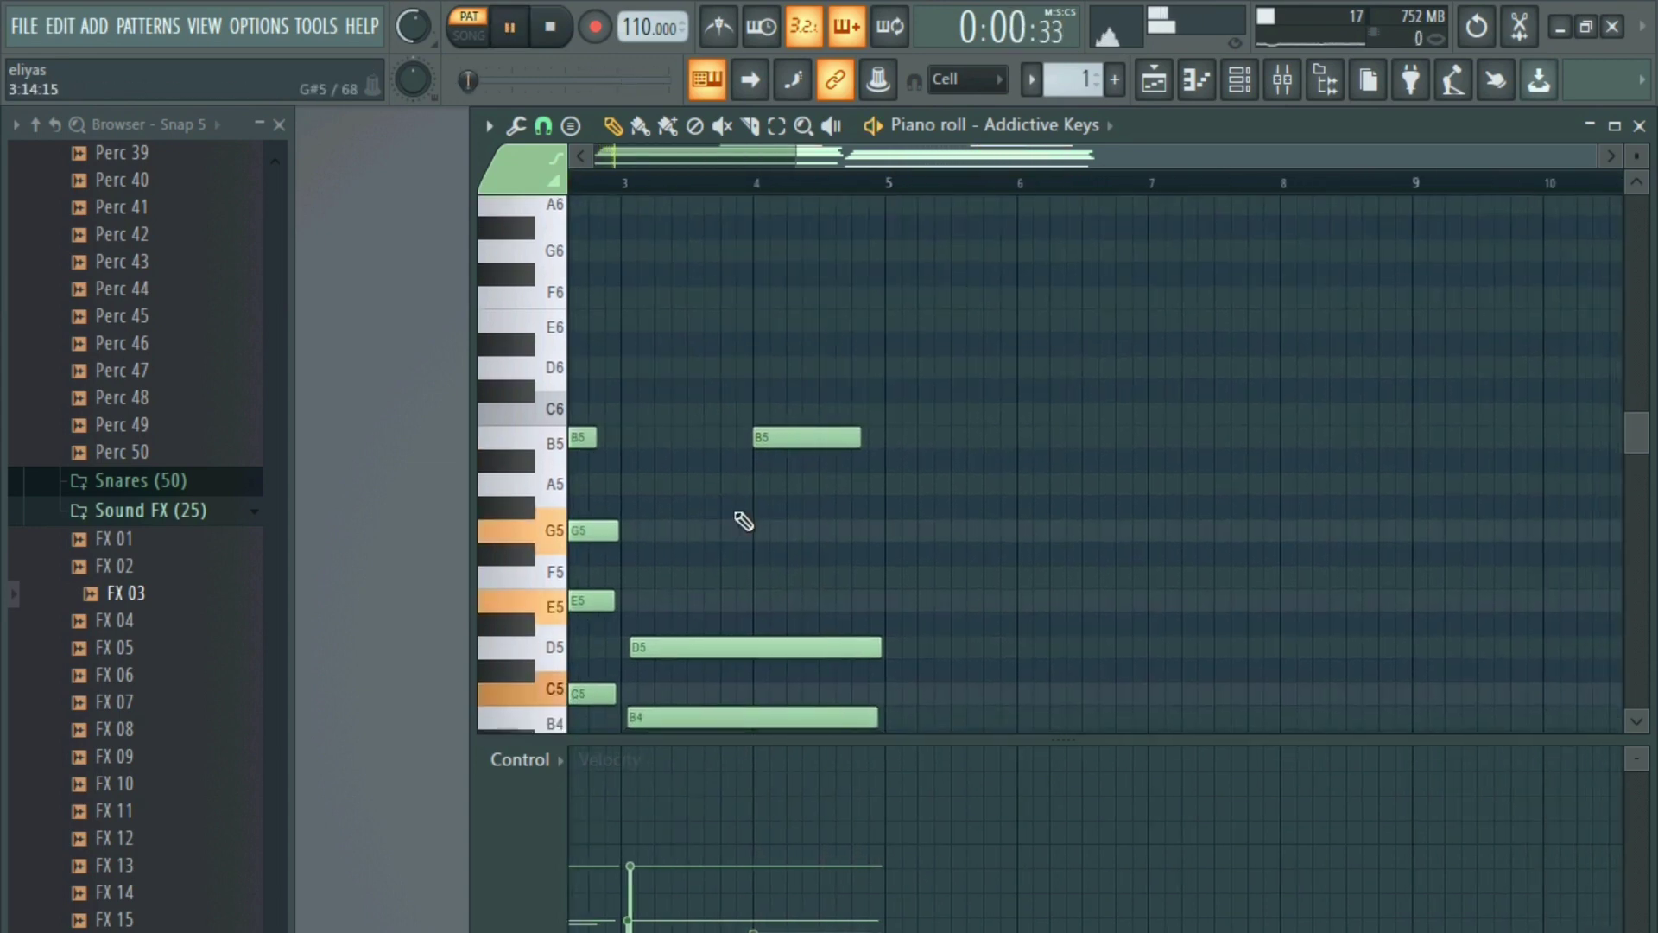
pyautogui.click(758, 555)
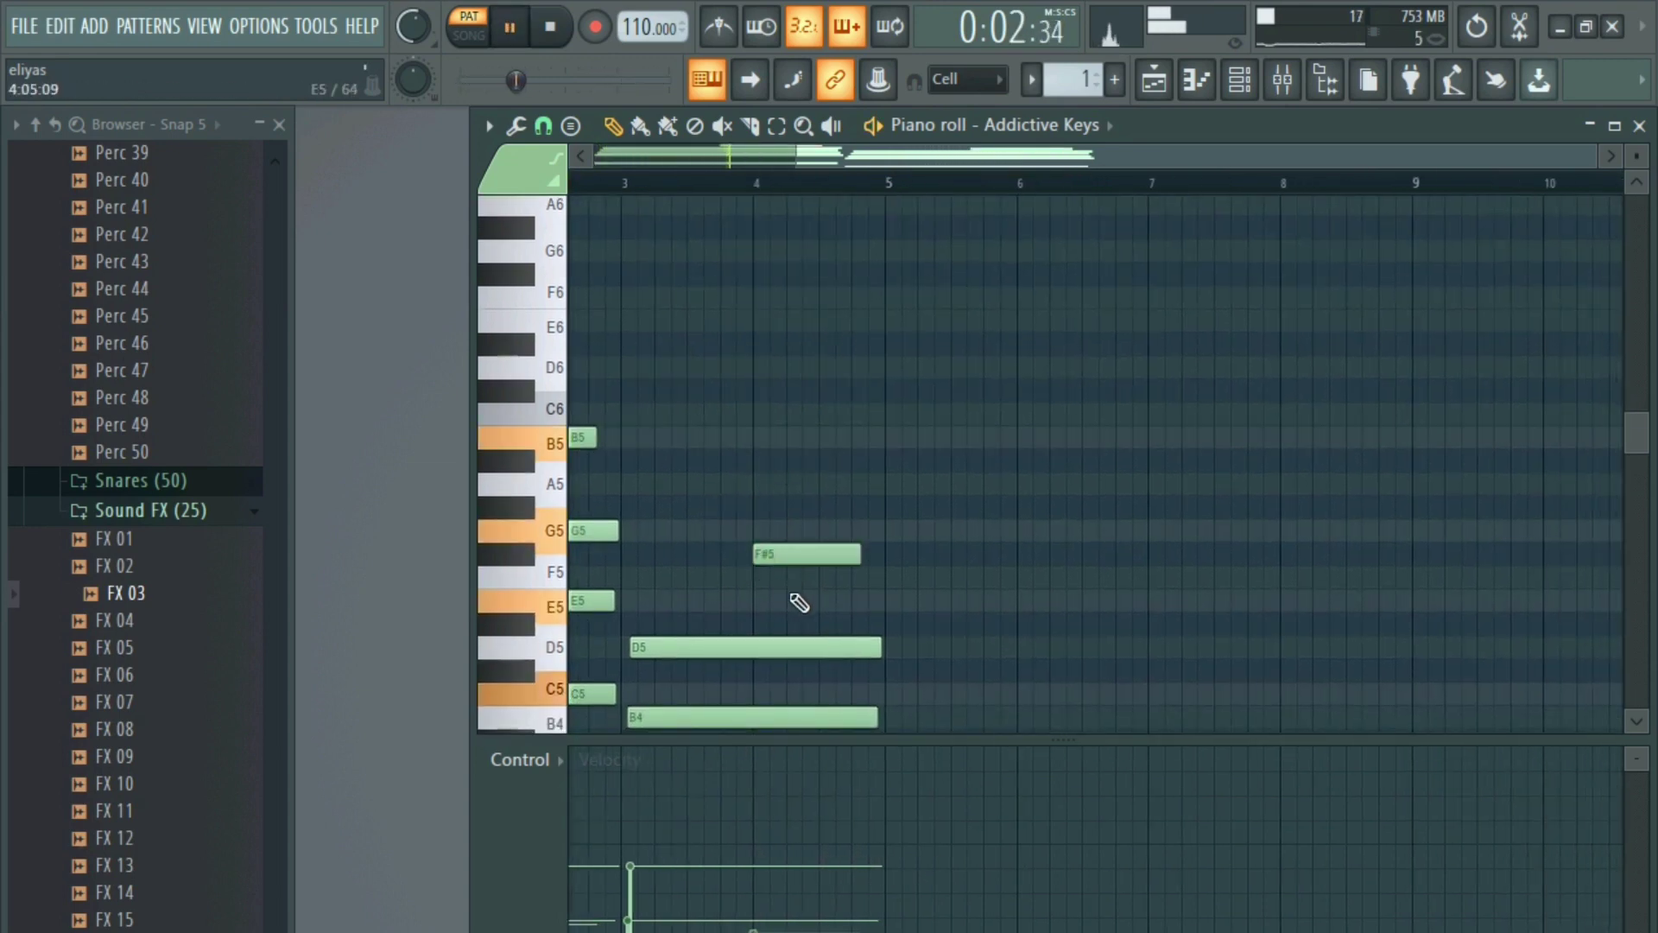
pyautogui.click(753, 443)
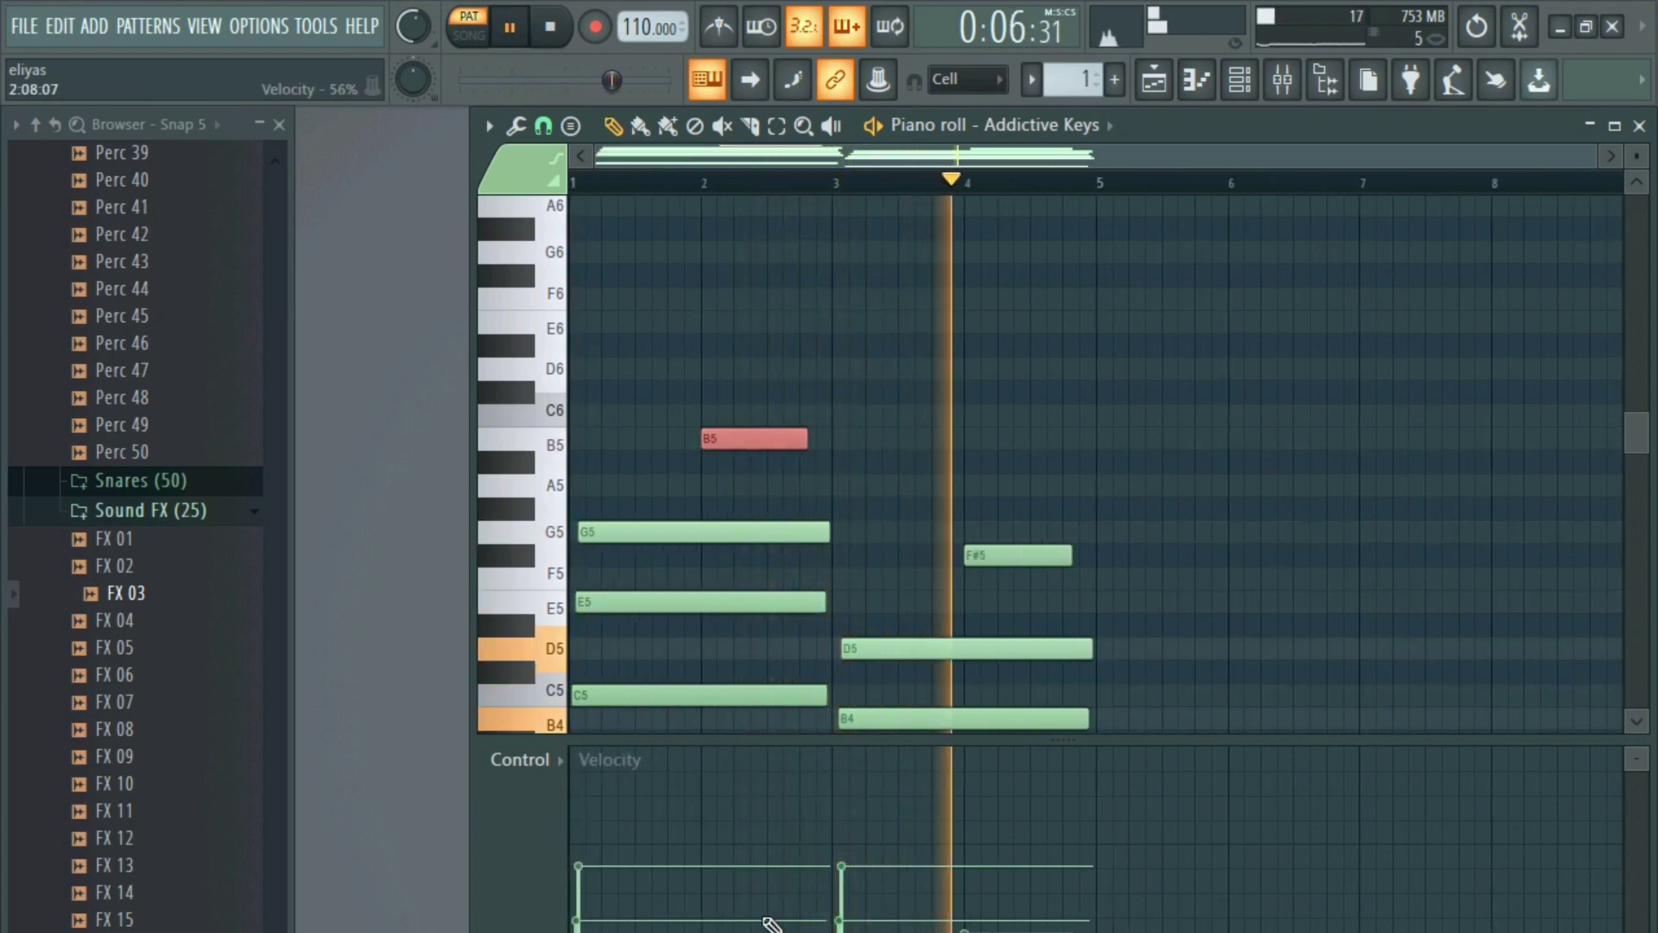
pyautogui.click(916, 607)
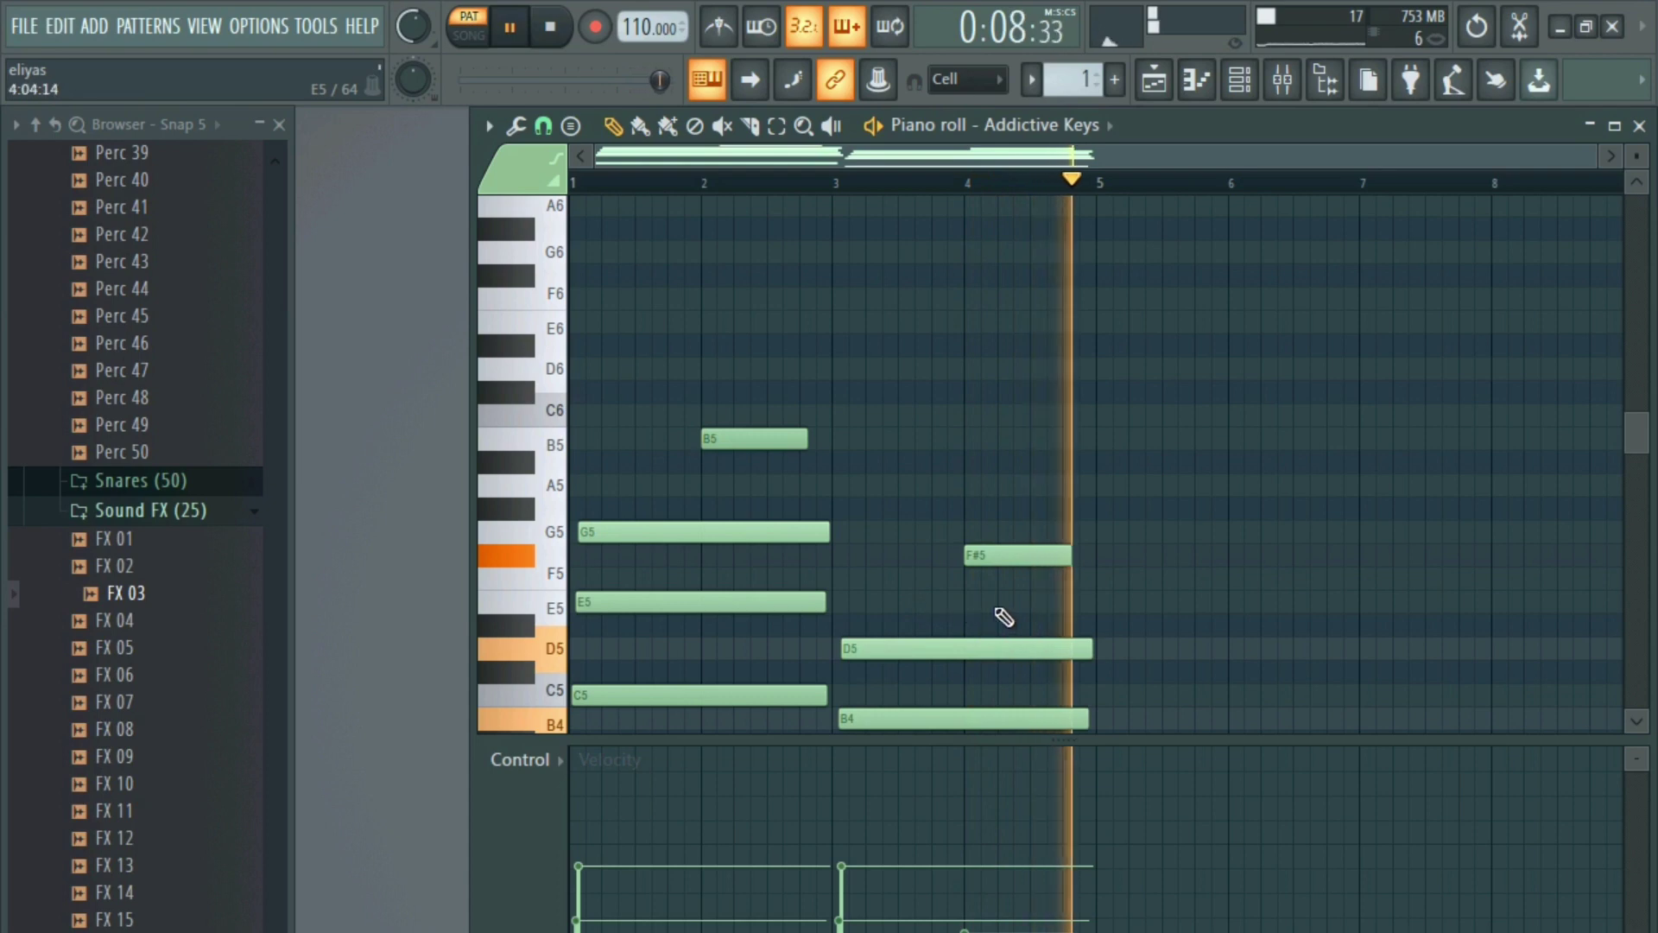
pyautogui.moveTo(1070, 561); pyautogui.dragTo(1088, 560)
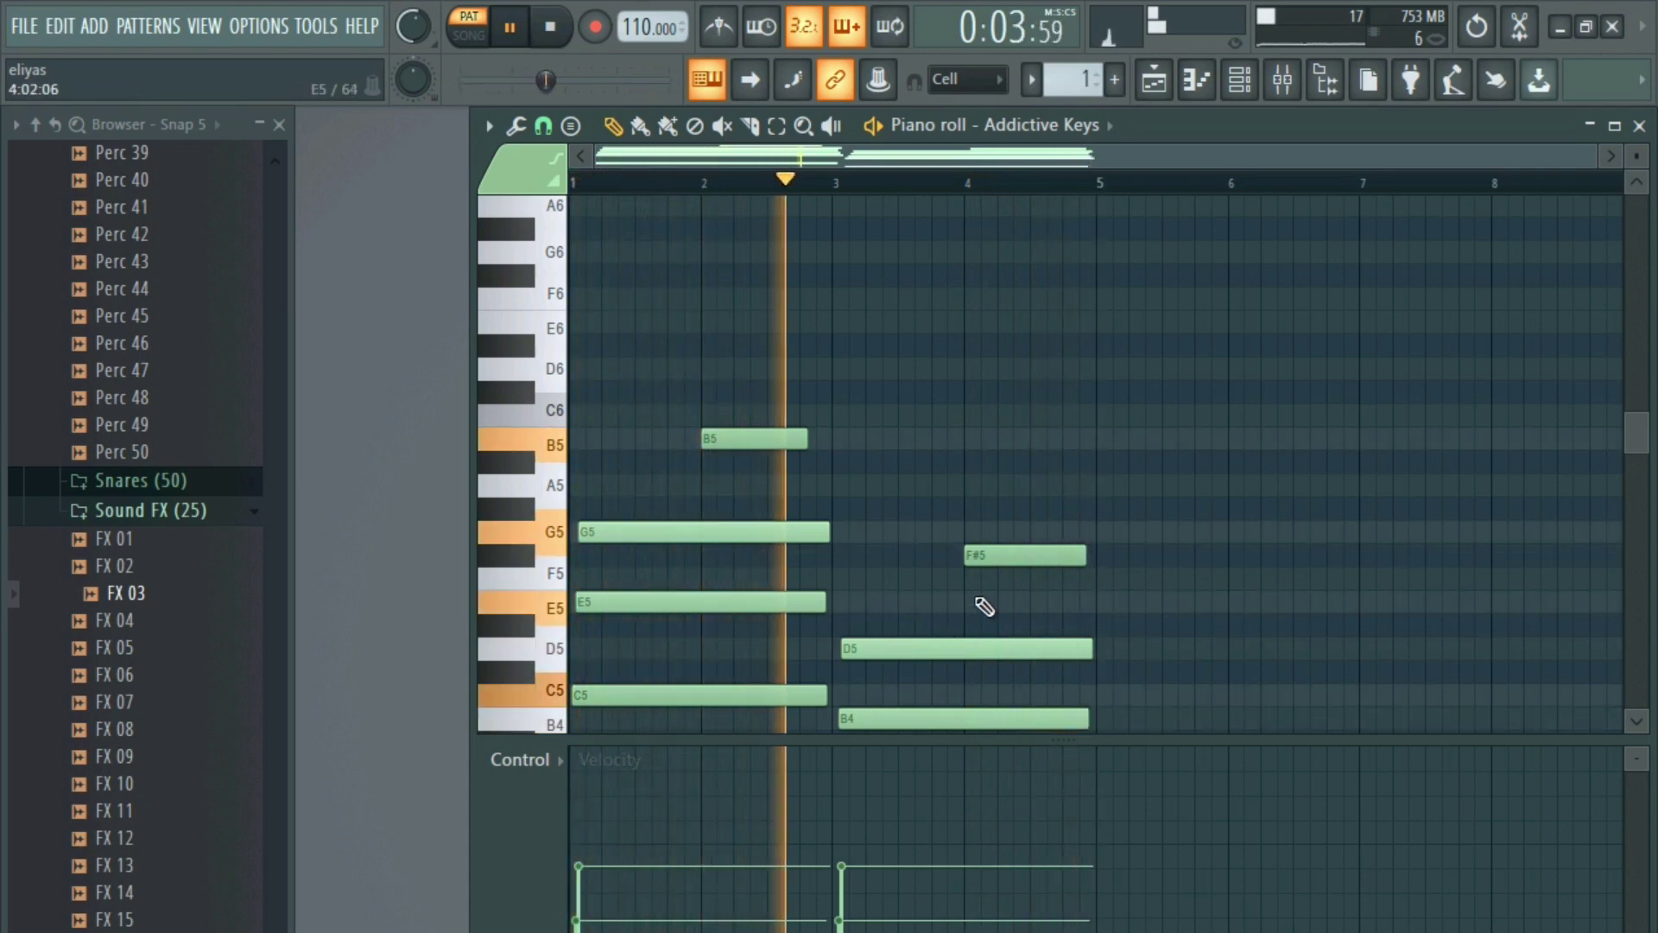
# - Add Pattern 1 clips at bars 5 and 9 on Track 1 of the playlist, and set playback to song mode from bar 1
pyautogui.press('F7')
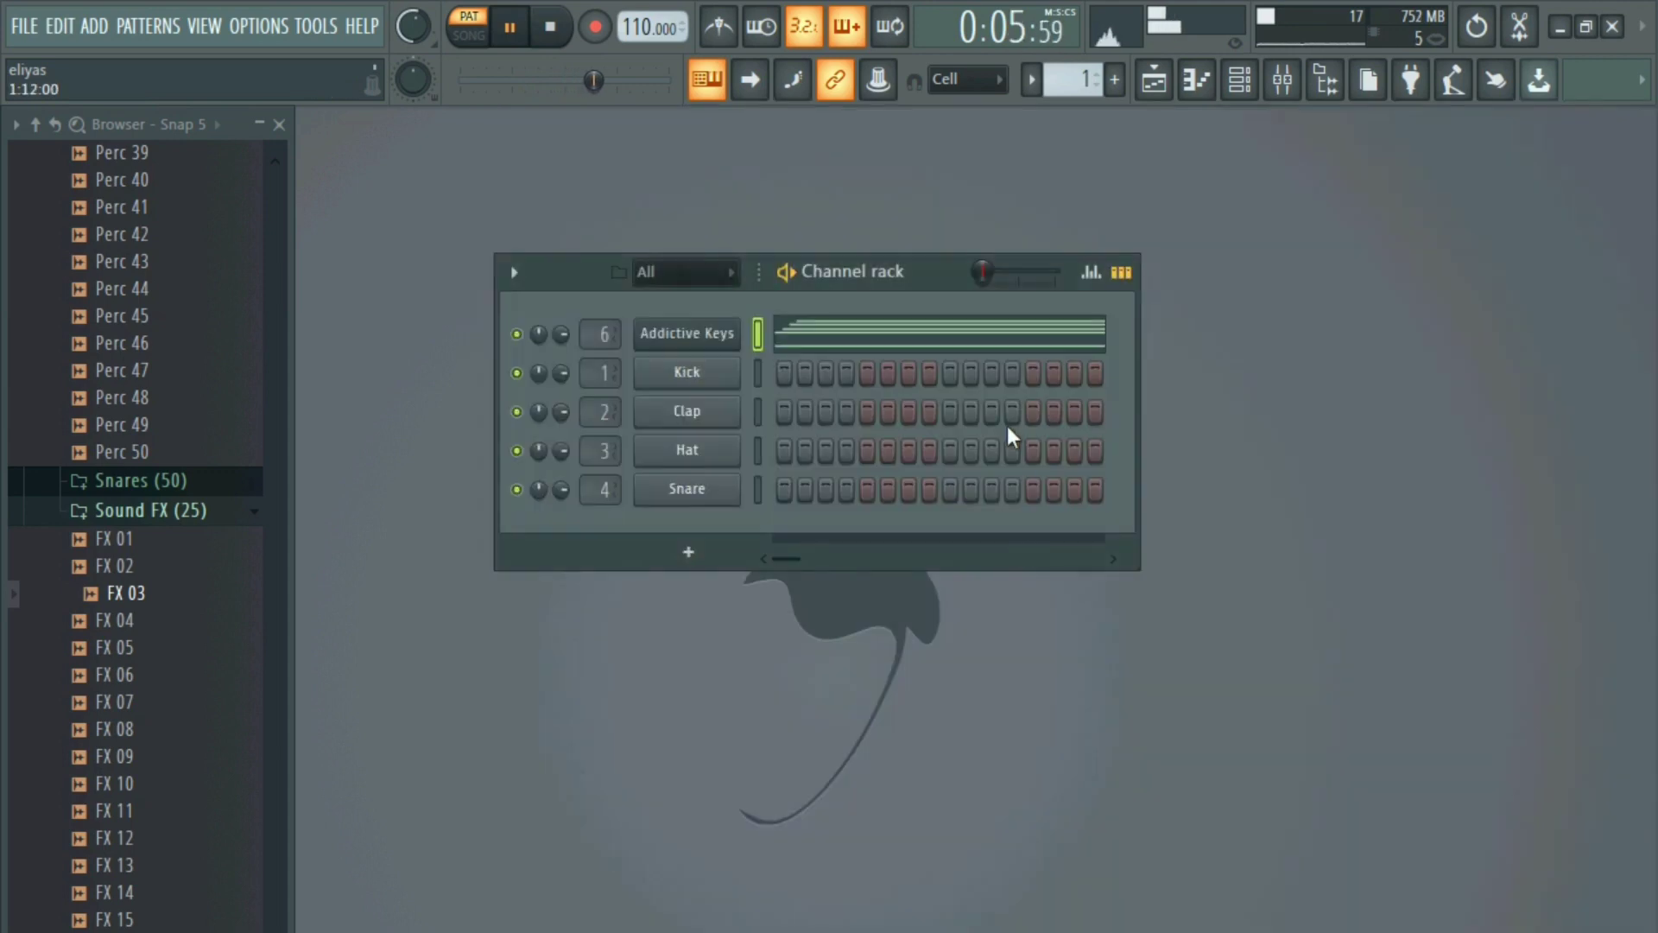
pyautogui.click(1154, 80)
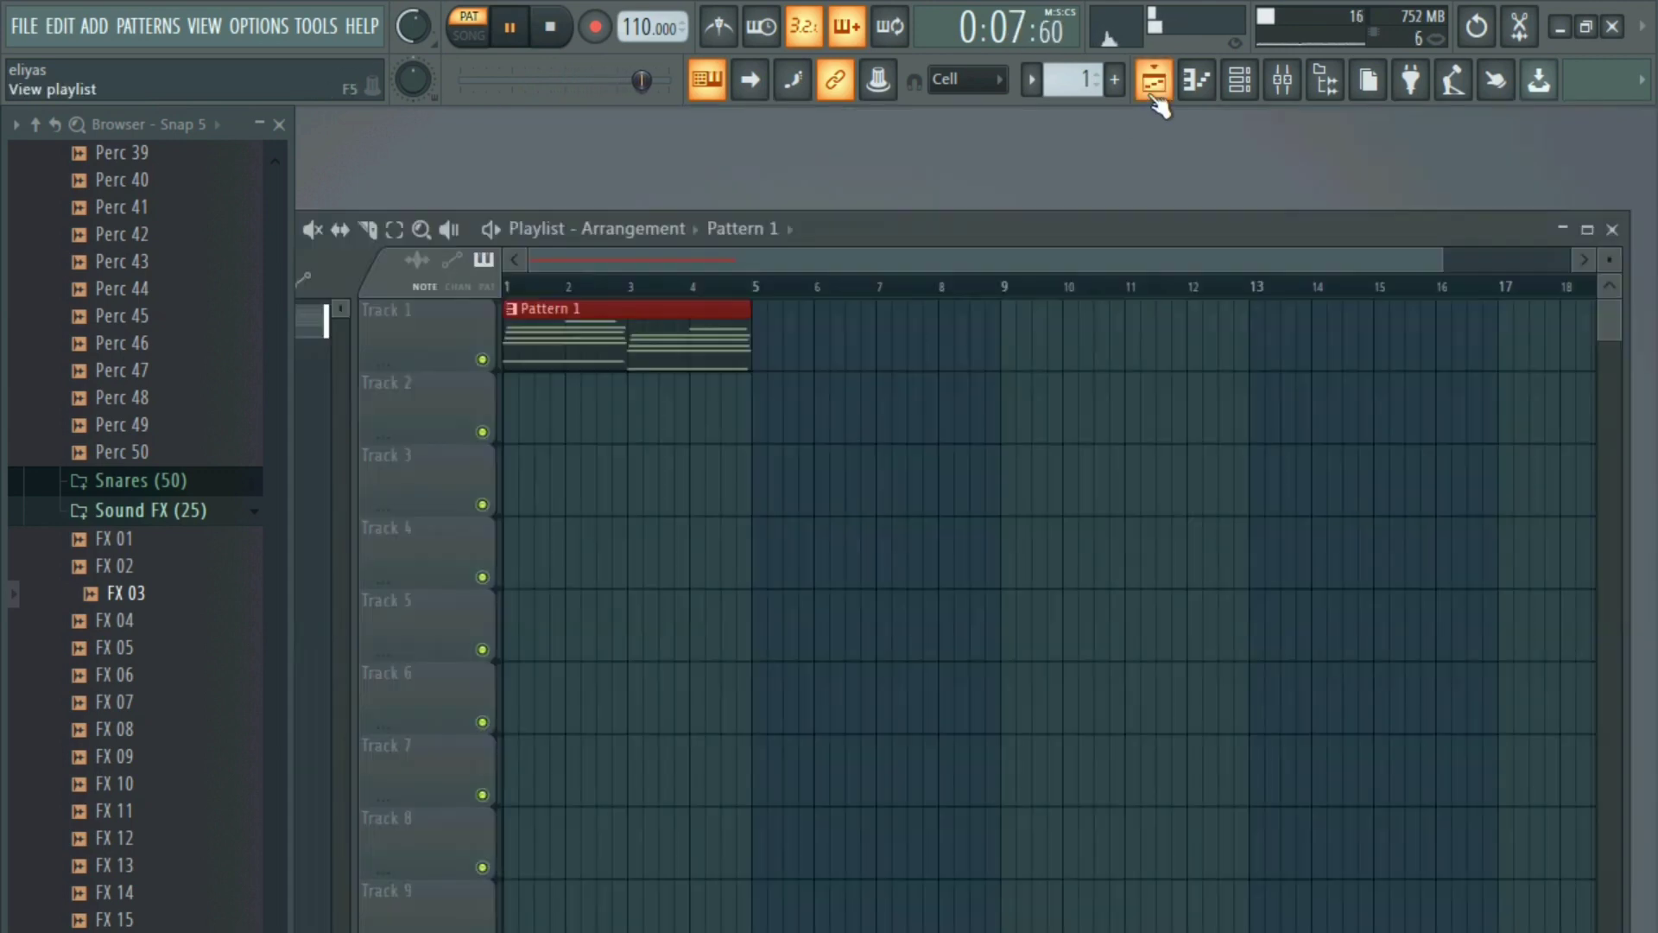
pyautogui.click(768, 349)
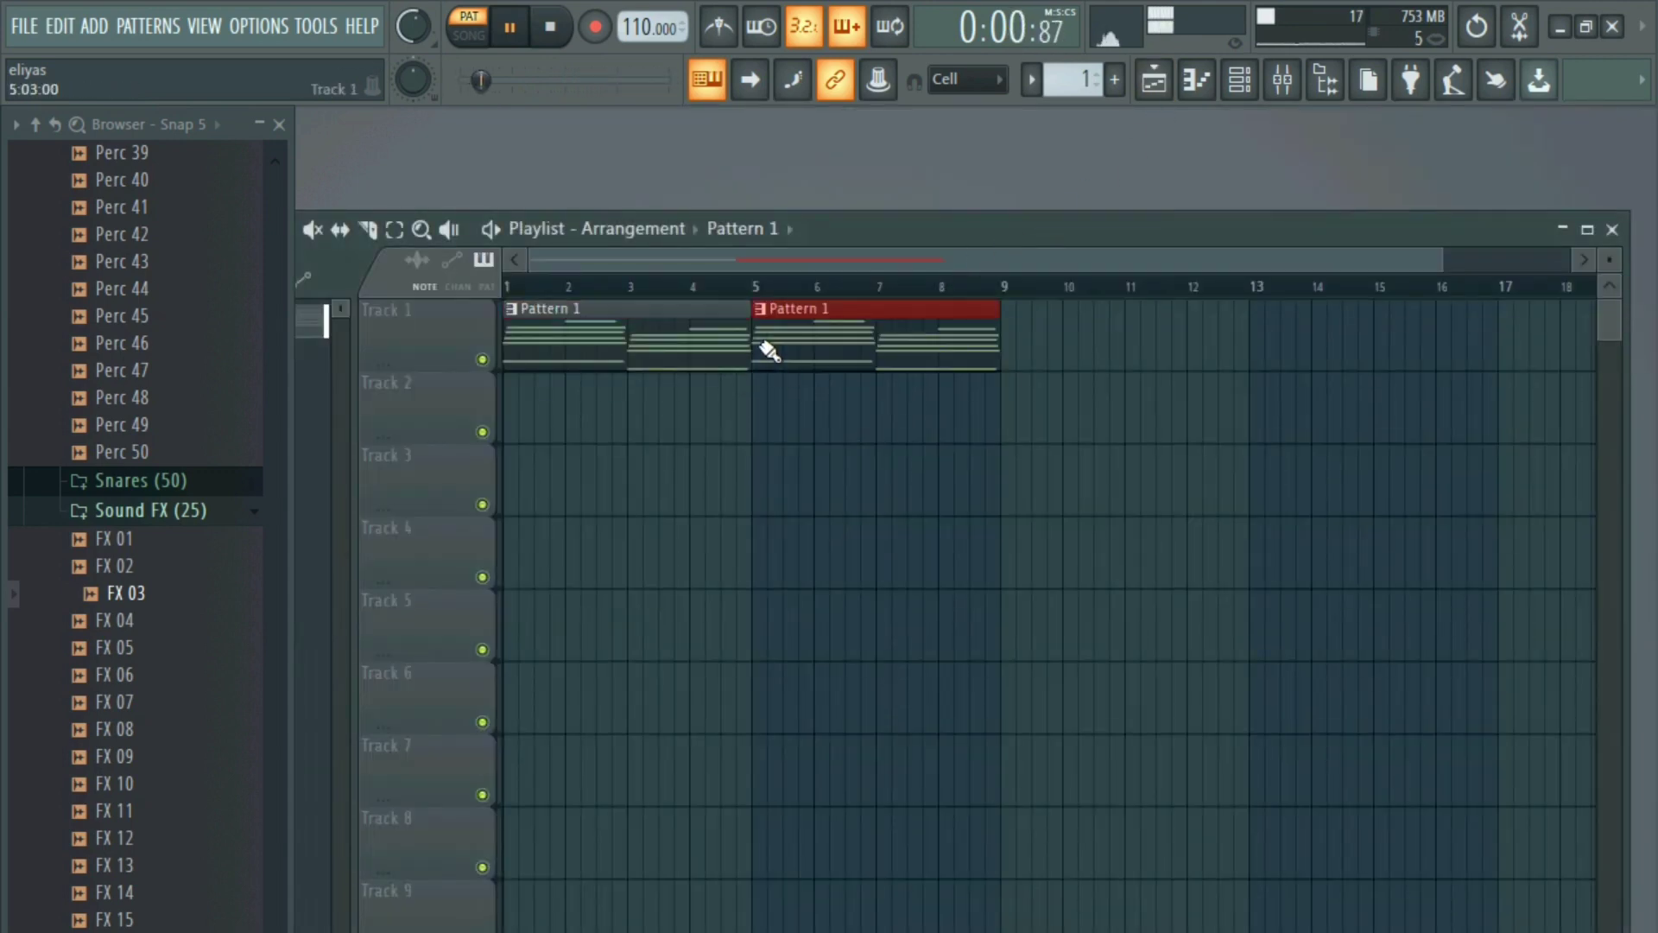
pyautogui.click(1007, 358)
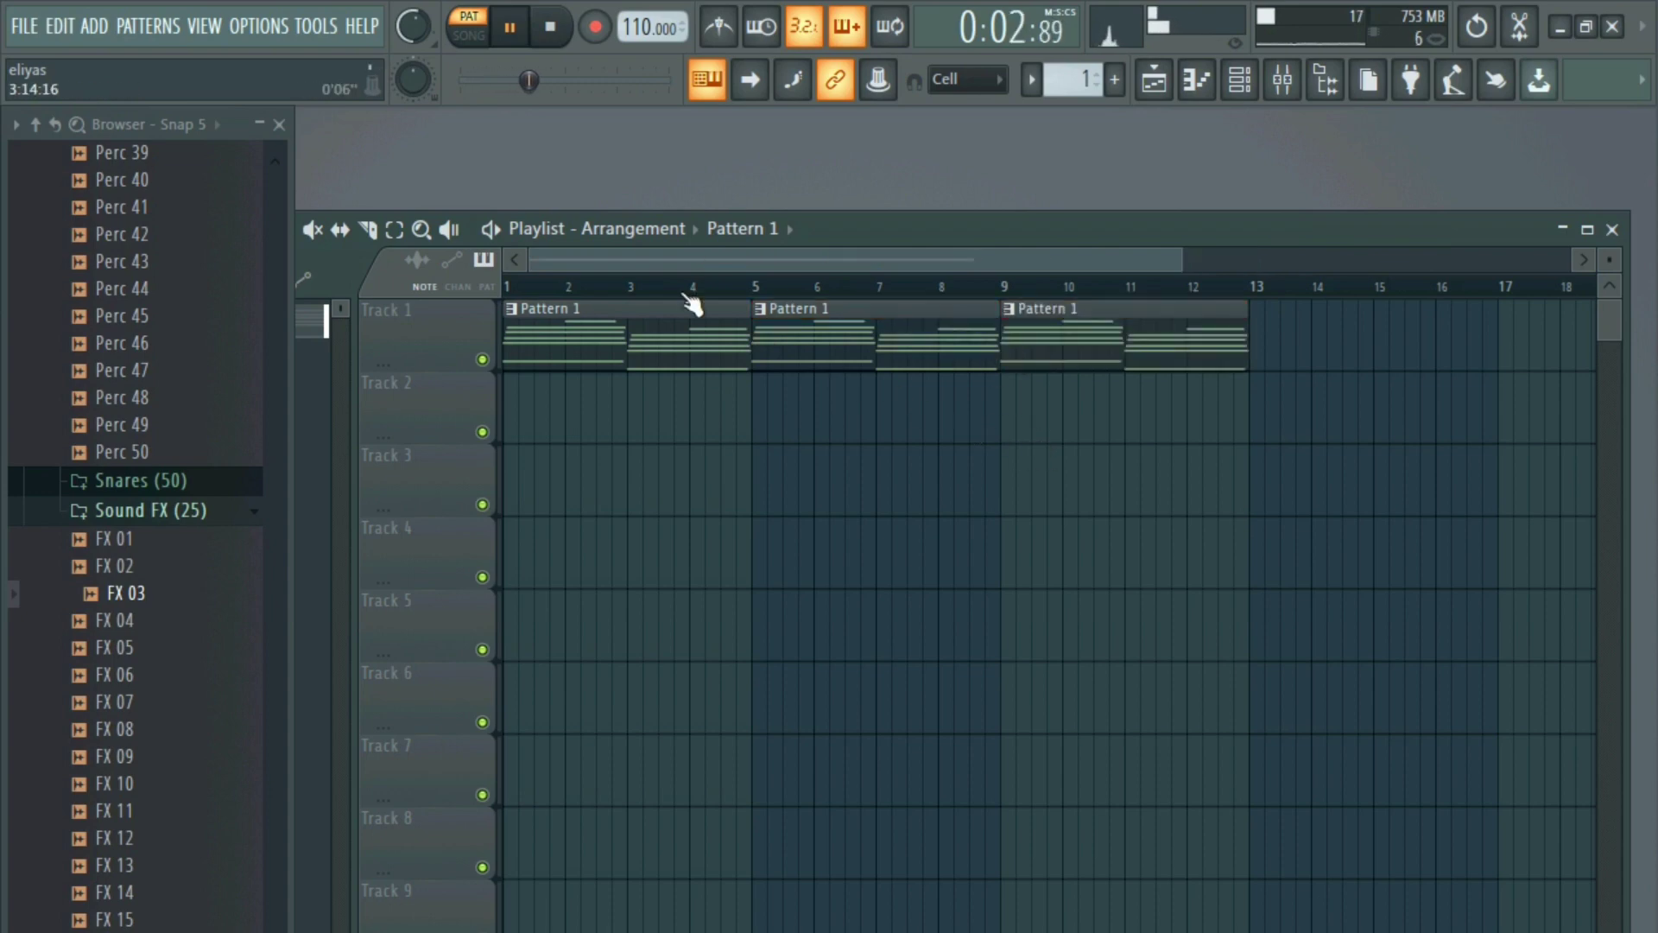
pyautogui.press('space')
pyautogui.click(511, 291)
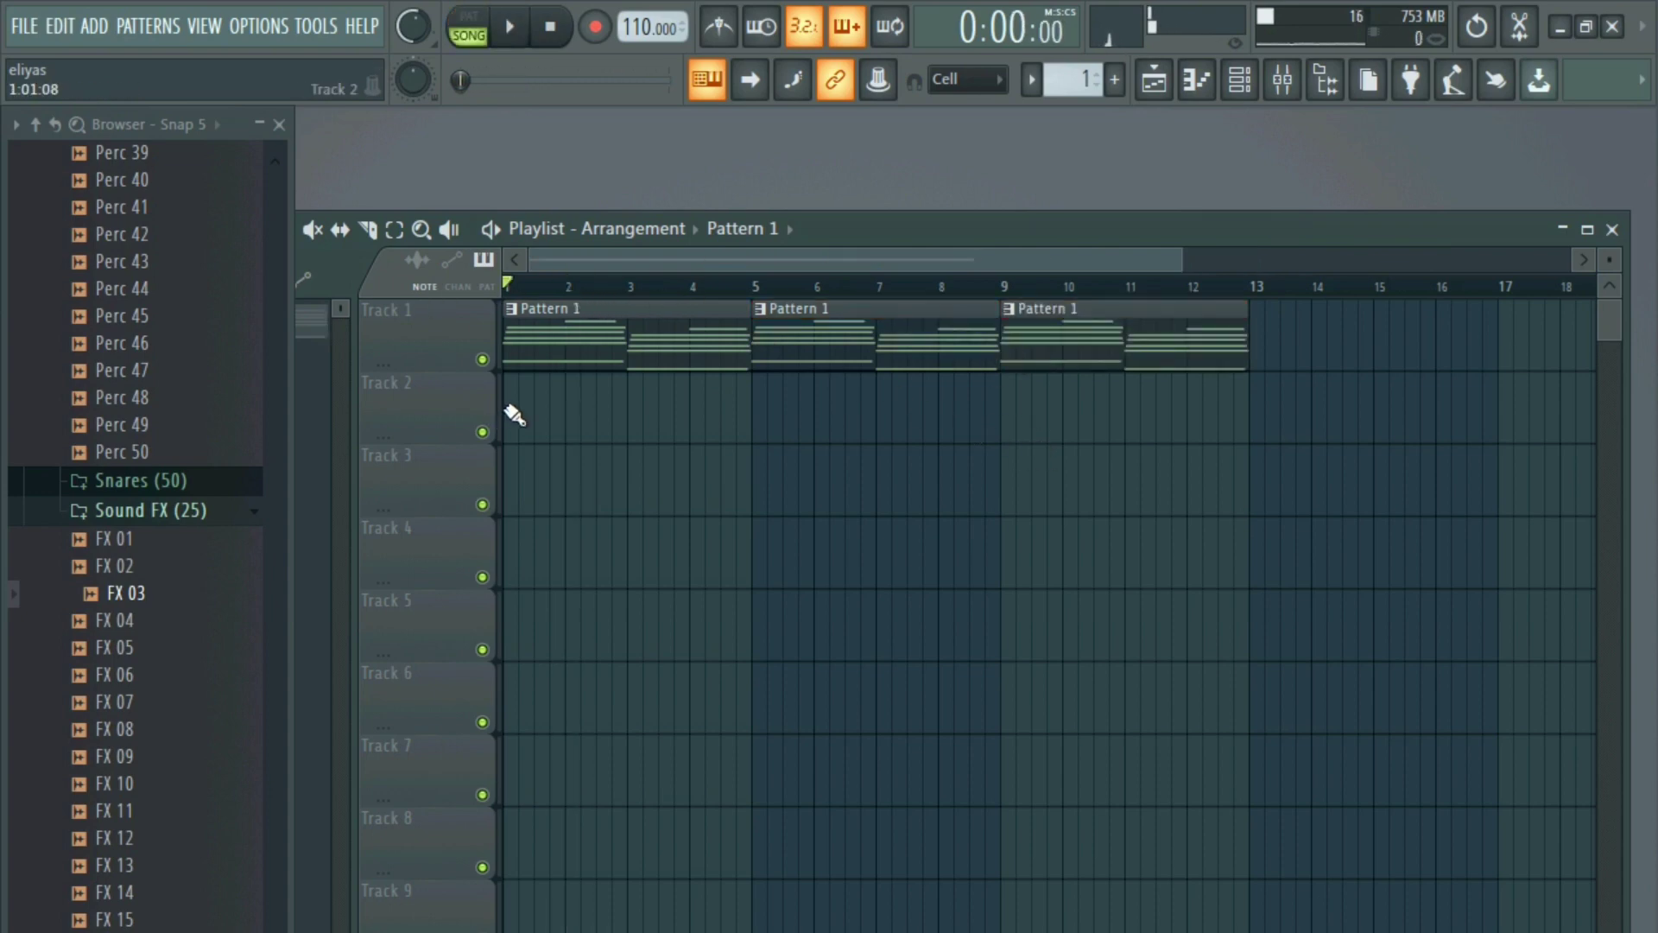
# - Close the playlist and insert a Kontakt 5 instrument channel above Addictive Keys in the channel rack
pyautogui.press('F5')
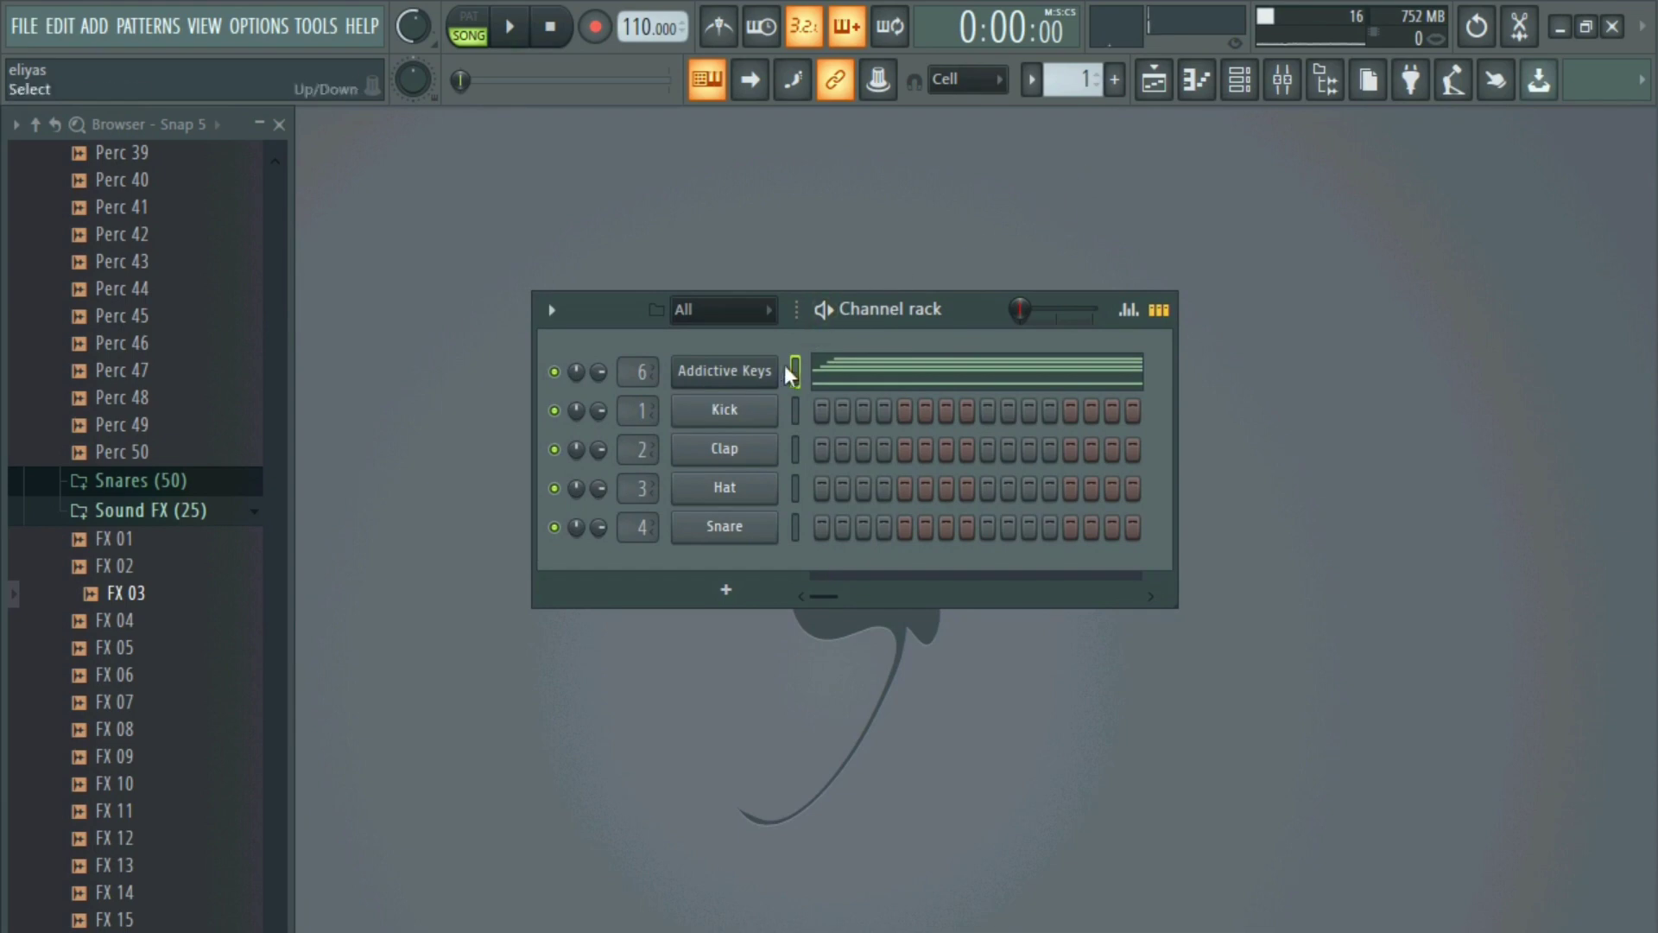
pyautogui.rightClick(784, 365)
pyautogui.moveTo(945, 547)
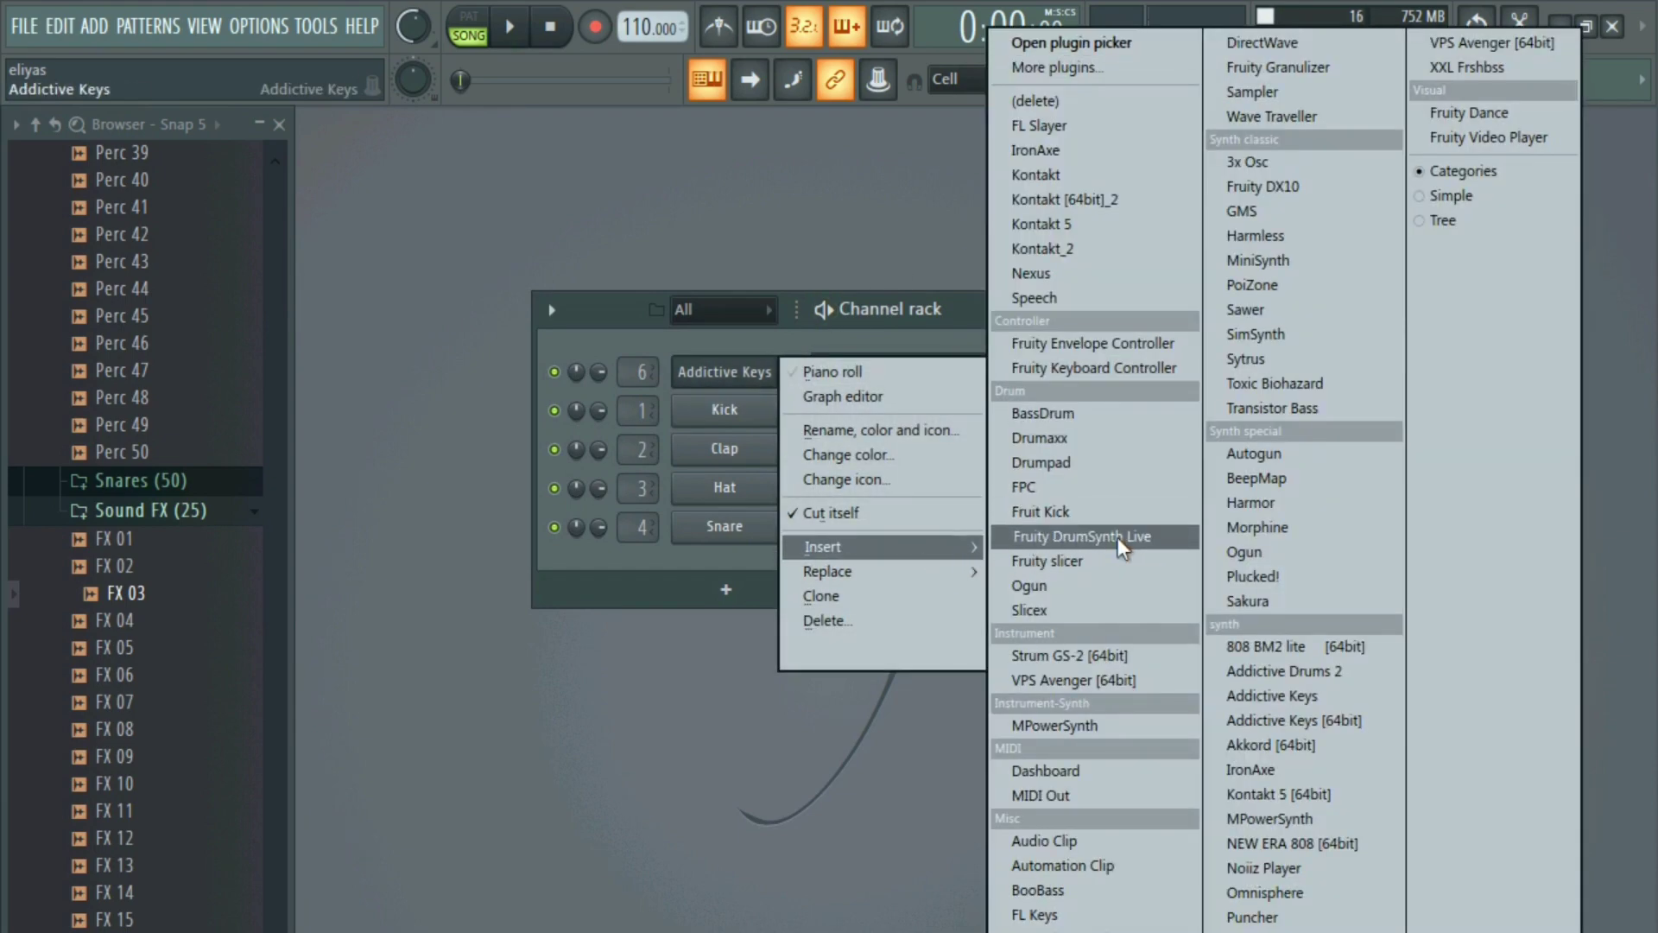
pyautogui.click(1048, 226)
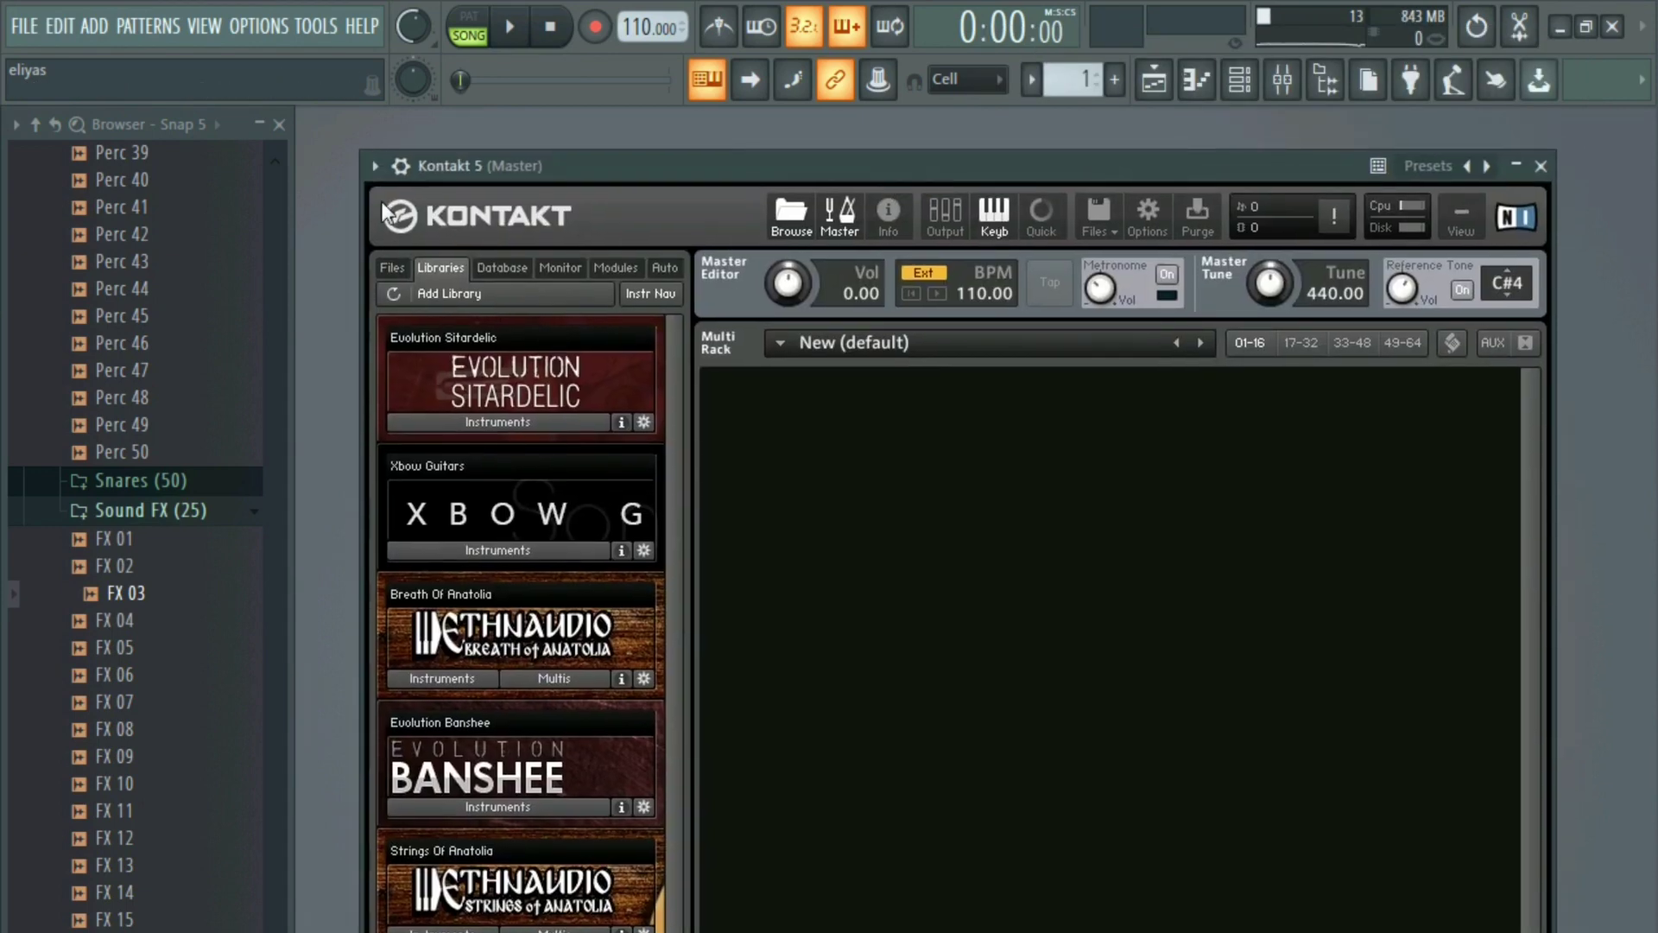
pyautogui.click(374, 167)
pyautogui.moveTo(599, 244)
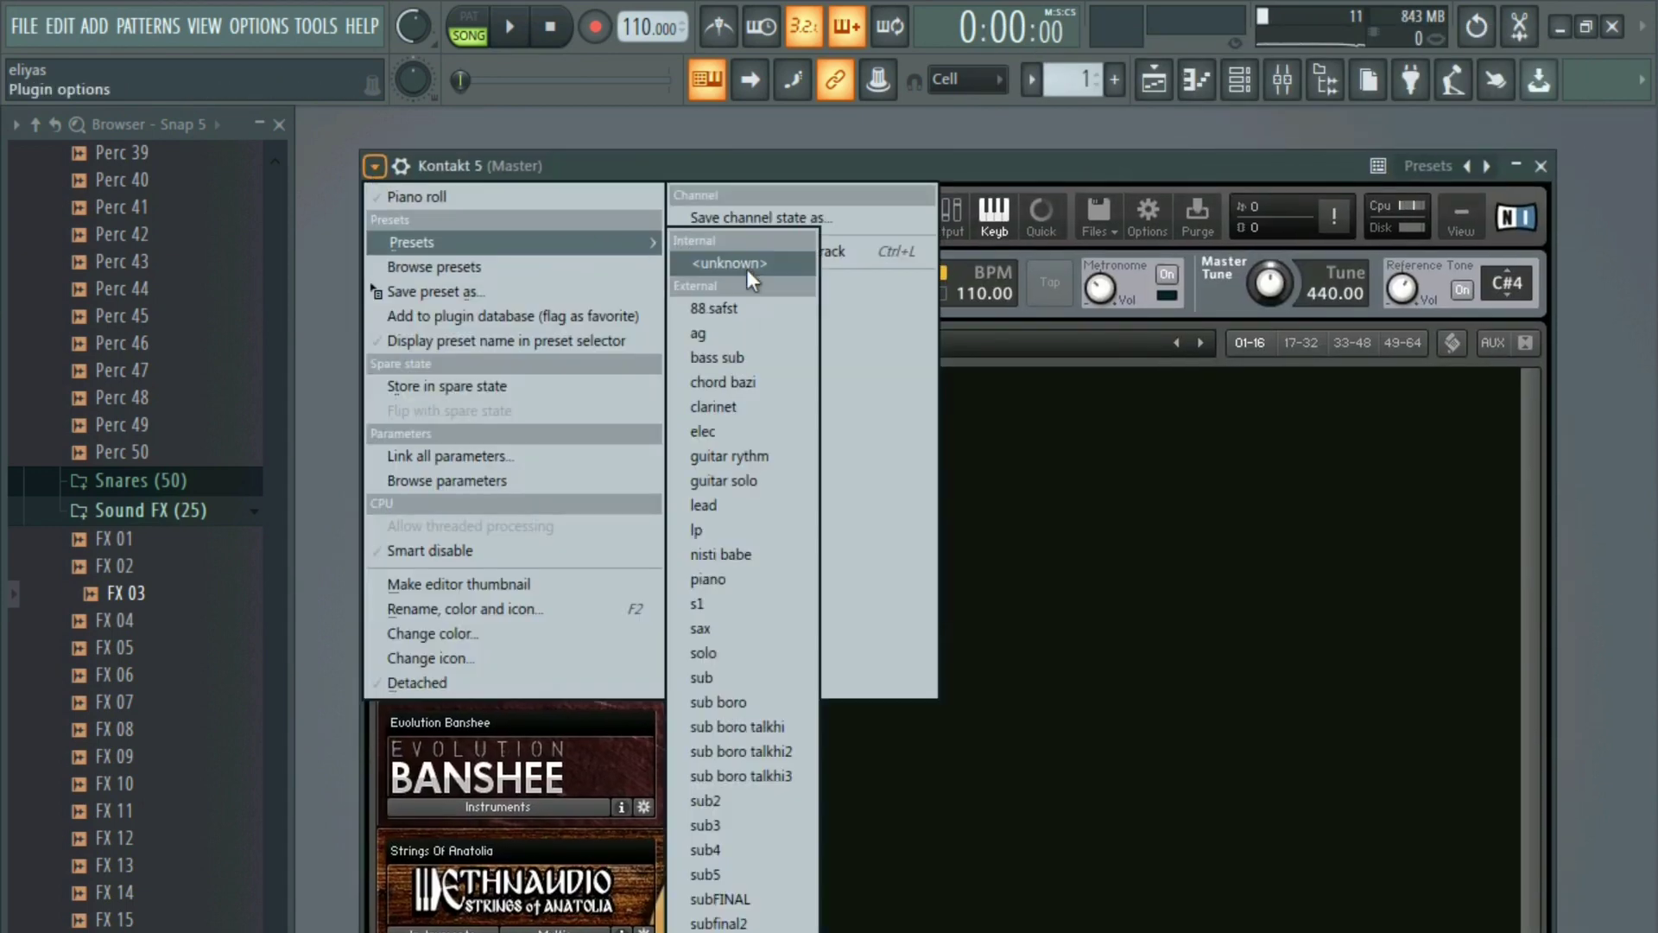
pyautogui.click(1199, 219)
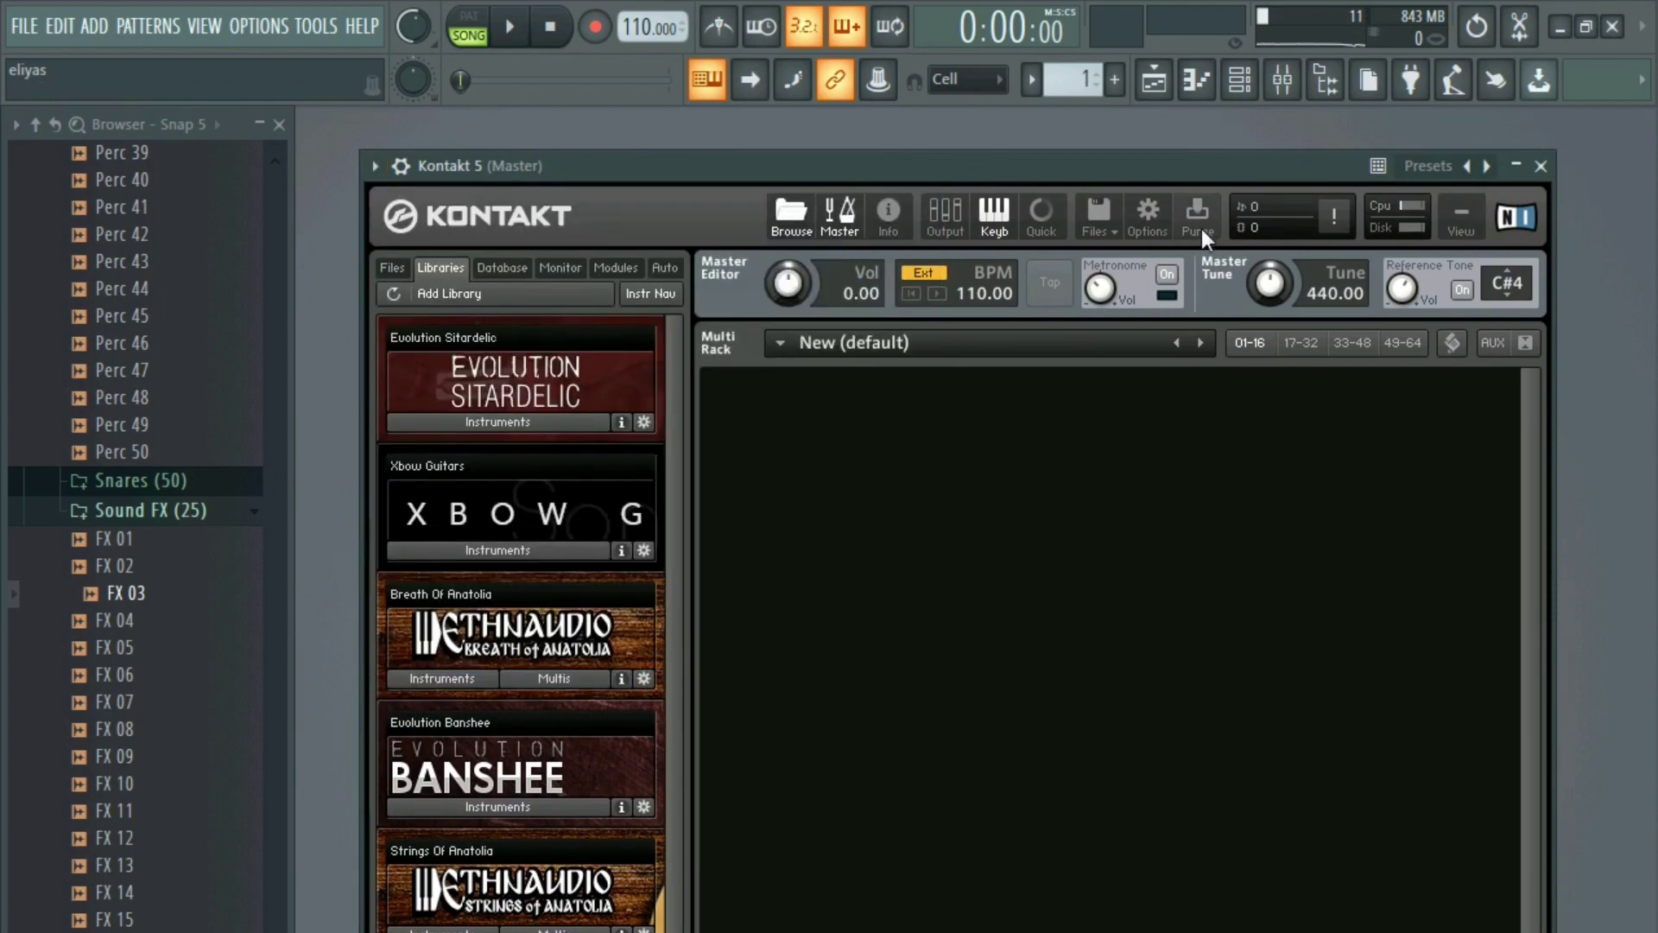
pyautogui.click(1192, 214)
pyautogui.click(1128, 204)
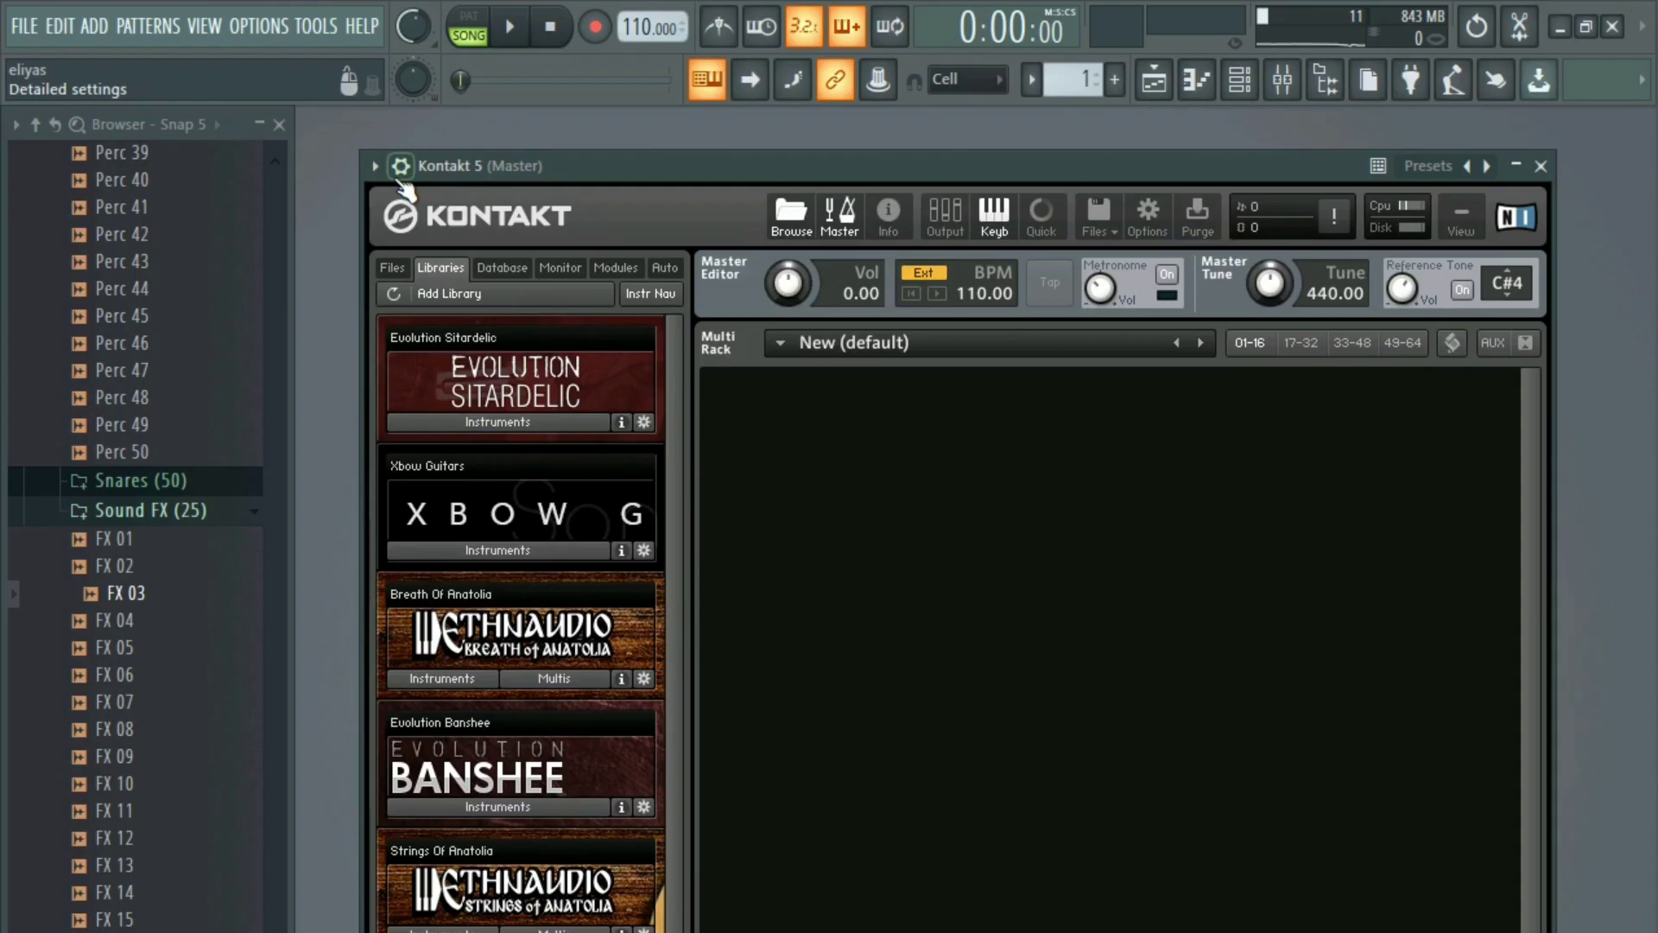
# - Load the ag acoustic guitar preset into Kontakt 5 and close the plugin window
pyautogui.click(374, 167)
pyautogui.moveTo(594, 242)
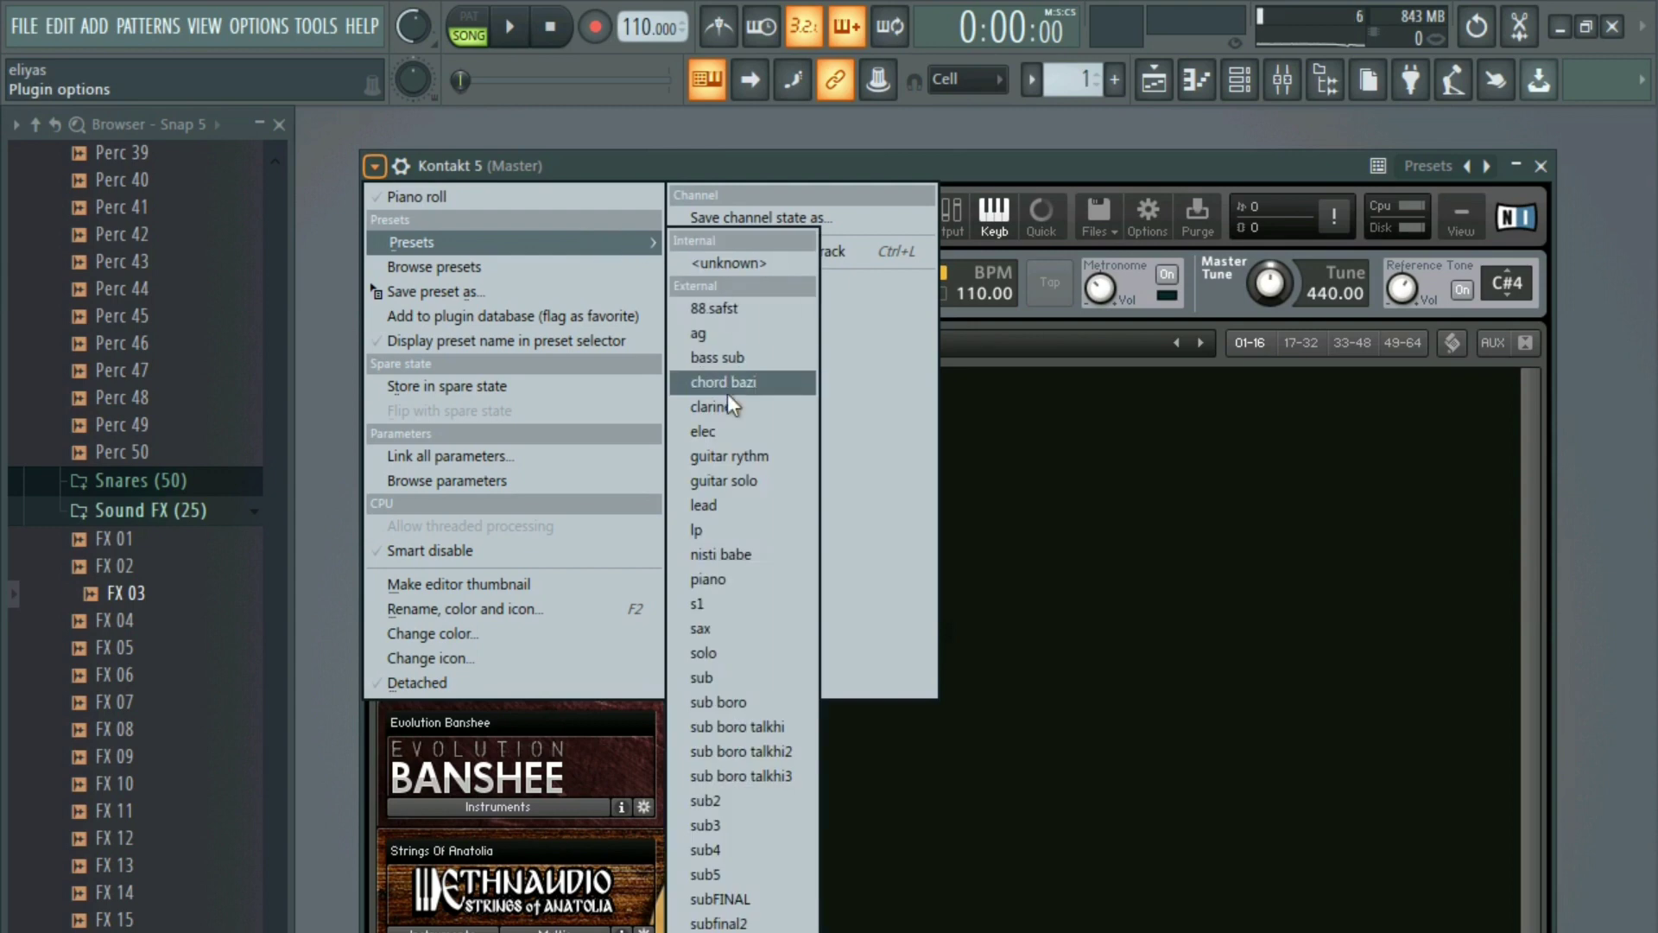
pyautogui.click(696, 334)
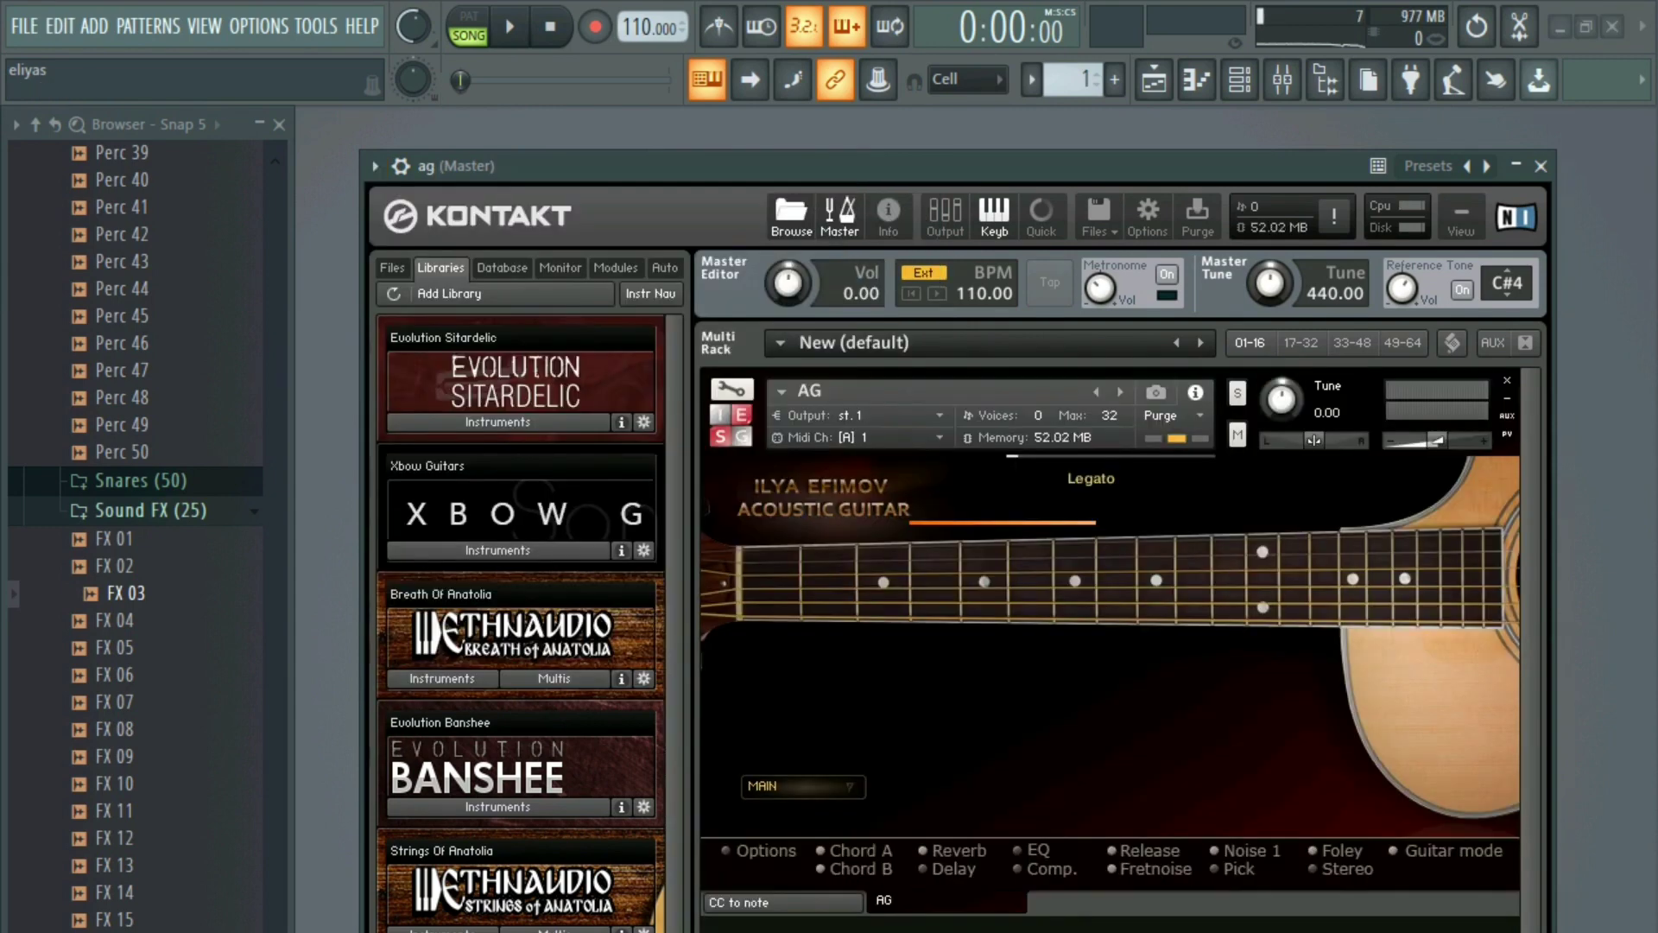
pyautogui.press('Escape')
# - Copy all Addictive Keys notes of Pattern 1 from the piano roll
pyautogui.click(840, 423)
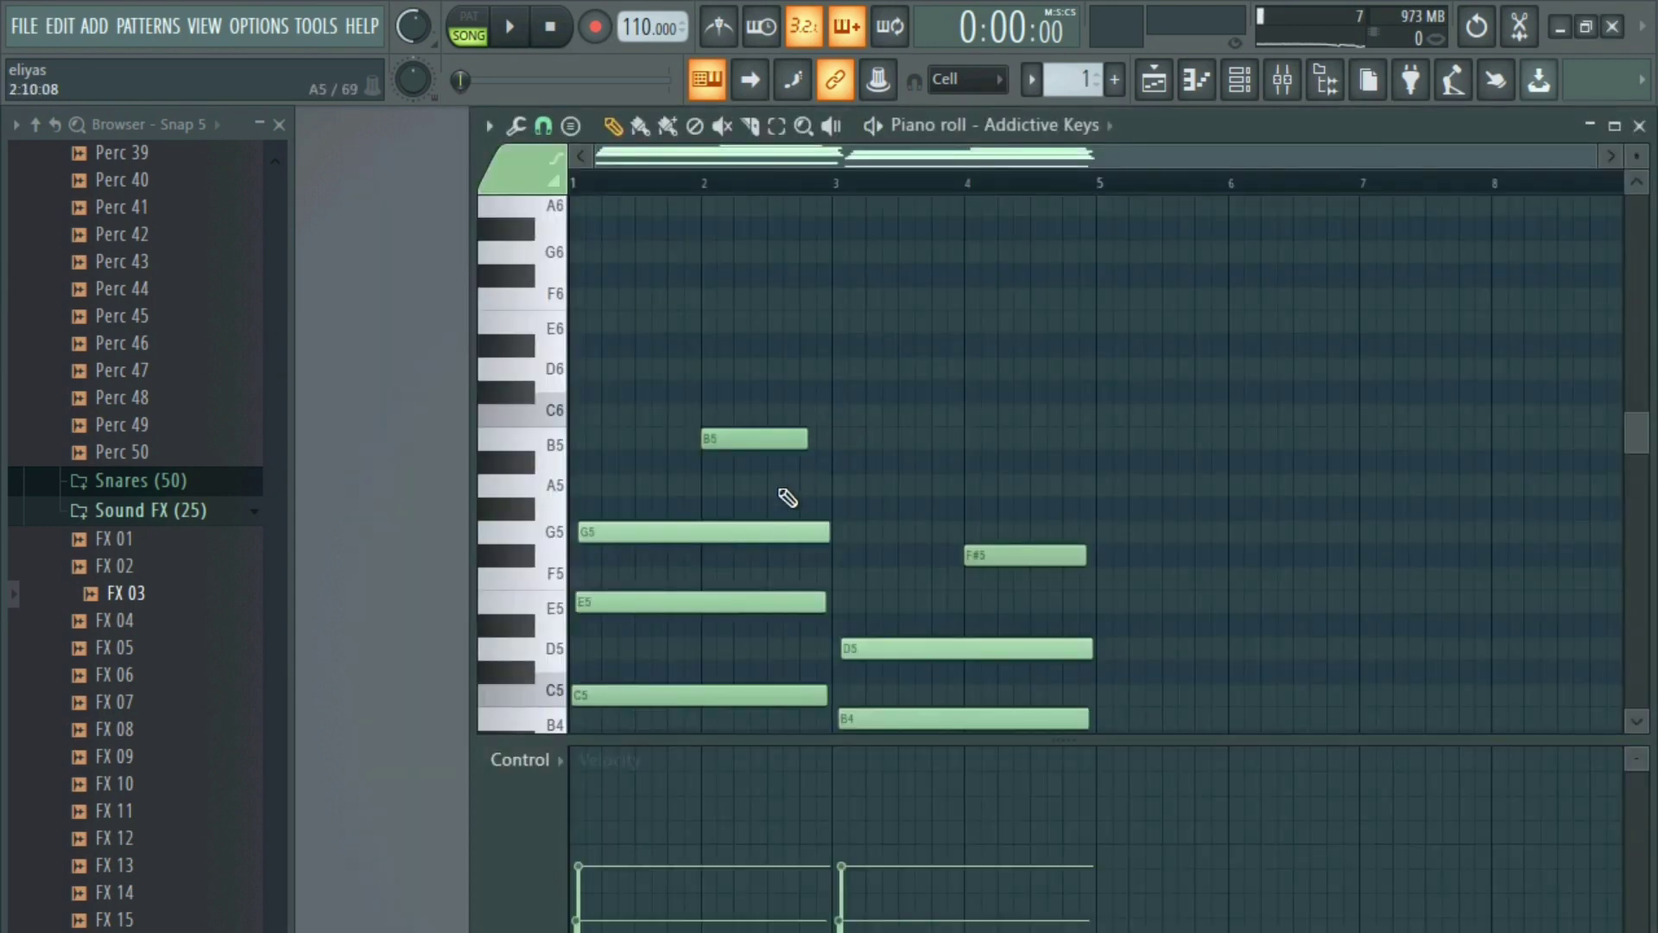
pyautogui.hotkey('ctrl', 'a')
pyautogui.press('Escape')
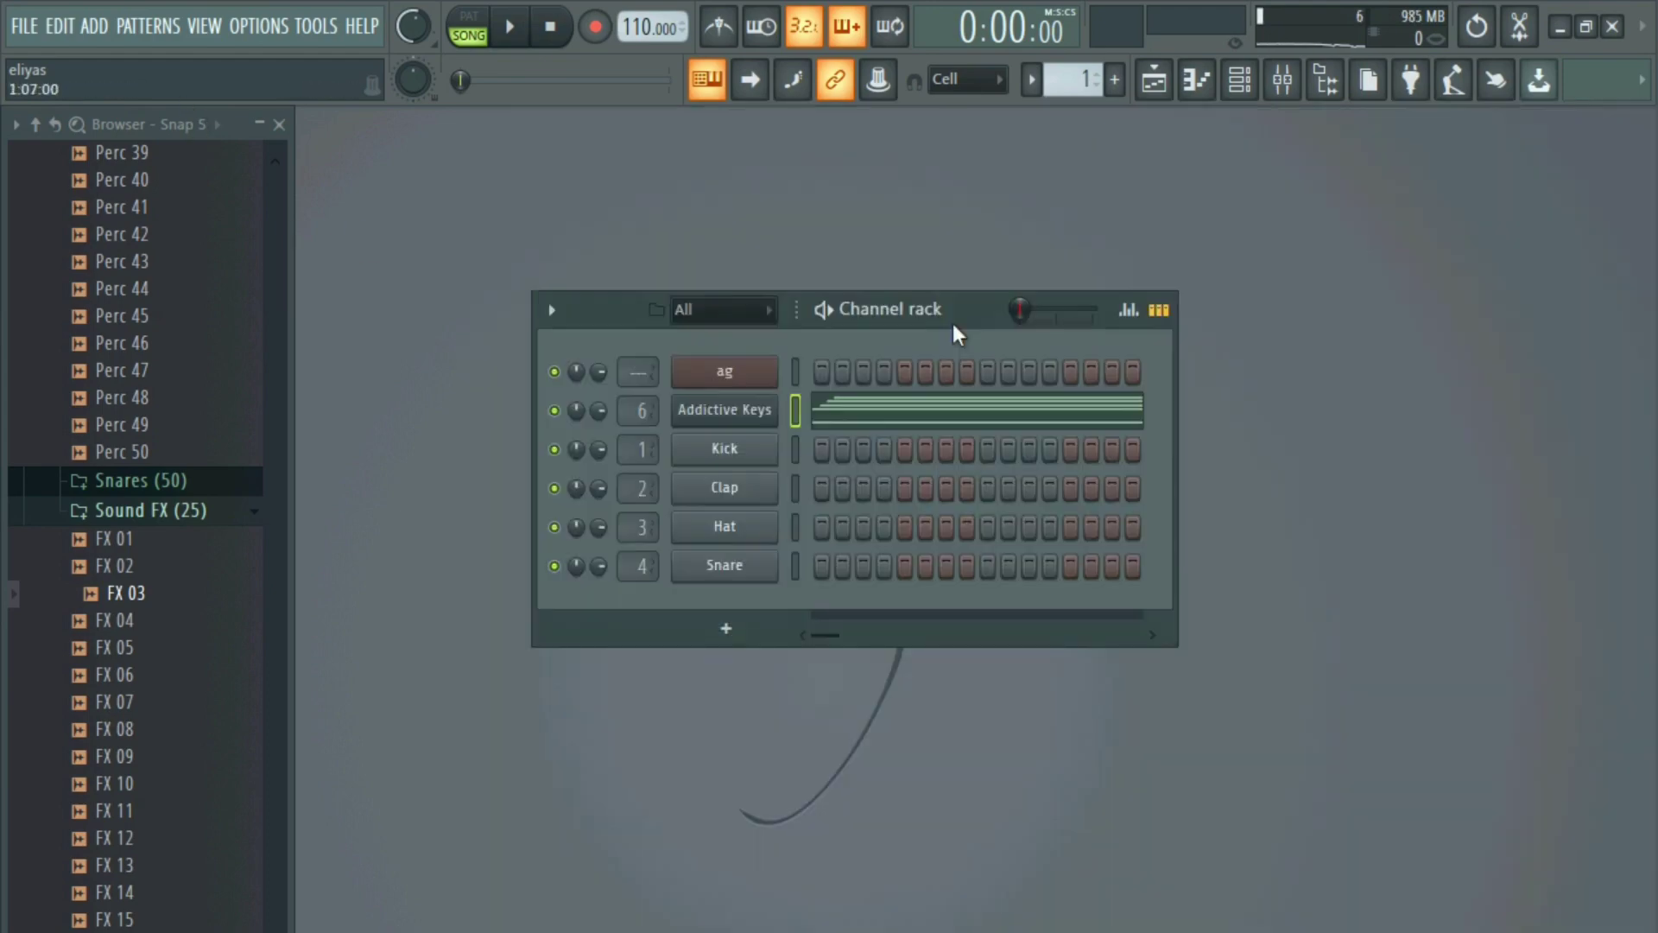
# - Switch to Pattern 2 and paste the copied notes into the ag channel's piano roll
pyautogui.scroll(1, 1080, 82)
pyautogui.rightClick(752, 386)
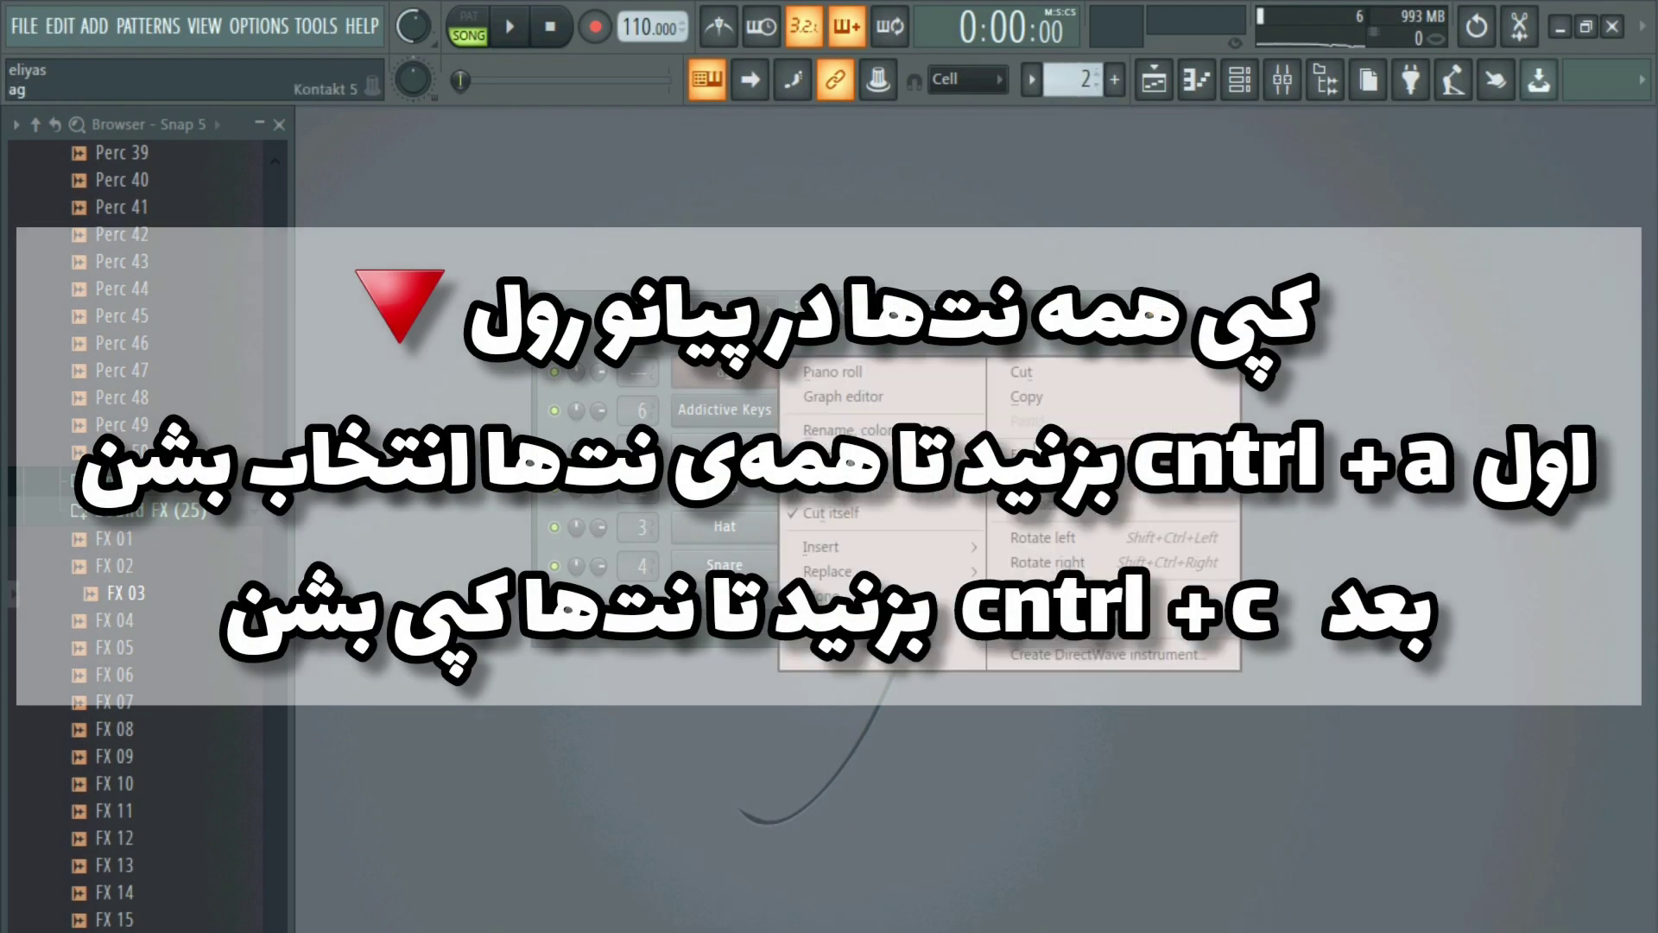
pyautogui.click(923, 377)
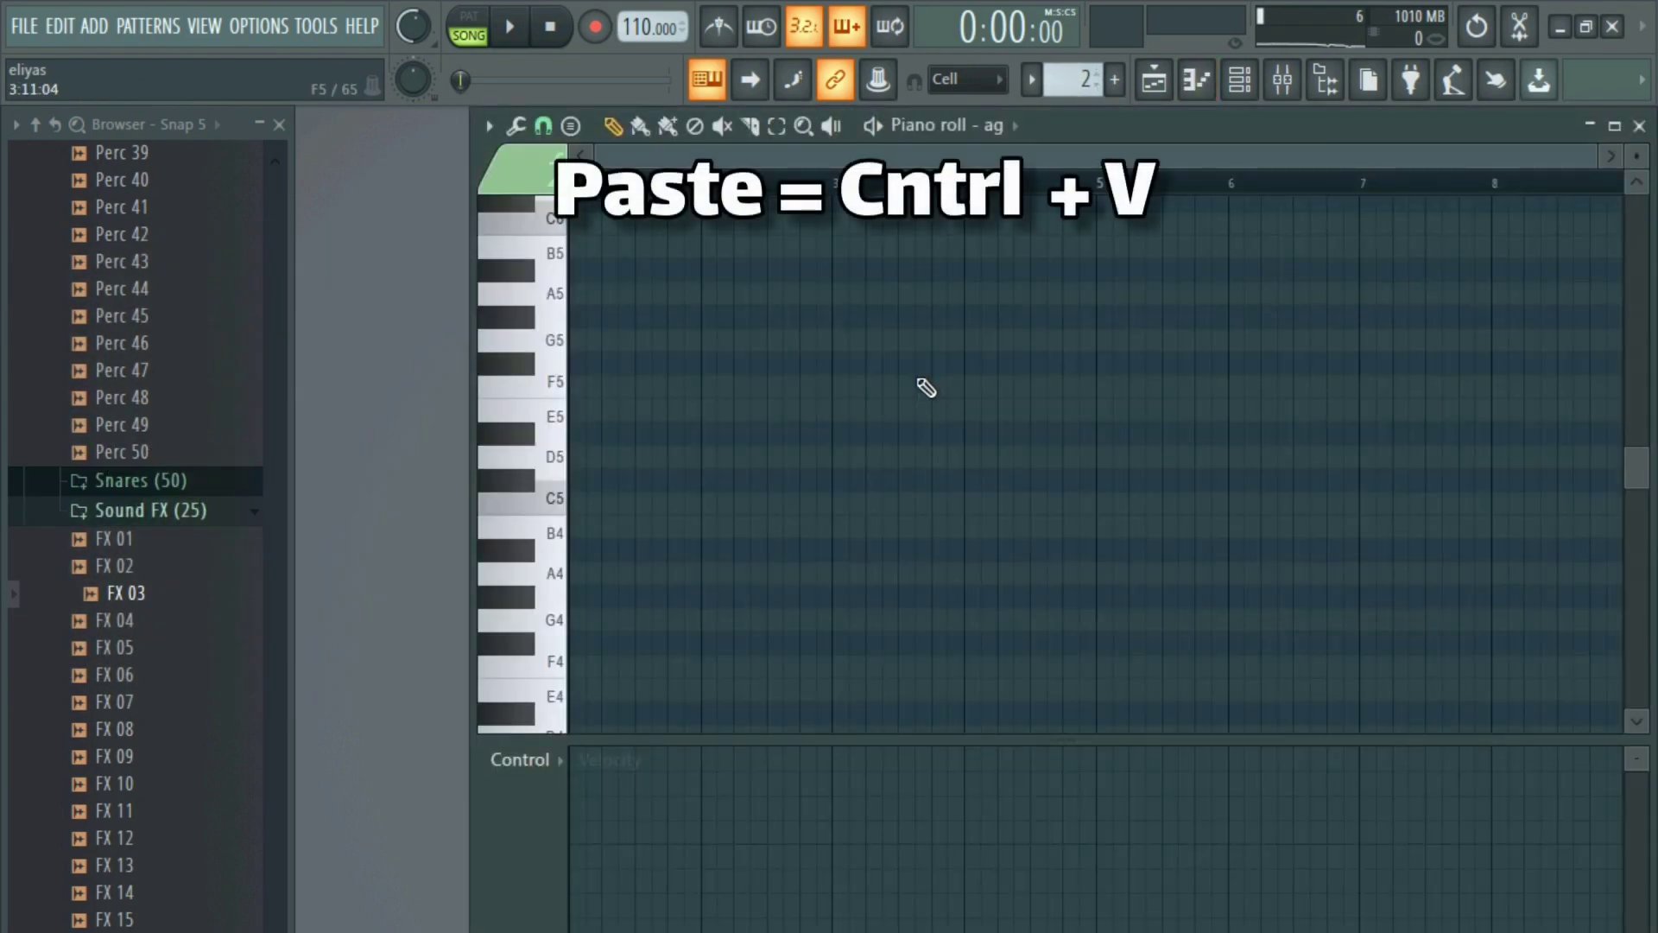
pyautogui.hotkey('ctrl', 'v')
pyautogui.press('Escape')
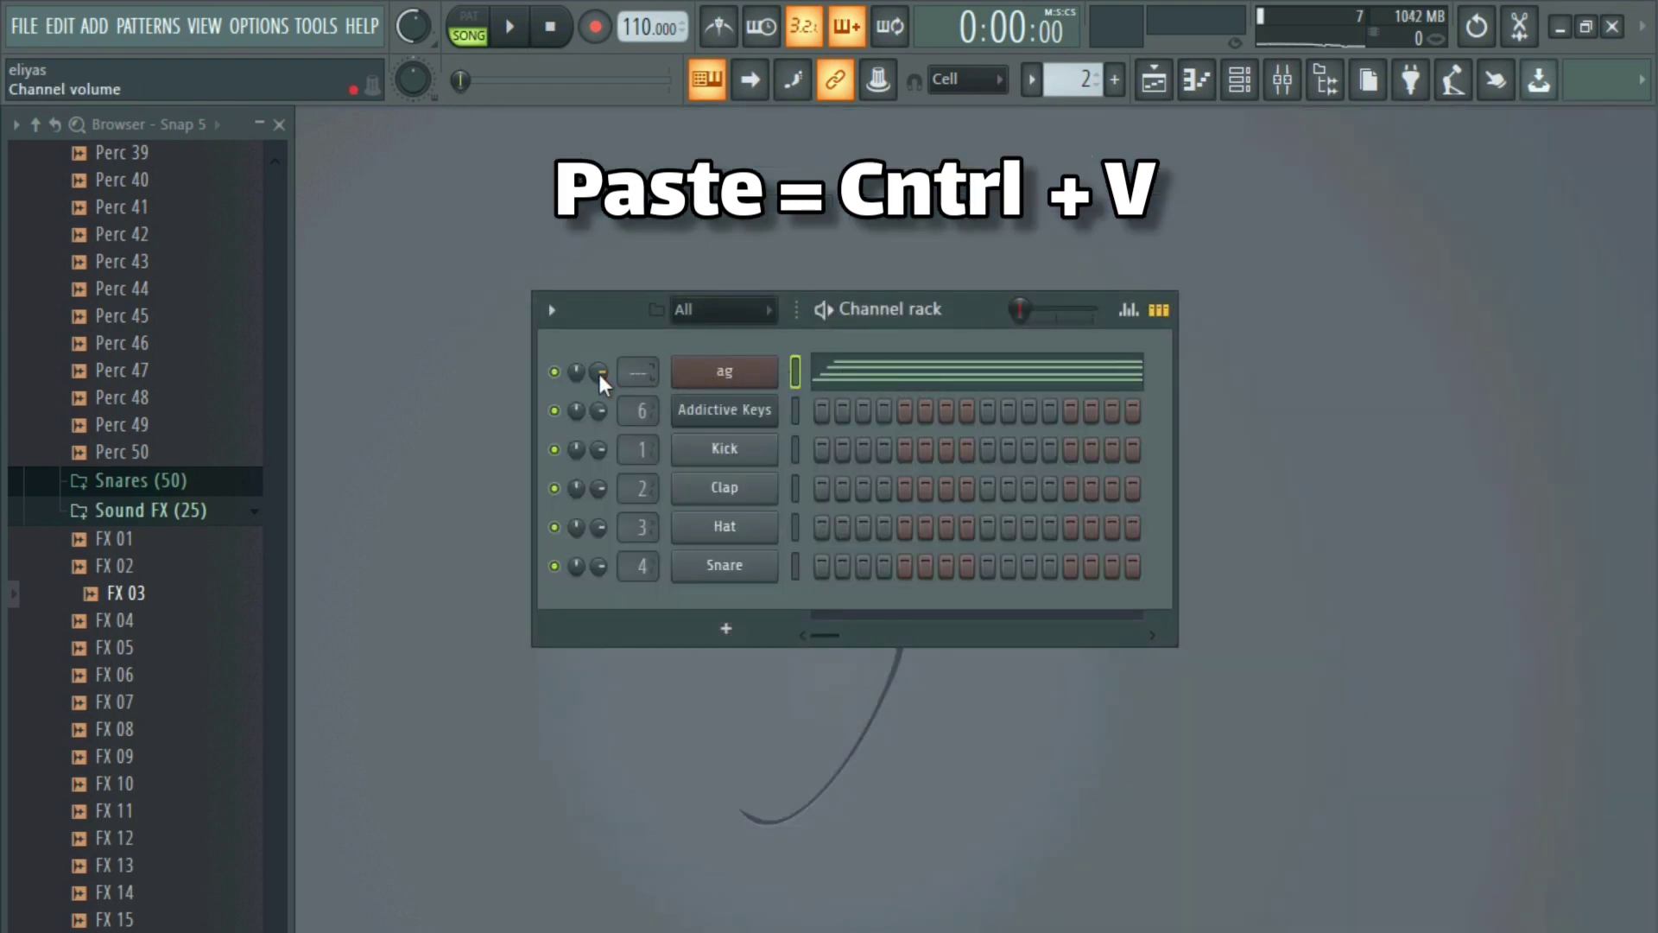
# - Route the ag channel to mixer track 6 and check its pasted notes in the piano roll
pyautogui.scroll(5, 625, 371)
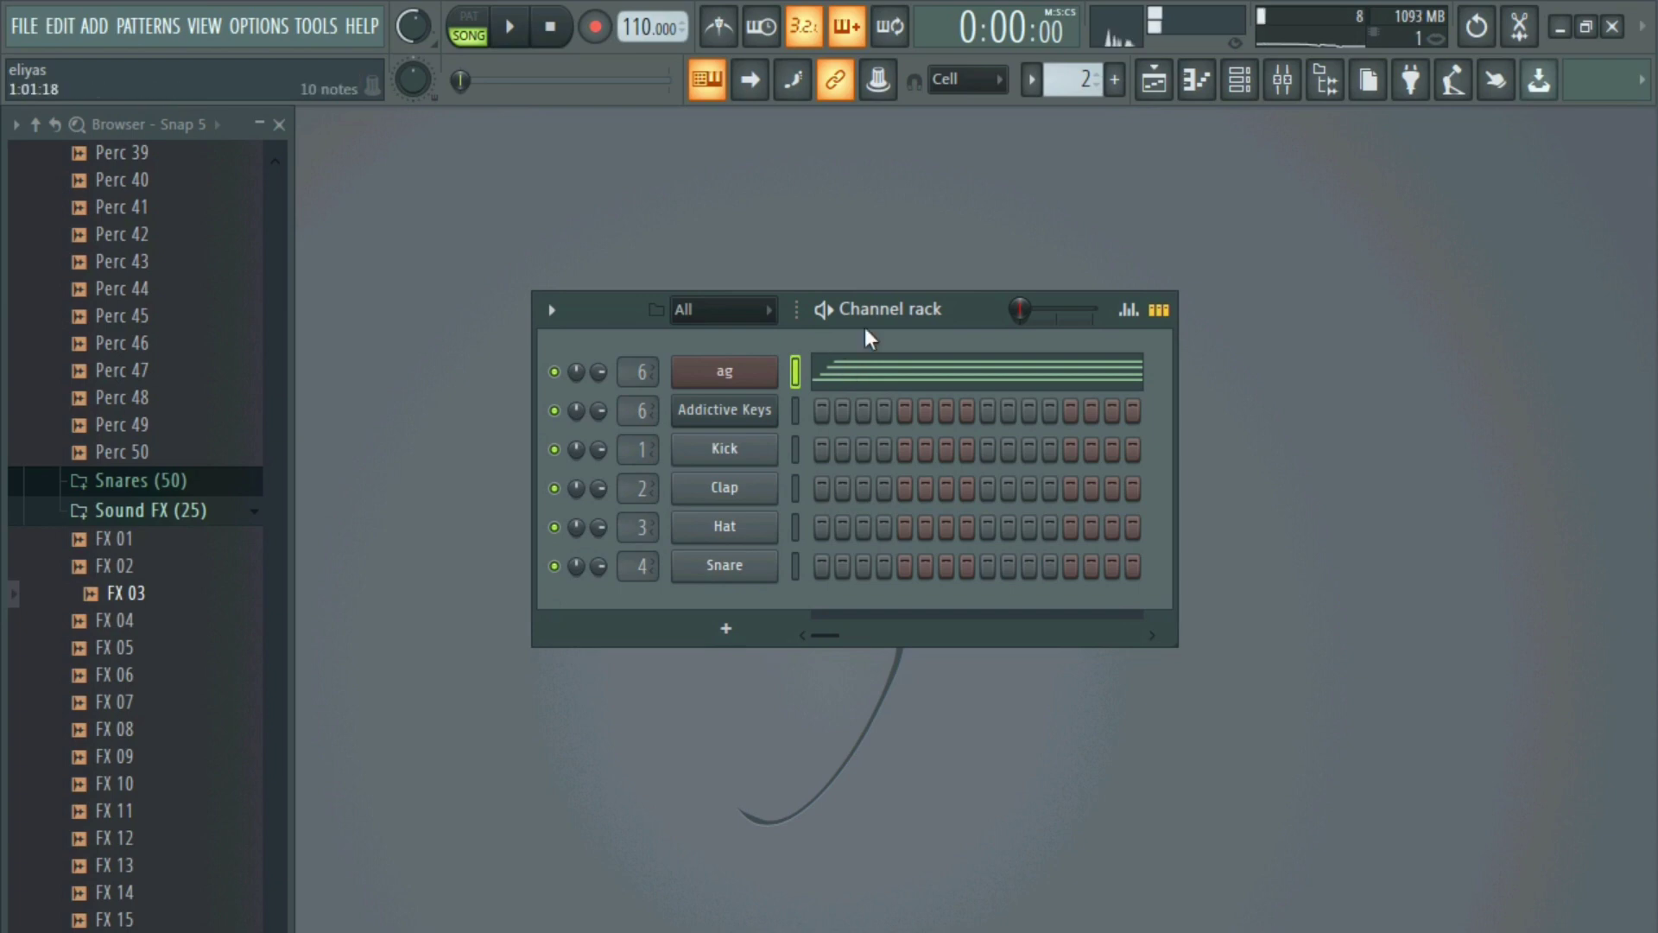
pyautogui.click(851, 369)
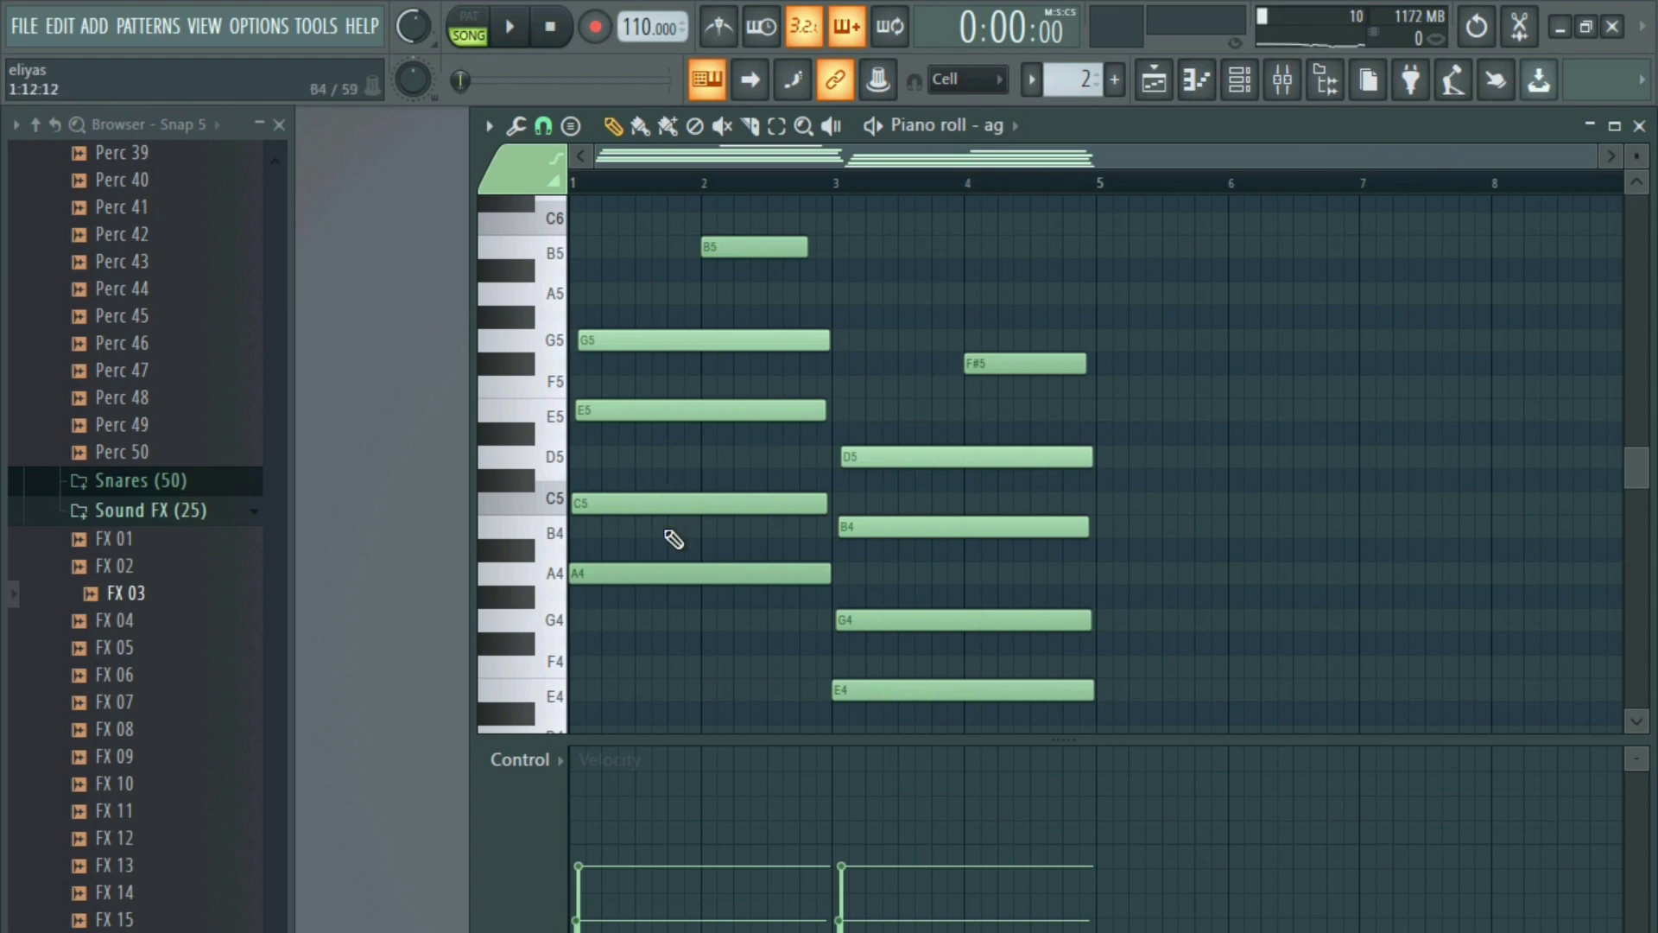
pyautogui.press('F7')
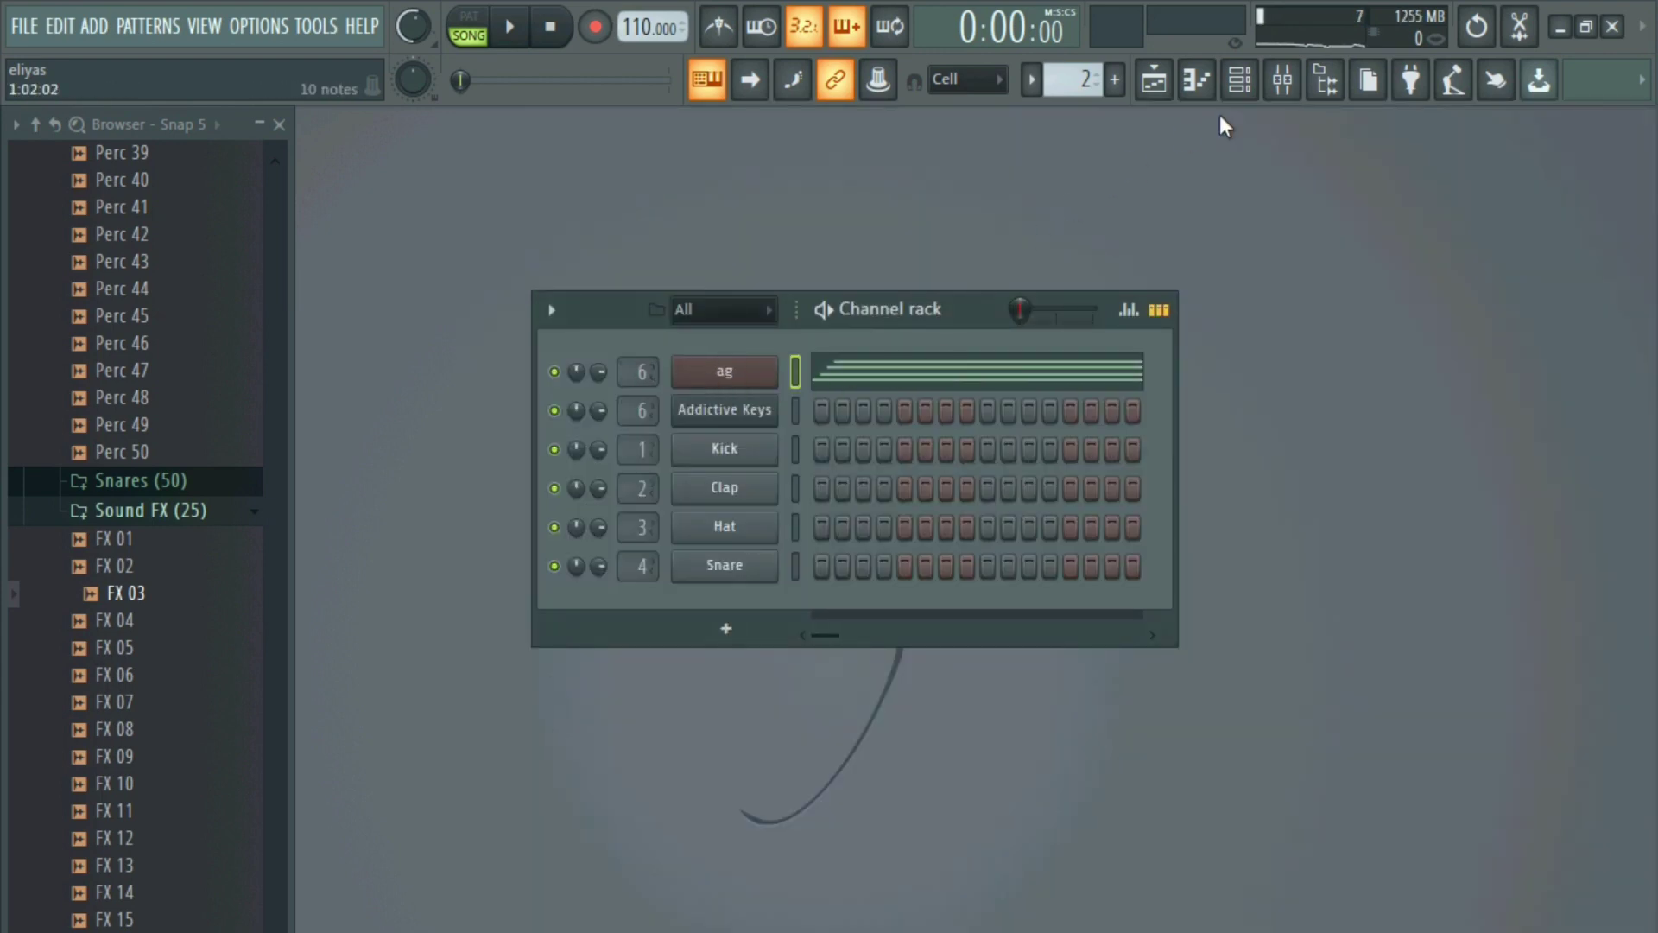
# - Copy the mixer track state of Insert 6, including its effects, onto Insert 8
pyautogui.click(1283, 79)
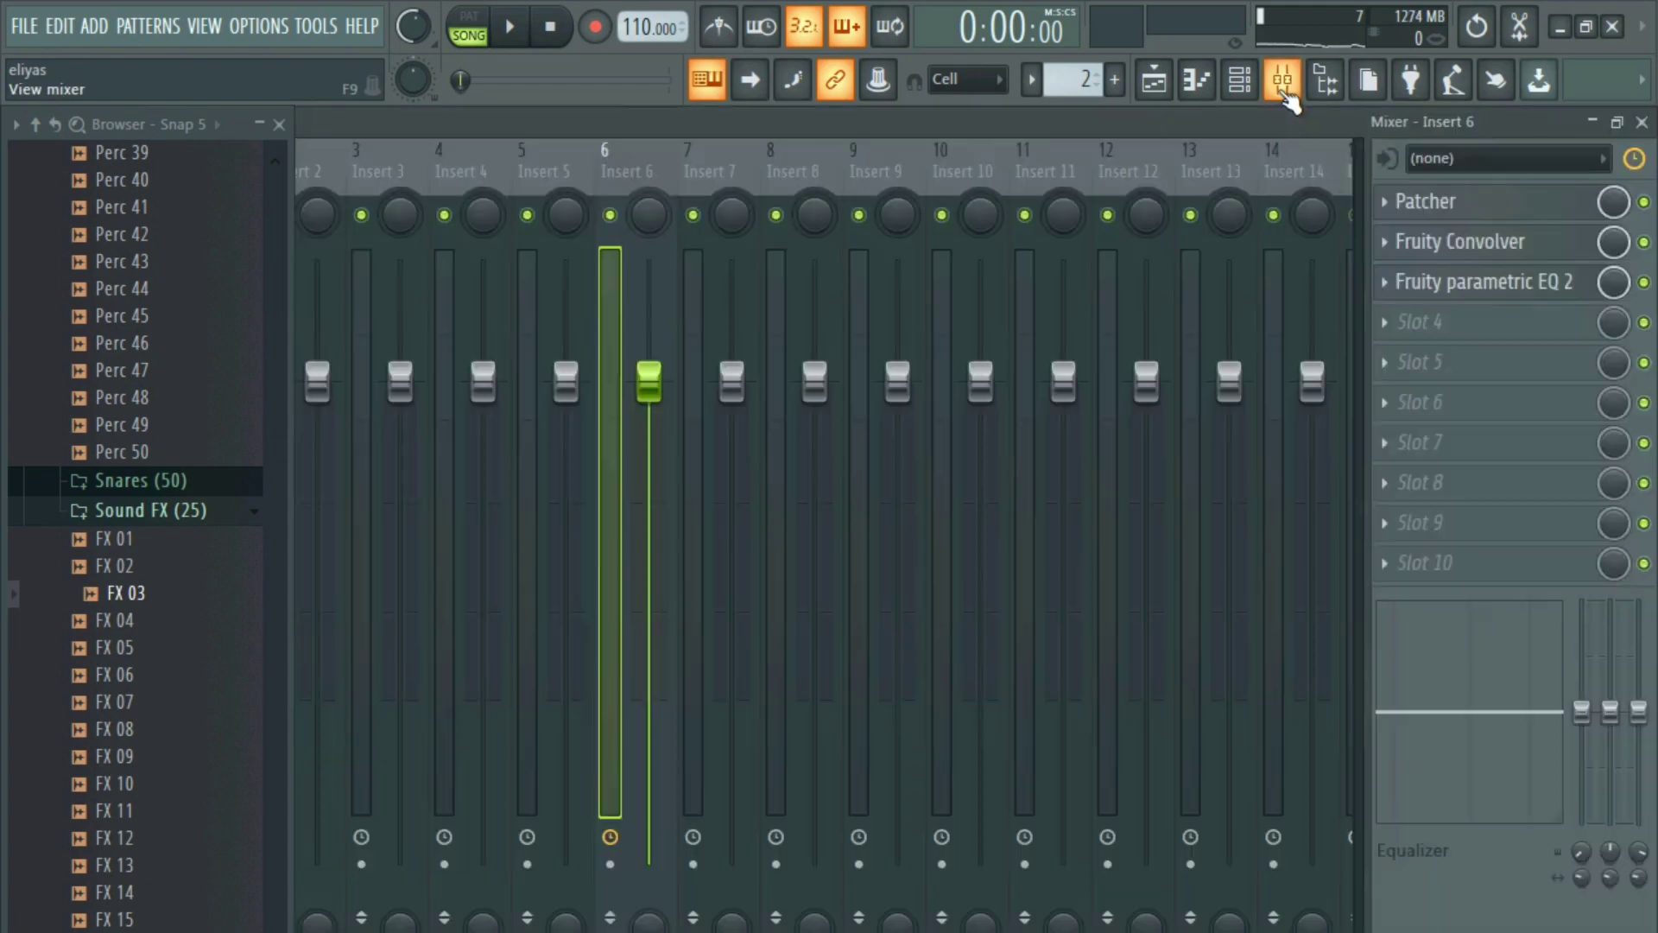
pyautogui.click(653, 152)
pyautogui.rightClick(639, 162)
pyautogui.click(843, 247)
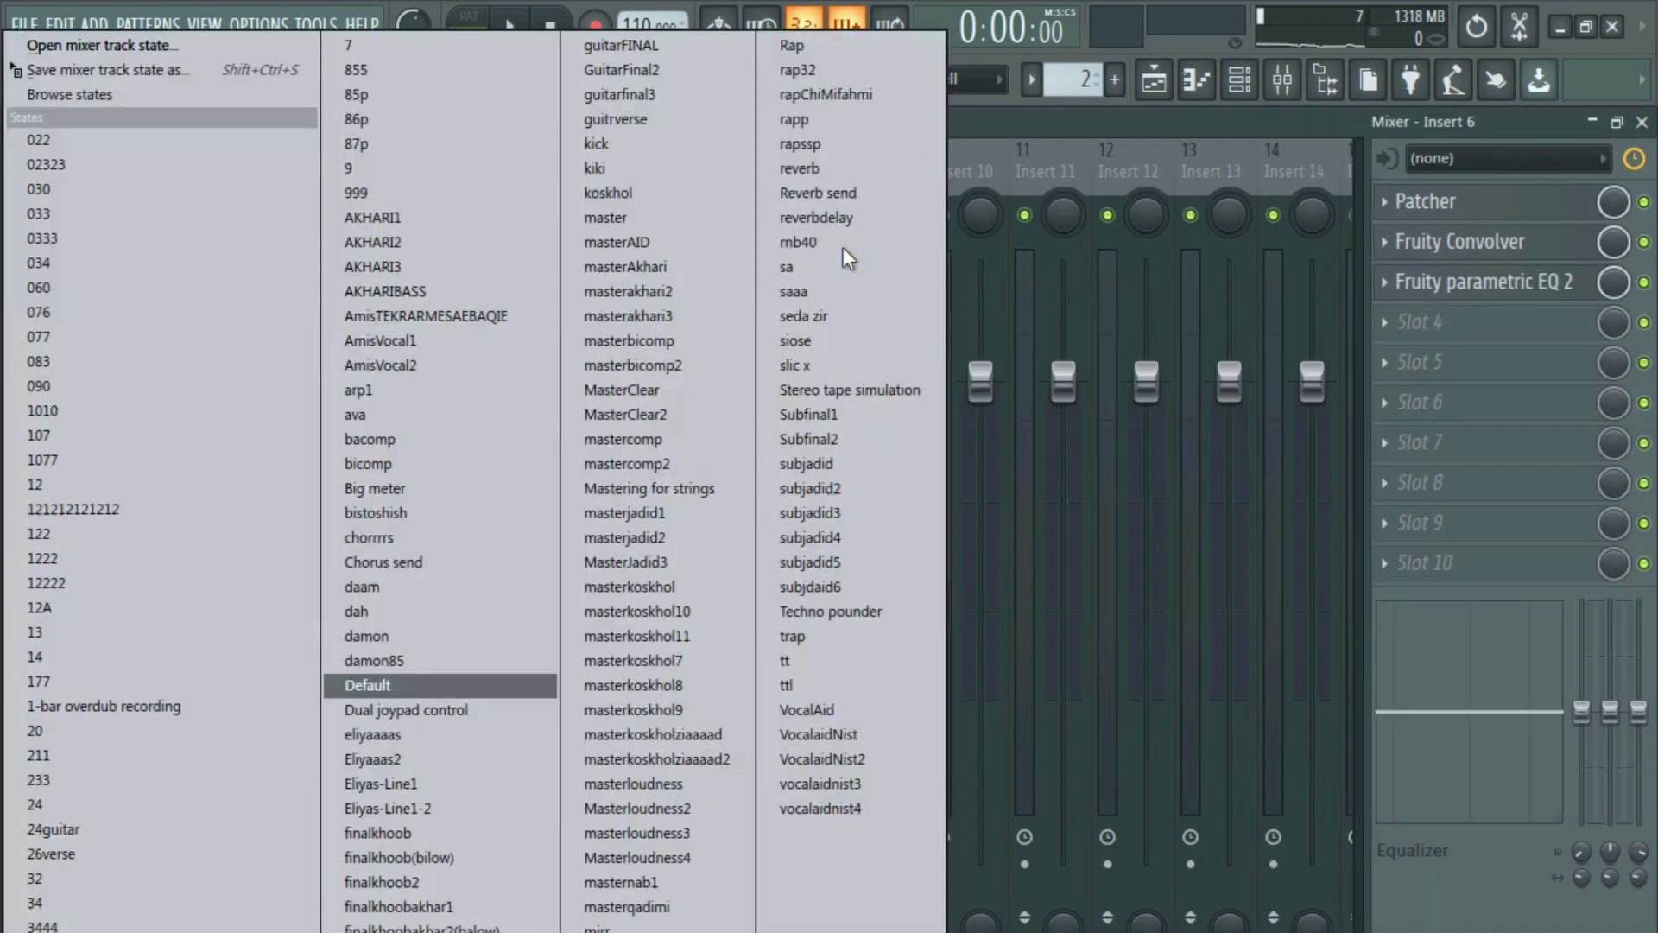
pyautogui.moveTo(87, 71); pyautogui.dragTo(377, 166)
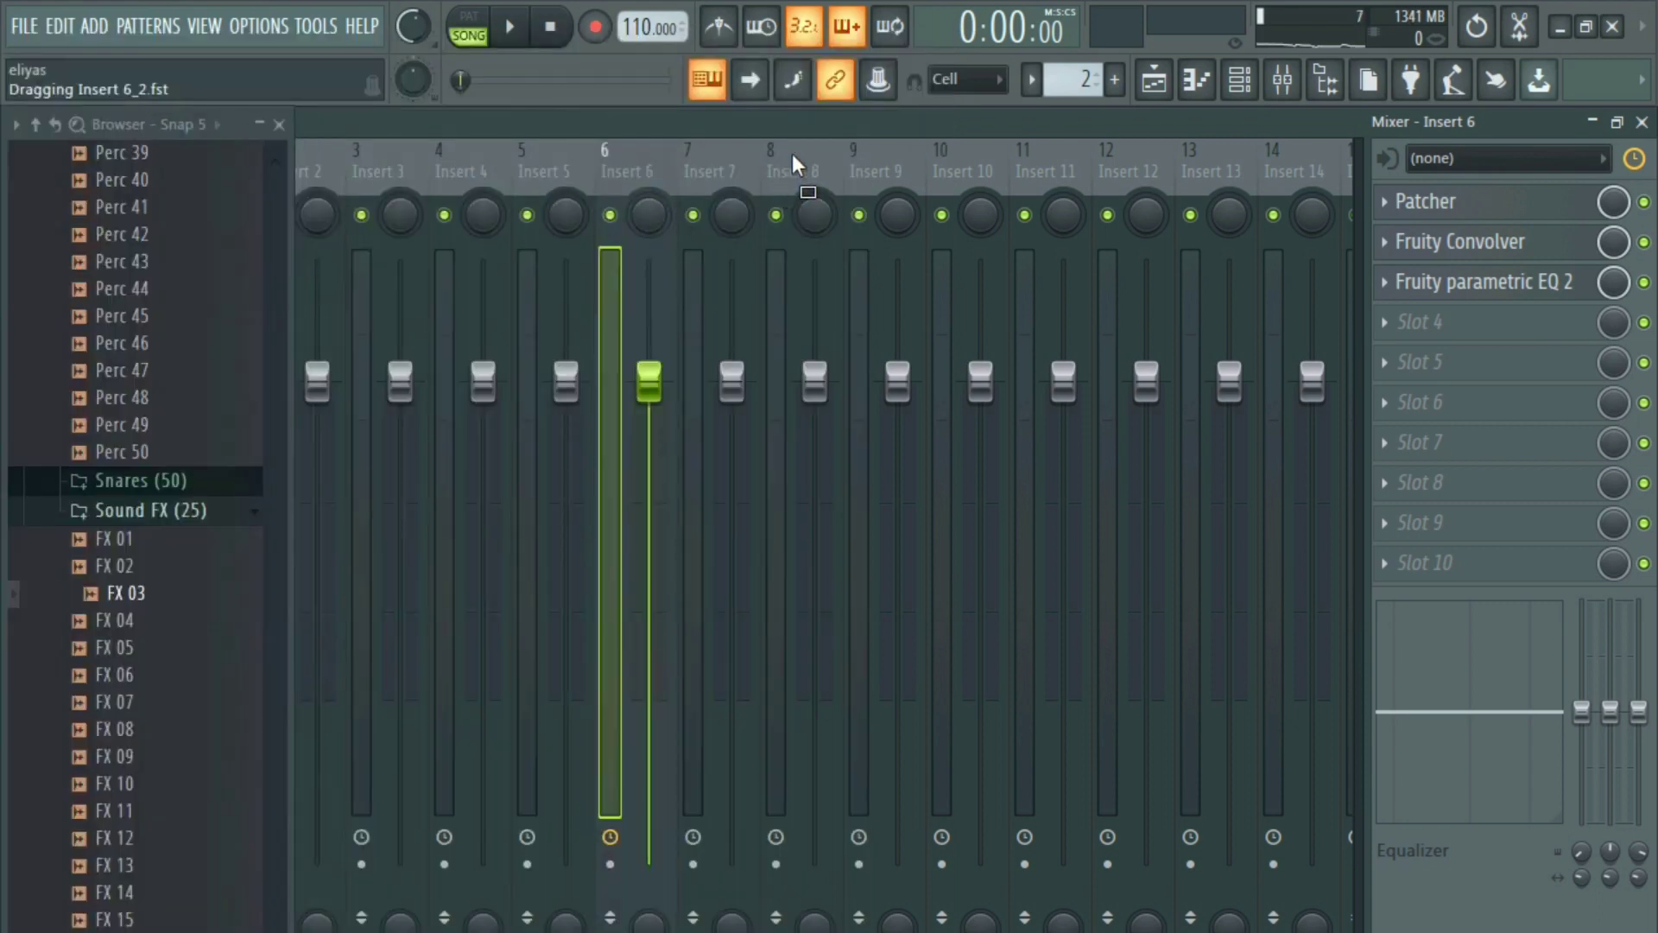
pyautogui.moveTo(796, 164); pyautogui.dragTo(798, 166)
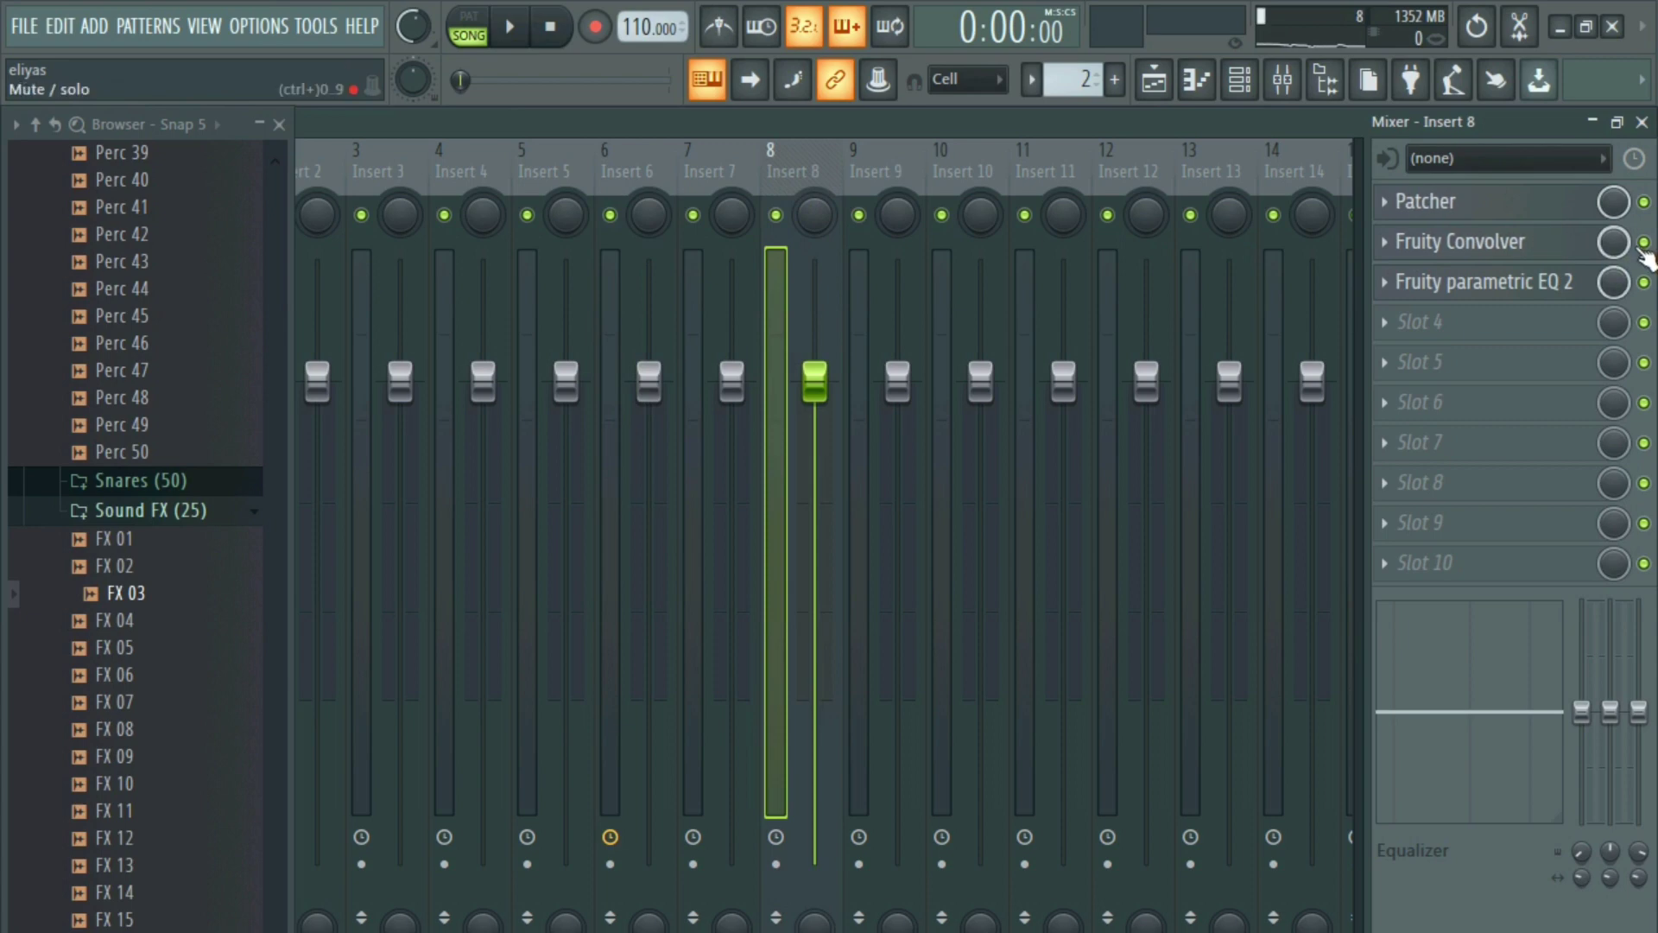
# - Bypass Fruity Convolver and Fruity parametric EQ 2 on Insert 8, and audition Pattern 2 in pattern mode
pyautogui.click(1644, 242)
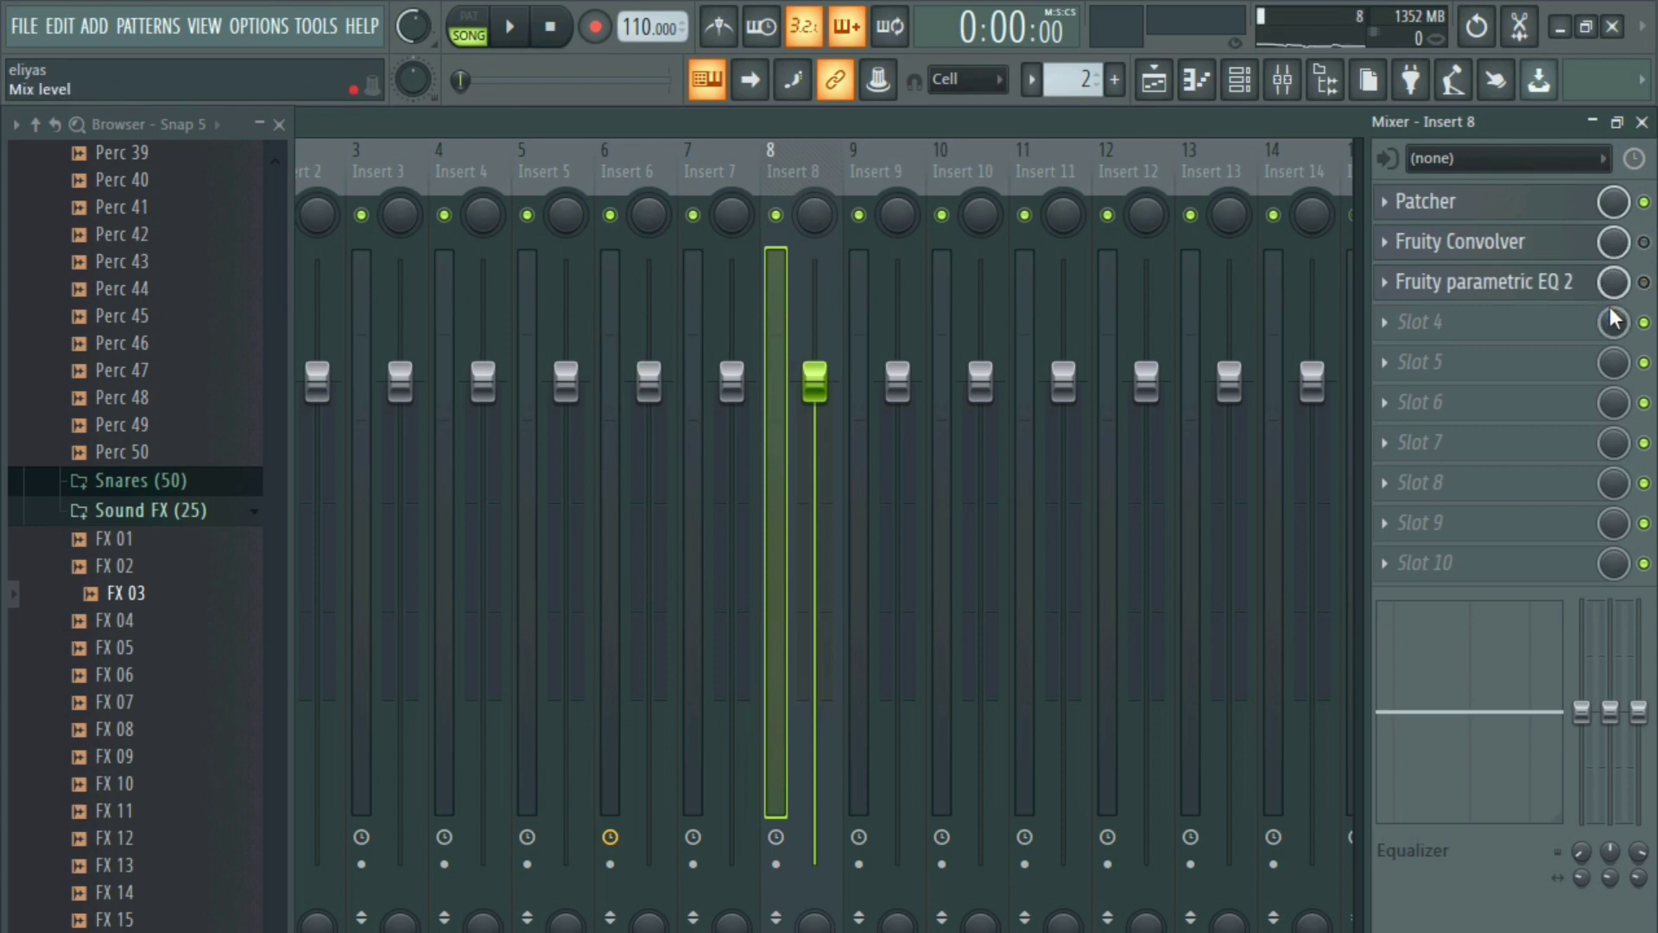
pyautogui.press('F9')
pyautogui.click(834, 310)
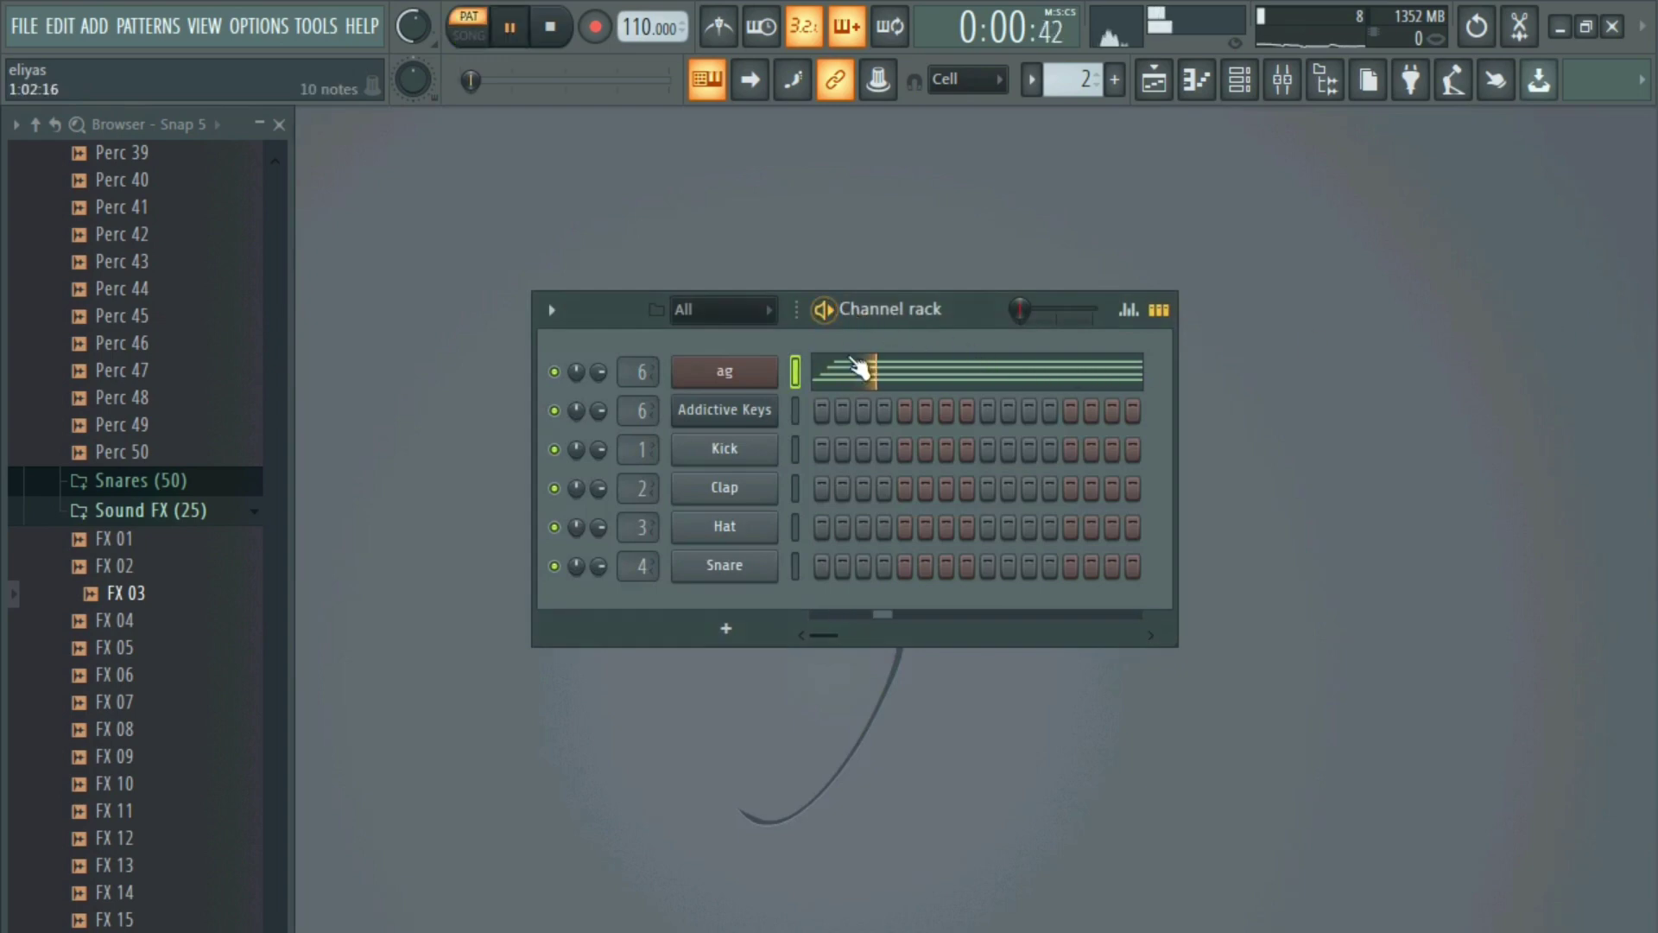
pyautogui.click(860, 366)
pyautogui.press('space')
pyautogui.press('F7')
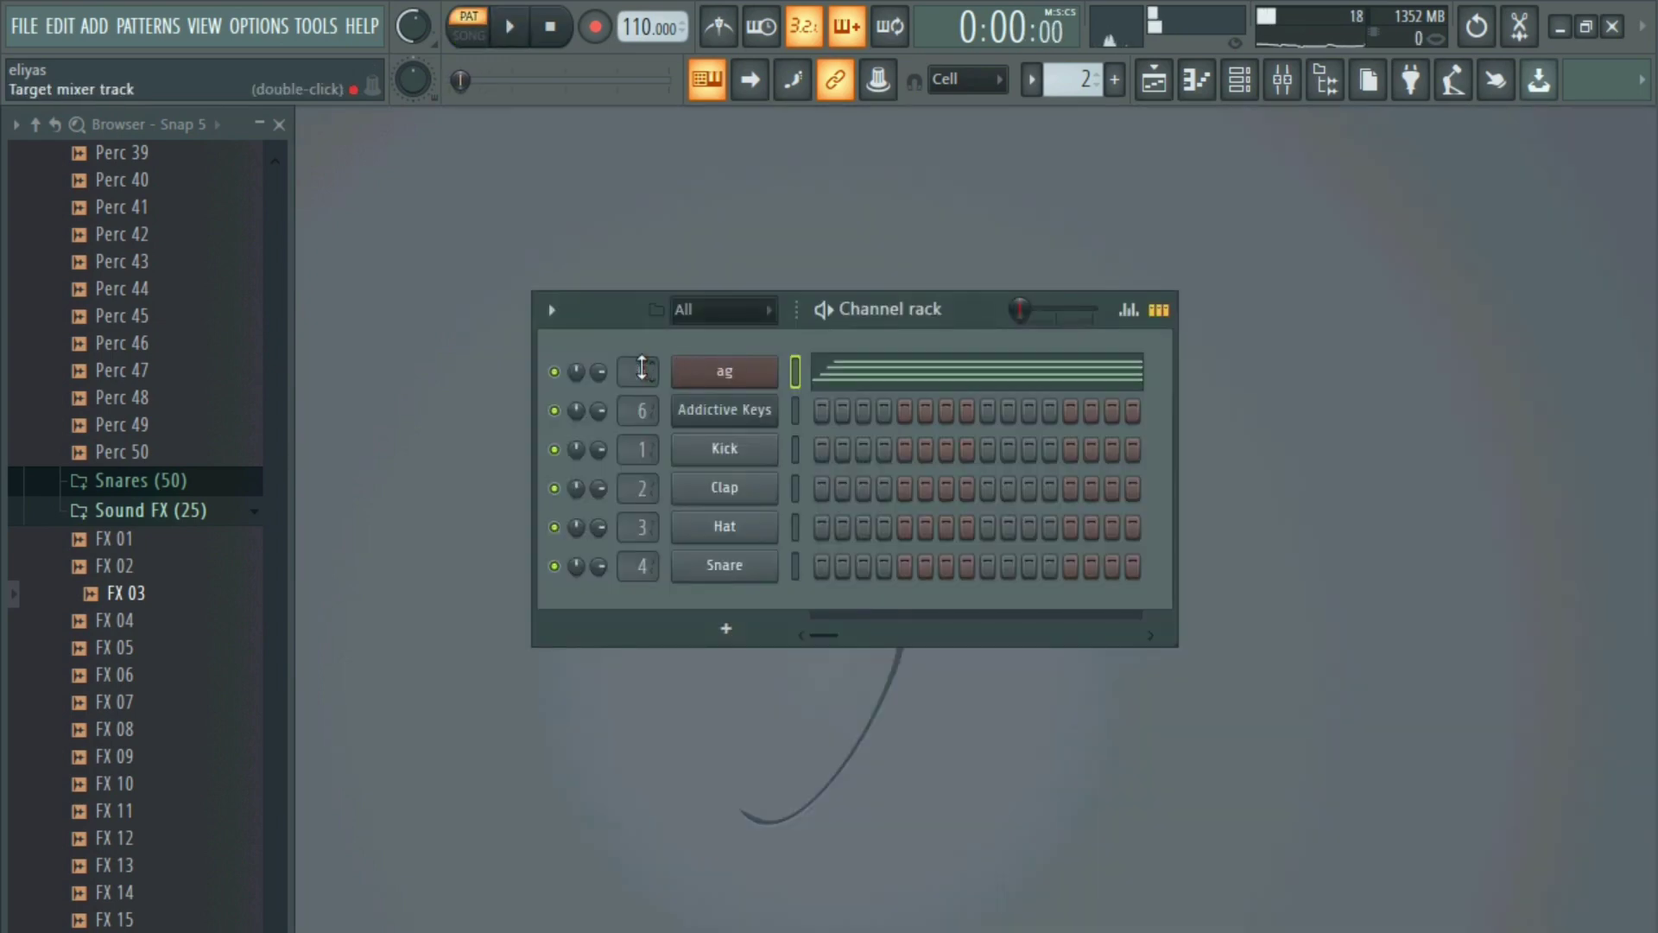
# - Audition the ag notes in the piano roll and shift the bar 1 C5 note about one beat later
pyautogui.click(843, 380)
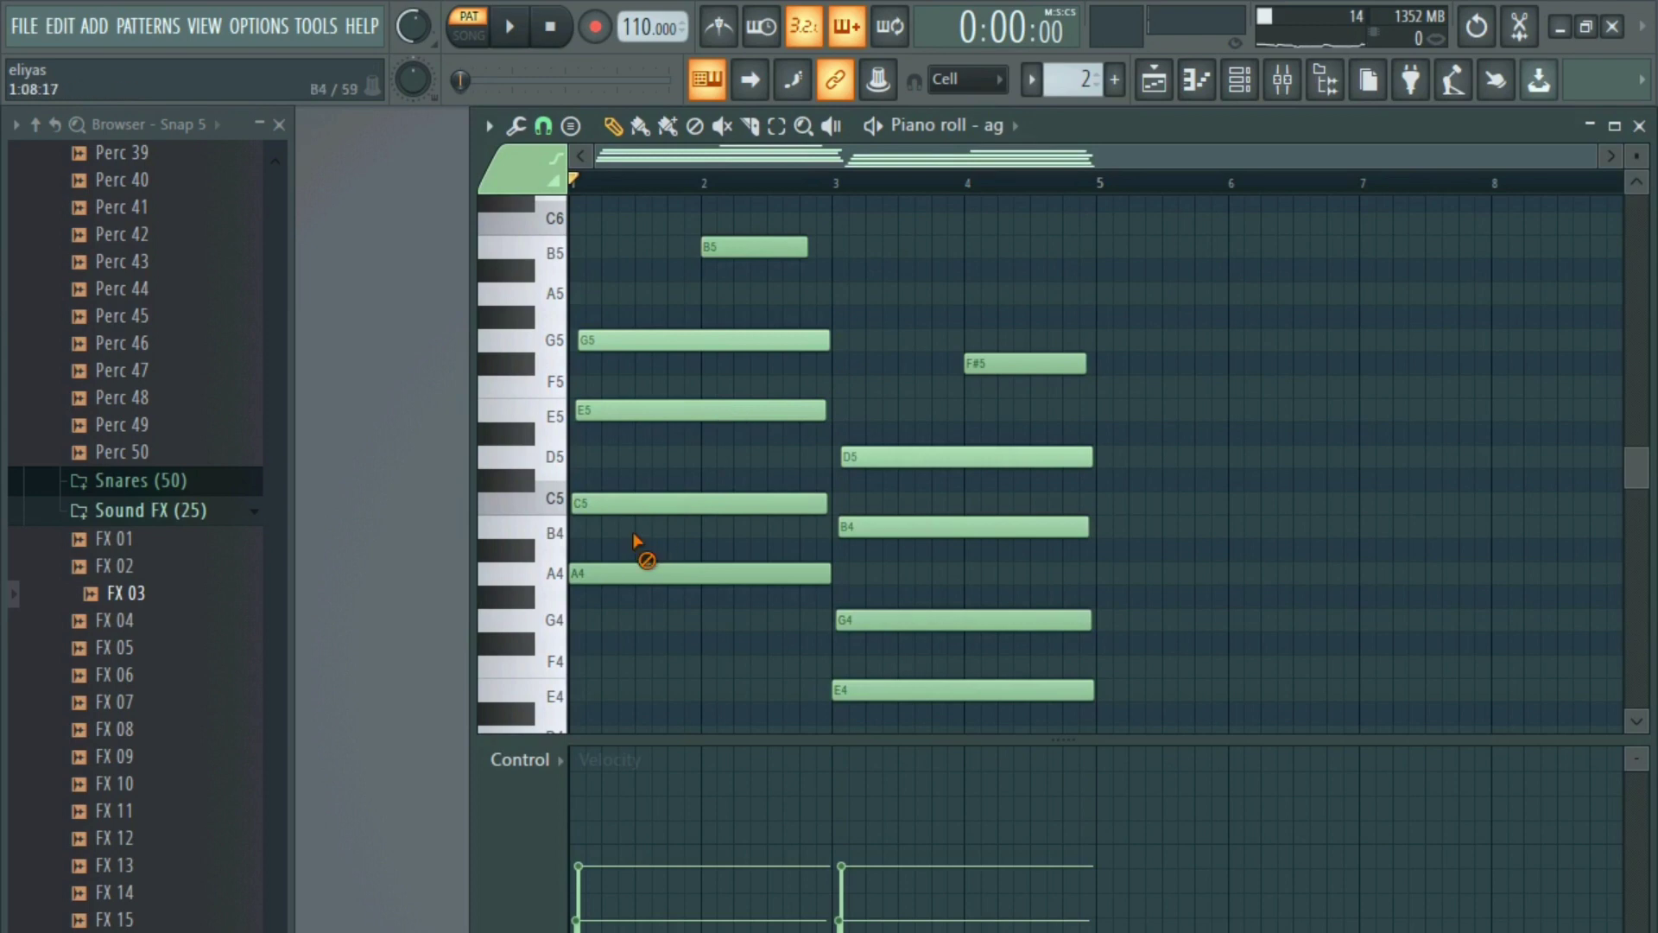
pyautogui.press('space')
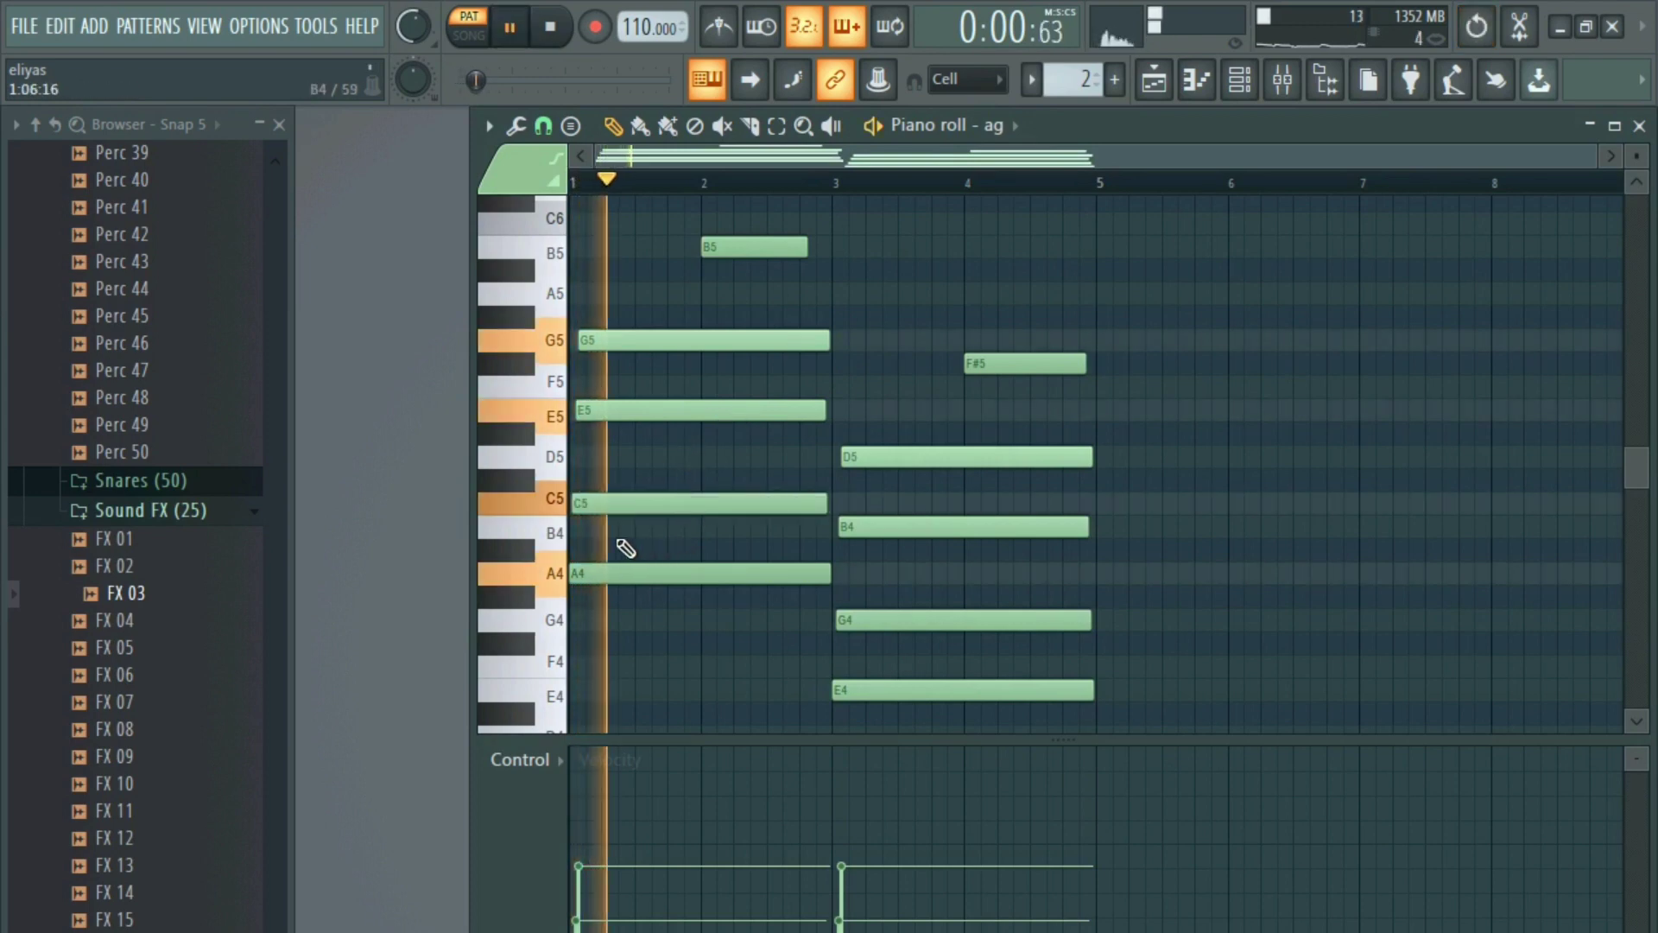
pyautogui.press('space')
pyautogui.moveTo(601, 505); pyautogui.dragTo(620, 509)
# - Bypass Patcher on Insert 8, and add Fruity Reeverb 2 in slot 4 with adjusted decay and size
pyautogui.click(1296, 91)
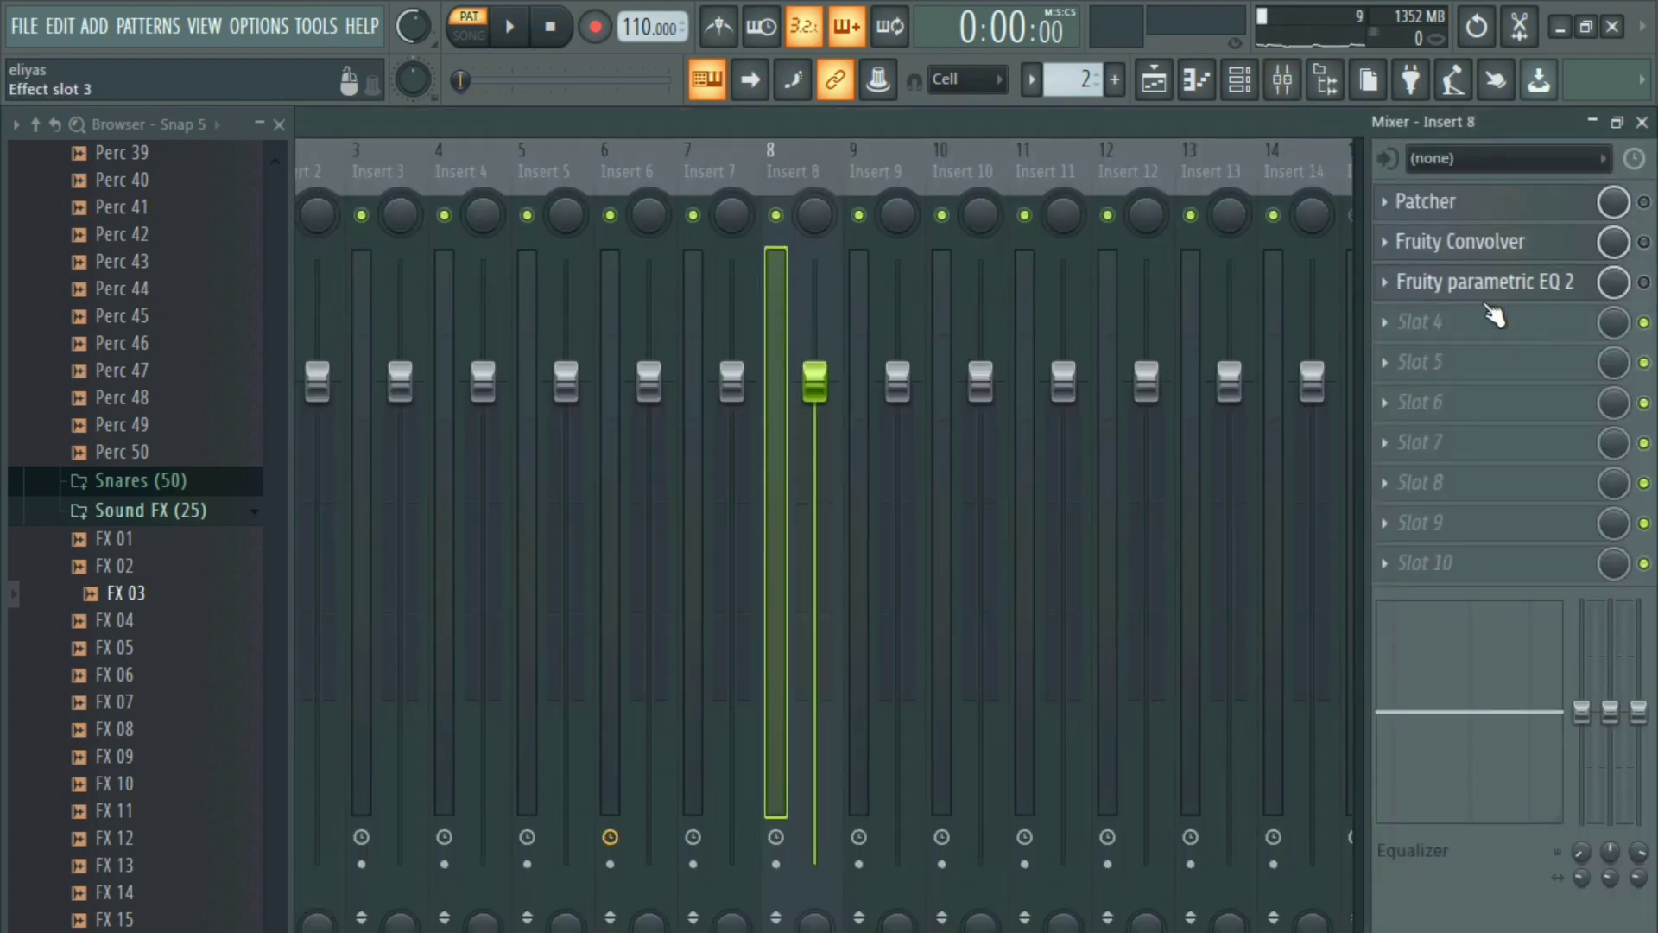
pyautogui.click(1459, 323)
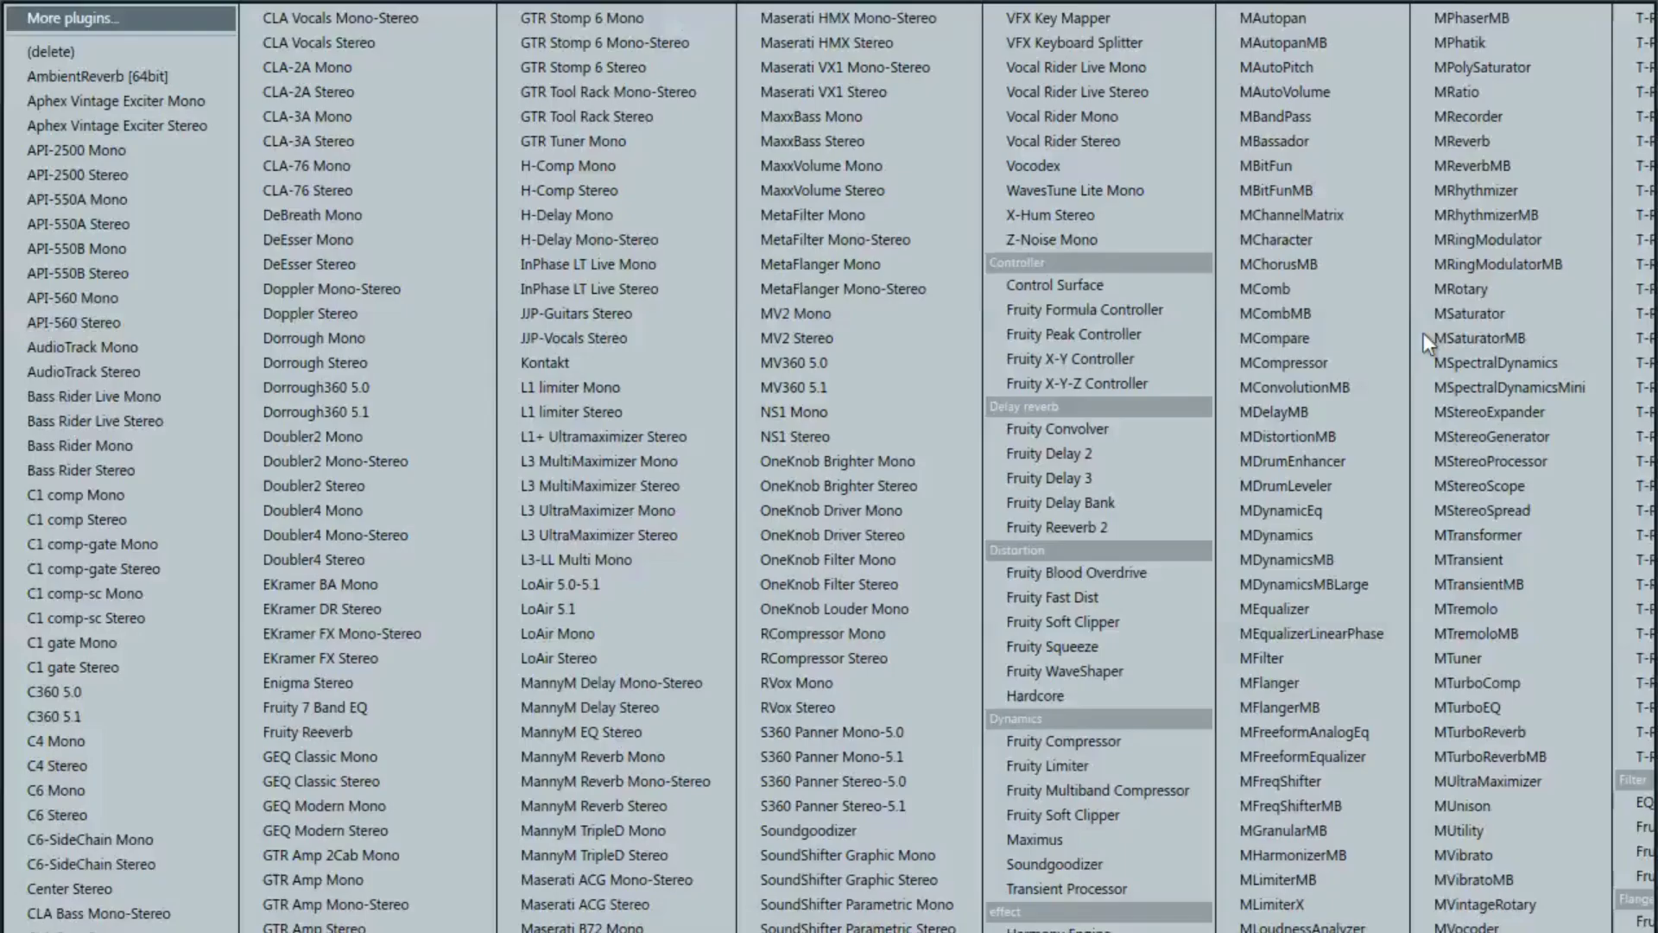
pyautogui.click(1047, 524)
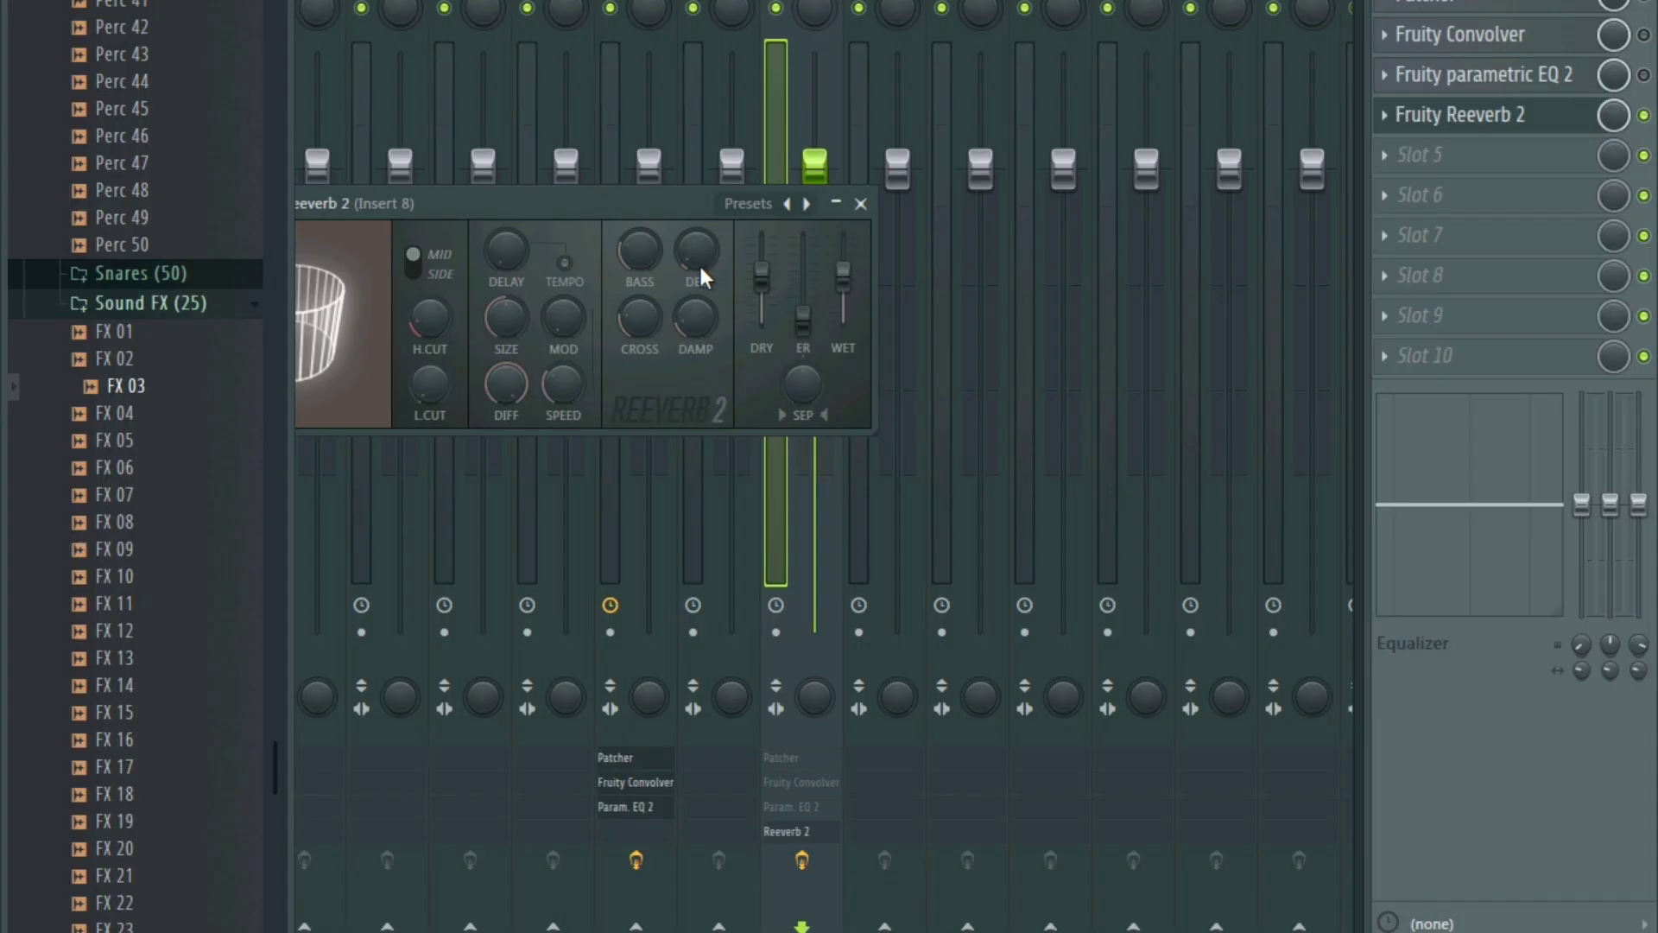
pyautogui.moveTo(698, 262); pyautogui.dragTo(698, 250)
pyautogui.moveTo(501, 315); pyautogui.dragTo(506, 314)
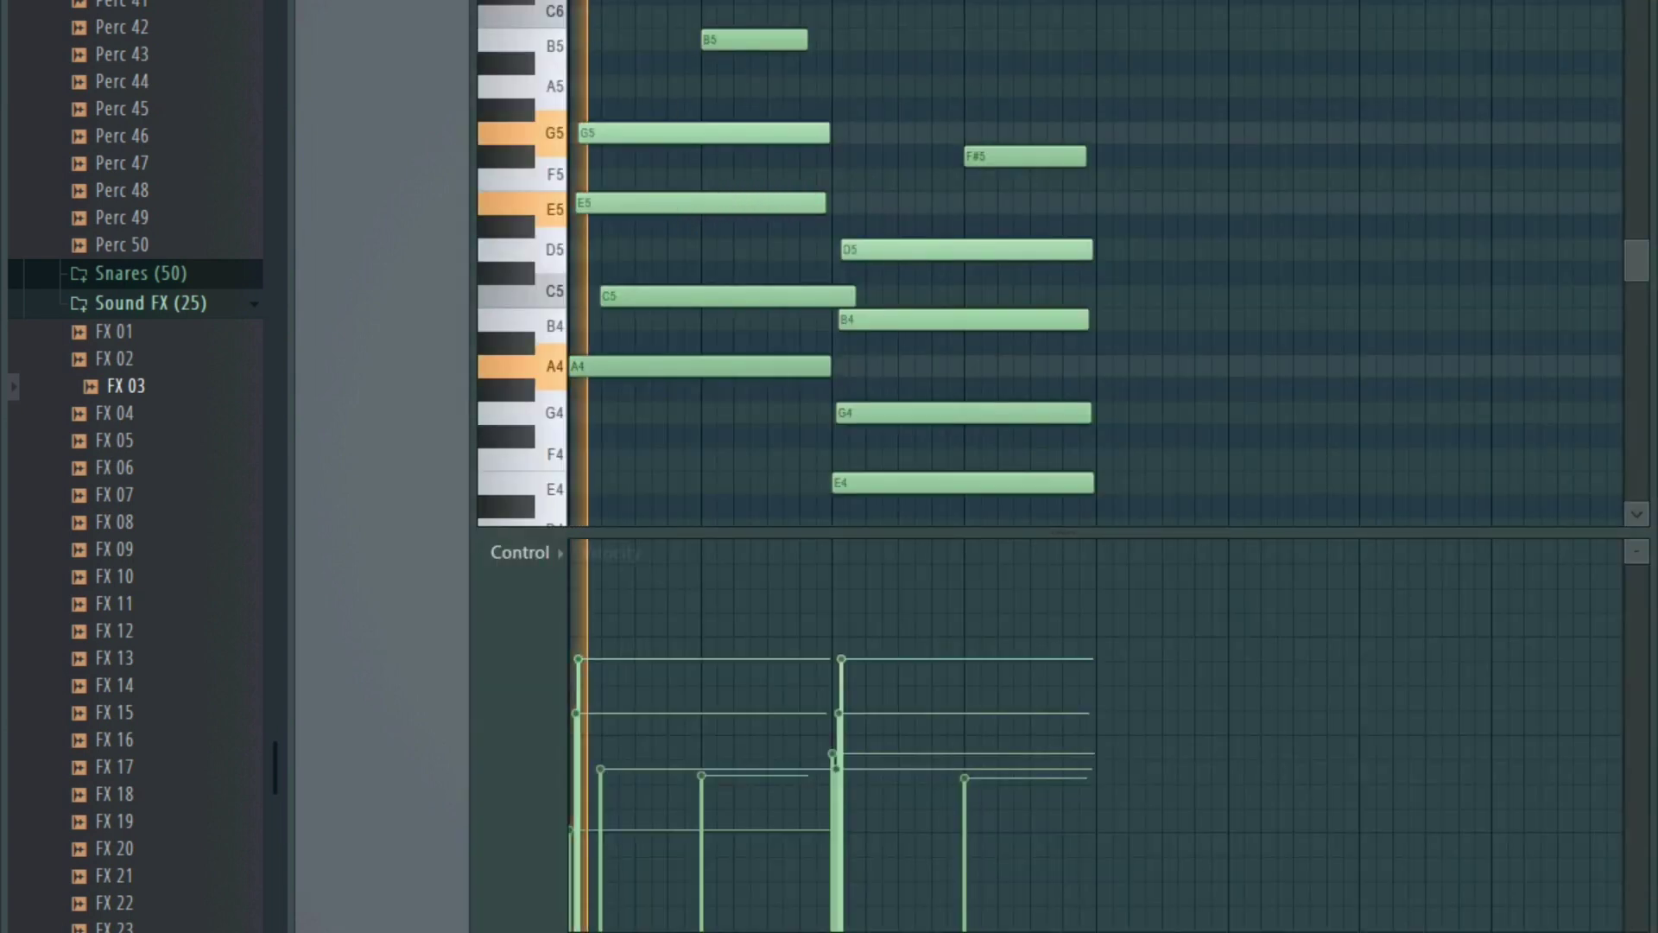
# - Delete the G5 and E5 notes of the first ag chord, raise the A4 and C5 velocities, and audition it
pyautogui.press('space')
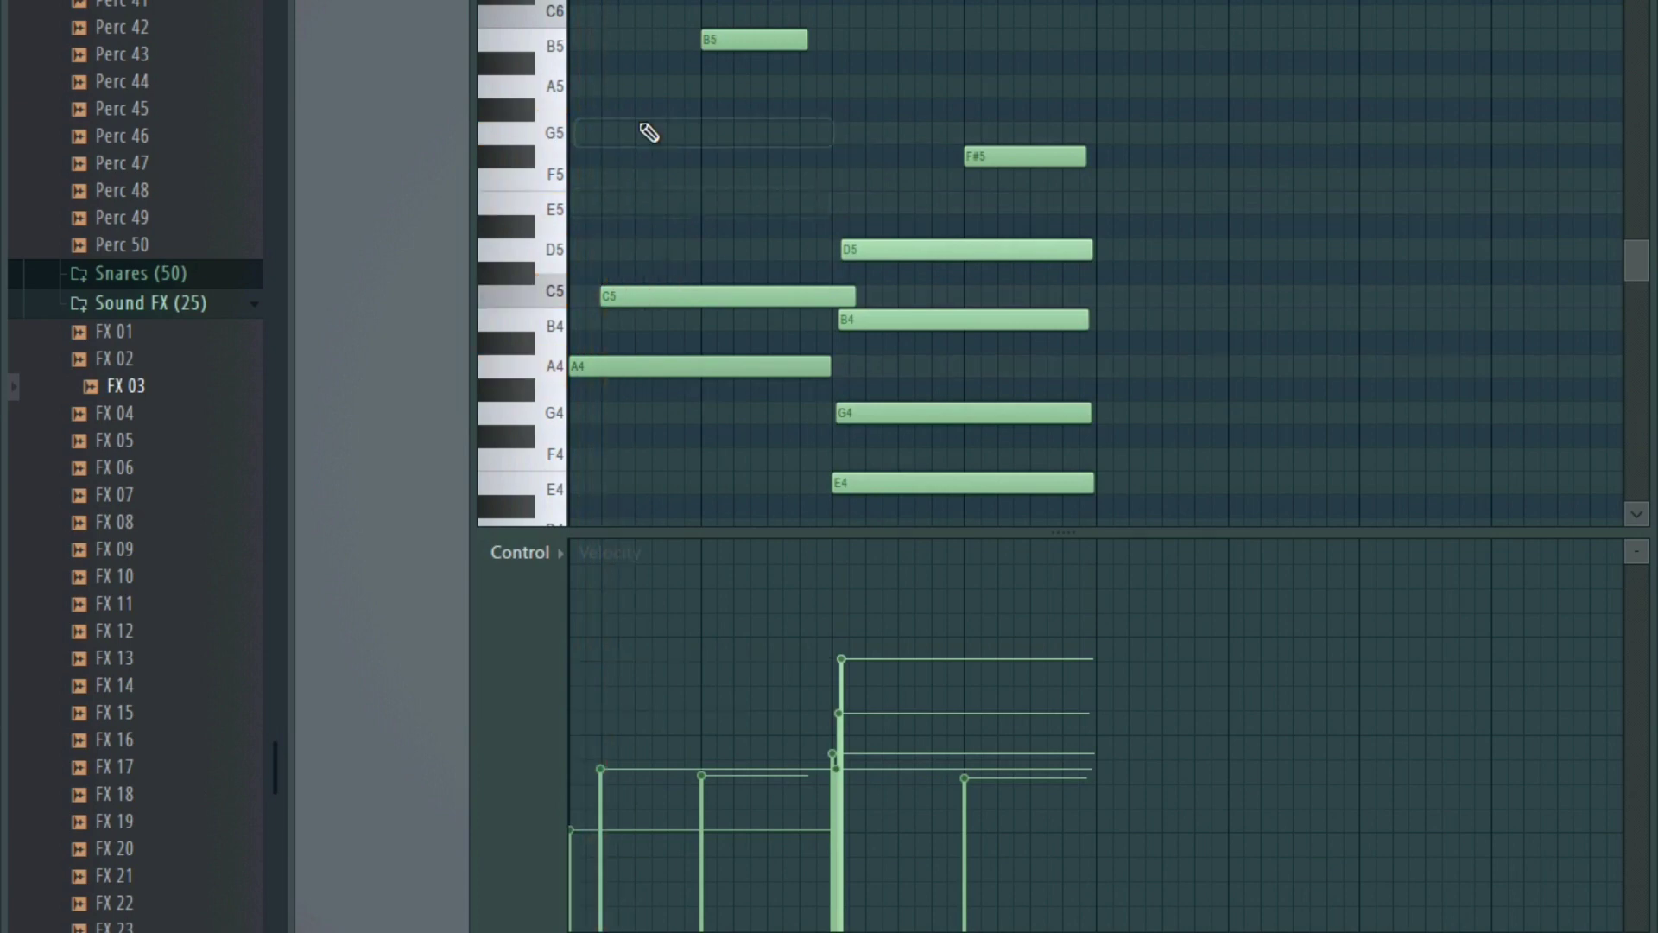
pyautogui.press('space')
pyautogui.press('space')
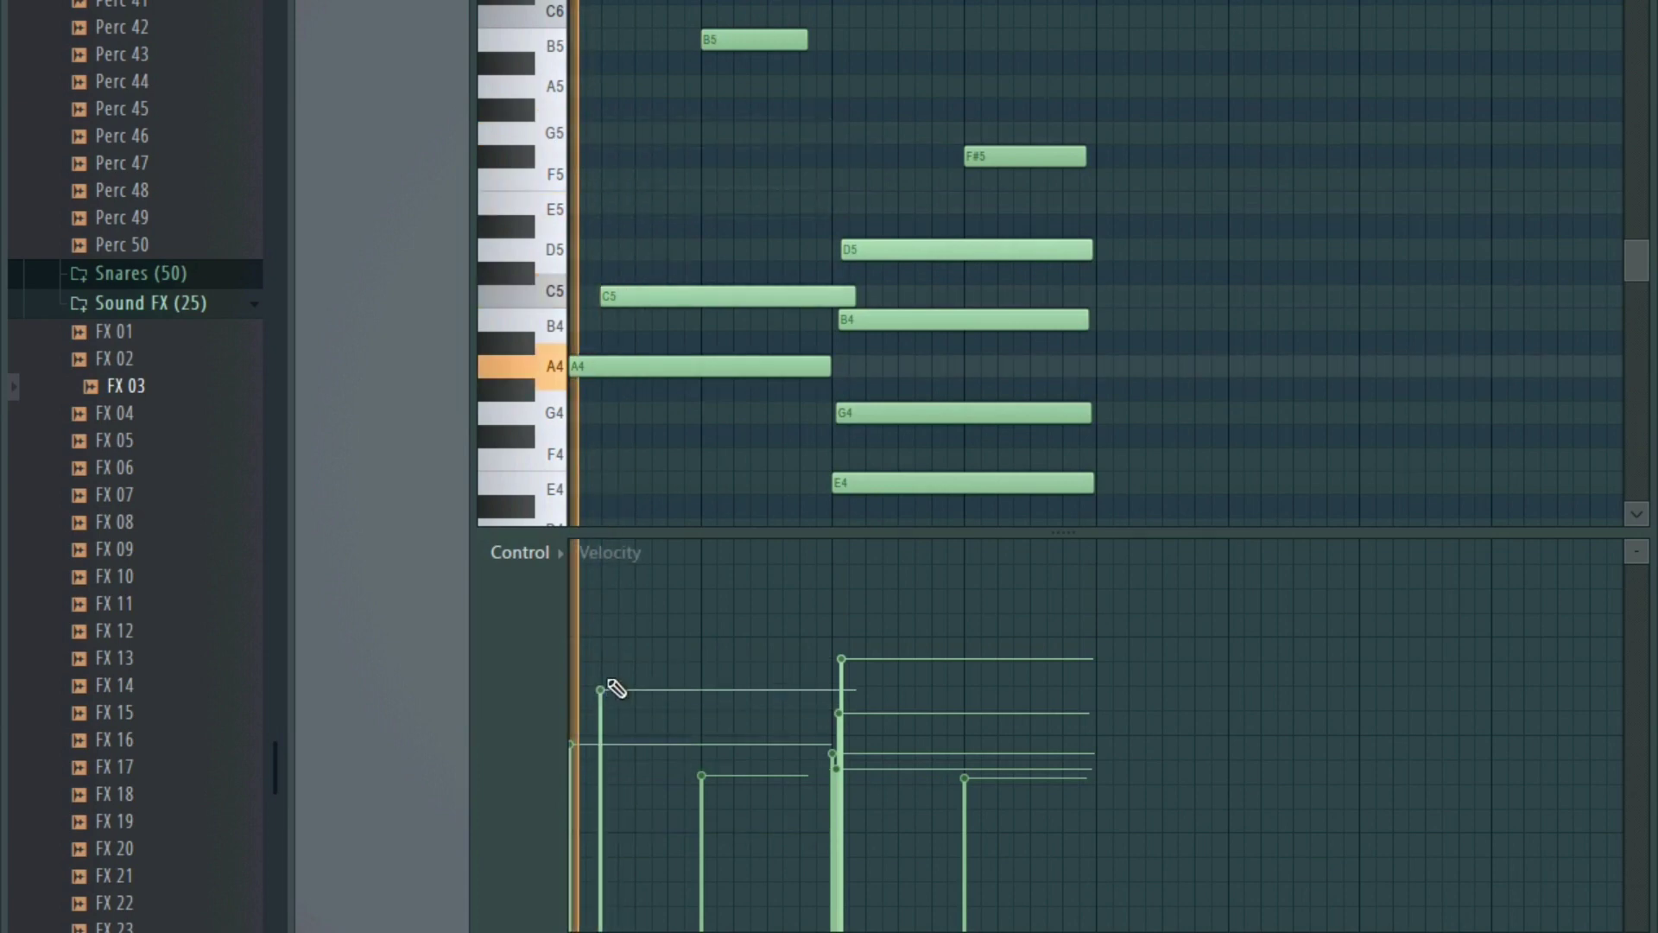
pyautogui.press('space')
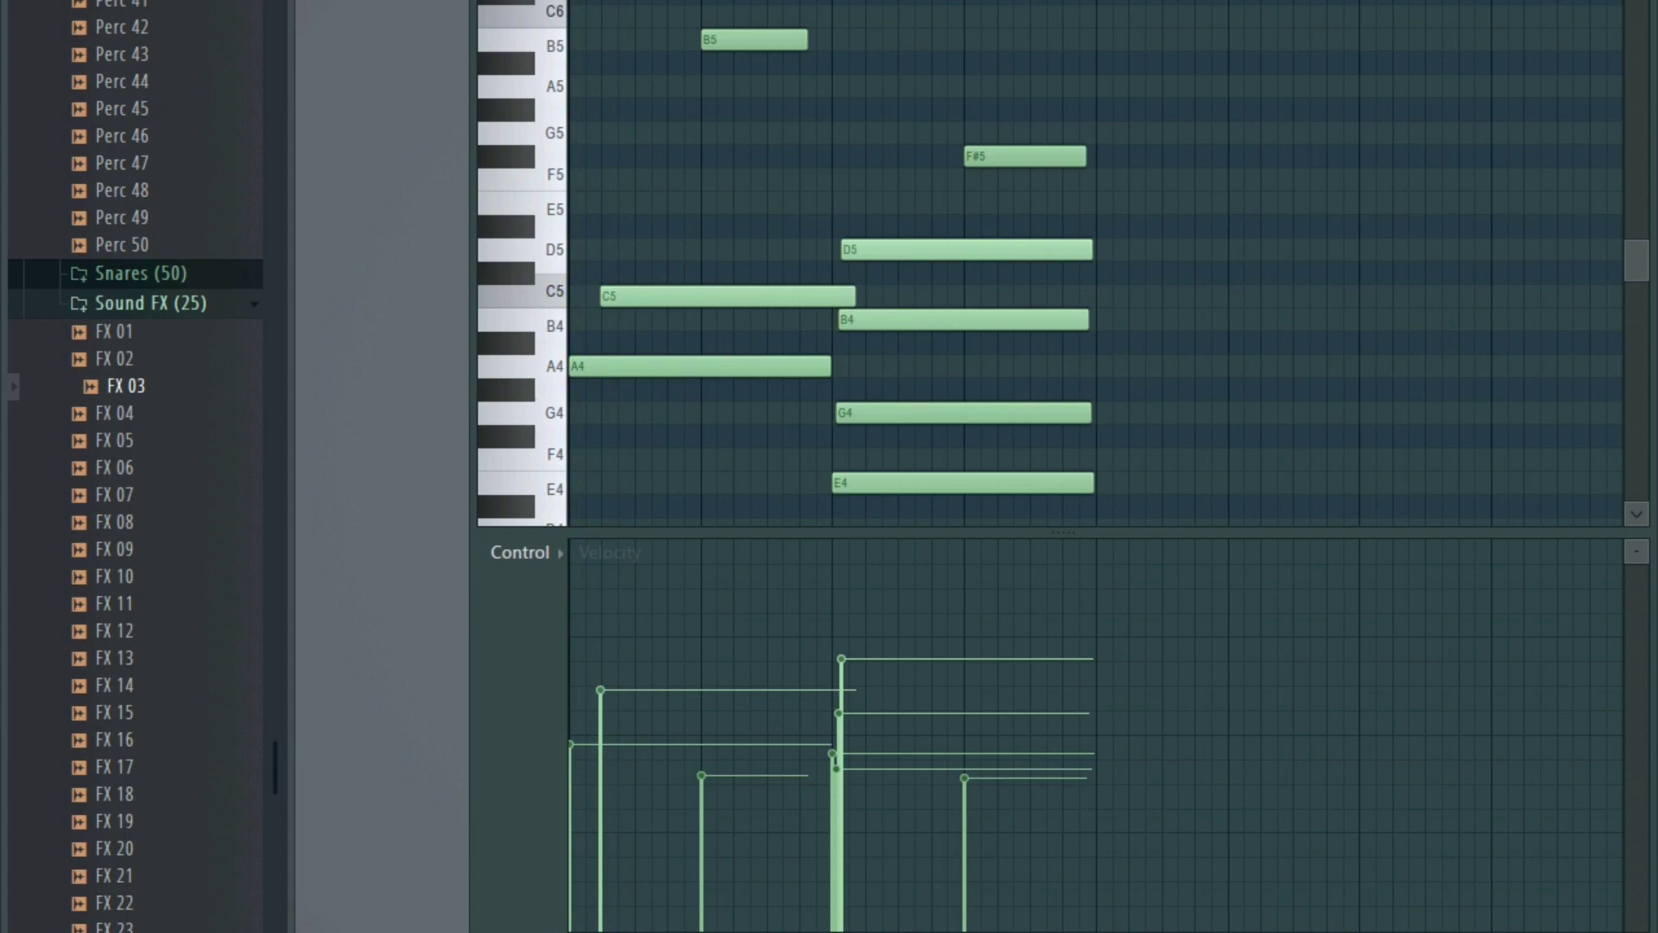
# - Place a Pattern 2 clip on Track 2 of the playlist under the first Pattern 1 clip
pyautogui.press('F5')
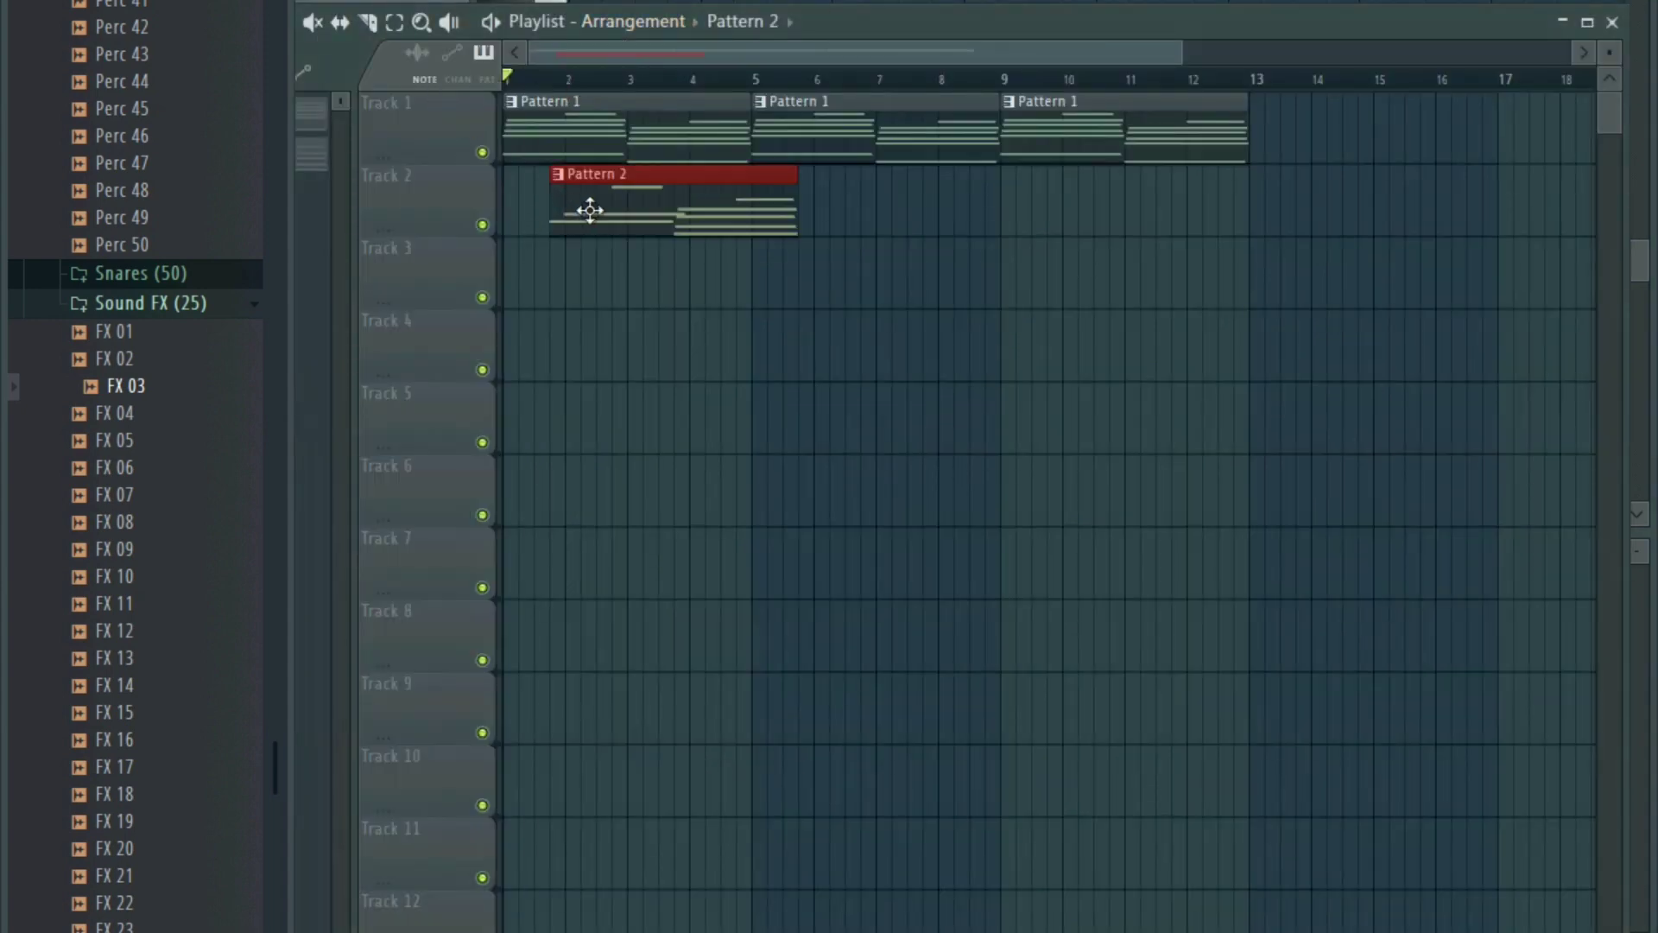
pyautogui.press('F5')
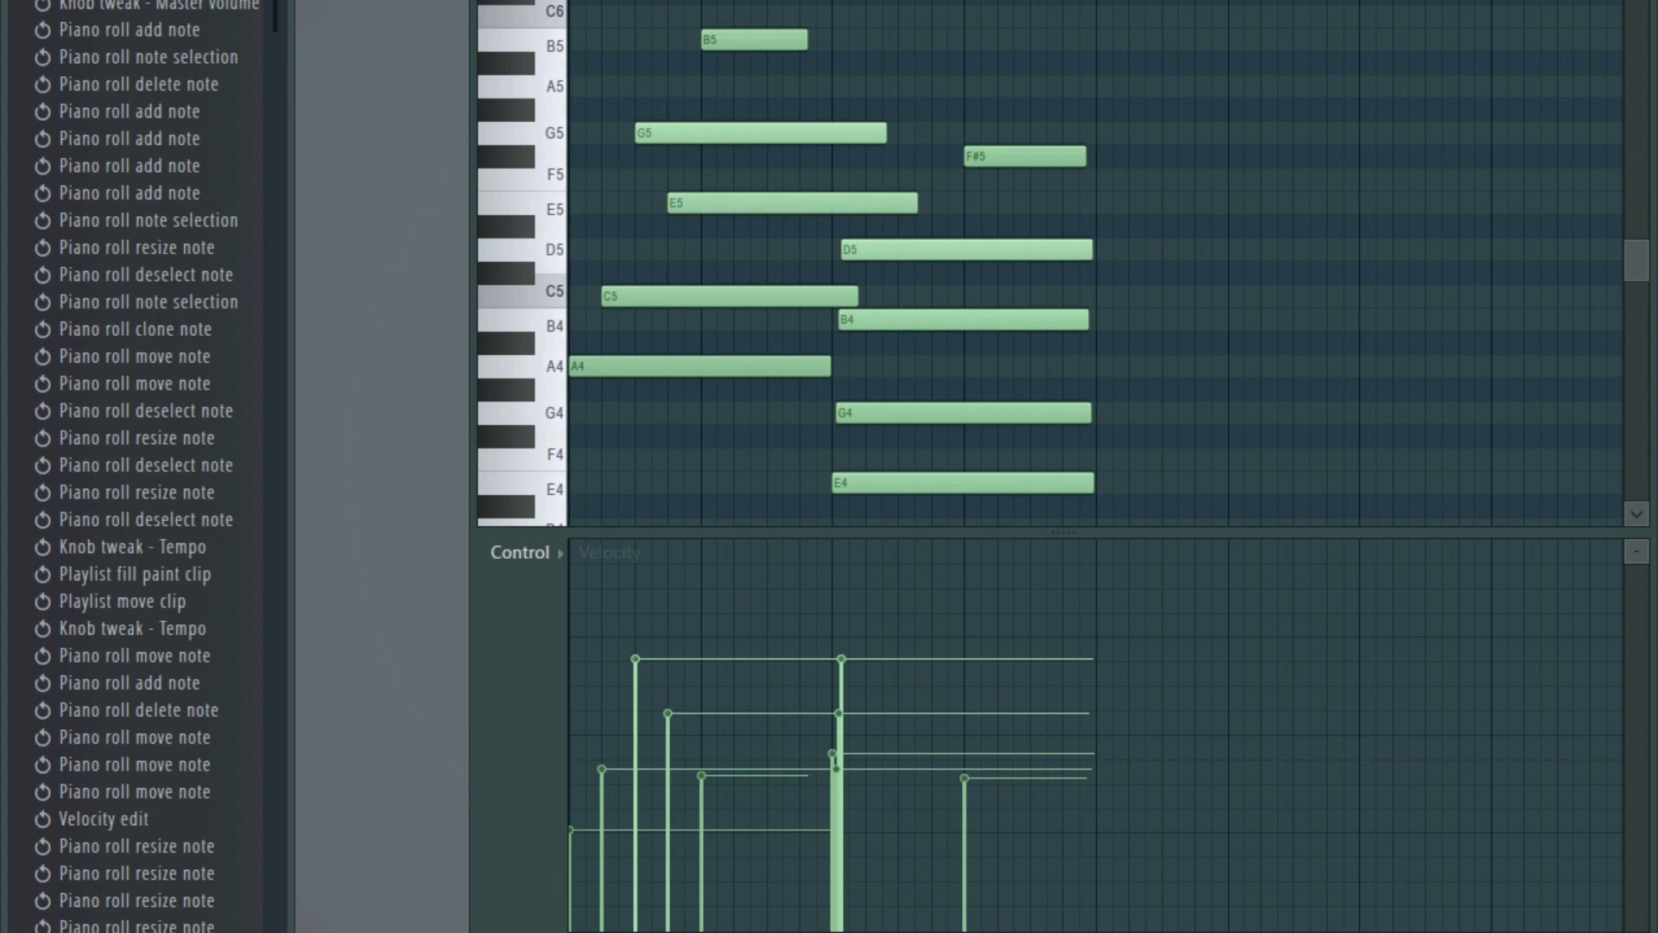
# - Shorten the first ag chord's overlapping notes so they end before the second chord starts, and audition them
pyautogui.press('space')
pyautogui.moveTo(668, 469); pyautogui.dragTo(722, 35)
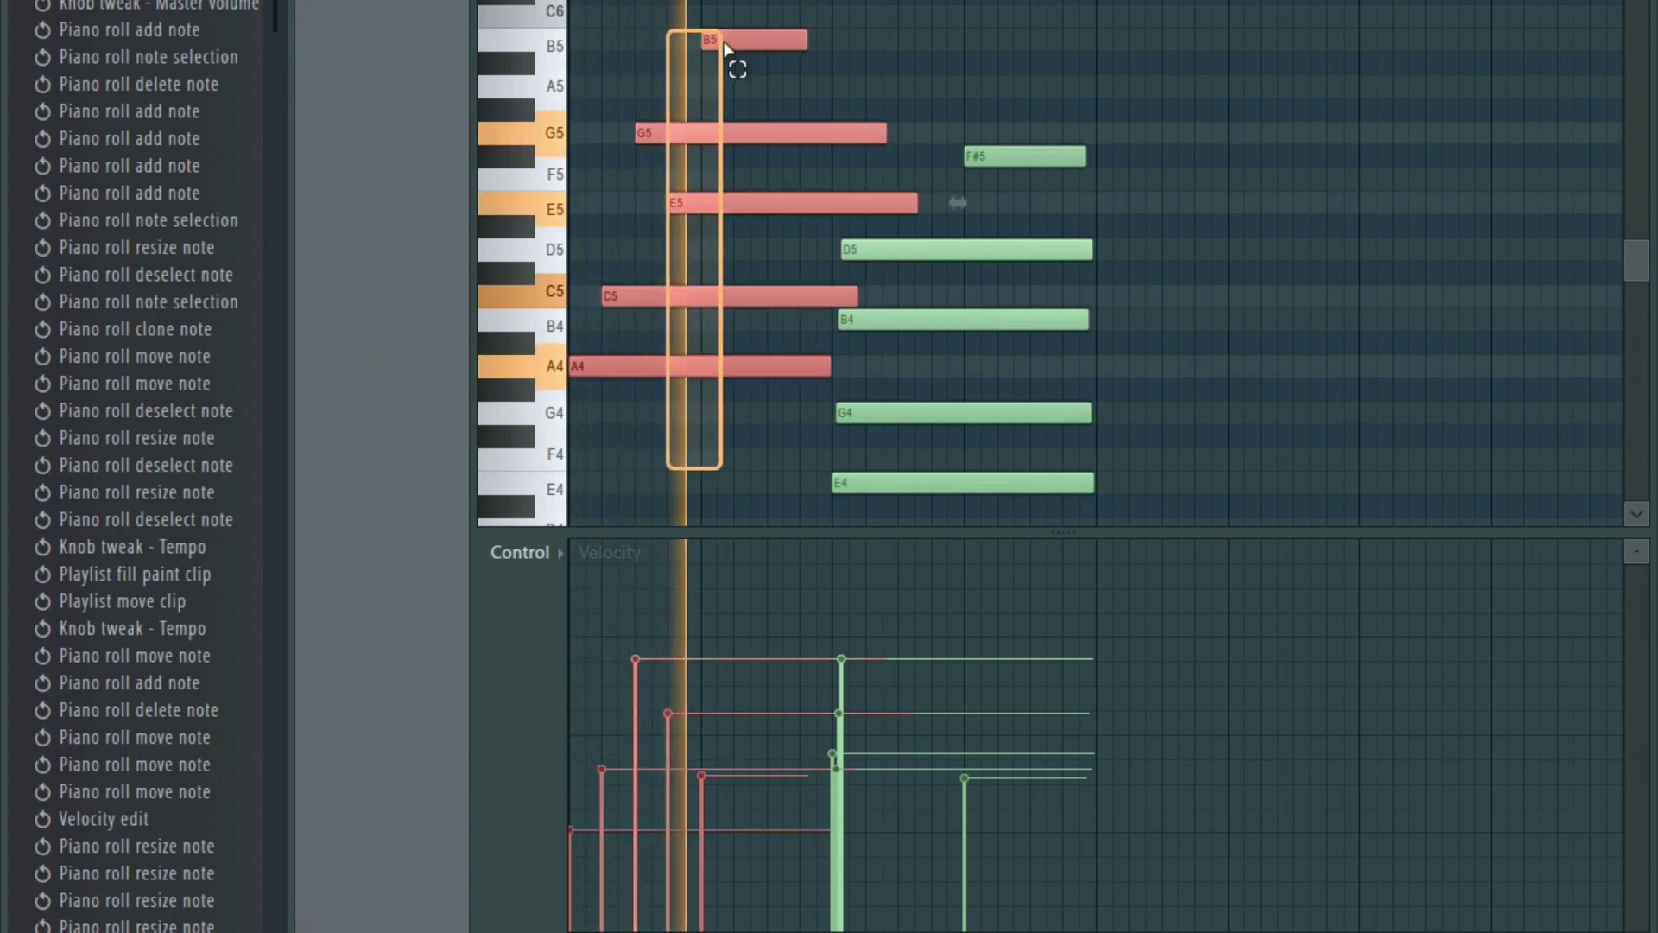
pyautogui.press('space')
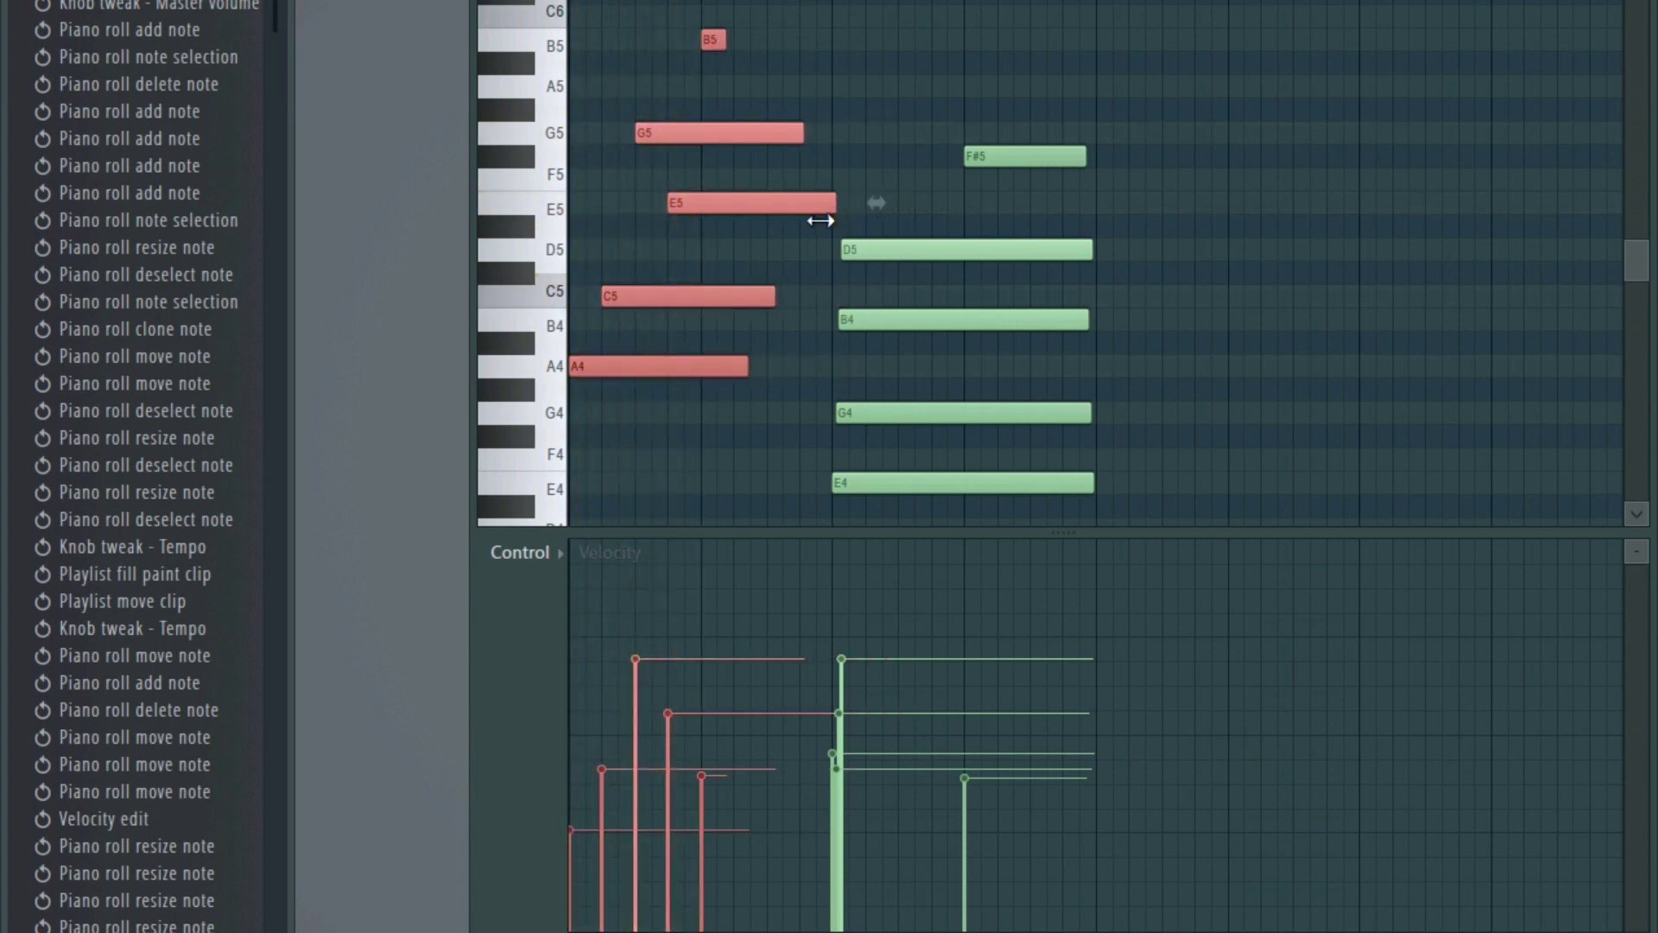
pyautogui.keyDown('ctrl'); pyautogui.click(816, 251); pyautogui.keyUp('ctrl')
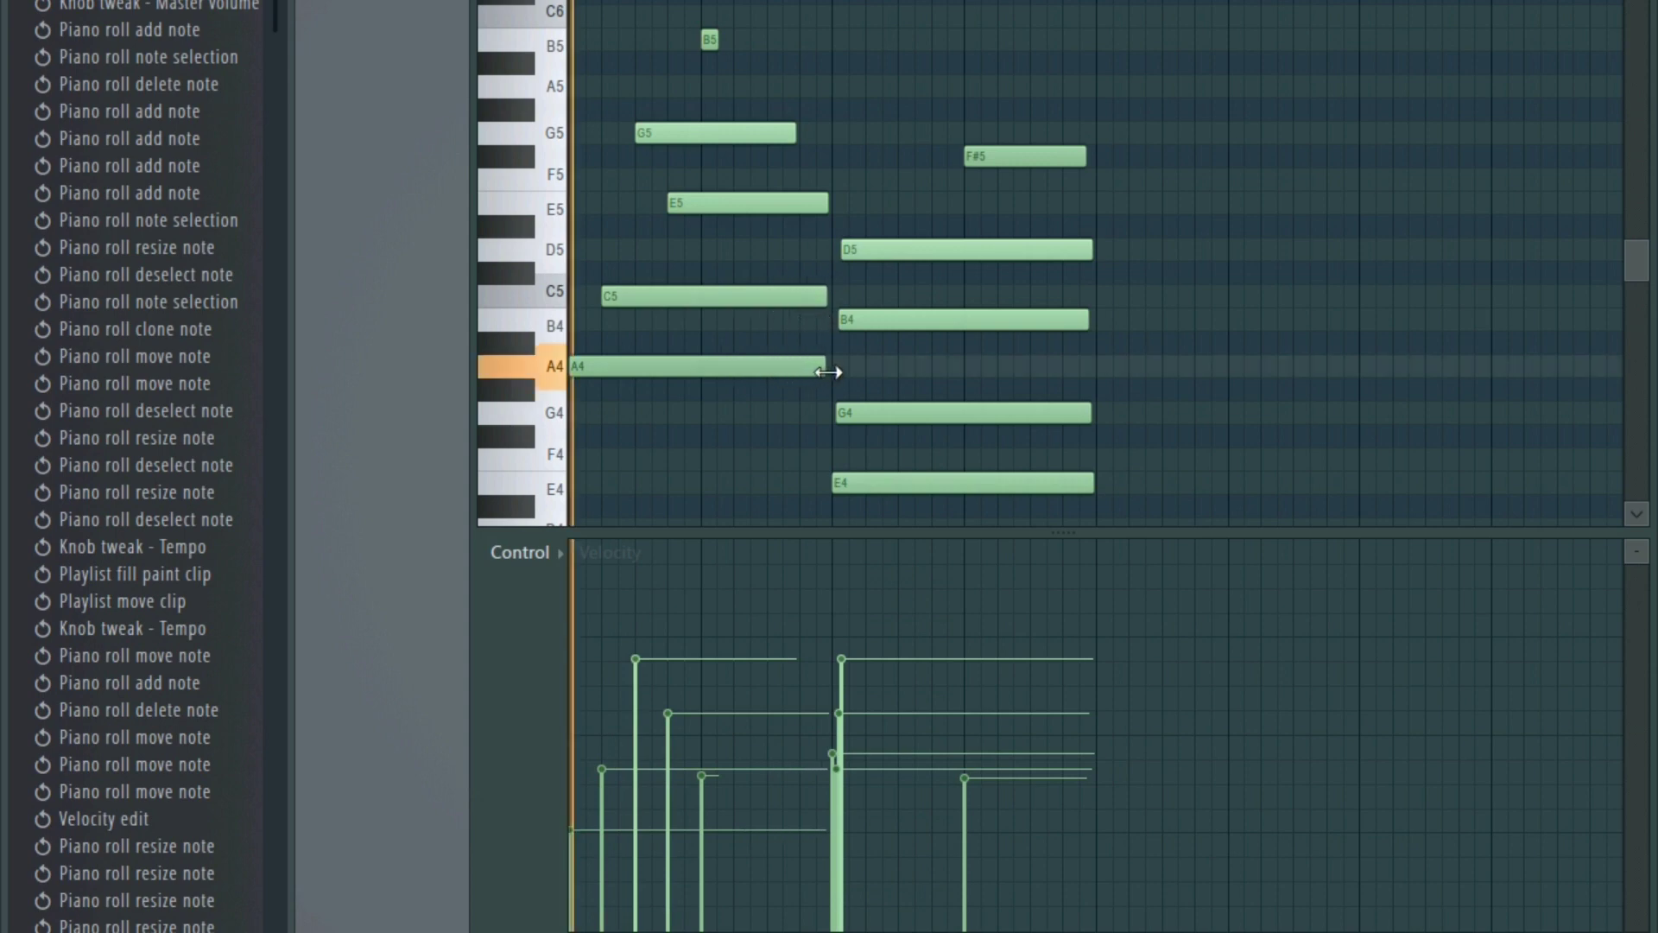
pyautogui.press('space')
# - Raise the A4 velocity in the first chord and extend the B5 note up to the second chord's start
pyautogui.click(577, 713)
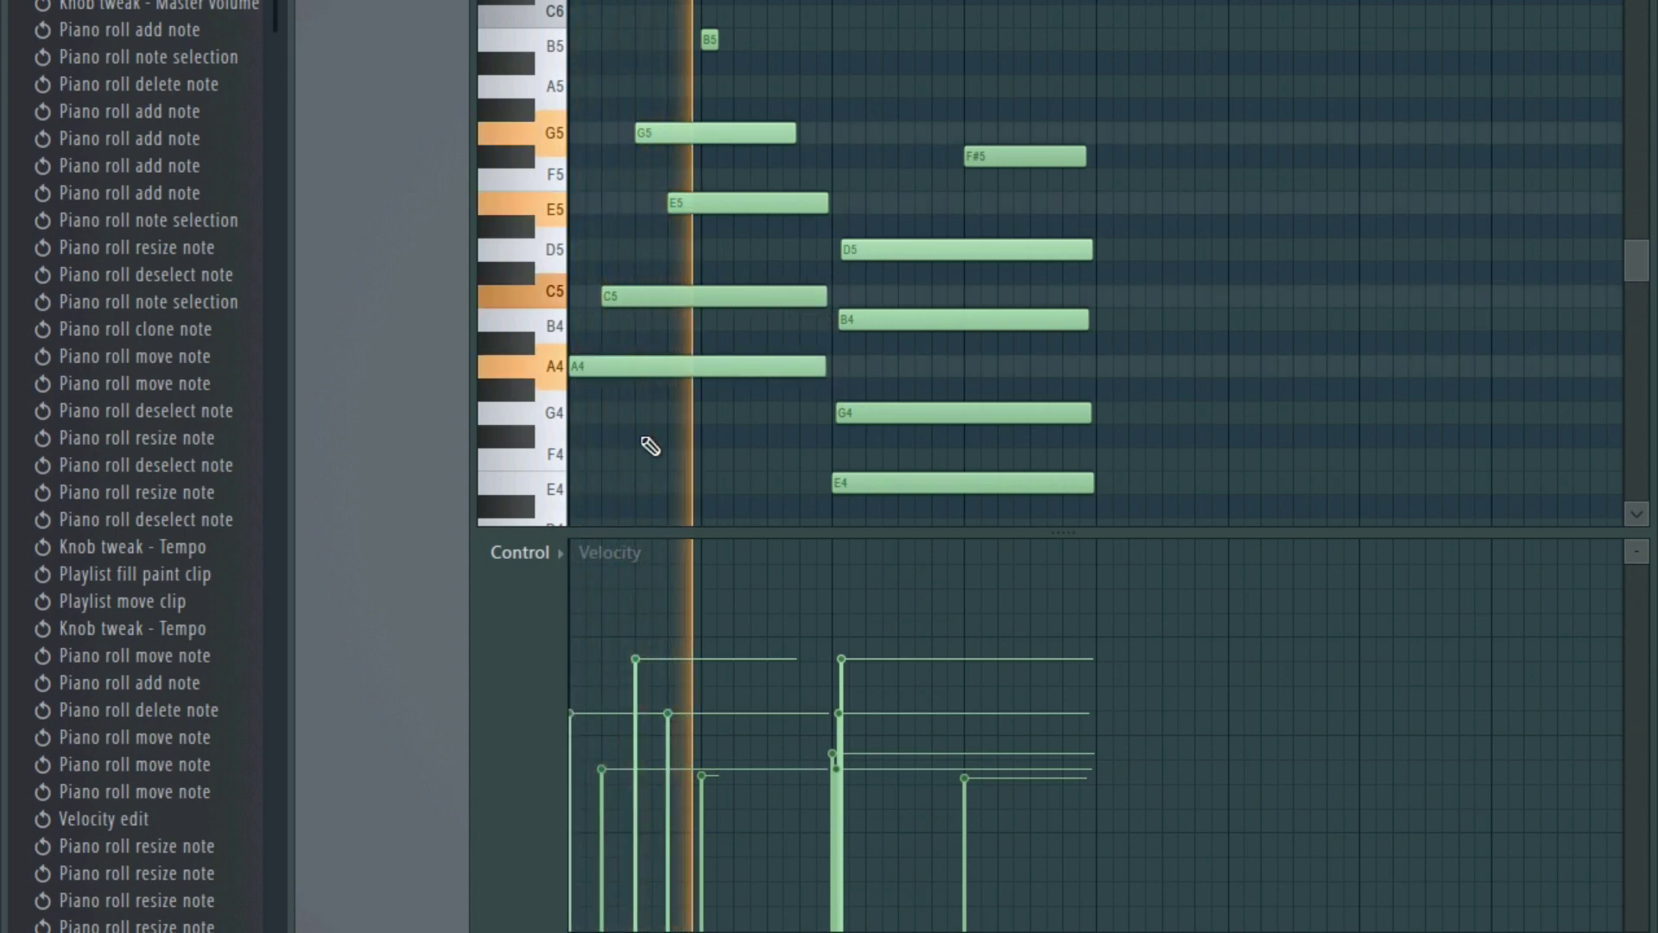
pyautogui.press('space')
pyautogui.moveTo(714, 36); pyautogui.dragTo(826, 38)
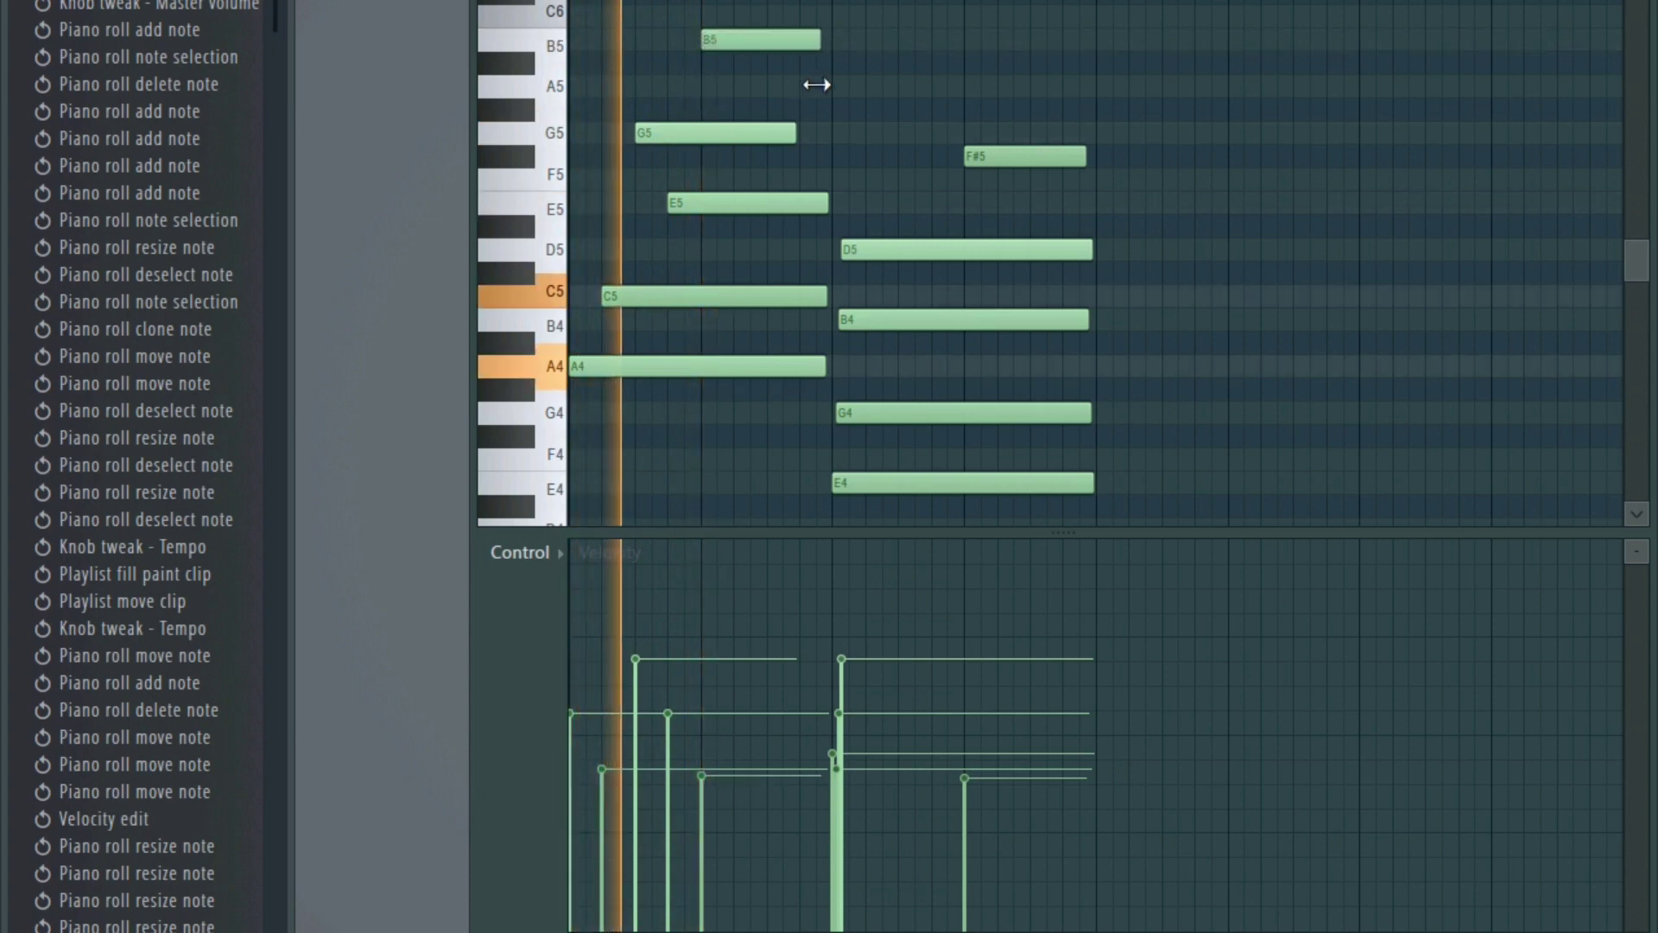
pyautogui.press('space')
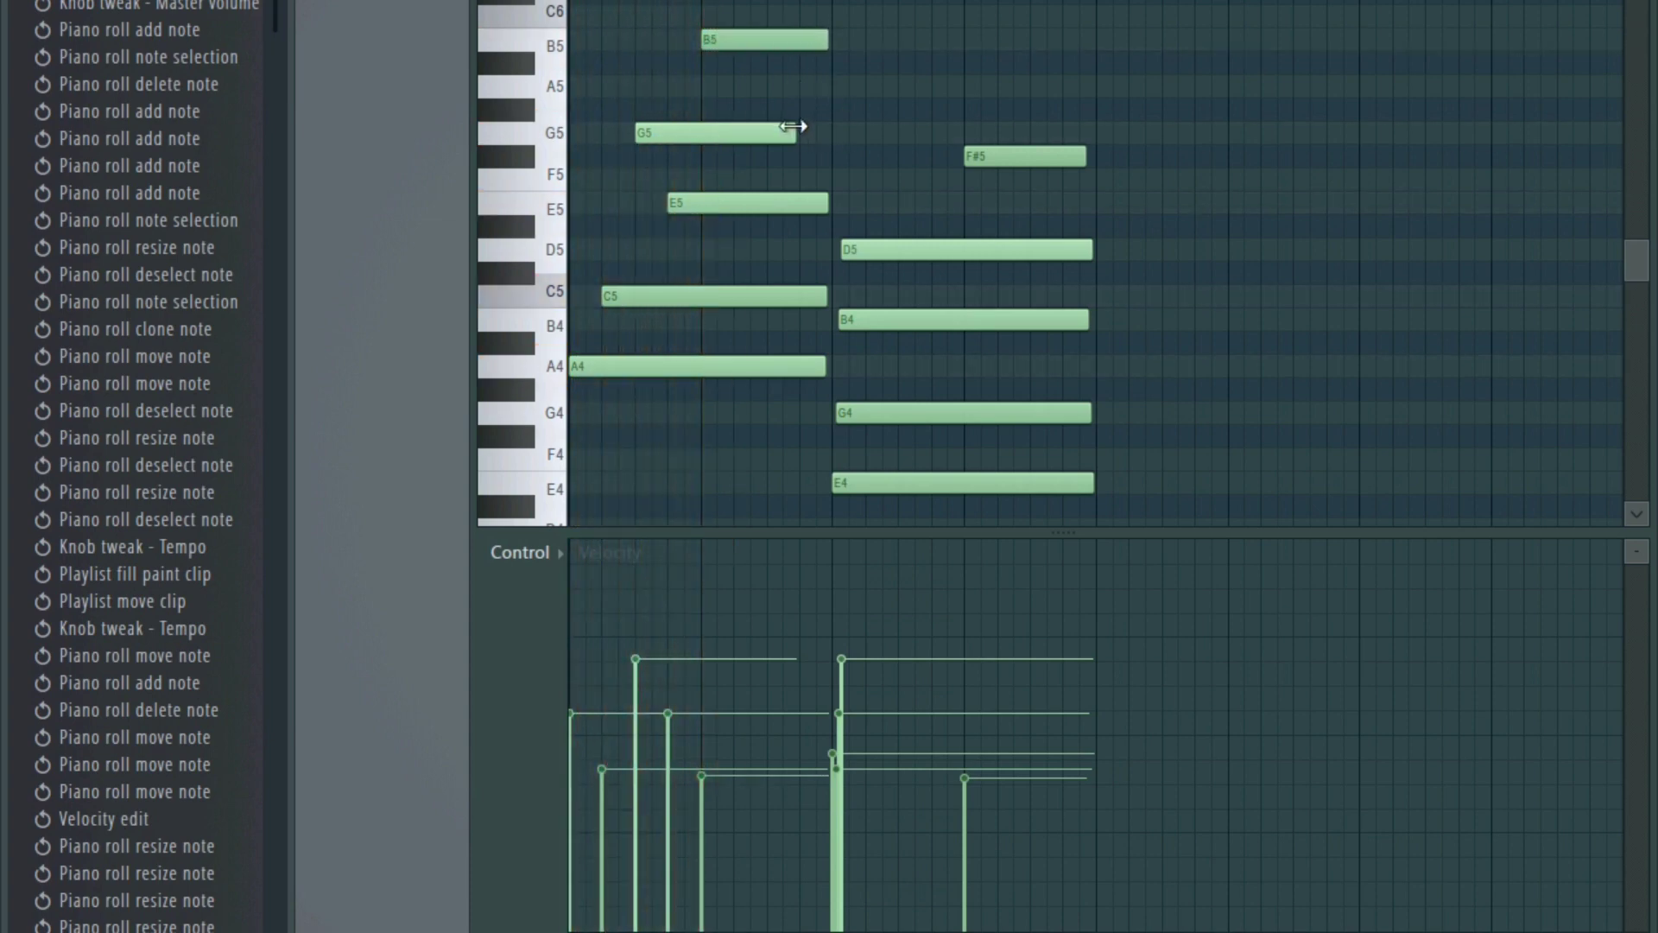
# - Shorten the first chord's G5 and E5 notes, and add a repeated E5 note right behind the first E5
pyautogui.moveTo(793, 126); pyautogui.dragTo(720, 132)
pyautogui.click(741, 133)
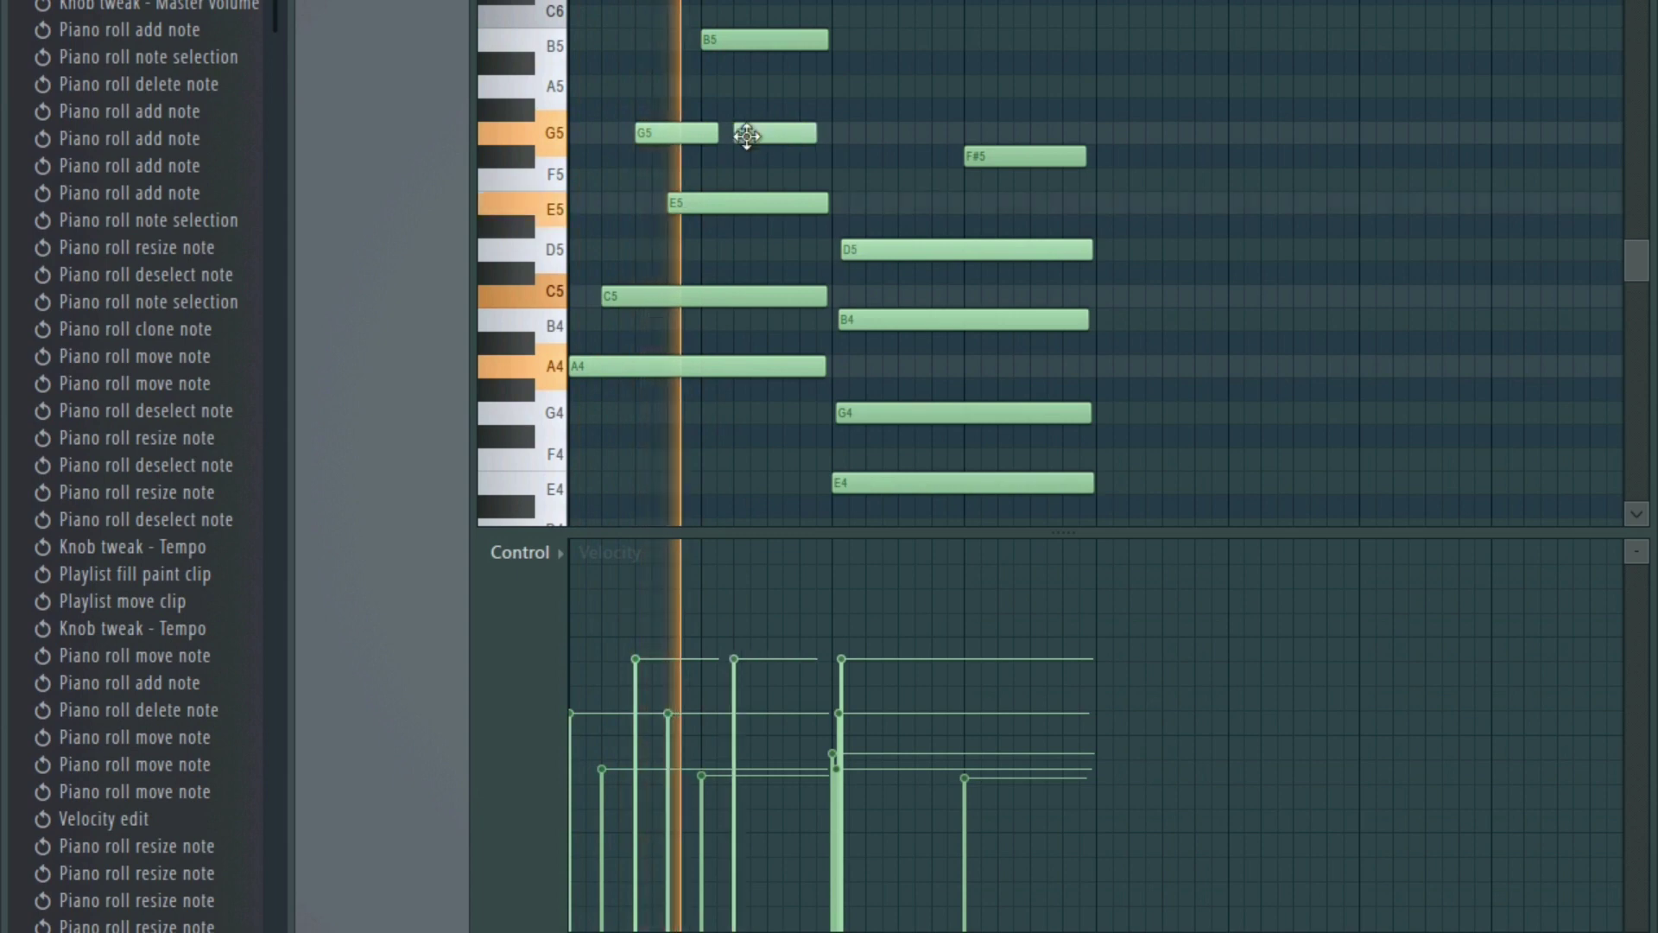
pyautogui.press('space')
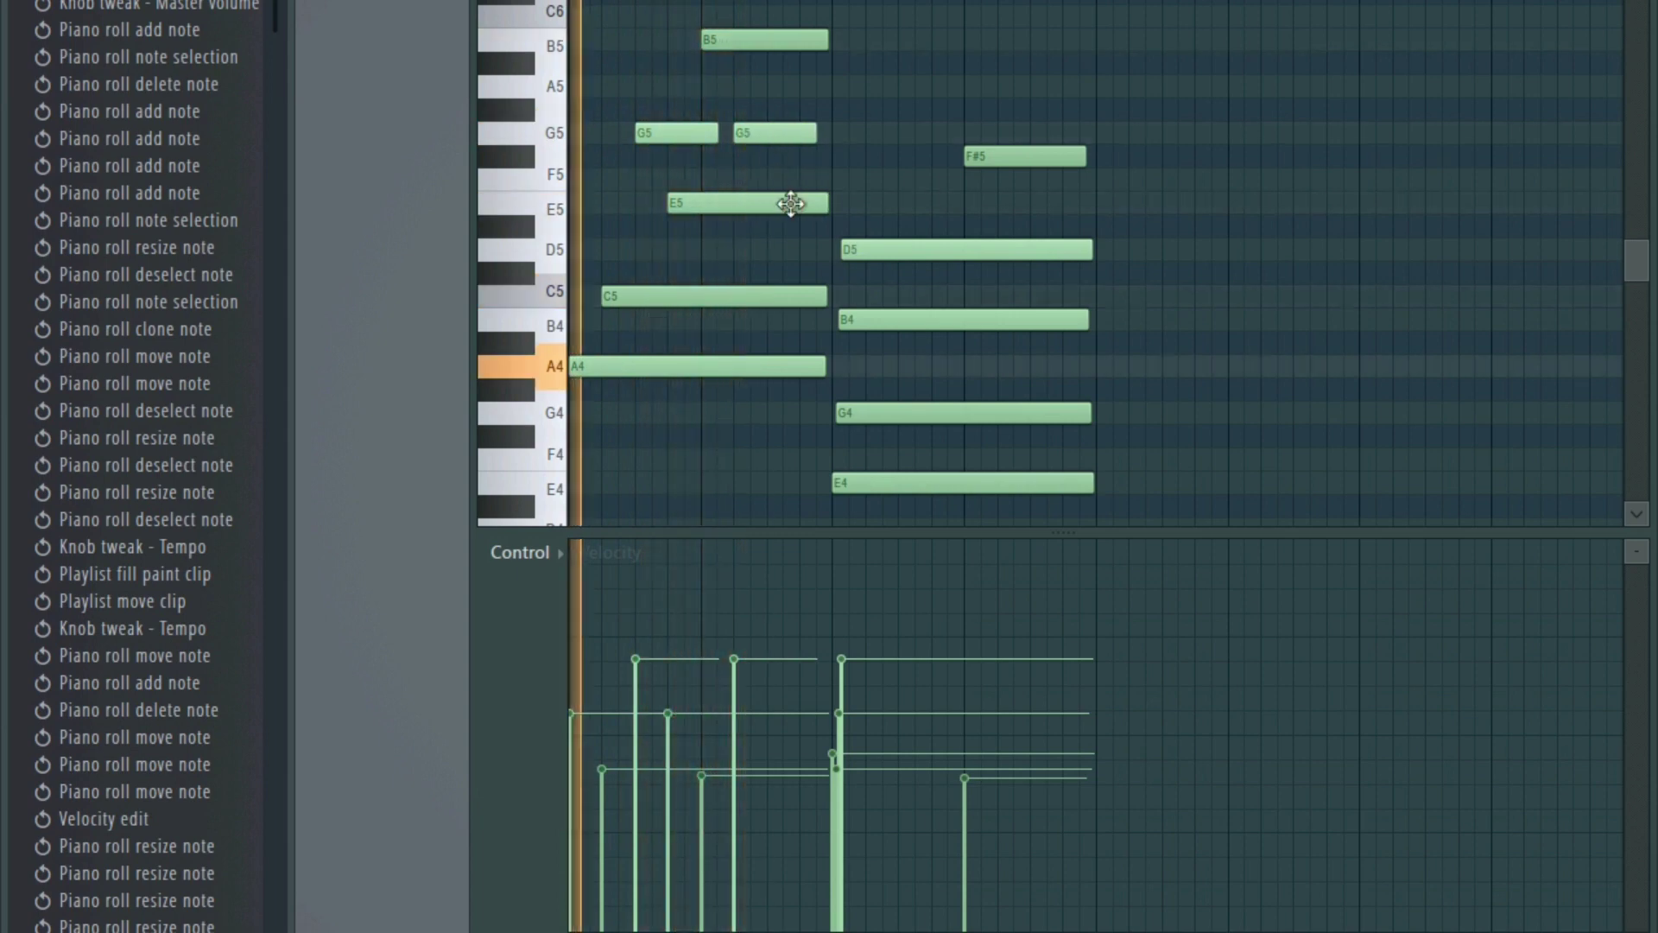
pyautogui.press('space')
pyautogui.moveTo(827, 204); pyautogui.dragTo(730, 204)
pyautogui.moveTo(765, 135); pyautogui.dragTo(764, 207)
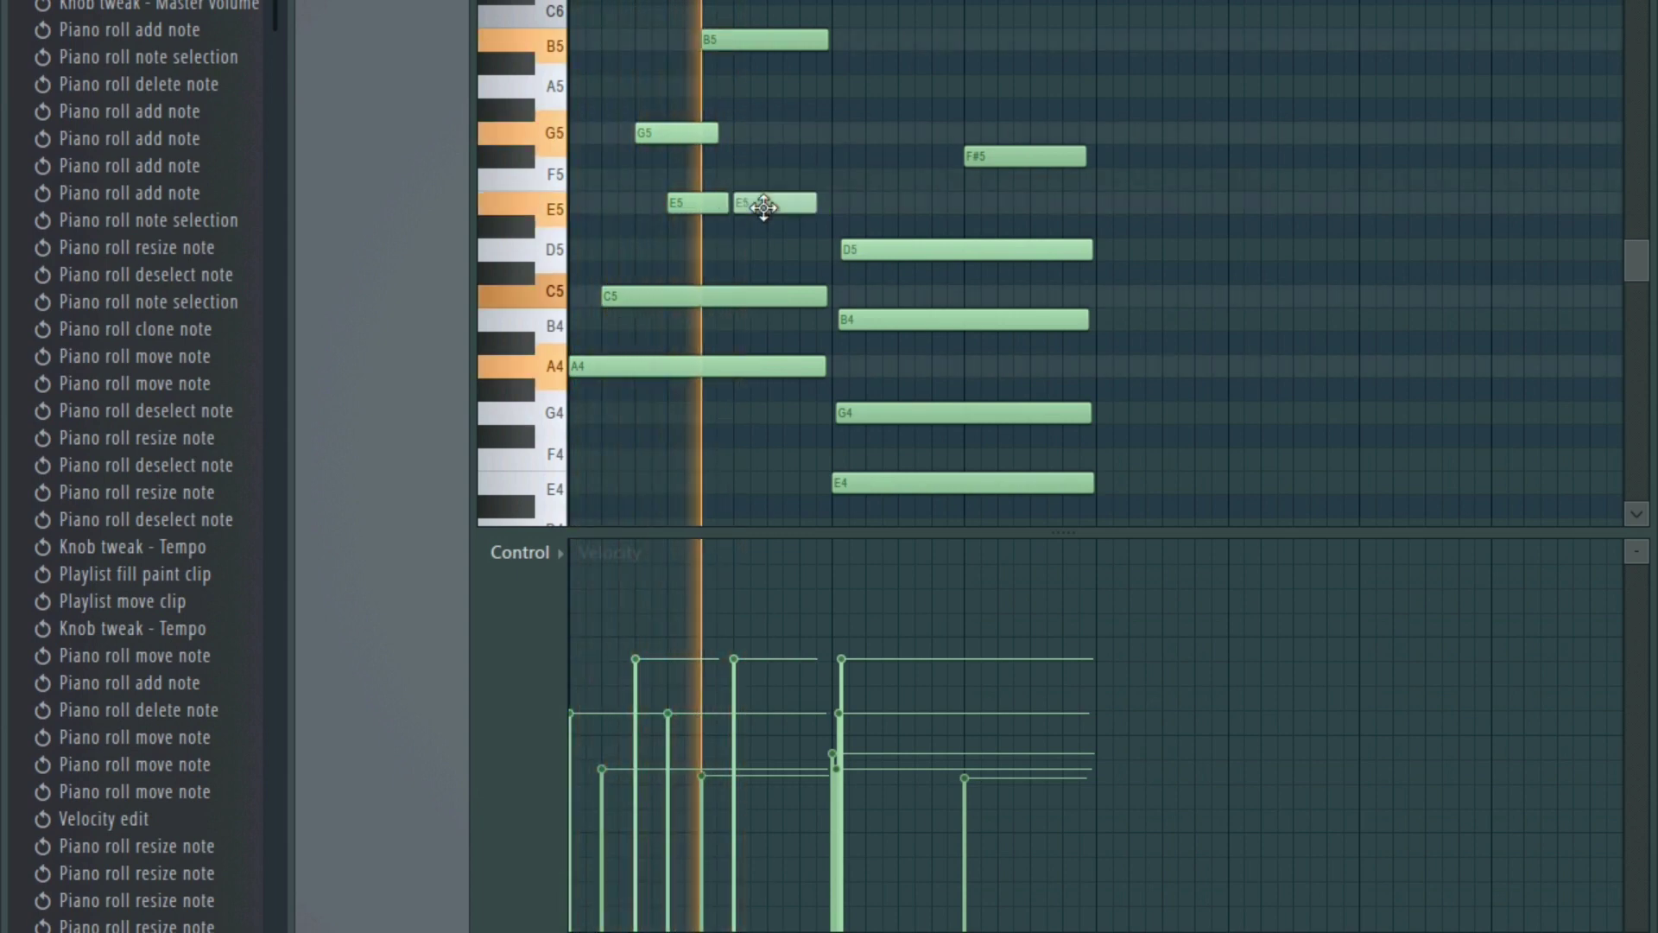
pyautogui.press('space')
pyautogui.press('space')
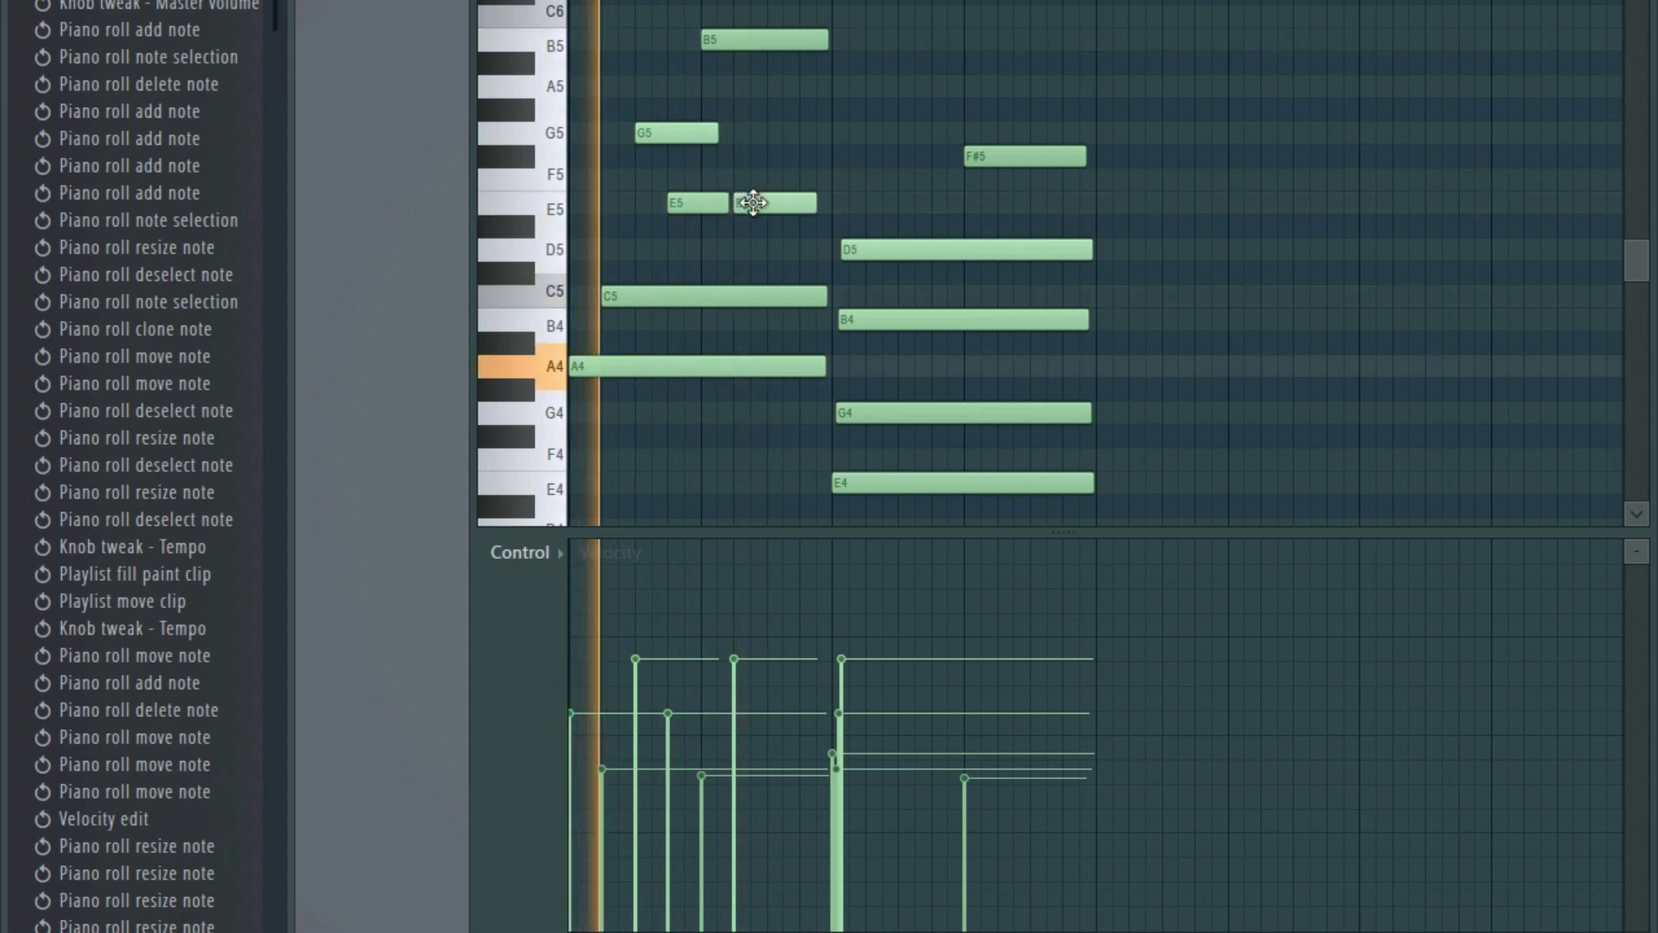
# - Extend the first G5 to match the E5's end, and try a second G5 trimmed to the first chord's end
pyautogui.moveTo(718, 133); pyautogui.dragTo(727, 135)
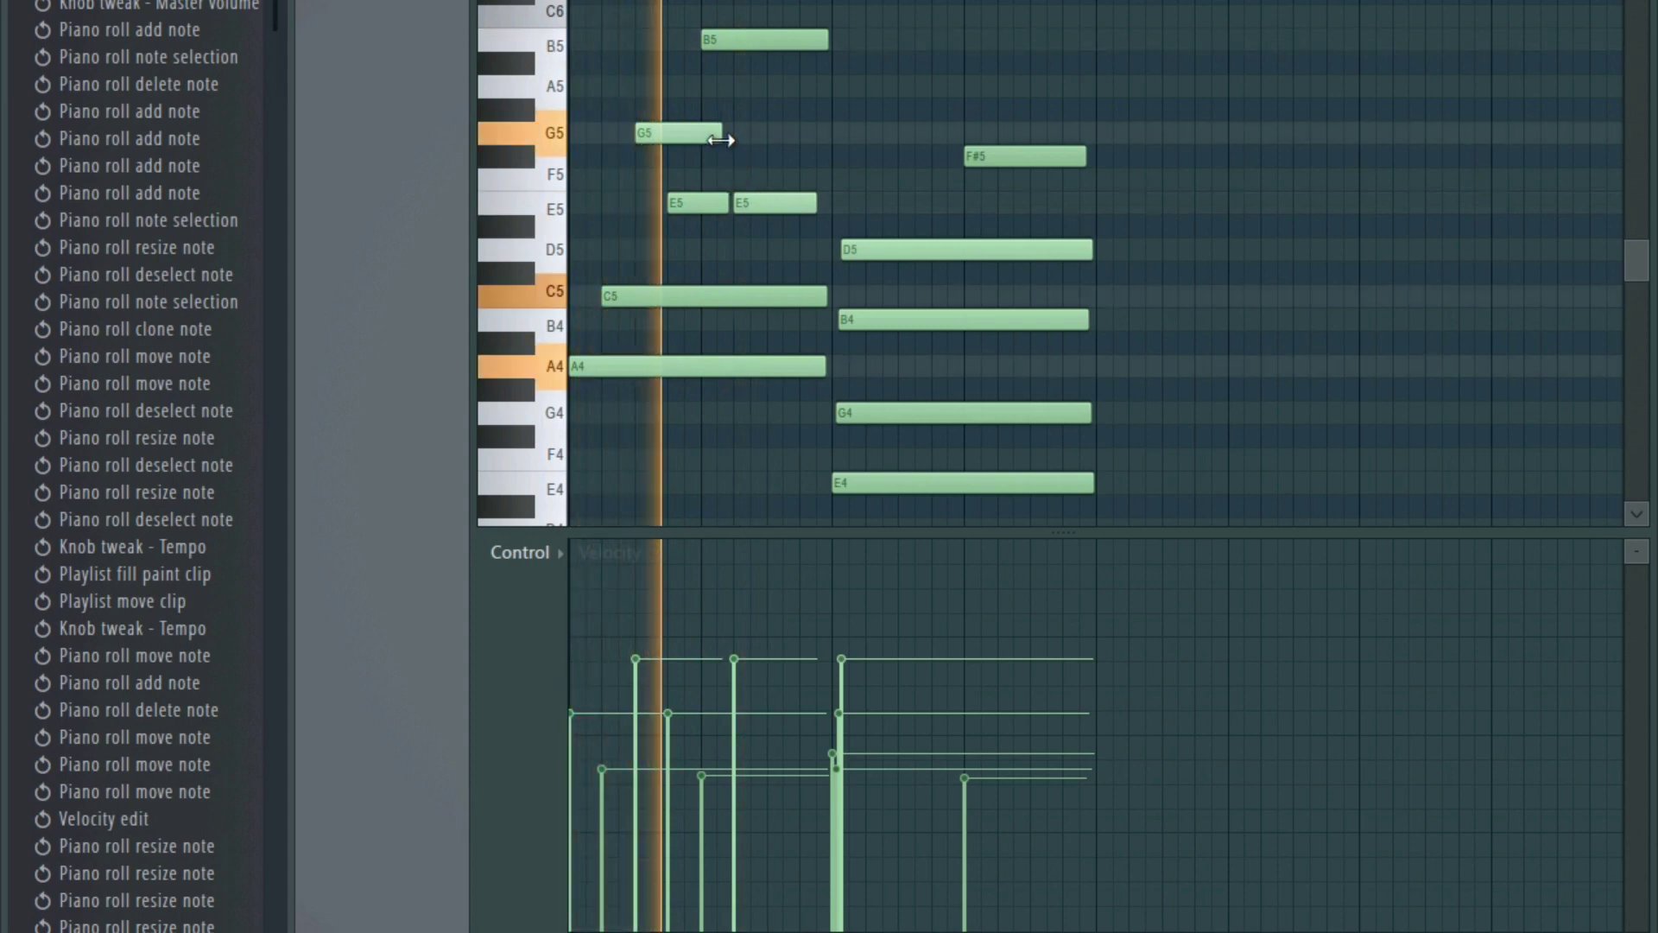
pyautogui.click(773, 133)
pyautogui.press('space')
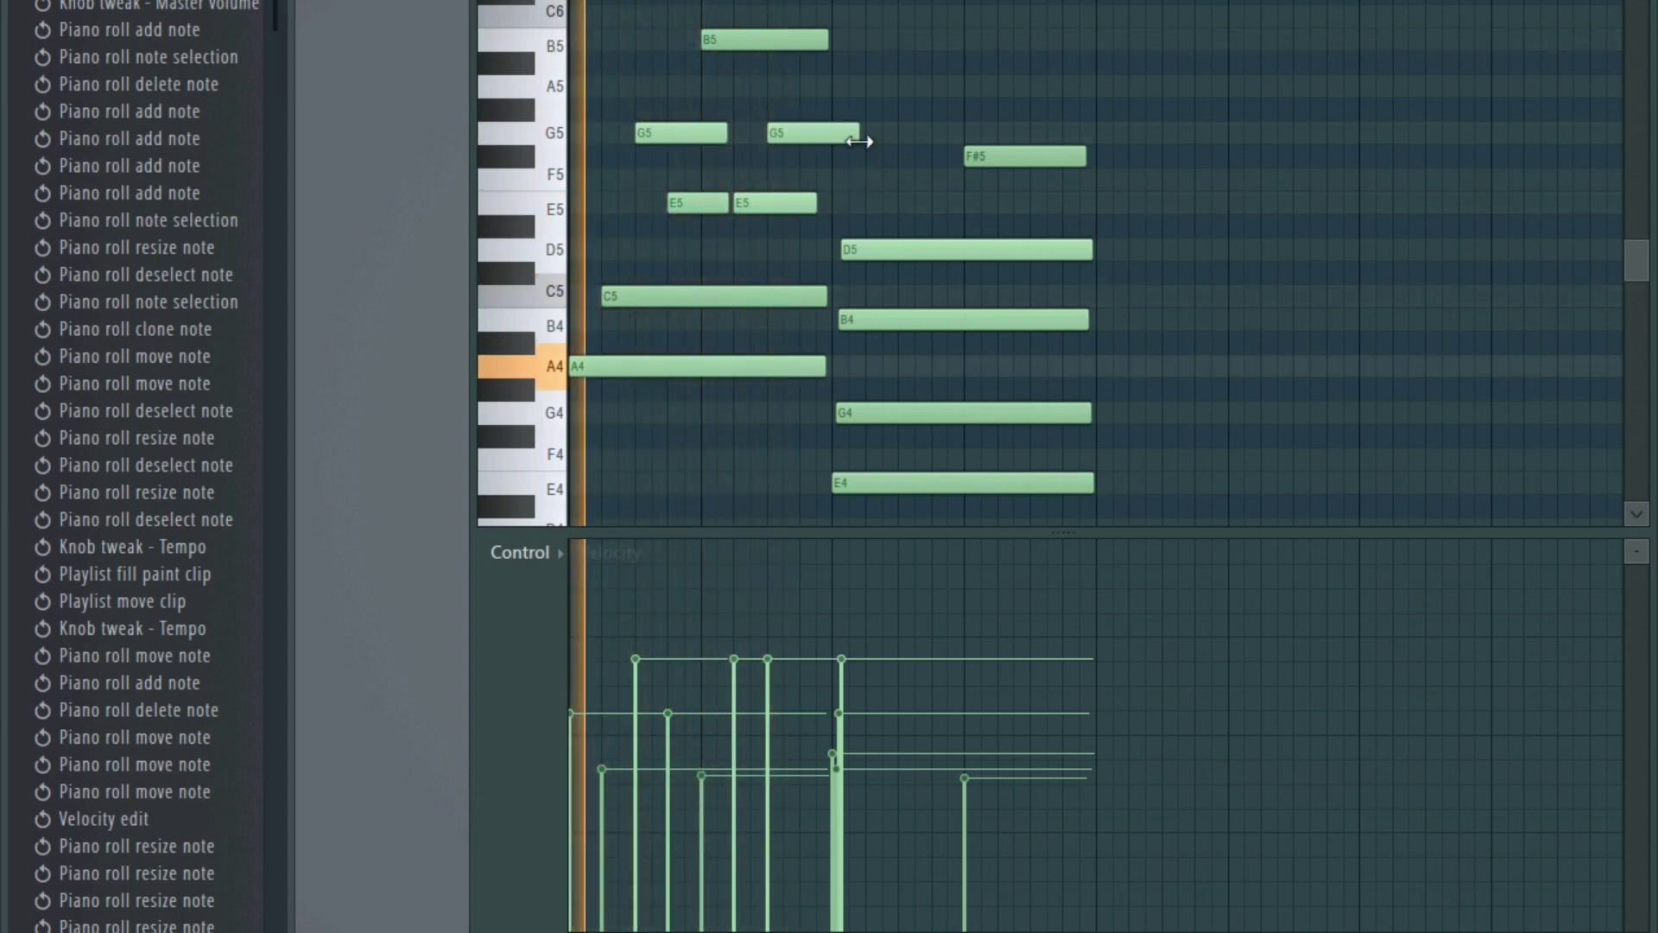
pyautogui.moveTo(859, 141); pyautogui.dragTo(827, 141)
pyautogui.moveTo(816, 203); pyautogui.dragTo(666, 259)
pyautogui.press('space')
pyautogui.press('space')
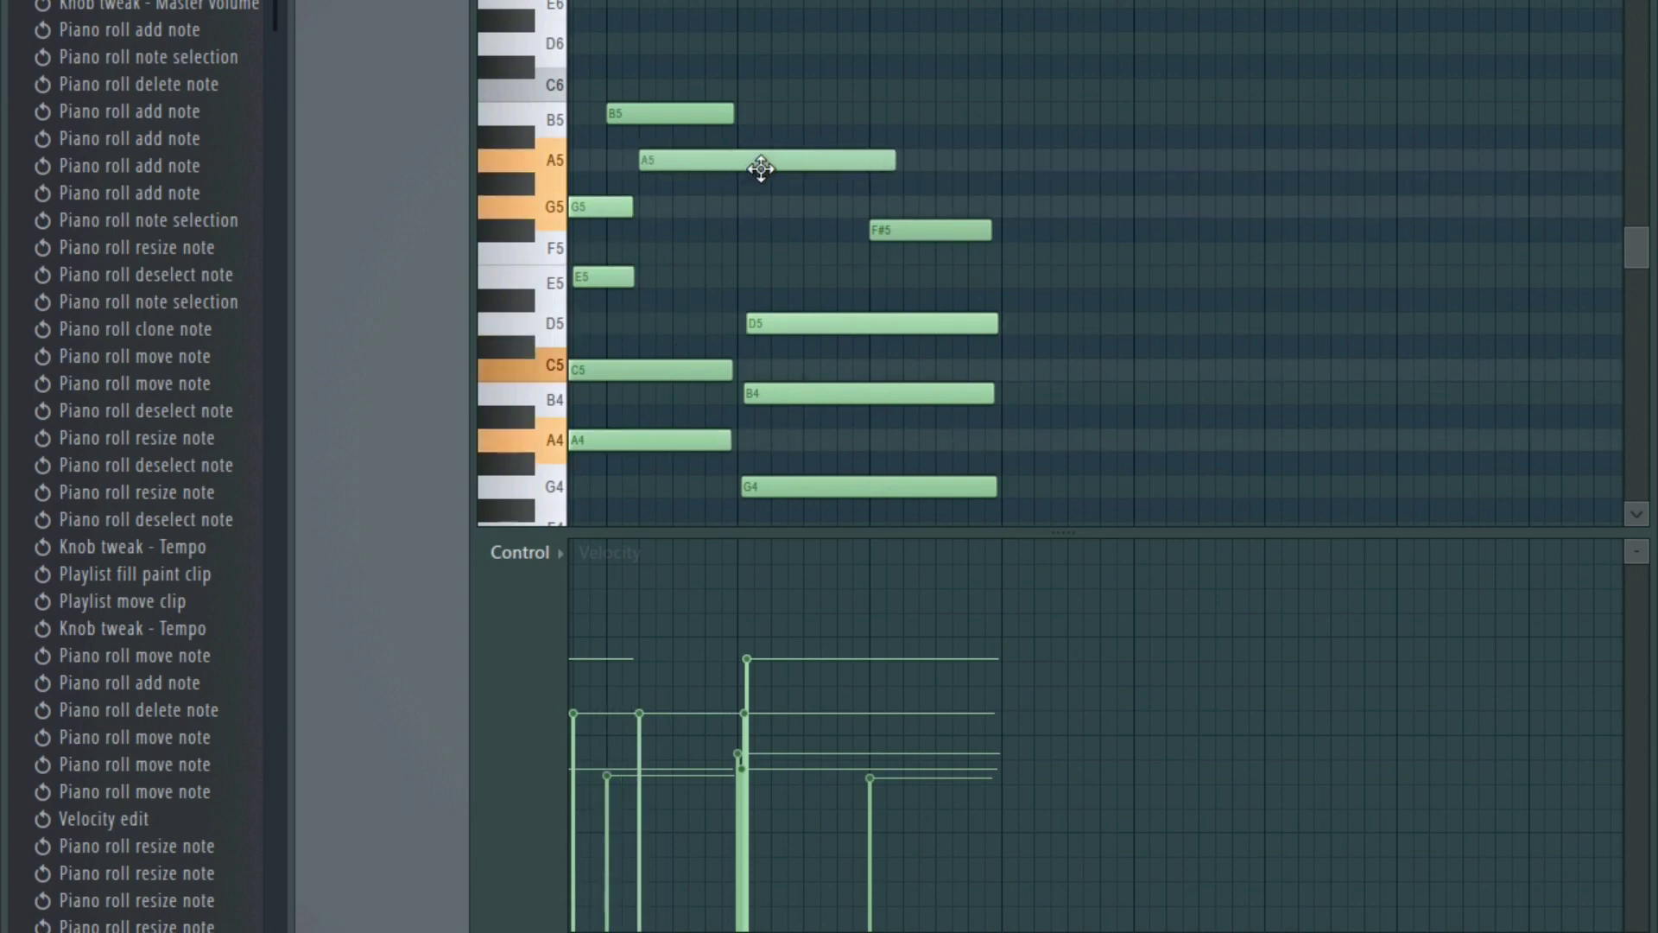
# - Finish the first chord with descending A5, G5 and F#5 notes that all end at the second chord's start
pyautogui.moveTo(882, 184); pyautogui.dragTo(737, 181)
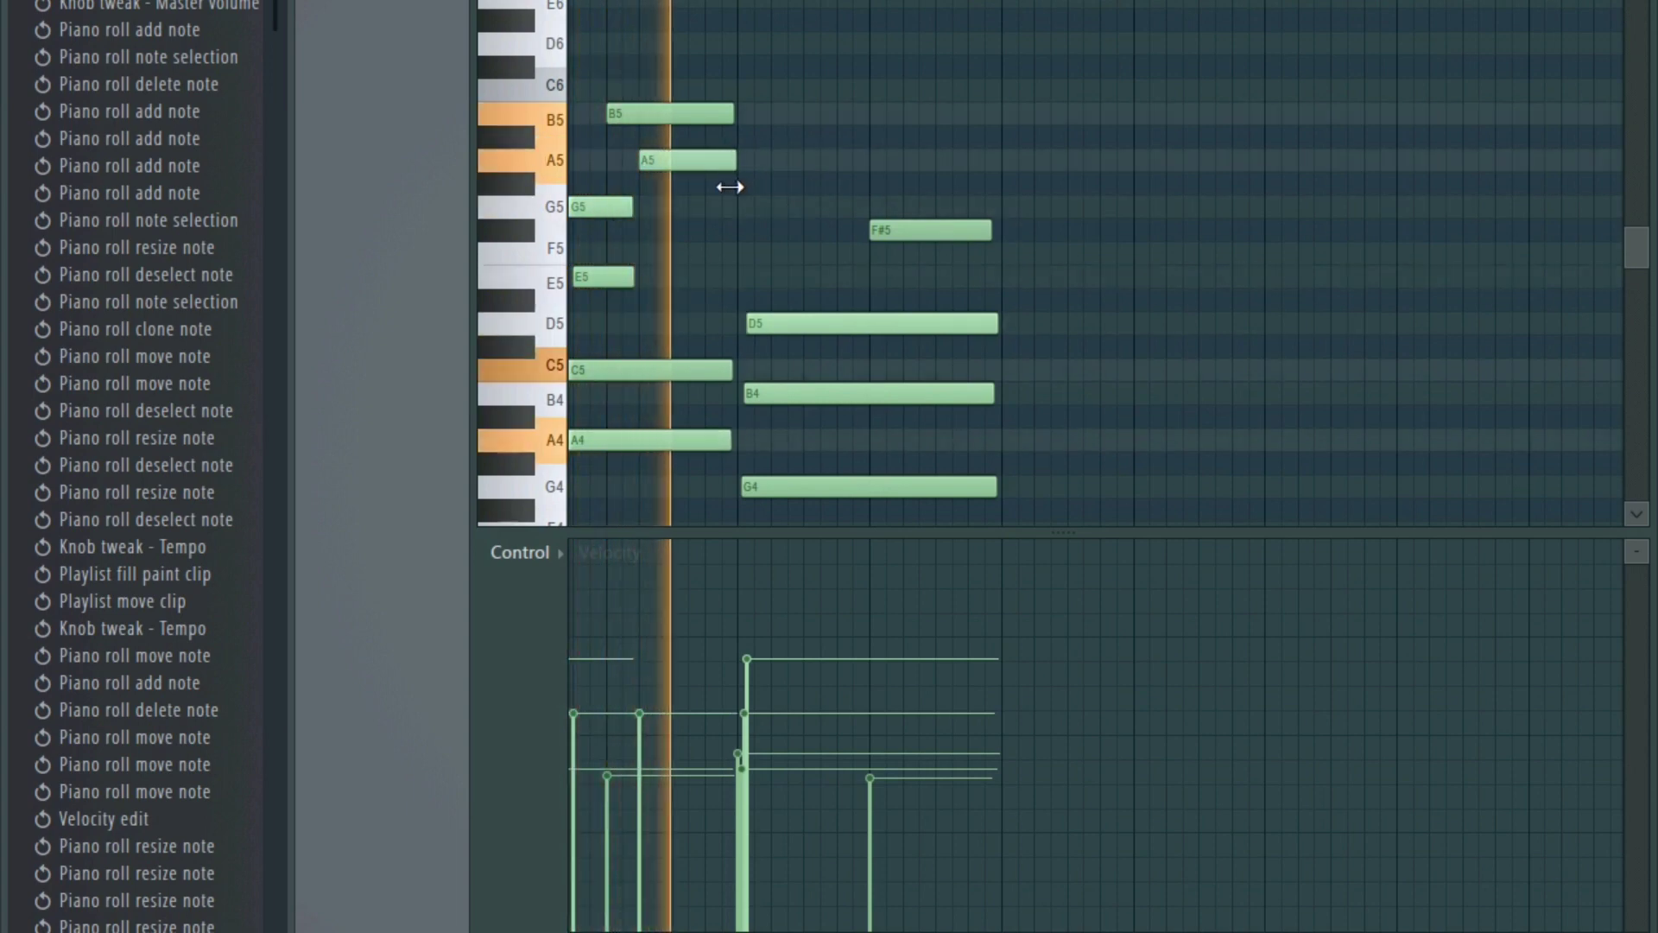
pyautogui.press('space')
pyautogui.click(677, 207)
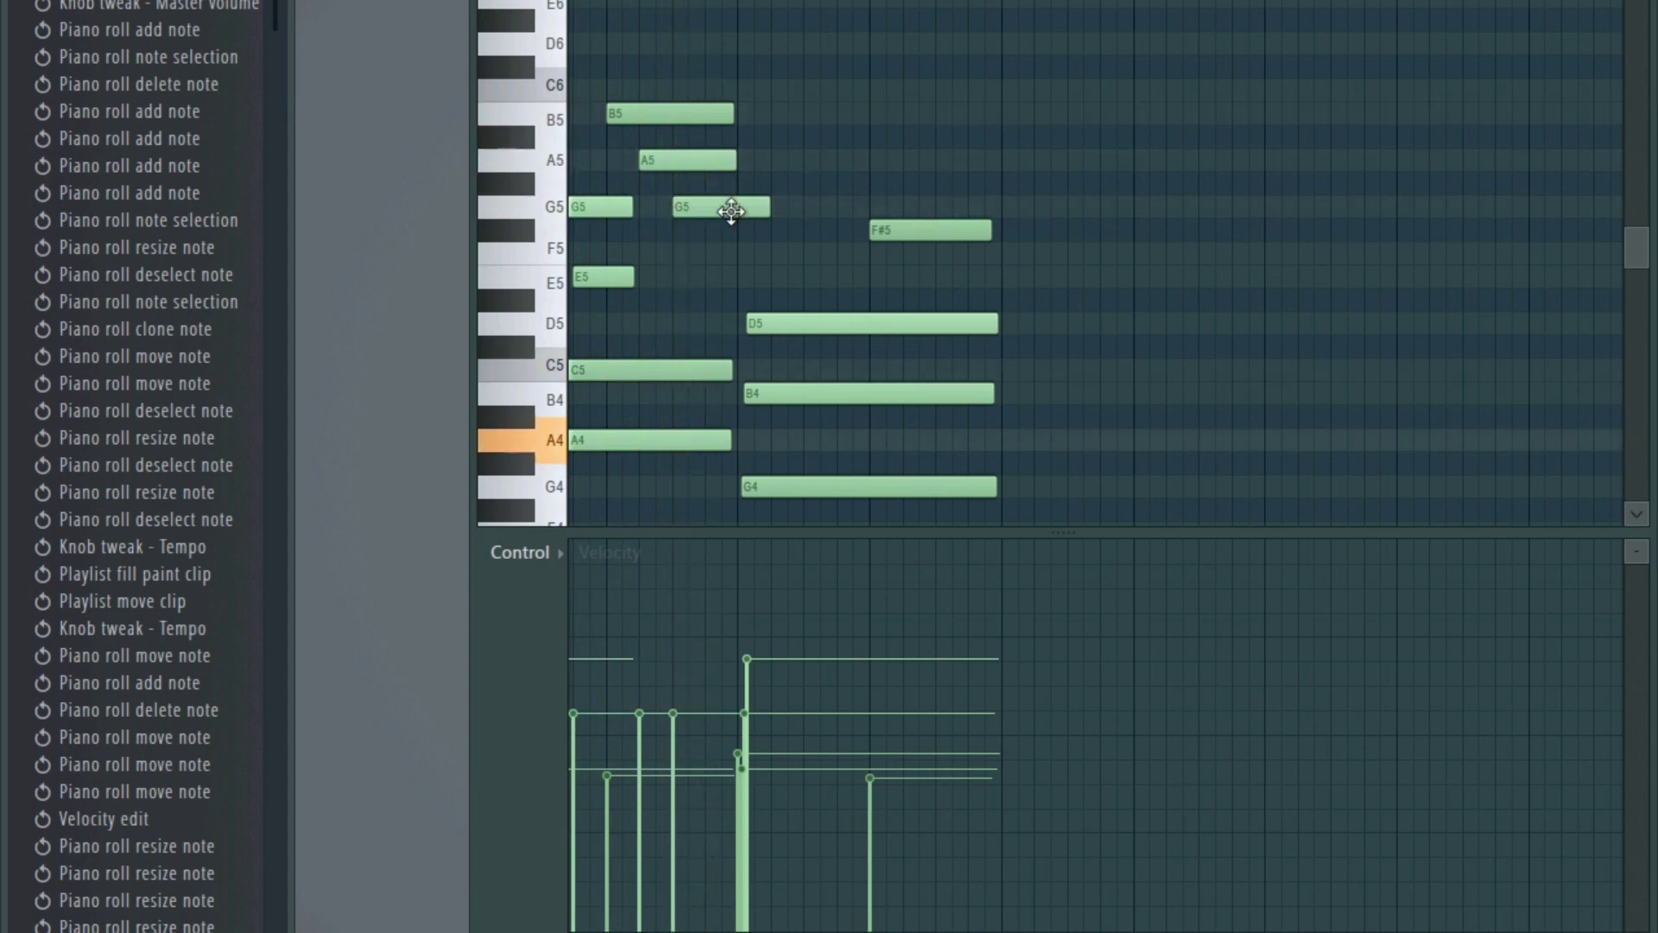
pyautogui.click(713, 278)
pyautogui.moveTo(765, 285); pyautogui.dragTo(718, 282)
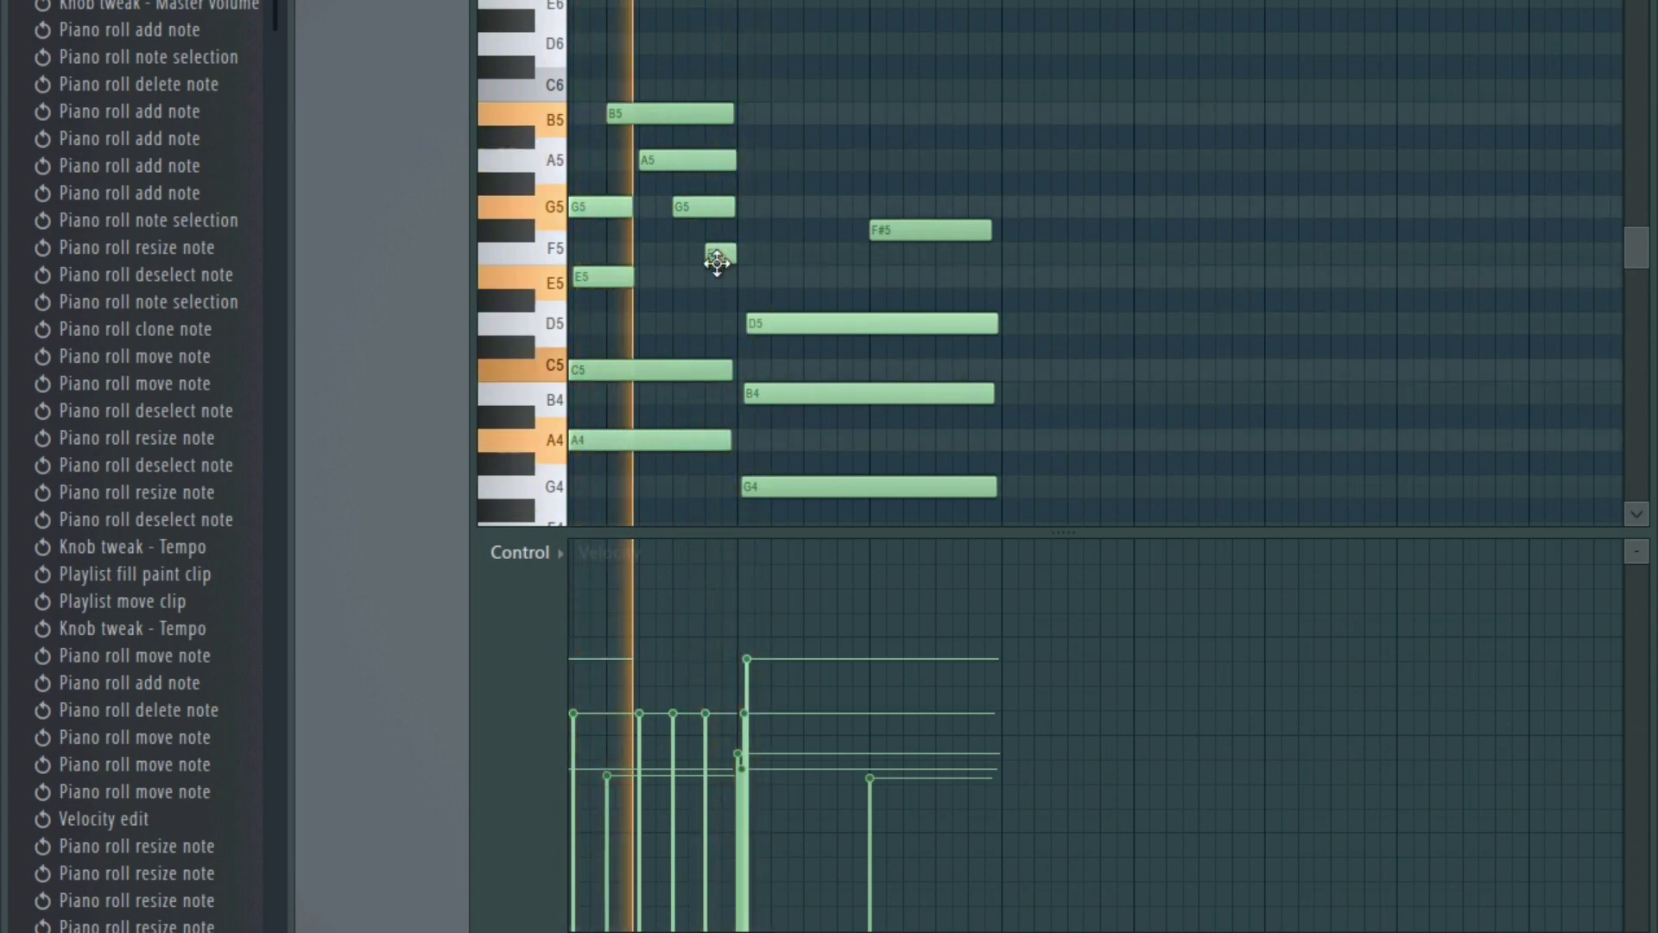
pyautogui.press('space')
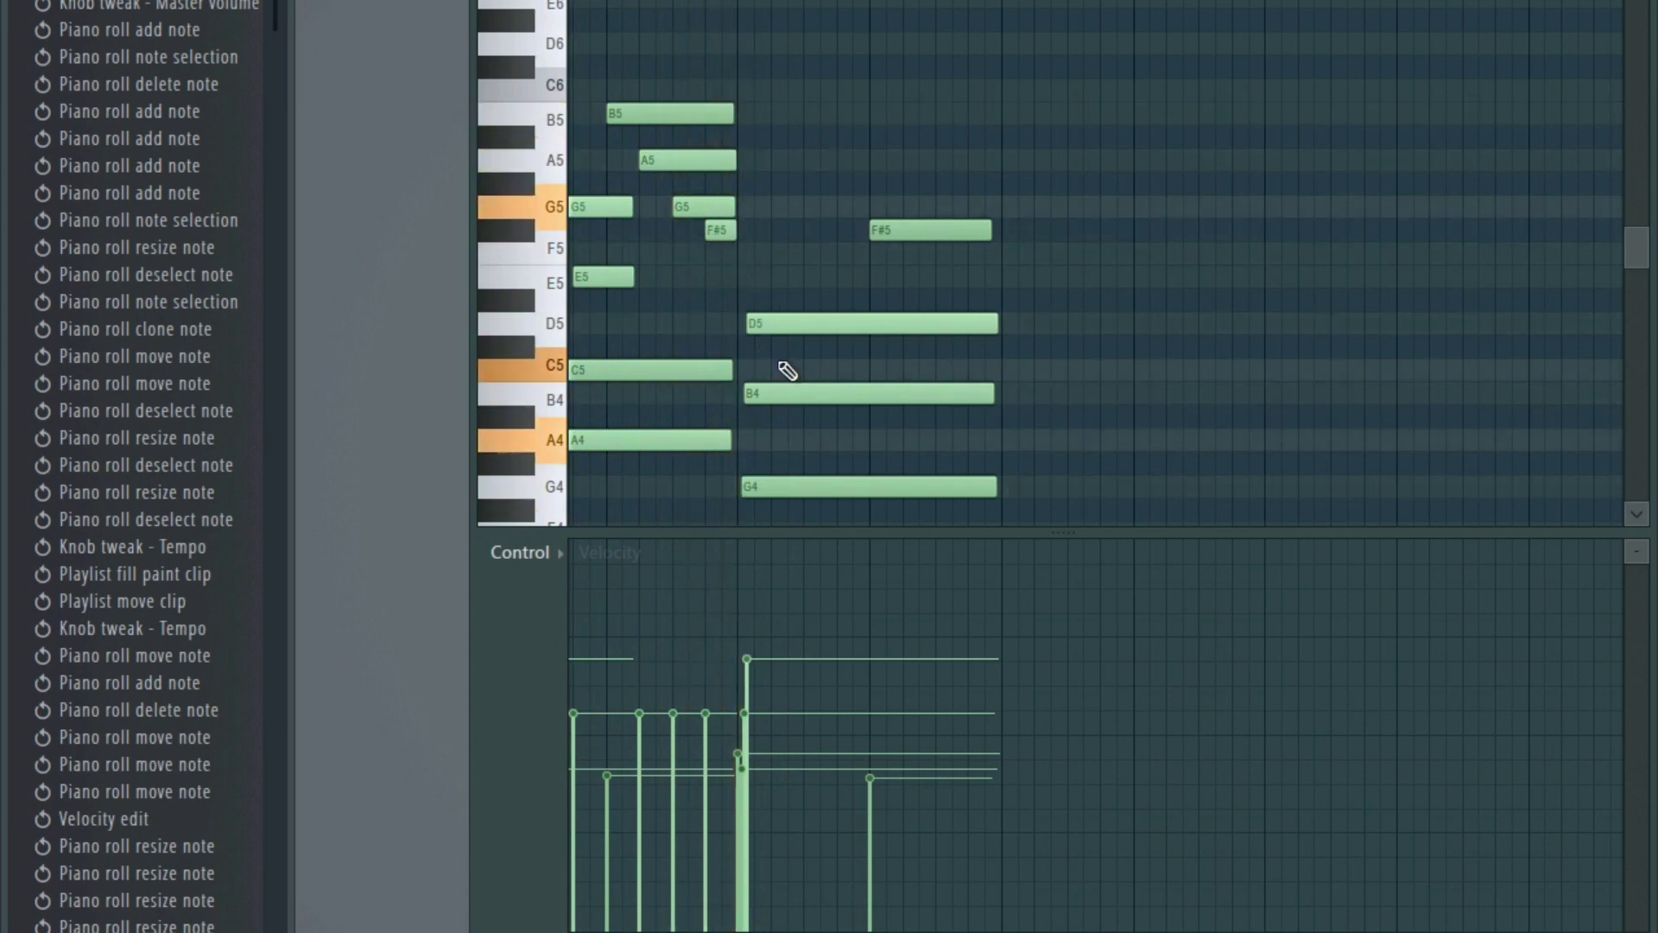
pyautogui.scroll(-2, 788, 369)
pyautogui.press('space')
pyautogui.rightClick(804, 346)
pyautogui.rightClick(820, 255)
pyautogui.rightClick(829, 183)
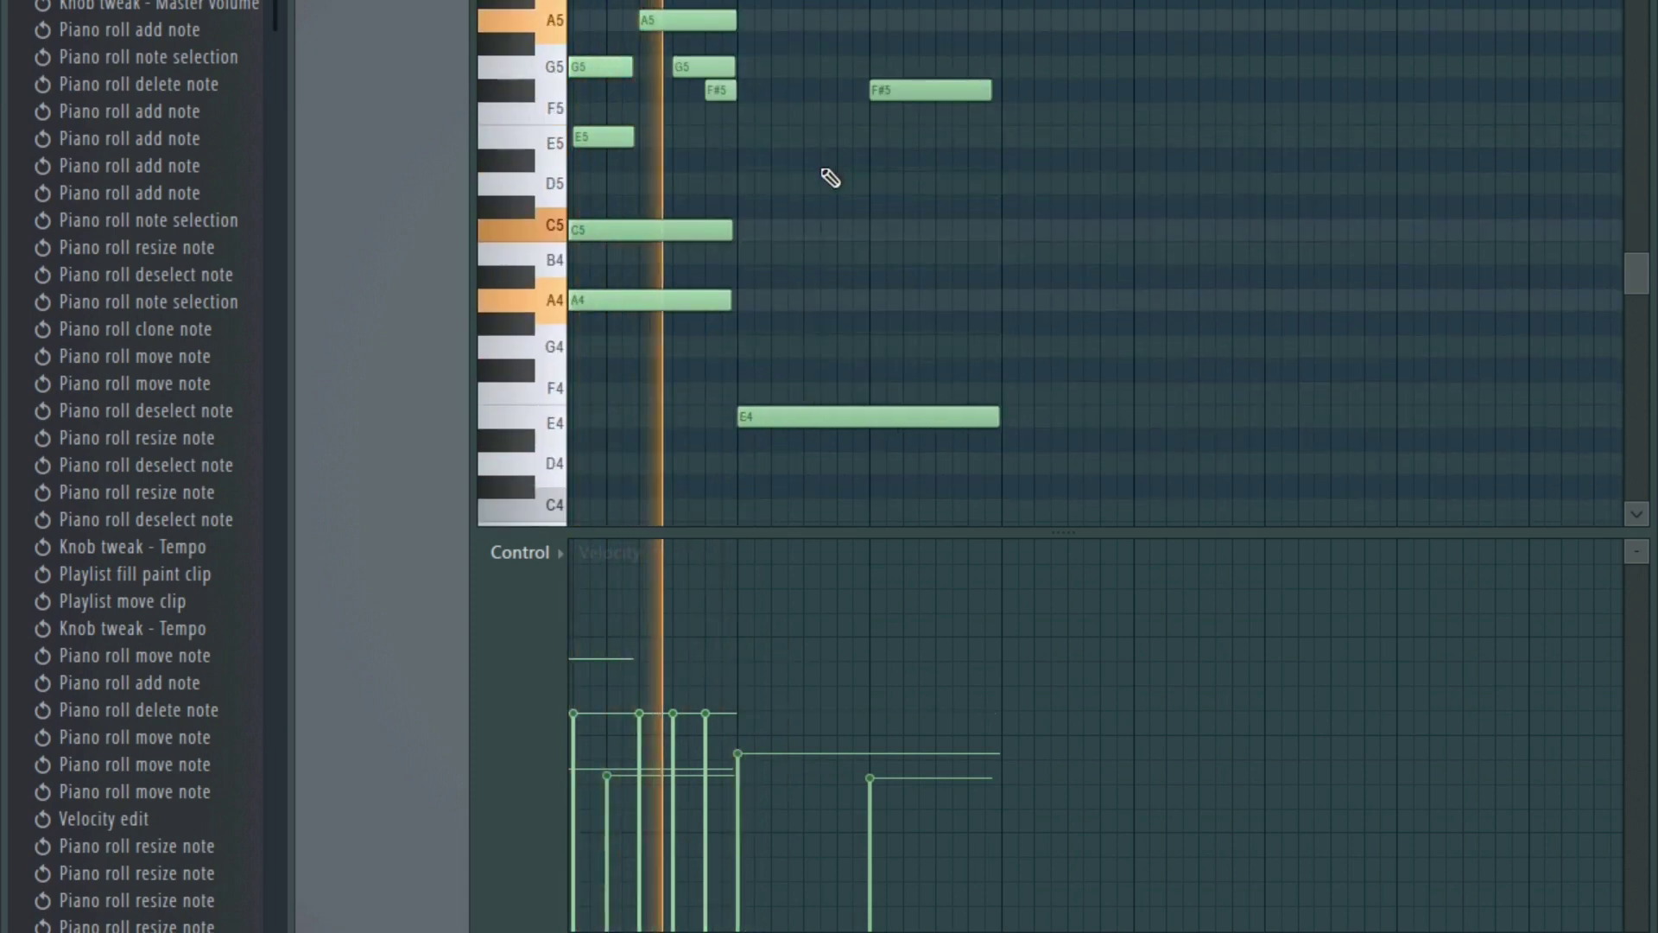
pyautogui.press('space')
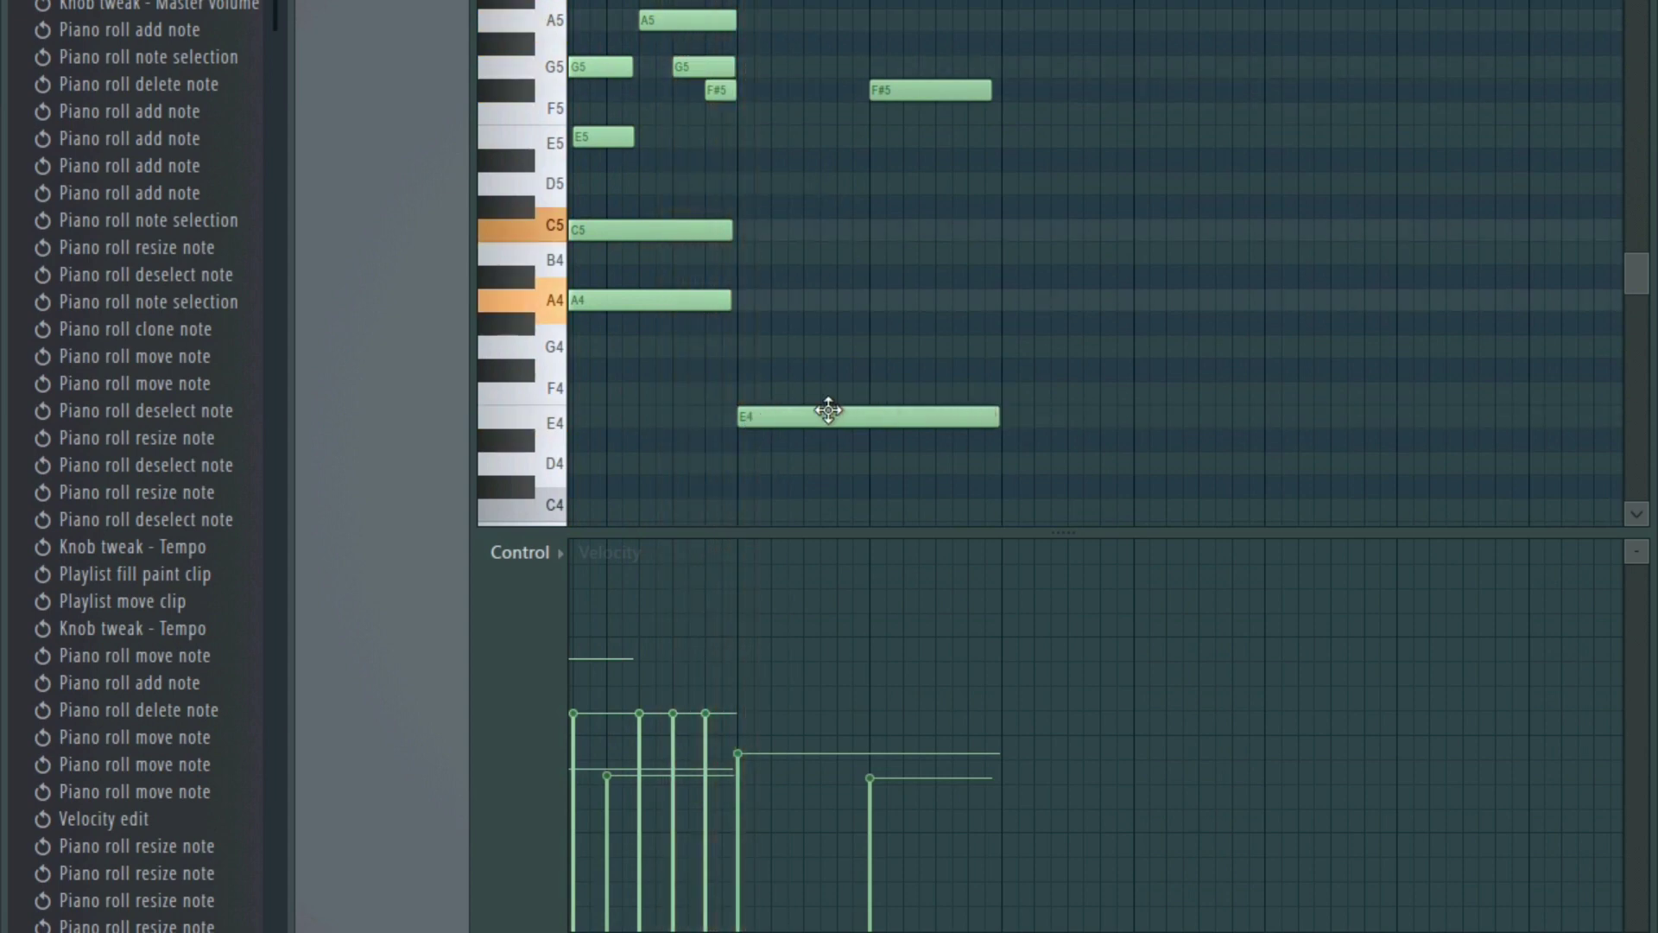
pyautogui.hotkey('ctrl', 'z')
# - Stagger the second chord by shifting its G4, D5 and B4 notes progressively later, starting one after another following the E4
pyautogui.press('space')
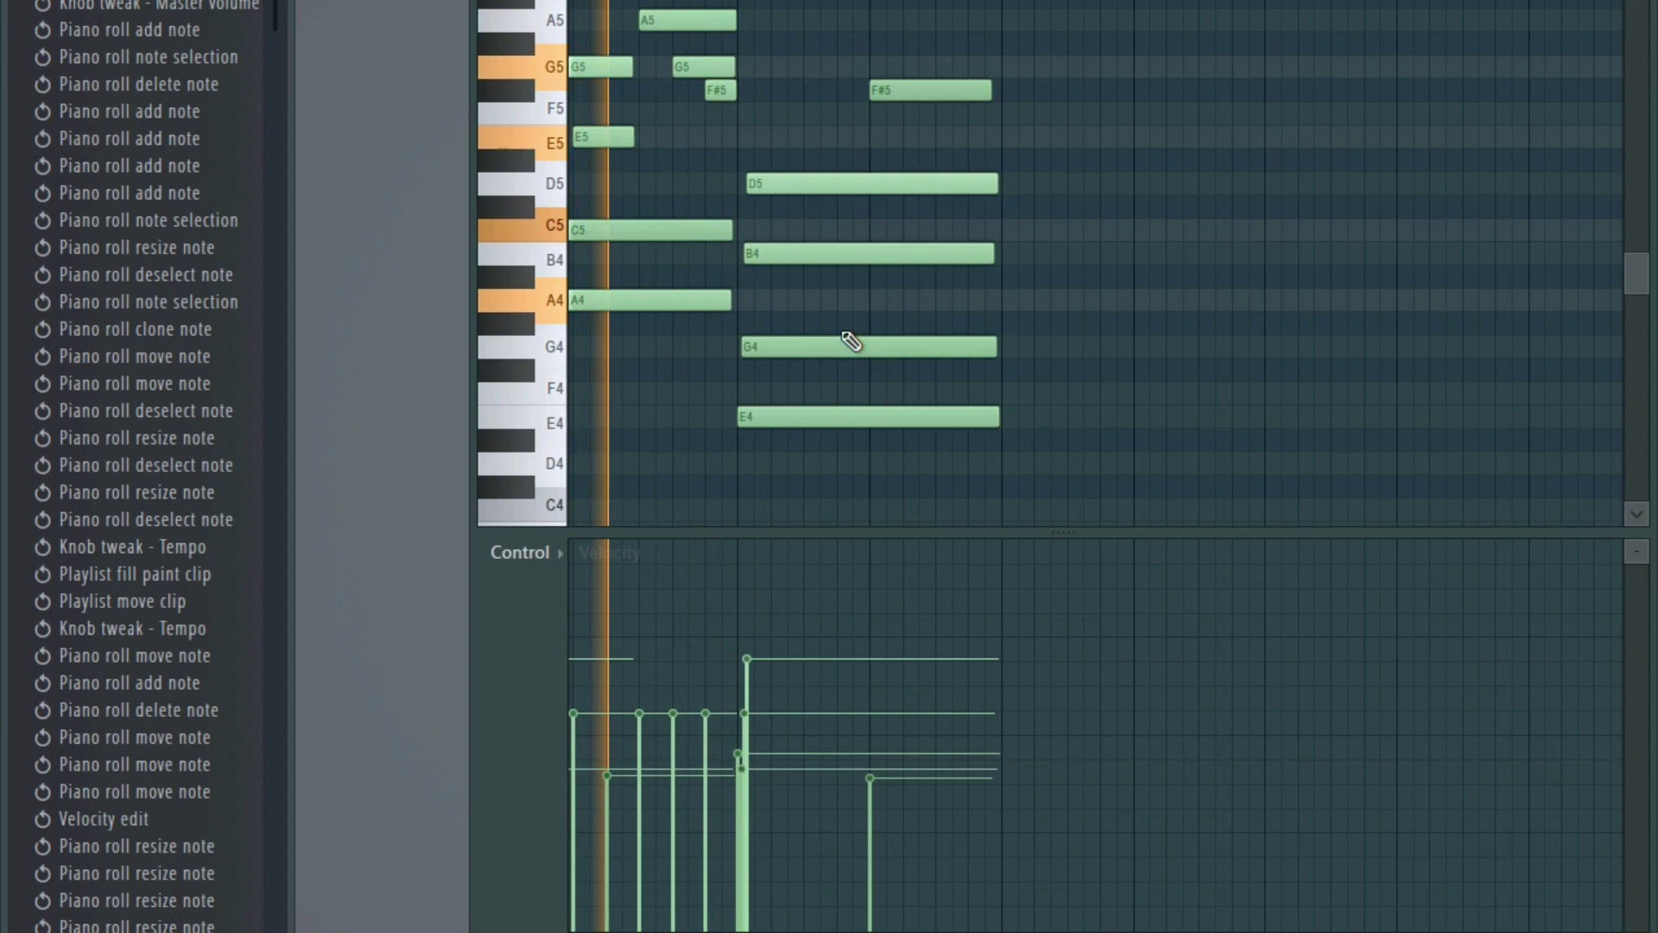
pyautogui.rightClick(781, 347)
pyautogui.click(777, 346)
pyautogui.moveTo(784, 257); pyautogui.dragTo(803, 255)
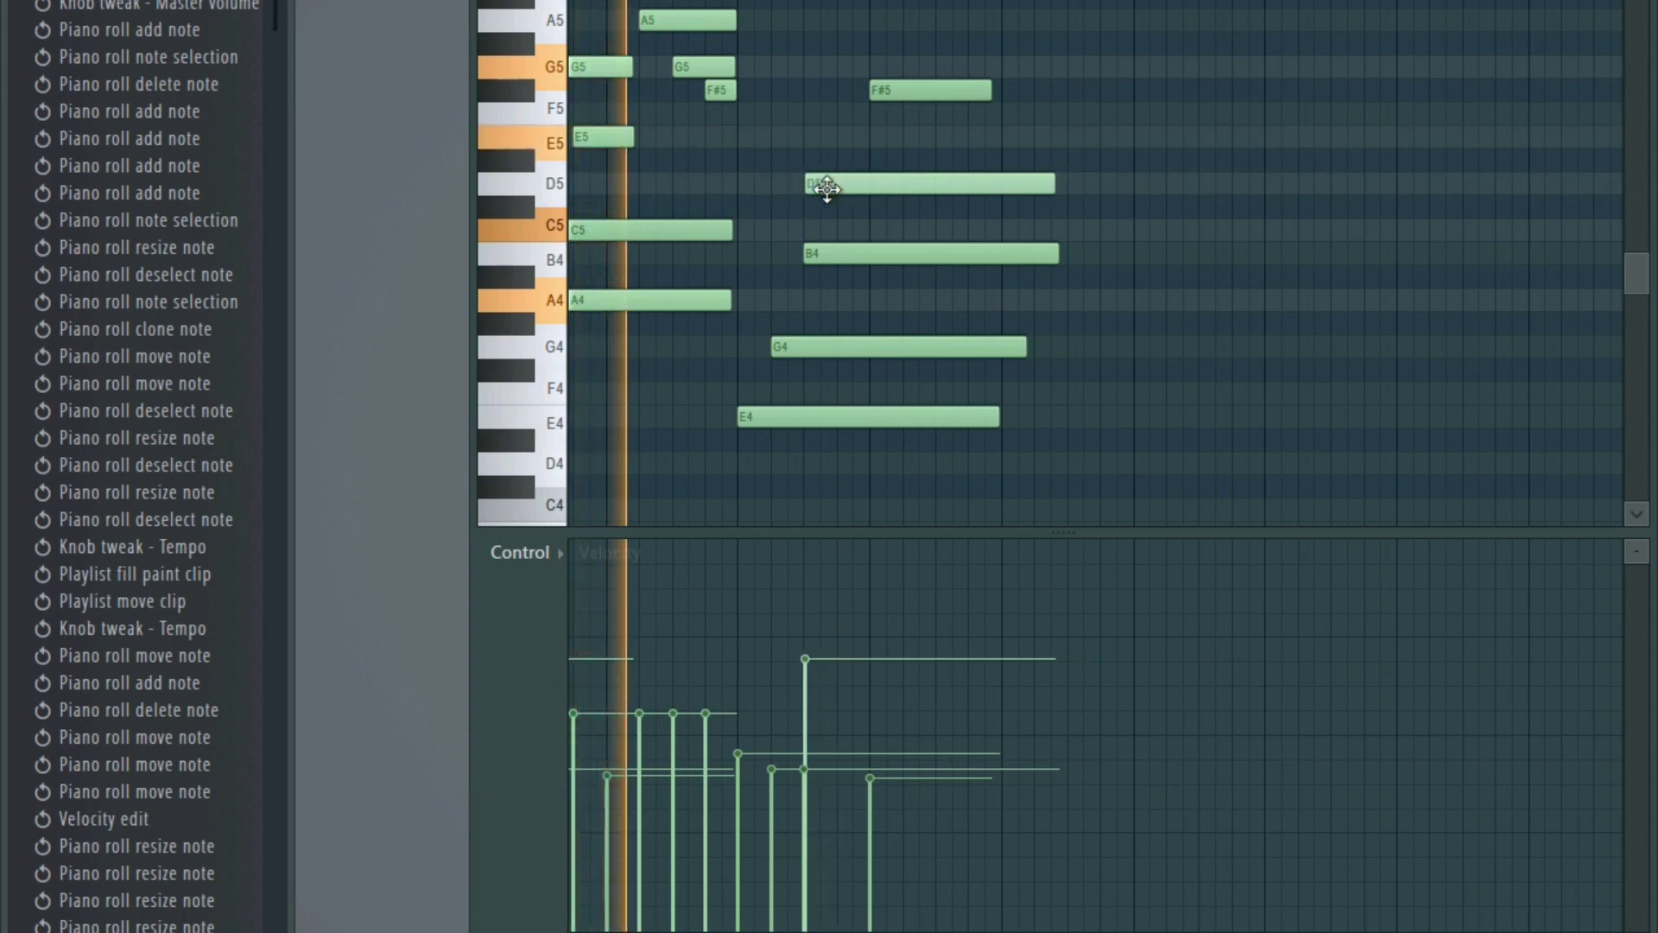
pyautogui.rightClick(832, 184)
pyautogui.click(819, 190)
pyautogui.moveTo(841, 251); pyautogui.dragTo(873, 252)
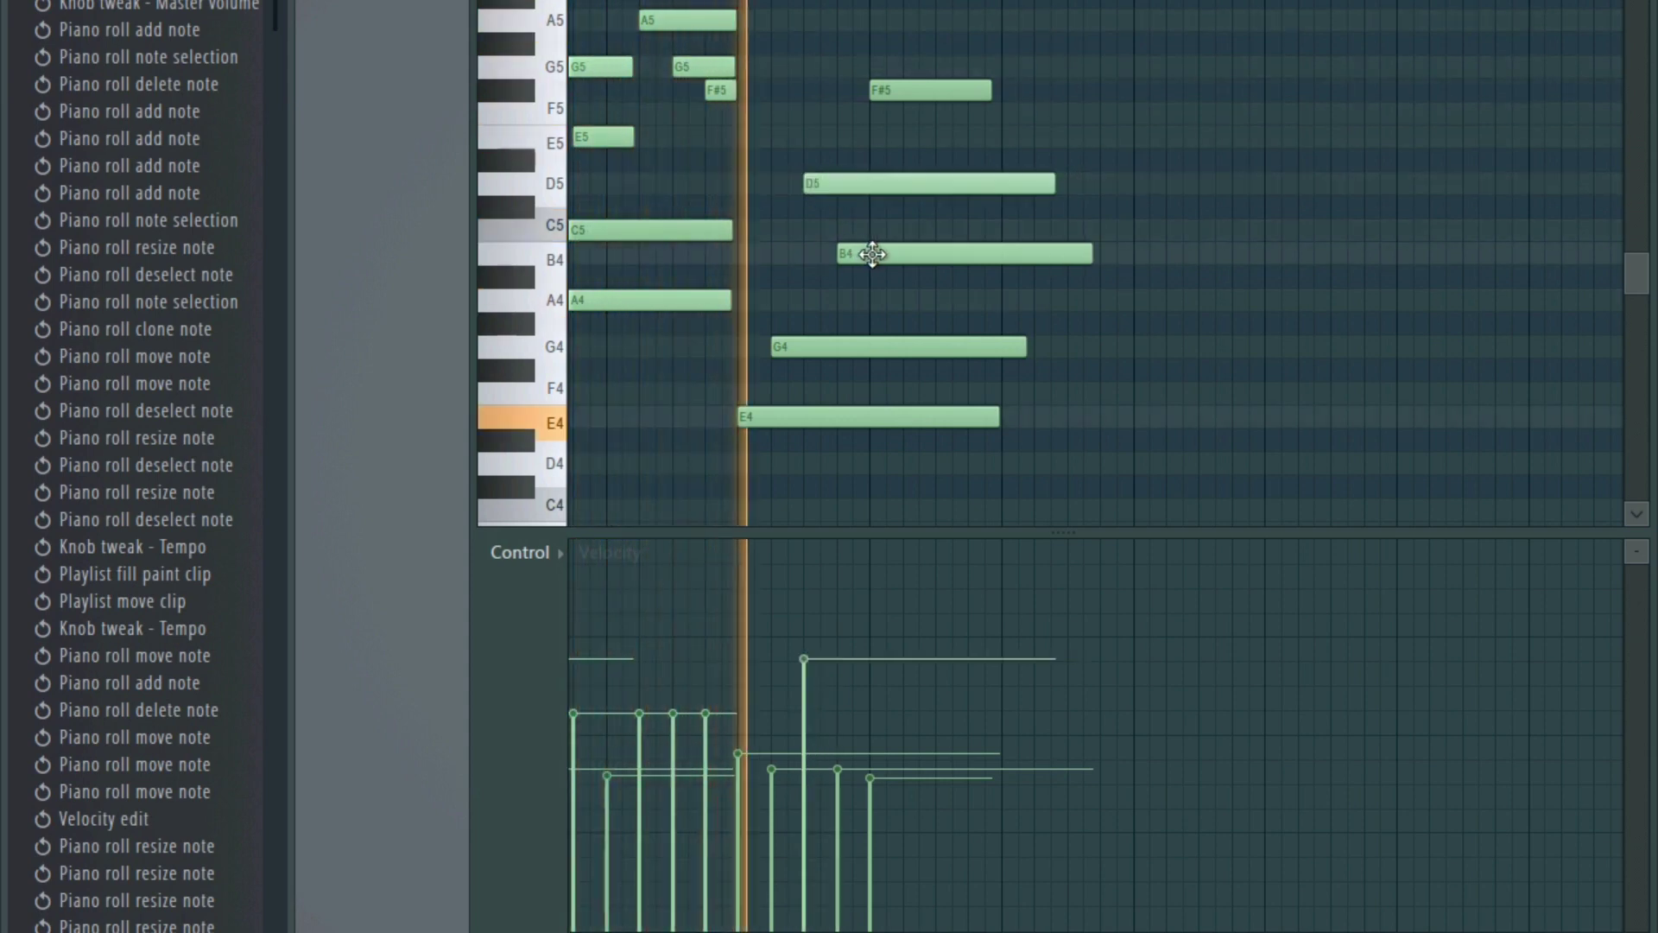
# - Trim the staggered B4 and D5 notes back to the end of the second chord
pyautogui.moveTo(1090, 255); pyautogui.dragTo(998, 256)
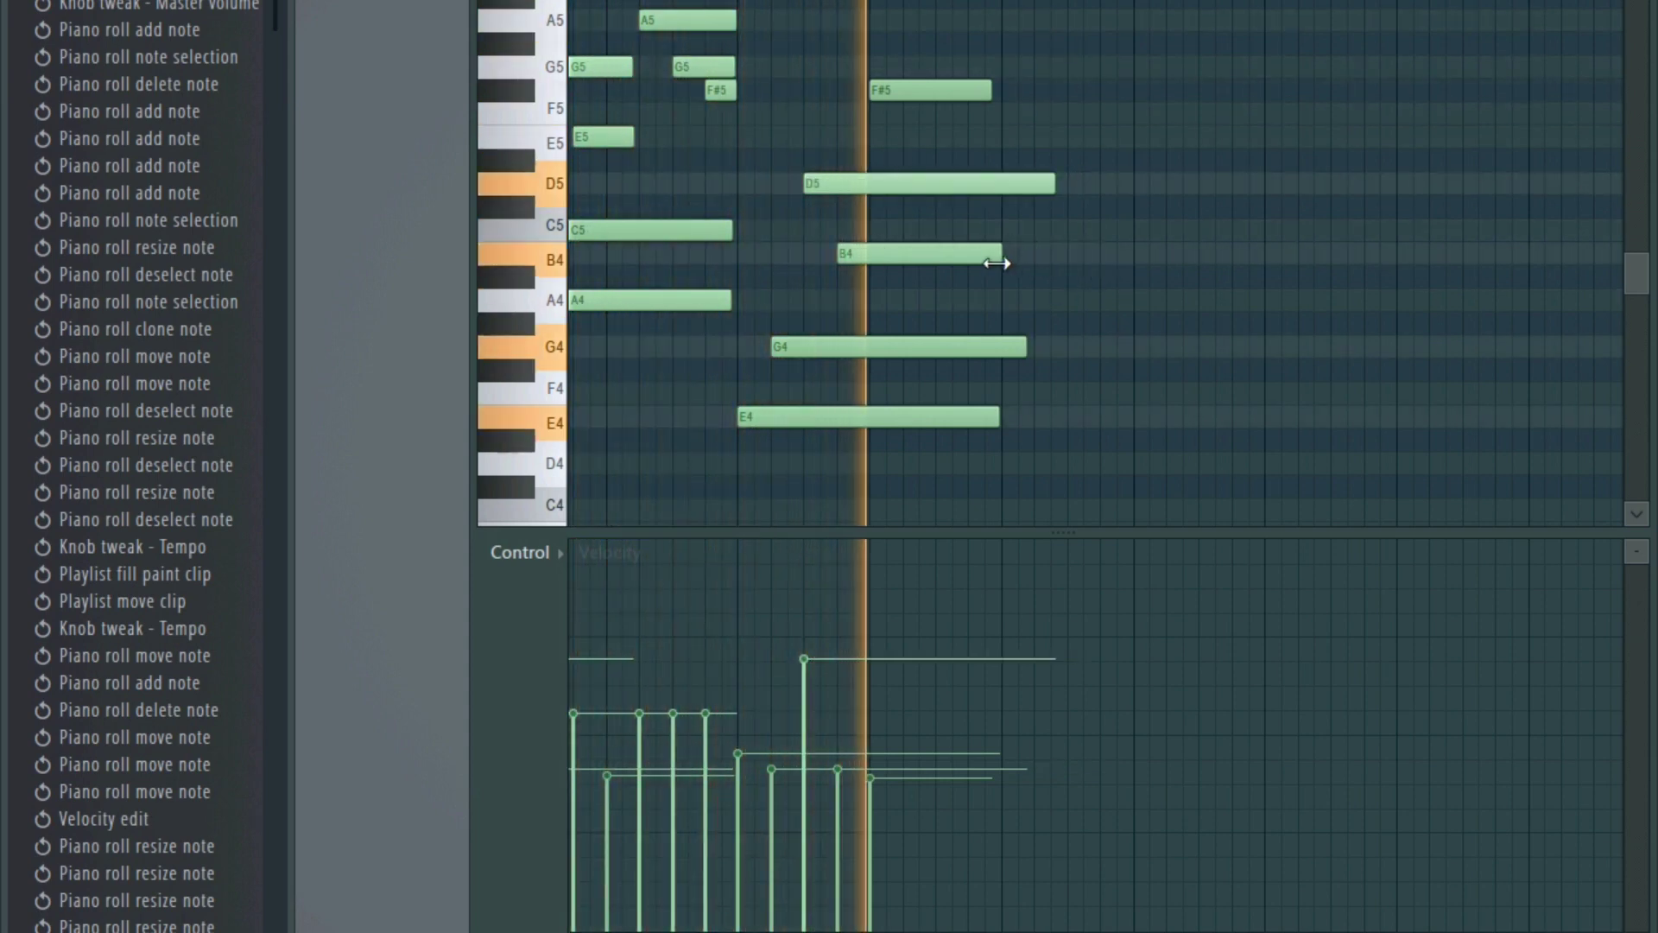
pyautogui.moveTo(1050, 189); pyautogui.dragTo(992, 190)
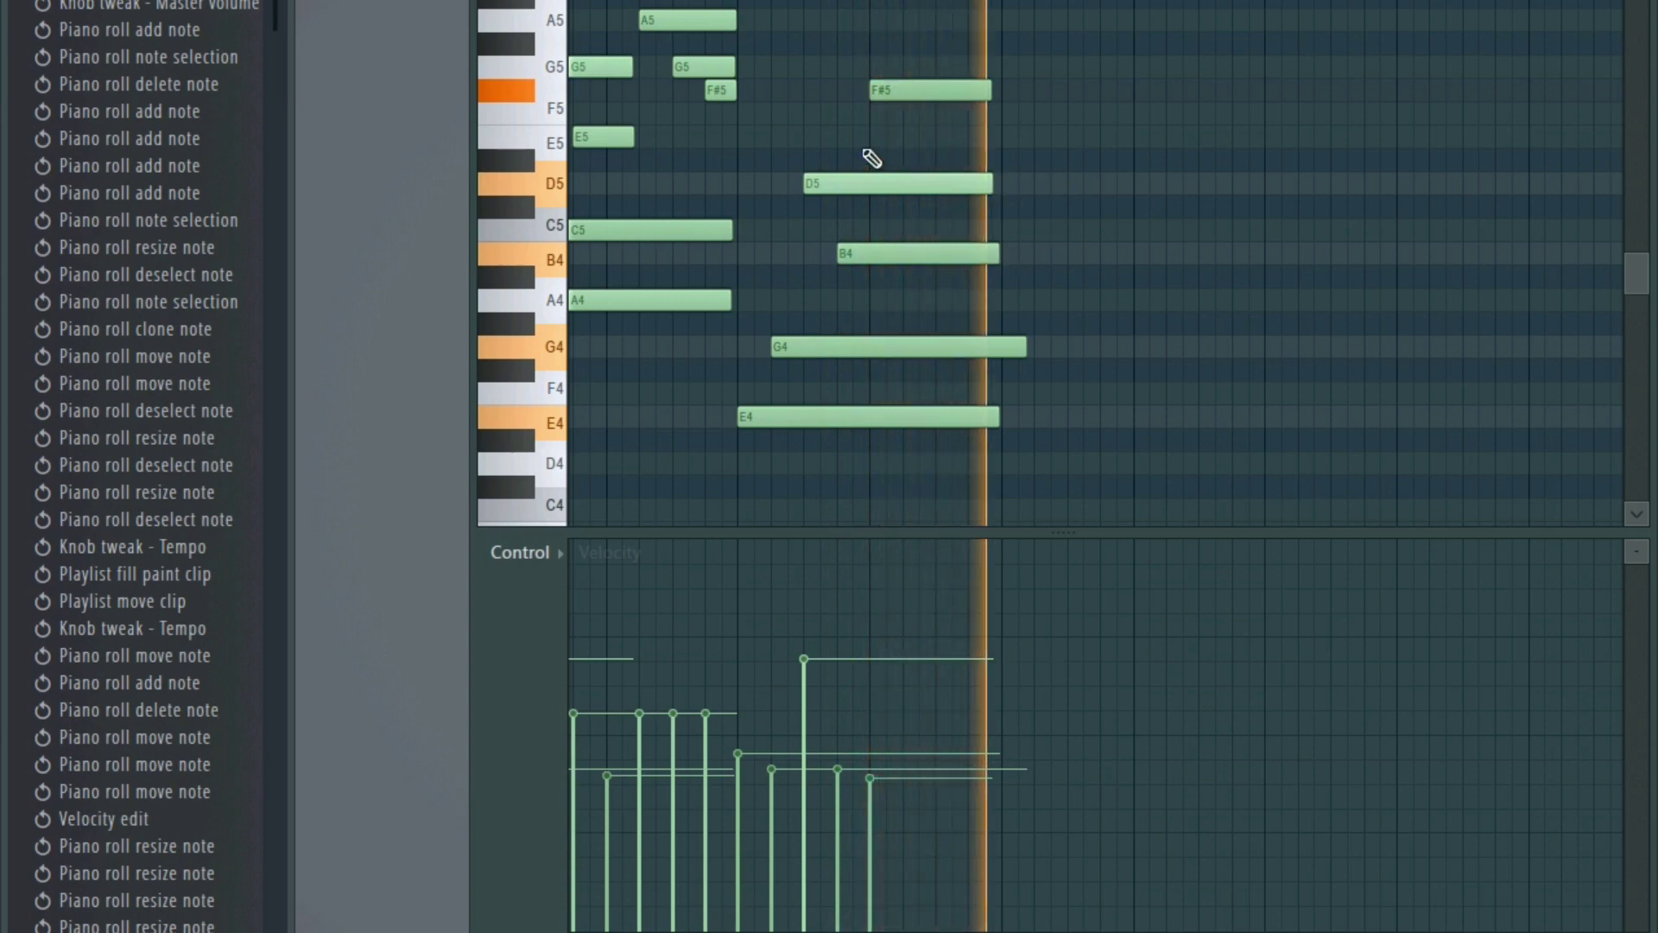
pyautogui.press('space')
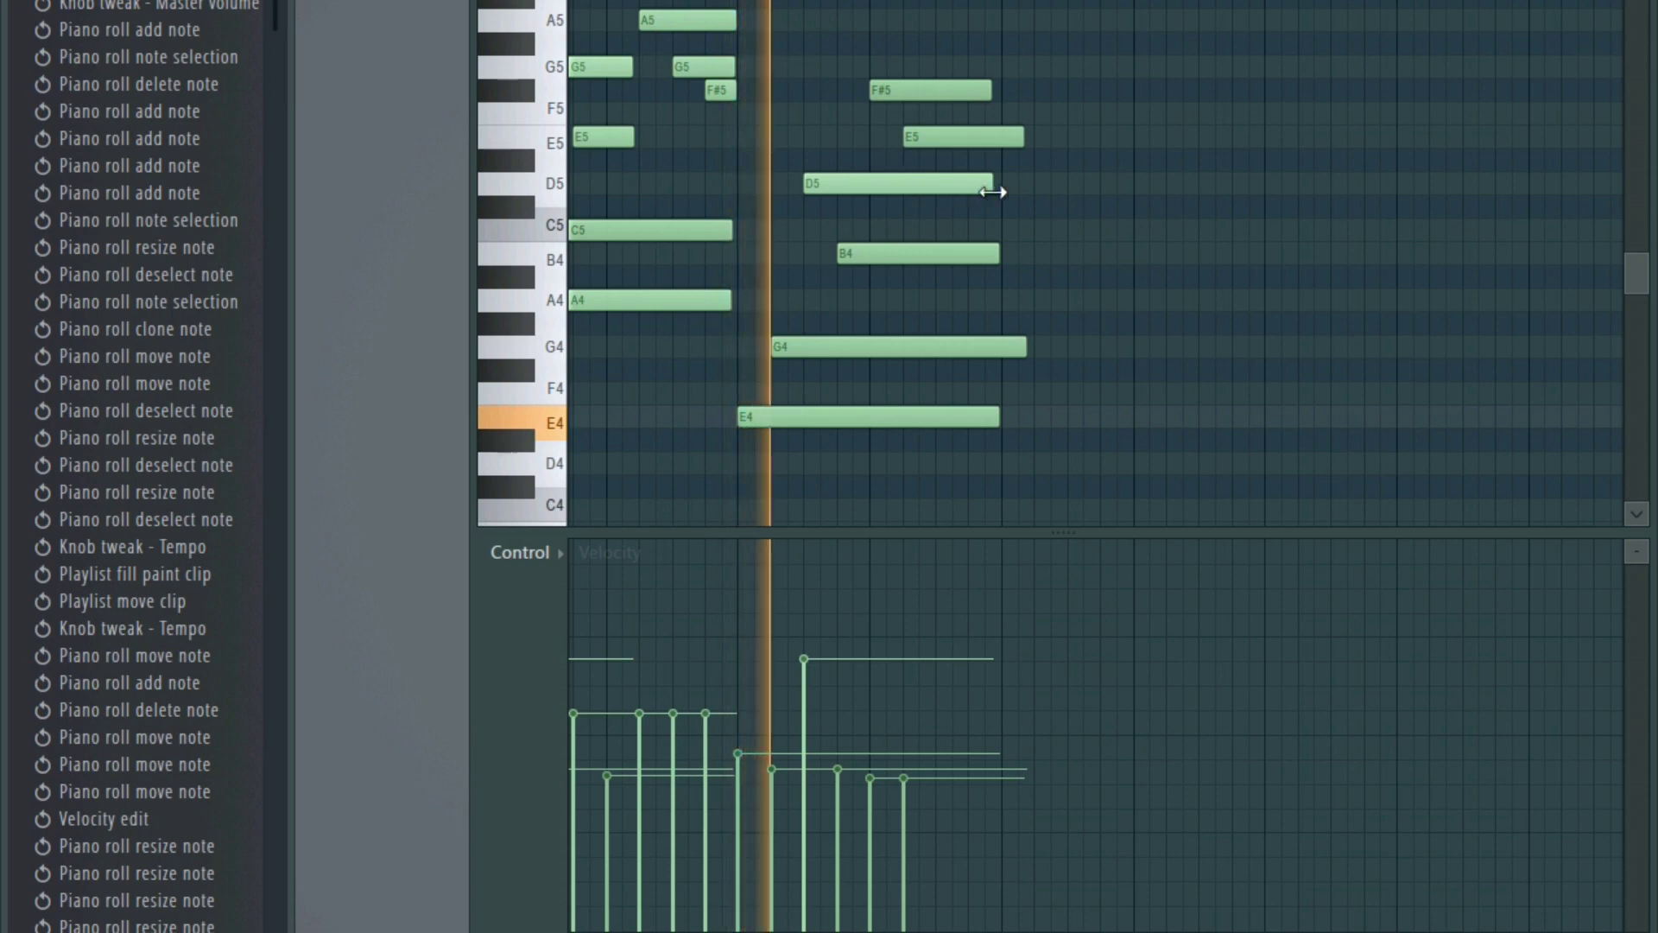
# - Shorten the second chord's D5 and B4 notes, and place a repeated D5 and B4 after them instead of the trial C5
pyautogui.moveTo(992, 189); pyautogui.dragTo(932, 204)
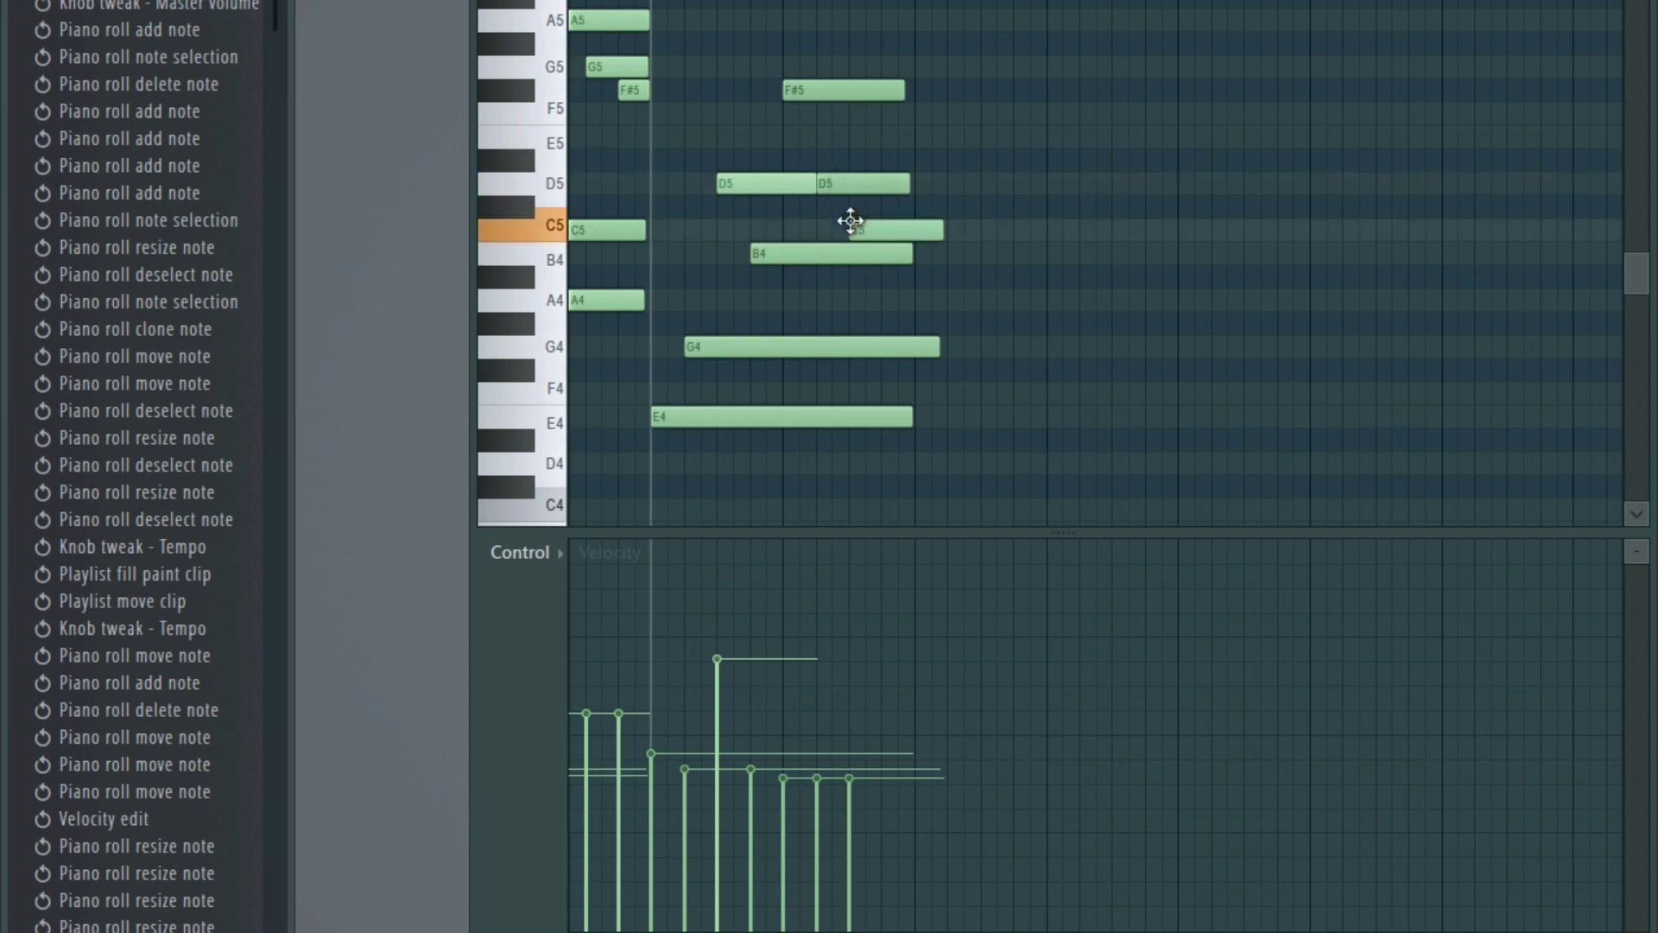
pyautogui.press('space')
pyautogui.rightClick(878, 232)
pyautogui.moveTo(909, 253); pyautogui.dragTo(835, 259)
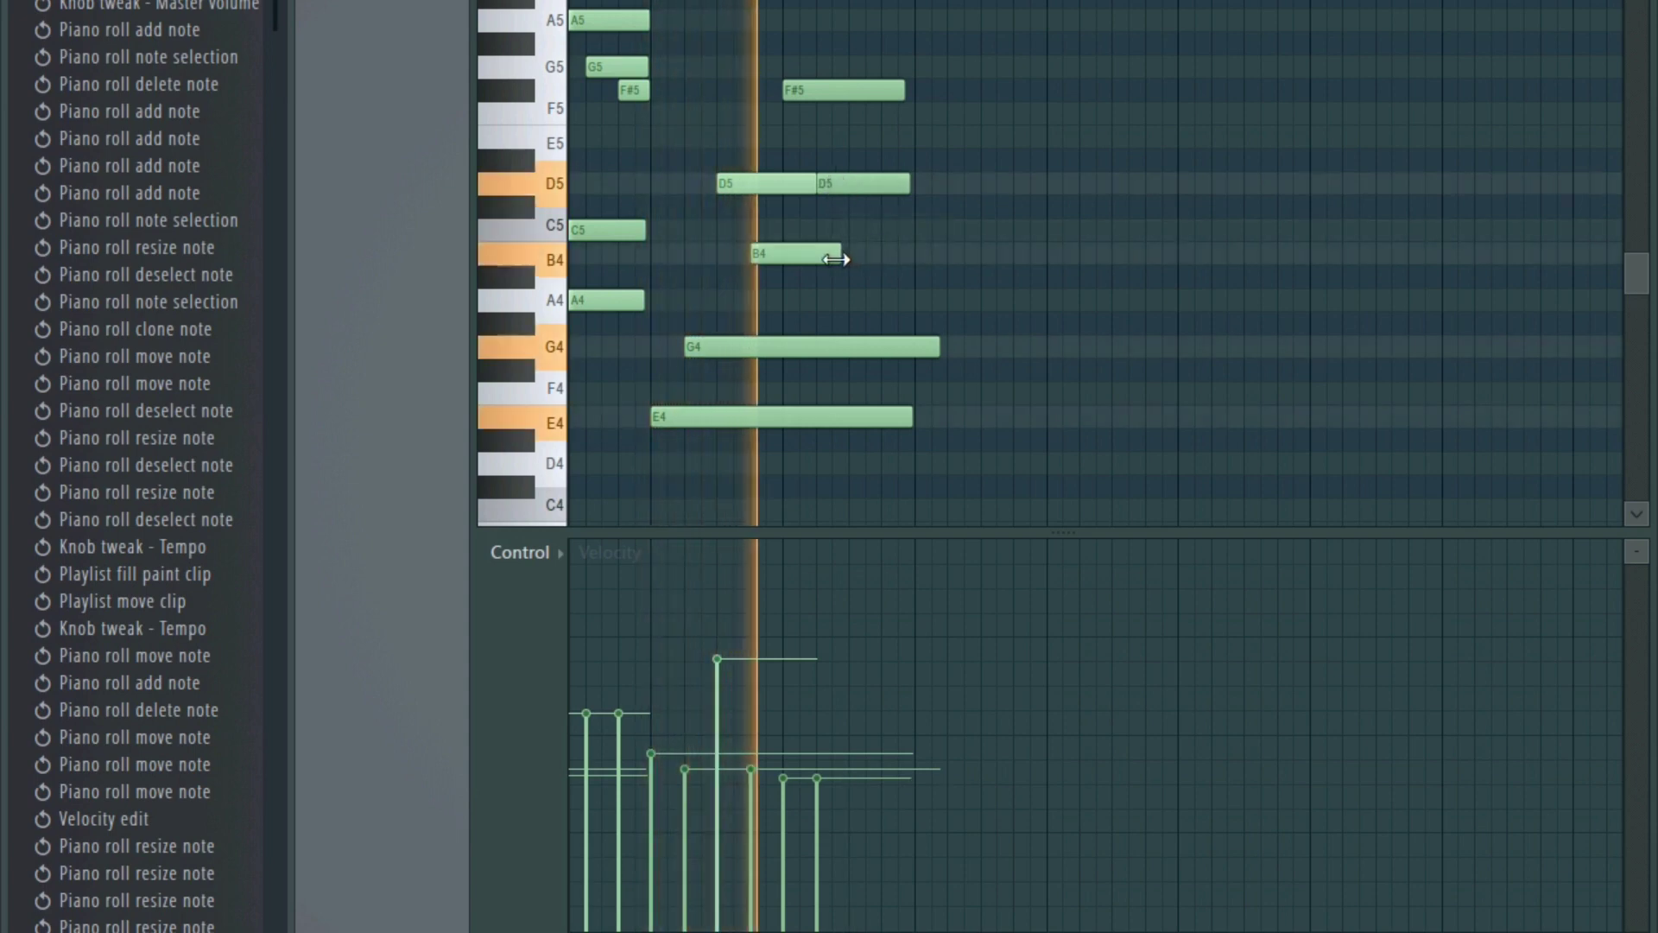
pyautogui.click(851, 253)
pyautogui.press('space')
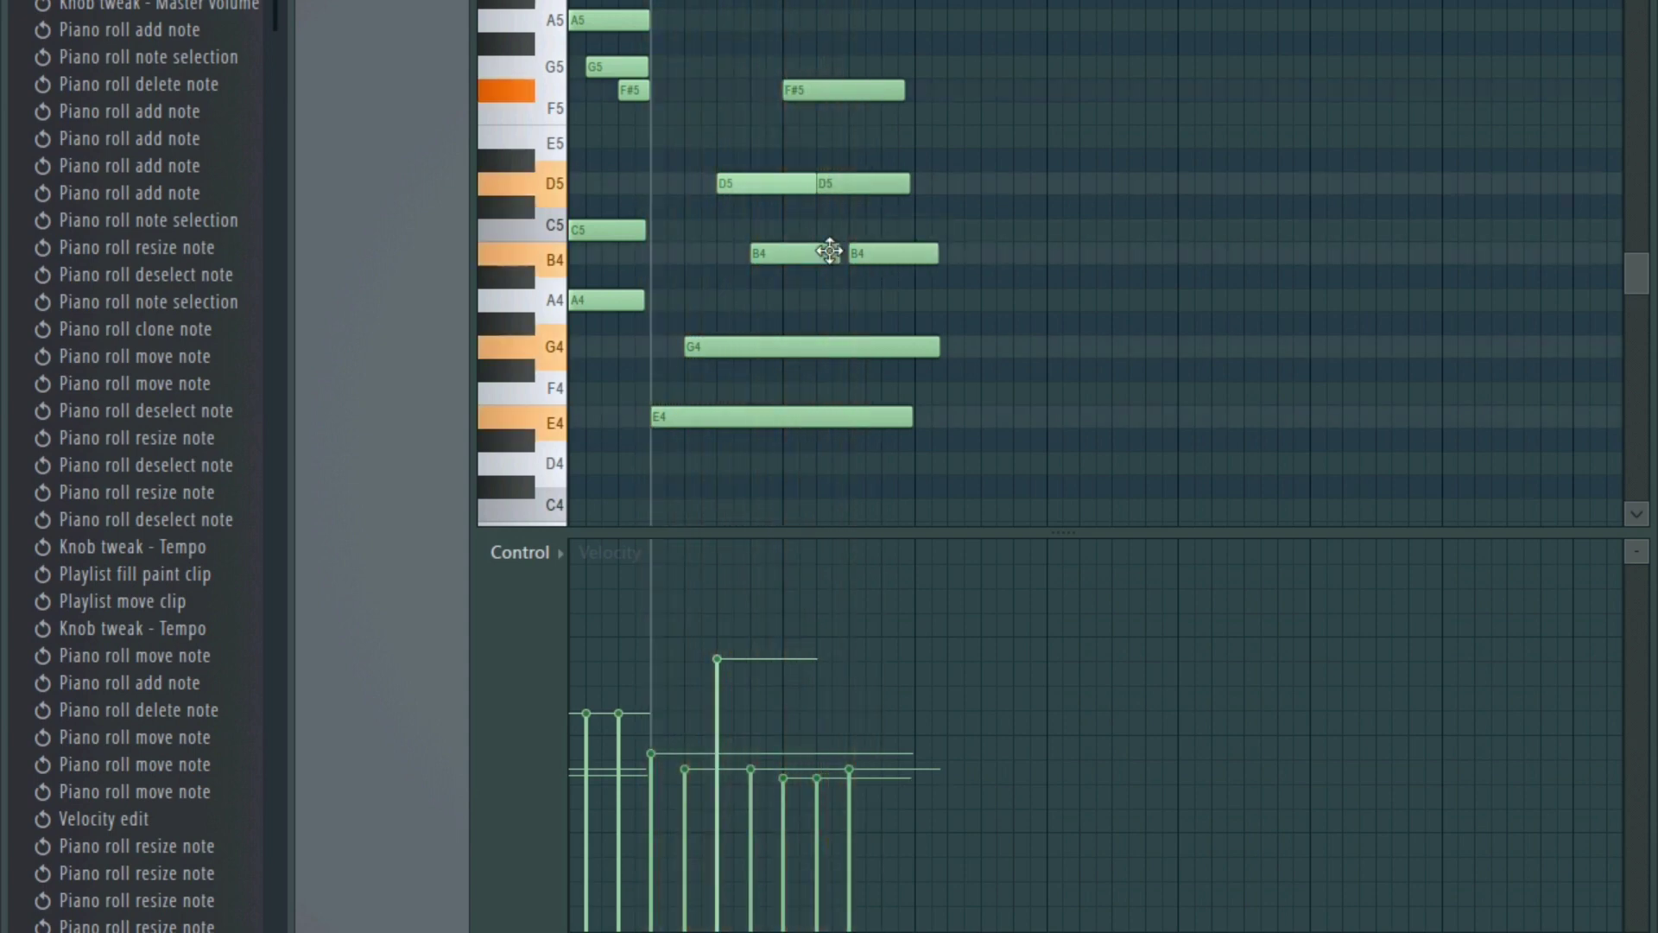
pyautogui.press('space')
# - Trim the first D5 and B4 of the second chord to leave gaps before their repeats, and shorten G4 to the chord's end
pyautogui.moveTo(817, 184); pyautogui.dragTo(808, 184)
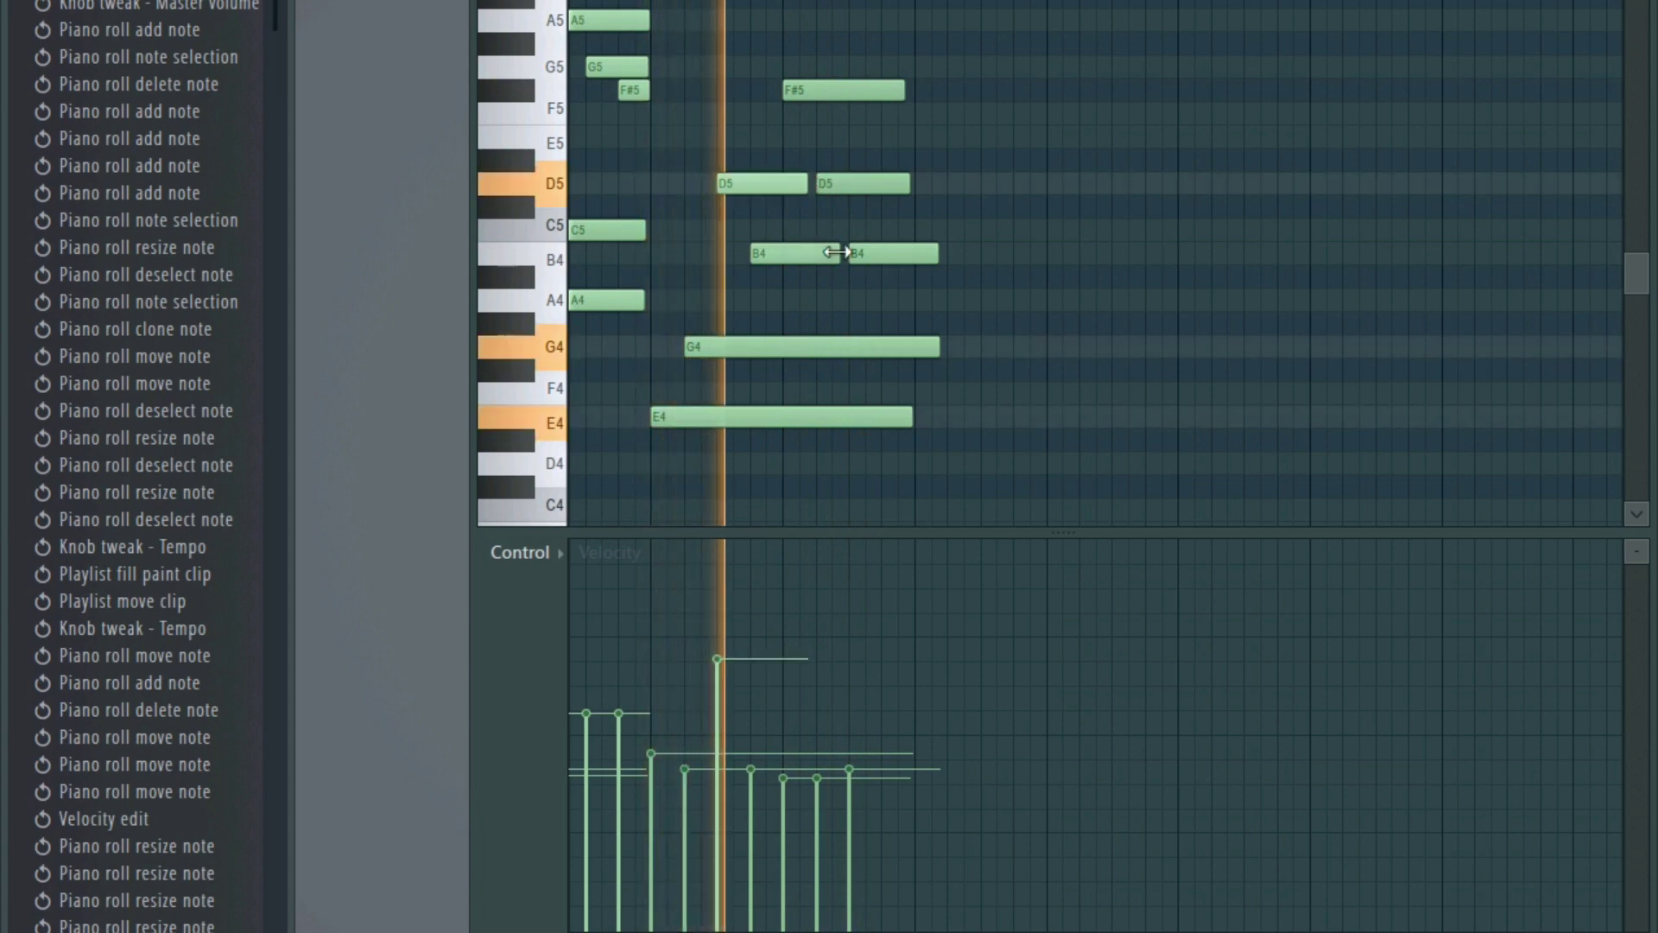
pyautogui.moveTo(838, 253); pyautogui.dragTo(813, 253)
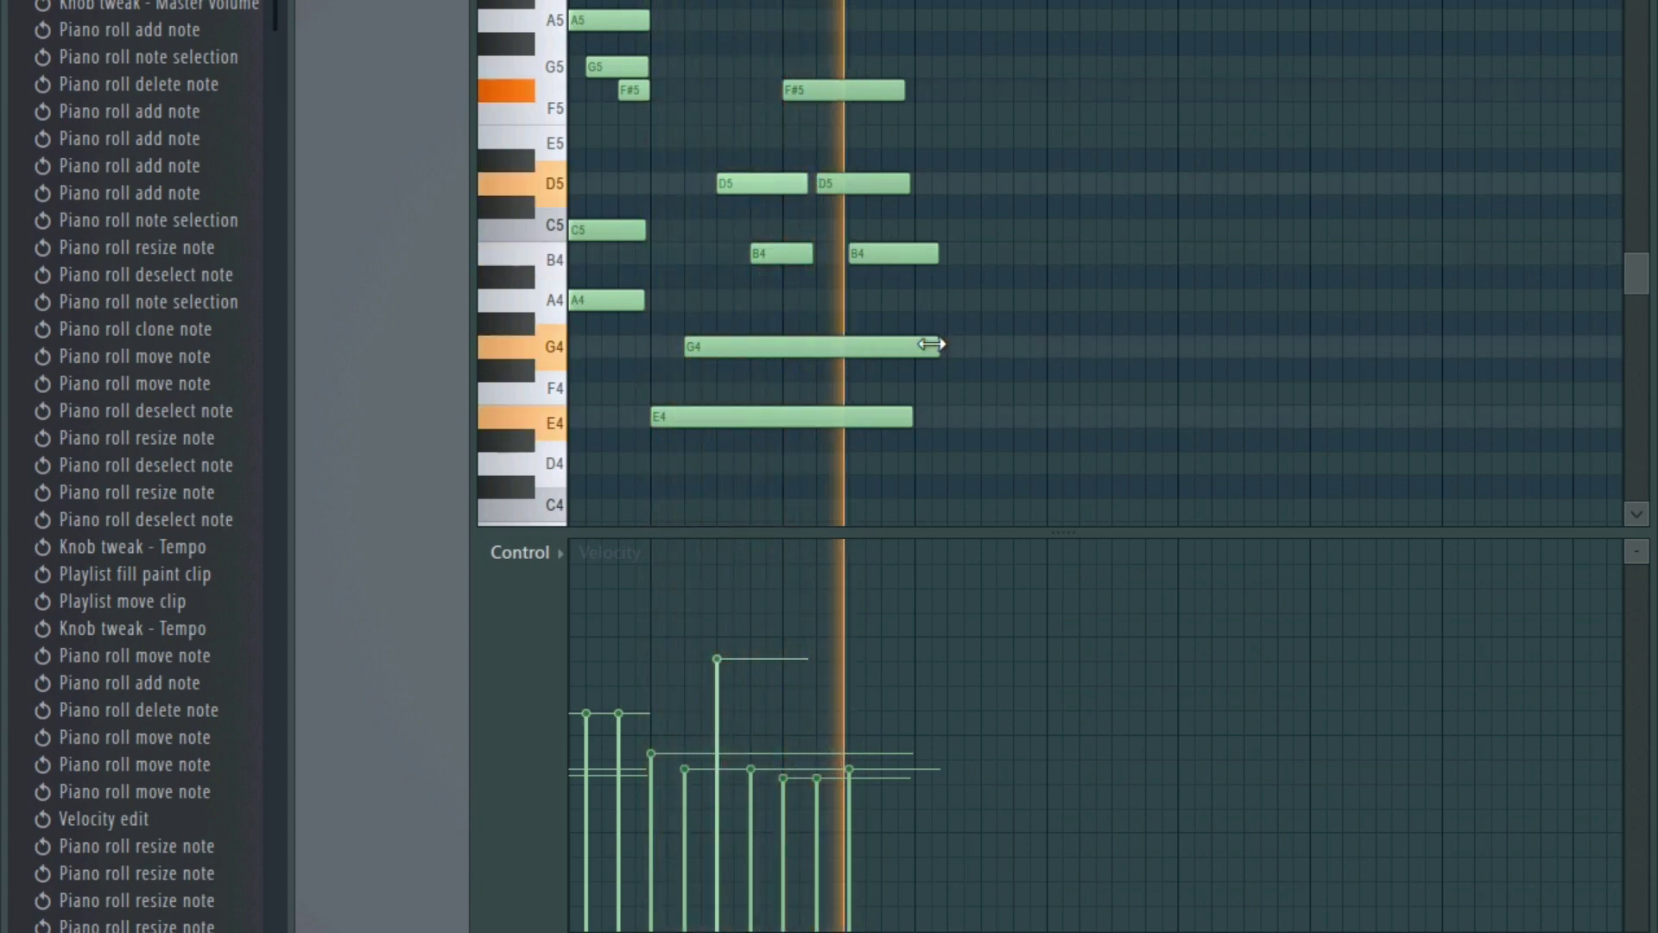
pyautogui.moveTo(937, 345); pyautogui.dragTo(899, 345)
pyautogui.press('space')
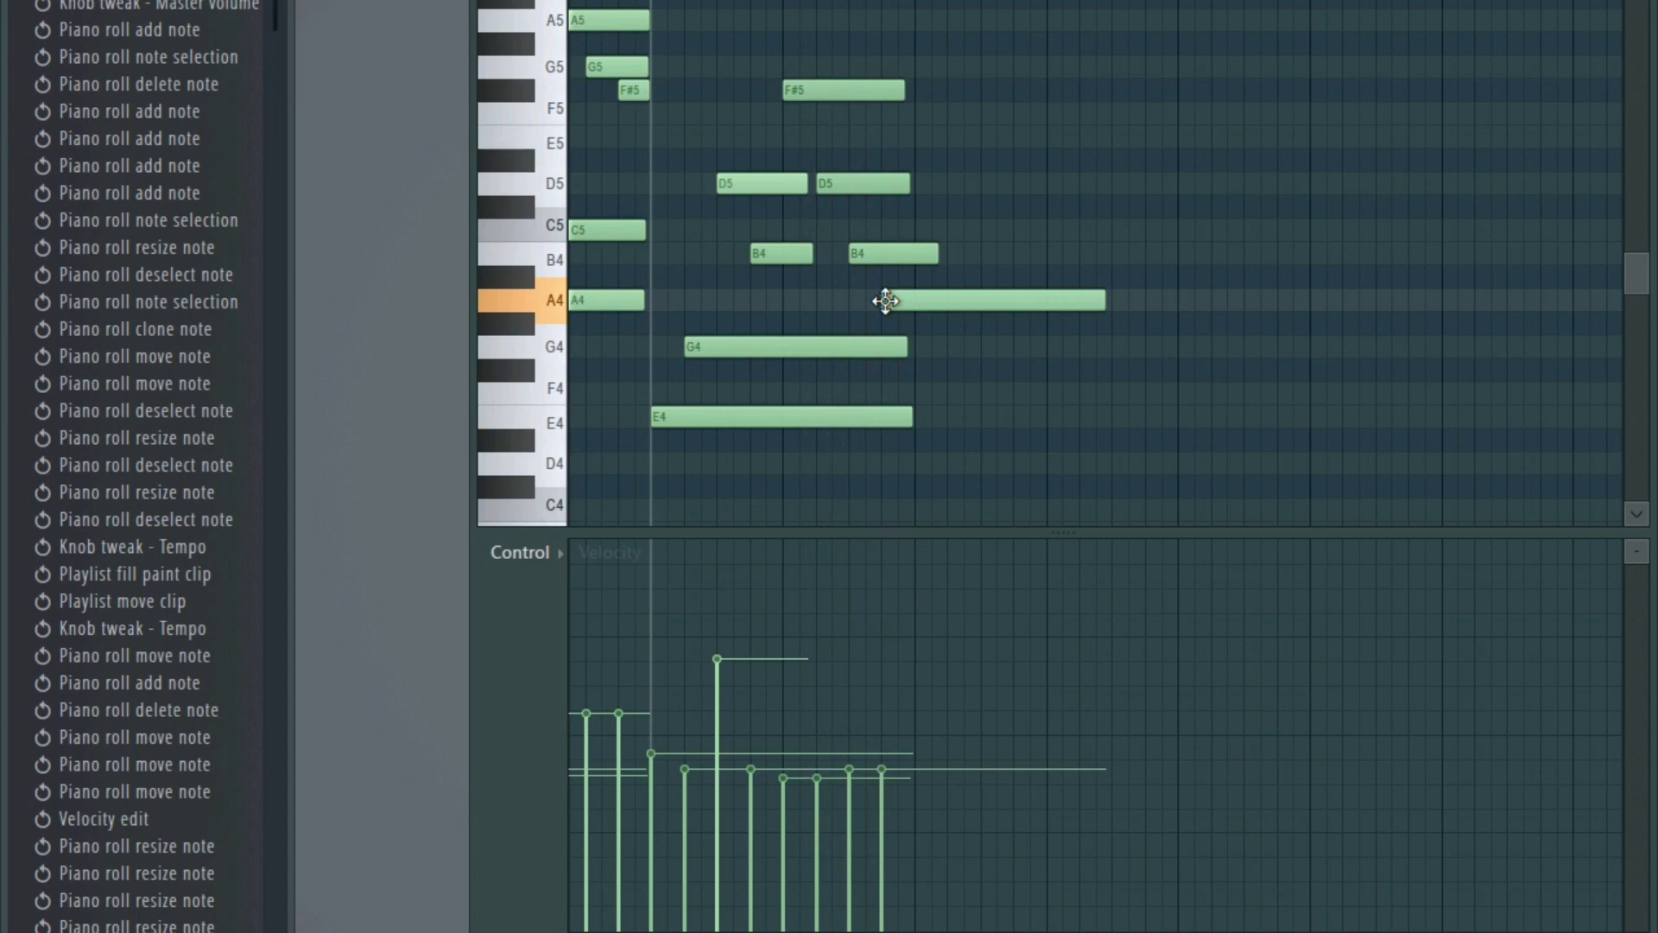
# - Trim the closing A4 and B4 notes to the second chord's end, and raise the velocities of the last D5, B4 and A4
pyautogui.press('space')
pyautogui.moveTo(1104, 301); pyautogui.dragTo(911, 300)
pyautogui.click(817, 717)
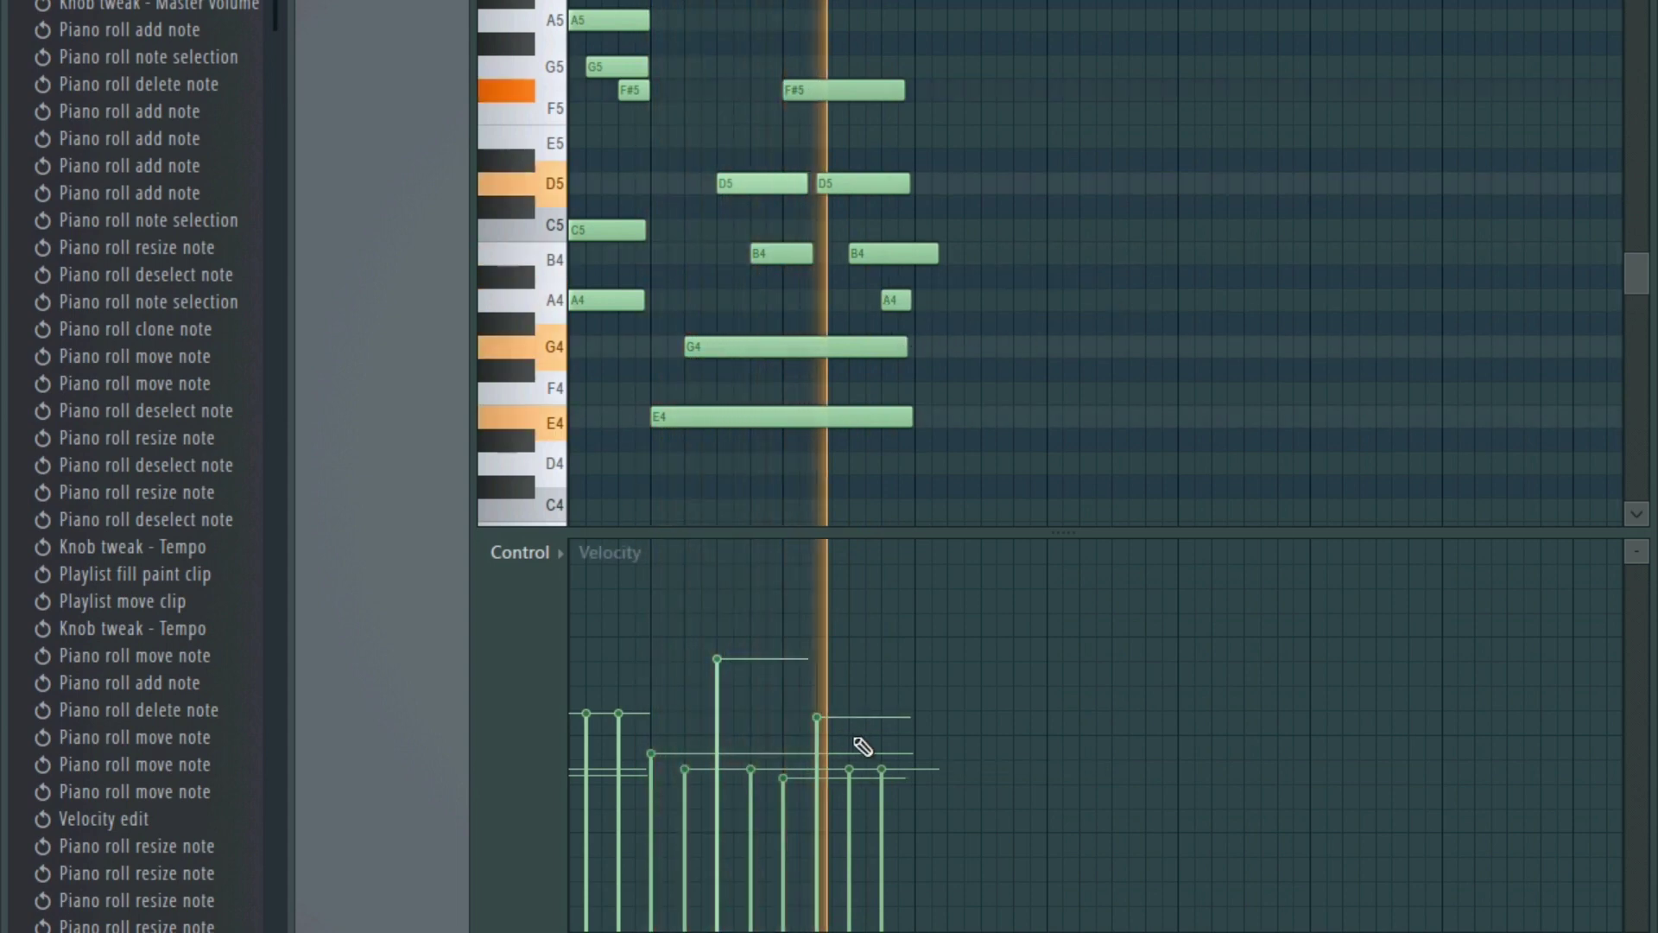
pyautogui.click(851, 732)
pyautogui.click(882, 693)
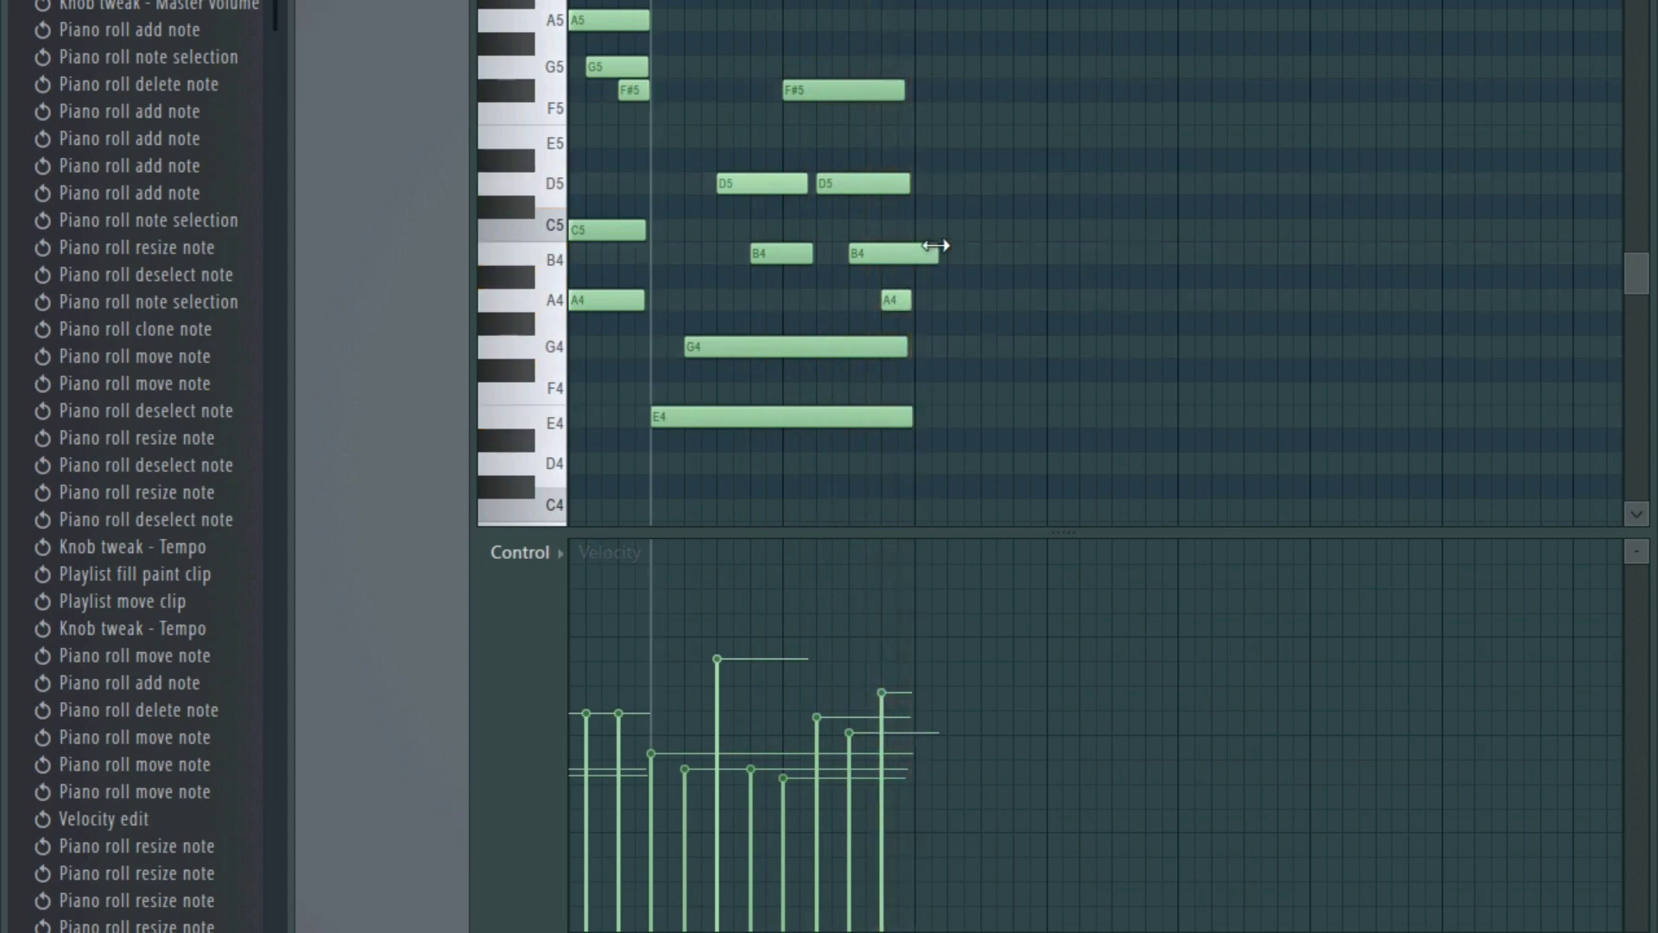
pyautogui.hscroll(-3, 1090, 262)
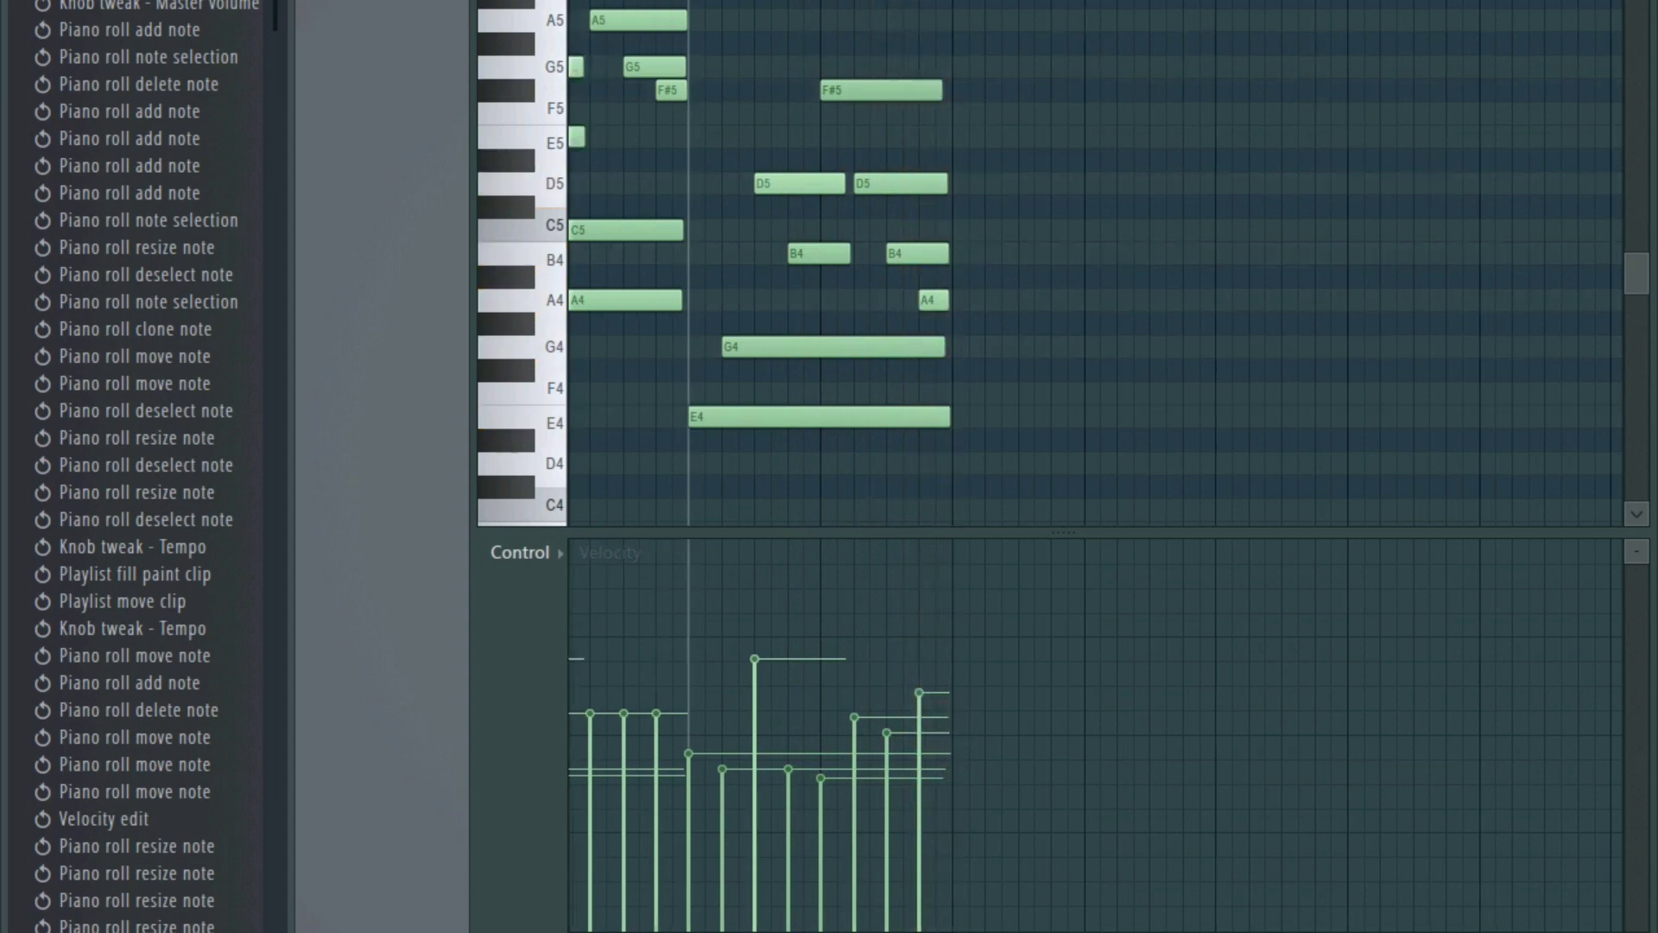
pyautogui.scroll(-3, 659, 344)
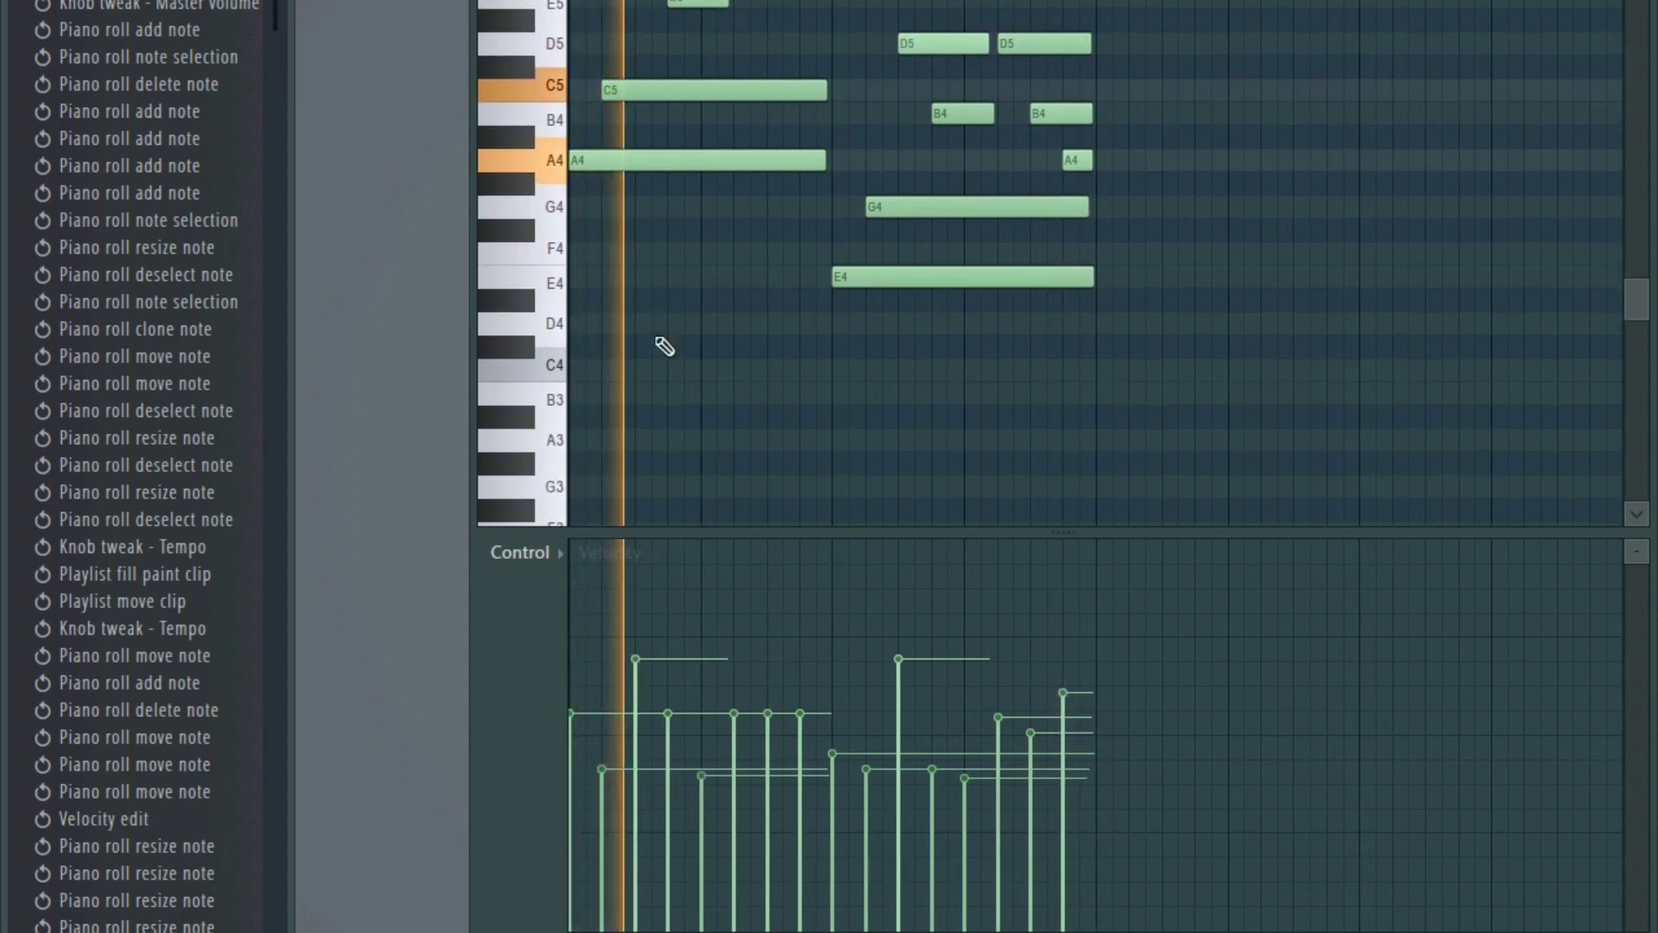
# - Lengthen the first chord's early G5 and E5 notes and the second chord's first B4 and G4 notes, closing the gaps
pyautogui.scroll(4, 691, 370)
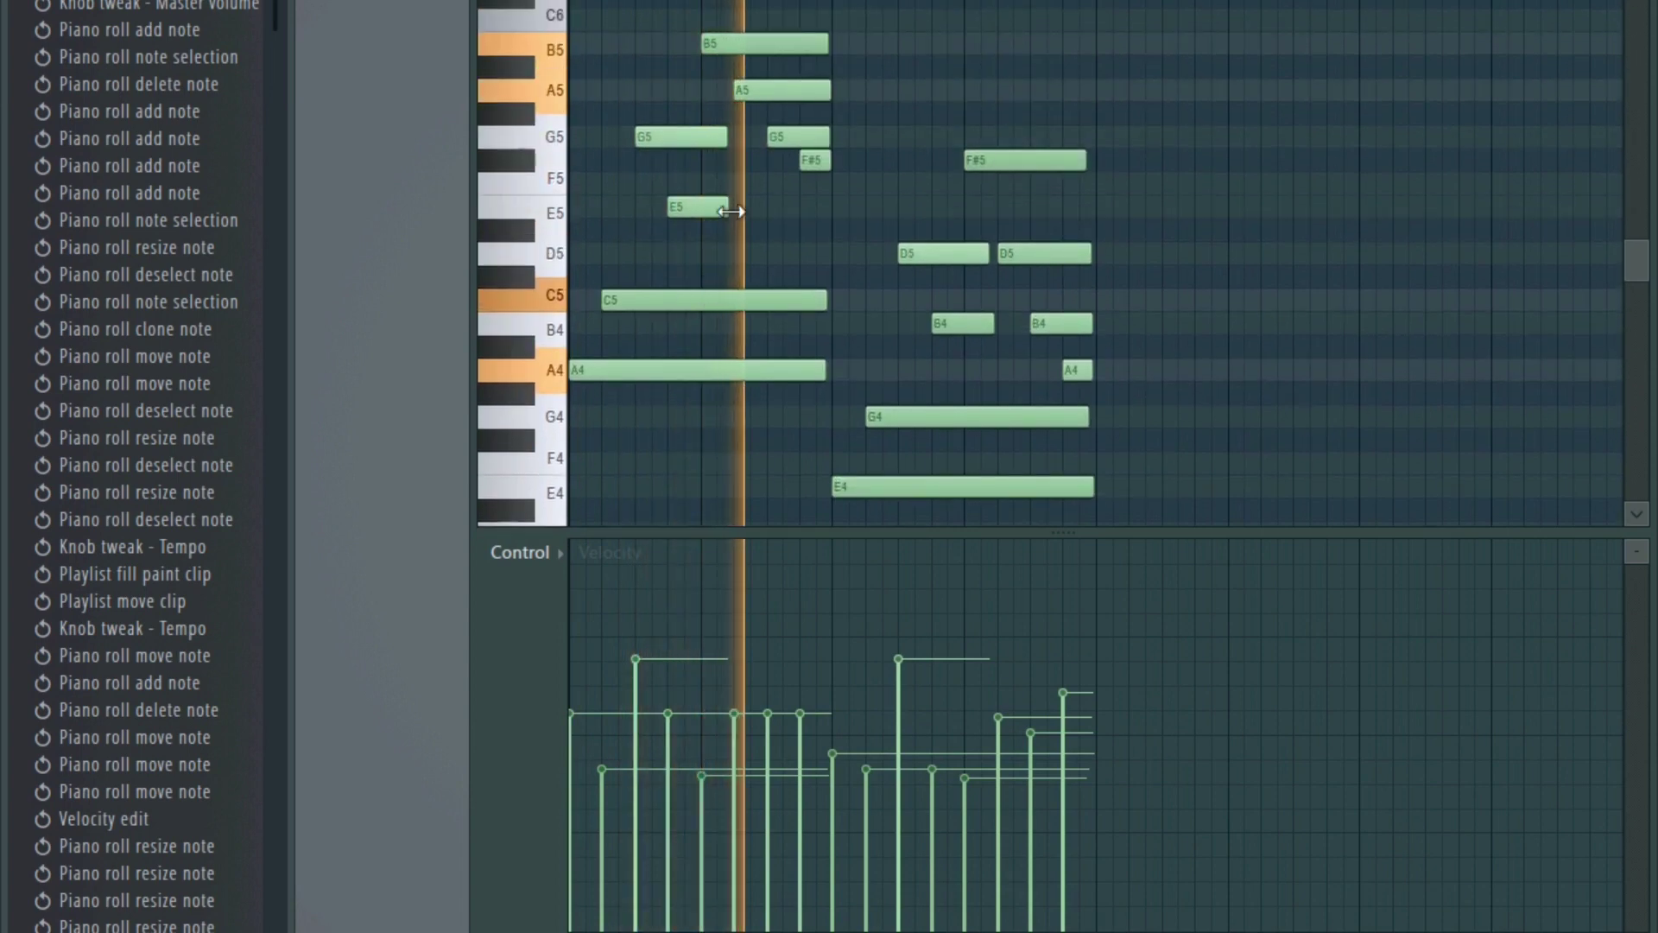
pyautogui.moveTo(728, 136); pyautogui.dragTo(760, 138)
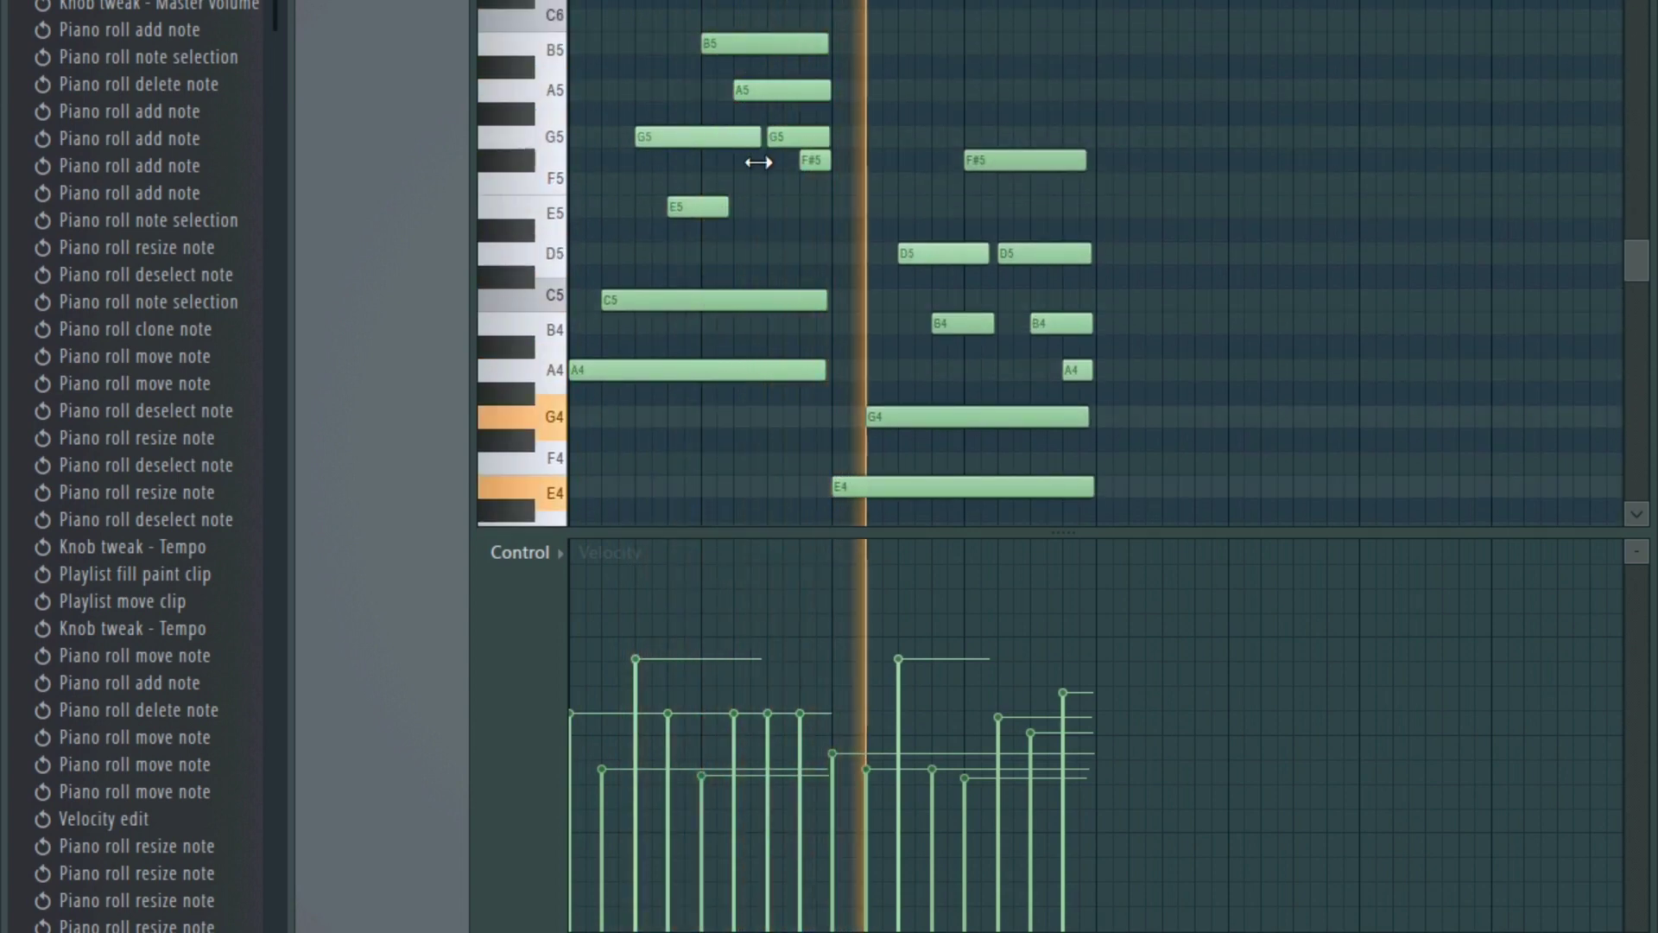
pyautogui.moveTo(728, 207); pyautogui.dragTo(818, 241)
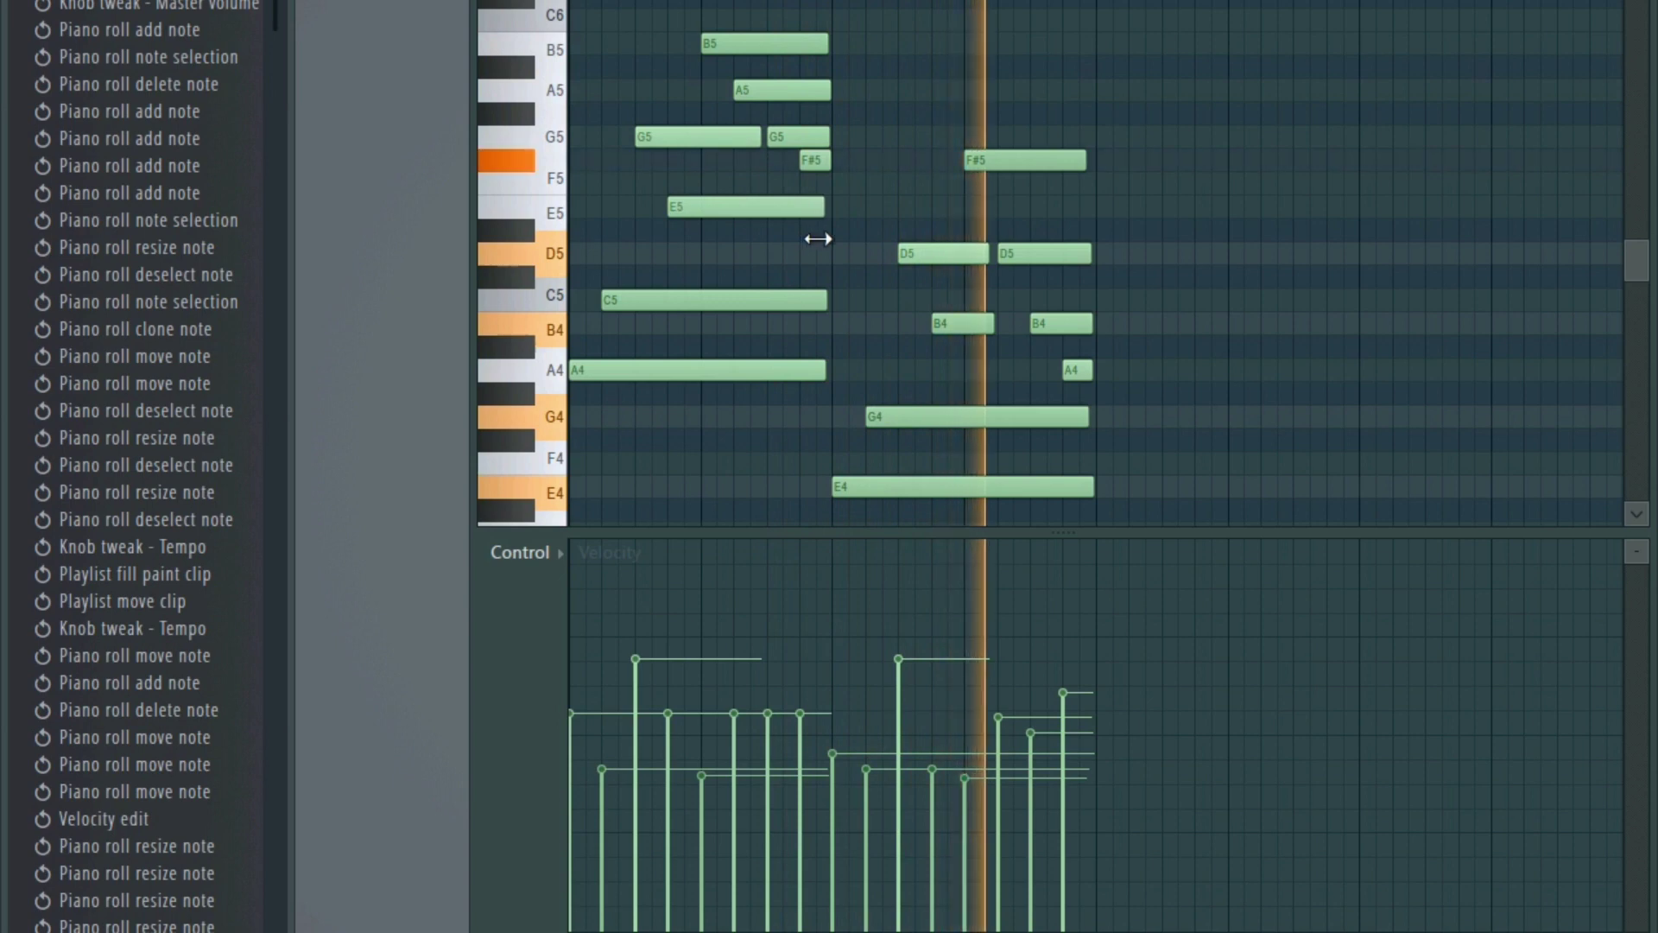
pyautogui.moveTo(883, 300); pyautogui.dragTo(728, 287)
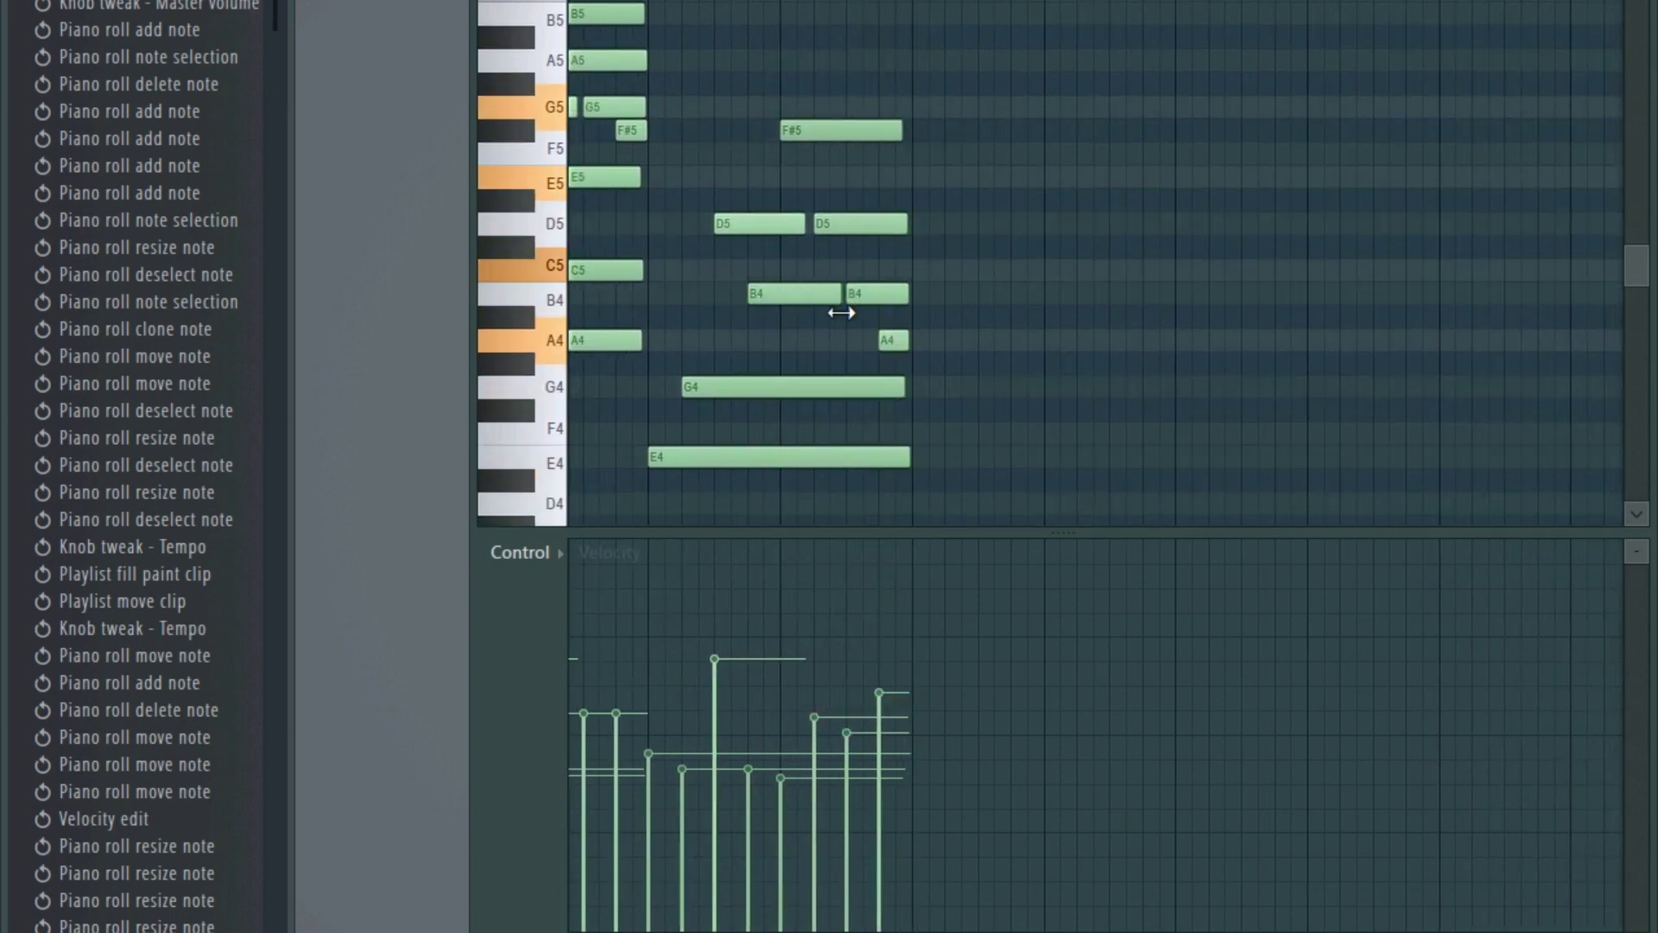
pyautogui.moveTo(907, 378); pyautogui.dragTo(910, 381)
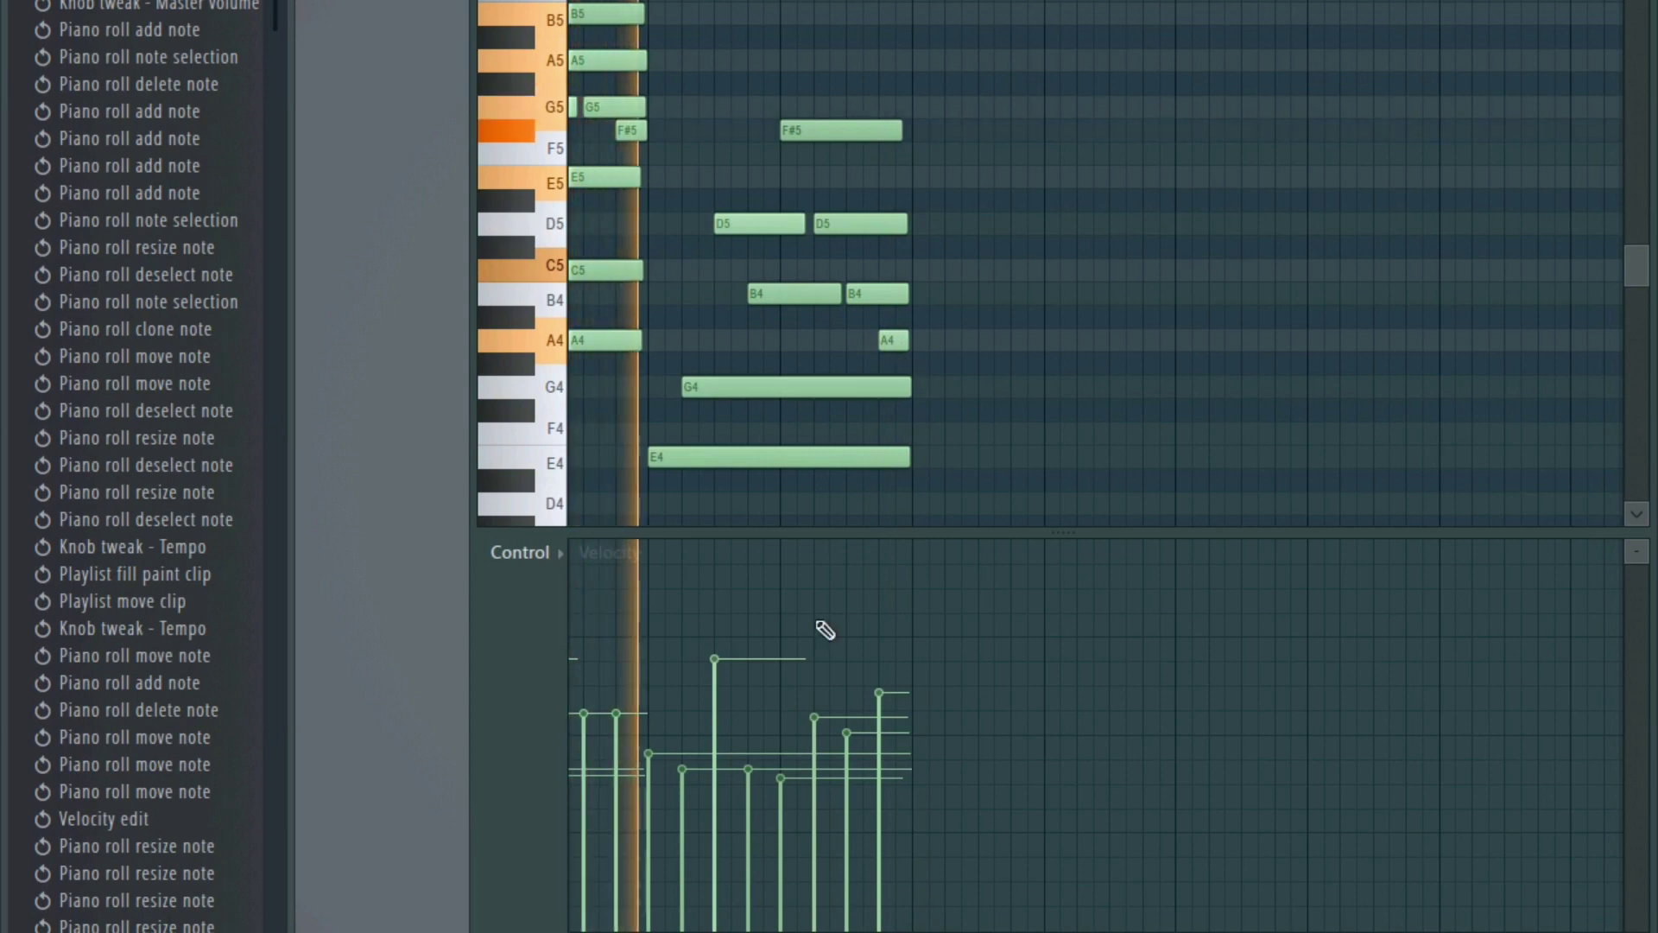
# - Raise the velocities of the second chord's G4, first B4 and F#5, and of the first chord's closing G5 and F#5
pyautogui.click(748, 708)
pyautogui.moveTo(684, 715); pyautogui.dragTo(809, 683)
pyautogui.click(743, 671)
pyautogui.click(776, 702)
# - Add a low keyswitch note at the start of the guitar pattern and move it down to G2
pyautogui.scroll(-4, 631, 459)
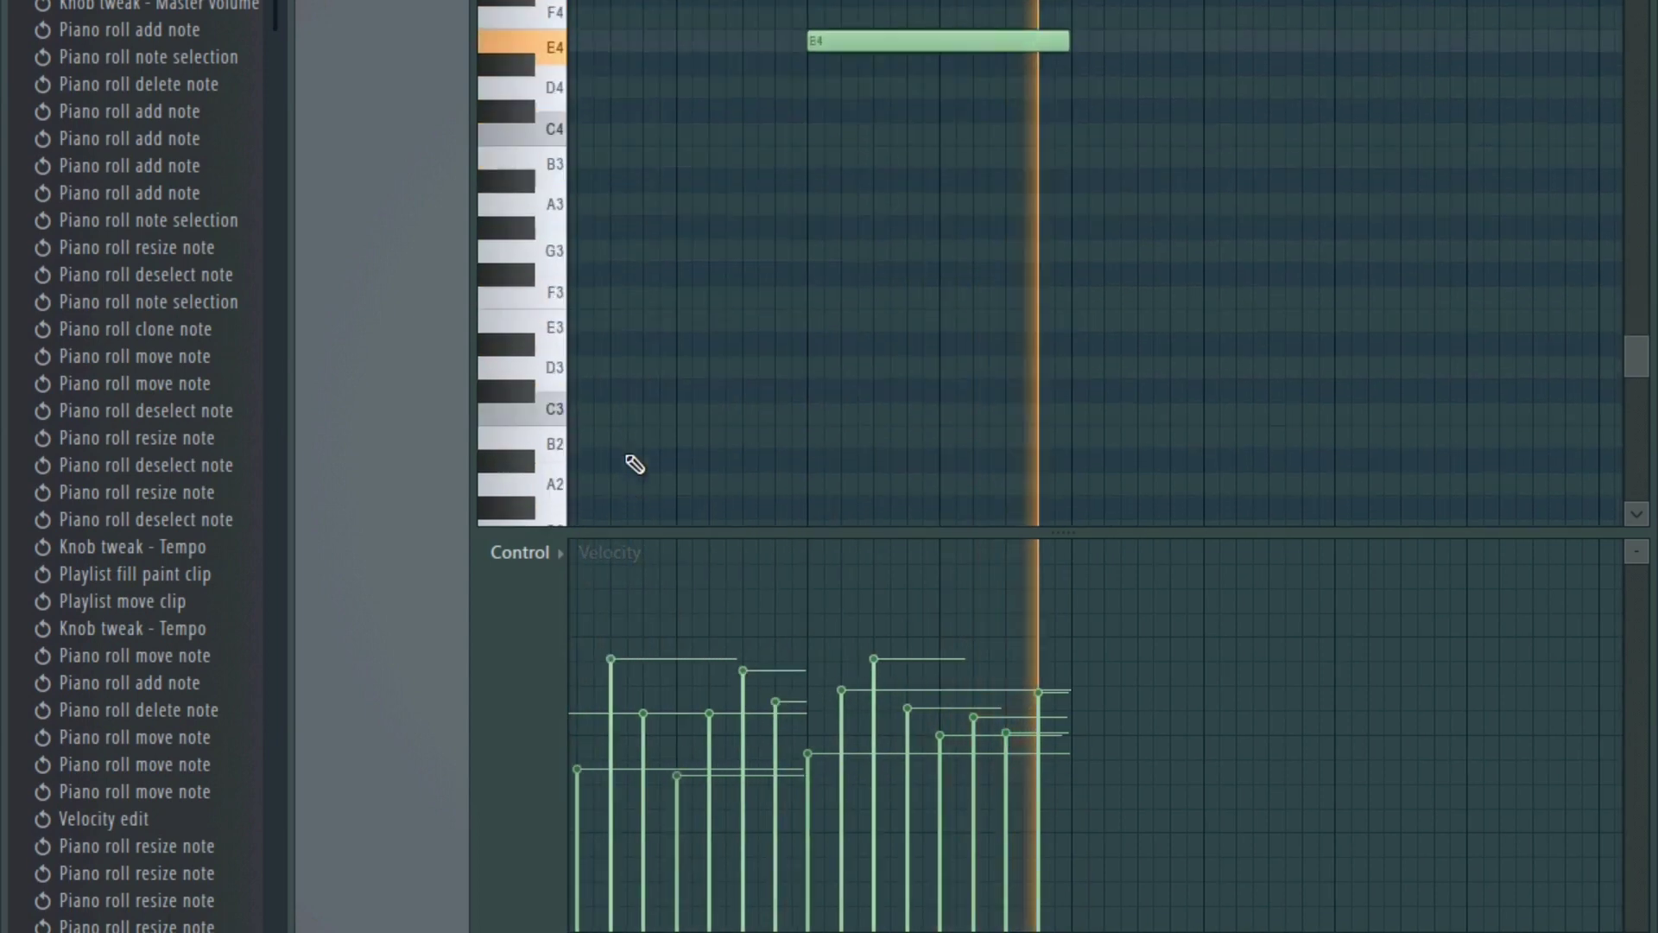
pyautogui.press('space')
pyautogui.moveTo(608, 311); pyautogui.dragTo(493, 328)
pyautogui.press('space')
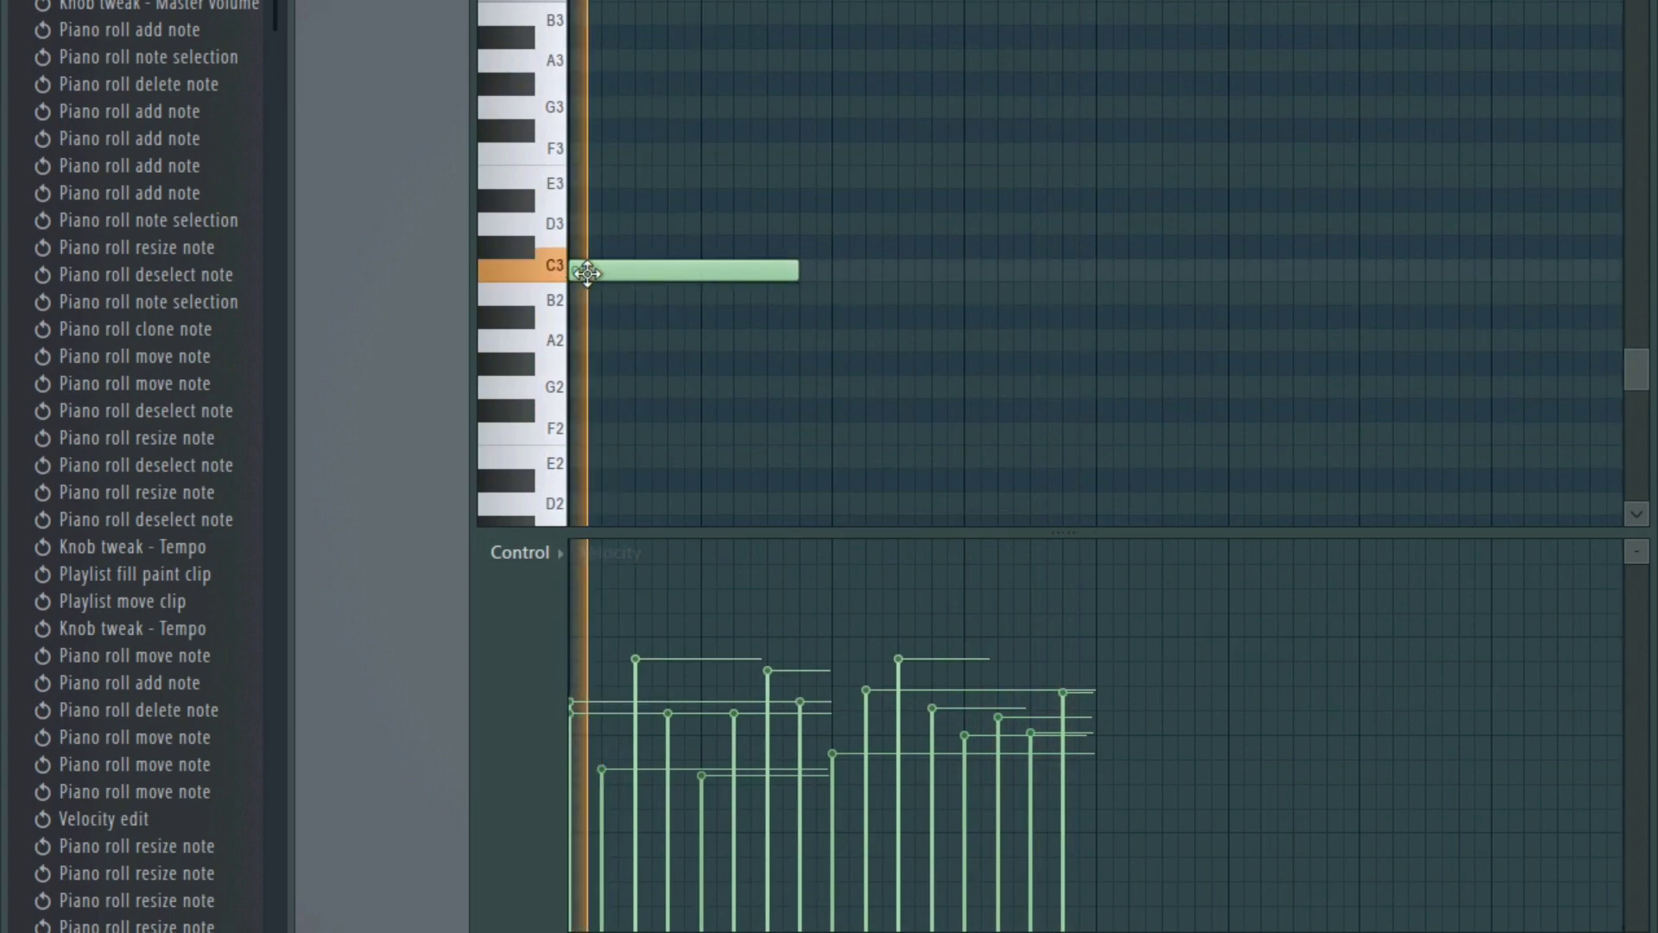
pyautogui.moveTo(588, 273)
pyautogui.mouseDown()
pyautogui.moveTo(593, 248)
pyautogui.moveTo(607, 253)
pyautogui.mouseUp()
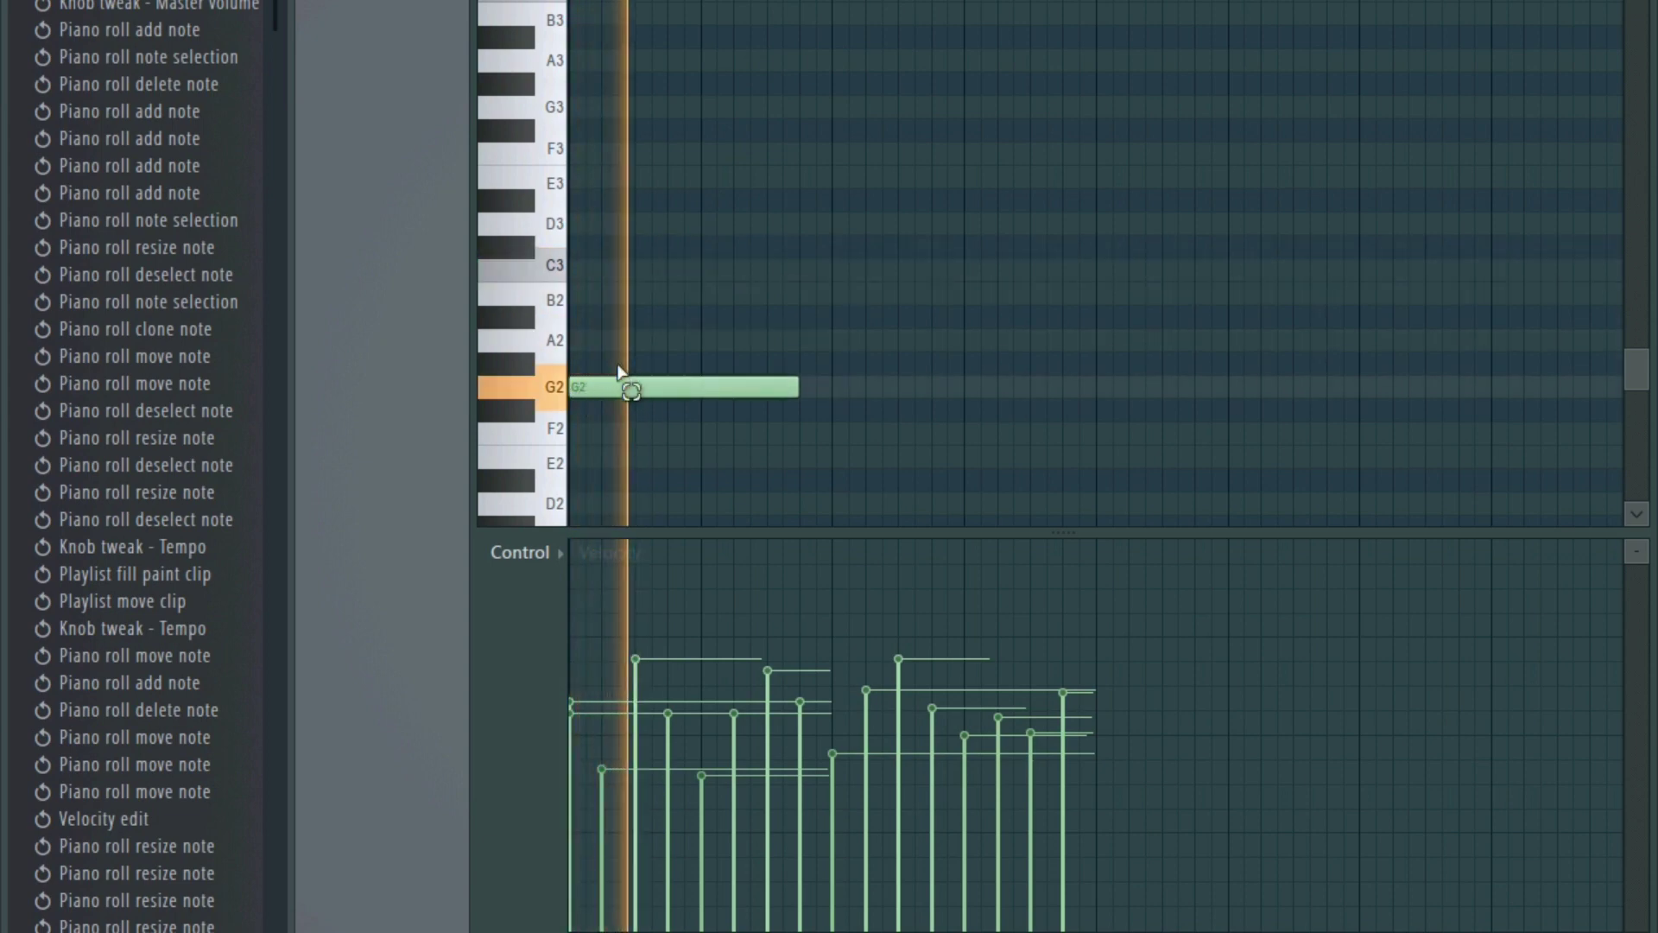
# - Stretch the G2 keyswitch note to the second chord's end and lower its velocity to near minimum, auditioning the pattern
pyautogui.moveTo(596, 702); pyautogui.dragTo(597, 646)
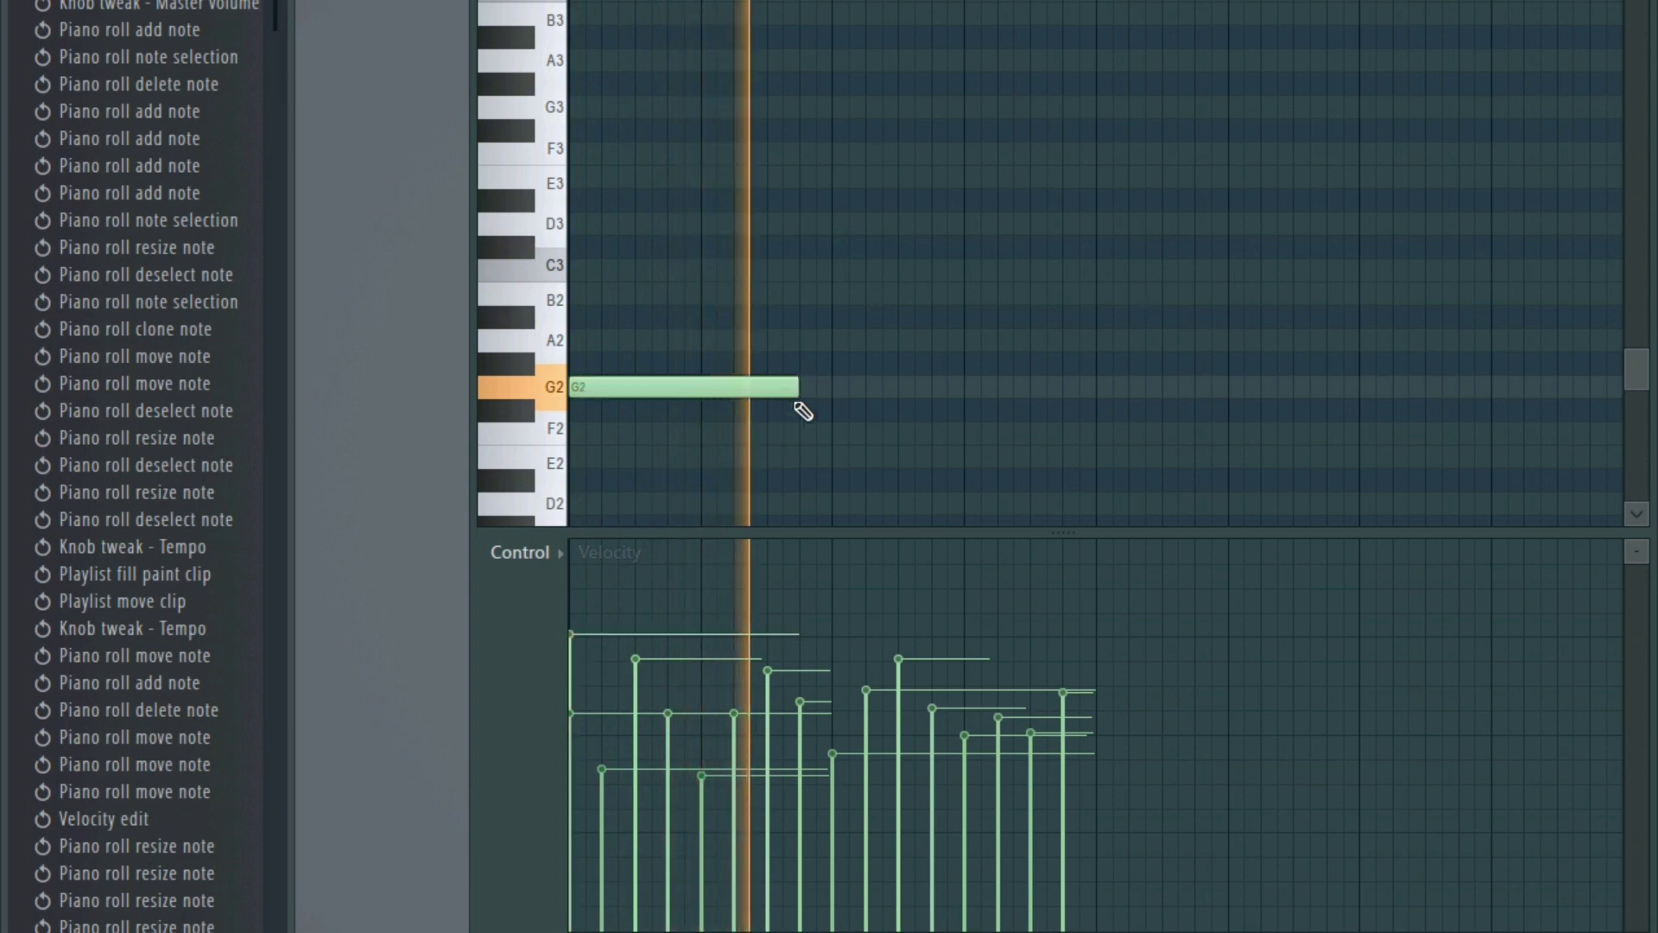
pyautogui.moveTo(796, 408); pyautogui.dragTo(1092, 458)
pyautogui.press('space')
pyautogui.moveTo(650, 355); pyautogui.dragTo(656, 441)
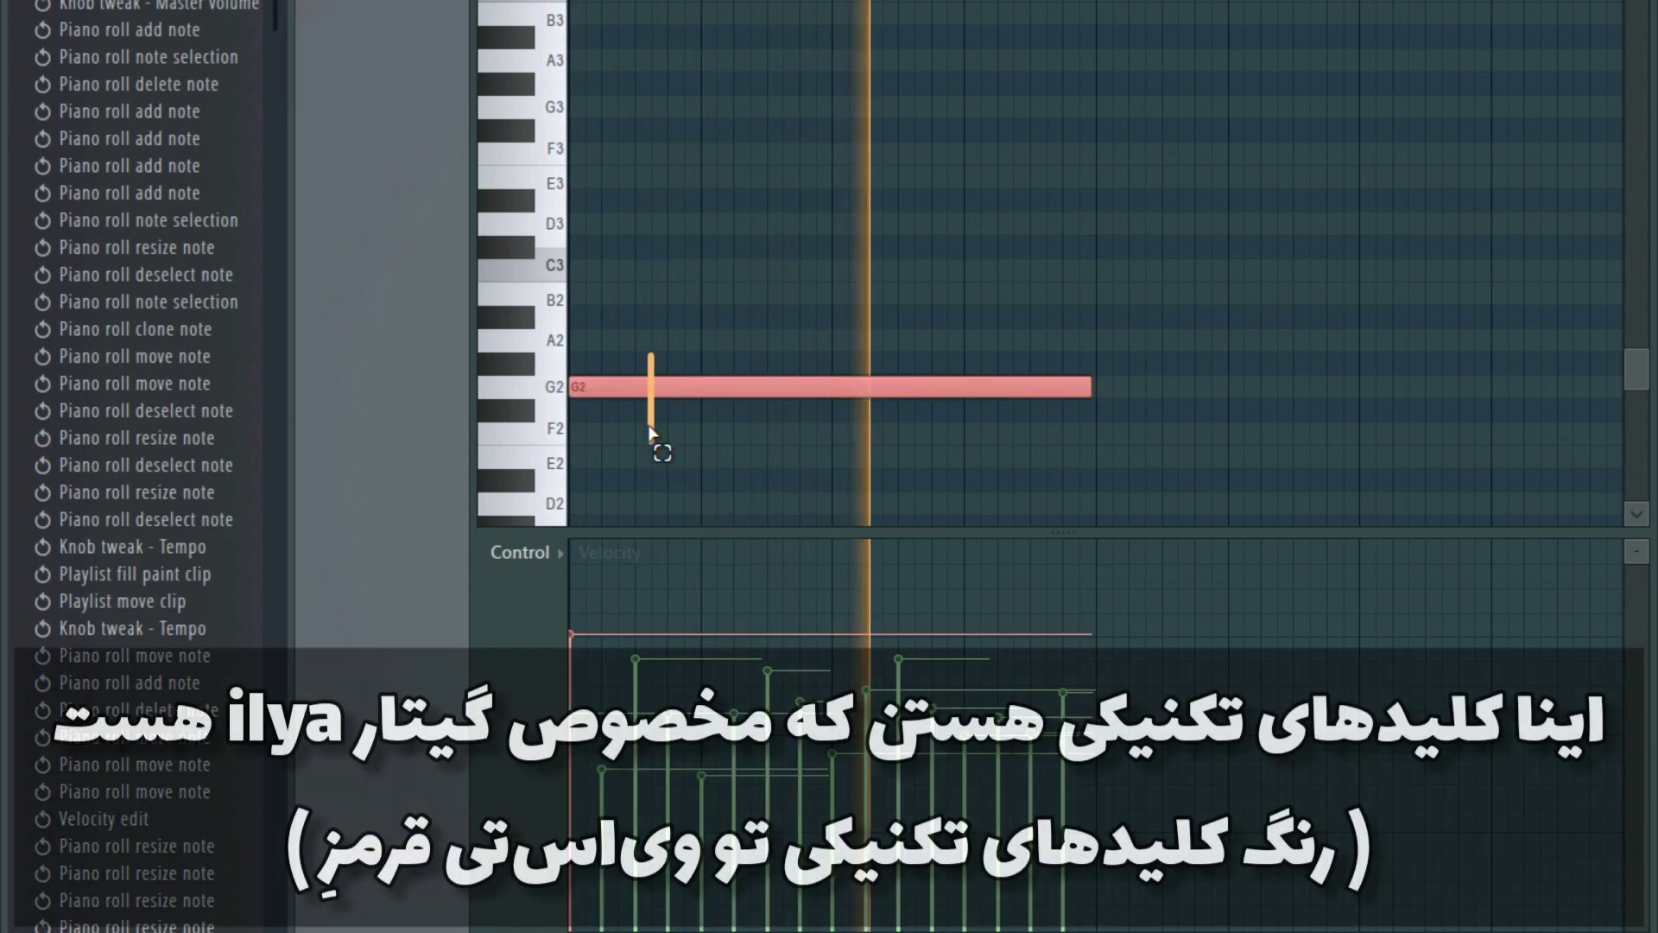
pyautogui.moveTo(577, 661); pyautogui.dragTo(577, 710)
pyautogui.press('space')
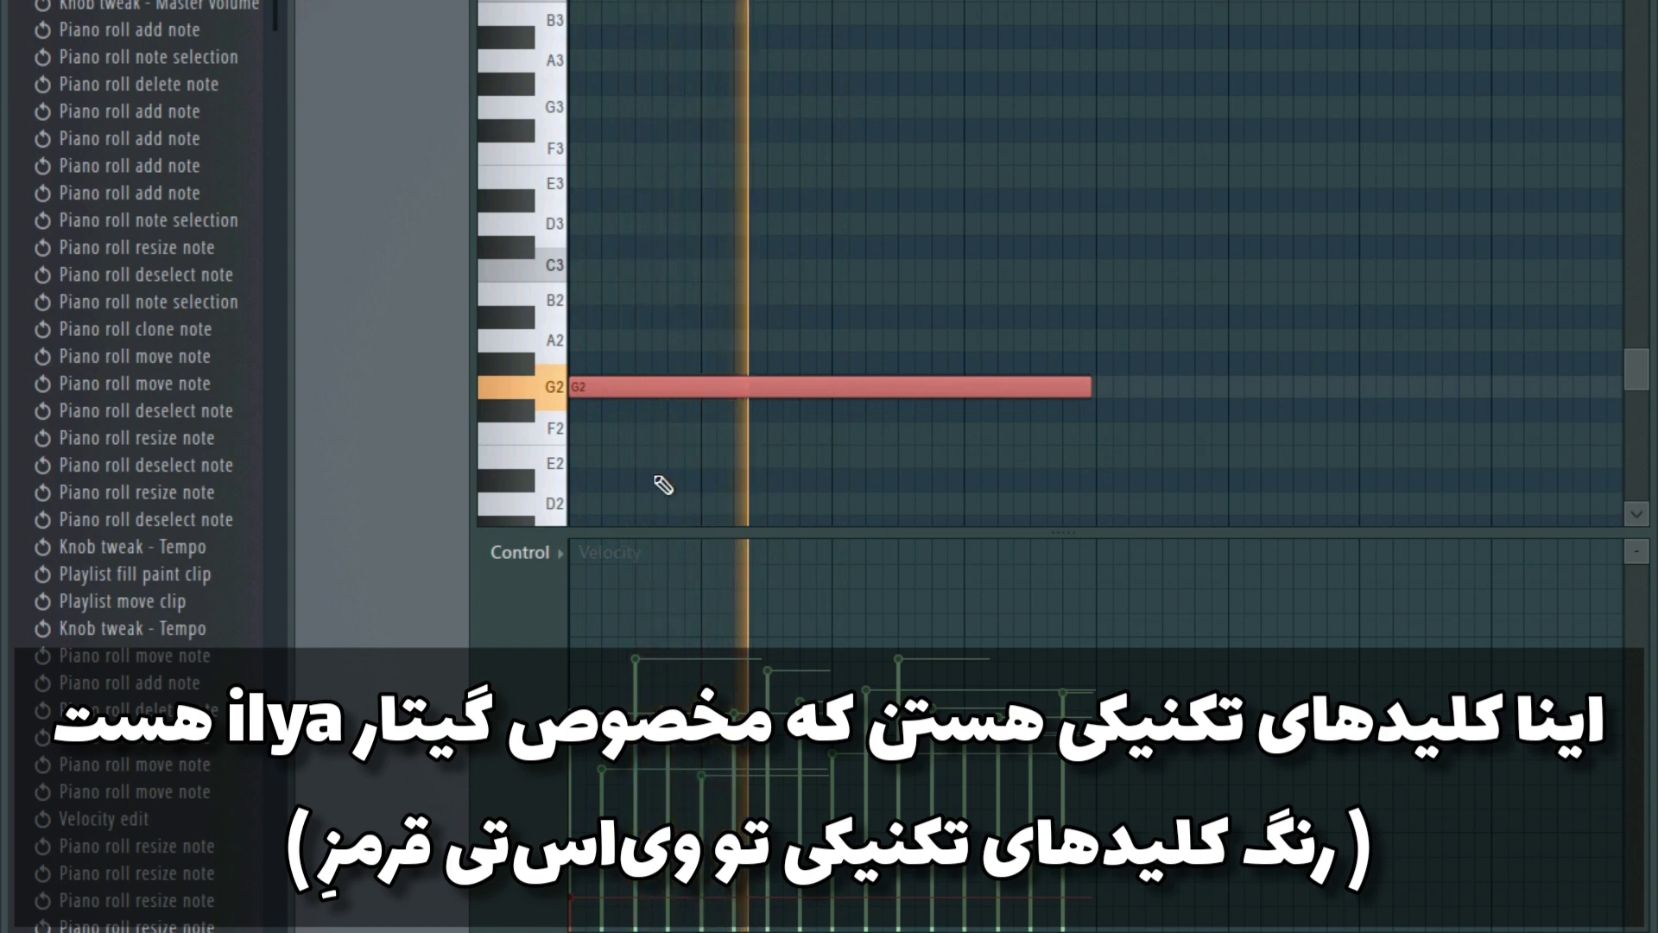
pyautogui.press('space')
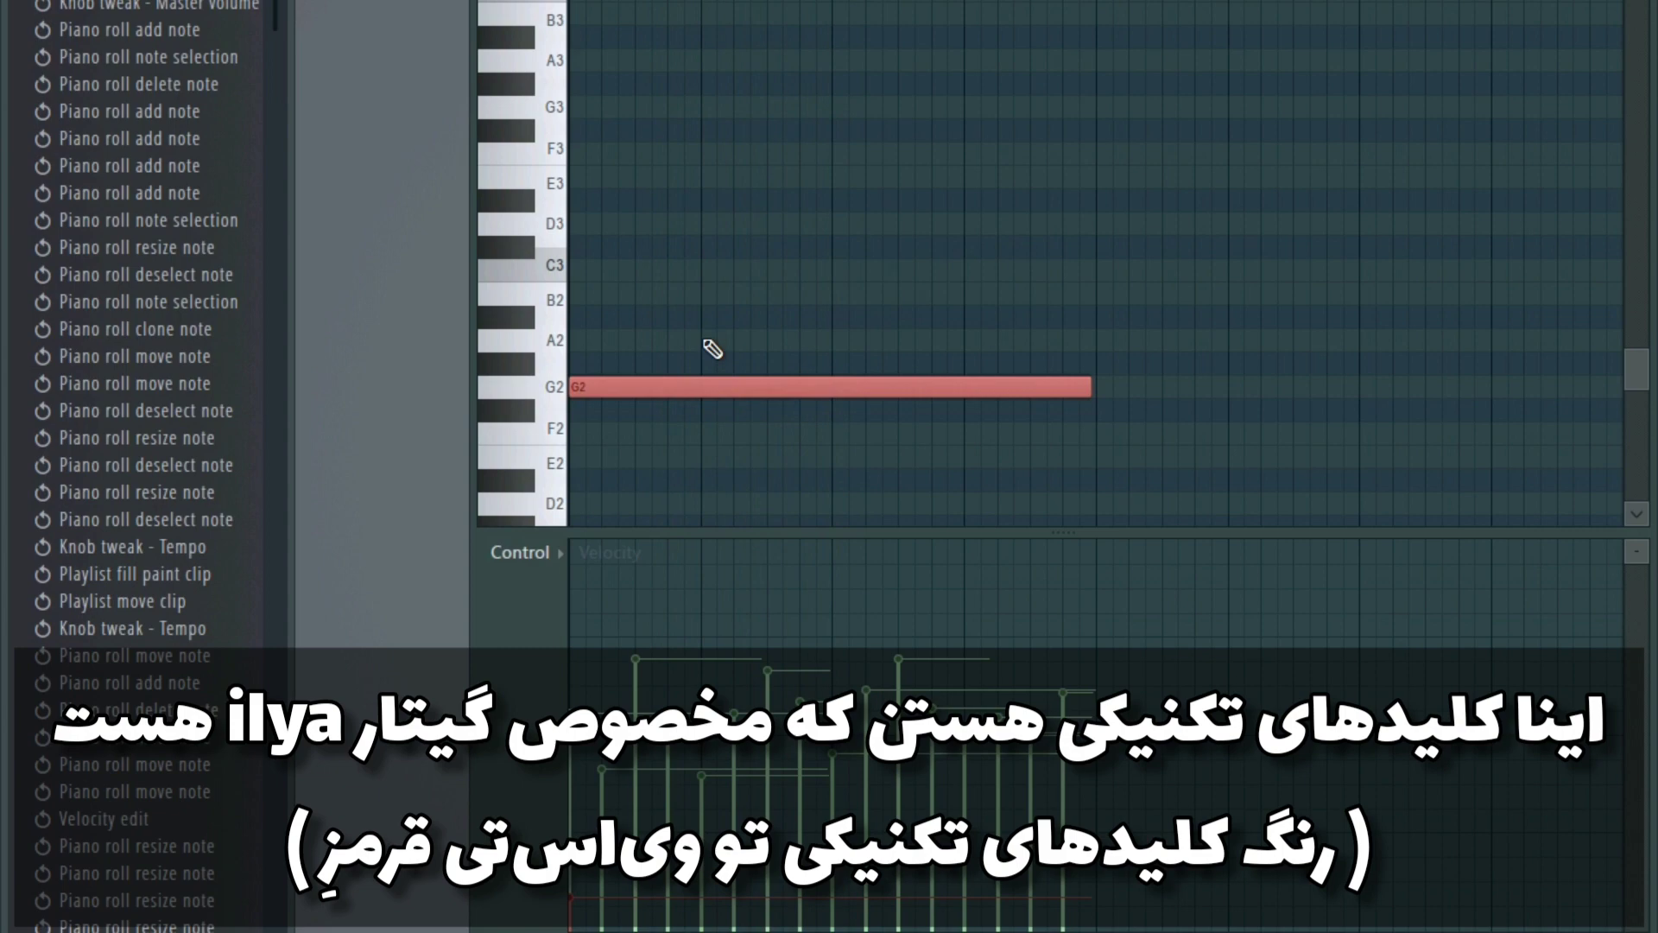
# - Examine the coloured keyswitch zones on the ag channel's Kontakt acoustic guitar, and return to its piano roll
pyautogui.press('Escape')
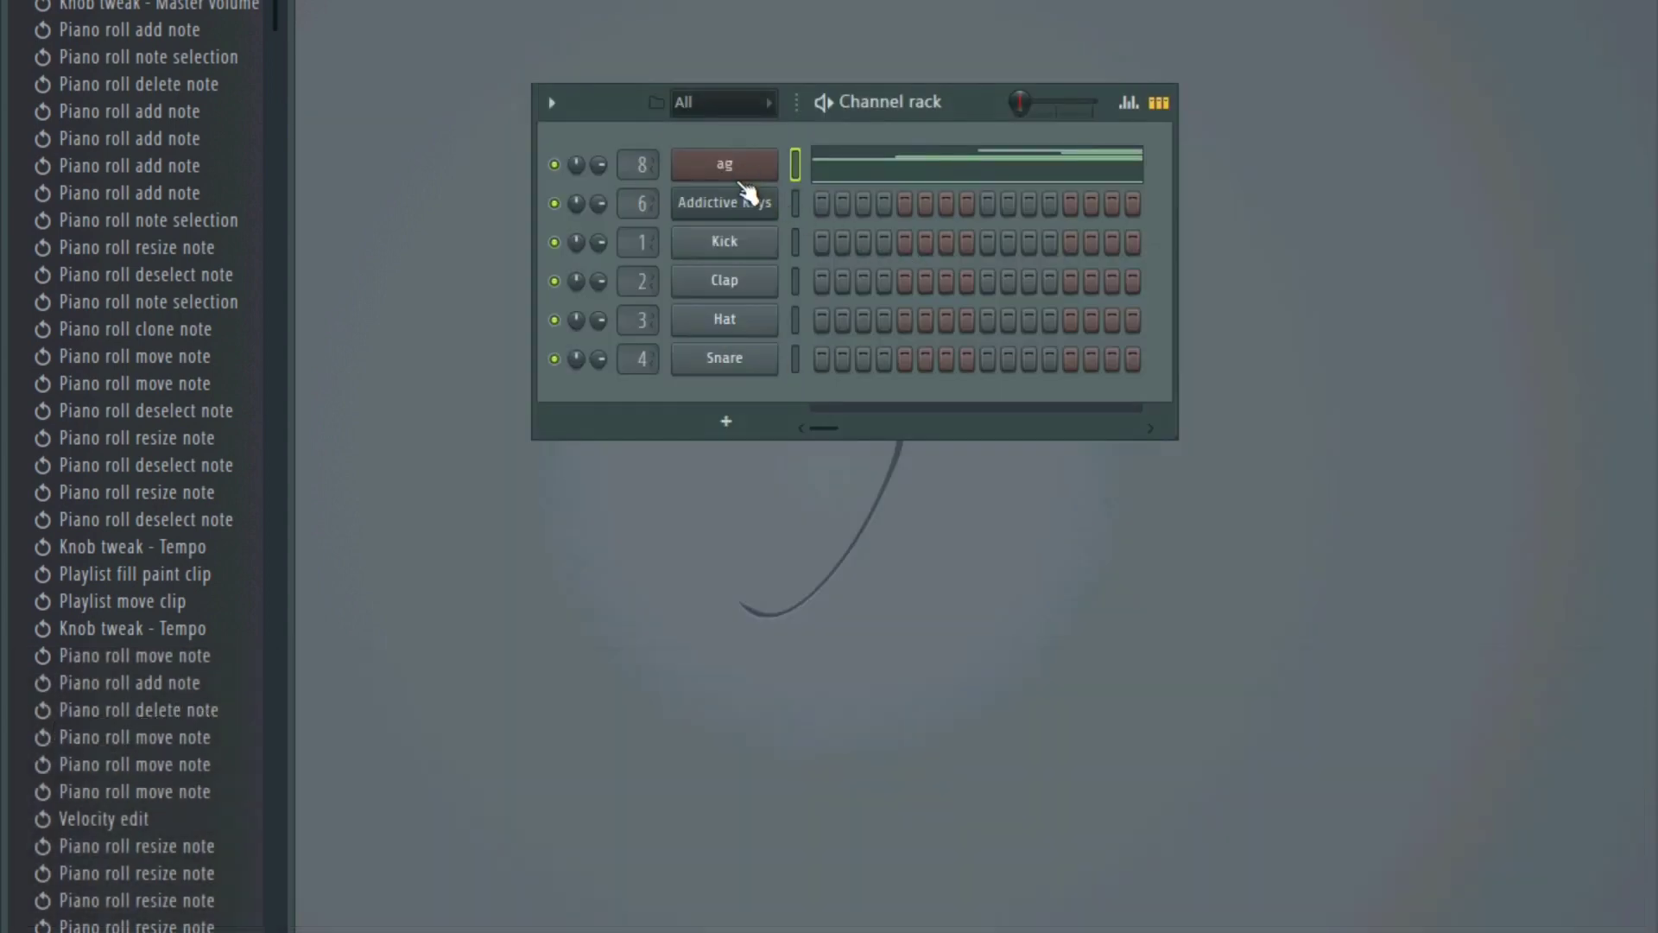
pyautogui.click(741, 173)
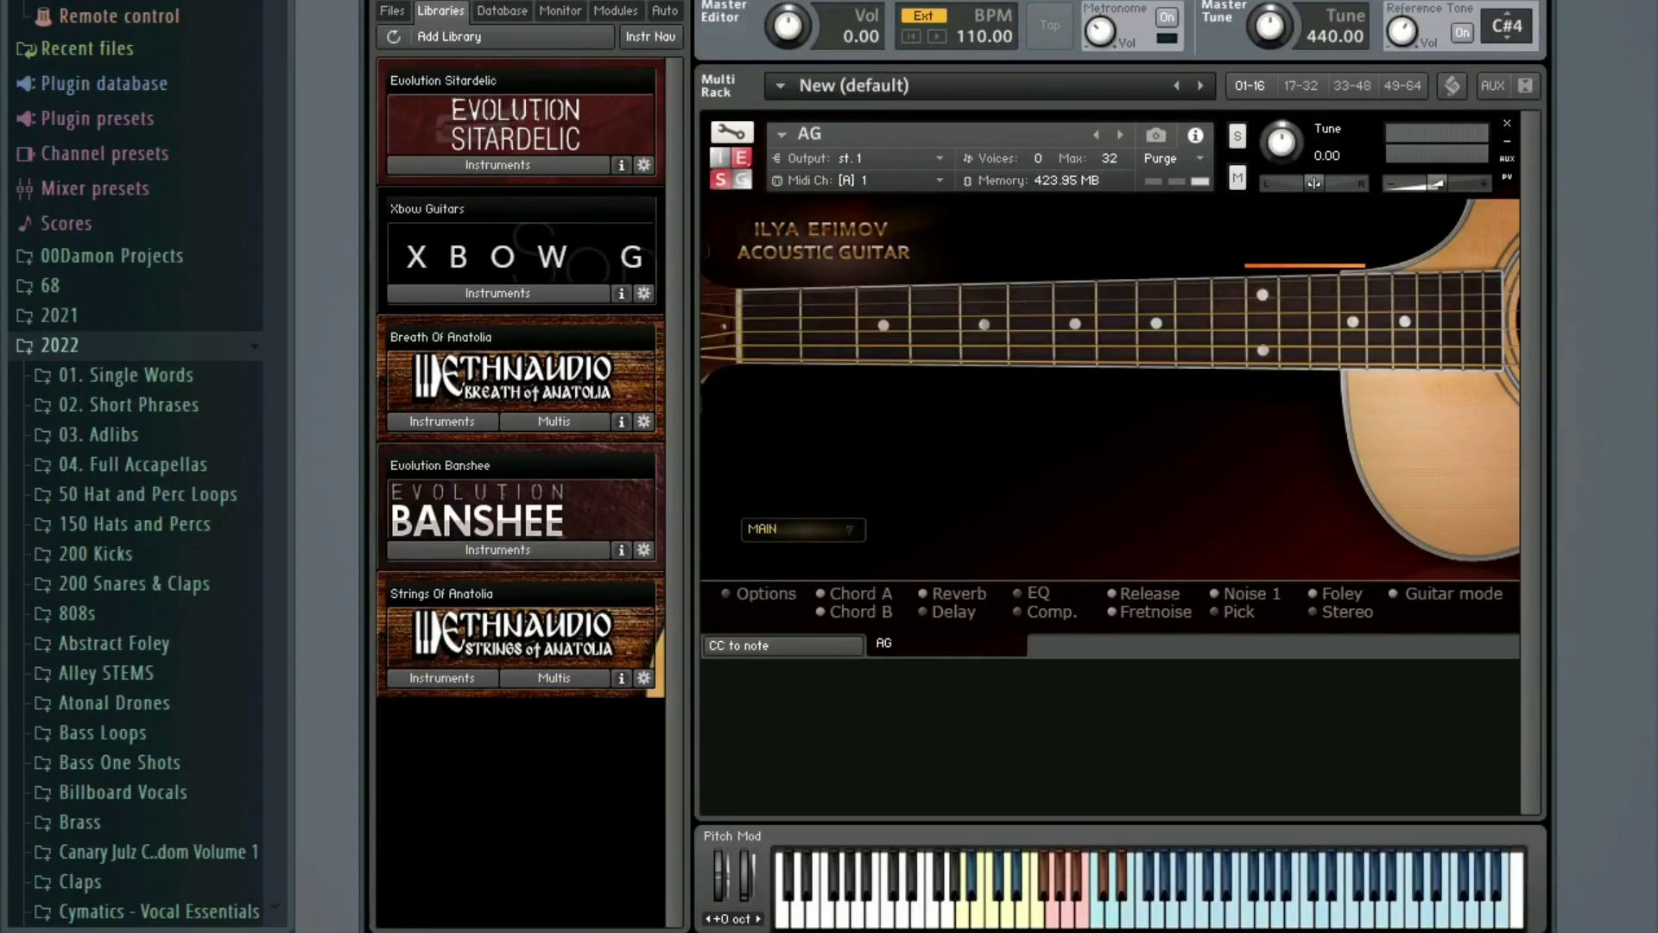
pyautogui.moveTo(954, 2); pyautogui.dragTo(950, 0)
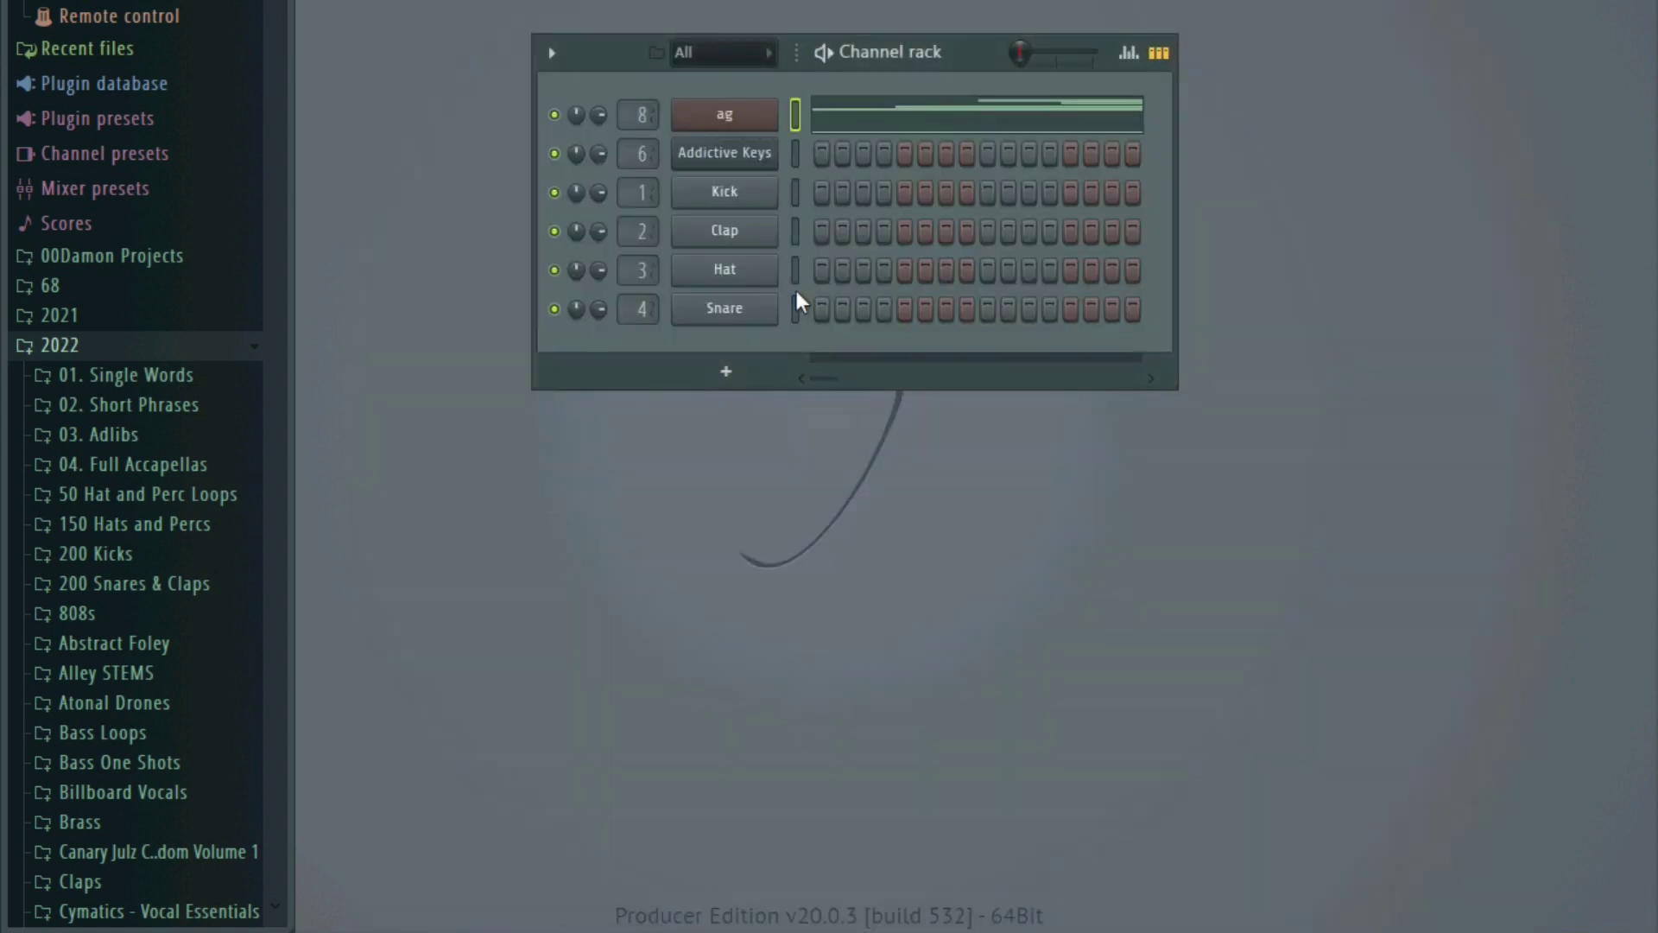
pyautogui.click(853, 128)
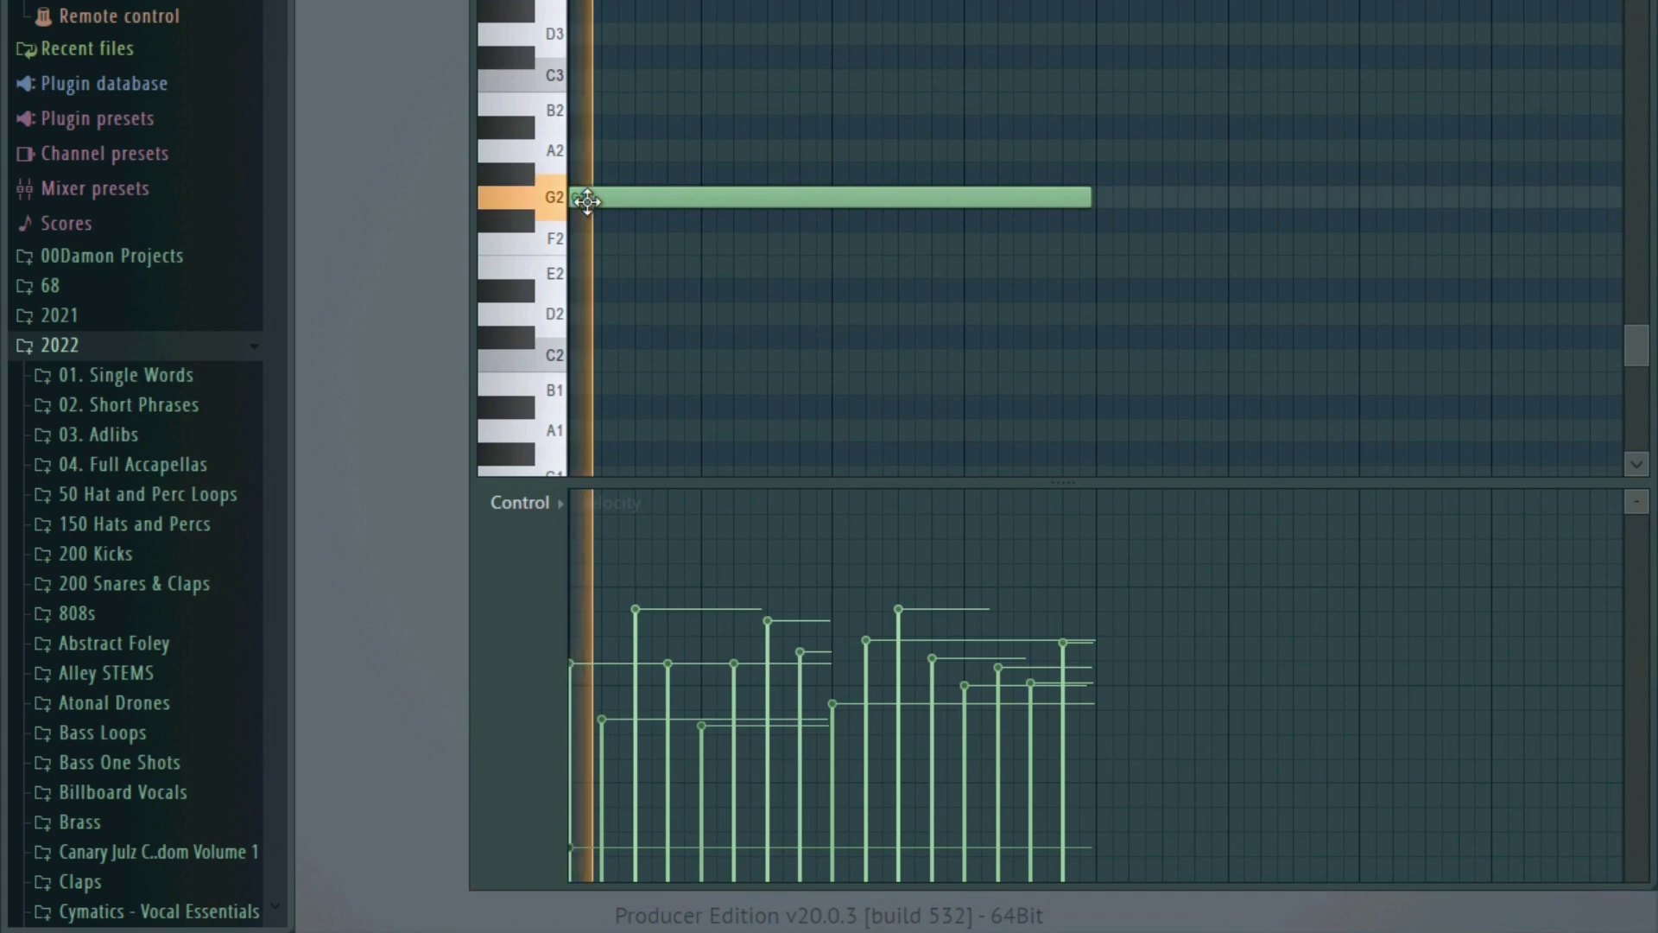
# - Try the keyswitch note at G#2 with near-maximum velocity and audition it
pyautogui.moveTo(597, 201); pyautogui.dragTo(597, 177)
pyautogui.press('space')
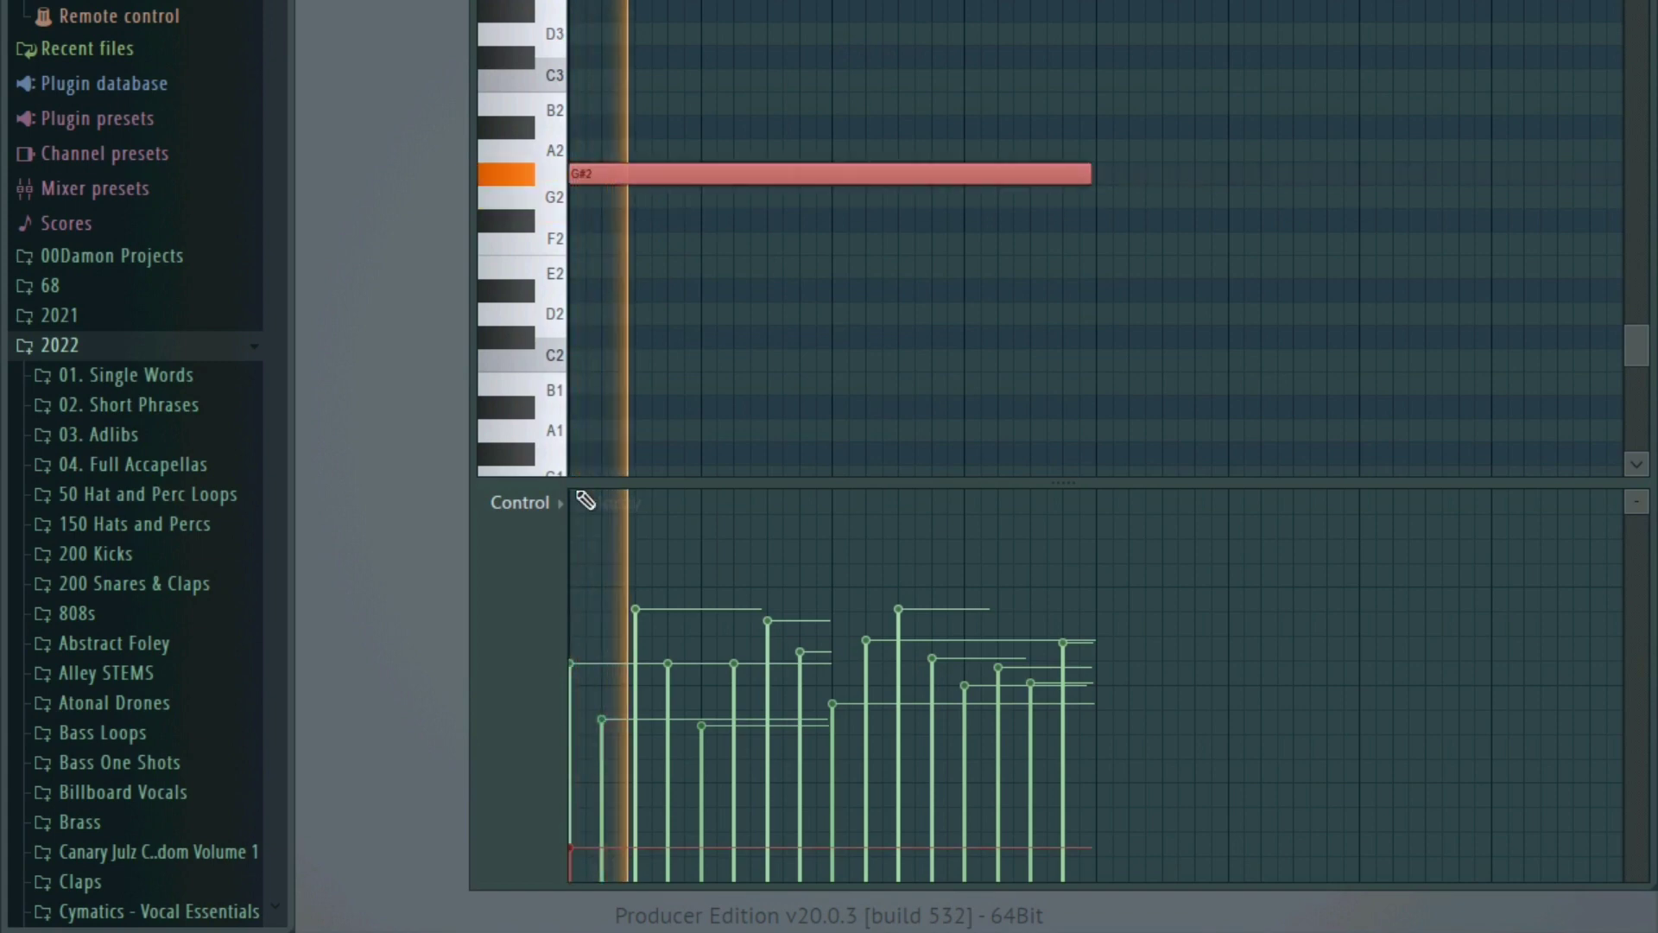
pyautogui.click(593, 510)
pyautogui.press('space')
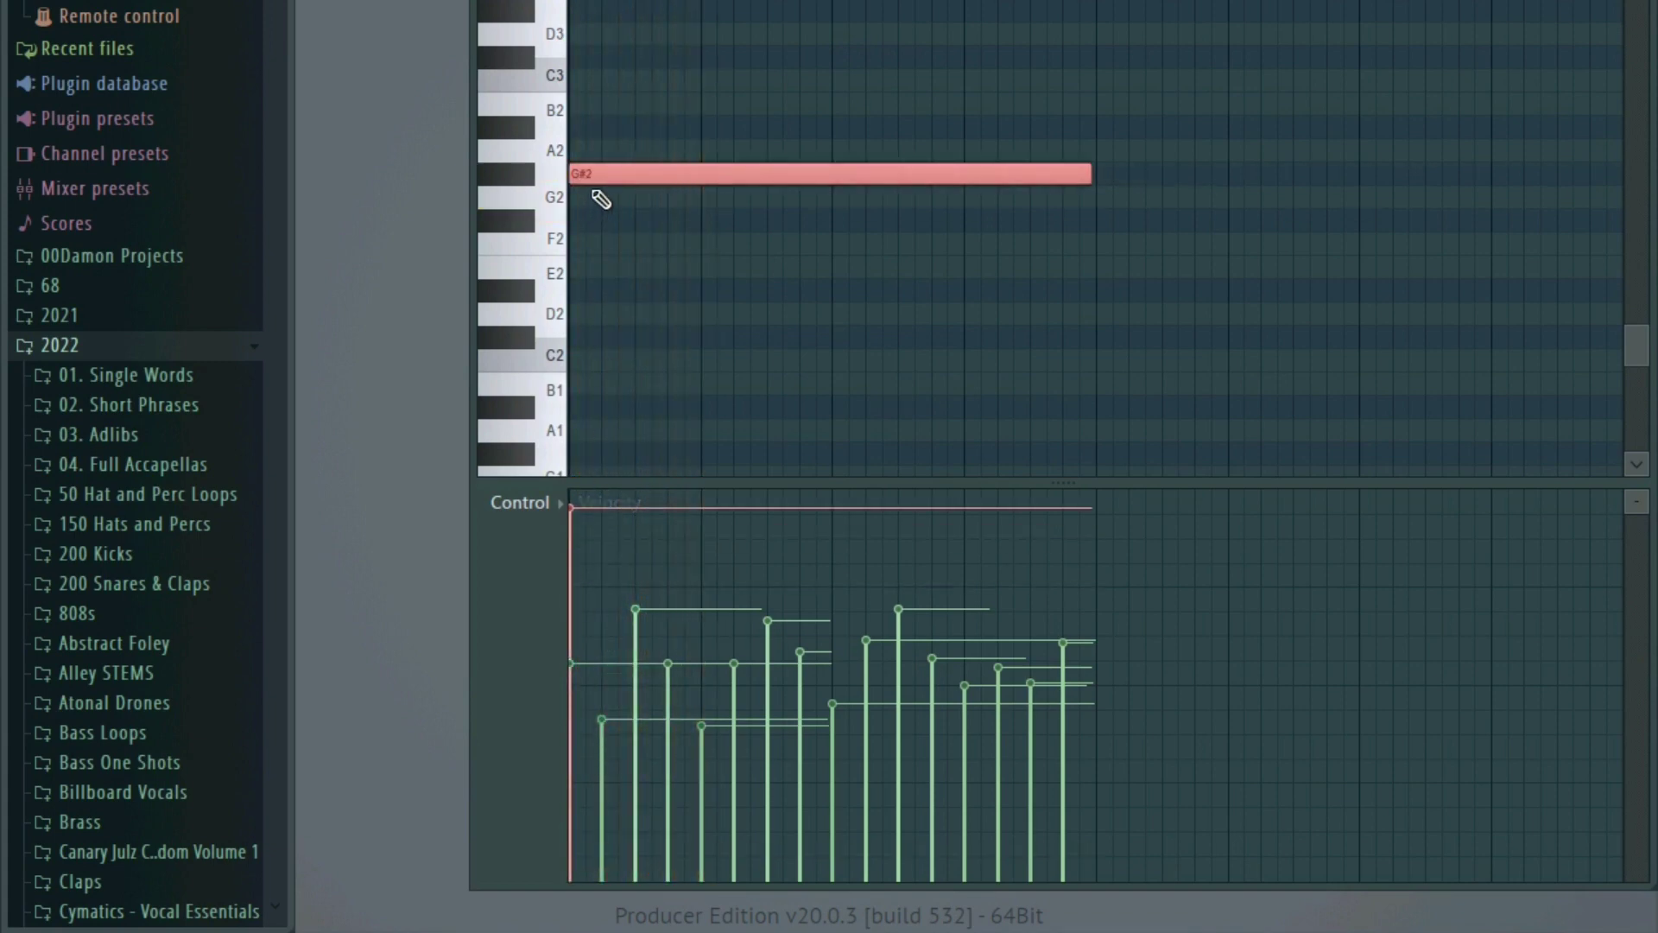
# - Try the keyswitch note at B2 with a medium velocity and audition it
pyautogui.press('space')
pyautogui.moveTo(591, 173); pyautogui.dragTo(572, 127)
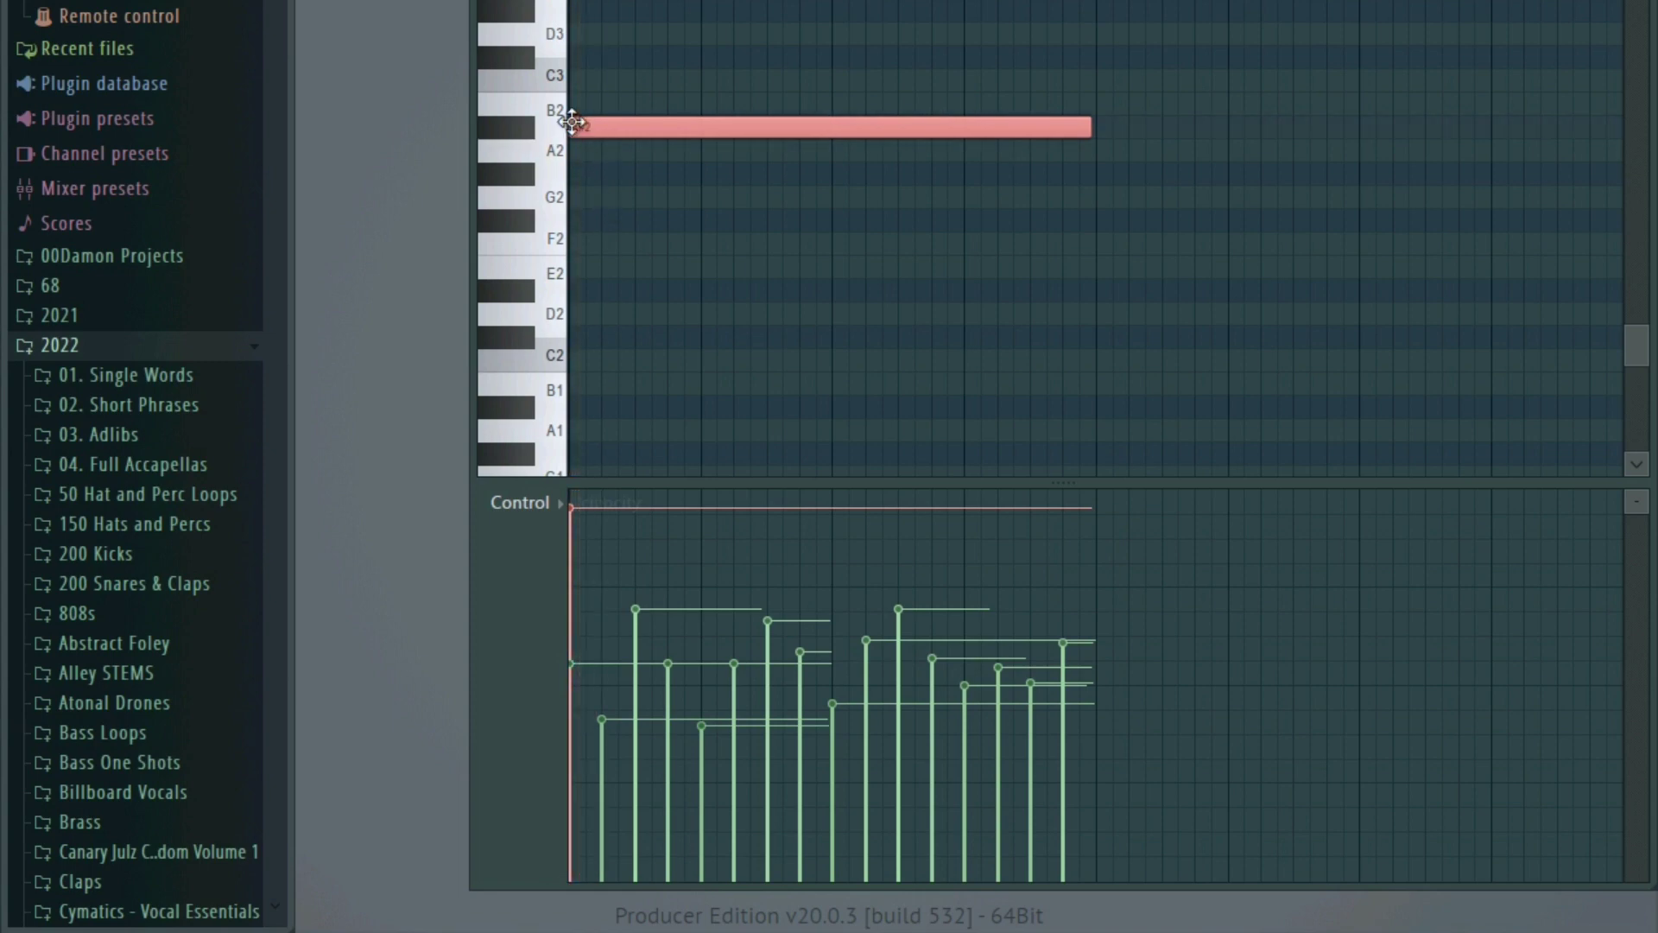
pyautogui.press('space')
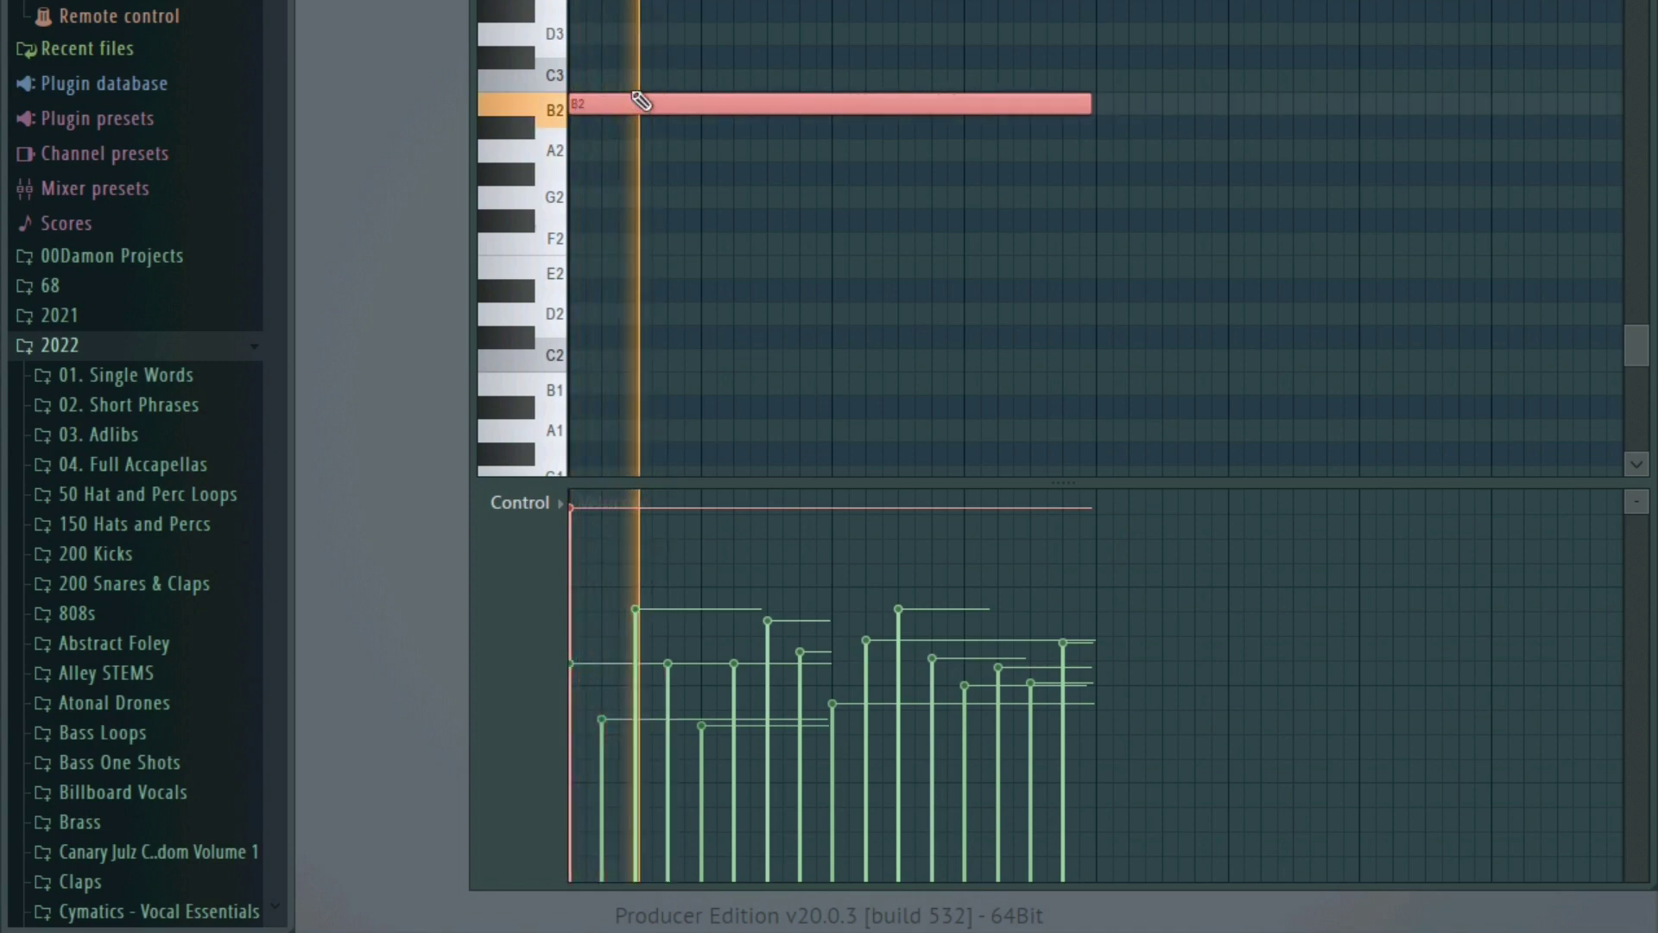
pyautogui.moveTo(613, 683); pyautogui.dragTo(584, 613)
pyautogui.moveTo(589, 607)
pyautogui.mouseDown()
pyautogui.moveTo(584, 759)
pyautogui.moveTo(593, 622)
pyautogui.moveTo(578, 726)
pyautogui.moveTo(581, 692)
pyautogui.mouseUp()
pyautogui.press('space')
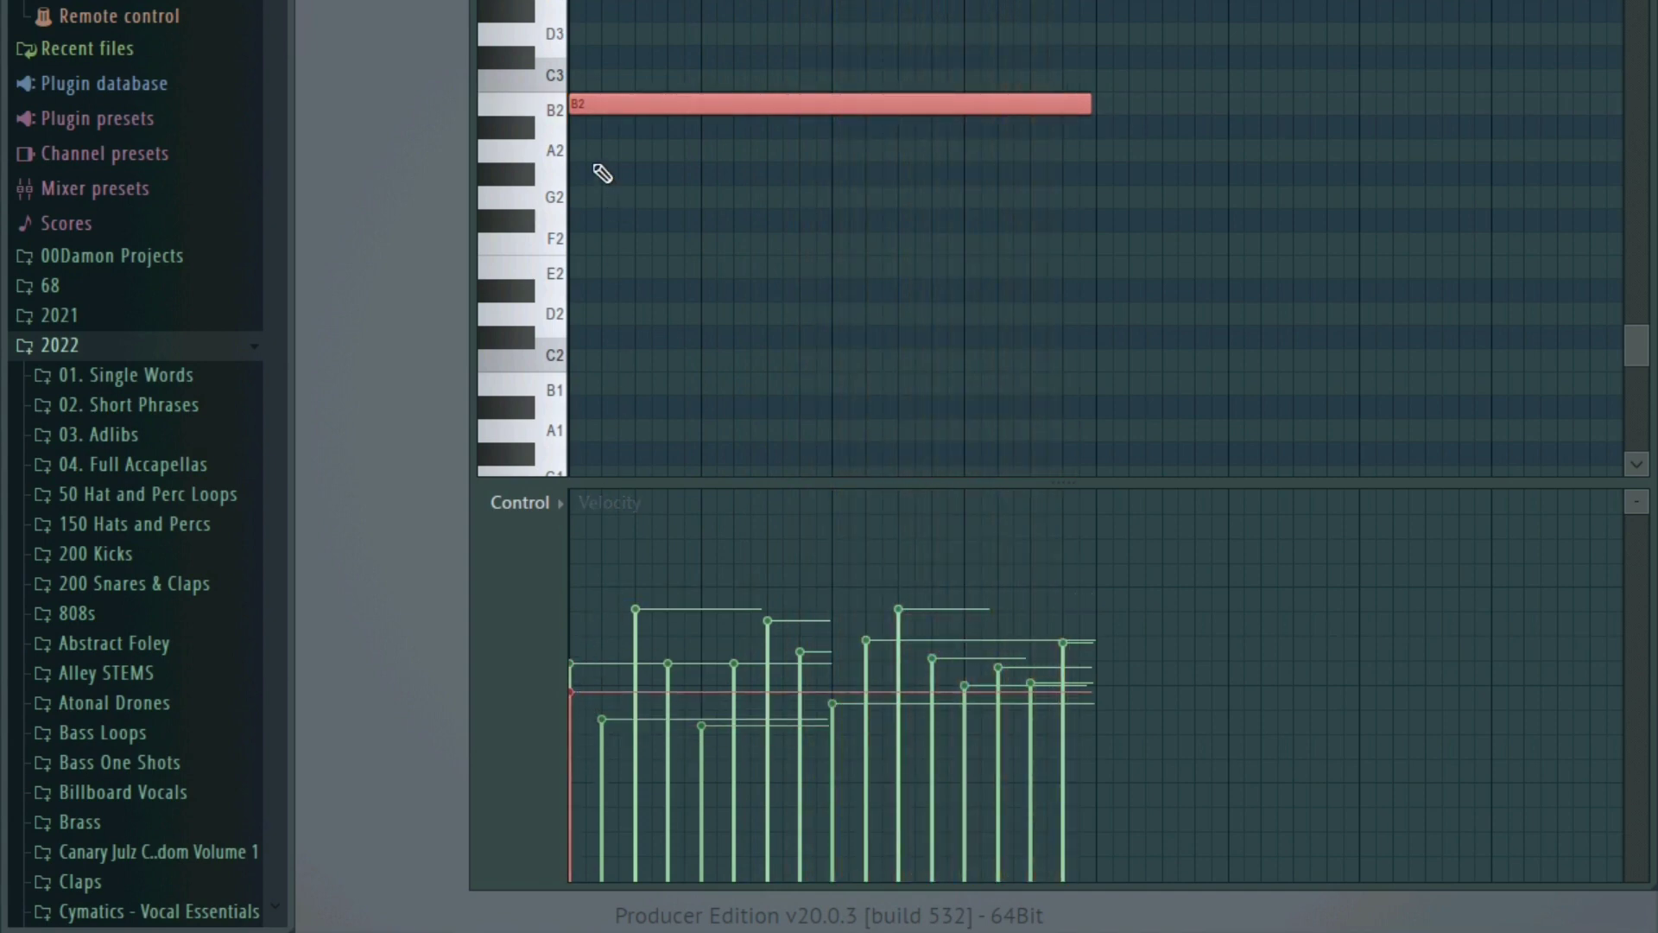
# - Try the keyswitch note at F#2, and put it back on G2 with near-minimum velocity
pyautogui.moveTo(591, 101); pyautogui.dragTo(560, 223)
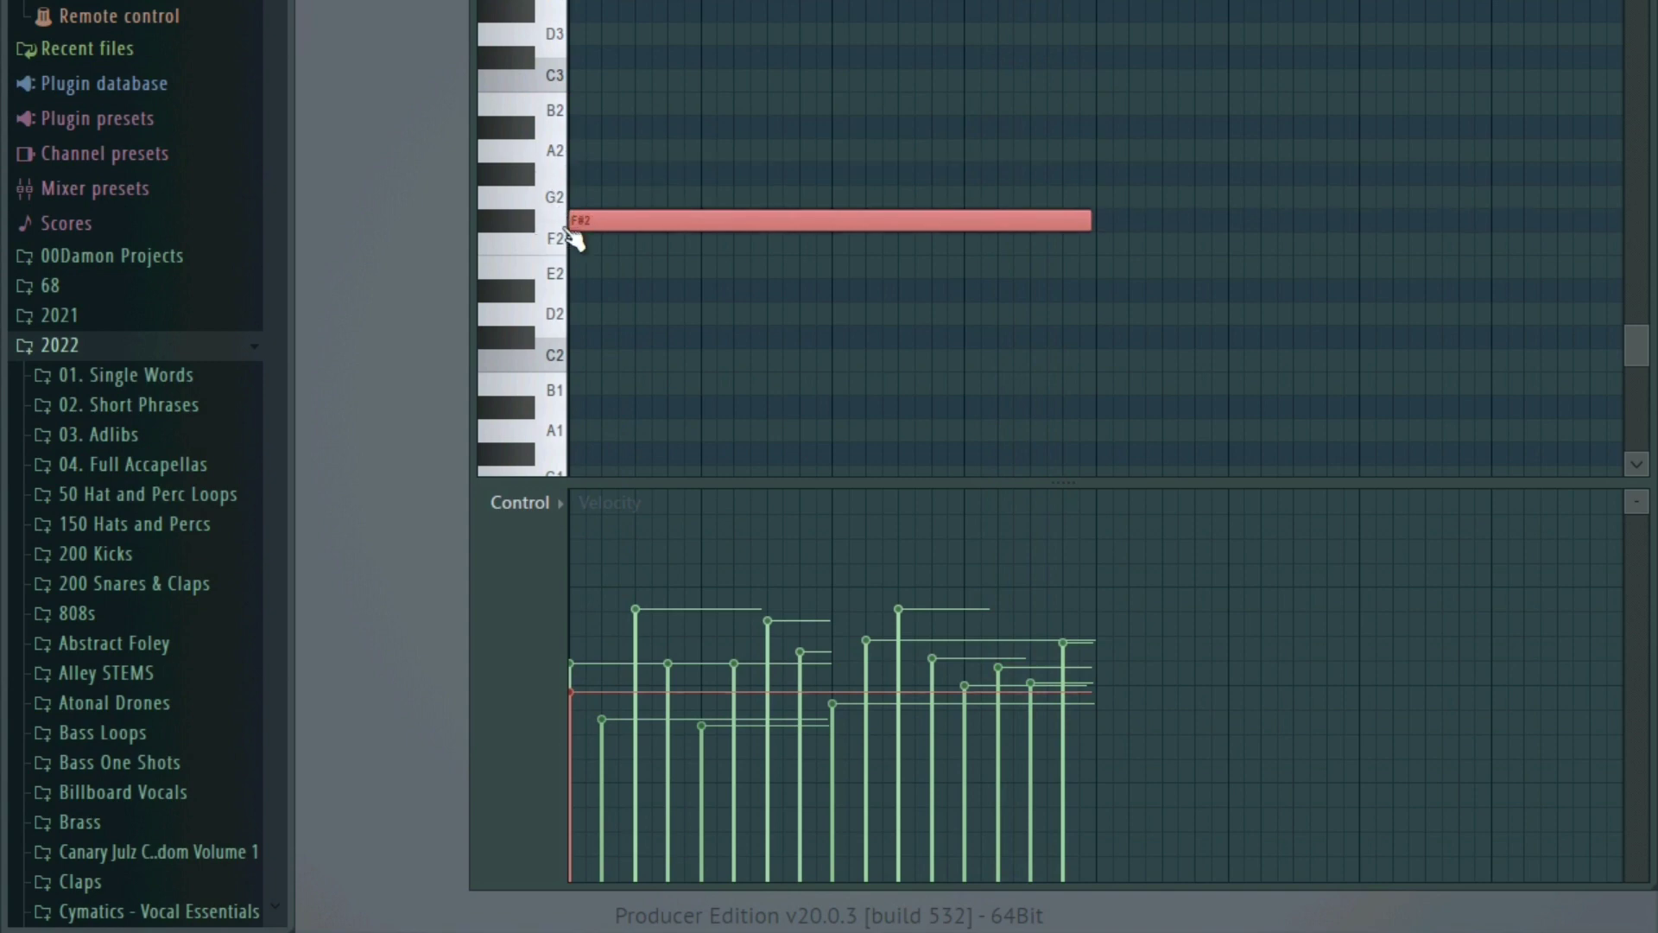
pyautogui.press('space')
pyautogui.moveTo(604, 218); pyautogui.dragTo(602, 194)
pyautogui.click(594, 820)
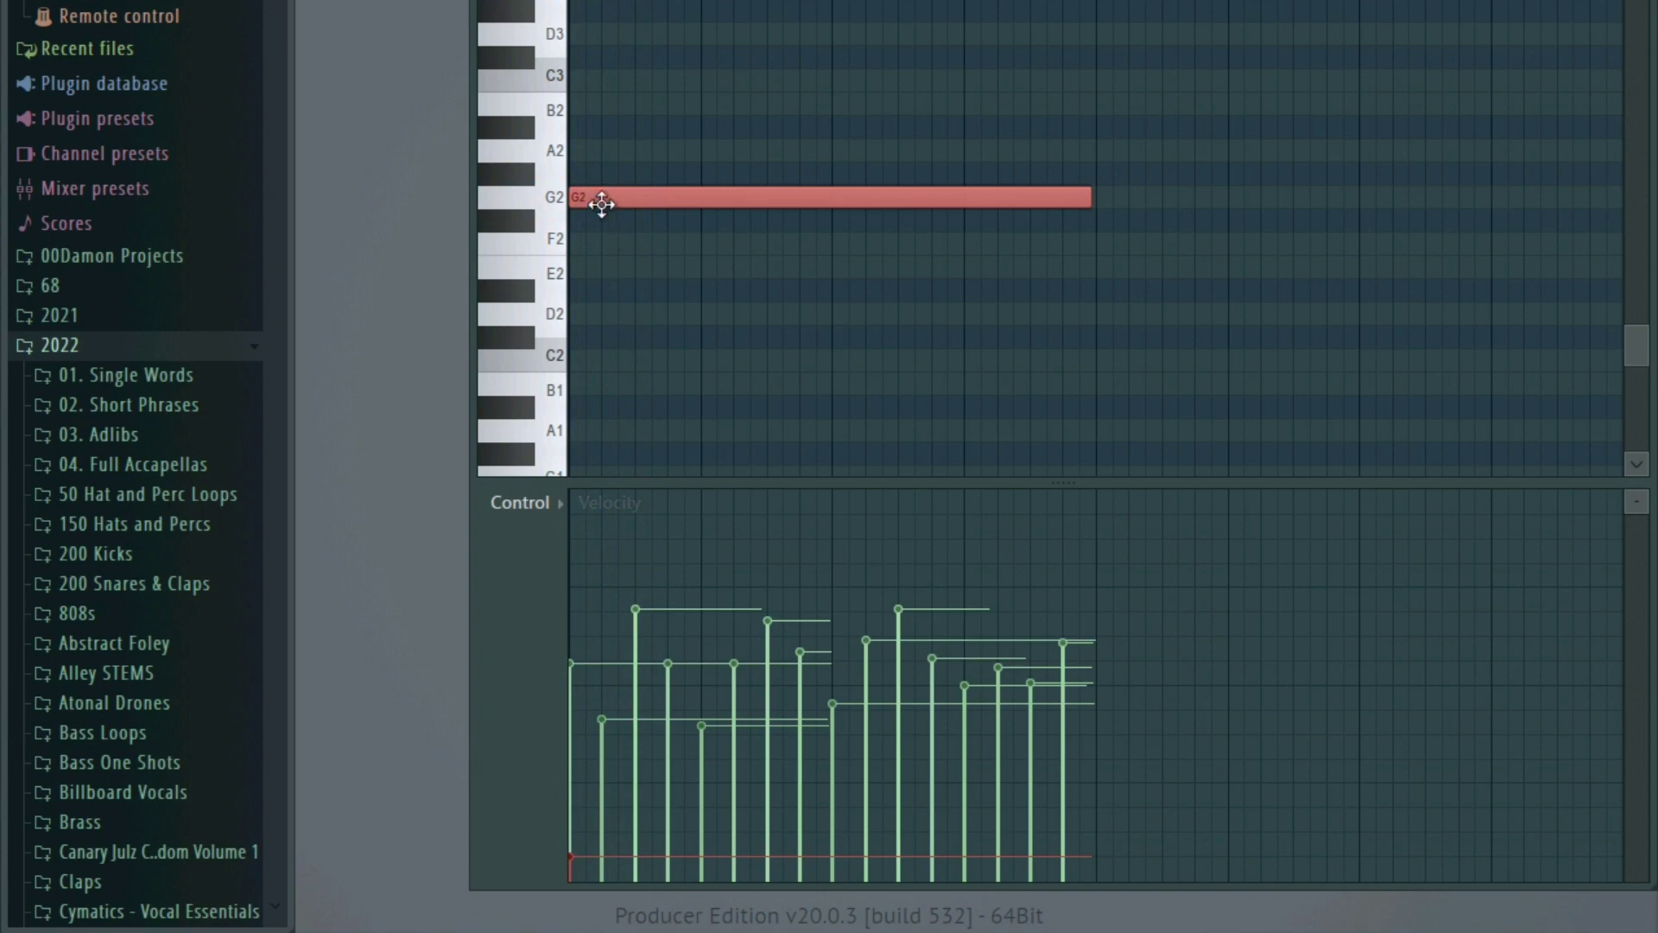
# - Audition the guitar pattern with the G2 keyswitch note and lower that note's velocity slightly further
pyautogui.scroll(1, 795, 242)
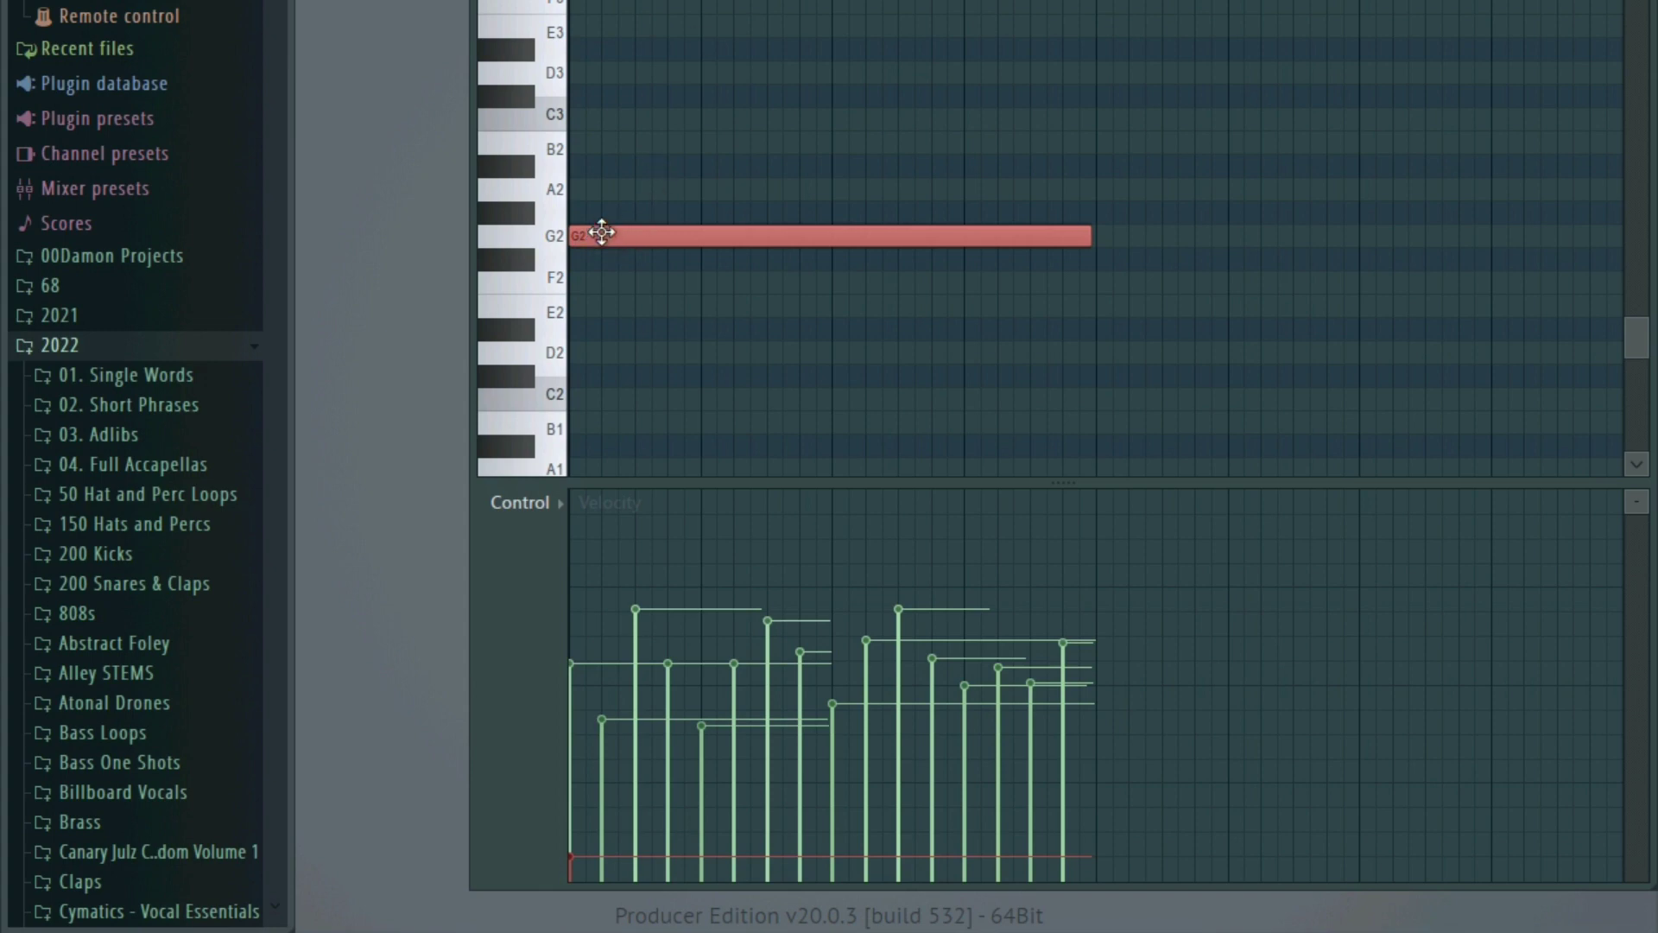
pyautogui.press('space')
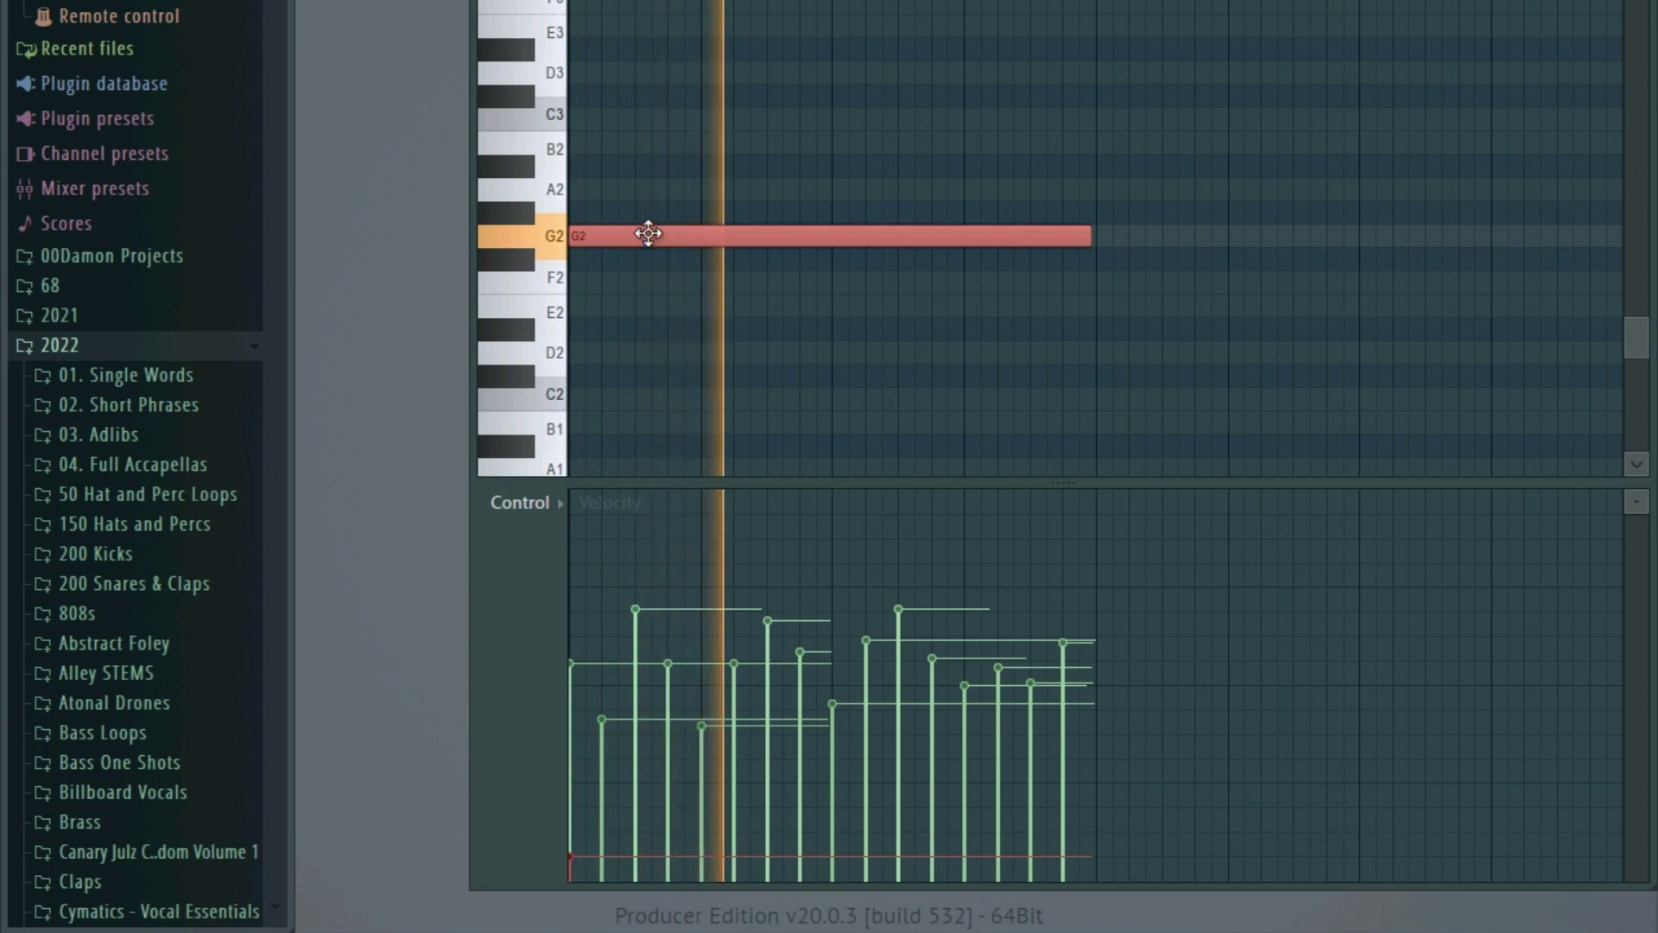
pyautogui.press('space')
pyautogui.moveTo(604, 245)
pyautogui.mouseDown()
pyautogui.moveTo(593, 207)
pyautogui.moveTo(578, 242)
pyautogui.mouseUp()
pyautogui.press('space')
pyautogui.press('space')
pyautogui.press('space')
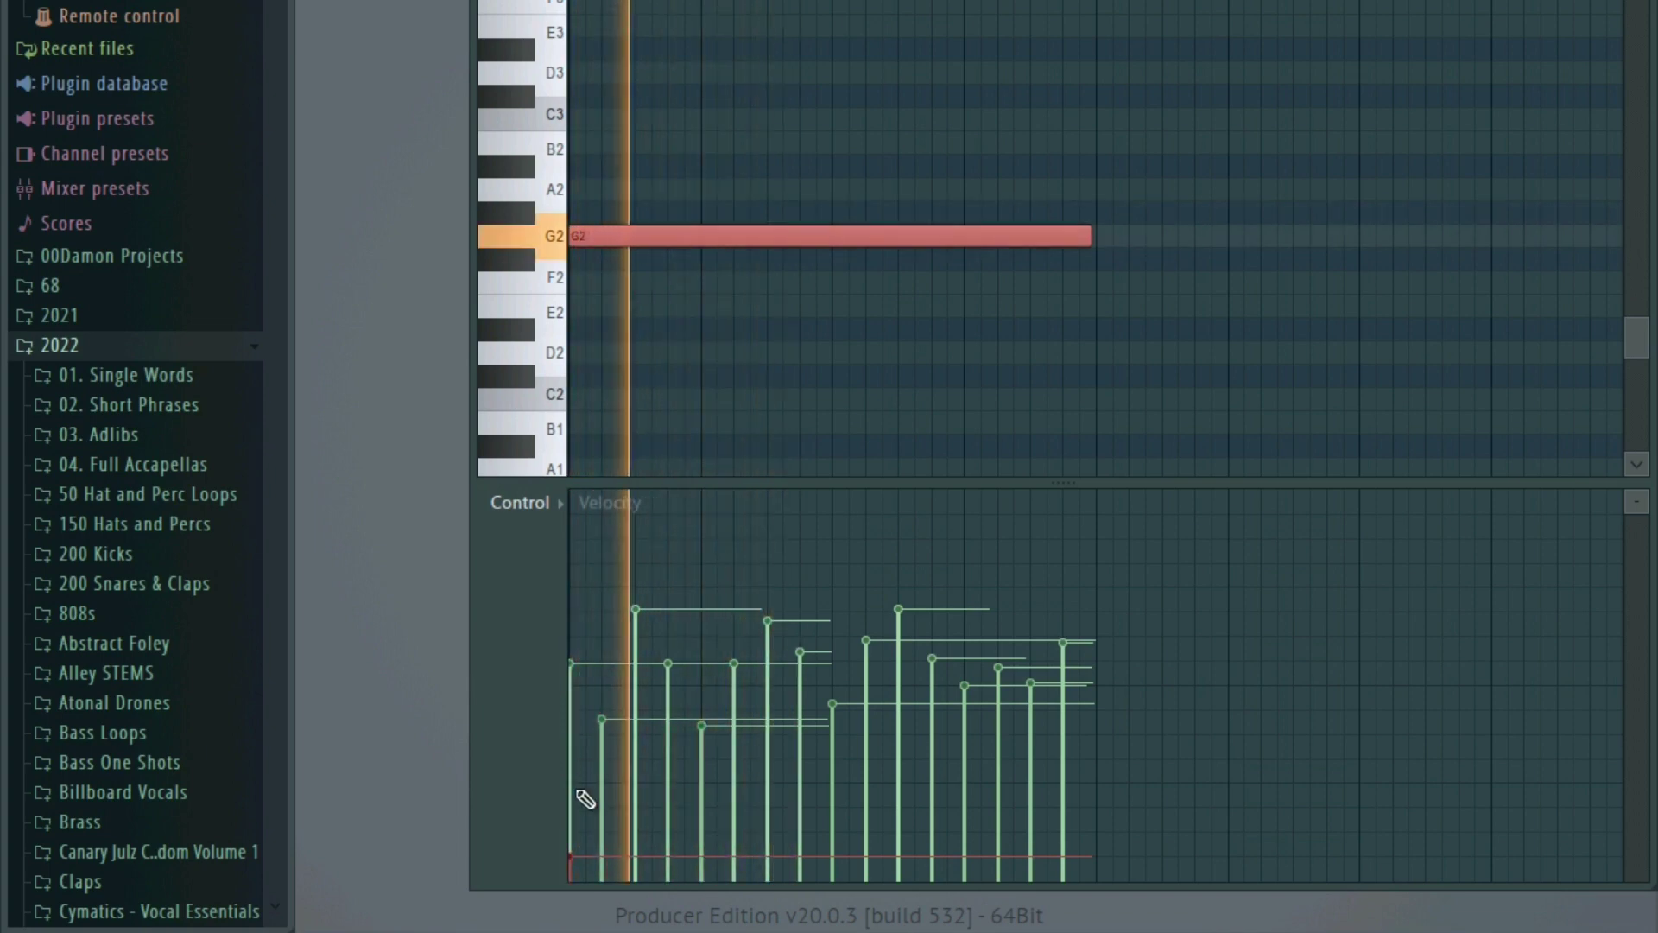
pyautogui.press('space')
# - Add a B7 keyswitch note spanning both chords with near-maximum velocity, audition it, and shift it to a lower pitch
pyautogui.scroll(15, 696, 145)
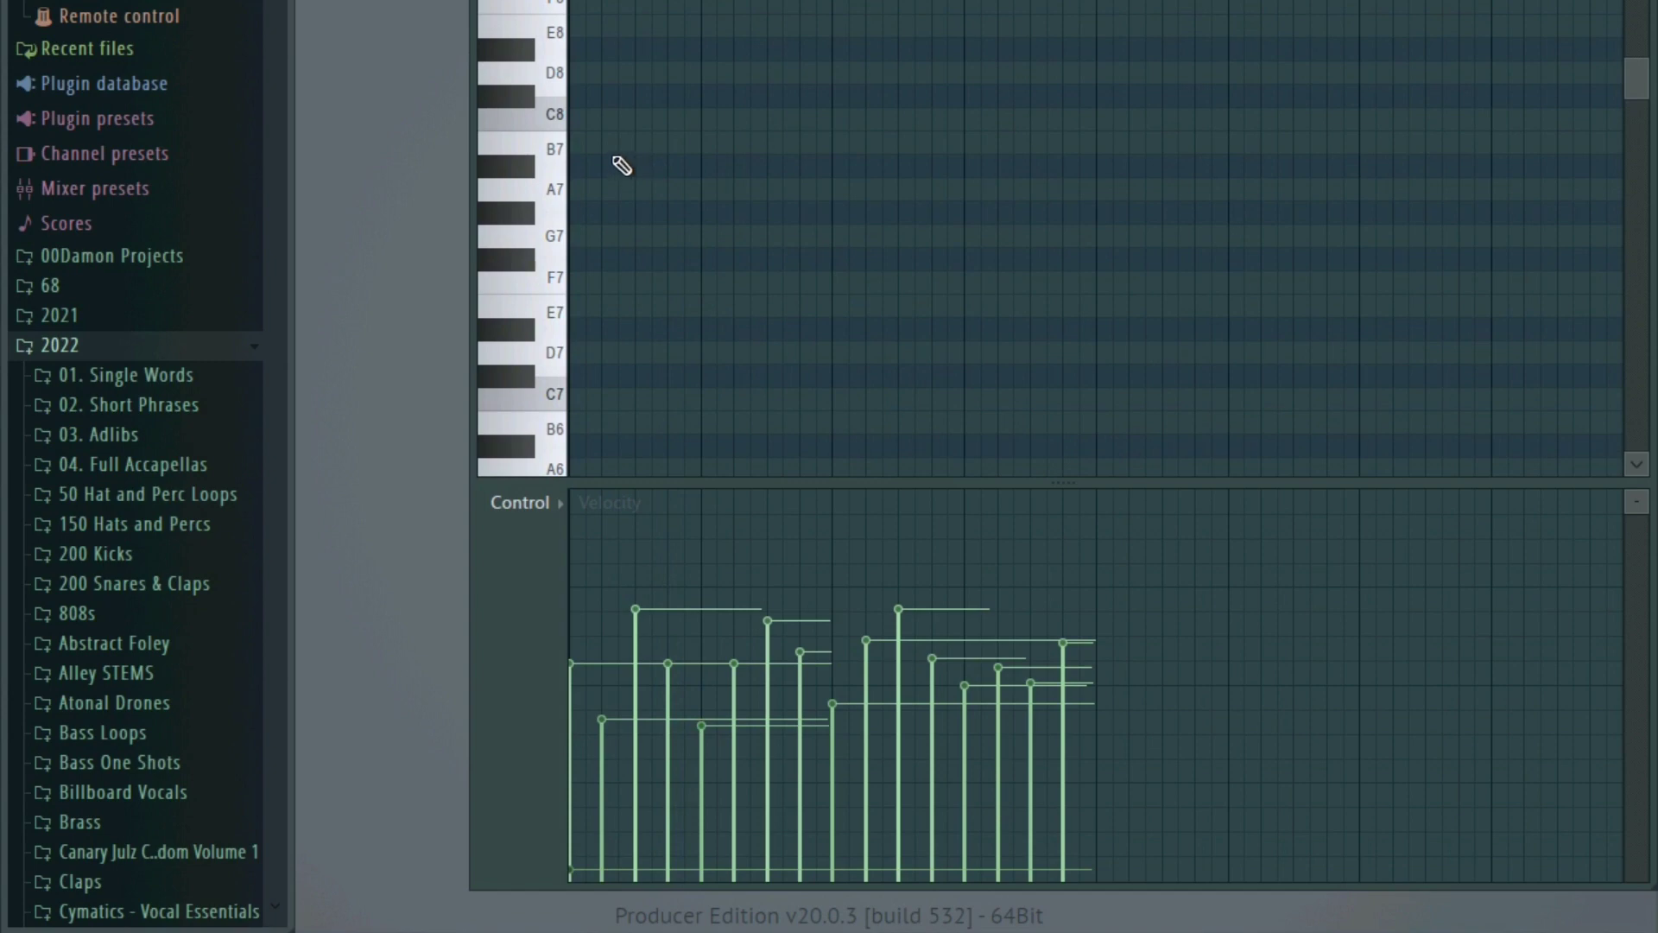
pyautogui.press('space')
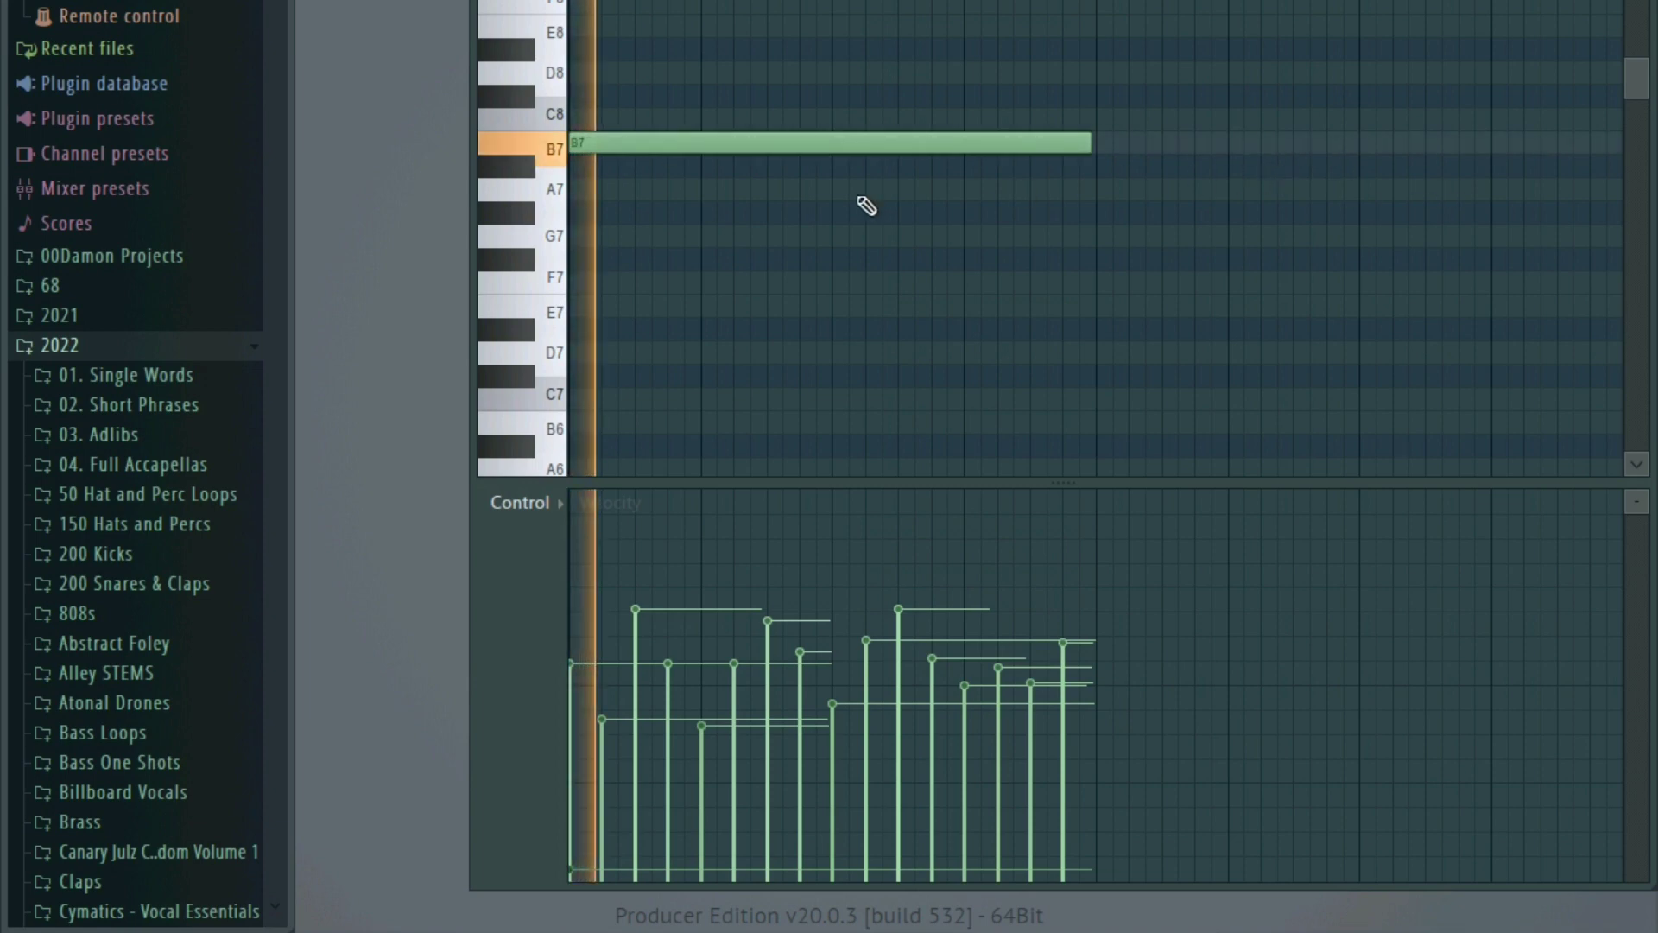
pyautogui.press('space')
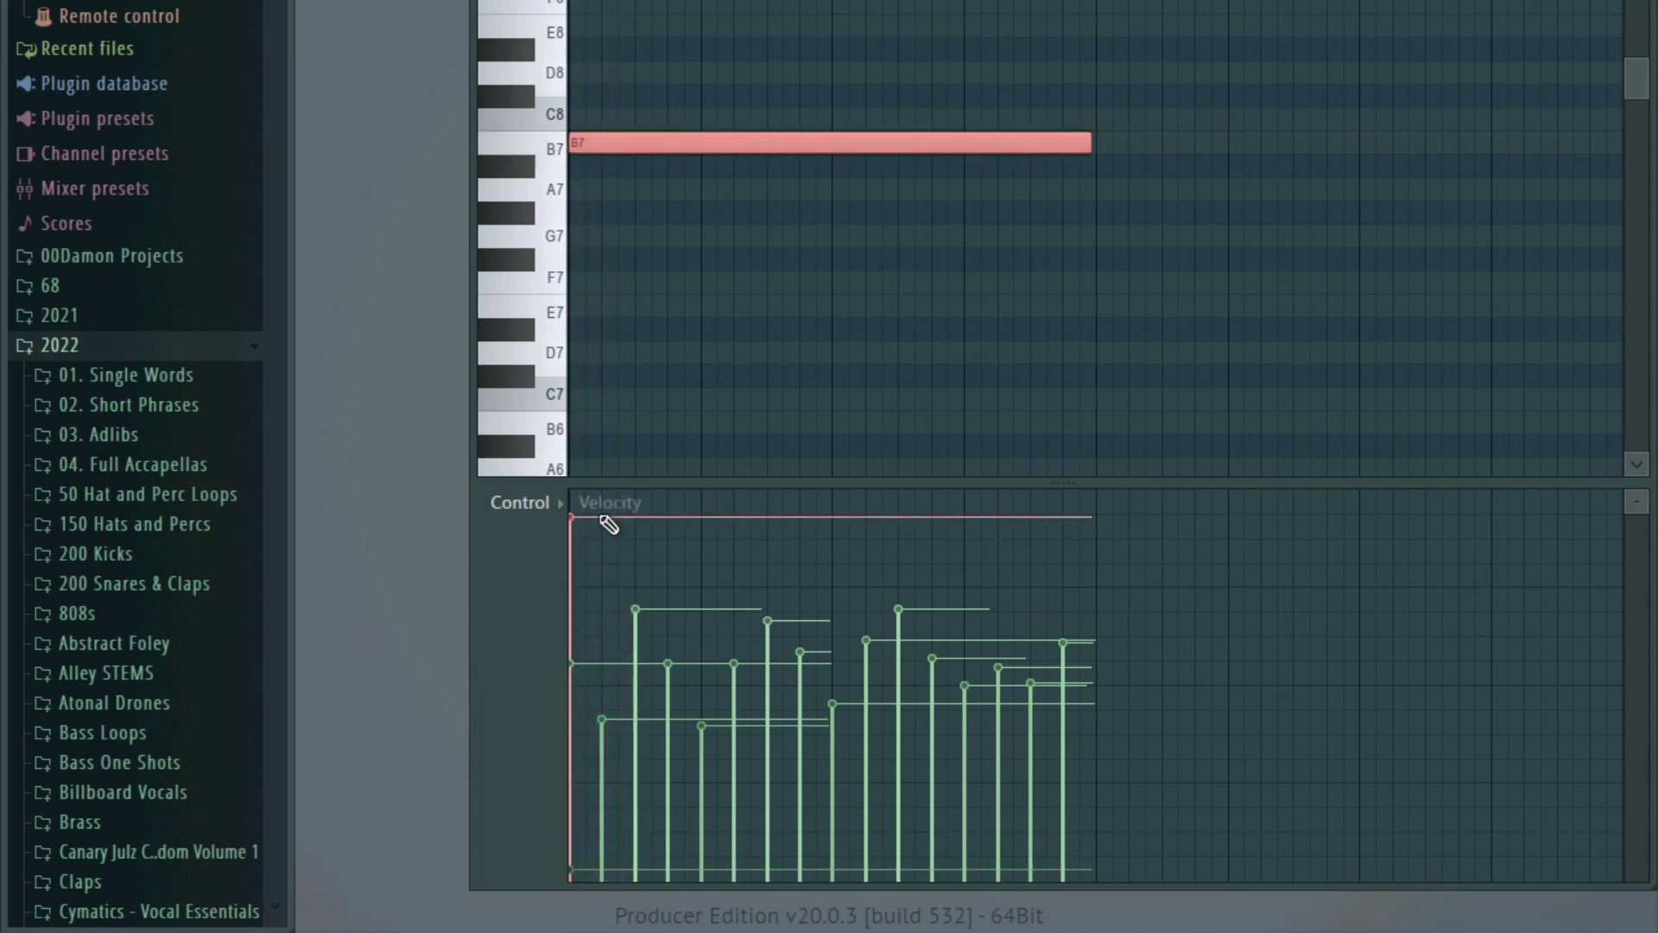
pyautogui.press('space')
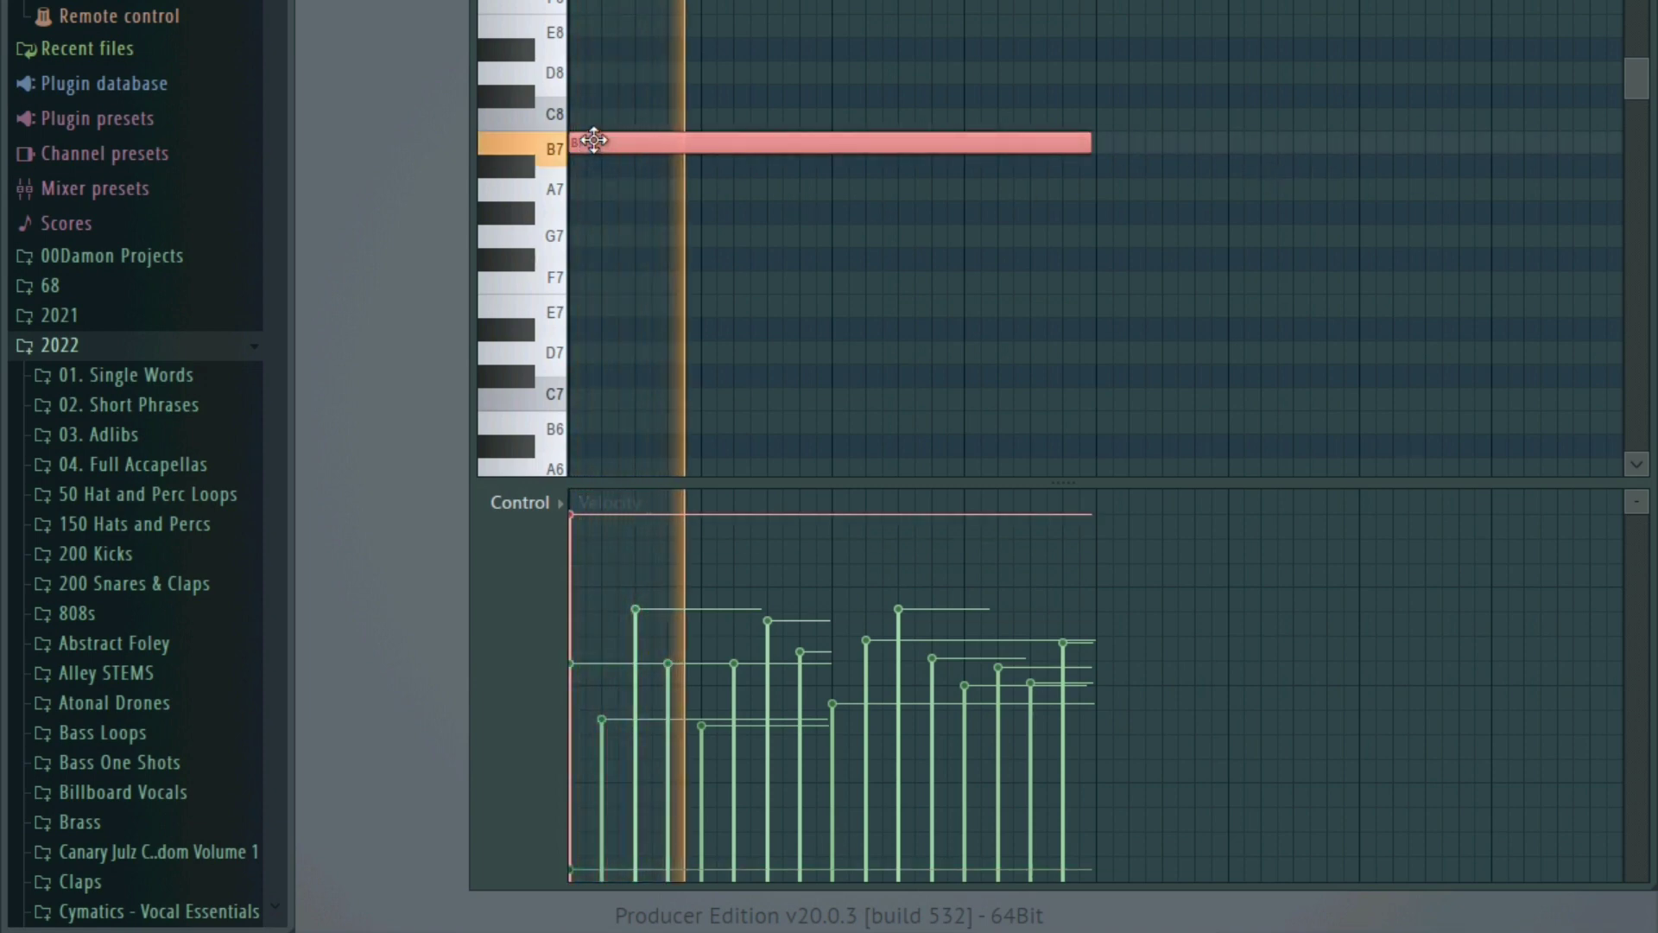
pyautogui.press('space')
pyautogui.moveTo(594, 140); pyautogui.dragTo(574, 180)
# - Open the ag channel's Kontakt guitar, shift its on-screen keyboard up three octaves, and audition the high green keyswitches
pyautogui.press('F7')
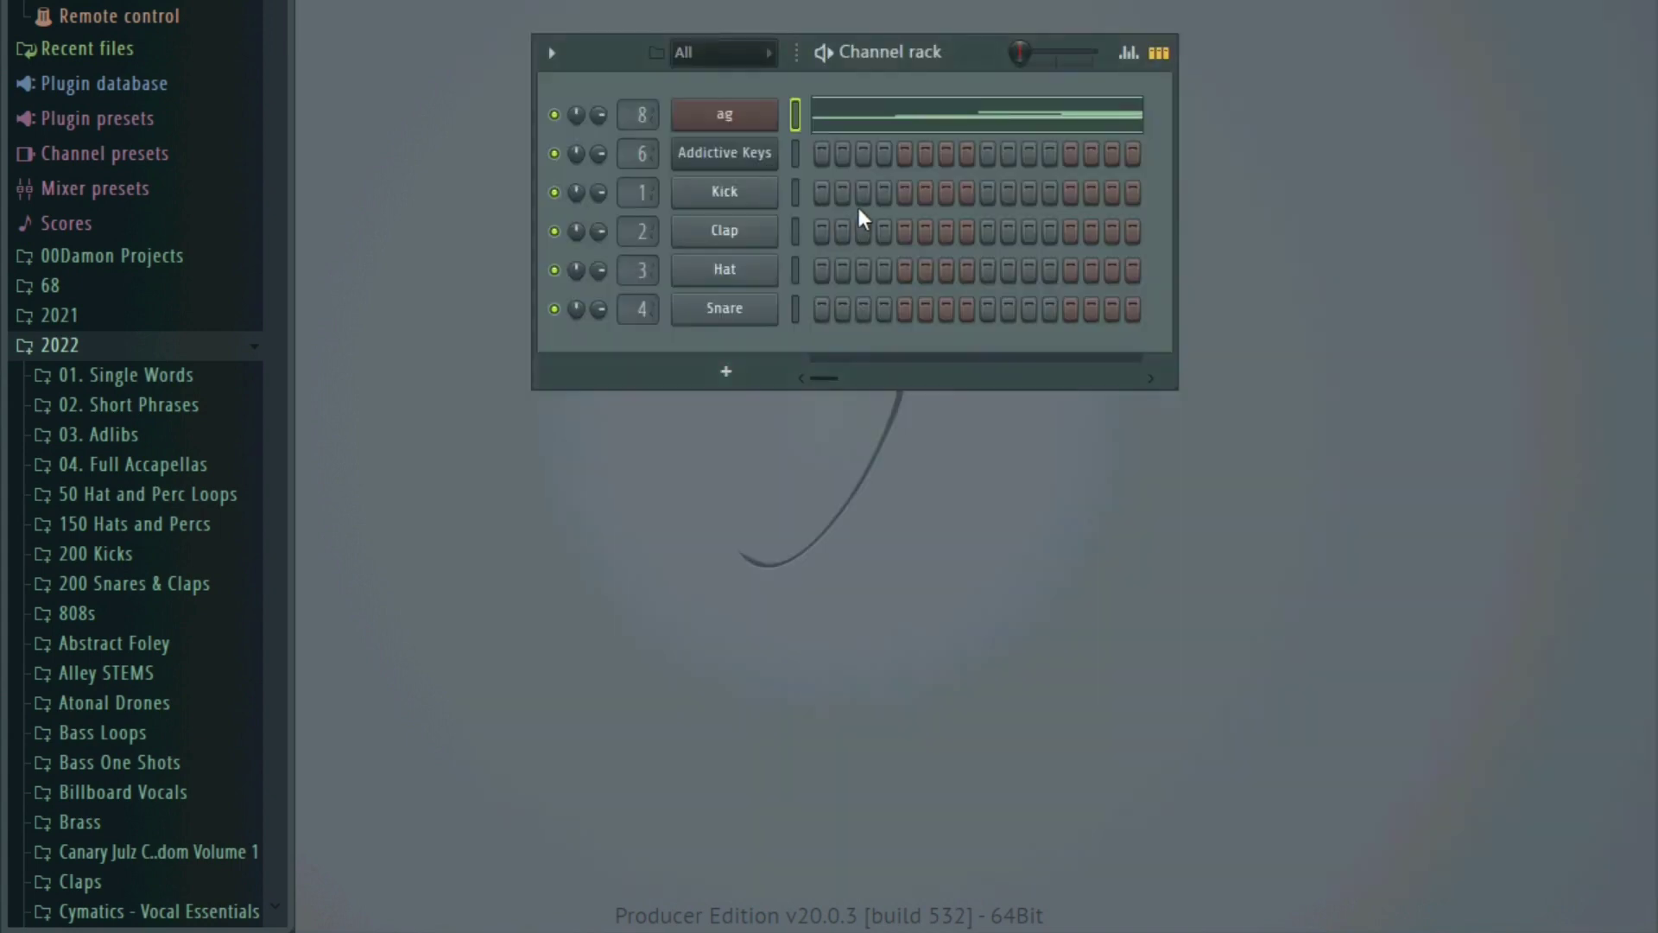
pyautogui.click(726, 115)
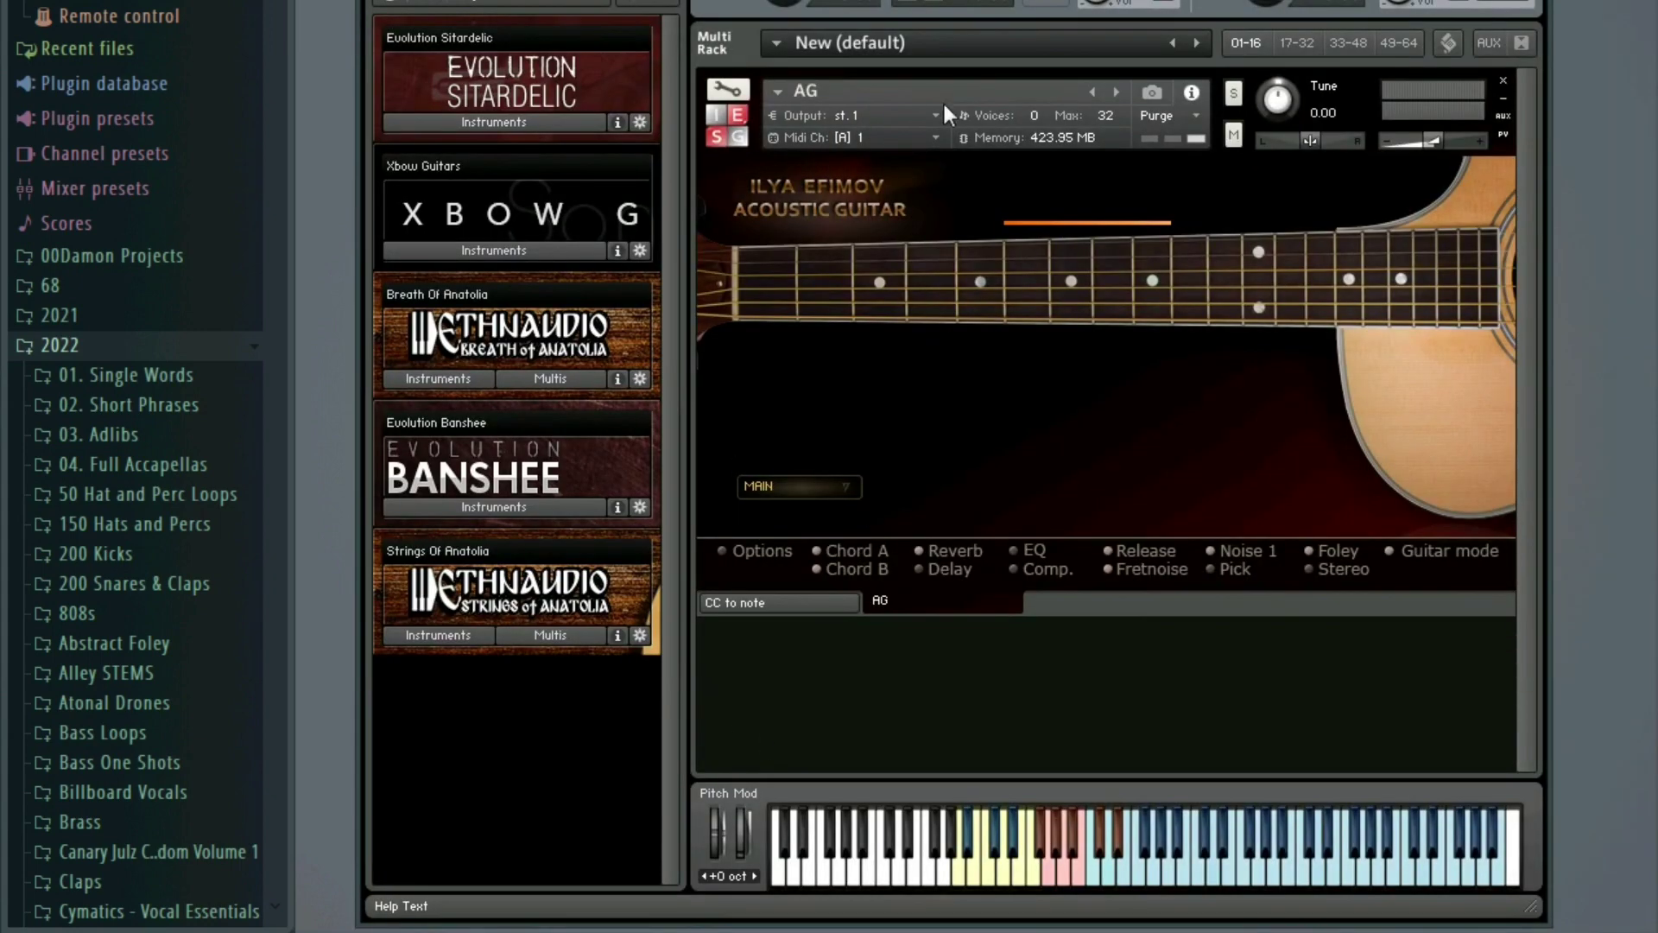
pyautogui.moveTo(604, 21); pyautogui.dragTo(597, 0)
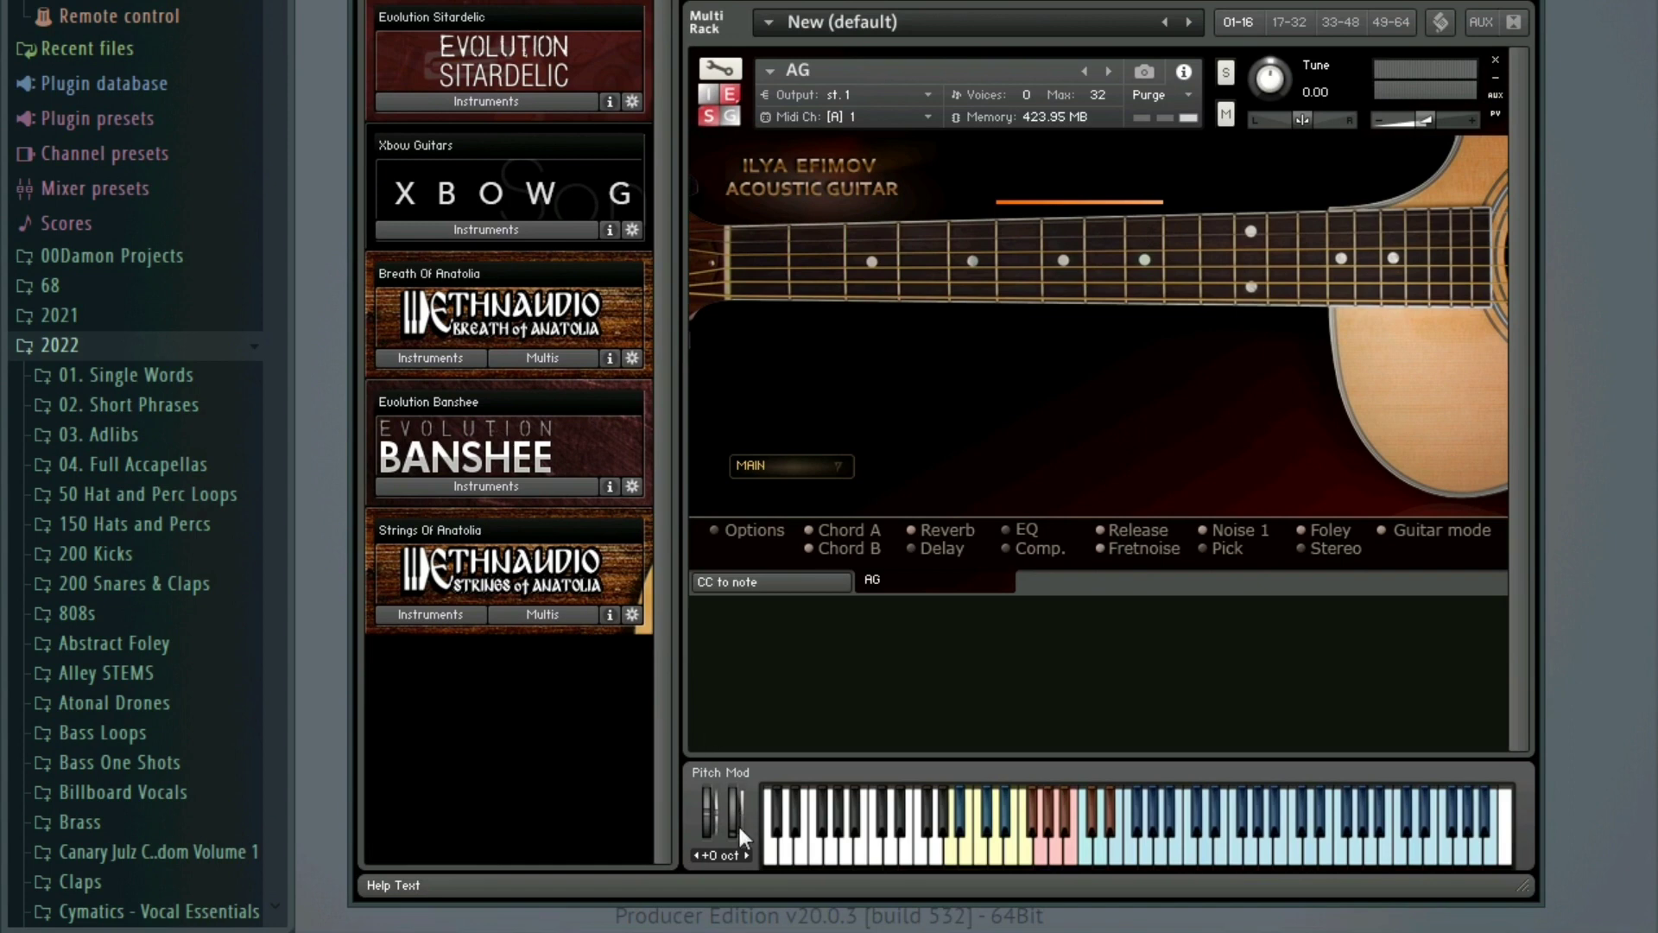
pyautogui.click(745, 851)
pyautogui.click(744, 852)
pyautogui.click(744, 852)
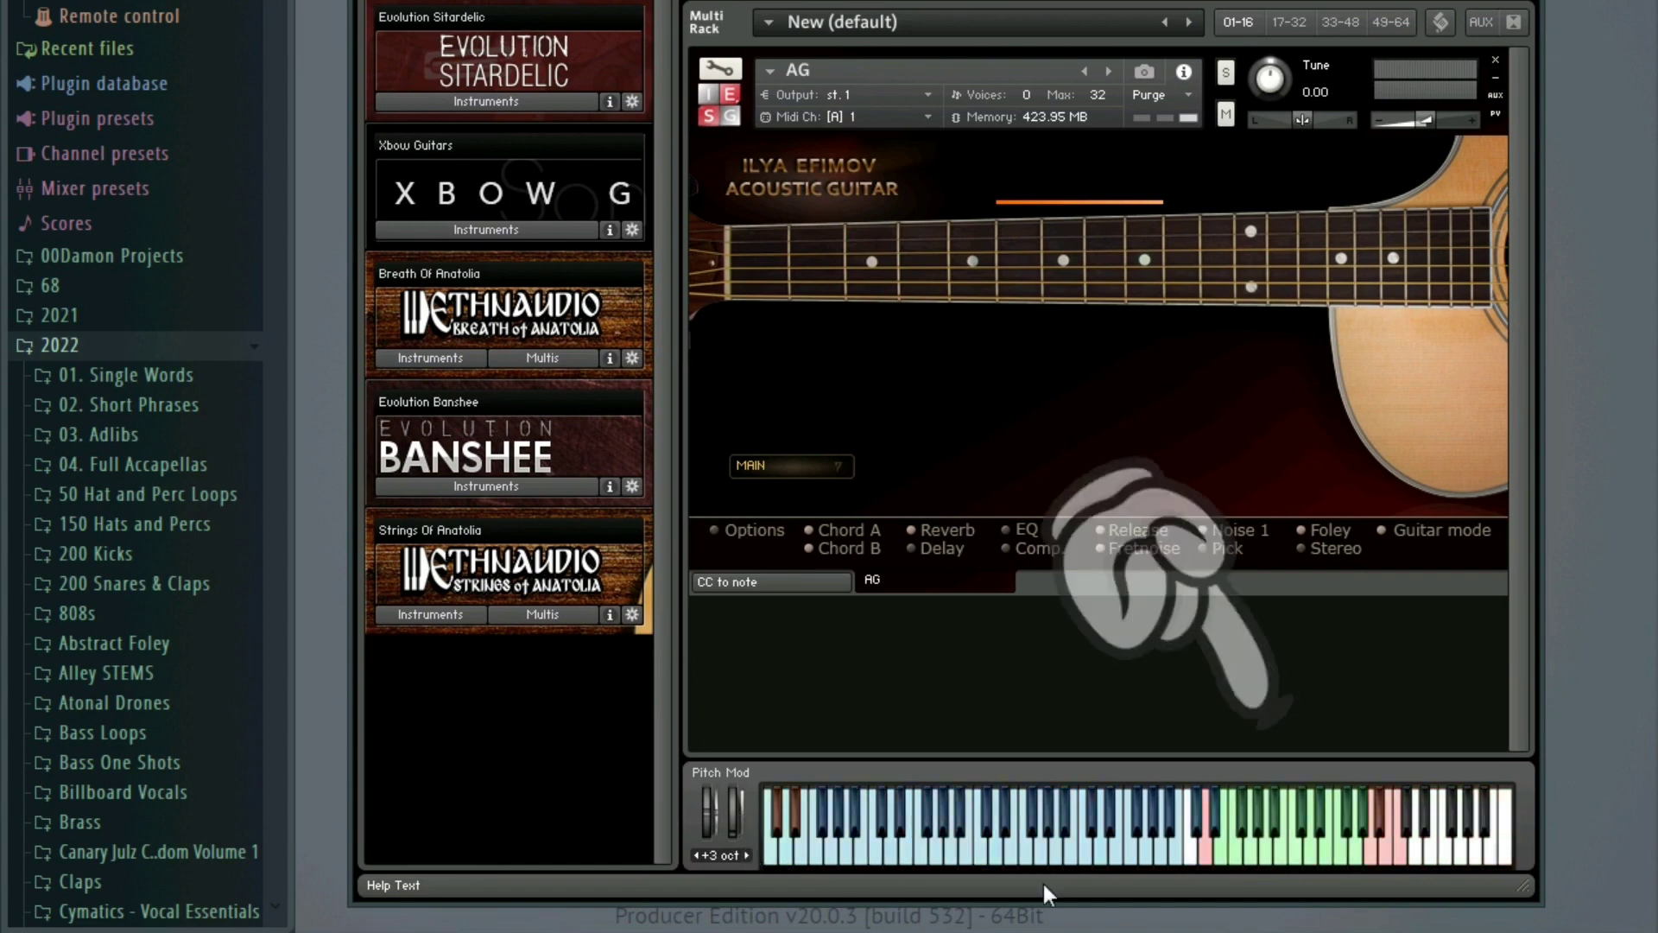
pyautogui.click(1356, 858)
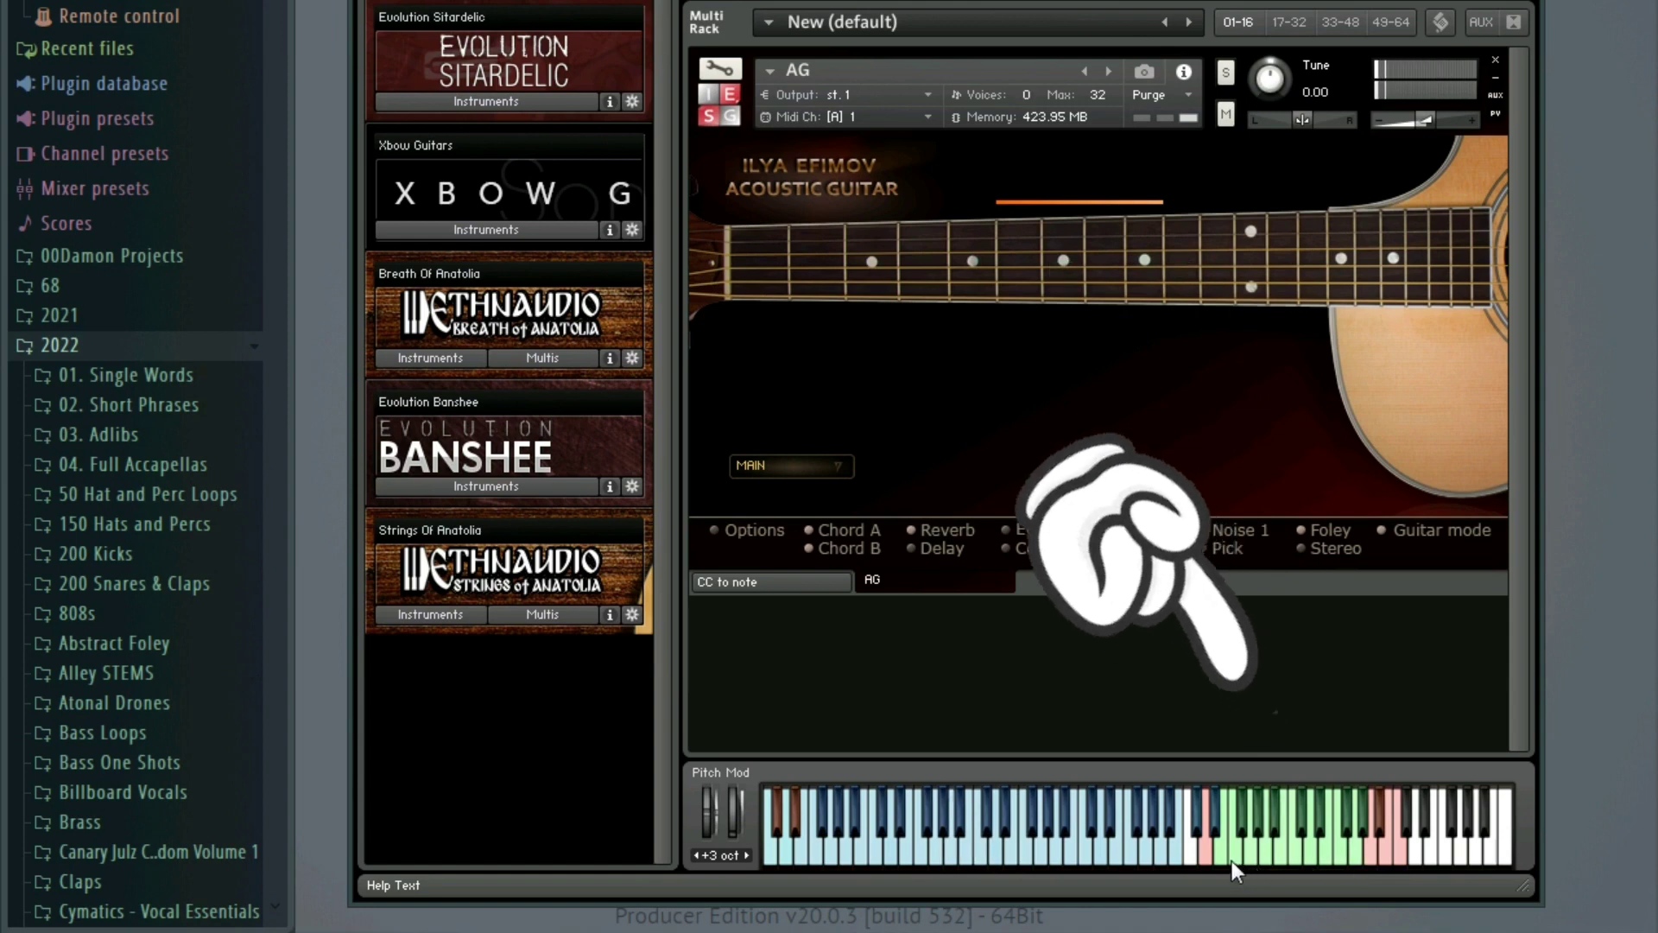
# - Audition the green, red and blue key zones on the Kontakt guitar's on-screen keyboard
pyautogui.click(1226, 856)
pyautogui.click(1334, 852)
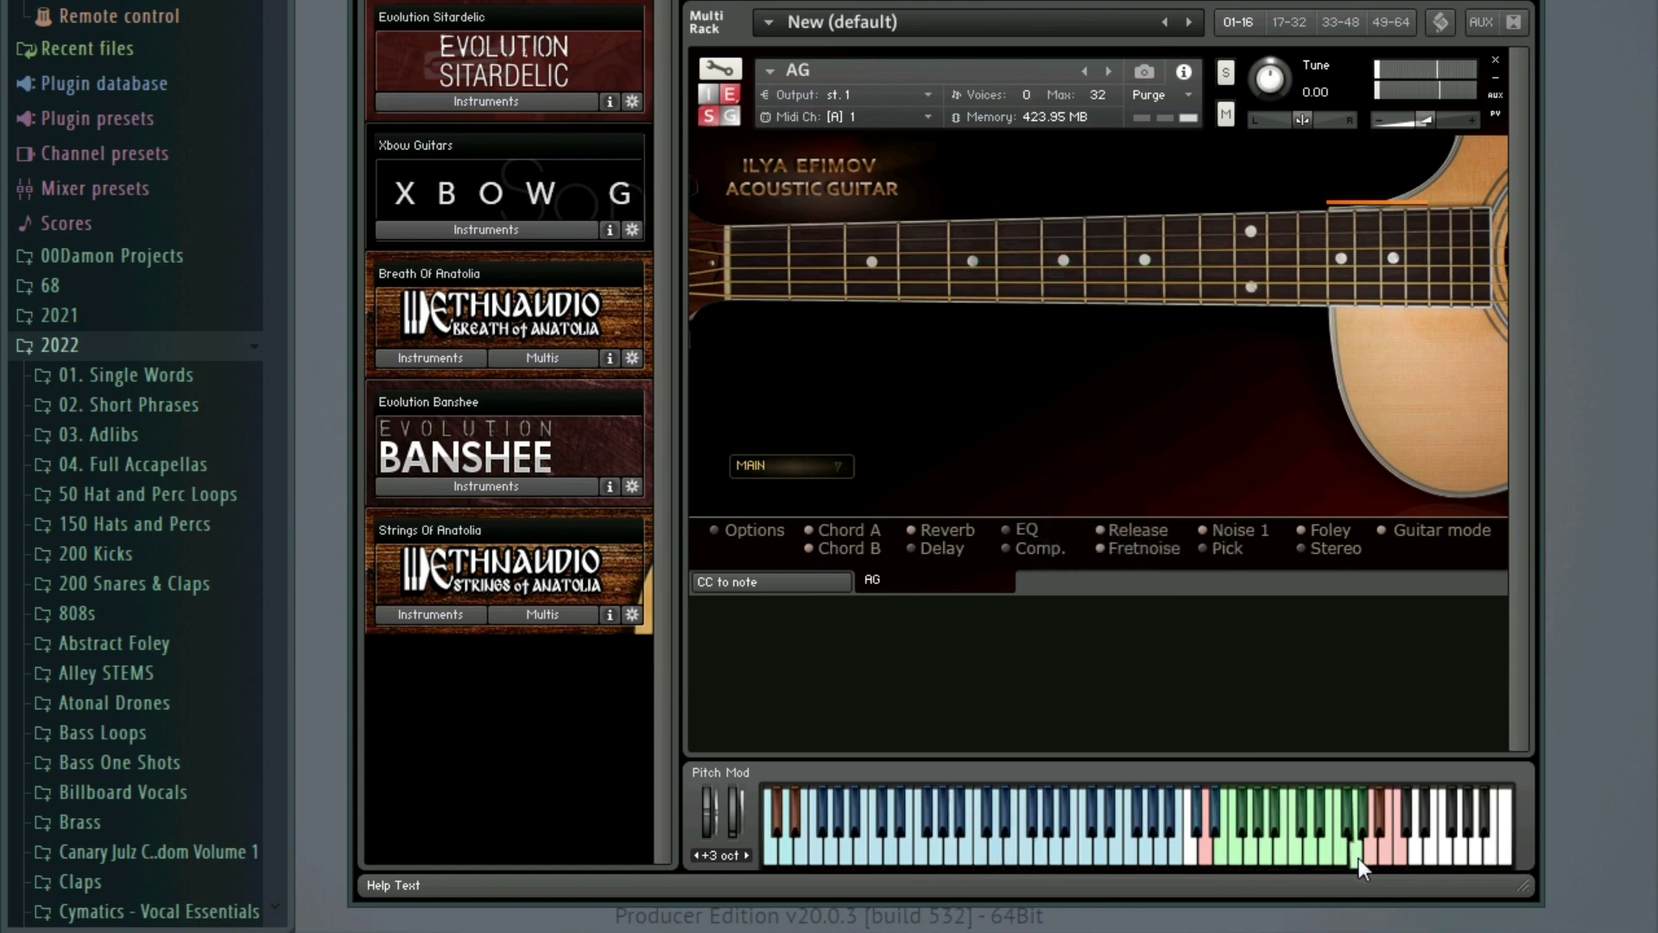
pyautogui.click(1359, 858)
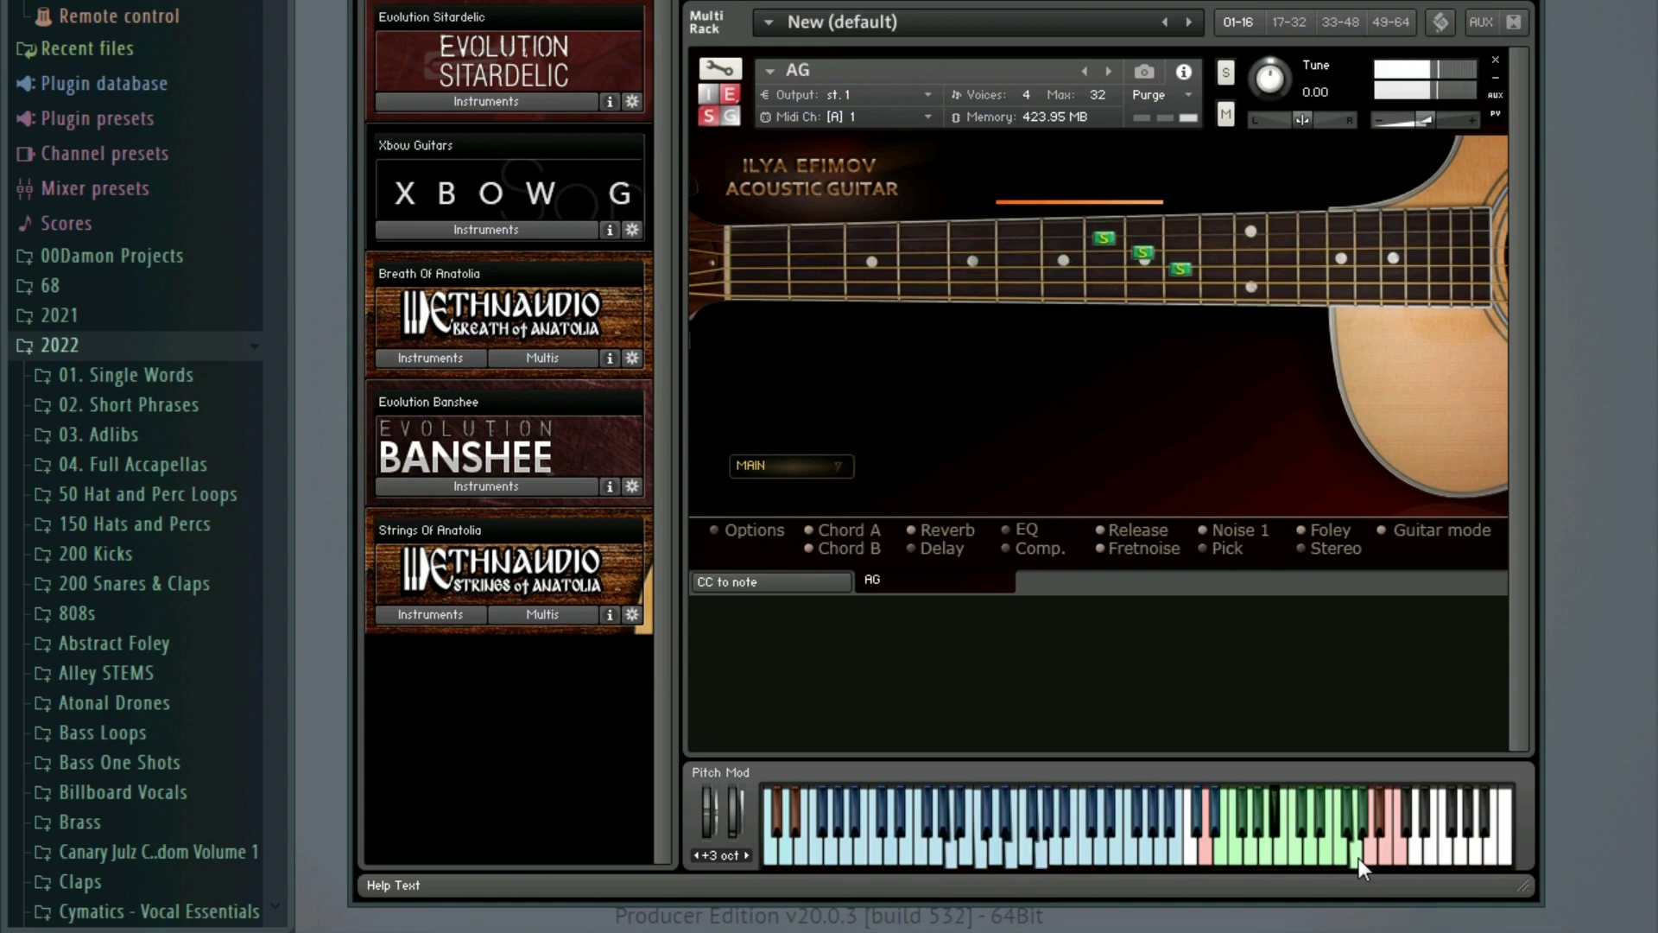
pyautogui.click(1361, 829)
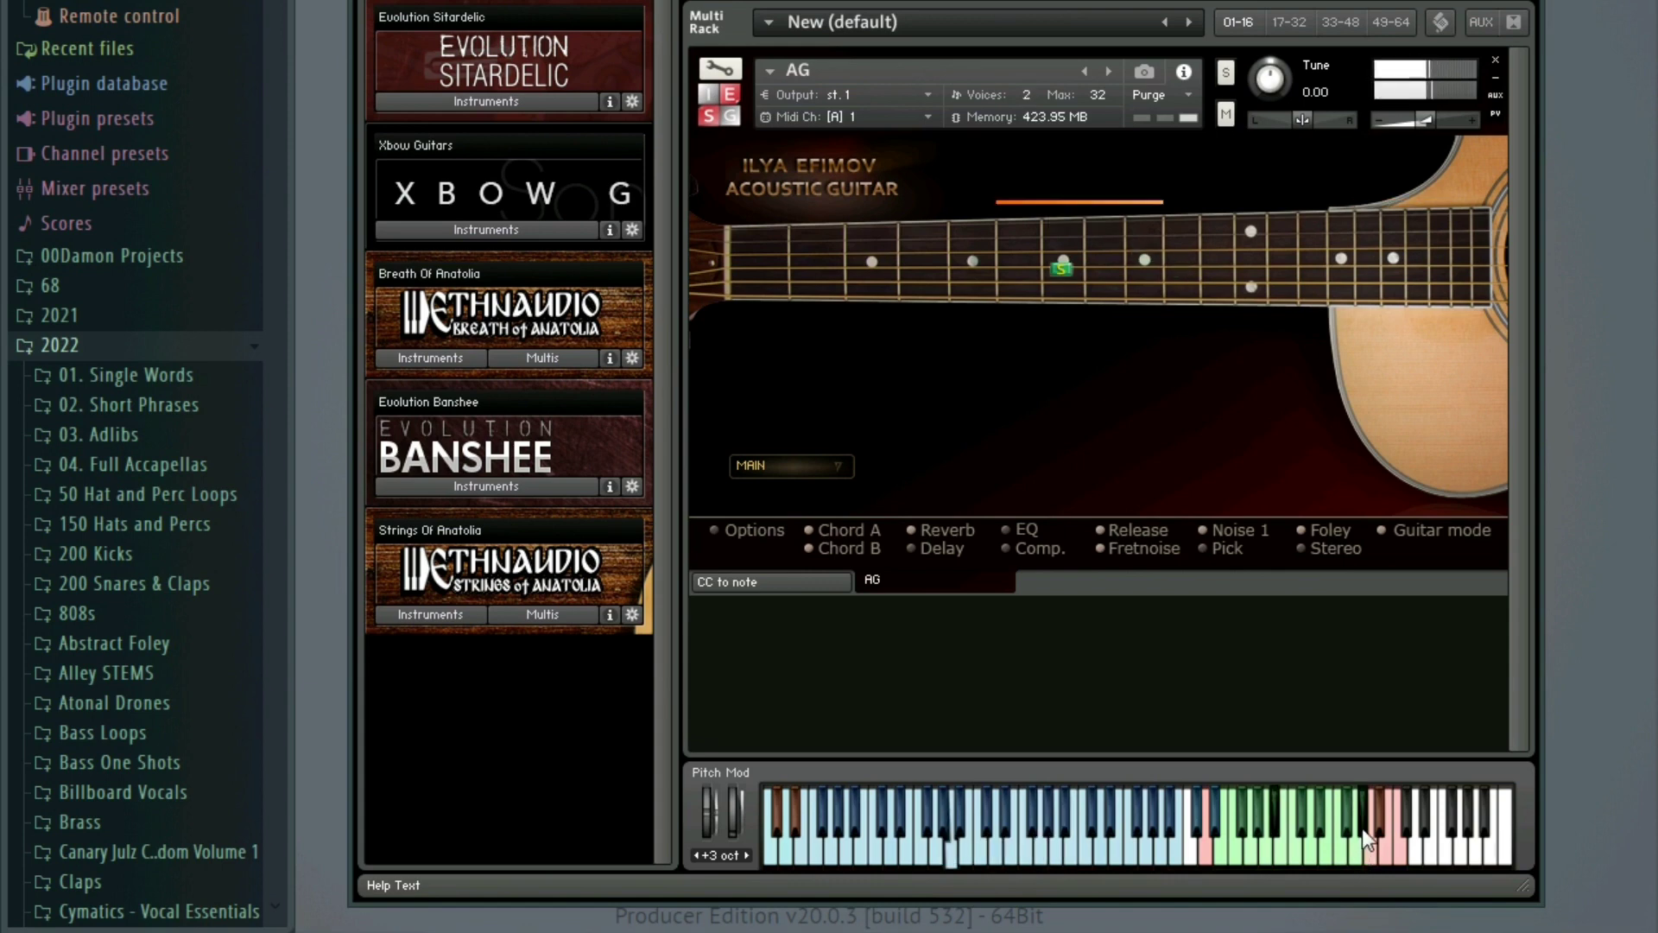
pyautogui.click(1401, 860)
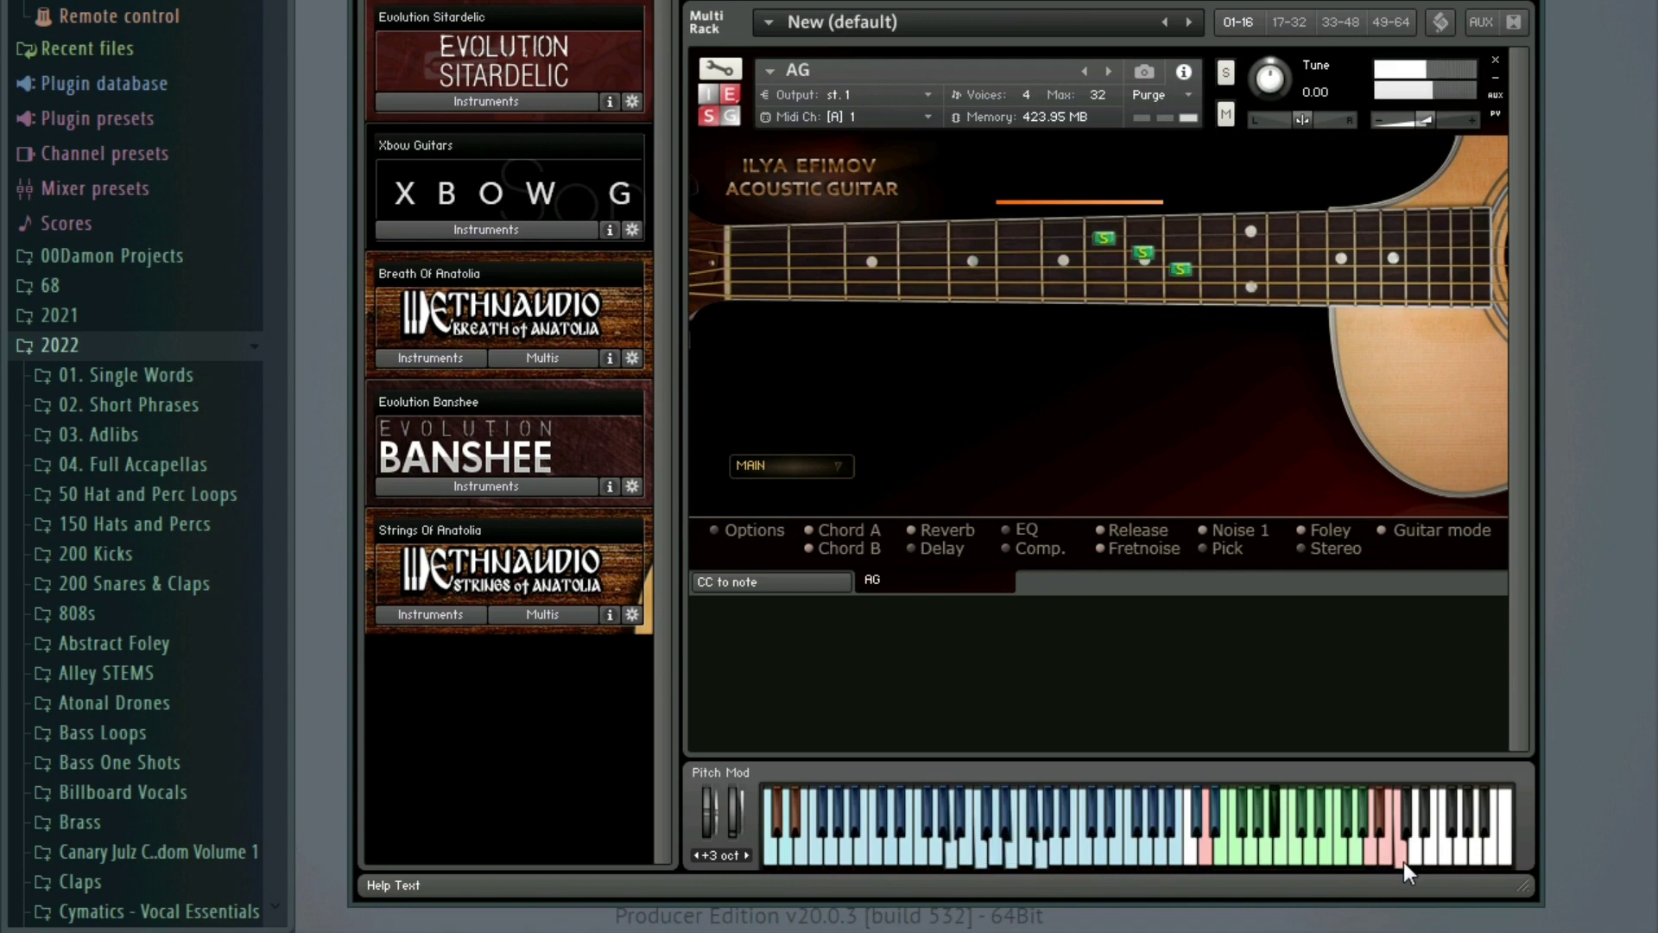
pyautogui.click(1371, 857)
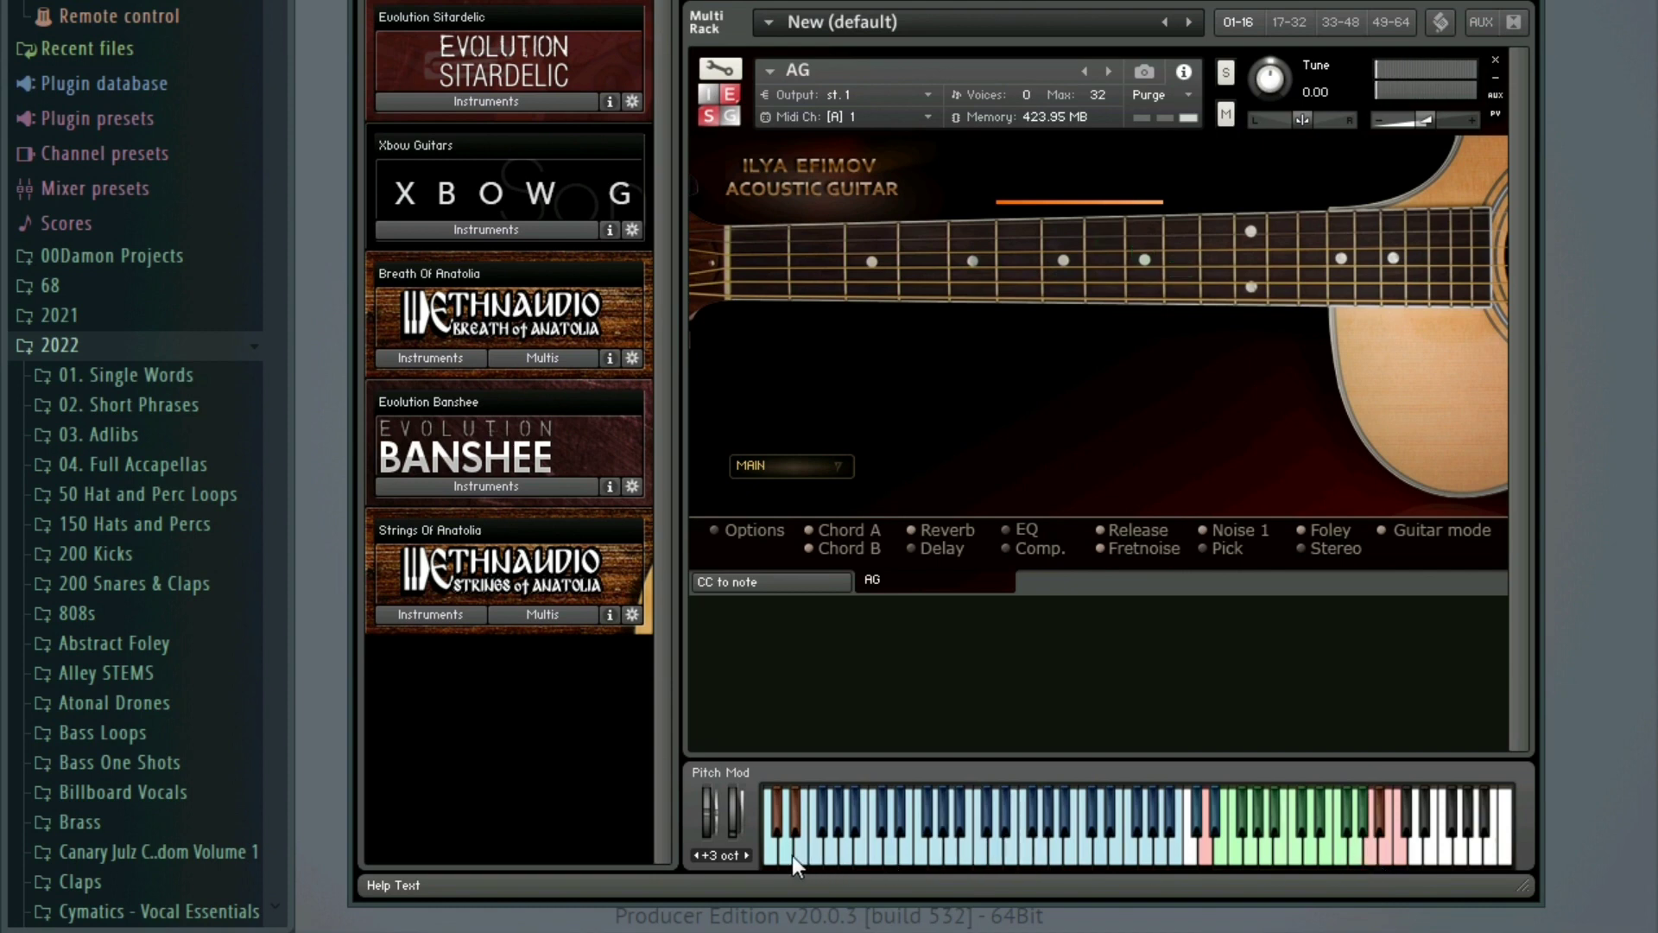
pyautogui.click(950, 856)
pyautogui.click(1336, 855)
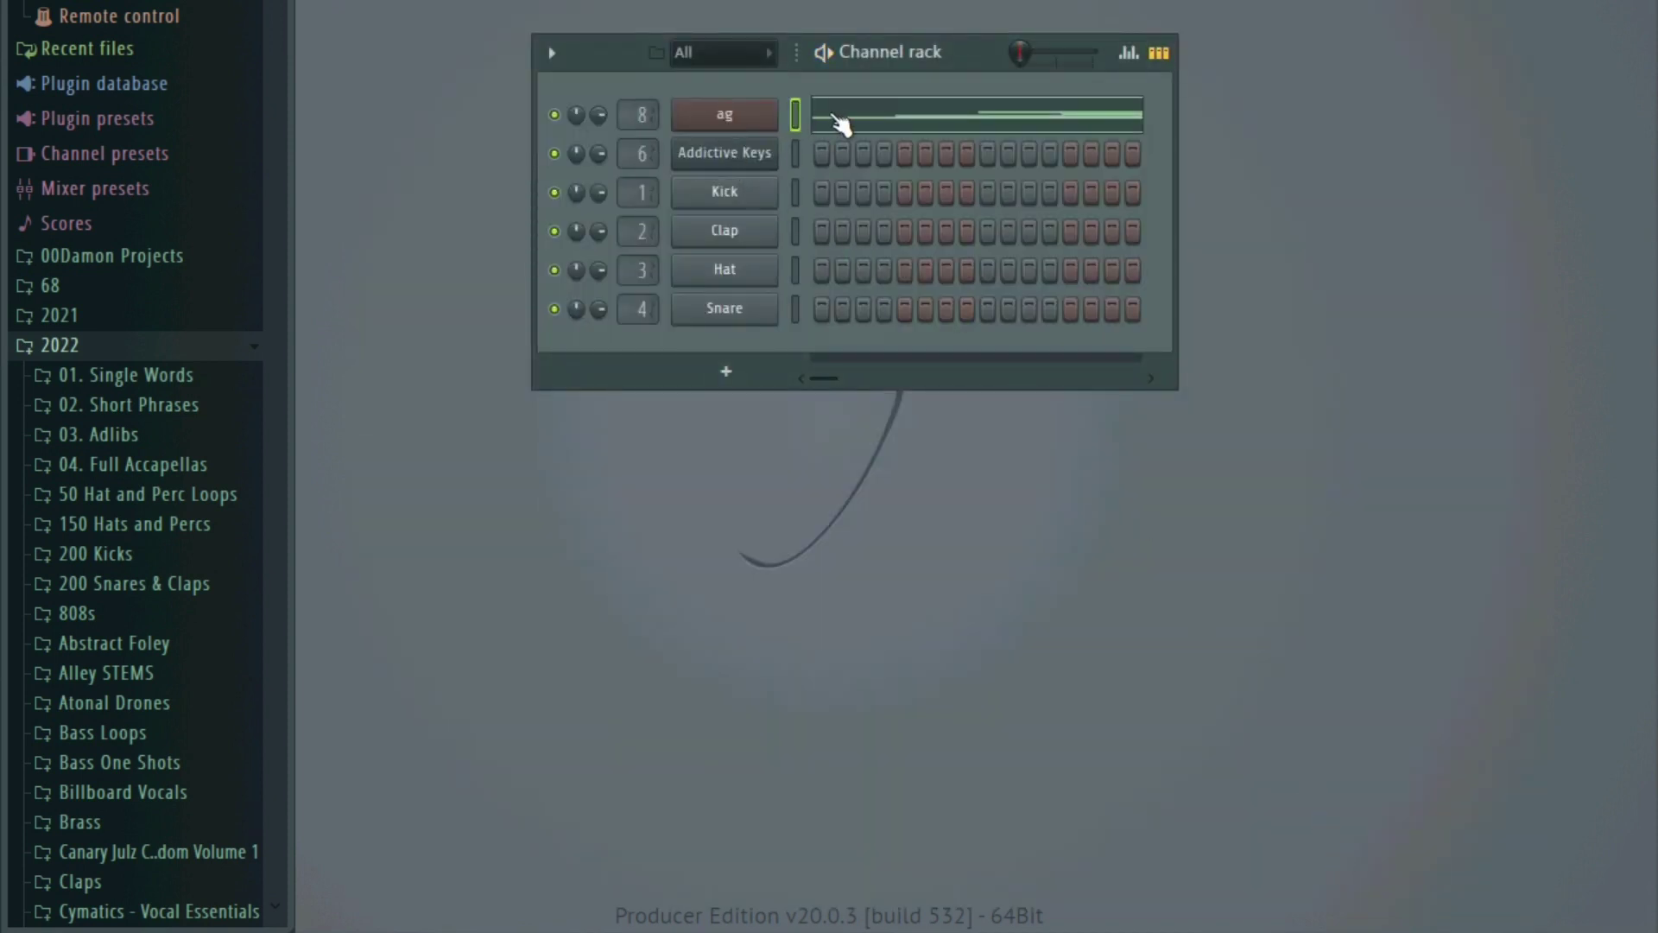
# - Move the high keyswitch note in the ag pattern back to B7 and lower its velocity moderately while auditioning
pyautogui.click(834, 117)
pyautogui.scroll(1, 808, 167)
pyautogui.press('space')
pyautogui.moveTo(667, 205); pyautogui.dragTo(629, 285)
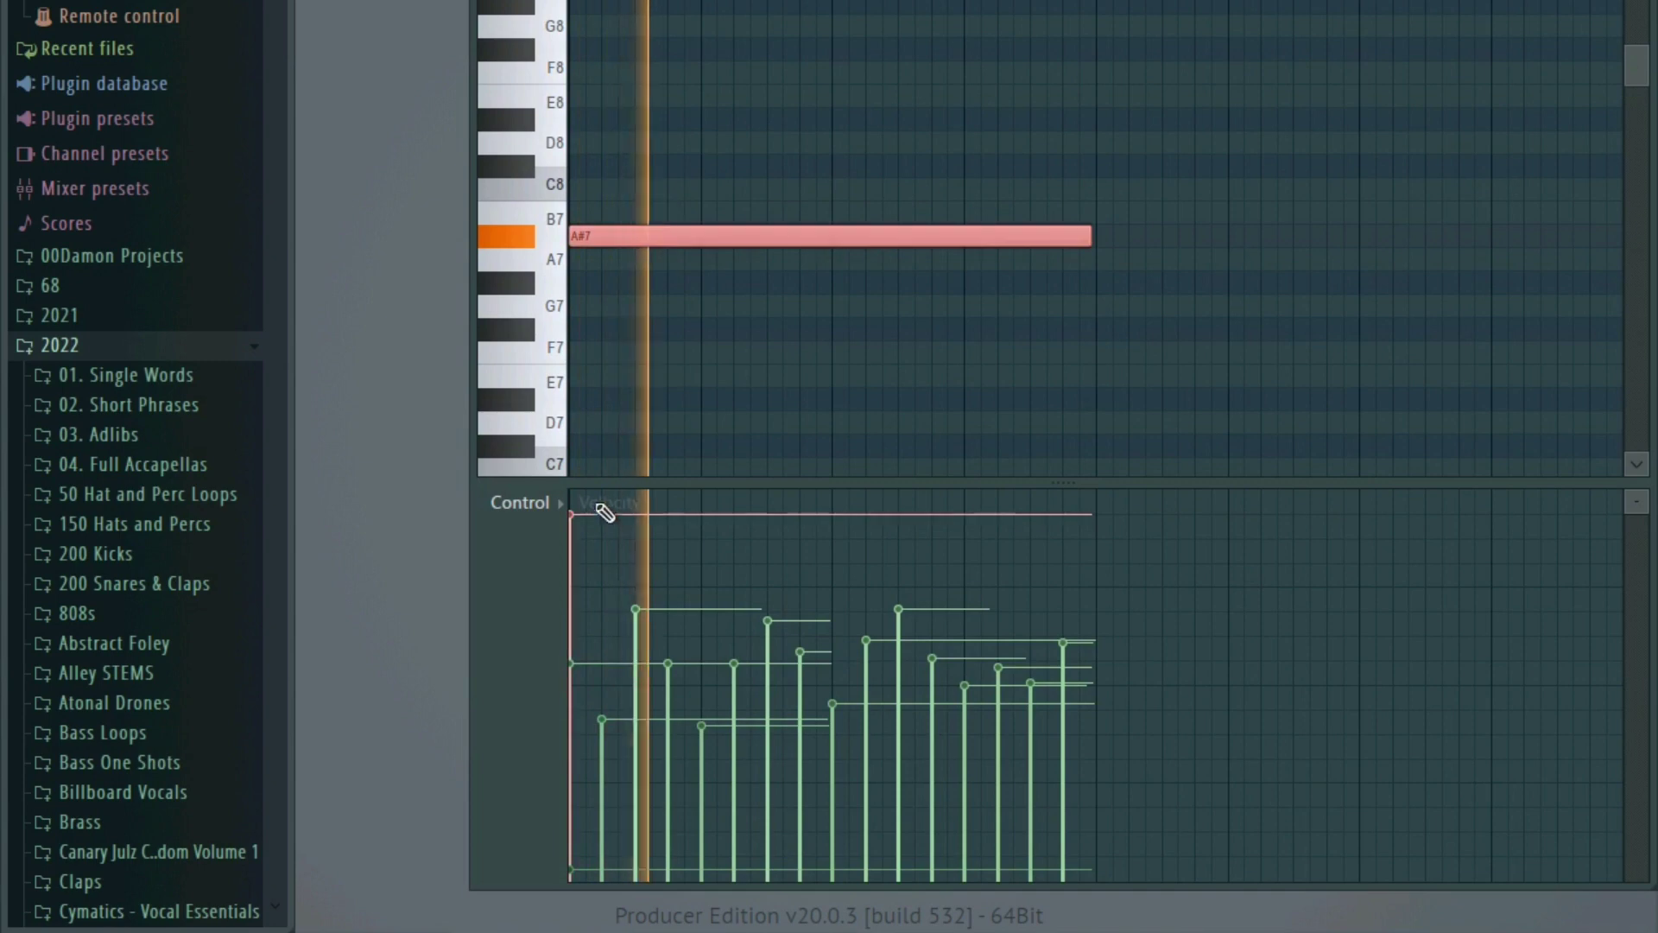
pyautogui.moveTo(605, 513); pyautogui.dragTo(596, 562)
pyautogui.press('space')
pyautogui.press('space')
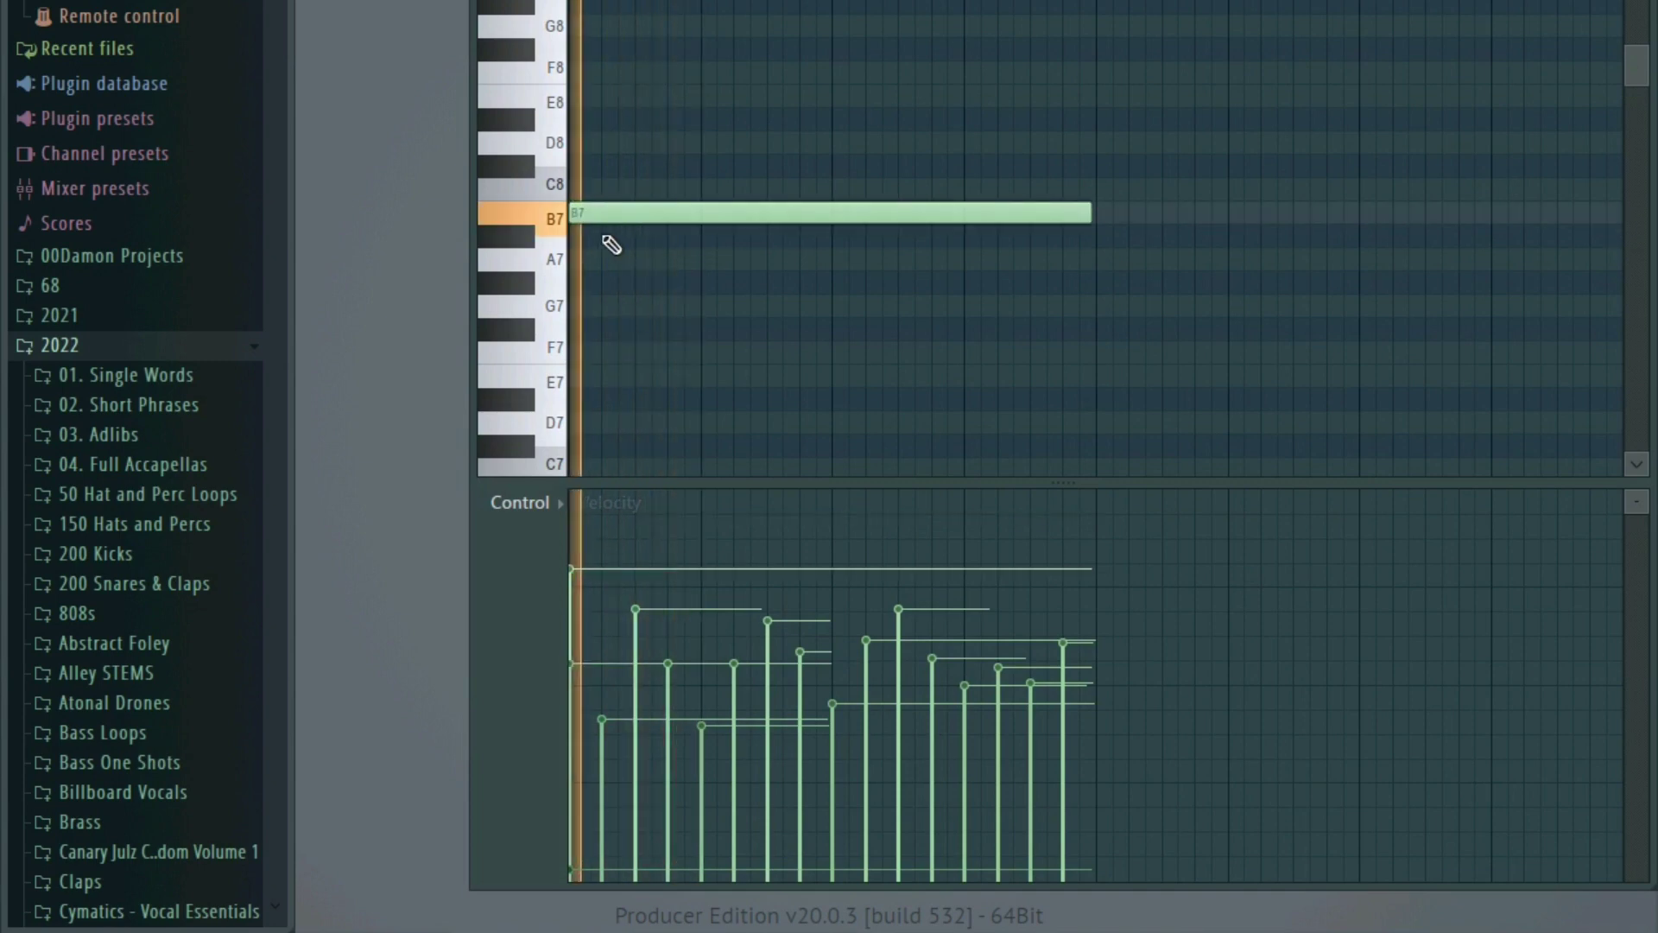
# - Lower the velocity of the first chord's first G5 note and slightly raise its C5 note, auditioning the changes
pyautogui.scroll(-8, 674, 289)
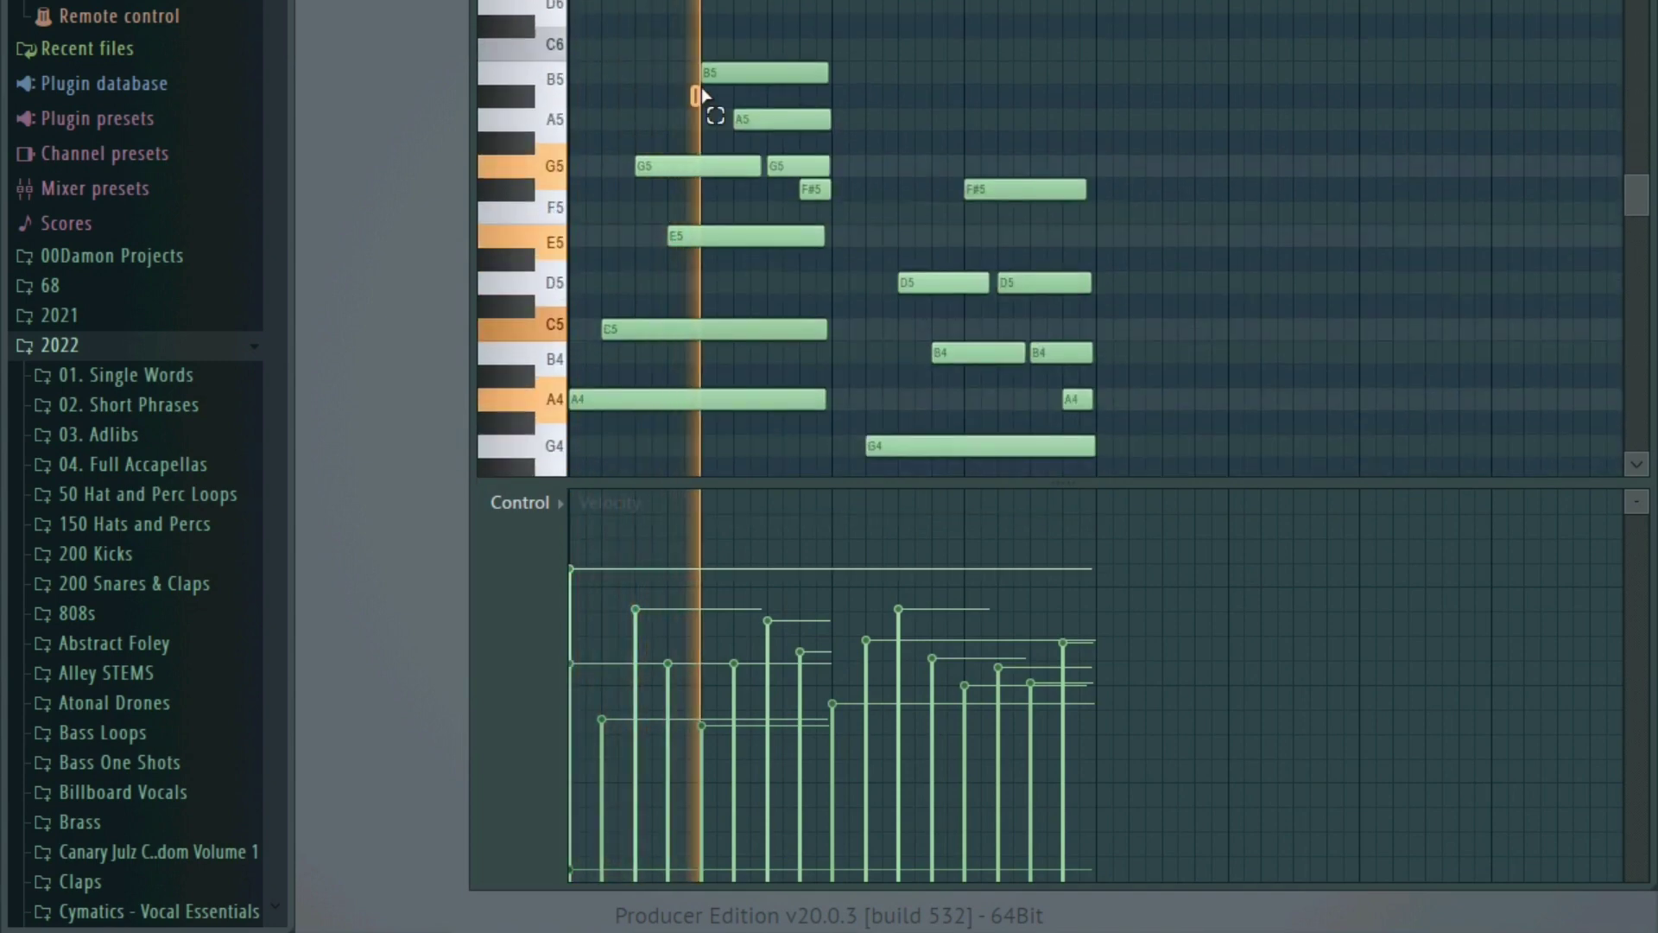
pyautogui.press('space')
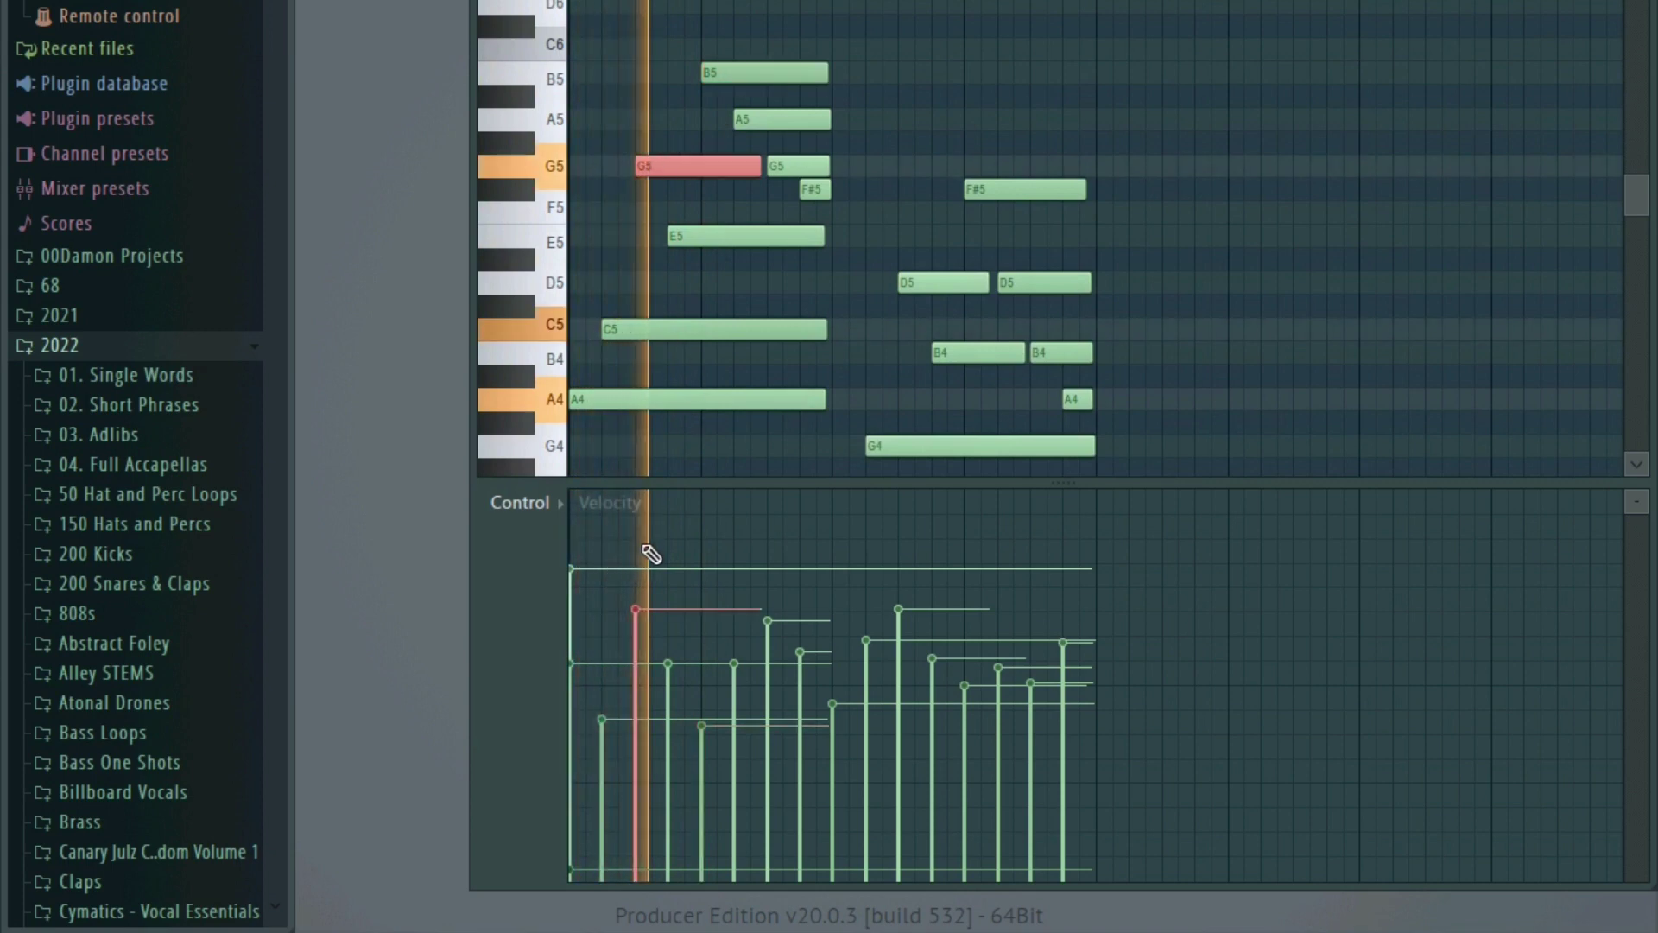
pyautogui.click(643, 685)
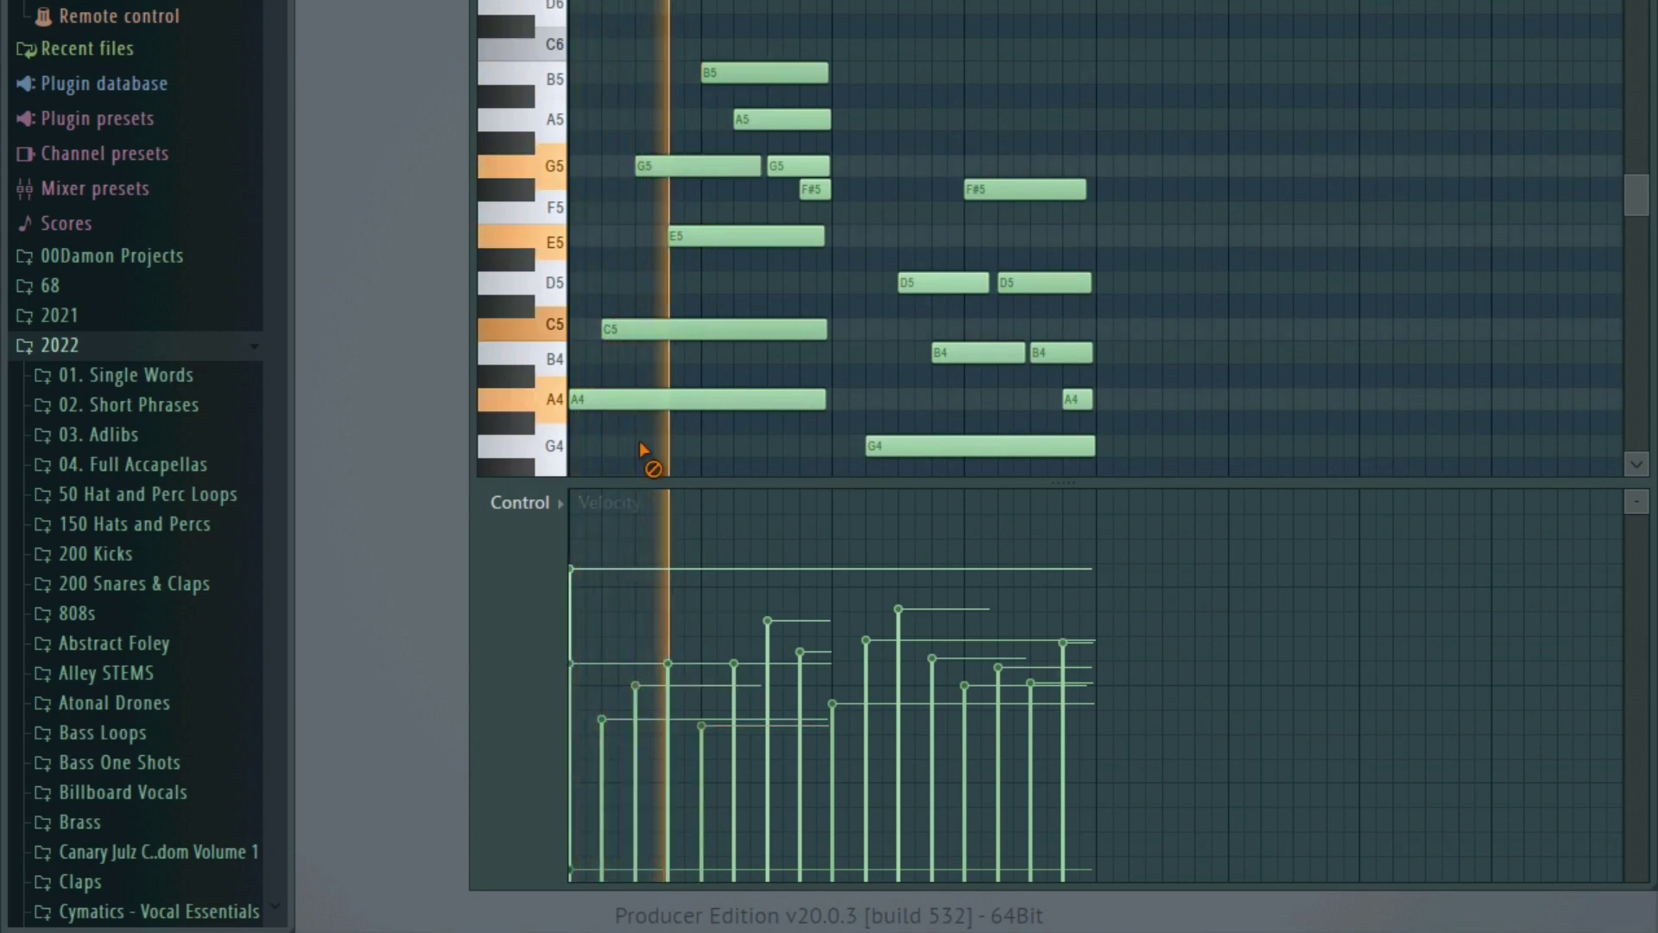
pyautogui.press('space')
pyautogui.click(646, 730)
pyautogui.click(606, 694)
pyautogui.click(637, 718)
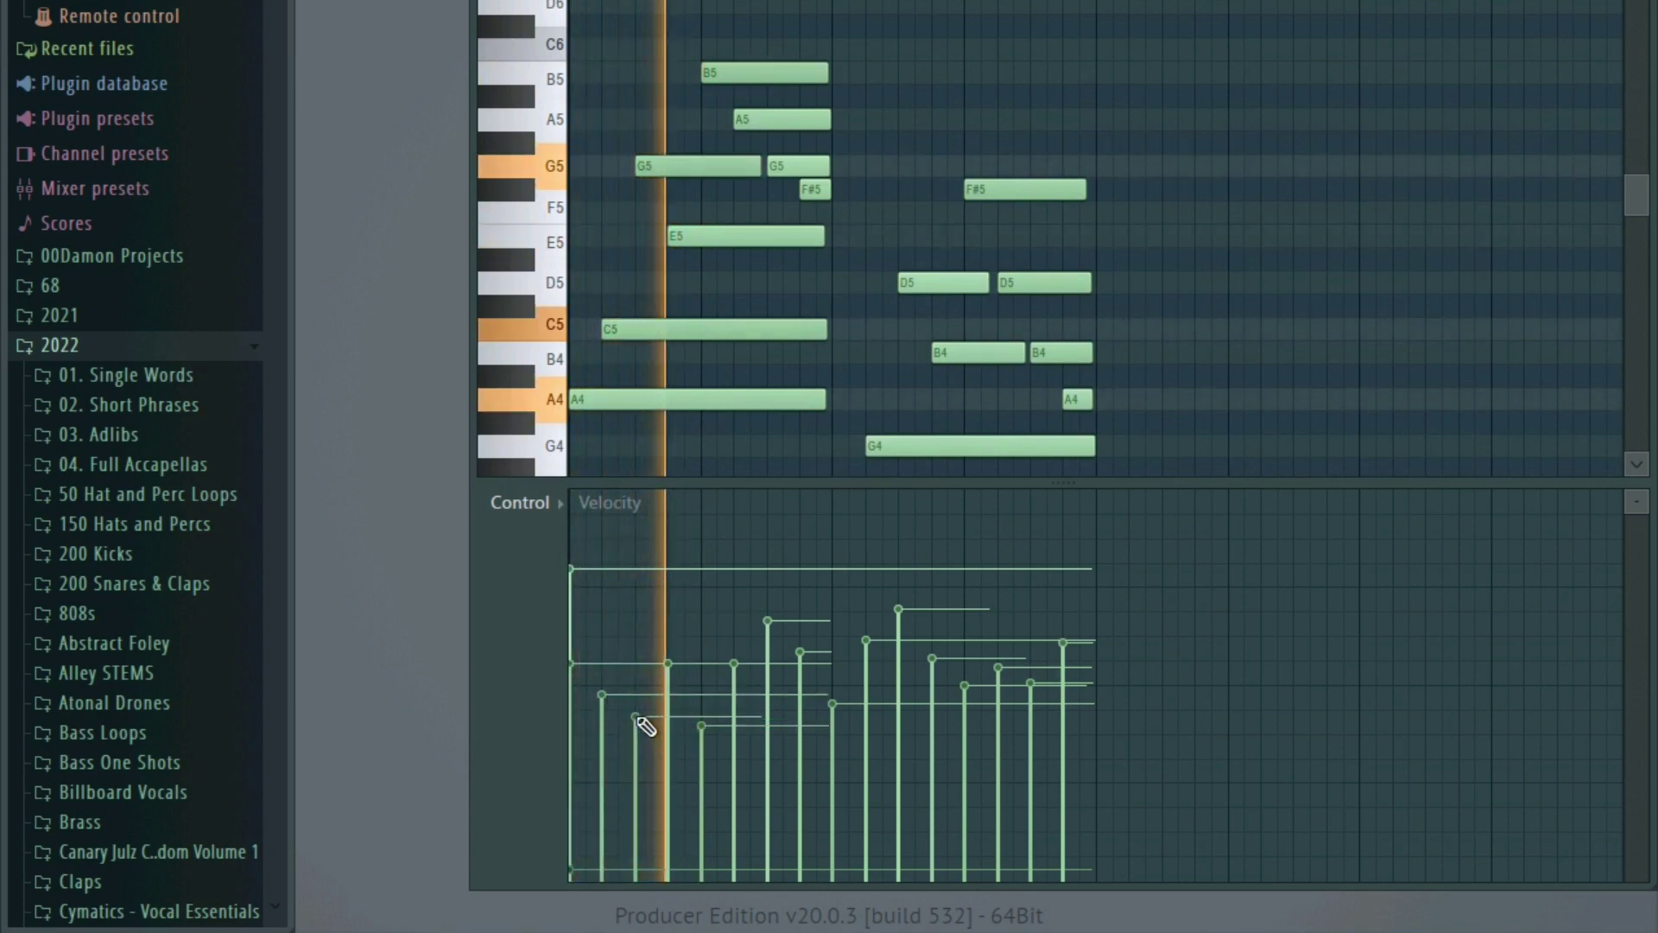
pyautogui.click(637, 695)
pyautogui.press('space')
pyautogui.press('space')
pyautogui.press('space')
pyautogui.click(636, 678)
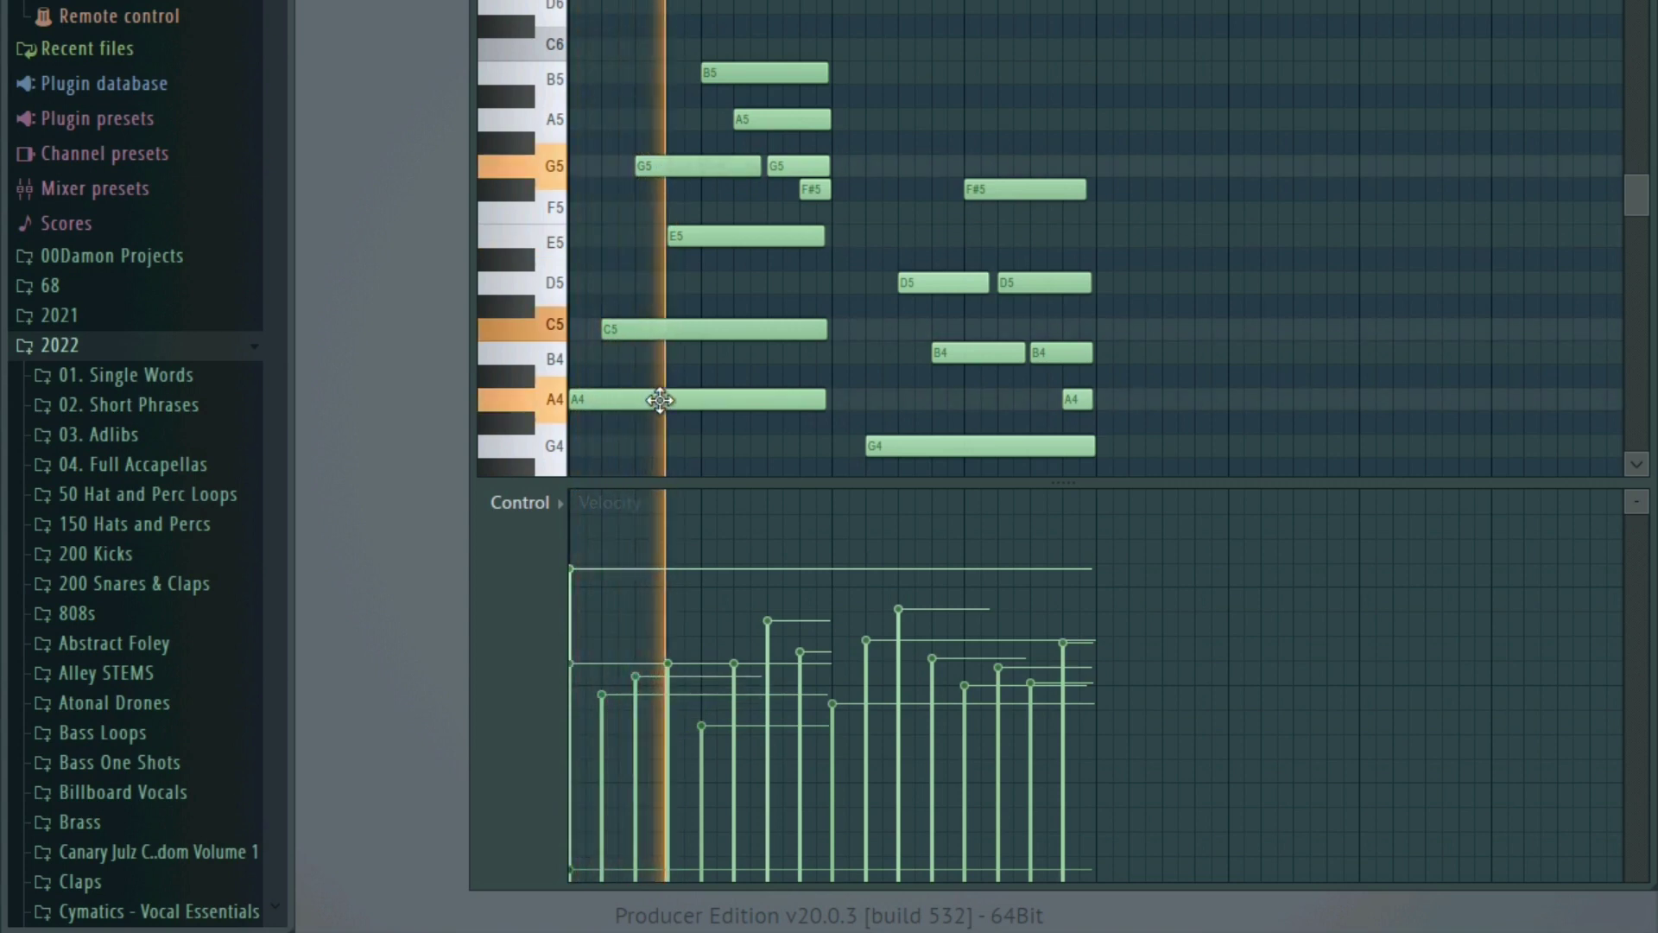
# - Try the first chord's opening G5 note an octave lower at G4, and put it back on G5
pyautogui.scroll(-2, 671, 398)
pyautogui.press('space')
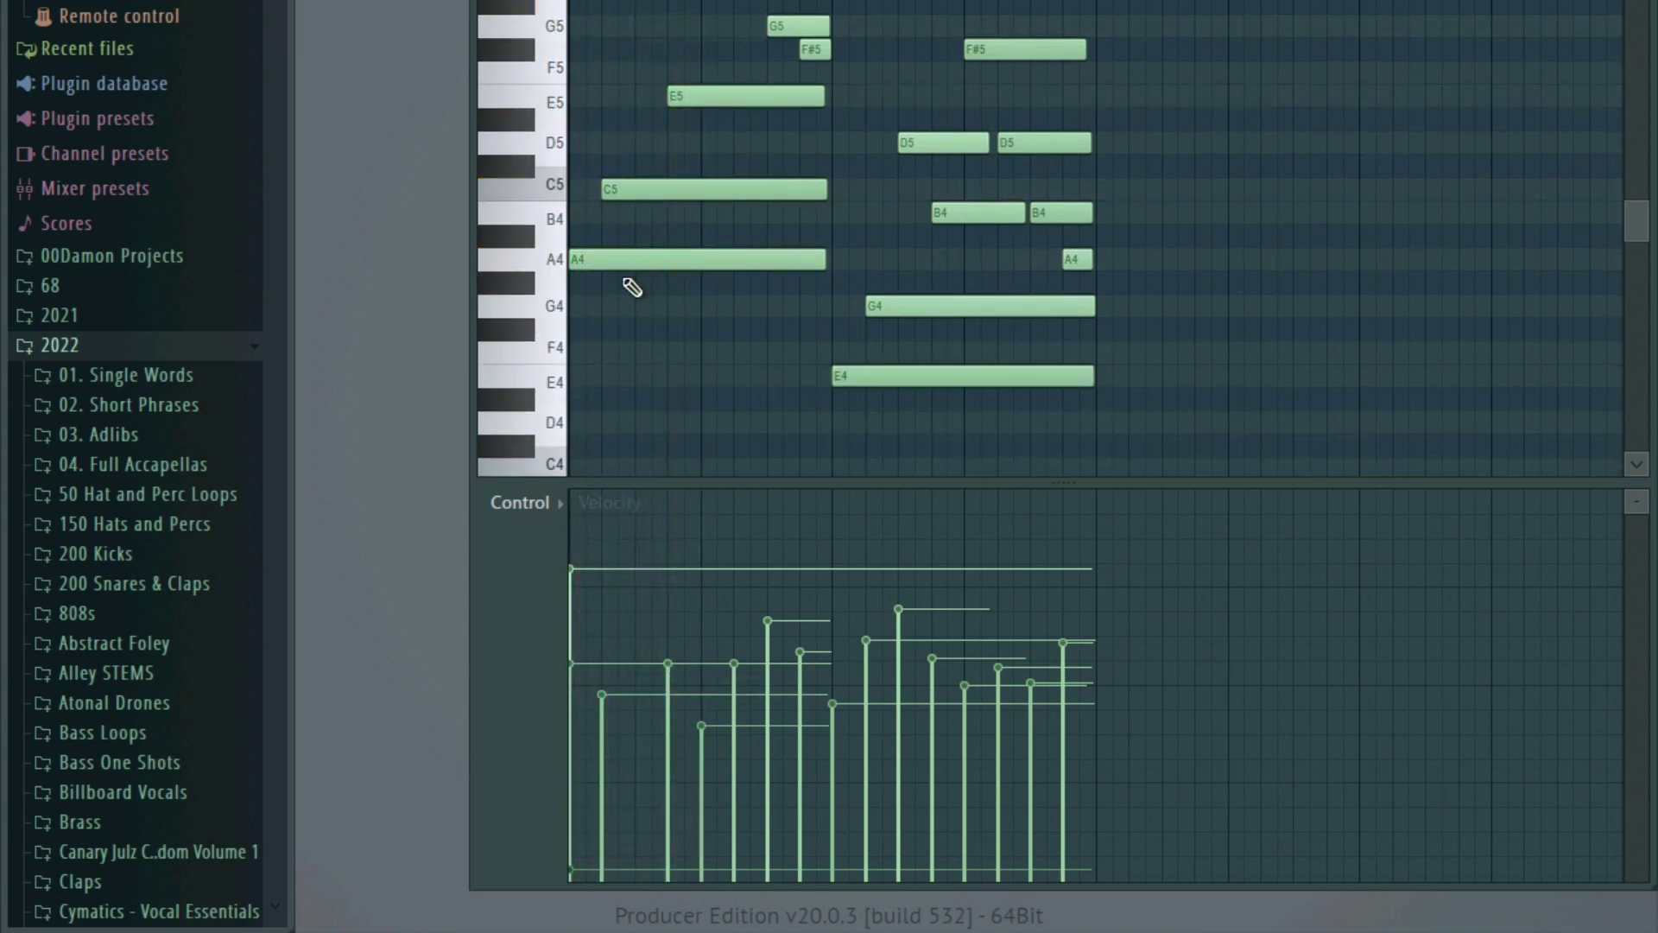
pyautogui.press('space')
pyautogui.click(643, 306)
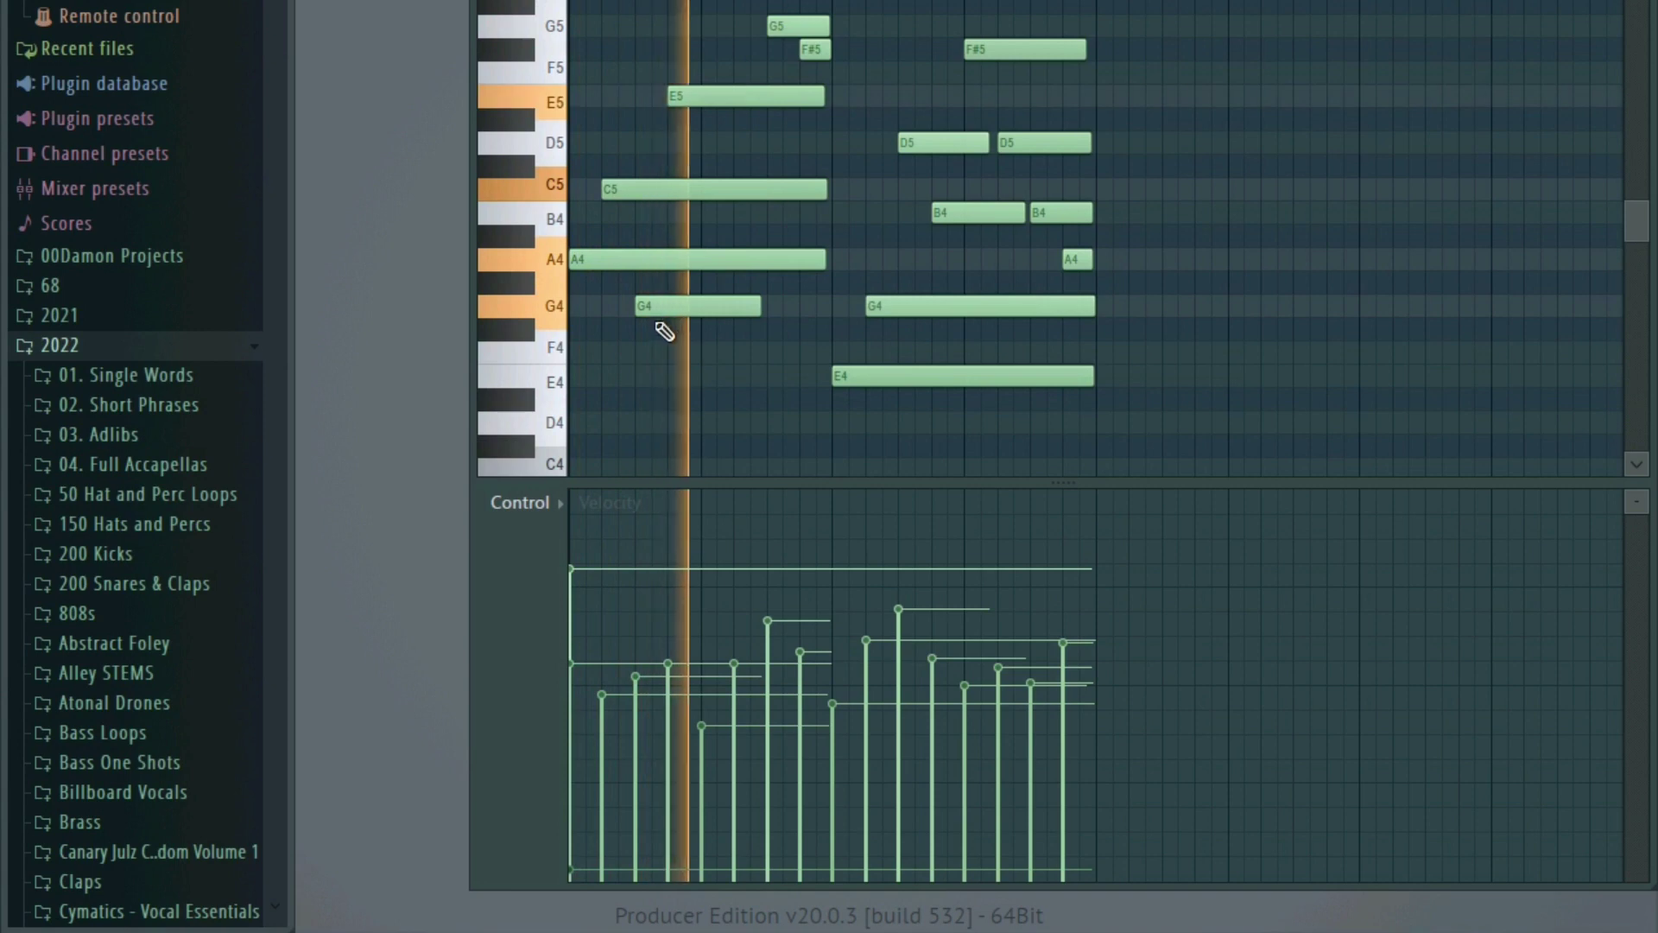
pyautogui.rightClick(661, 311)
pyautogui.press('space')
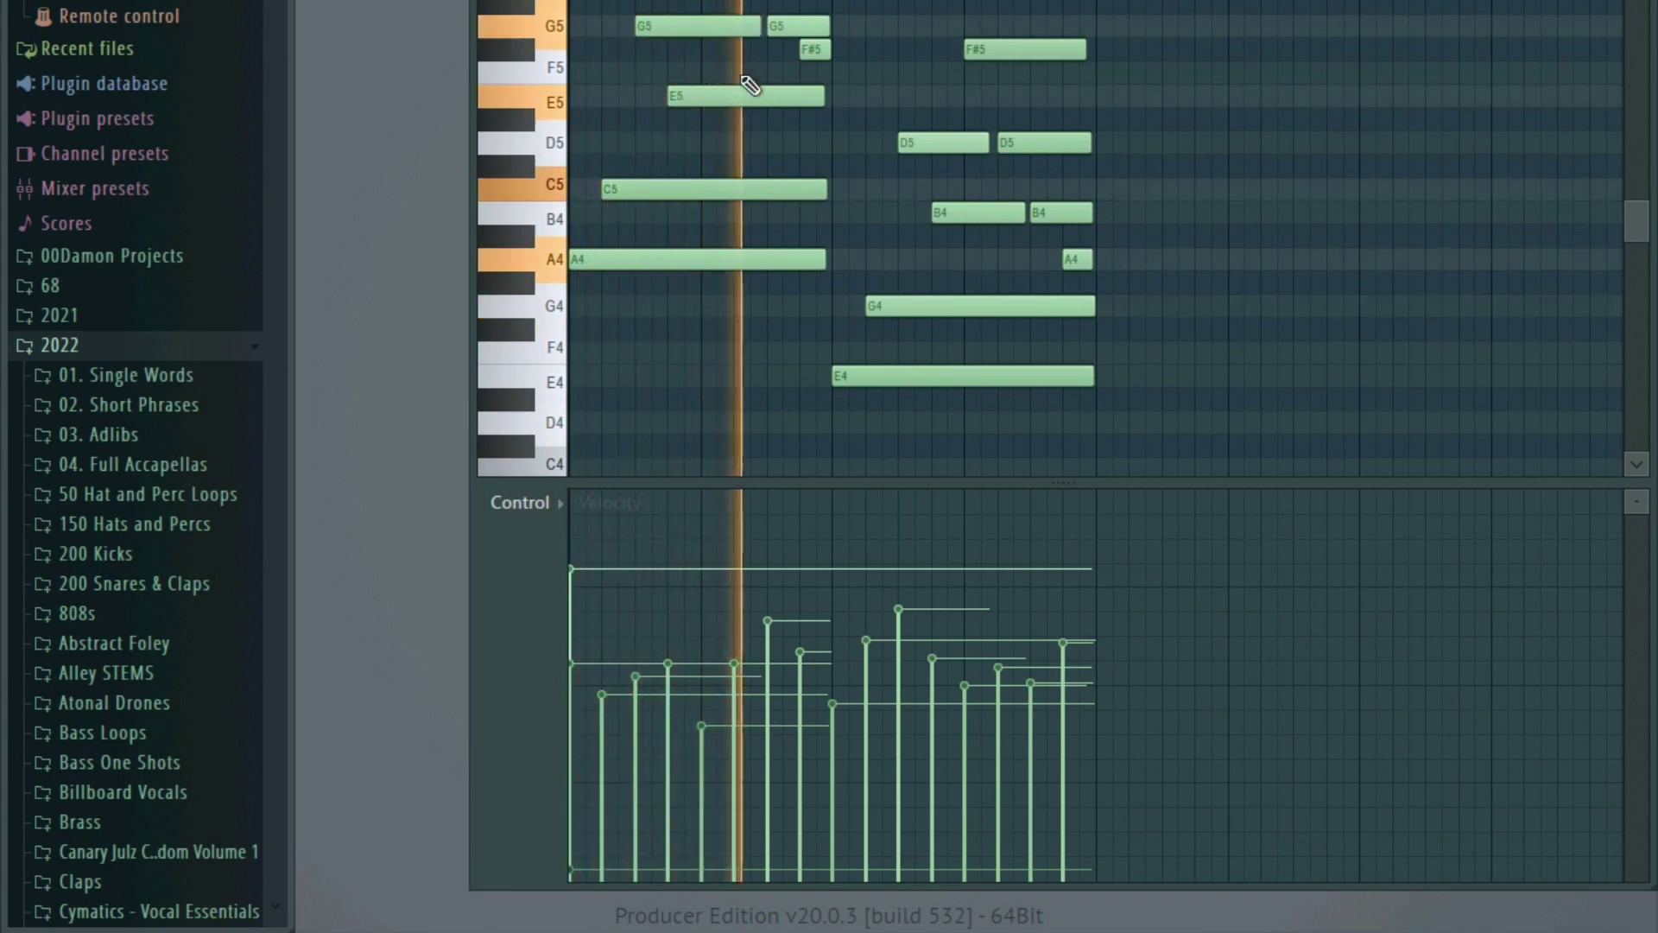
# - Even out the end of the first chord by raising the B5 note's velocity and lowering the A5, second G5 and F#5 notes
pyautogui.scroll(2, 730, 91)
pyautogui.press('space')
pyautogui.press('space')
pyautogui.moveTo(720, 50); pyautogui.dragTo(760, 130)
pyautogui.click(705, 712)
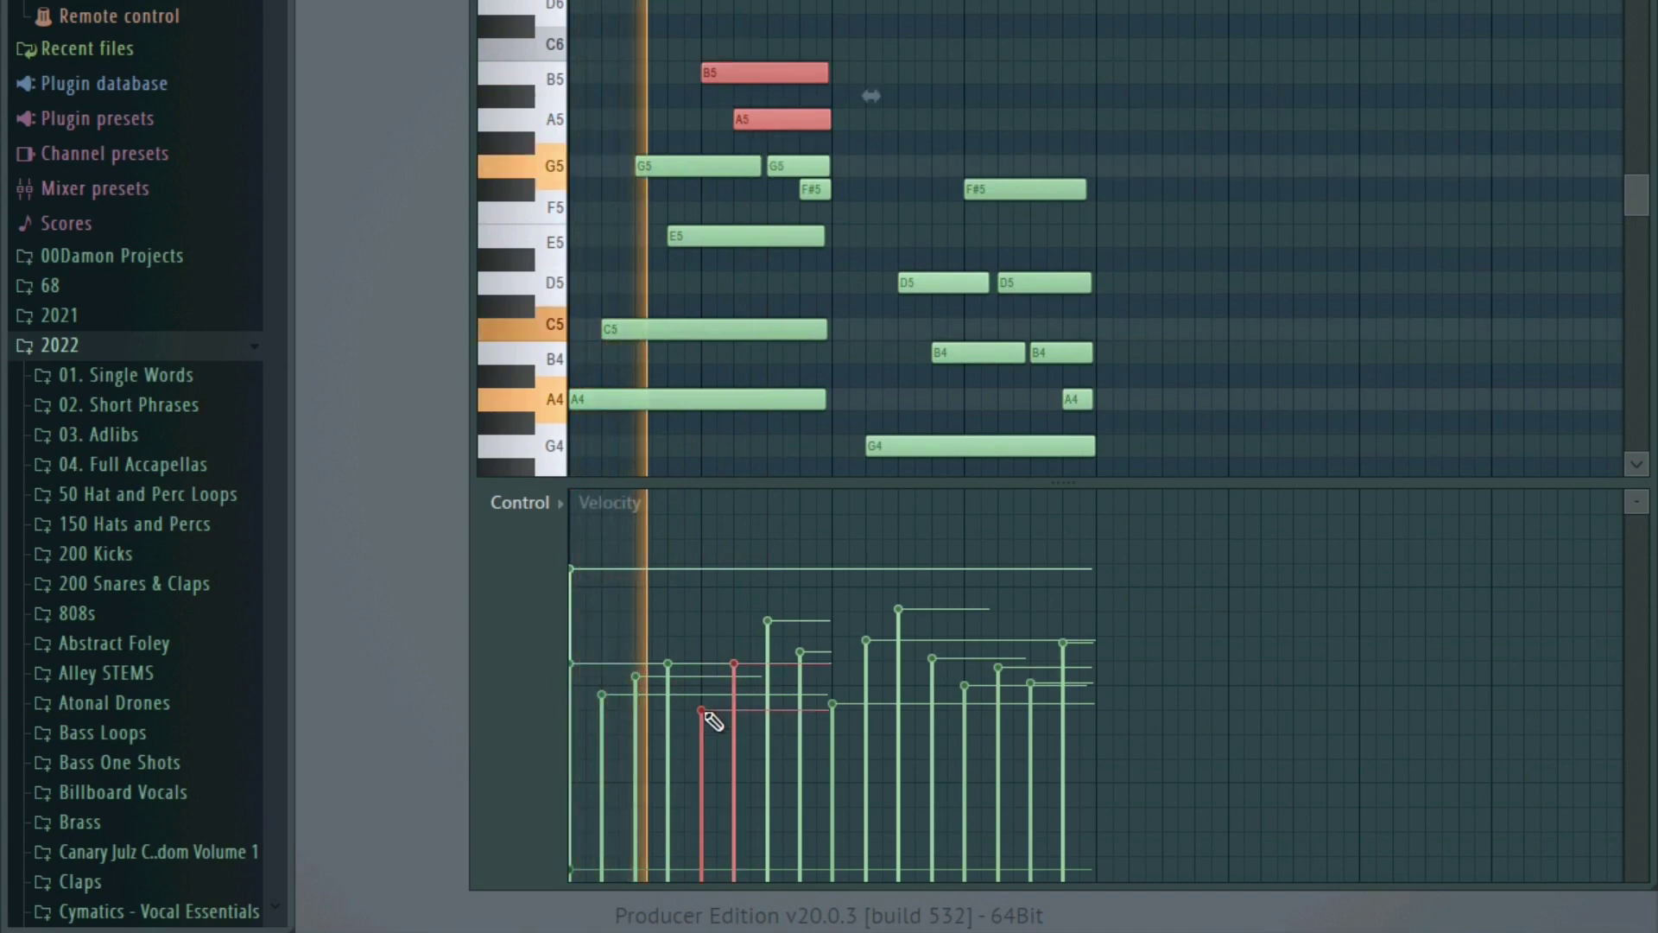
pyautogui.moveTo(713, 720)
pyautogui.mouseDown()
pyautogui.moveTo(716, 682)
pyautogui.moveTo(742, 709)
pyautogui.moveTo(772, 684)
pyautogui.moveTo(754, 467)
pyautogui.moveTo(769, 659)
pyautogui.moveTo(806, 689)
pyautogui.mouseUp()
pyautogui.press('space')
pyautogui.hotkey('ctrl', 'd')
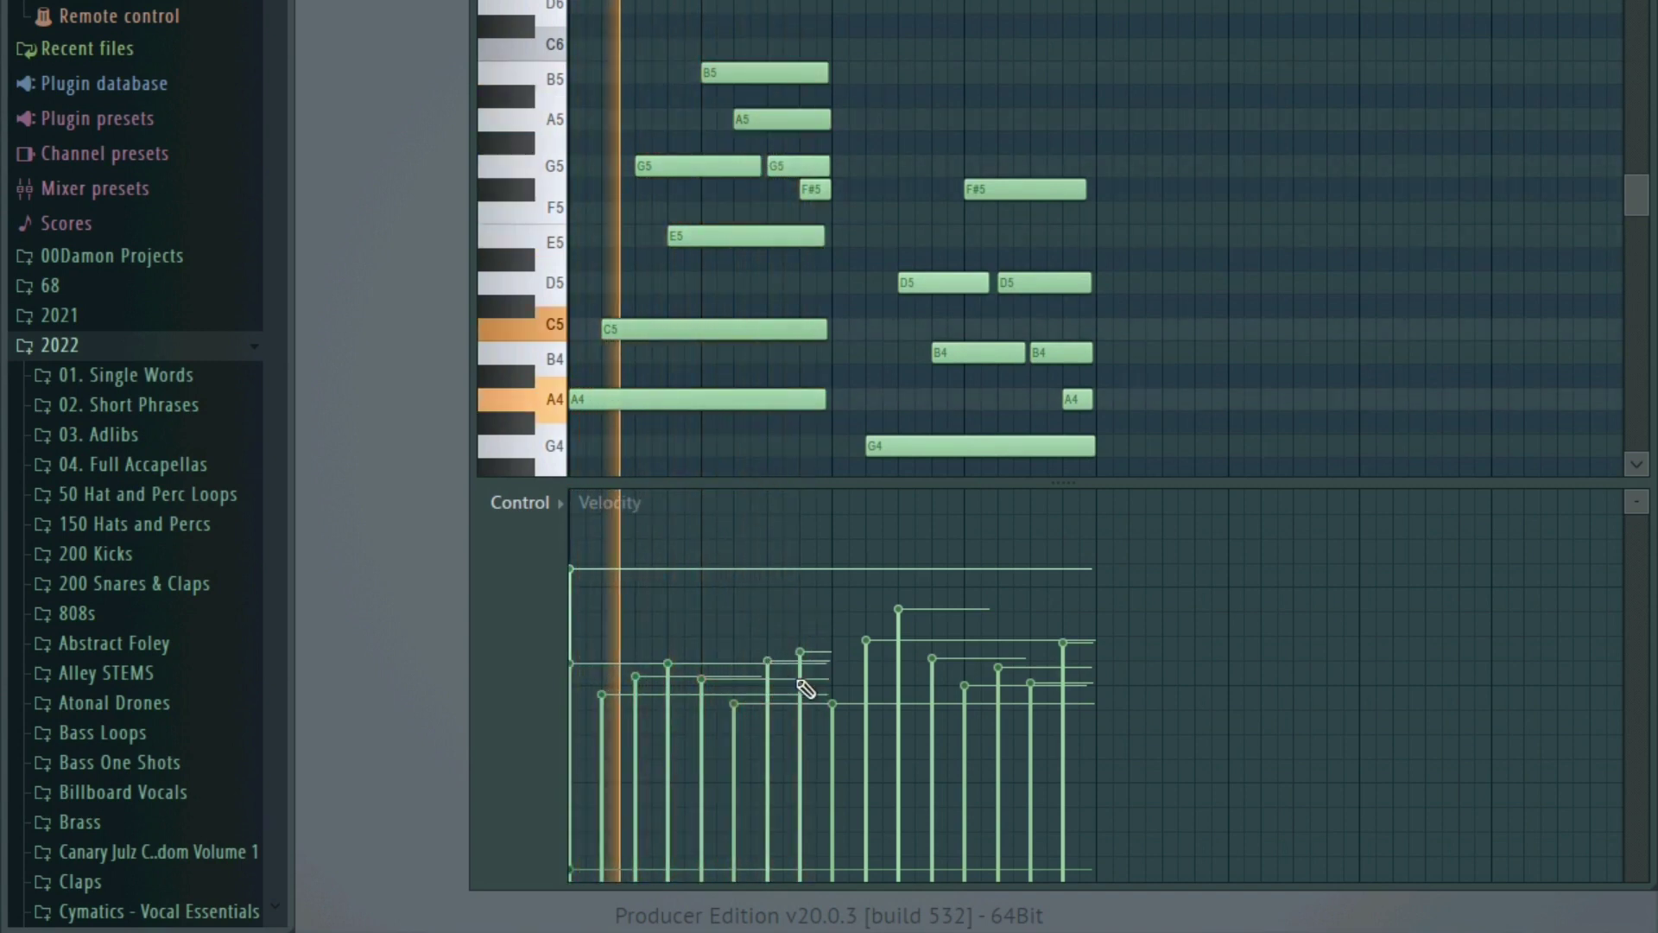
# - Add a keyswitch note above the G2 note, trying A2 and G#2, and settle on a short, low-velocity A#2
pyautogui.scroll(-6, 740, 444)
pyautogui.press('space')
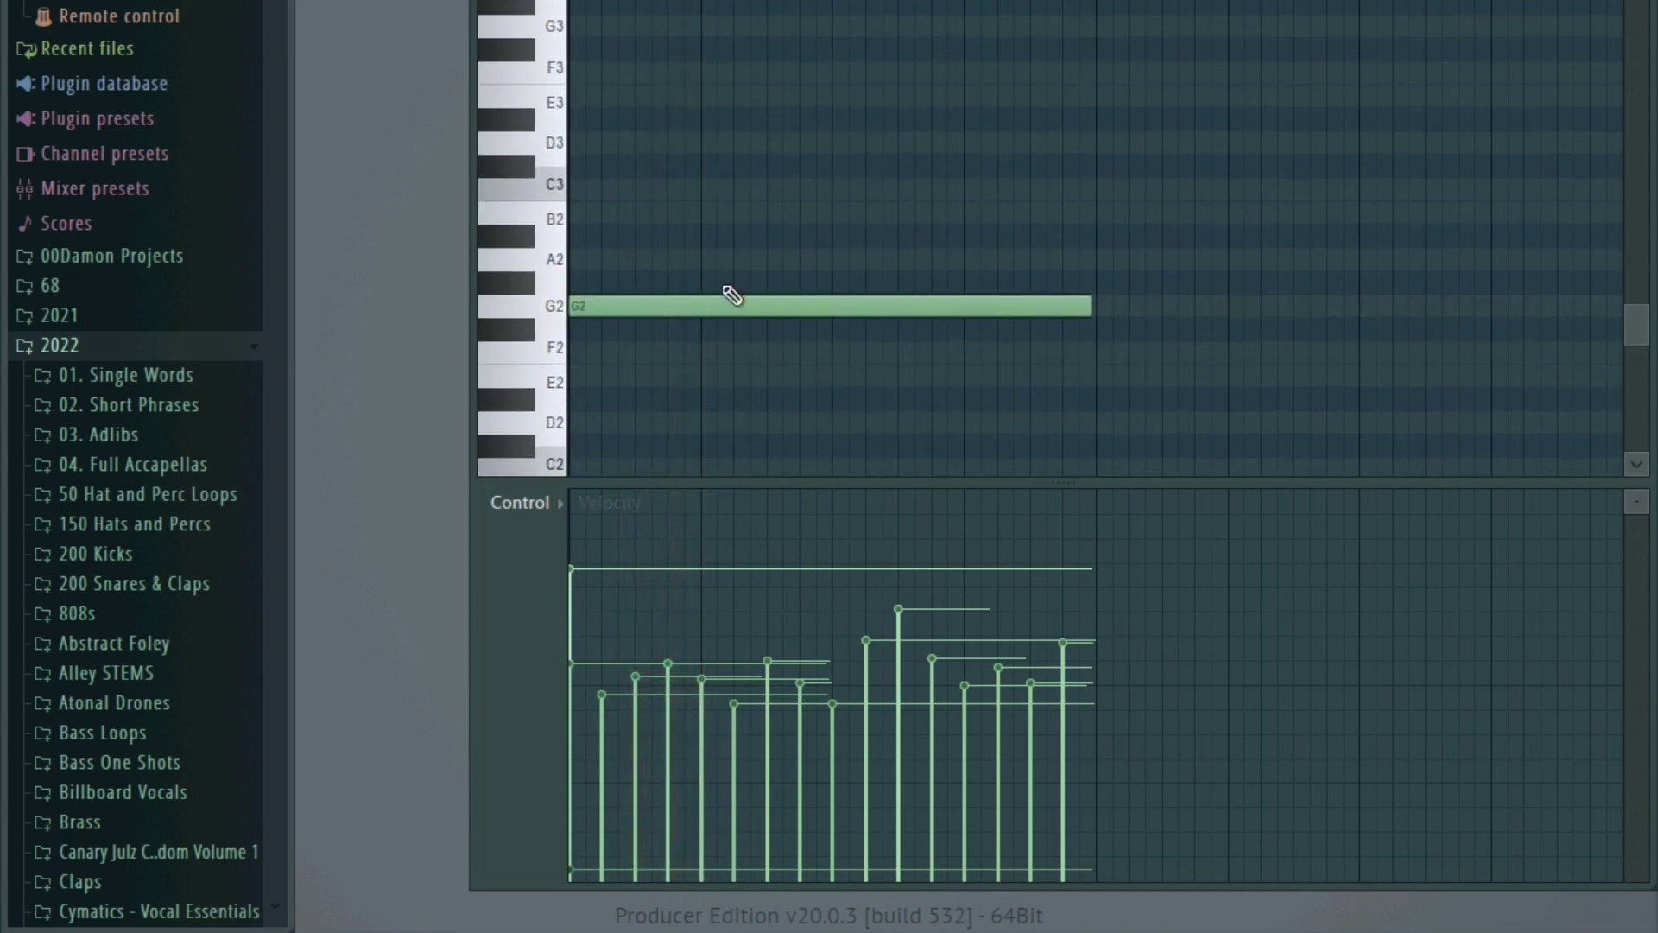
pyautogui.click(672, 259)
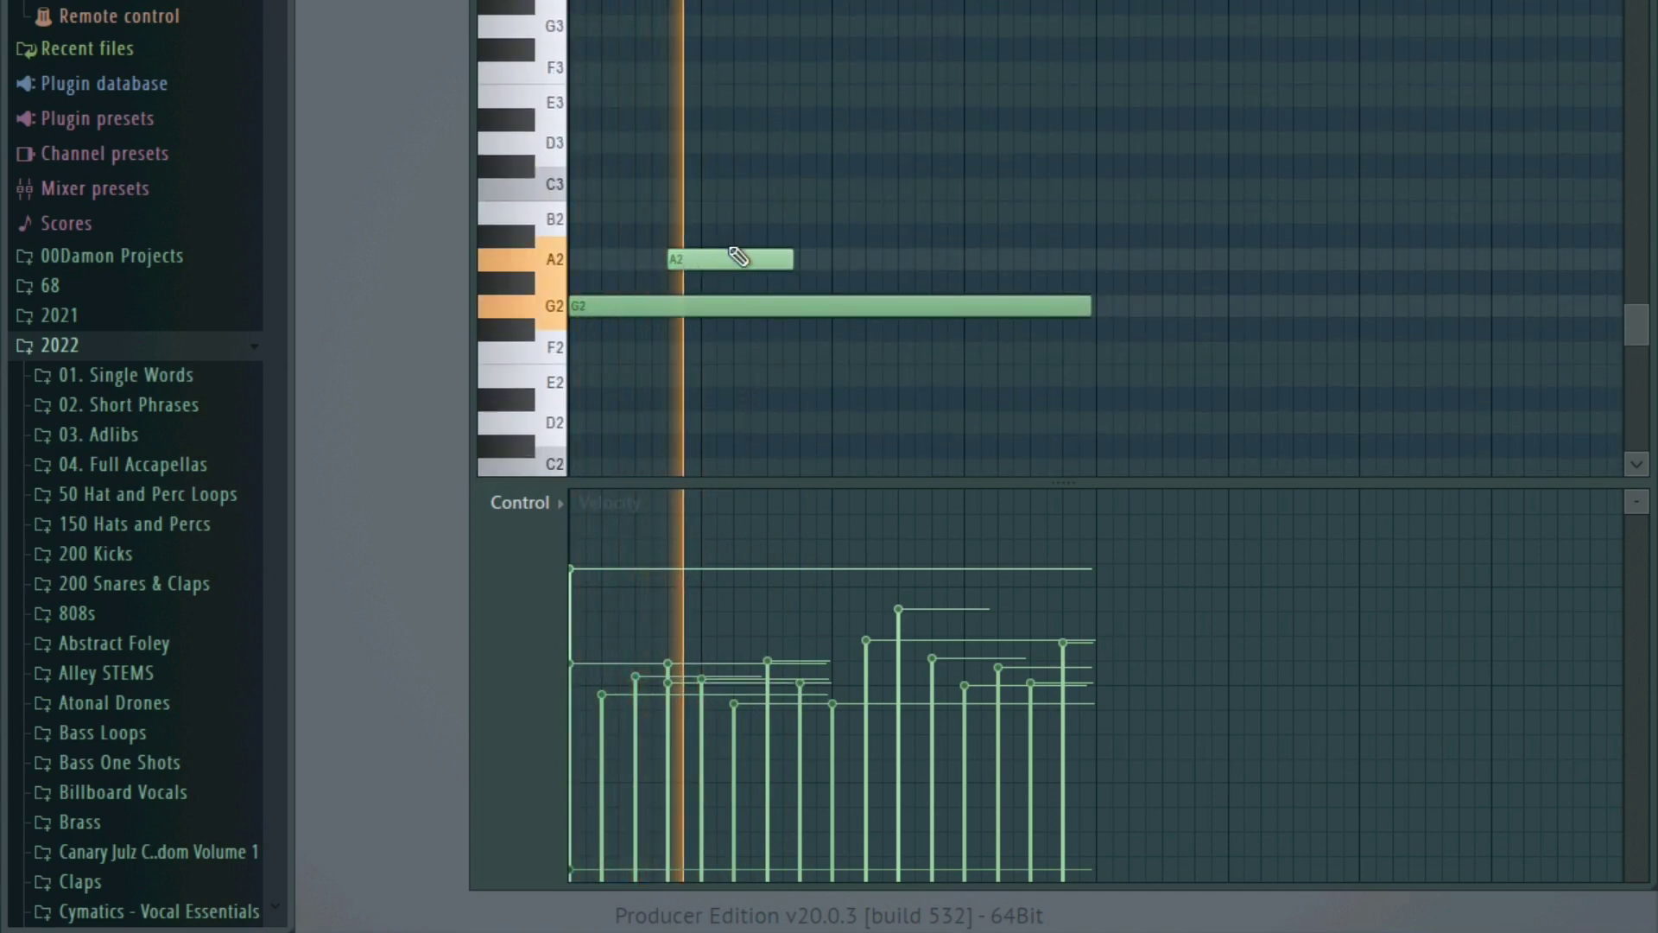
pyautogui.press('space')
pyautogui.press('space')
pyautogui.moveTo(692, 266); pyautogui.dragTo(692, 289)
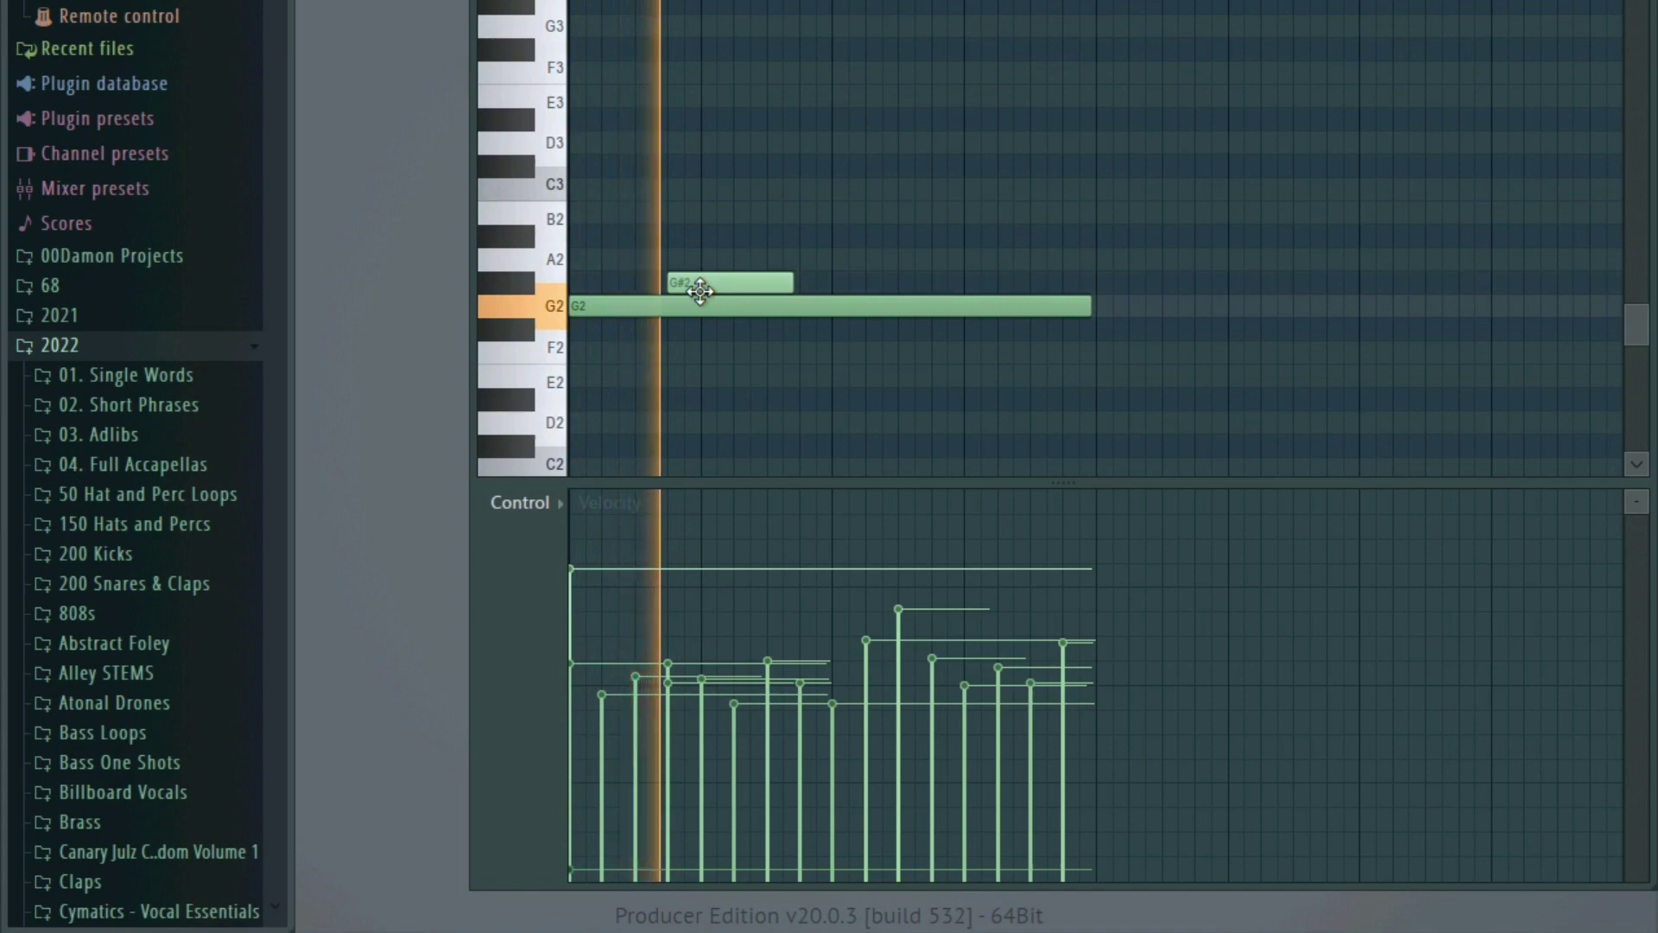
pyautogui.click(689, 237)
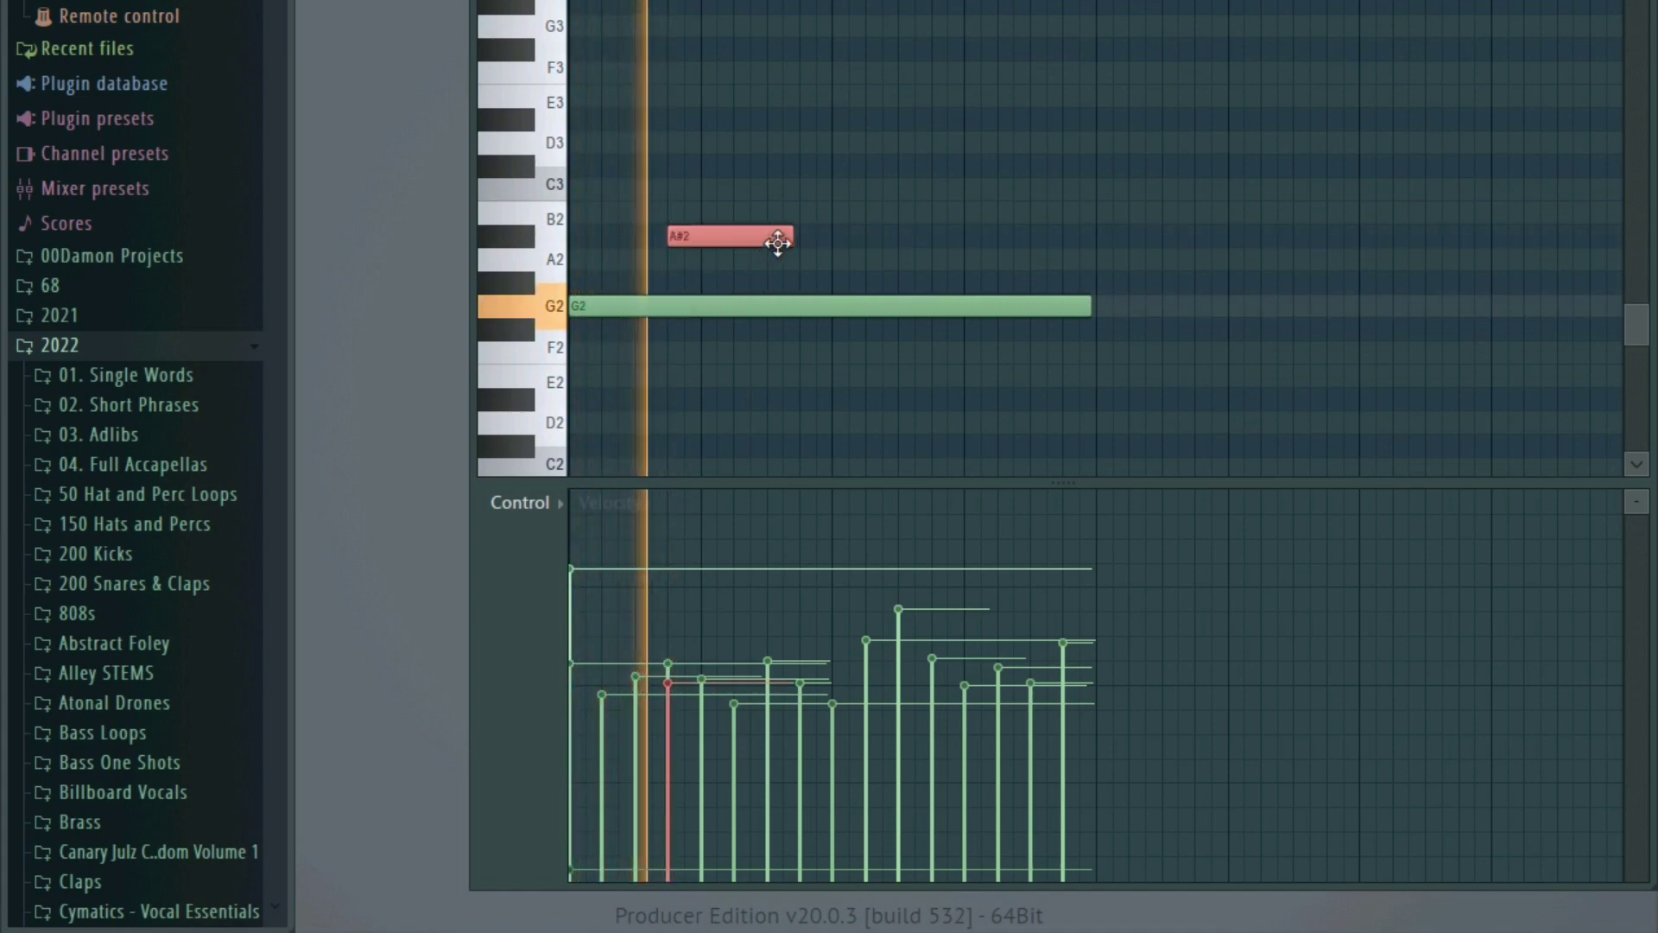
pyautogui.moveTo(790, 241); pyautogui.dragTo(754, 241)
pyautogui.click(736, 830)
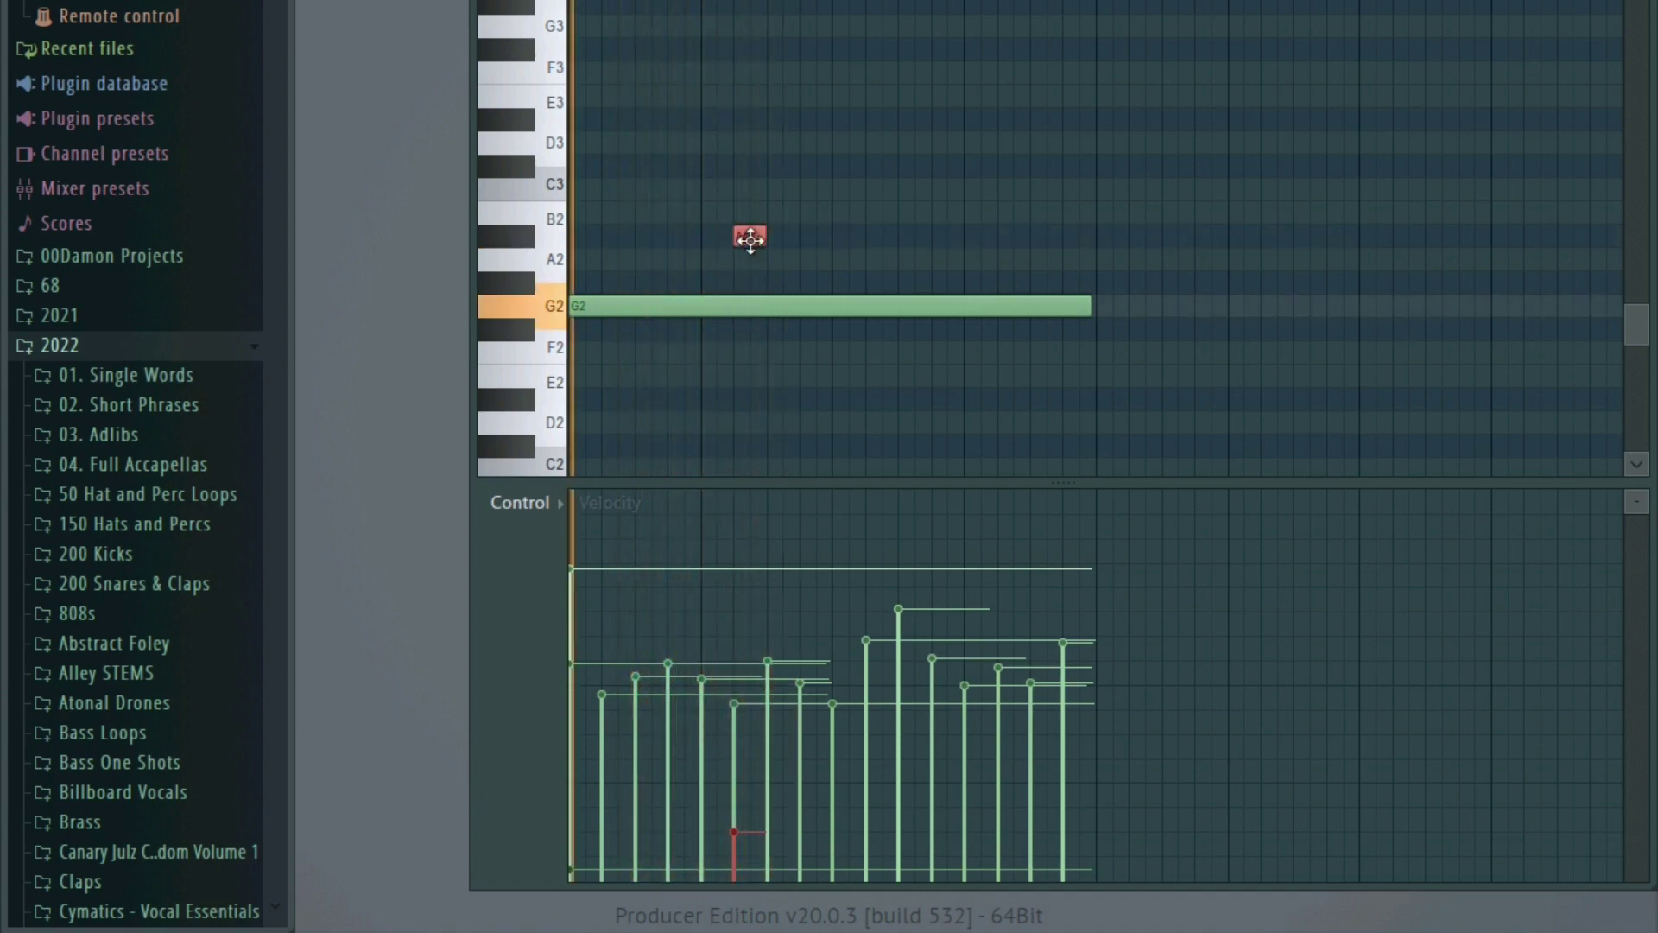
# - Shift the short A#2 note to start between the B5 and A5 notes, trying it at full velocity before restoring a low one
pyautogui.moveTo(750, 239); pyautogui.dragTo(717, 240)
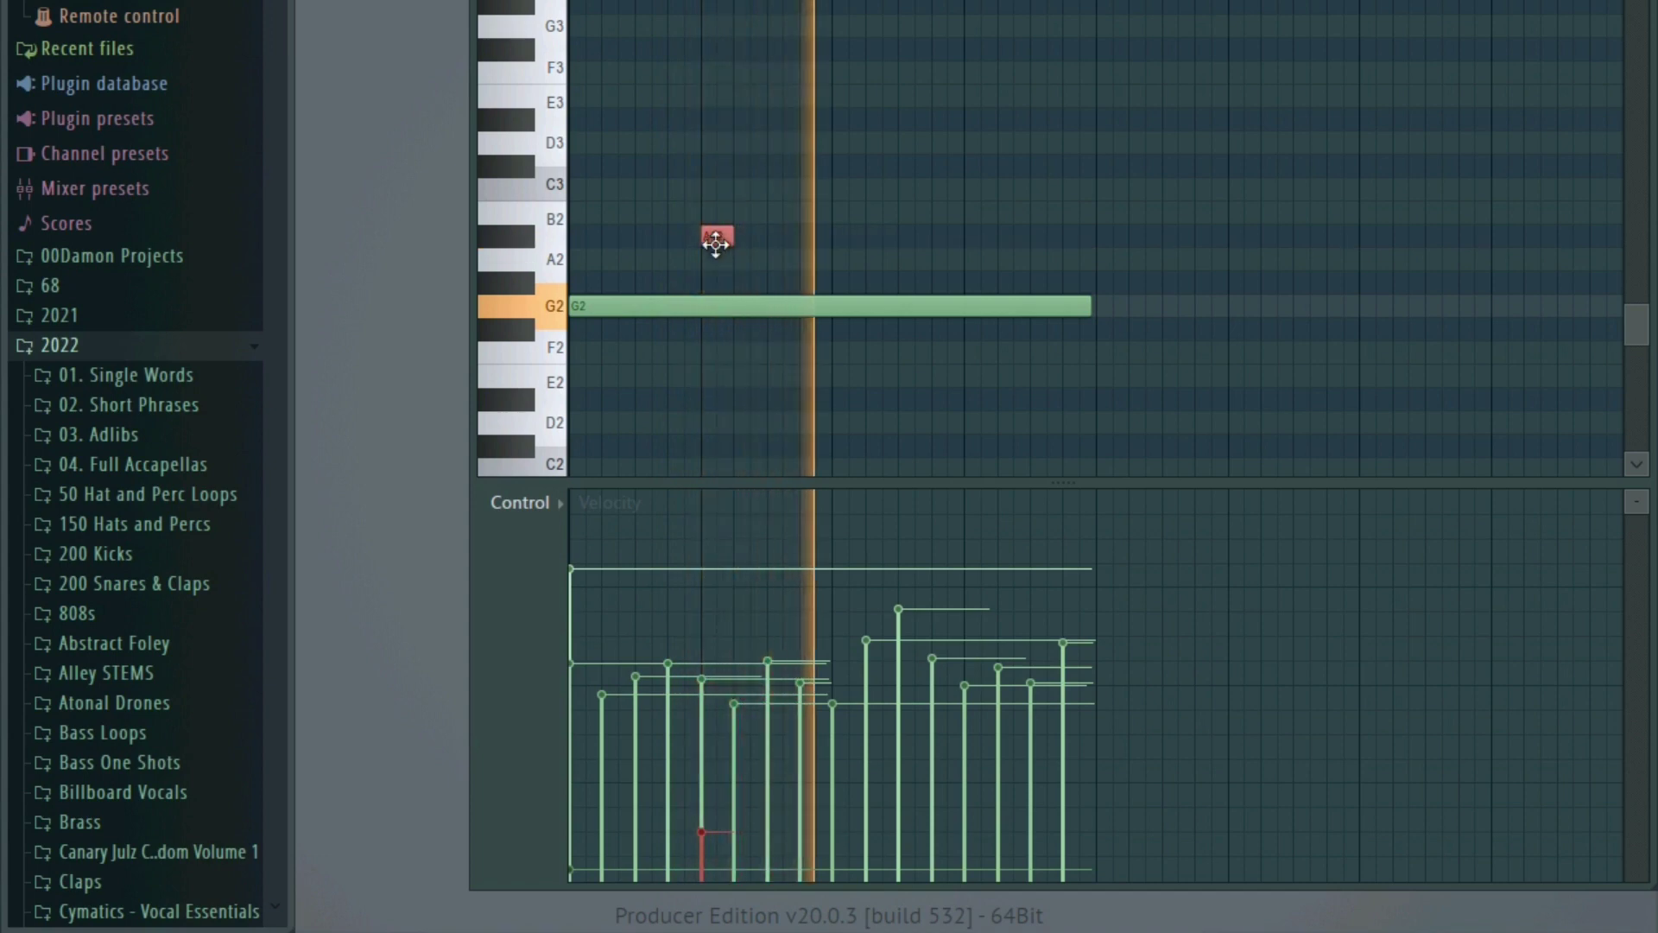
pyautogui.moveTo(710, 240); pyautogui.dragTo(729, 233)
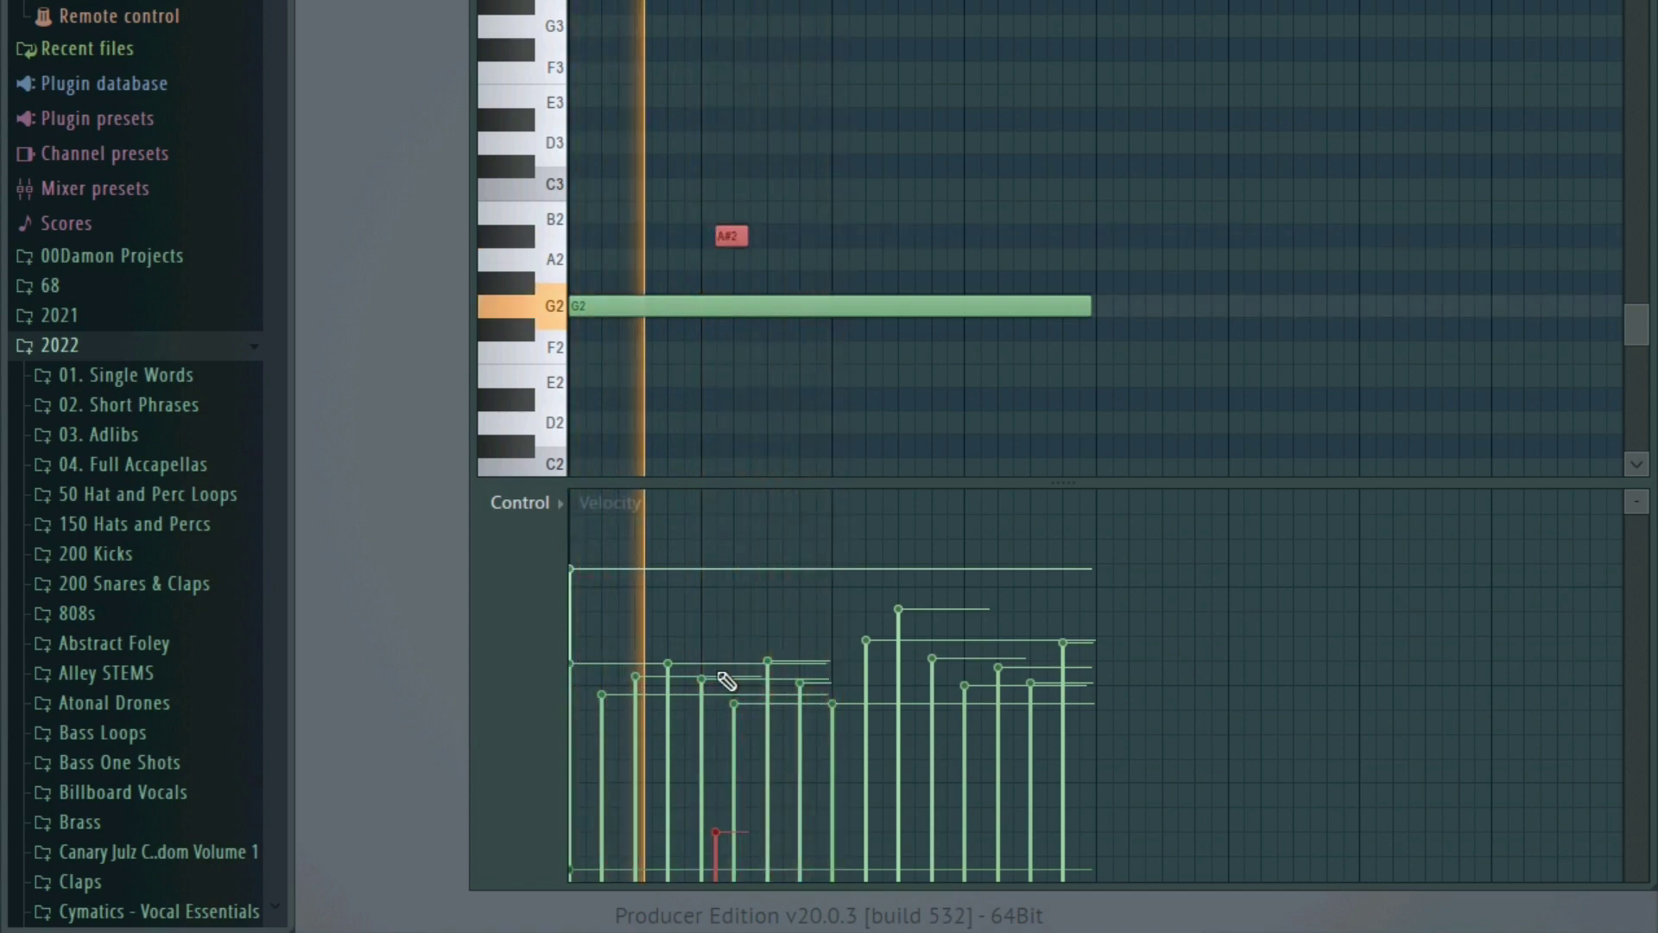
pyautogui.moveTo(729, 677); pyautogui.dragTo(734, 392)
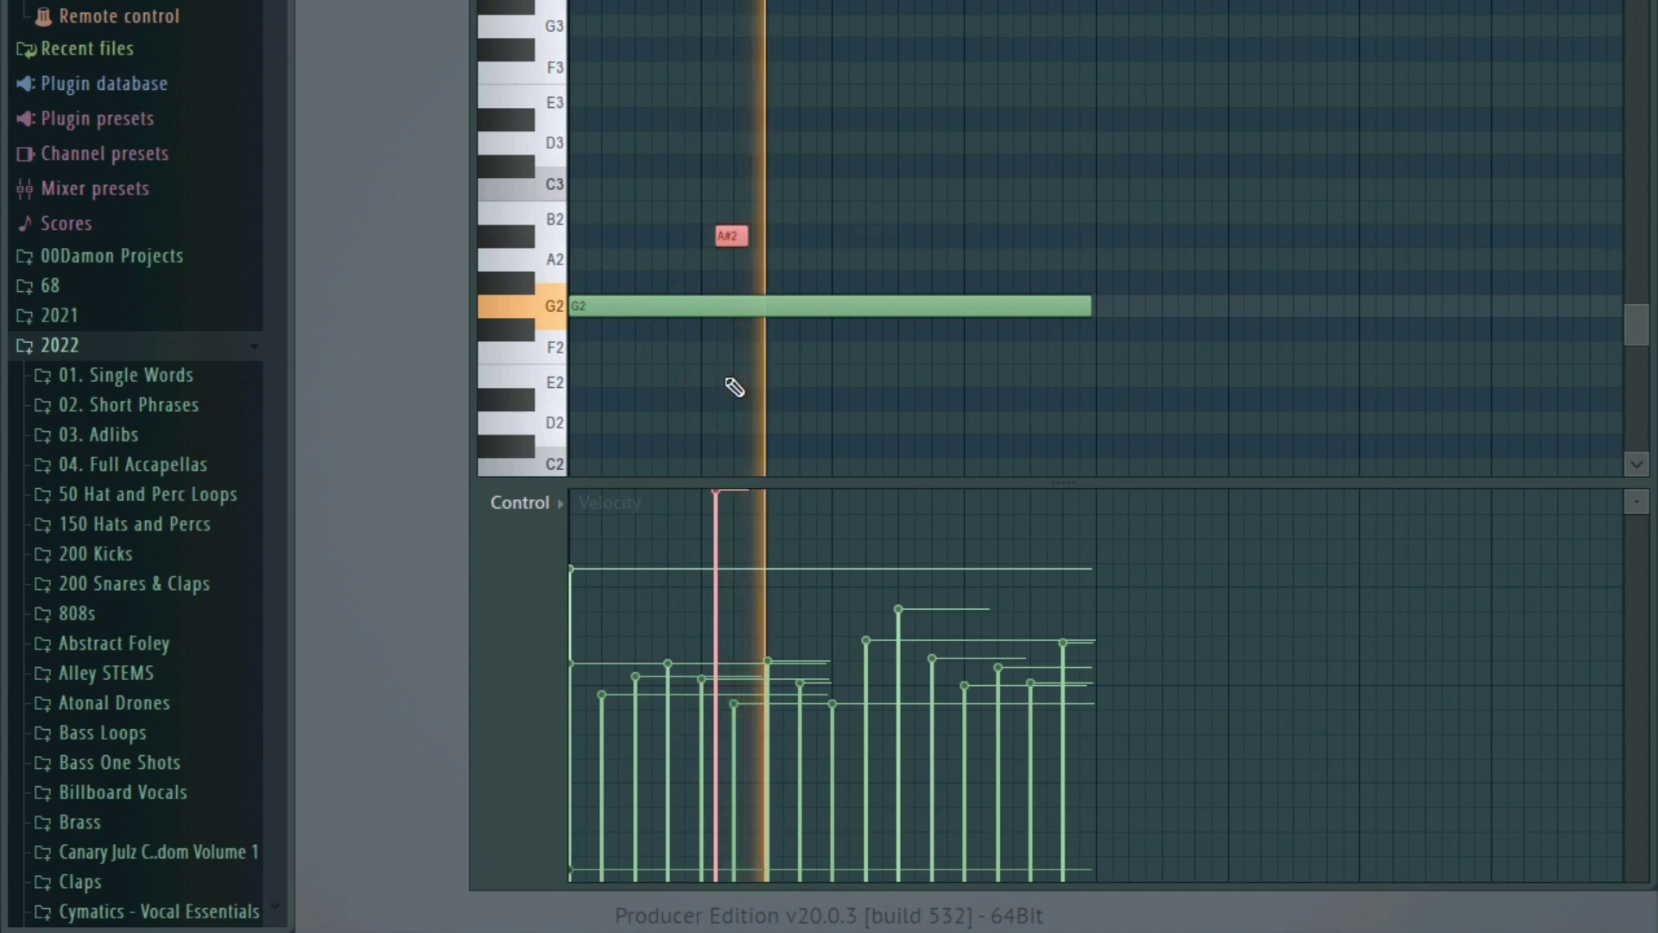
pyautogui.moveTo(726, 500); pyautogui.dragTo(733, 825)
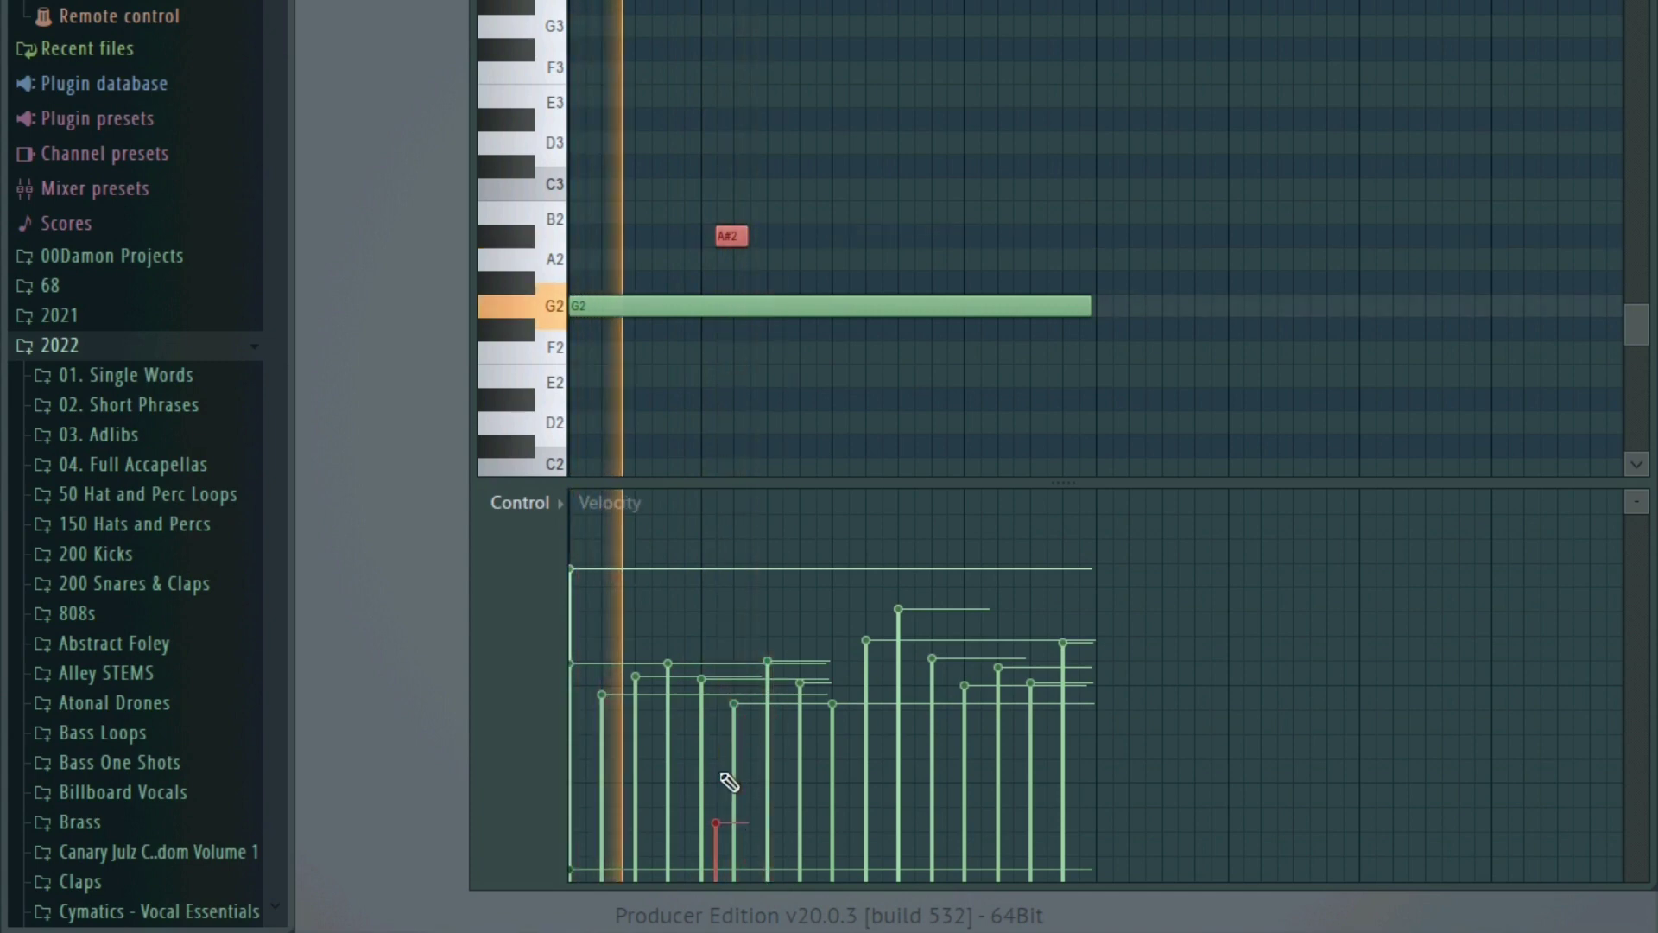
pyautogui.keyDown('ctrl'); pyautogui.click(635, 256); pyautogui.keyUp('ctrl')
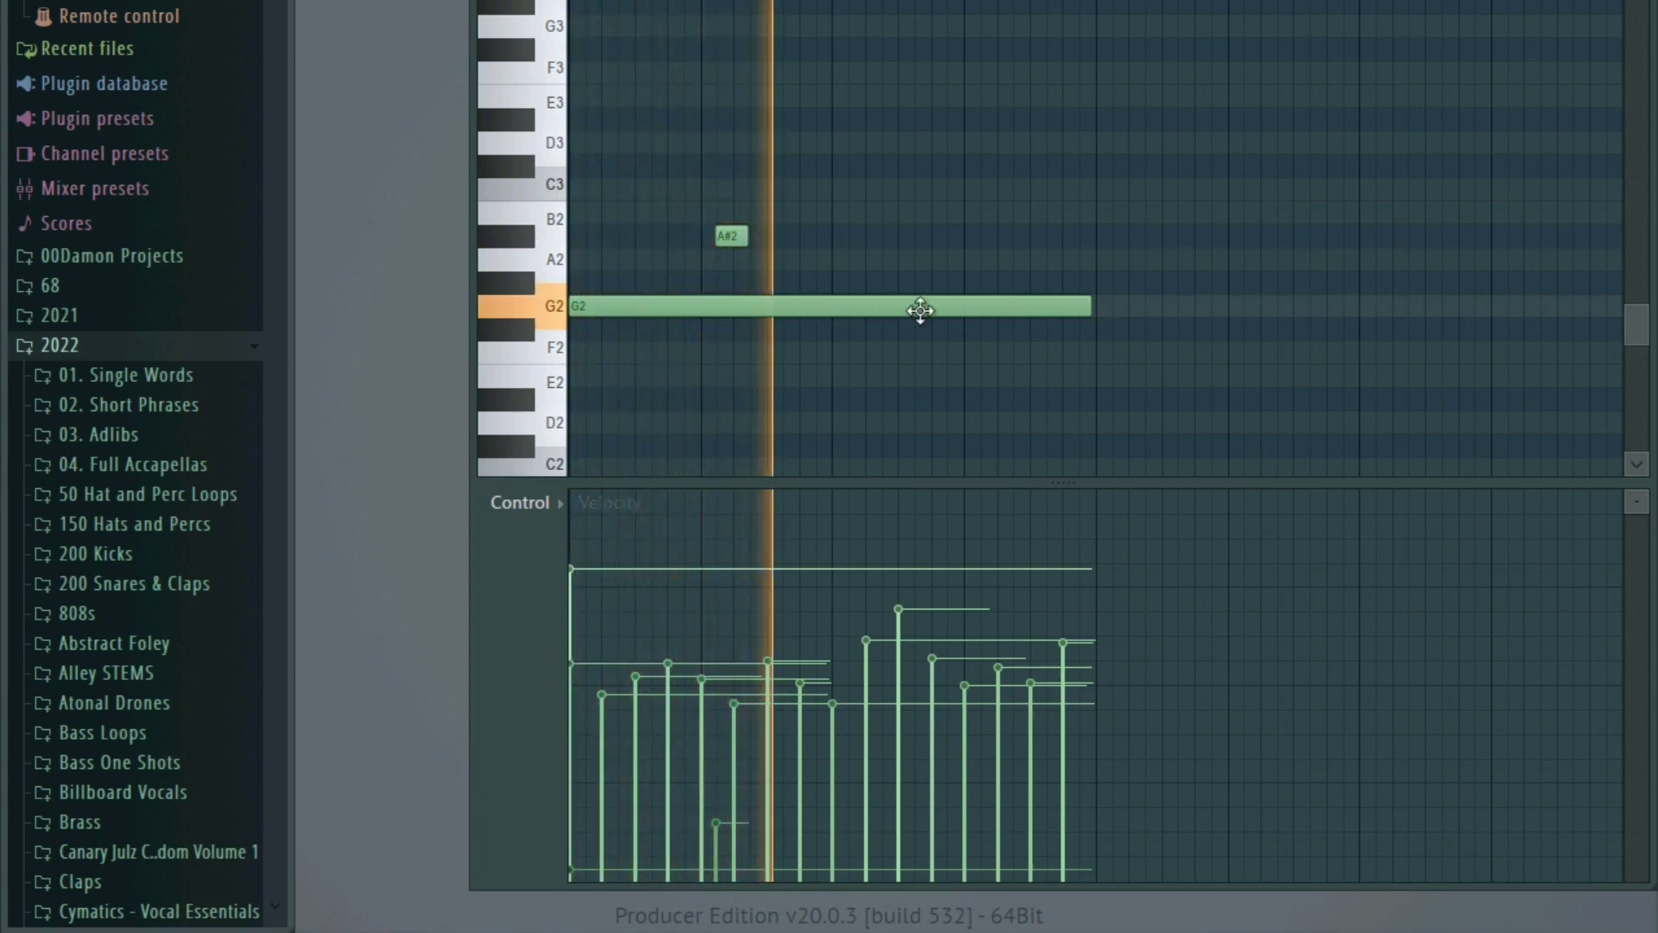
# - Shorten the long G2 keyswitch note so it ends shortly before the end of the second chord
pyautogui.scroll(1, 942, 274)
pyautogui.hscroll(2, 890, 308)
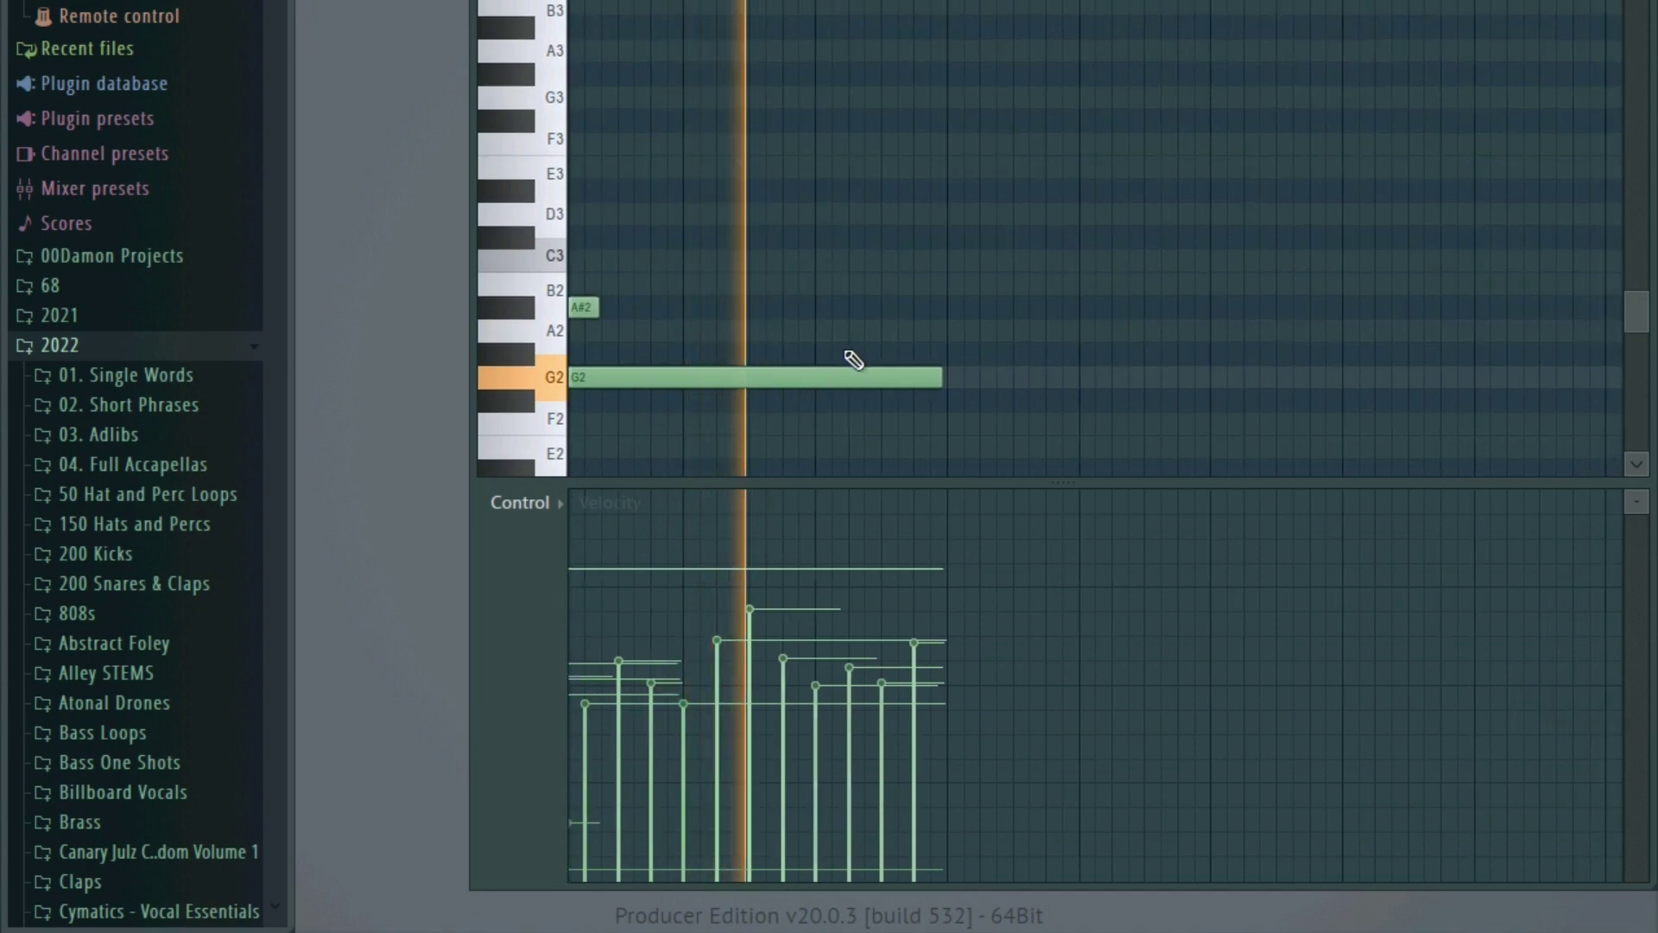
pyautogui.moveTo(937, 377); pyautogui.dragTo(874, 380)
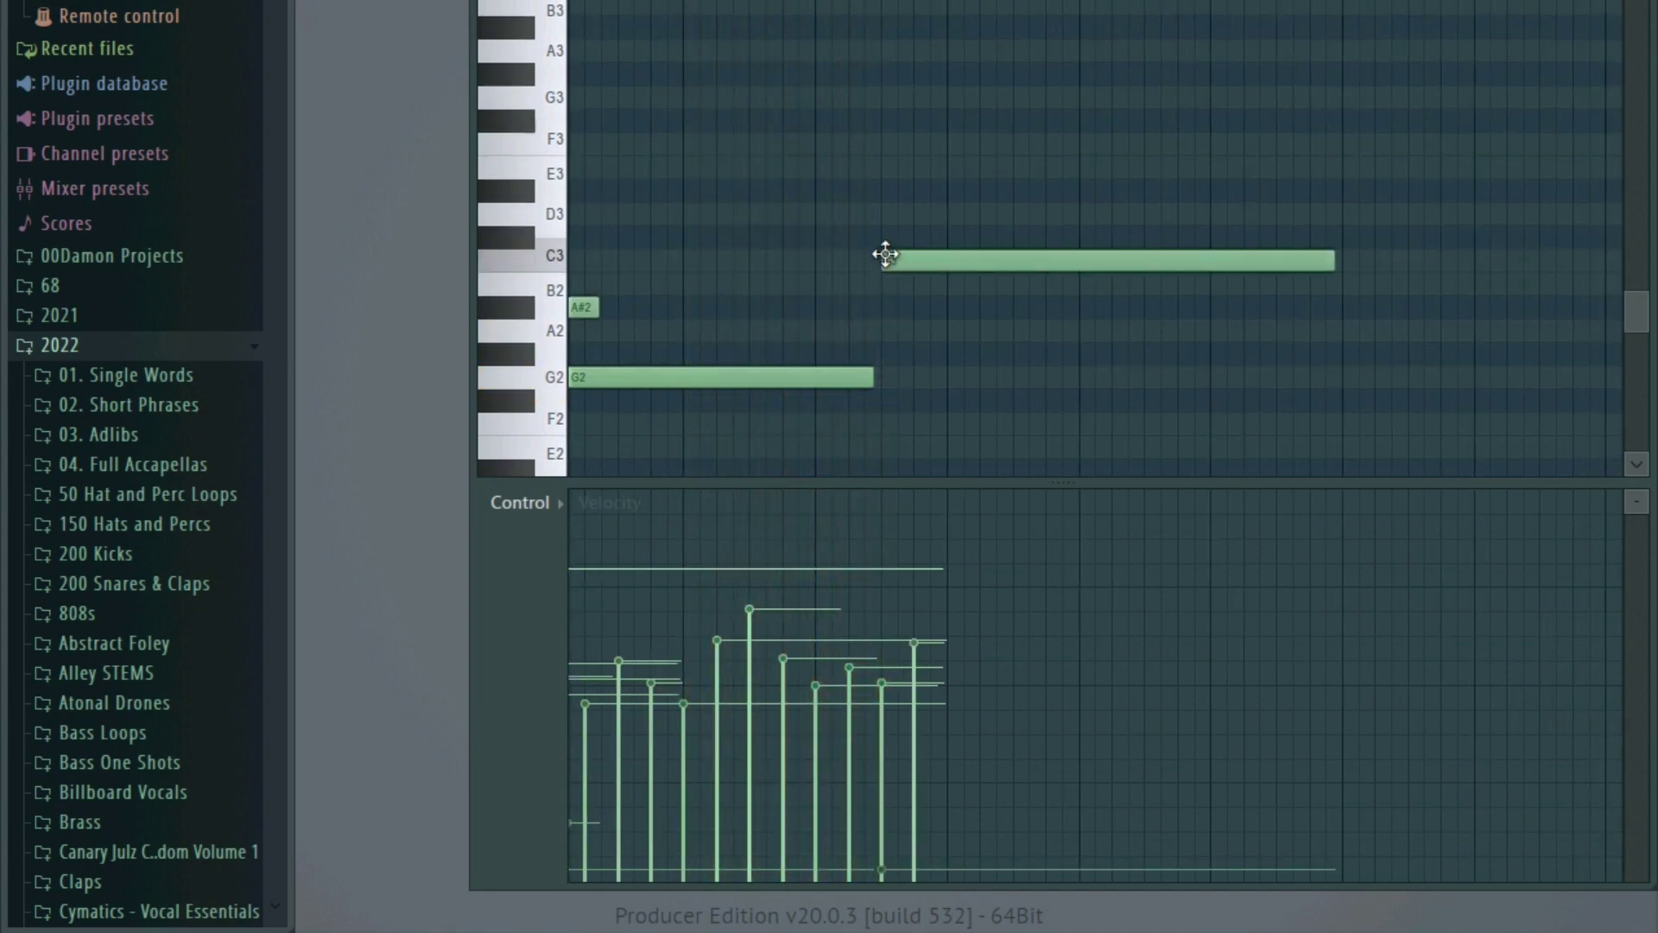
# - Try a short copy of the G2 keyswitch note at C3 and B2 near the pattern's end, and delete it
pyautogui.moveTo(1333, 261)
pyautogui.mouseDown()
pyautogui.moveTo(1241, 282)
pyautogui.moveTo(1218, 259)
pyautogui.moveTo(945, 287)
pyautogui.moveTo(926, 262)
pyautogui.mouseUp()
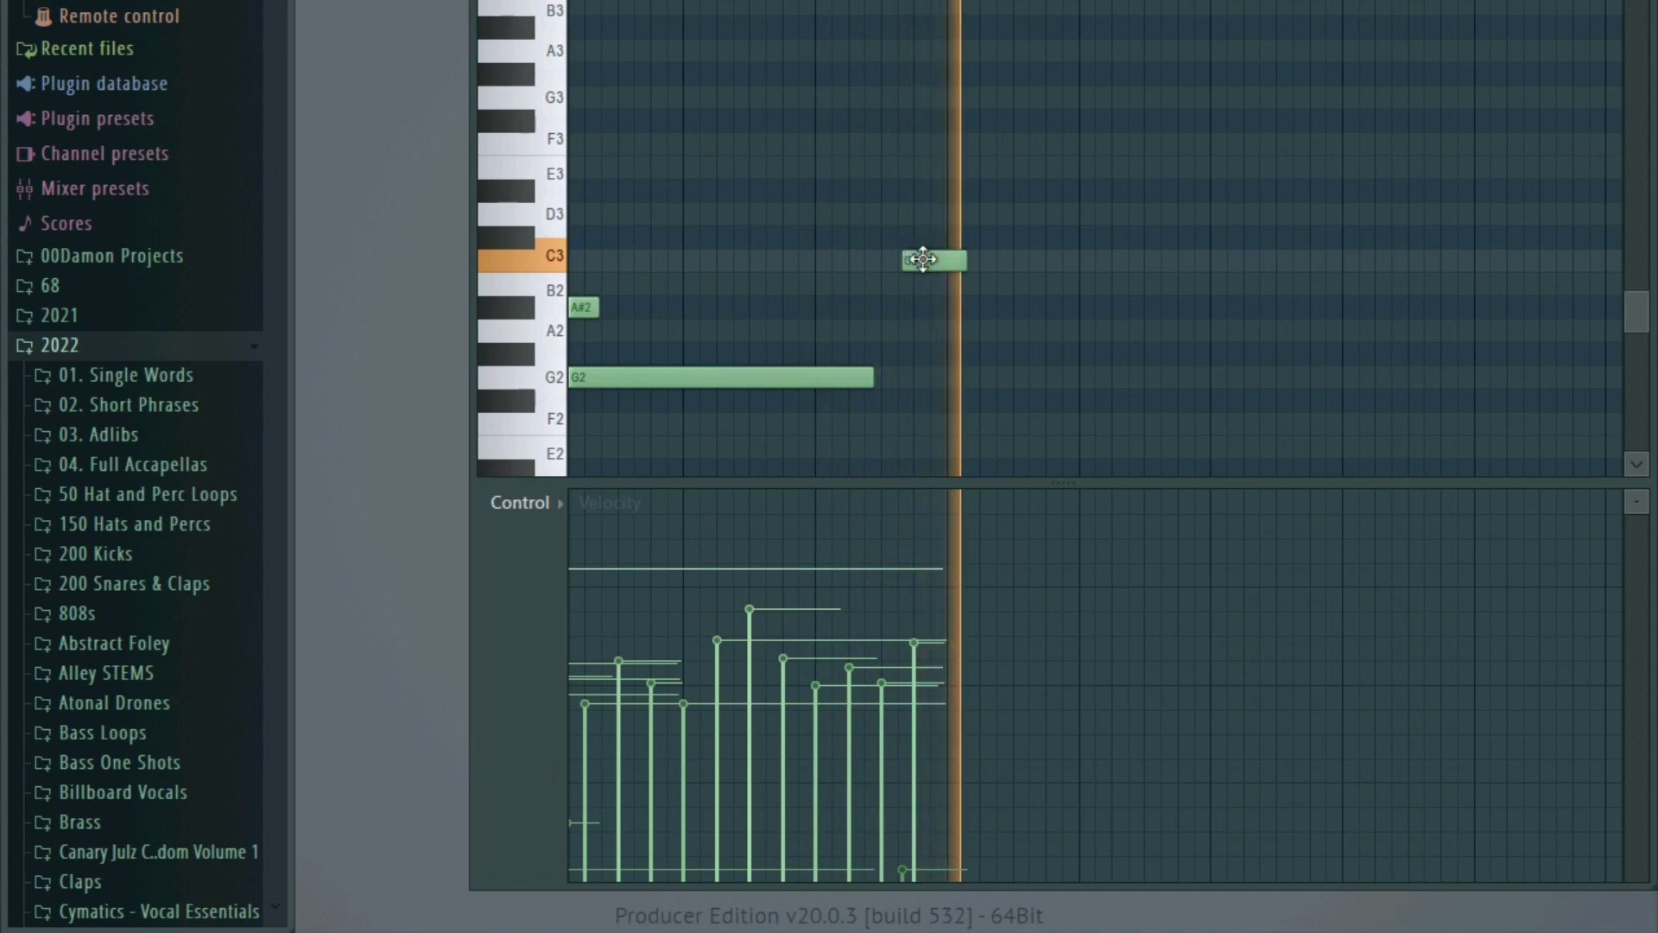
pyautogui.press('space')
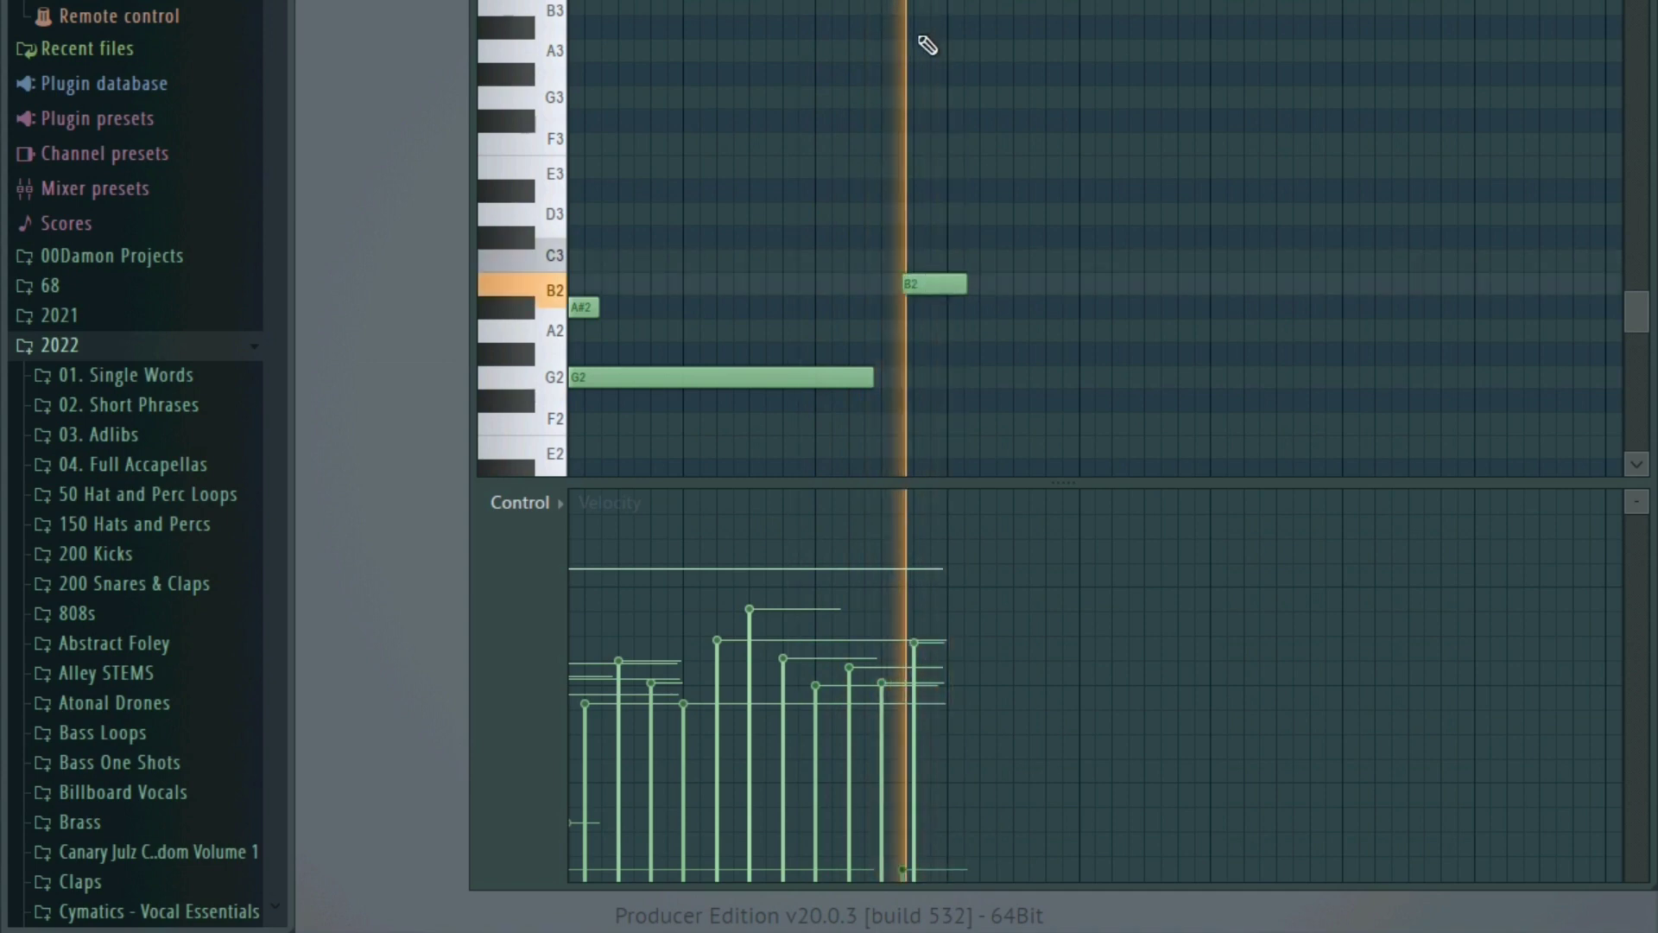
pyautogui.press('space')
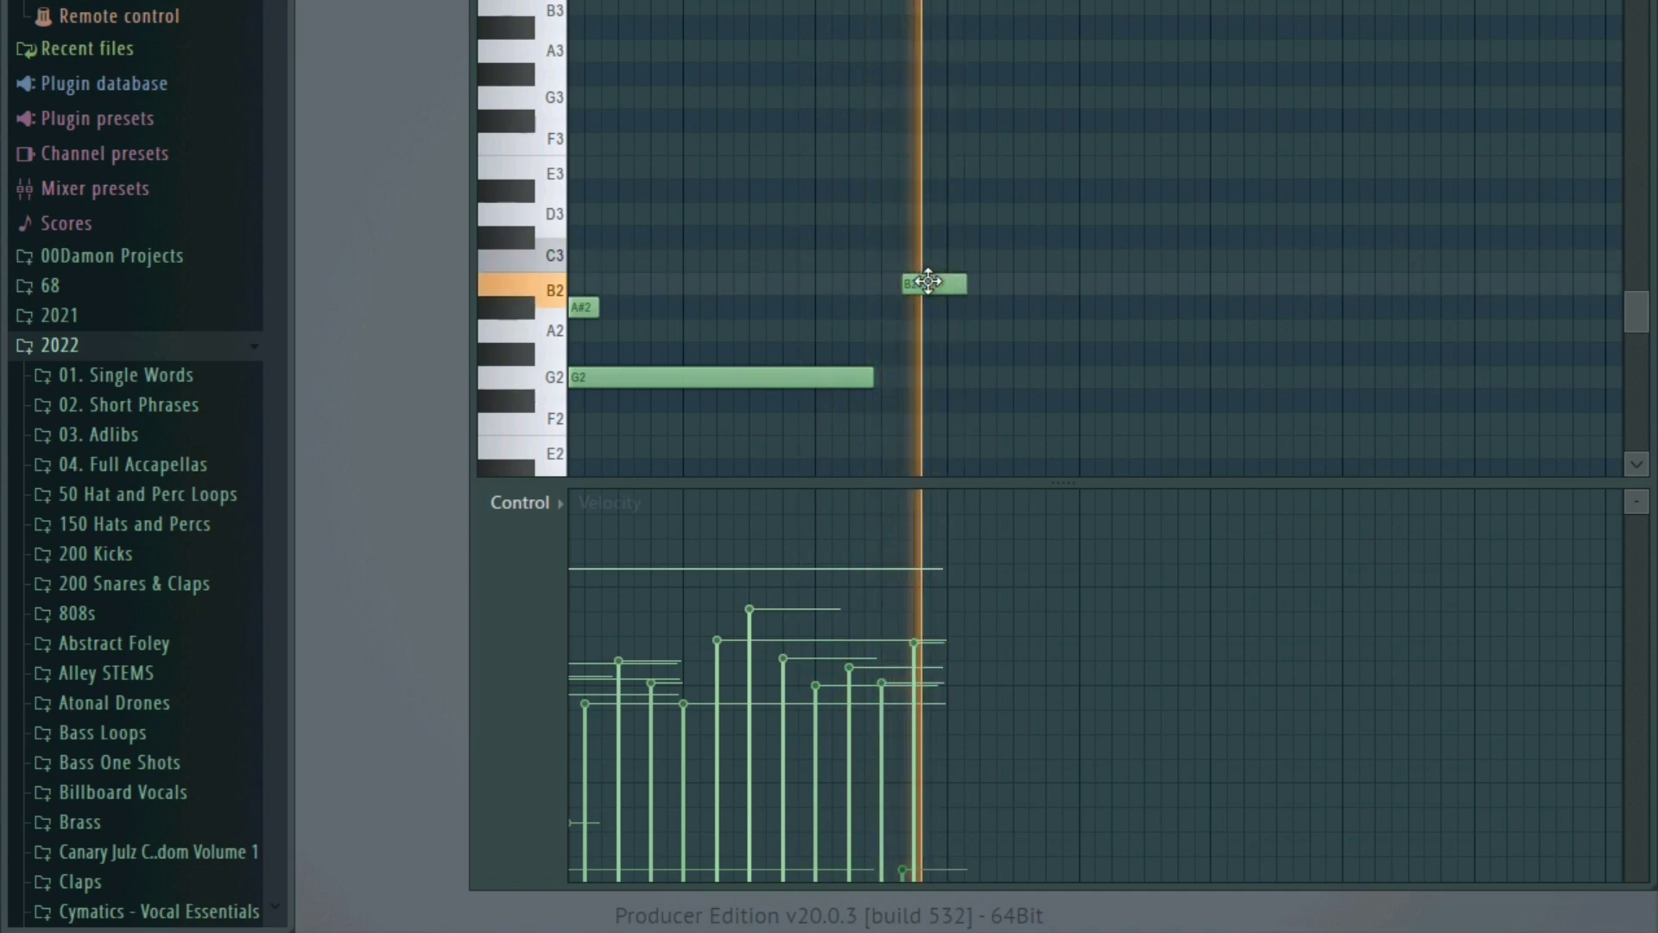
pyautogui.rightClick(929, 283)
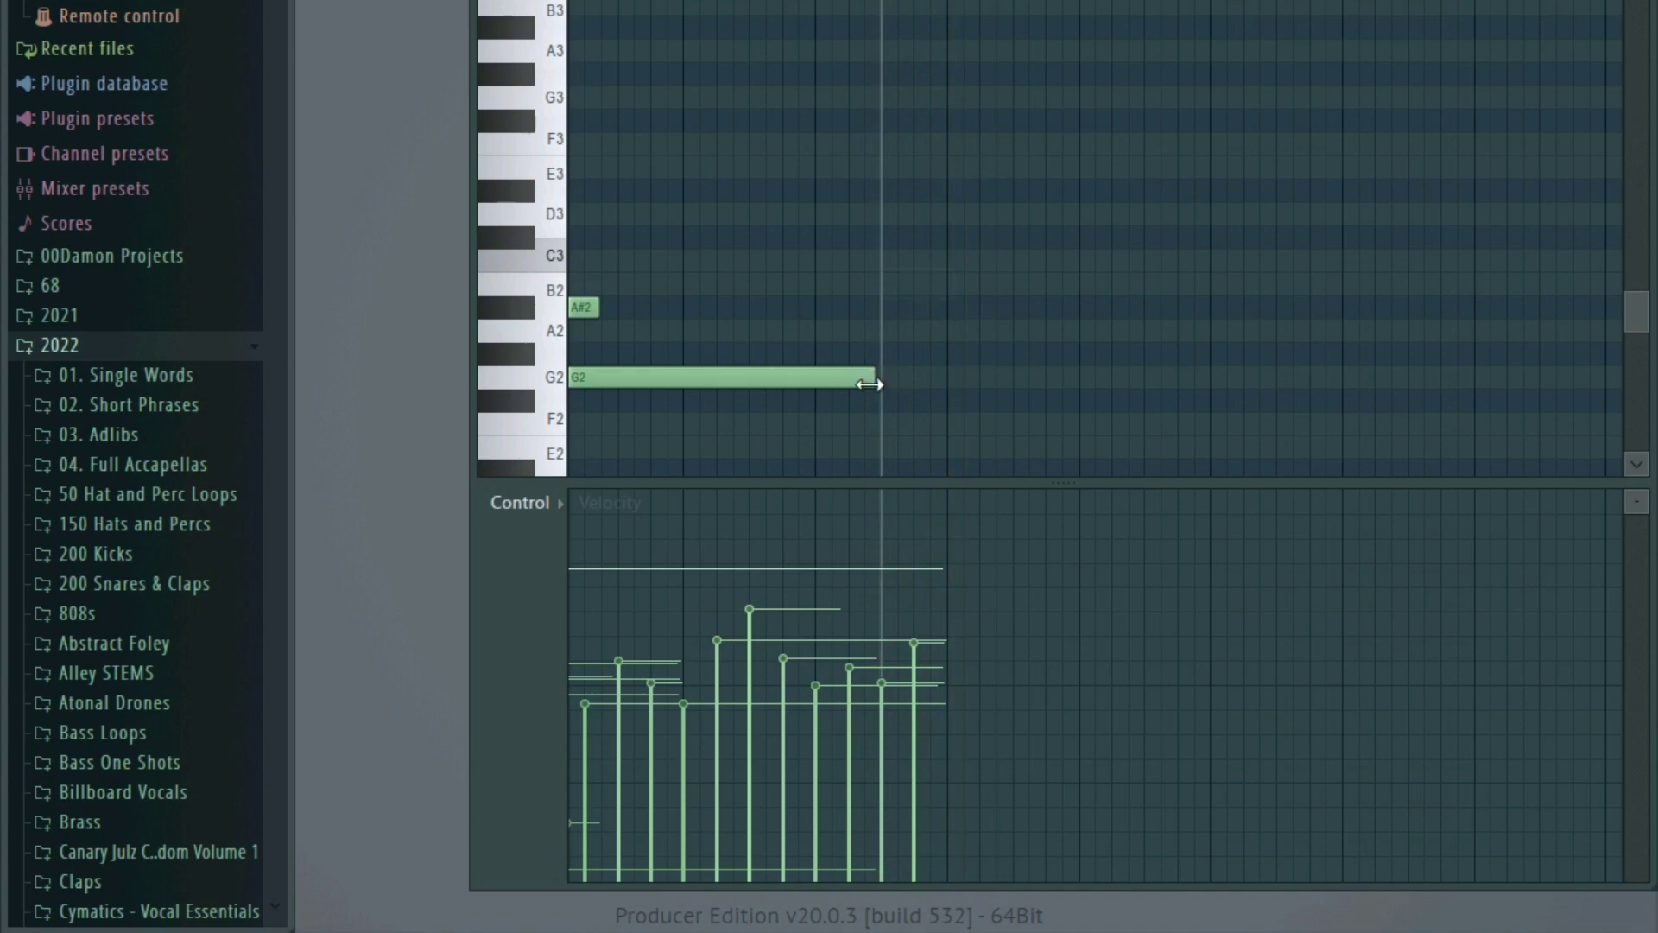
pyautogui.scroll(5, 857, 370)
pyautogui.press('space')
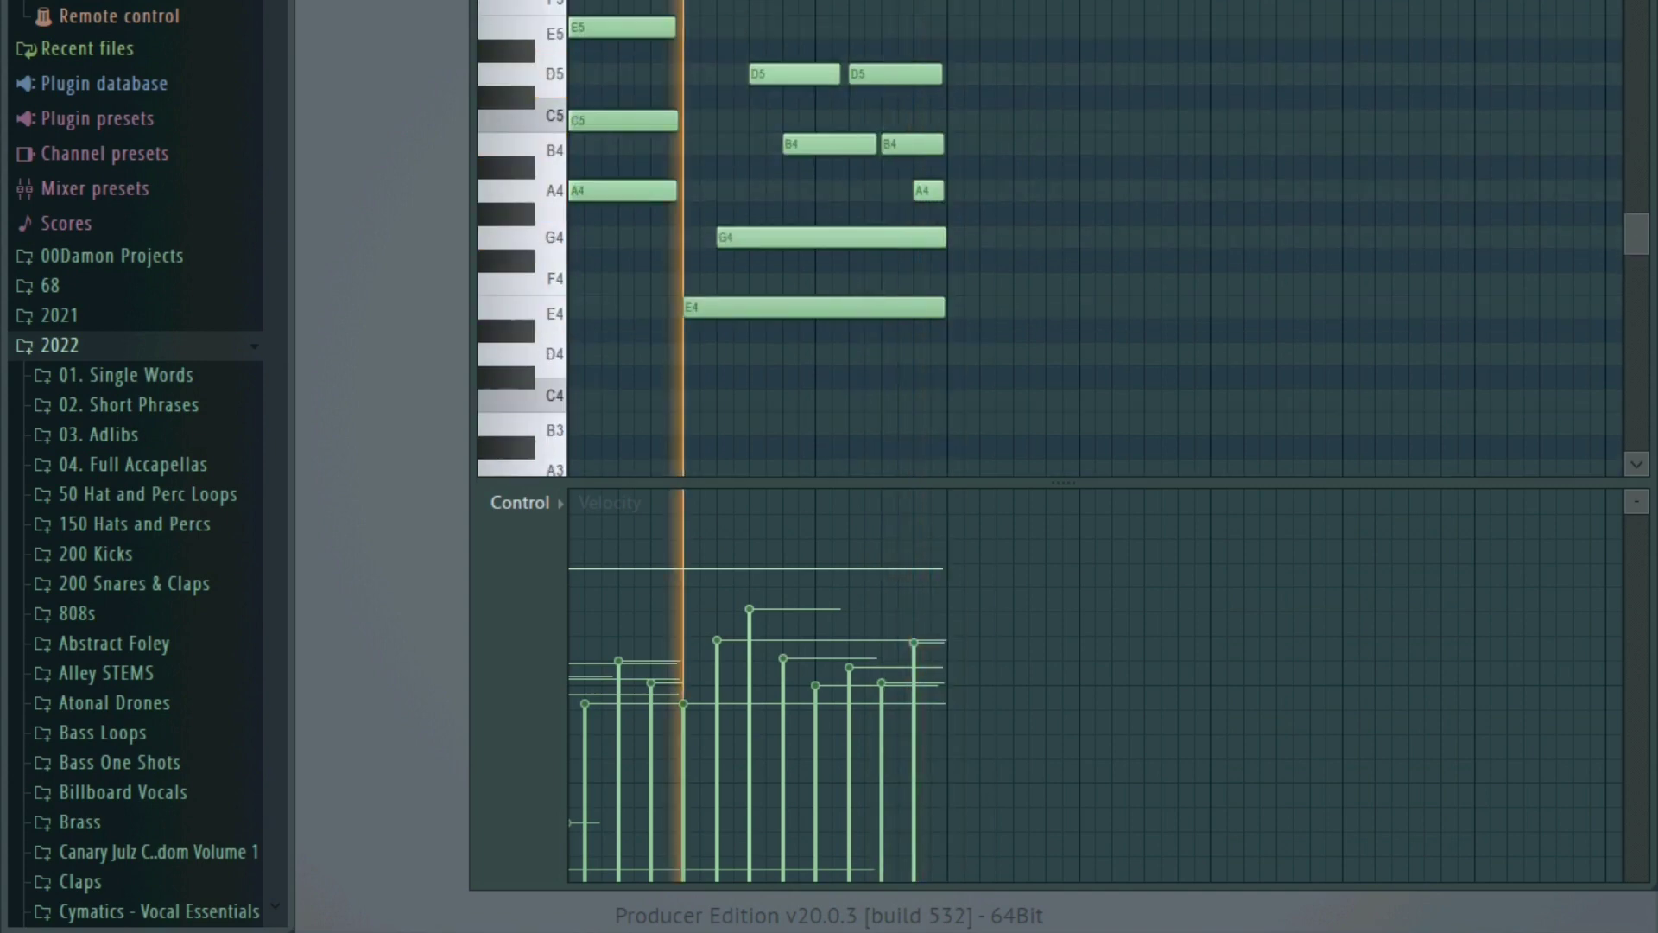
# - Add a G5 note just after the start of the second chord, trying E5 first, and lower its velocity
pyautogui.scroll(2, 830, 261)
pyautogui.moveTo(793, 245); pyautogui.dragTo(855, 309)
pyautogui.press('space')
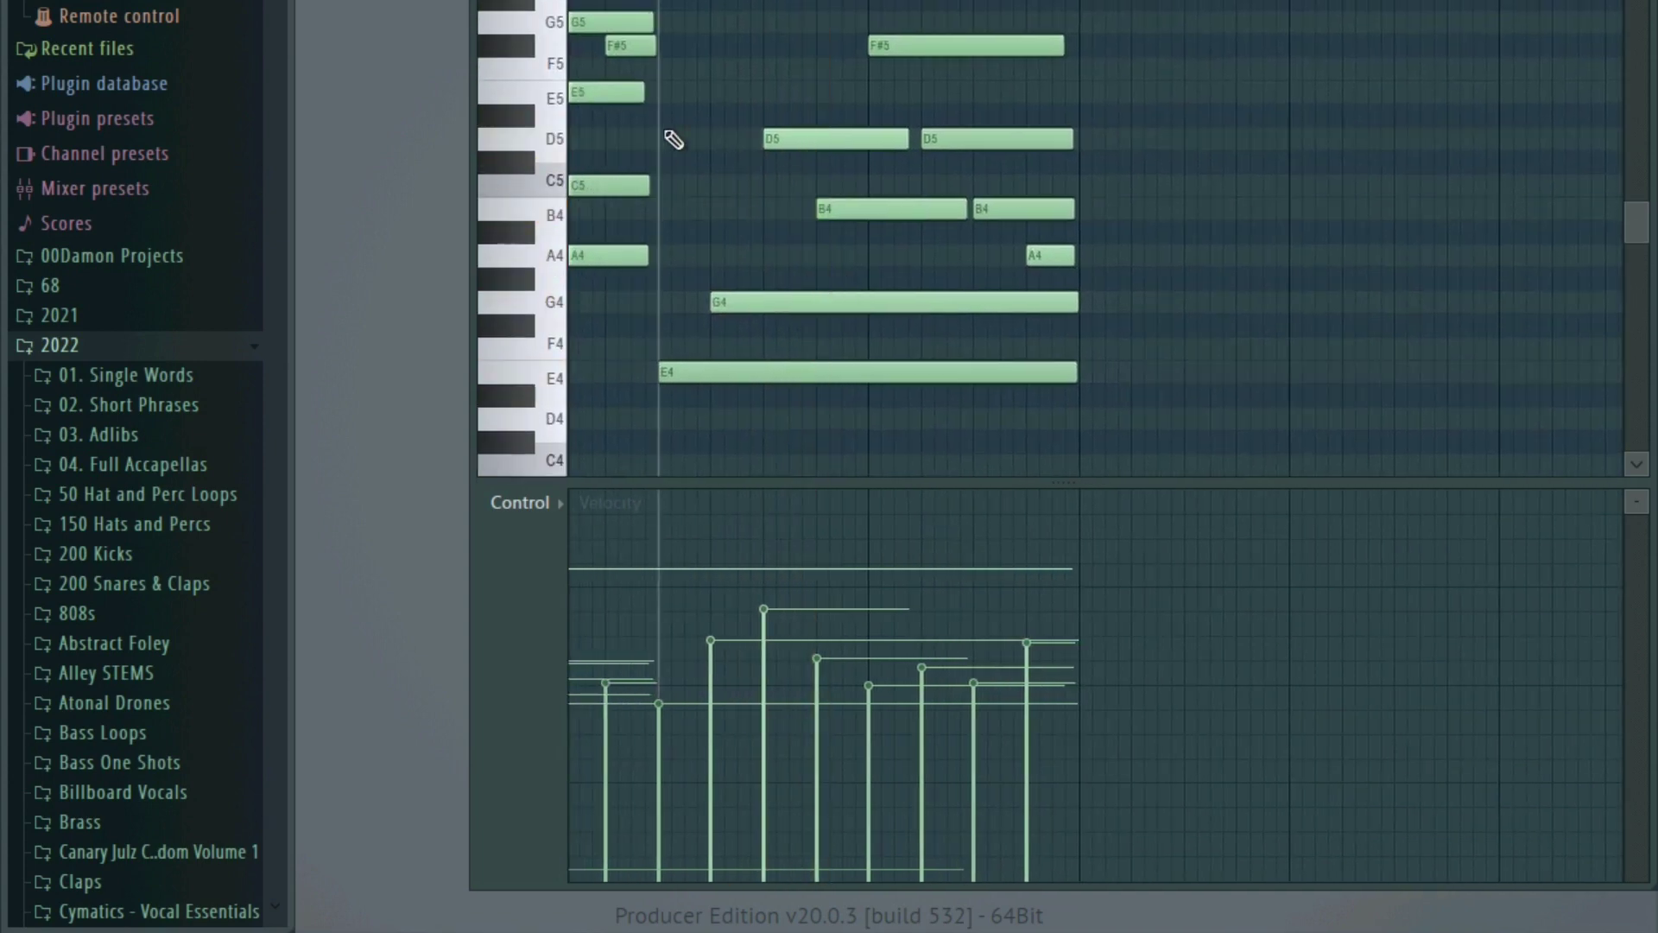
pyautogui.click(662, 93)
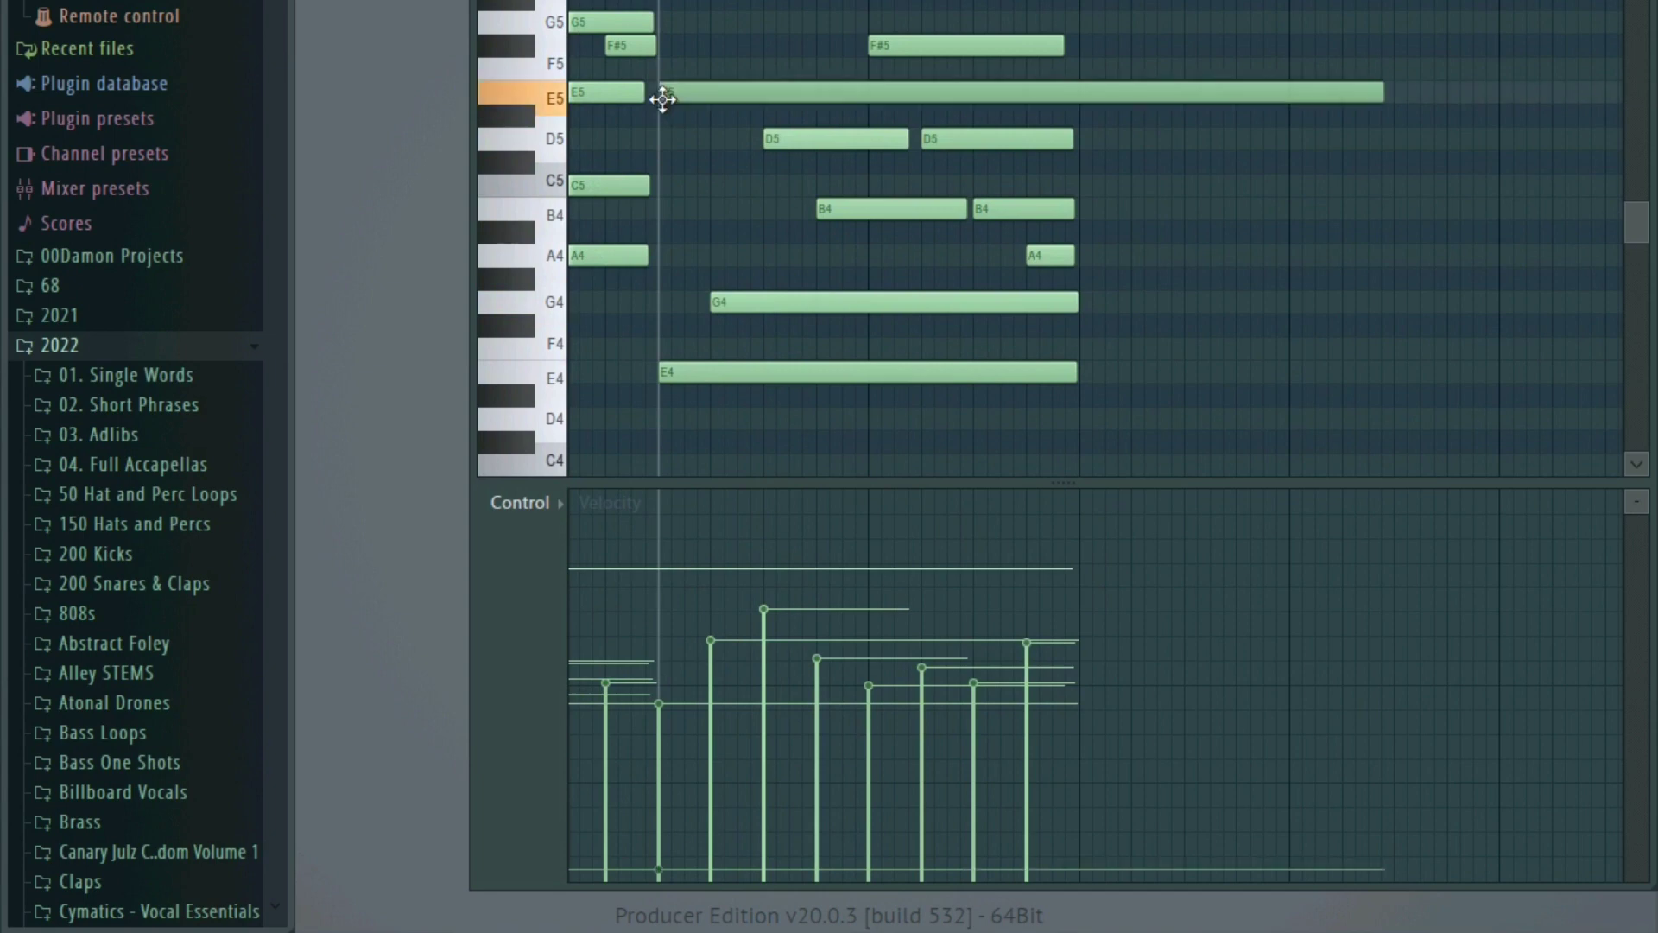
pyautogui.rightClick(712, 95)
pyautogui.moveTo(726, 33); pyautogui.dragTo(712, 33)
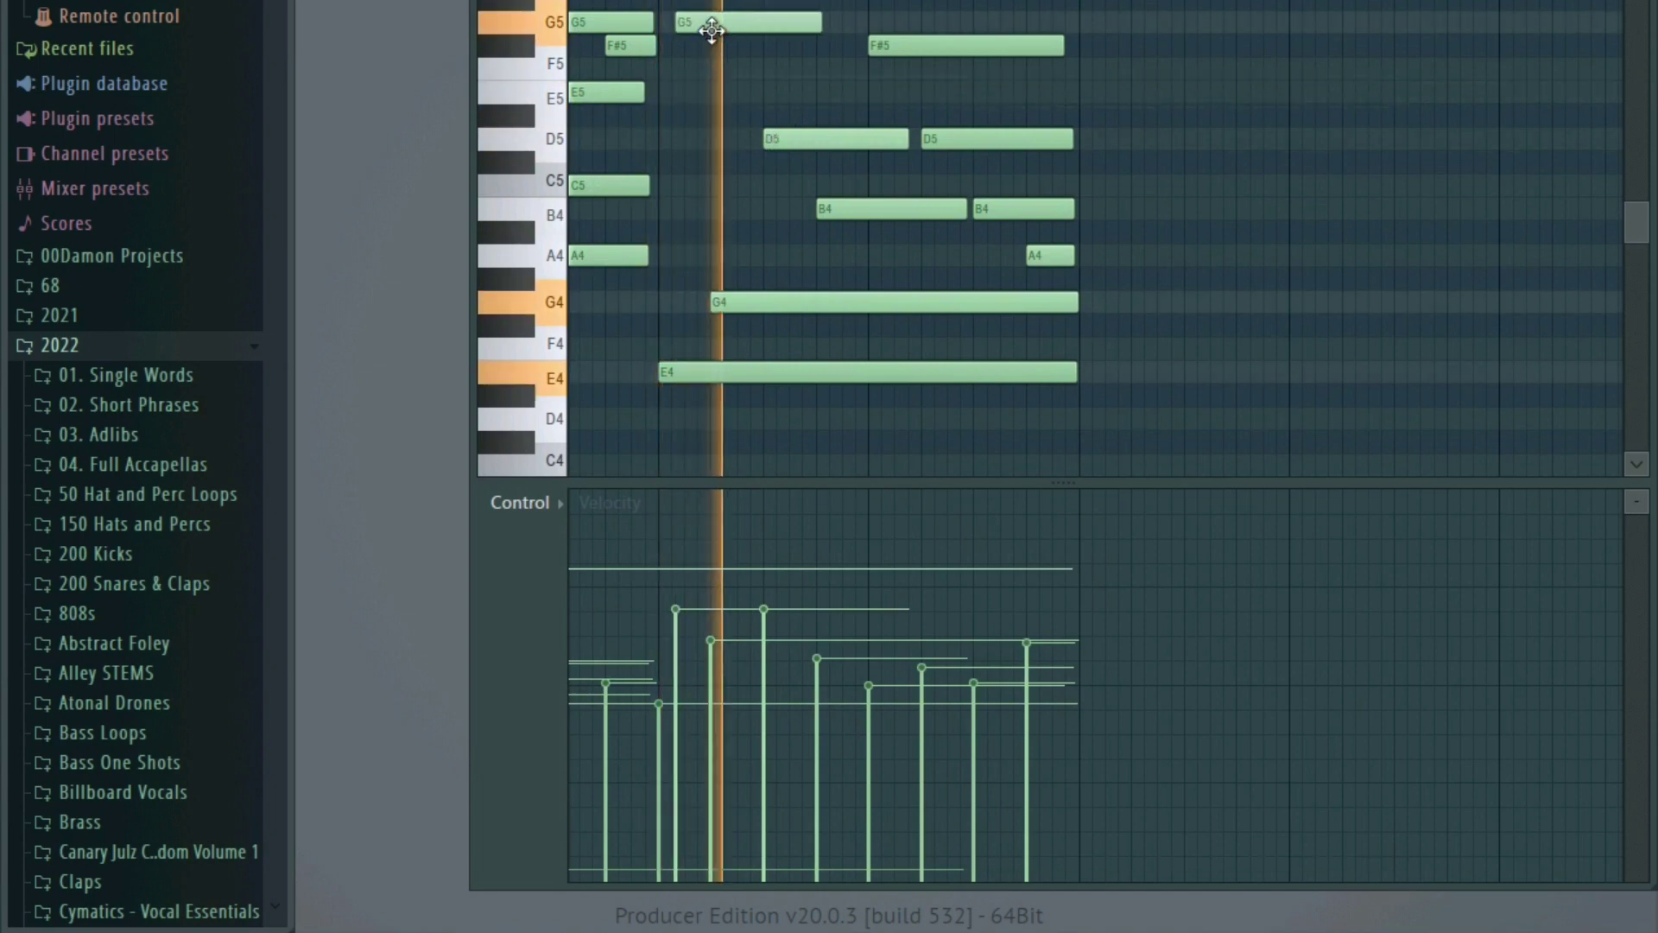
pyautogui.press('space')
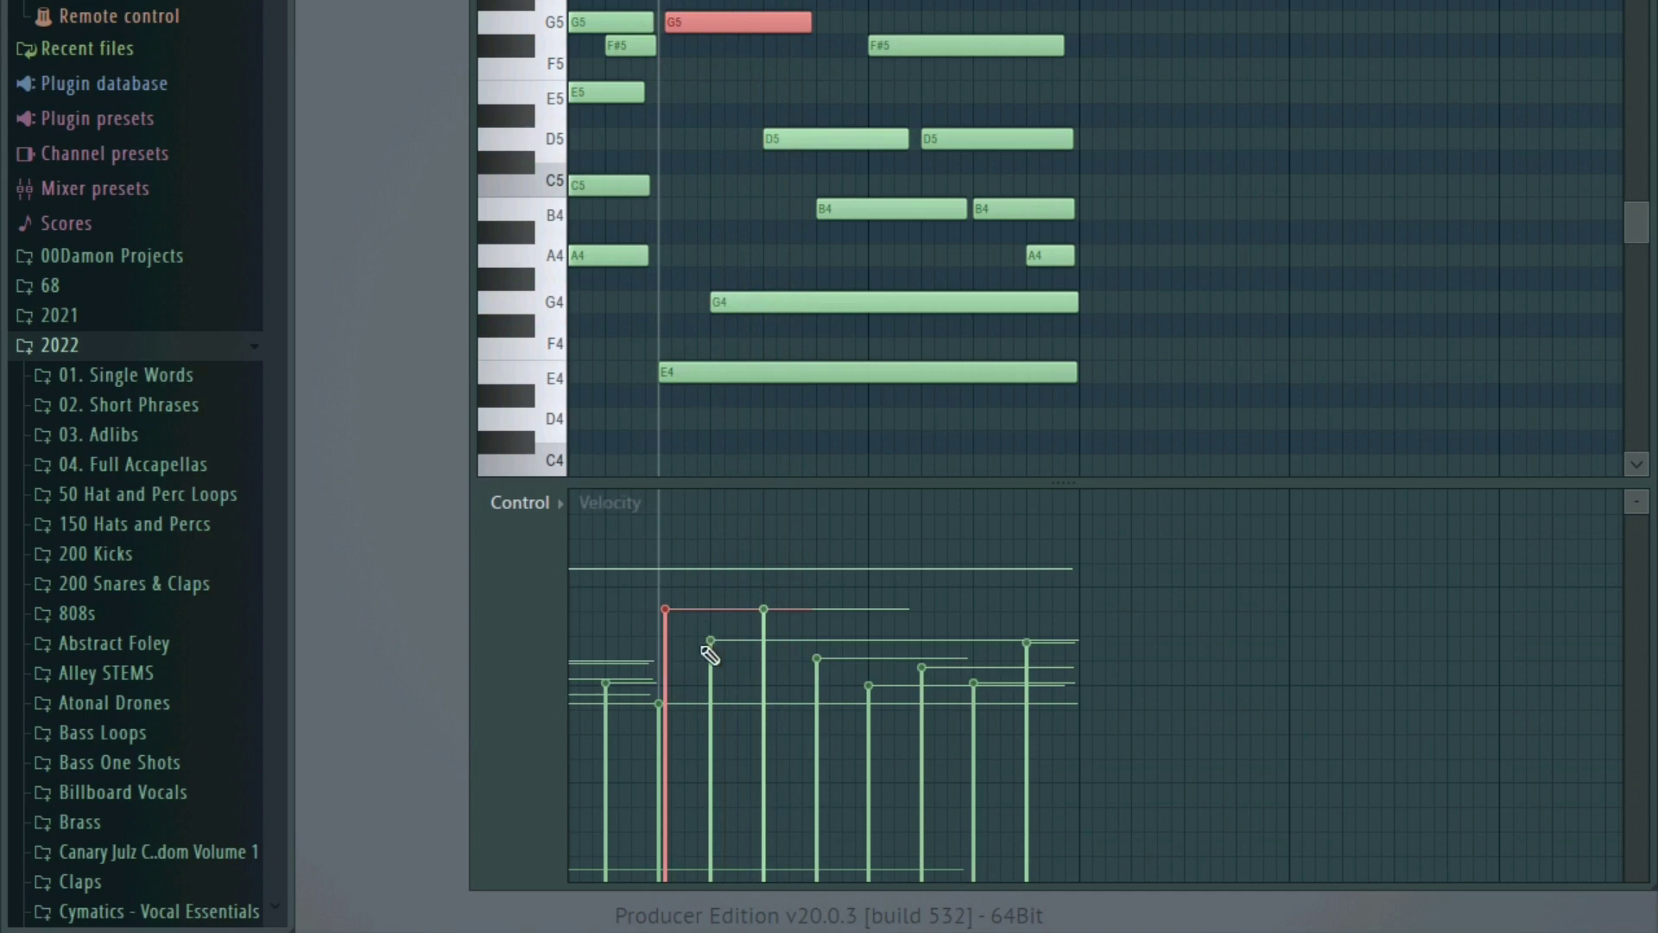
pyautogui.moveTo(710, 653); pyautogui.dragTo(714, 795)
# - Add a B5 note starting slightly after the new G5, and lengthen both notes to near the end of the second chord
pyautogui.scroll(3, 698, 12)
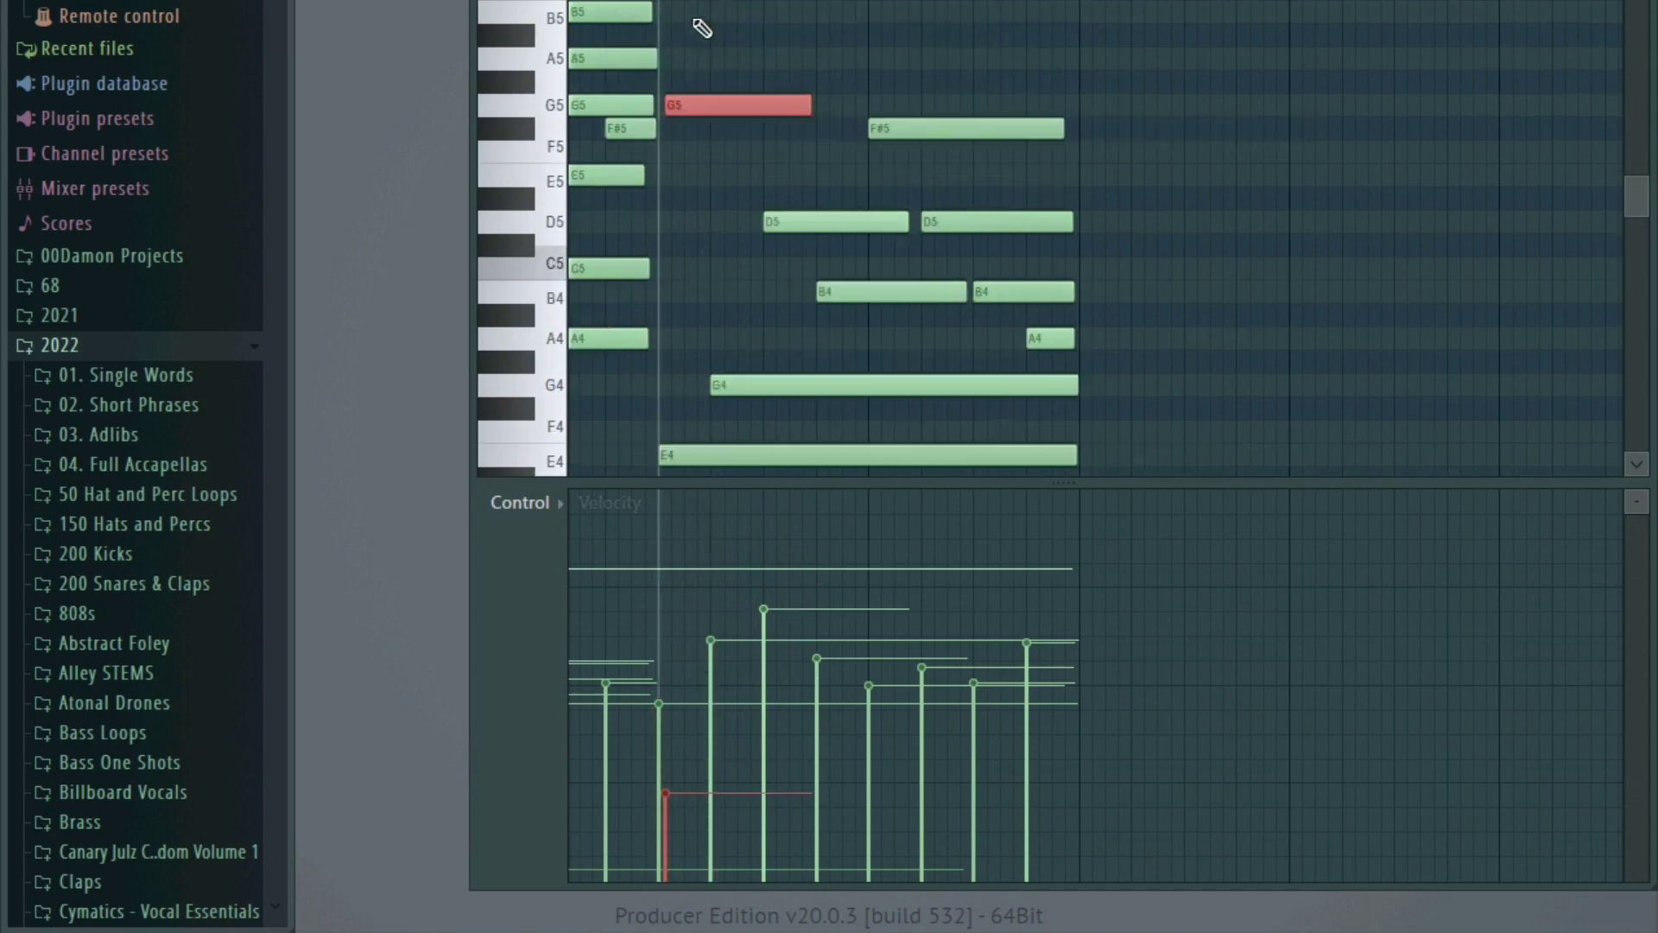
pyautogui.click(682, 47)
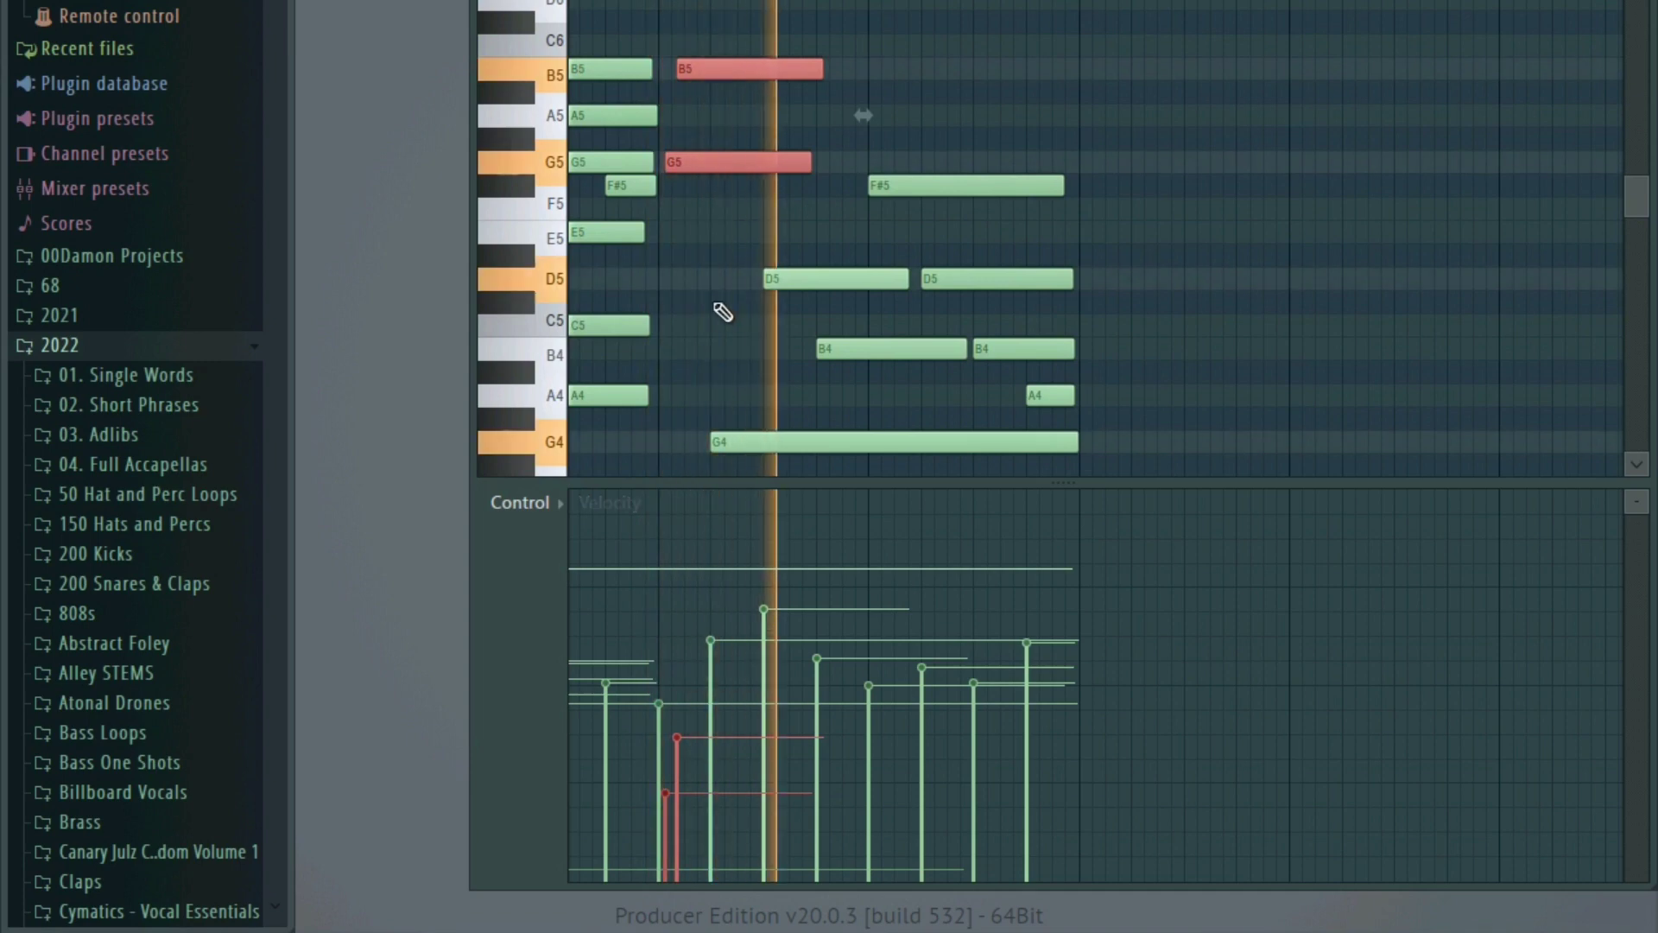
pyautogui.moveTo(822, 69); pyautogui.dragTo(1040, 112)
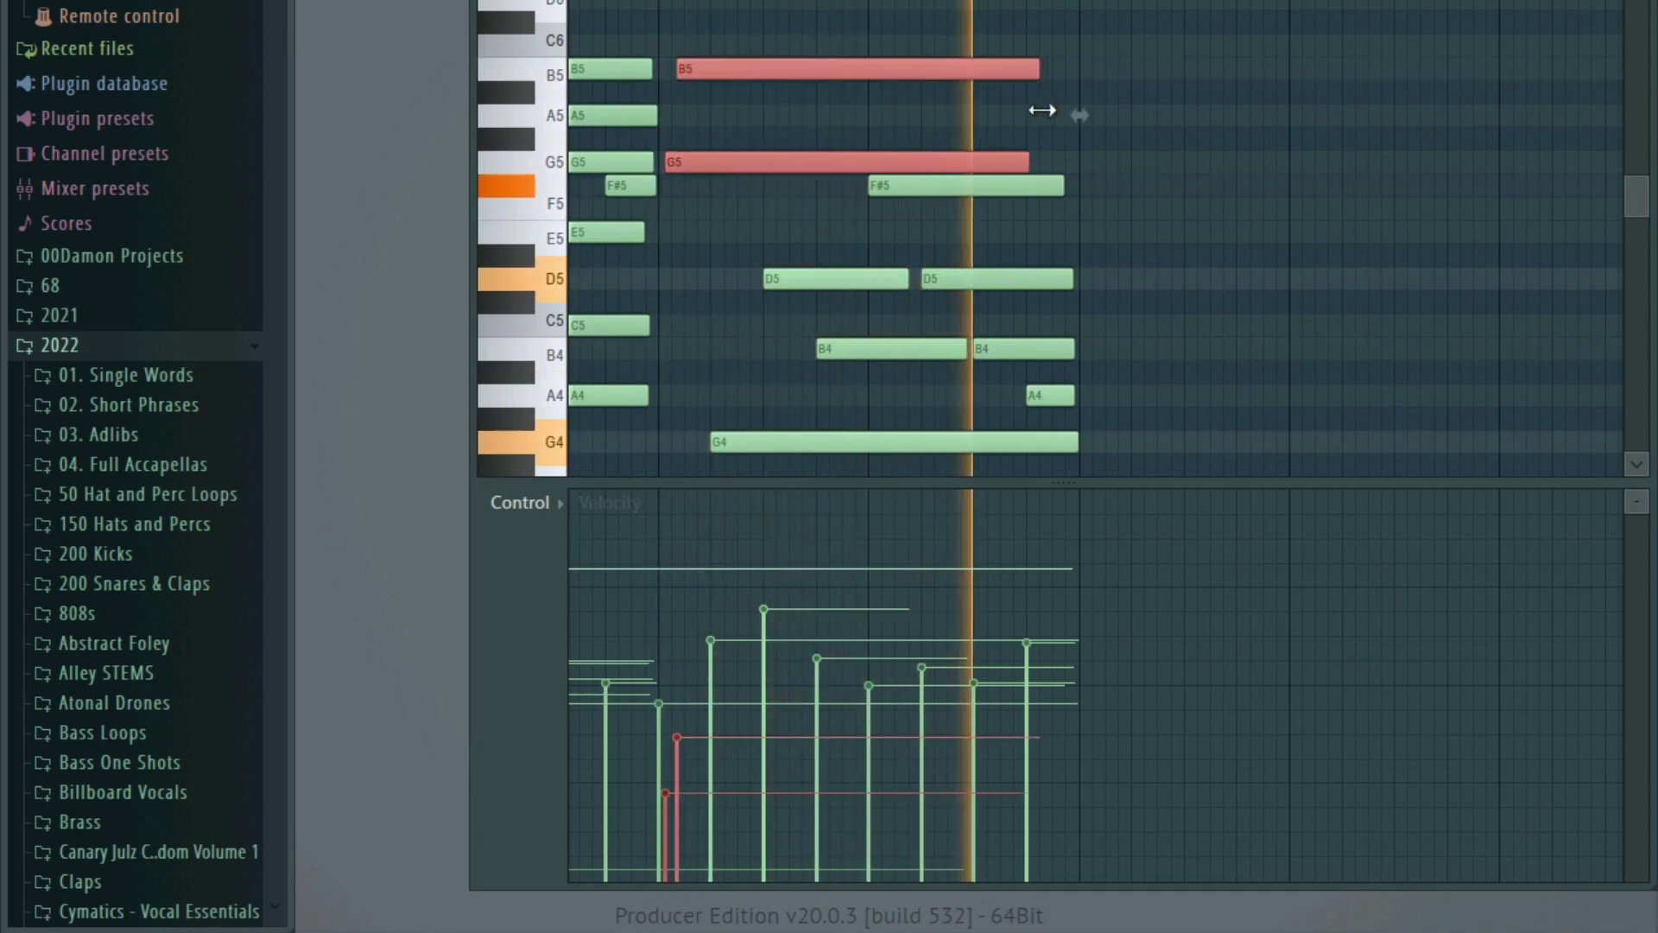
pyautogui.press('space')
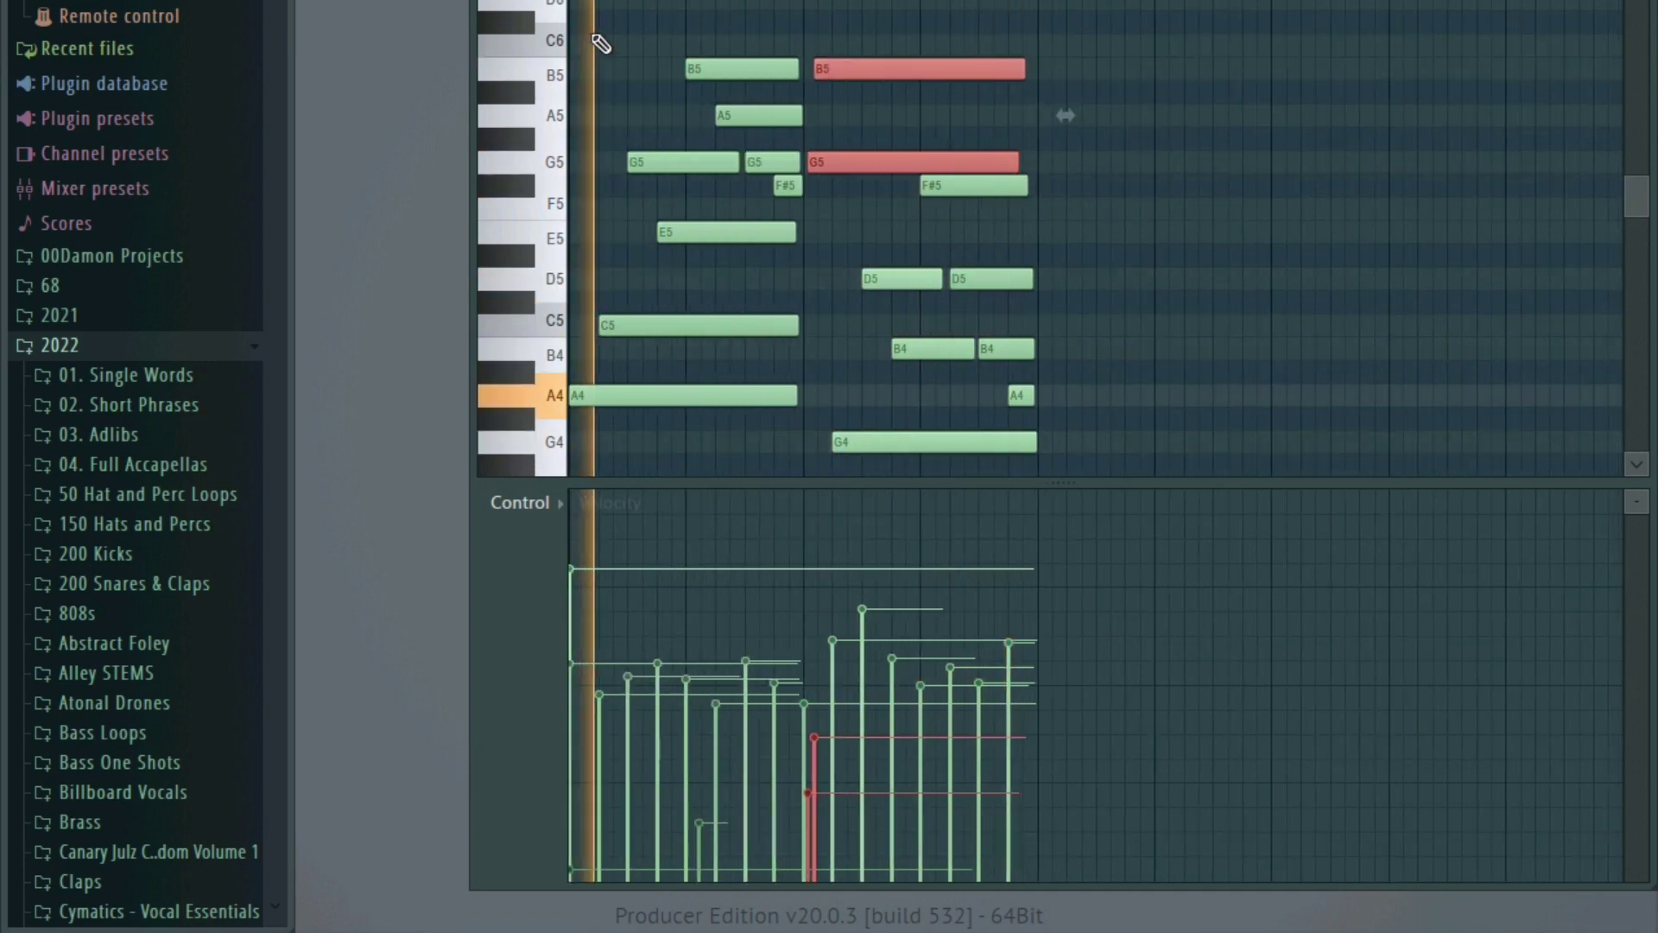
# - Add short A5 and E5 notes just after the first chord's start, lowering the E5's velocity and slightly raising the A5's
pyautogui.keyDown('ctrl'); pyautogui.click(598, 52); pyautogui.keyUp('ctrl')
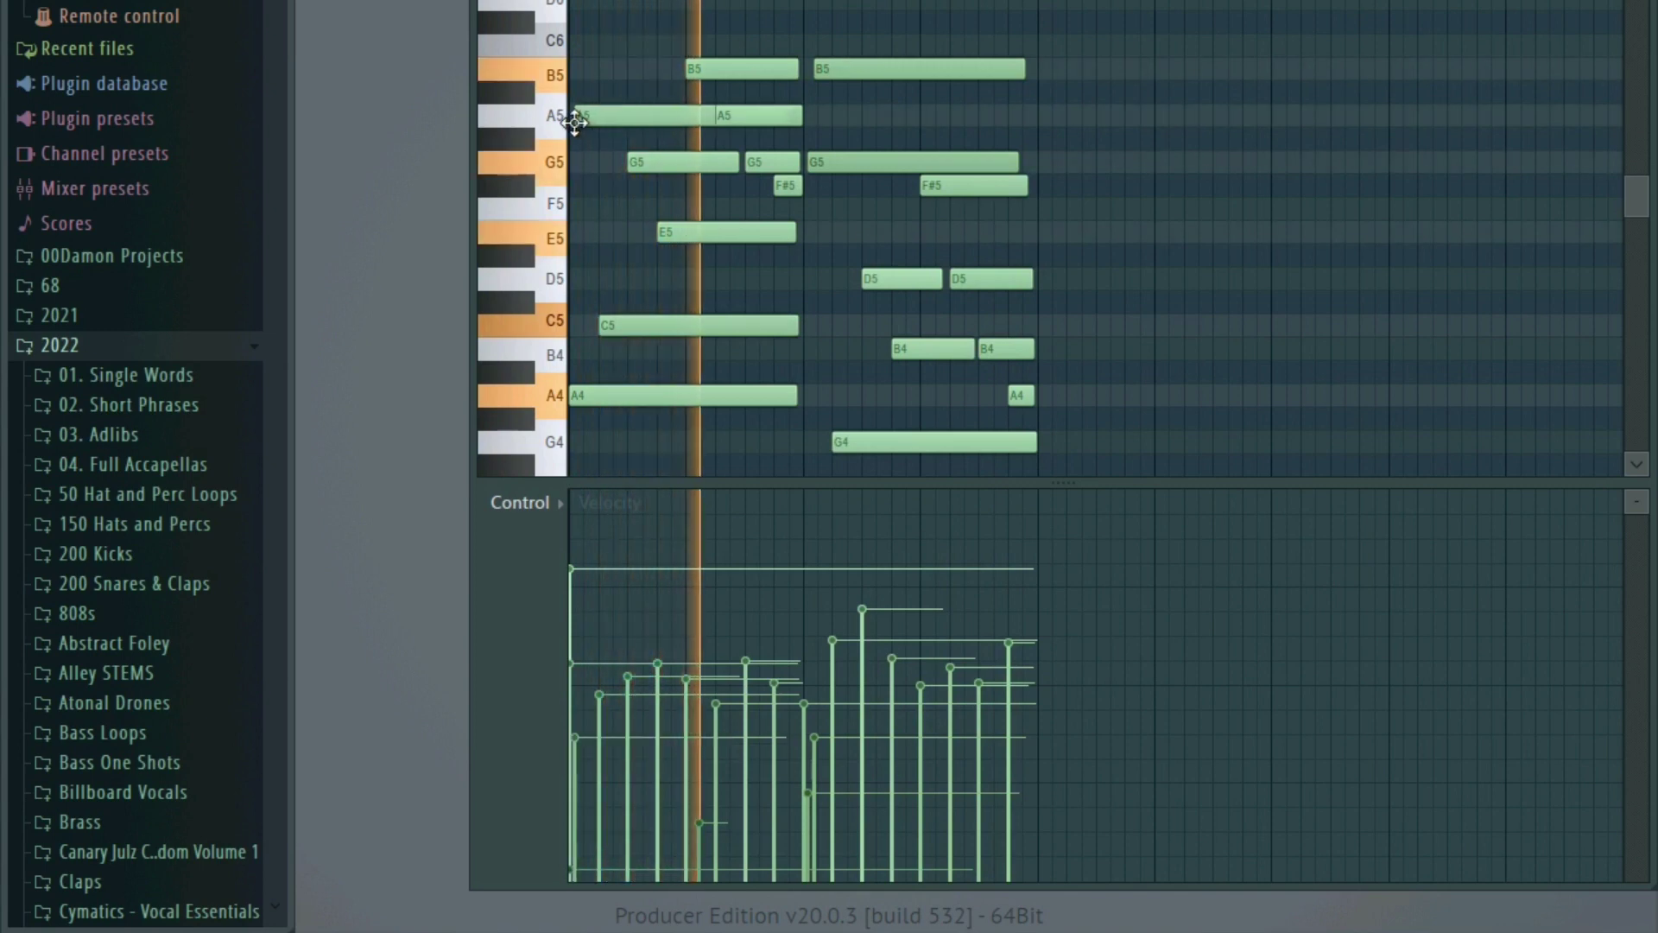
pyautogui.click(575, 115)
pyautogui.moveTo(784, 115); pyautogui.dragTo(647, 156)
pyautogui.scroll(1, 587, 161)
pyautogui.scroll(3, 592, 169)
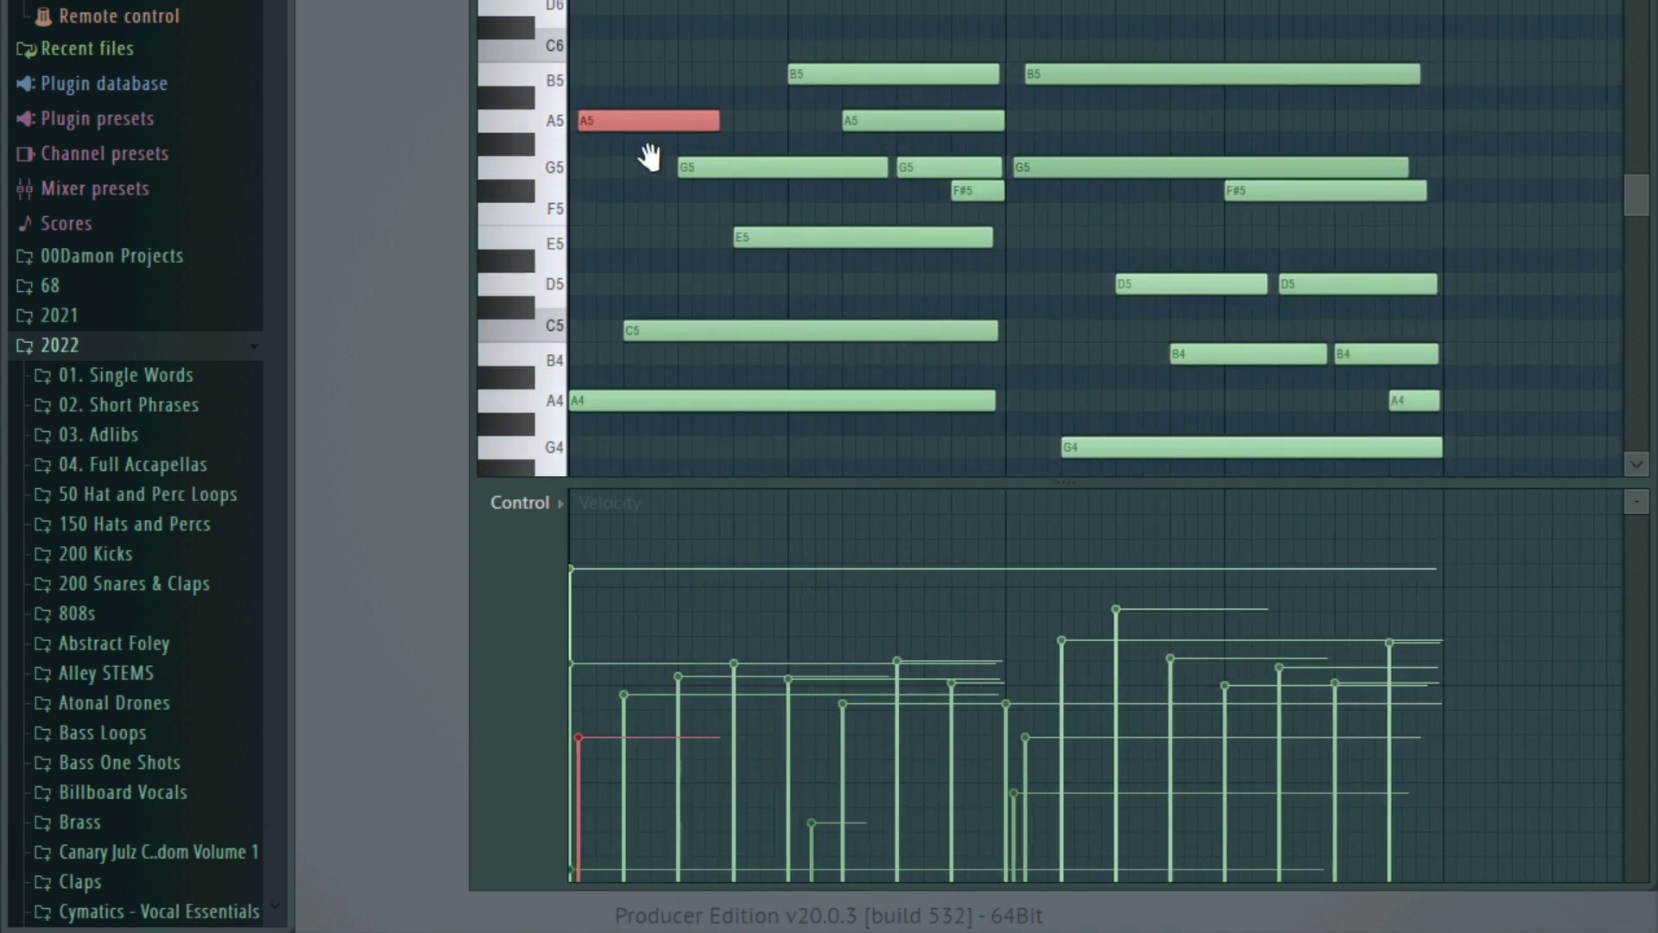
pyautogui.click(581, 242)
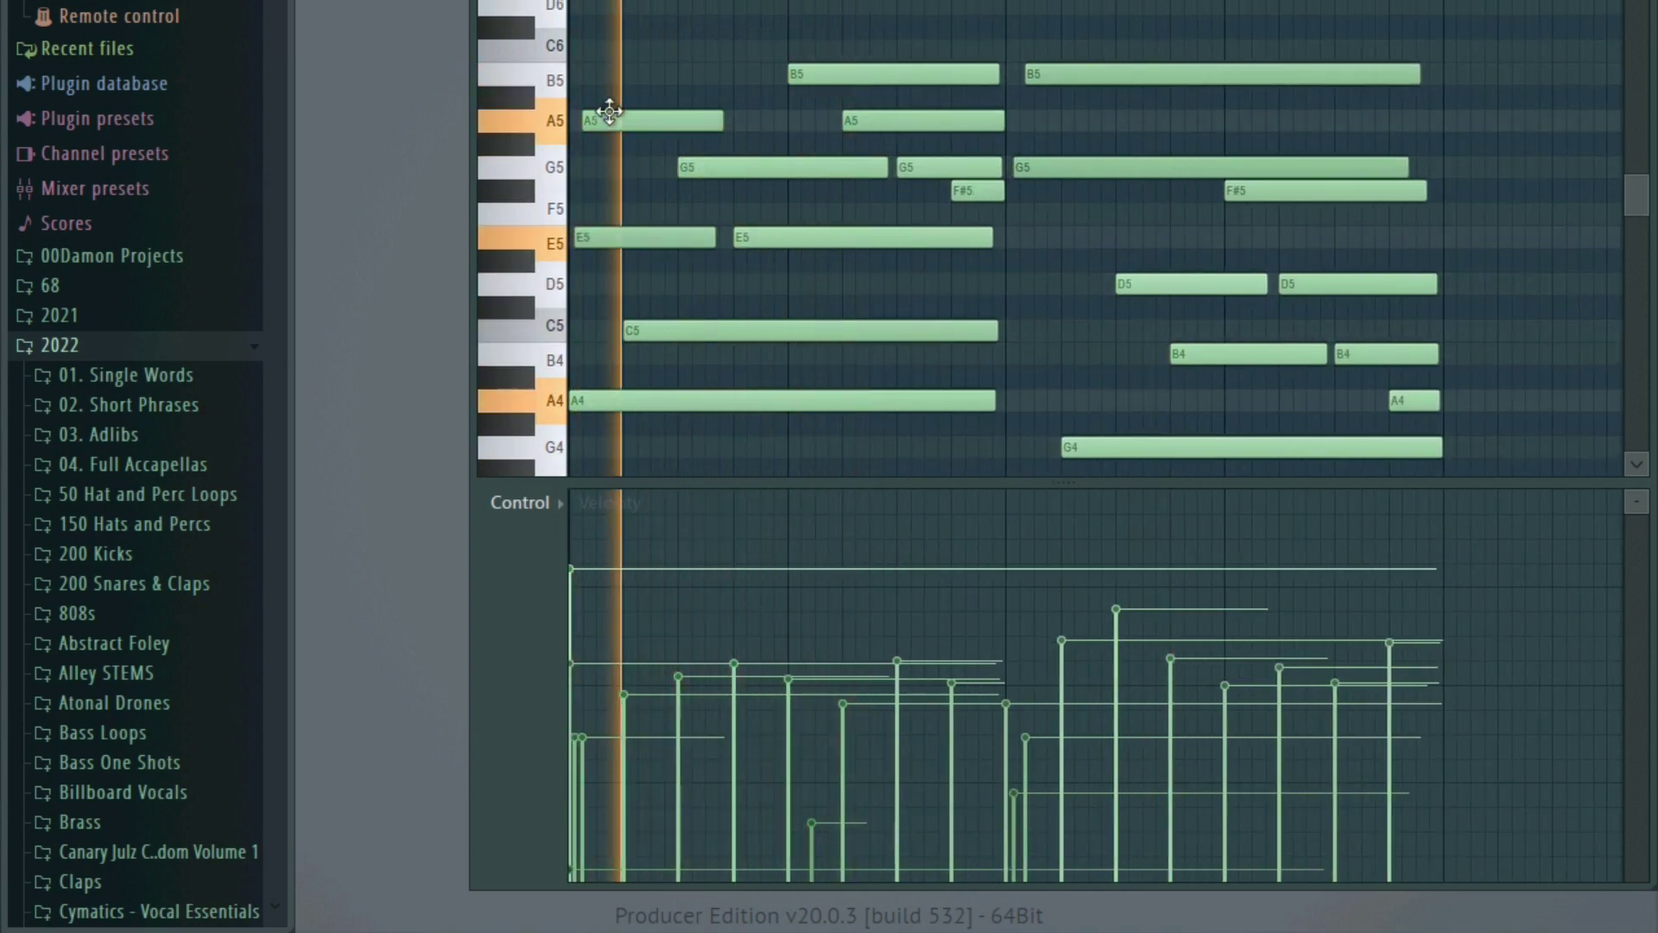
pyautogui.moveTo(603, 270); pyautogui.dragTo(610, 119)
pyautogui.press('space')
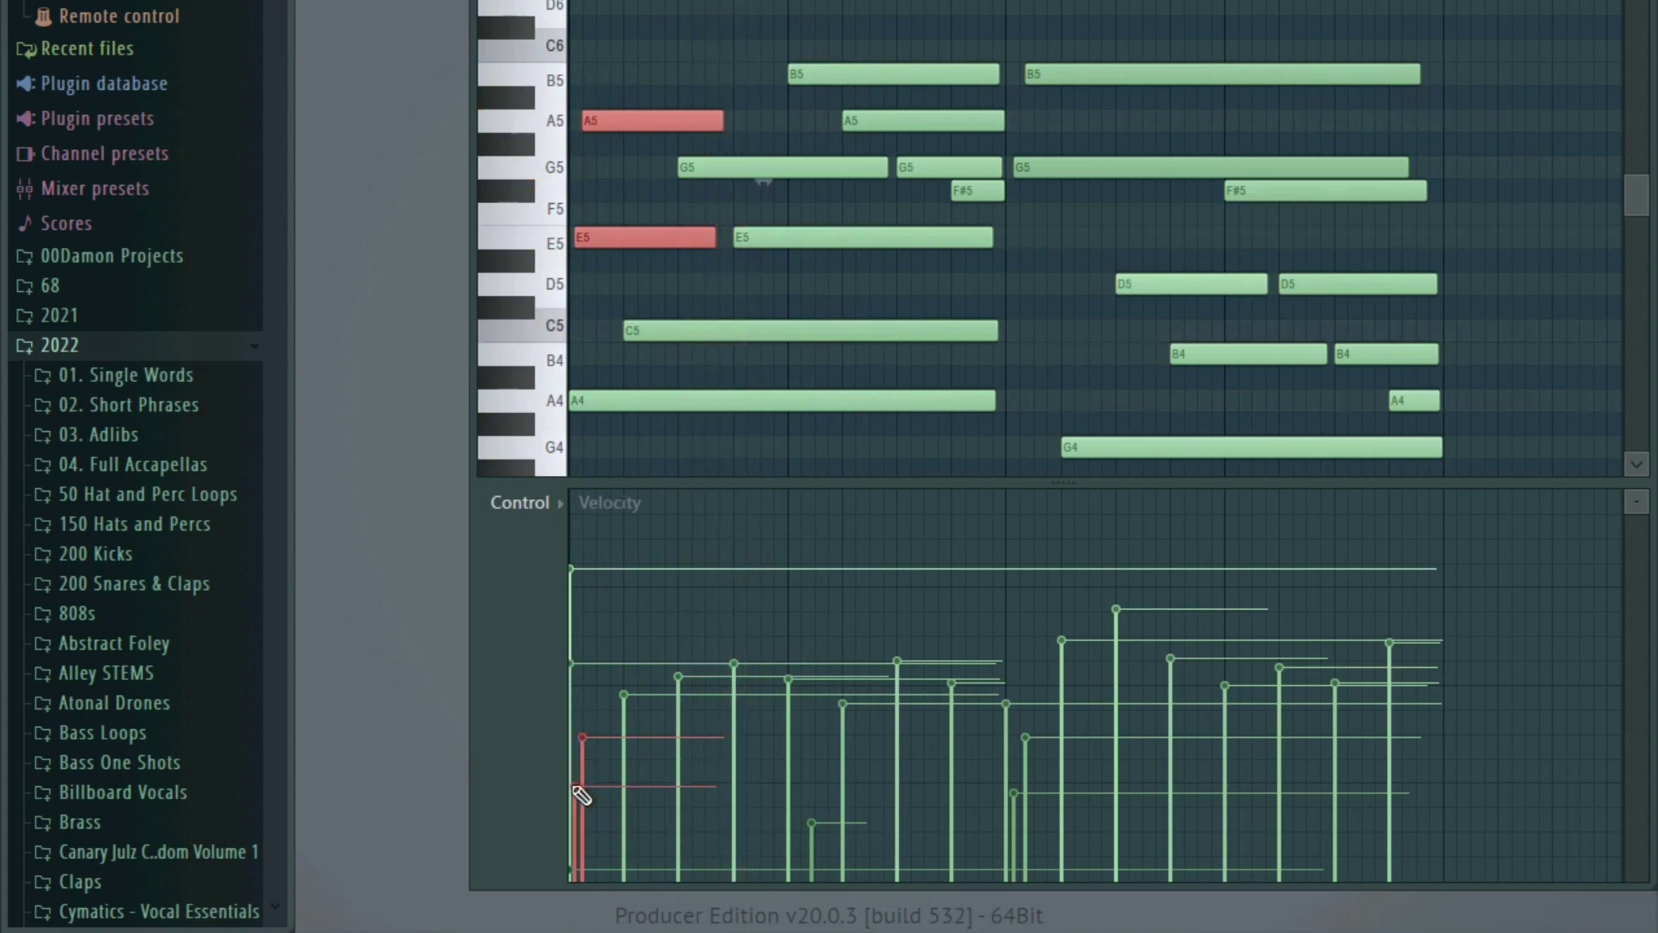
pyautogui.click(560, 245)
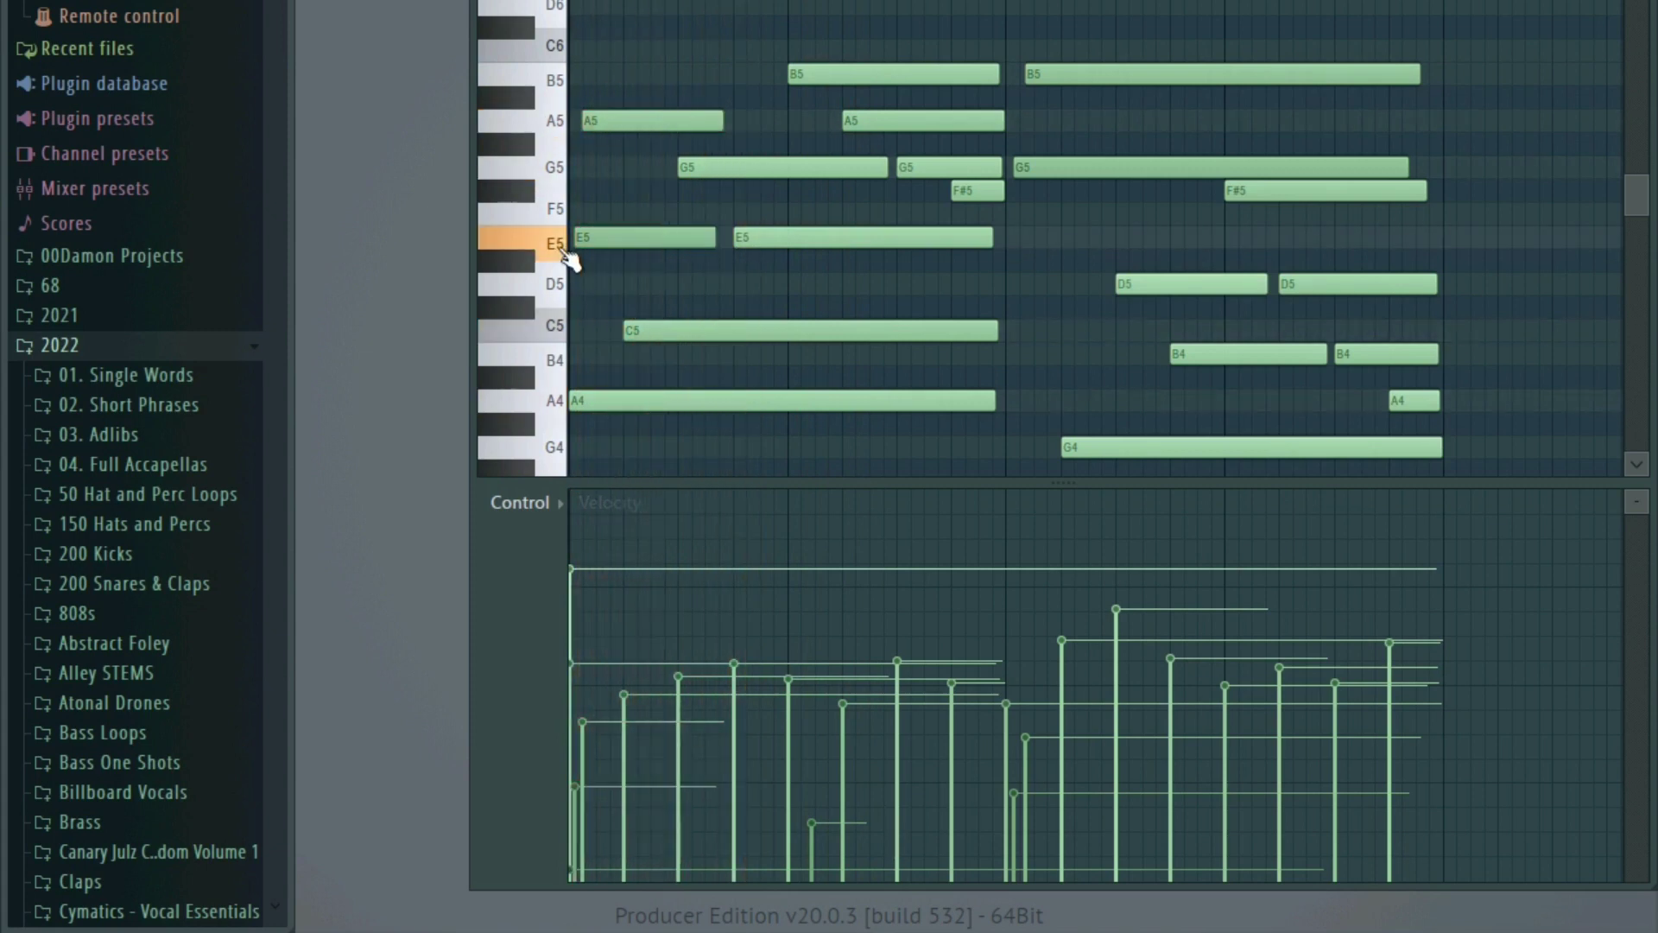
pyautogui.press('space')
pyautogui.press('space')
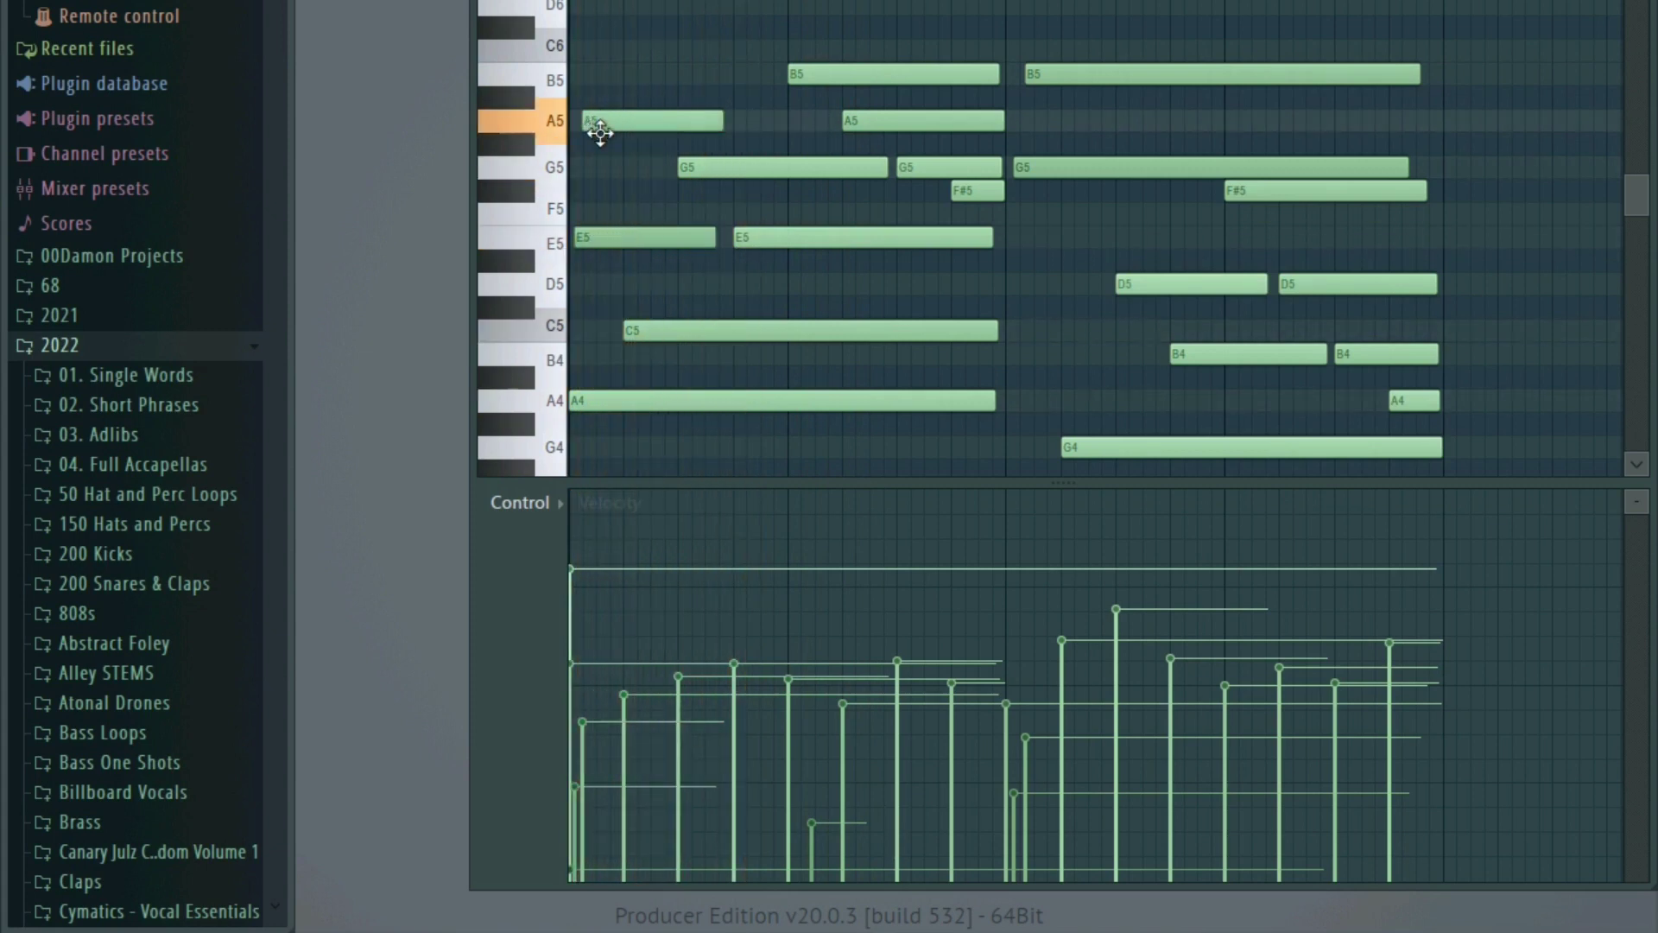
# - Try the short A5 note at C5 with the short E5 slightly later, and return both to their earlier places
pyautogui.moveTo(596, 123); pyautogui.dragTo(591, 337)
pyautogui.press('space')
pyautogui.moveTo(593, 243); pyautogui.dragTo(596, 244)
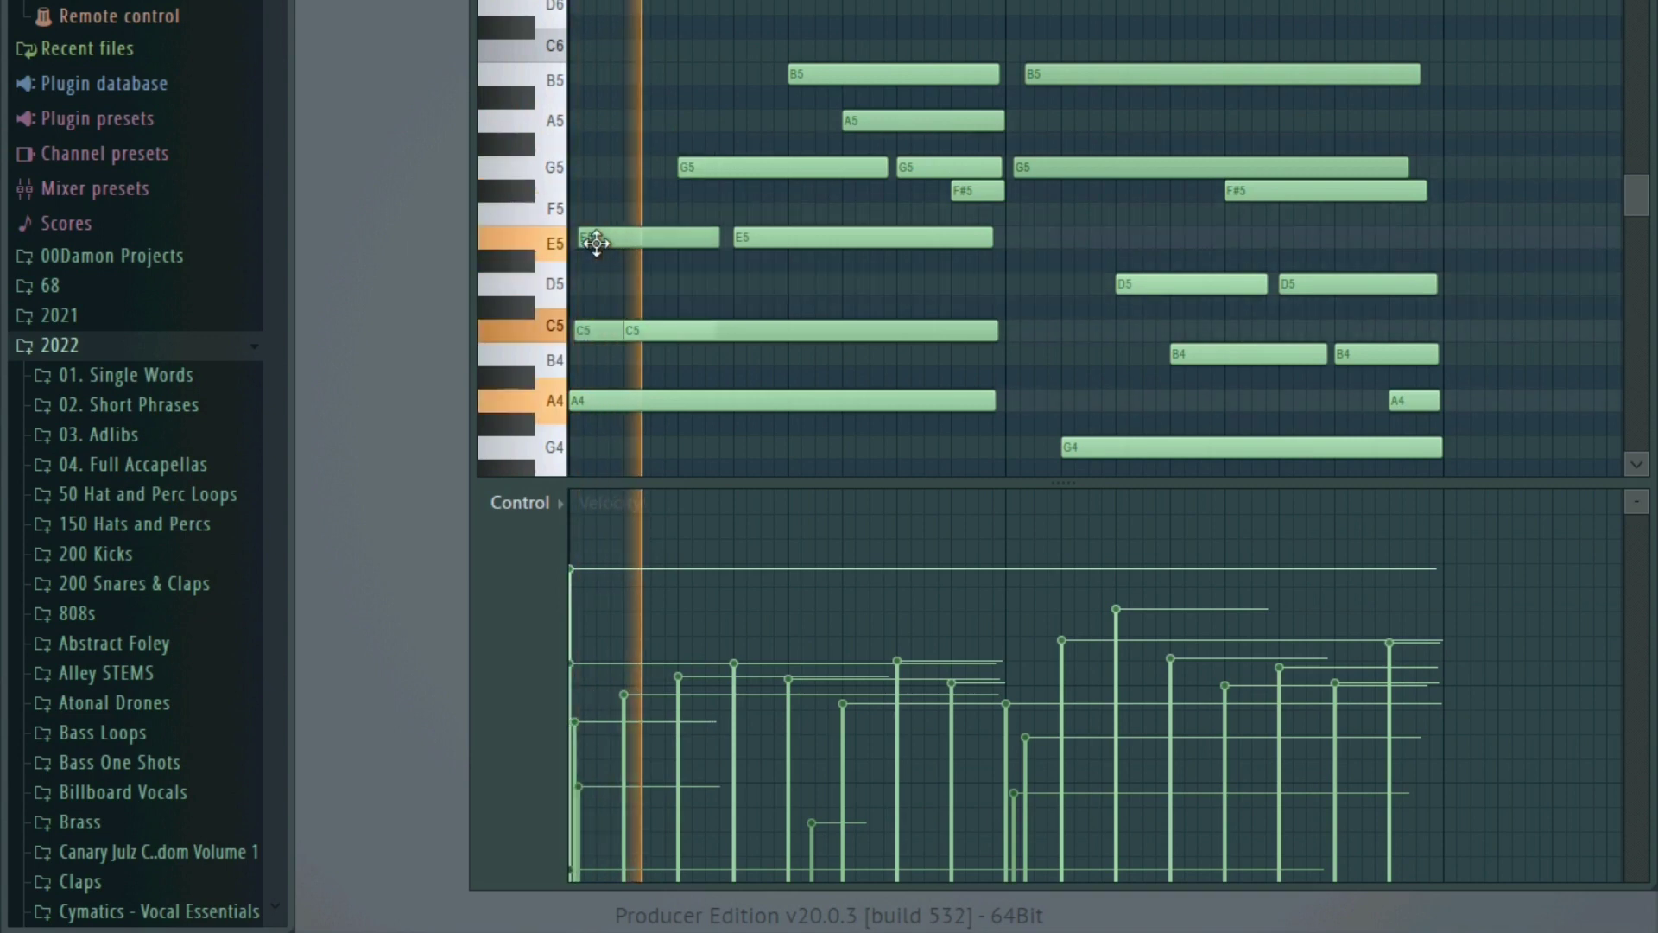
pyautogui.press('space')
pyautogui.moveTo(584, 328); pyautogui.dragTo(596, 133)
pyautogui.press('space')
pyautogui.moveTo(600, 236); pyautogui.dragTo(594, 235)
pyautogui.press('space')
pyautogui.press('space')
pyautogui.press('space')
# - Try the short A5 note up at C6 near the first chord's start, and delete it
pyautogui.moveTo(611, 114); pyautogui.dragTo(610, 55)
pyautogui.press('space')
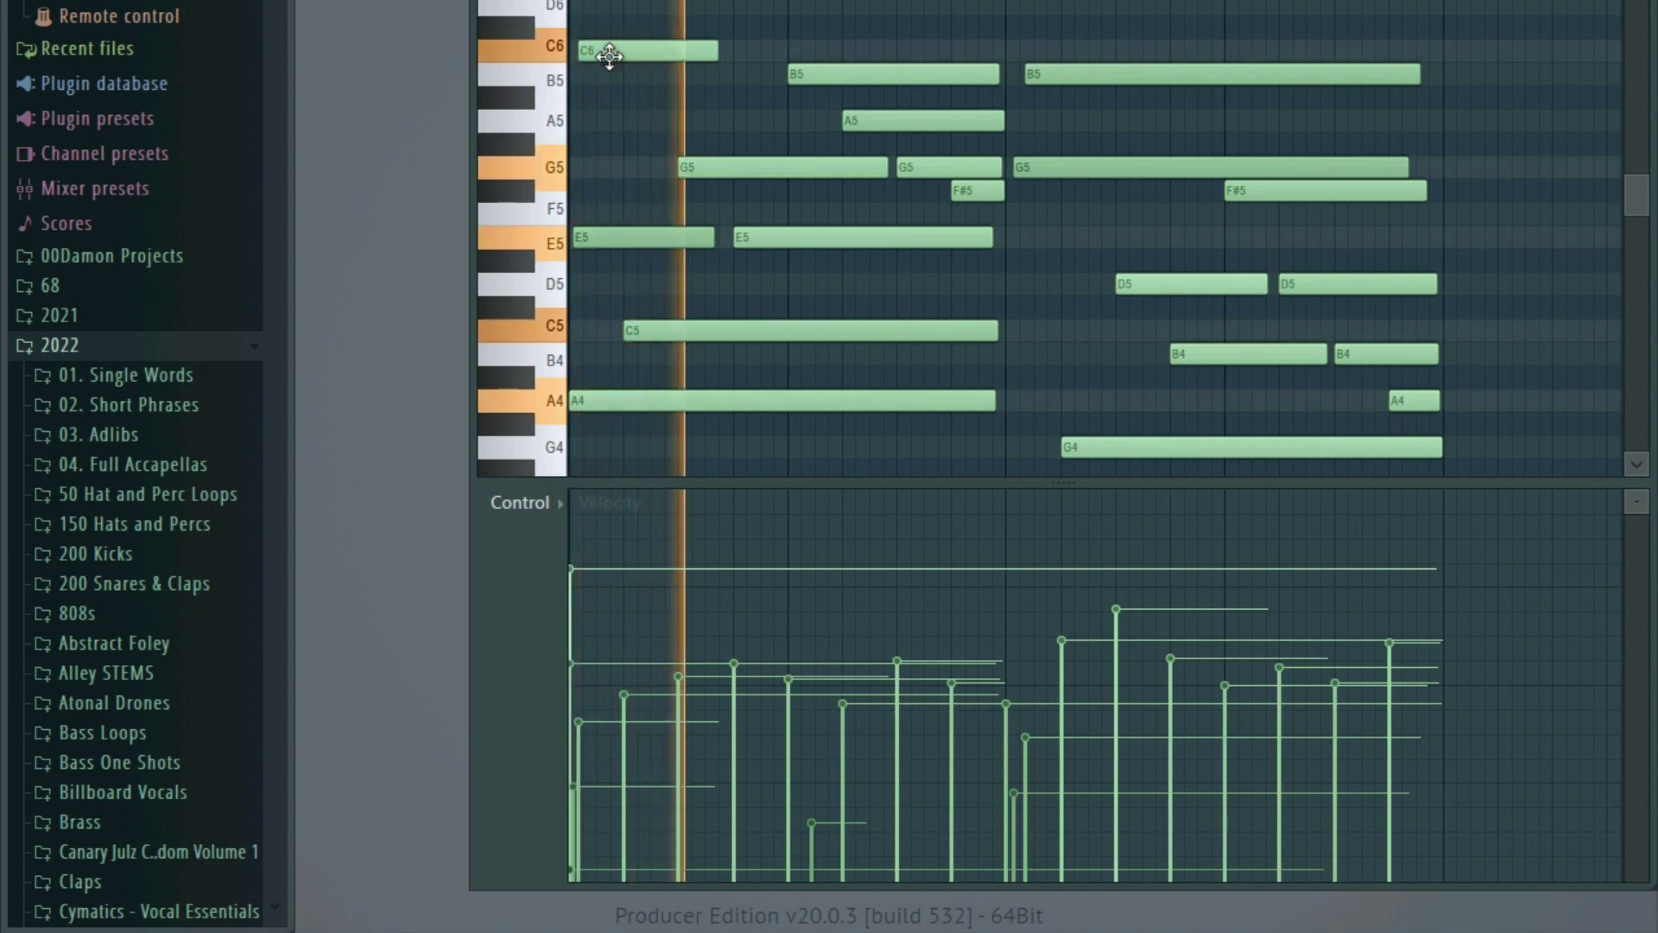
pyautogui.press('space')
pyautogui.press('space')
pyautogui.press('space')
pyautogui.rightClick(633, 48)
pyautogui.press('space')
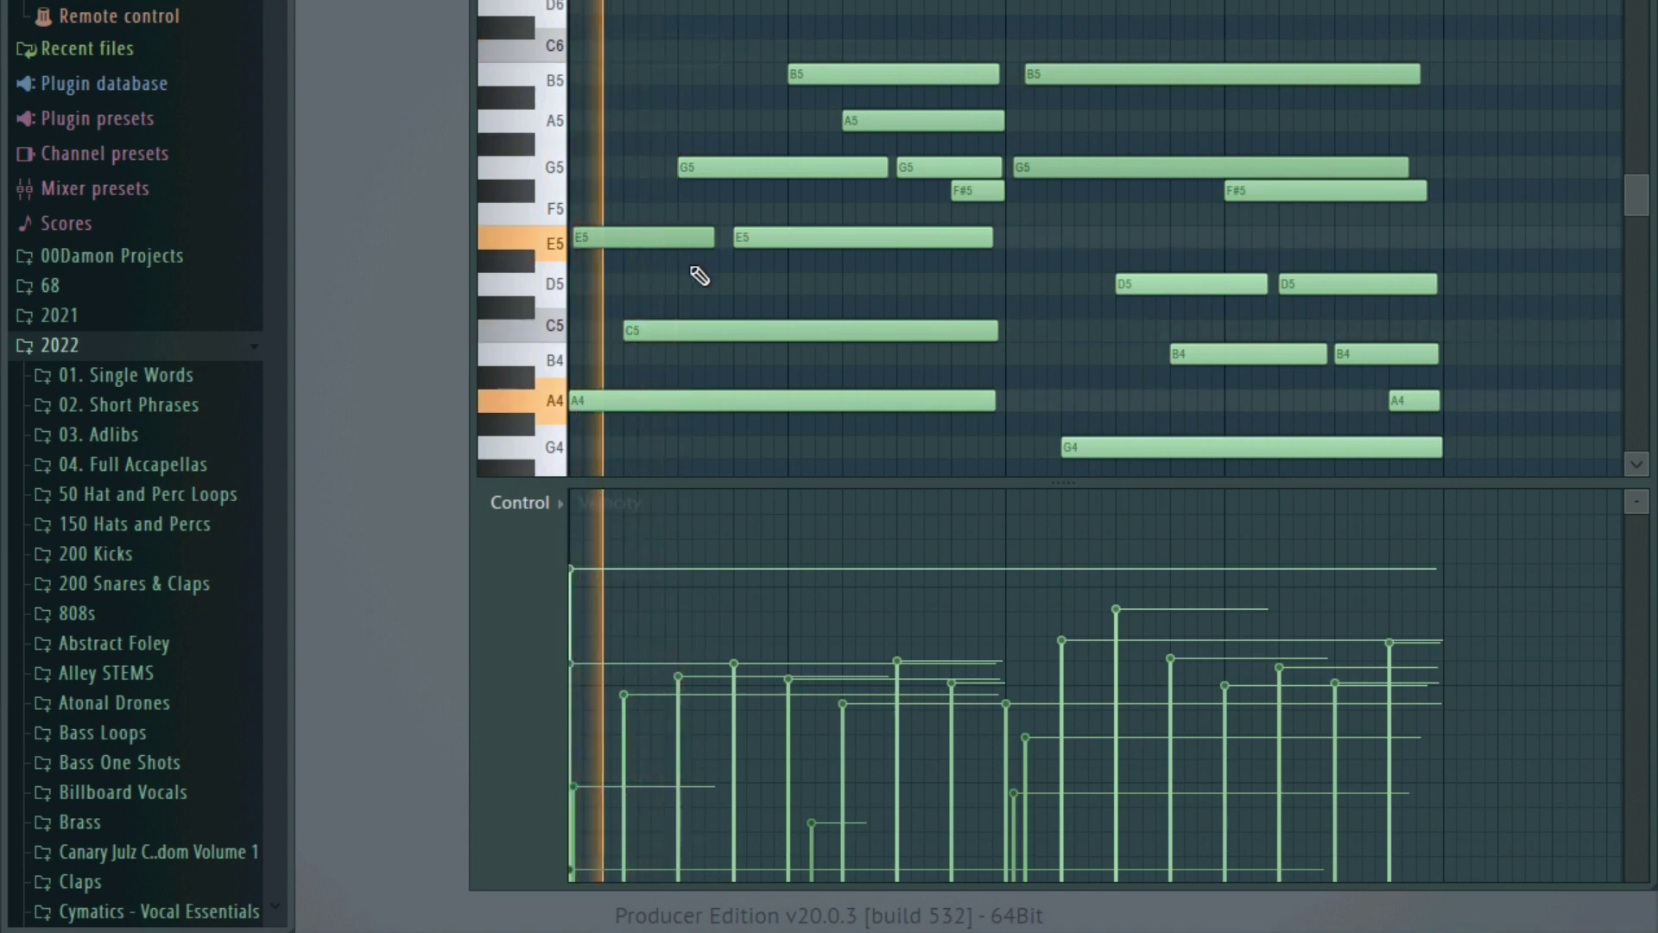
# - Shift the short, low-velocity E5 note to start exactly at the beginning of the pattern
pyautogui.press('space')
pyautogui.moveTo(601, 241); pyautogui.dragTo(589, 242)
pyautogui.press('space')
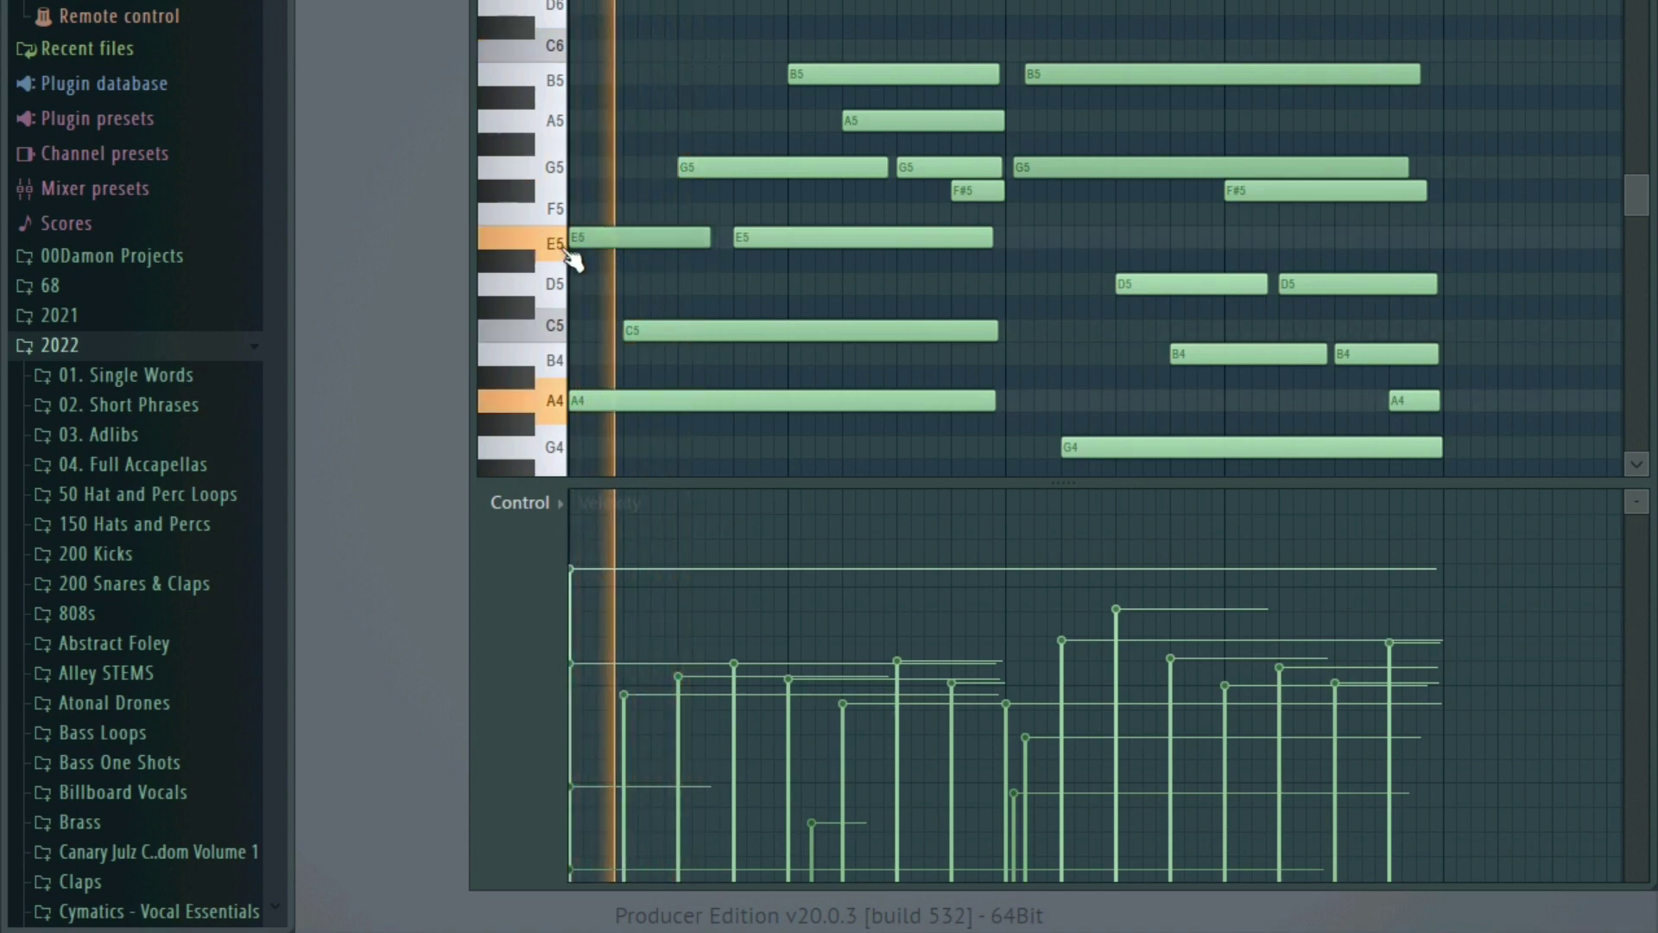
# - Delete the short A#2 keyswitch note above the long G2 note in the ag channel
pyautogui.scroll(-2, 782, 269)
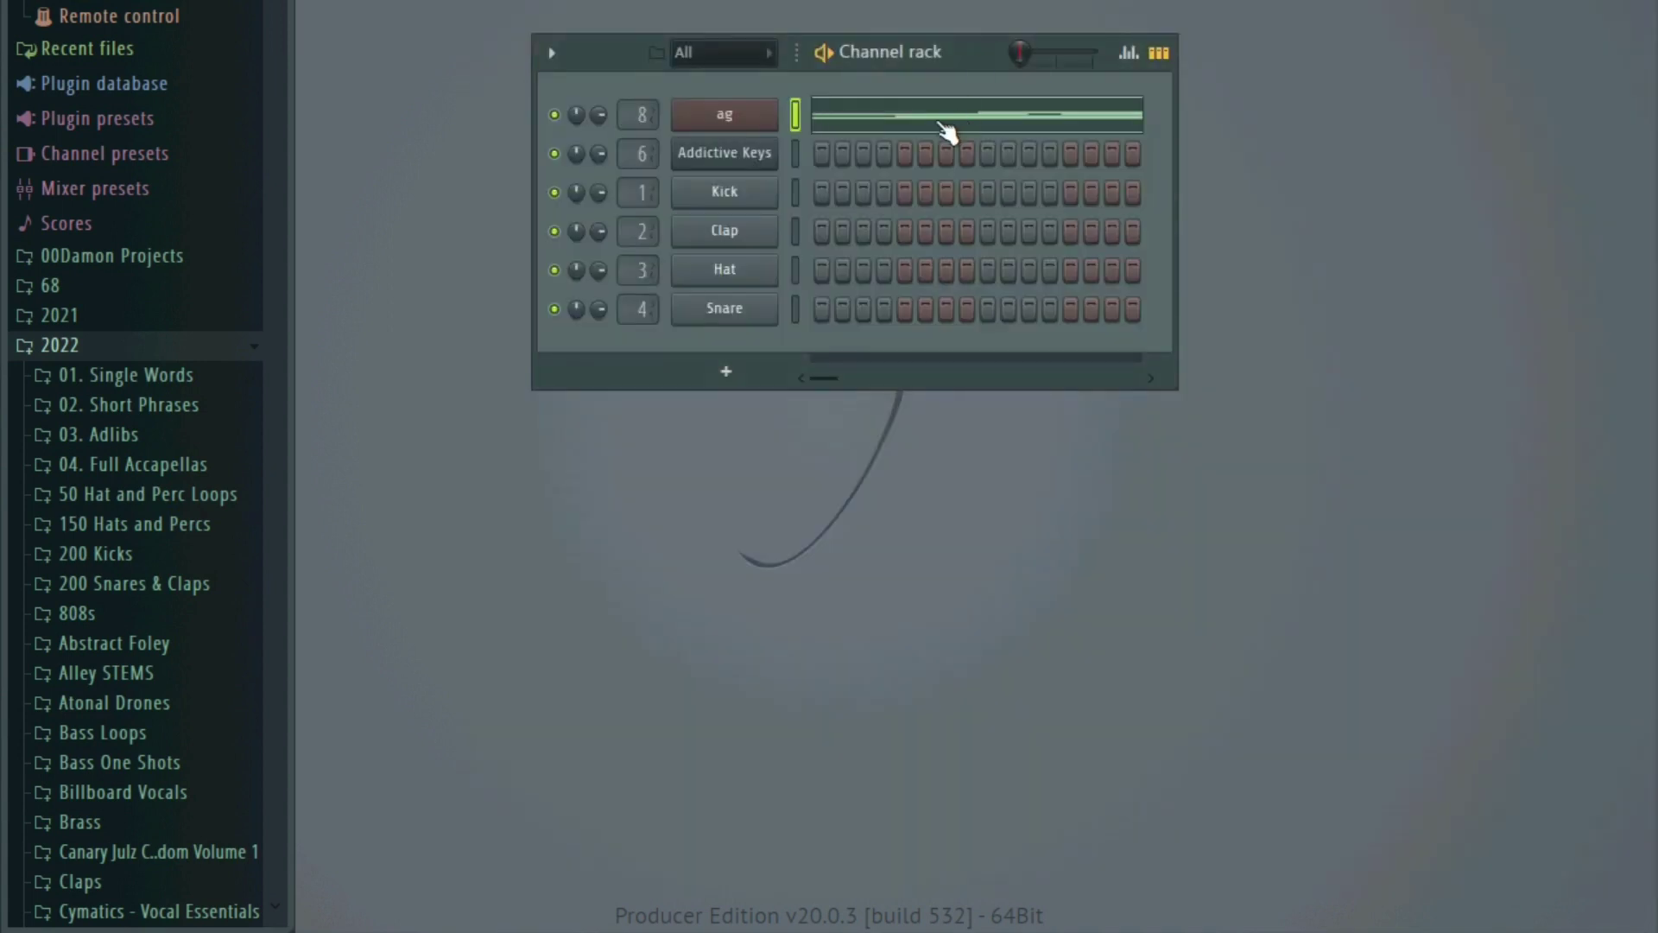
pyautogui.click(940, 124)
pyautogui.scroll(-5, 858, 200)
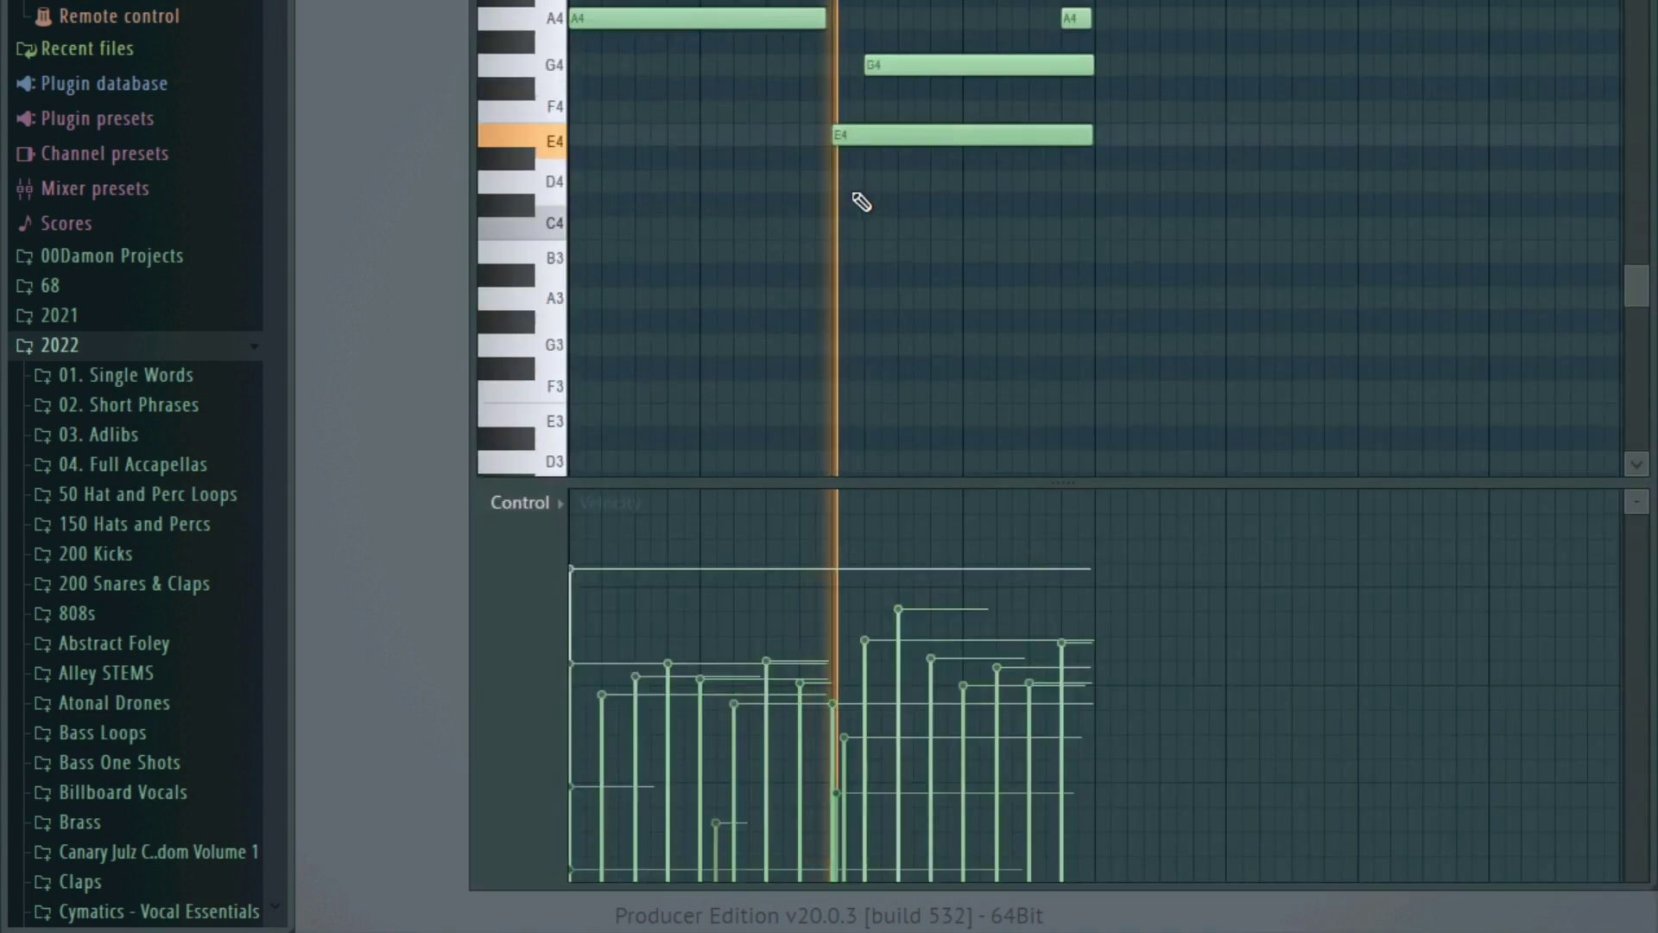
pyautogui.rightClick(733, 237)
# - Slightly reduce the Pitch Variation of the Youlean Humanizer in the Patcher effect on mixer Insert 8
pyautogui.press('F5')
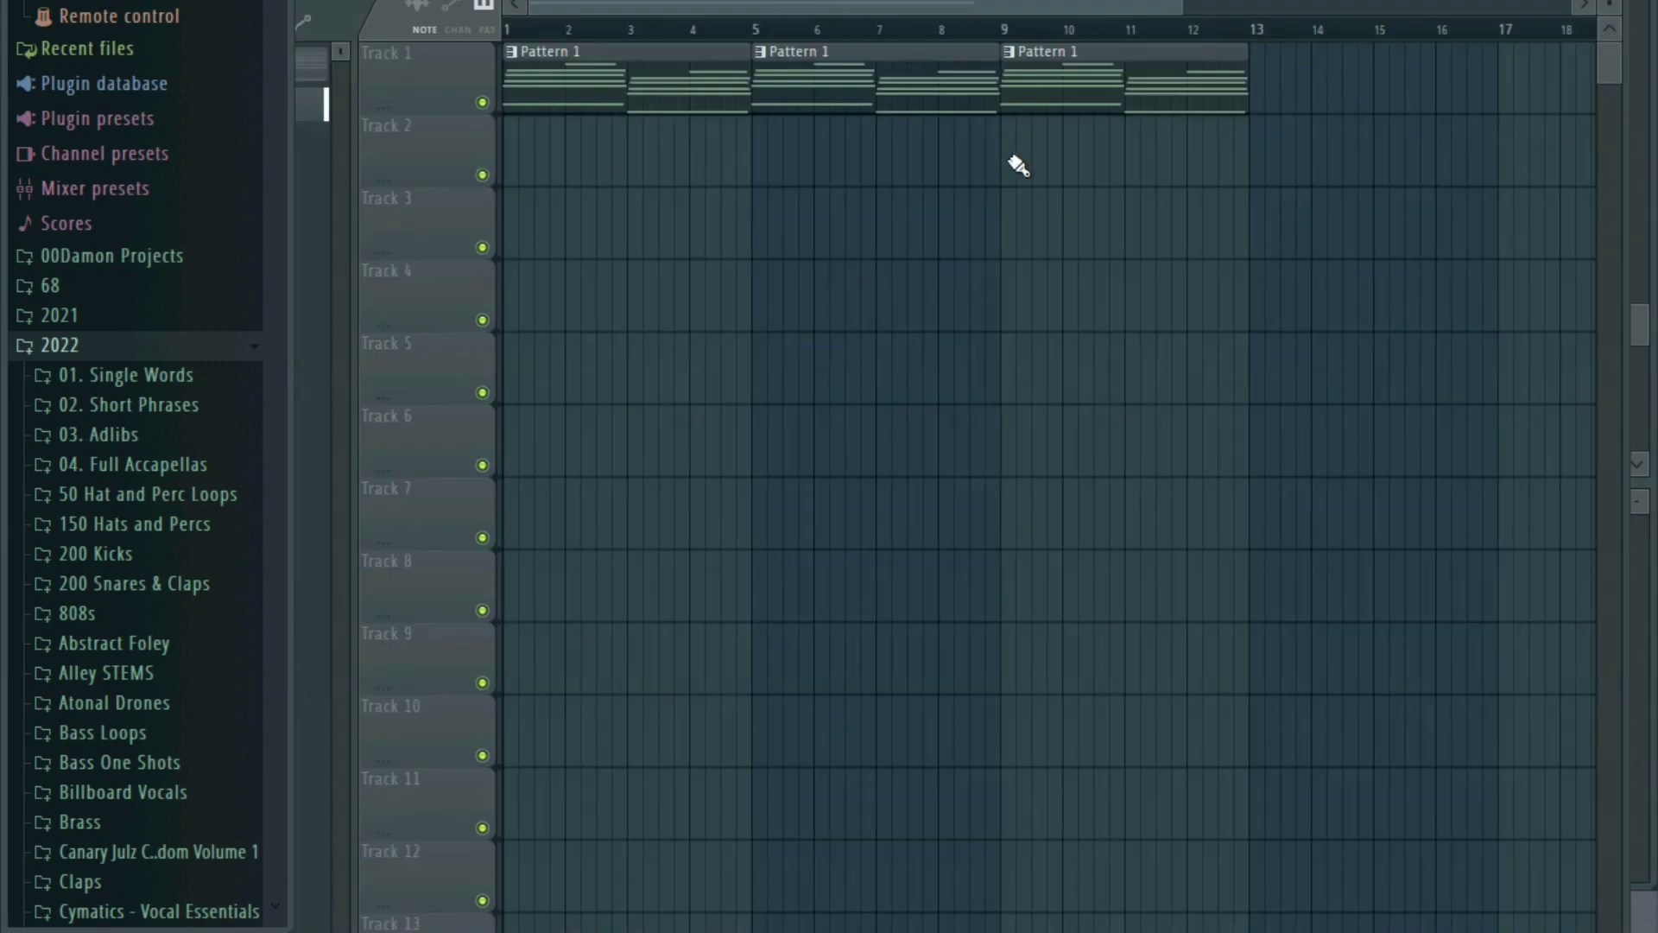
pyautogui.press('F5')
pyautogui.press('space')
pyautogui.press('F9')
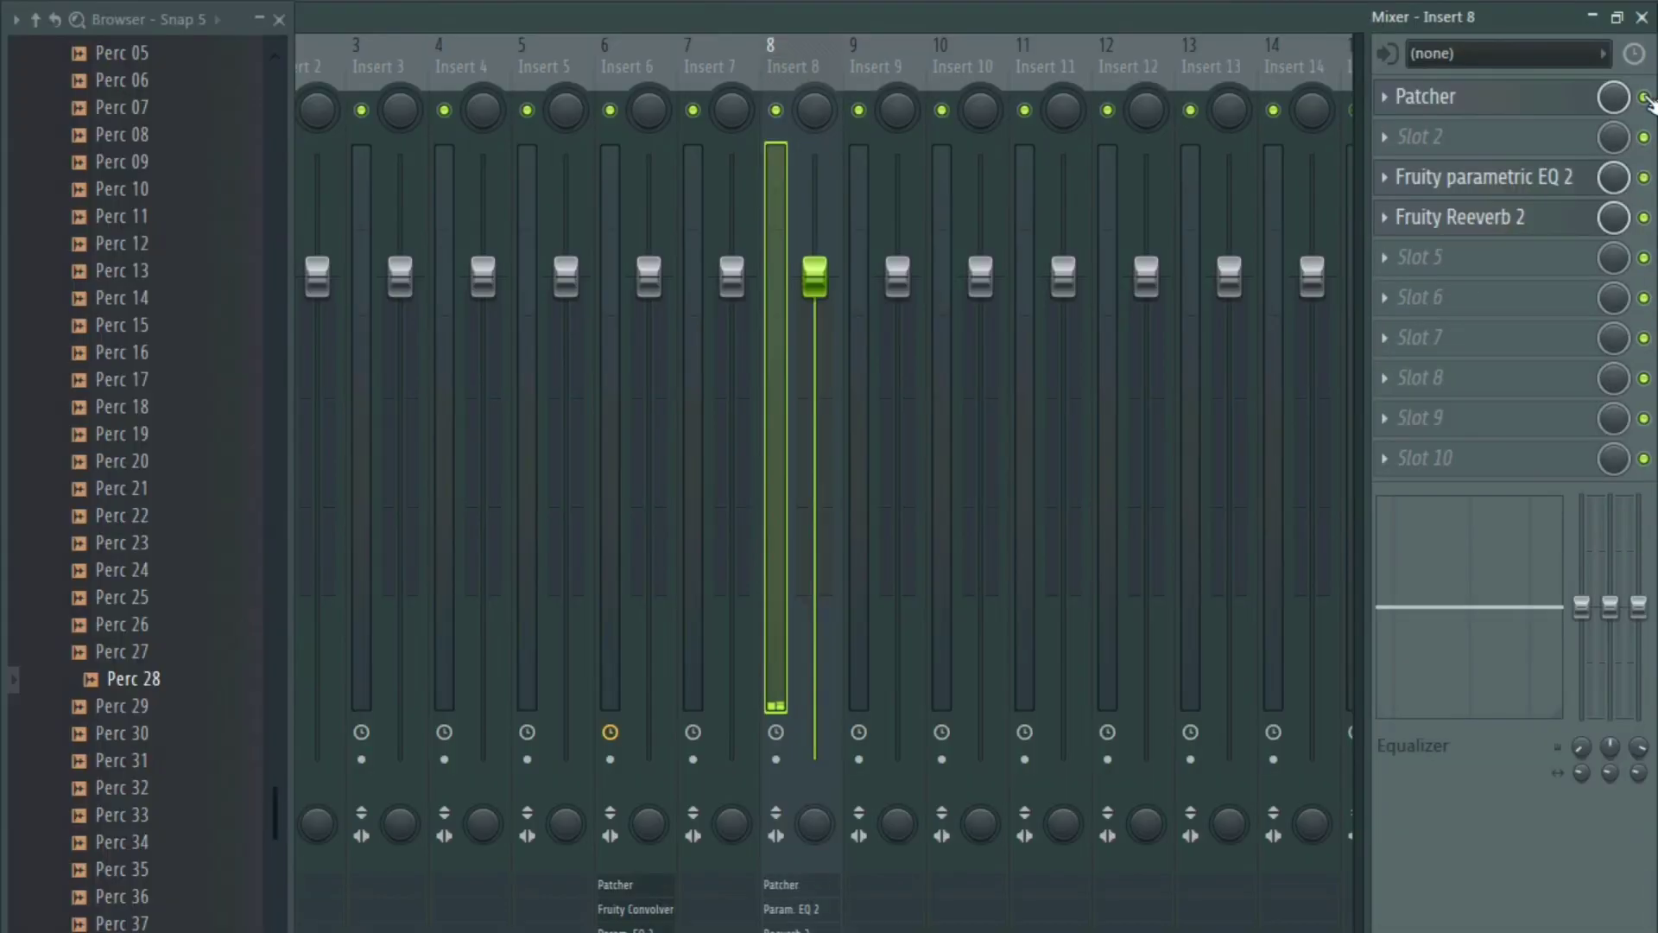
pyautogui.click(1487, 100)
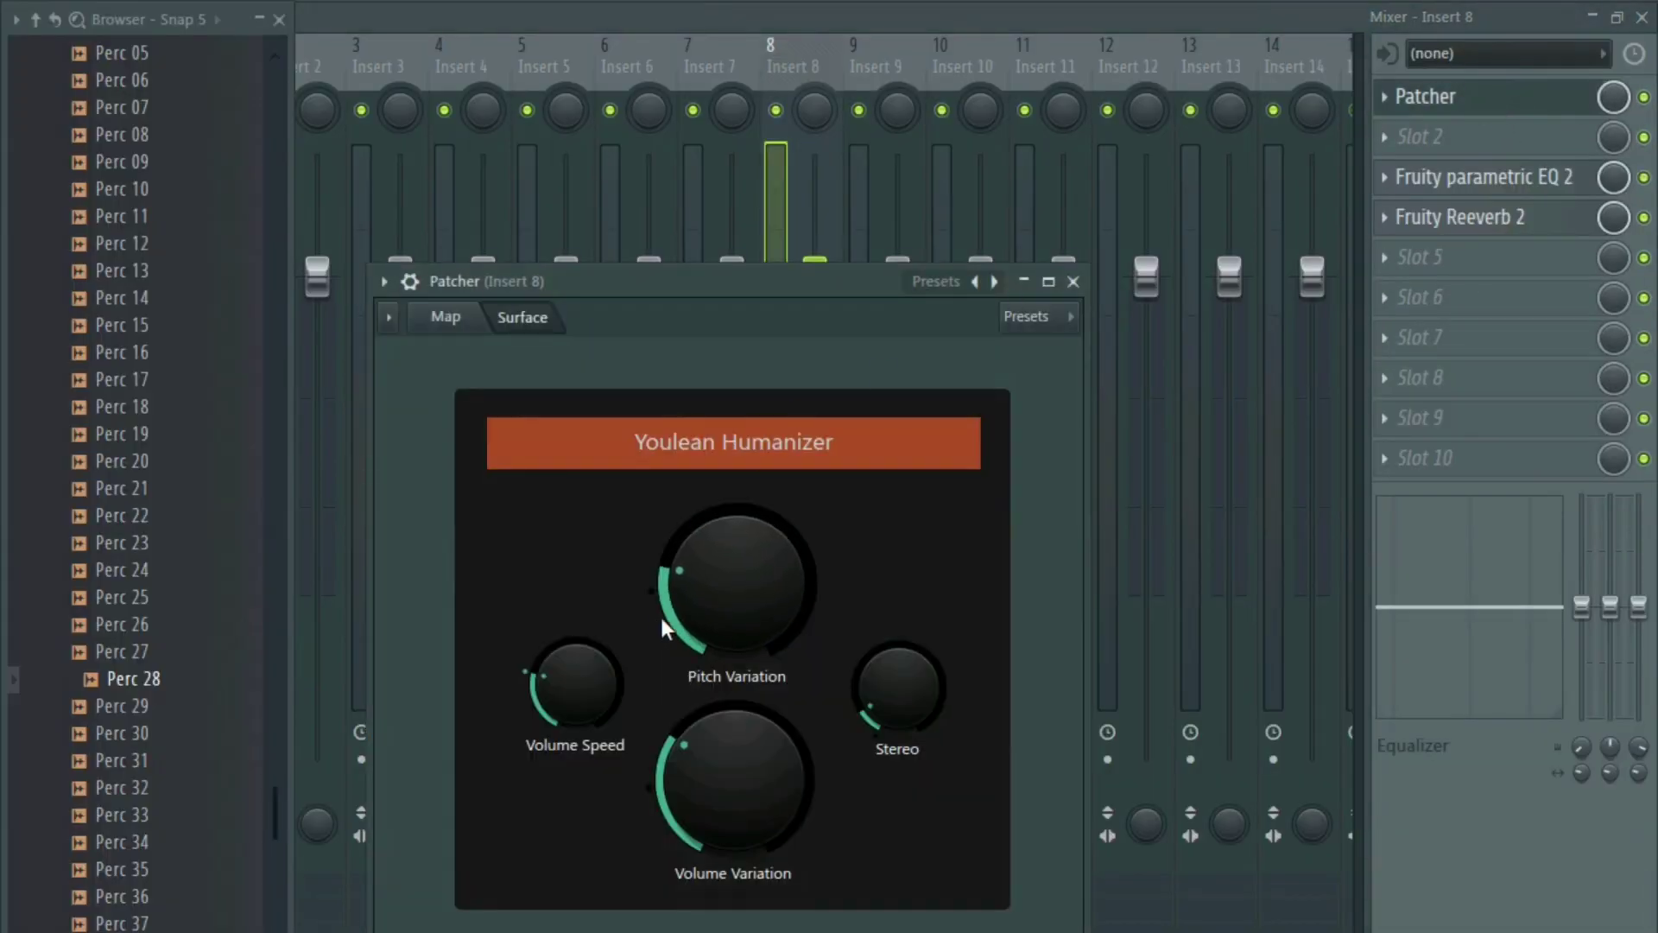
pyautogui.click(652, 592)
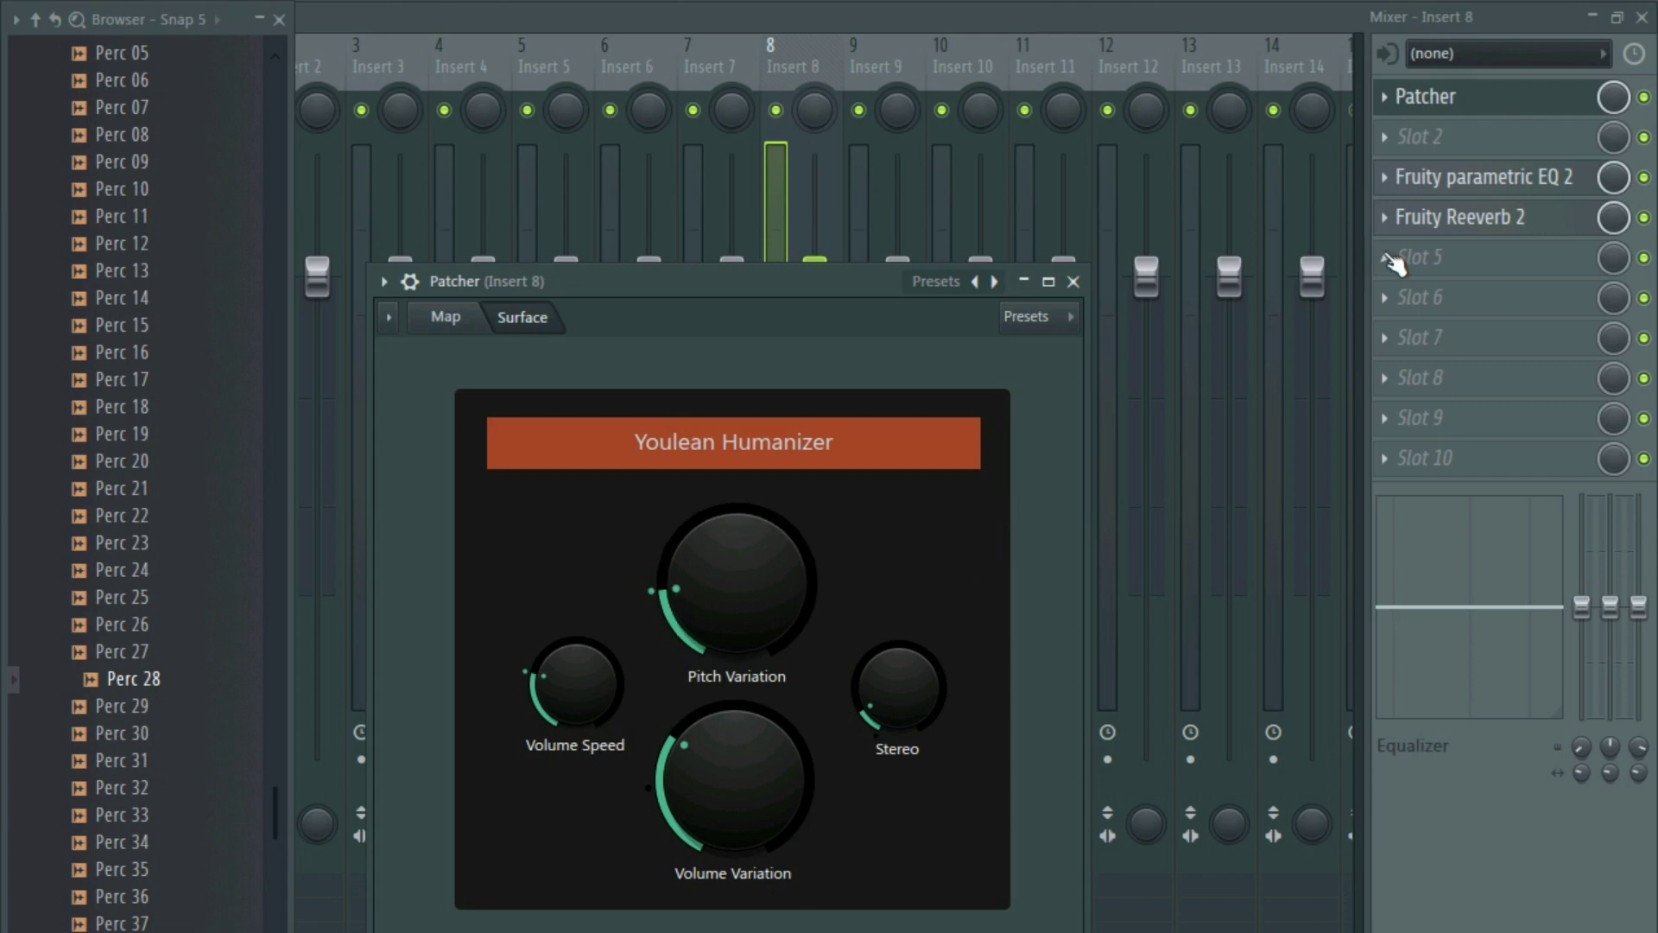
# - In Insert 8's Fruity parametric EQ 2, move the low and high cutoffs outward and deepen the low-mid dip at band 3
pyautogui.click(1468, 185)
pyautogui.moveTo(825, 572)
pyautogui.mouseDown()
pyautogui.moveTo(781, 581)
pyautogui.moveTo(852, 570)
pyautogui.mouseUp()
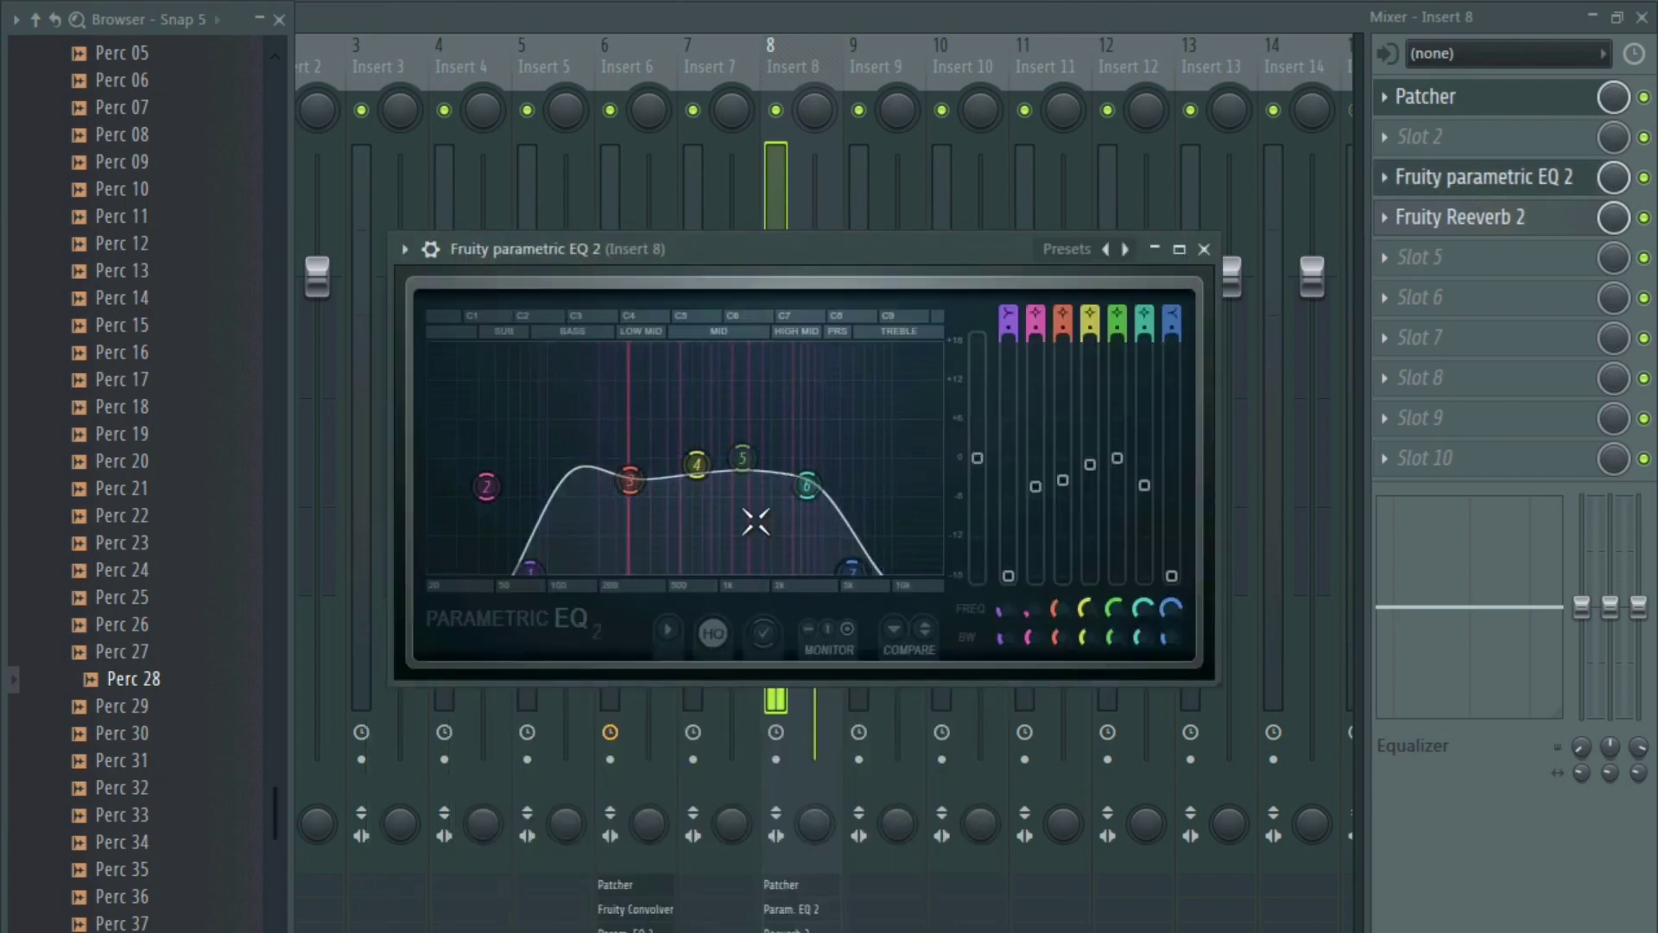
pyautogui.moveTo(744, 459); pyautogui.dragTo(627, 478)
pyautogui.moveTo(529, 570); pyautogui.dragTo(517, 571)
pyautogui.moveTo(628, 477)
pyautogui.mouseDown()
pyautogui.moveTo(610, 474)
pyautogui.moveTo(614, 492)
pyautogui.mouseUp()
# - Load GTR Solo Tool Rack Mono/Stereo in slot 2 of Insert 8, try its Moon Walker preset, and choose the warm leslie preset
pyautogui.click(1394, 142)
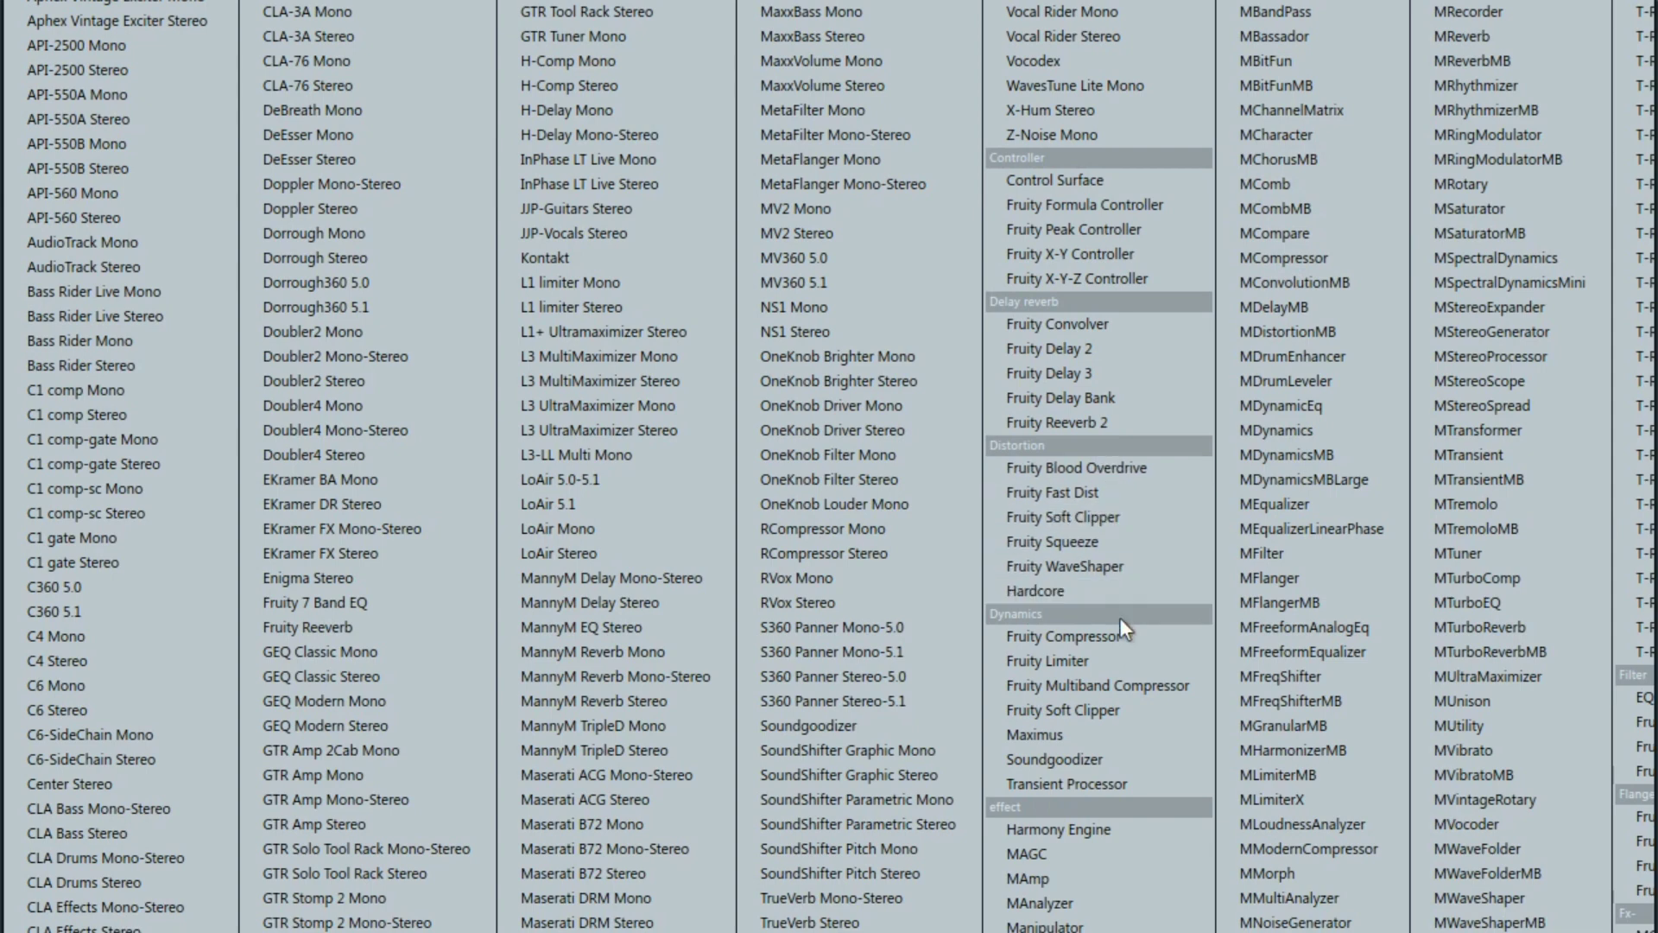
pyautogui.click(381, 849)
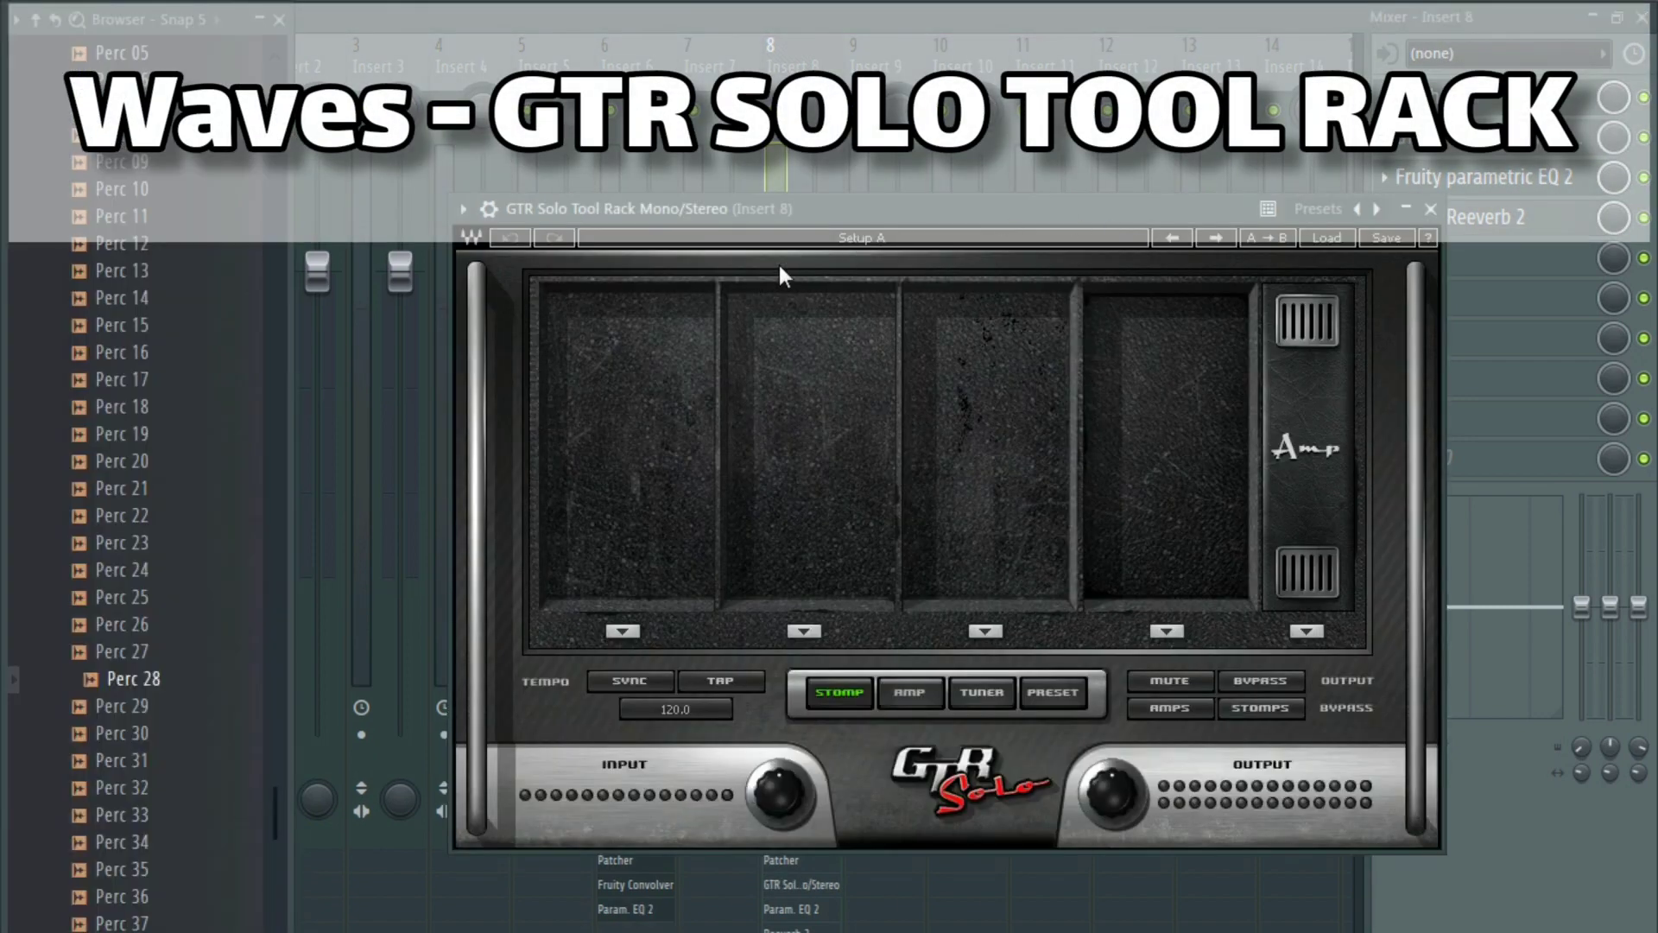
pyautogui.click(1325, 237)
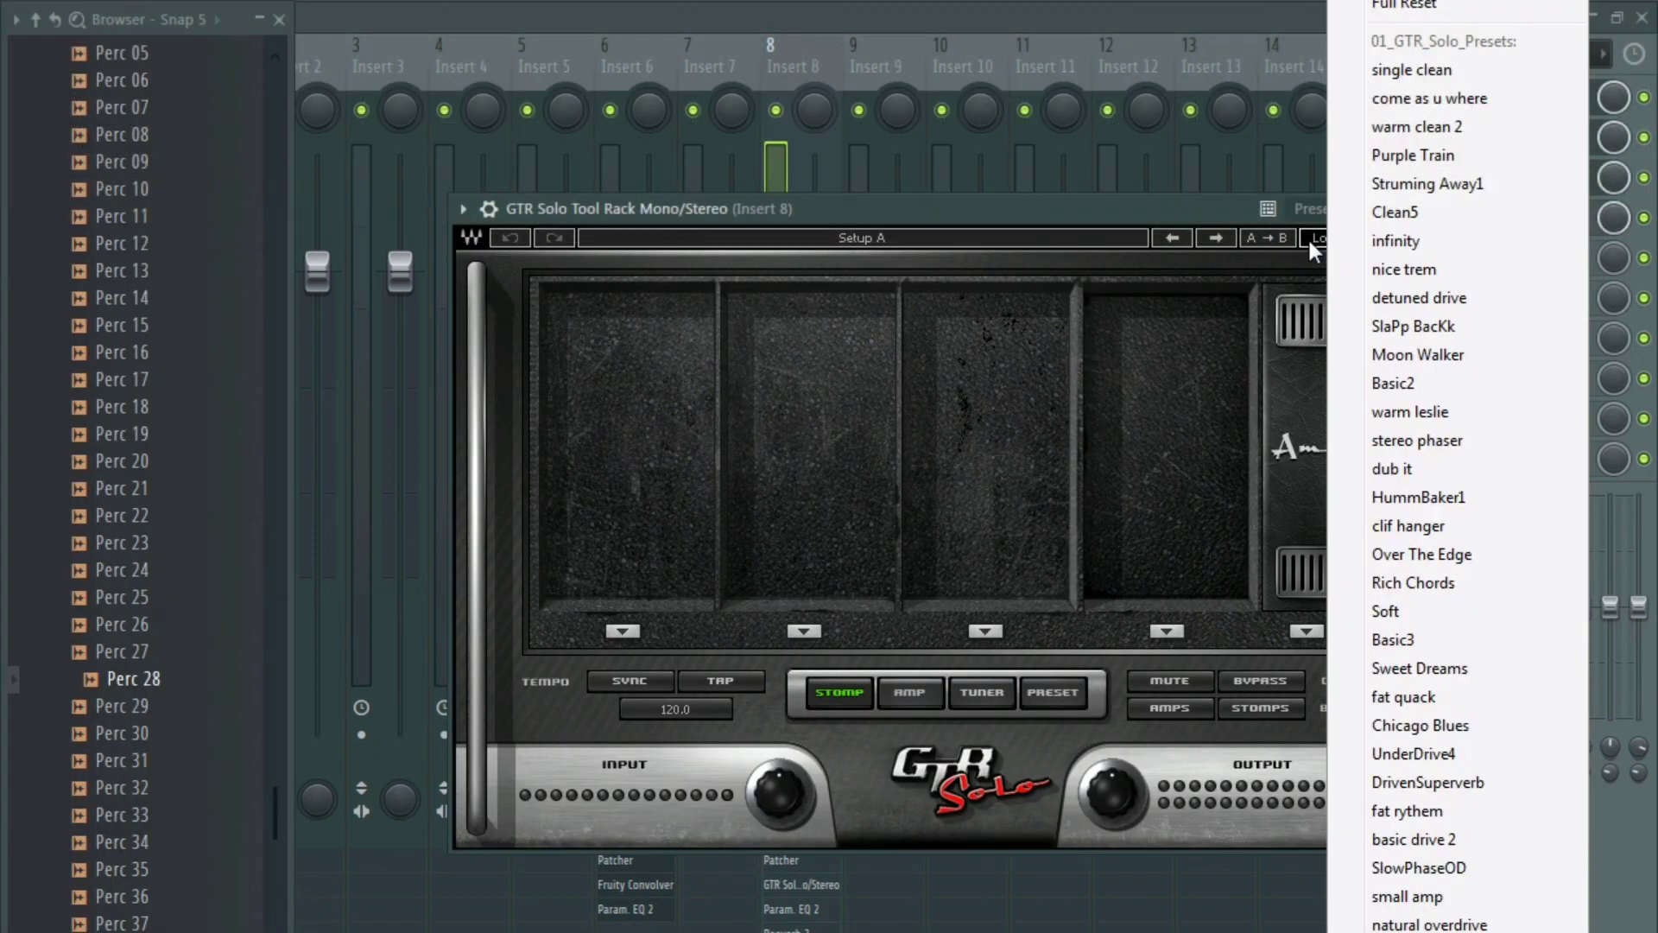
pyautogui.click(1408, 364)
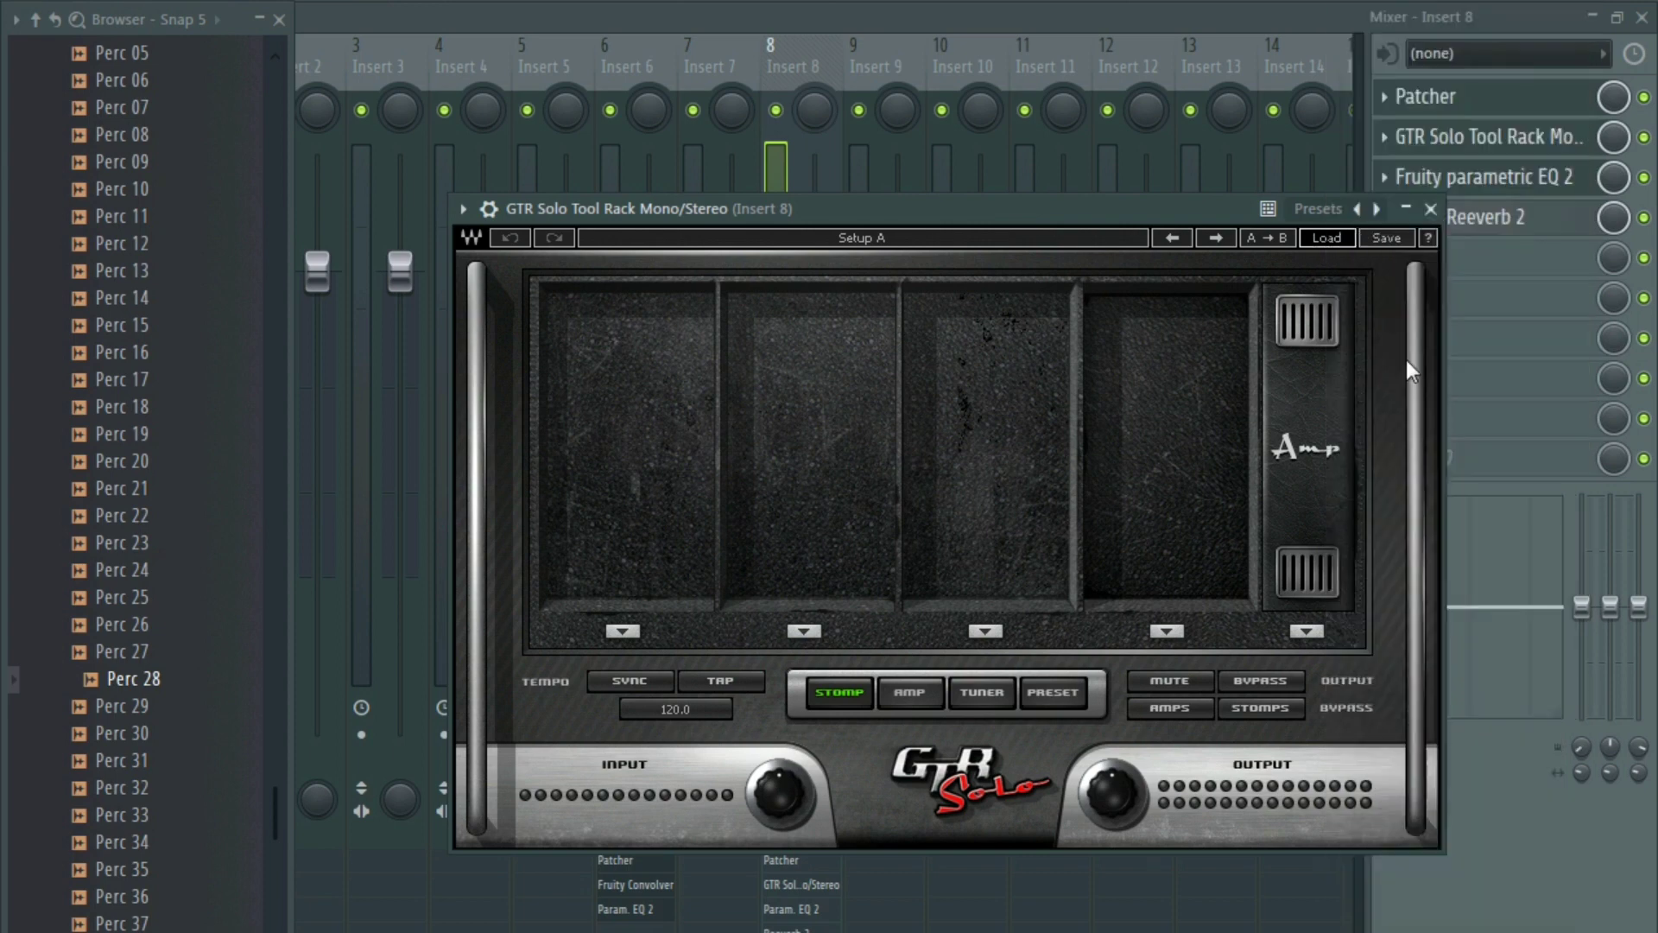
pyautogui.moveTo(1061, 208); pyautogui.dragTo(922, 224)
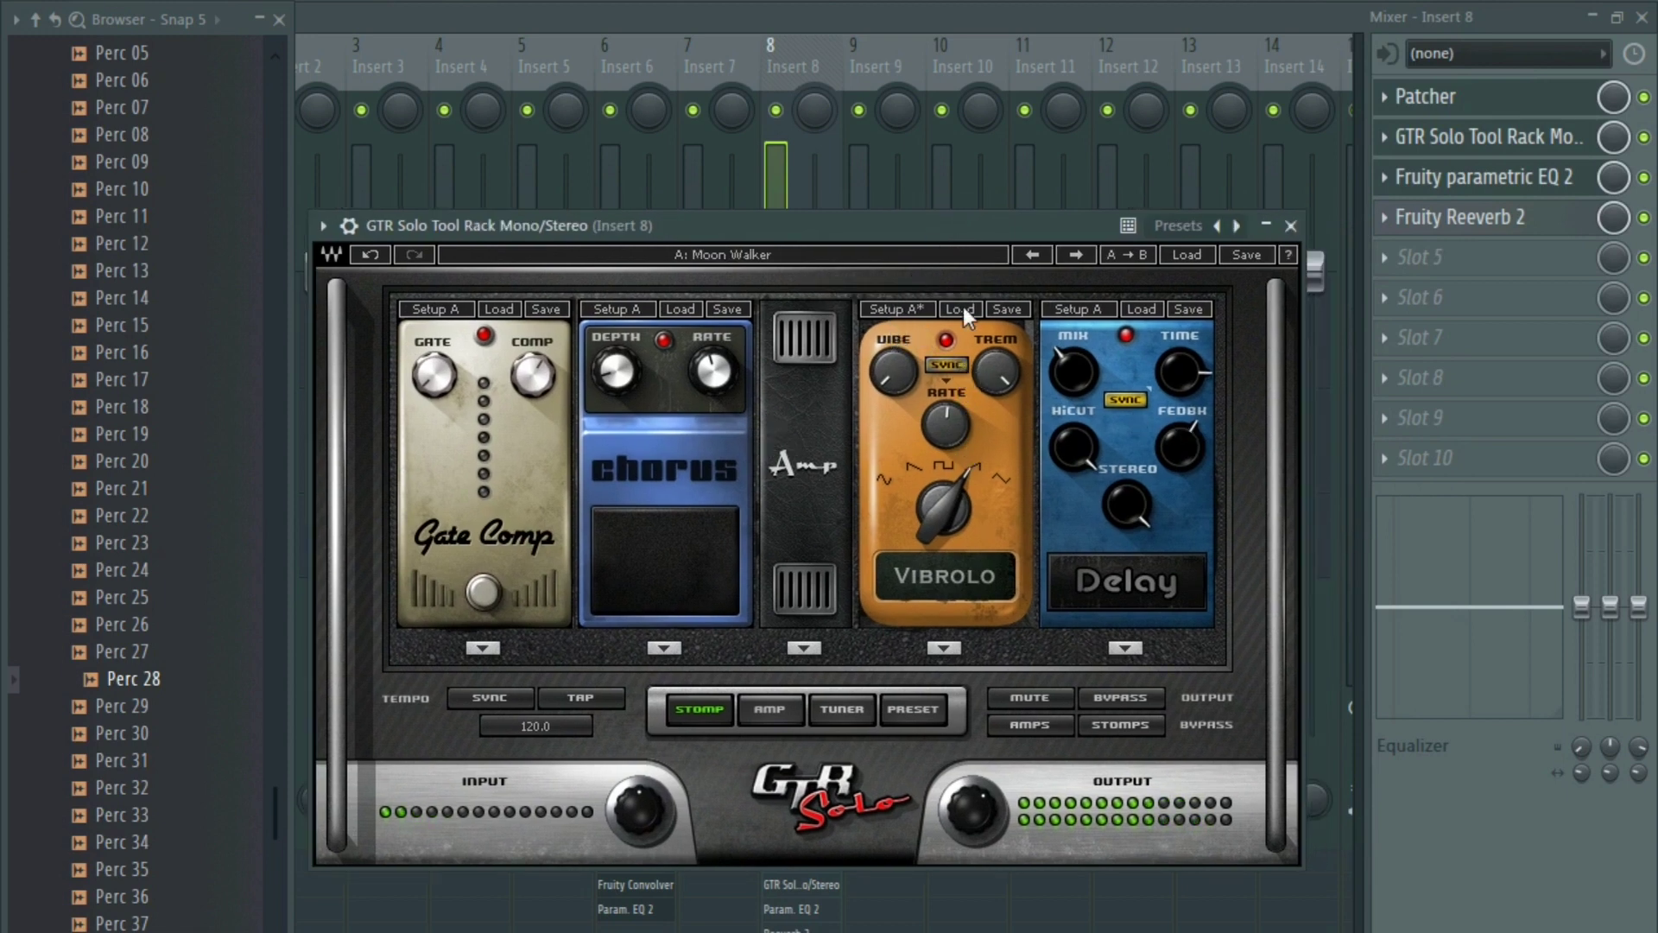
pyautogui.click(1074, 255)
pyautogui.click(1074, 255)
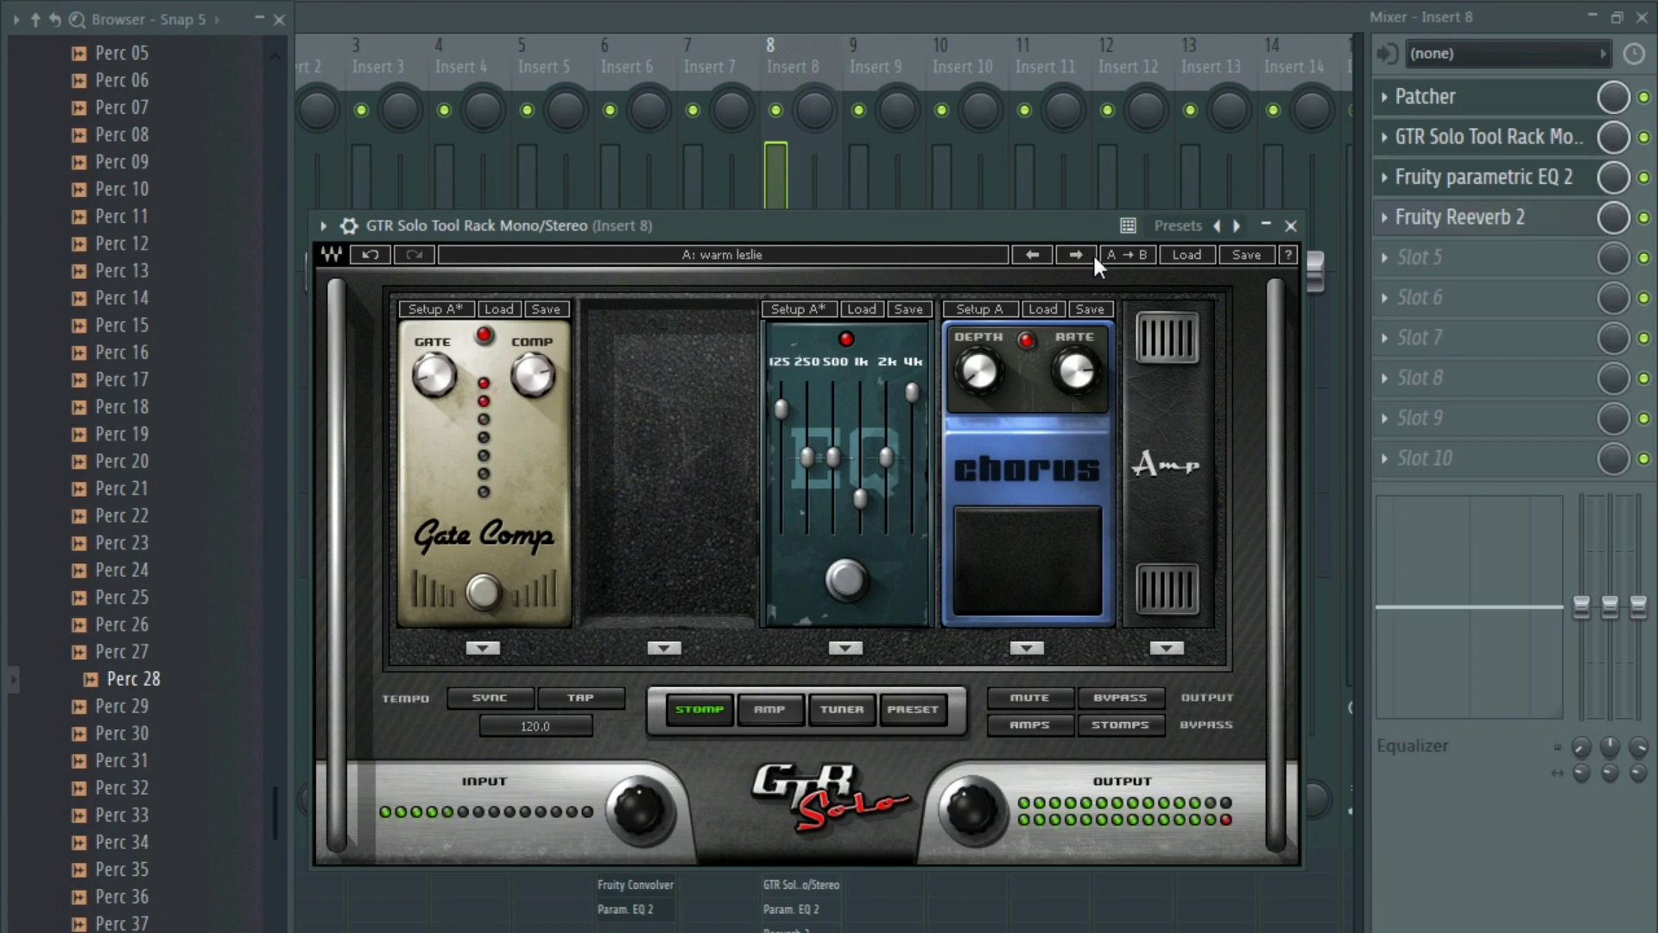
# - In Insert 8's Fruity parametric EQ 2, narrow a band 5 cut at 2306 Hz, raise band 6, and lower band 4 and the high cutoff
pyautogui.click(1472, 147)
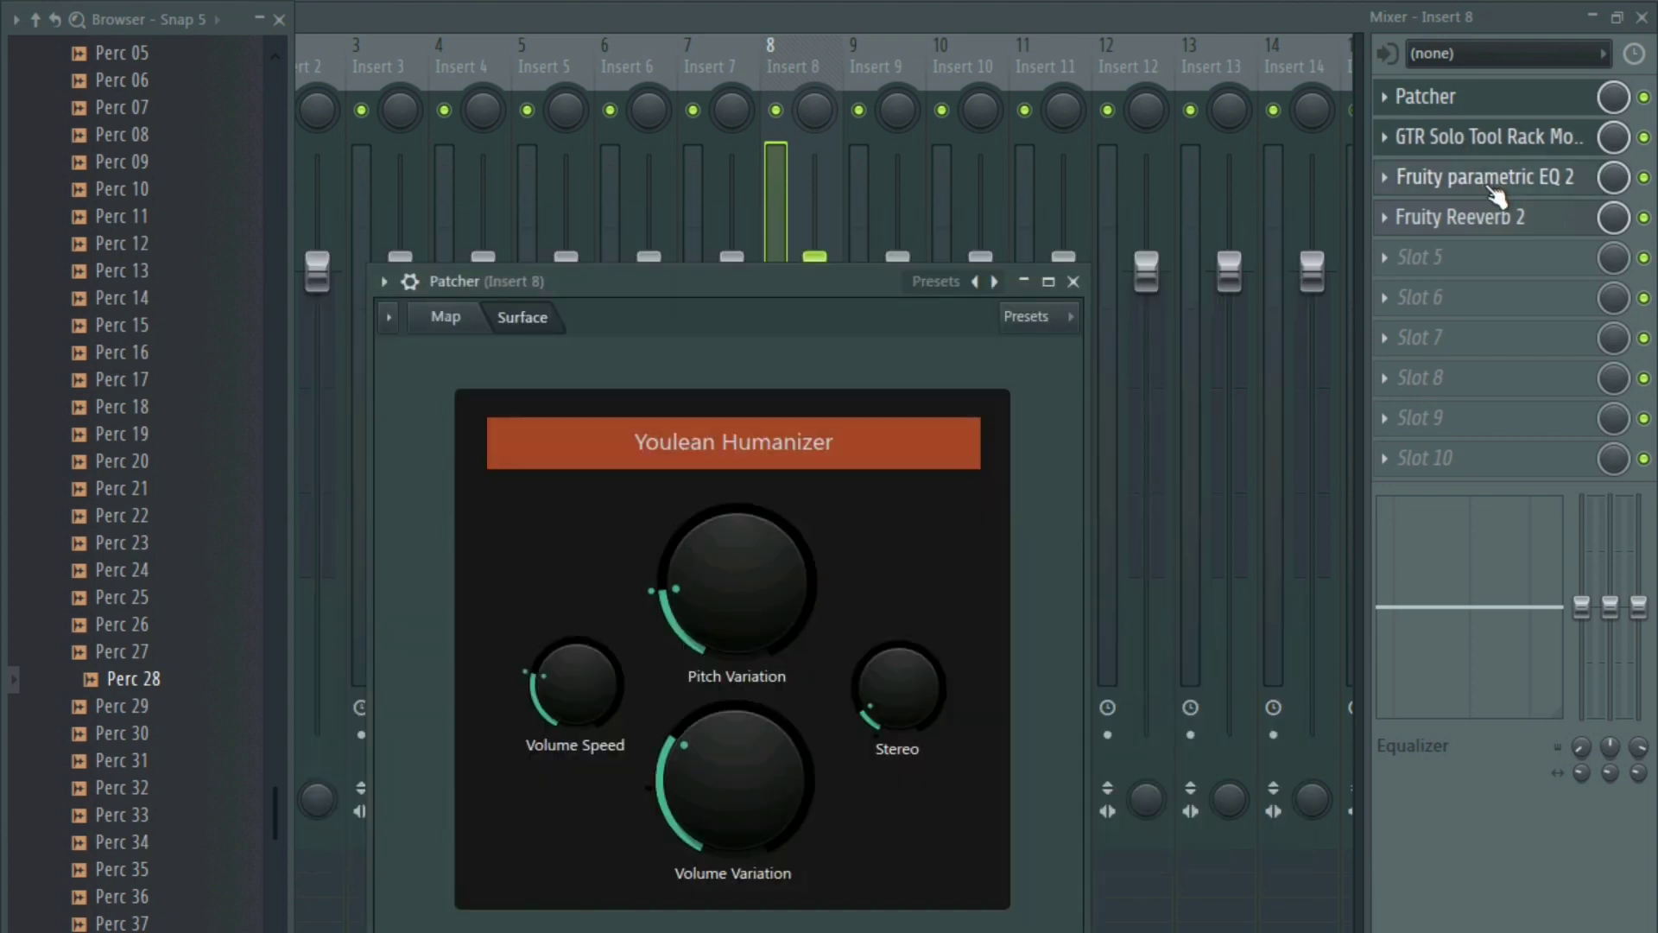
pyautogui.click(1490, 189)
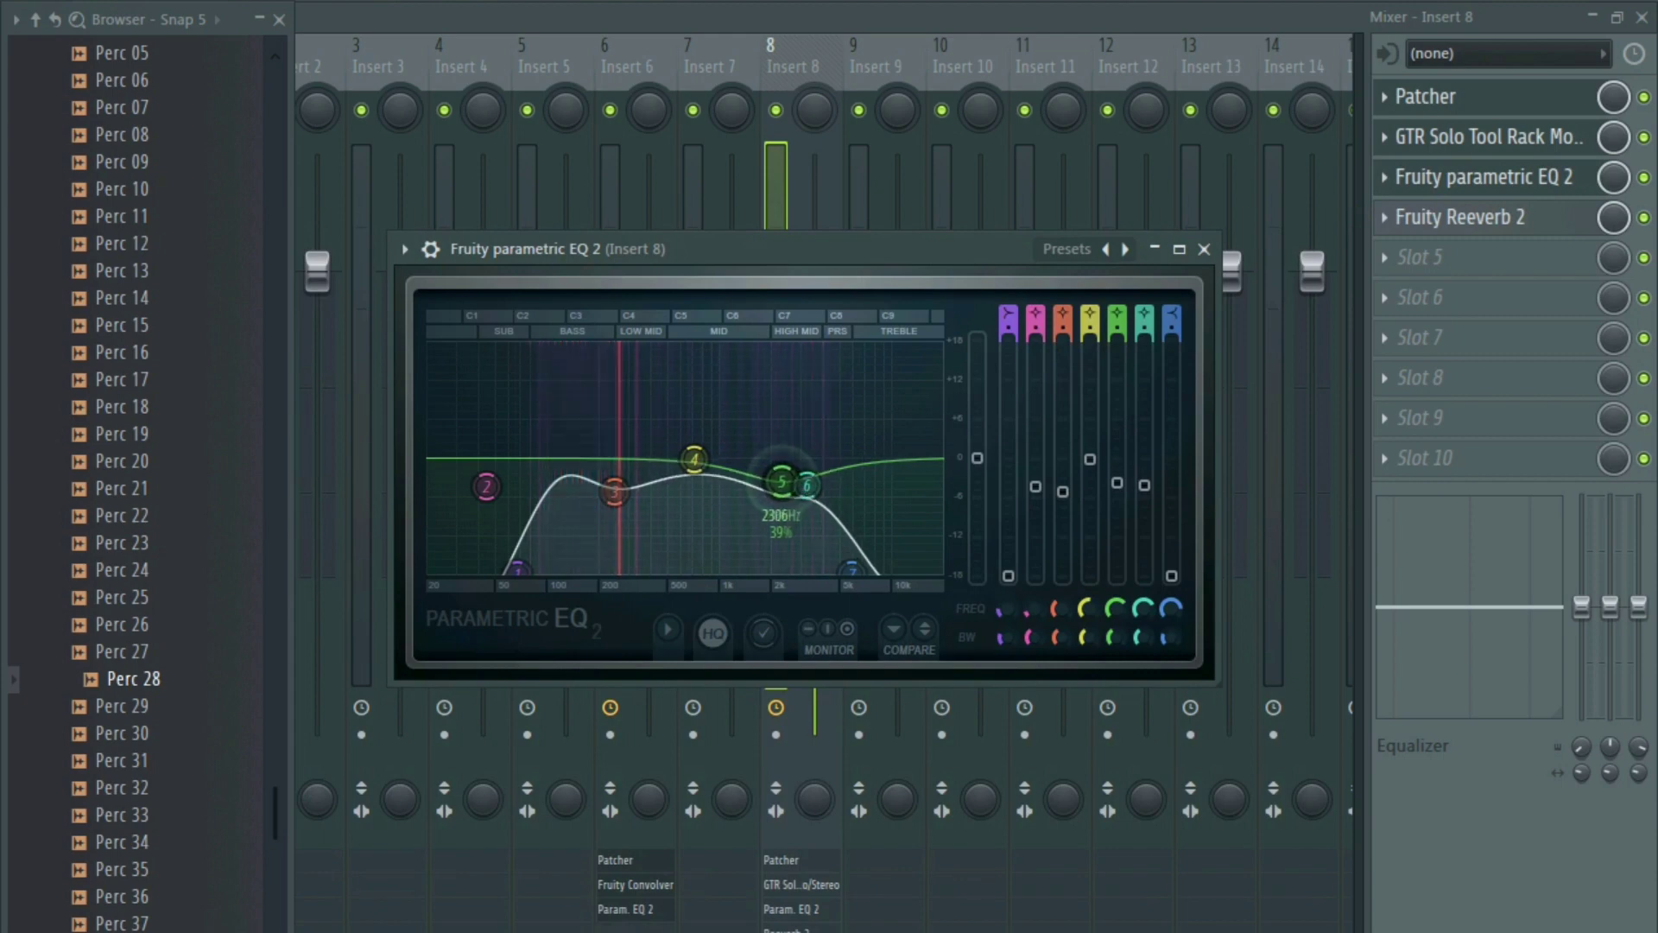
pyautogui.scroll(-8, 781, 483)
pyautogui.moveTo(807, 486); pyautogui.dragTo(813, 471)
pyautogui.moveTo(853, 569); pyautogui.dragTo(844, 577)
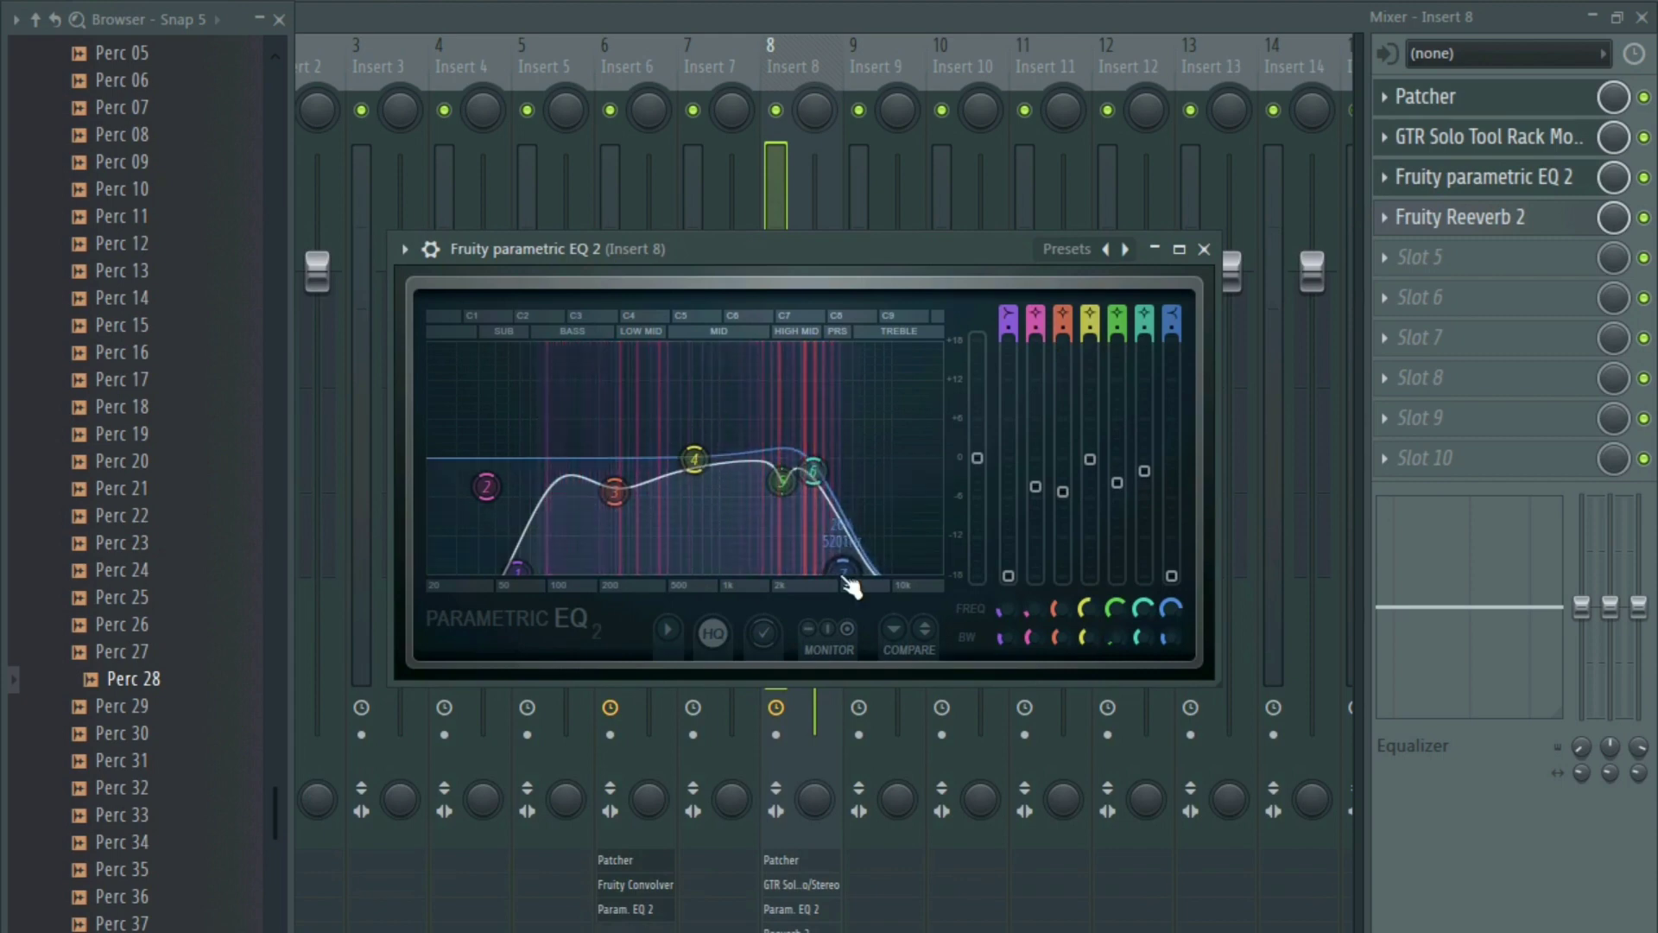
pyautogui.moveTo(694, 459); pyautogui.dragTo(700, 481)
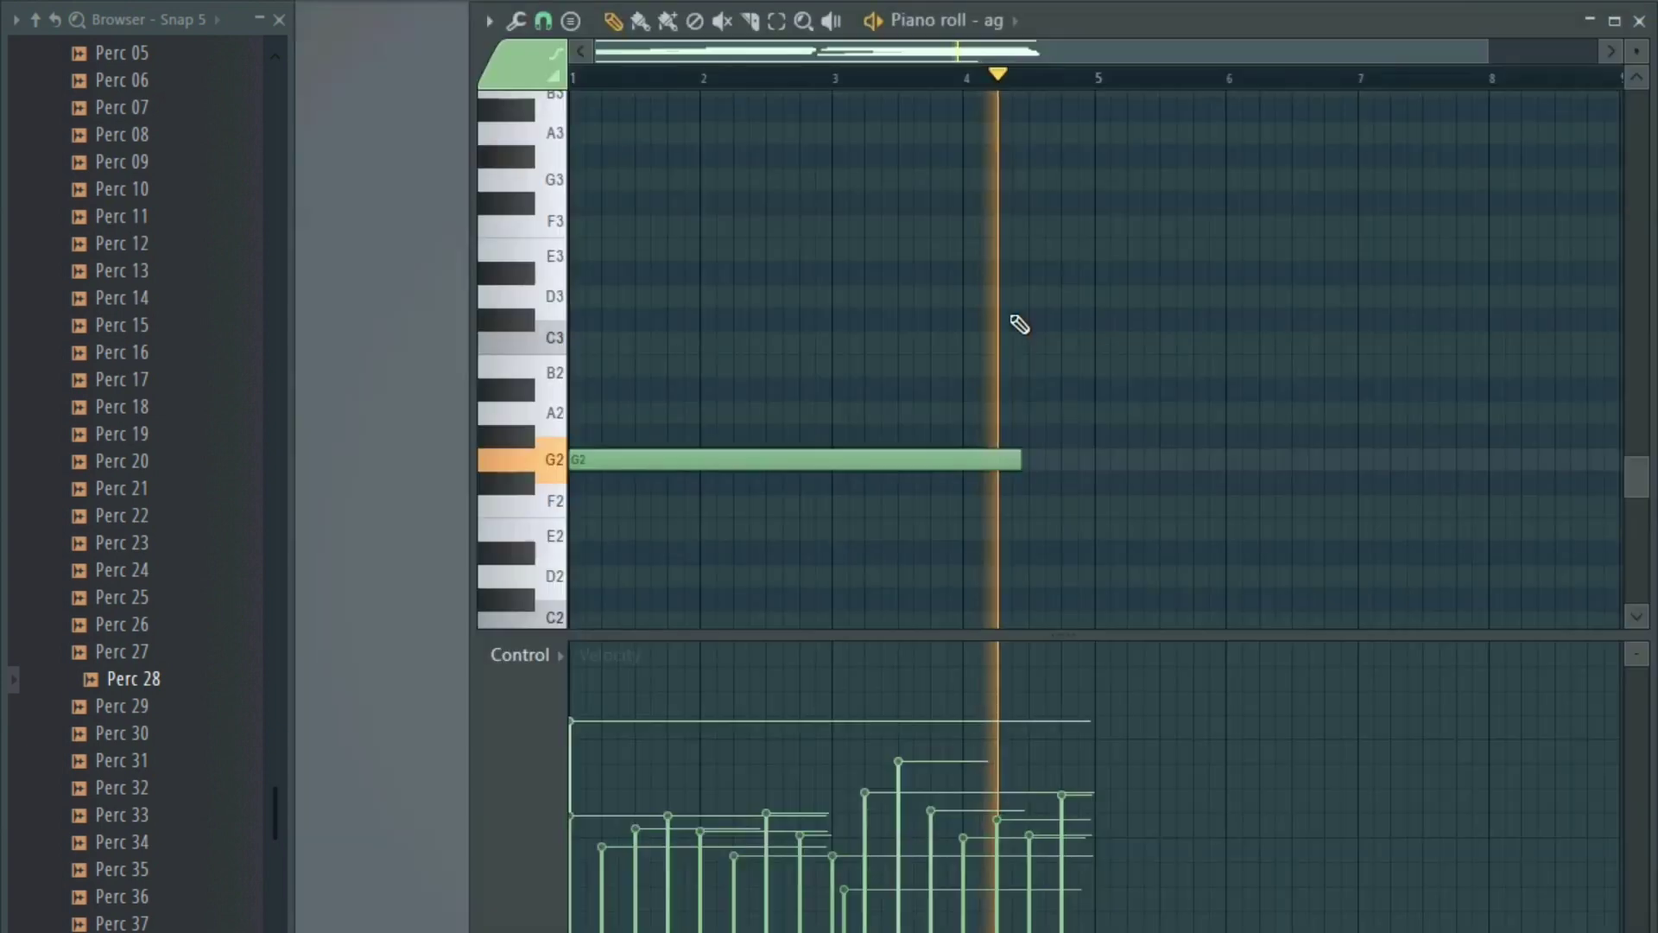
# - In the ag piano roll, delete the long G5 note starting at bar 3 and raise the velocity of the E4 note there
pyautogui.scroll(-4, 926, 343)
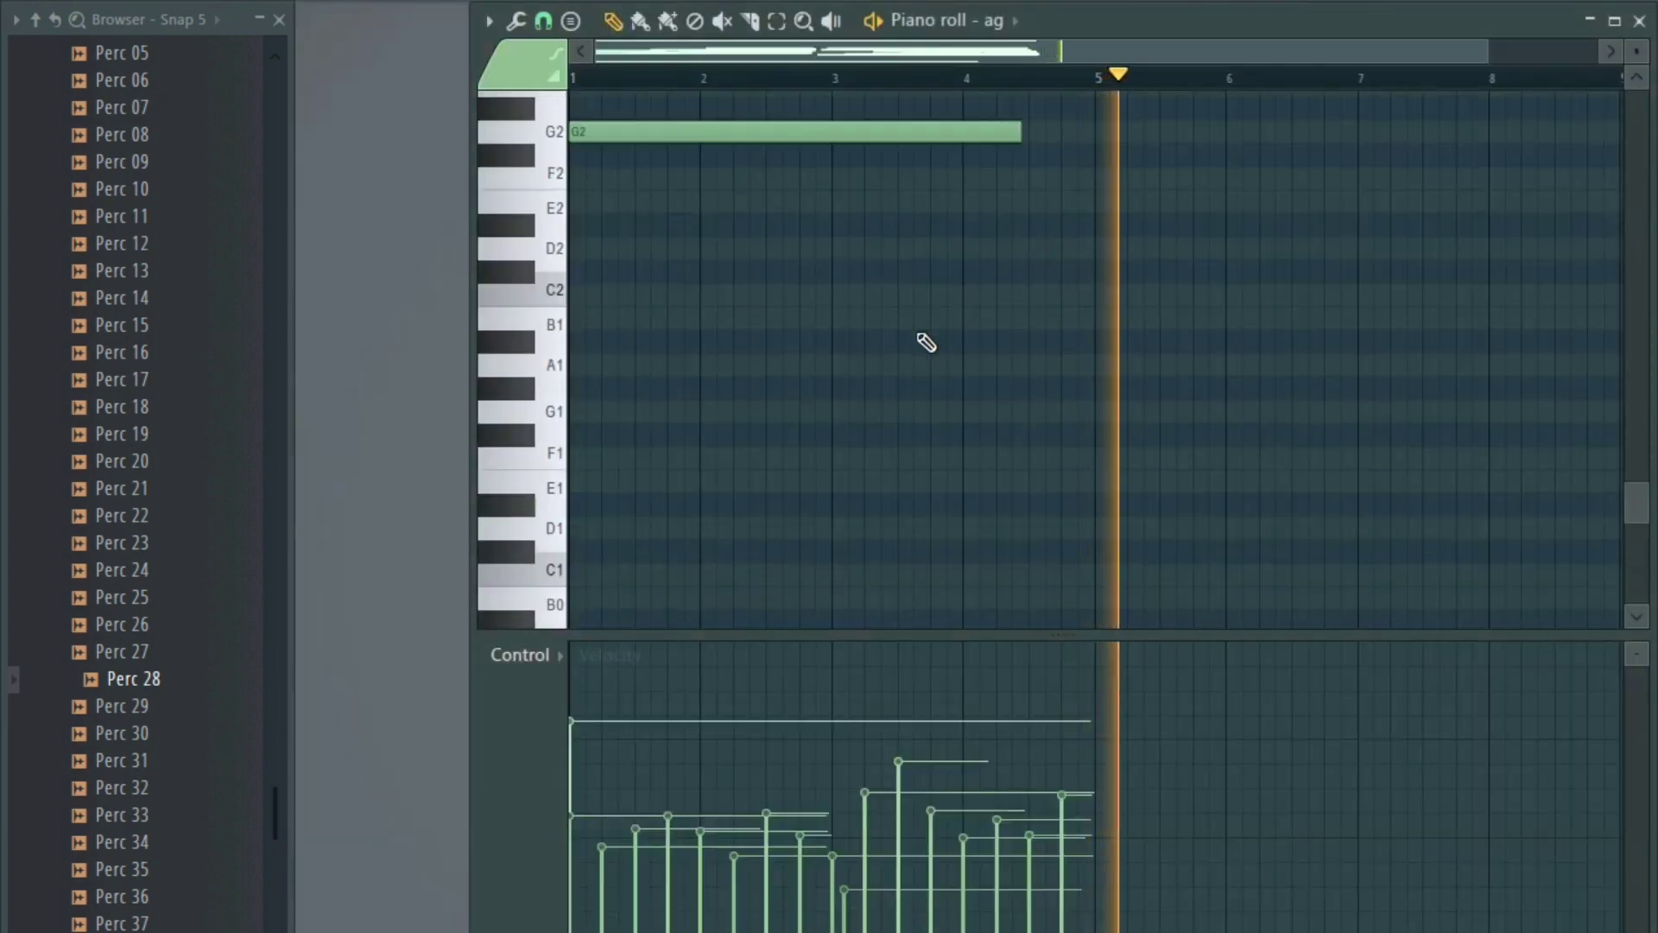
pyautogui.scroll(10, 927, 343)
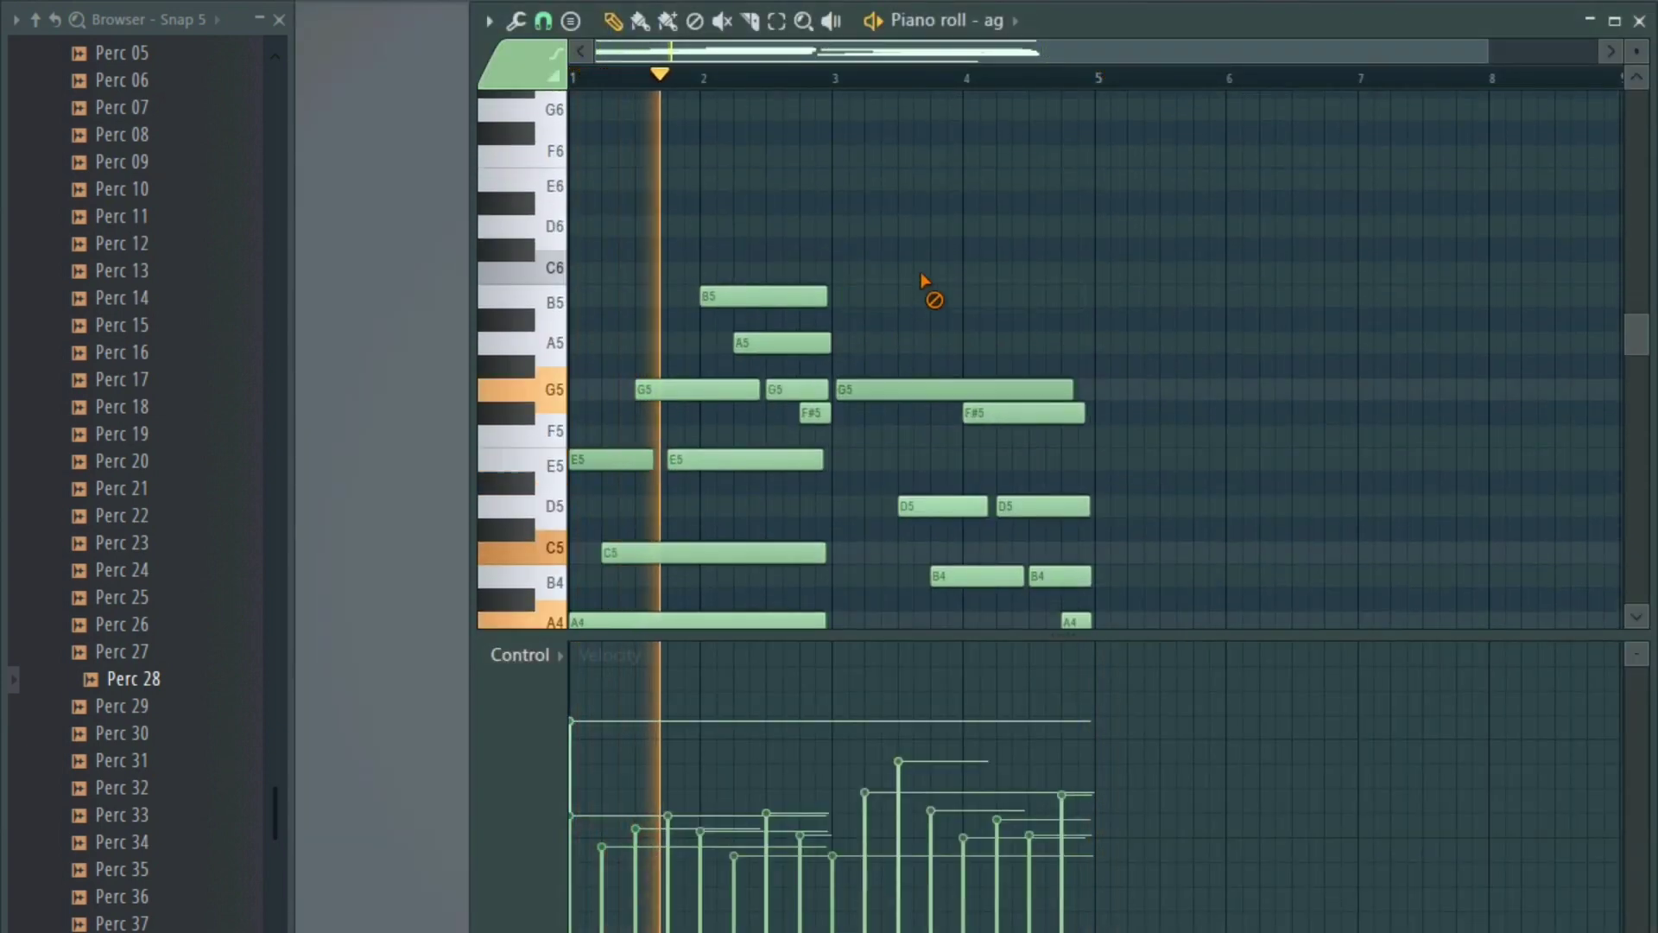
pyautogui.rightClick(889, 389)
pyautogui.scroll(-4, 888, 412)
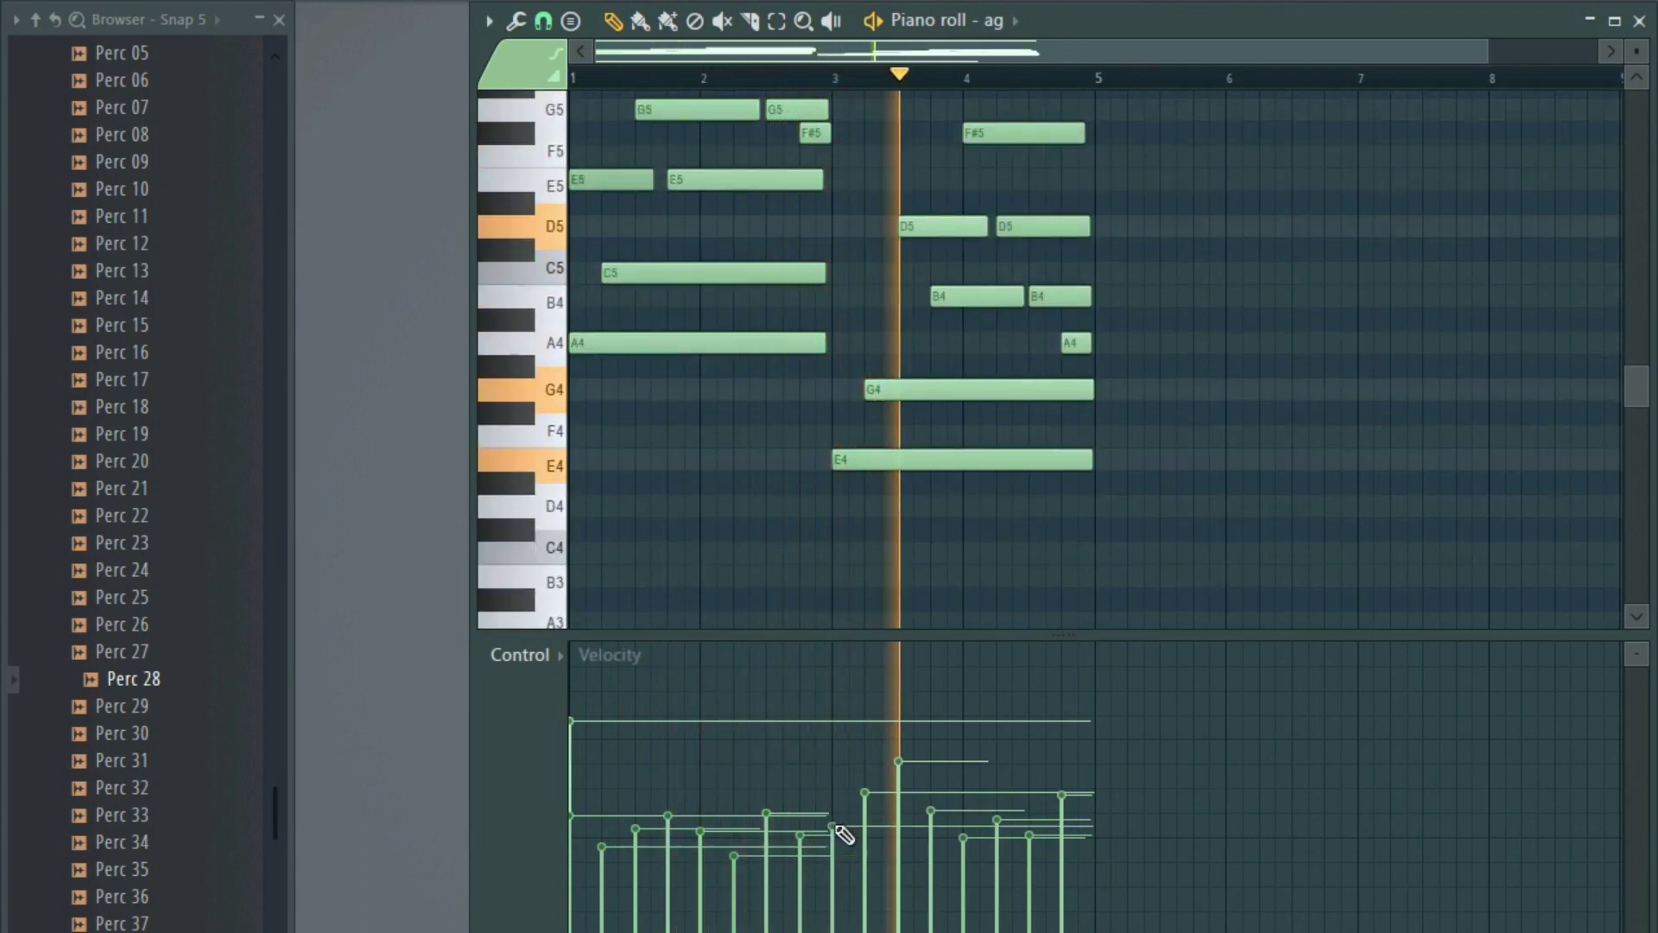
# - In Insert 8's GTR Solo Tool Rack, load the underwater dream preset and try out the Pitcher pedal's pitch slider
pyautogui.press('F7')
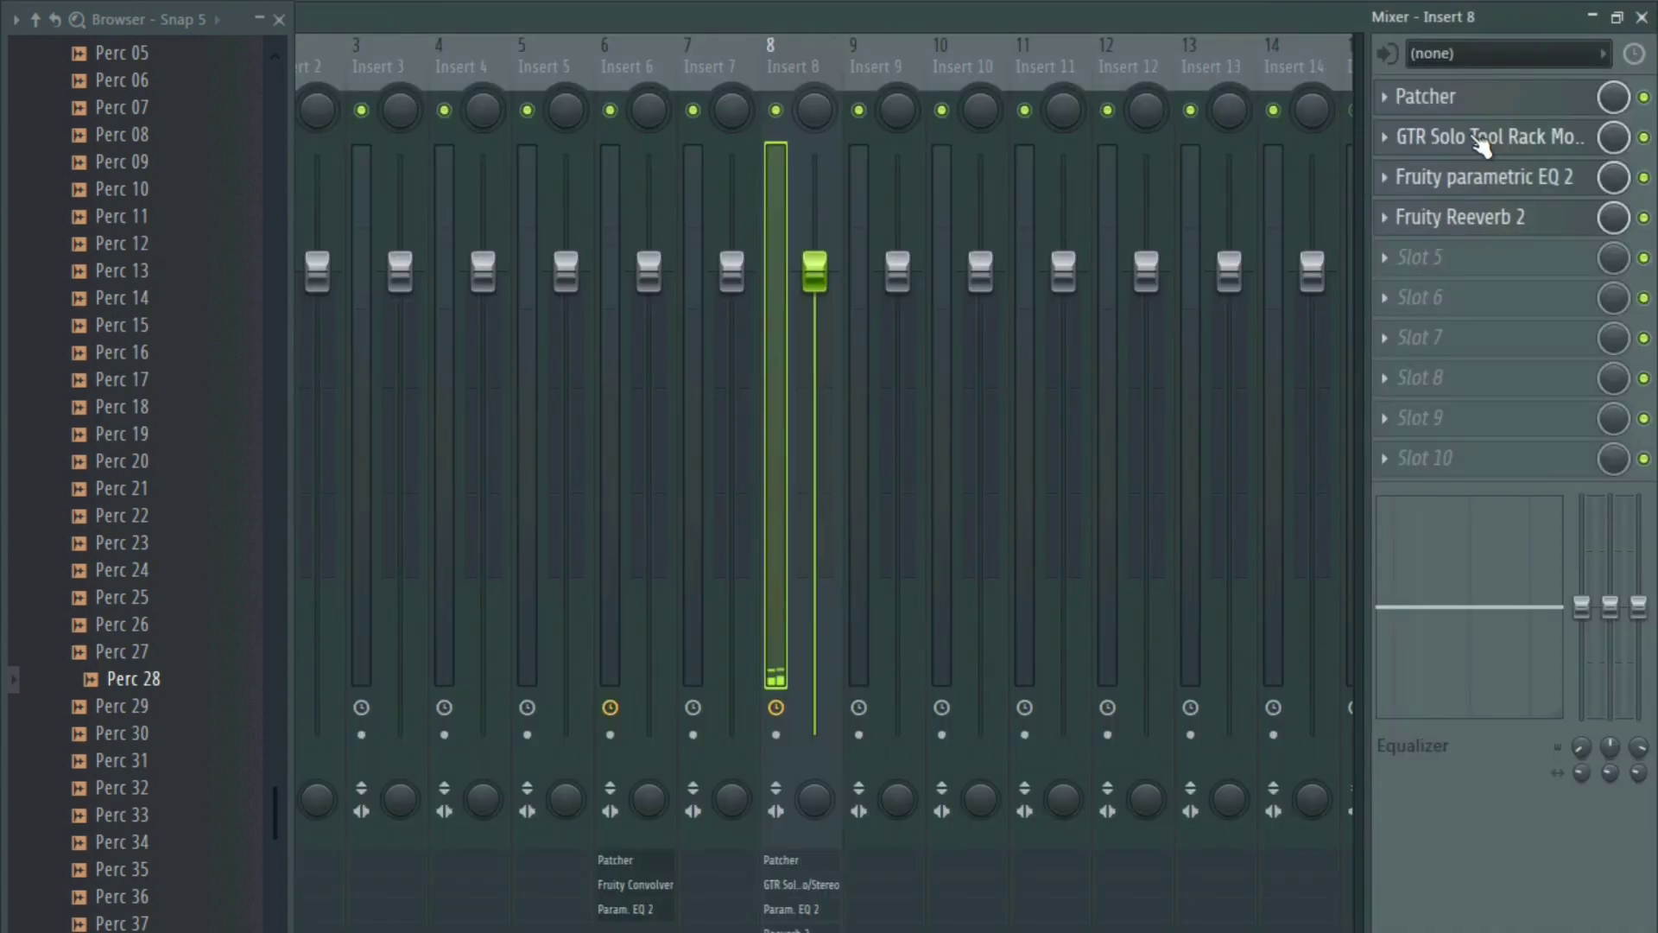
pyautogui.click(1483, 141)
pyautogui.click(1187, 255)
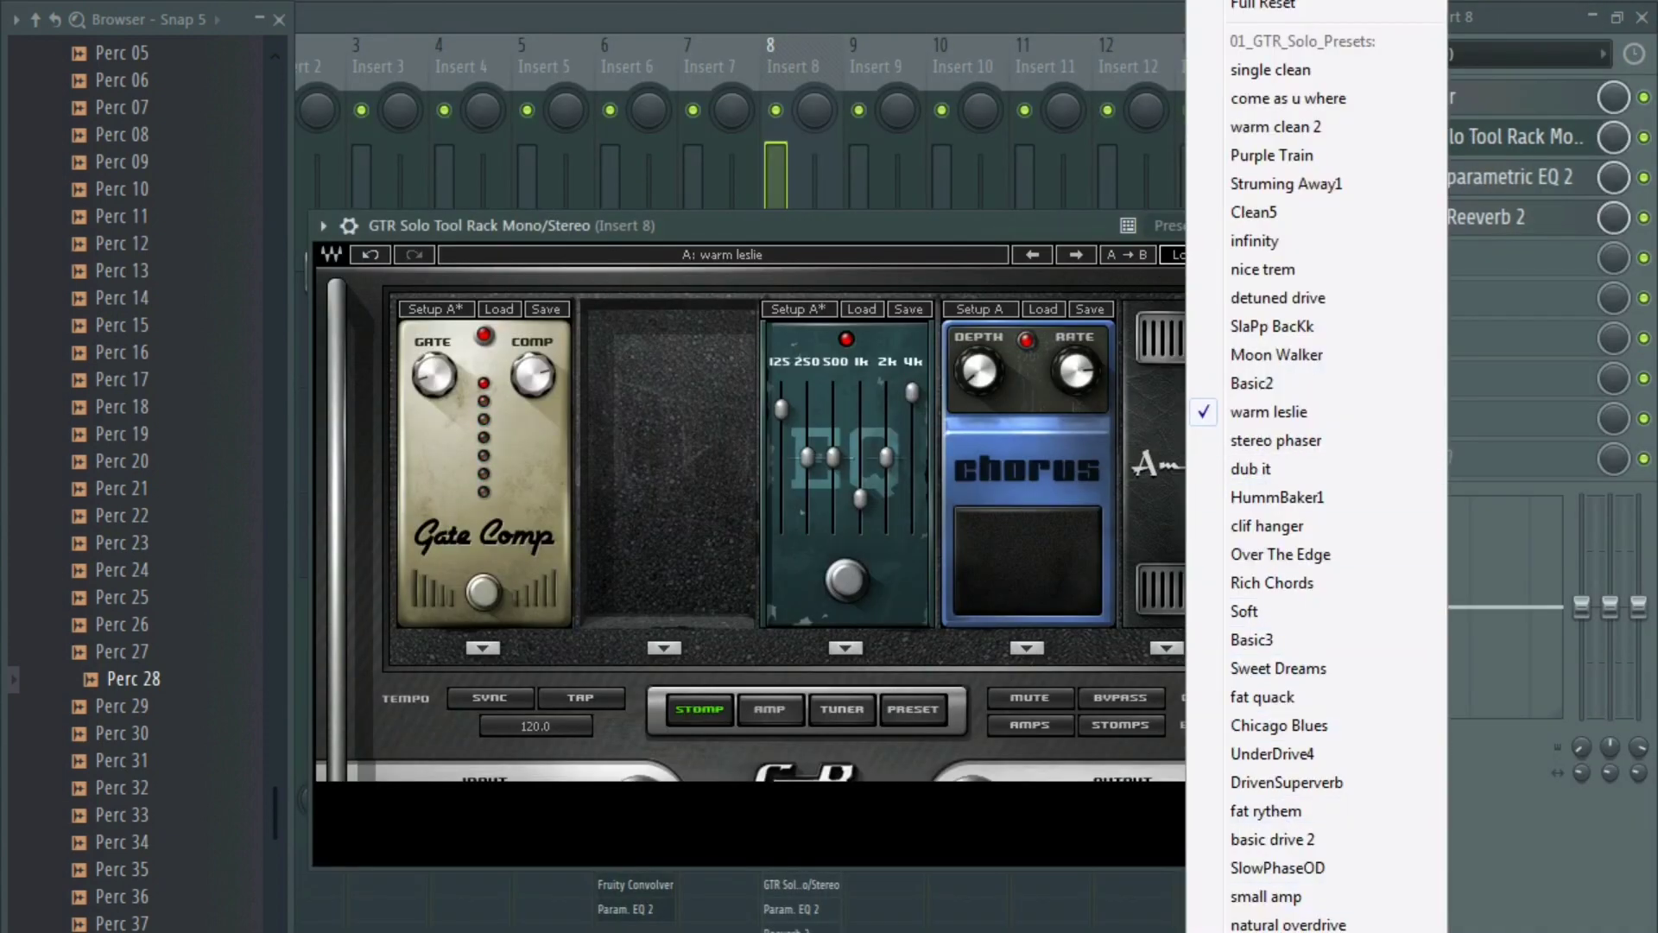
pyautogui.scroll(-5, 1317, 466)
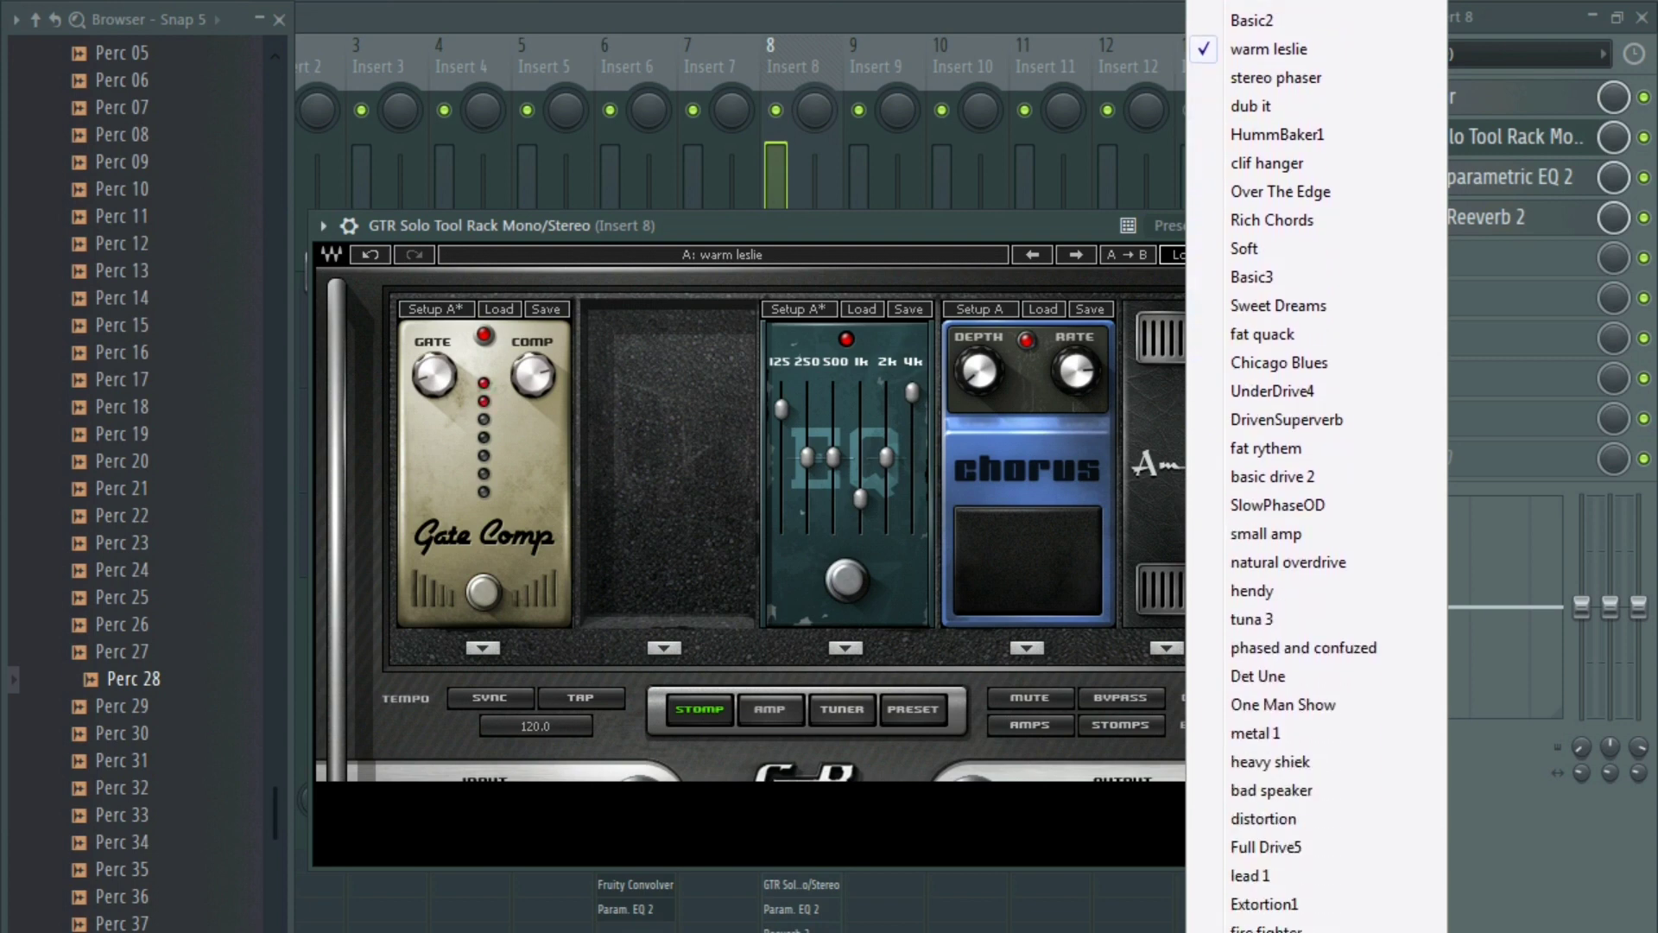
pyautogui.scroll(-4, 1287, 466)
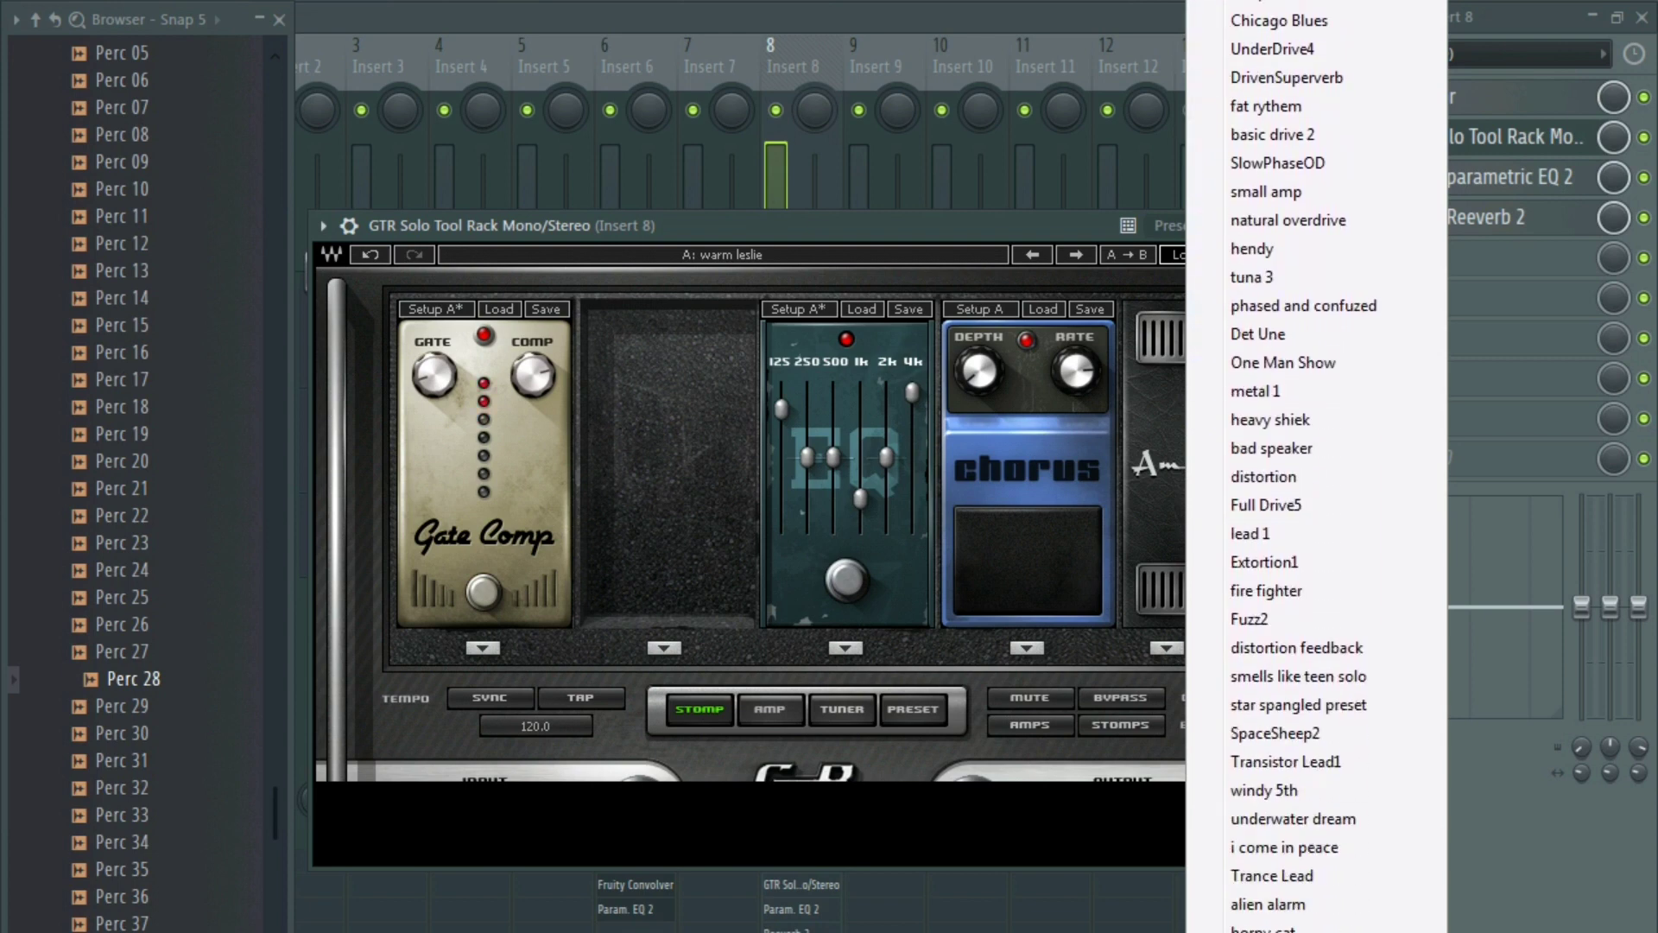
pyautogui.scroll(-1, 1316, 466)
pyautogui.click(1257, 734)
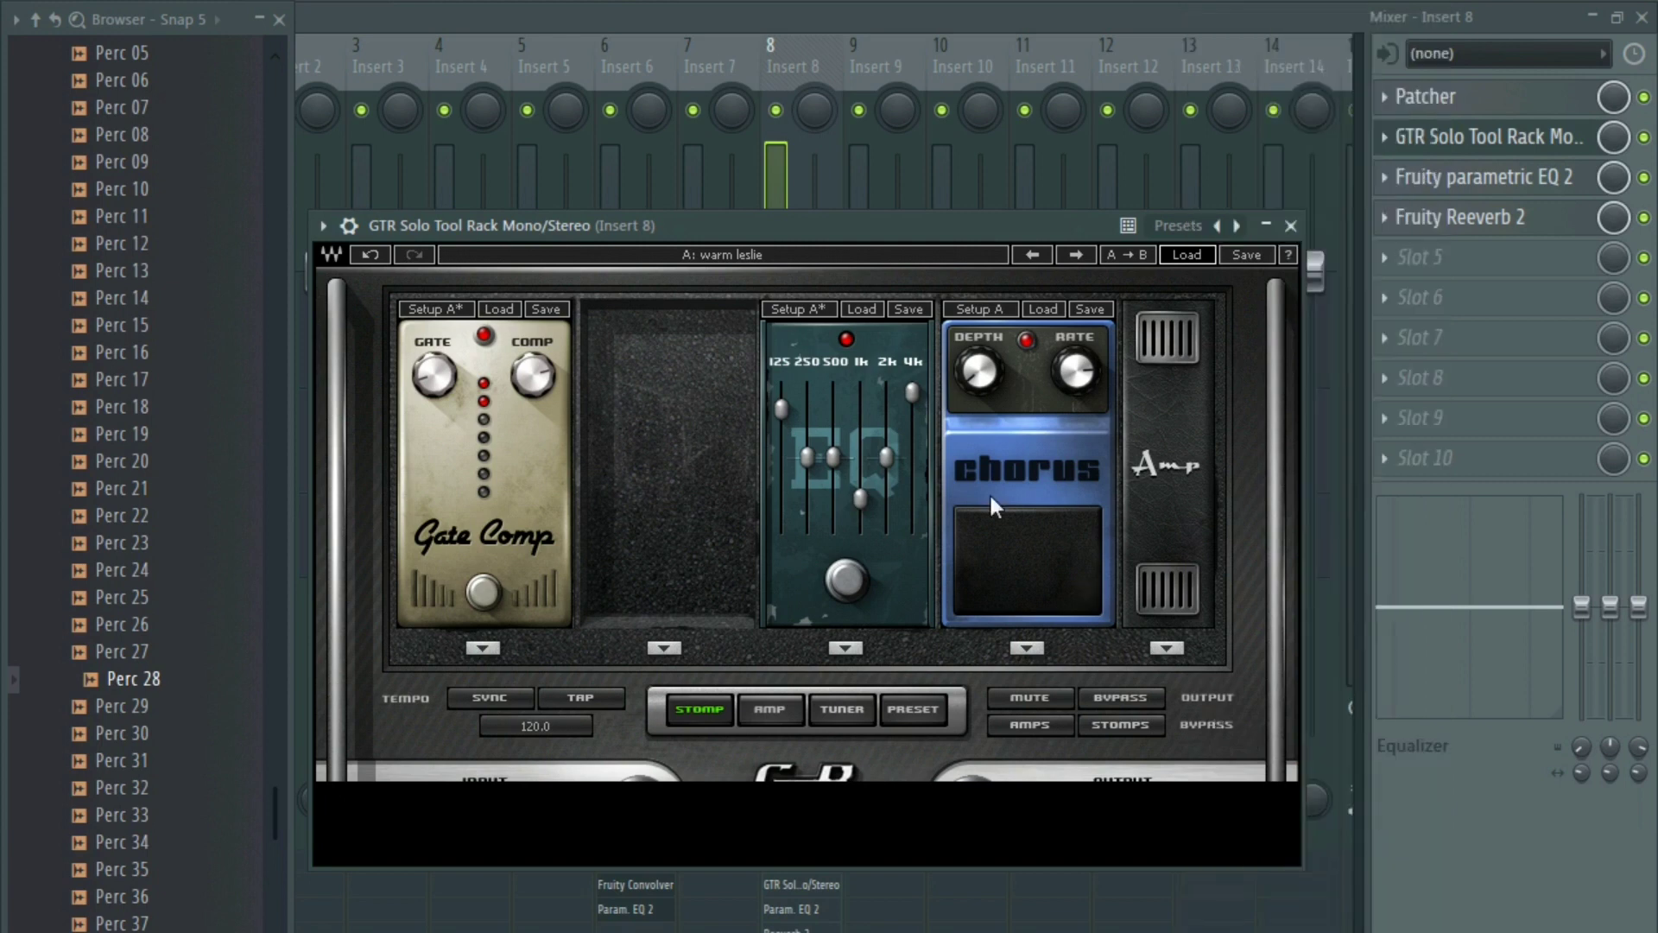
pyautogui.moveTo(808, 227); pyautogui.dragTo(861, 199)
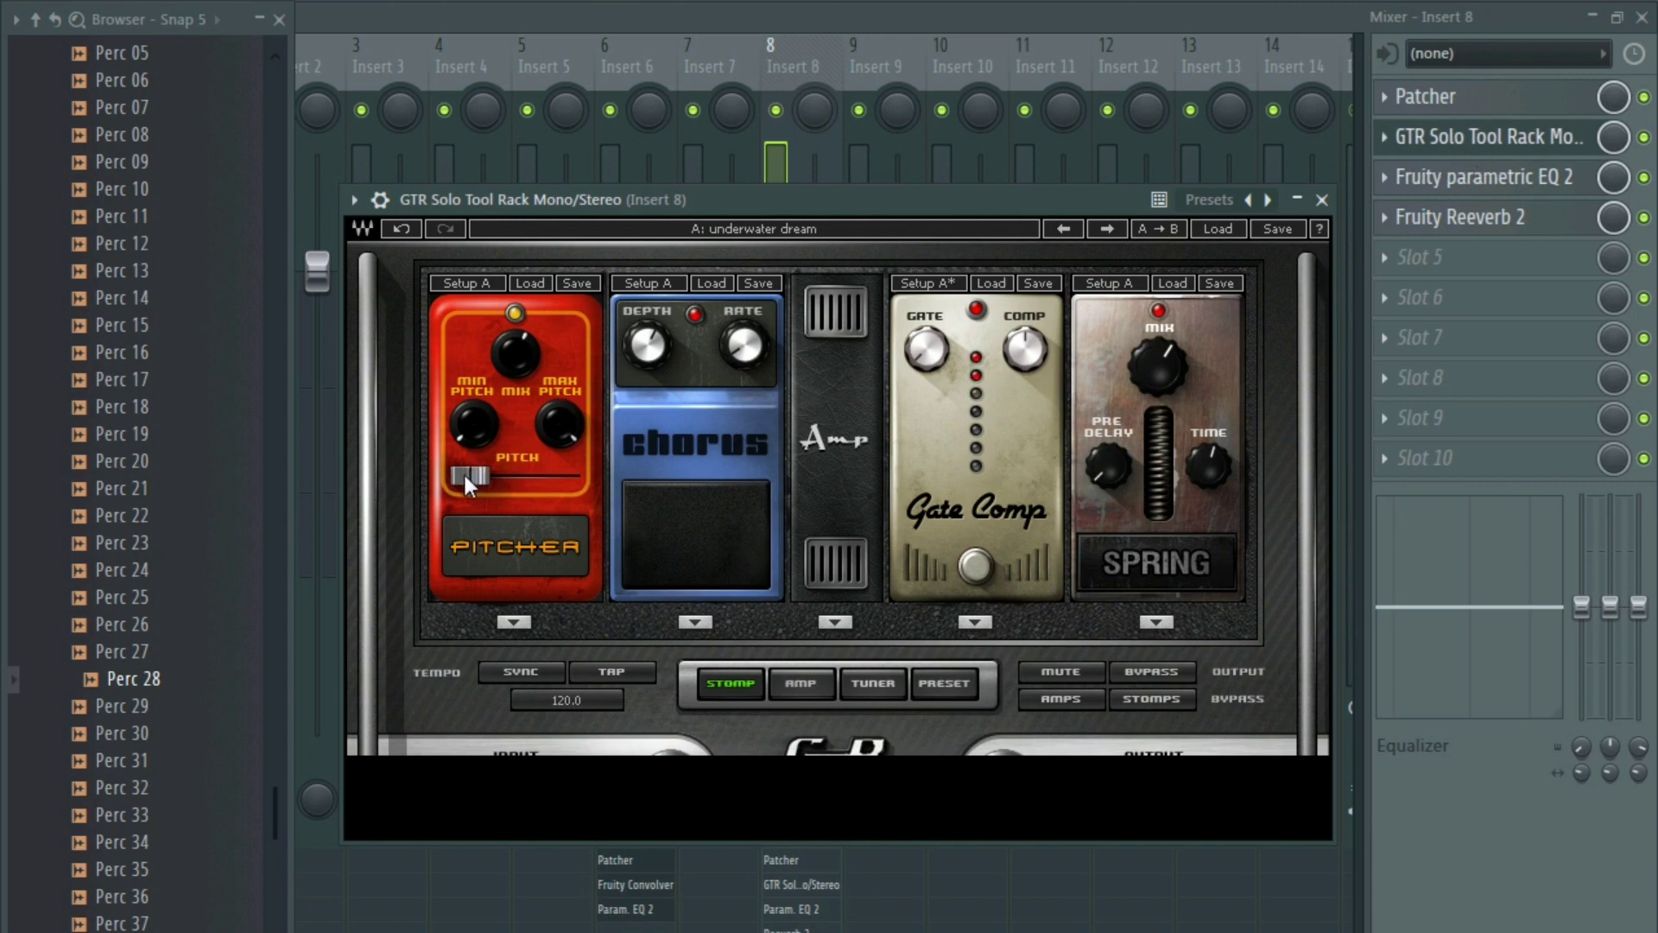
pyautogui.moveTo(463, 471); pyautogui.dragTo(517, 475)
pyautogui.click(698, 323)
pyautogui.press('Escape')
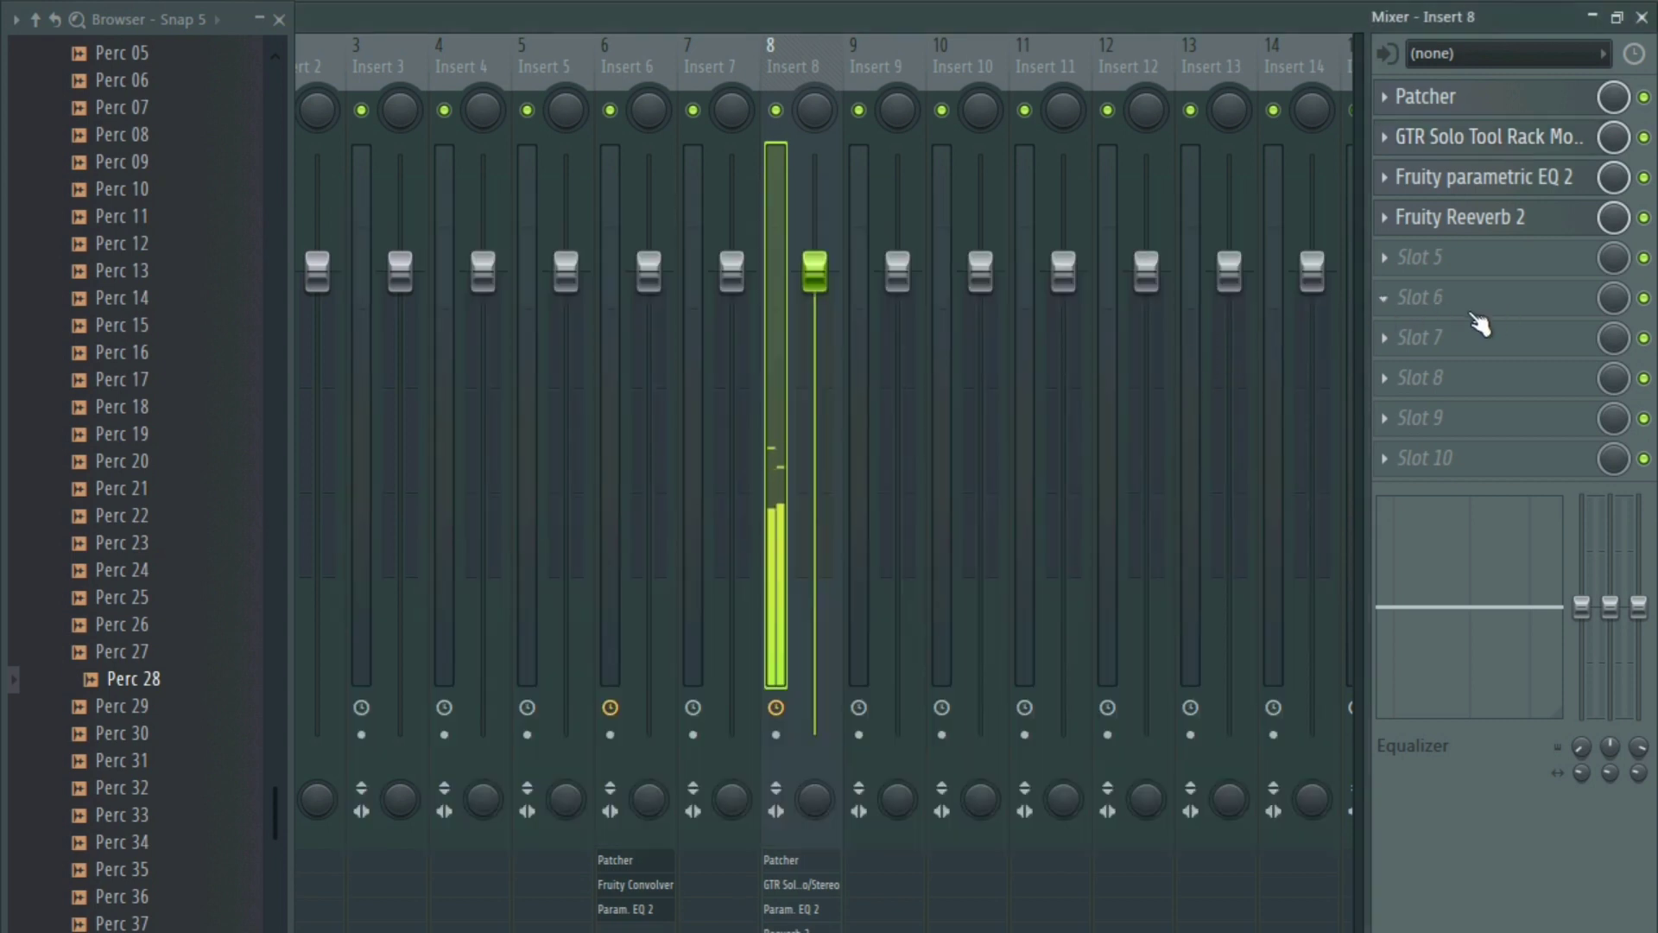
# - Try a Vibrolo pedal in place of the Gate Comp in GTR Solo Tool Rack, with sync enabled and different waveform and vibe settings
pyautogui.click(1479, 140)
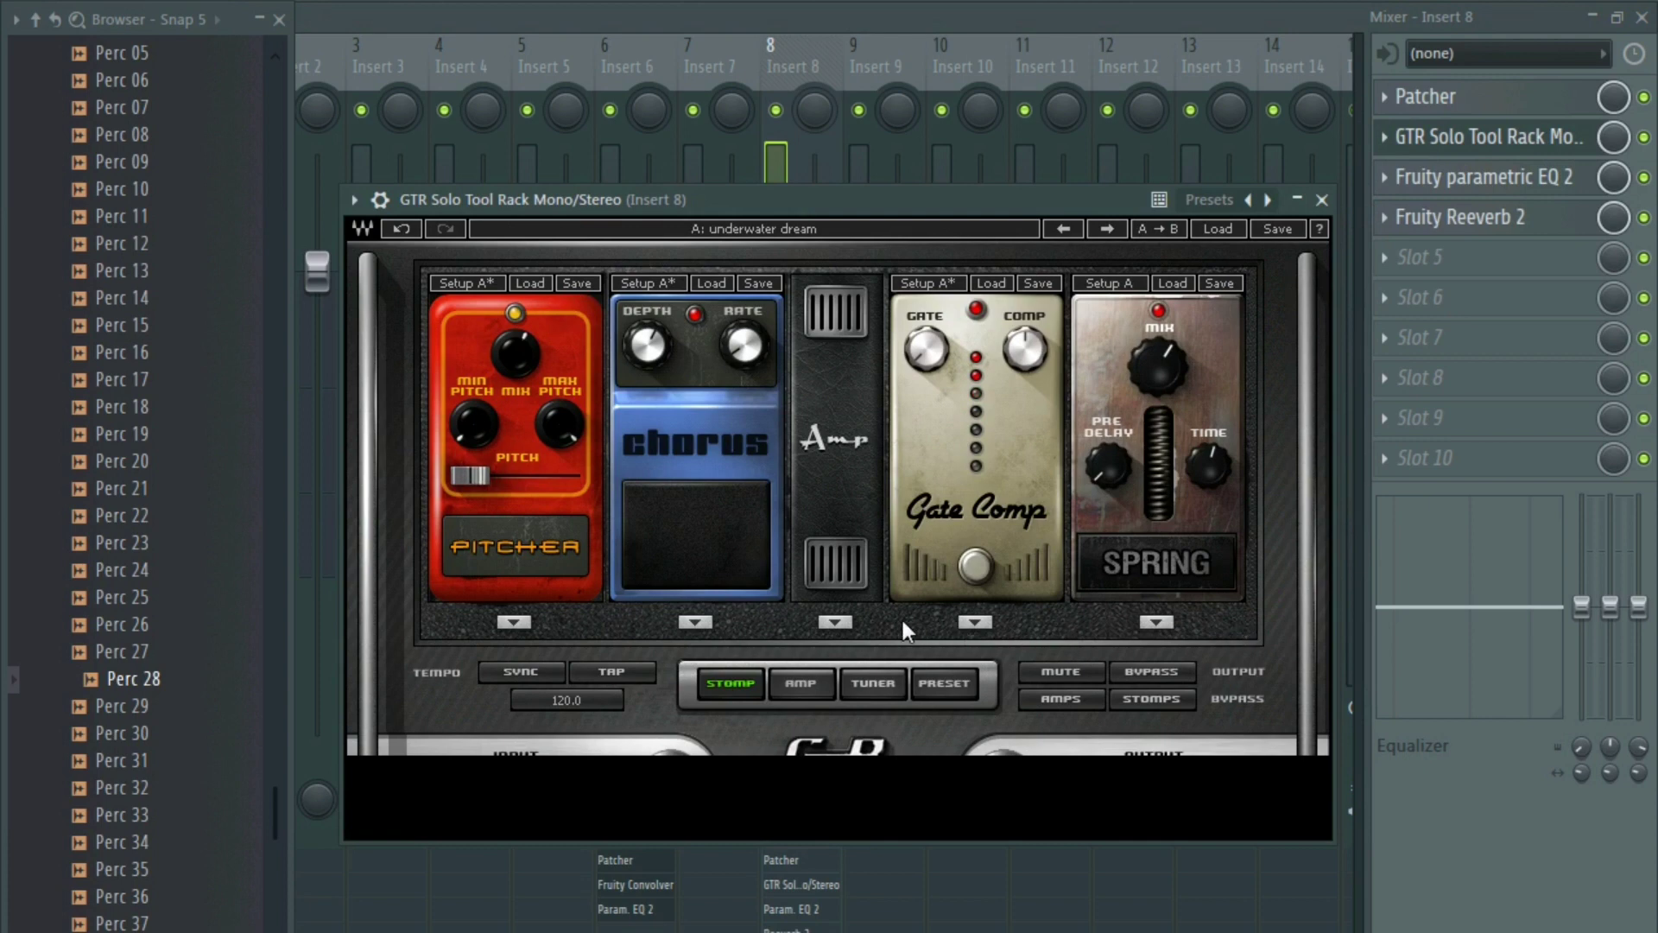
pyautogui.click(835, 621)
pyautogui.click(787, 634)
pyautogui.rightClick(965, 395)
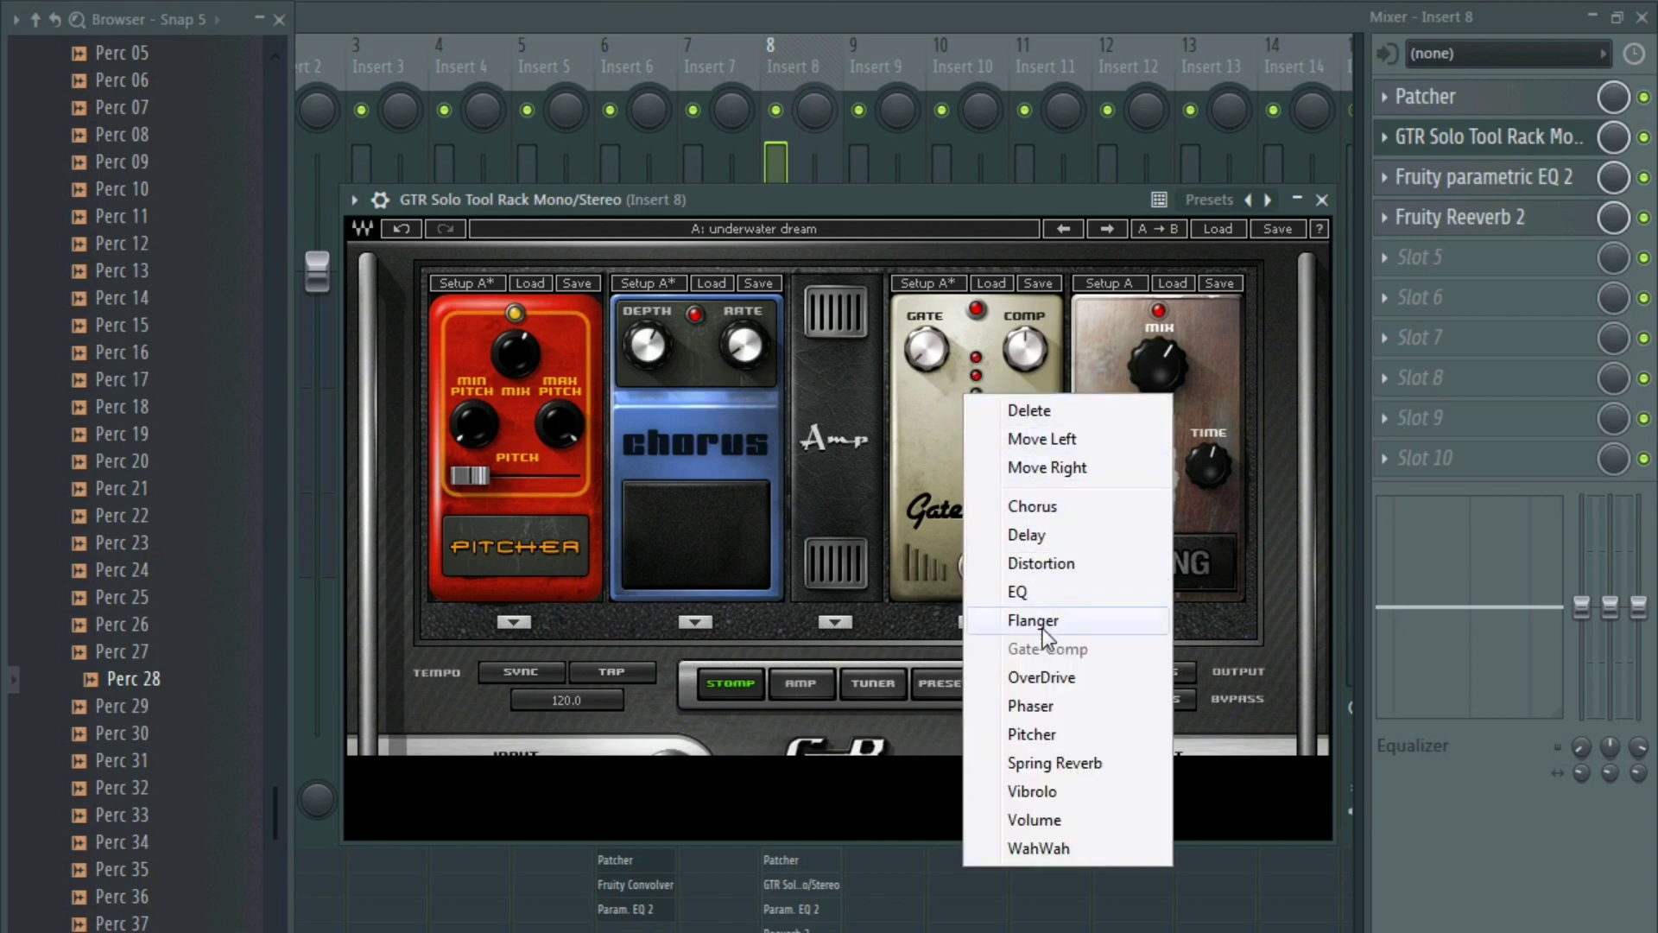
pyautogui.click(1046, 793)
pyautogui.moveTo(971, 470)
pyautogui.mouseDown()
pyautogui.moveTo(971, 444)
pyautogui.moveTo(964, 494)
pyautogui.mouseUp()
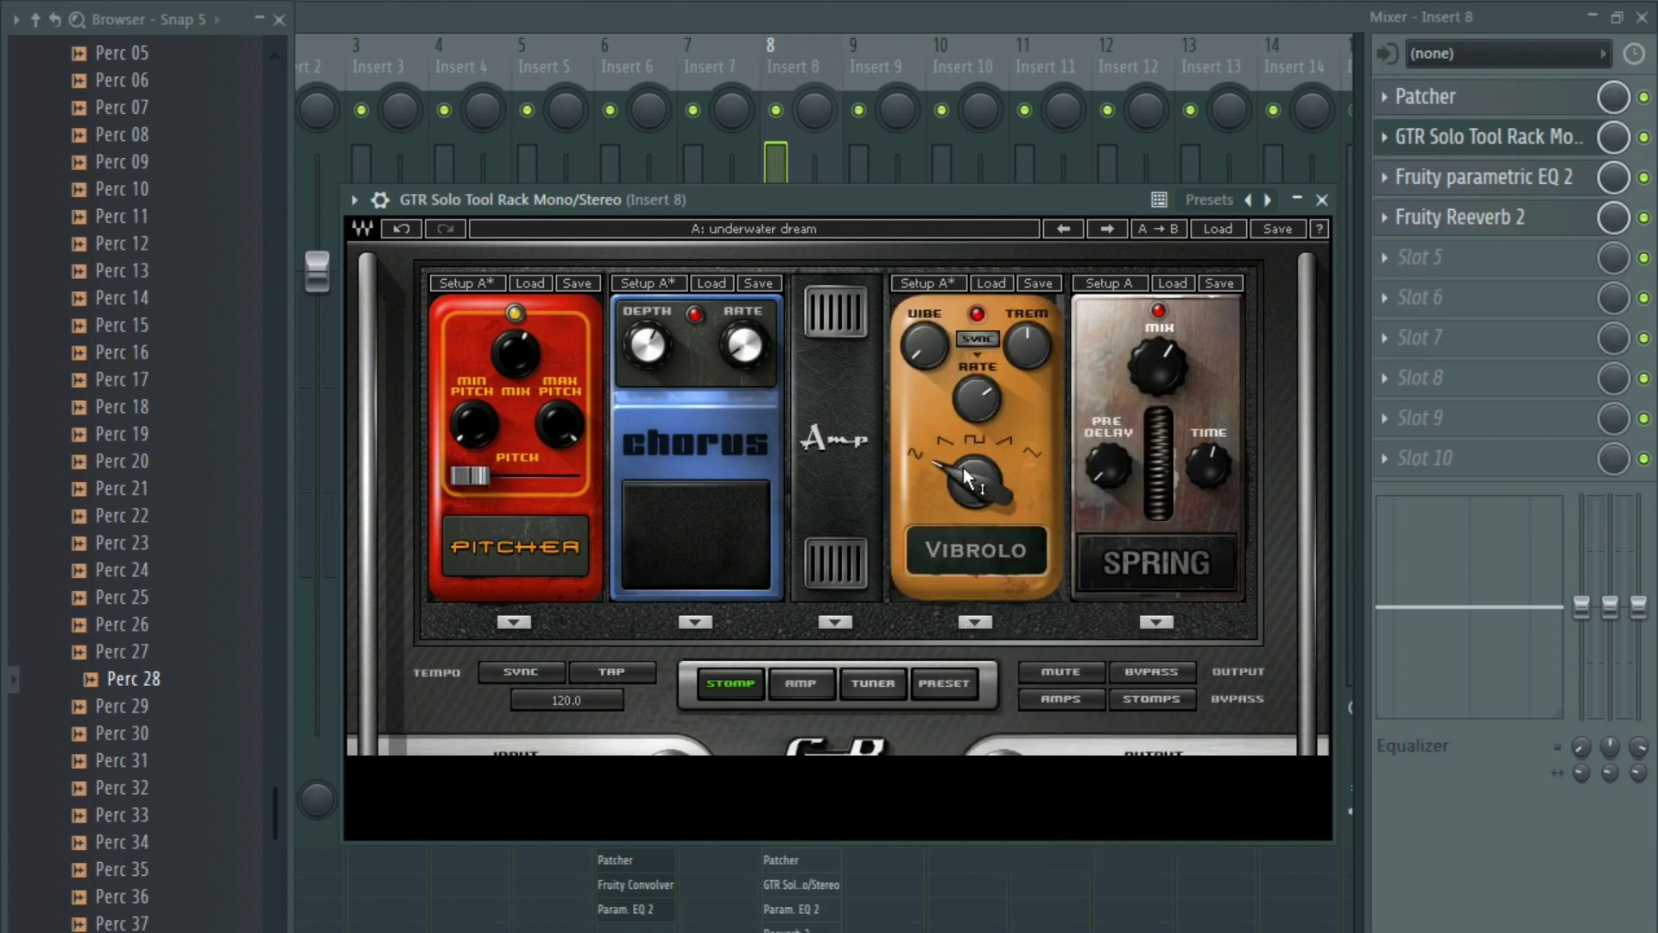
pyautogui.click(981, 339)
pyautogui.click(976, 472)
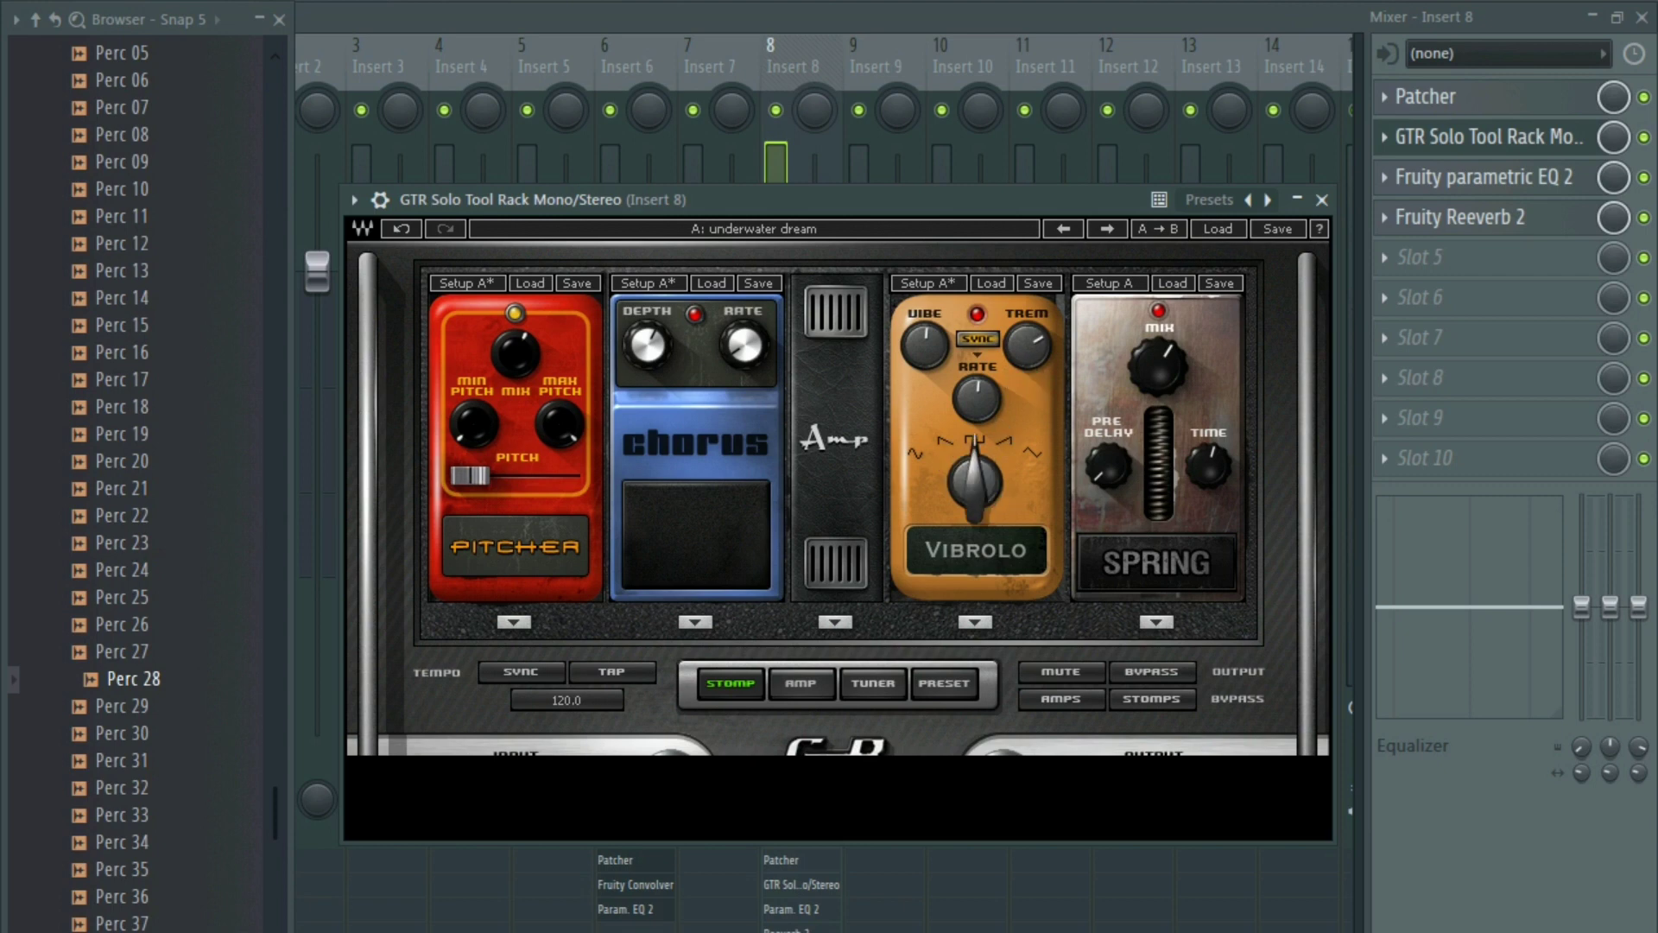
pyautogui.click(979, 473)
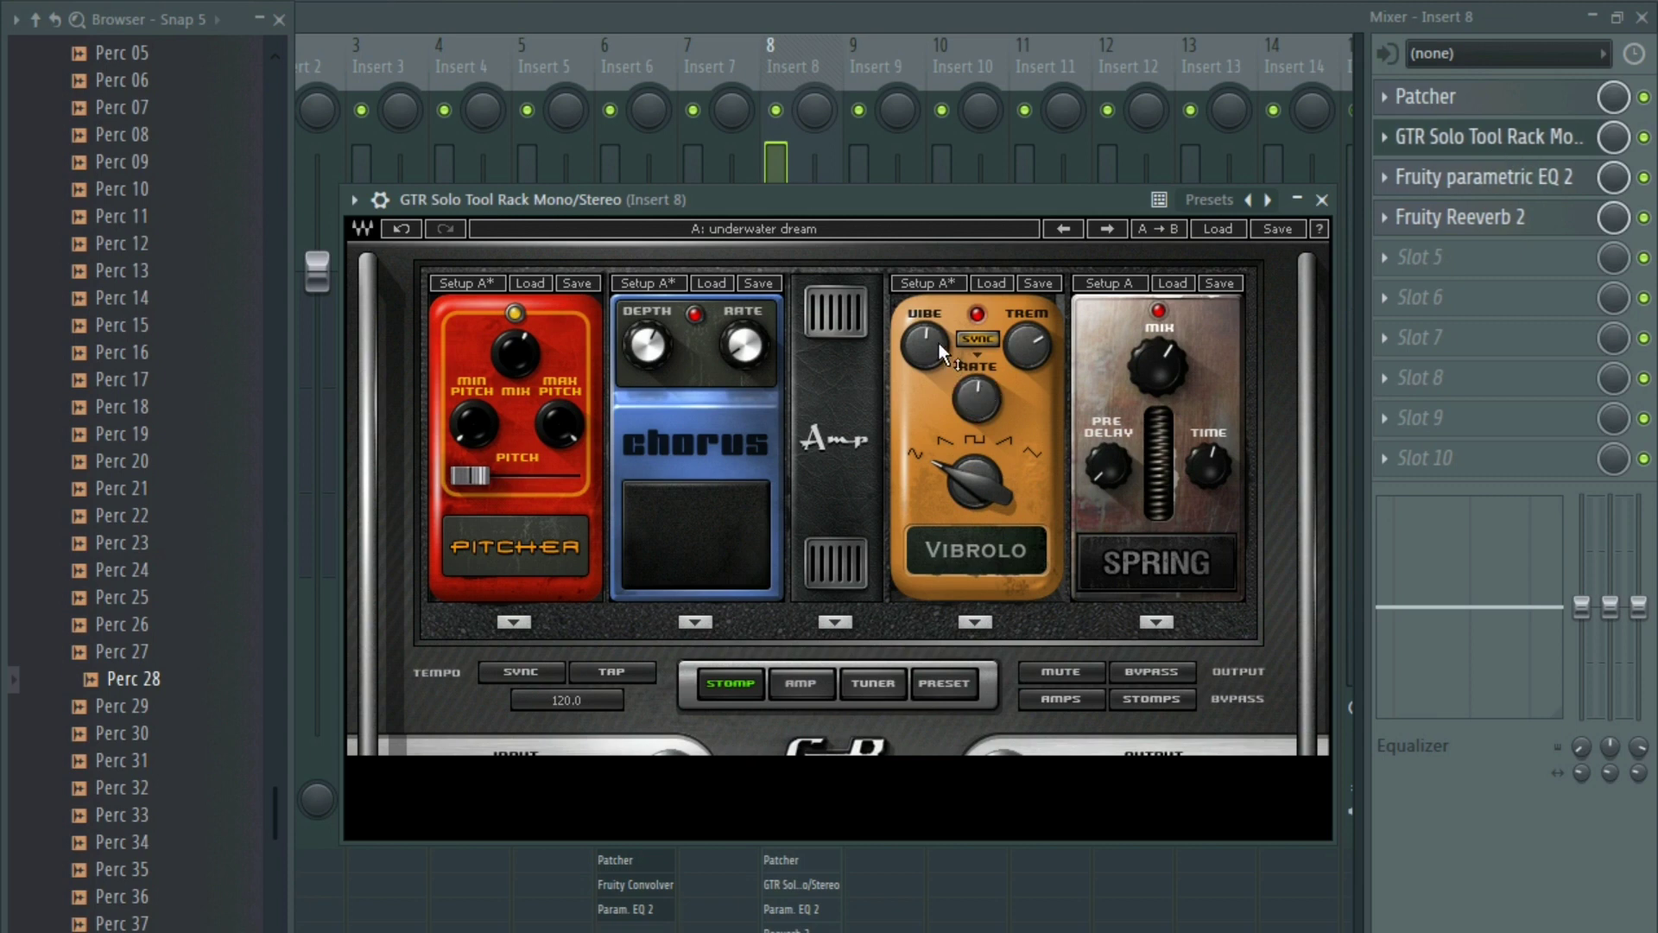
pyautogui.moveTo(940, 344); pyautogui.dragTo(940, 340)
# - Replace the Vibrolo pedal in GTR Solo Tool Rack with a Volume pedal
pyautogui.rightClick(965, 577)
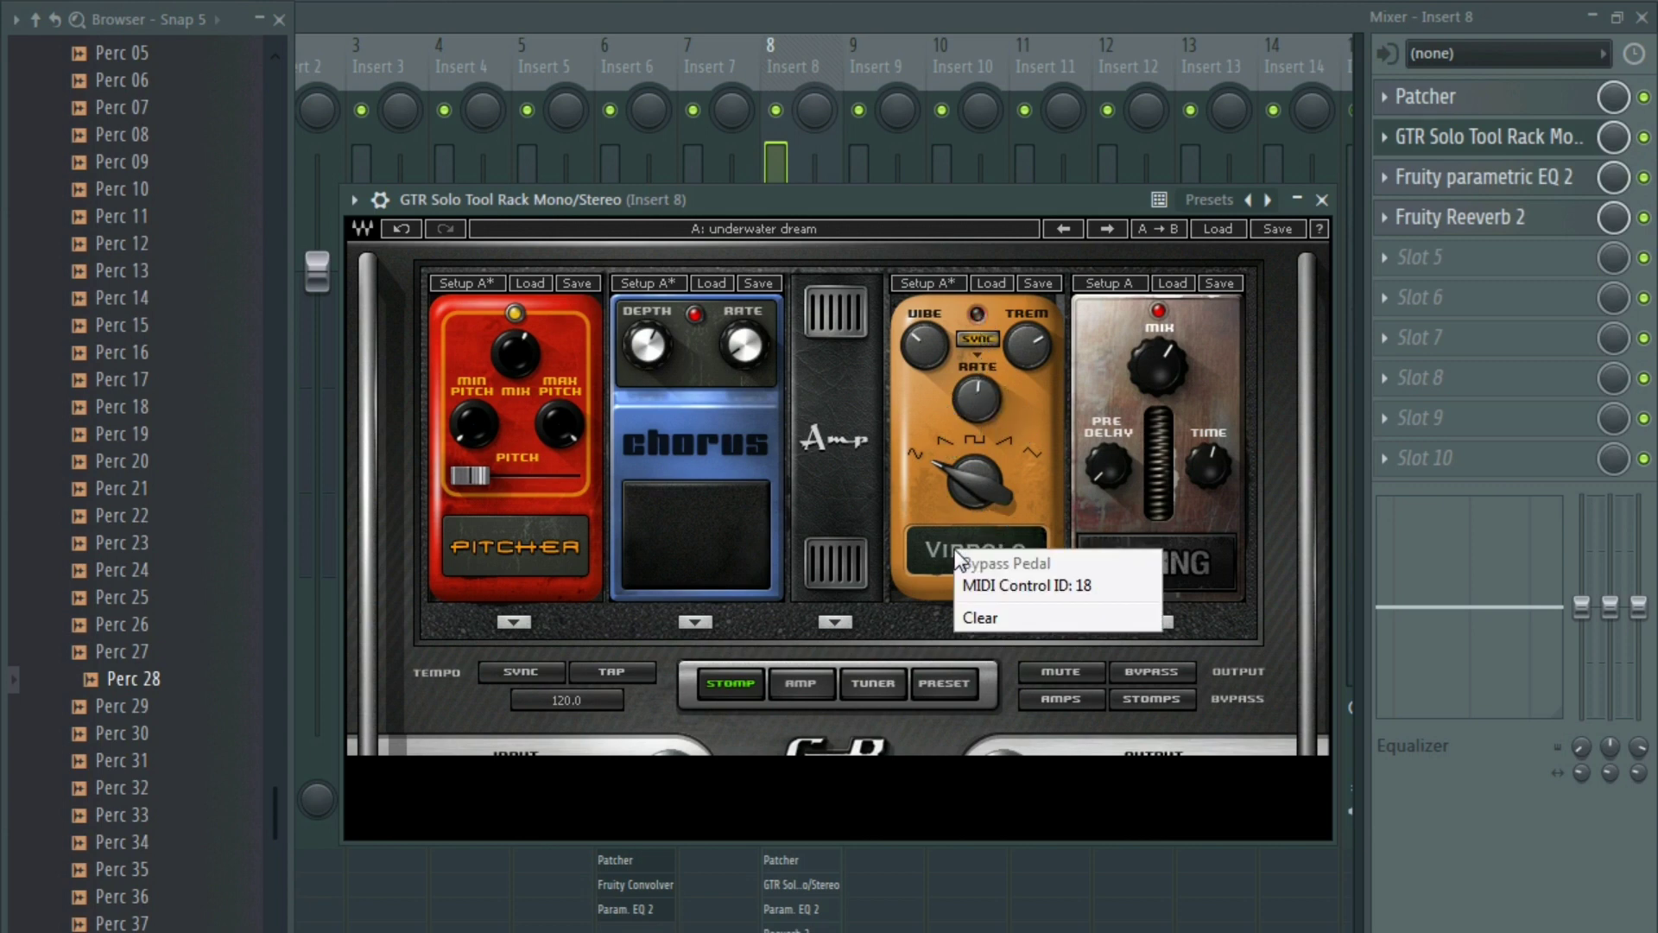
pyautogui.click(952, 614)
pyautogui.click(975, 622)
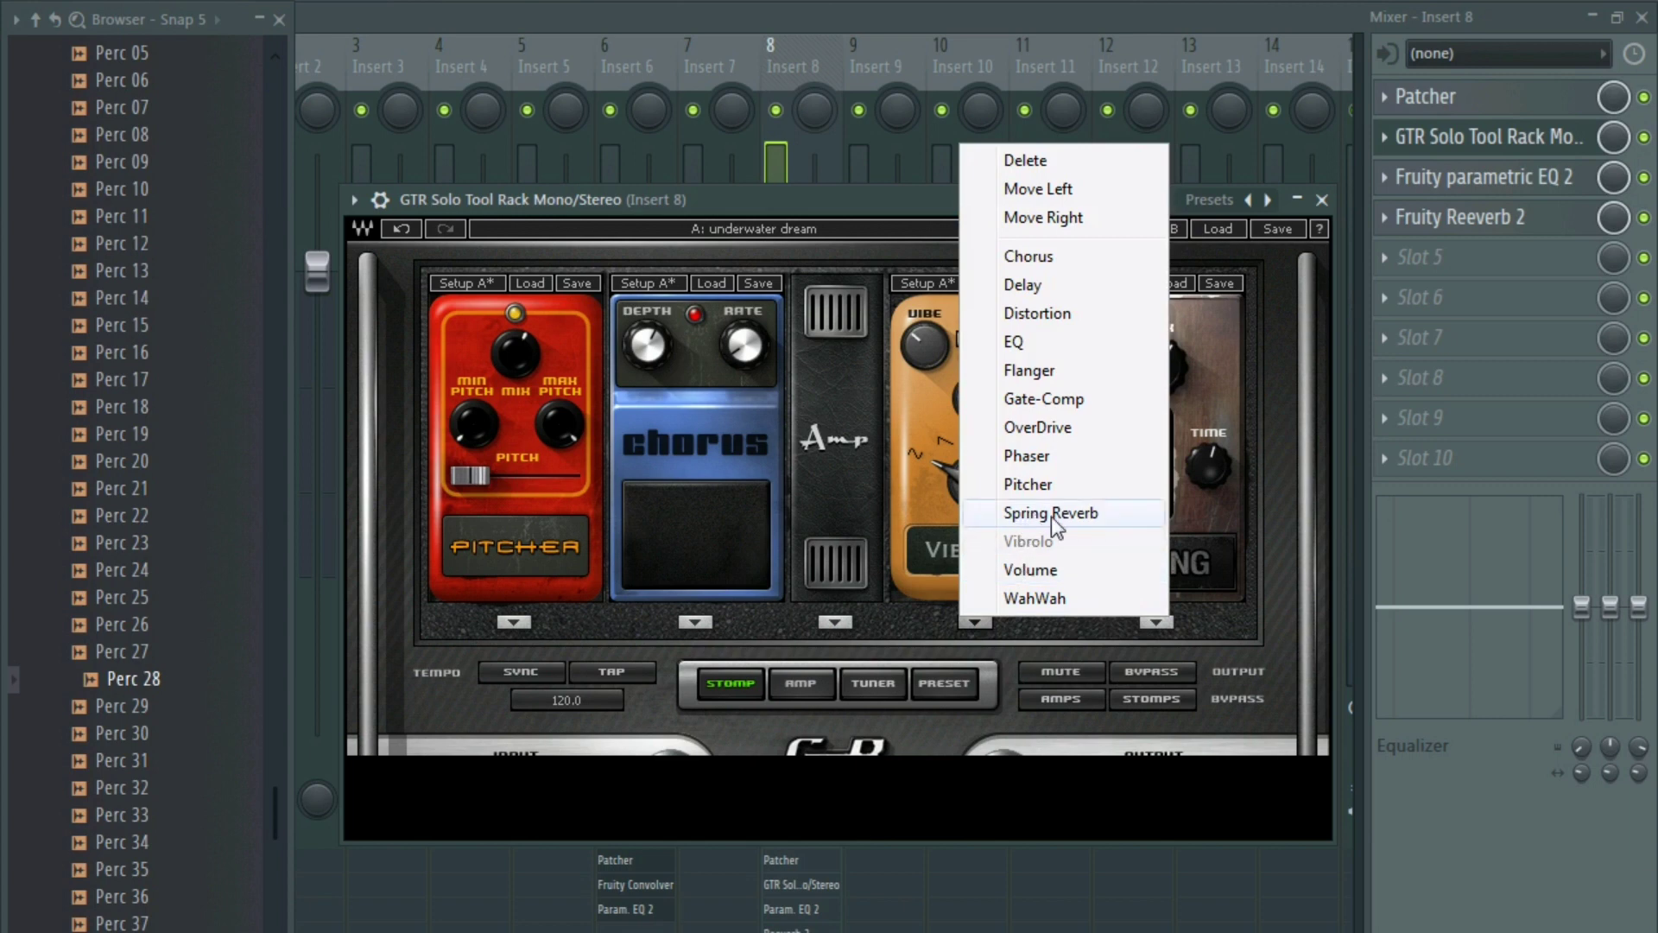
pyautogui.click(1051, 572)
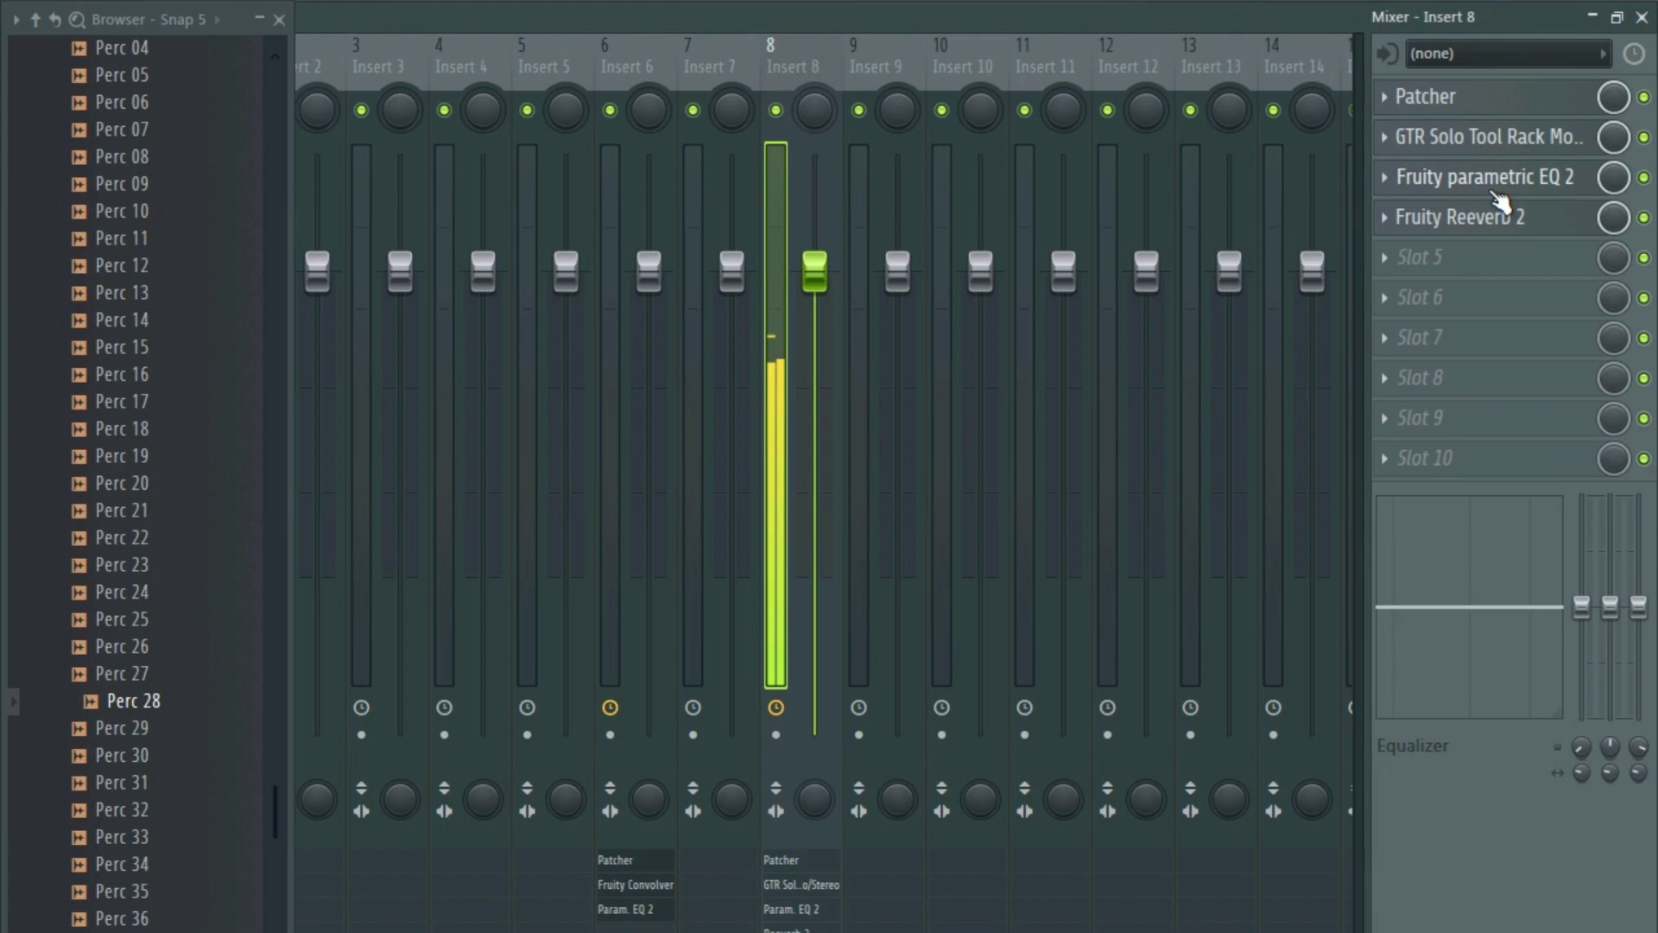
# - Lower bands 6 and 3 in Insert 8's parametric EQ 2, and set the insert's own equalizer to -18.0 low, -3.1 mid and -6.2 high
pyautogui.click(1486, 178)
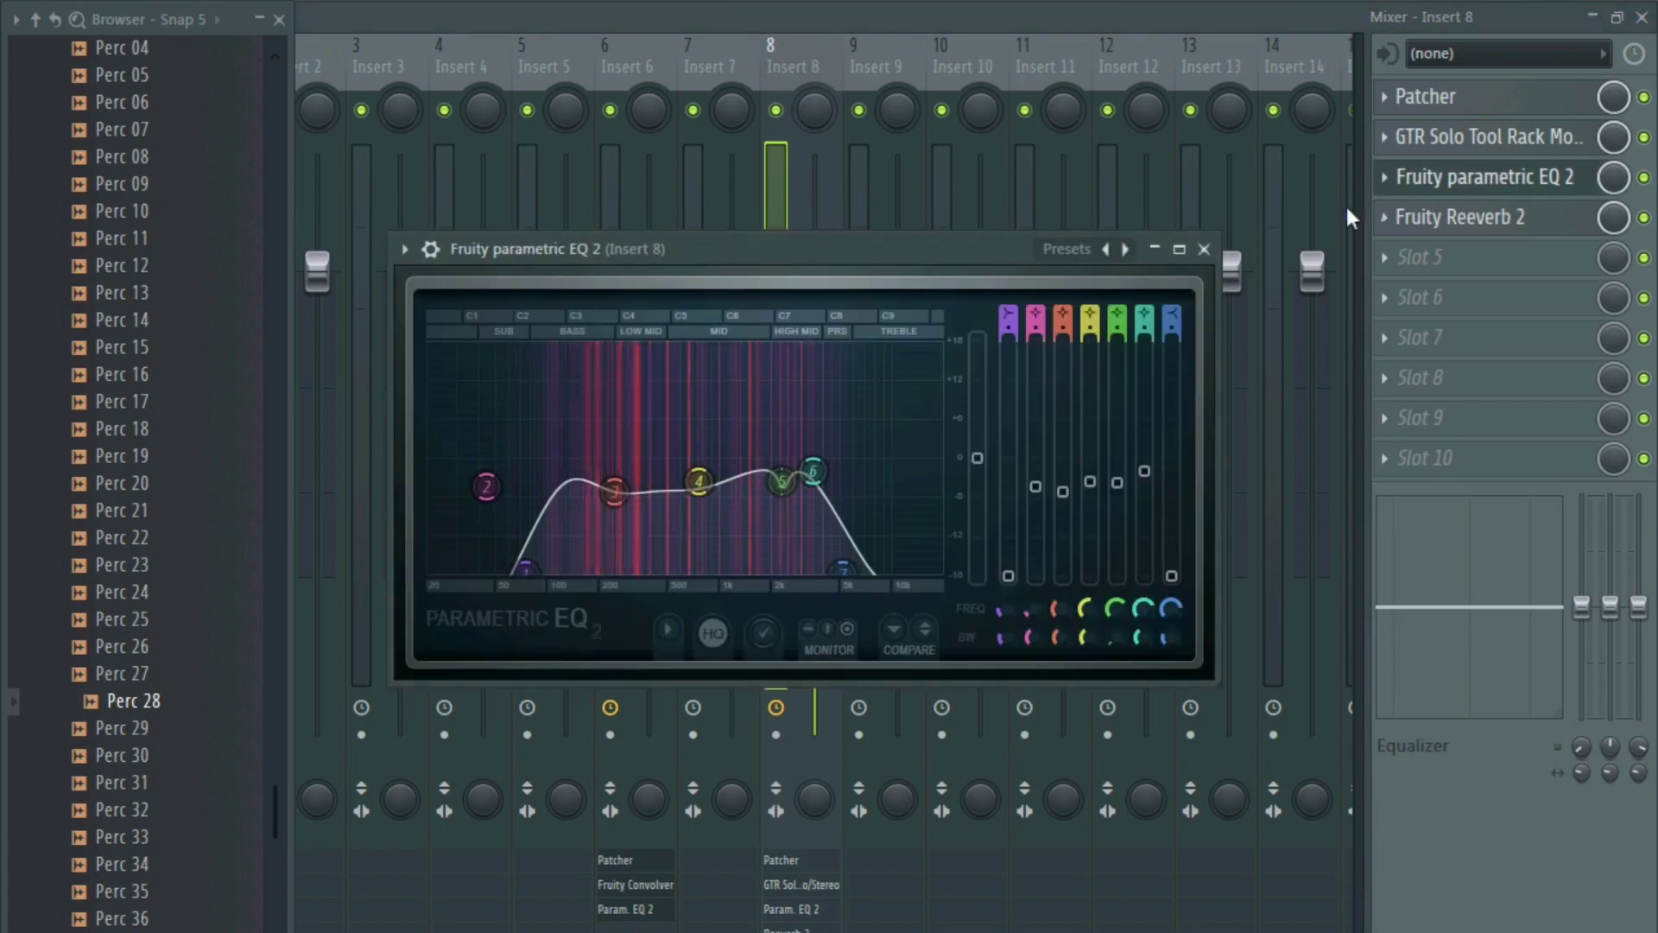
pyautogui.moveTo(814, 469); pyautogui.dragTo(810, 484)
pyautogui.moveTo(605, 499); pyautogui.dragTo(569, 537)
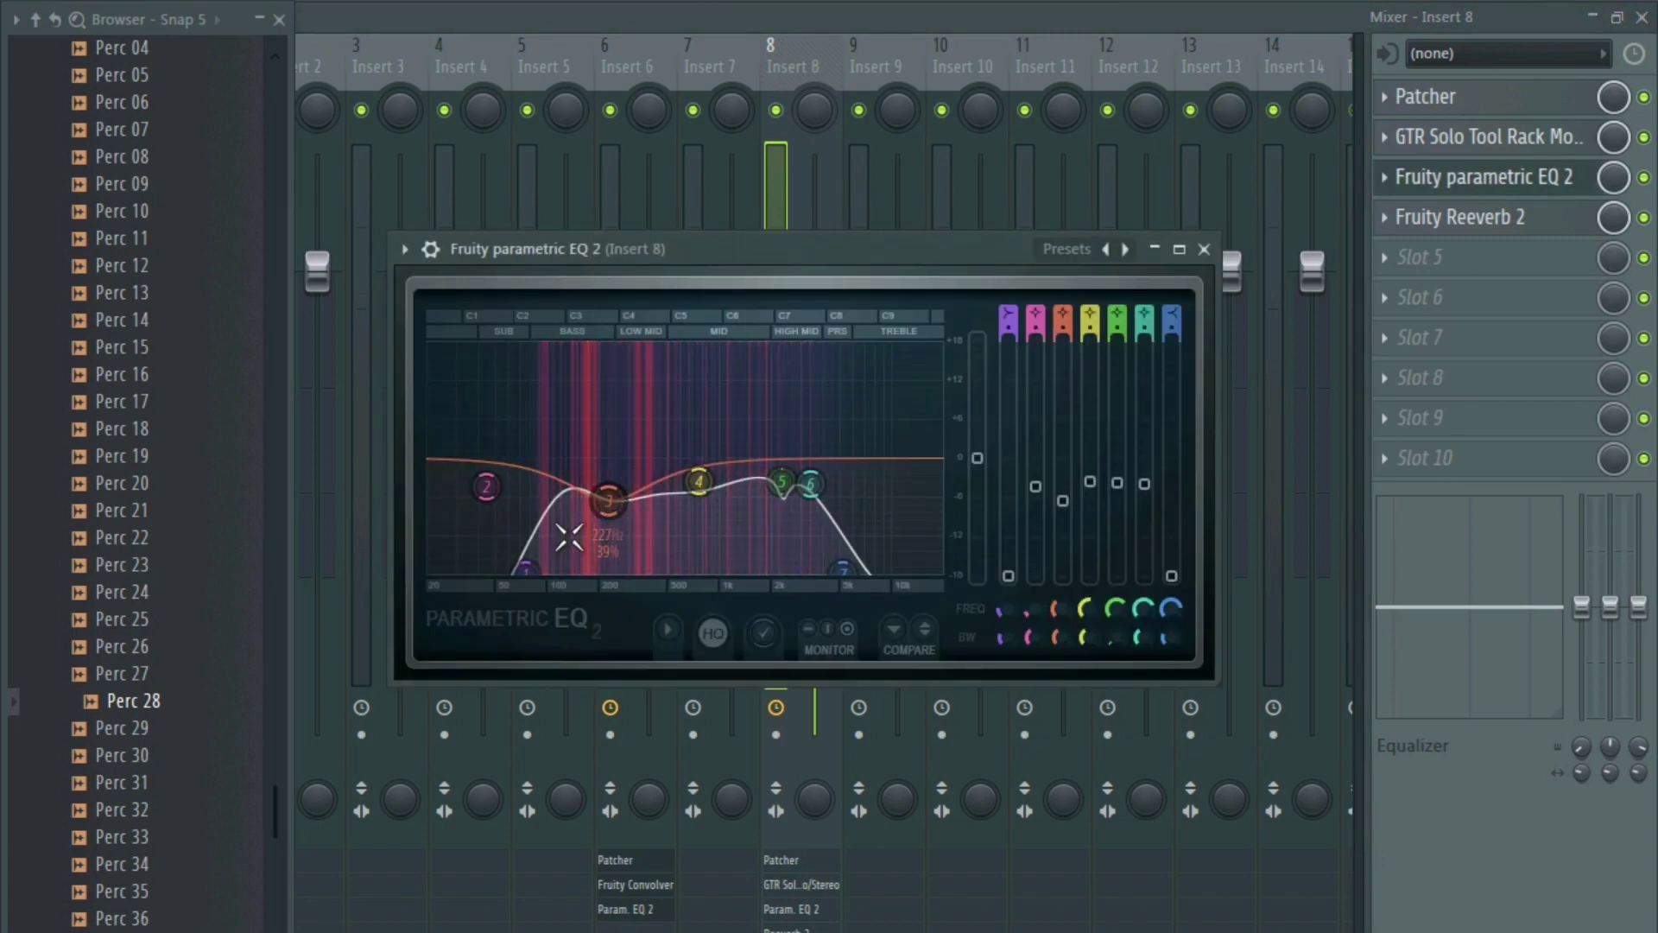
pyautogui.moveTo(1582, 608); pyautogui.dragTo(1639, 643)
# - Bypass and re-enable Fruity Reeverb 2 on Insert 8 to compare the sound, with its settings open
pyautogui.click(1644, 218)
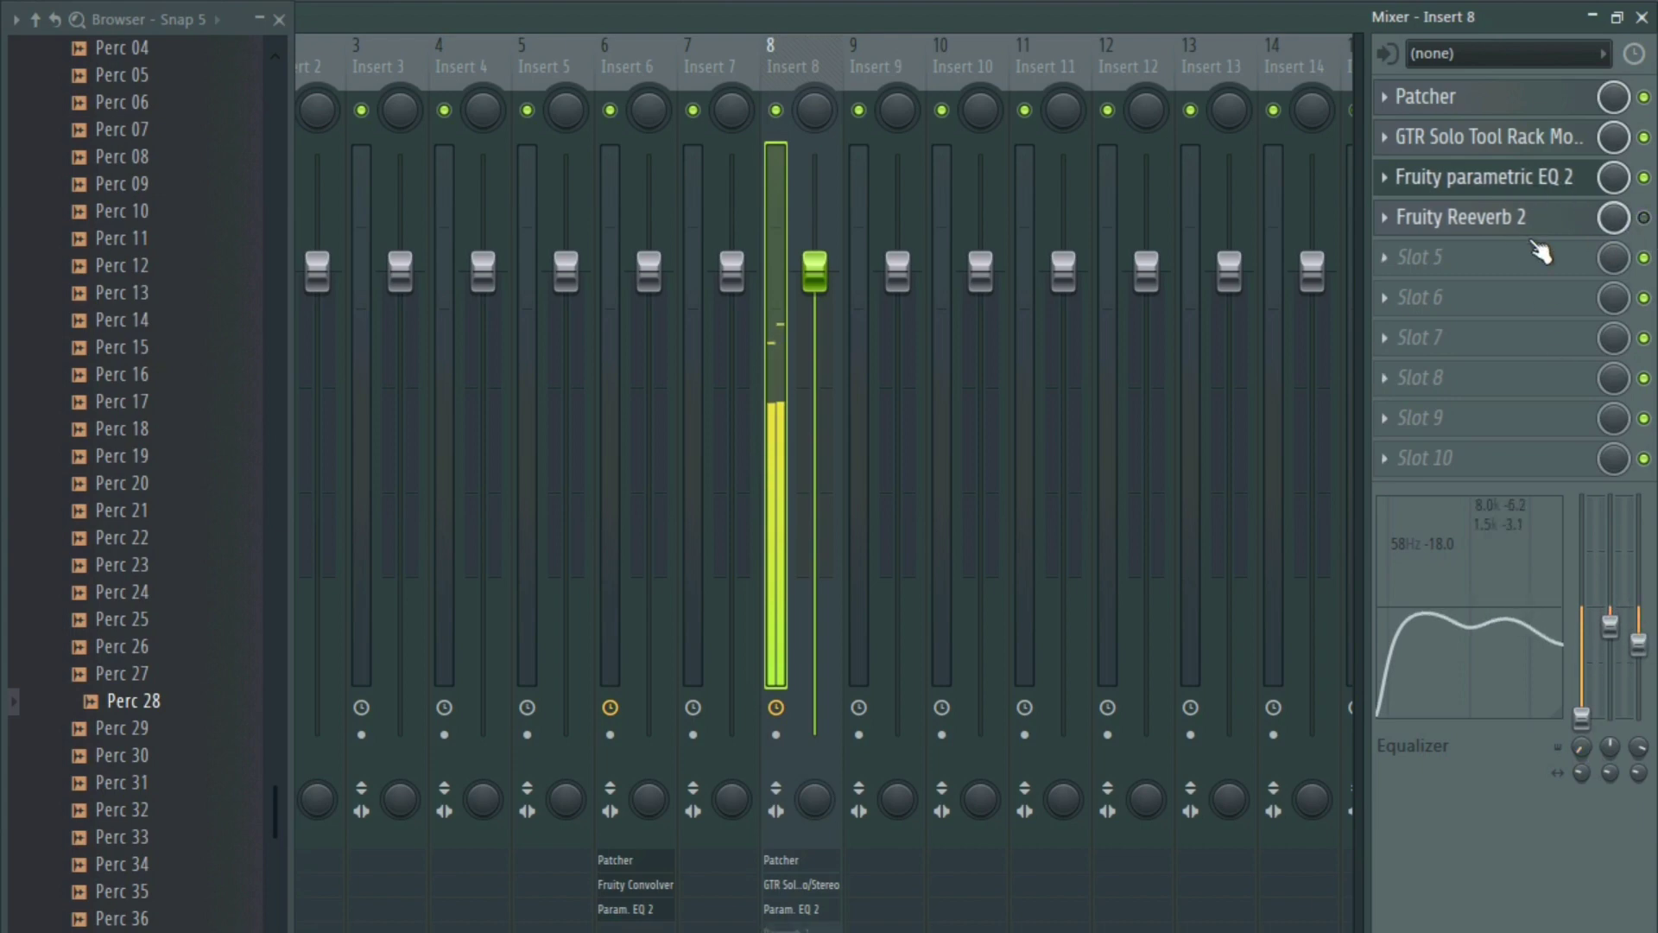
pyautogui.click(1534, 222)
pyautogui.click(1545, 222)
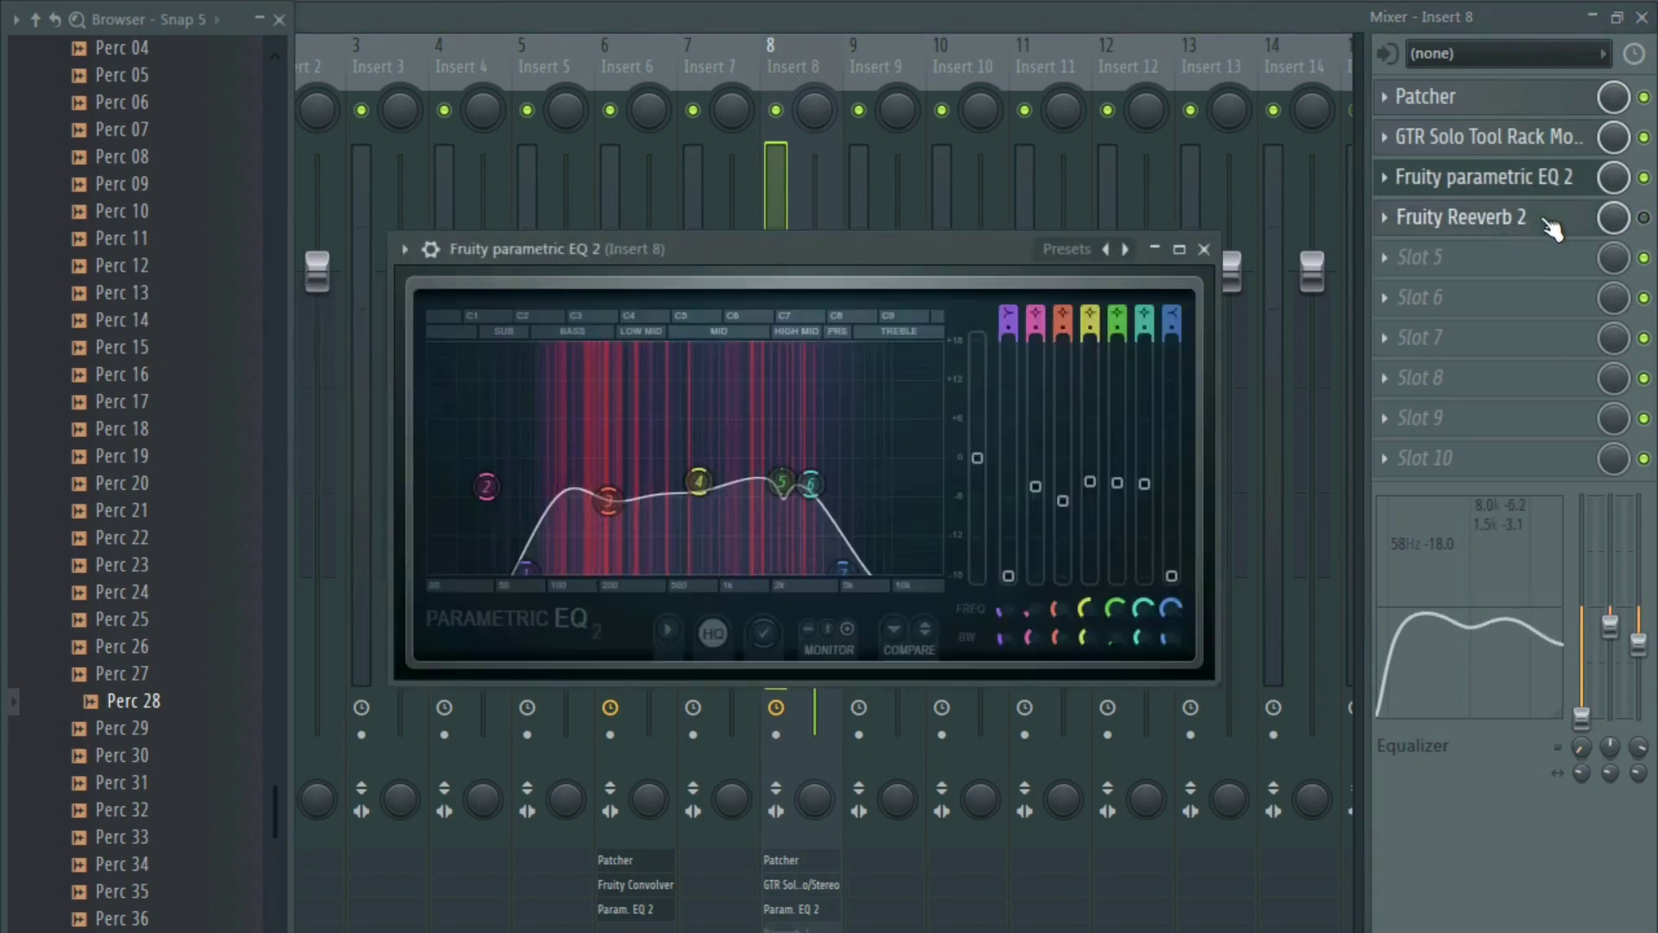
pyautogui.click(1517, 223)
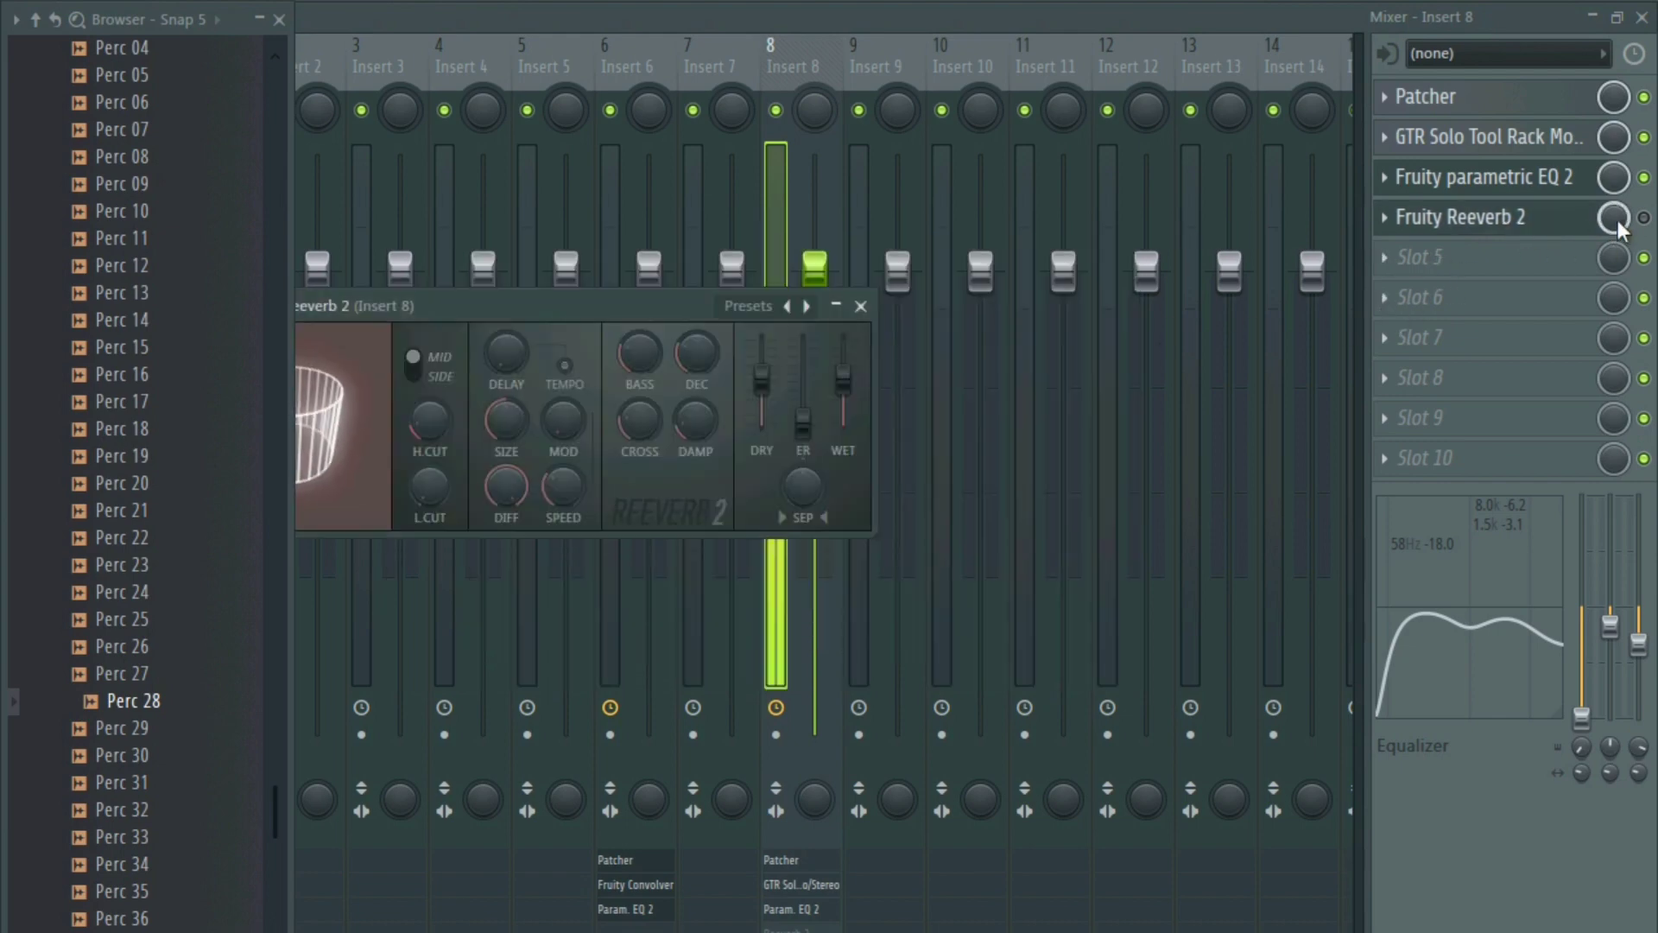
pyautogui.click(1644, 218)
pyautogui.click(1572, 223)
pyautogui.click(1520, 229)
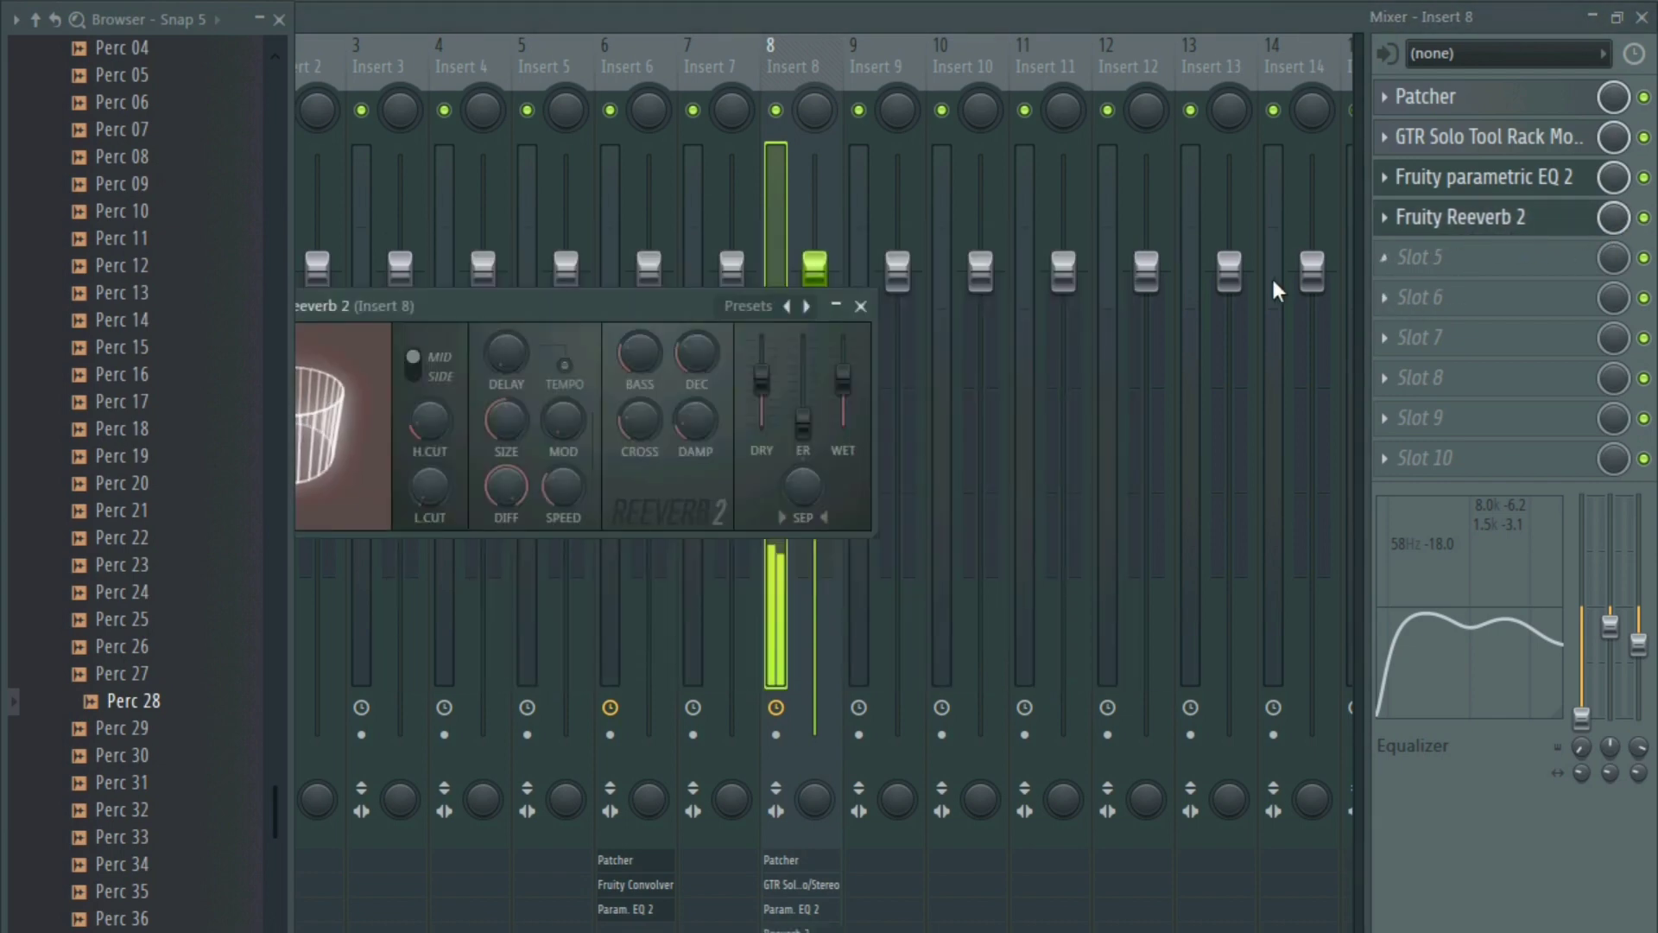
# - Raise Fruity Reeverb 2's dry level and room size, lower its wet level, and adjust the low-band width of Insert 8's equalizer
pyautogui.moveTo(762, 379); pyautogui.dragTo(697, 417)
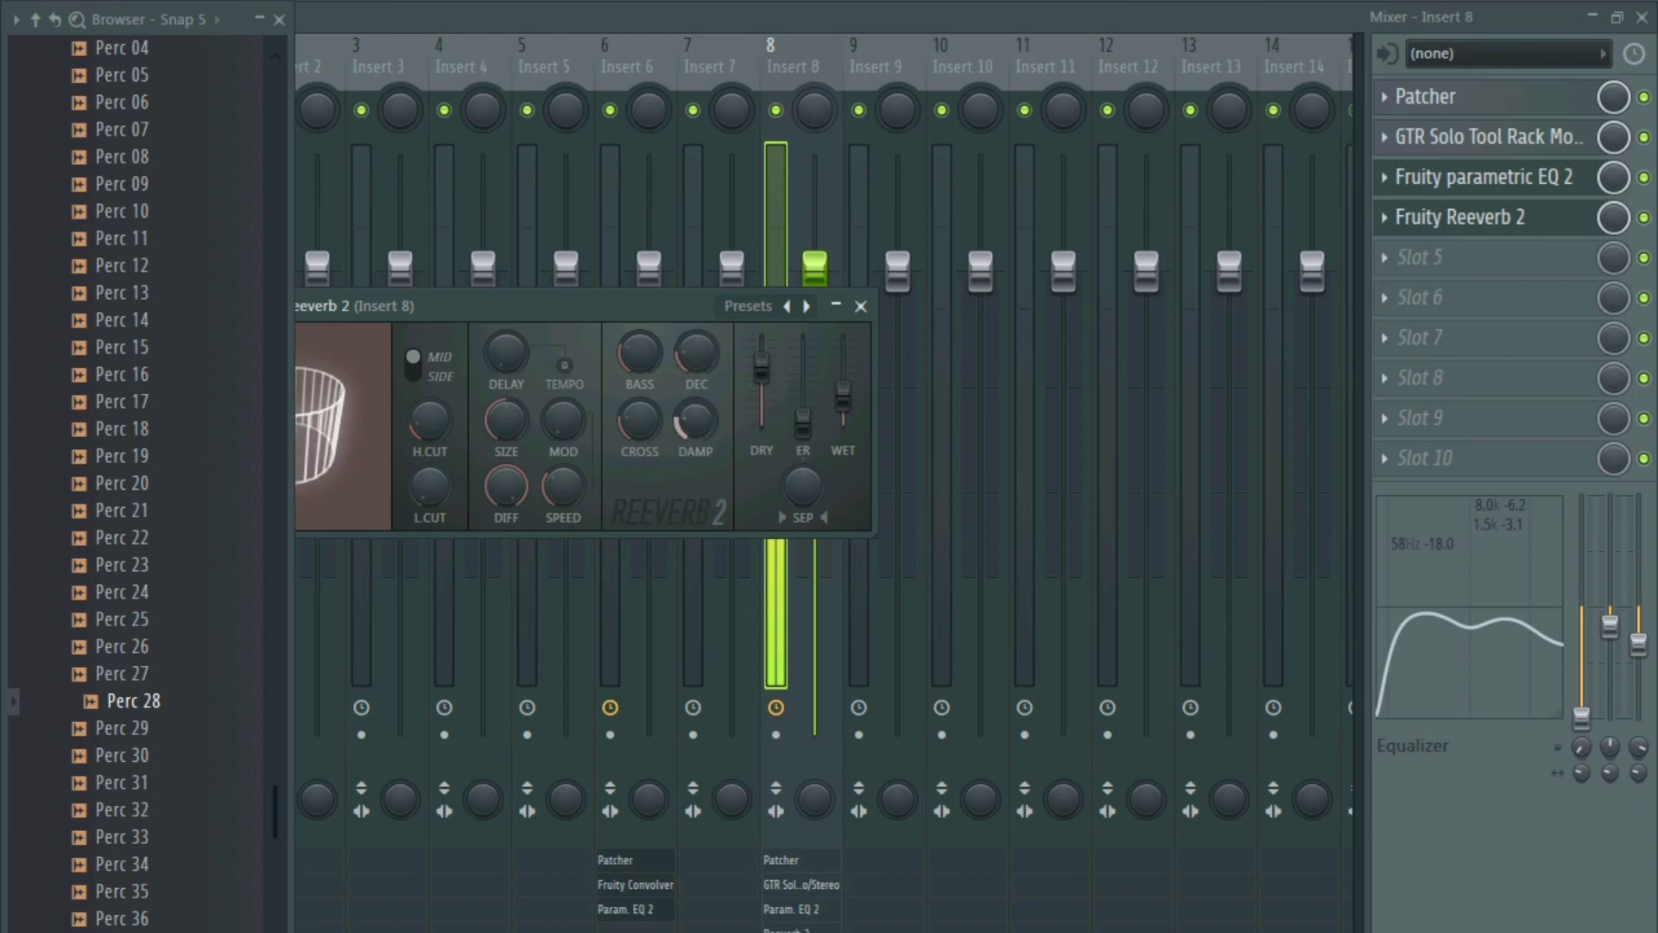
pyautogui.moveTo(507, 423); pyautogui.dragTo(507, 337)
pyautogui.moveTo(844, 395); pyautogui.dragTo(844, 397)
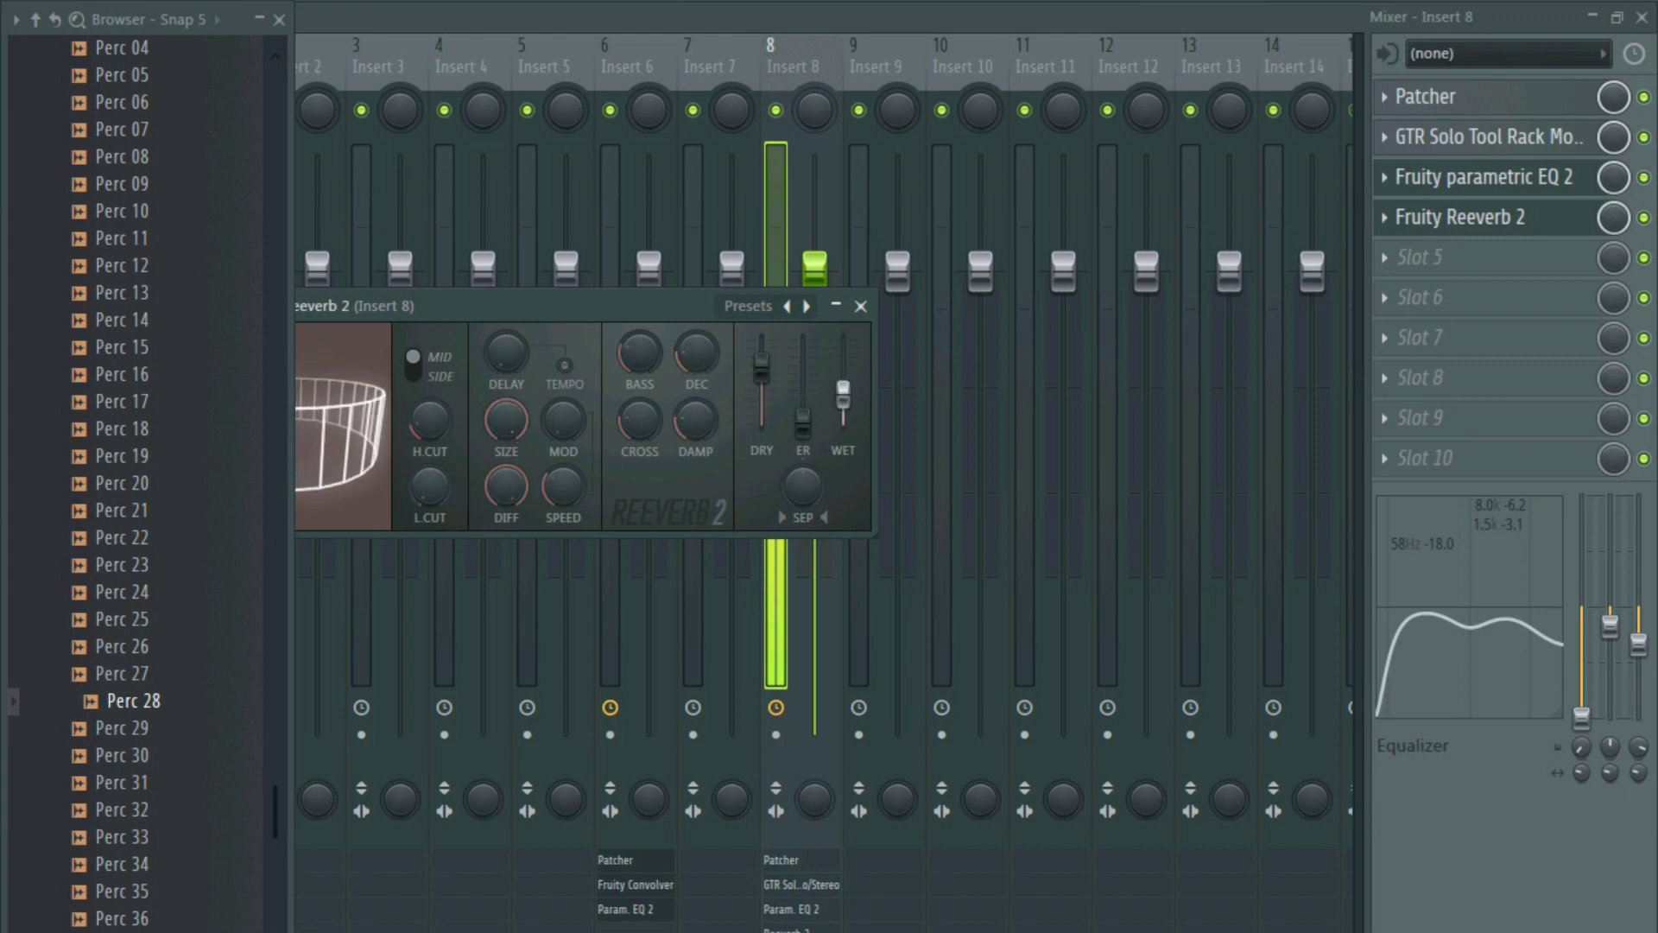
pyautogui.click(1582, 769)
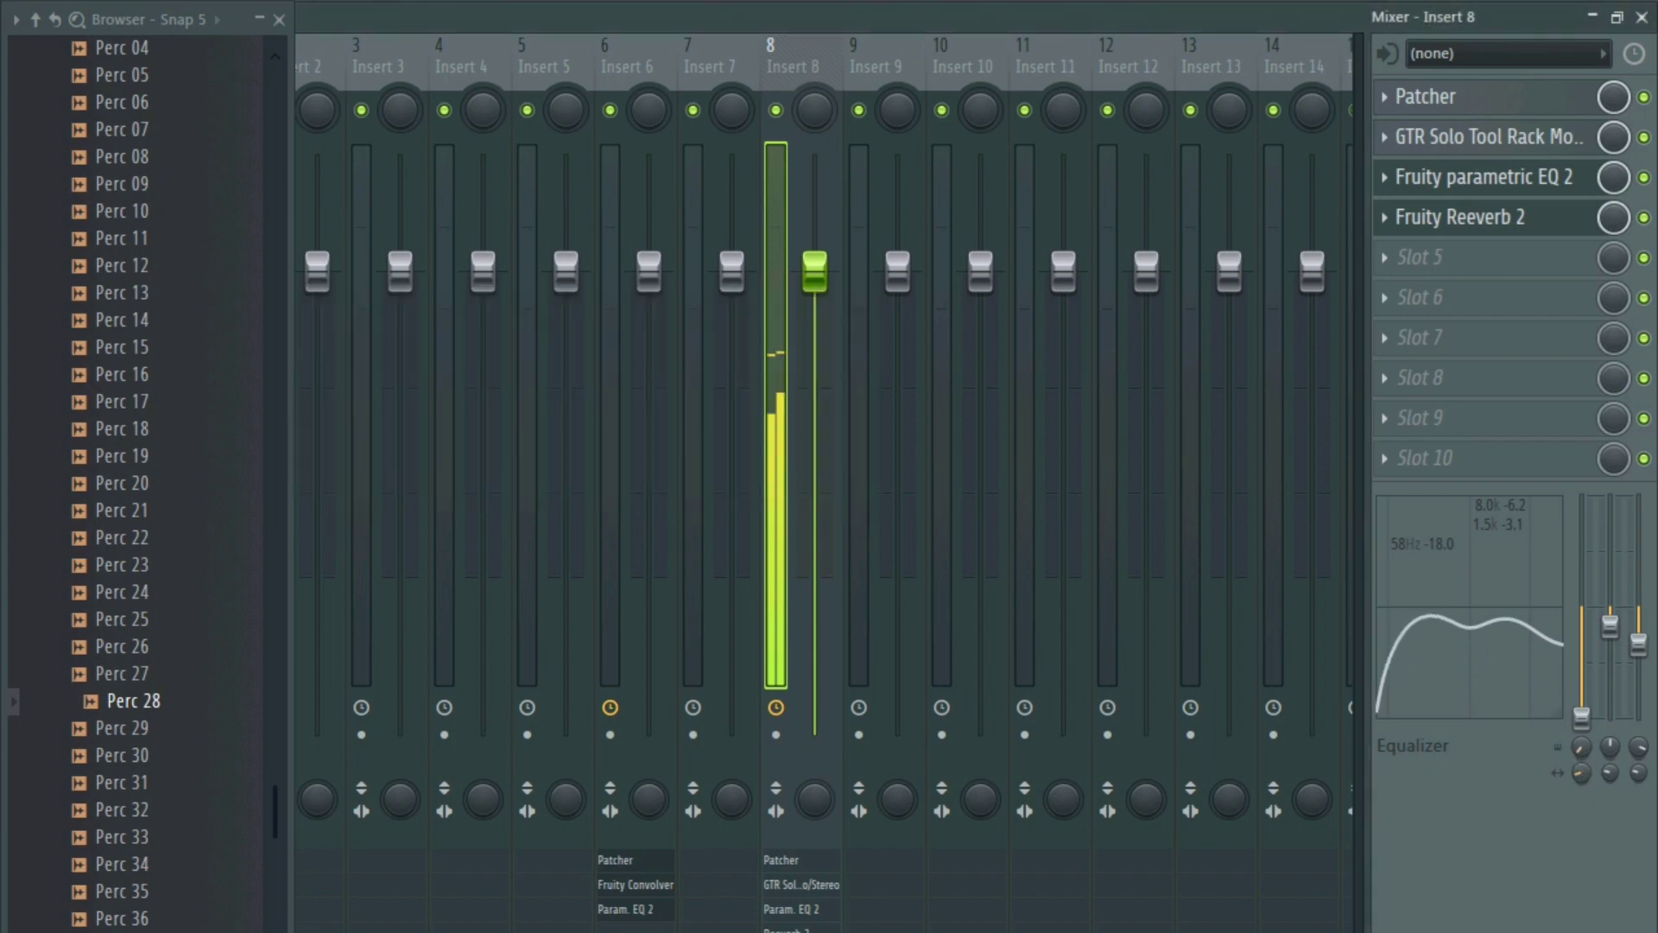
pyautogui.press('Escape')
pyautogui.press('Escape')
pyautogui.press('Escape')
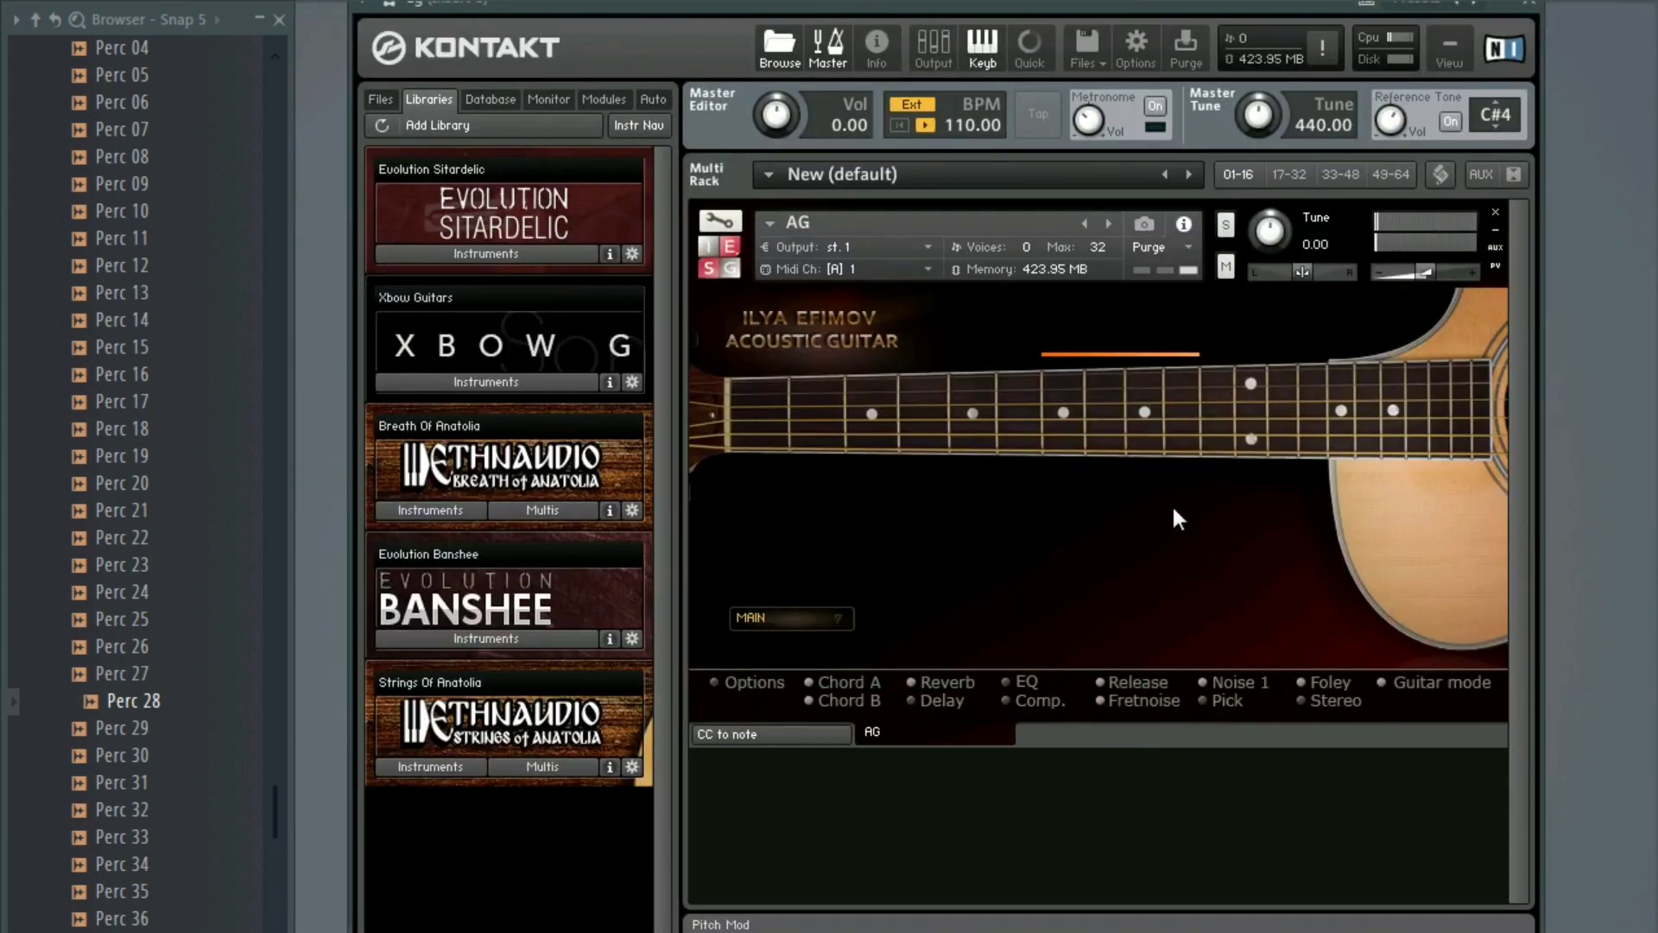
# - Place two consecutive Pattern 2 clips on playlist Track 2 from bar 1, end the second at bar 9, and play the arrangement
pyautogui.press('F5')
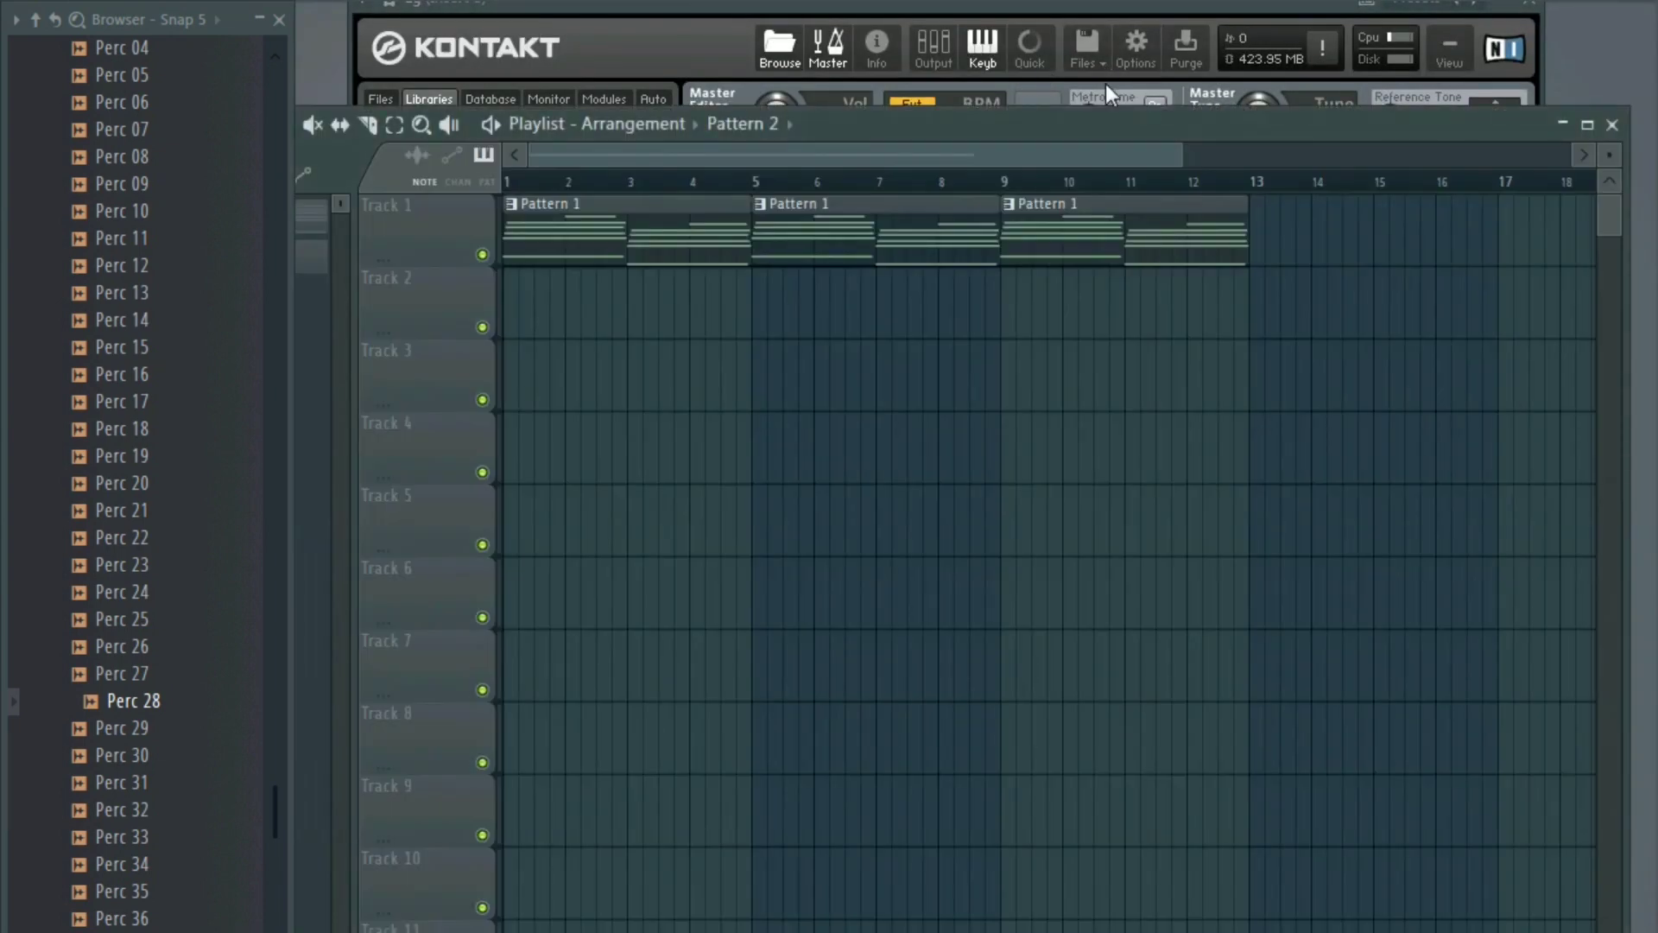
pyautogui.click(546, 328)
pyautogui.scroll(-2, 744, 315)
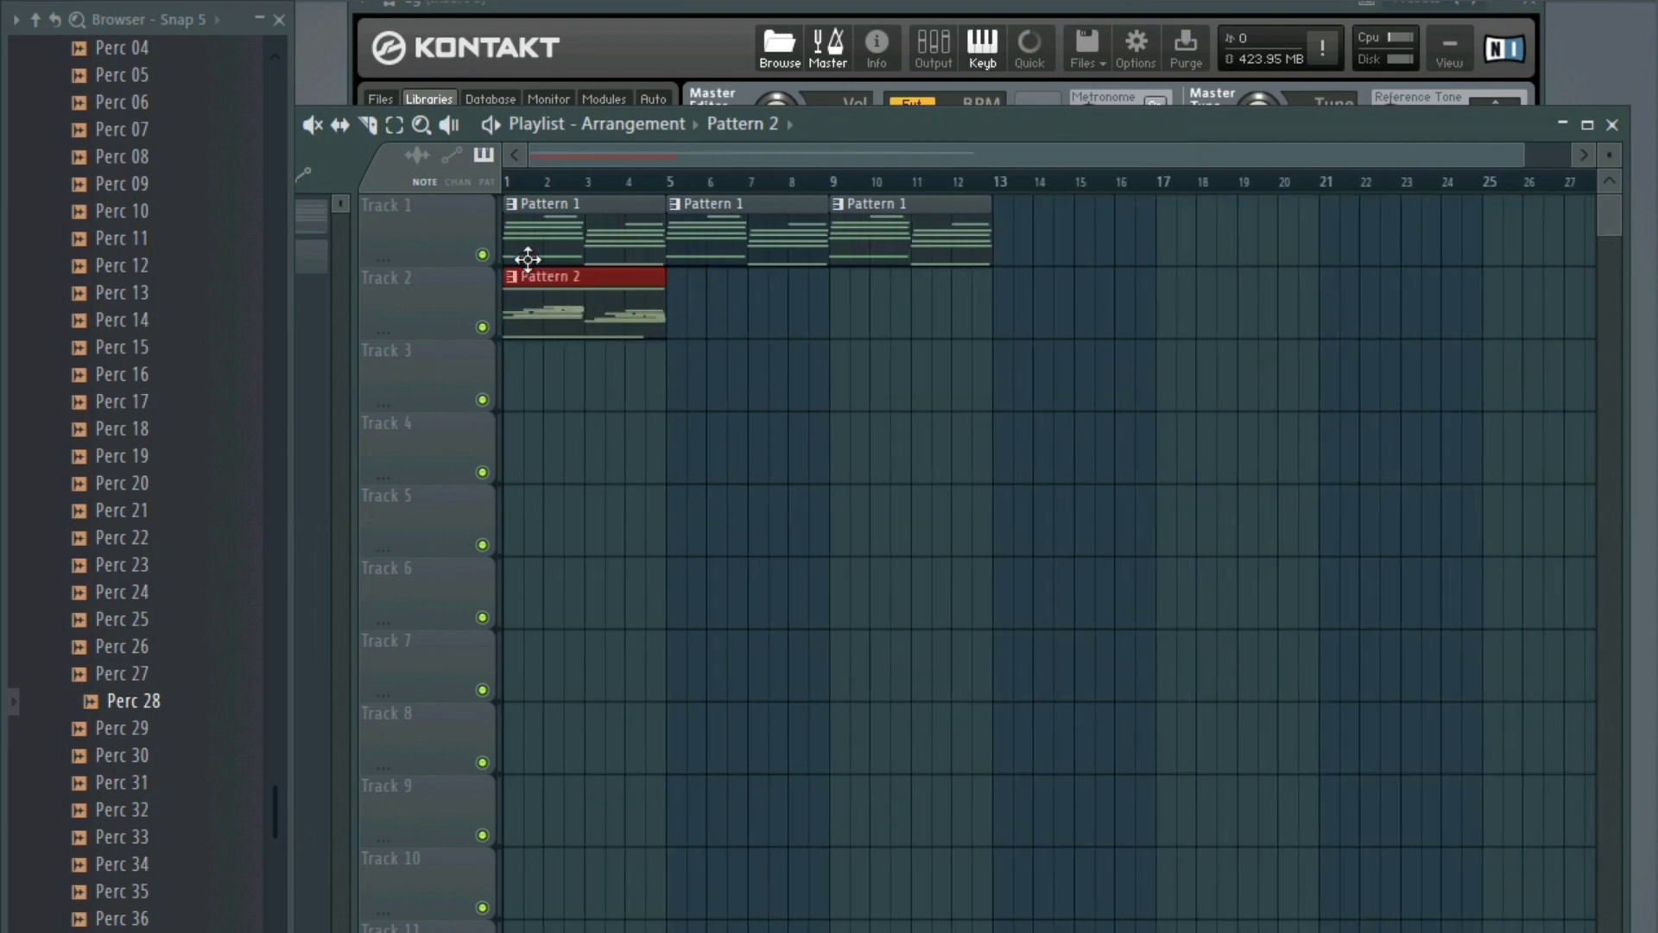
pyautogui.click(679, 320)
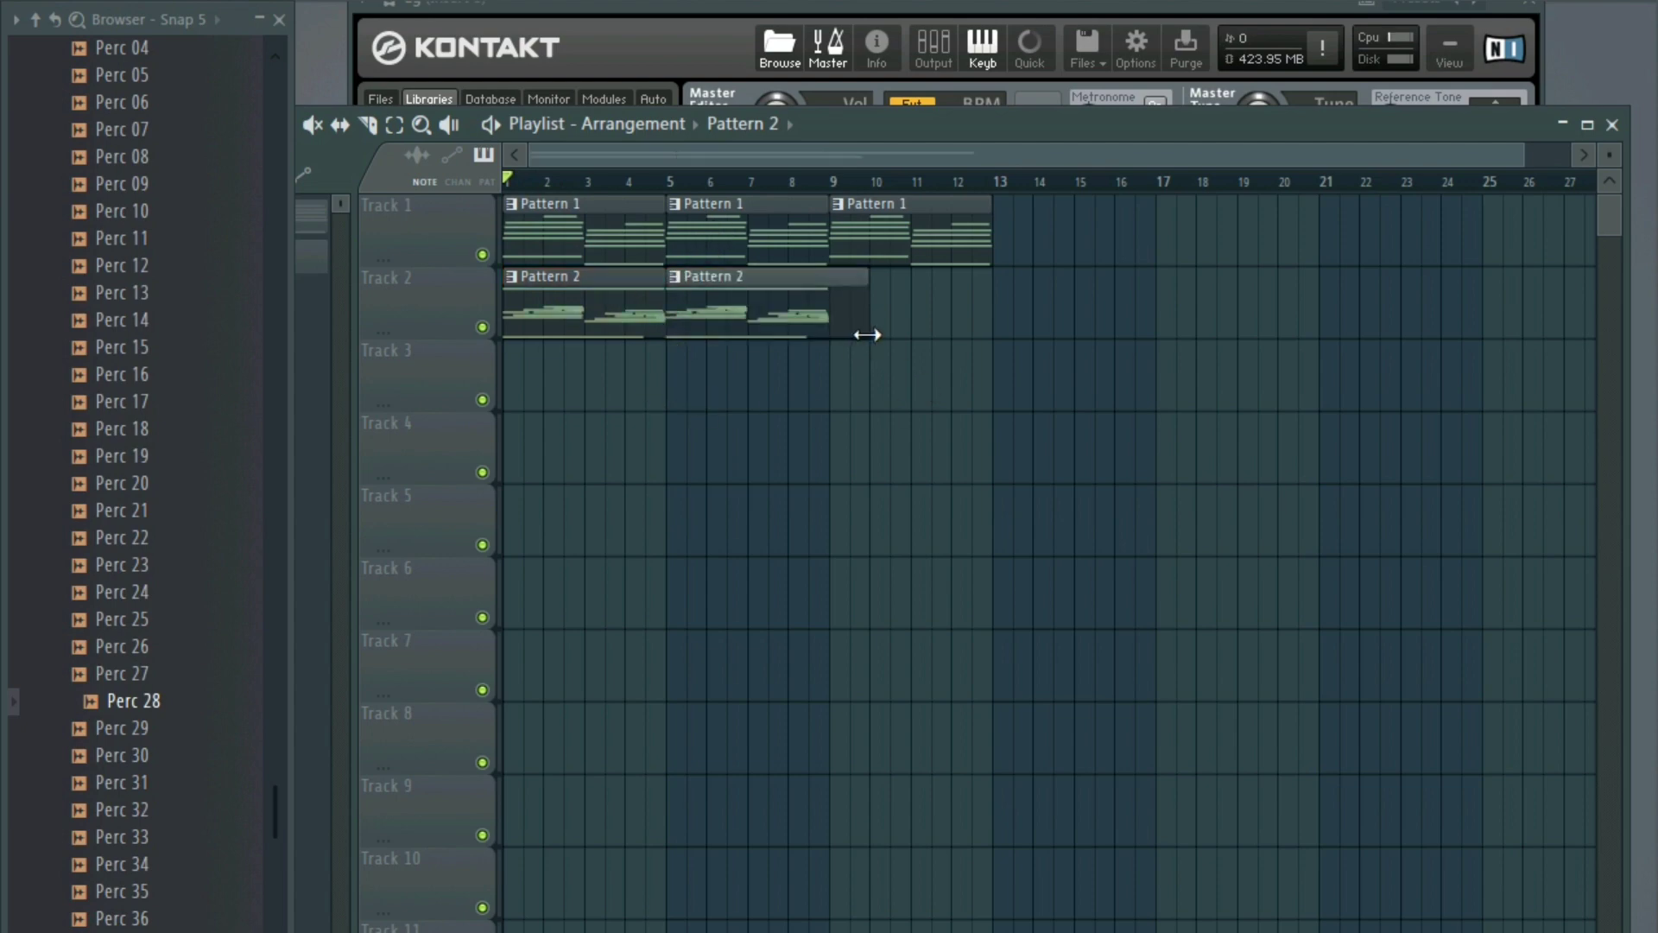
pyautogui.moveTo(867, 335); pyautogui.dragTo(829, 335)
pyautogui.press('space')
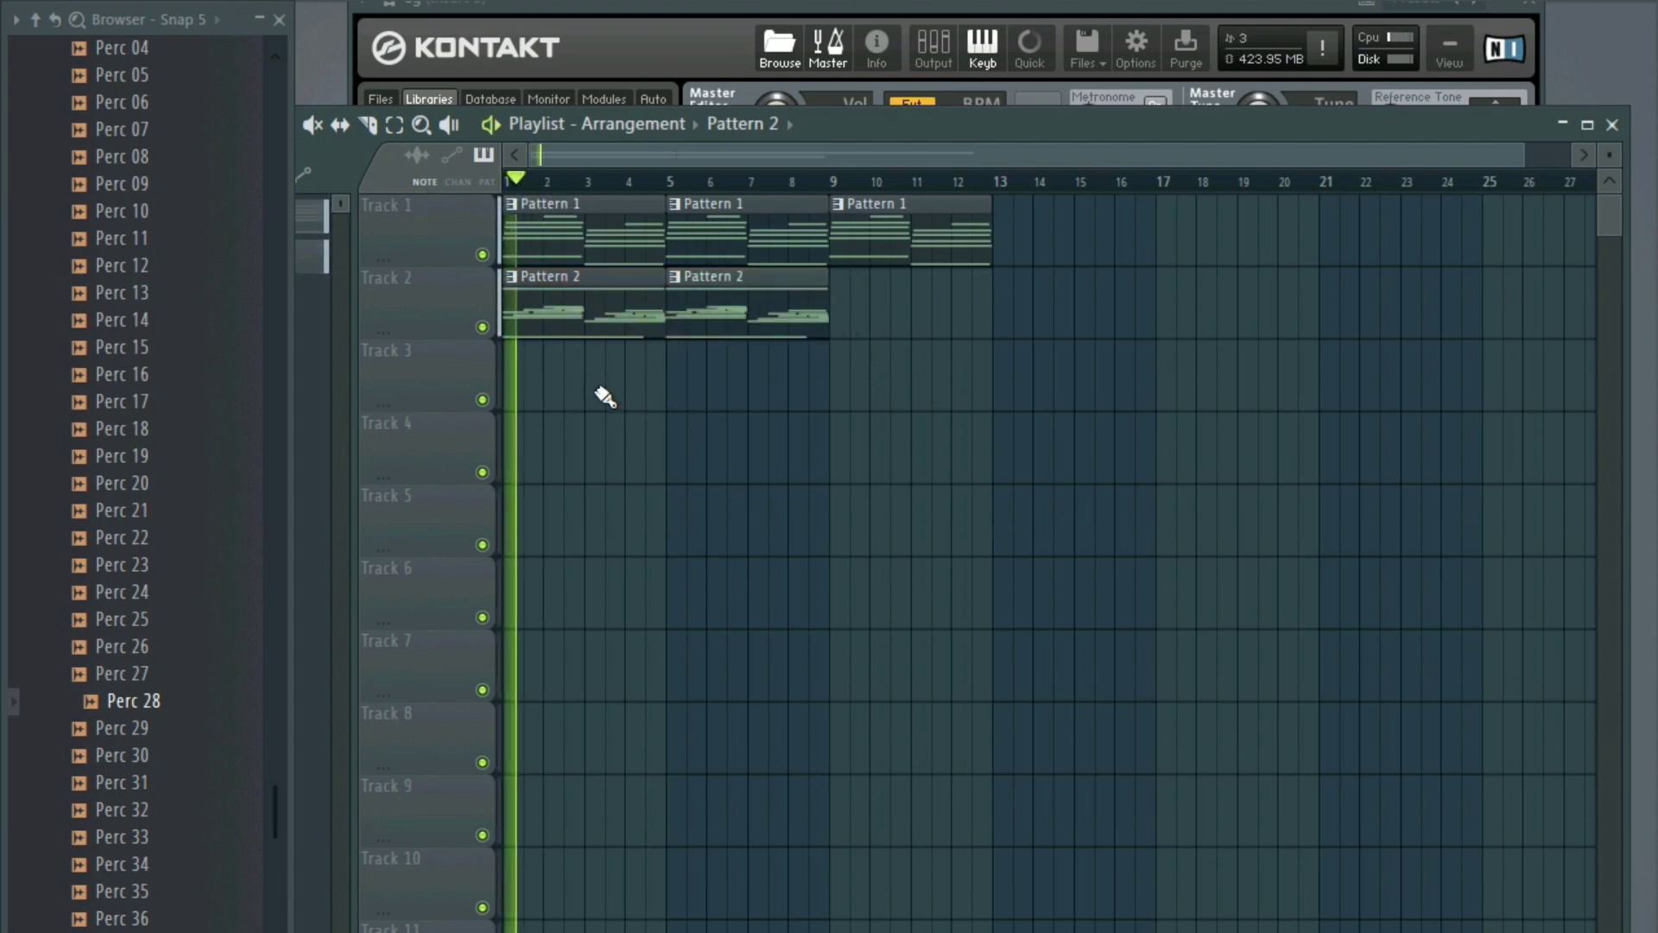
# - Set Insert 8's equalizer to -1.4 at 1.5k and -4.5 at 8.0k while the arrangement plays
pyautogui.press('Escape')
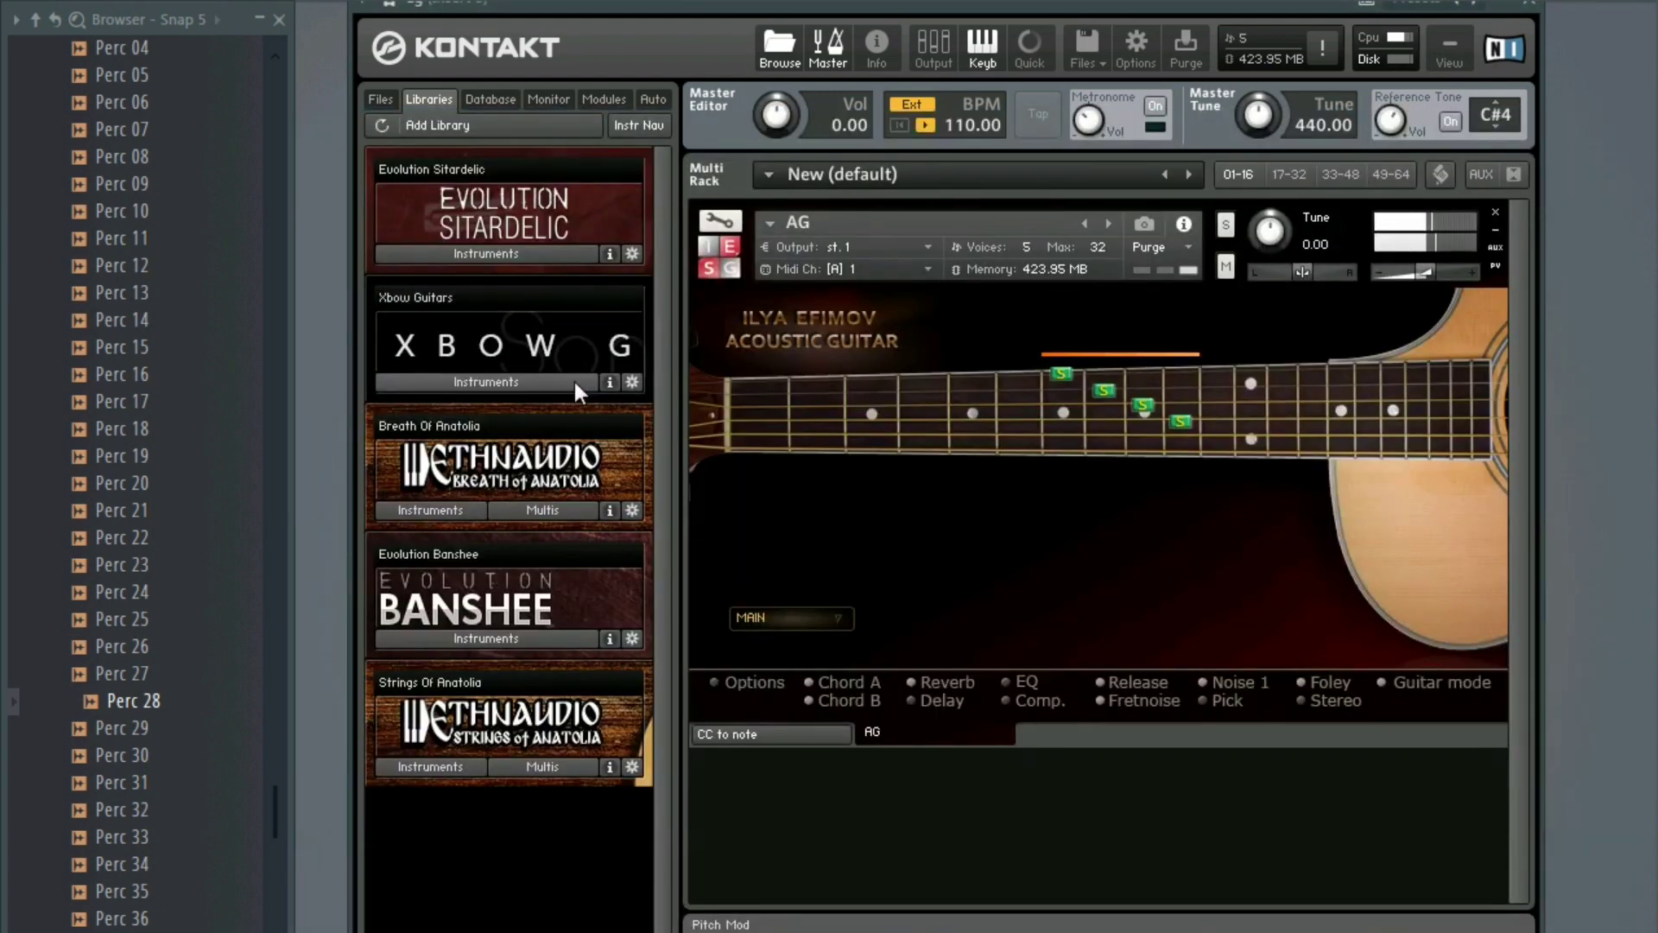
pyautogui.press('Escape')
pyautogui.press('F9')
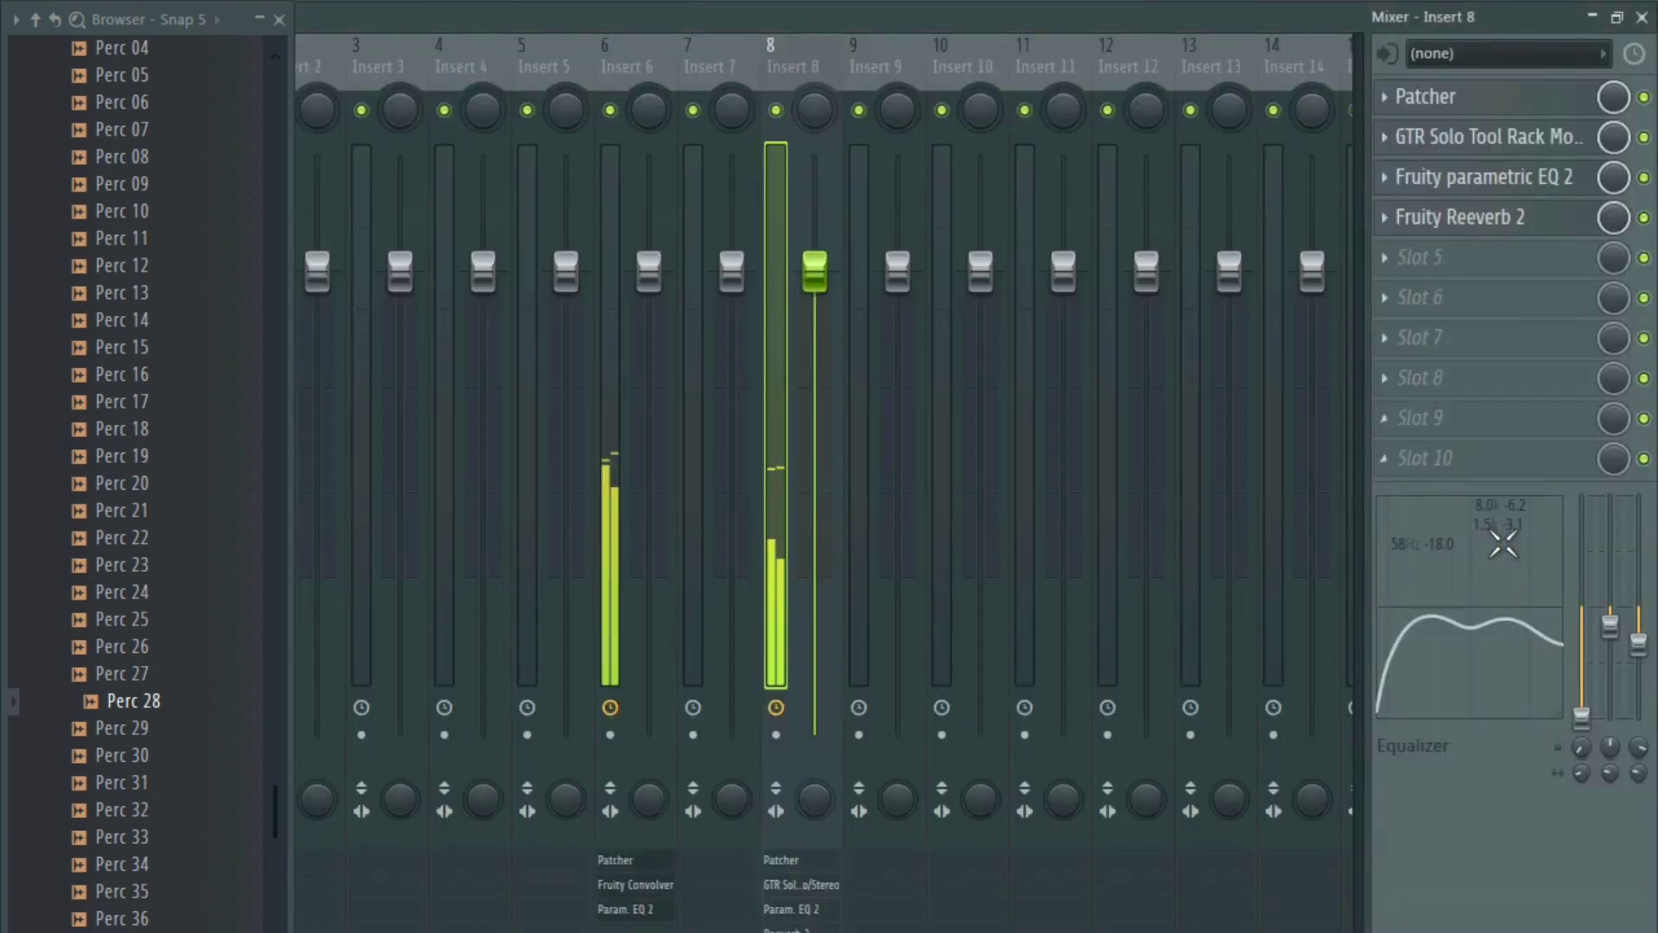
pyautogui.moveTo(1634, 643); pyautogui.dragTo(1609, 619)
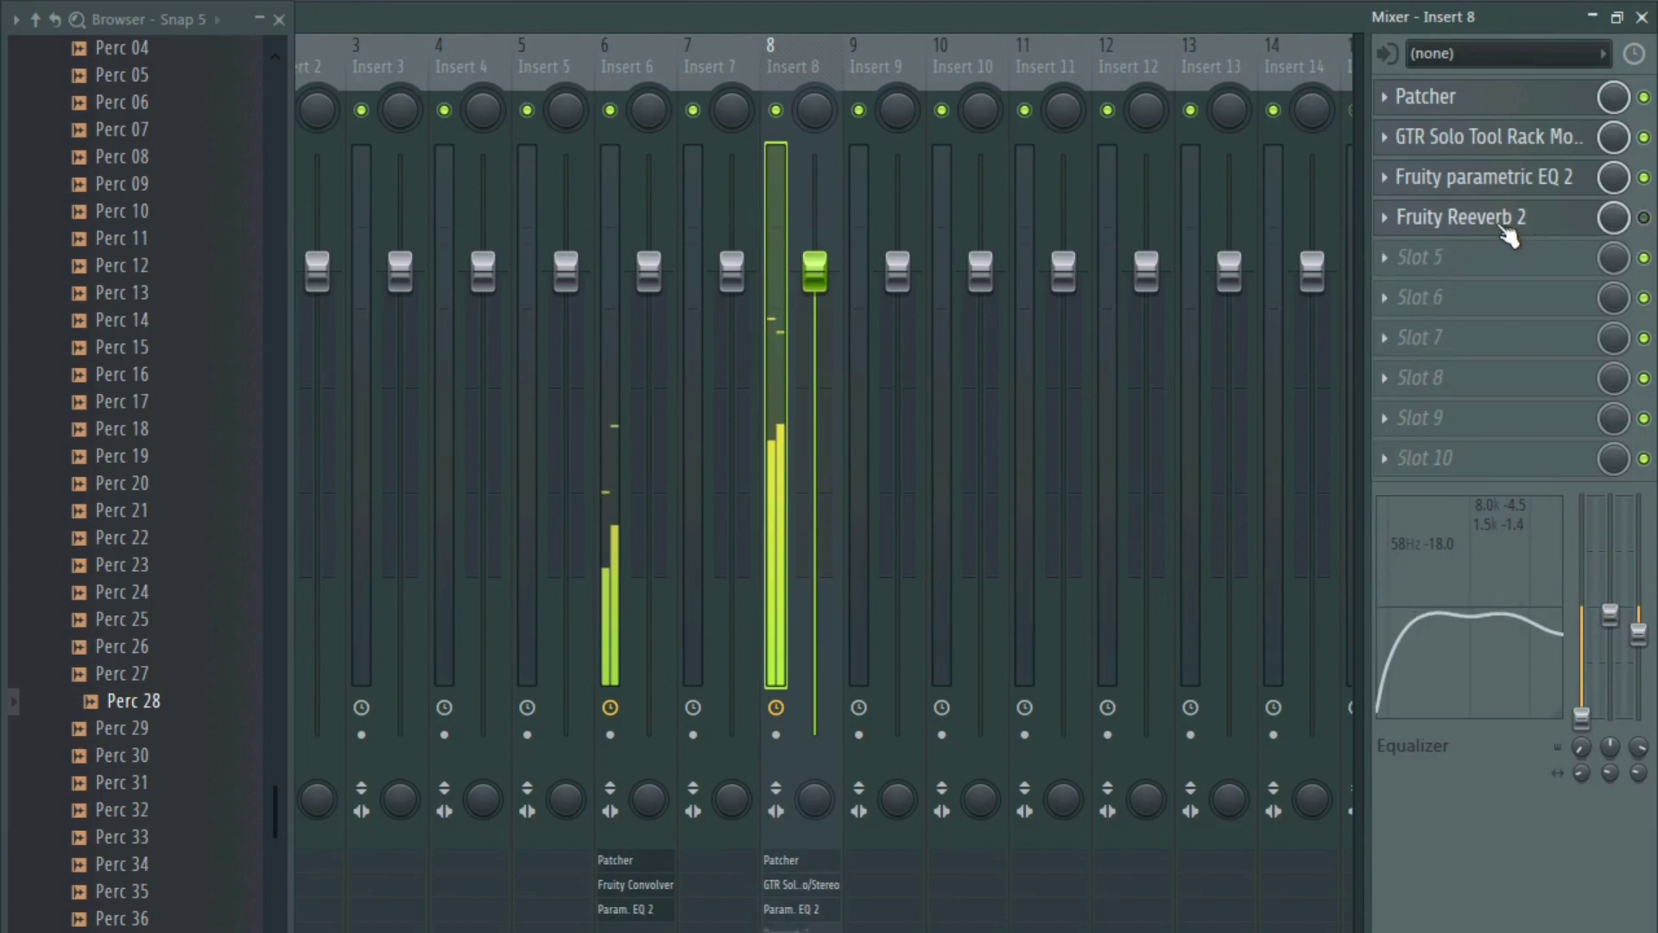
# - Re-enable Fruity Reeverb 2 on Insert 8 and set the insert's equalizer to 0.6 at 1.5k and -2.7 at 8.0k
pyautogui.press('F9')
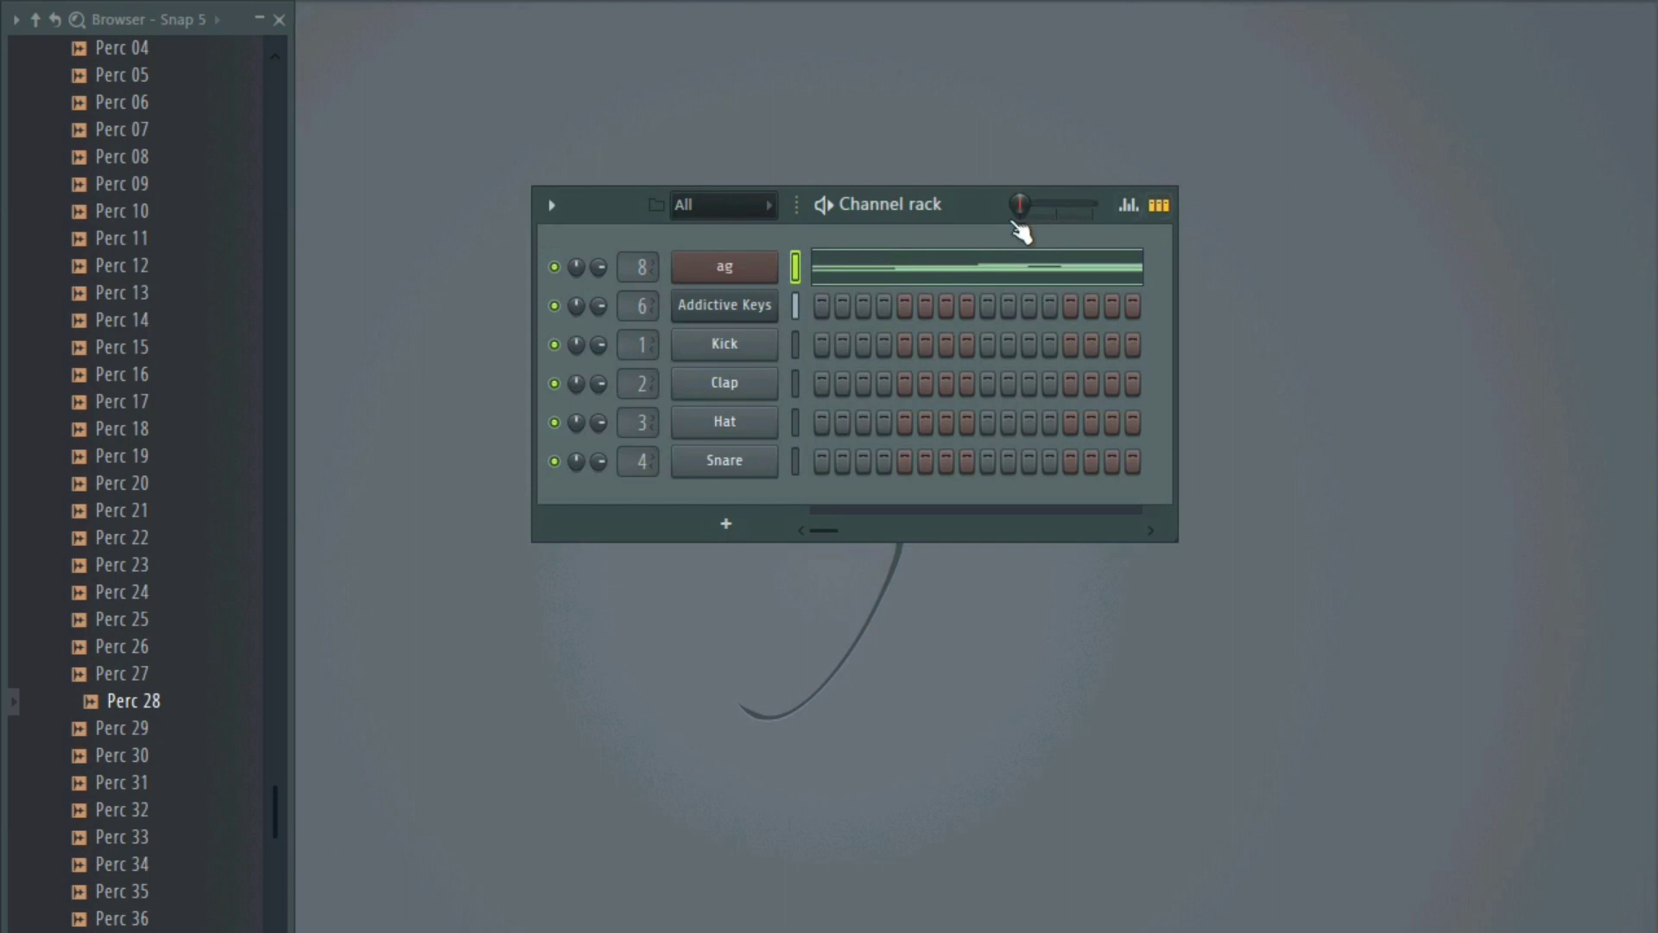
pyautogui.press('F9')
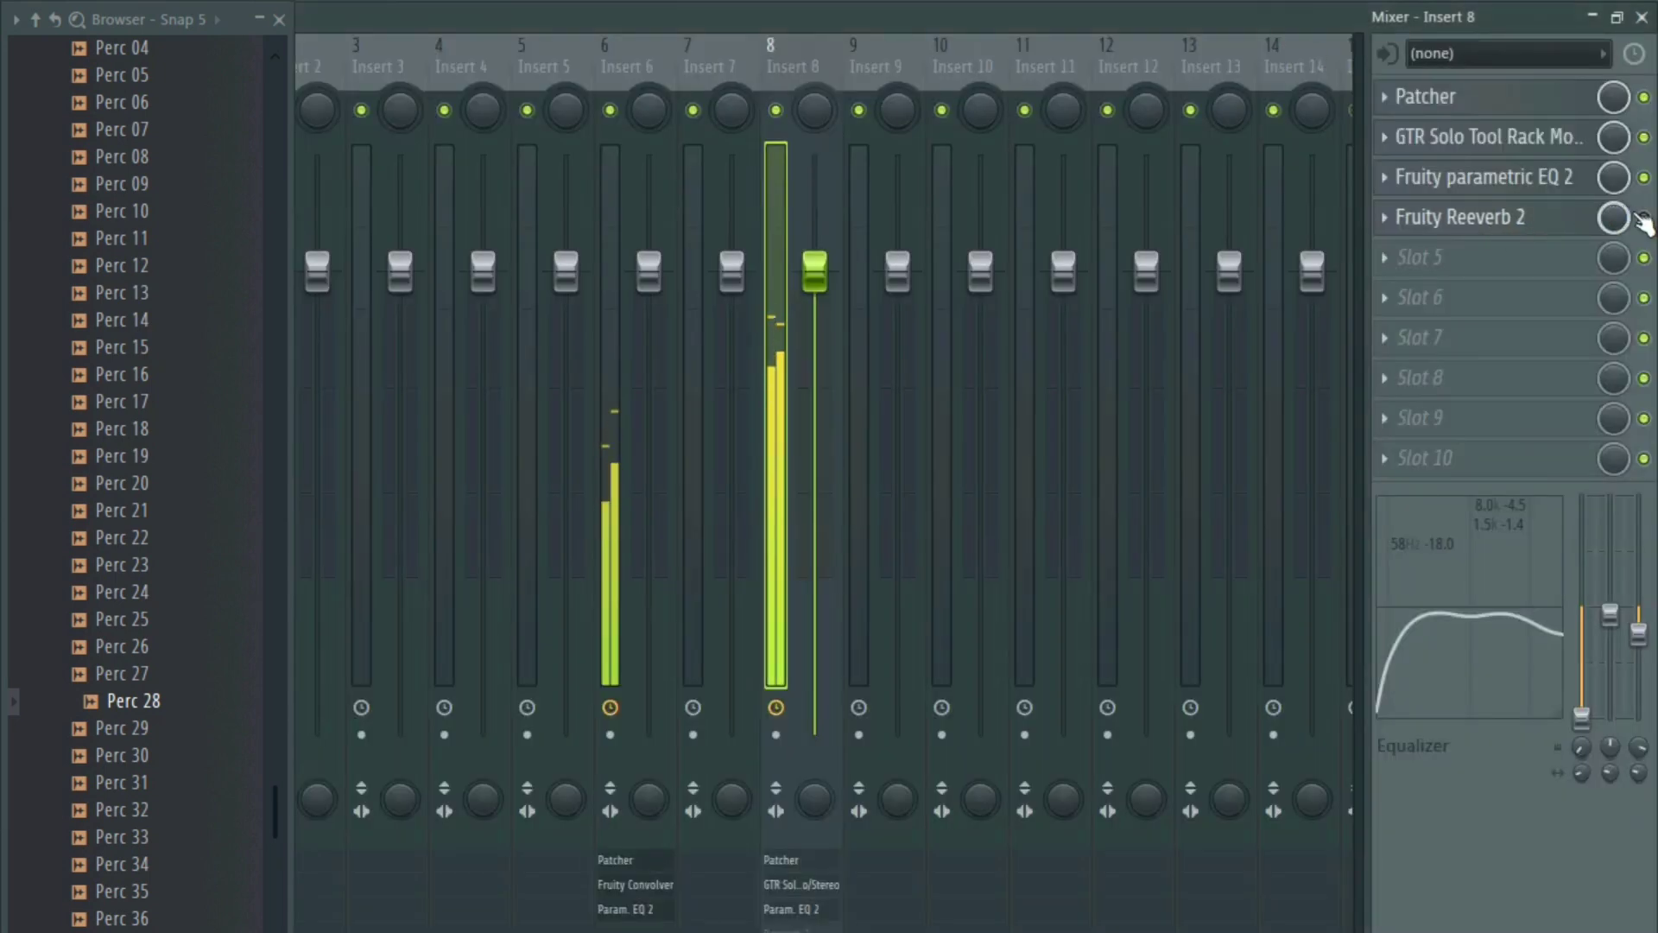
pyautogui.moveTo(1610, 615); pyautogui.dragTo(1610, 603)
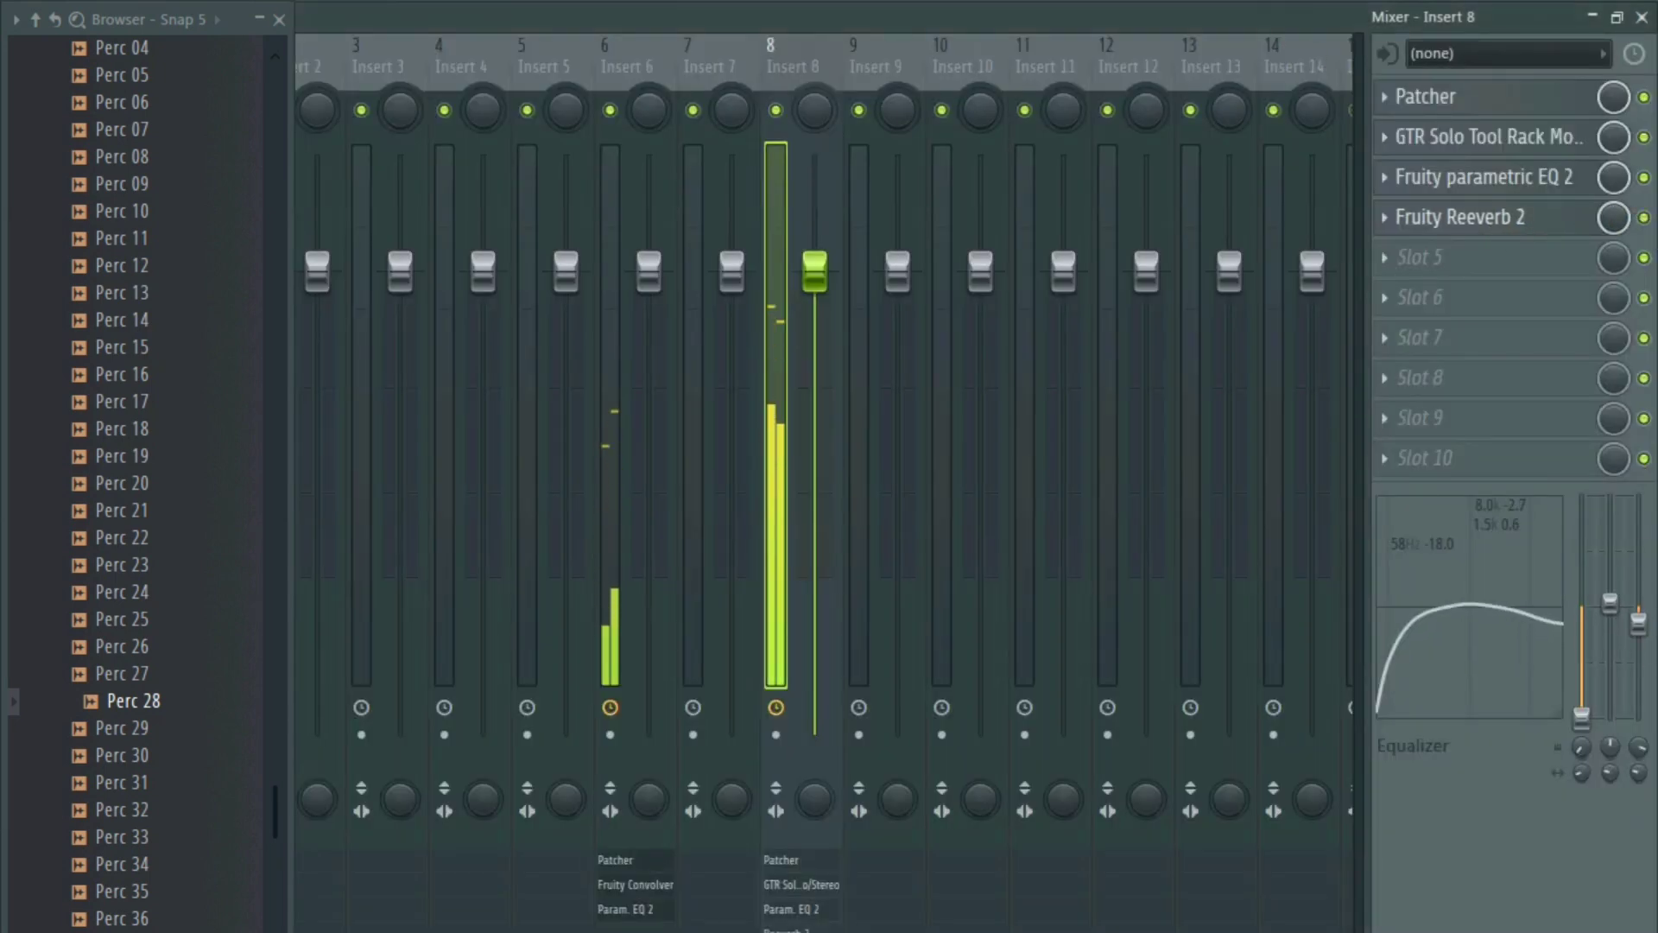
pyautogui.click(1477, 217)
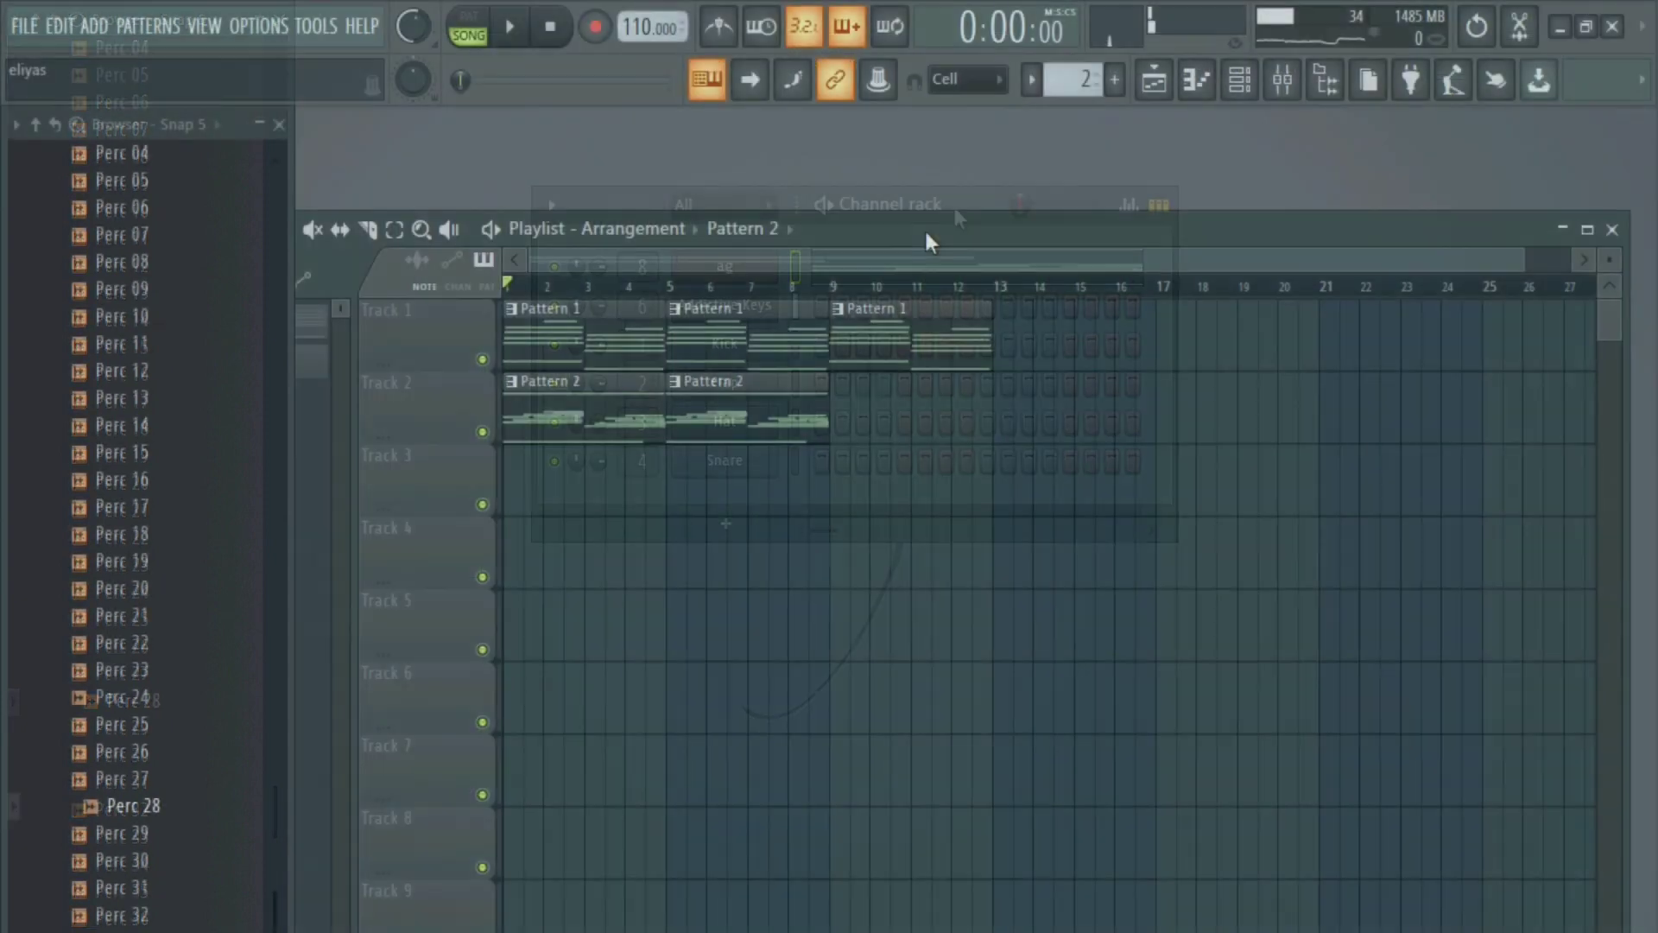
# - Browse the Kryptic Samples Hip Hop Vol 2 and loops sample folders for drum sounds
pyautogui.click(35, 123)
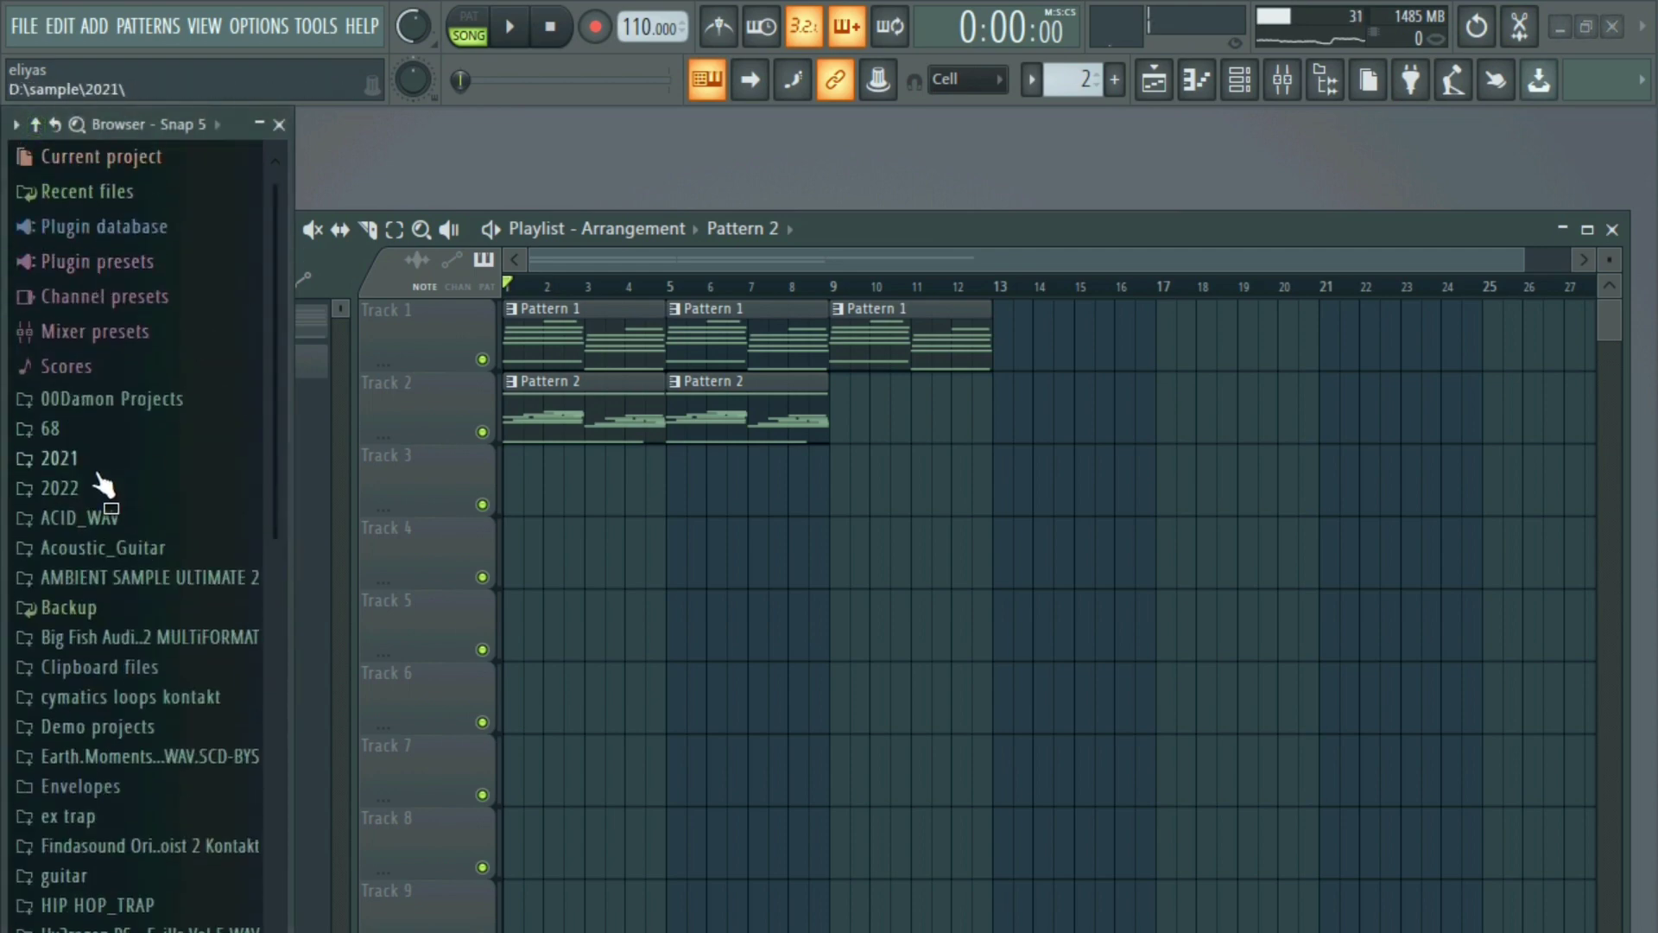
pyautogui.scroll(-5, 87, 475)
pyautogui.scroll(-1, 112, 509)
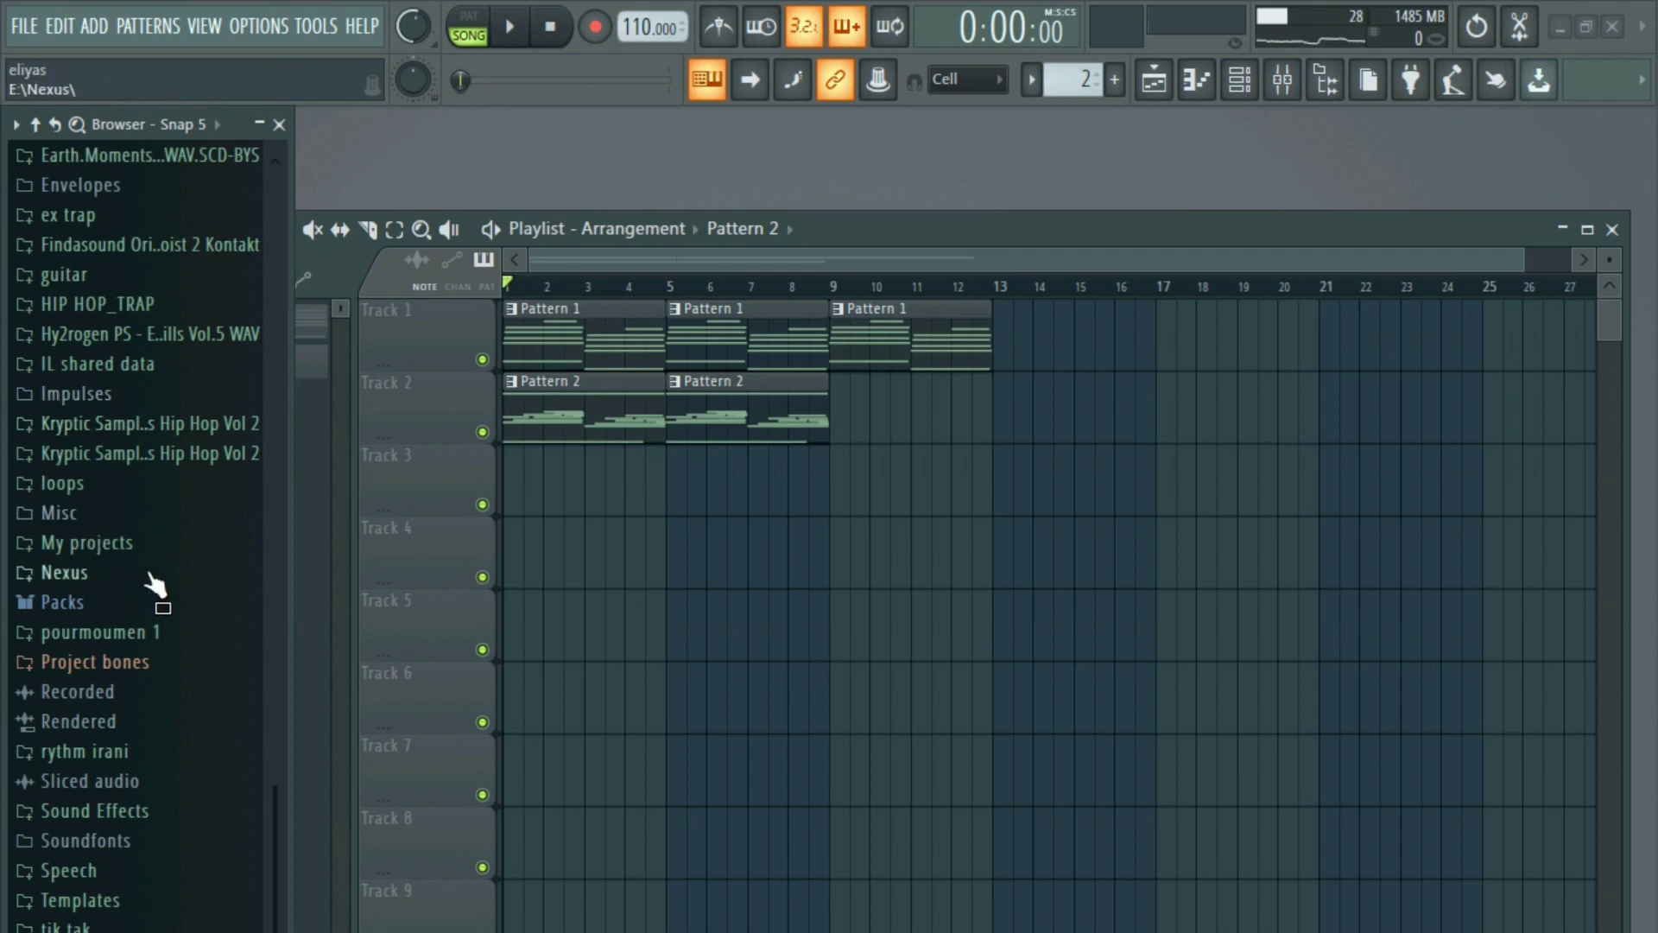
pyautogui.click(119, 425)
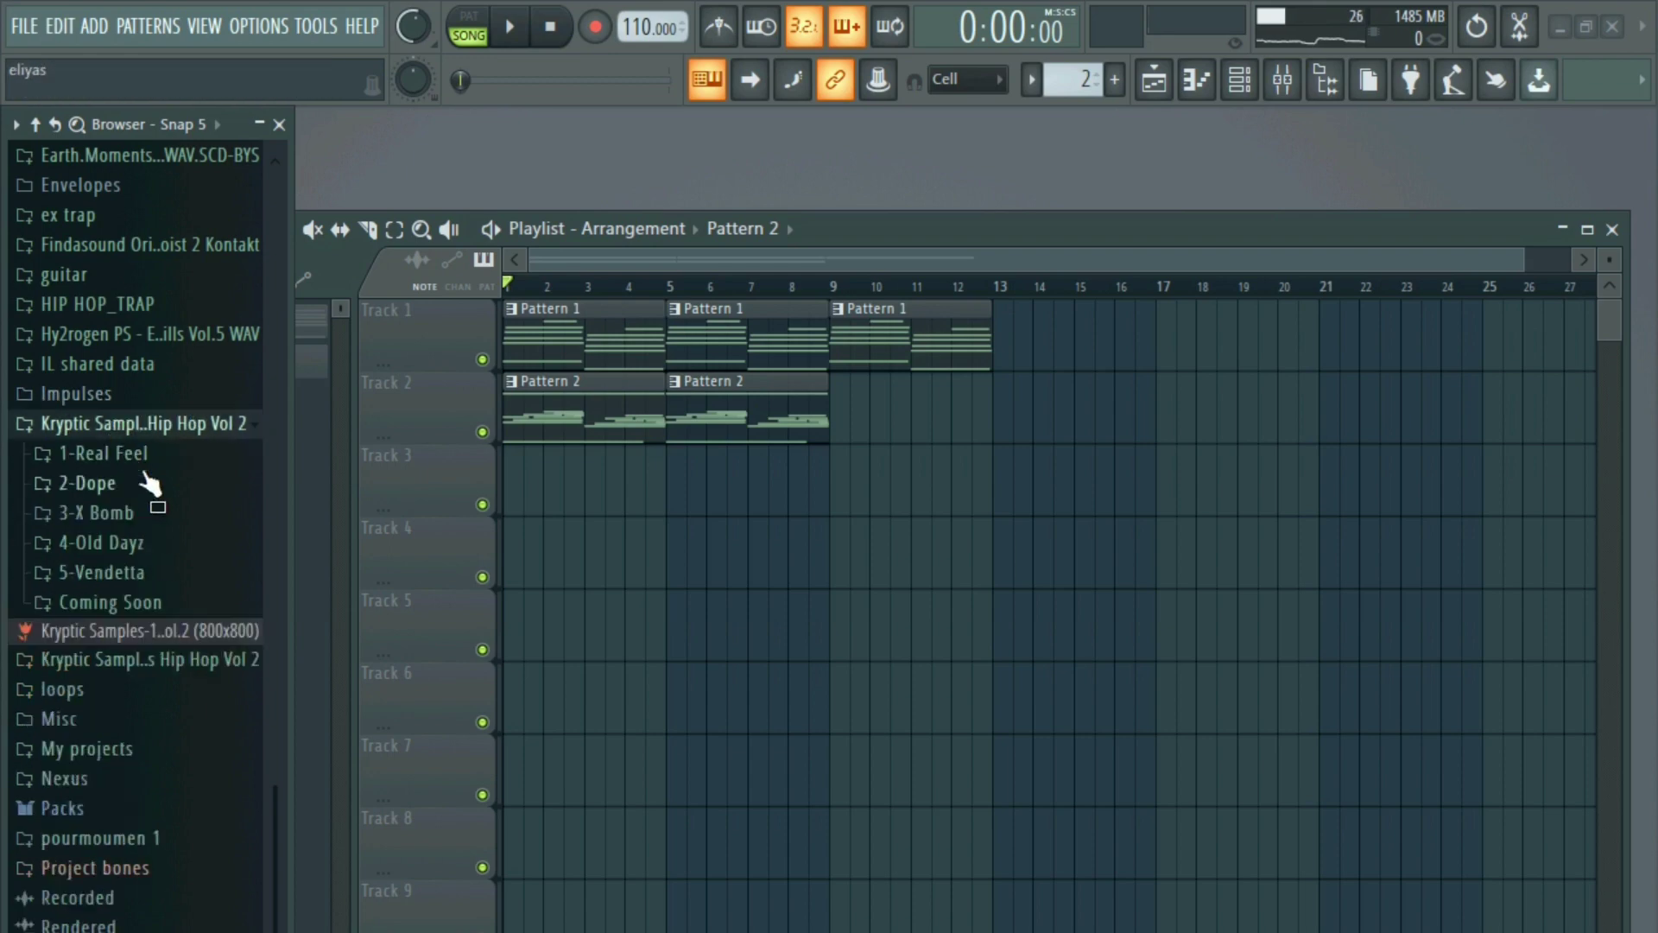
pyautogui.click(138, 457)
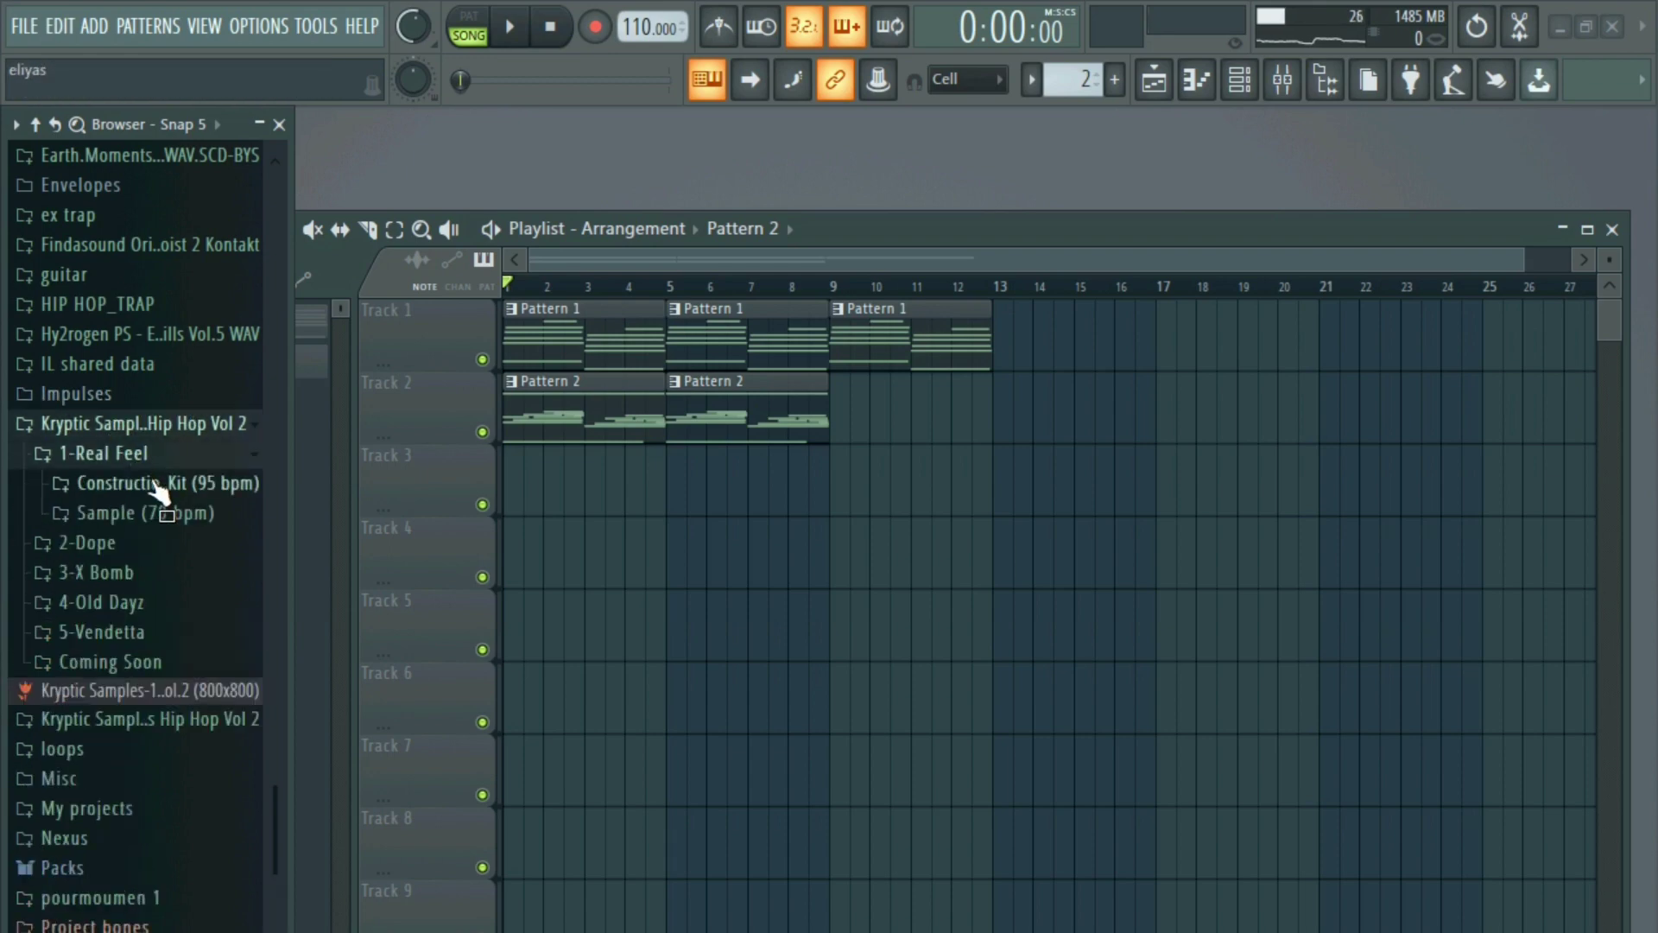
pyautogui.scroll(-3, 155, 609)
pyautogui.click(86, 489)
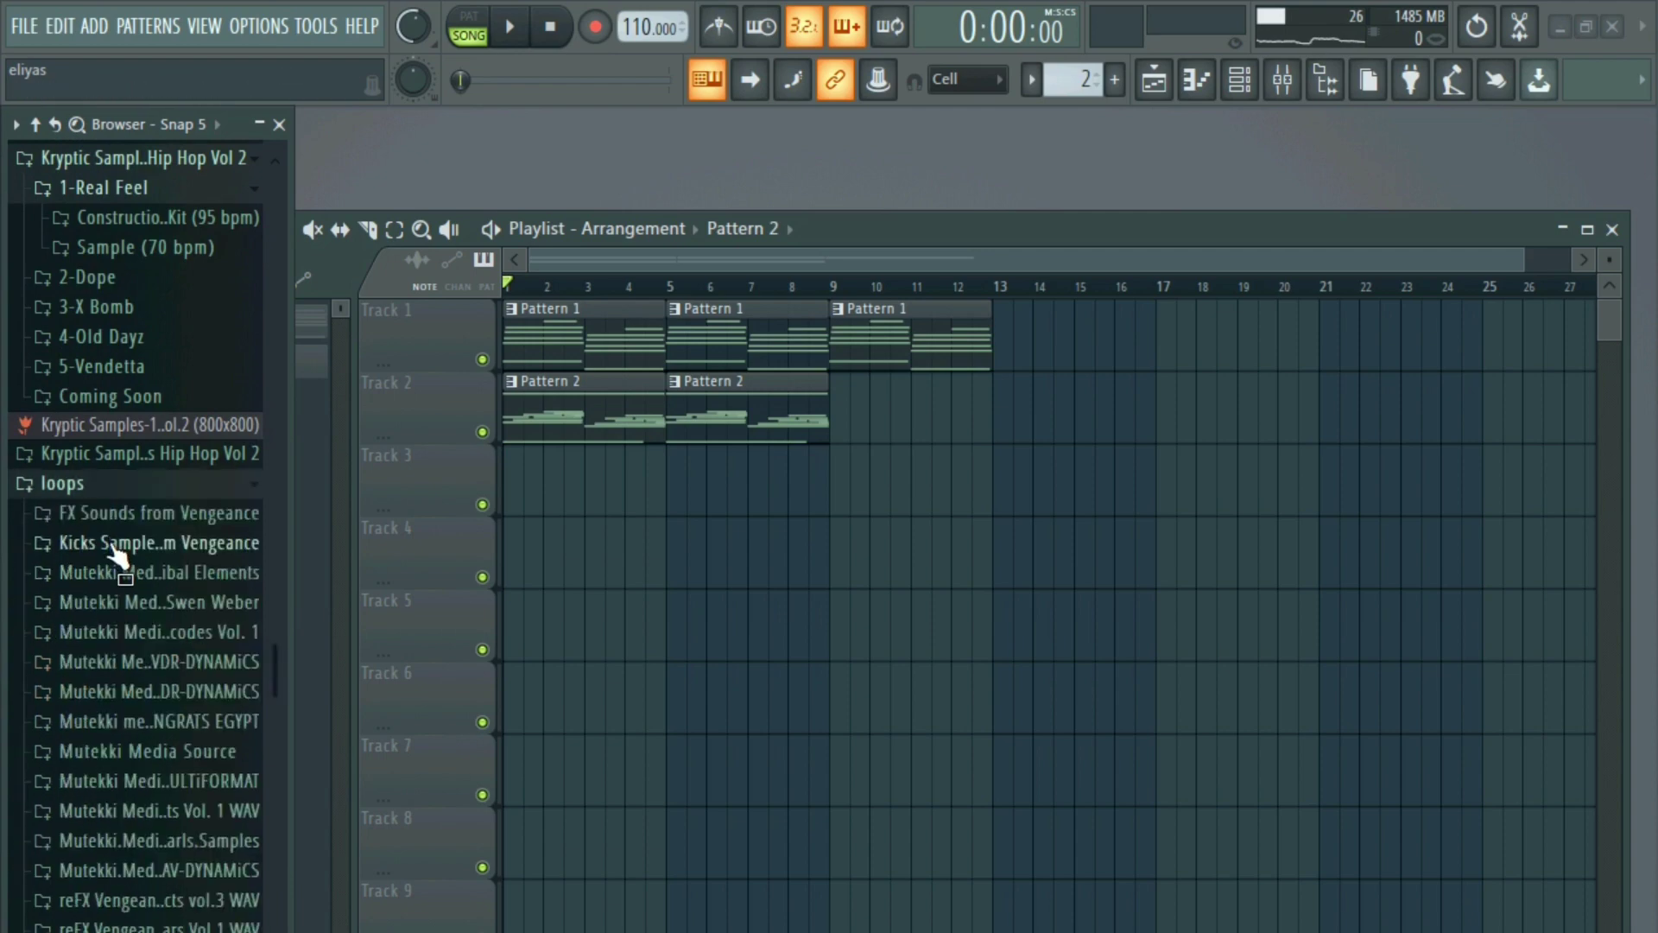
pyautogui.scroll(-3, 122, 581)
# - Replace the Kick channel's sample with CashMoneyAp Kick (4) from the trap Pack's CashMoneyAp Kicks folder
pyautogui.click(35, 125)
pyautogui.scroll(-6, 71, 511)
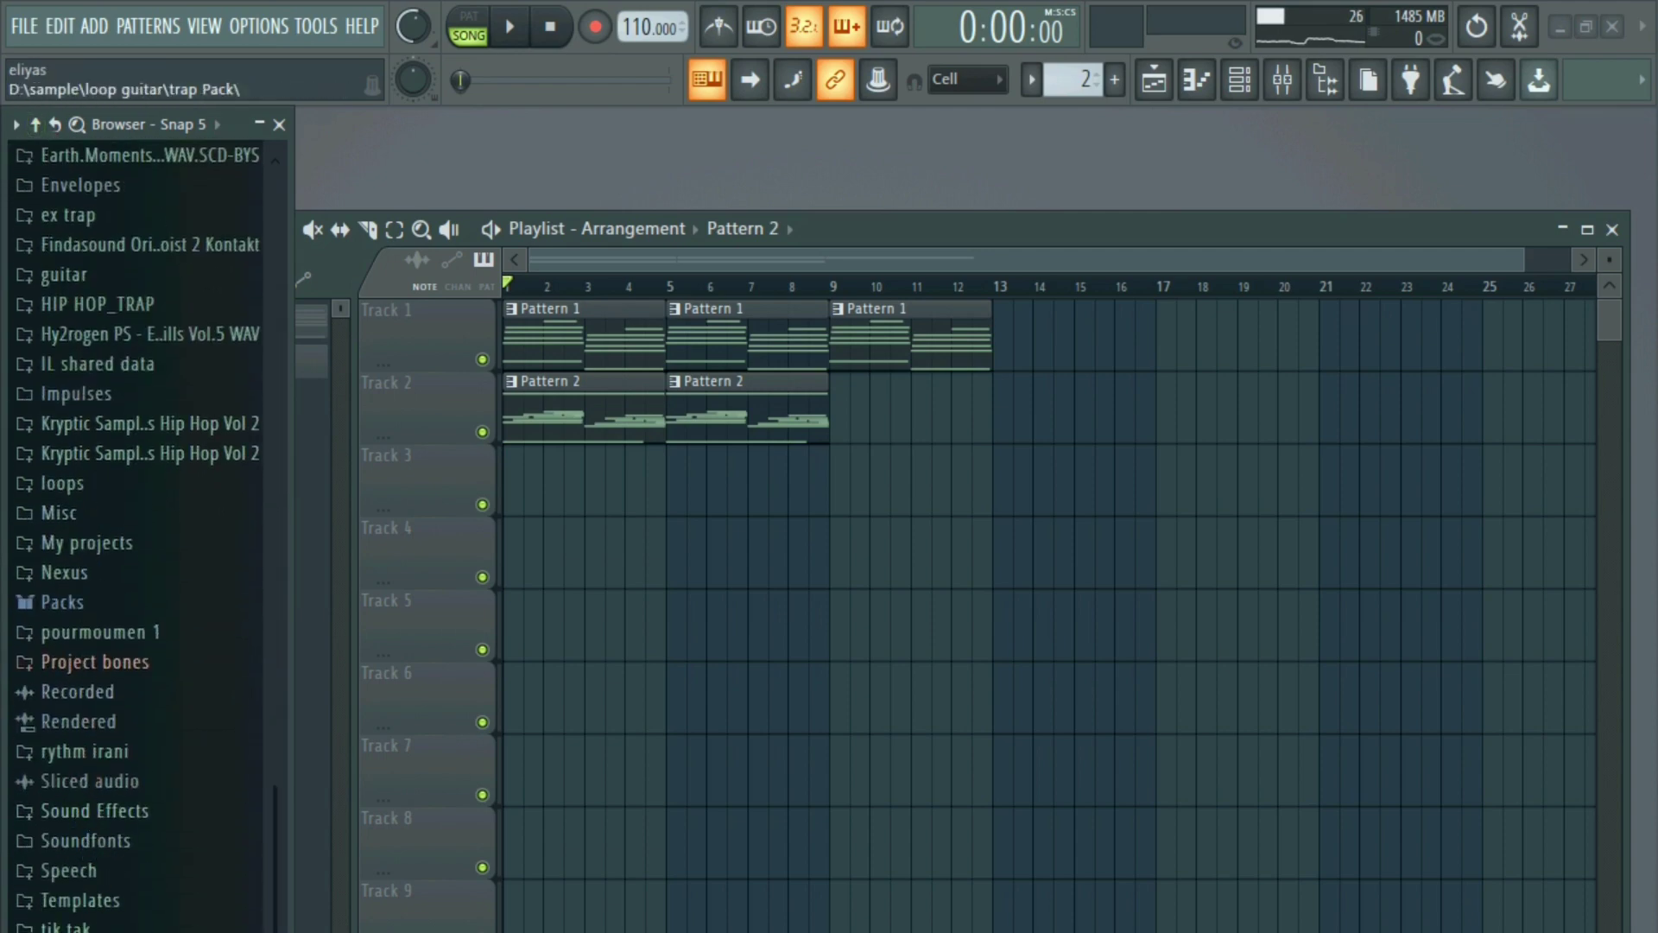
pyautogui.scroll(-2, 134, 777)
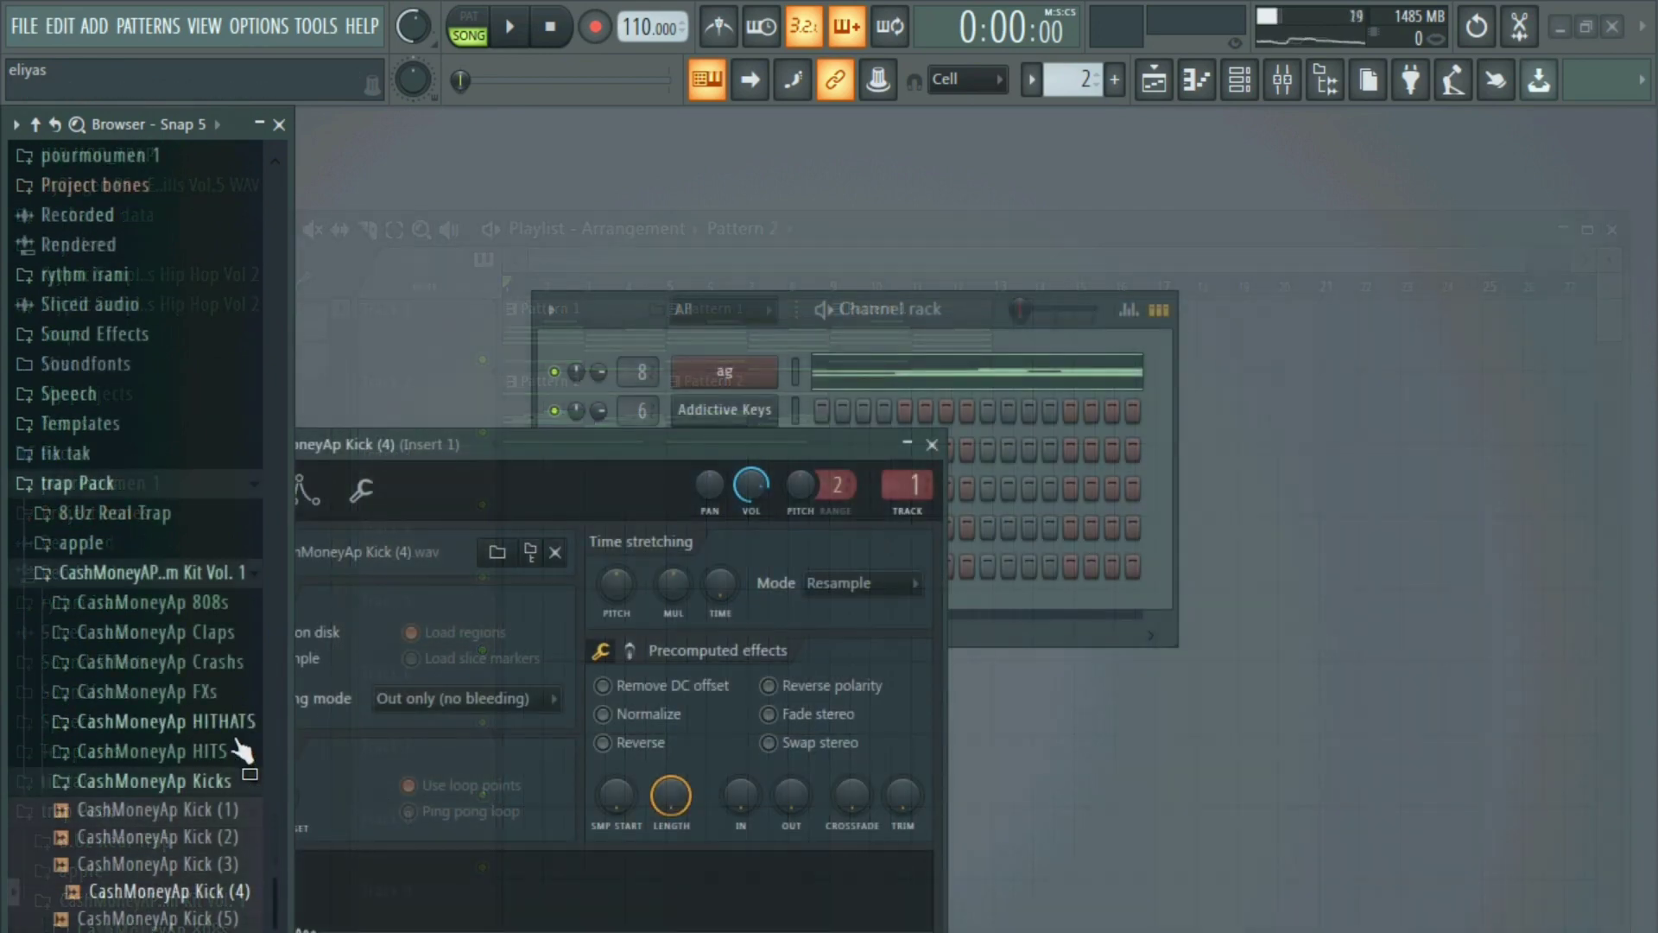
pyautogui.moveTo(621, 442); pyautogui.dragTo(843, 454)
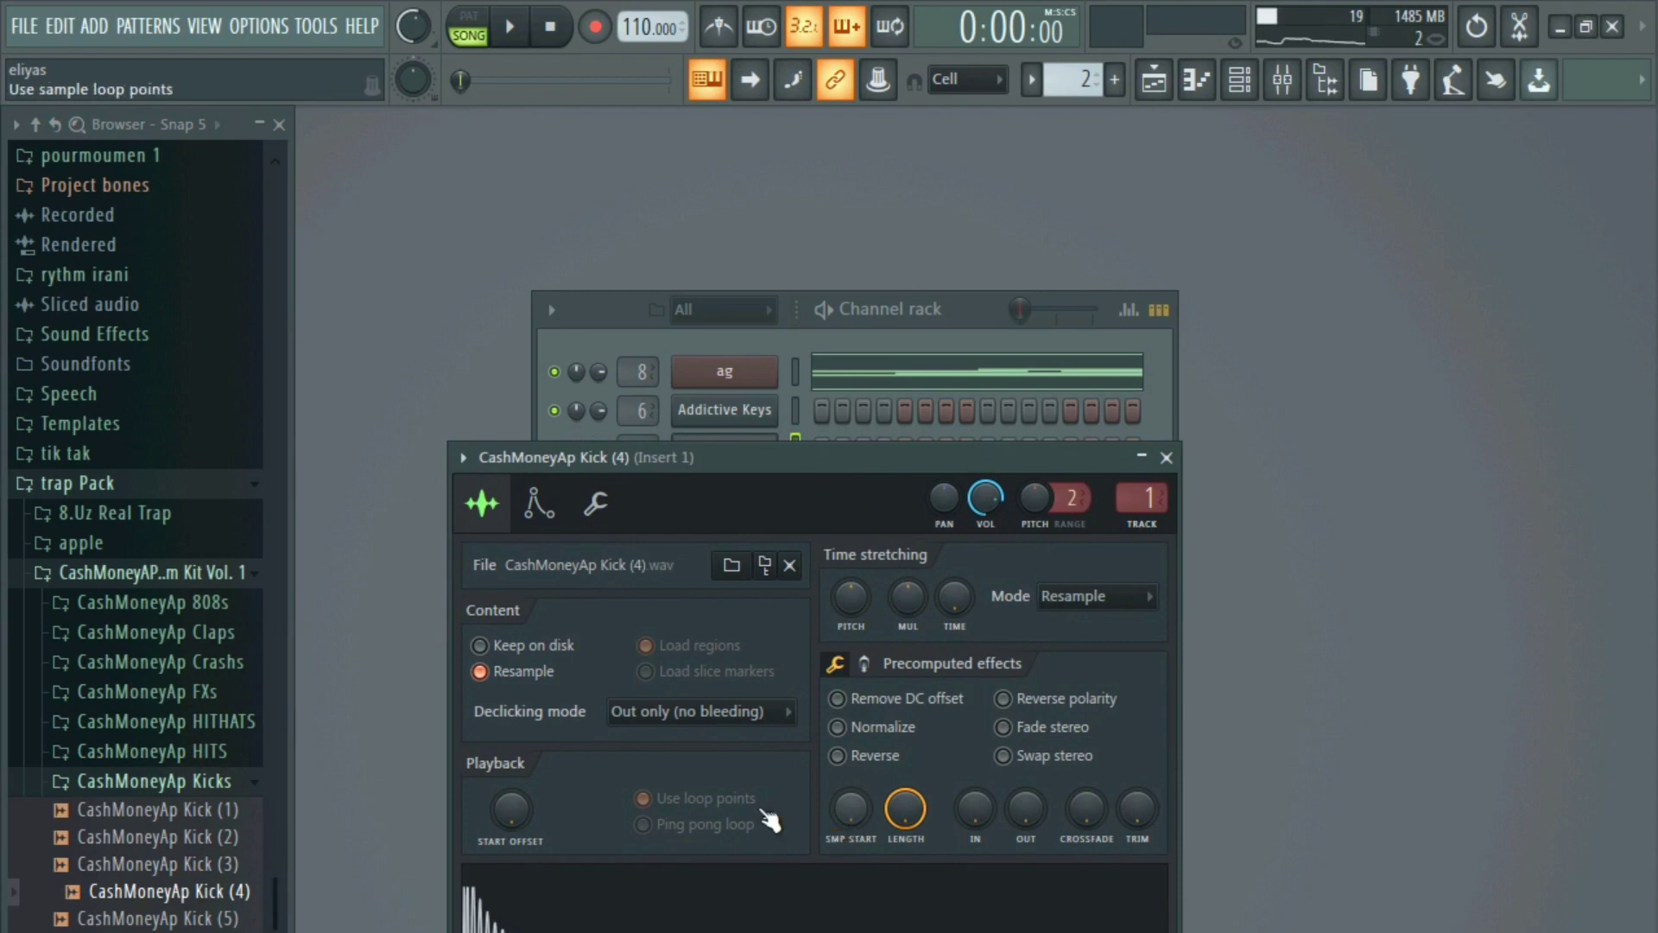
# - Audition the CashMoneyAp Claps samples and load CashMoneyAp Clap (6) into the Clap channel
pyautogui.click(177, 634)
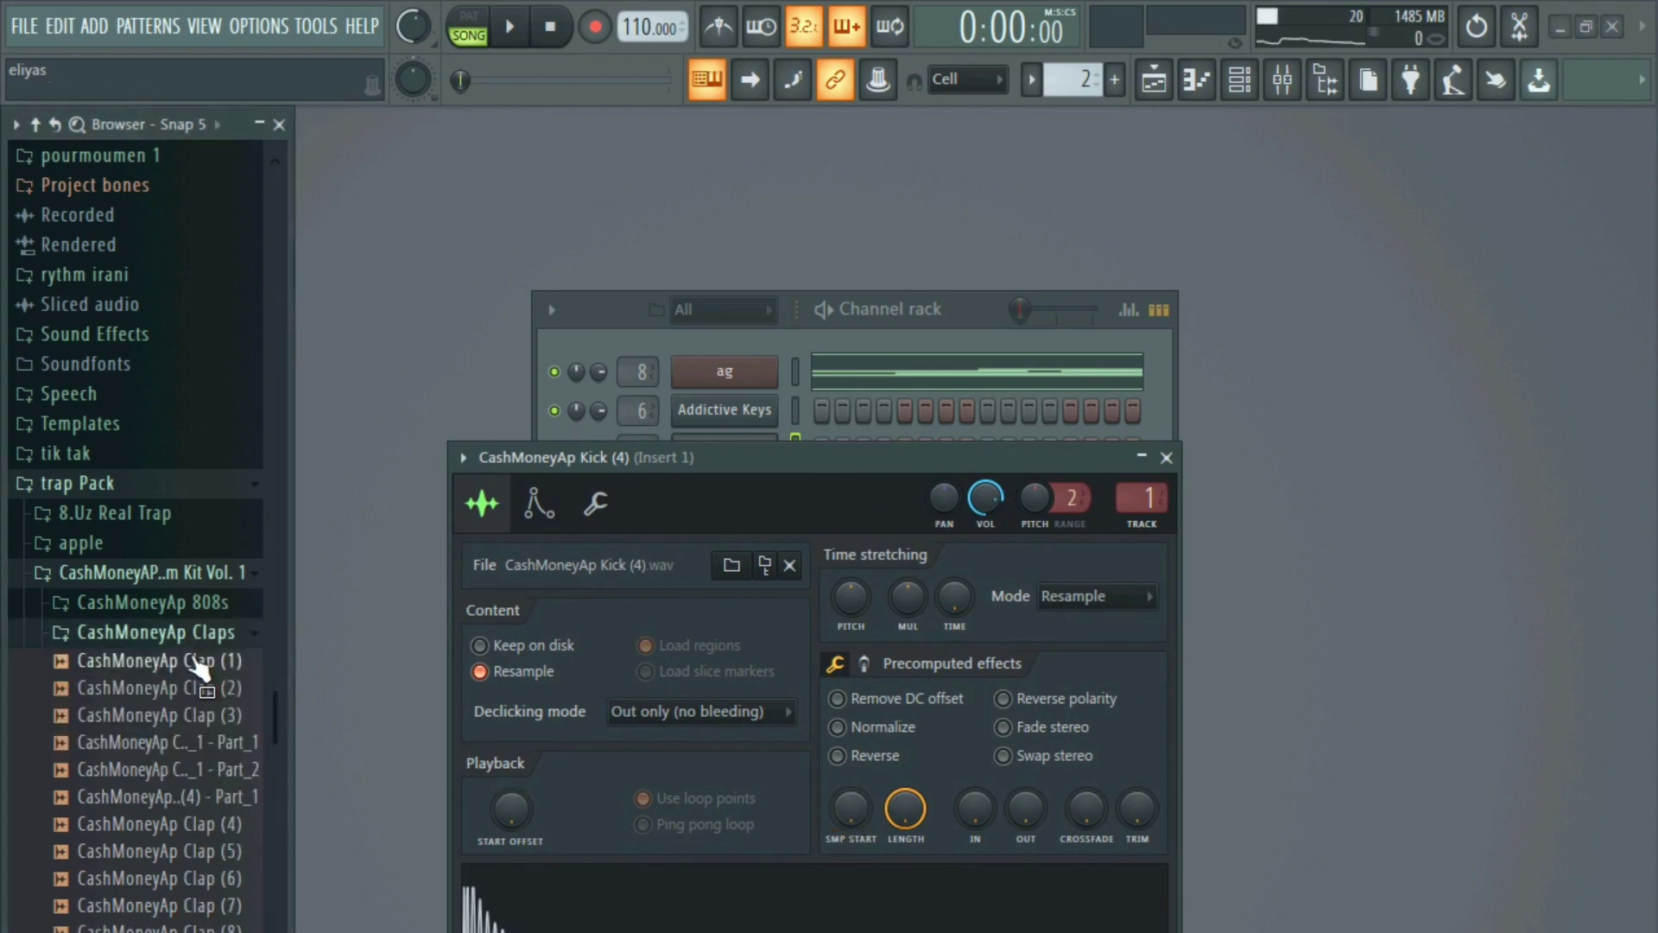
pyautogui.click(181, 661)
pyautogui.click(177, 688)
pyautogui.click(164, 743)
pyautogui.click(168, 824)
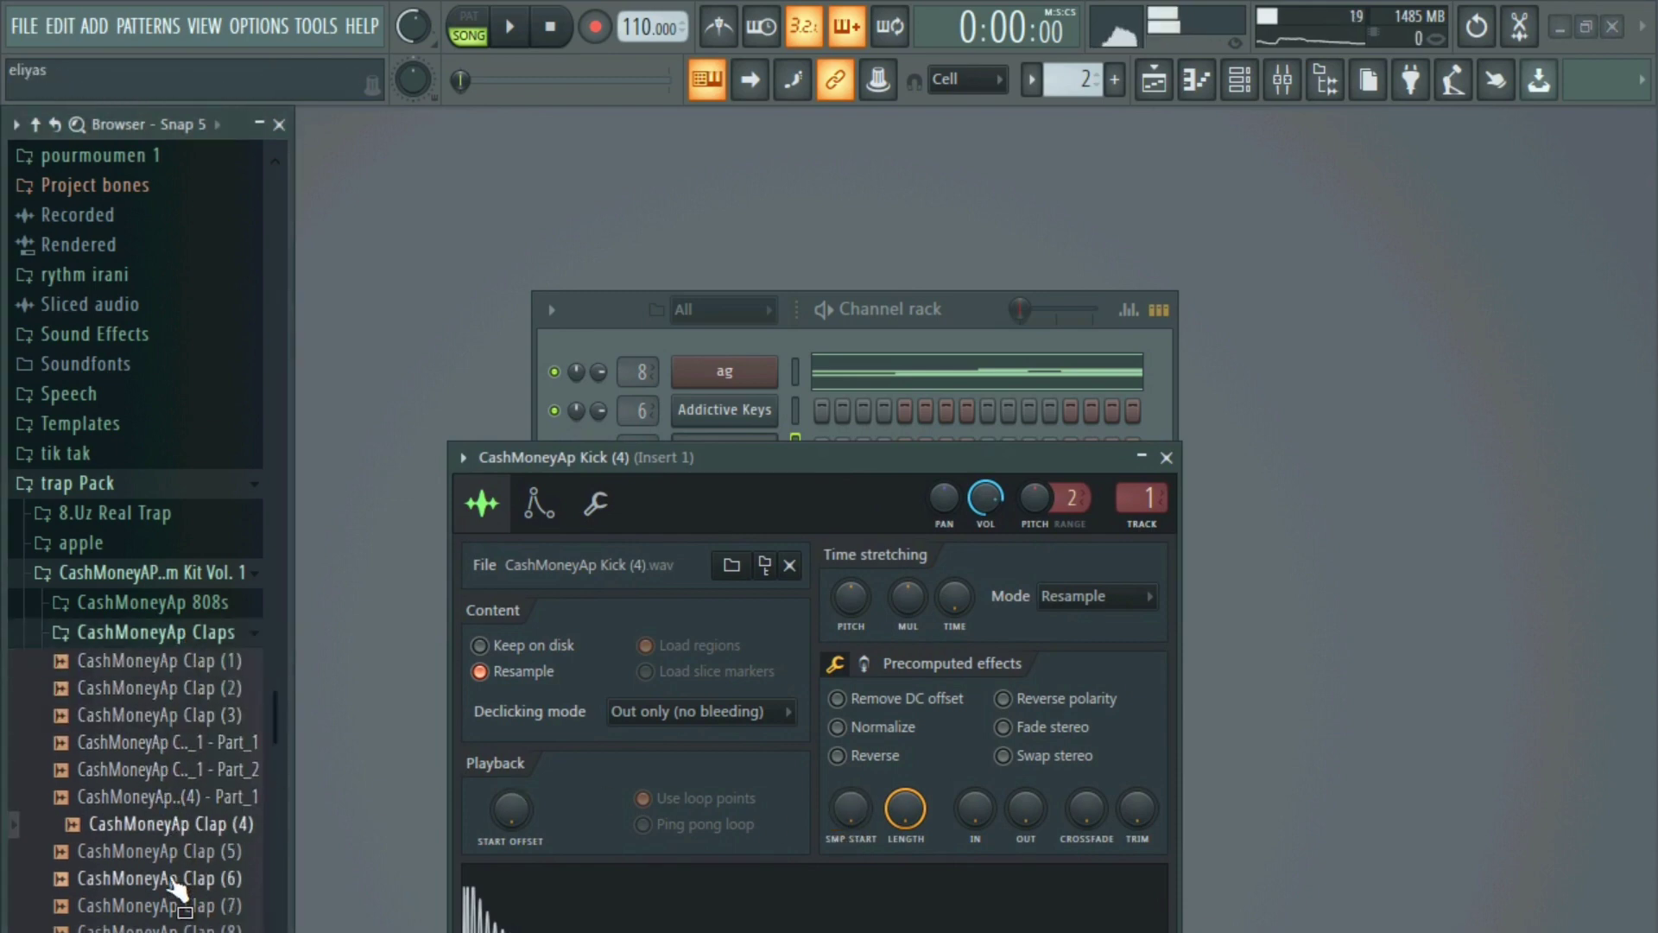
pyautogui.click(173, 852)
pyautogui.click(173, 878)
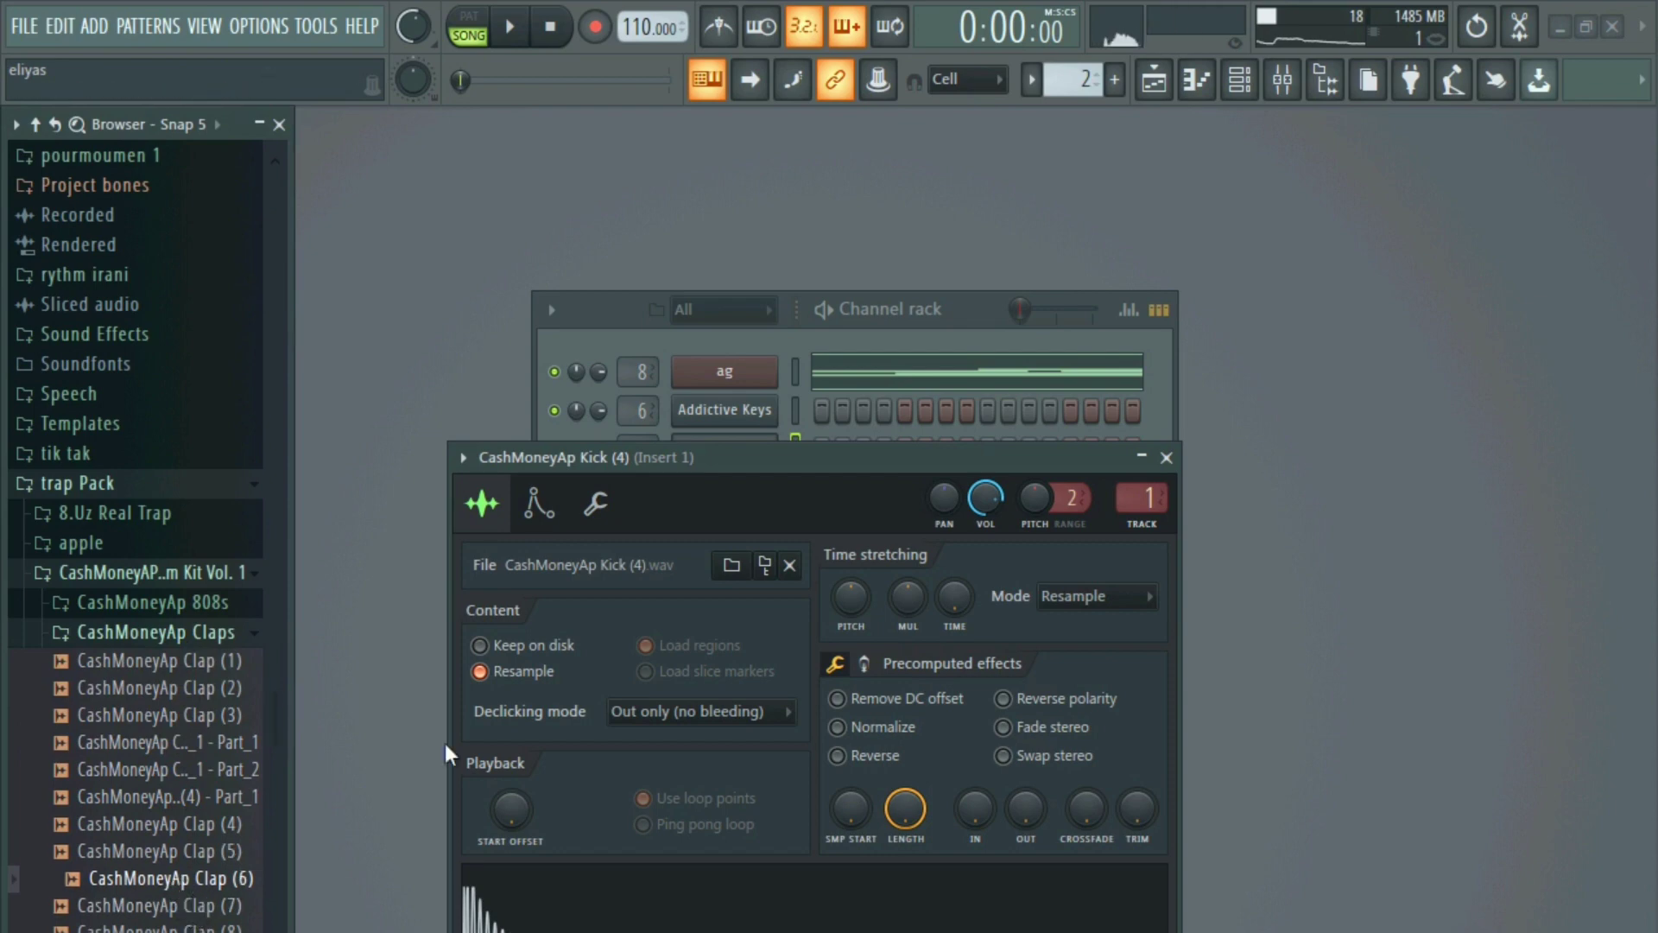
pyautogui.press('Escape')
pyautogui.click(740, 492)
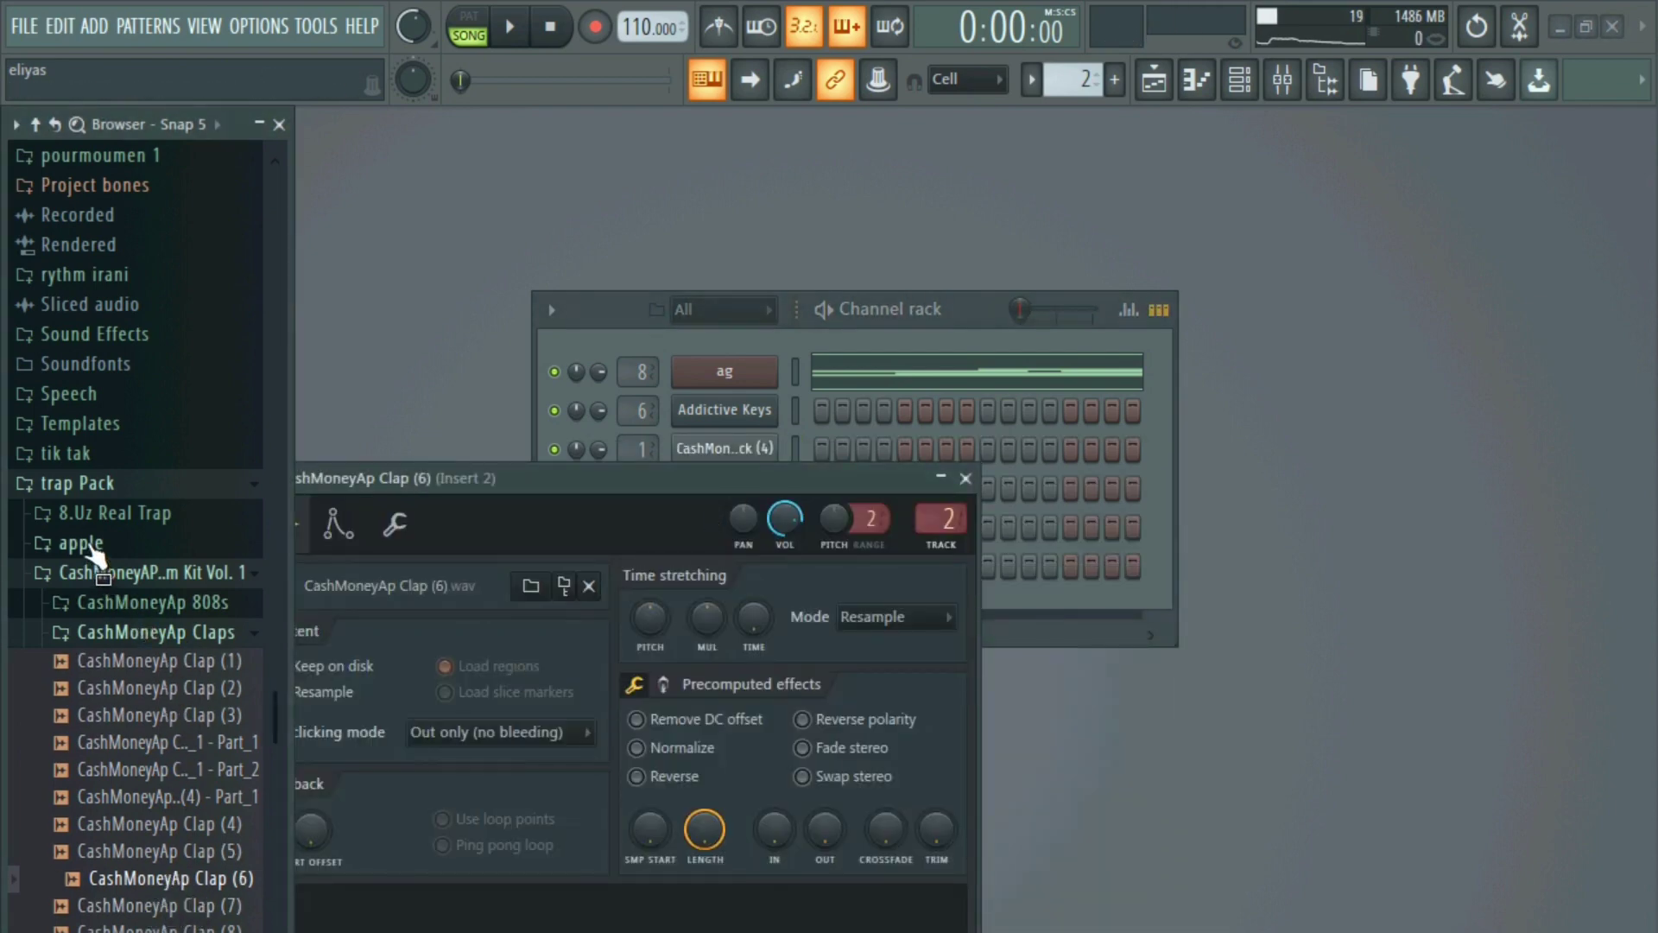
# - Audition the CashMoneyAp HITHATS samples and load CashMoneyAp HITHAT (12) into the Hat channel
pyautogui.click(109, 633)
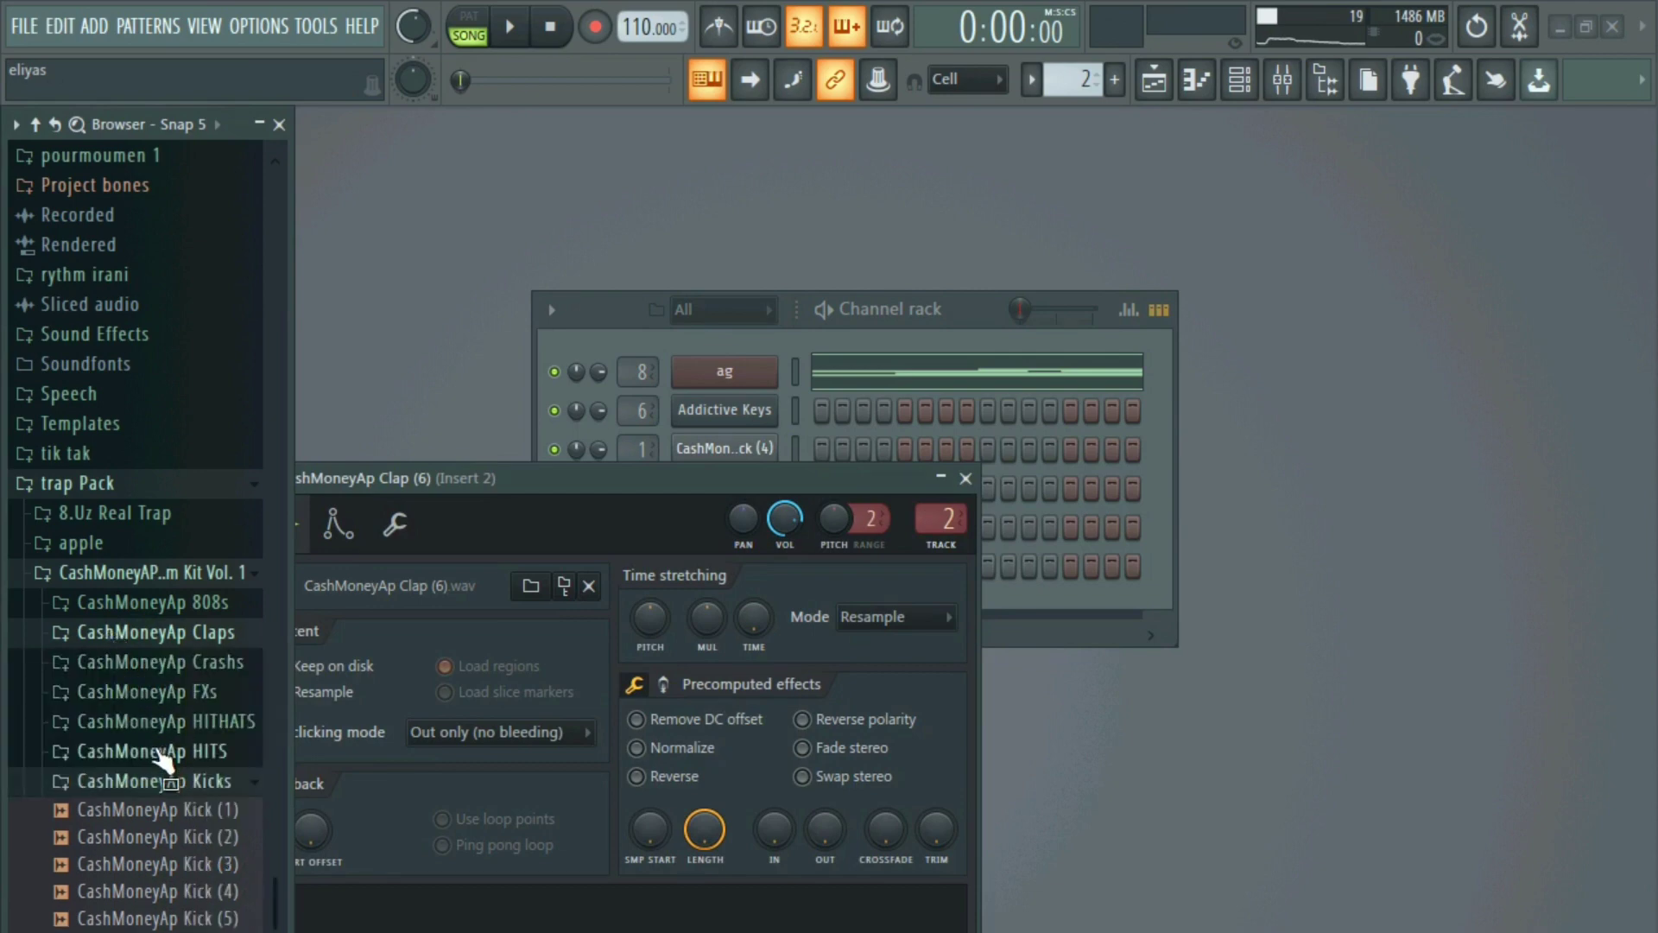
pyautogui.click(138, 722)
pyautogui.click(160, 815)
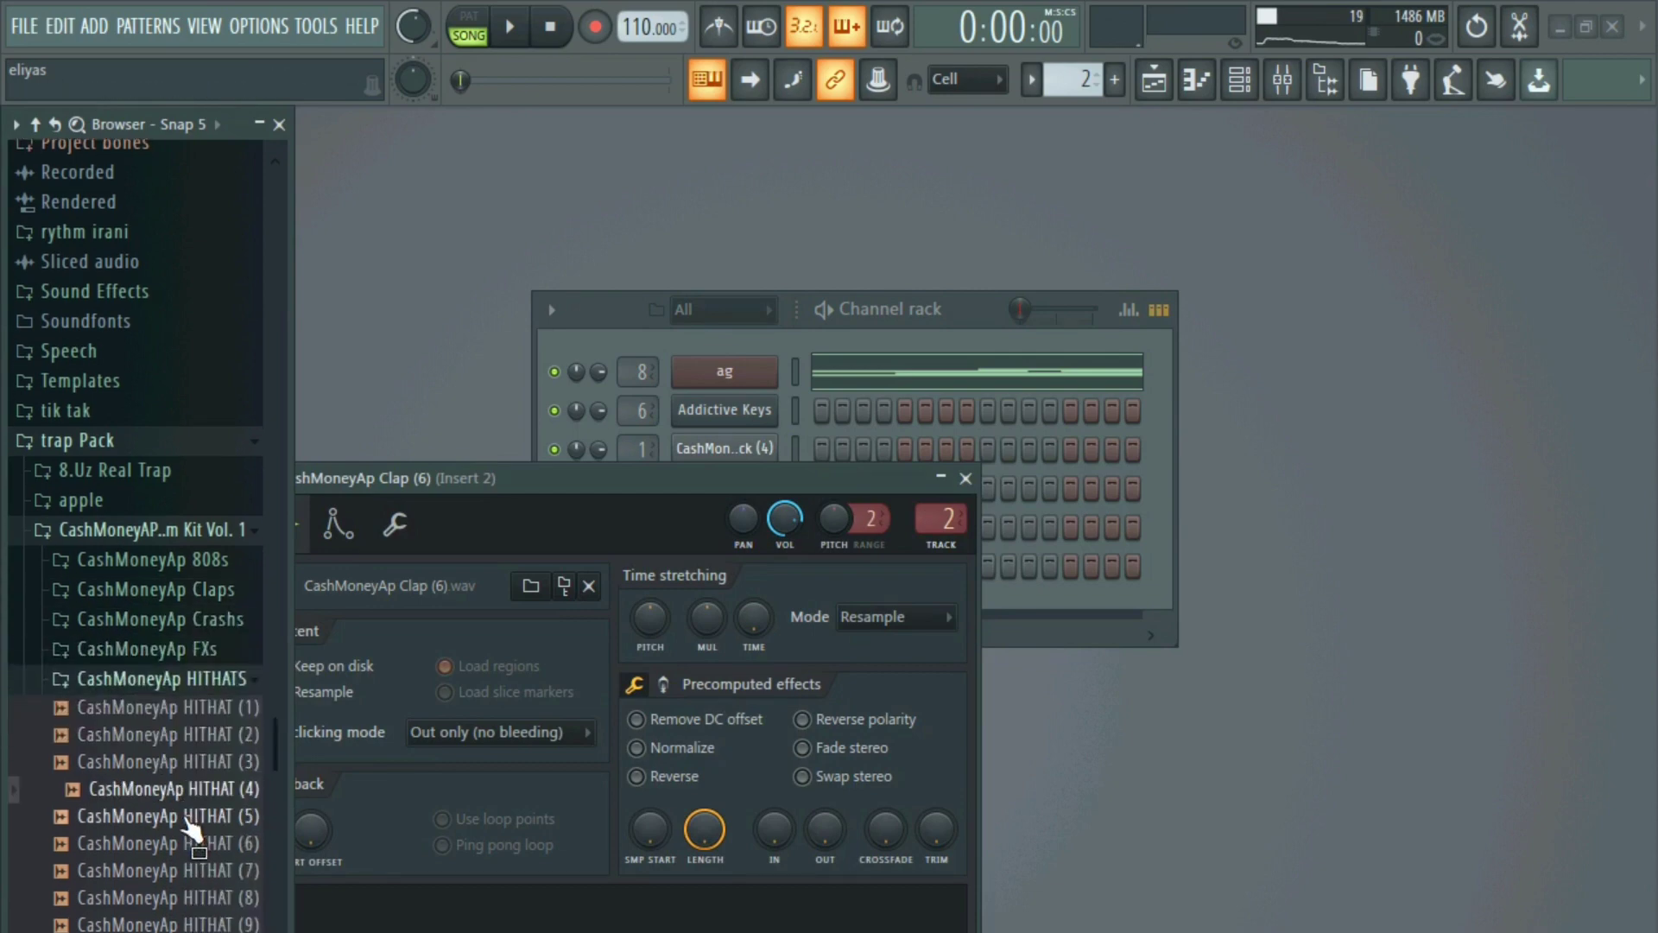
pyautogui.moveTo(571, 478); pyautogui.dragTo(1037, 846)
pyautogui.click(242, 932)
pyautogui.scroll(-3, 233, 929)
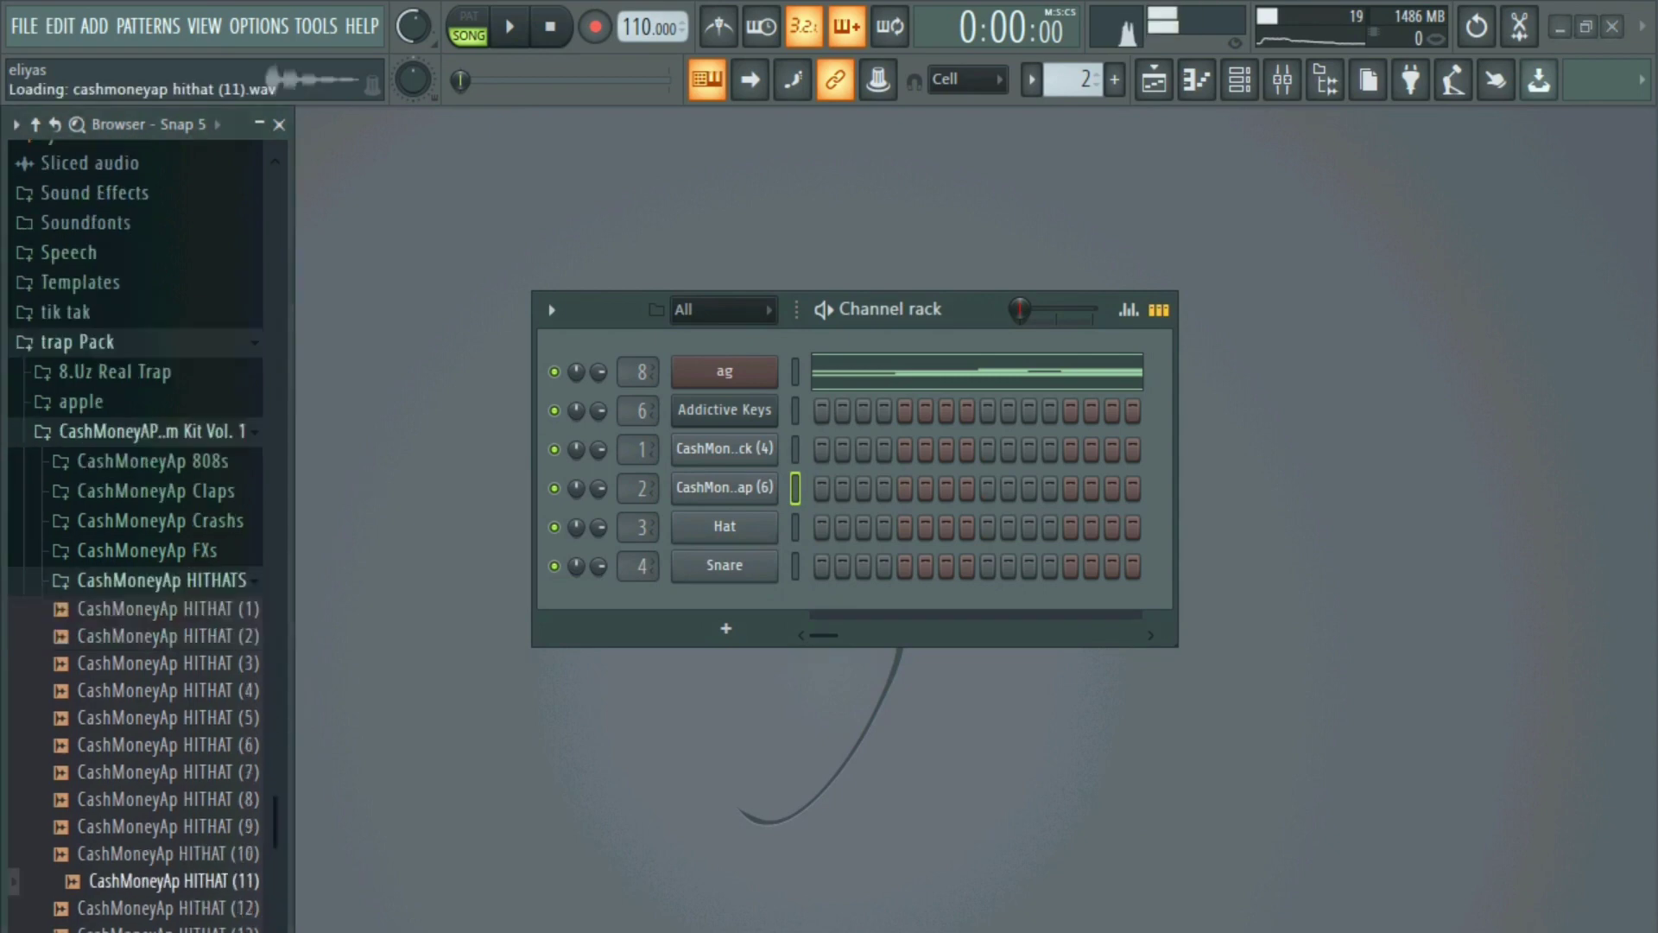
pyautogui.moveTo(221, 889); pyautogui.dragTo(717, 529)
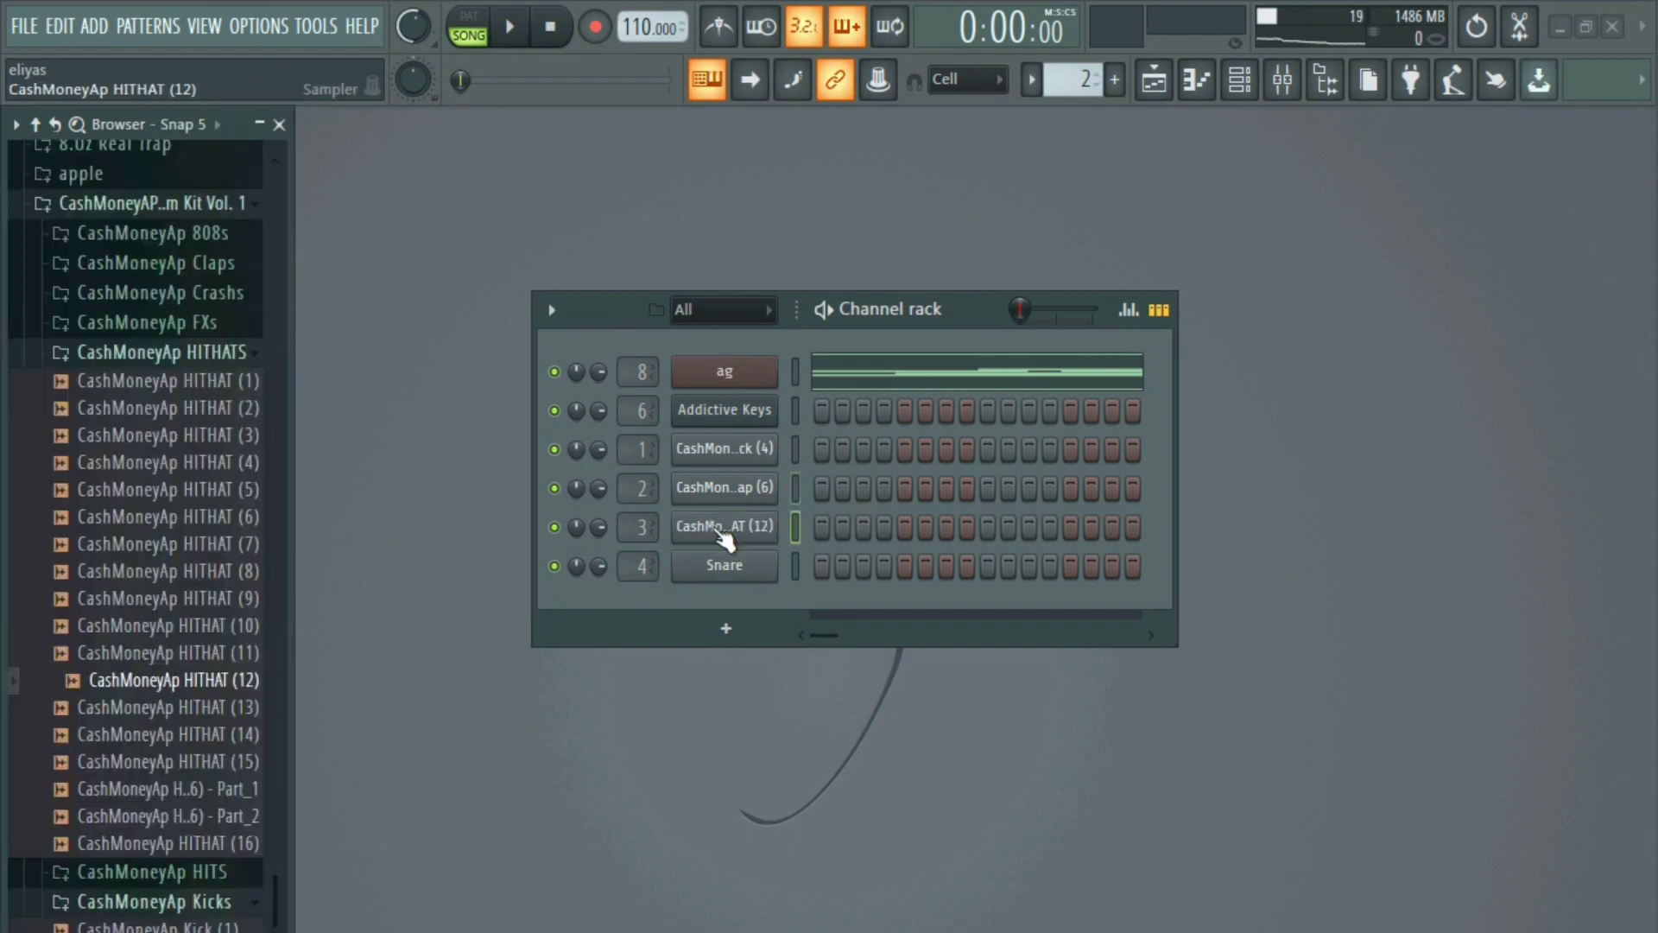
# - Audition samples in the CashMoneyAp HITS folder, including HIT (3), HIT (9) and HIT (10)
pyautogui.scroll(-5, 211, 437)
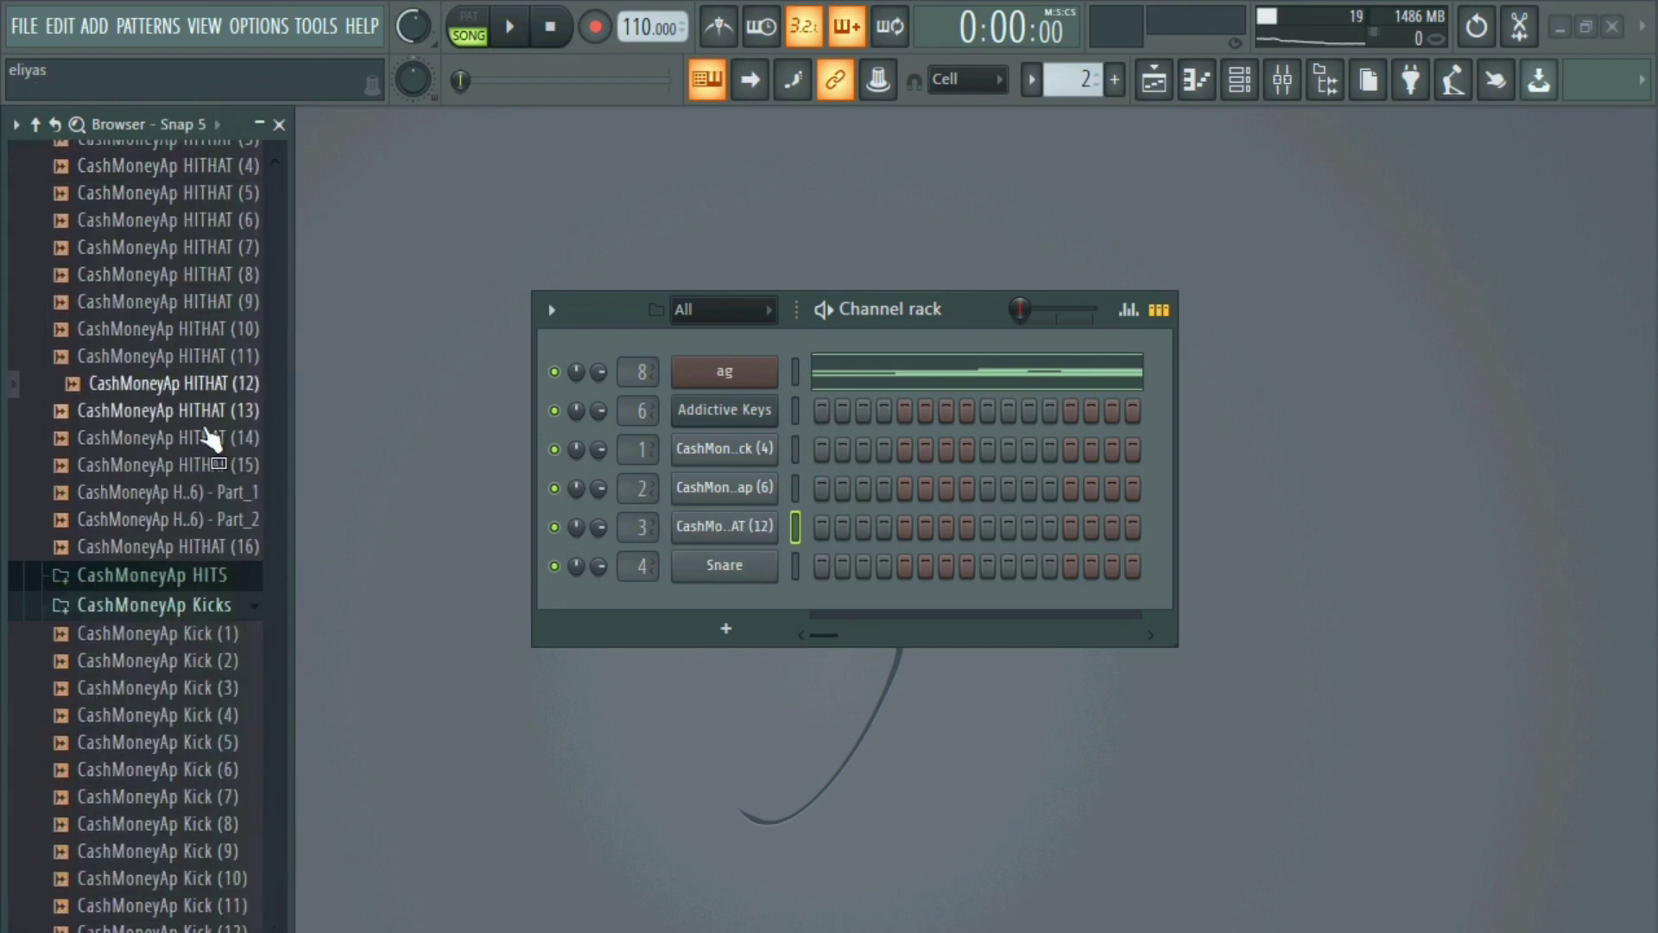
pyautogui.click(207, 425)
pyautogui.click(210, 510)
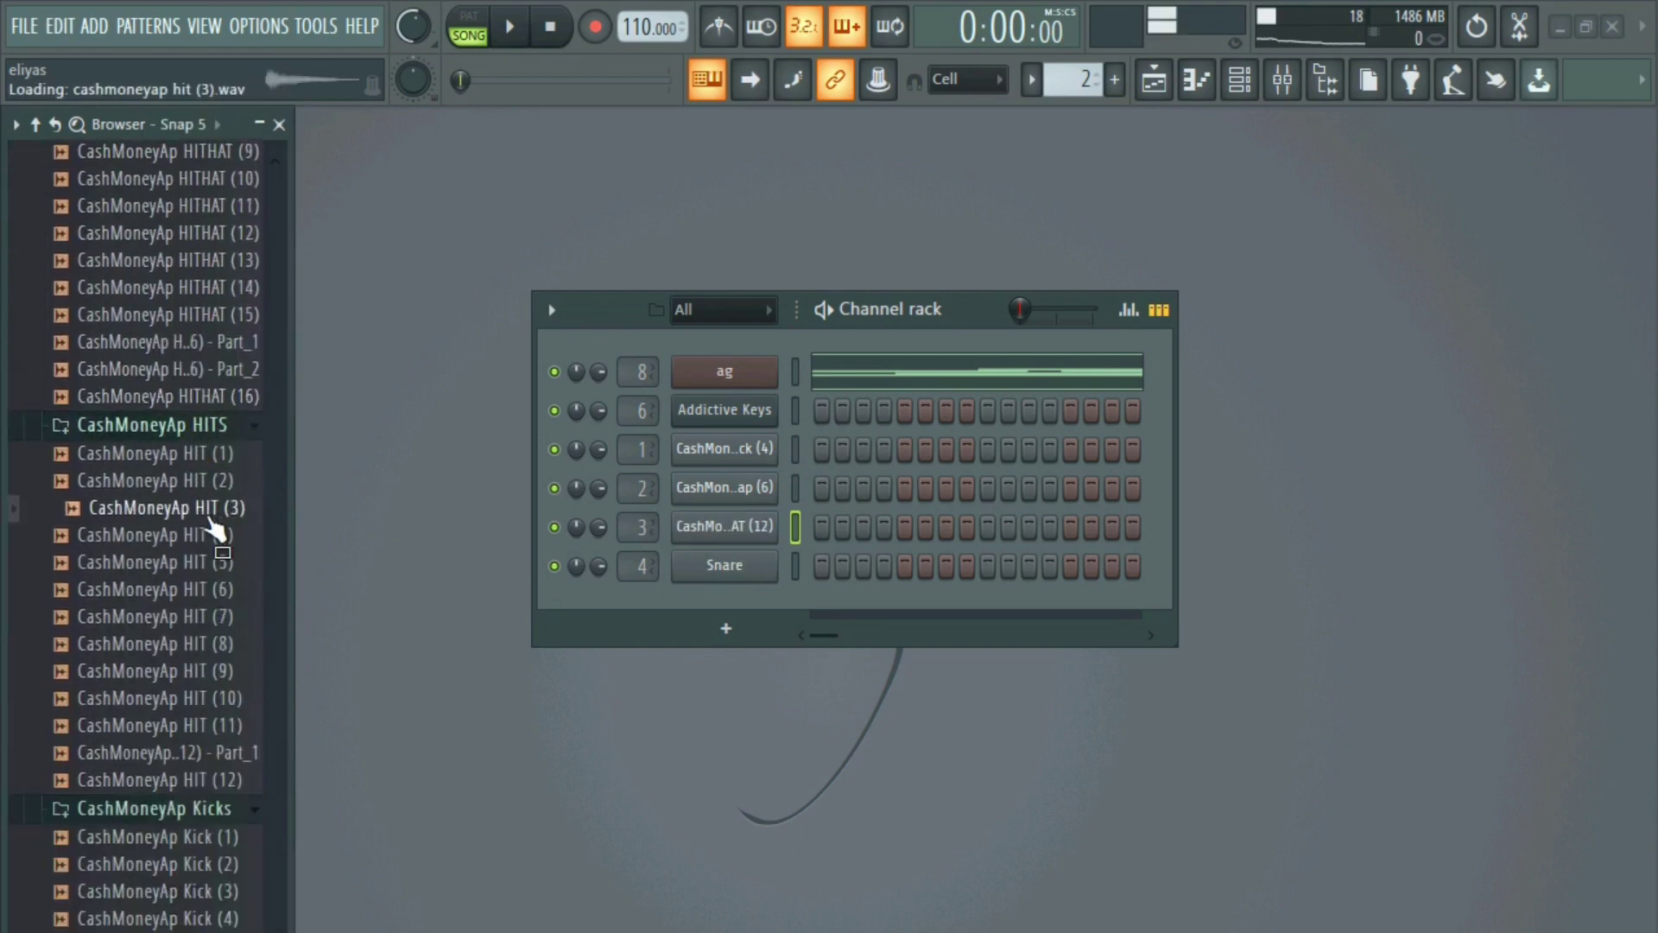
pyautogui.click(184, 648)
pyautogui.click(192, 672)
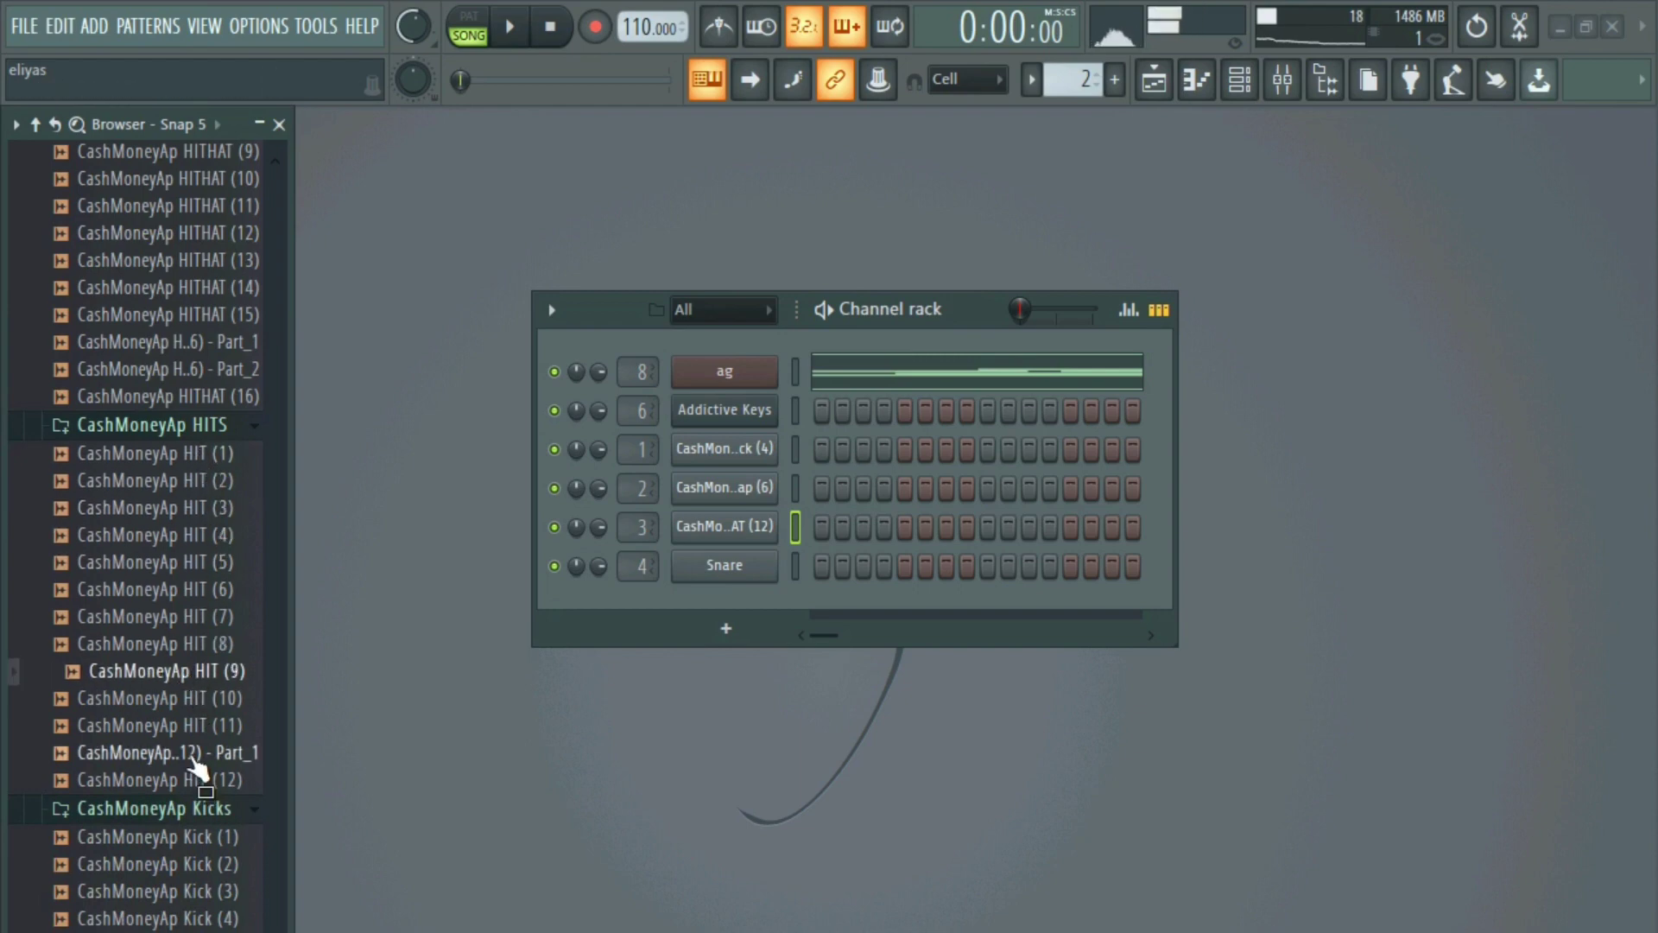
pyautogui.click(185, 777)
pyautogui.click(173, 728)
pyautogui.click(183, 700)
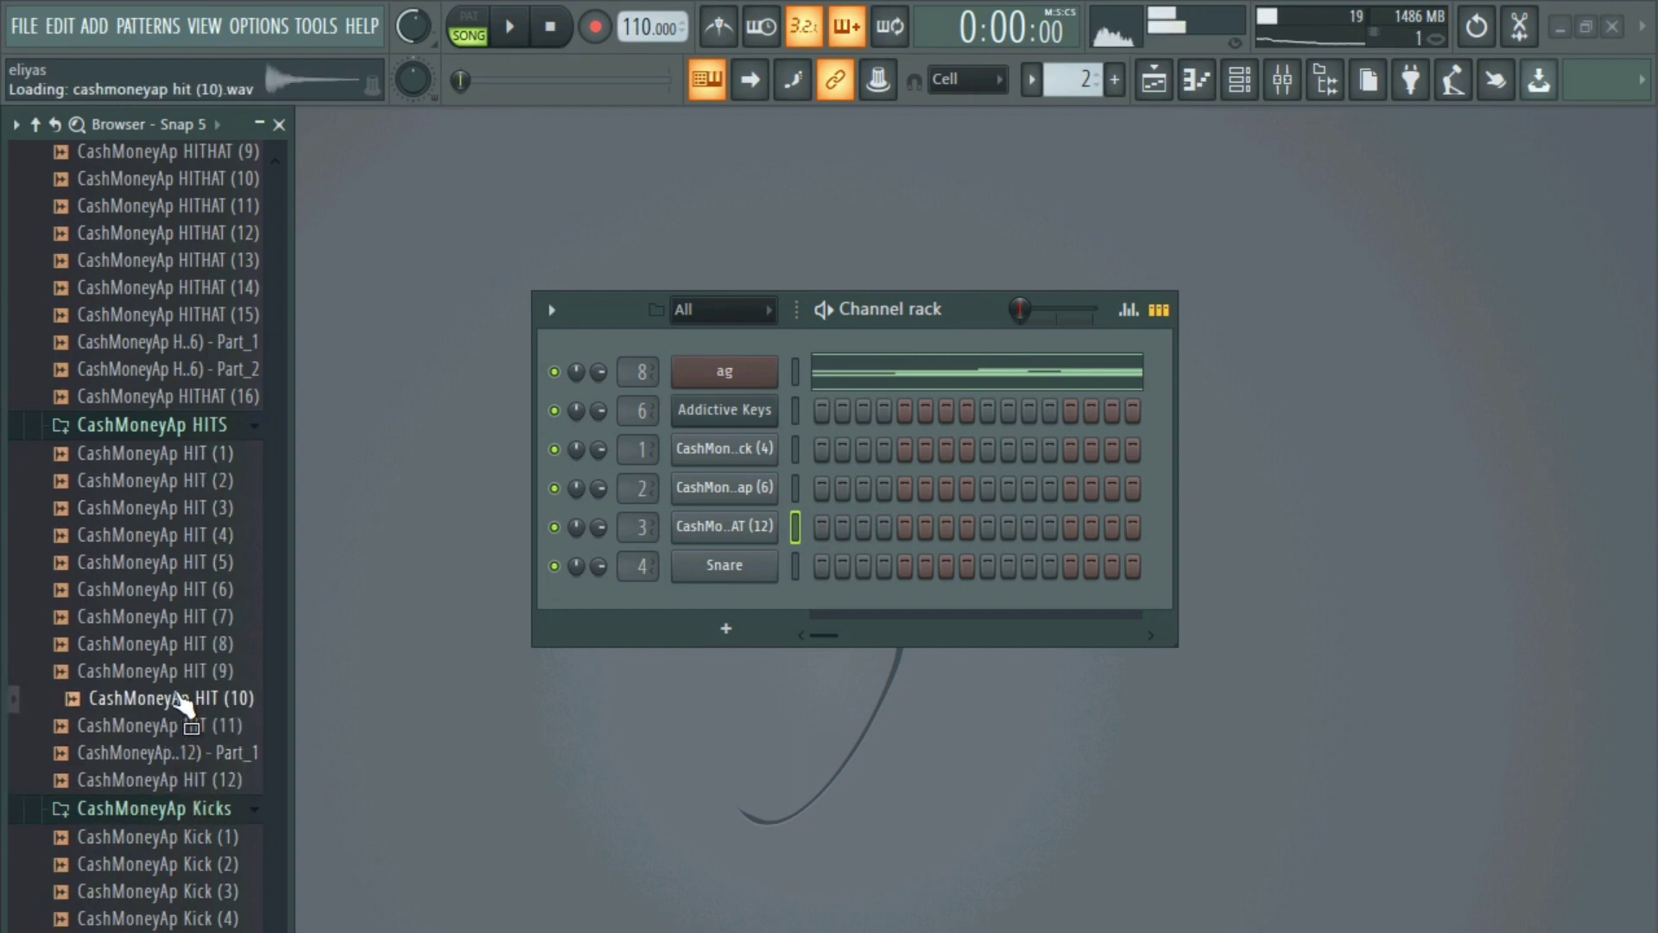
# - Check the playlist arrangement, close it, switch to Pattern 4 and turn on the metronome
pyautogui.click(1154, 82)
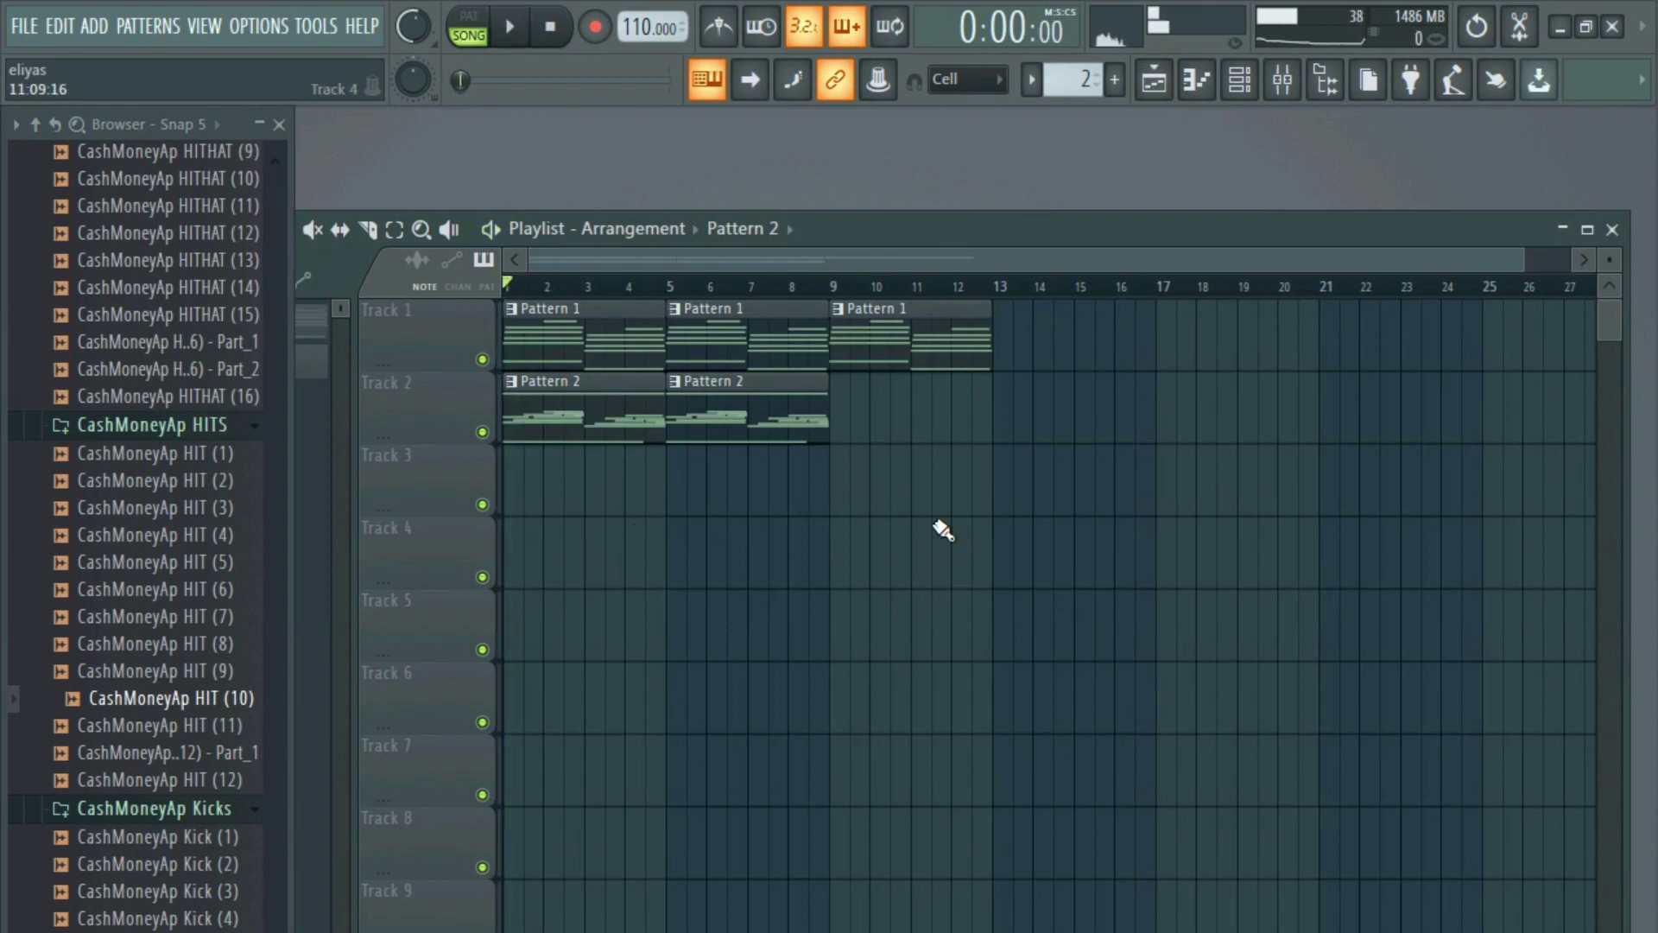
pyautogui.click(1563, 230)
pyautogui.scroll(2, 1090, 84)
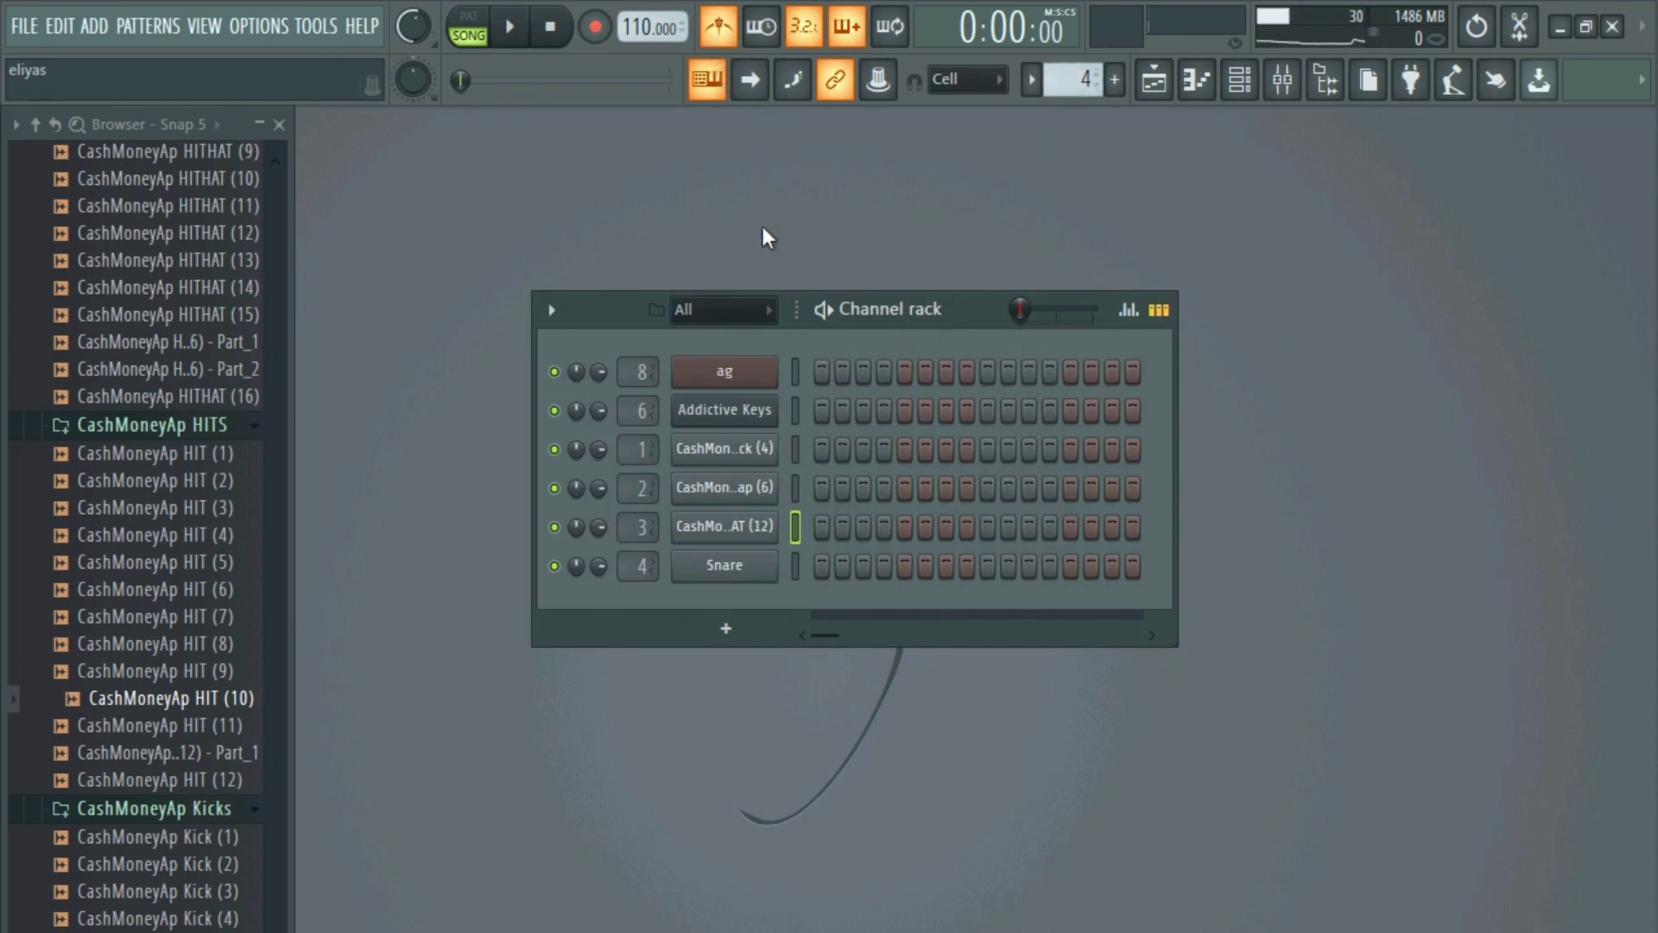
# - Rename the CashMoneyAp Kick (4) channel using the Kick preset name
pyautogui.click(1159, 309)
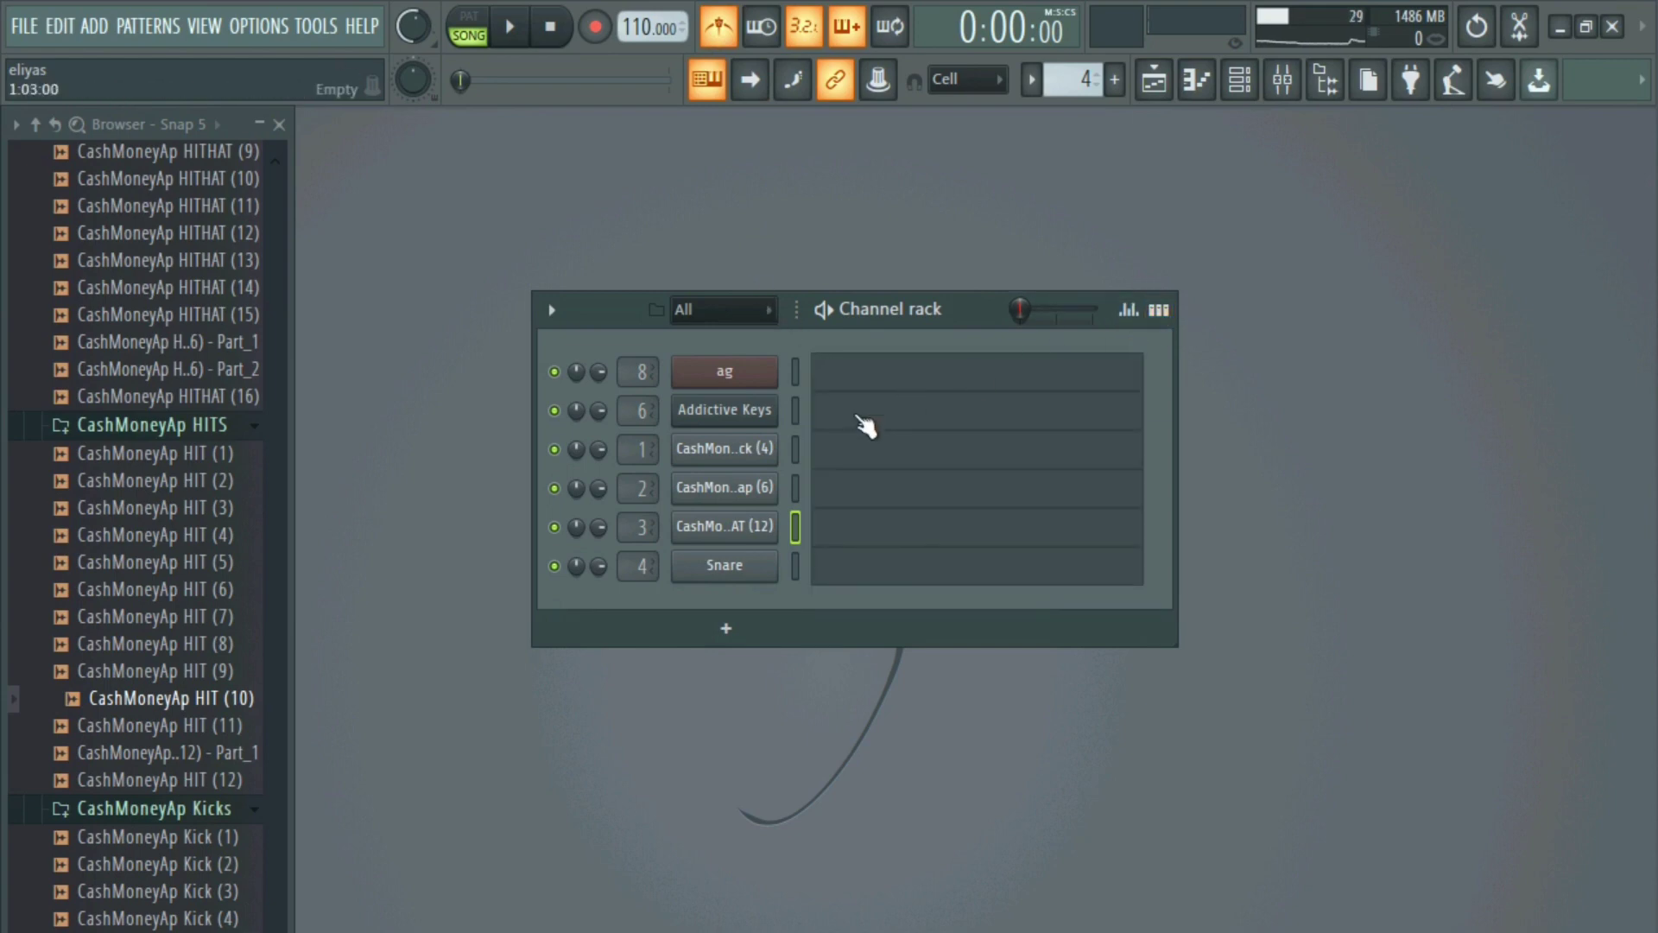
pyautogui.click(724, 450)
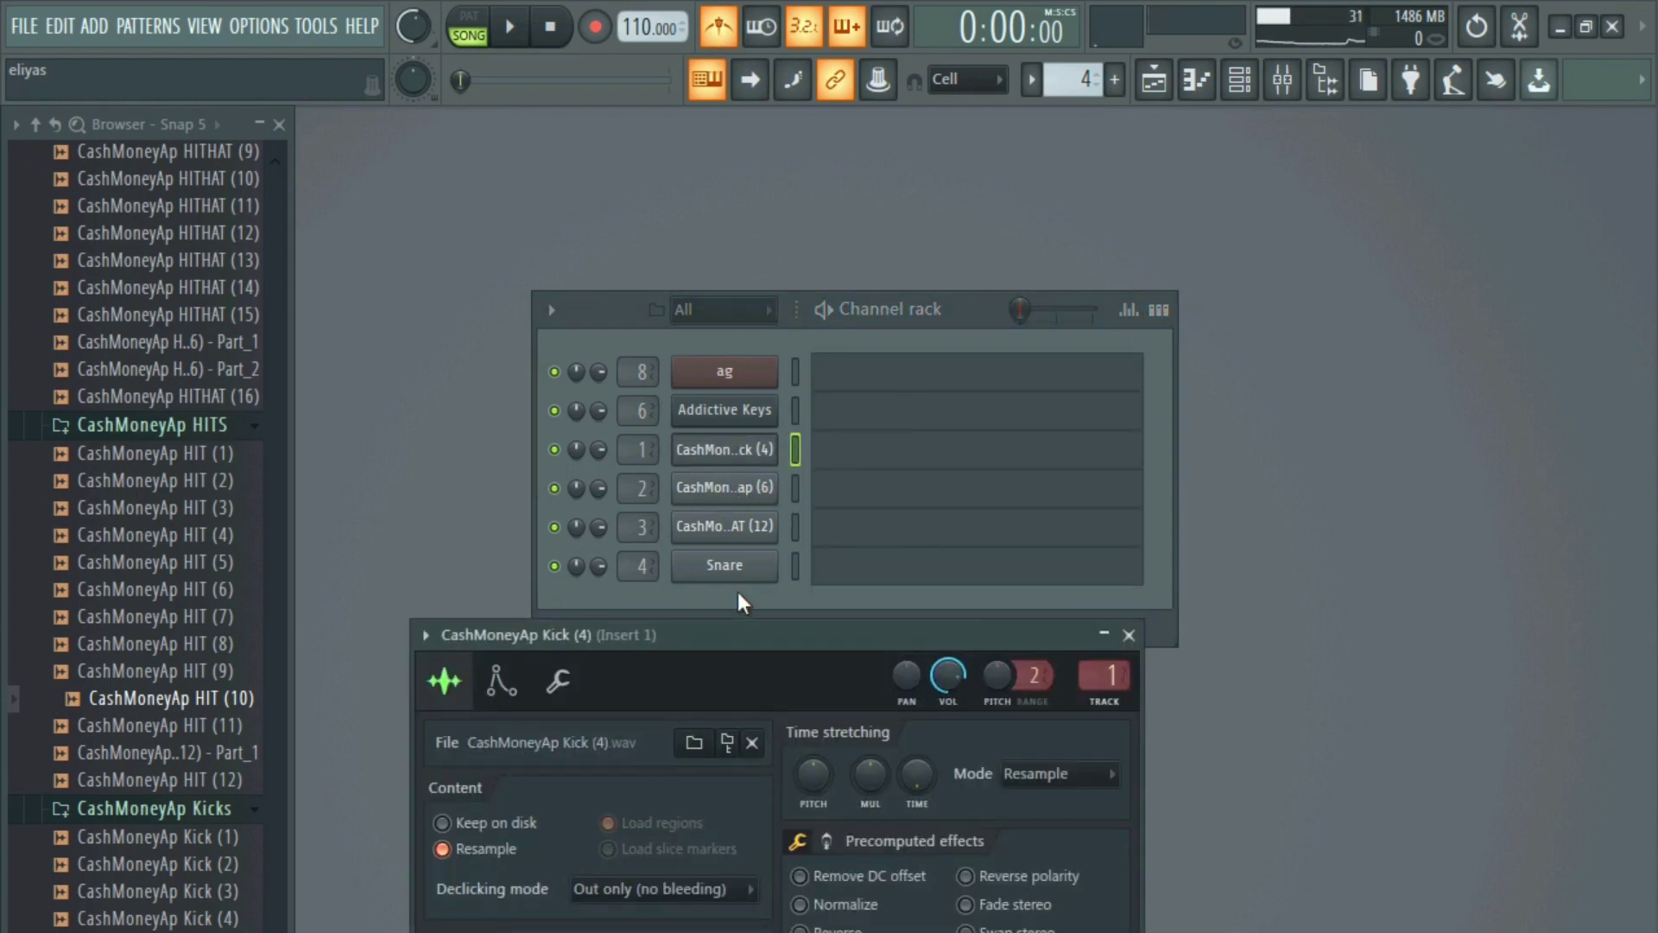
pyautogui.press('F2')
pyautogui.click(727, 485)
pyautogui.click(841, 510)
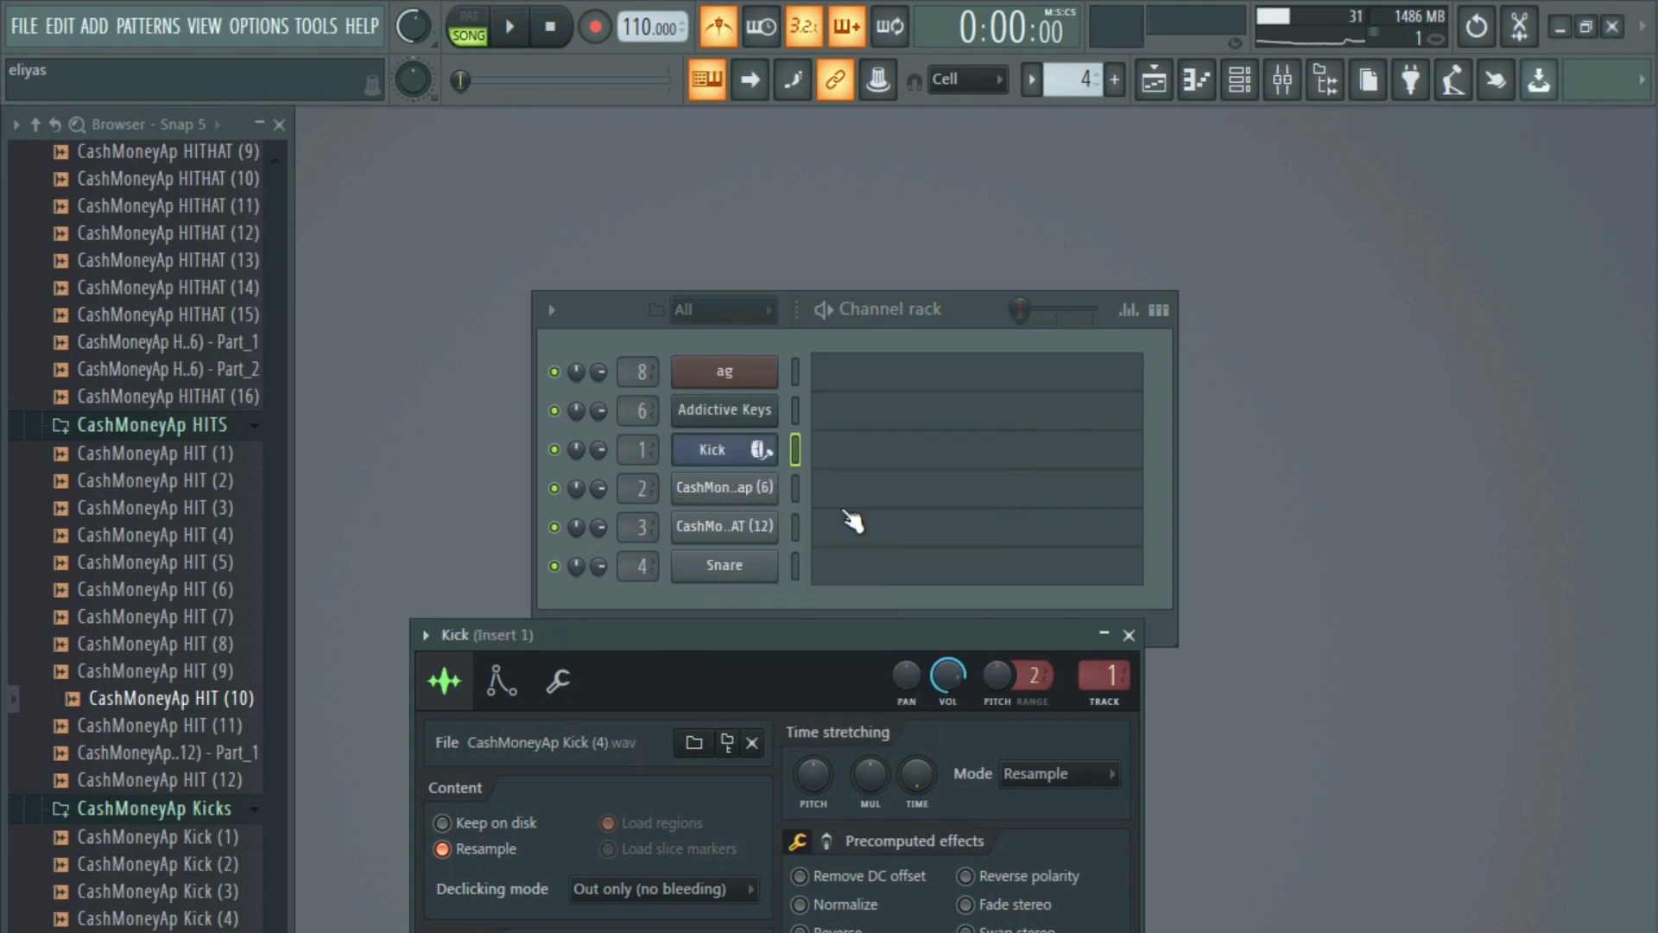
# - Rename the CashMoneyAp Clap (6) channel using the Clap preset name
pyautogui.click(758, 492)
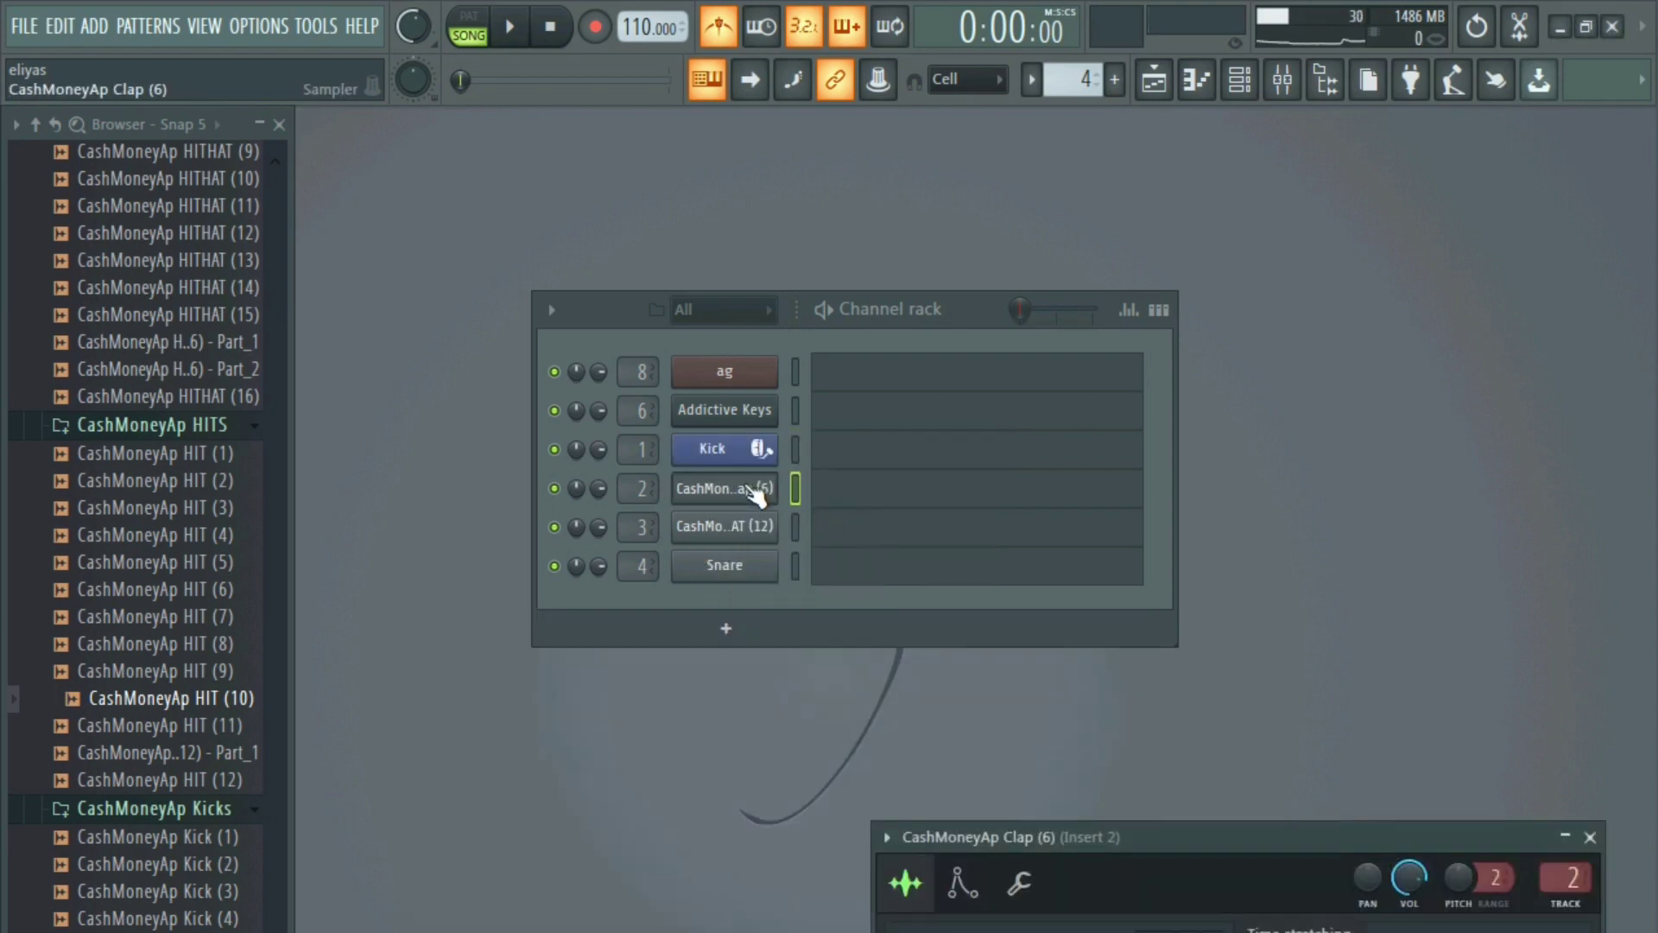
pyautogui.press('F2')
pyautogui.click(738, 519)
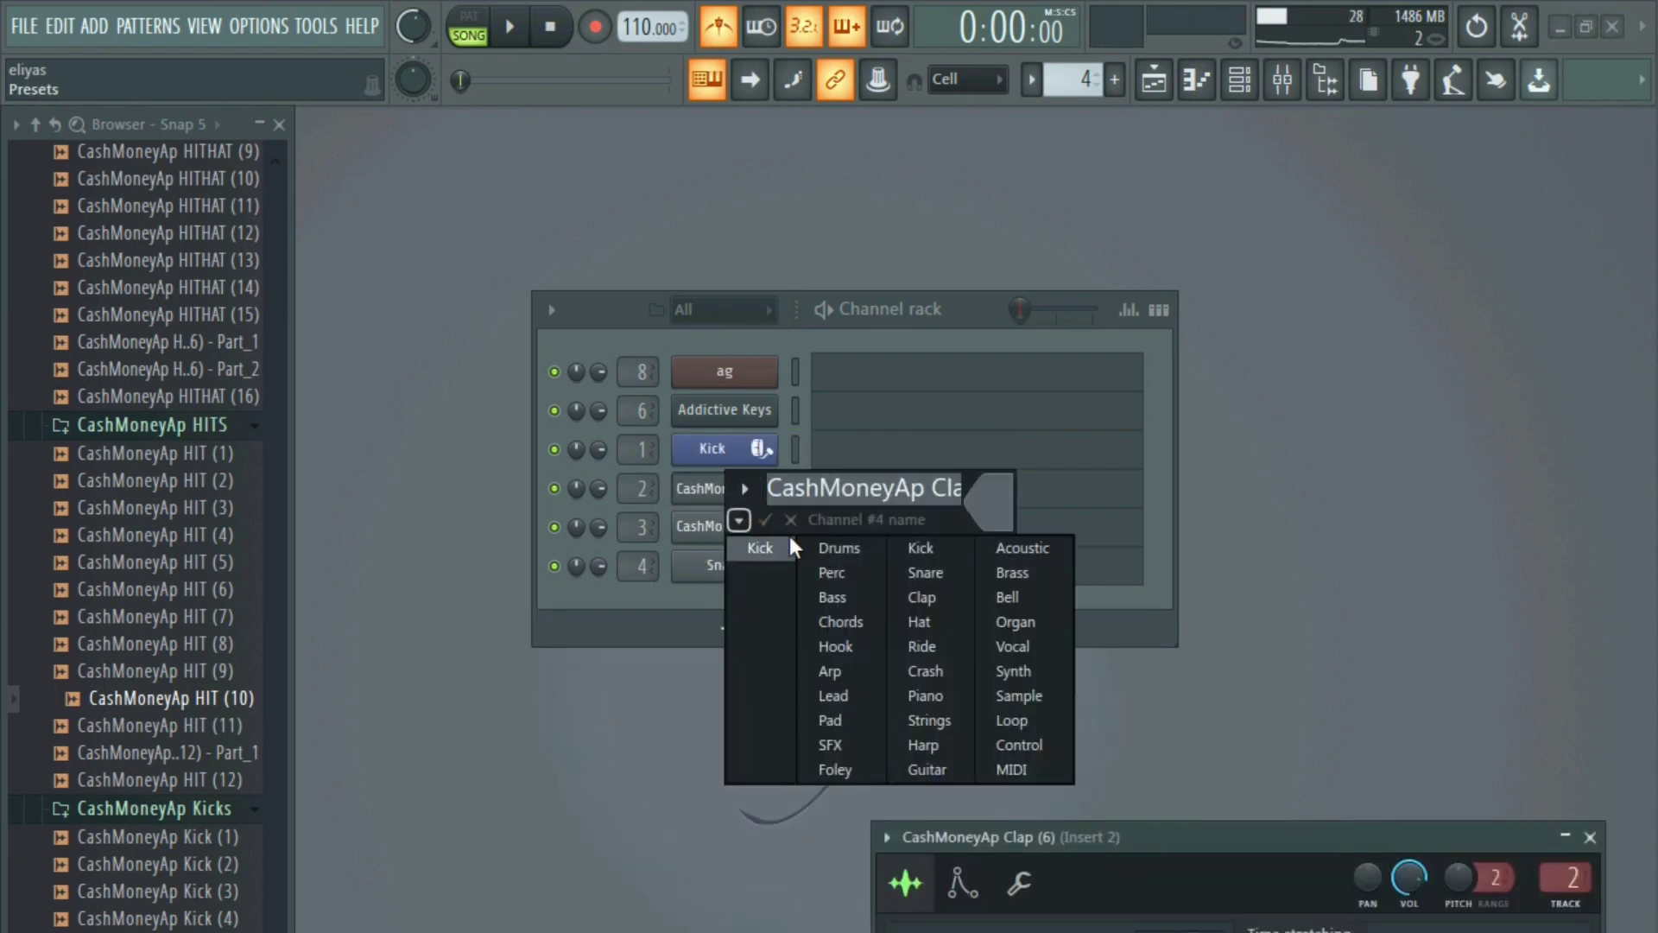
pyautogui.click(920, 596)
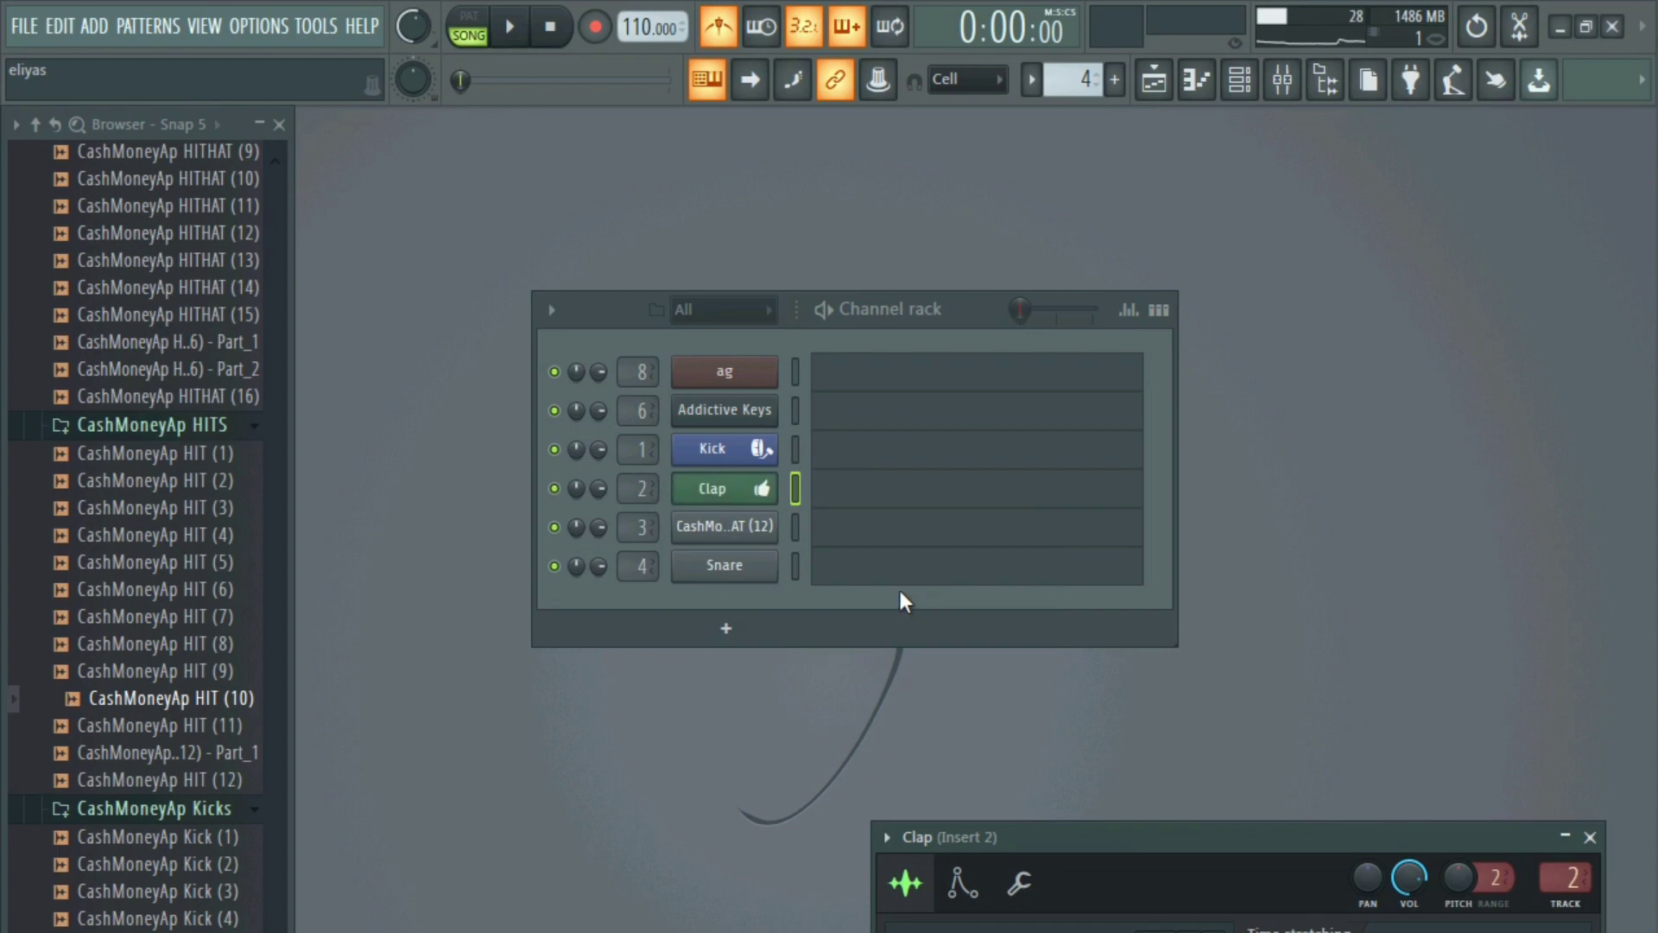
# - Rename the CashMoneyAp HITHAT (12) channel using the Hat preset name
pyautogui.click(739, 534)
pyautogui.rightClick(762, 526)
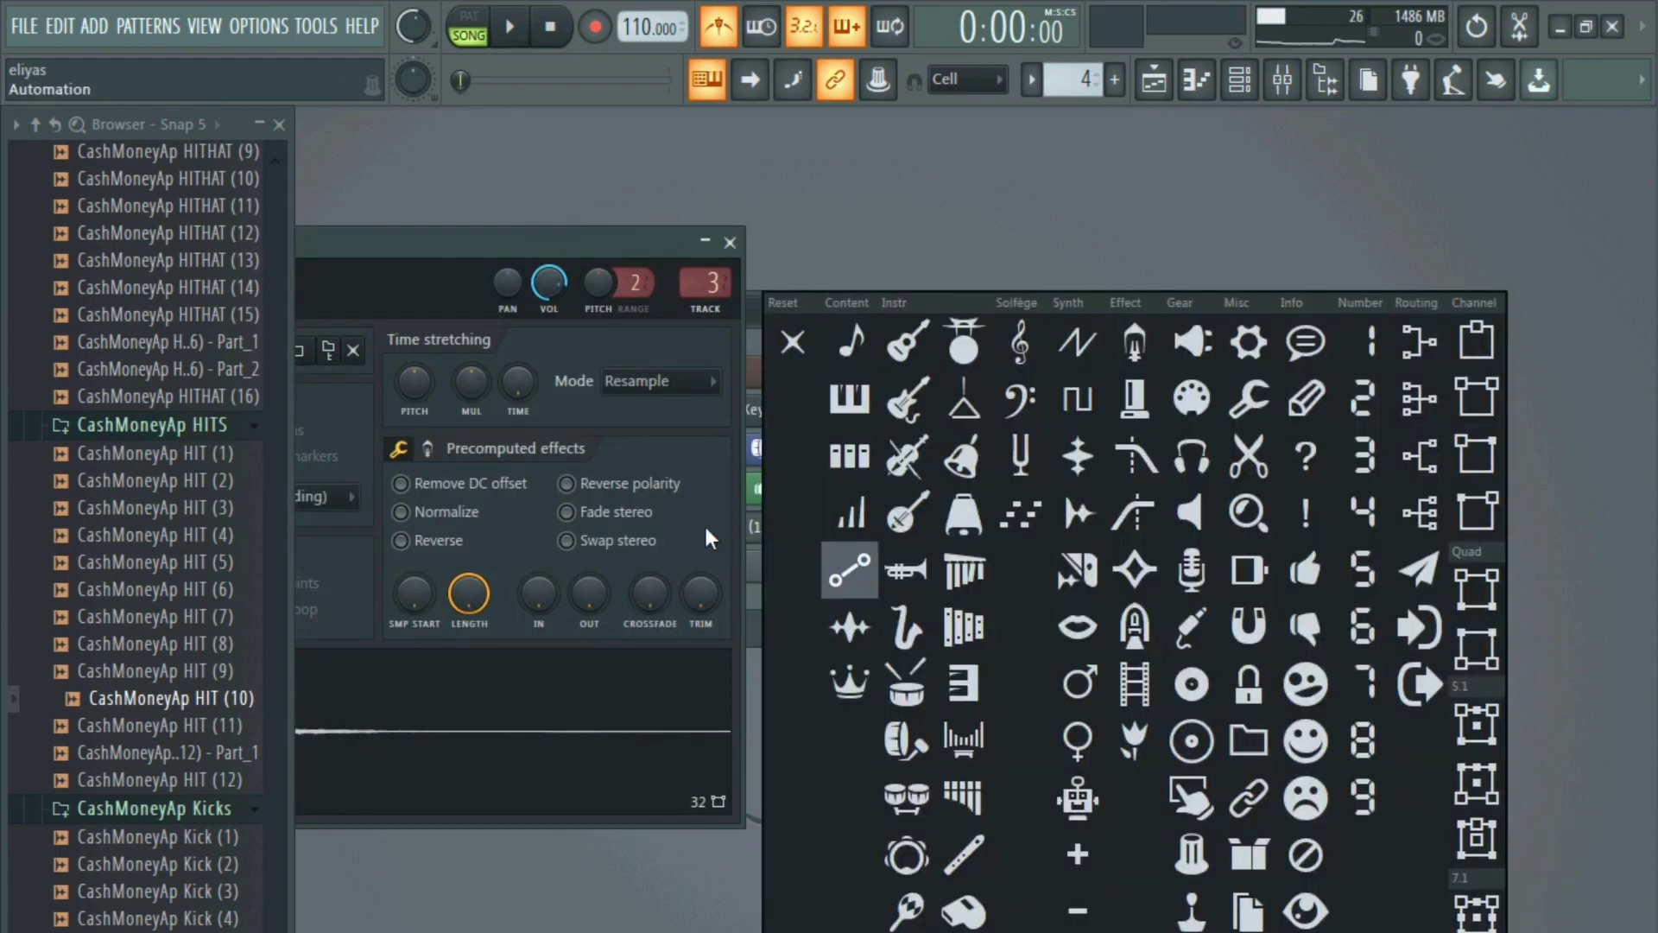
pyautogui.click(720, 550)
pyautogui.click(755, 535)
pyautogui.press('F2')
pyautogui.click(749, 560)
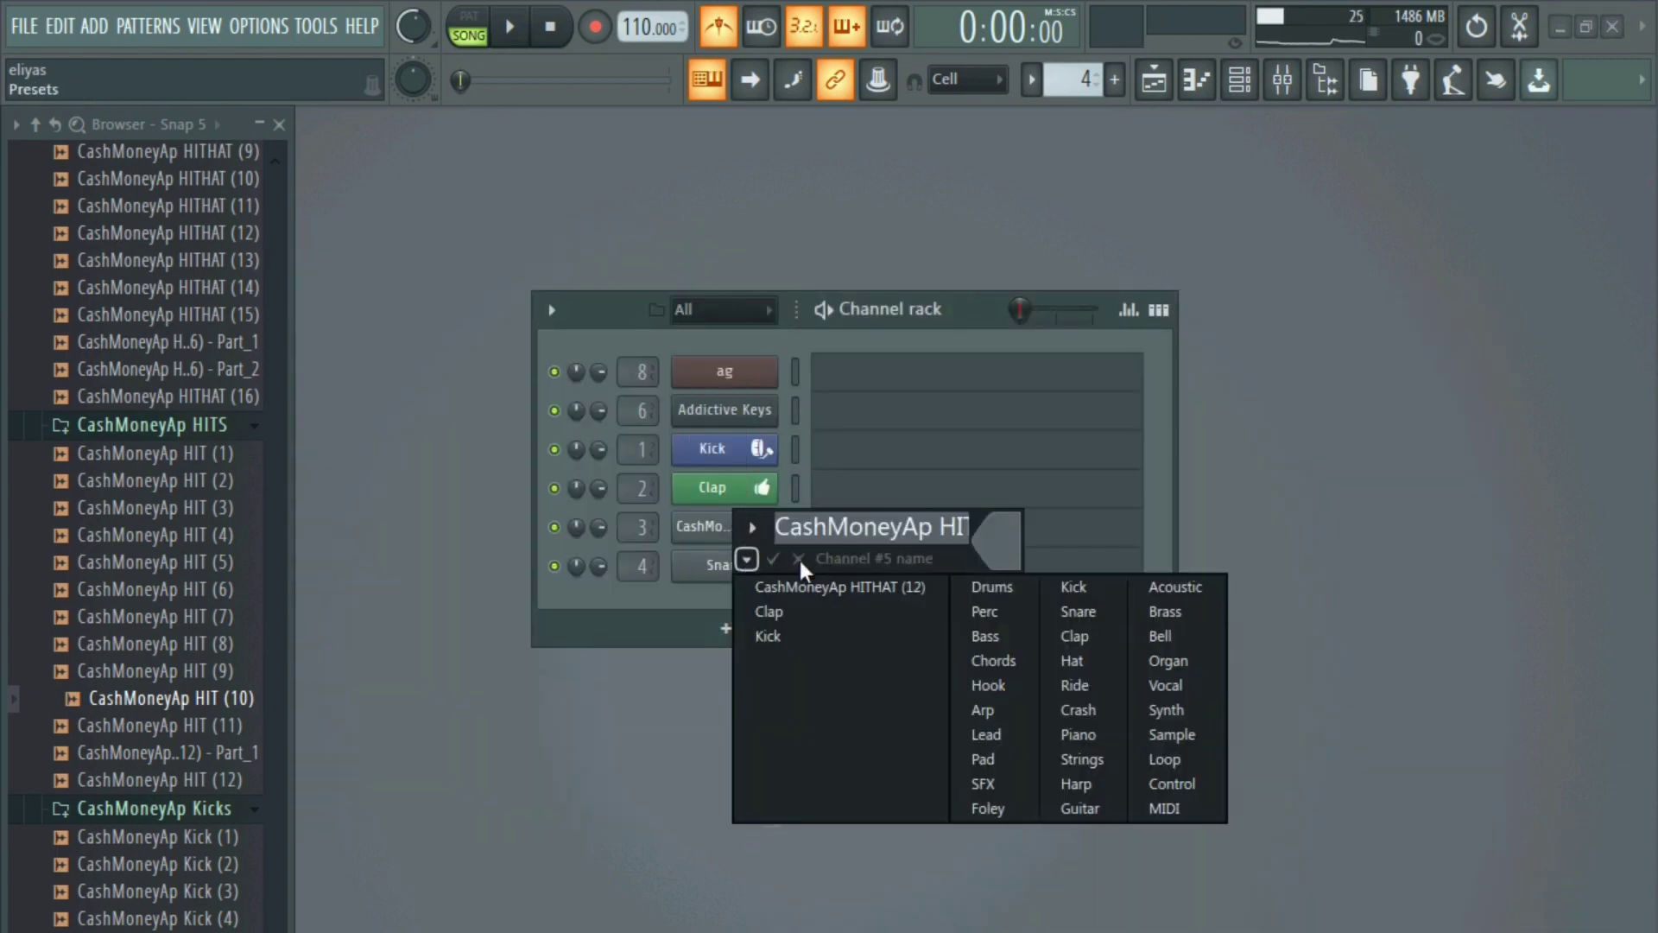
pyautogui.click(1082, 660)
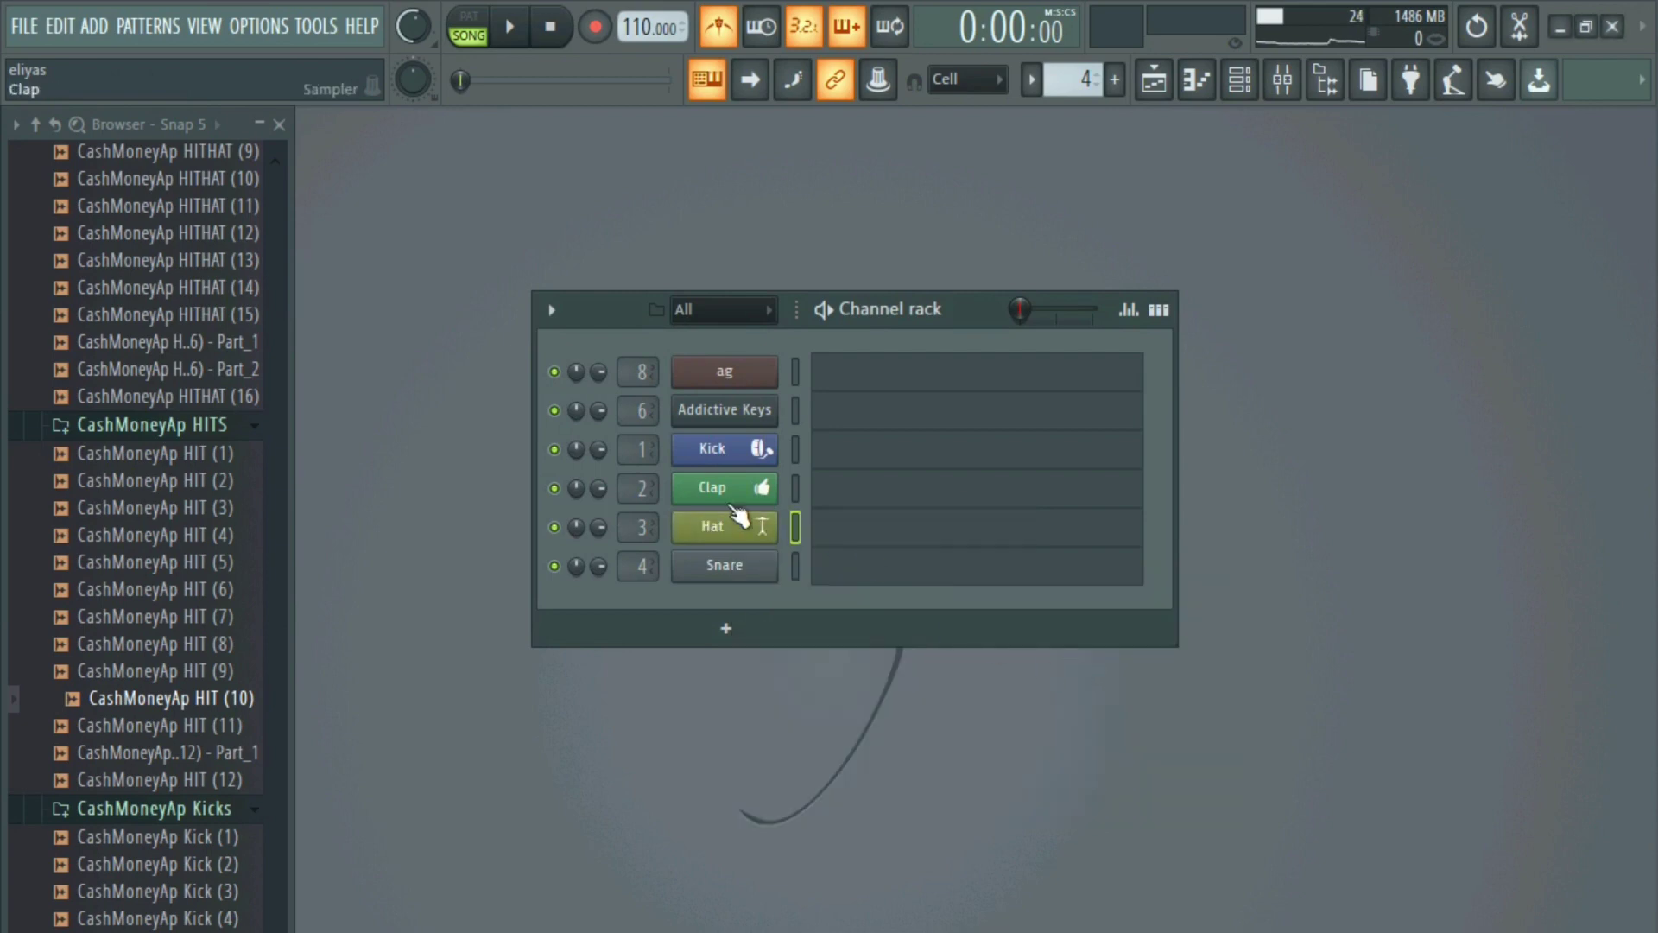
# - Show the step grid, place a kick on step 1 and a clap on step 9, and play the pattern
pyautogui.click(1159, 309)
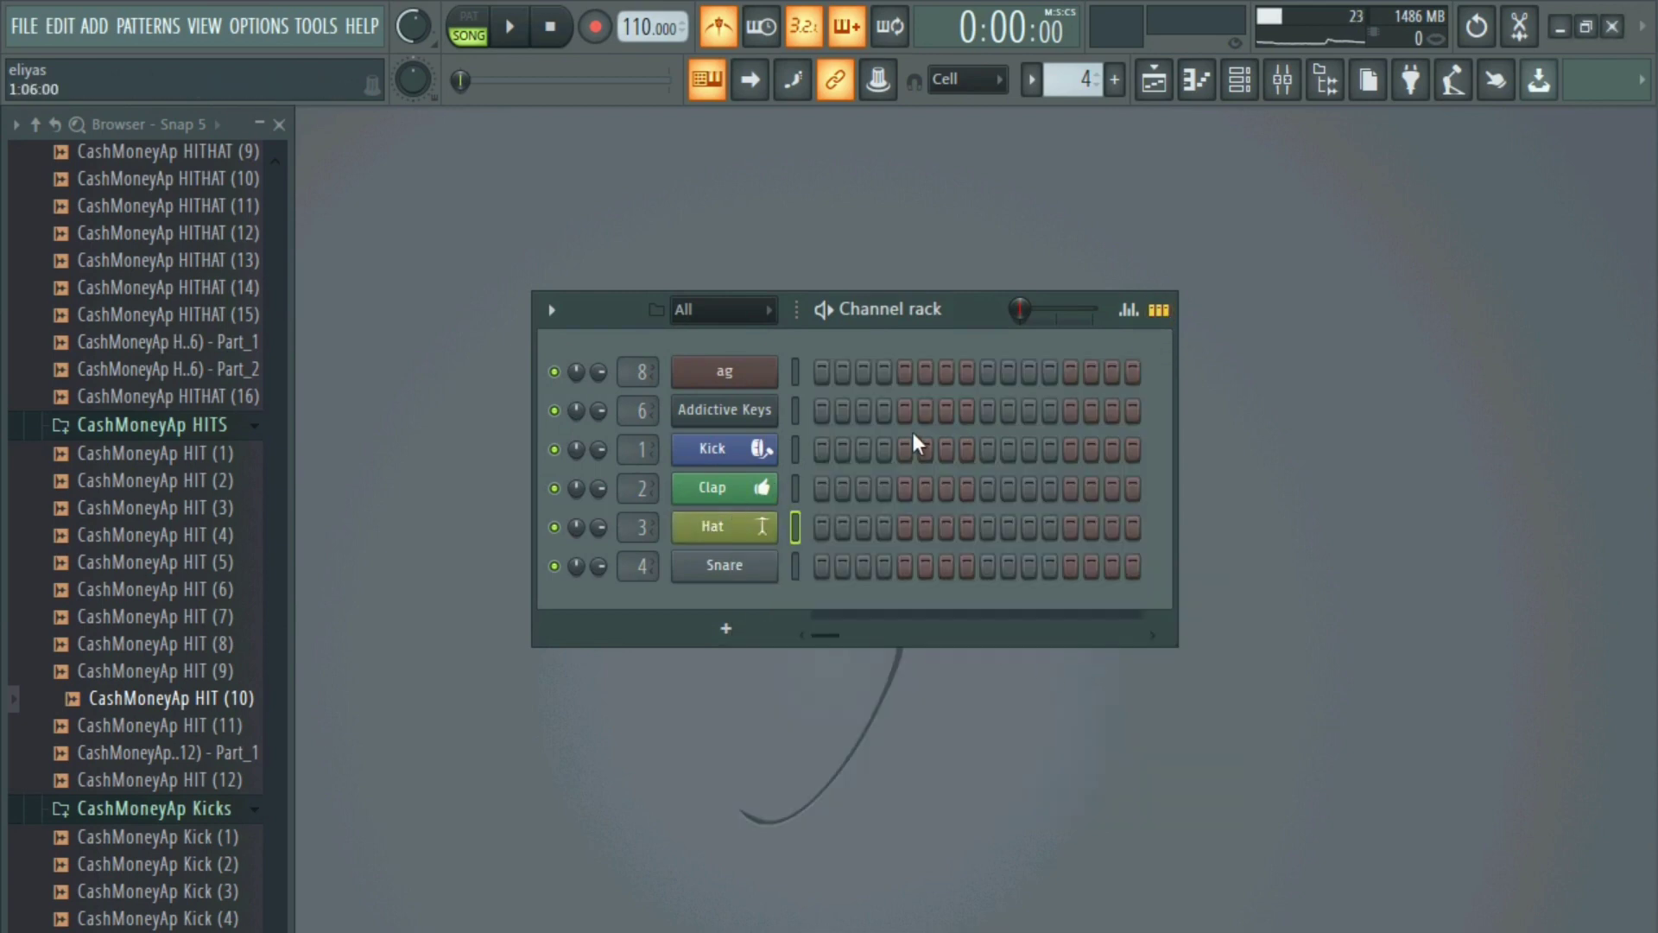
pyautogui.click(827, 449)
pyautogui.press('space')
pyautogui.press('space')
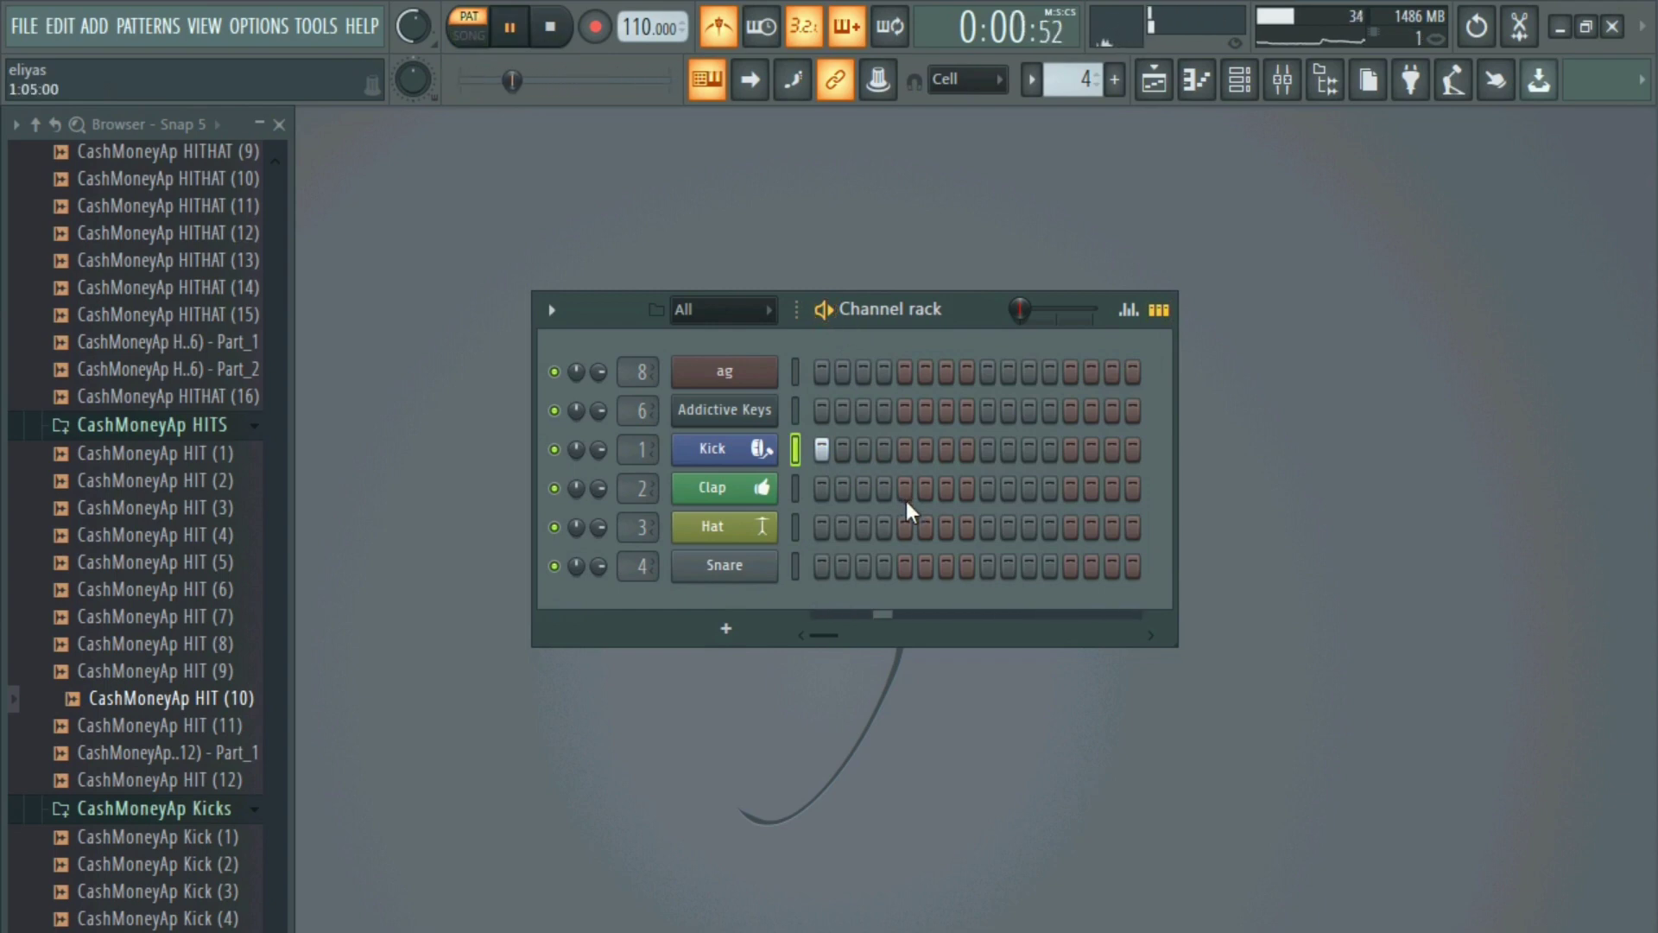
pyautogui.click(988, 489)
pyautogui.press('space')
# - Trim the start of the Clap sample by about 2% and slightly boost its gain in the precomputed effects
pyautogui.click(752, 490)
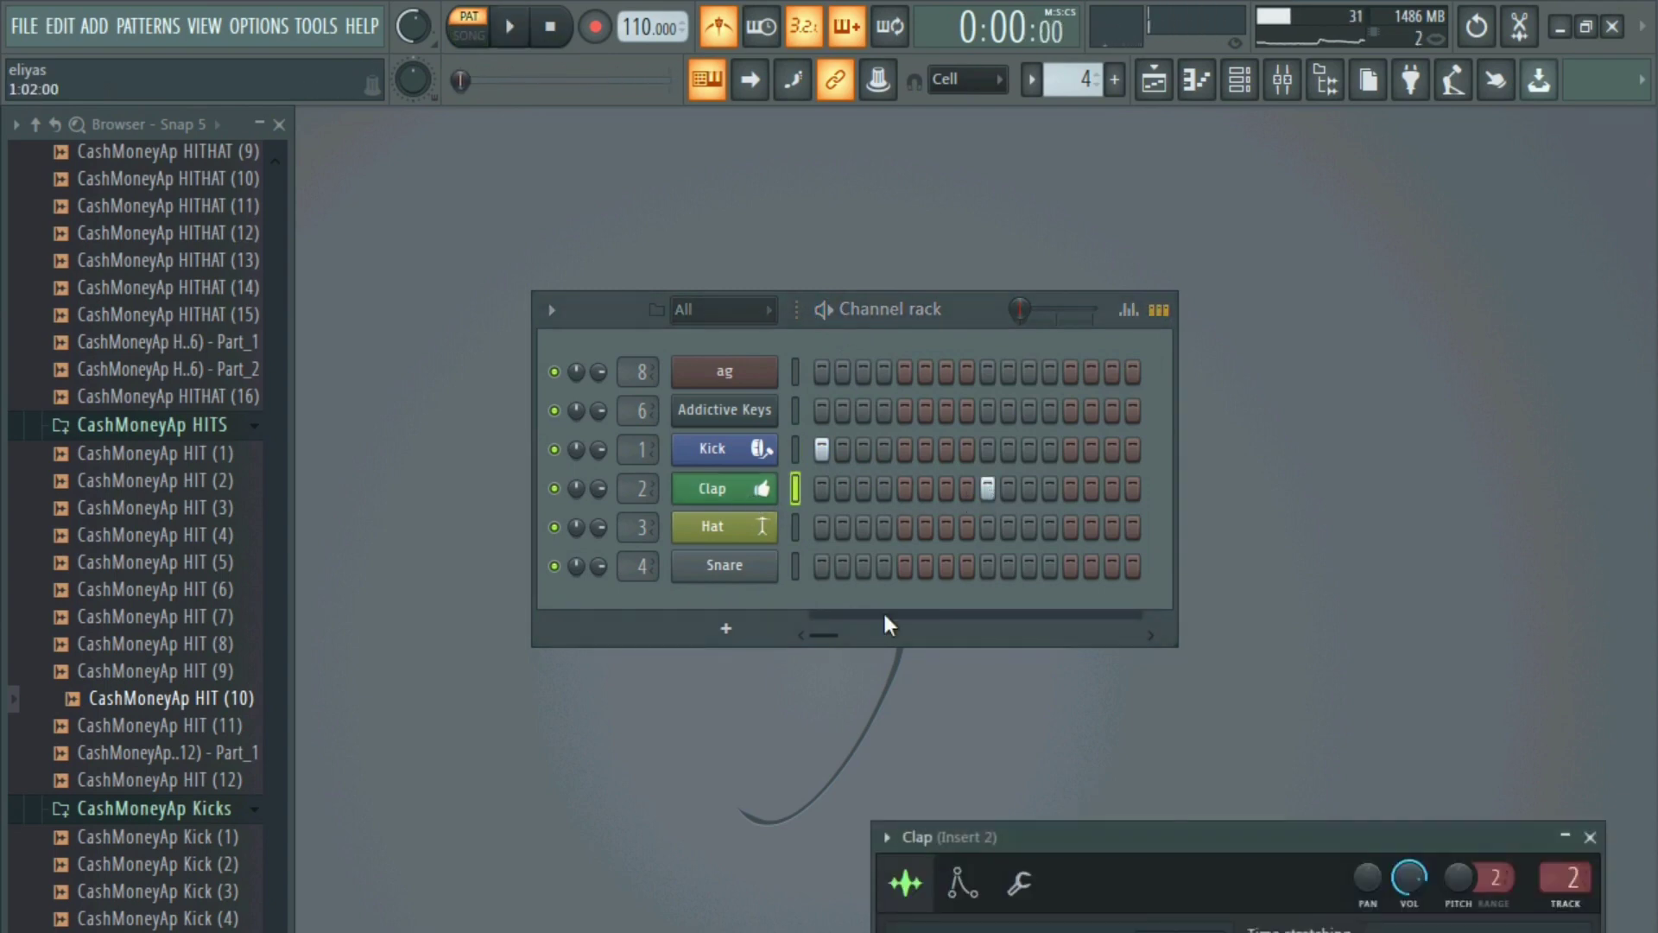
pyautogui.moveTo(1045, 826); pyautogui.dragTo(735, 327)
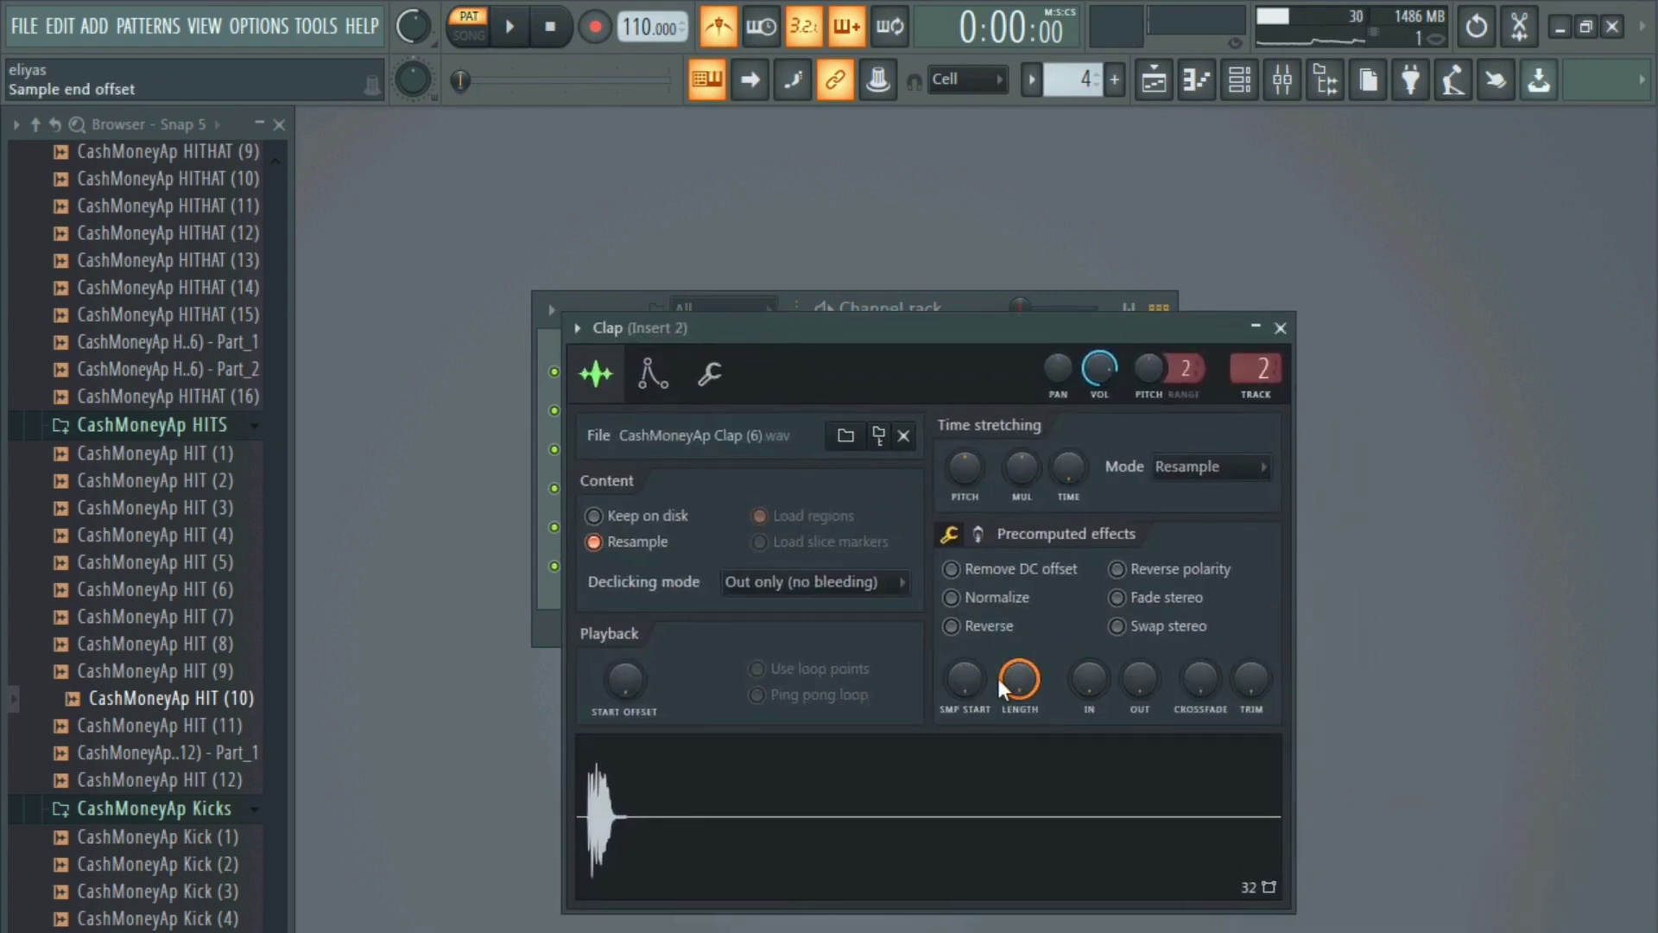
pyautogui.moveTo(965, 680); pyautogui.dragTo(965, 673)
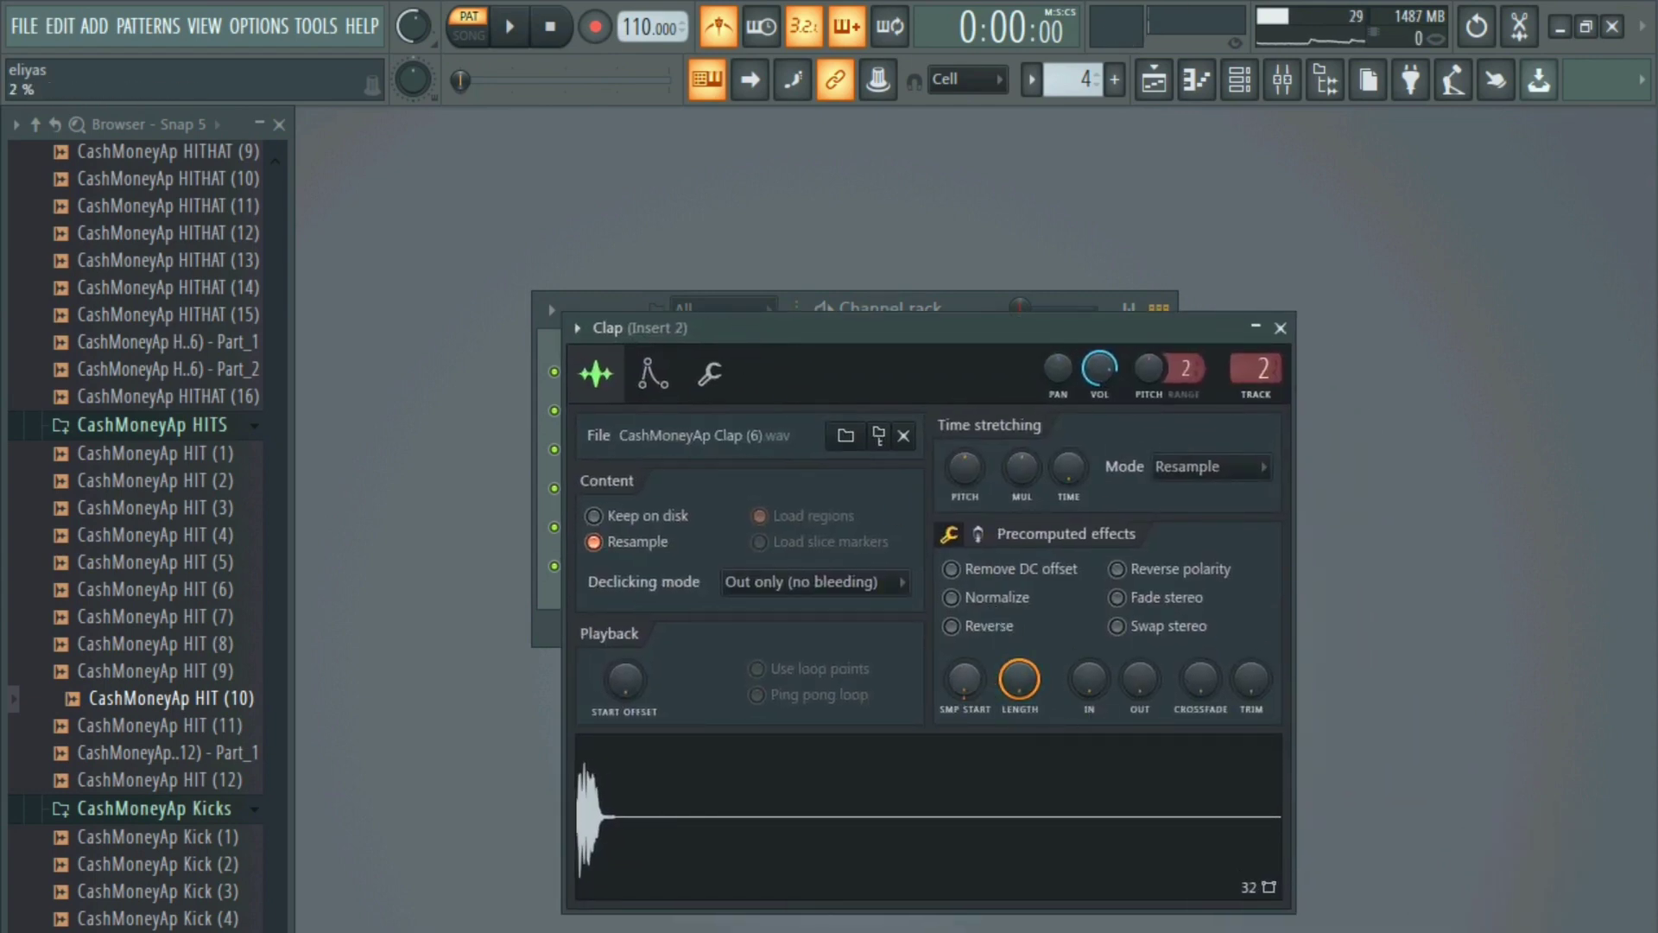
pyautogui.click(978, 535)
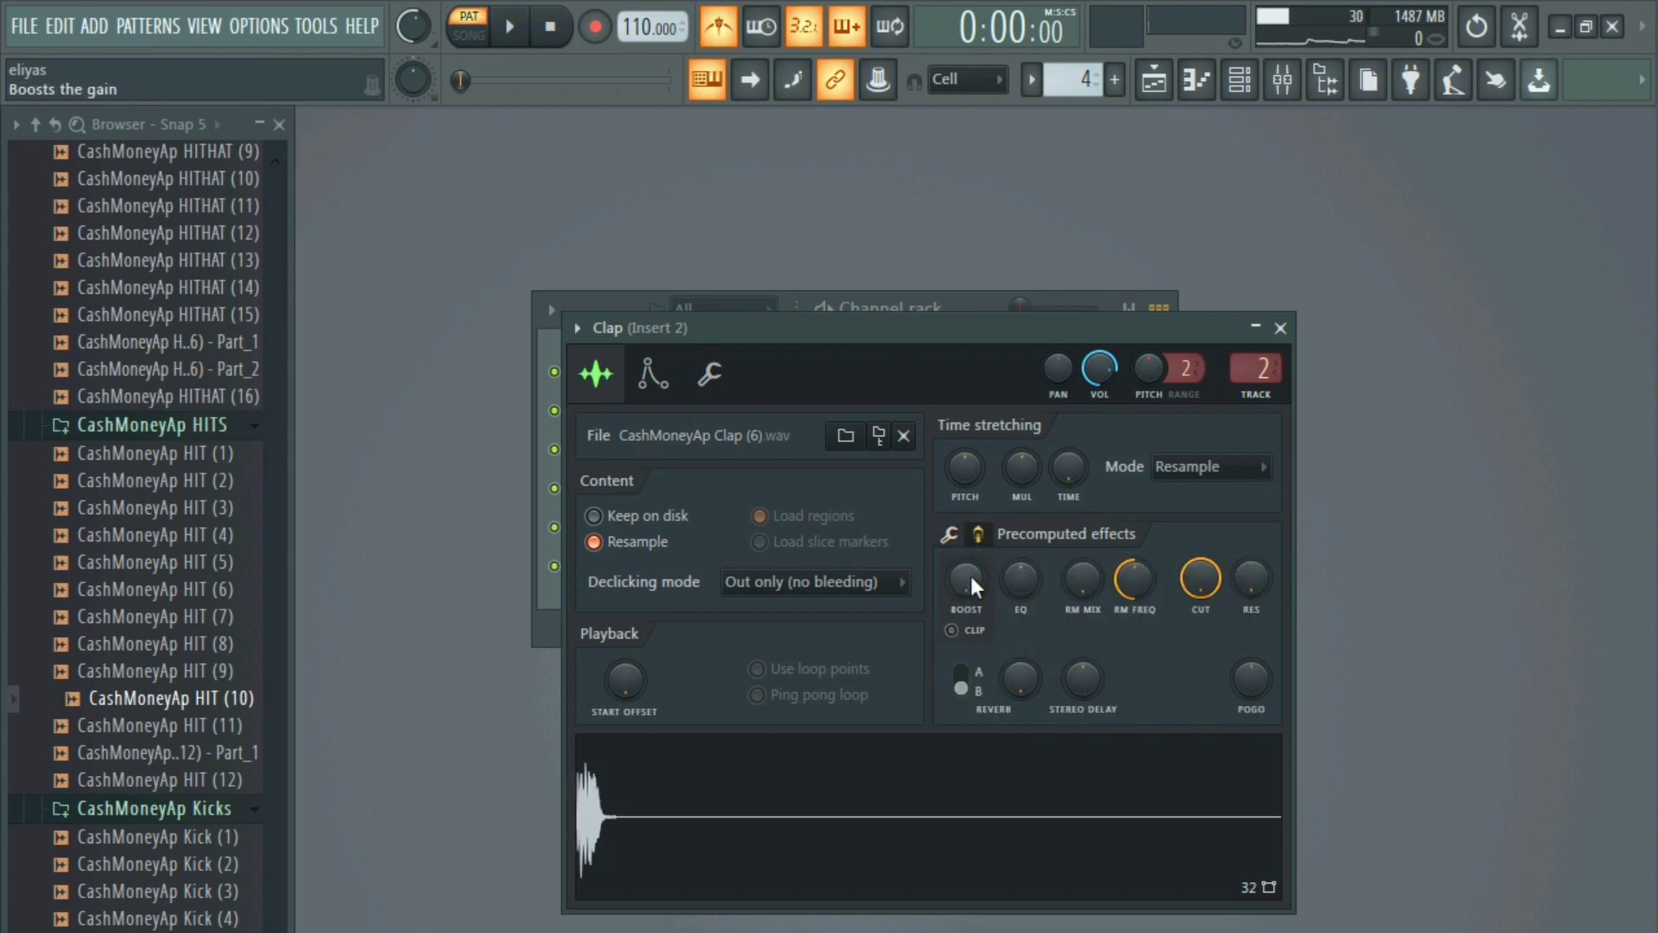
pyautogui.moveTo(966, 578); pyautogui.dragTo(966, 572)
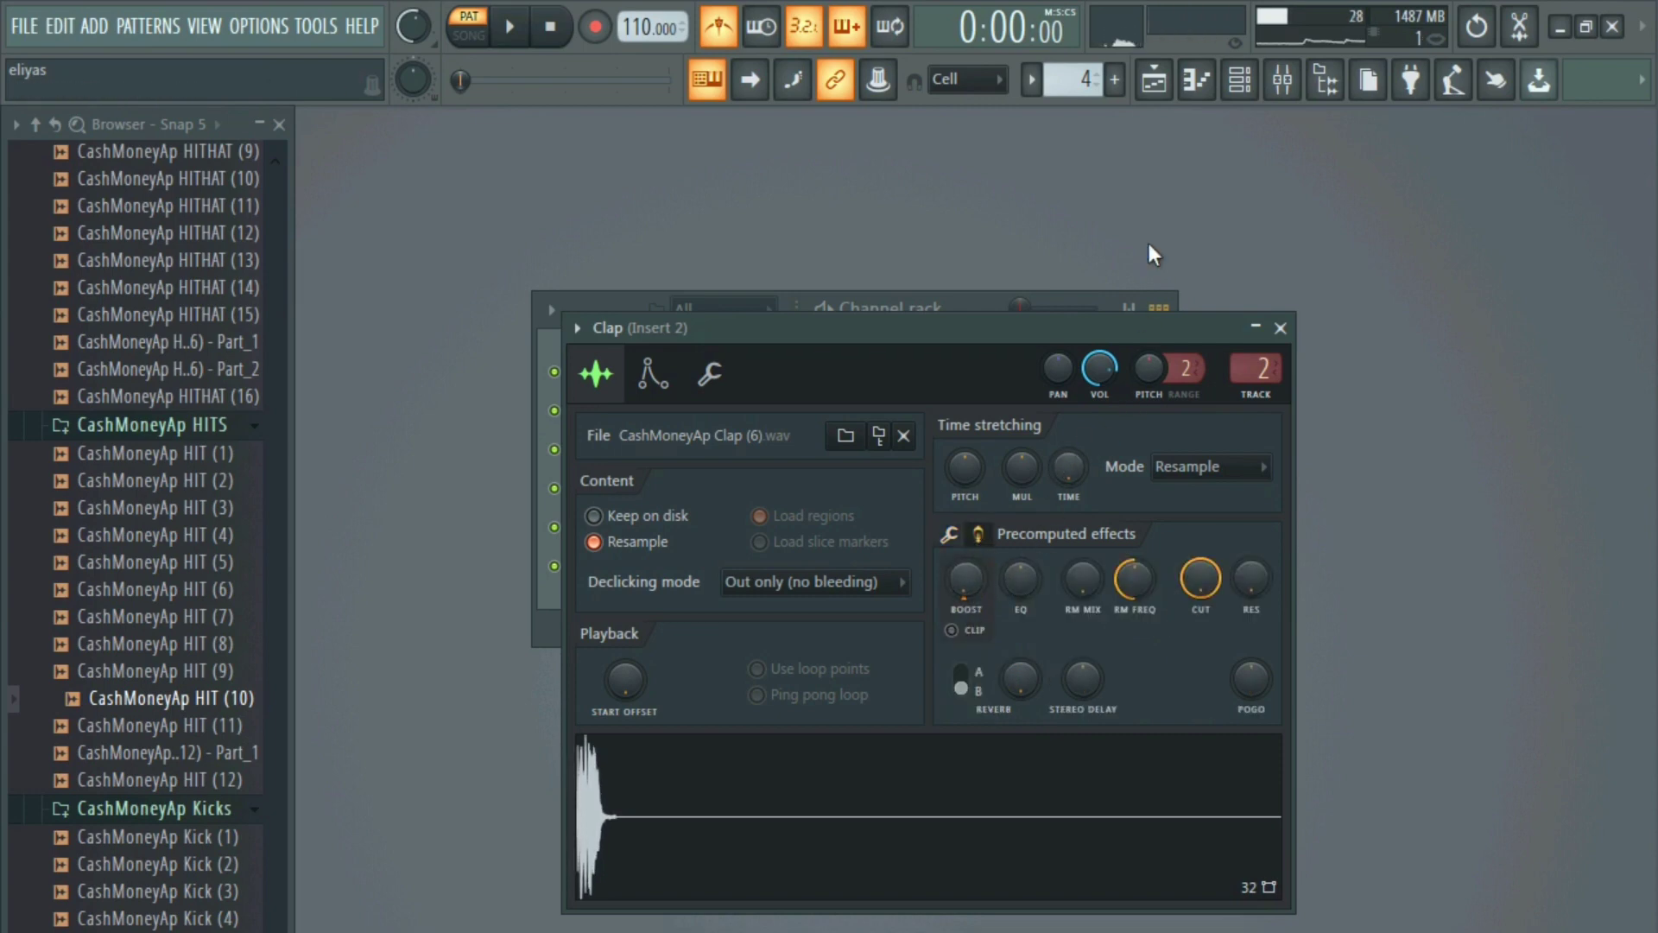
# - Load Fruity Reeverb 2 into the first effect slot of the clap's mixer track, Insert 2
pyautogui.click(1283, 79)
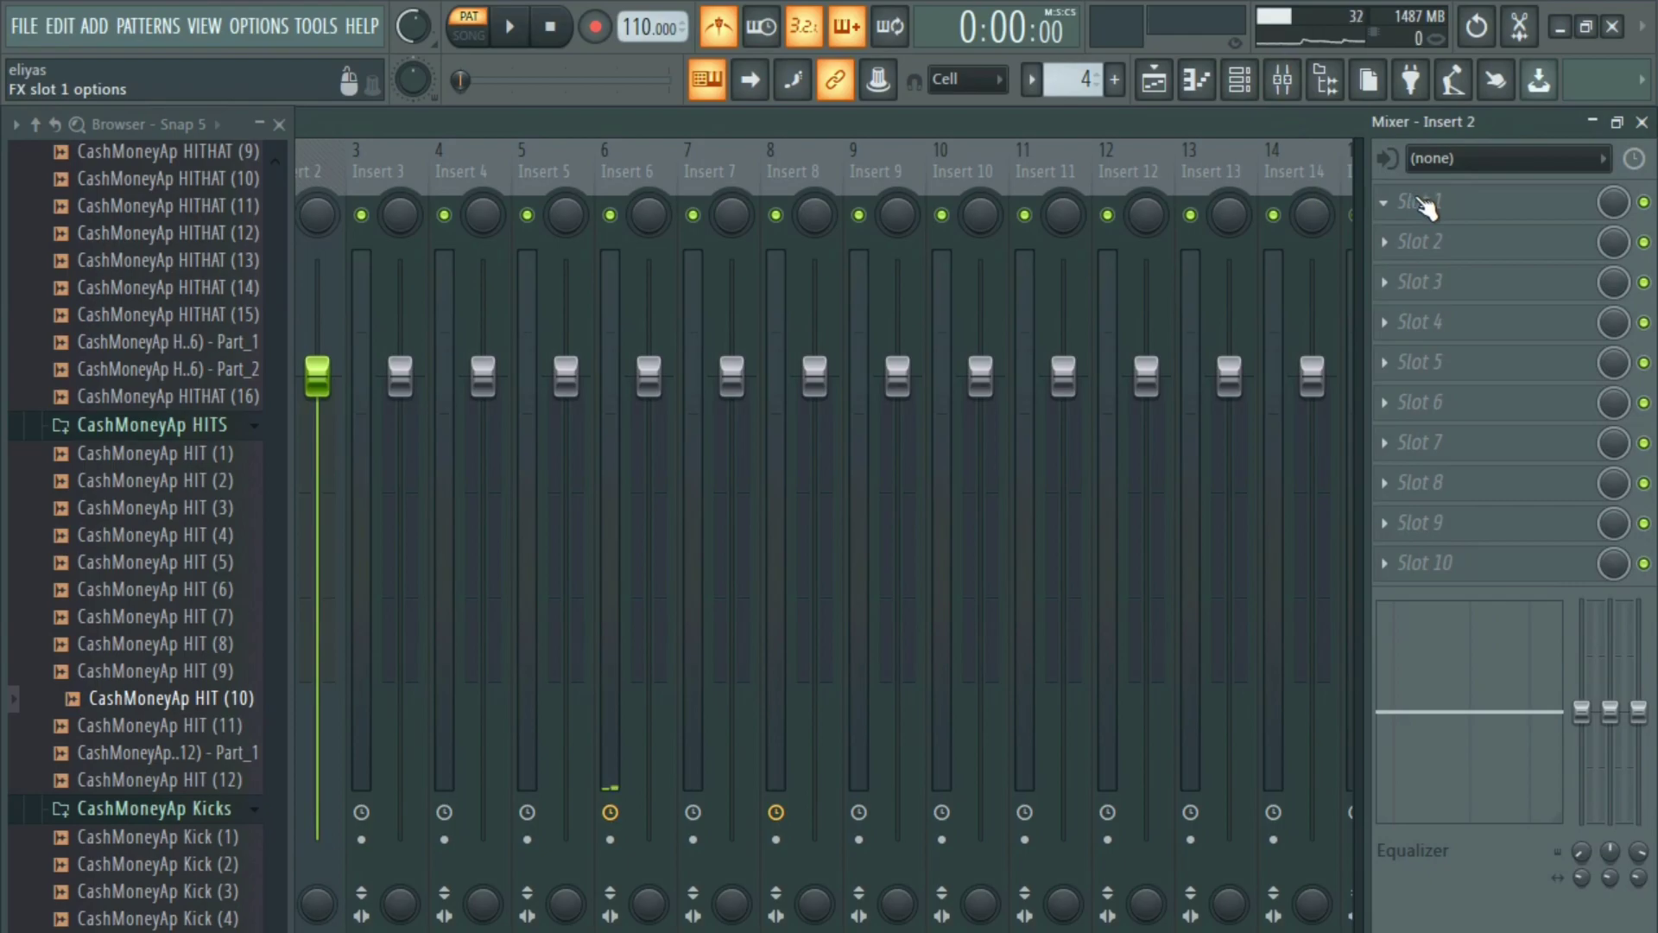
pyautogui.click(1421, 205)
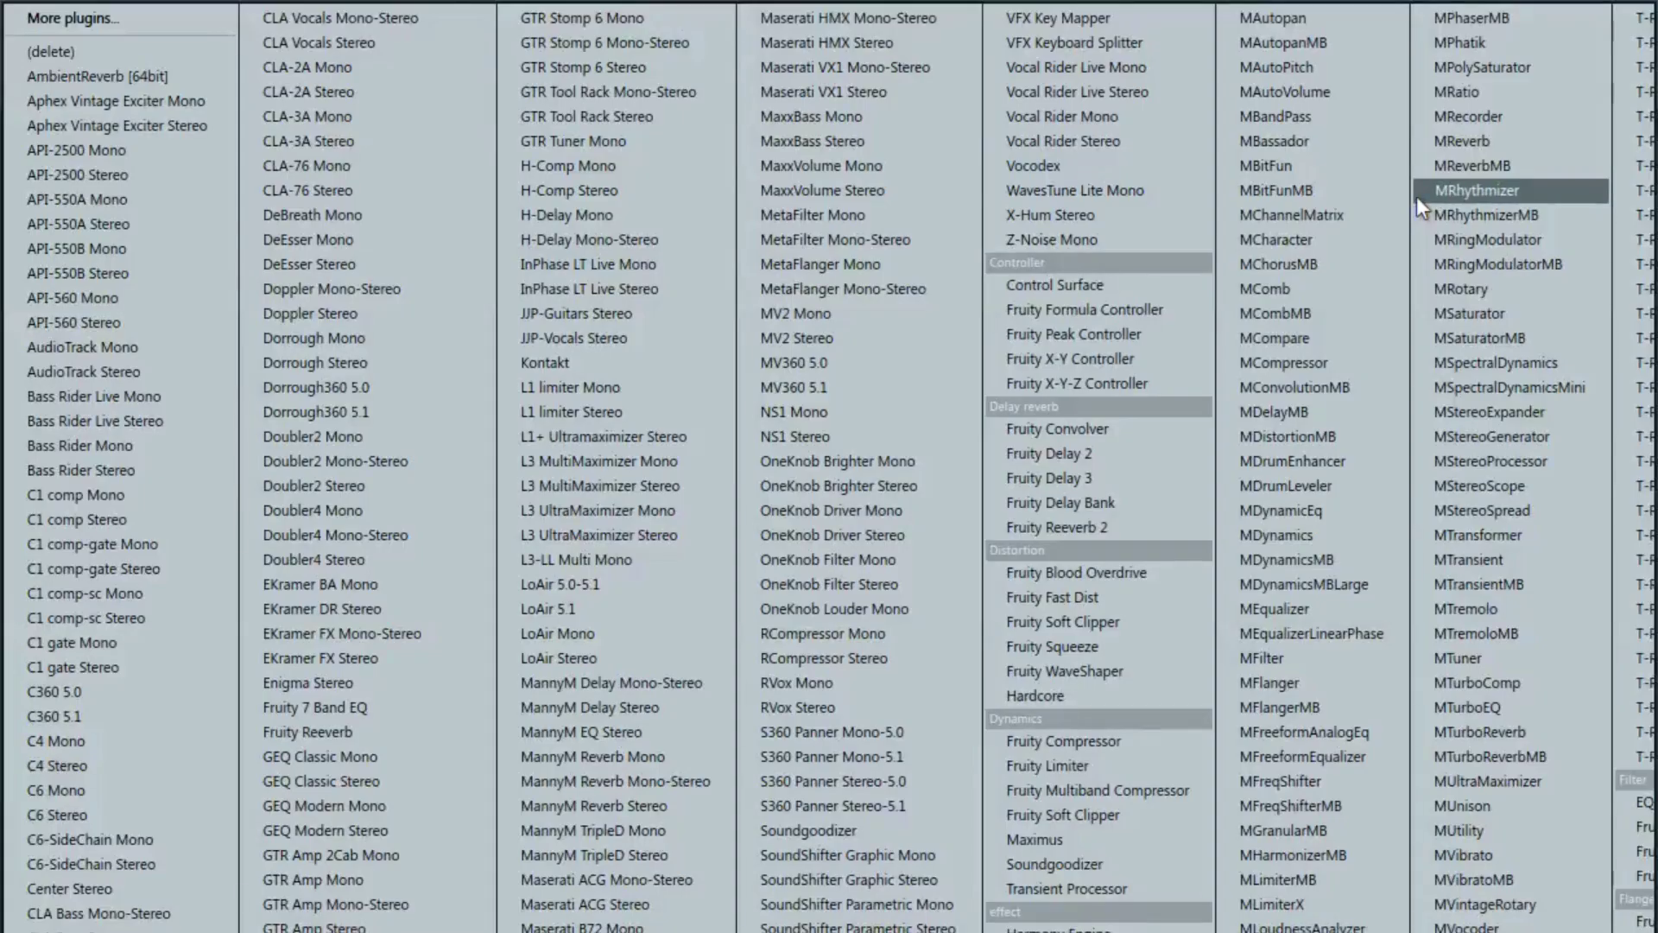
pyautogui.click(1075, 527)
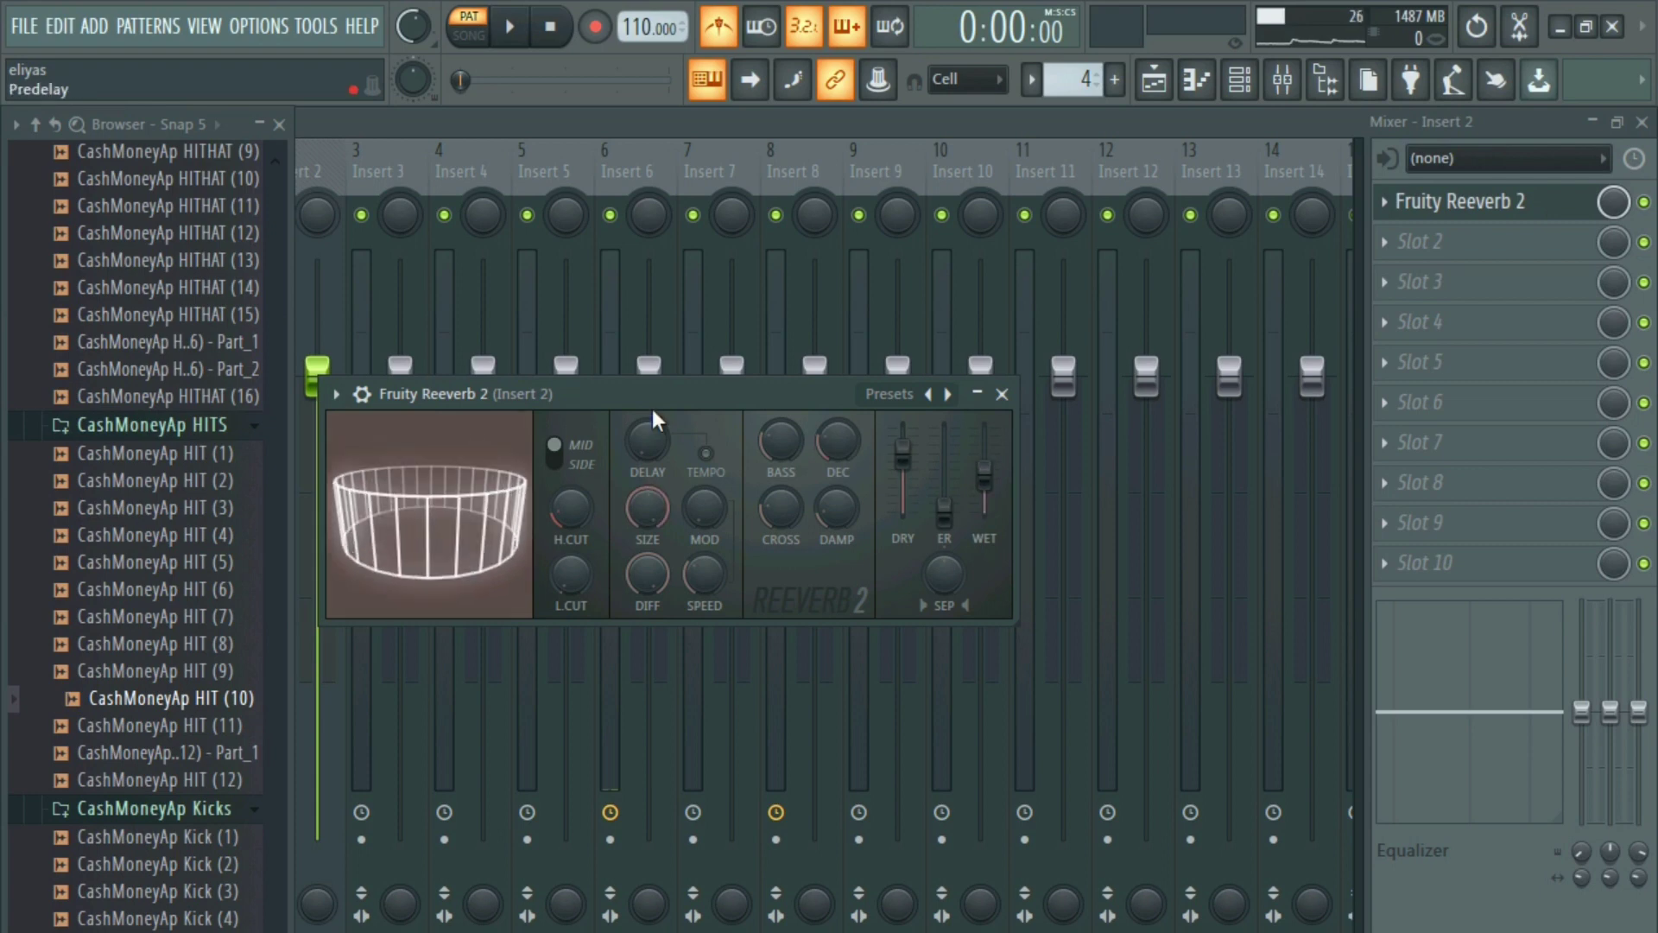
pyautogui.moveTo(653, 408); pyautogui.dragTo(714, 401)
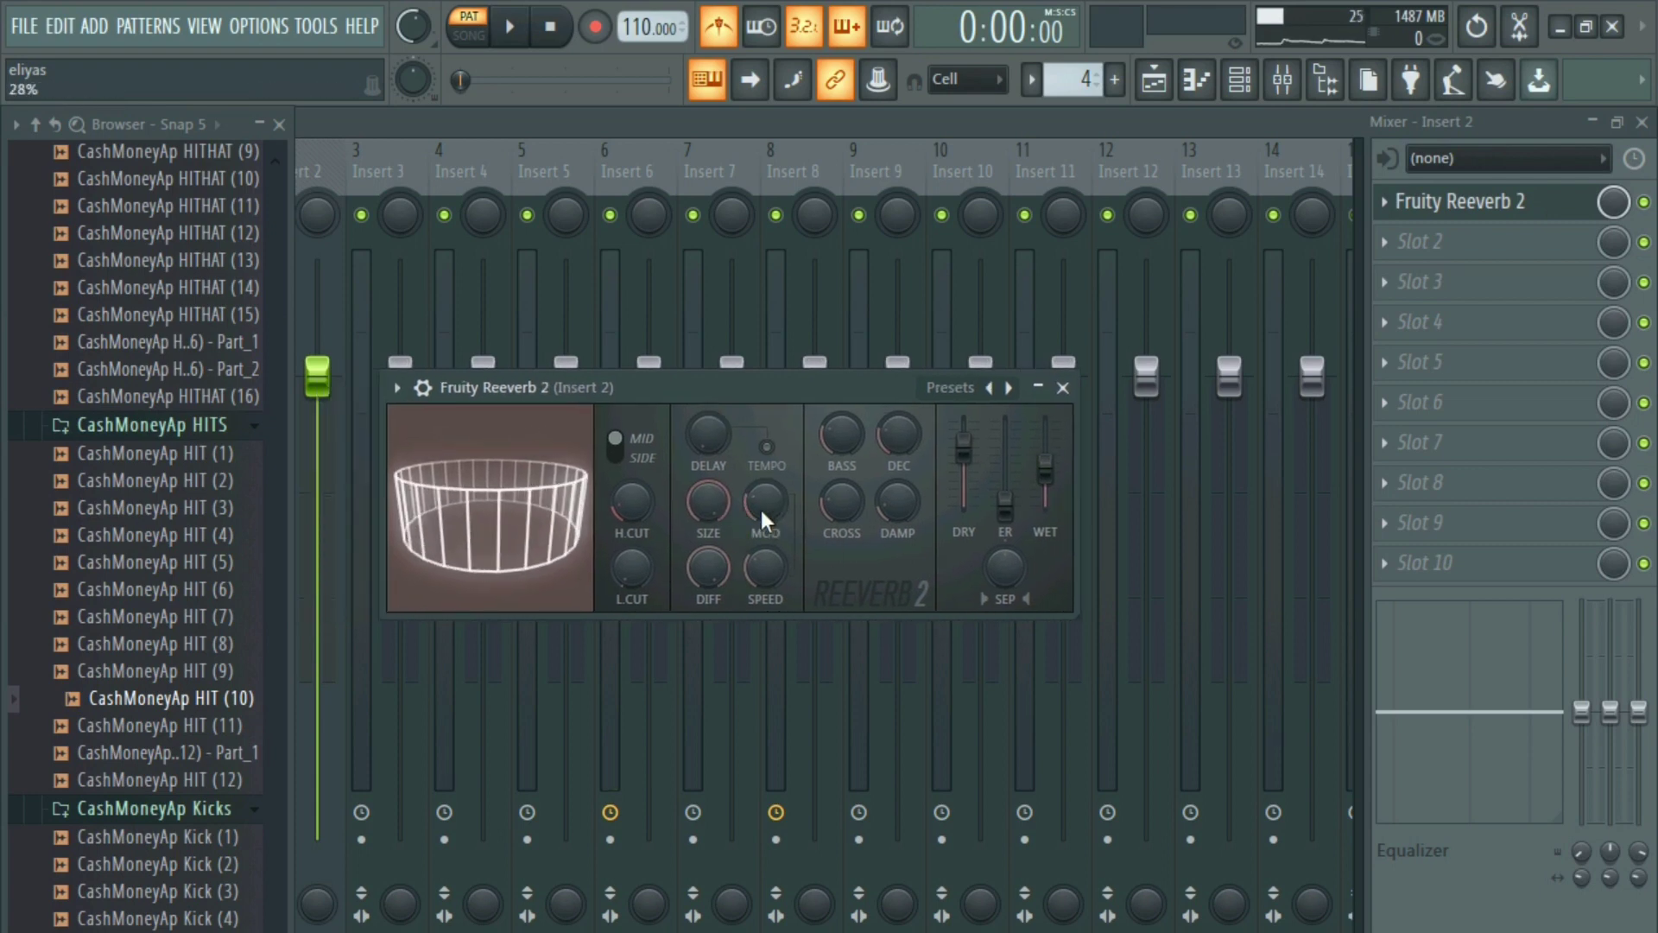
# - Raise the clap reverb's modulation and set its high damping to about 7.7 kHz
pyautogui.moveTo(760, 510); pyautogui.dragTo(760, 421)
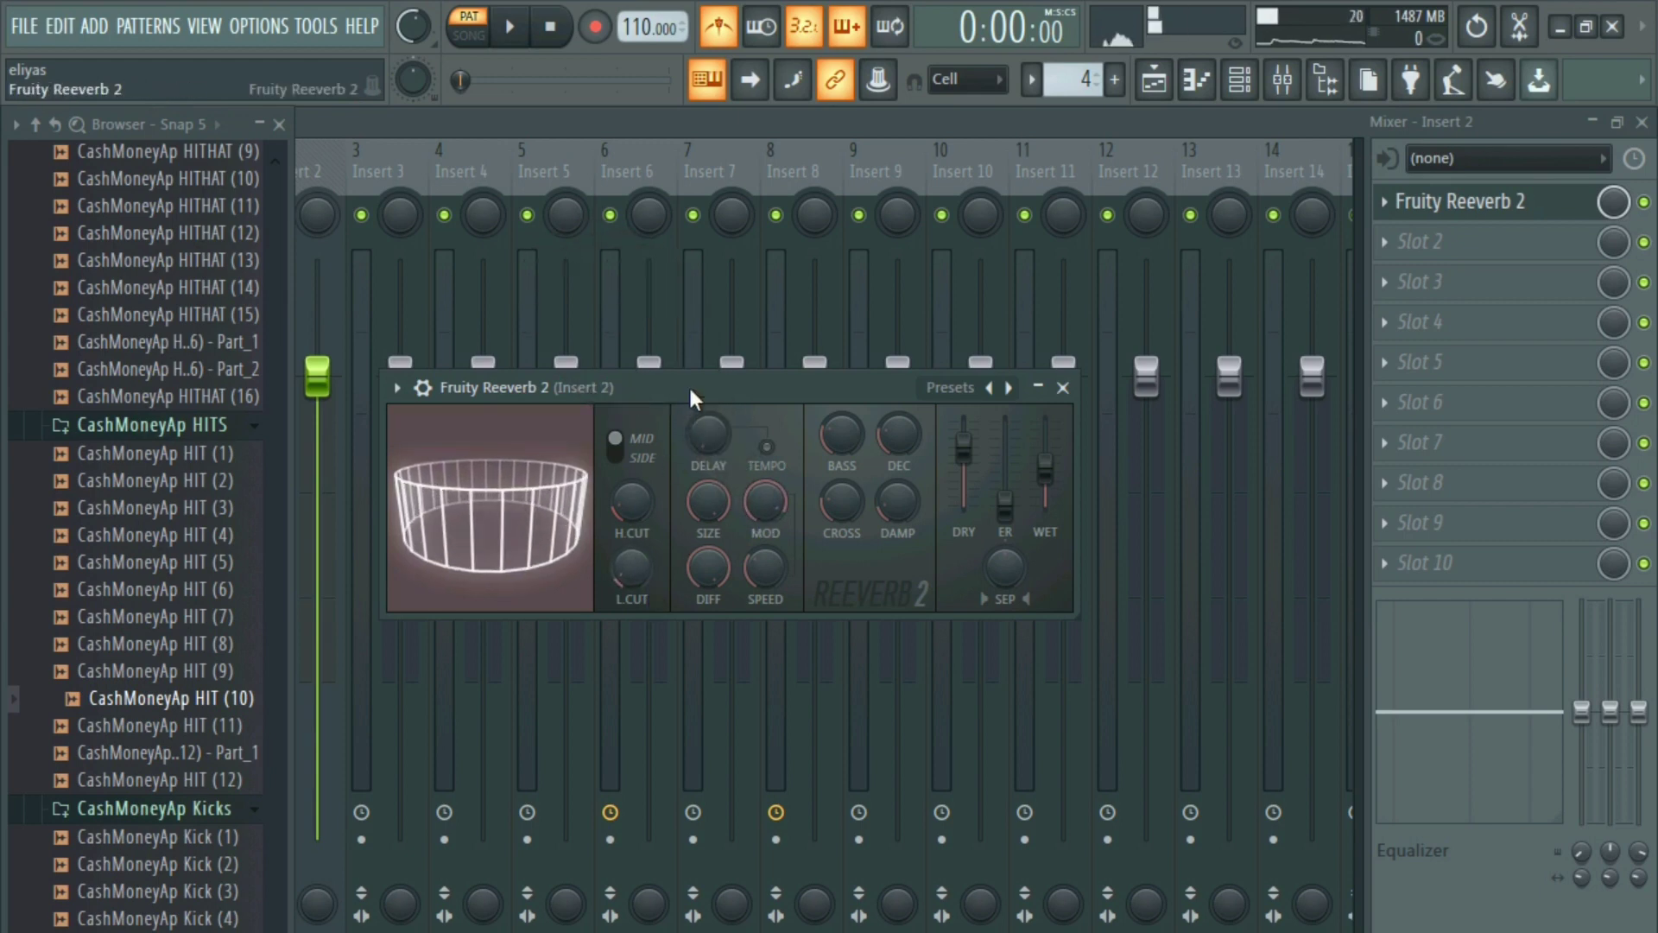
pyautogui.moveTo(690, 390); pyautogui.dragTo(709, 390)
pyautogui.moveTo(903, 512); pyautogui.dragTo(904, 509)
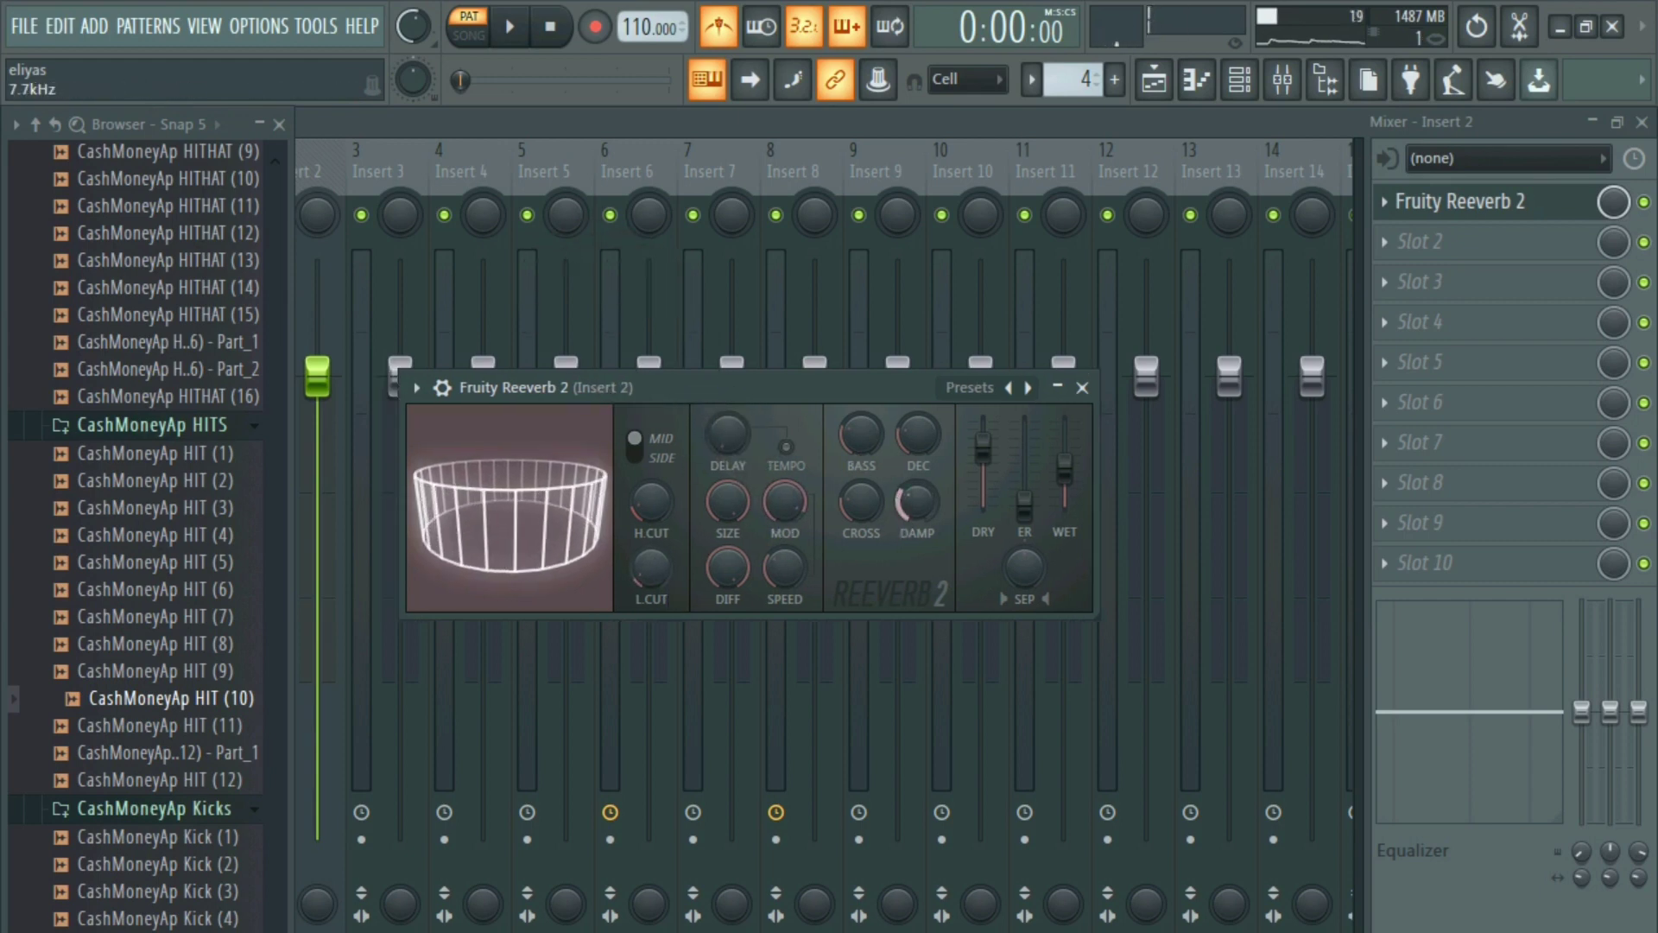
pyautogui.moveTo(835, 385); pyautogui.dragTo(852, 371)
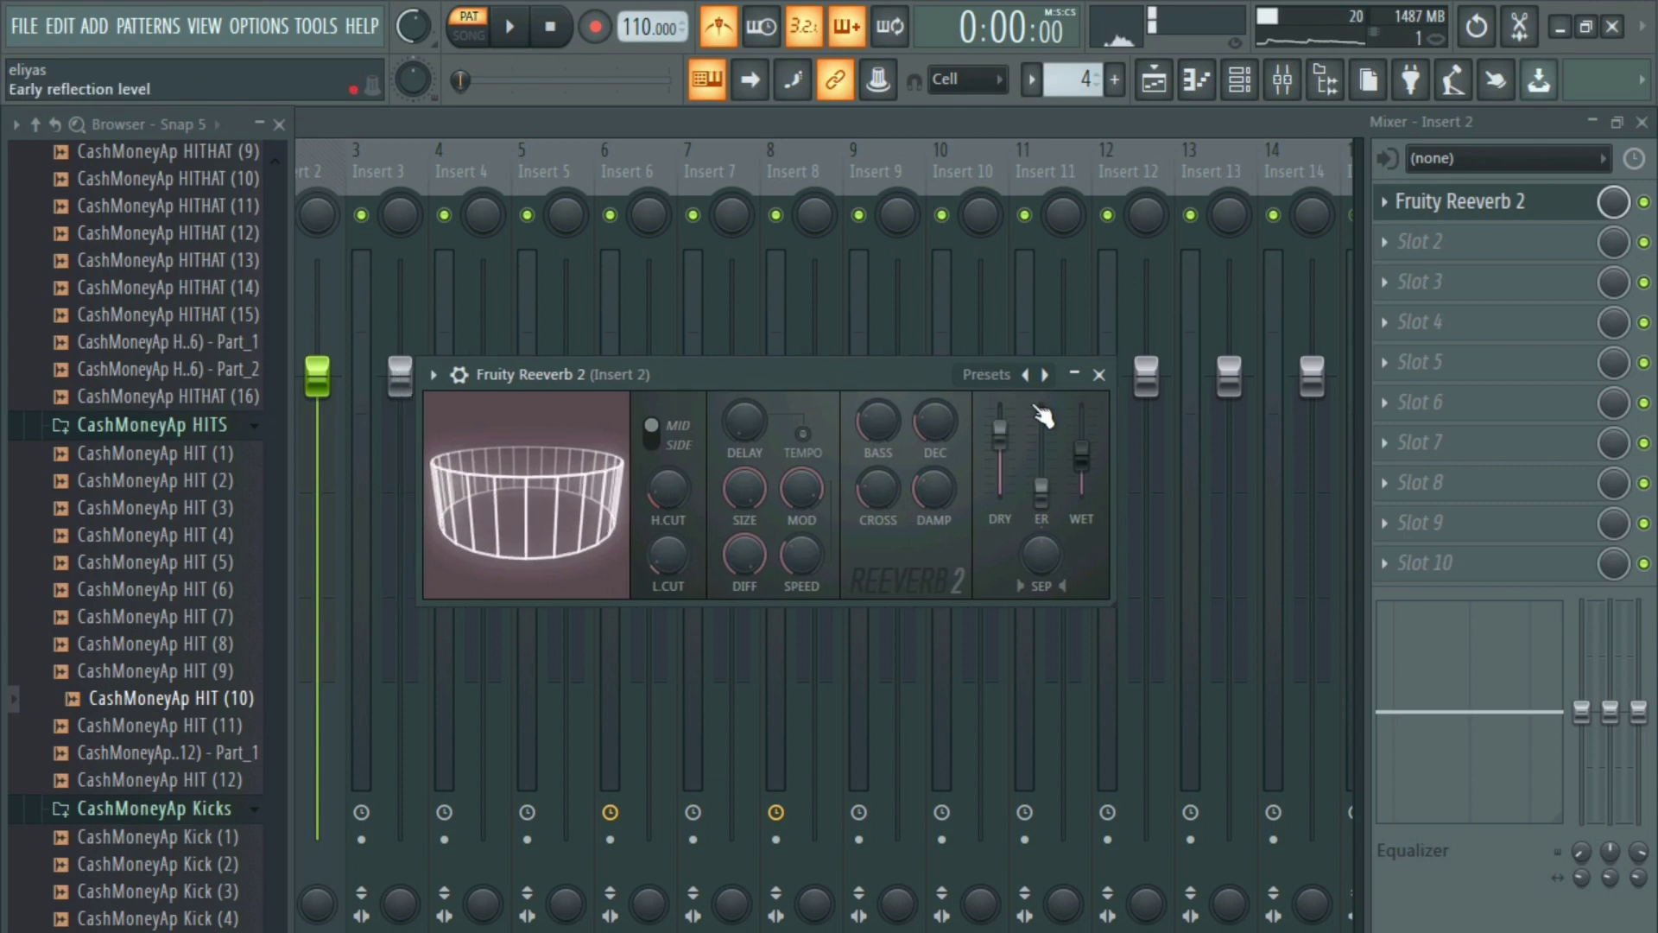
# - Load Fruity Parametric EQ 2 into the second effect slot of Insert 2
pyautogui.click(1411, 245)
pyautogui.scroll(-4, 1037, 475)
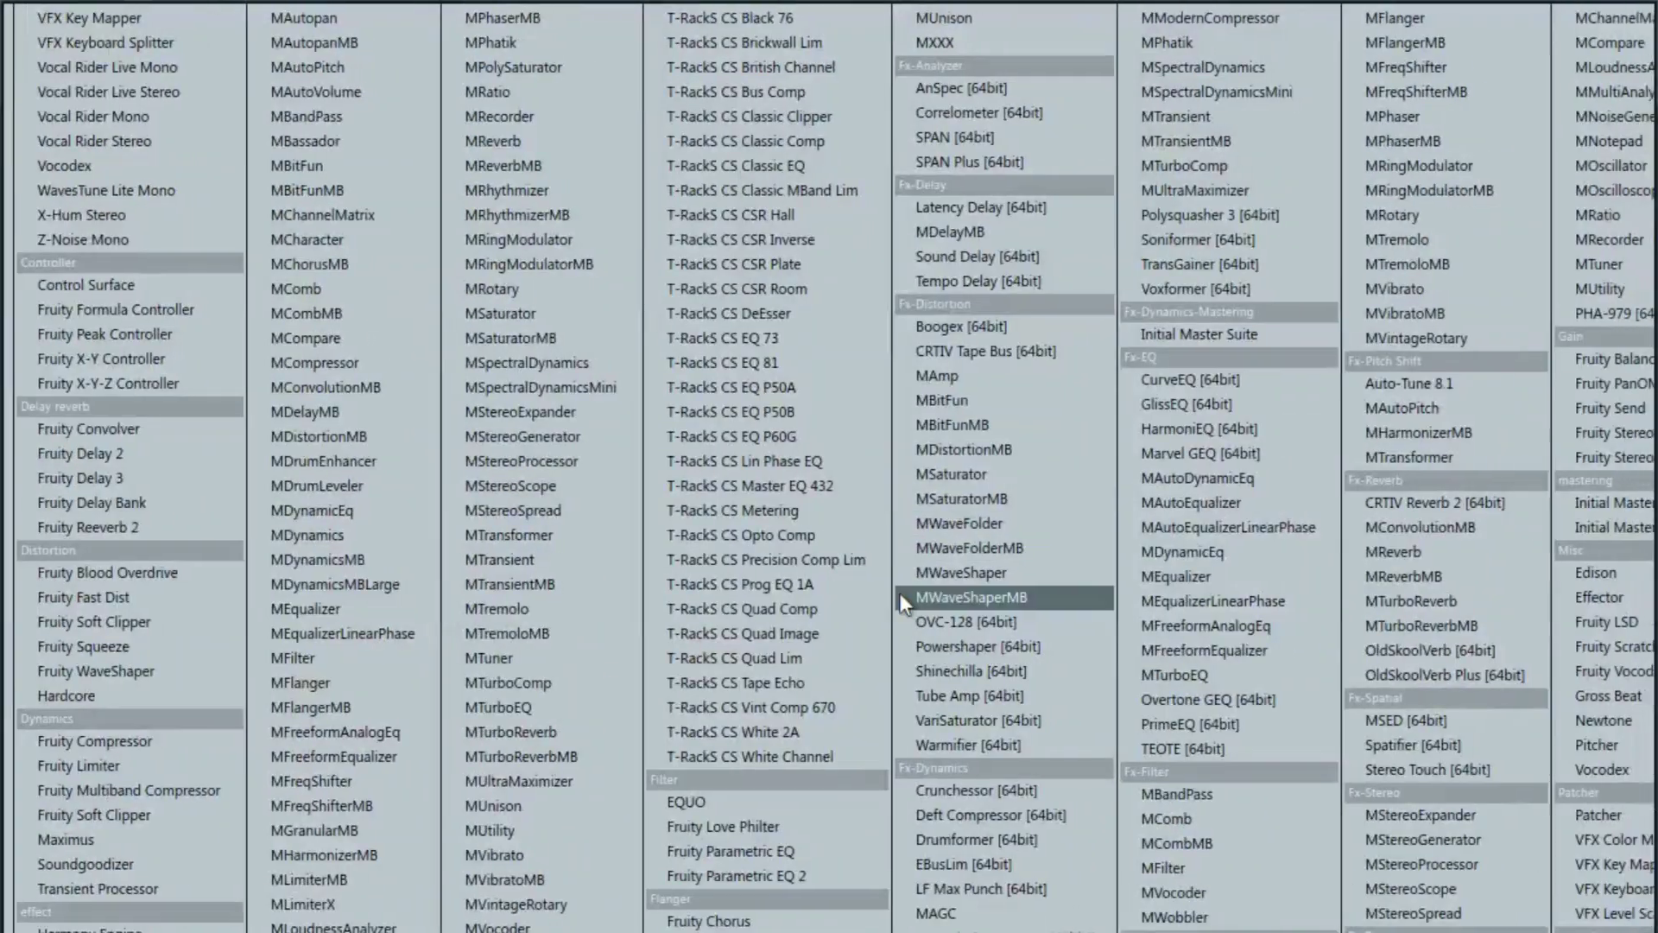
pyautogui.click(767, 877)
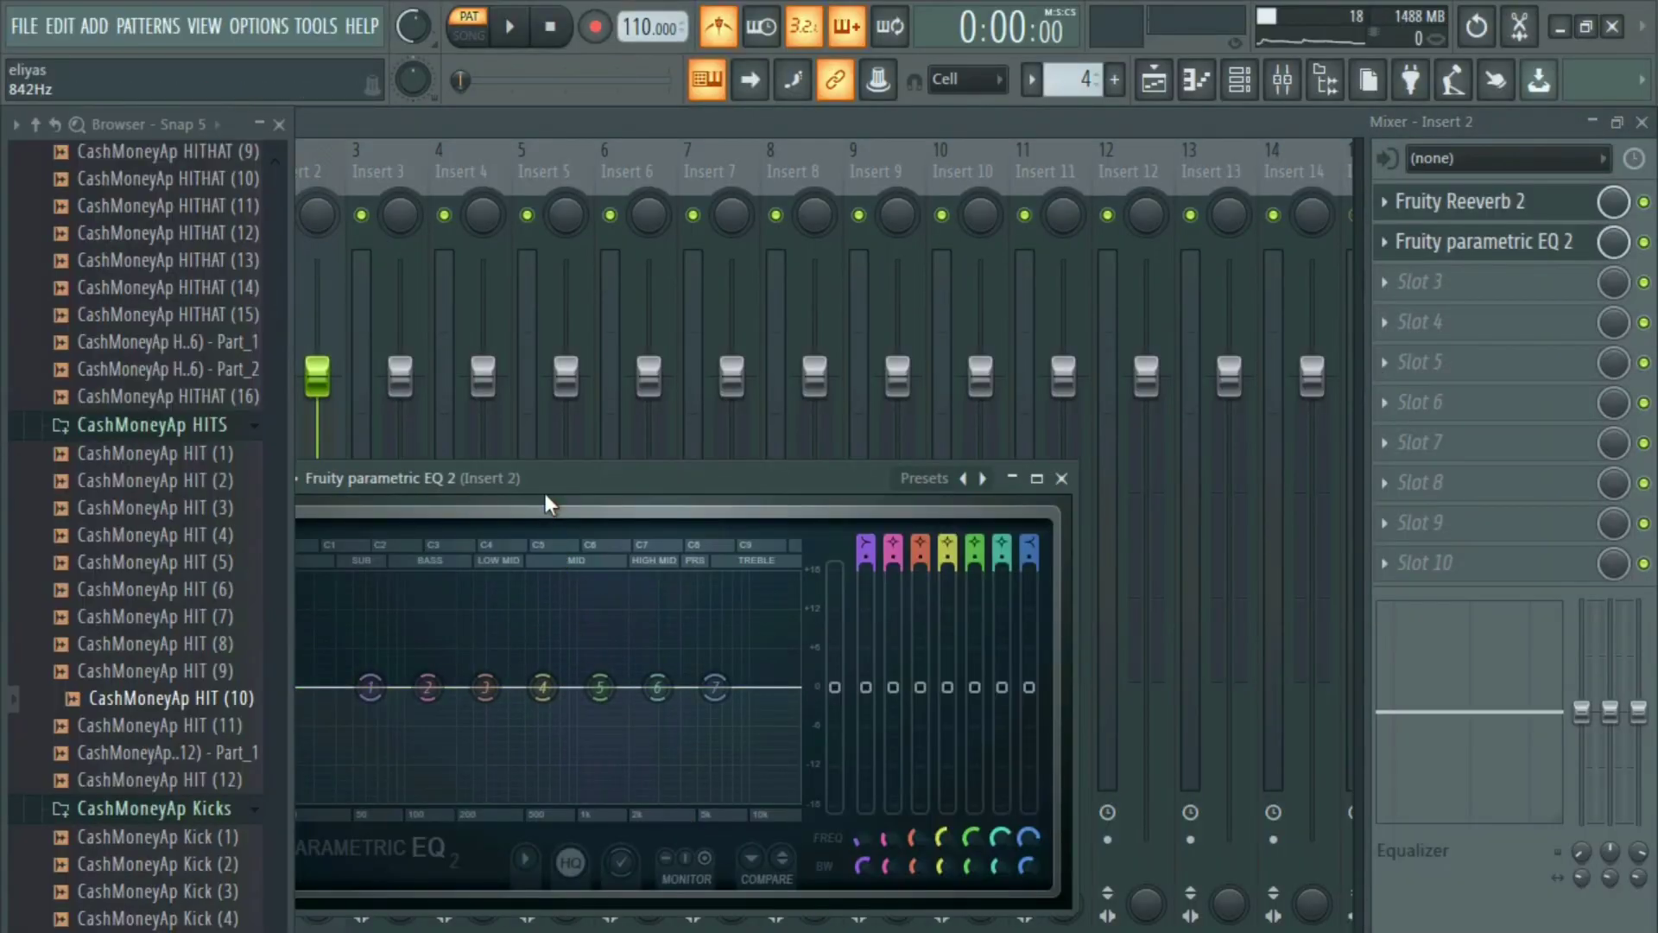
pyautogui.moveTo(546, 480); pyautogui.dragTo(710, 392)
# - Cut the clap's lows and highs by lowering EQ bands 1 and 7 to -18 dB, and reposition bands 2, 3 and 6
pyautogui.moveTo(535, 599); pyautogui.dragTo(503, 710)
pyautogui.moveTo(592, 599); pyautogui.dragTo(542, 619)
pyautogui.moveTo(879, 600); pyautogui.dragTo(880, 711)
pyautogui.moveTo(829, 625); pyautogui.dragTo(829, 614)
pyautogui.moveTo(878, 711); pyautogui.dragTo(858, 711)
pyautogui.moveTo(512, 710); pyautogui.dragTo(566, 709)
pyautogui.moveTo(649, 605); pyautogui.dragTo(631, 609)
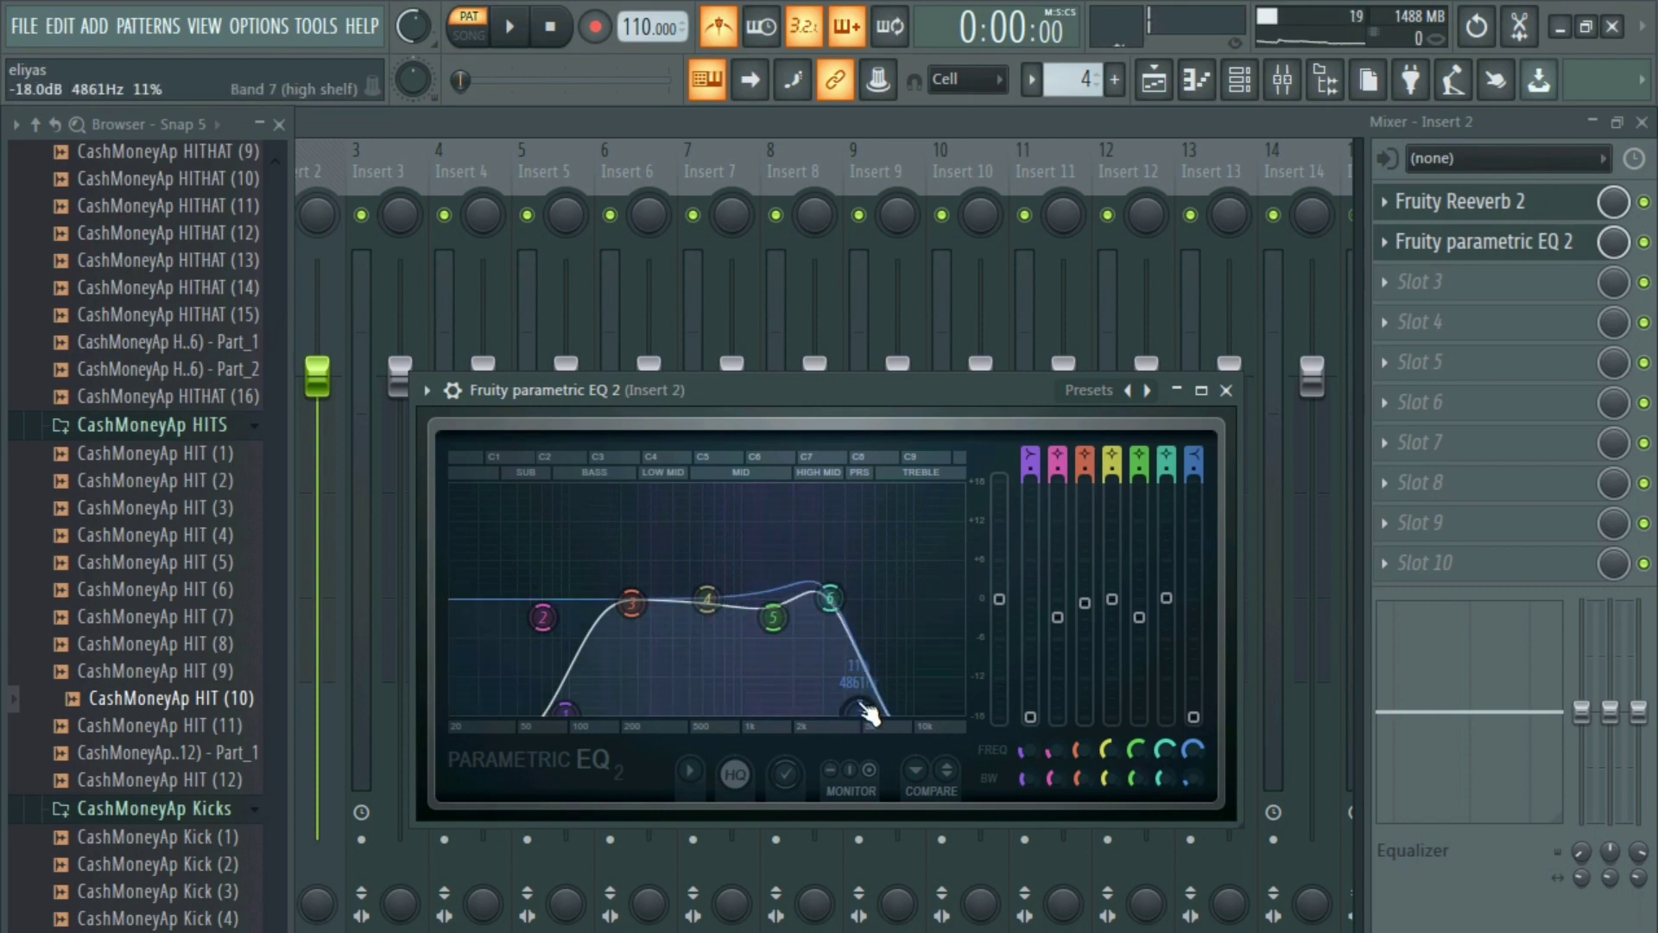
# - Fine-tune the clap EQ by shifting the band 7 and band 1 cutoffs higher in frequency and adjusting band 5
pyautogui.moveTo(866, 708); pyautogui.dragTo(875, 710)
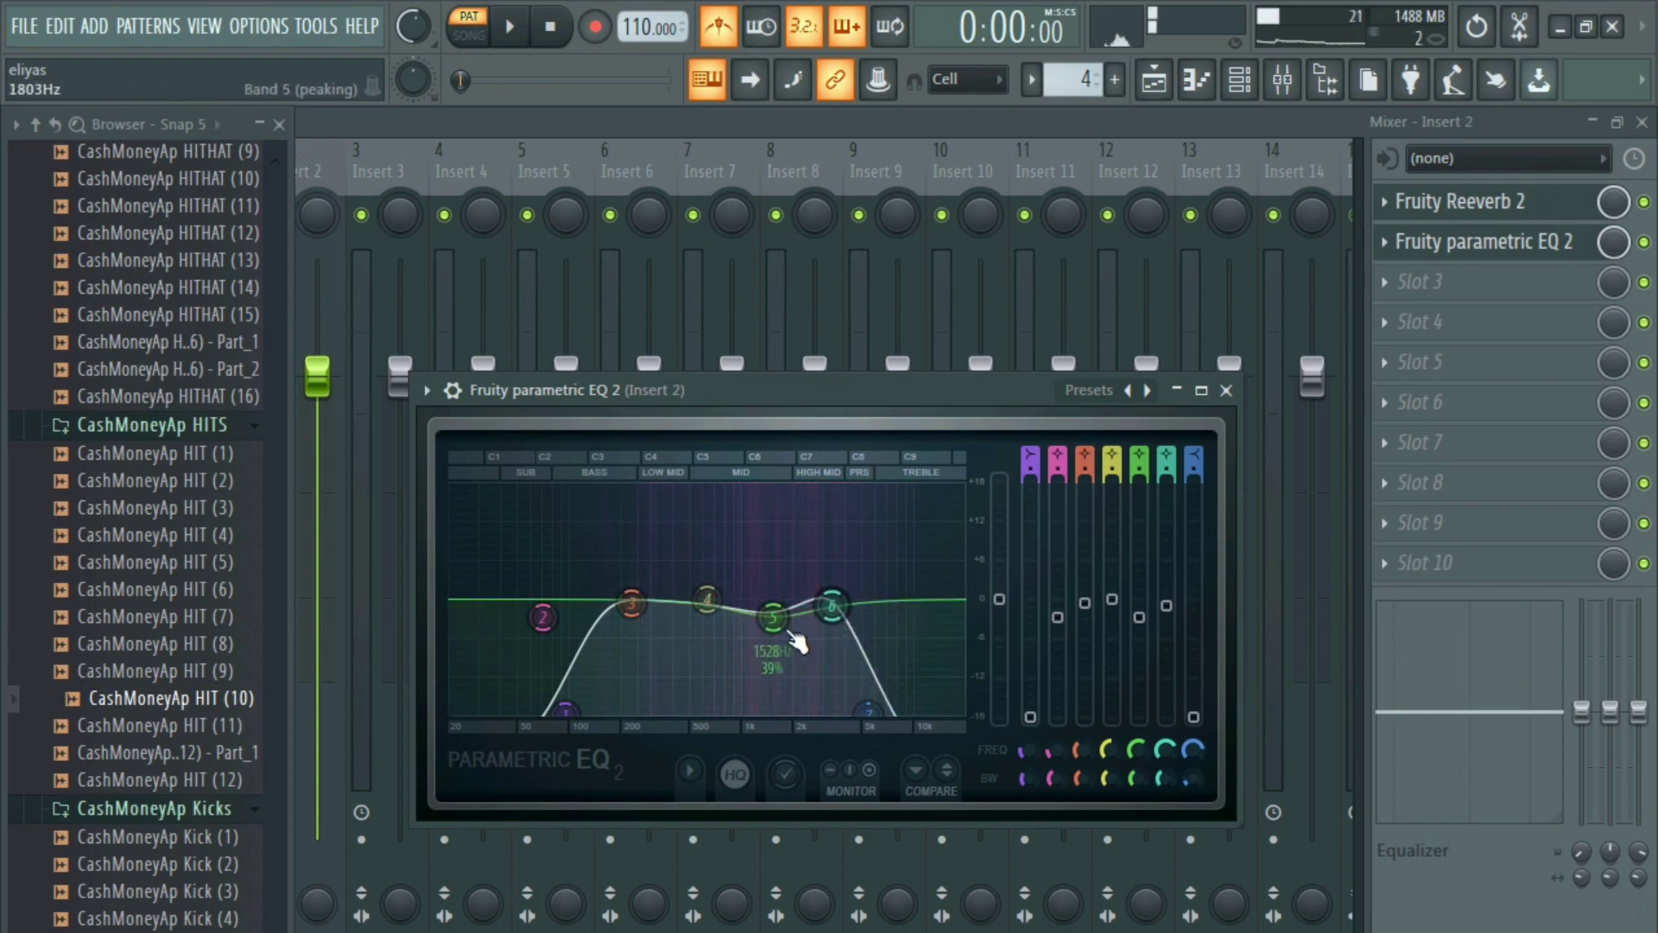
pyautogui.moveTo(791, 636); pyautogui.dragTo(791, 622)
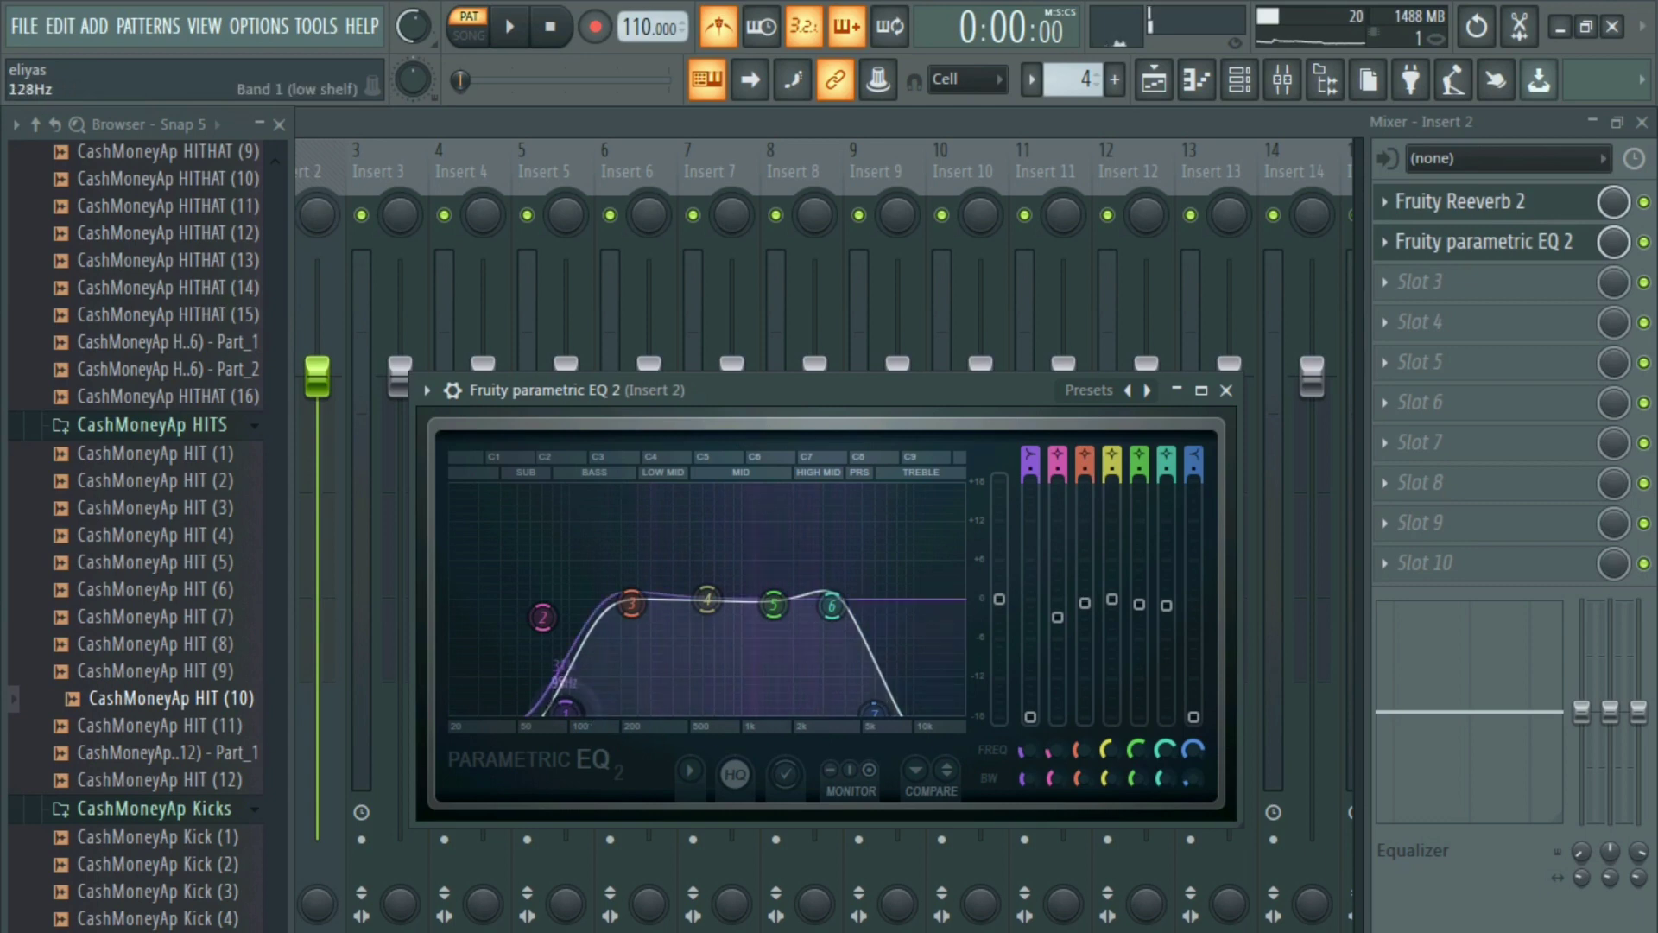
pyautogui.moveTo(566, 710); pyautogui.dragTo(593, 710)
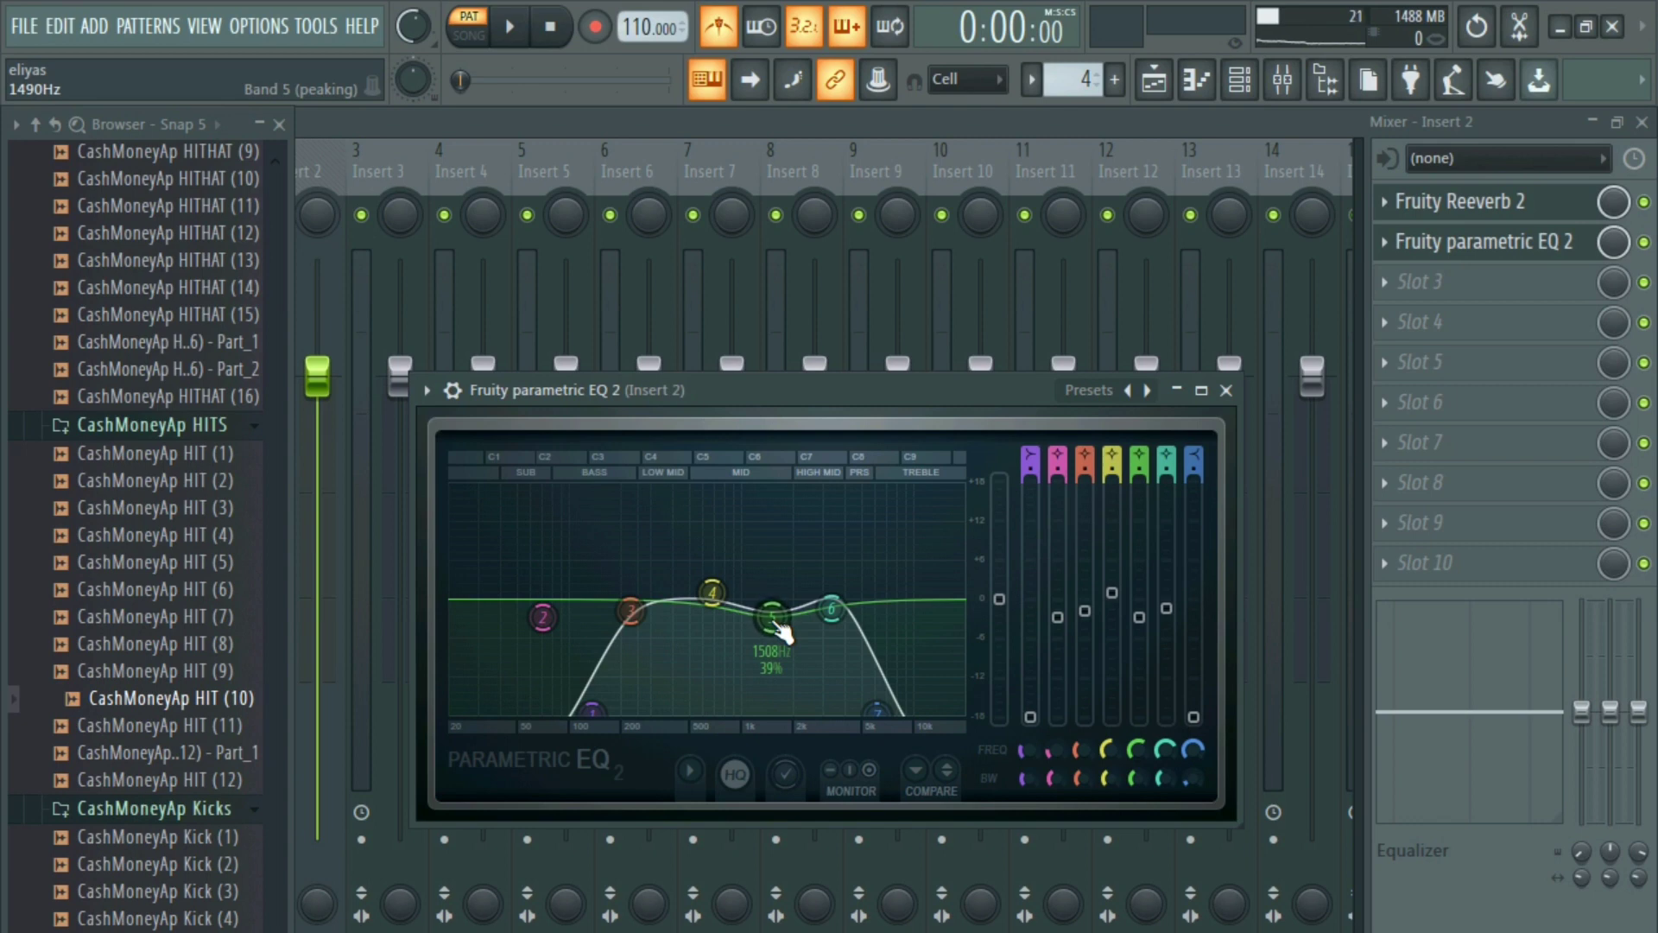
# - Adjust EQ band 4 to a slight boost around 575 Hz and nudge the band 7 high cut to a slightly higher frequency
pyautogui.moveTo(717, 596); pyautogui.dragTo(707, 594)
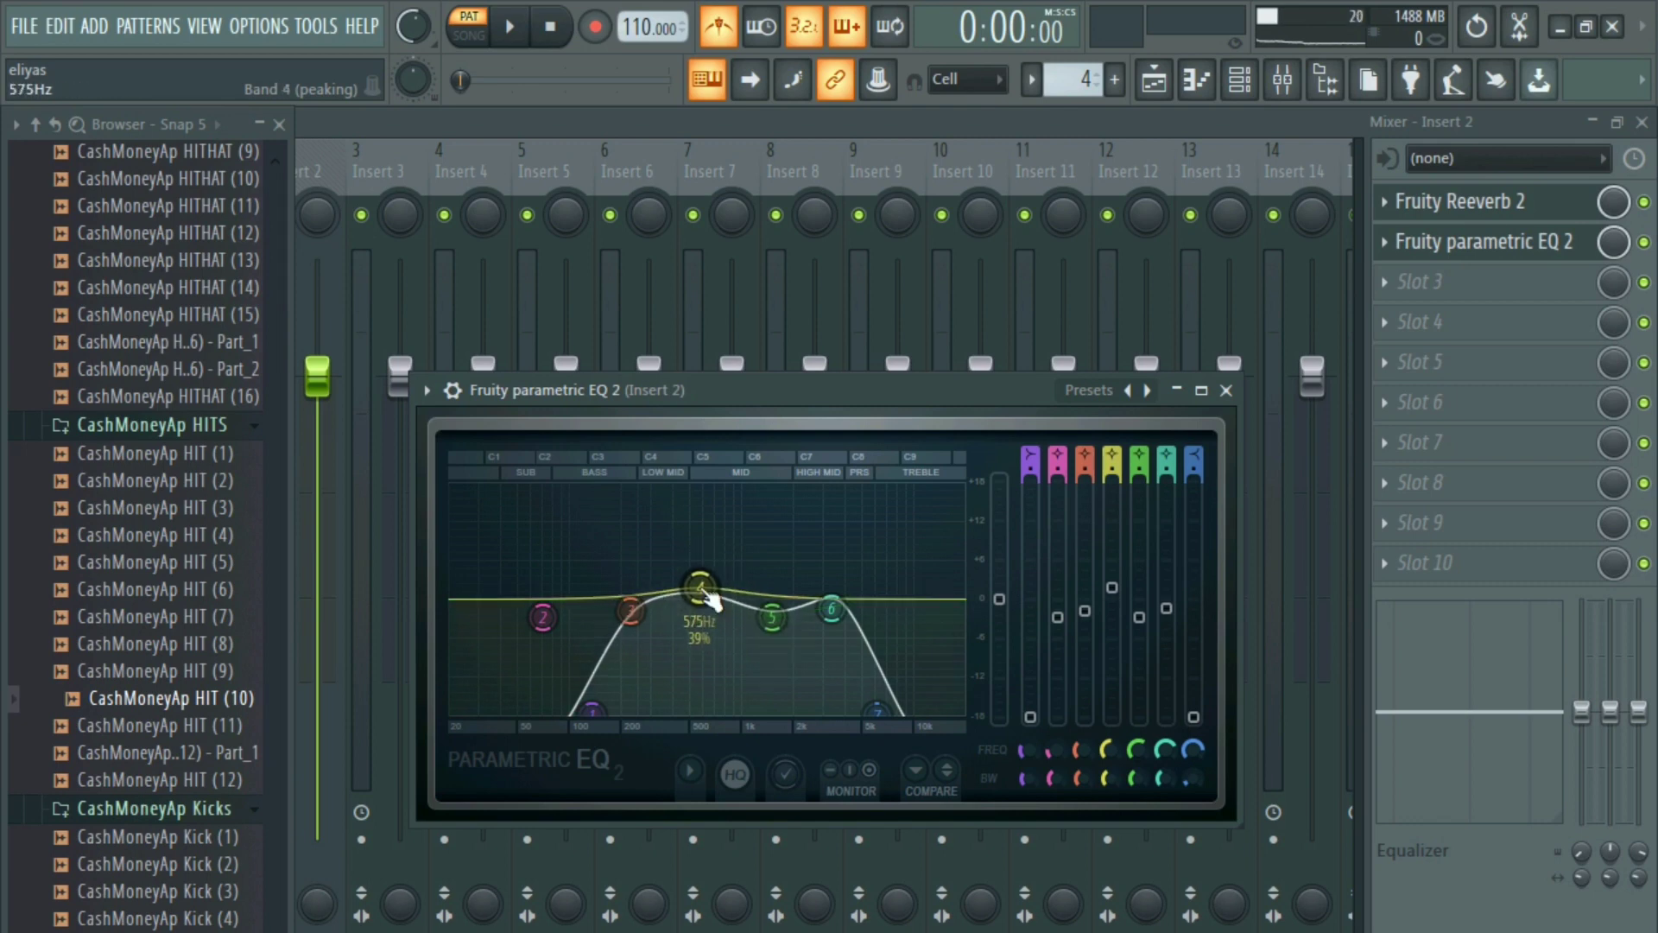
pyautogui.moveTo(877, 713); pyautogui.dragTo(866, 718)
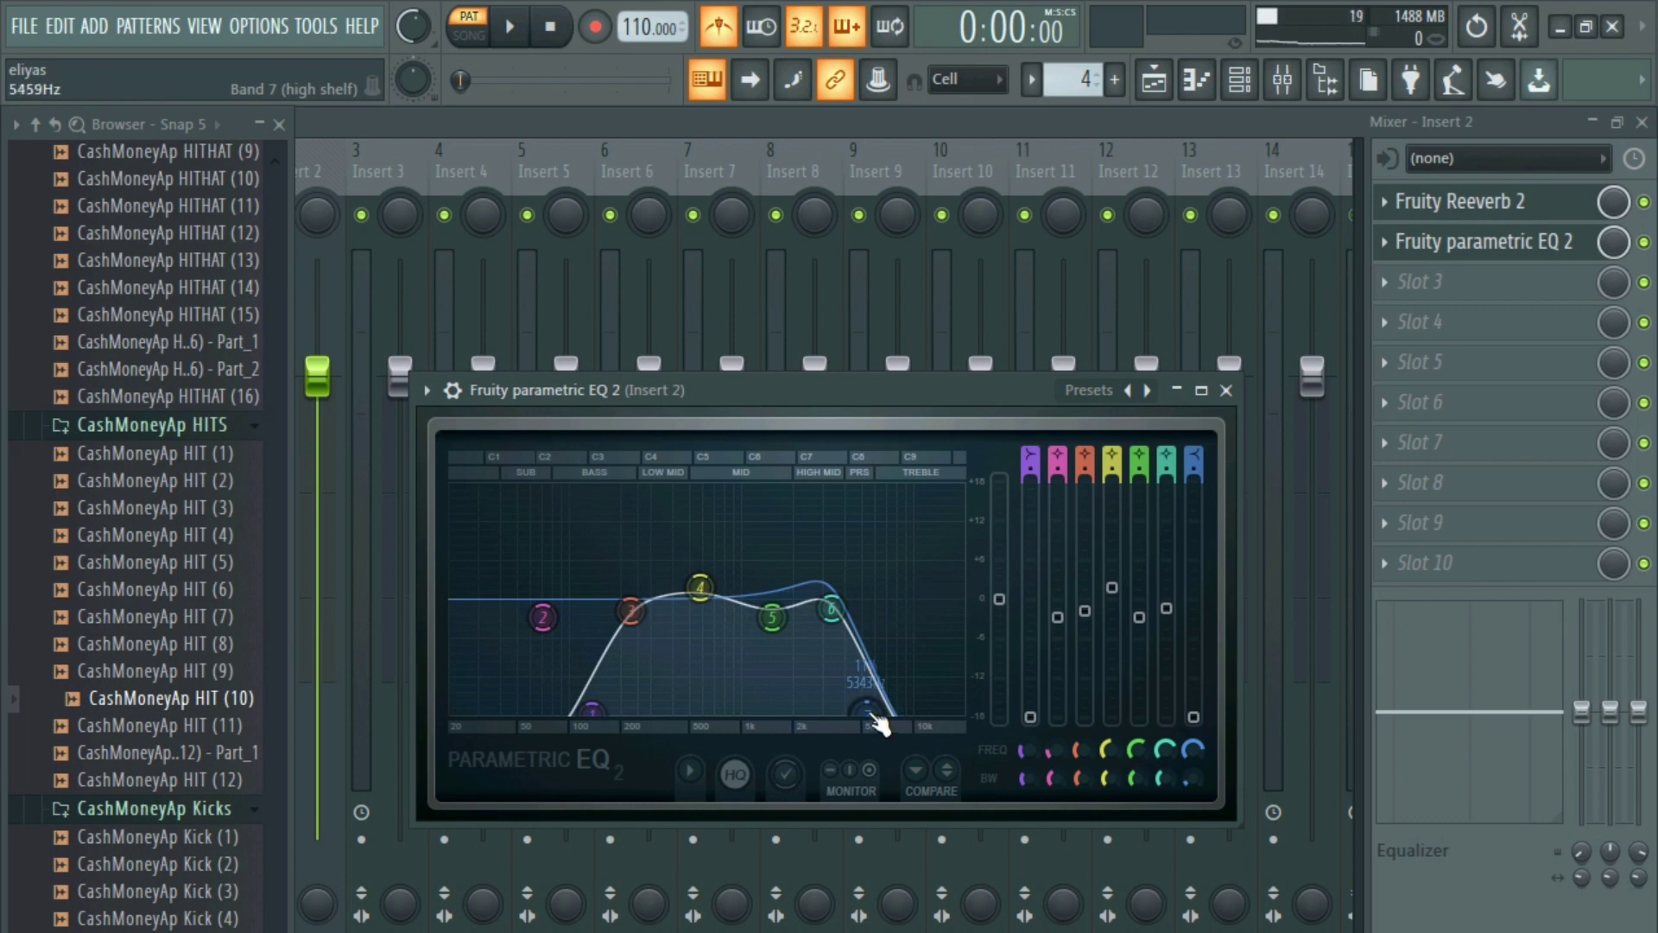
pyautogui.moveTo(866, 714); pyautogui.dragTo(877, 713)
pyautogui.moveTo(699, 597); pyautogui.dragTo(696, 606)
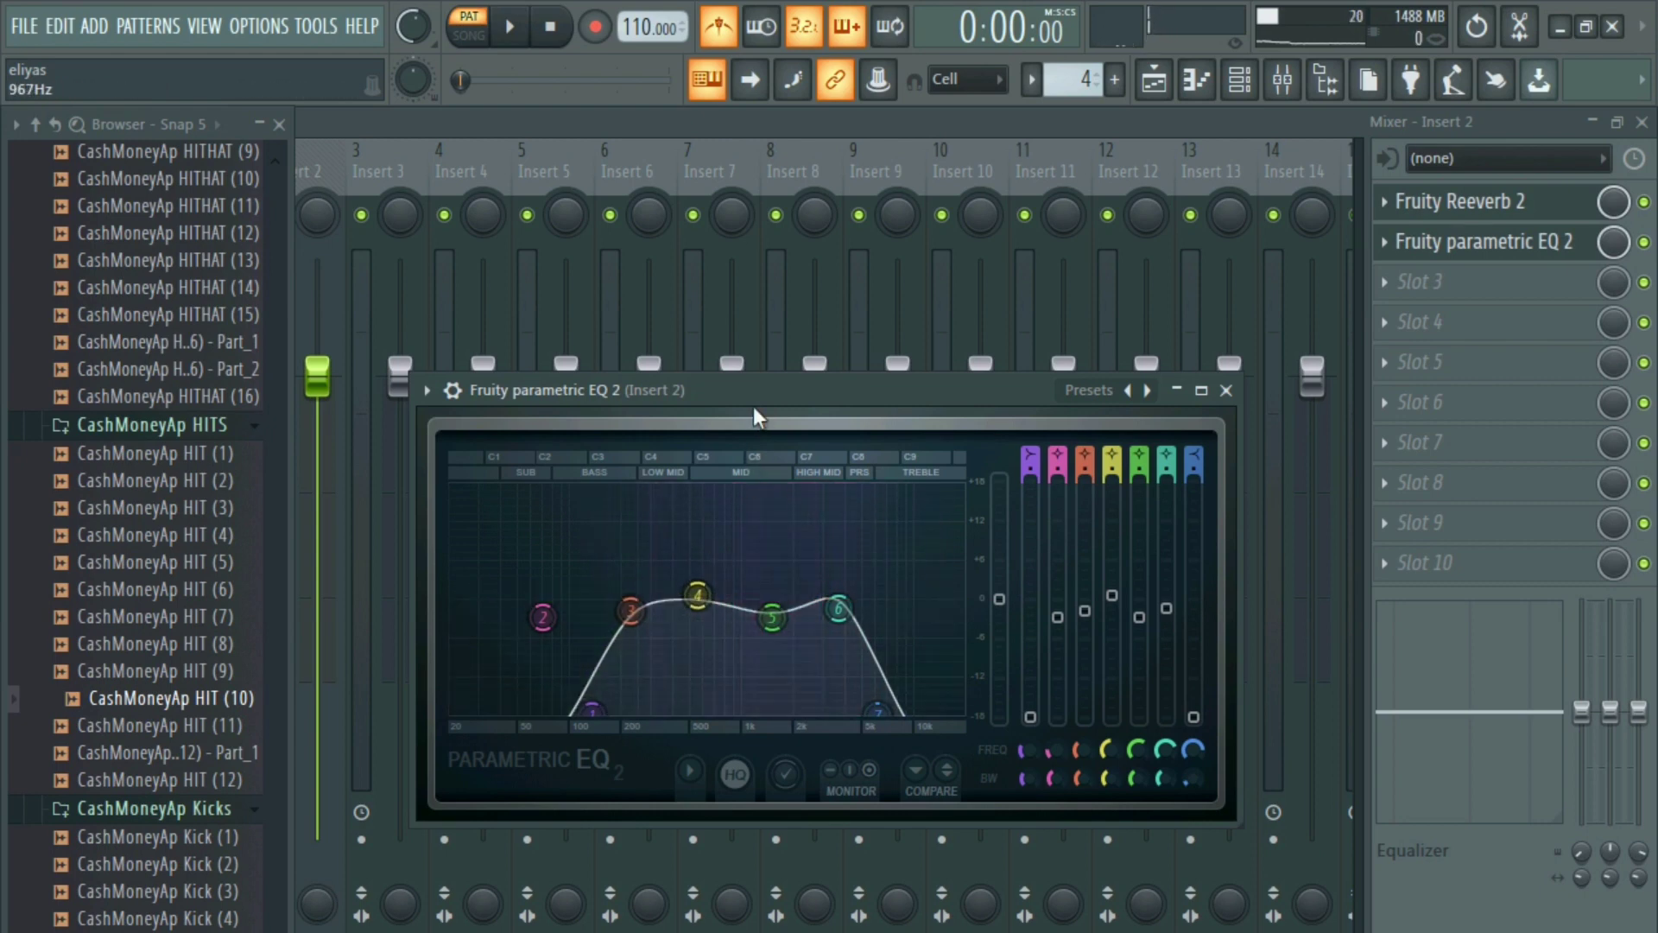
pyautogui.moveTo(753, 411); pyautogui.dragTo(772, 437)
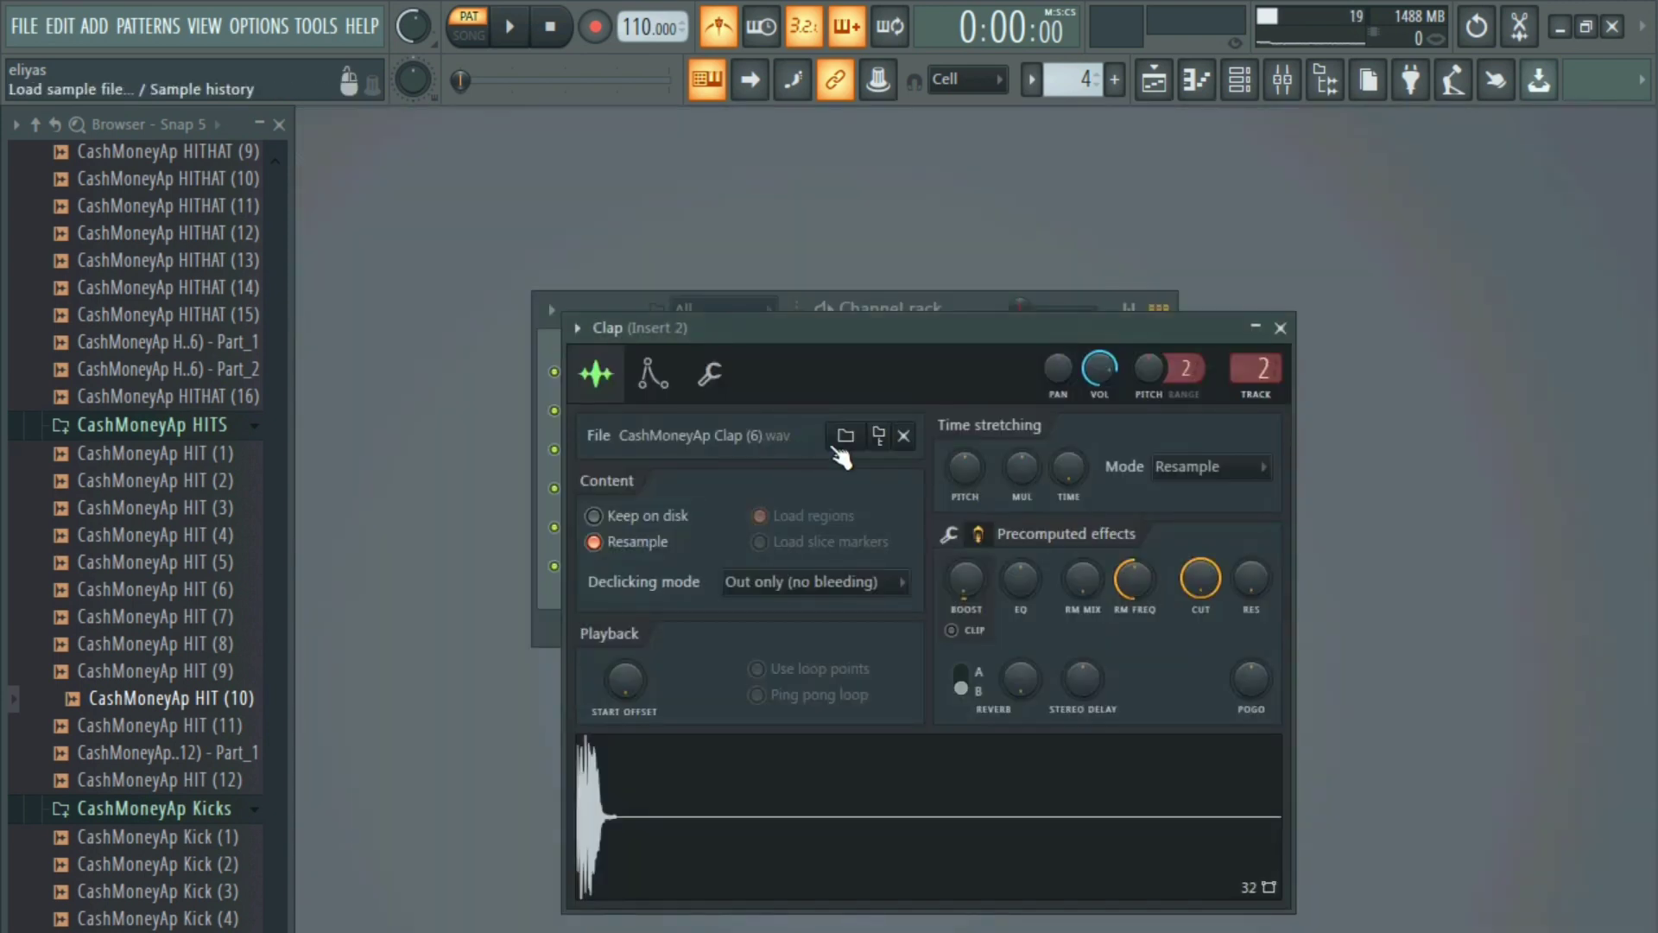
# - Move the channel rack clear of the Clap sampler window and close the sampler window
pyautogui.moveTo(937, 336); pyautogui.dragTo(901, 411)
pyautogui.moveTo(961, 306); pyautogui.dragTo(940, 227)
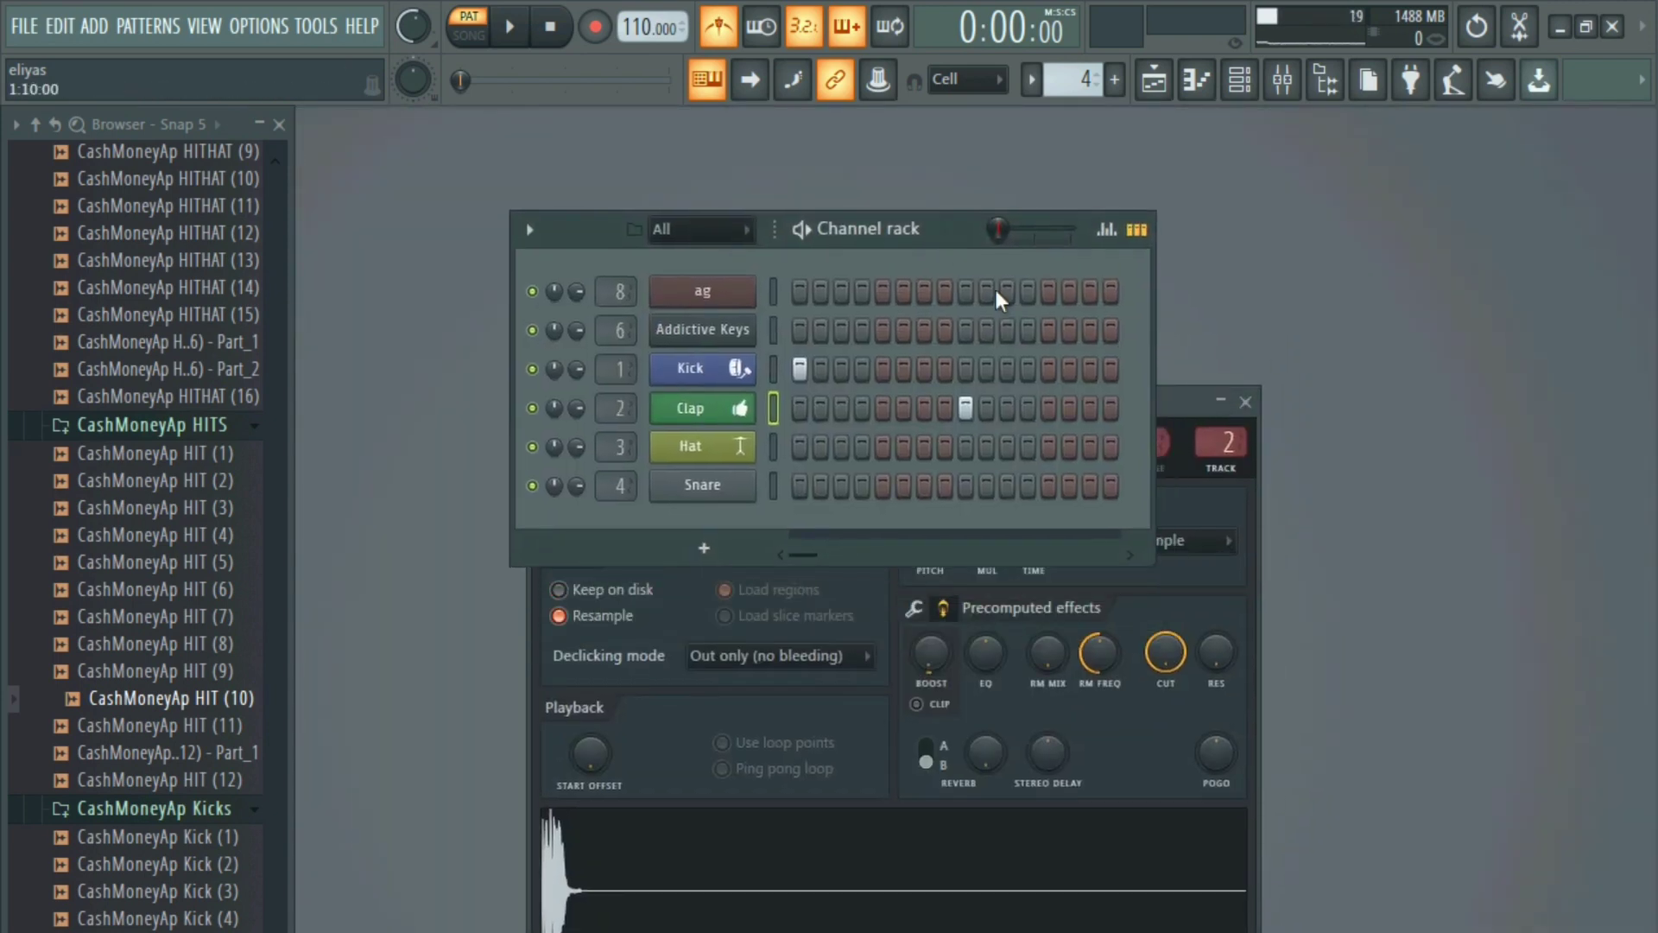
pyautogui.click(1245, 404)
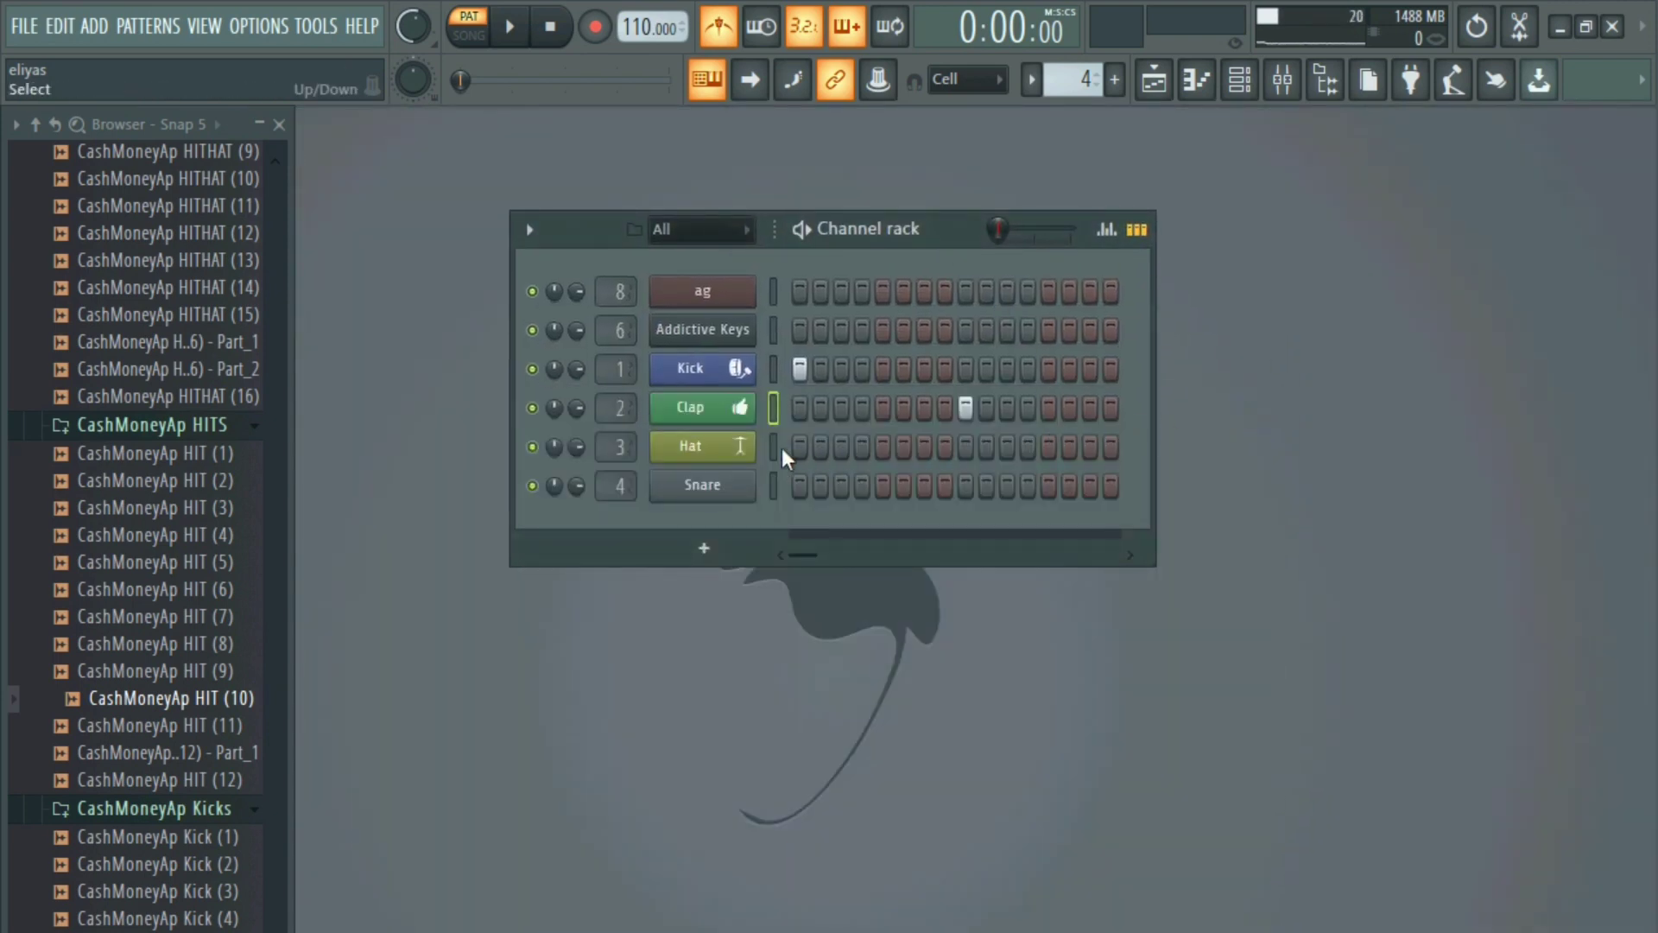
# - Try an extra clap hit on step 15 while the pattern plays, and remove it again
pyautogui.press('space')
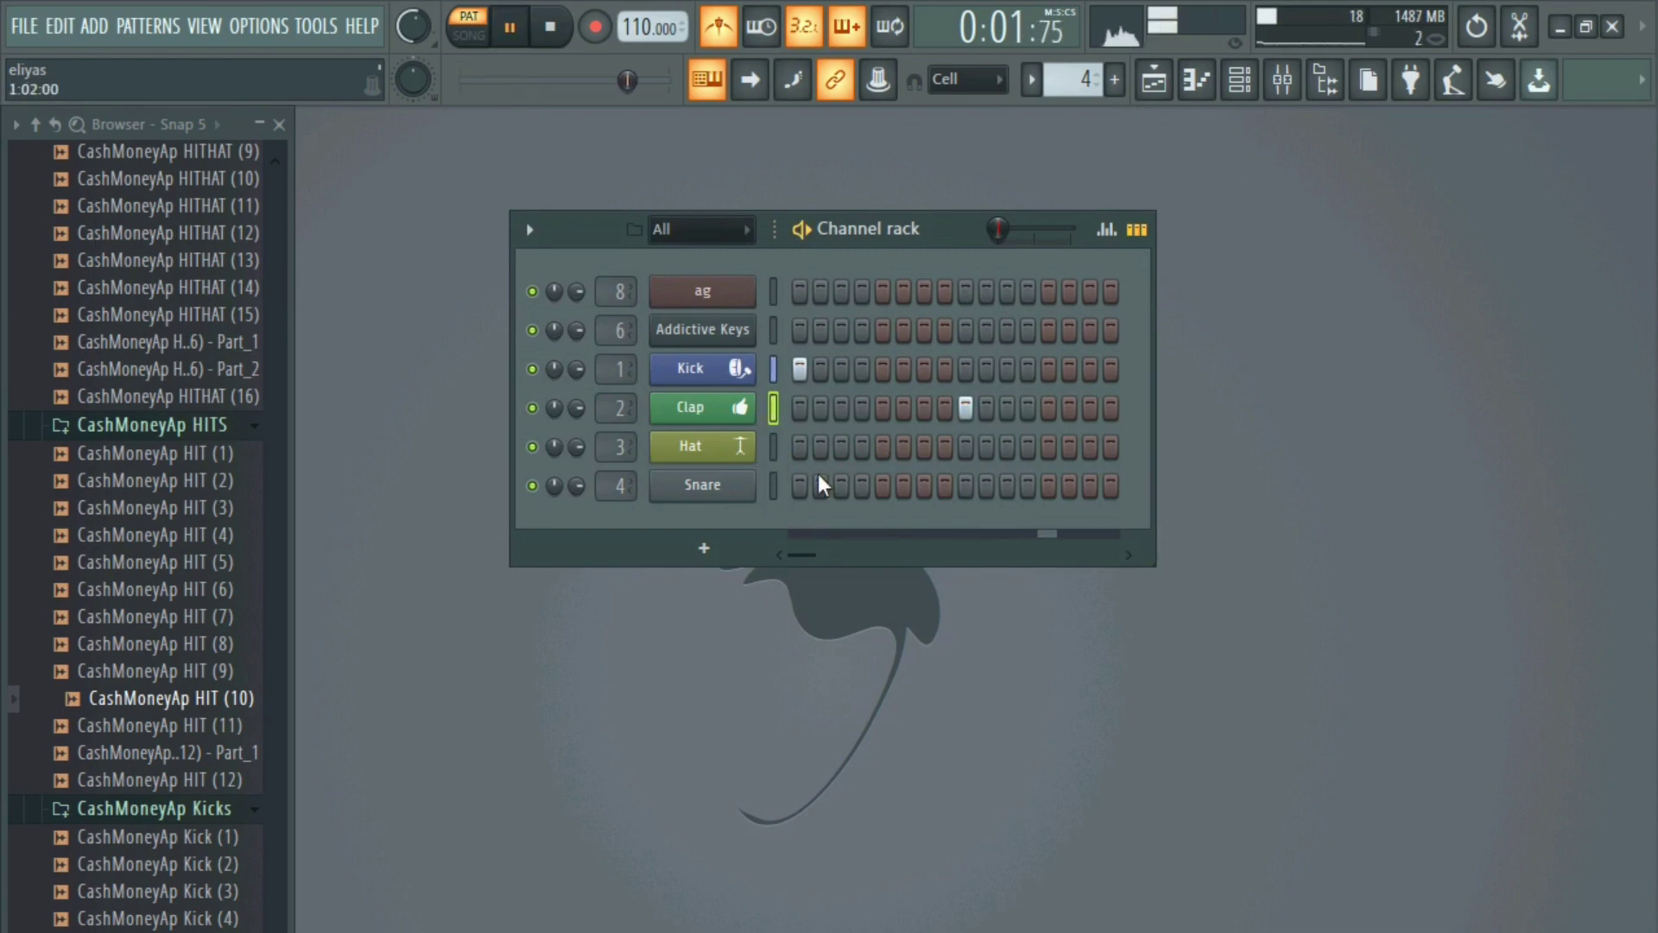
pyautogui.click(1087, 411)
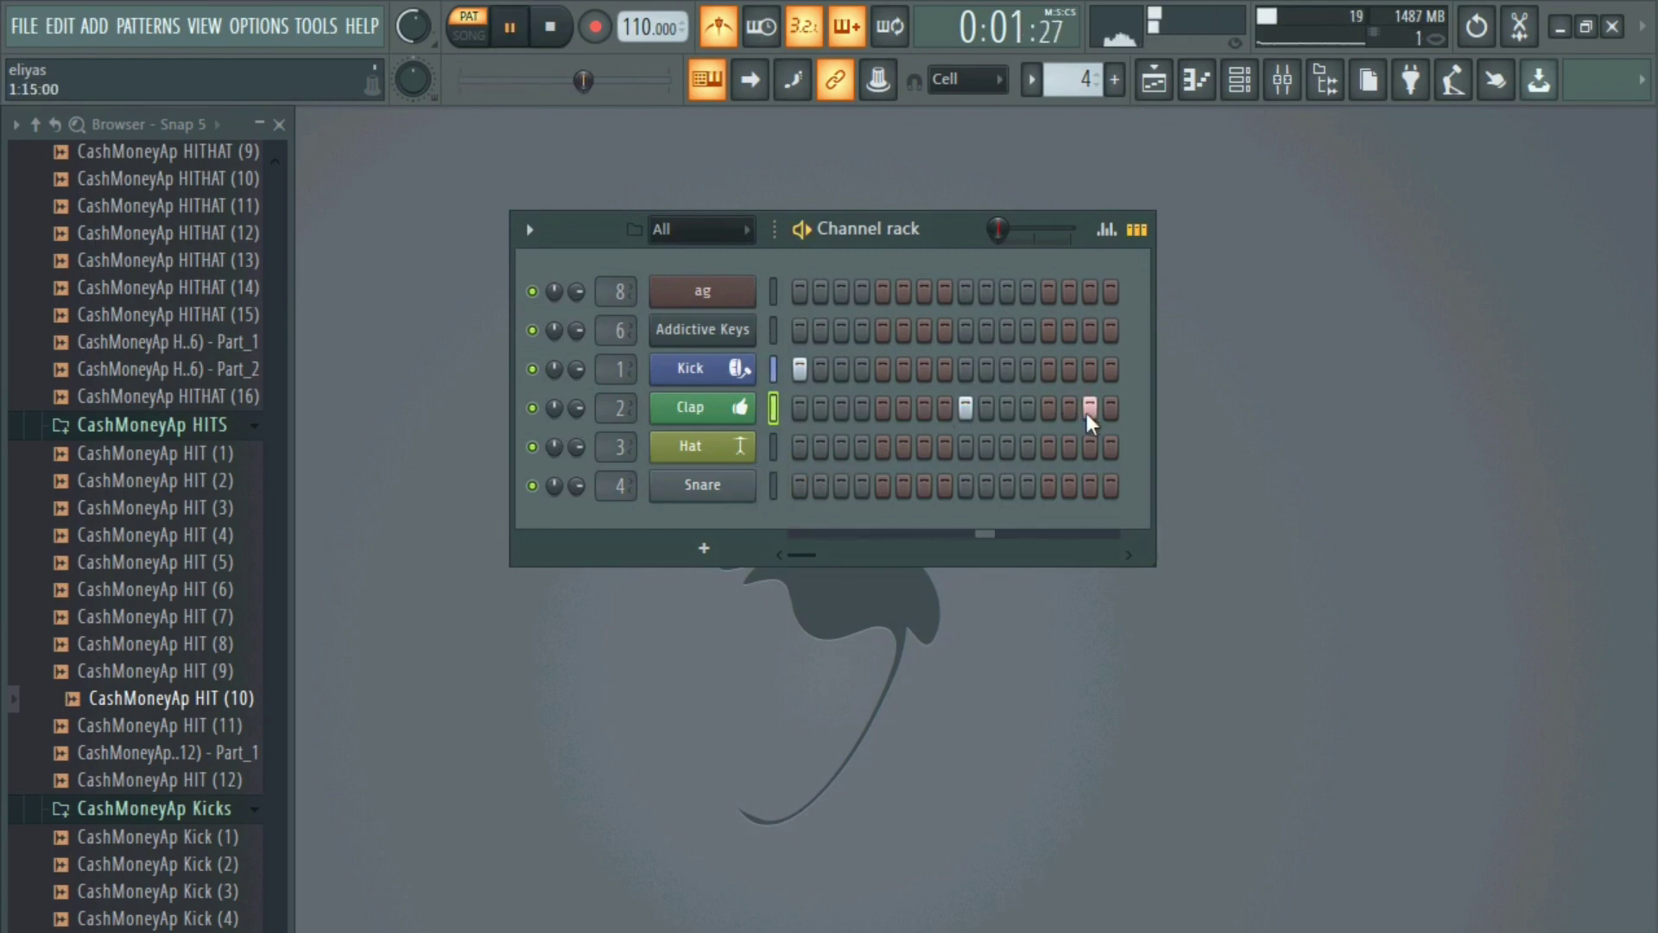
pyautogui.click(1090, 409)
pyautogui.press('space')
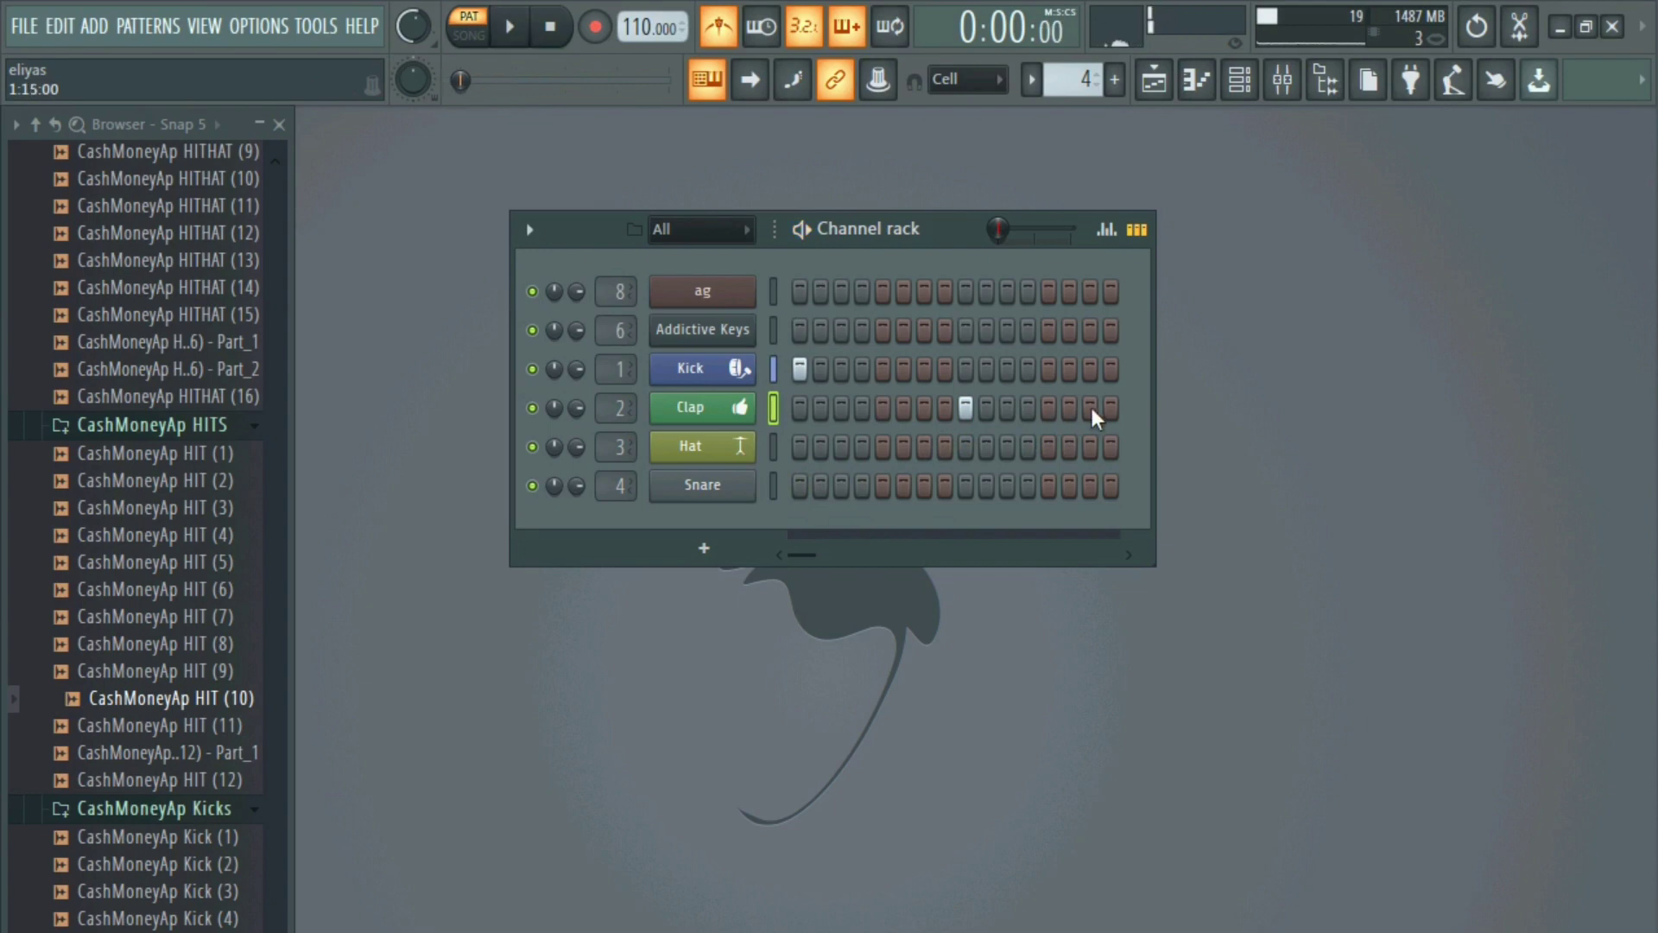
# - Widen the channel rack to expose the second bar, and add kick hits on steps 15 and 21
pyautogui.click(1136, 229)
pyautogui.press('space')
pyautogui.click(1137, 227)
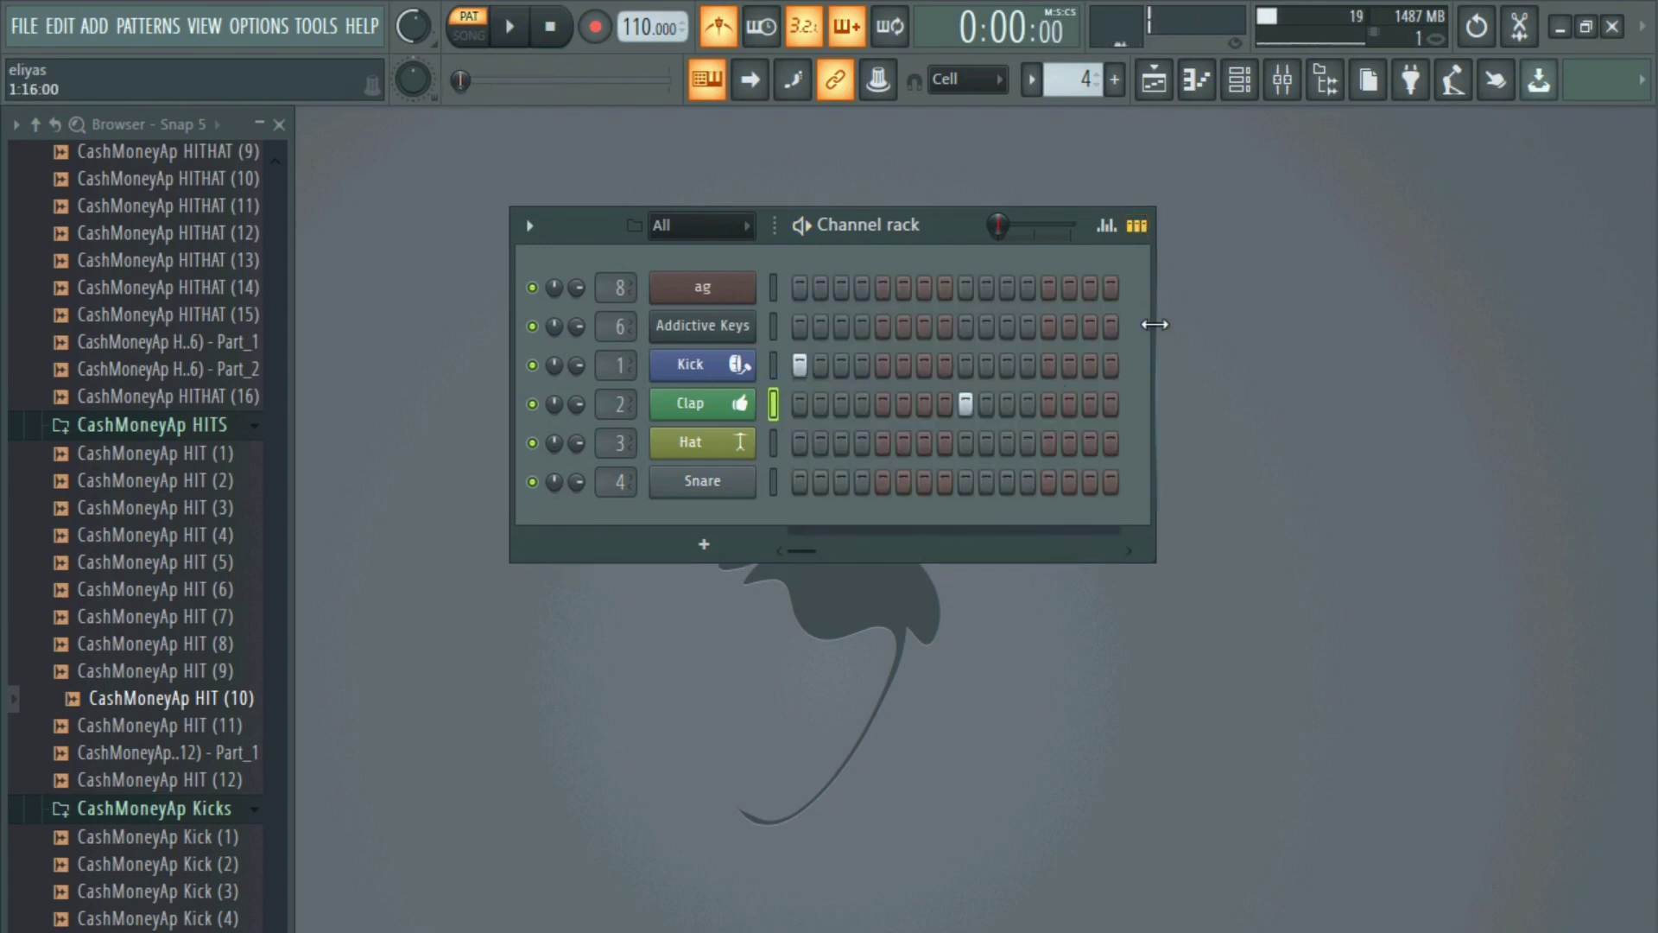
pyautogui.moveTo(1155, 324); pyautogui.dragTo(1652, 326)
pyautogui.press('space')
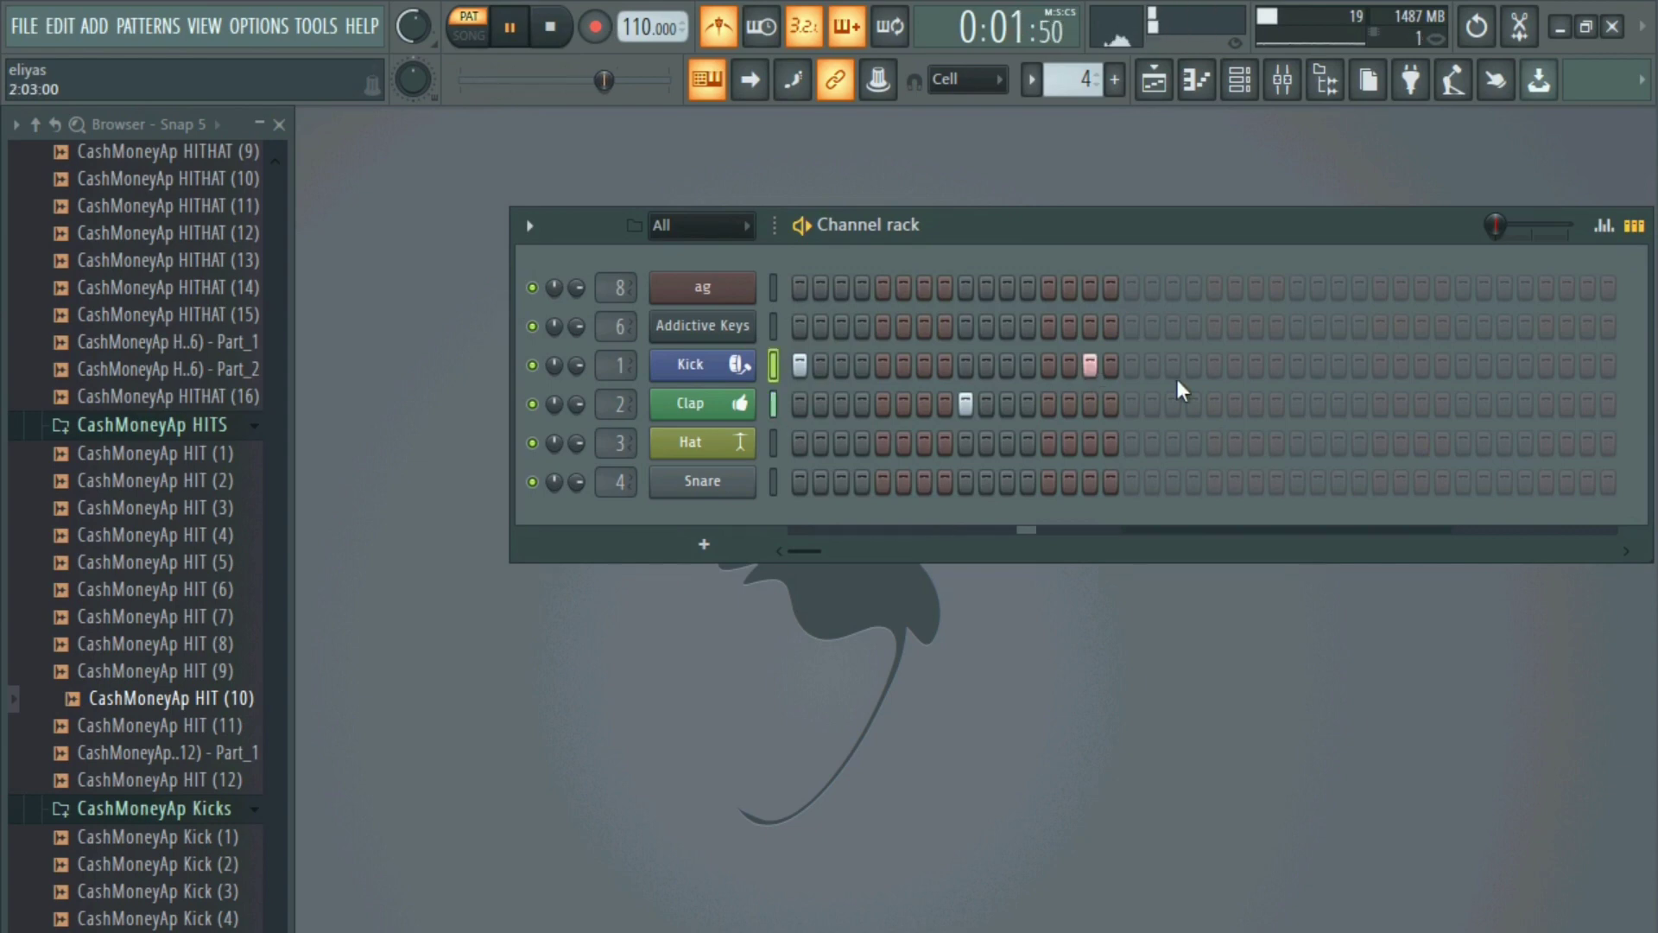
pyautogui.click(1214, 366)
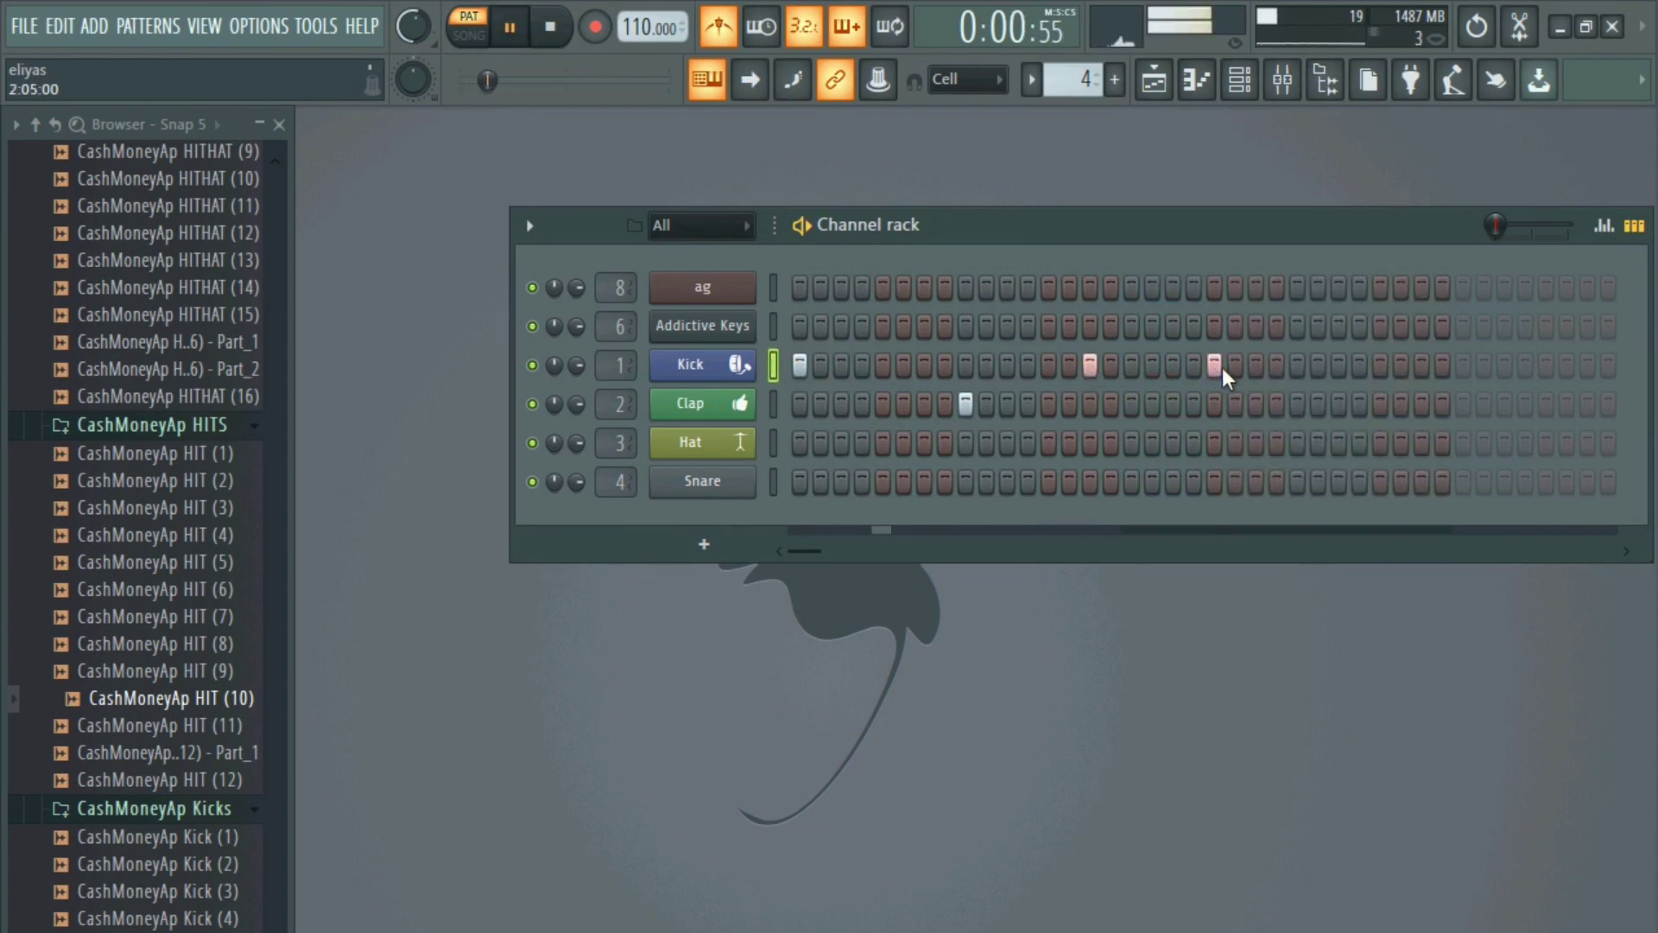
# - Reposition the channel rack, add clap hits on steps 25 and 31, and save the project
pyautogui.moveTo(1267, 228); pyautogui.dragTo(1010, 274)
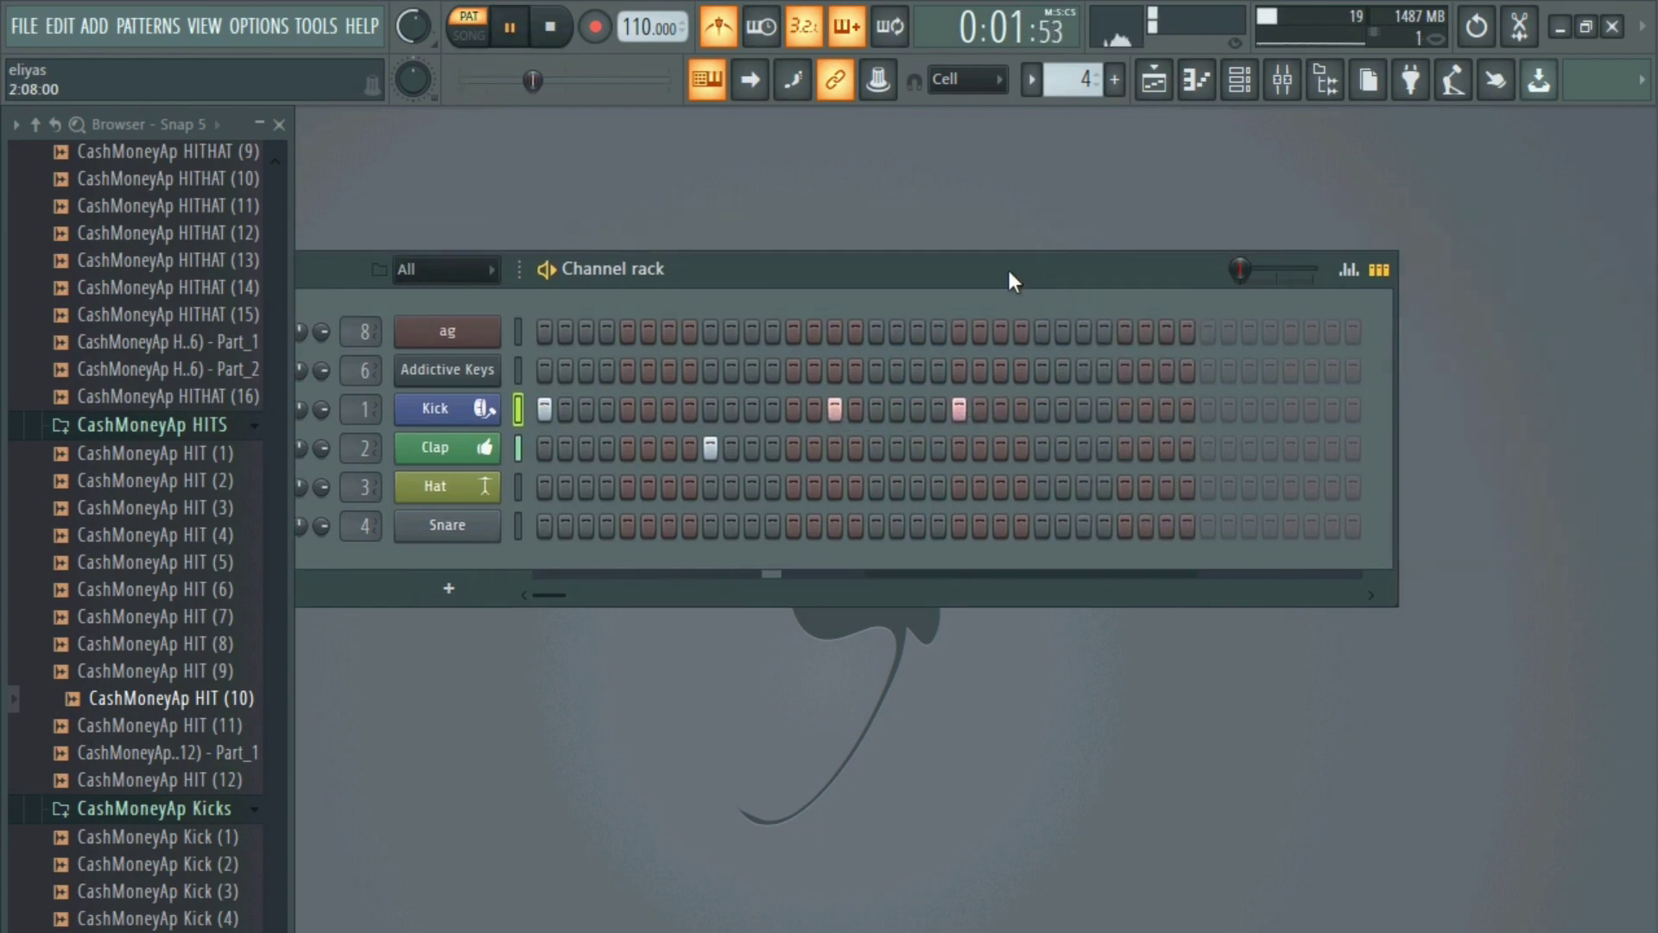
pyautogui.click(1040, 449)
pyautogui.hotkey('ctrl', 's')
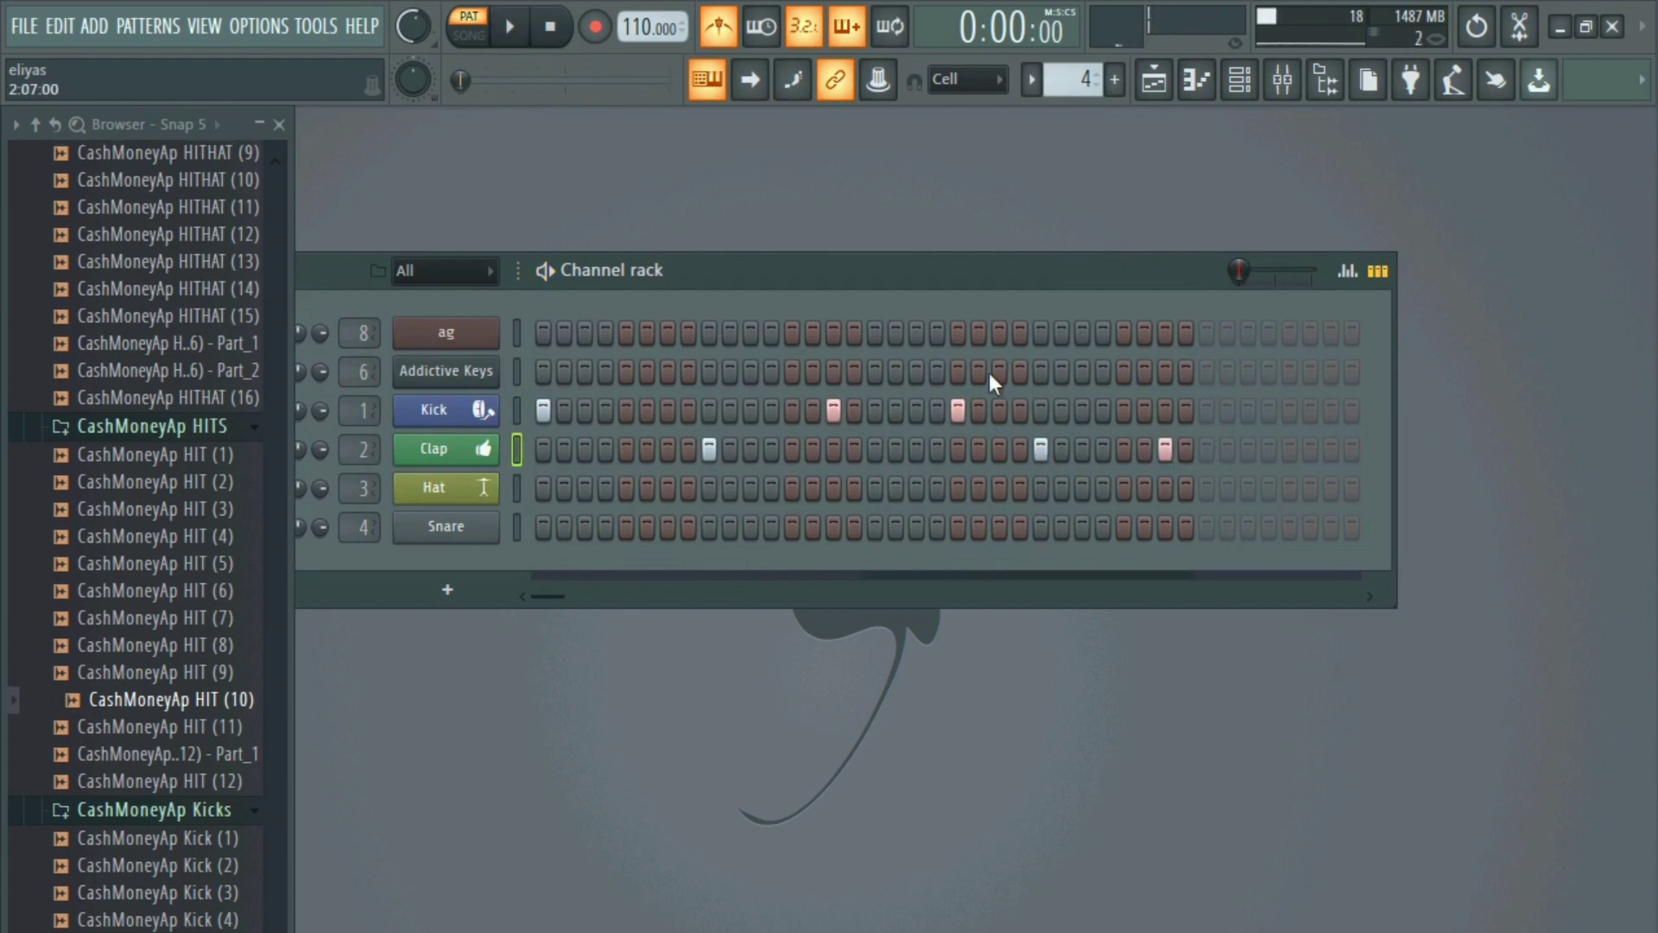
# - Open the Hat channel and load Fruity parametric EQ 2 in slot 1 of its mixer track, Insert 3
pyautogui.moveTo(930, 271); pyautogui.dragTo(991, 253)
pyautogui.click(508, 482)
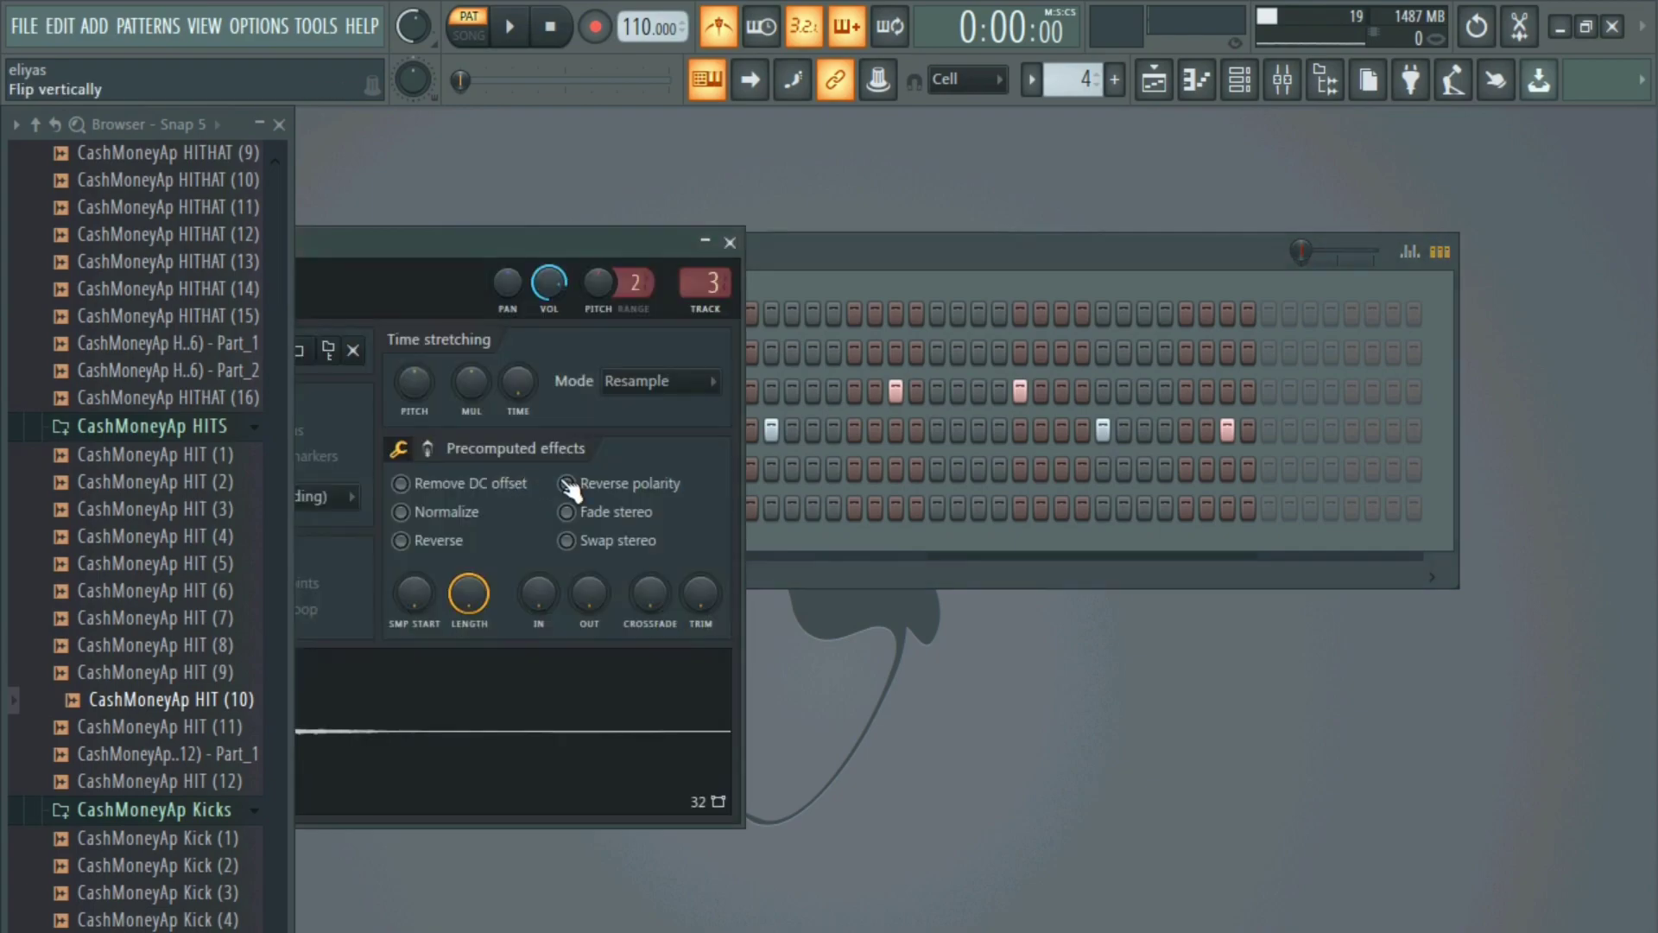
pyautogui.press('q')
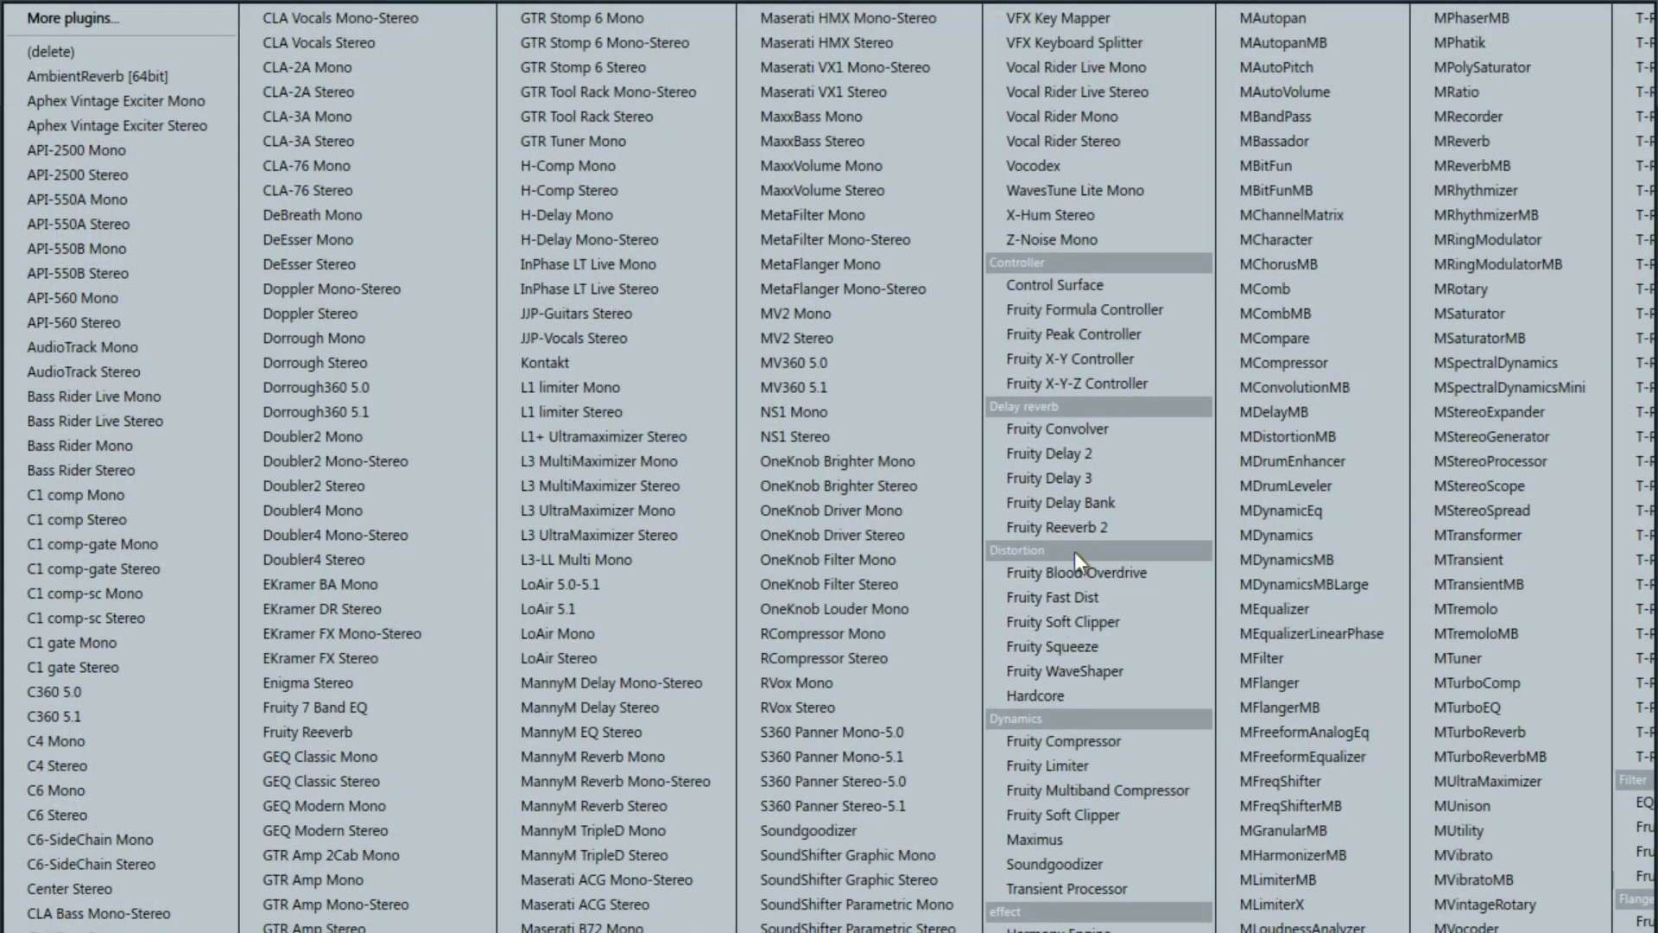
pyautogui.scroll(-5, 1052, 812)
pyautogui.click(628, 883)
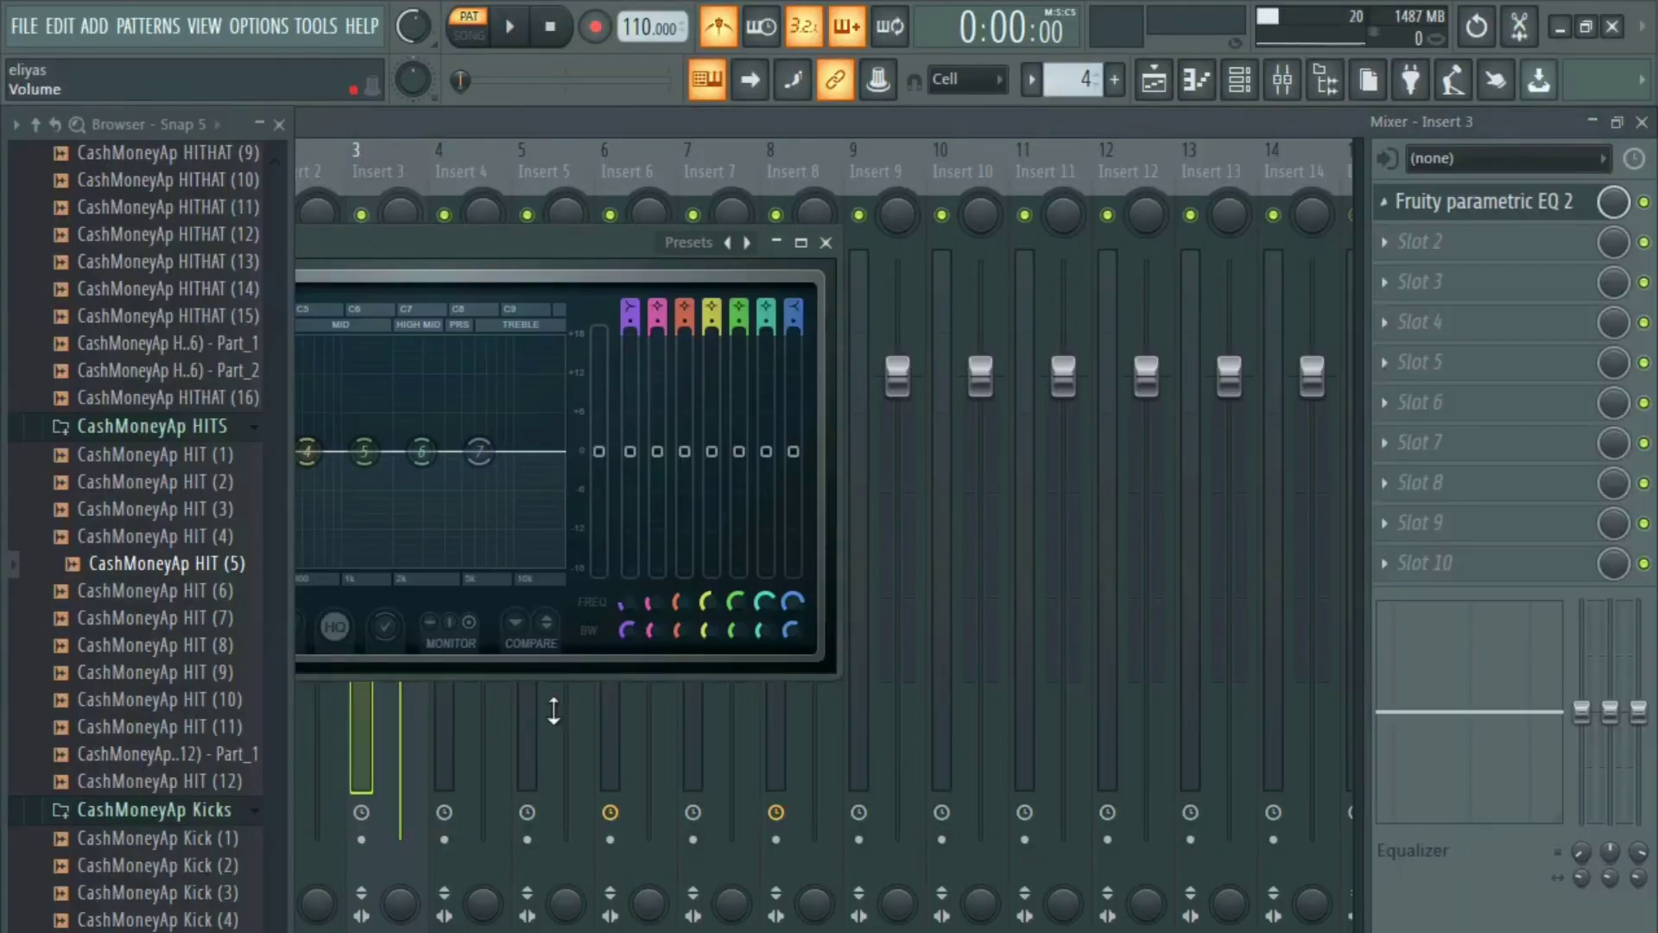
# - Cut the hat's lows and highs by lowering EQ bands 1 and 7 to -18 dB, and dip bands 4 and 6 slightly
pyautogui.moveTo(410, 475); pyautogui.dragTo(451, 592)
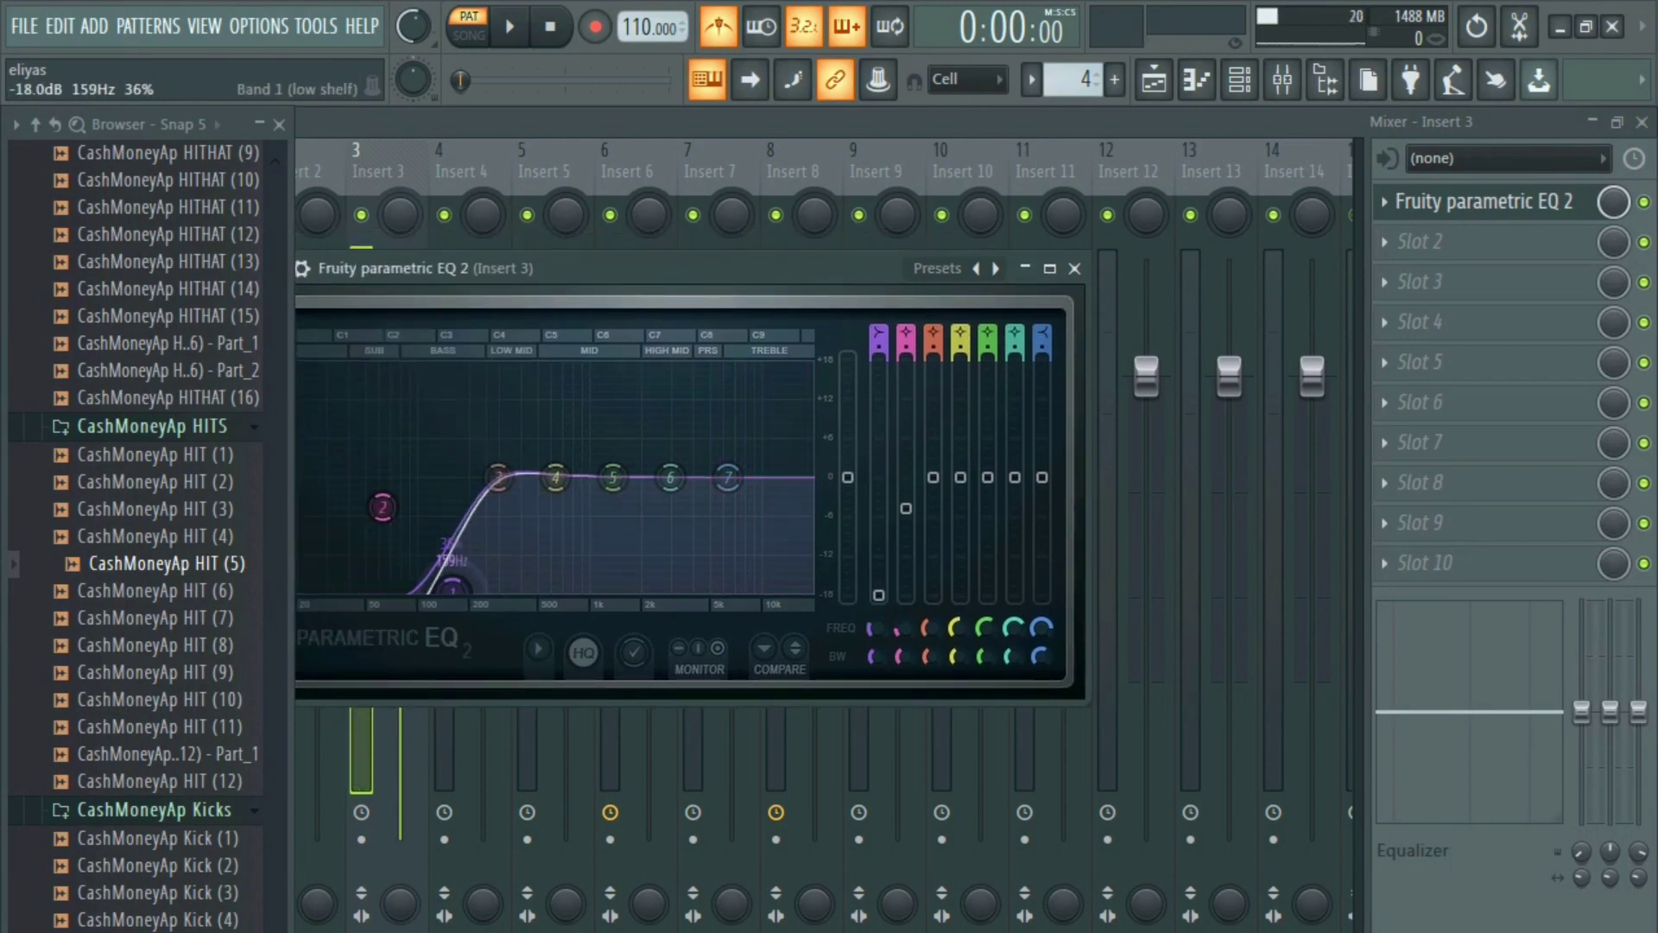
pyautogui.moveTo(556, 477); pyautogui.dragTo(566, 506)
pyautogui.moveTo(728, 477); pyautogui.dragTo(751, 593)
pyautogui.moveTo(671, 477); pyautogui.dragTo(673, 483)
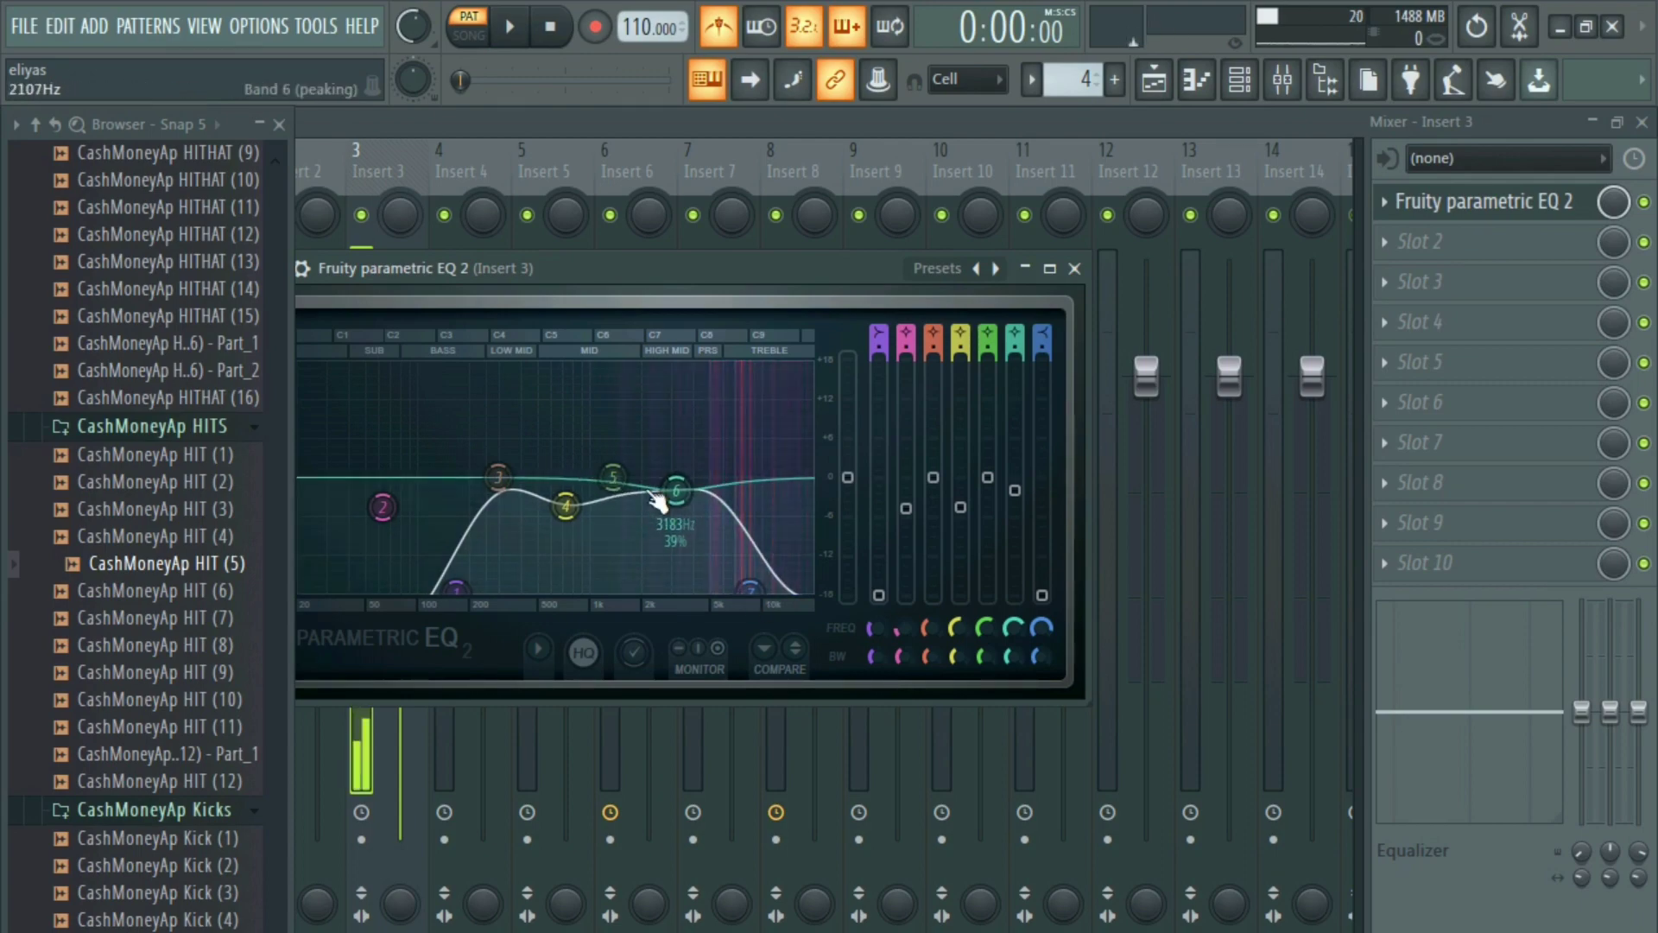
# - Try Fruity Convolver in slot 2 of Insert 3 with CashMoneyAp HIT (1) as its impulse, and audition the hat
pyautogui.click(1417, 243)
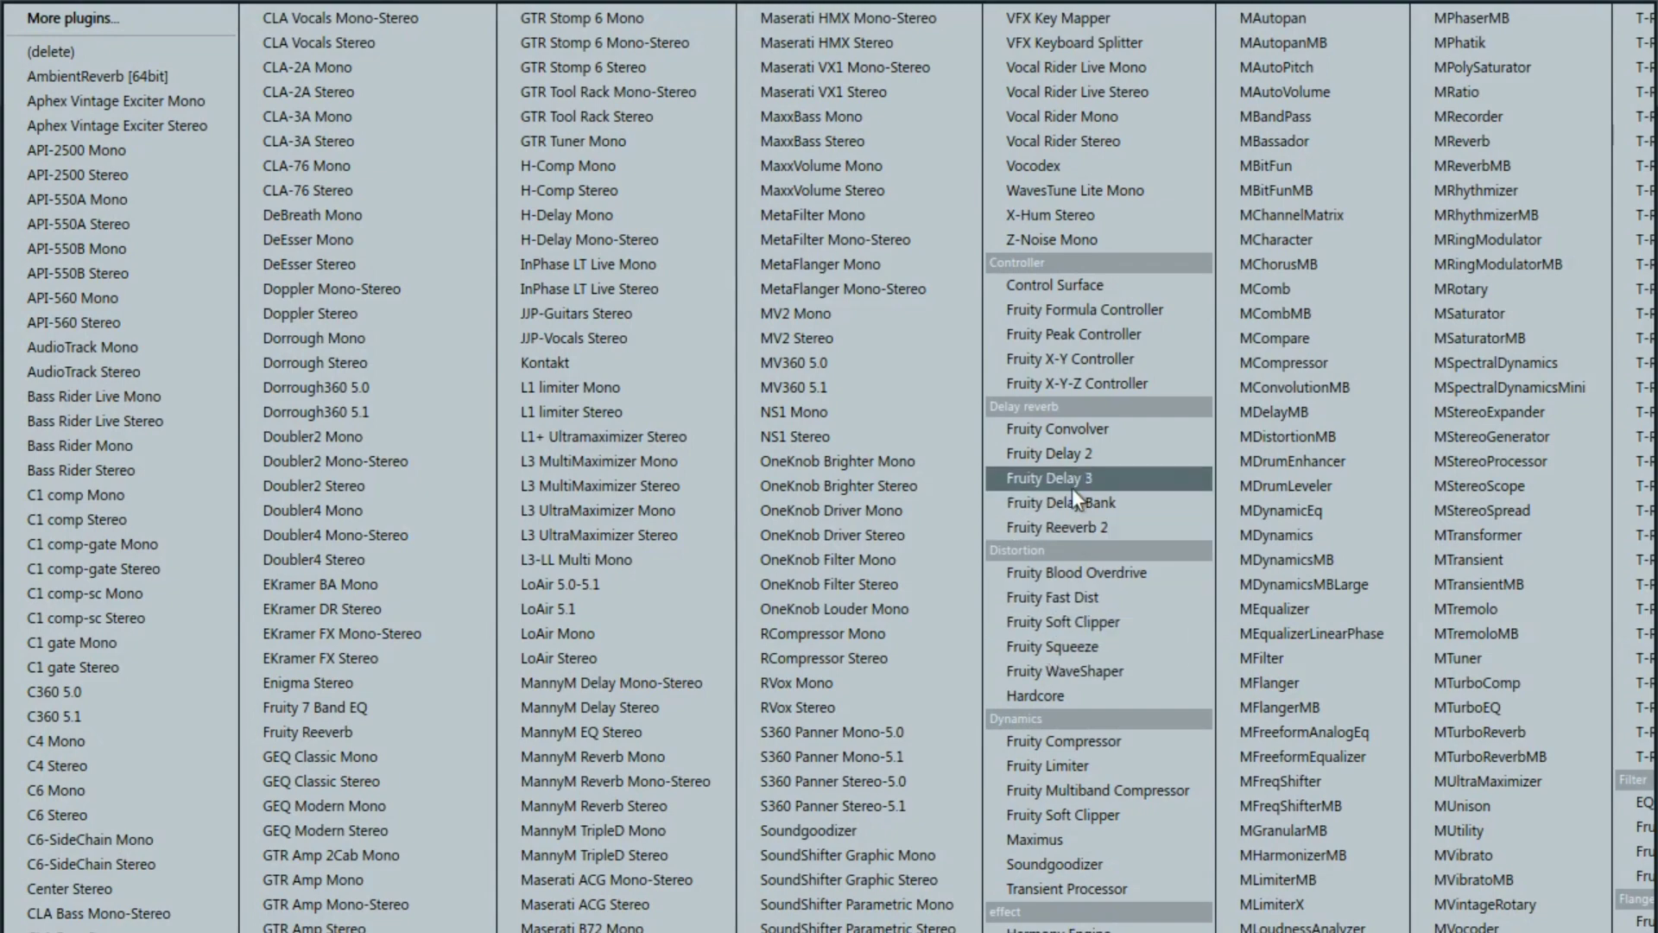
pyautogui.click(1070, 432)
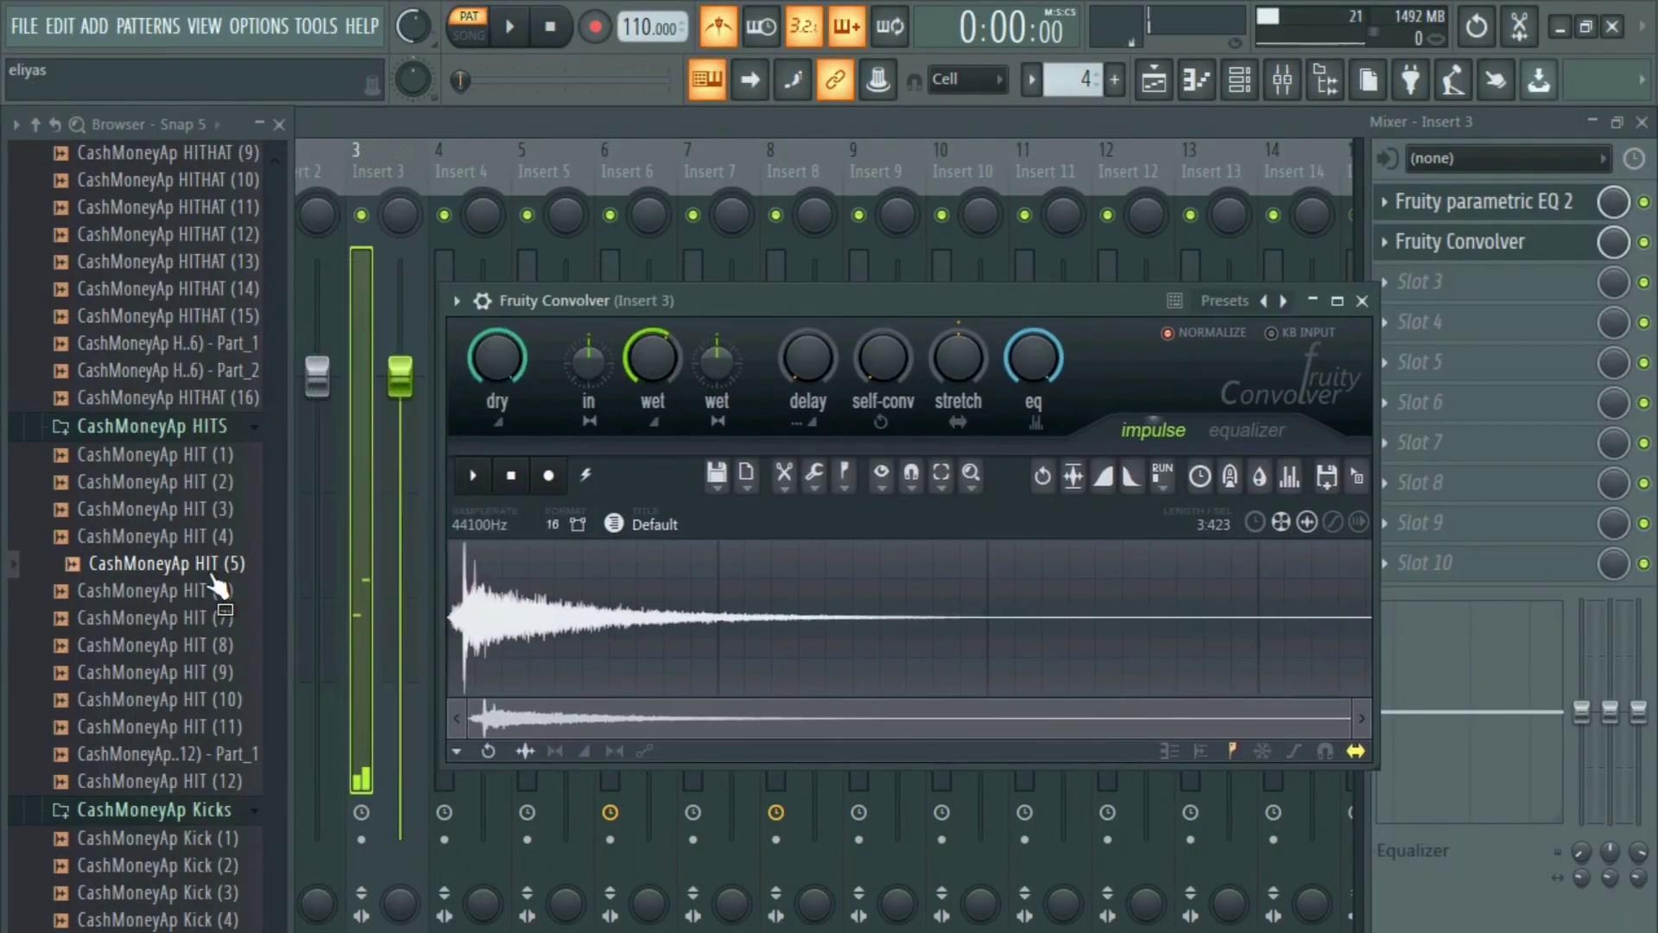
pyautogui.click(159, 457)
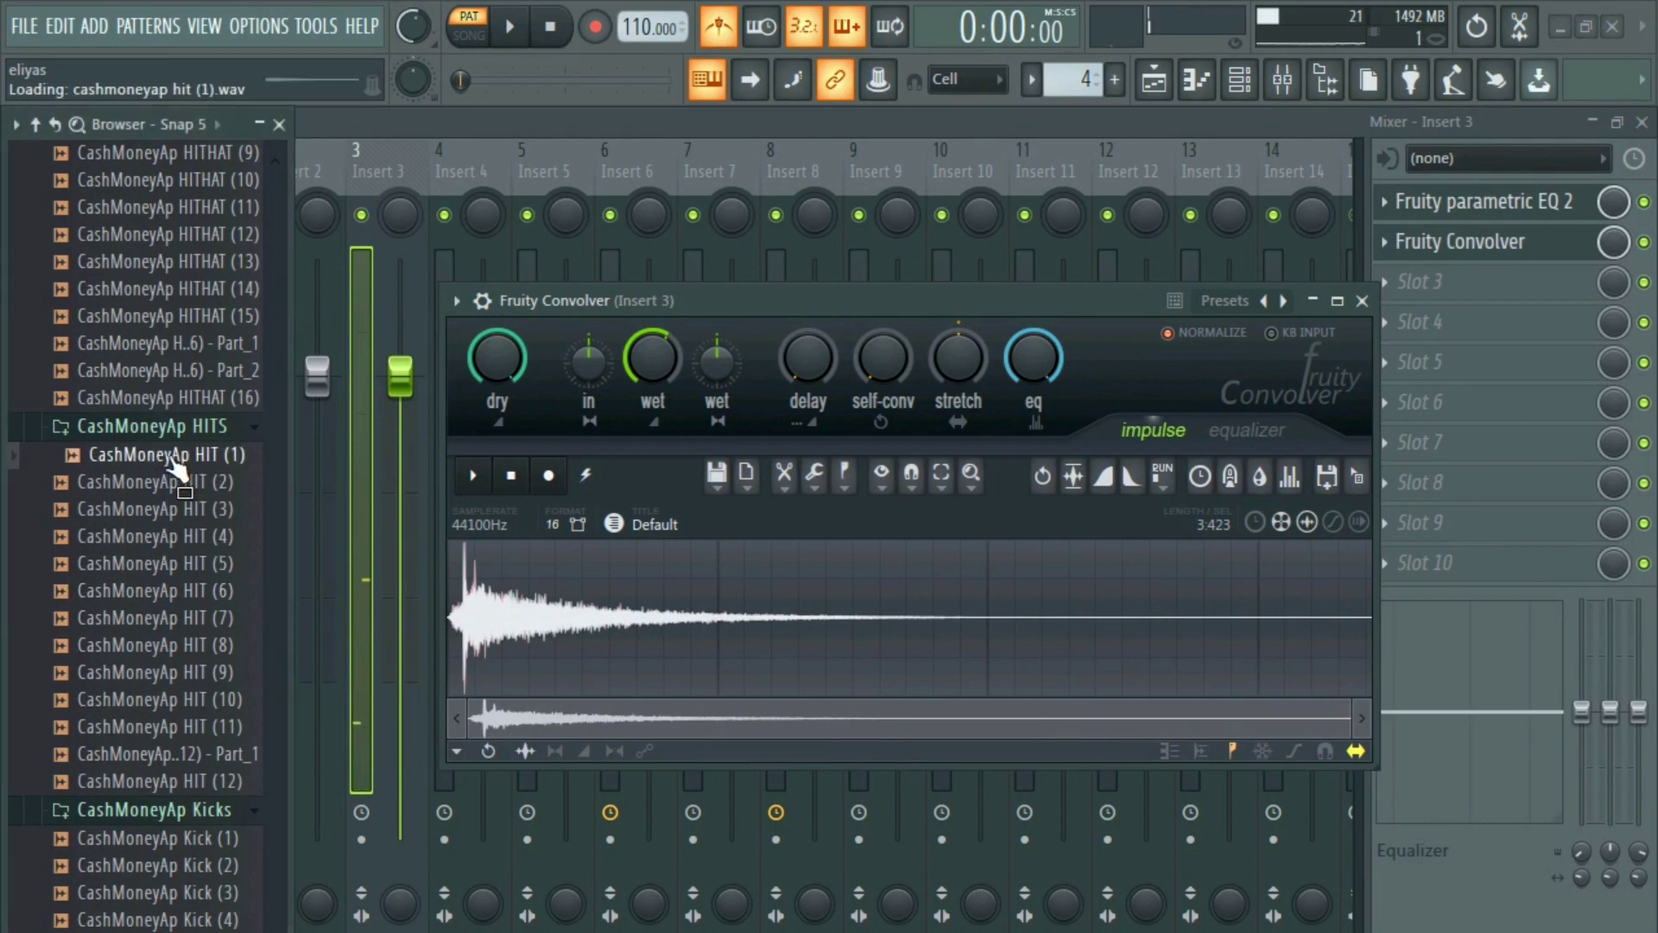
pyautogui.moveTo(171, 461); pyautogui.dragTo(536, 606)
pyautogui.press('z')
# - Adjust the Convolver's wet level and its input and wet stereo separation, and fade out the impulse
pyautogui.moveTo(767, 305); pyautogui.dragTo(790, 309)
pyautogui.moveTo(646, 372); pyautogui.dragTo(727, 372)
pyautogui.press('z')
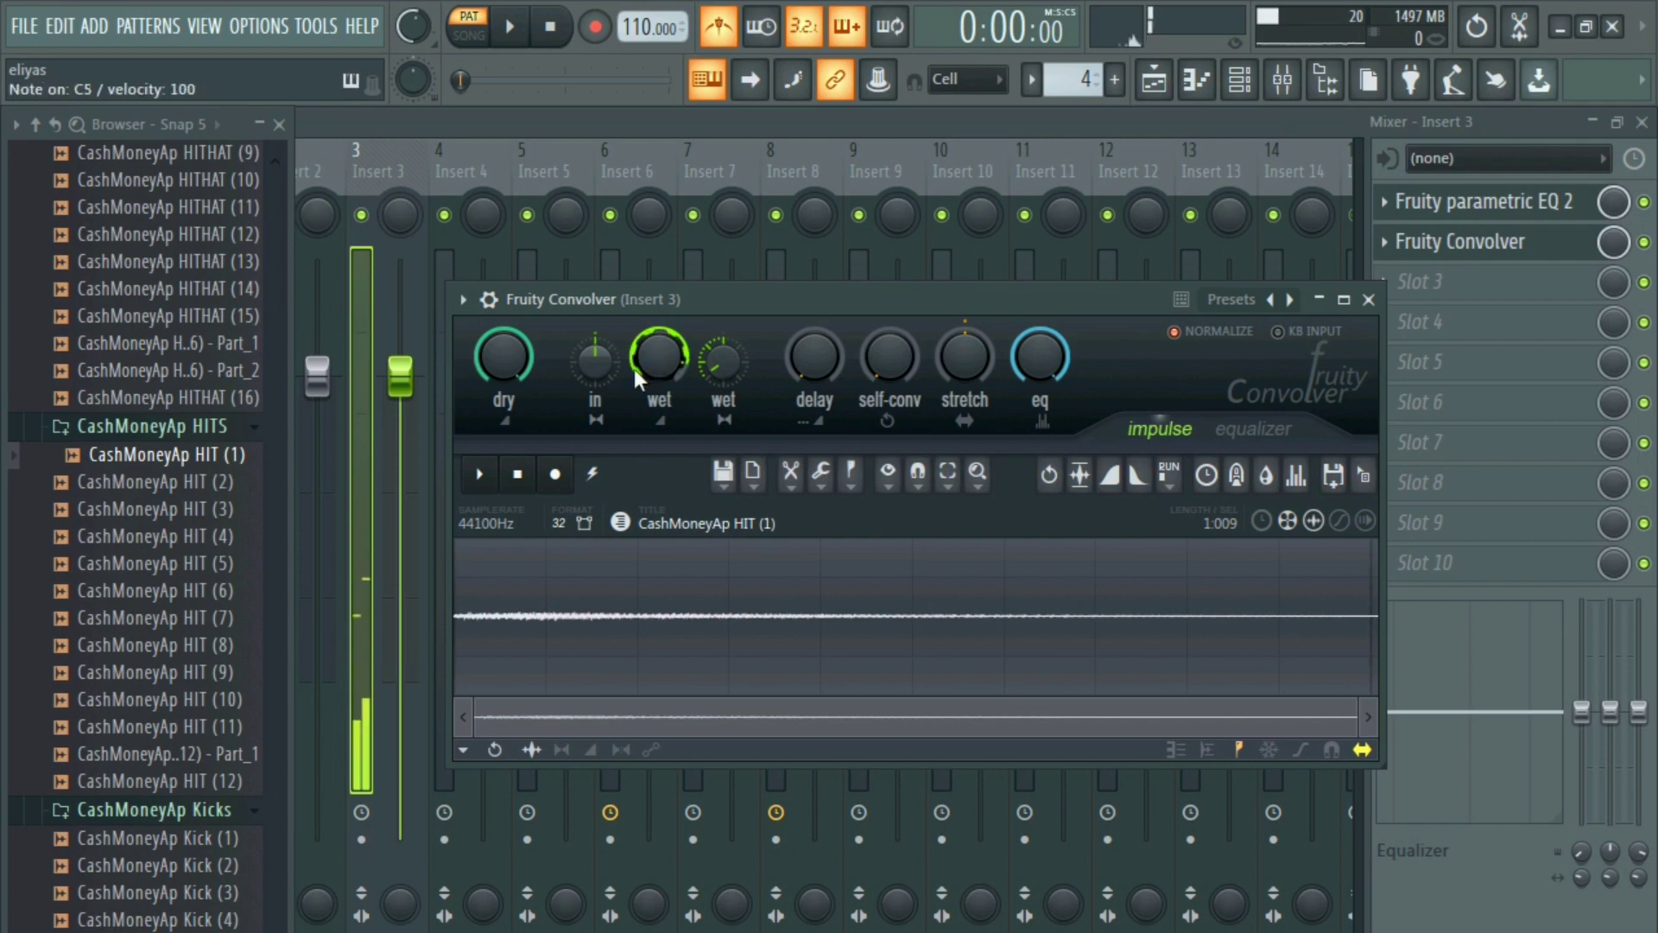
pyautogui.moveTo(595, 361); pyautogui.dragTo(596, 373)
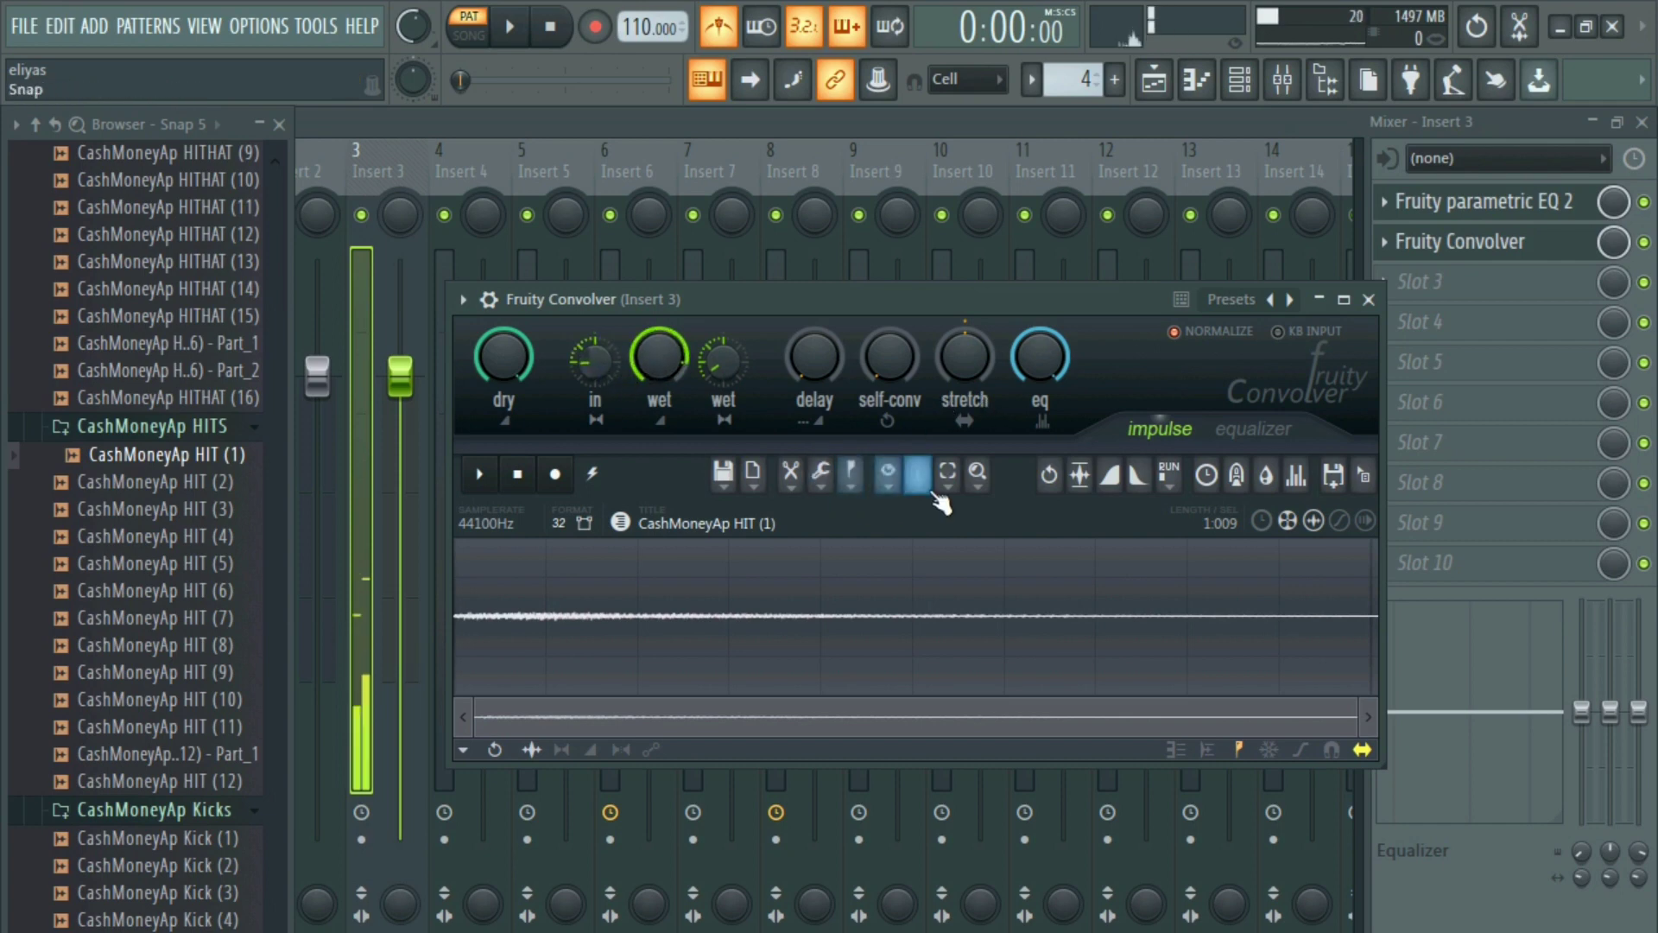
pyautogui.click(1140, 480)
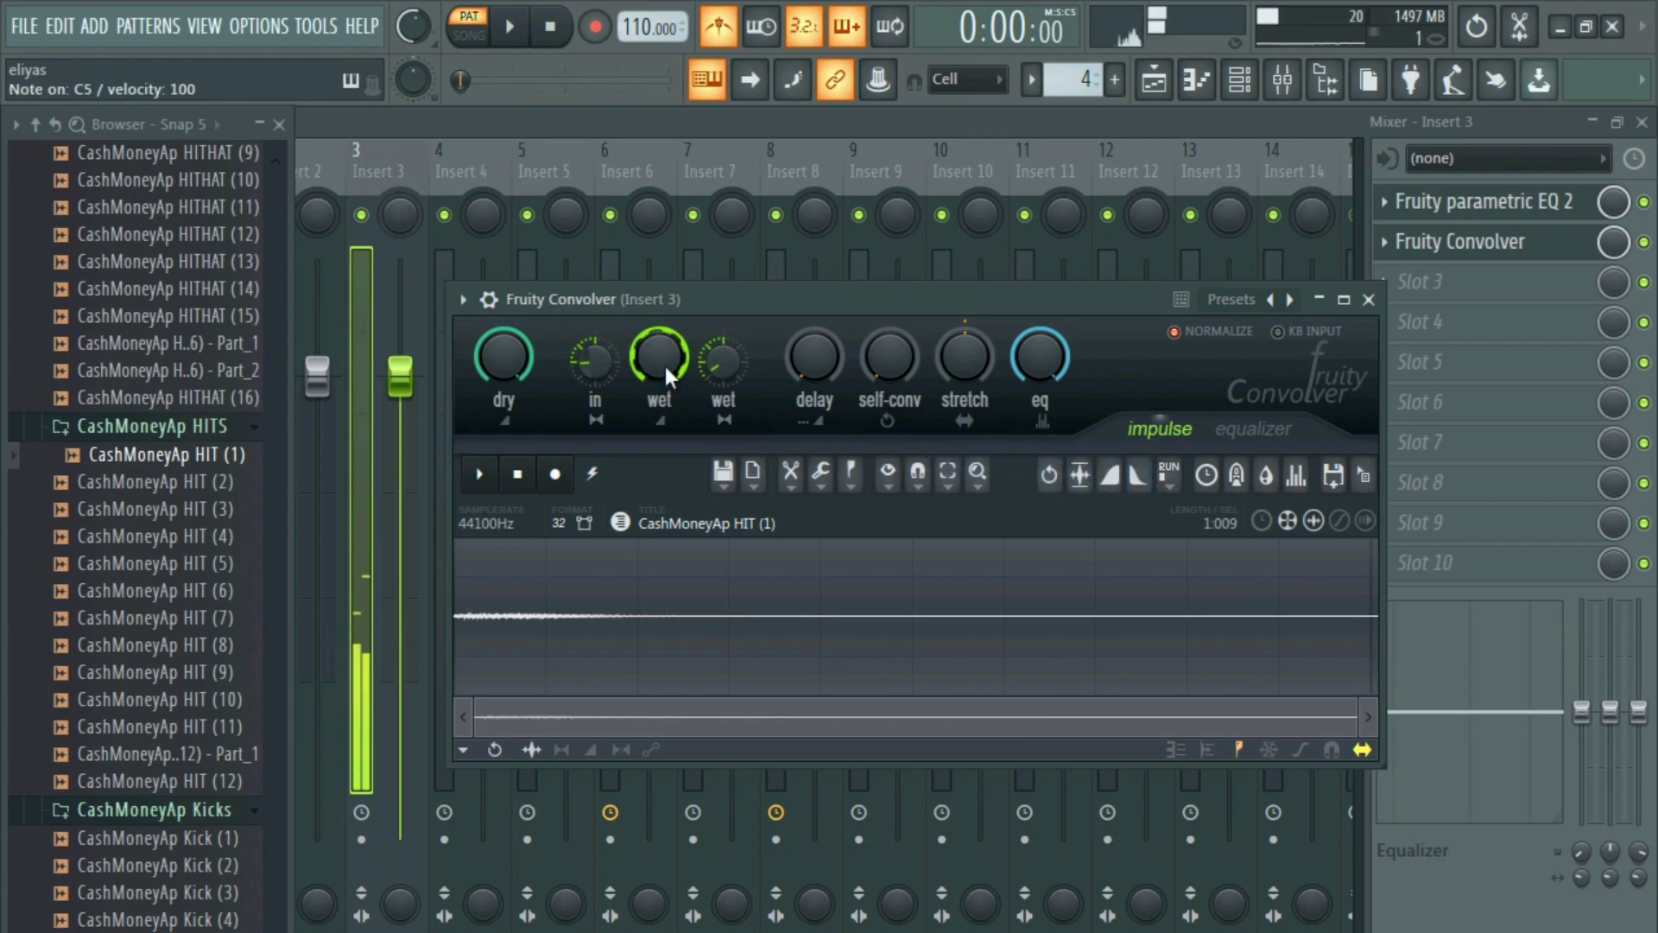
# - Delete Fruity Convolver from slot 2 of Insert 3
pyautogui.click(1391, 245)
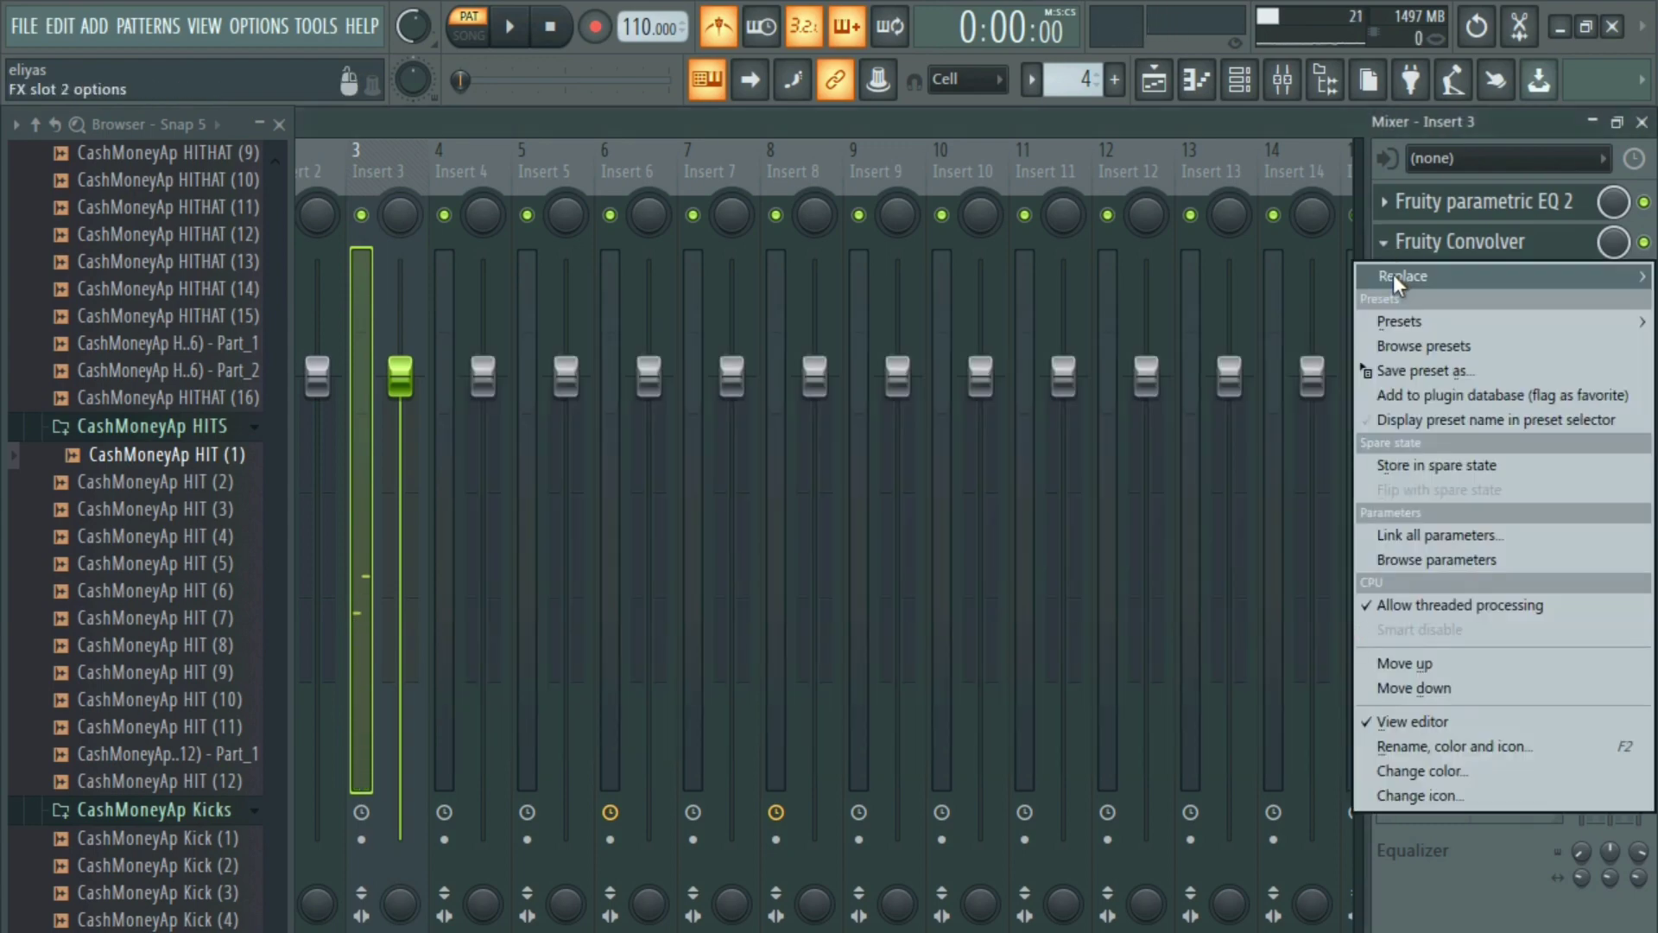
pyautogui.moveTo(1382, 270)
pyautogui.click(82, 54)
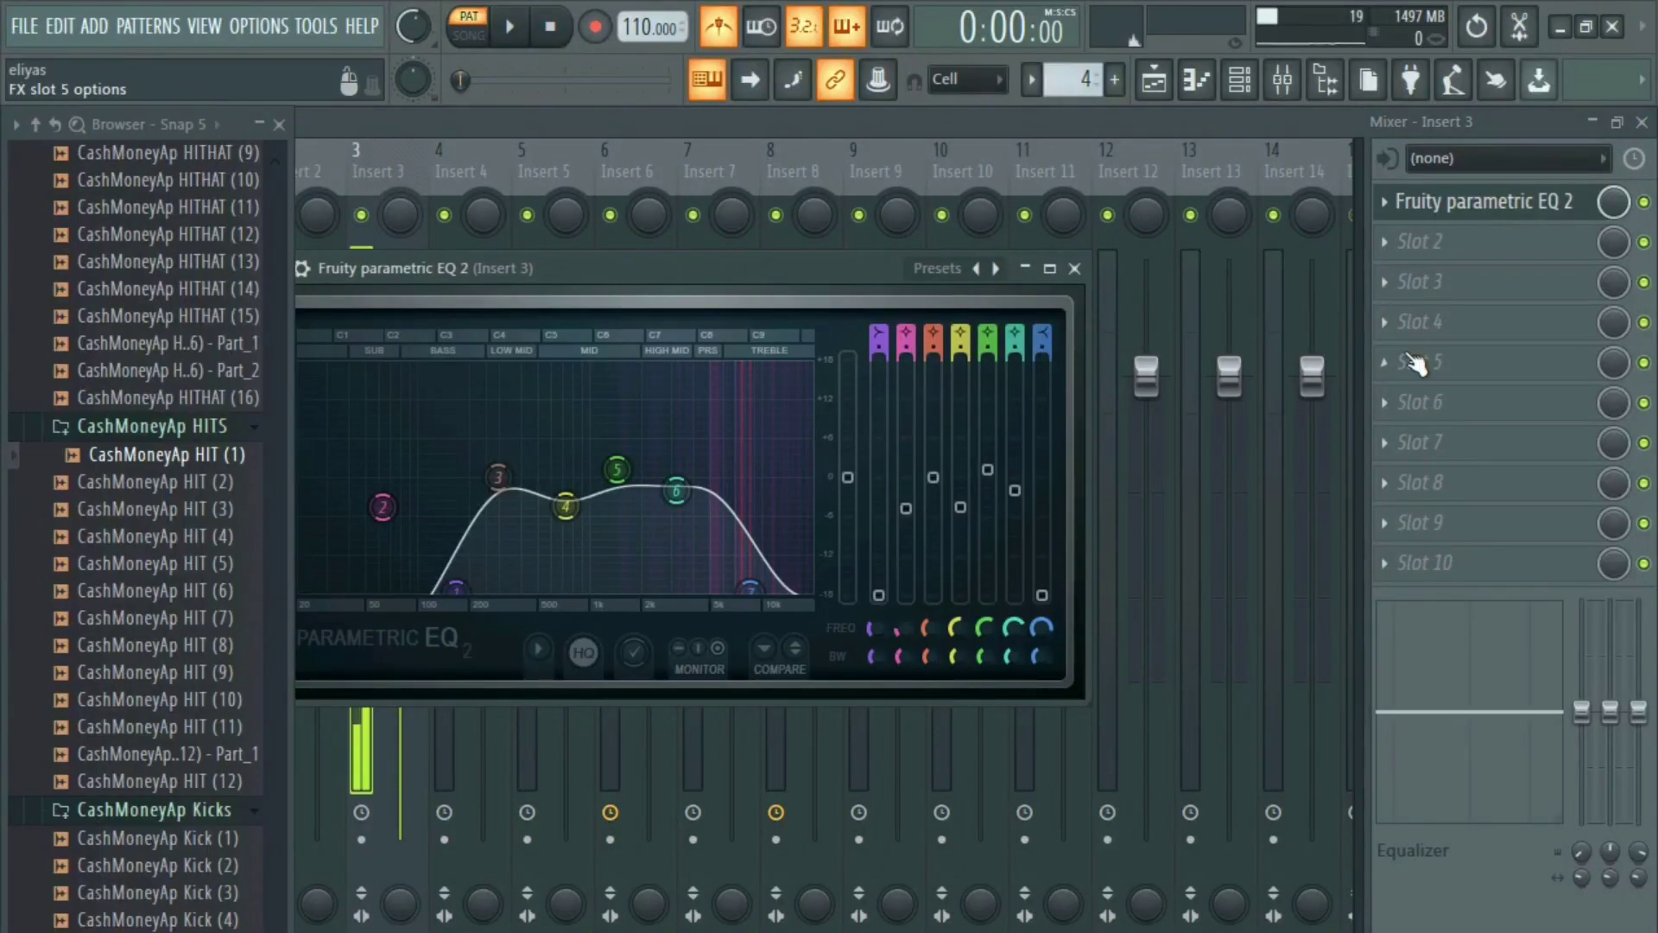
# - Load Fruity Reeverb 2 in slot 2 of Insert 3, lowering dry and ER, raising wet, and adjusting decay and size
pyautogui.click(1484, 256)
pyautogui.click(1102, 537)
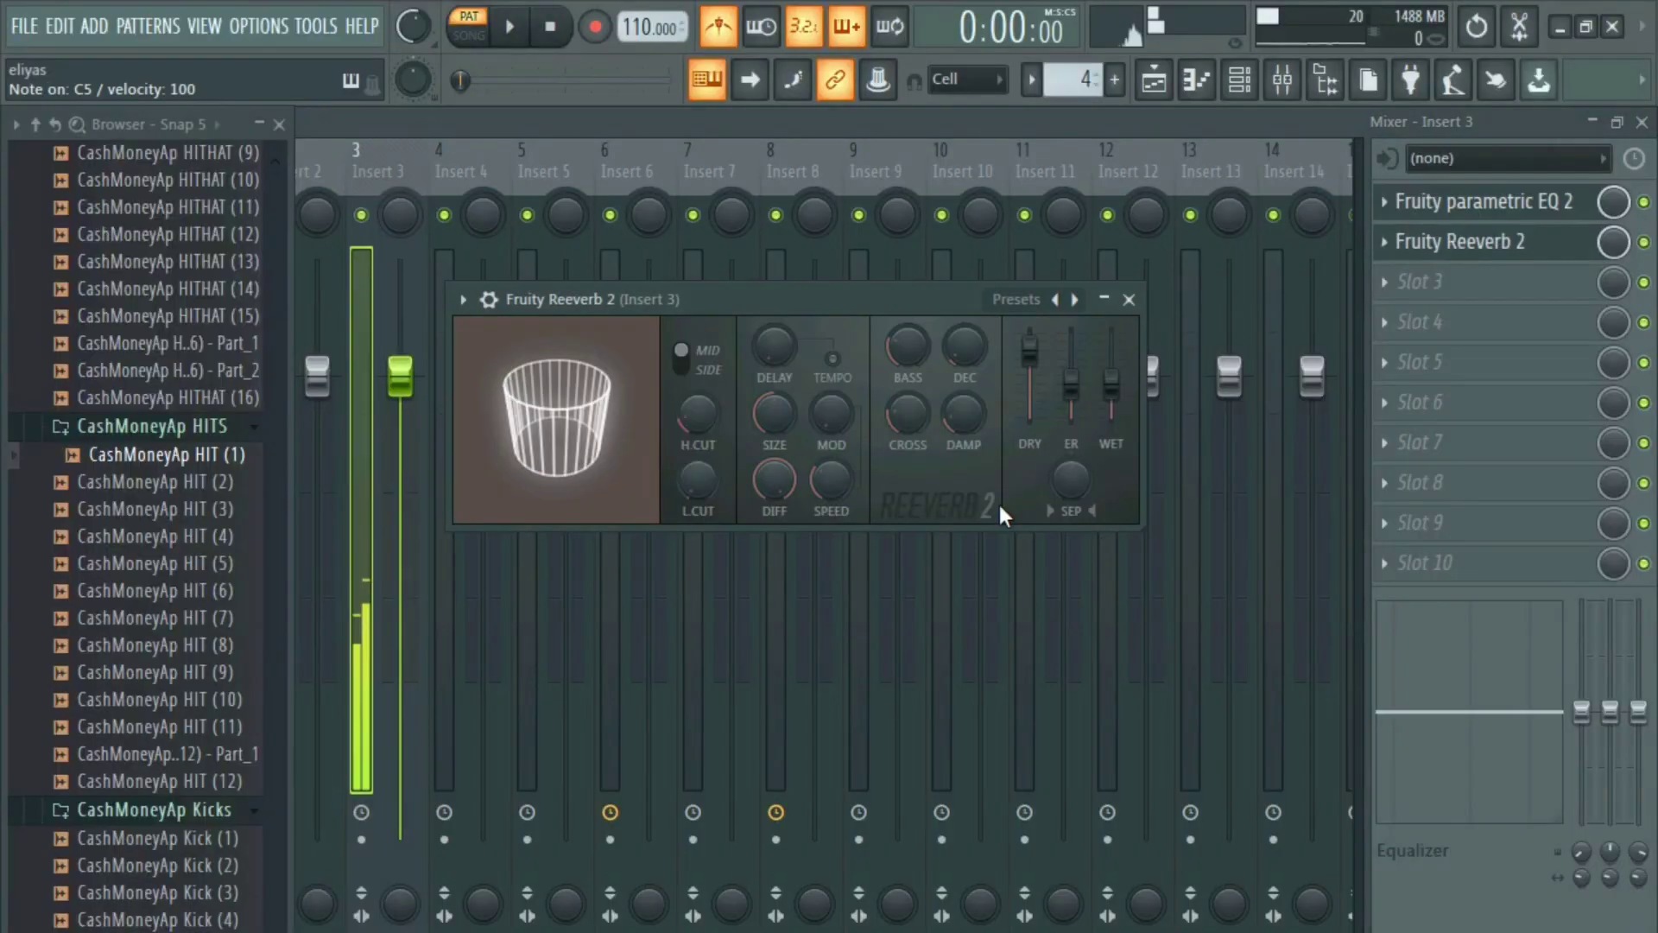
pyautogui.moveTo(1073, 389); pyautogui.dragTo(1073, 424)
pyautogui.moveTo(1031, 351); pyautogui.dragTo(1112, 374)
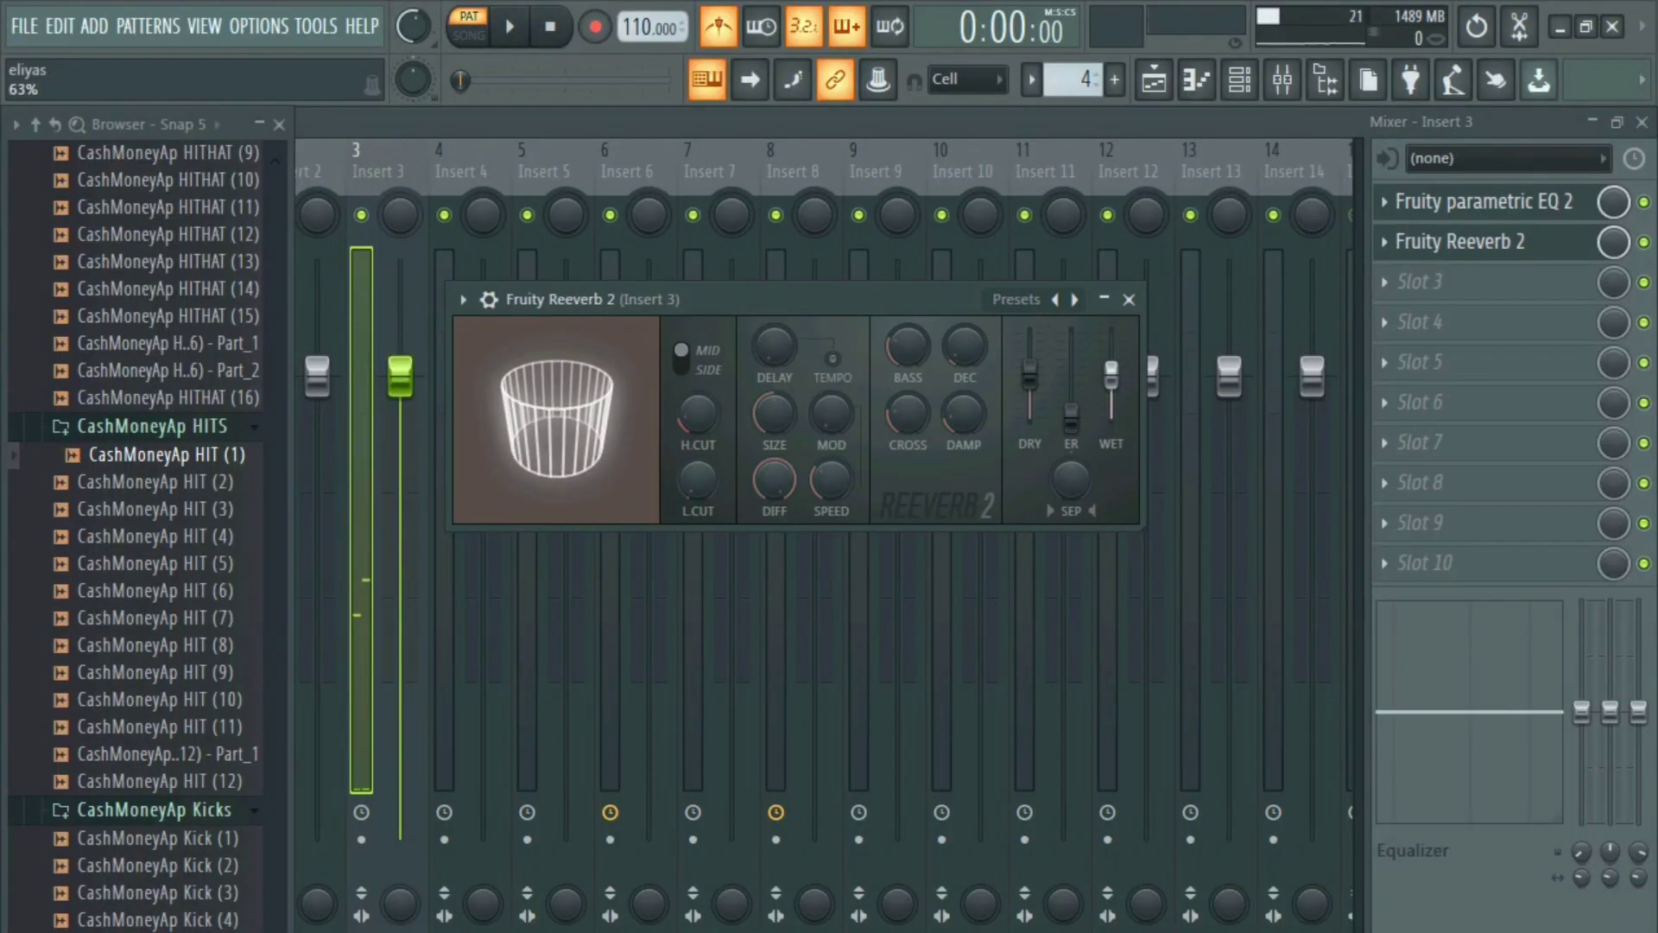
pyautogui.moveTo(965, 347); pyautogui.dragTo(965, 330)
pyautogui.moveTo(777, 418); pyautogui.dragTo(778, 398)
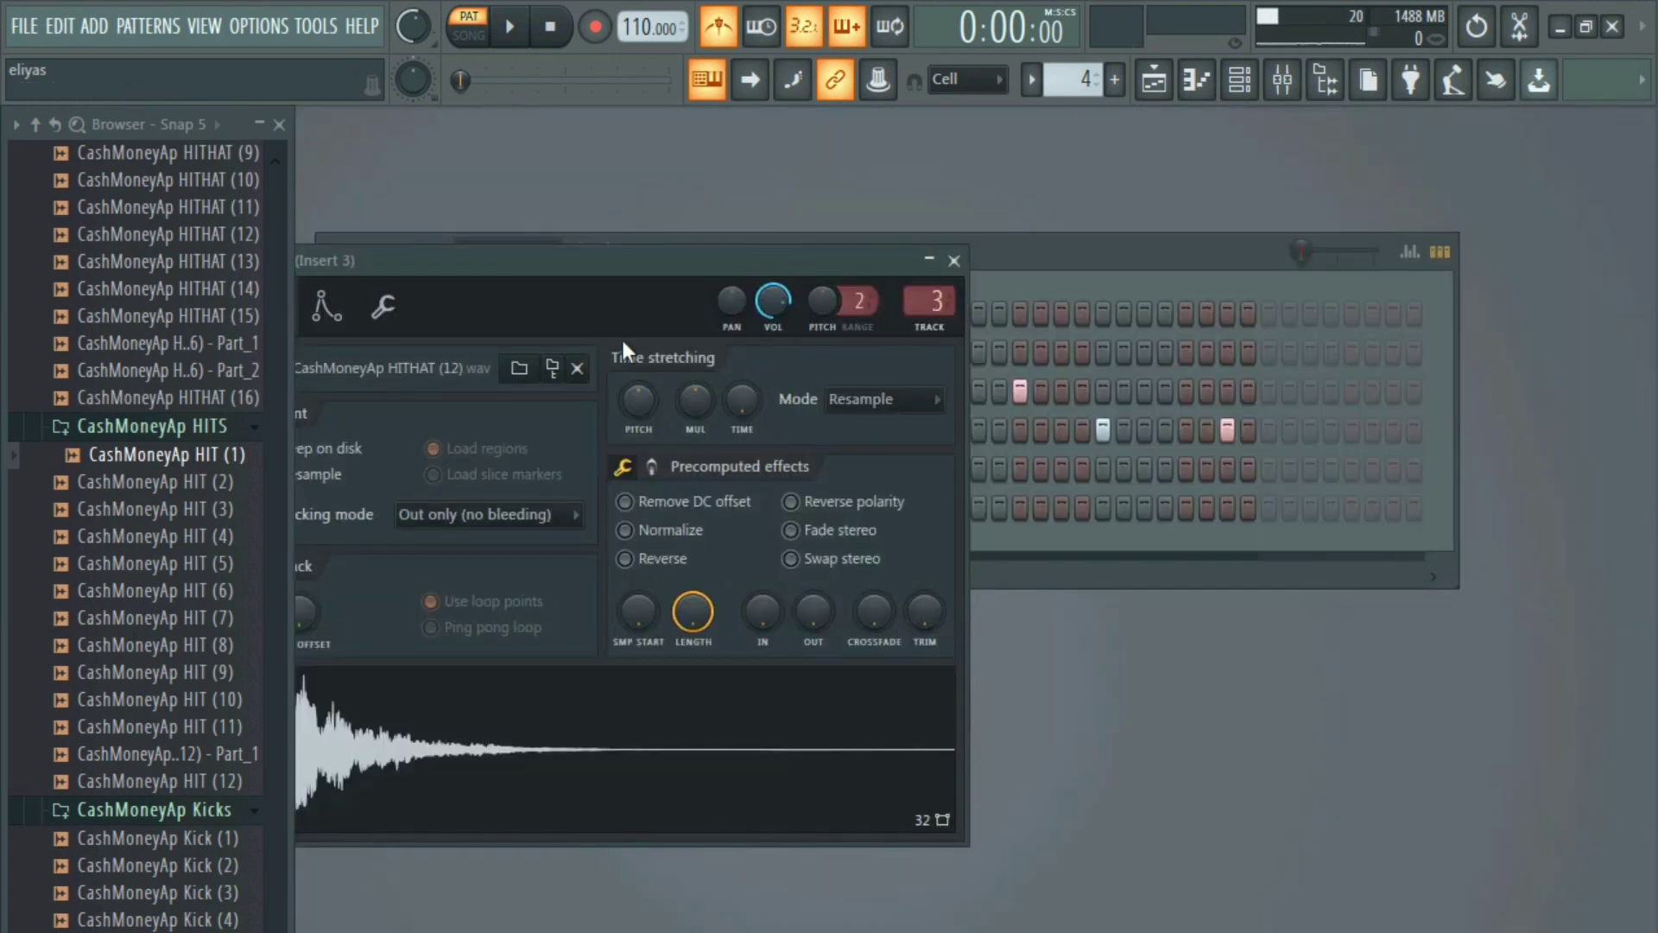
# - Add a slight fade-out to the Hat sample and close its sampler window
pyautogui.moveTo(648, 264); pyautogui.dragTo(827, 308)
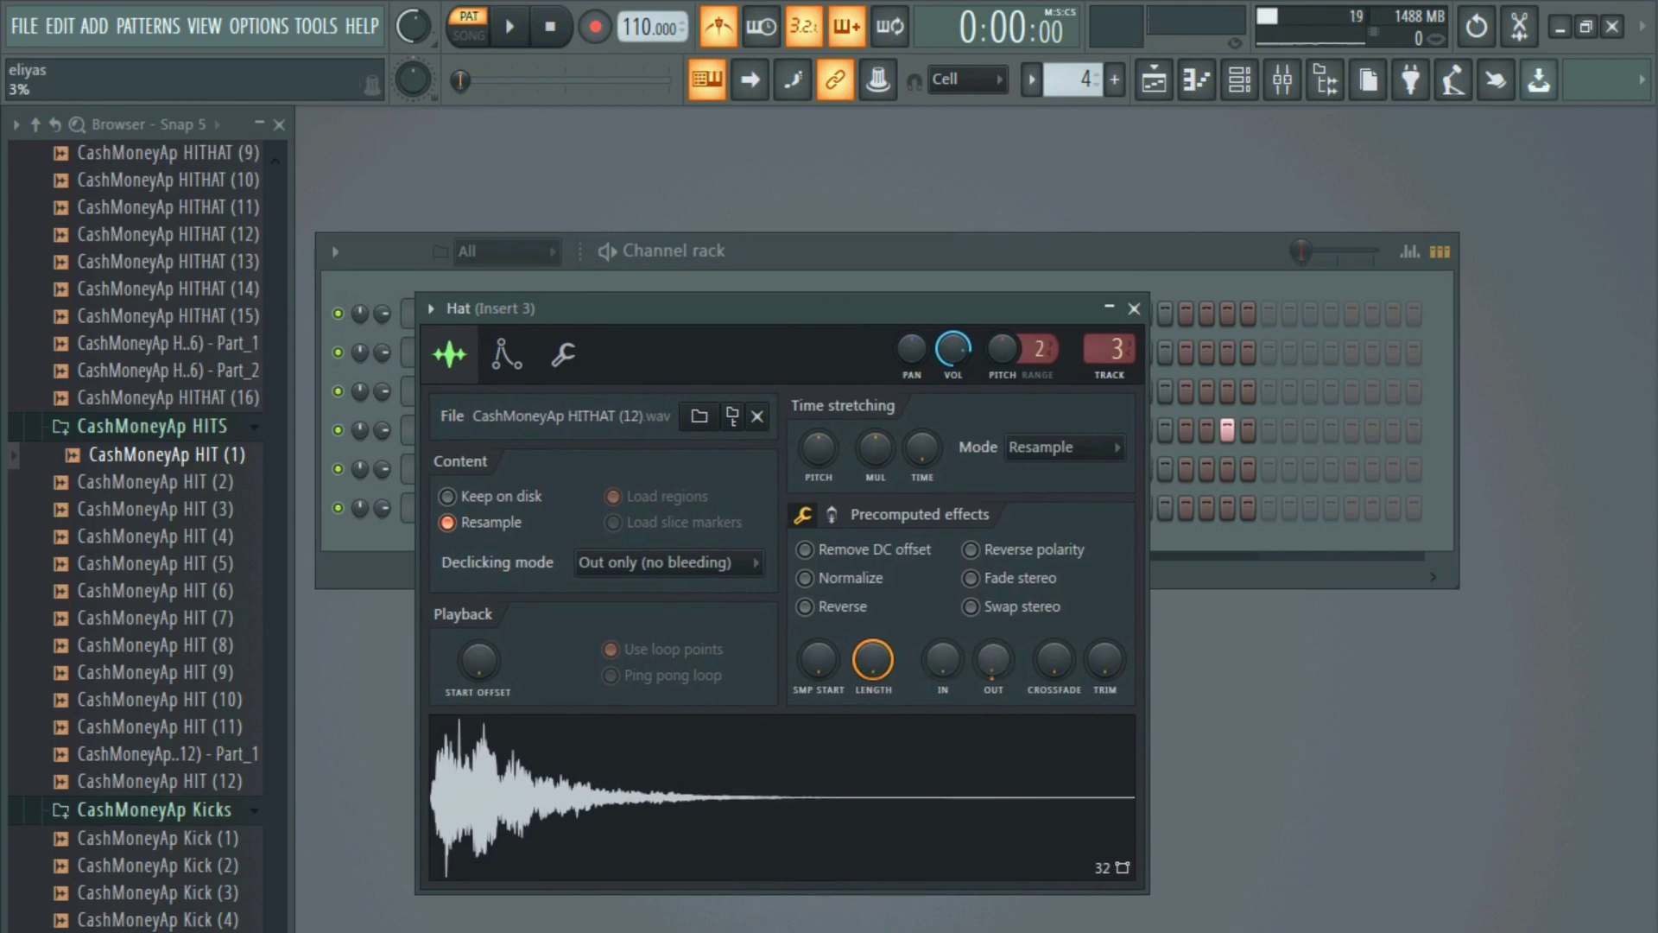
pyautogui.moveTo(993, 660); pyautogui.dragTo(992, 639)
pyautogui.press('Escape')
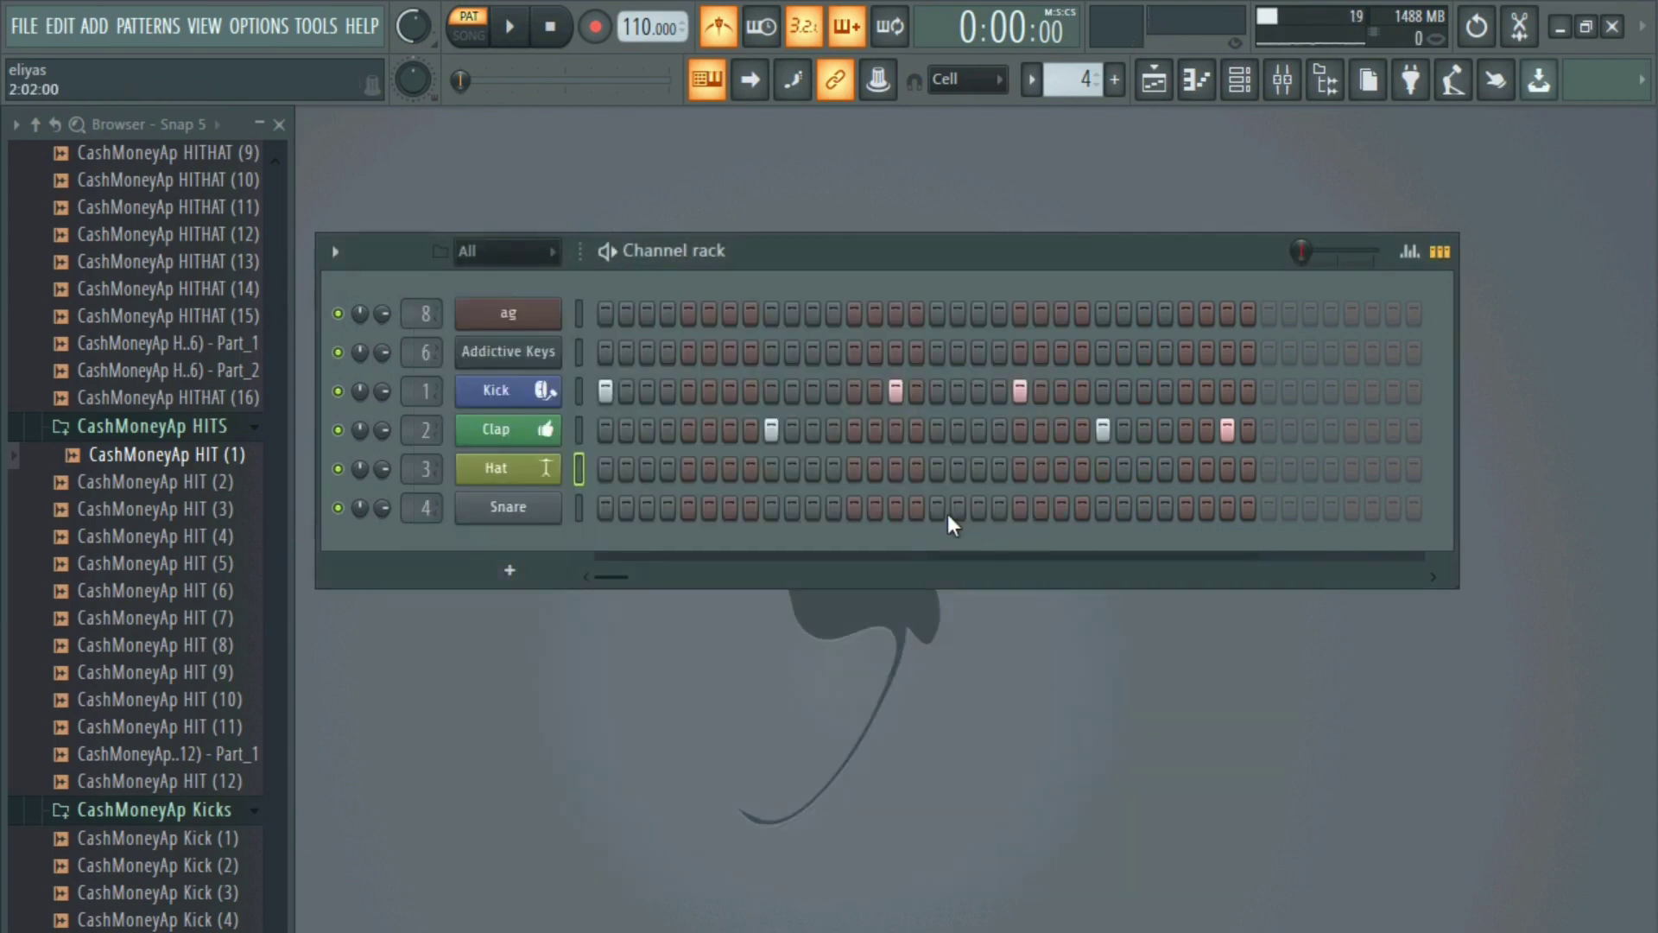
# - Open the Hat channel's piano roll and place a C5 note at the start of bar 1
pyautogui.rightClick(557, 465)
pyautogui.click(639, 477)
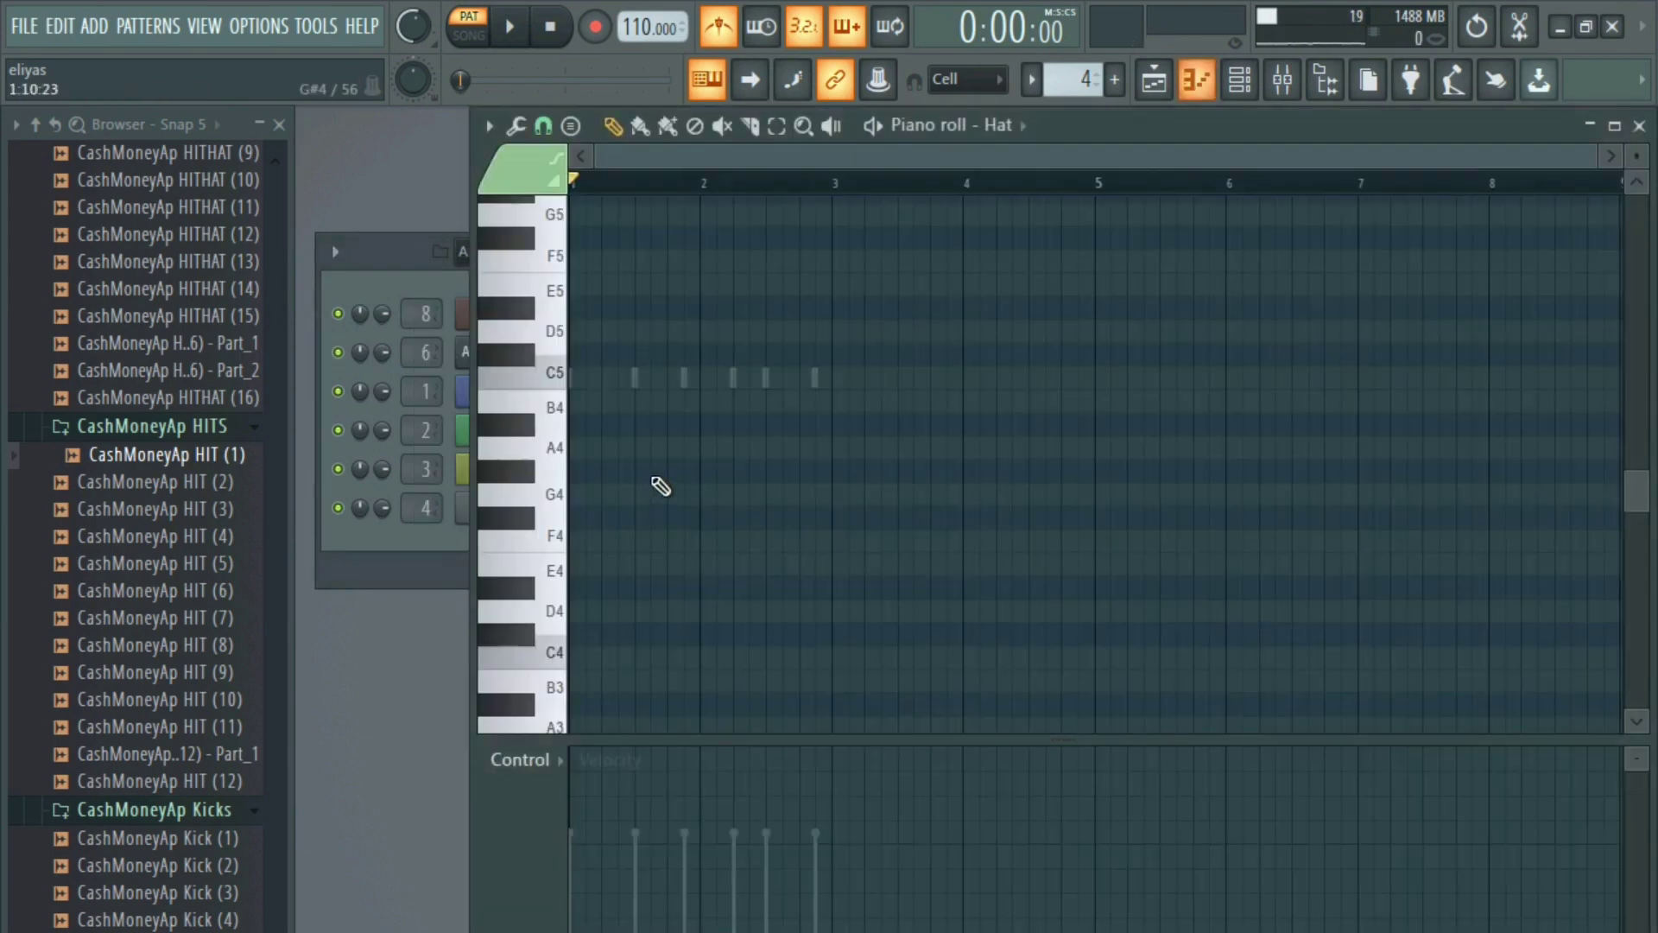
pyautogui.click(577, 377)
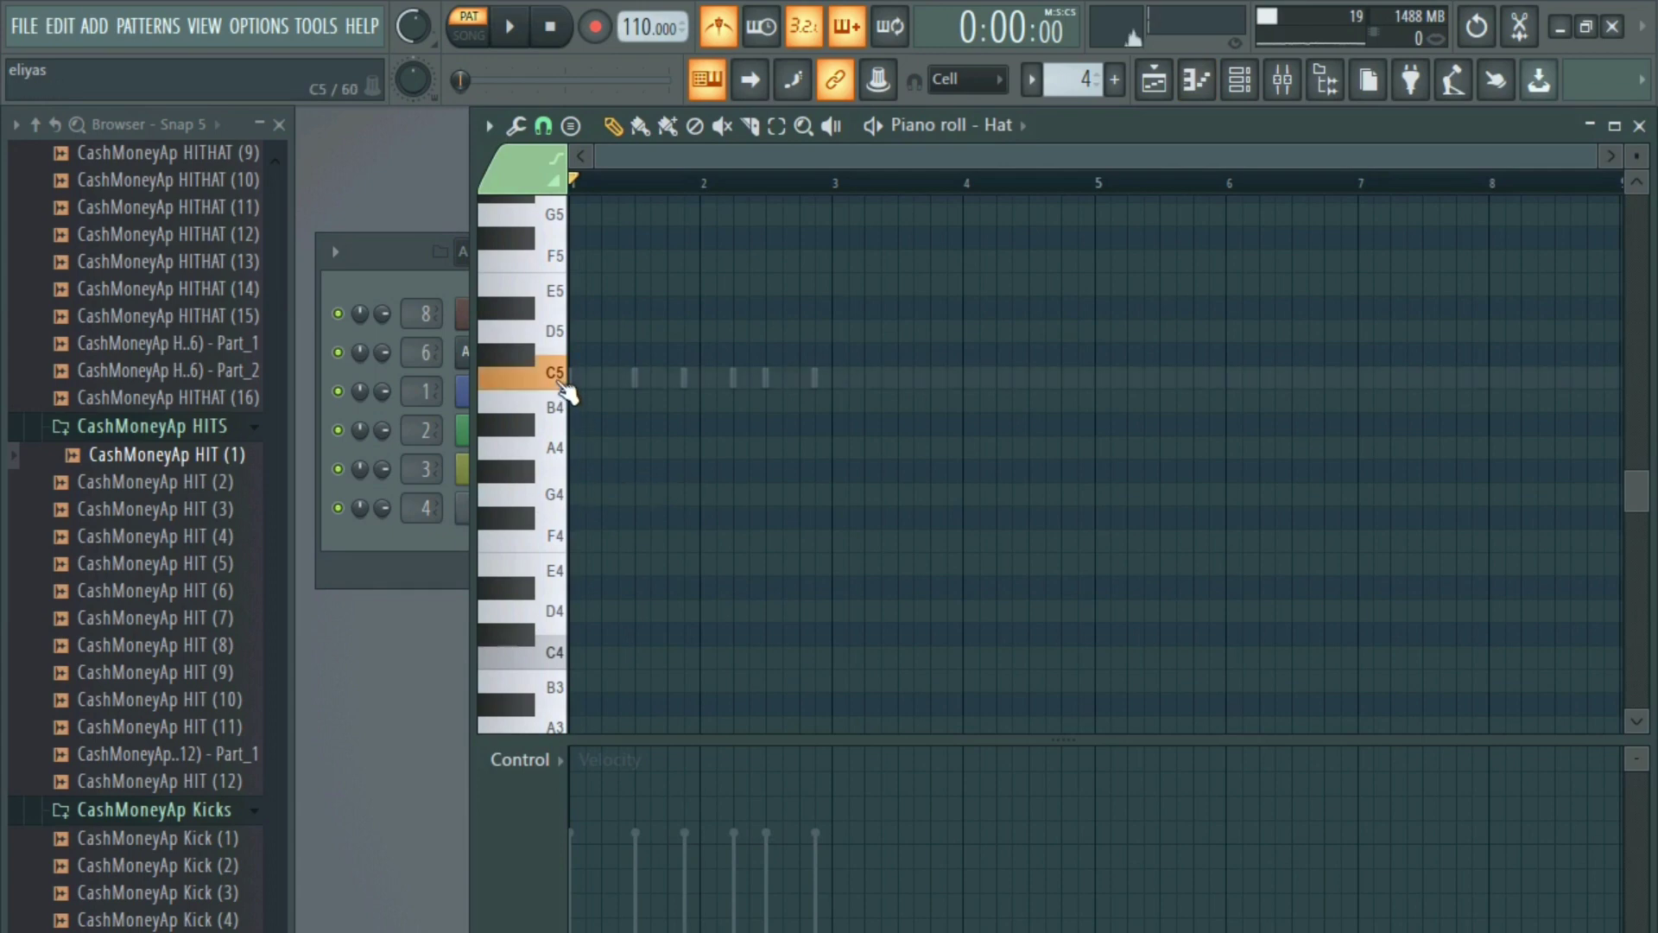
pyautogui.moveTo(625, 383); pyautogui.dragTo(574, 382)
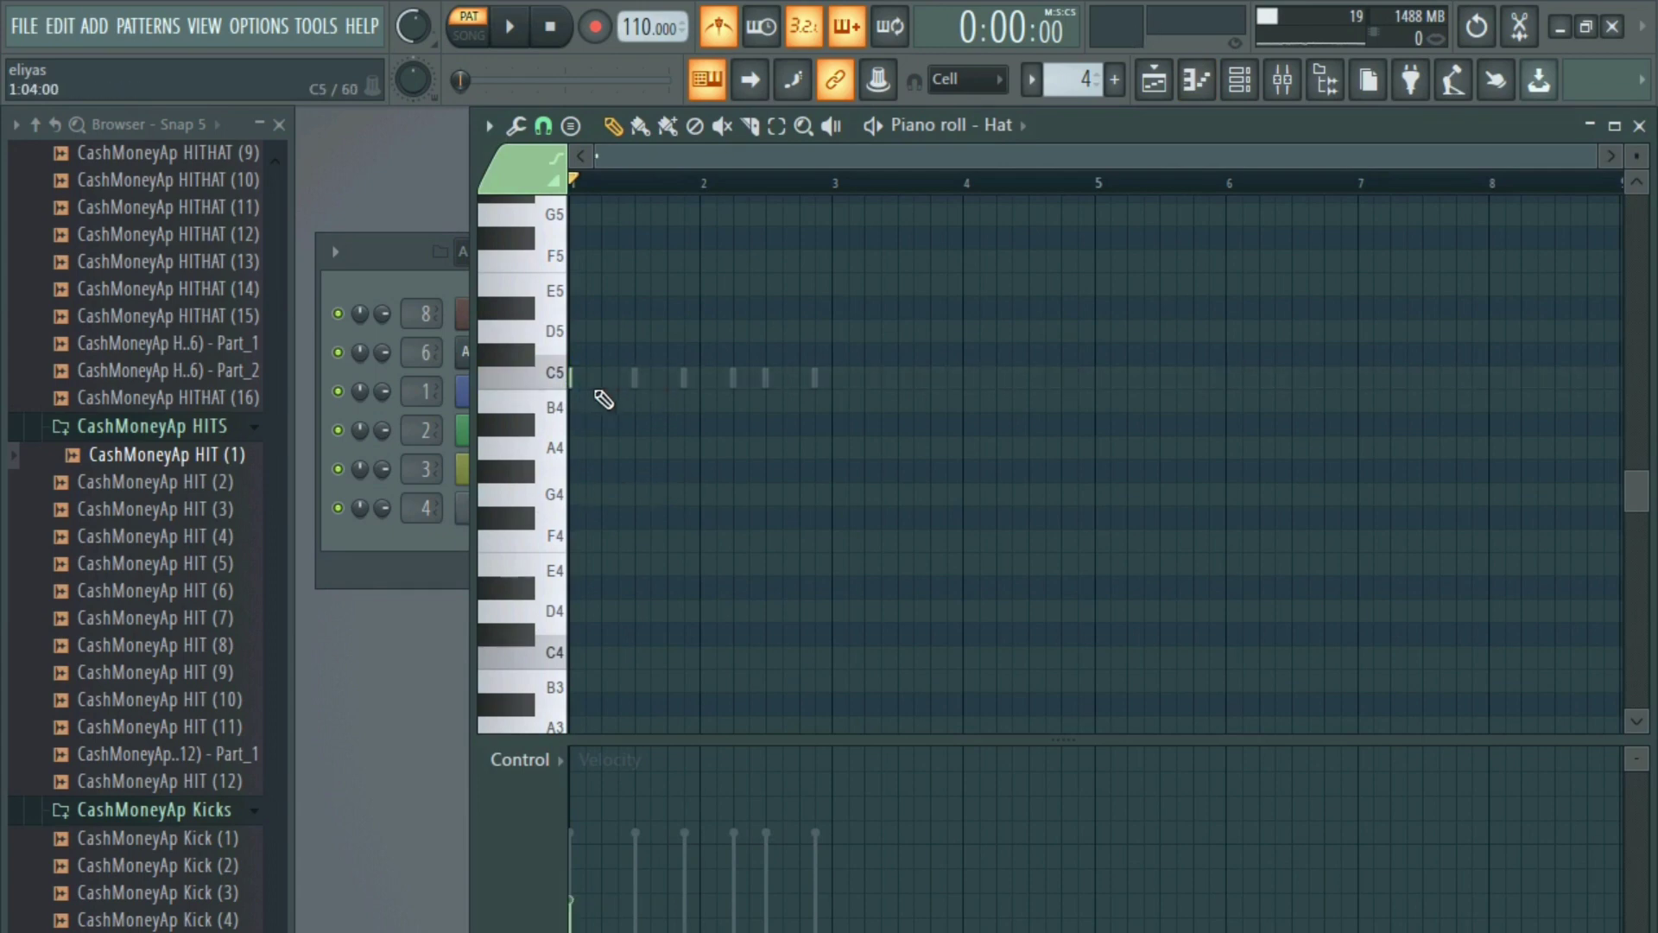
# - Try C5 hat notes on steps 3 and 5 of bar 1 during playback, and remove them again
pyautogui.click(593, 374)
pyautogui.click(610, 380)
pyautogui.scroll(3, 577, 643)
pyautogui.press('space')
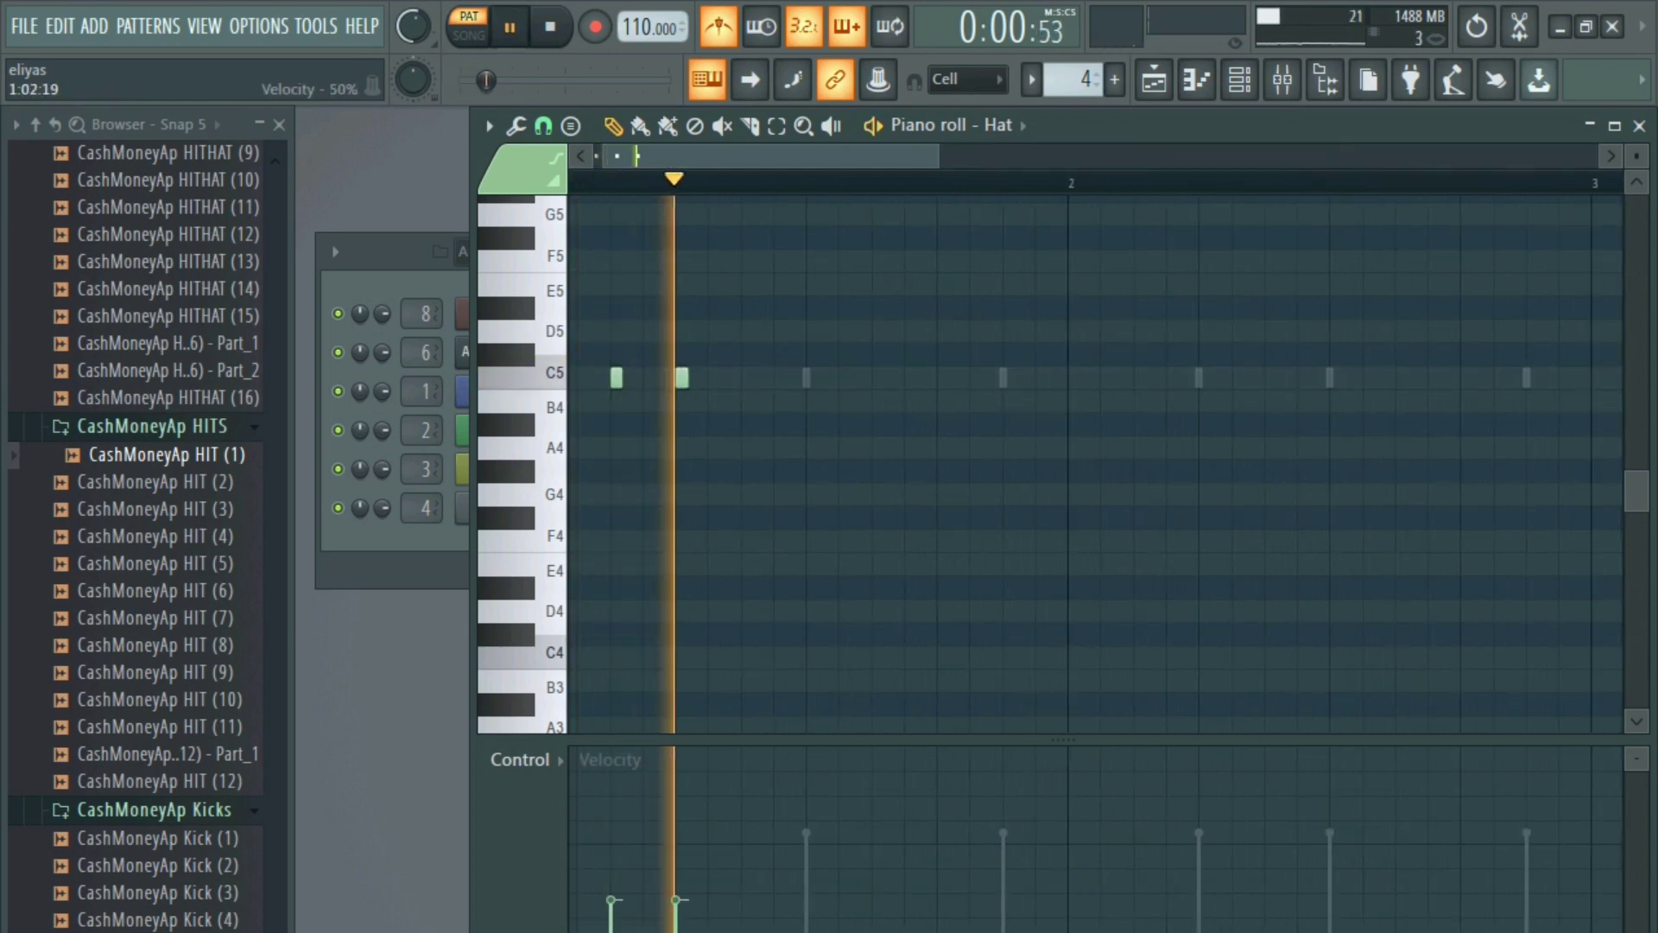
pyautogui.rightClick(616, 378)
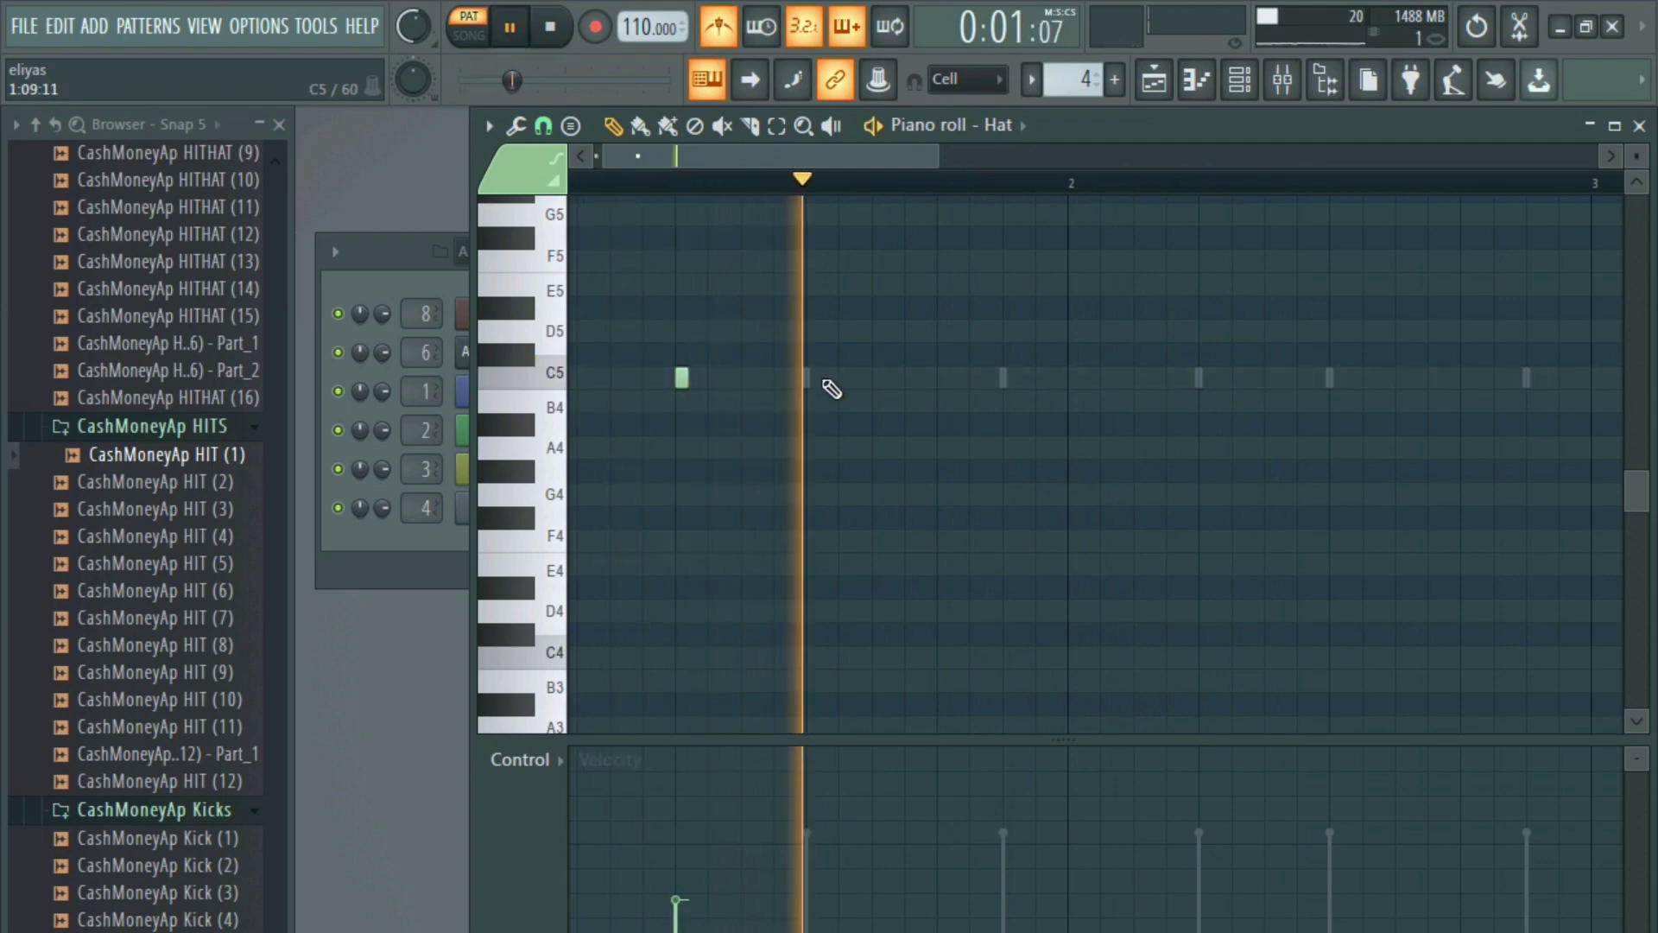
pyautogui.rightClick(683, 379)
# - Place C5 hat notes on steps 7, 11 and 13 of bar 1 and play the pattern back
pyautogui.click(760, 382)
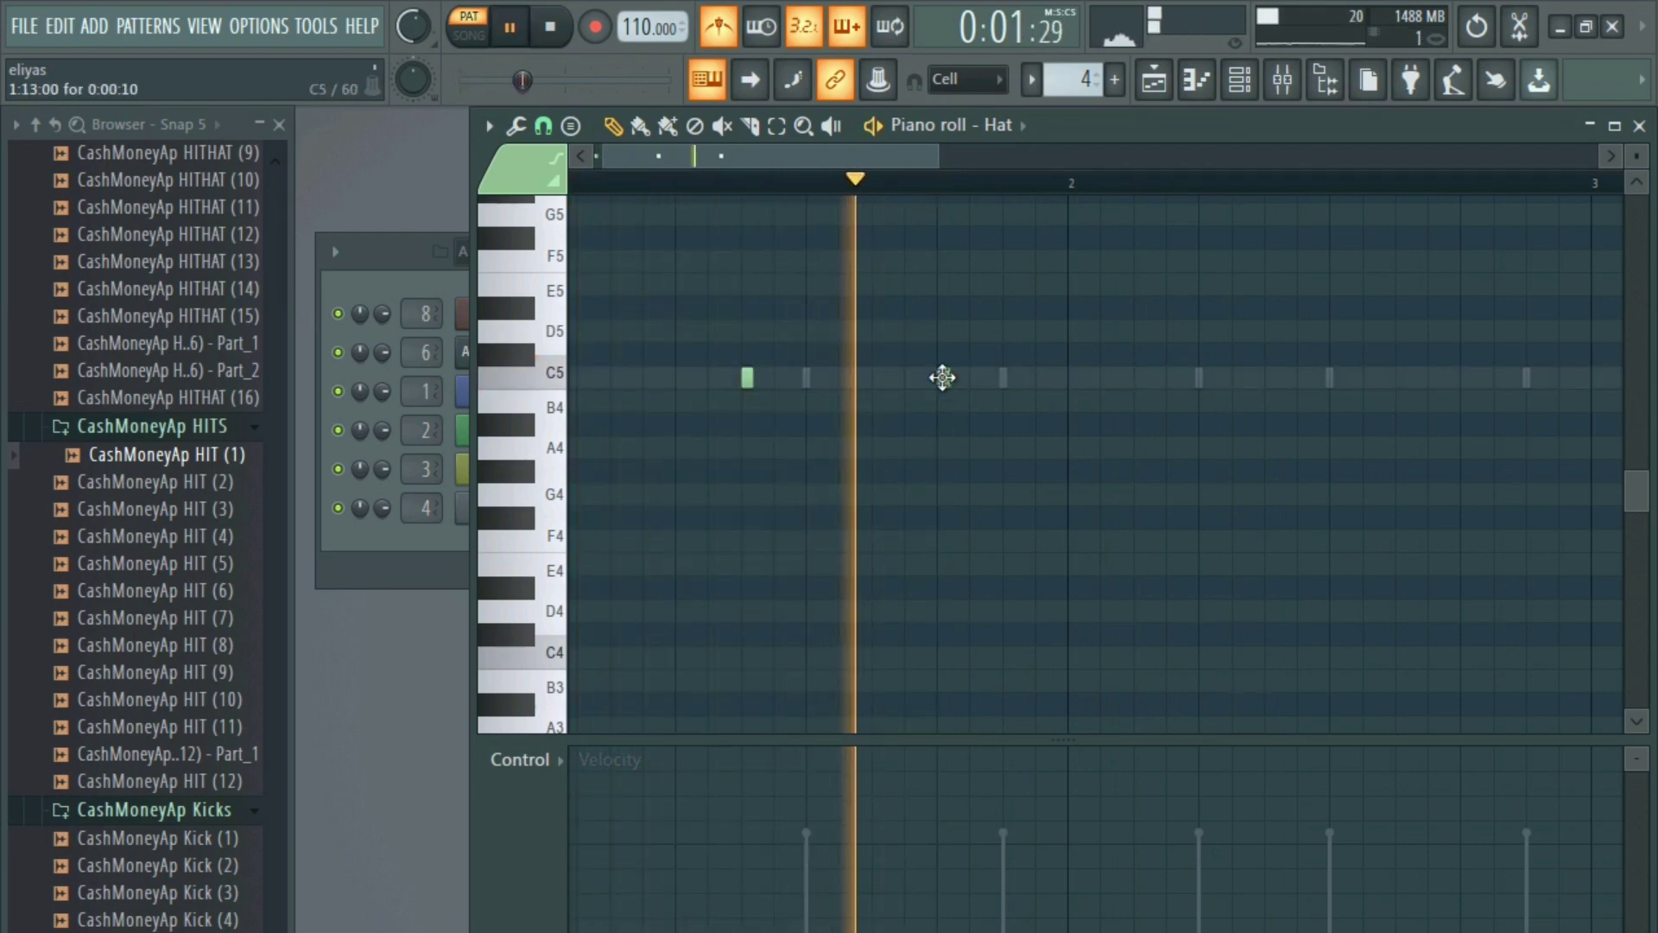
pyautogui.click(943, 377)
pyautogui.press('space')
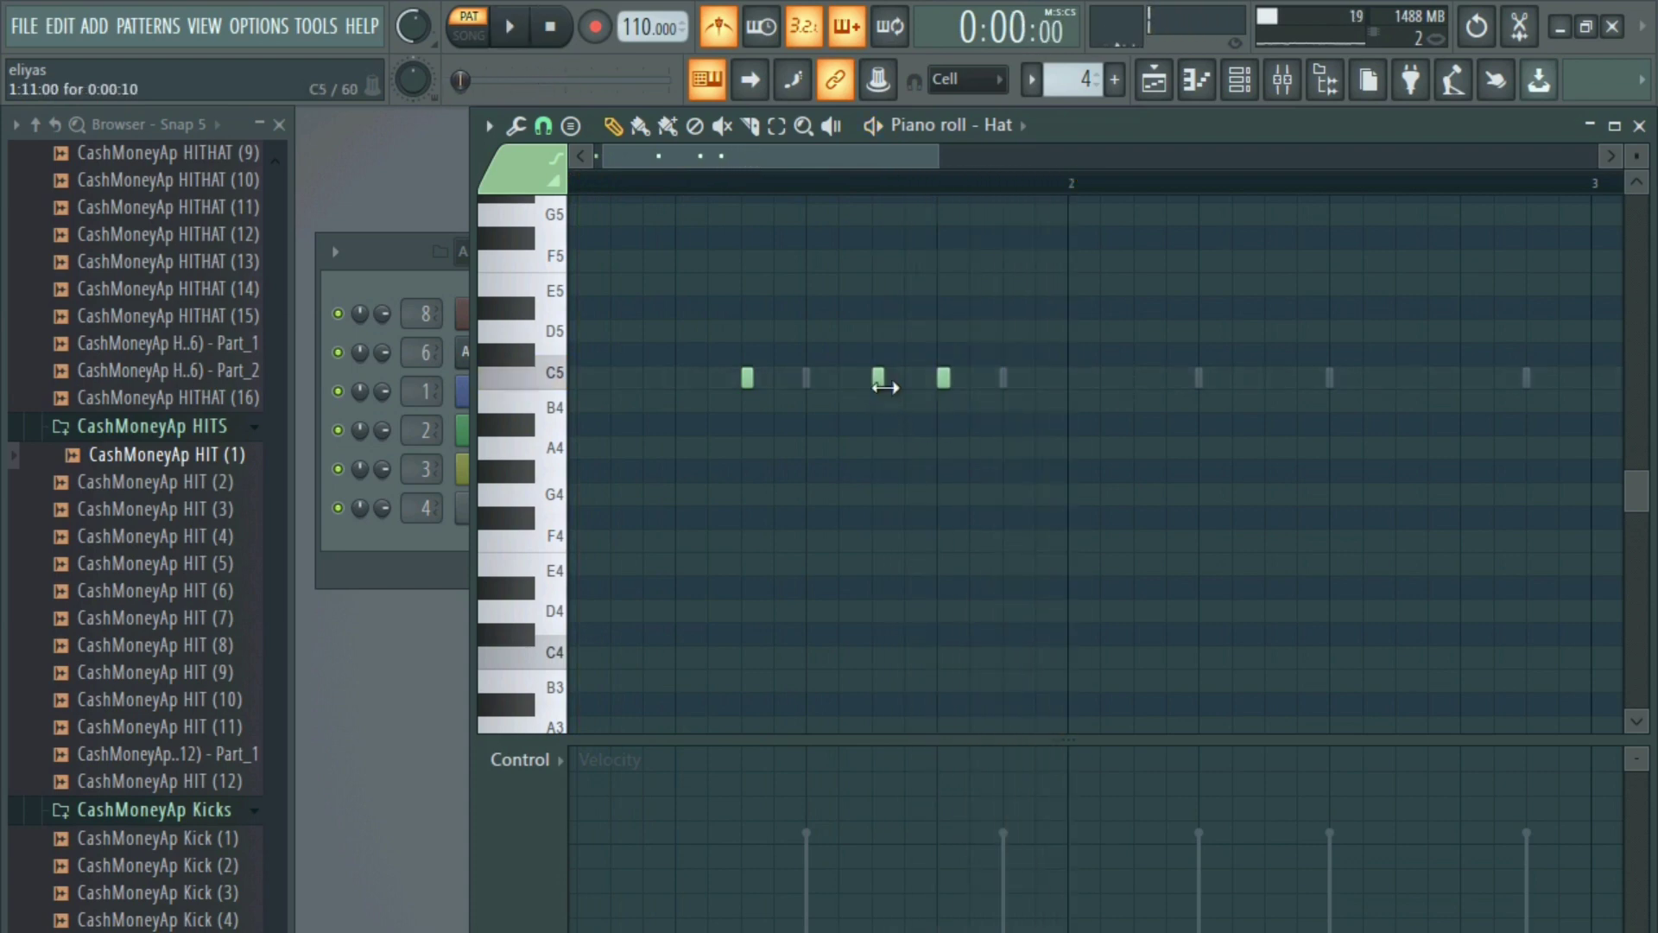
pyautogui.press('space')
# - Raise the step 13 hat note's velocity to about 50%, add a C5 note on step 15, and replay the pattern
pyautogui.click(940, 898)
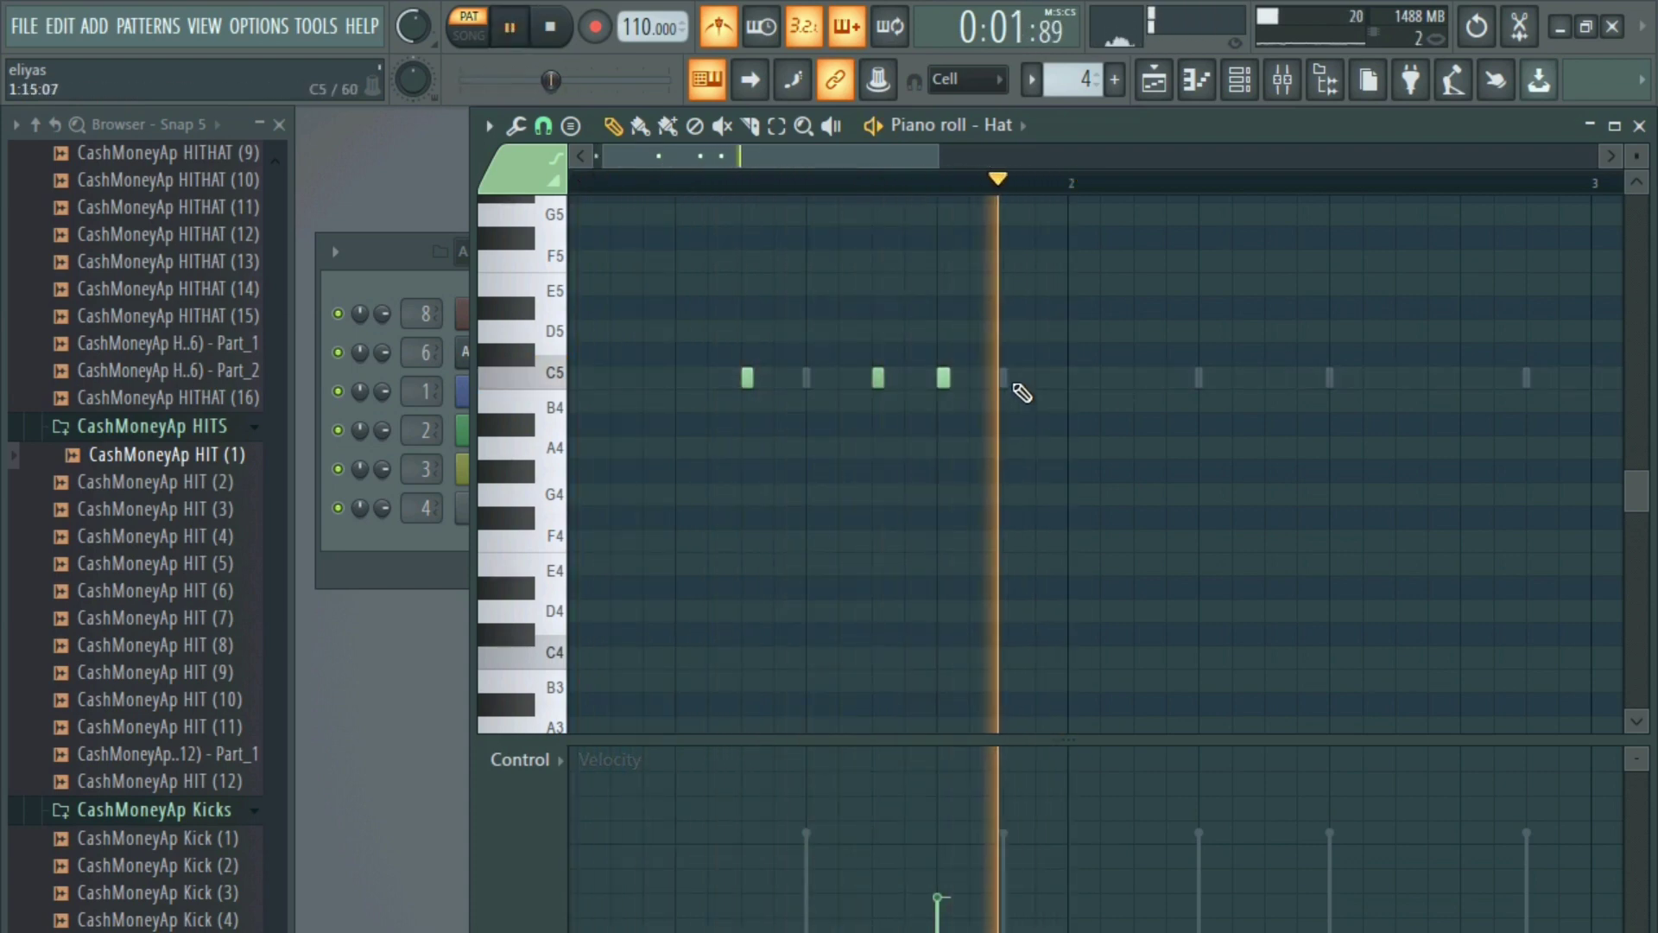
pyautogui.press('space')
pyautogui.click(1006, 379)
pyautogui.press('space')
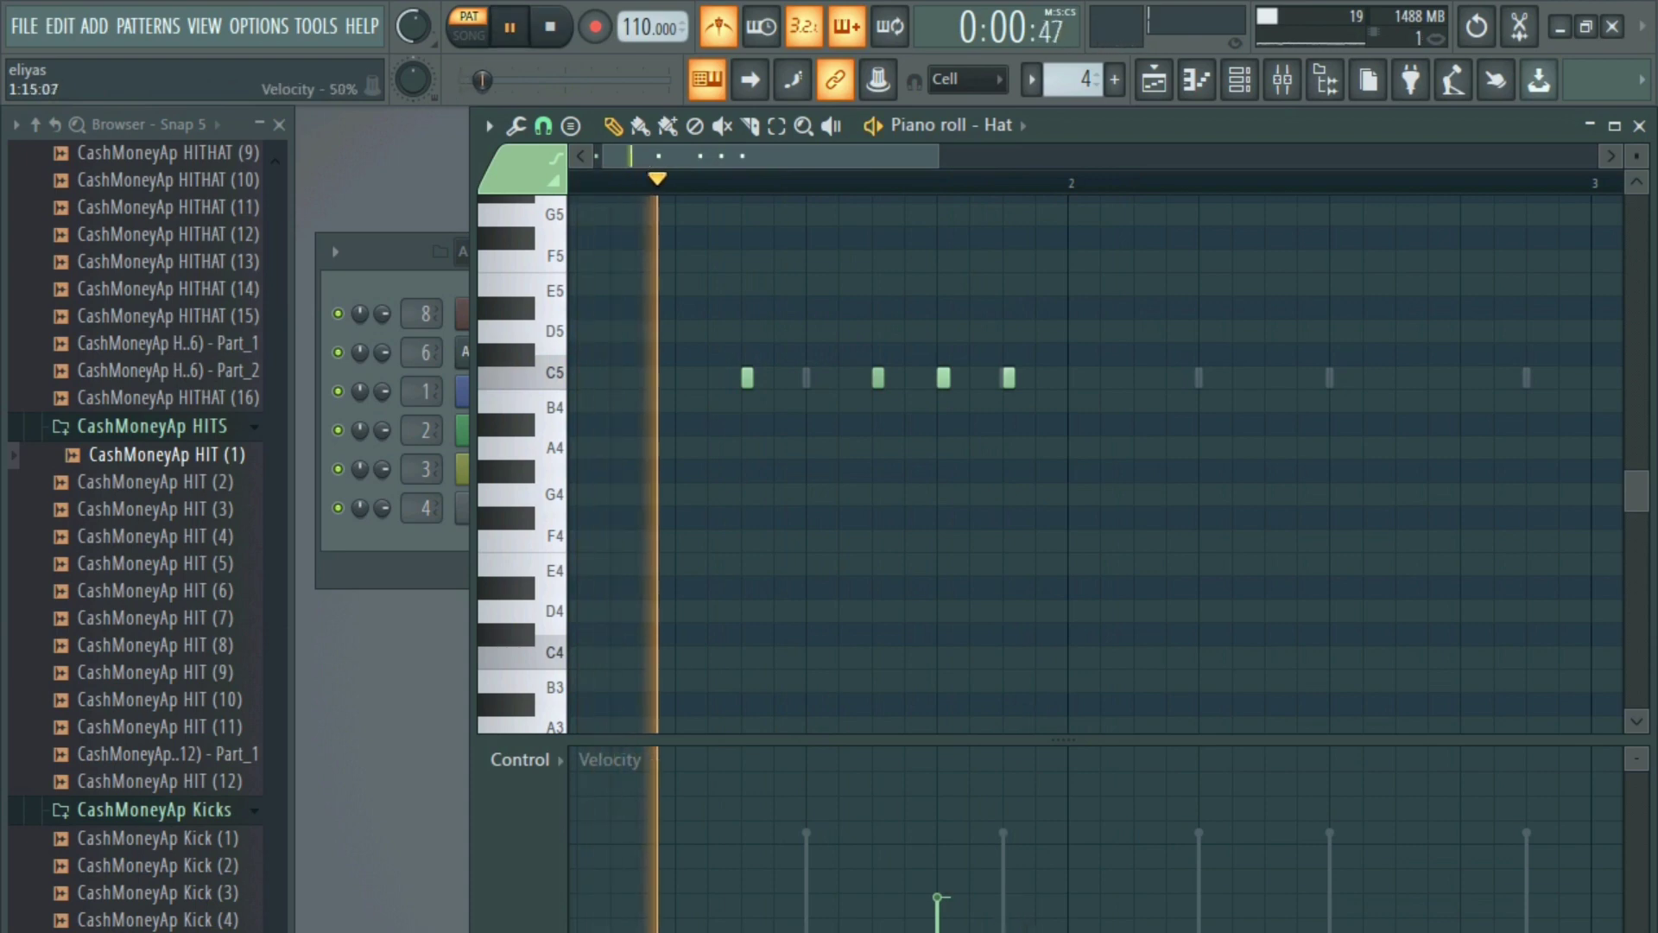
# - Duplicate bar 1's C5 hat notes into bar 2 and stop playback
pyautogui.scroll(-3, 836, 492)
pyautogui.moveTo(1022, 544); pyautogui.dragTo(570, 354)
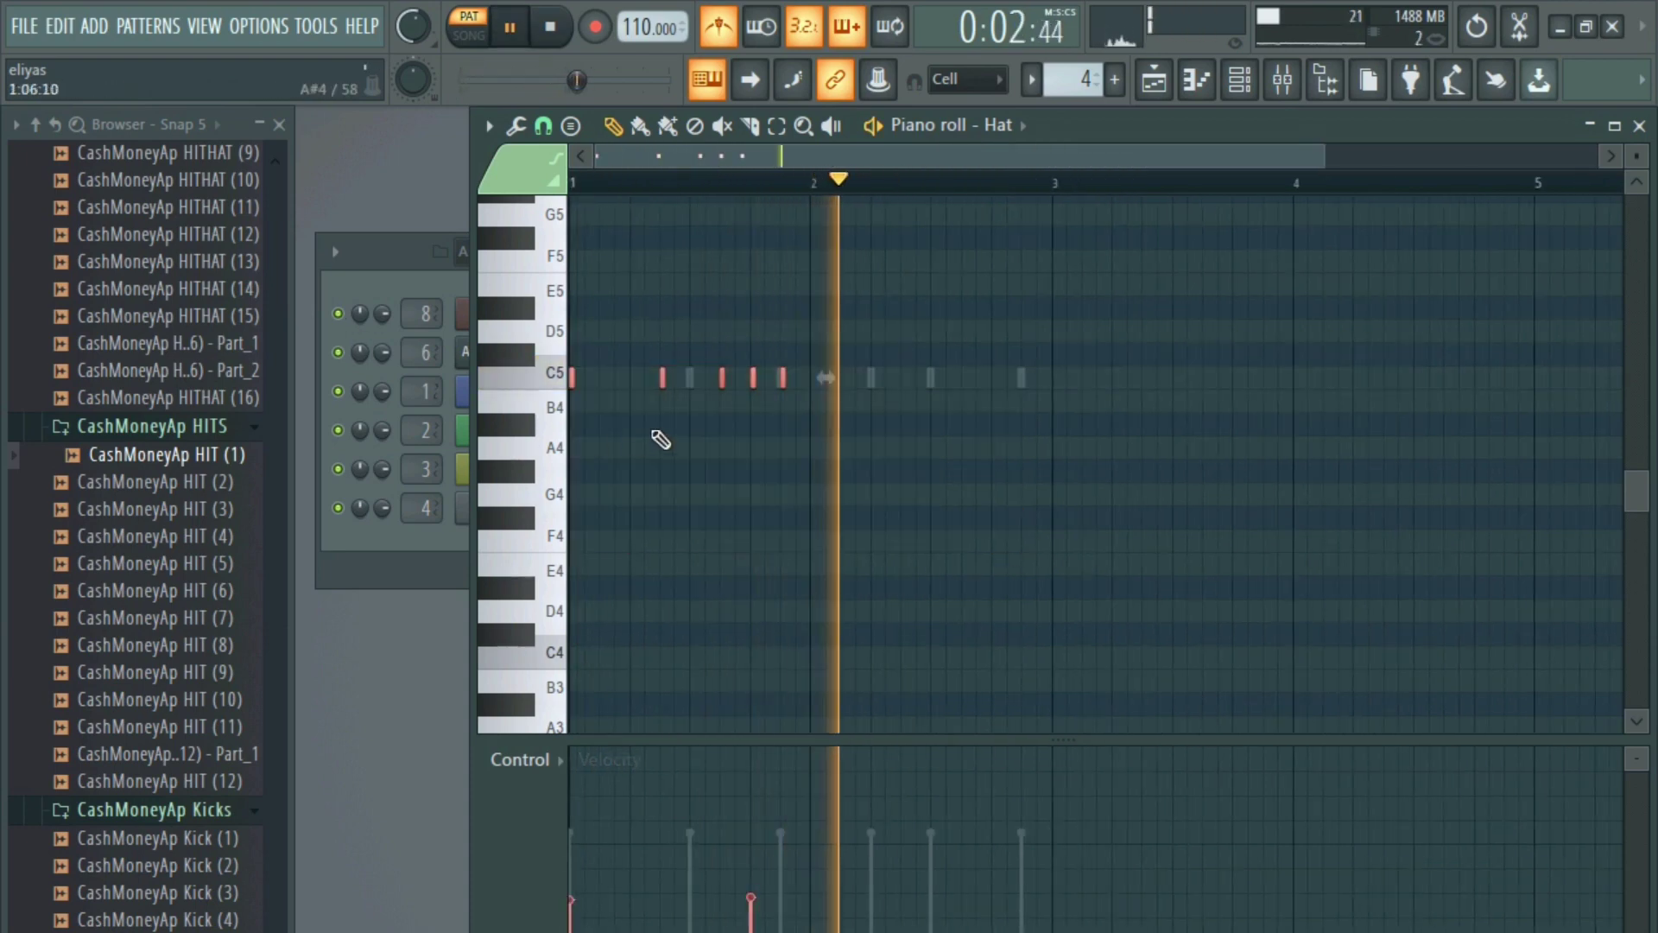
pyautogui.press('space')
pyautogui.moveTo(662, 384); pyautogui.dragTo(901, 401)
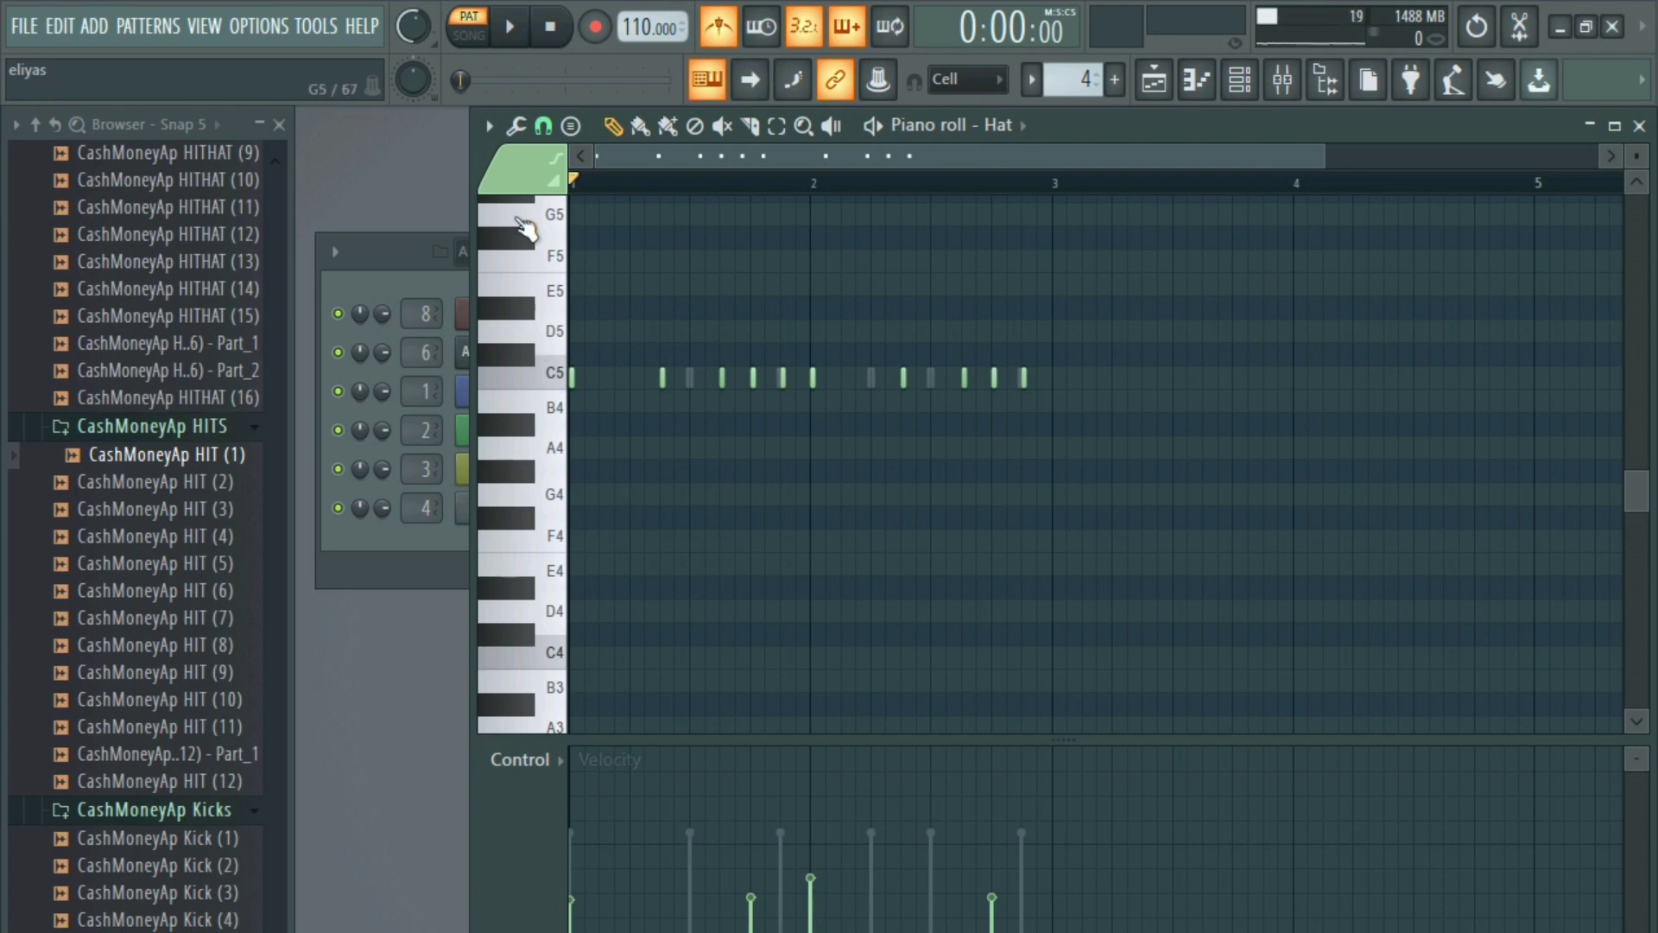
# - Set the piano roll snap to 1/4 step, add a C5 hat note on step 5 of bar 1, and play the pattern
pyautogui.click(544, 127)
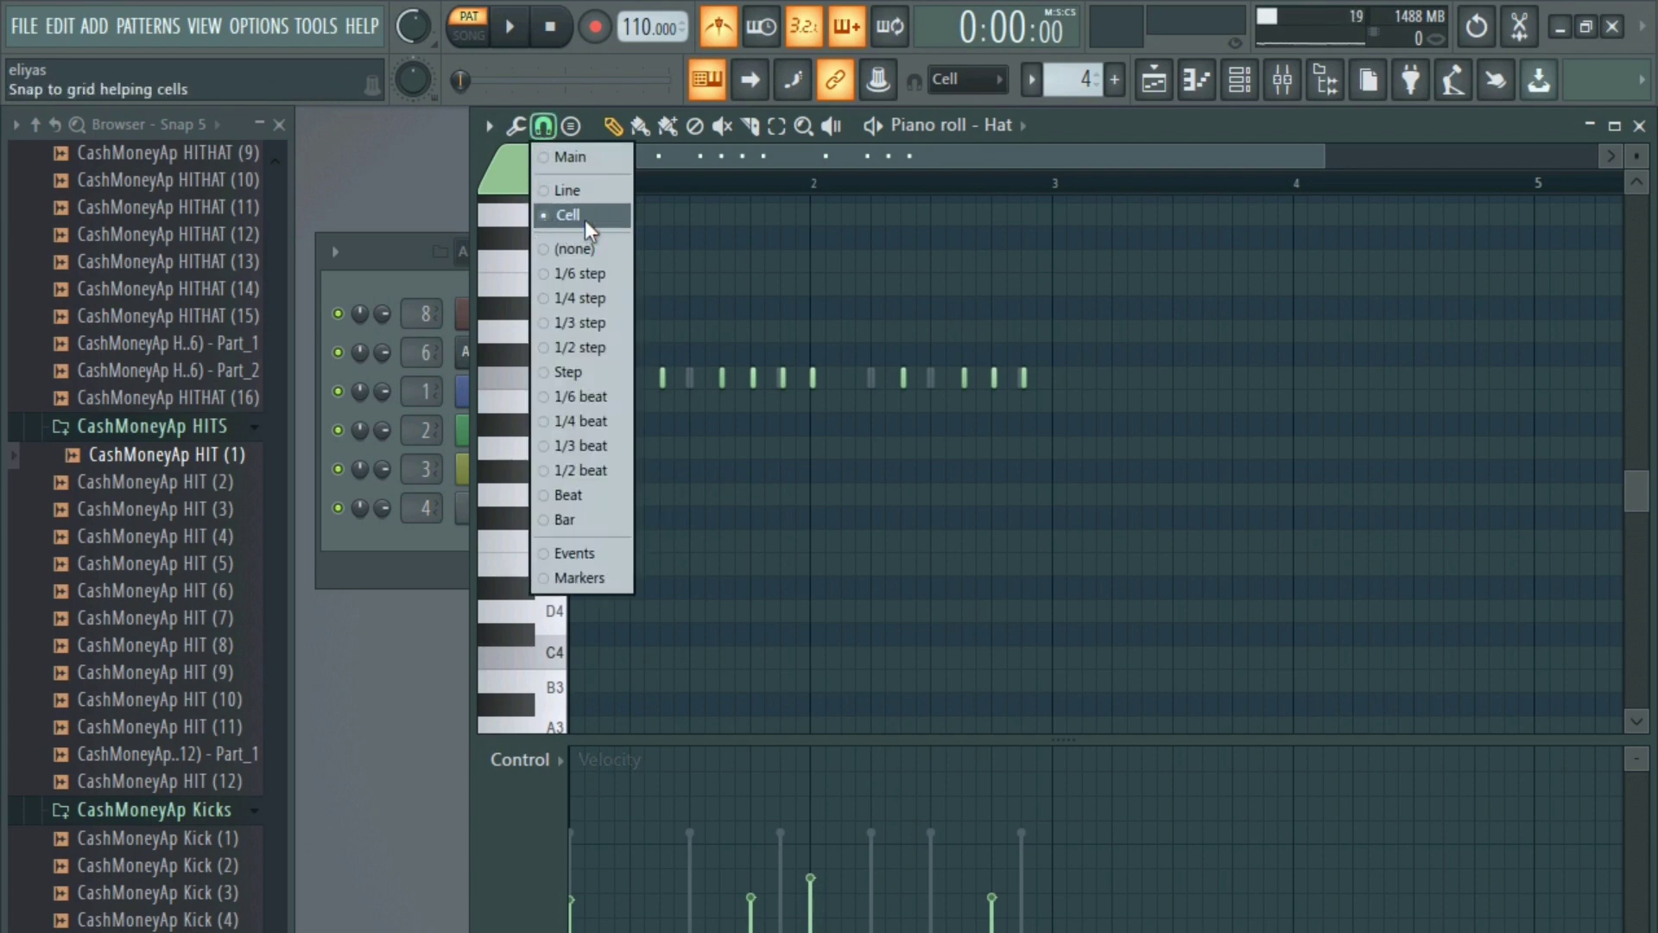
pyautogui.click(587, 297)
pyautogui.scroll(3, 604, 434)
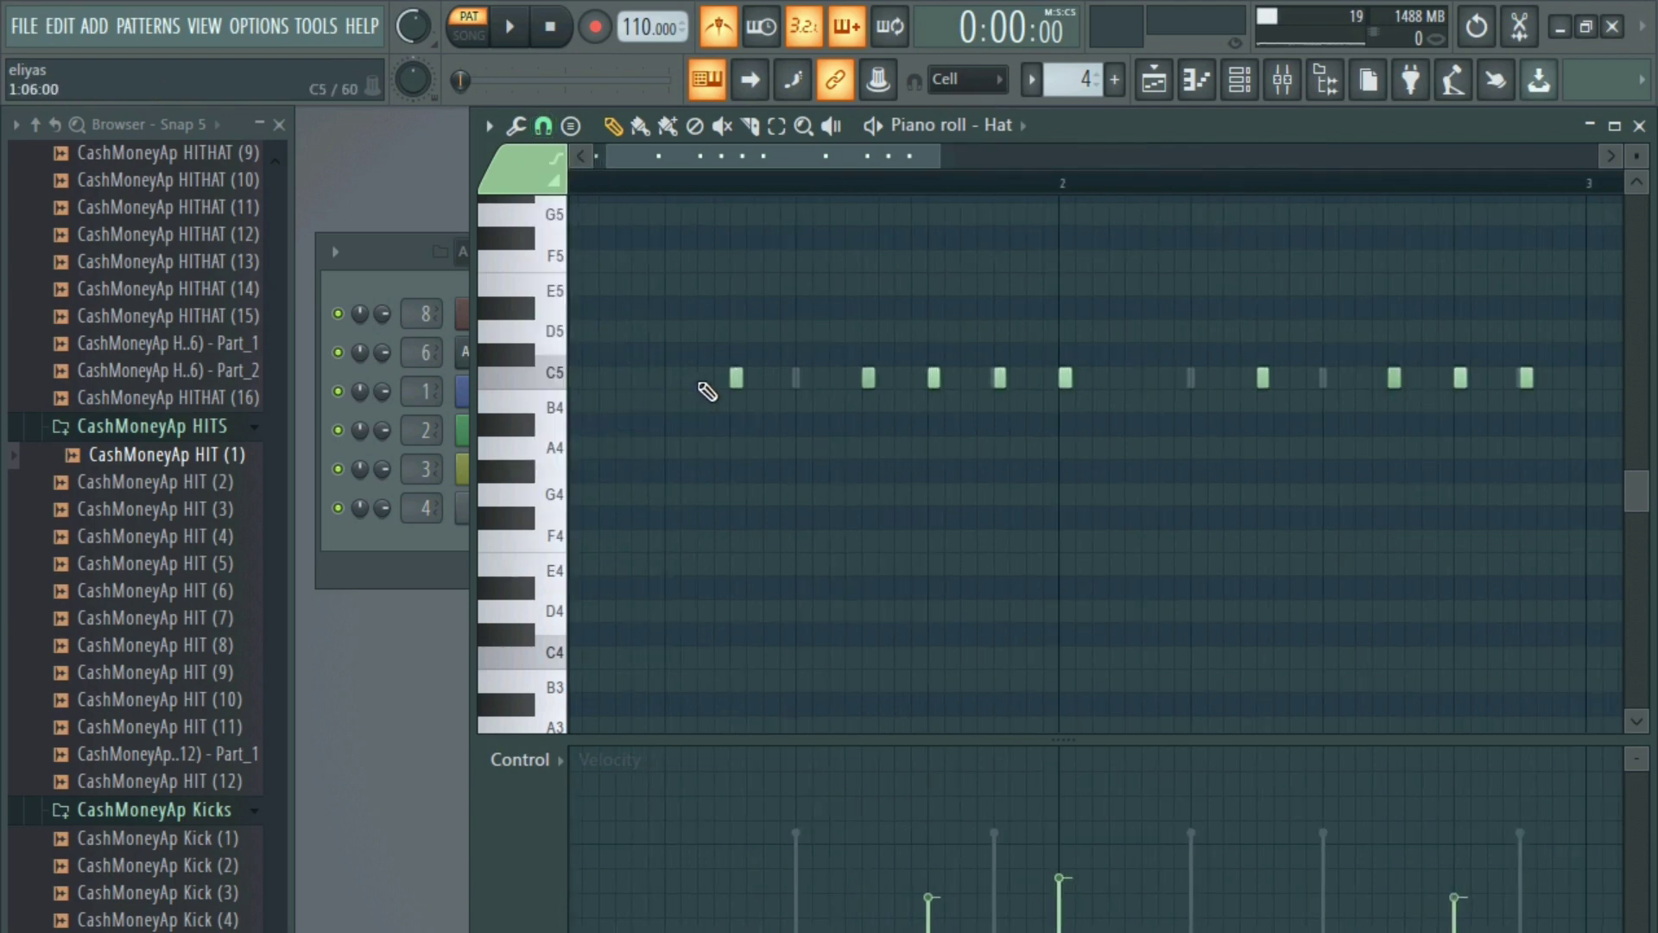
pyautogui.scroll(-4, 712, 397)
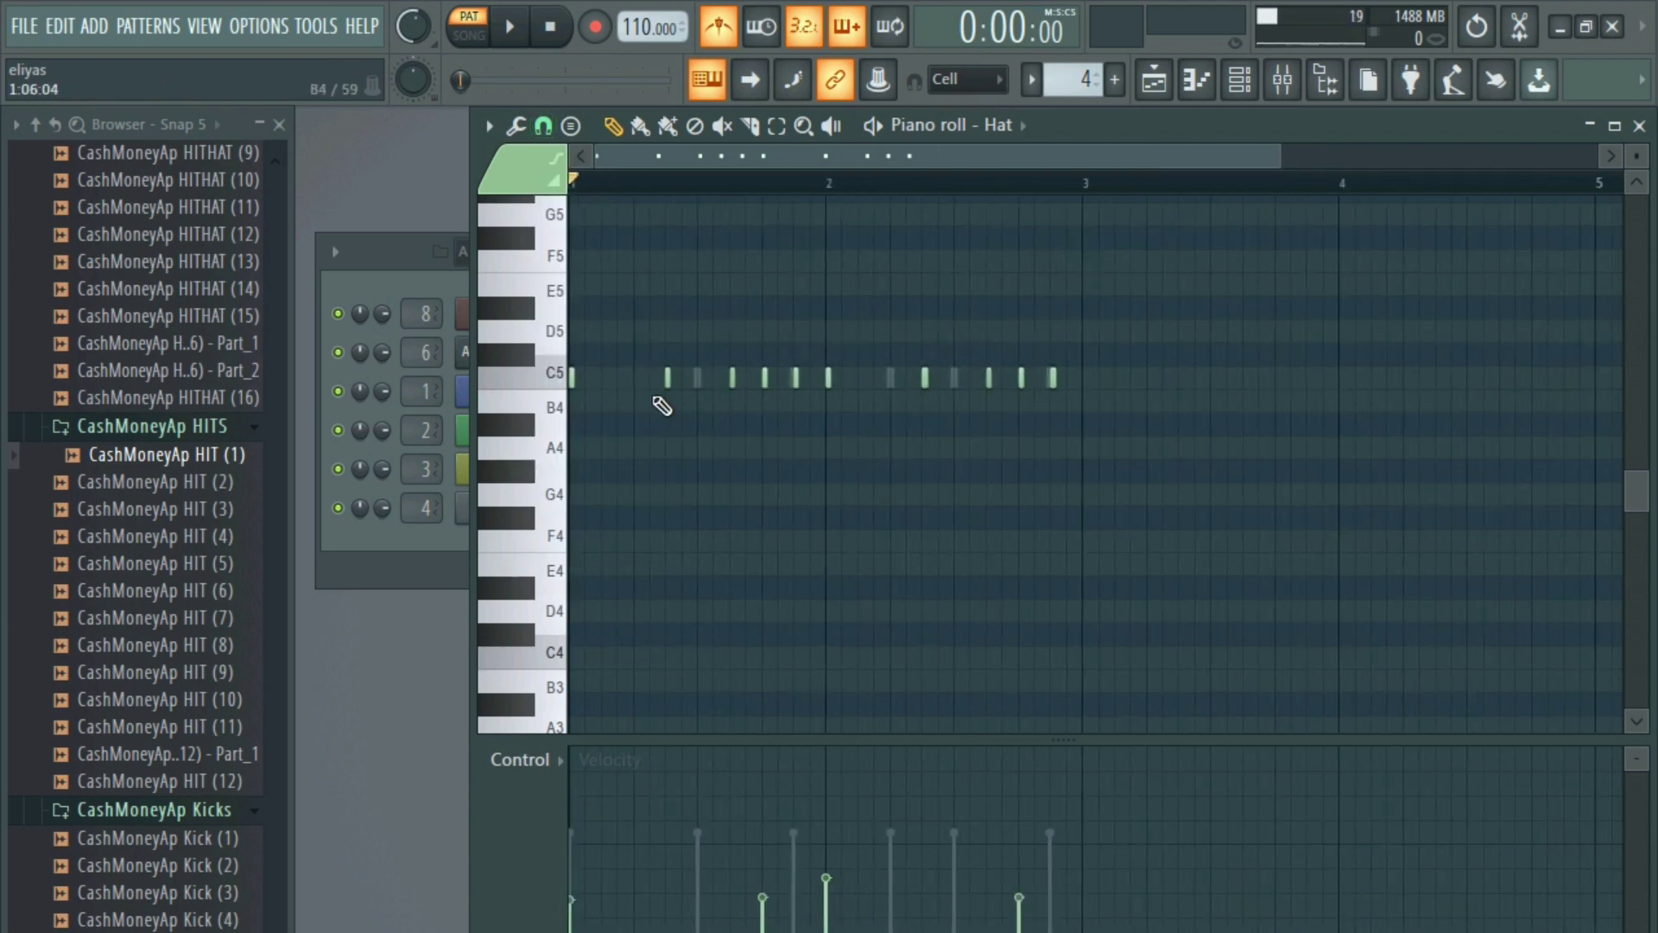
pyautogui.scroll(-3, 698, 416)
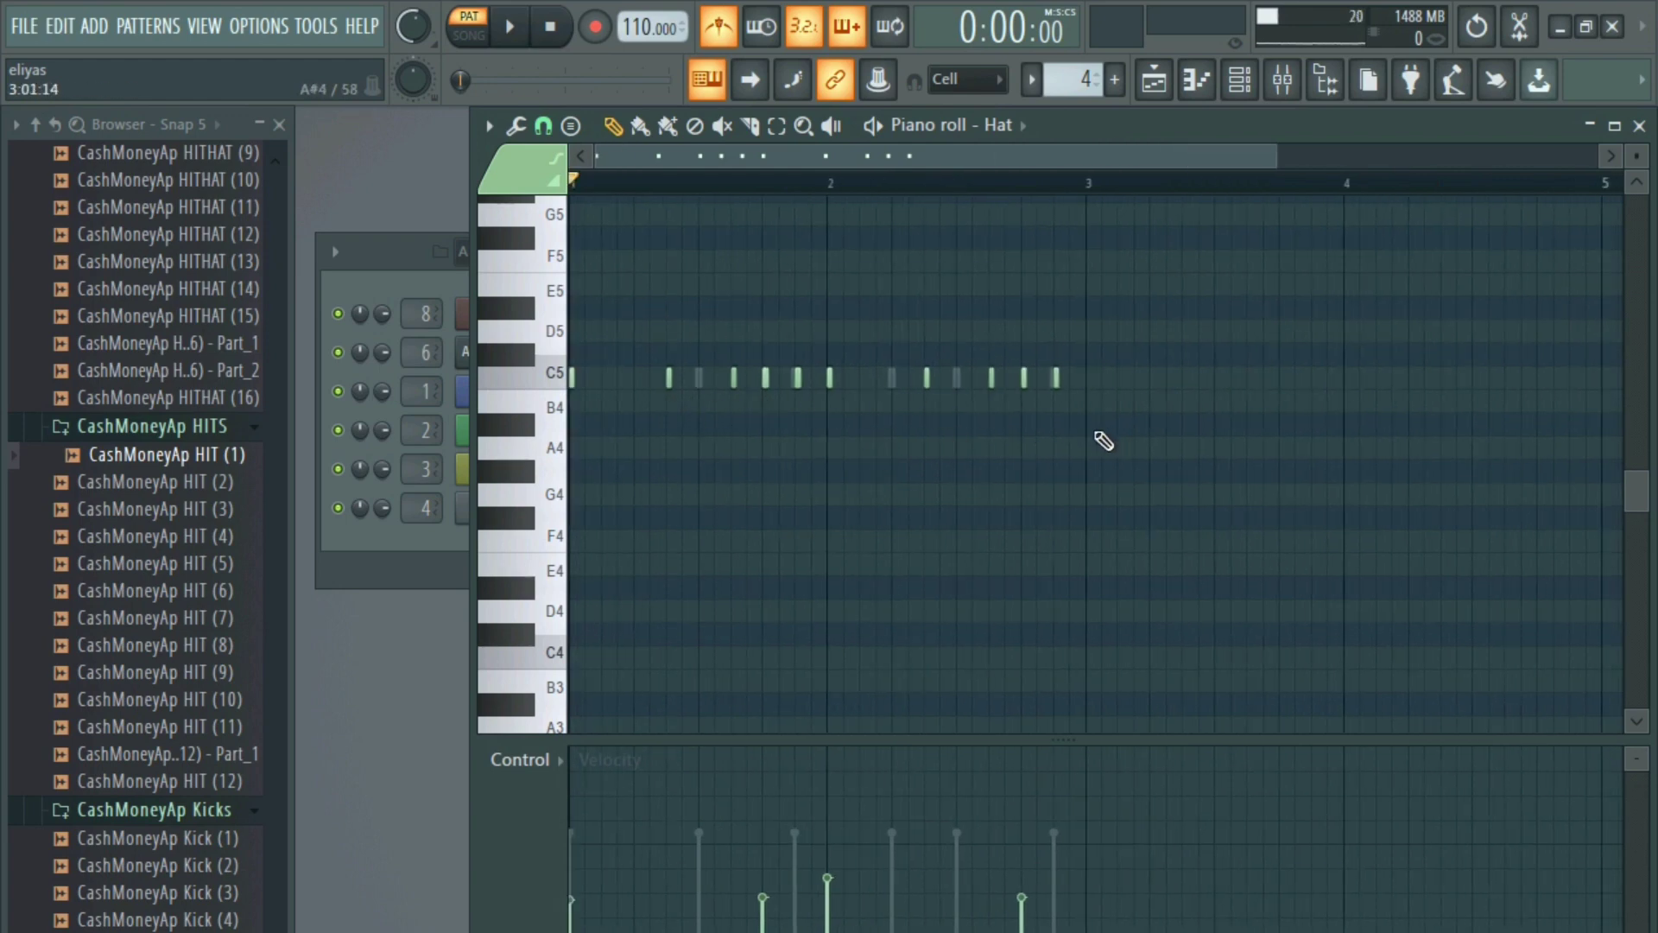
pyautogui.click(642, 380)
pyautogui.scroll(6, 635, 404)
pyautogui.scroll(-4, 617, 665)
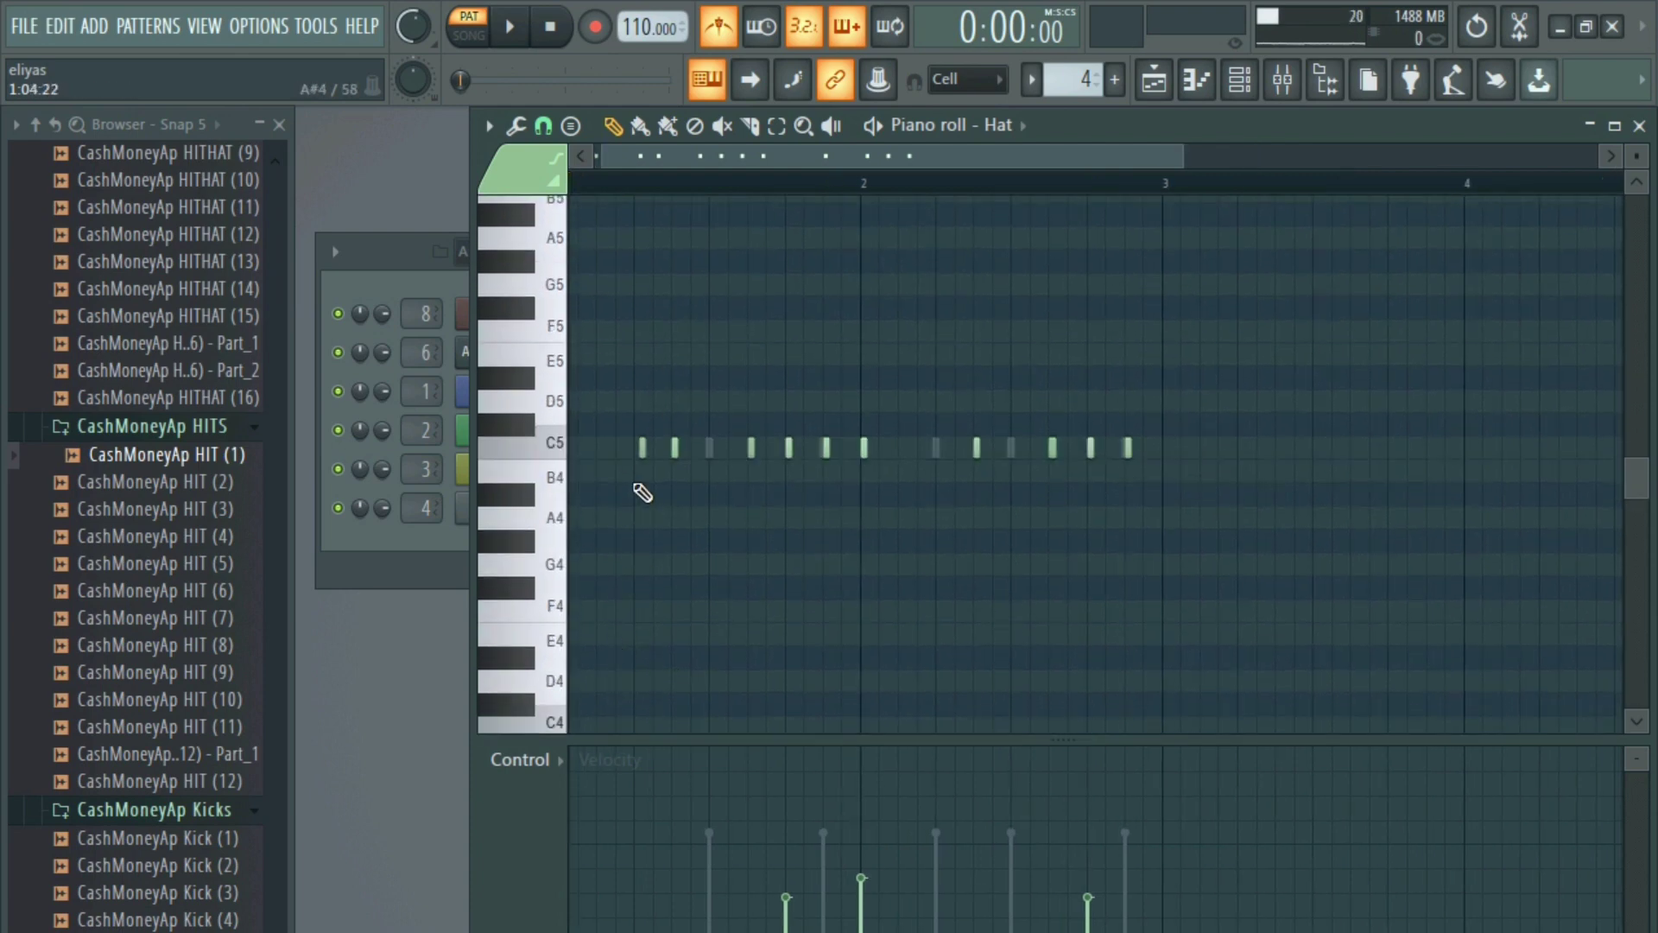
pyautogui.moveTo(646, 449); pyautogui.dragTo(637, 448)
pyautogui.press('space')
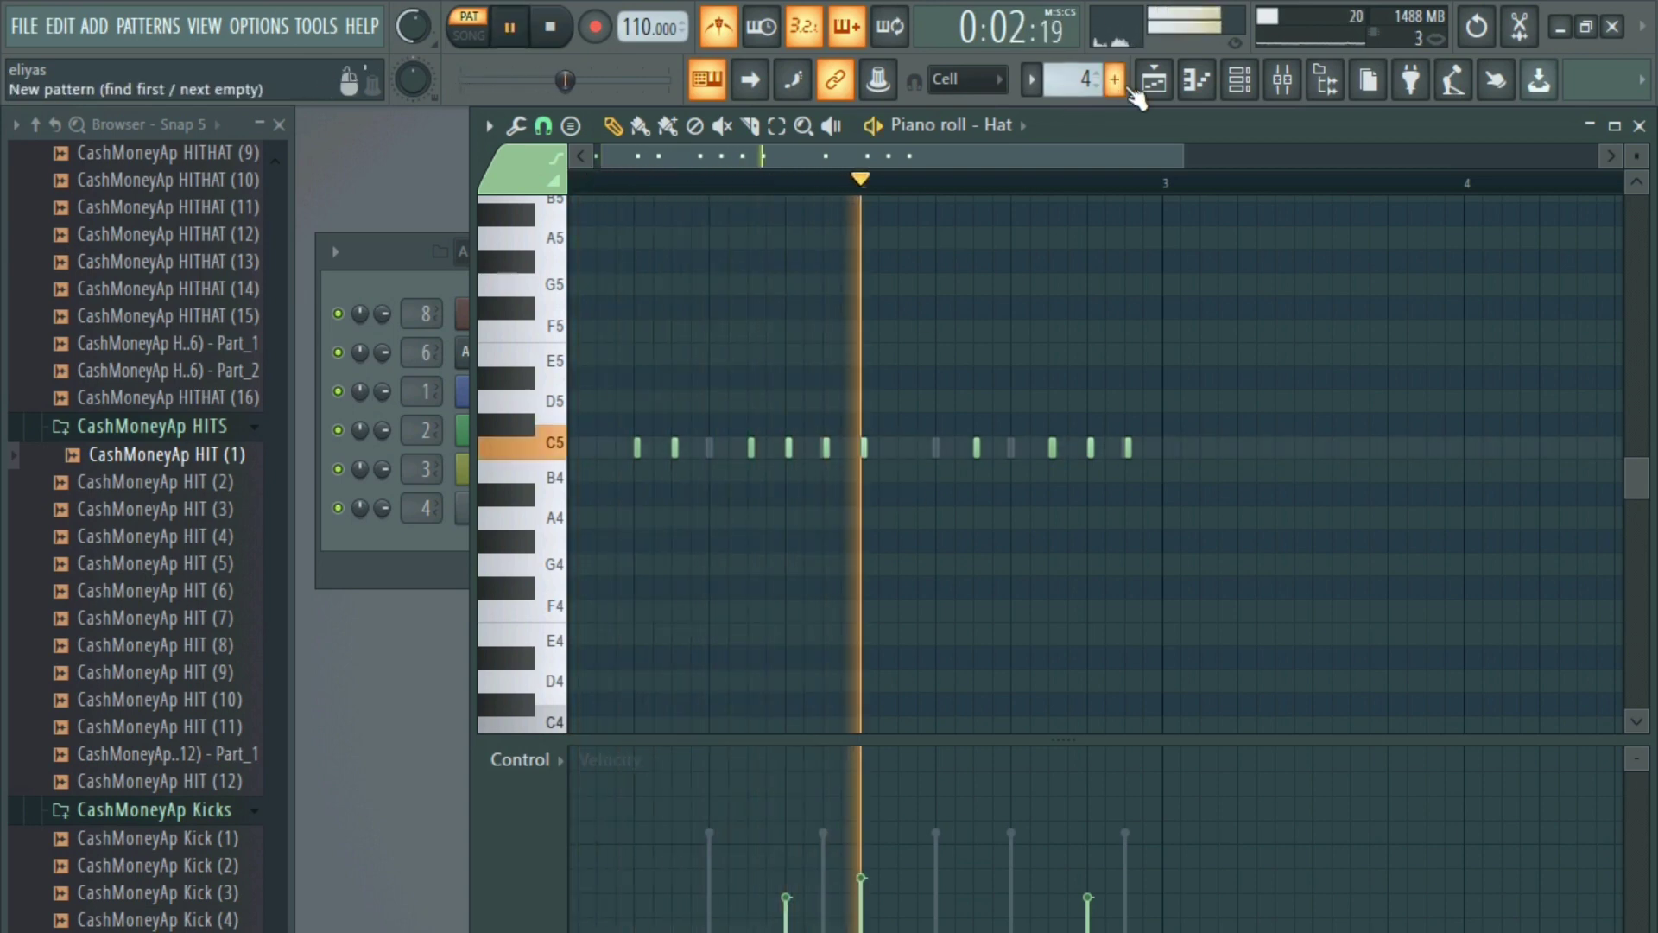
# - Add a C5 hat note on step 5 of bar 2 while the pattern plays
pyautogui.click(944, 448)
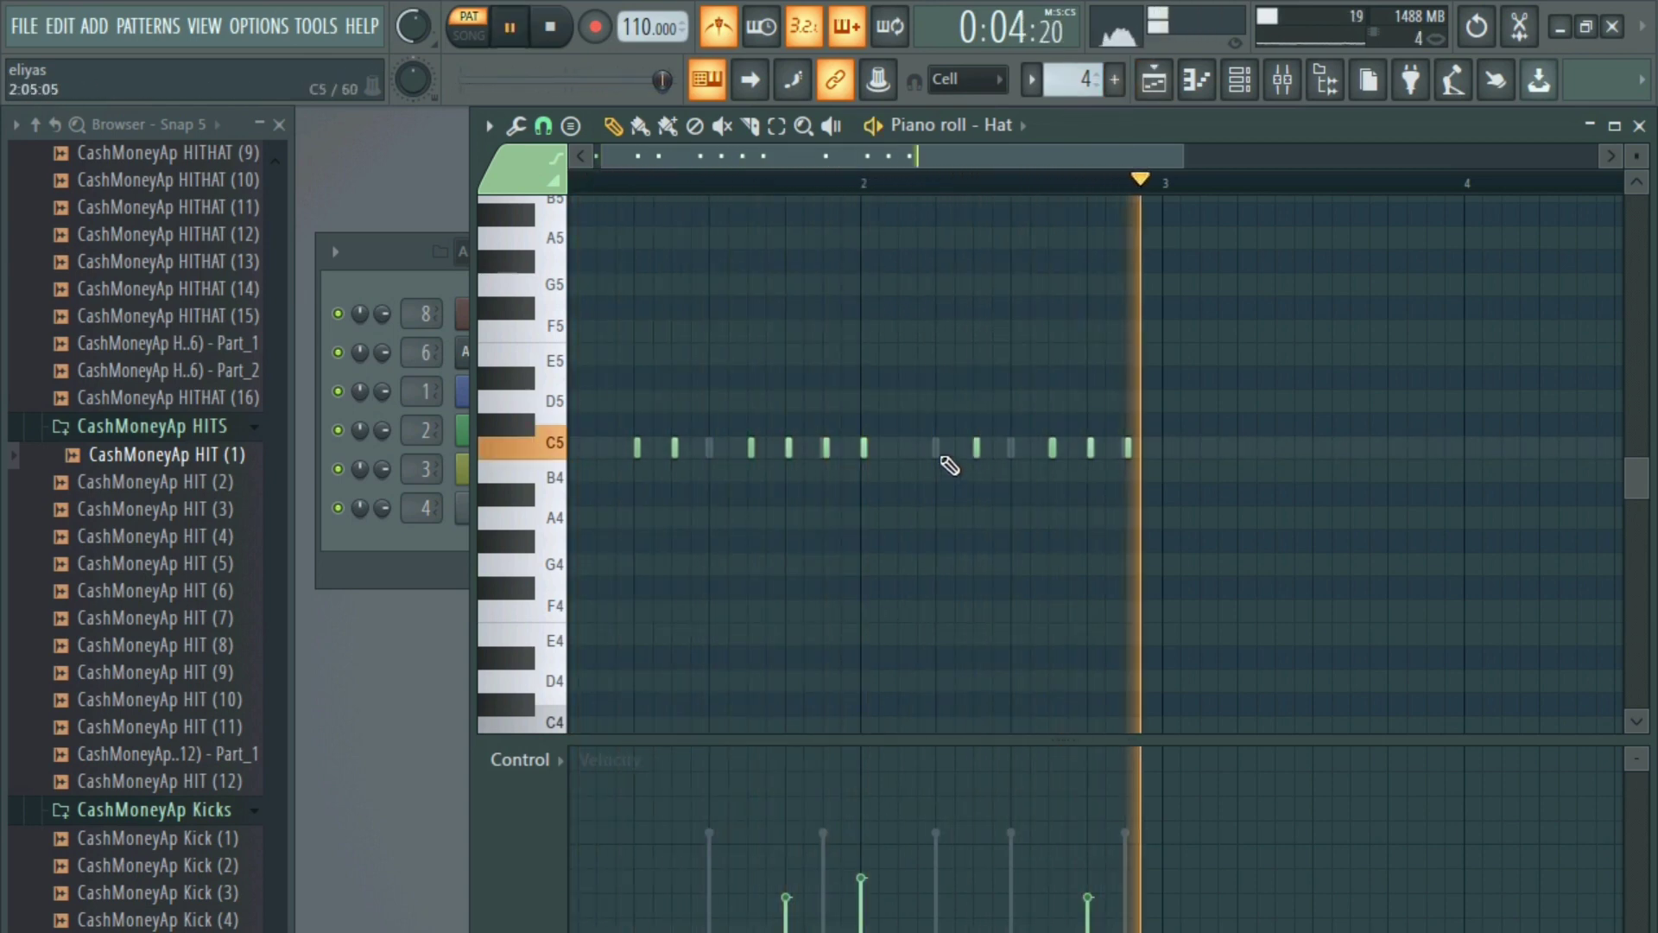
pyautogui.moveTo(944, 448); pyautogui.dragTo(938, 448)
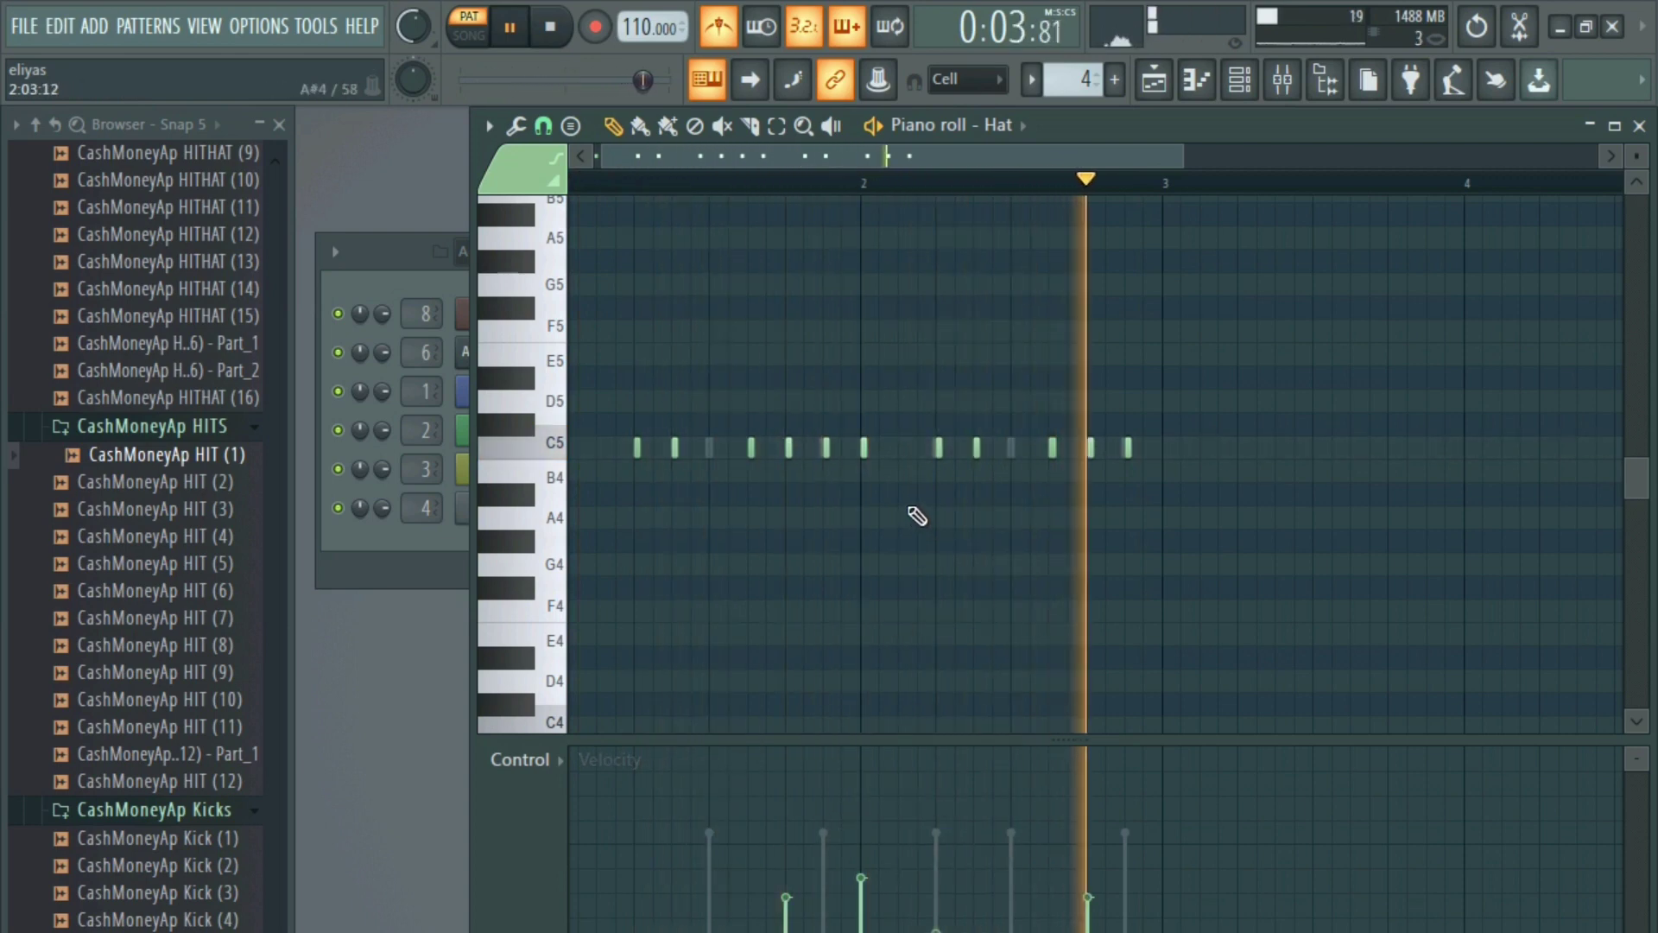
pyautogui.scroll(1, 918, 470)
pyautogui.click(899, 448)
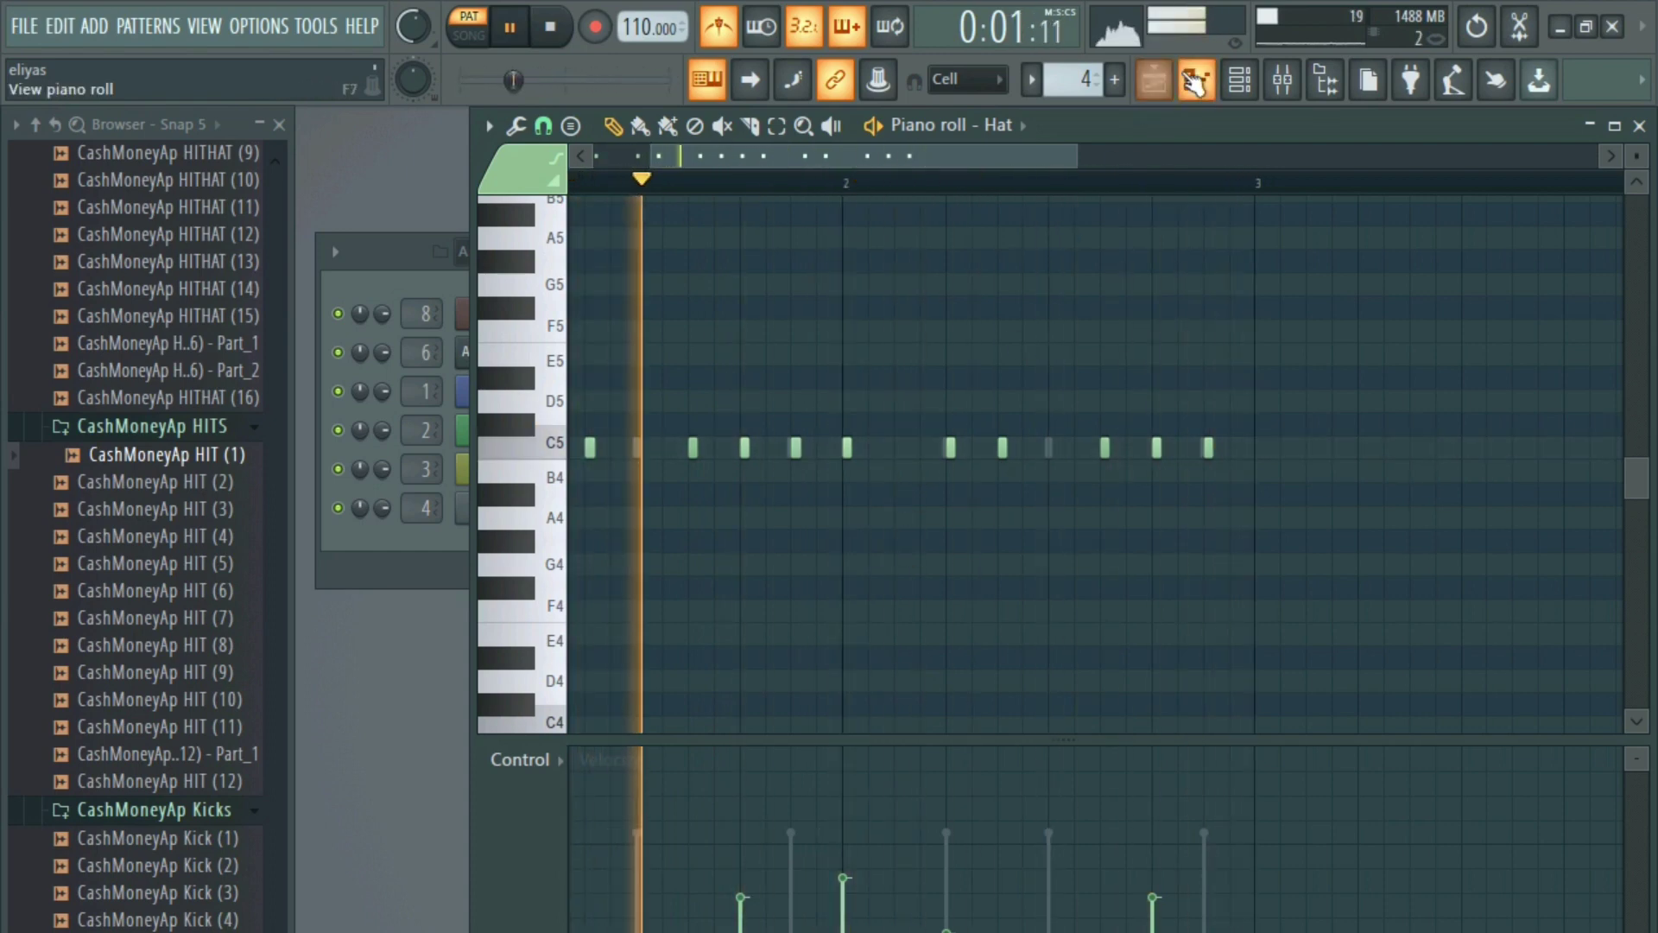
# - Place two Pattern 4 clips on Track 3 of the playlist from bar 9 and switch to song mode
pyautogui.click(1154, 79)
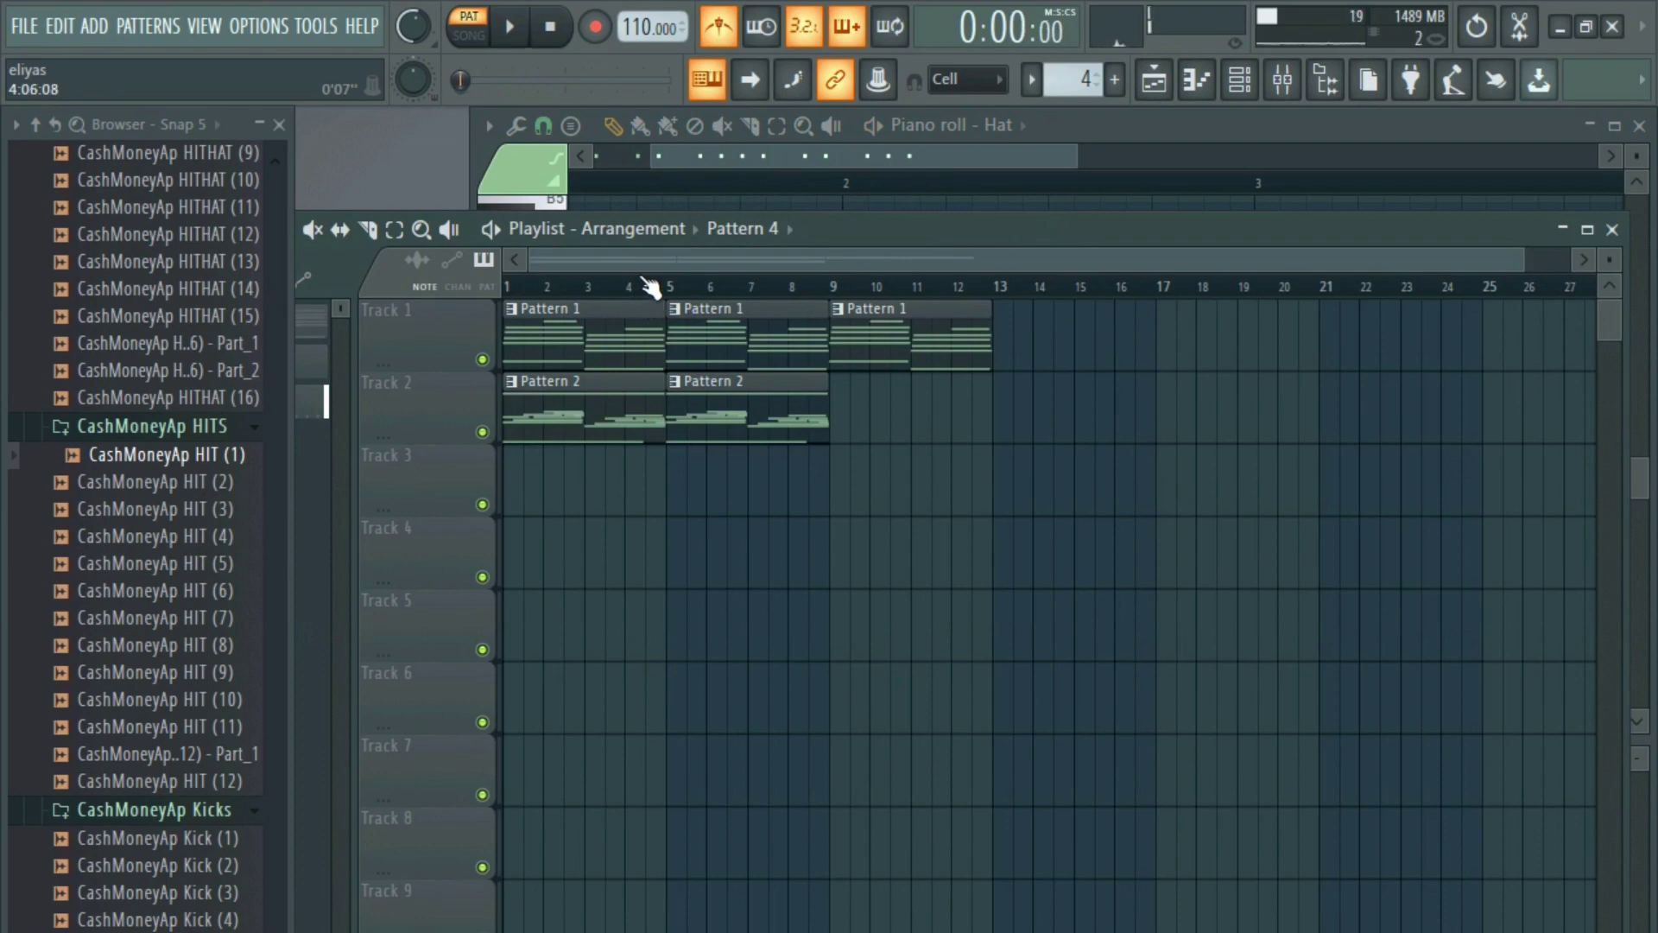
pyautogui.moveTo(839, 492); pyautogui.dragTo(933, 493)
pyautogui.press('l')
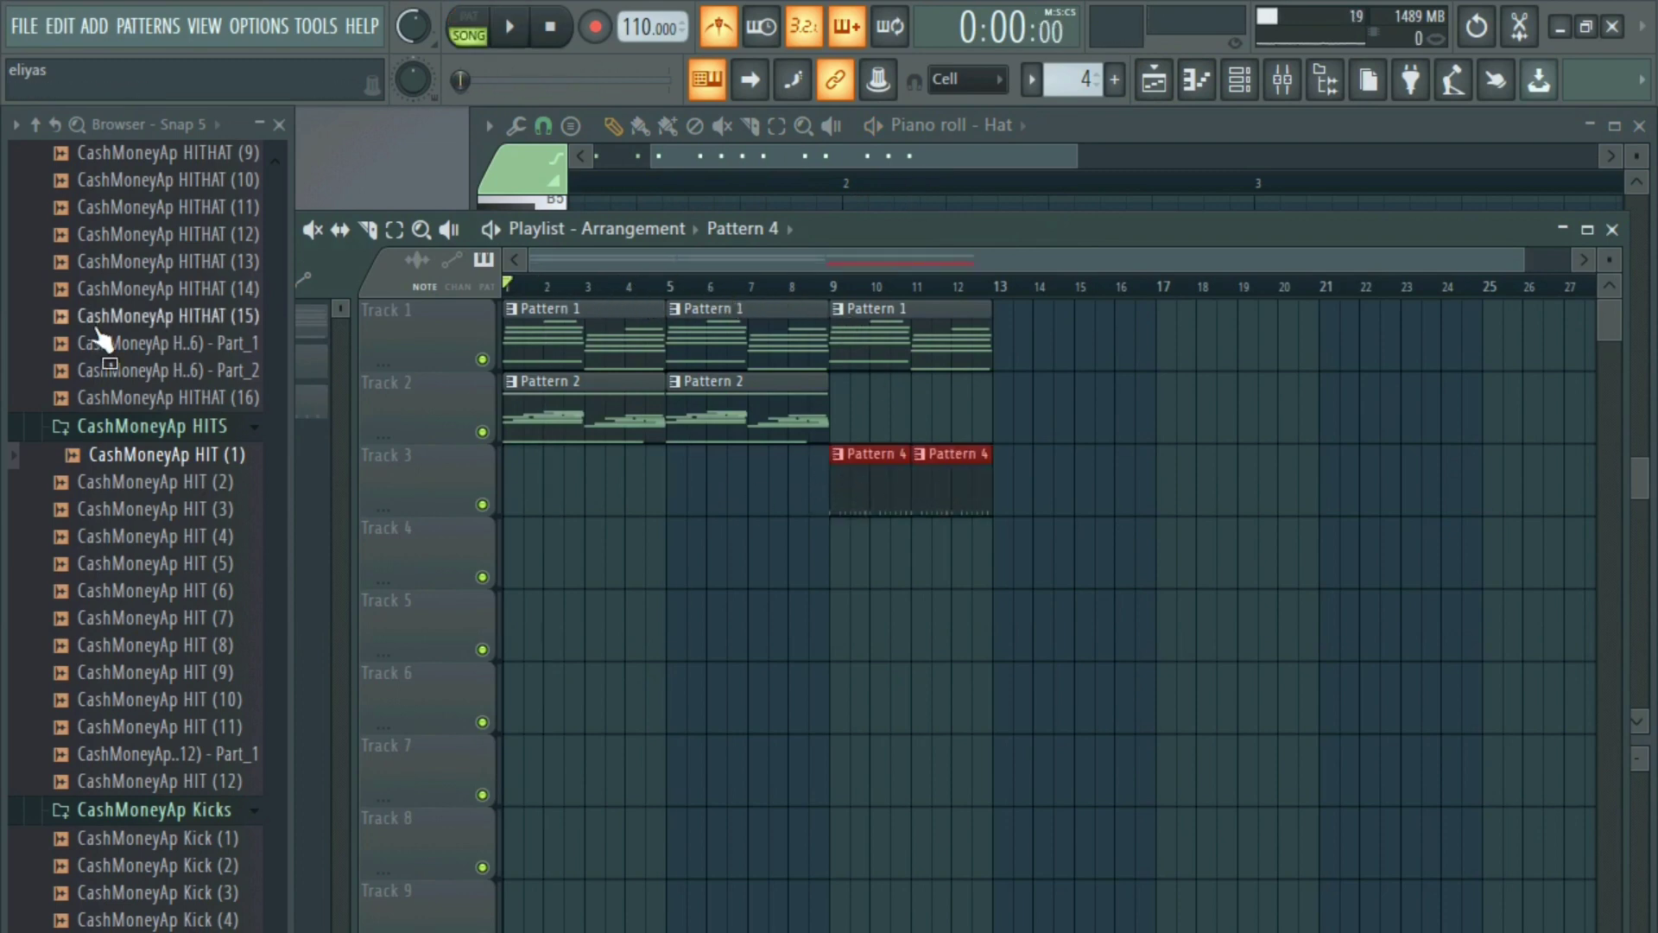
# - Try the song without the Pattern 1 clip at bar 1 of Track 1, and put the clip back
pyautogui.press('space')
pyautogui.rightClick(570, 338)
pyautogui.press('space')
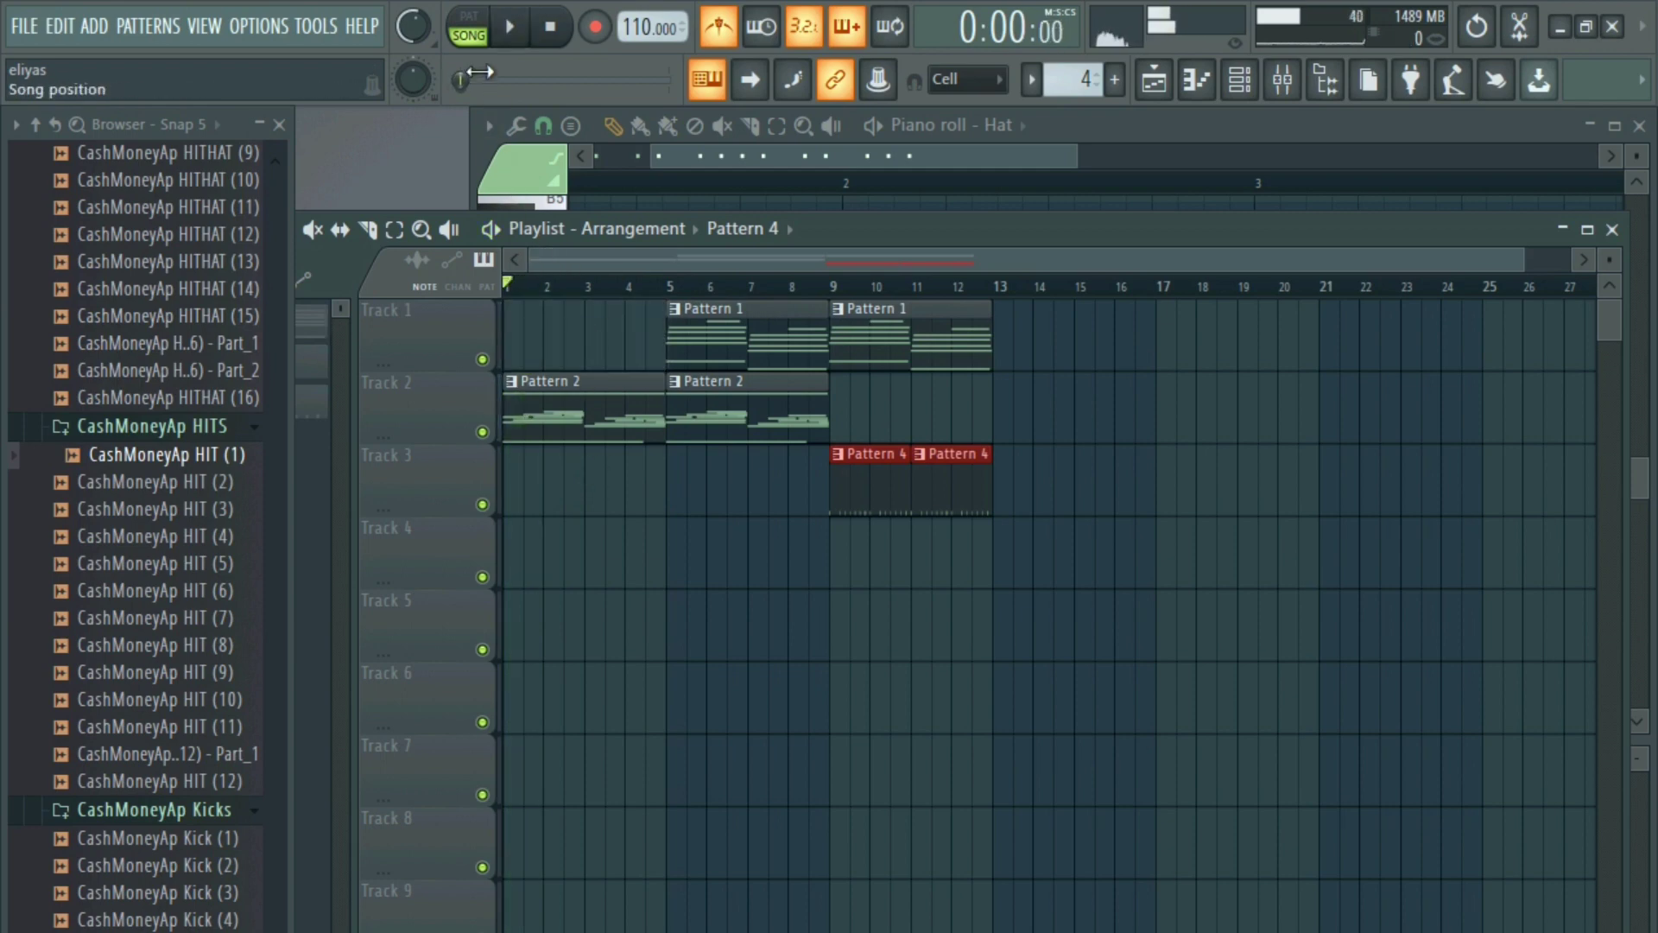
pyautogui.press('space')
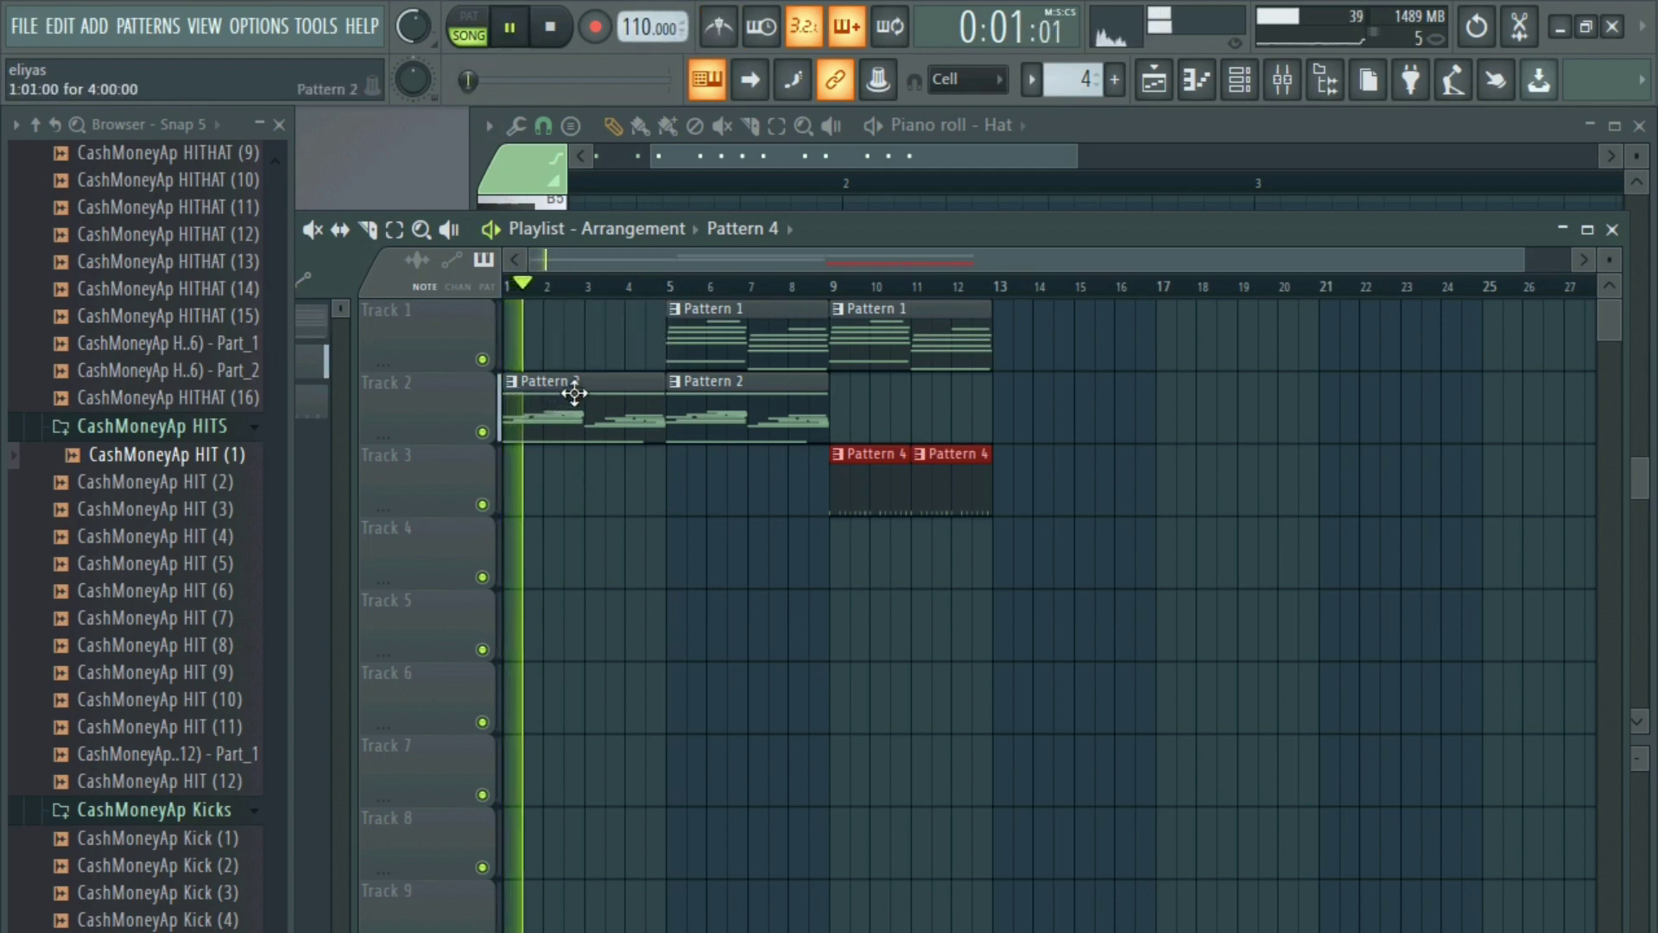
pyautogui.press('space')
pyautogui.click(539, 336)
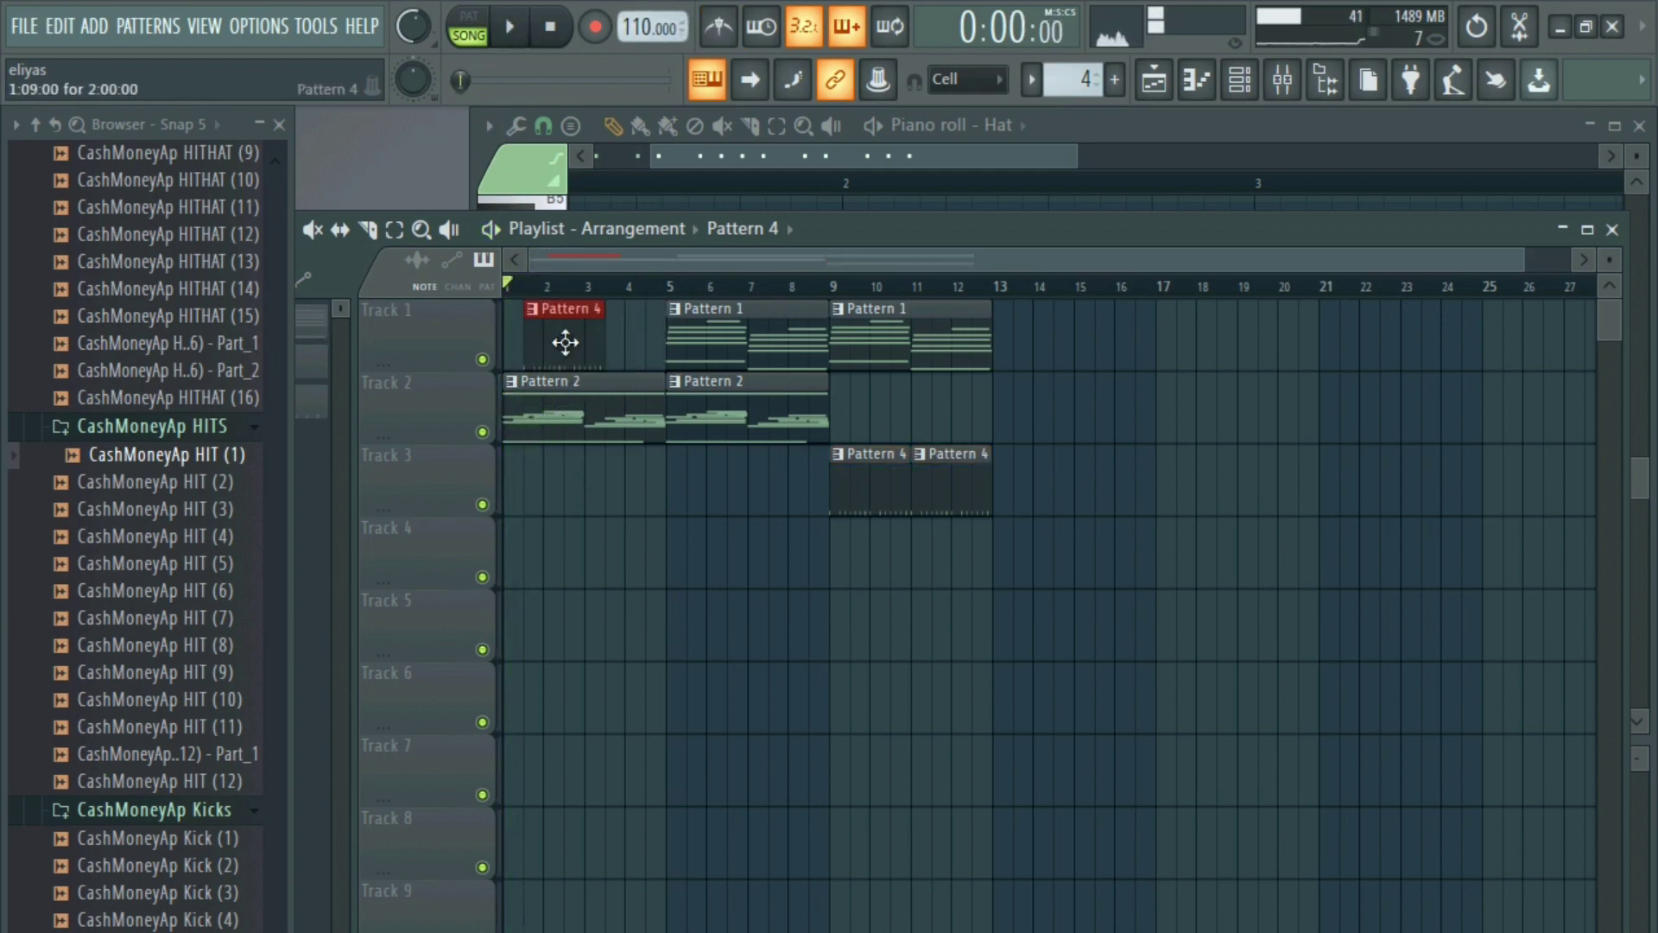
pyautogui.rightClick(565, 342)
pyautogui.click(793, 355)
pyautogui.click(537, 339)
# - Delete the Pattern 2 clip at bar 1 of Track 2 and play the song from the start with the playlist shown
pyautogui.rightClick(583, 414)
pyautogui.press('space')
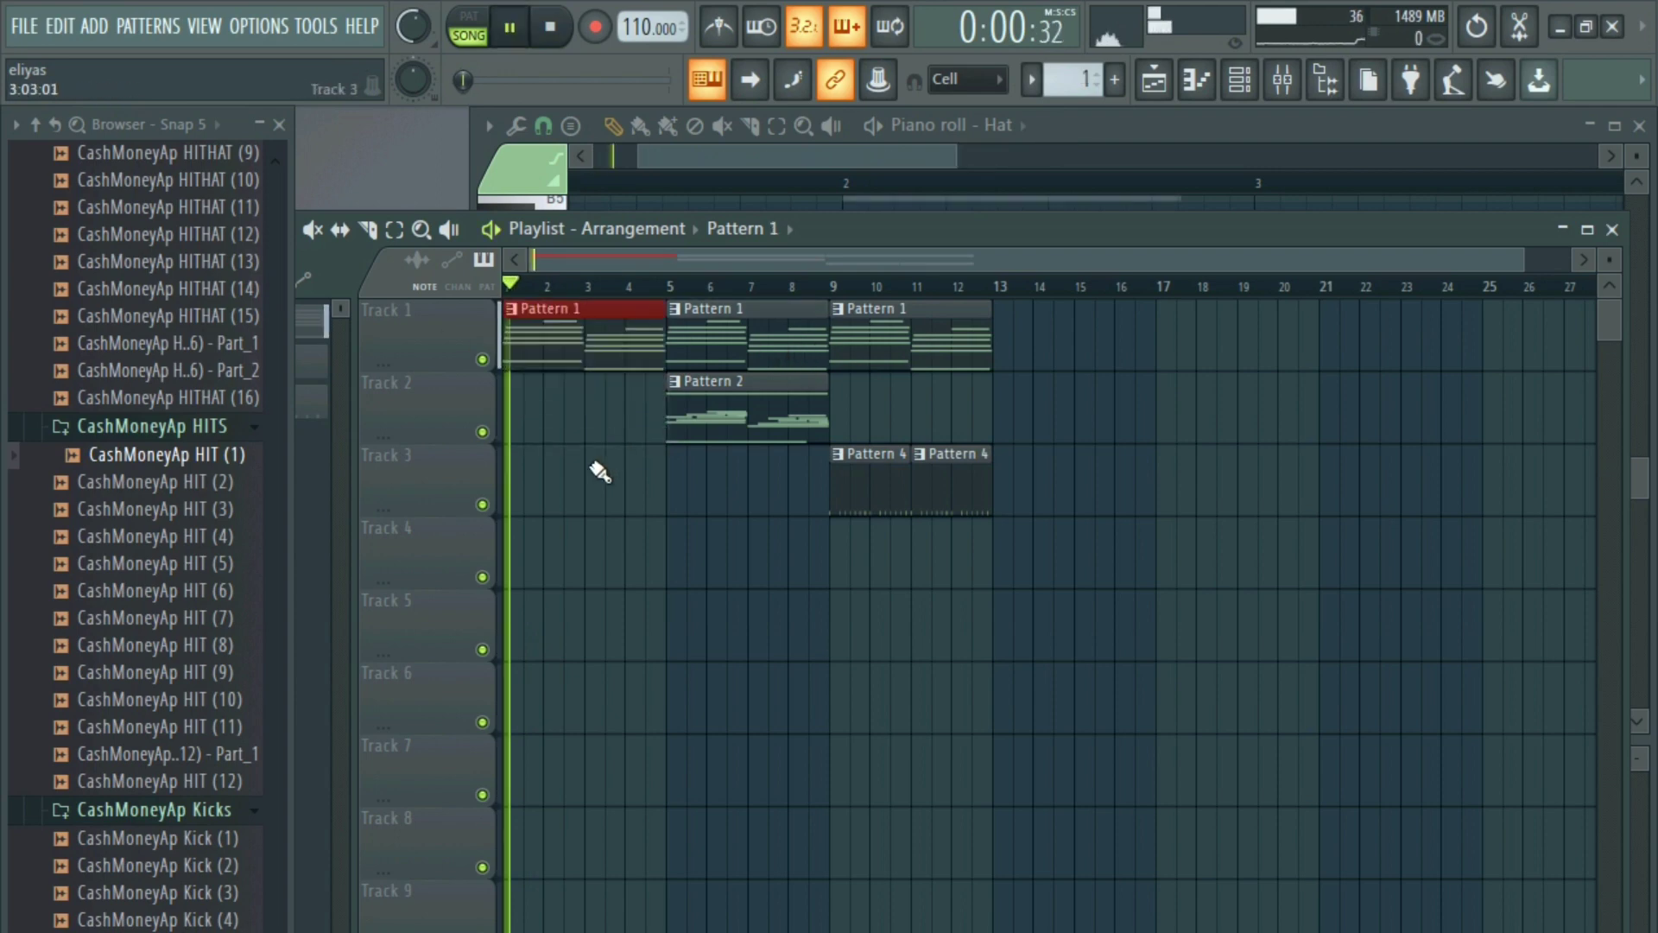
pyautogui.press('F5')
pyautogui.press('F7')
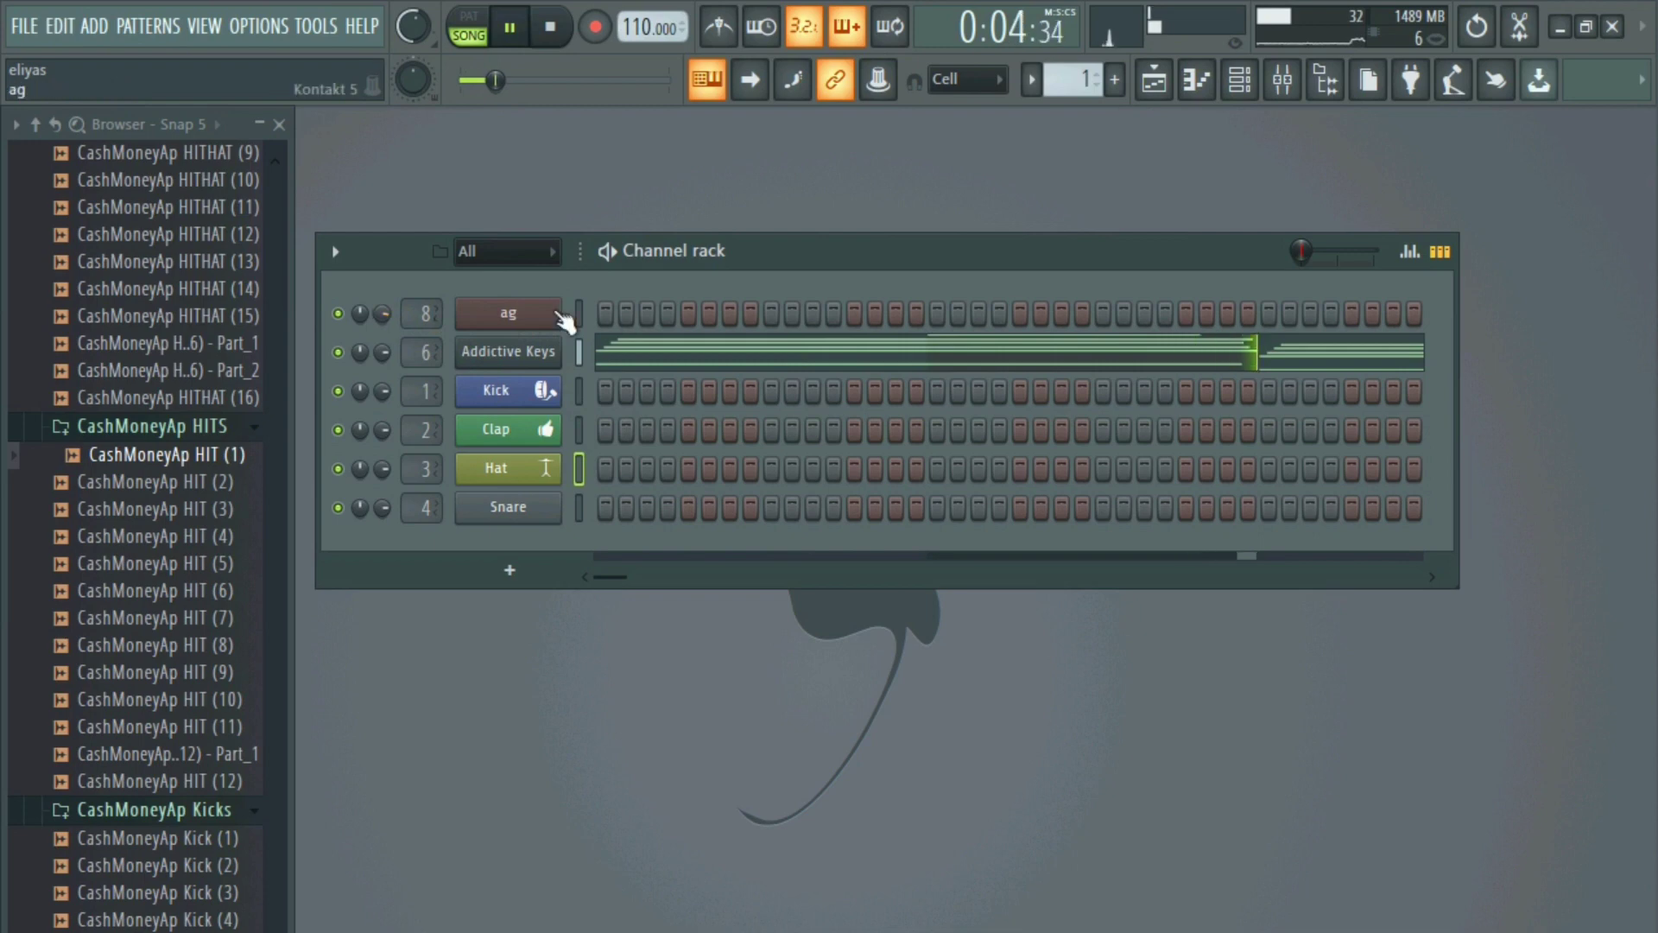
pyautogui.click(1154, 83)
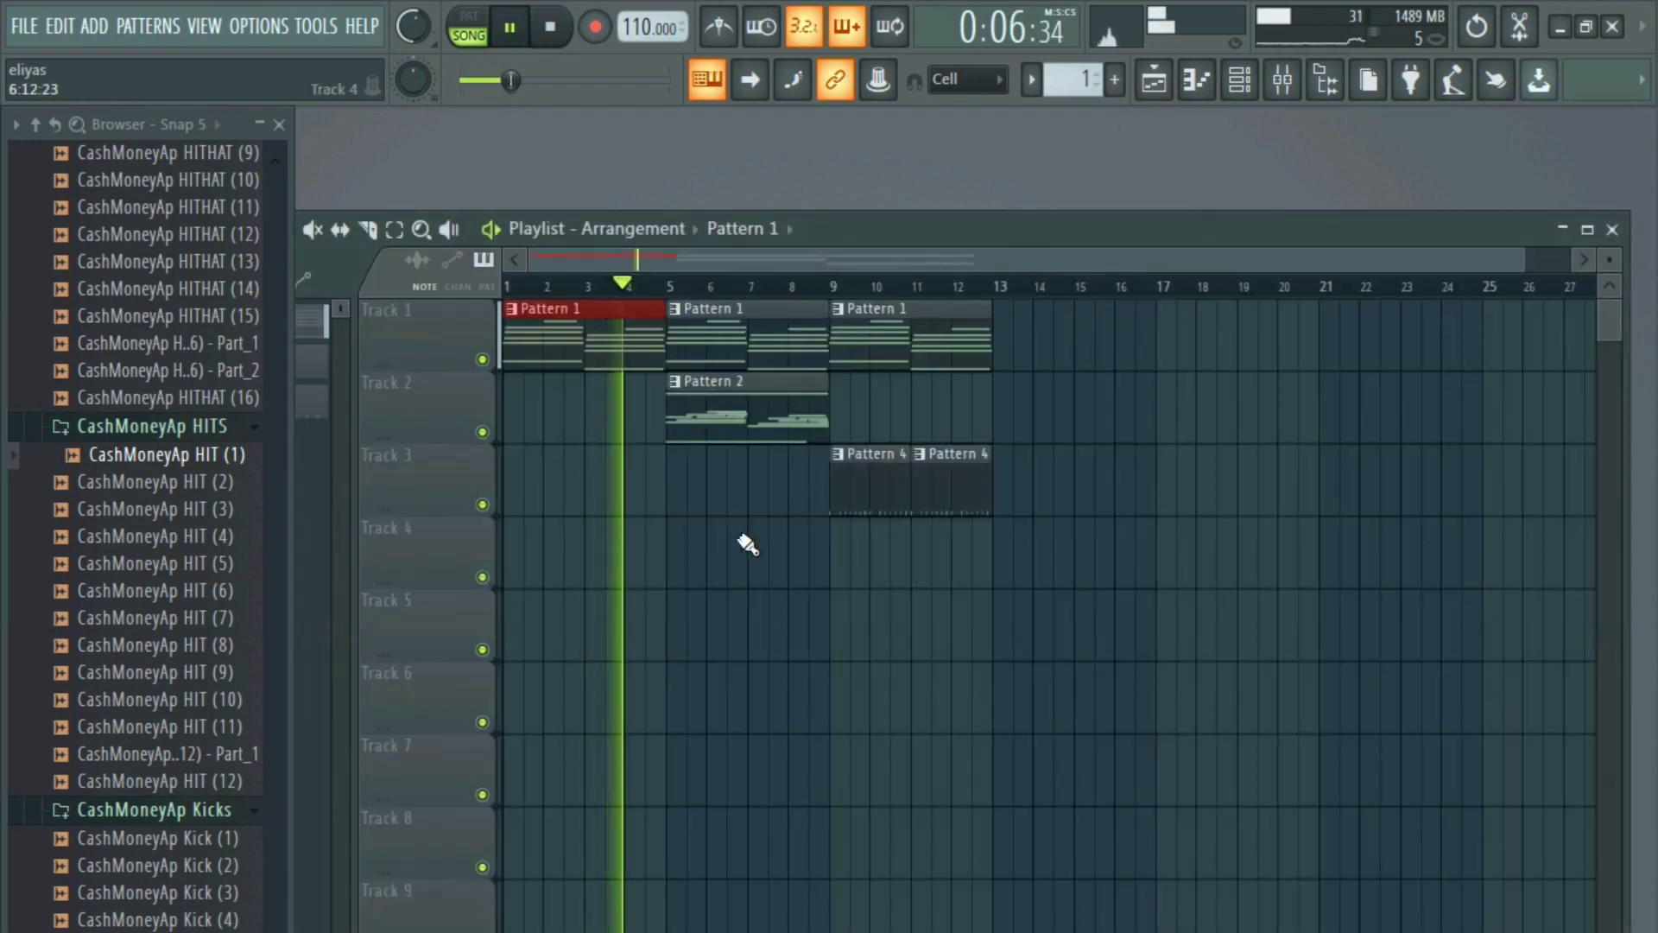
pyautogui.scroll(-1, 759, 481)
pyautogui.scroll(1, 760, 499)
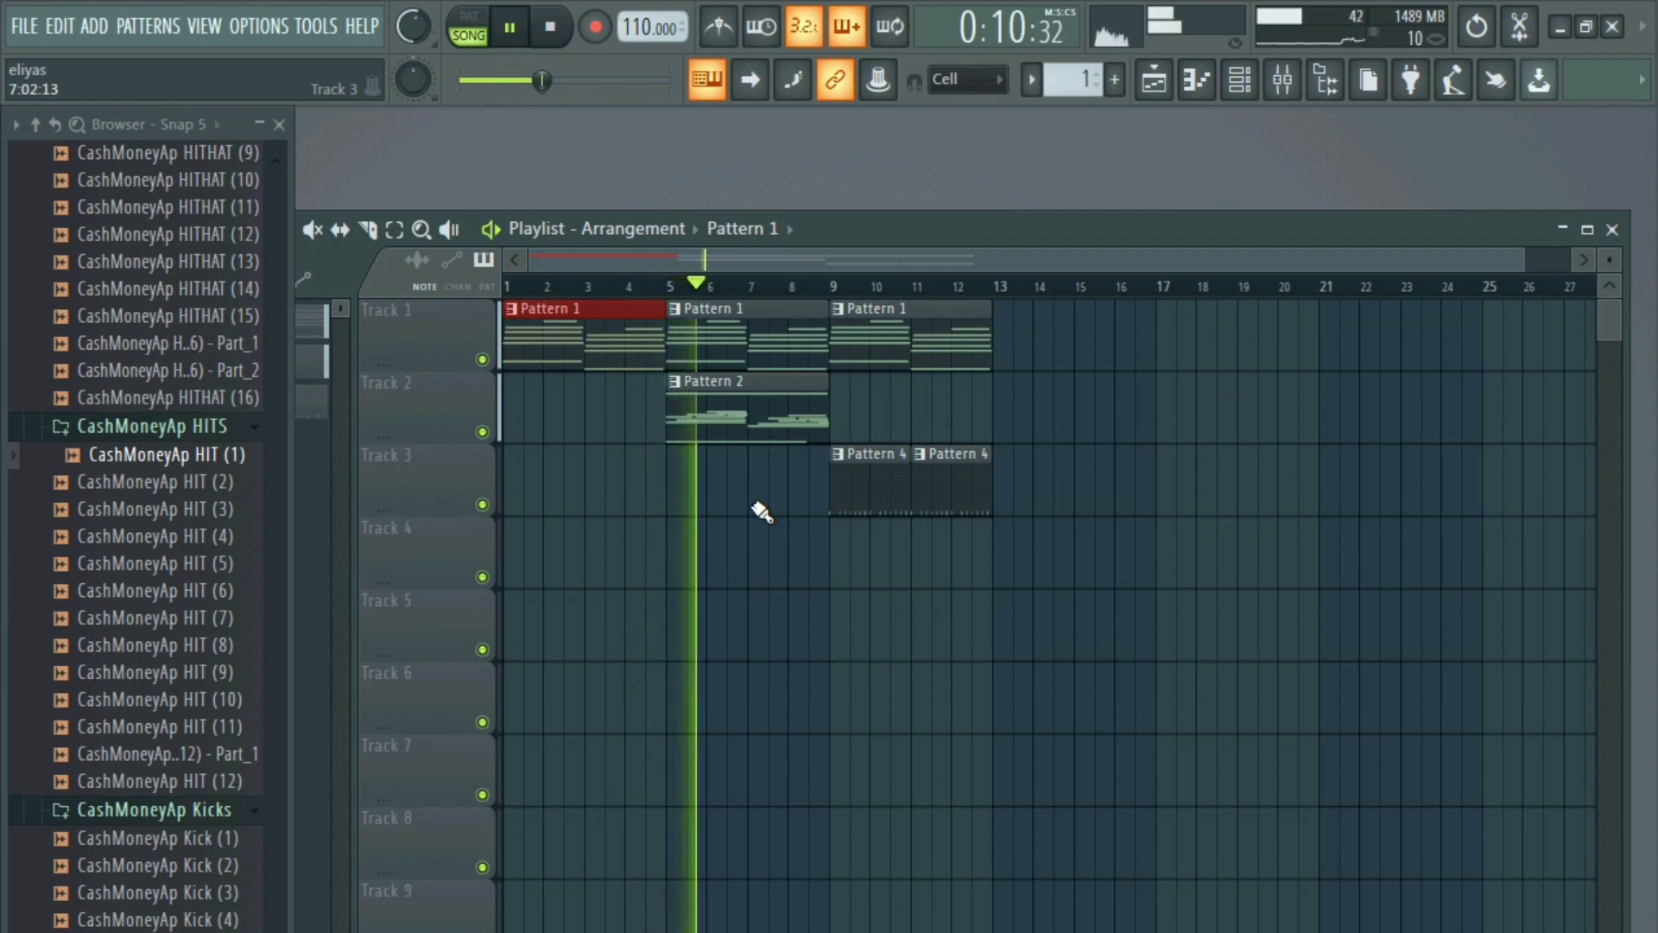
# - Extend the arrangement from bar 13 with two more Pattern 4 clips and another Pattern 1 clip, and stop playback
pyautogui.click(985, 486)
pyautogui.hotkey('ctrl', 'b')
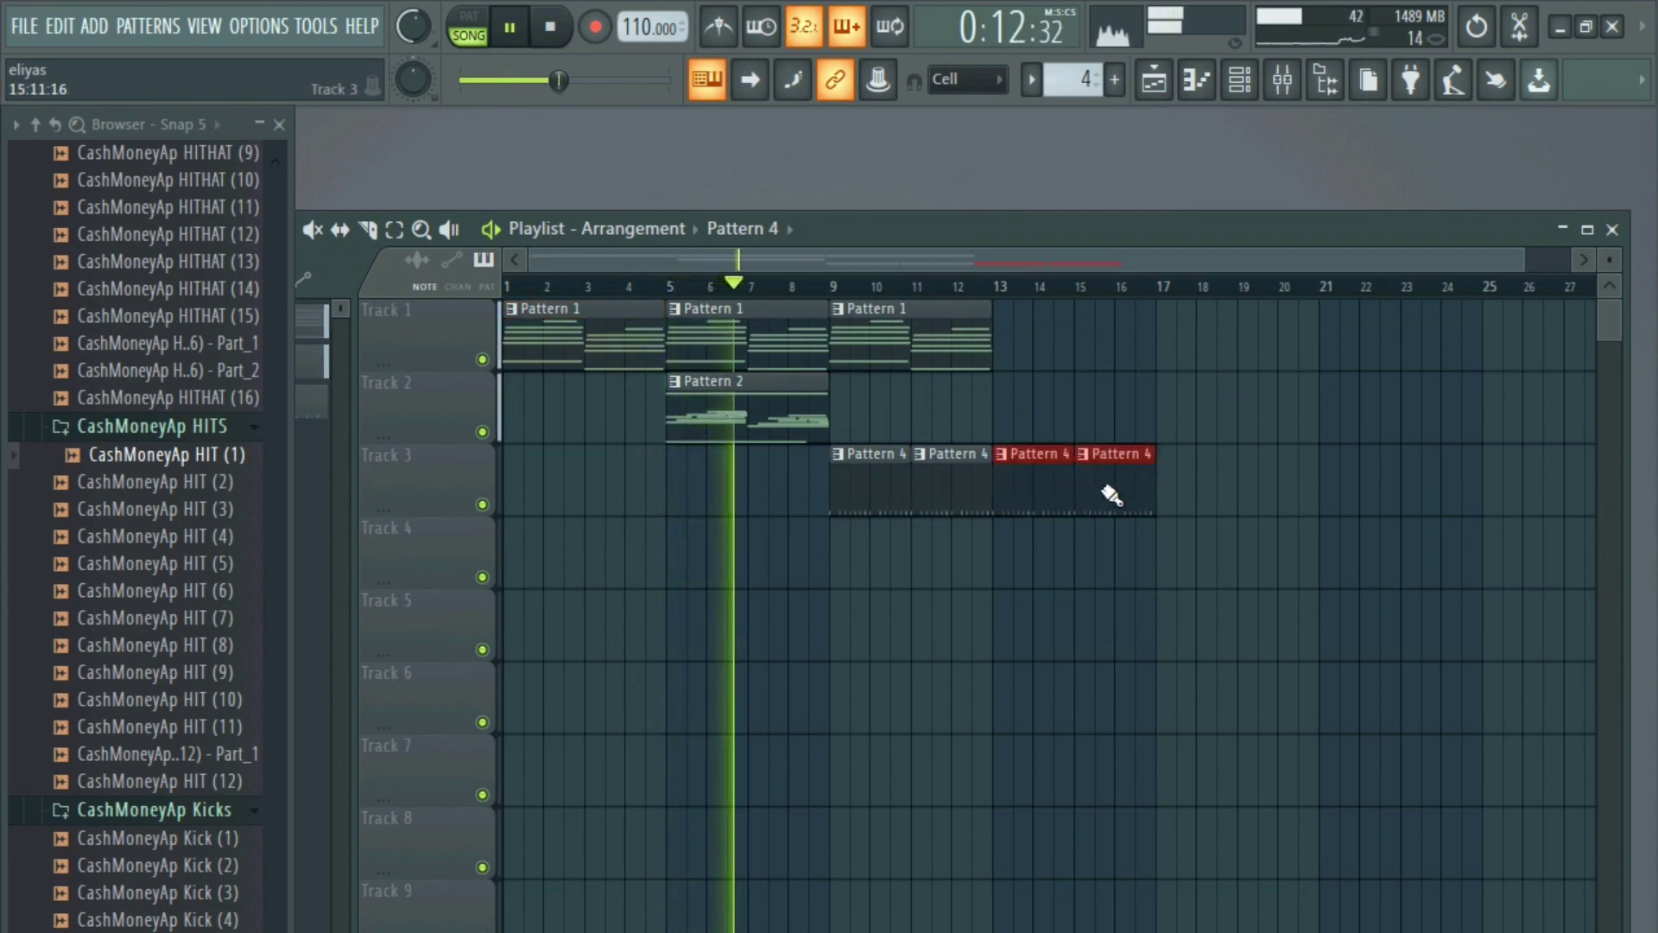
pyautogui.click(985, 340)
pyautogui.hotkey('ctrl', 'b')
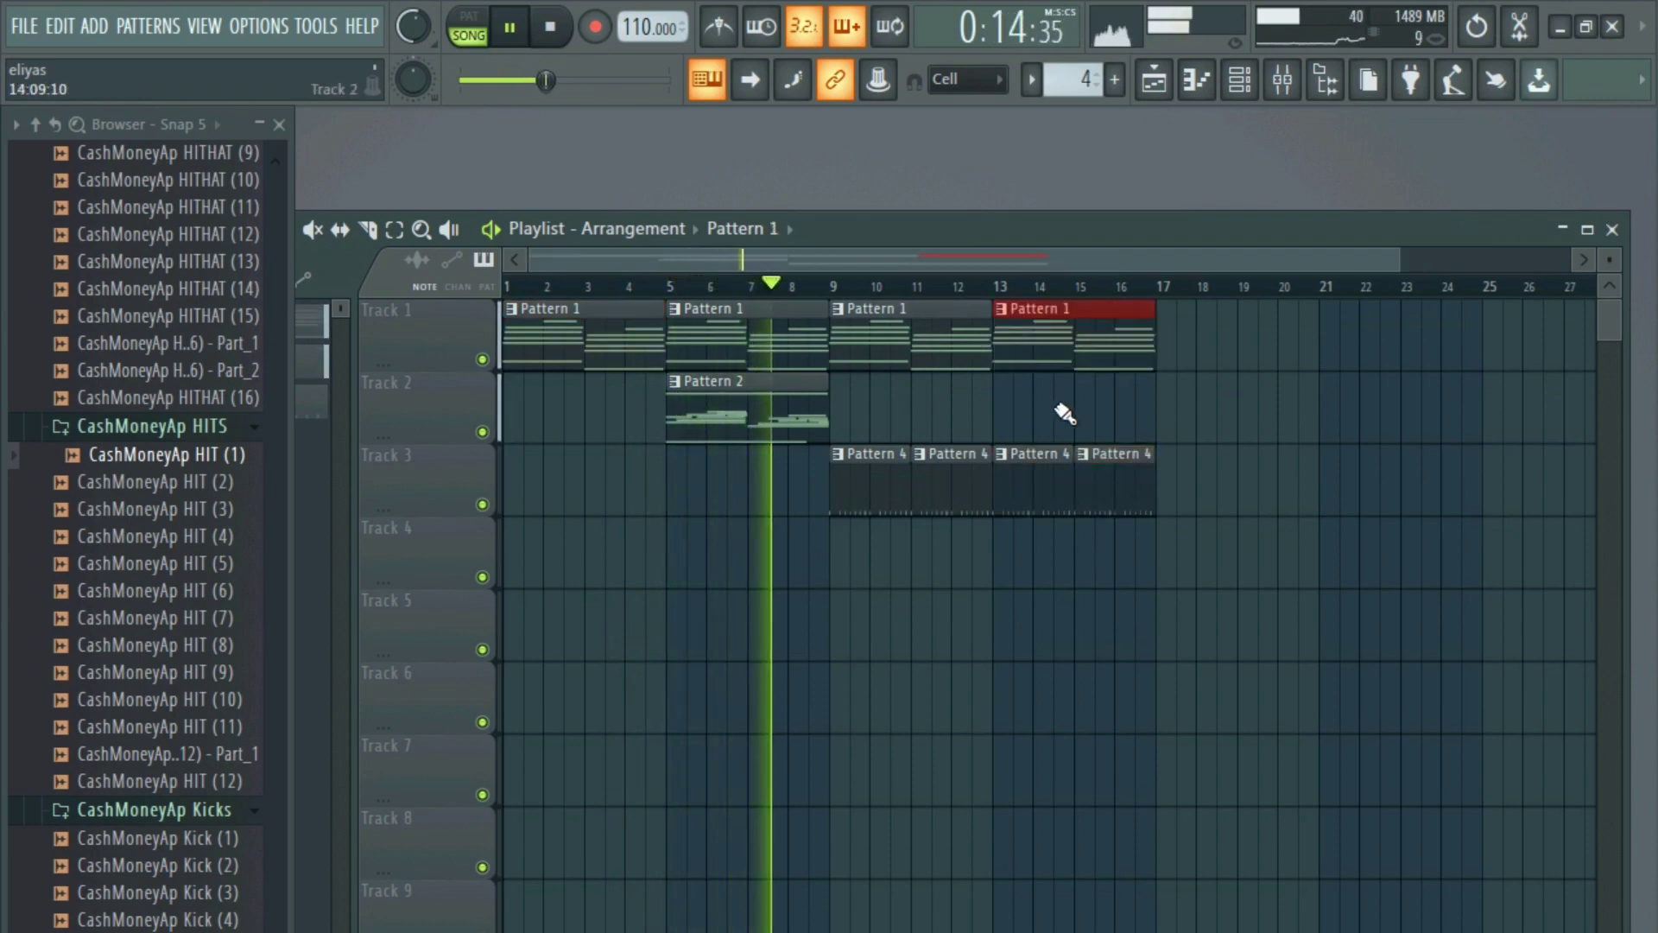
pyautogui.press('space')
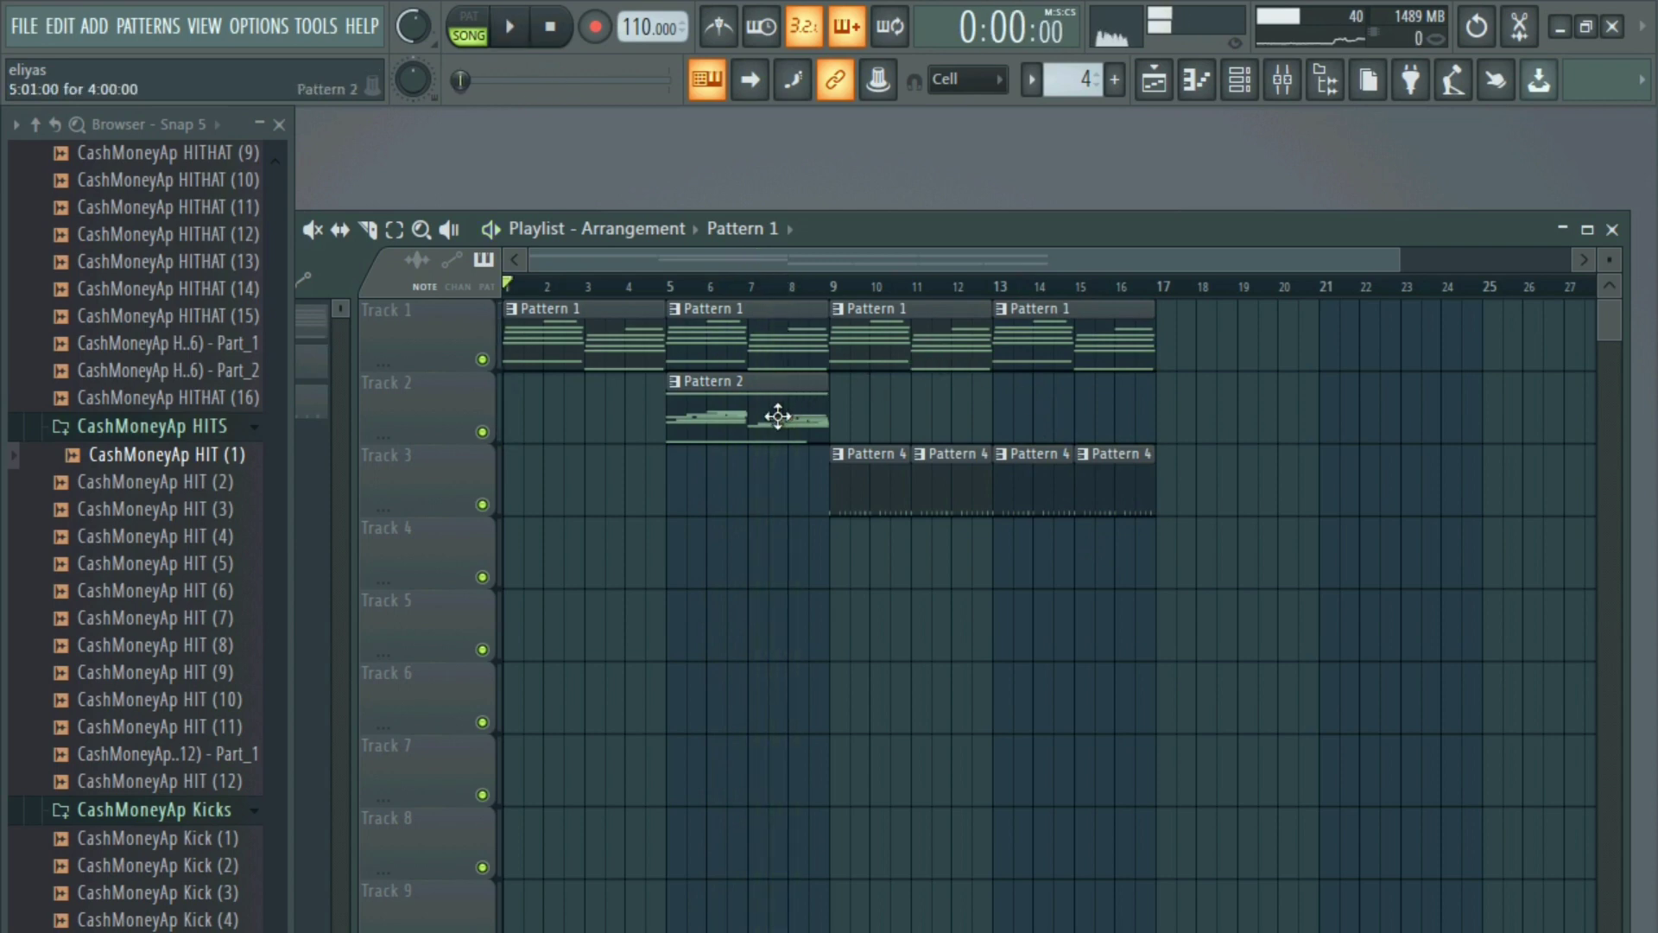
# - Place Pattern 2 clips at bars 13 and 5 of Track 2 and make the bar 5 clip unique
pyautogui.rightClick(735, 418)
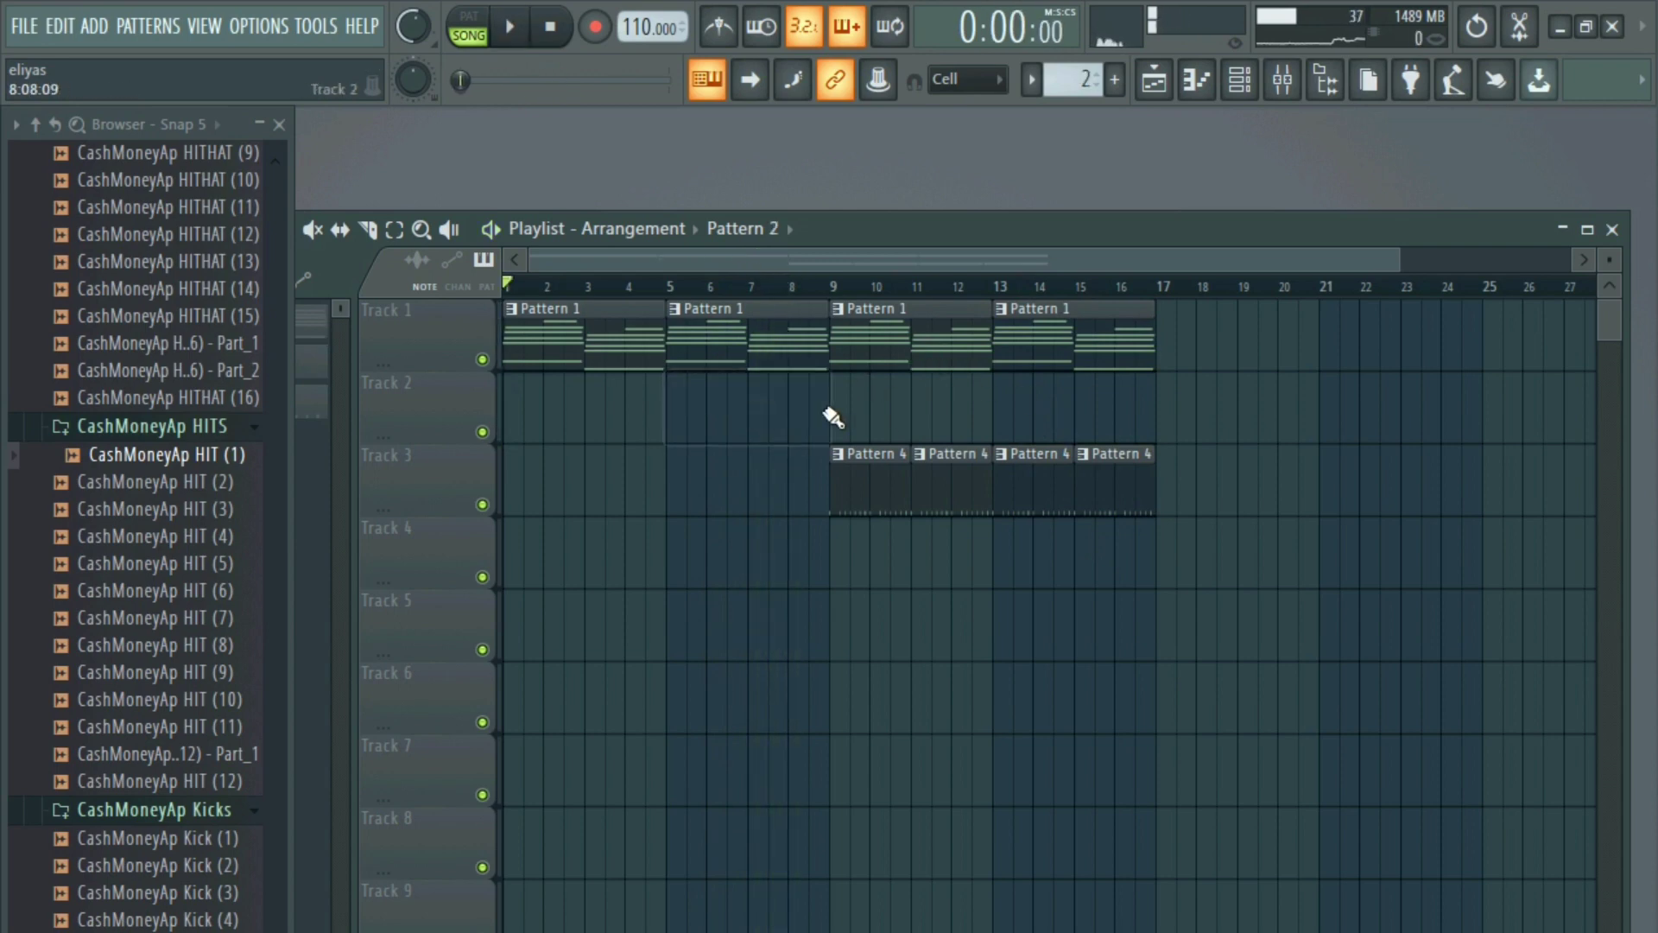
pyautogui.click(1017, 404)
pyautogui.click(679, 406)
pyautogui.rightClick(691, 381)
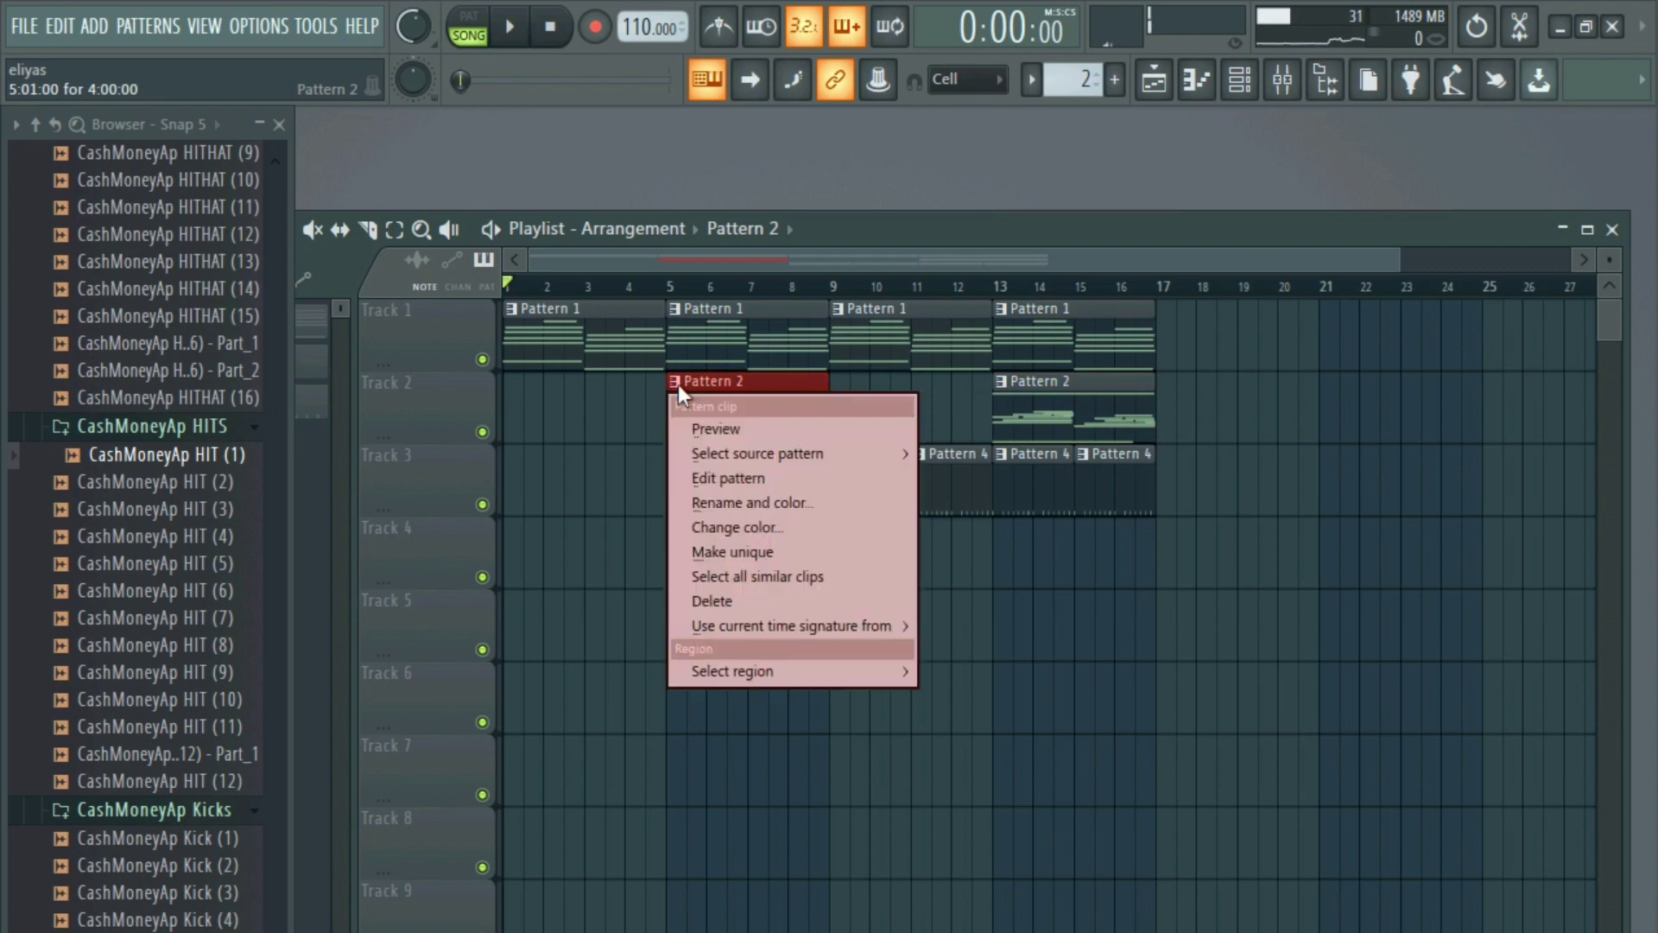
pyautogui.click(728, 545)
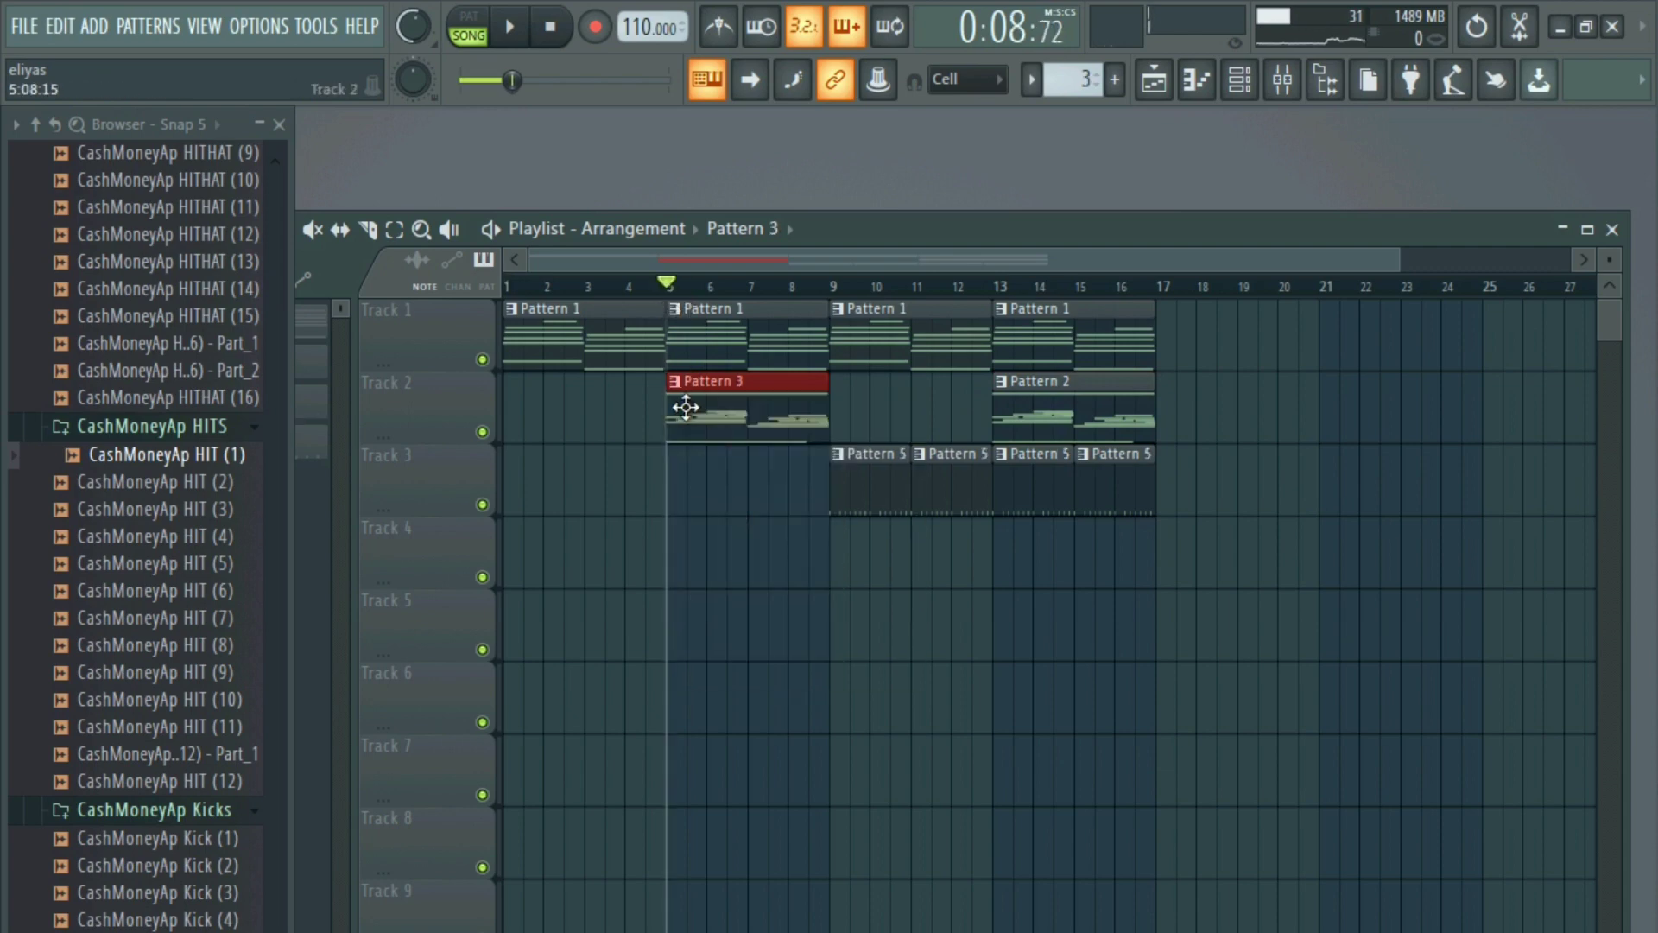
# - Open the unique clip's melody, play it, and delete the A5, second G5 and F#5 notes in bar 2
pyautogui.doubleClick(686, 407)
pyautogui.press('l')
pyautogui.press('space')
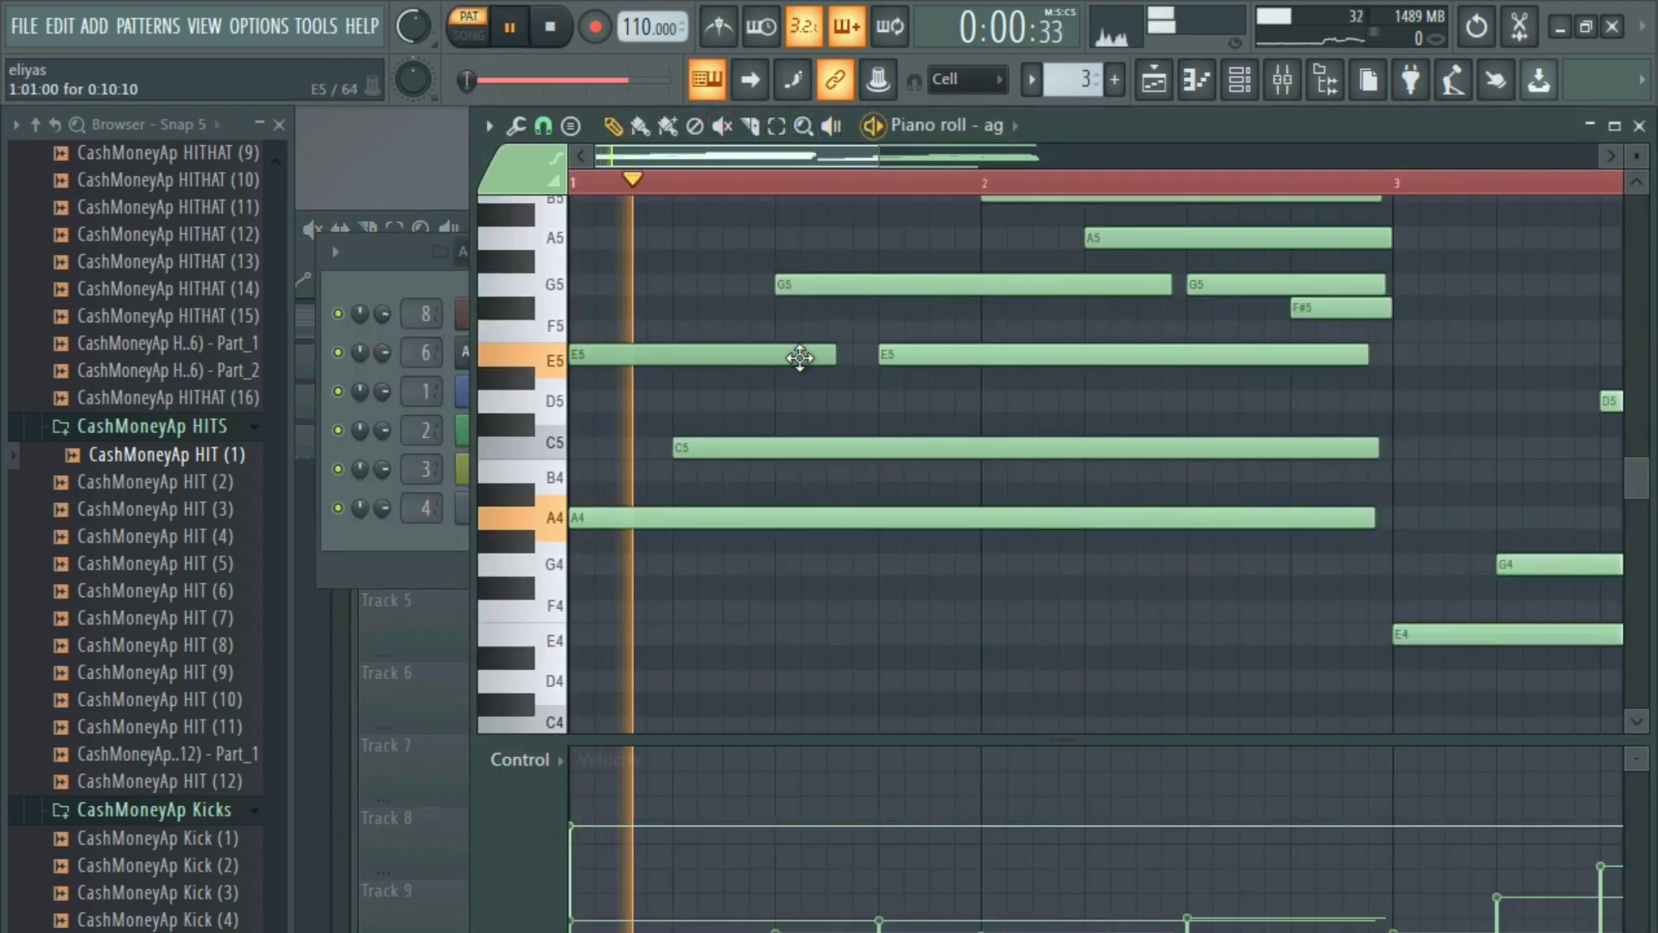
pyautogui.scroll(3, 786, 406)
pyautogui.scroll(-4, 774, 433)
pyautogui.rightClick(859, 424)
pyautogui.rightClick(875, 448)
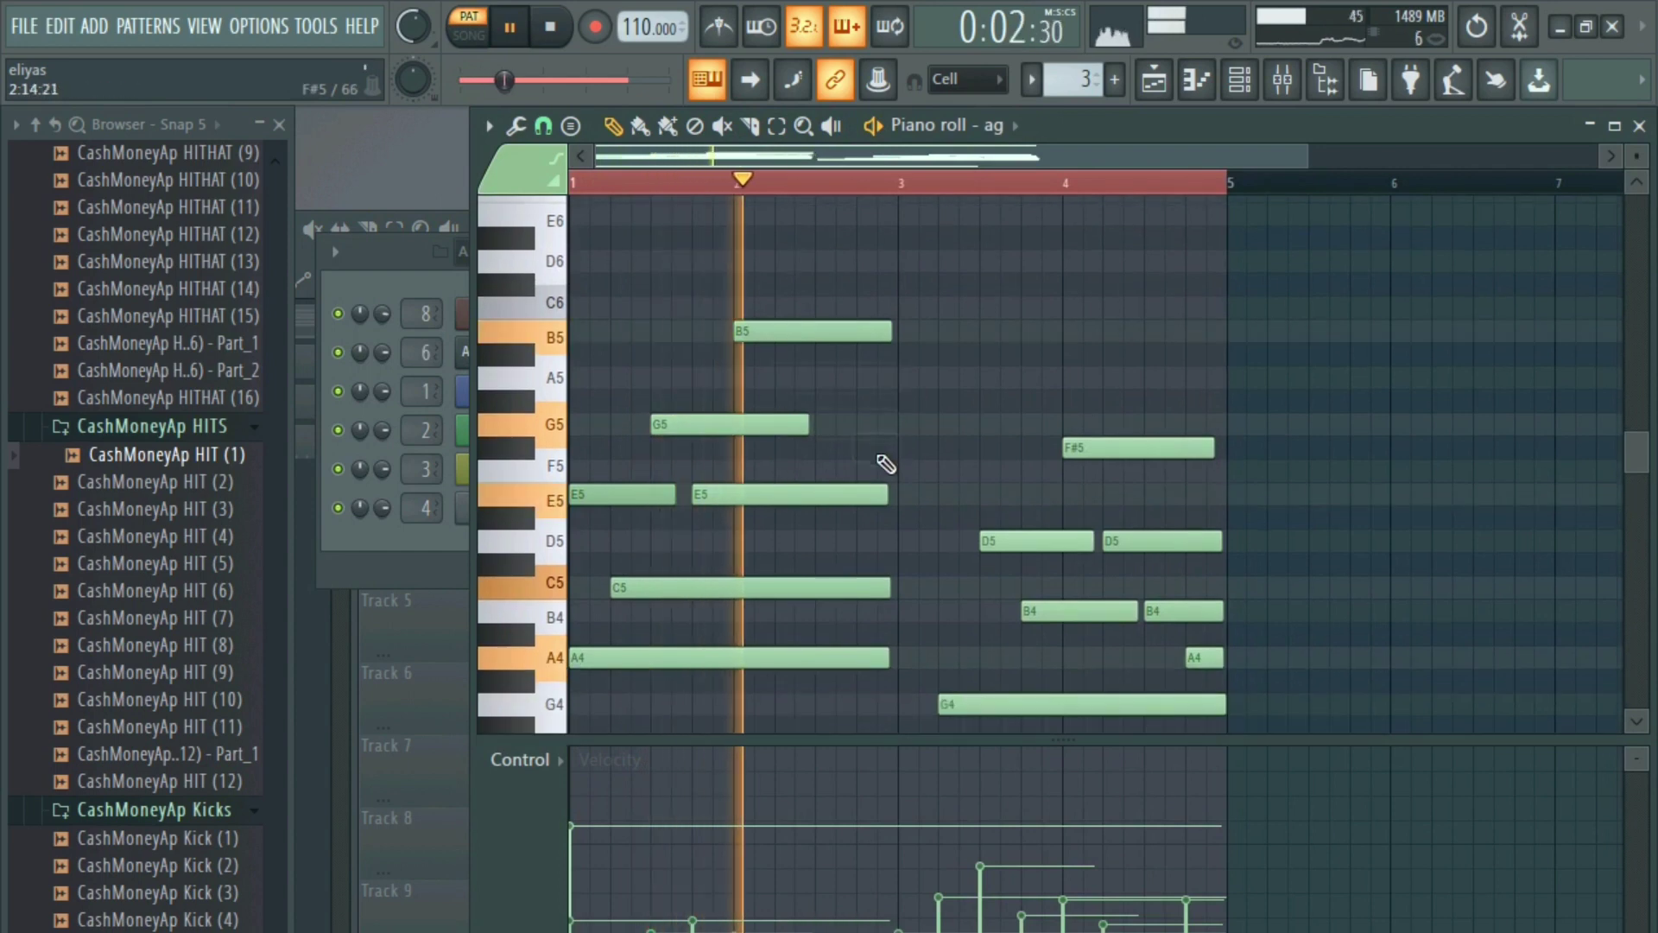
# - Delete the second D5, second B4 and short A4 notes in bar 4 of the melody
pyautogui.scroll(-2, 1071, 458)
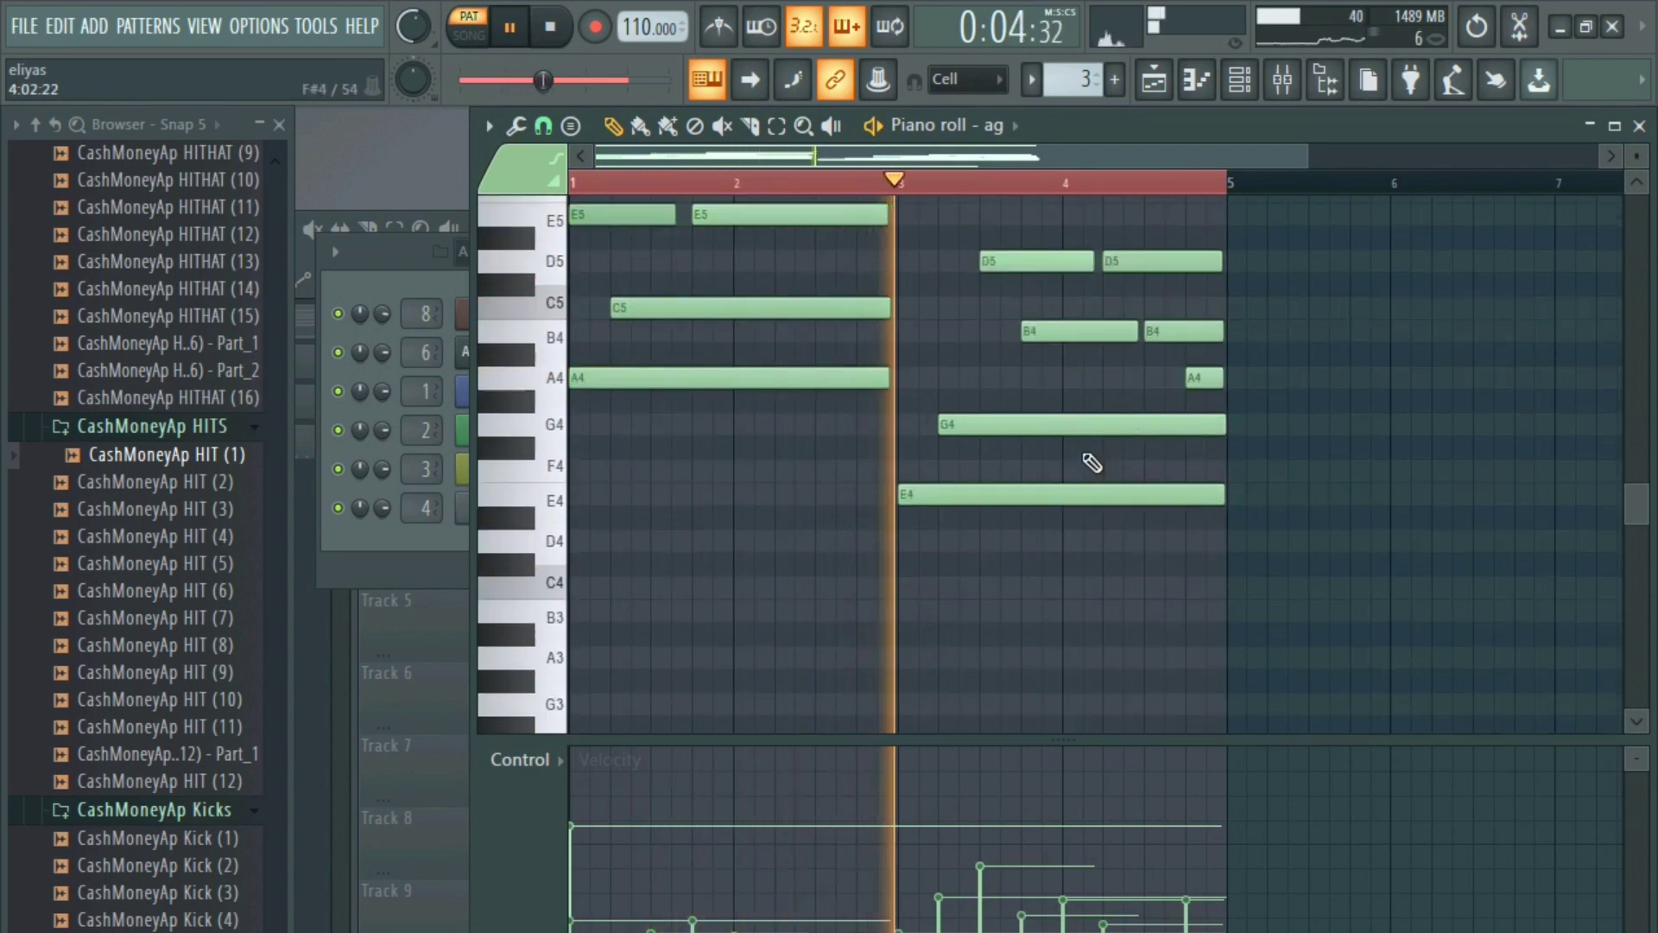
pyautogui.scroll(1, 1090, 492)
pyautogui.hscroll(1, 1090, 498)
pyautogui.rightClick(1068, 404)
pyautogui.rightClick(1092, 473)
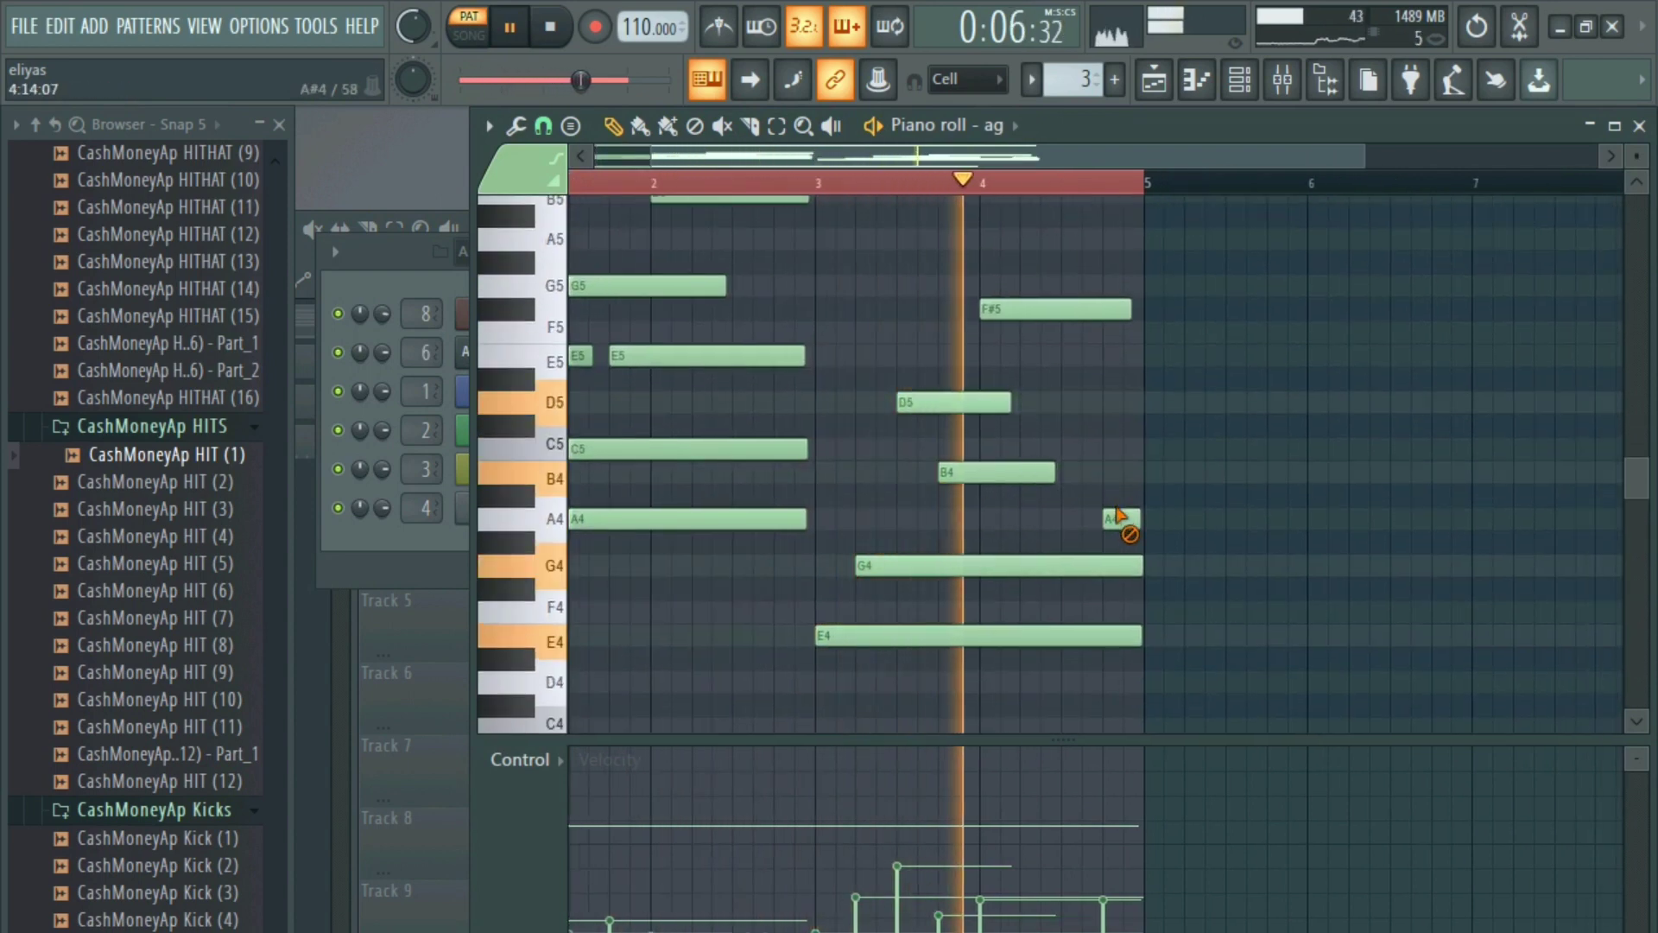
pyautogui.rightClick(1120, 520)
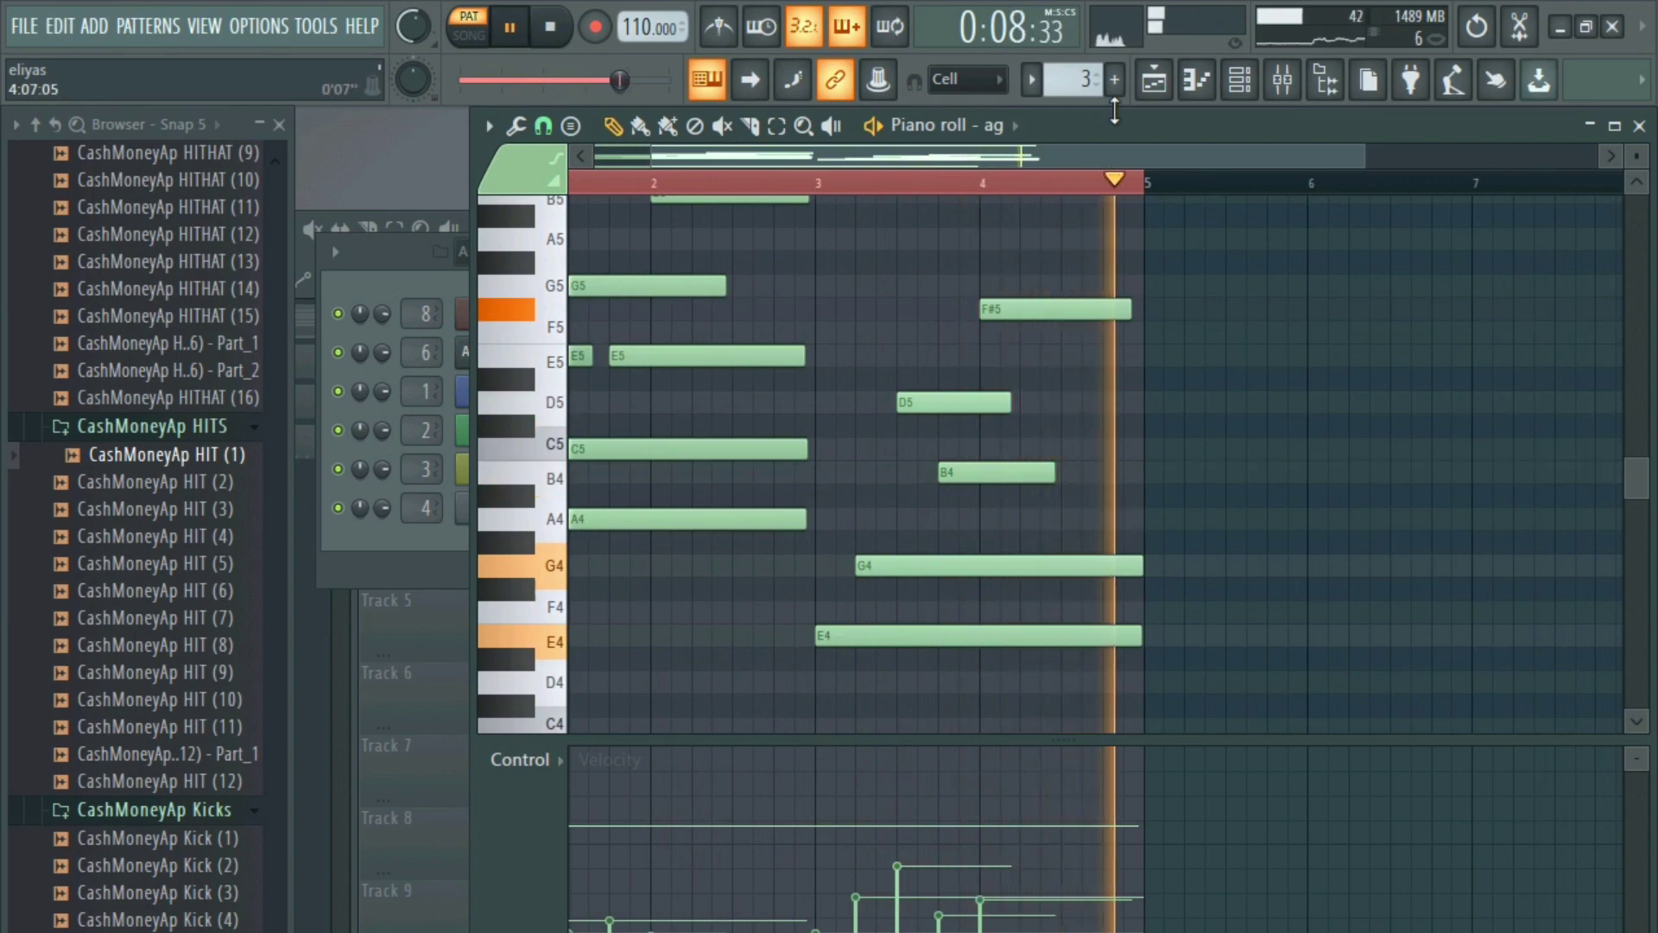
# - Play the arrangement from bar 5 and add a Pattern 3 clip at bar 9 of Track 2
pyautogui.press('F5')
pyautogui.click(678, 288)
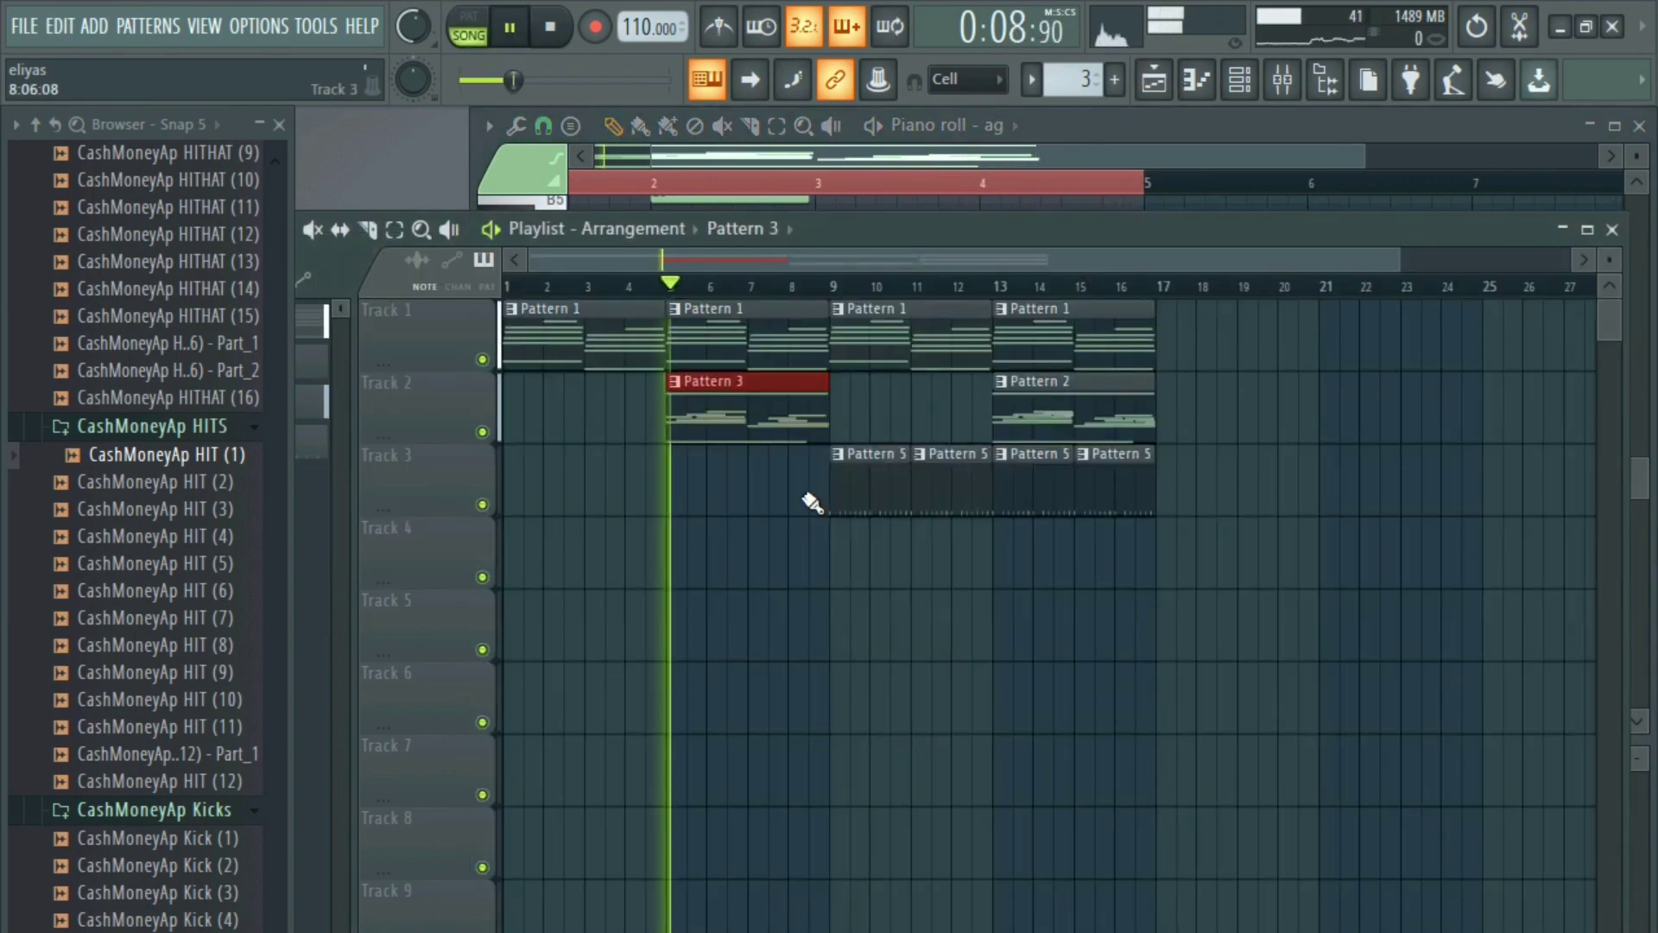
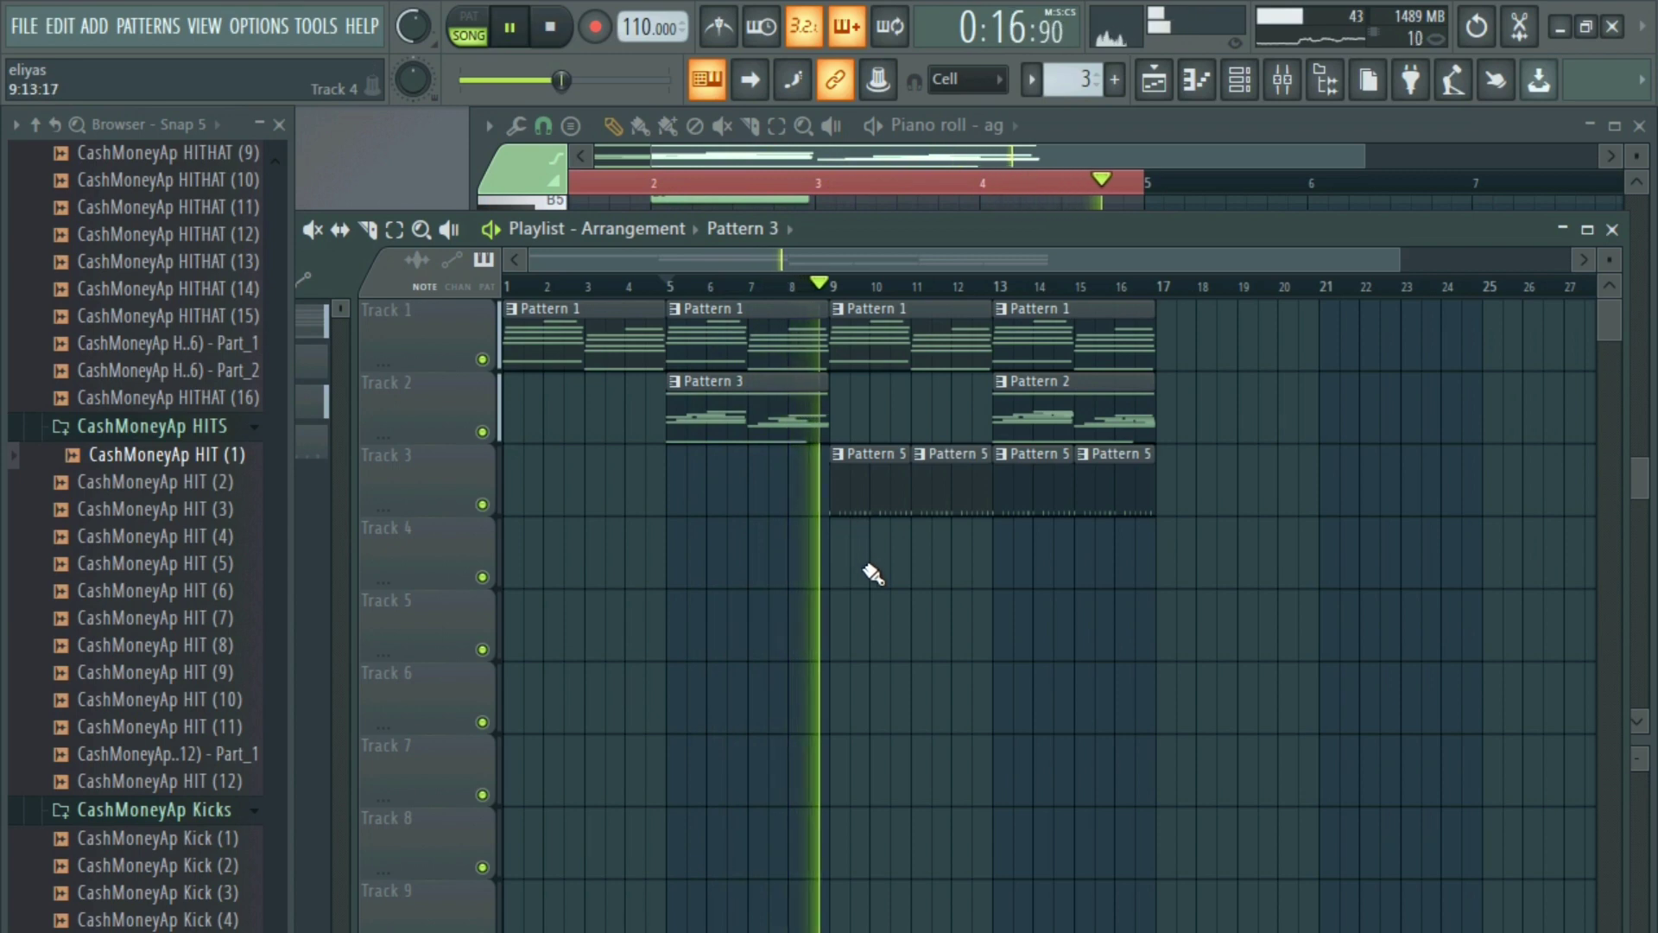
pyautogui.click(839, 412)
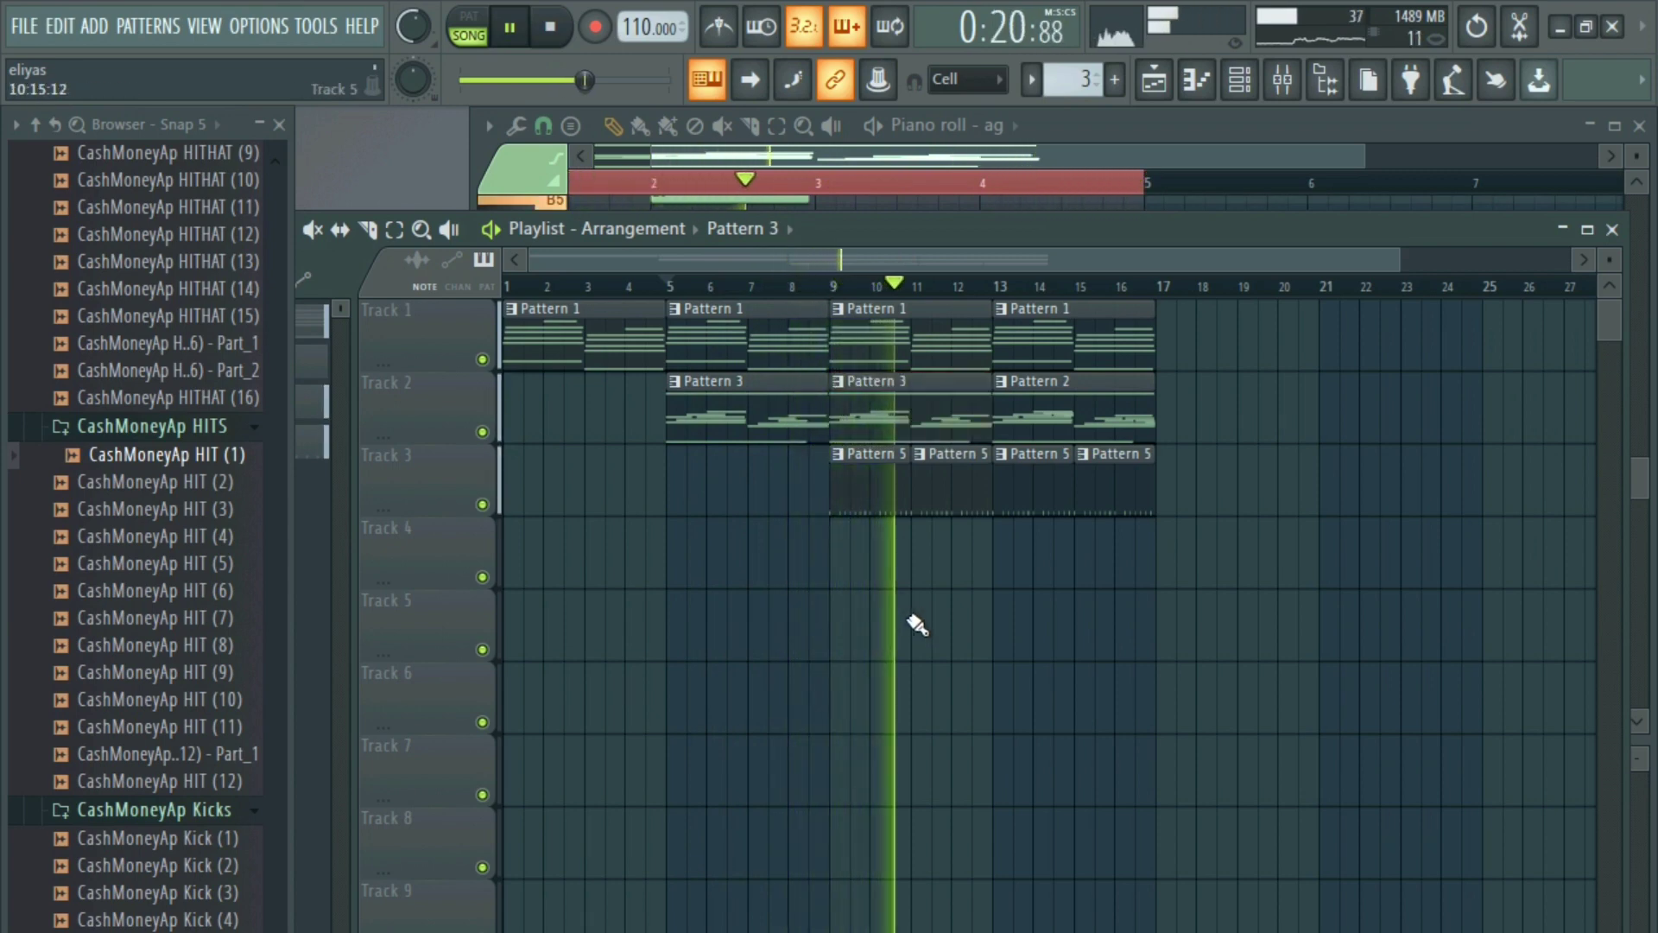
pyautogui.hscroll(2, 937, 618)
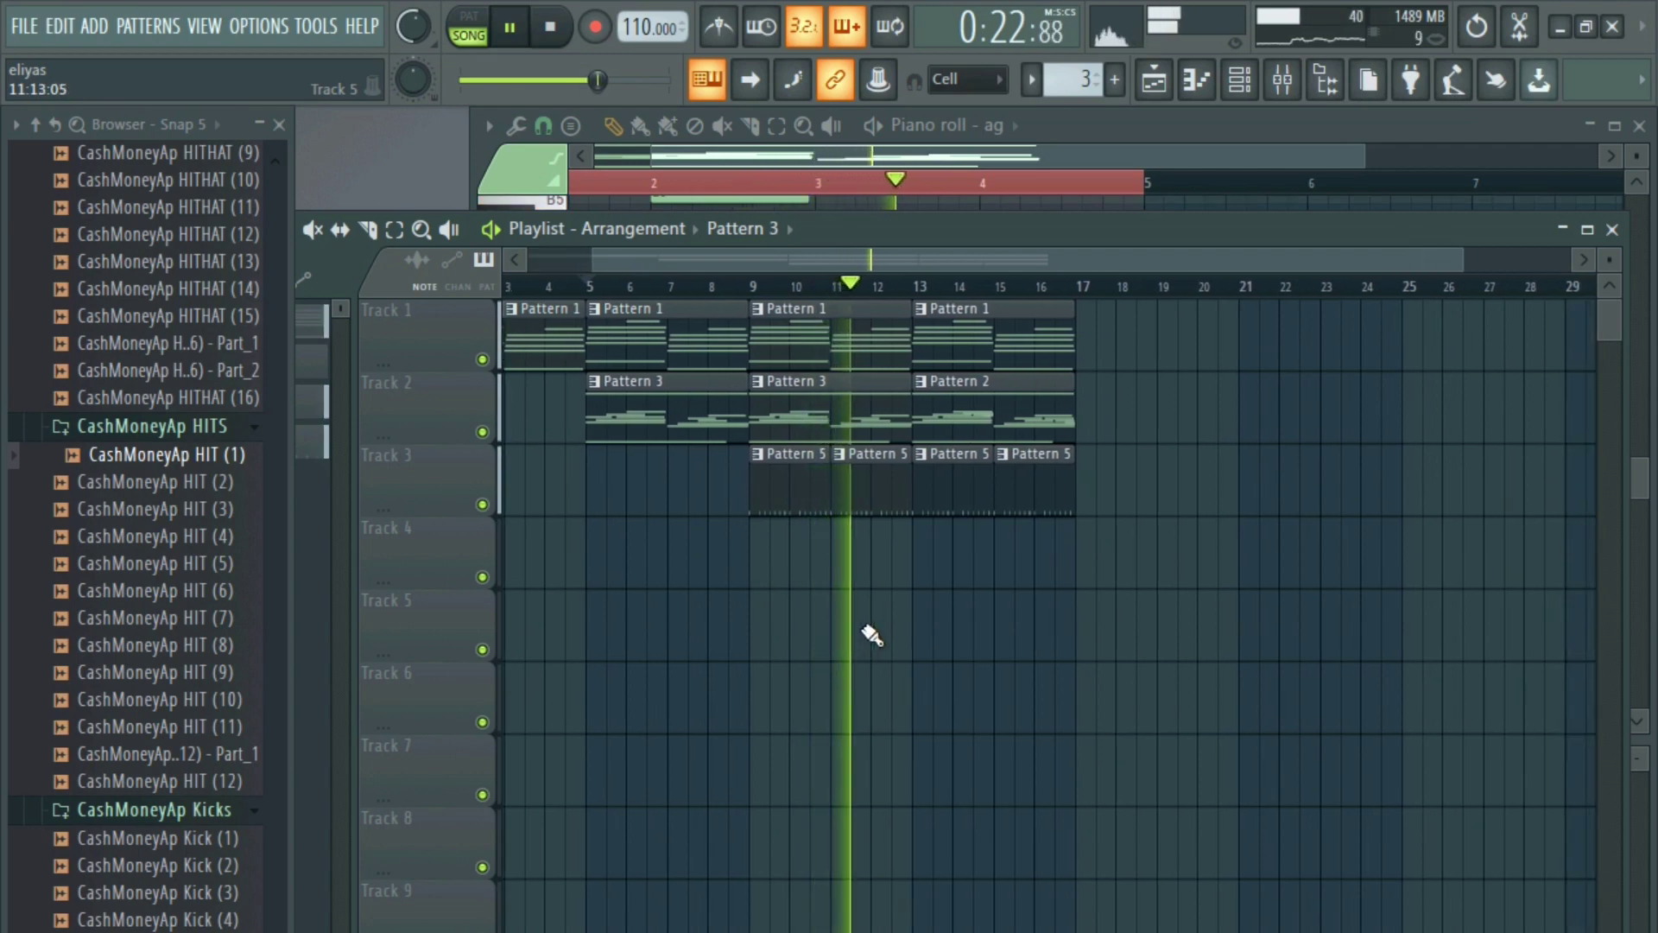
# - Move the Pattern 2 clip on Track 2 to bar 17 and place a Pattern 3 clip at bar 13
pyautogui.moveTo(950, 432); pyautogui.dragTo(1119, 434)
pyautogui.click(877, 418)
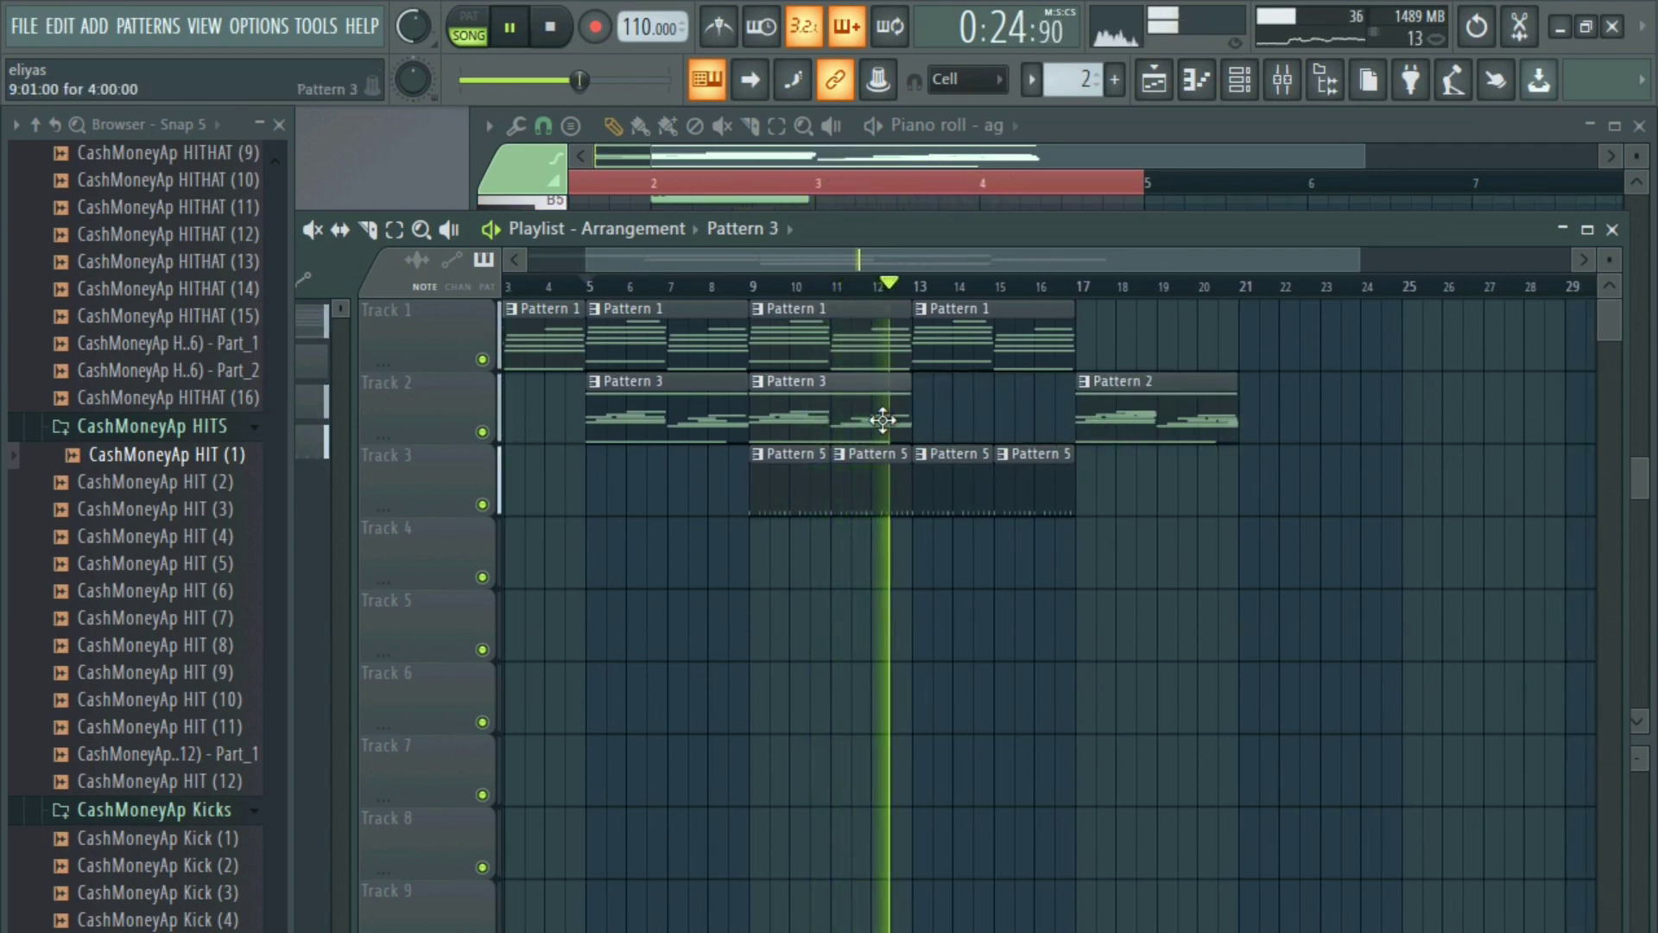
pyautogui.click(925, 418)
pyautogui.scroll(2, 1036, 554)
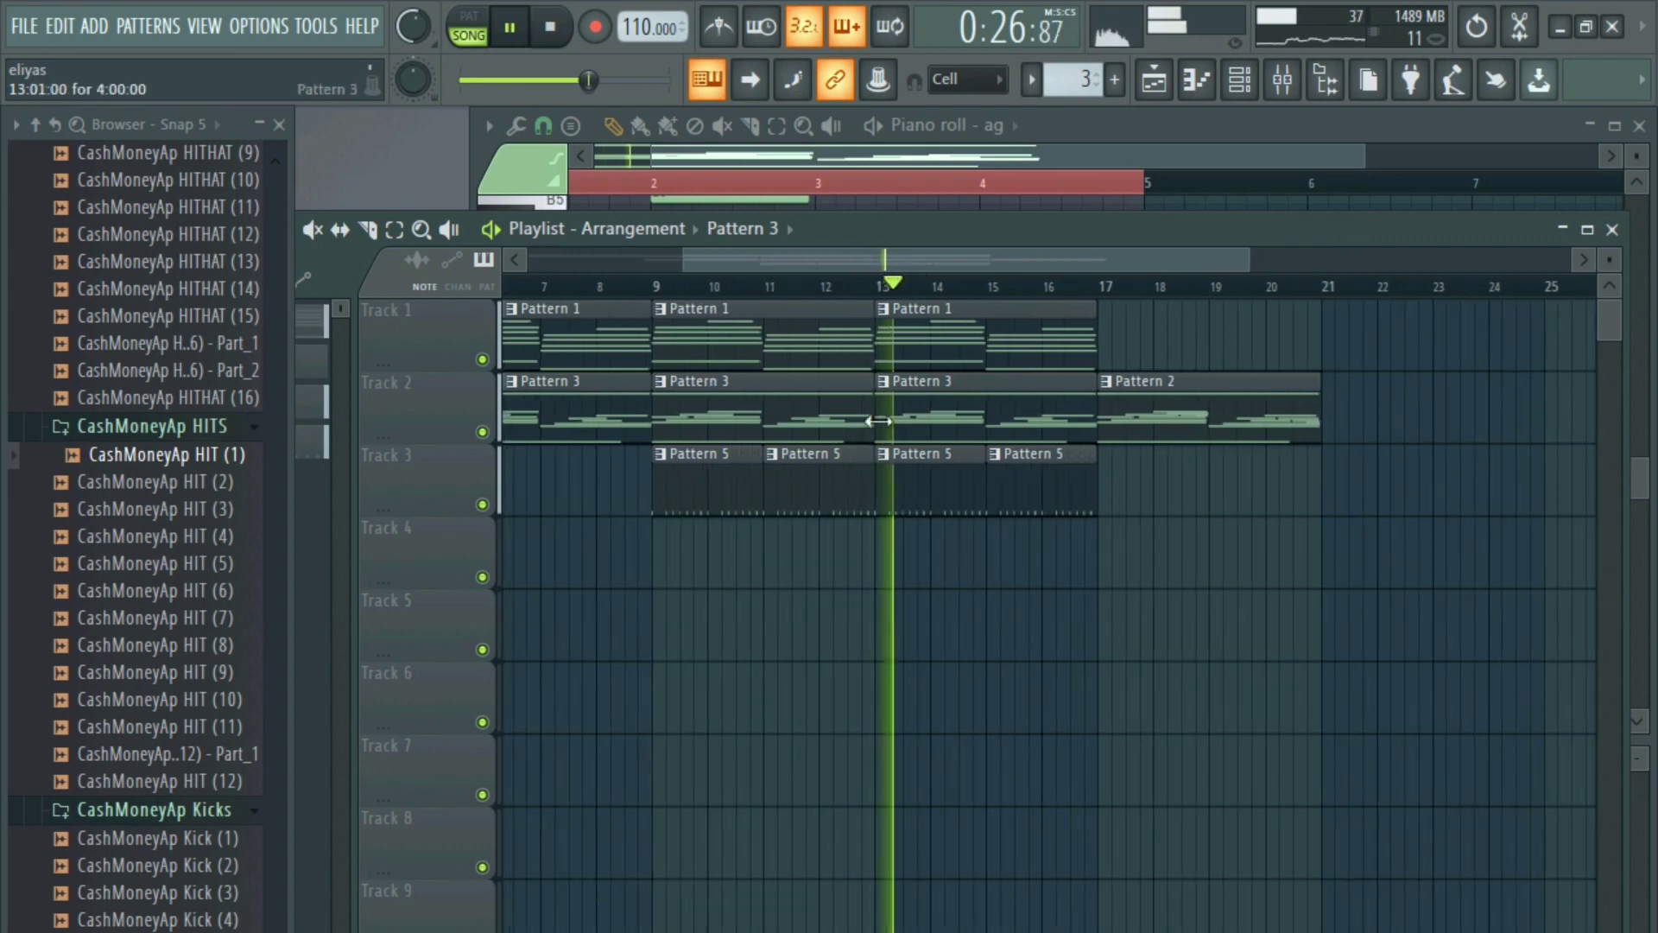
pyautogui.press('space')
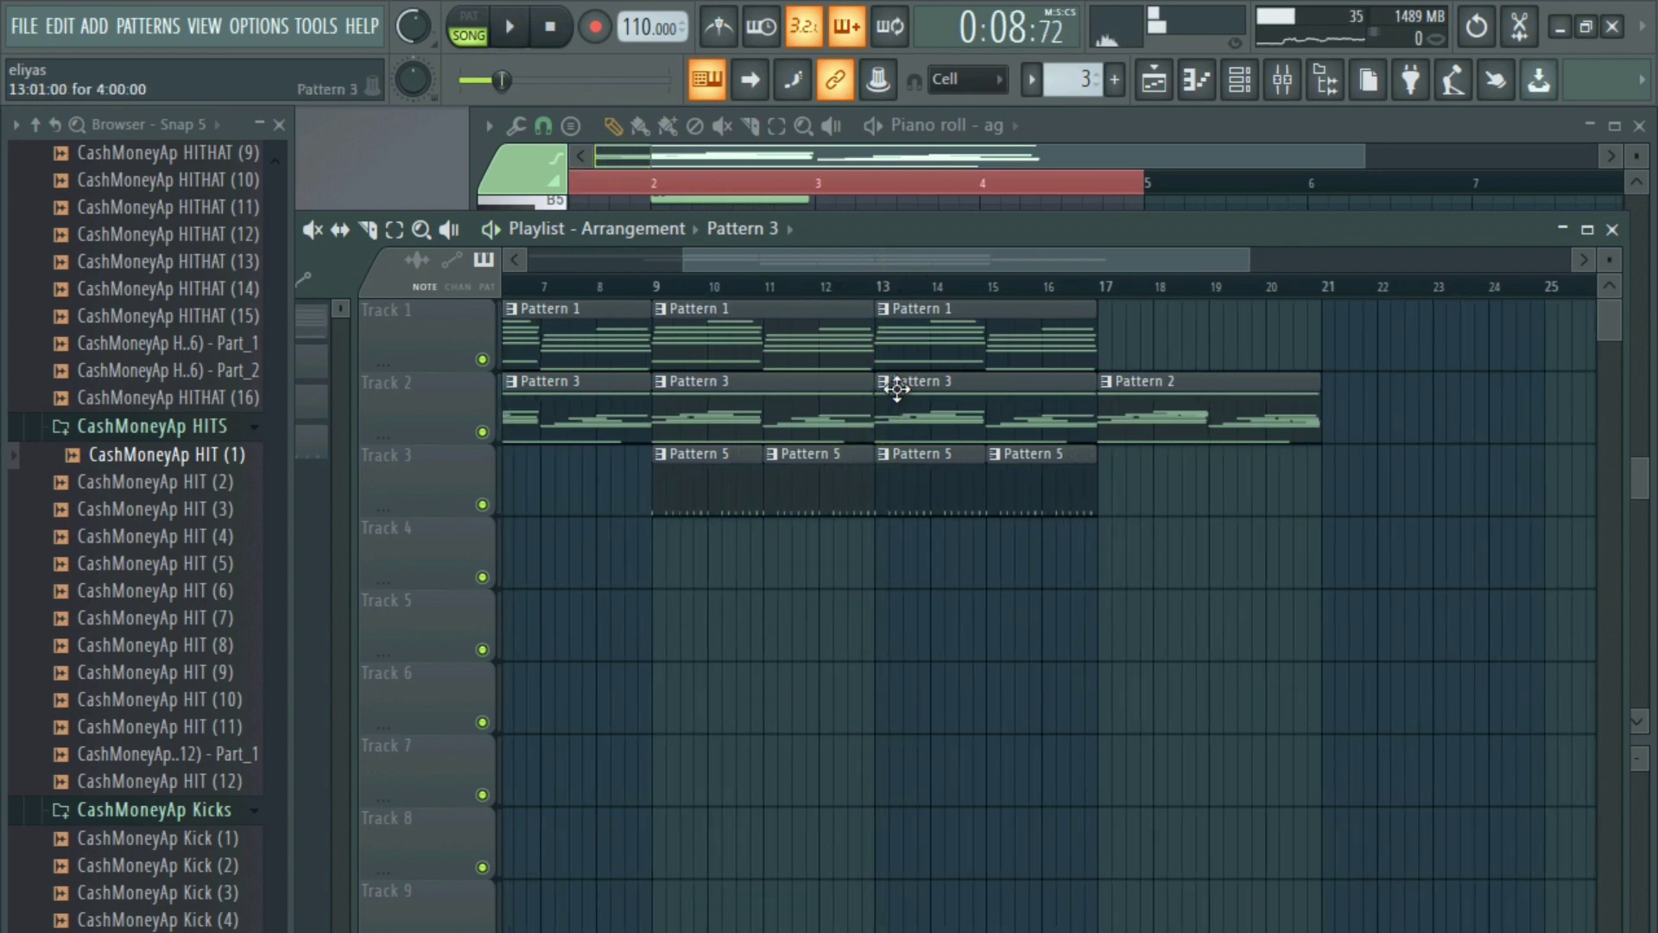
# - Make the bar 13 clip on Track 2 unique, open its melody, and play from bar 13
pyautogui.click(892, 387)
pyautogui.click(956, 551)
pyautogui.click(890, 289)
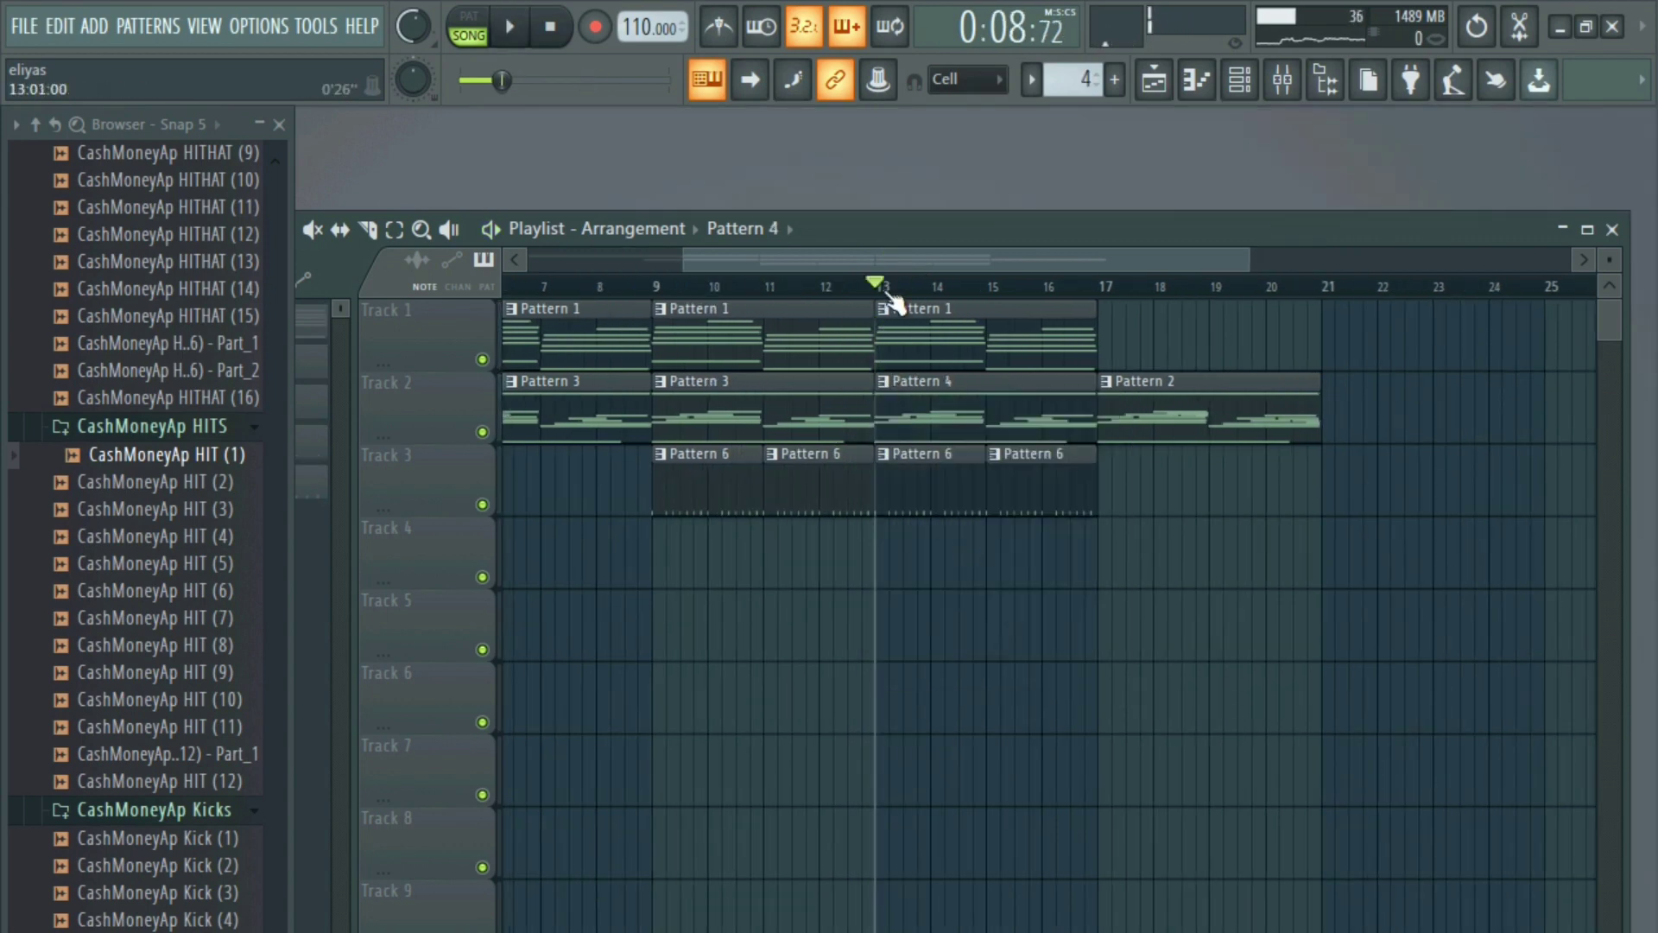
pyautogui.doubleClick(927, 435)
pyautogui.press('space')
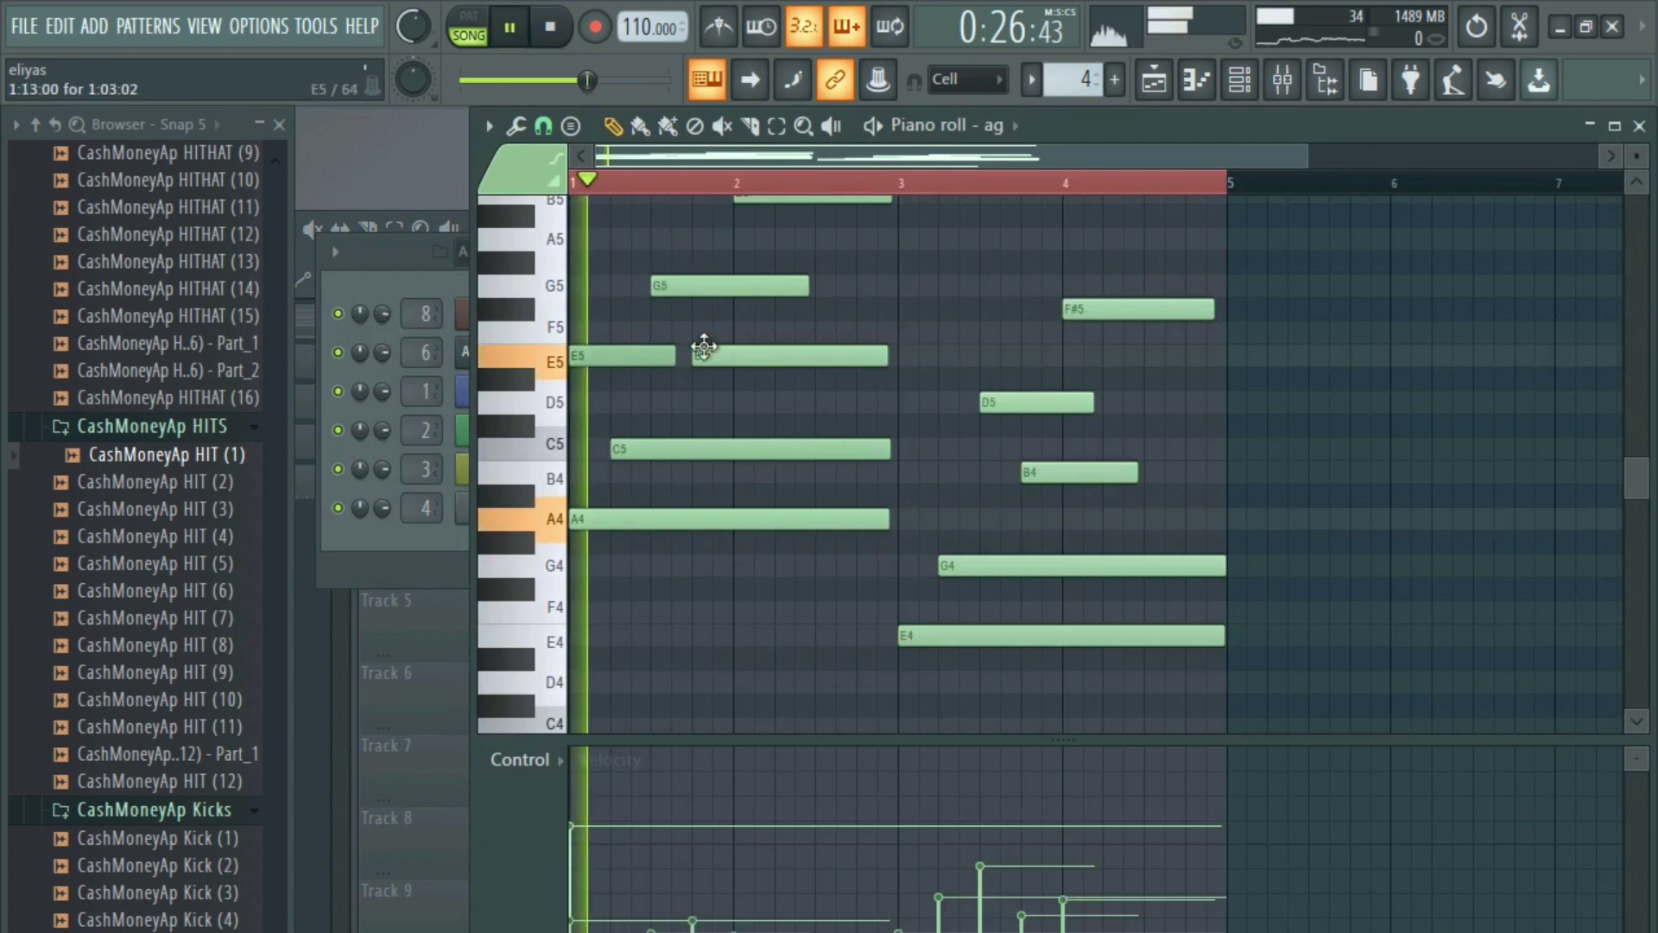
# - Delete the B5 note in bar 2 of the melody, shorten the long C5, and add a second C5 in bar 2
pyautogui.scroll(3, 734, 412)
pyautogui.rightClick(759, 335)
pyautogui.press('space')
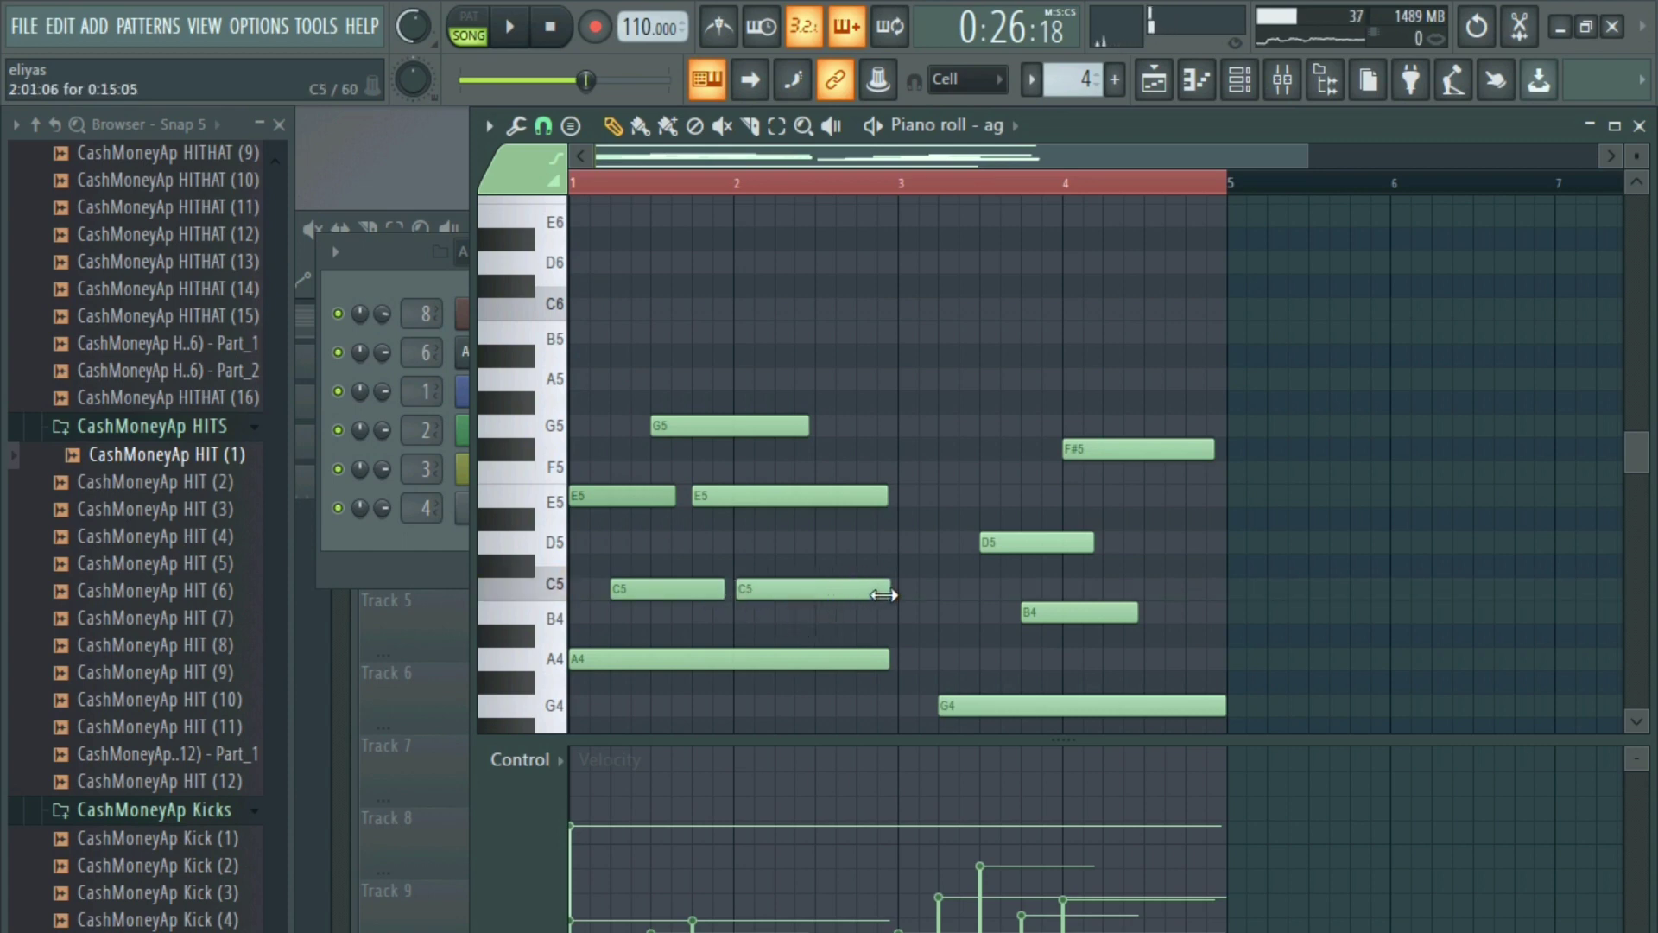
pyautogui.press('space')
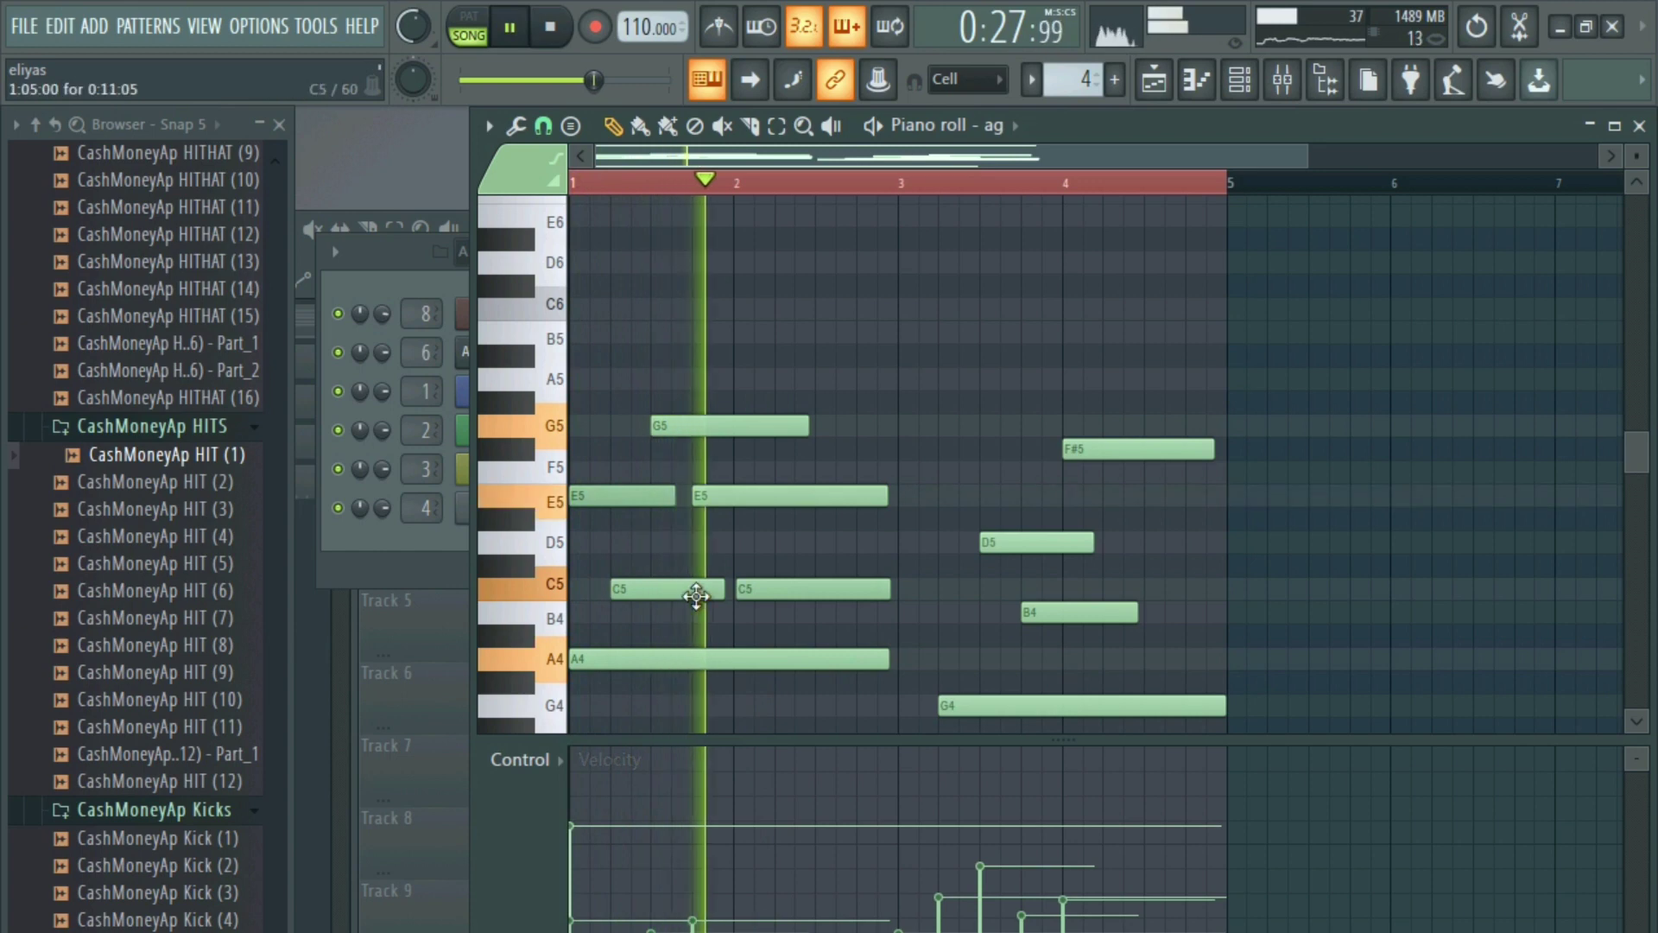
pyautogui.scroll(-2, 696, 596)
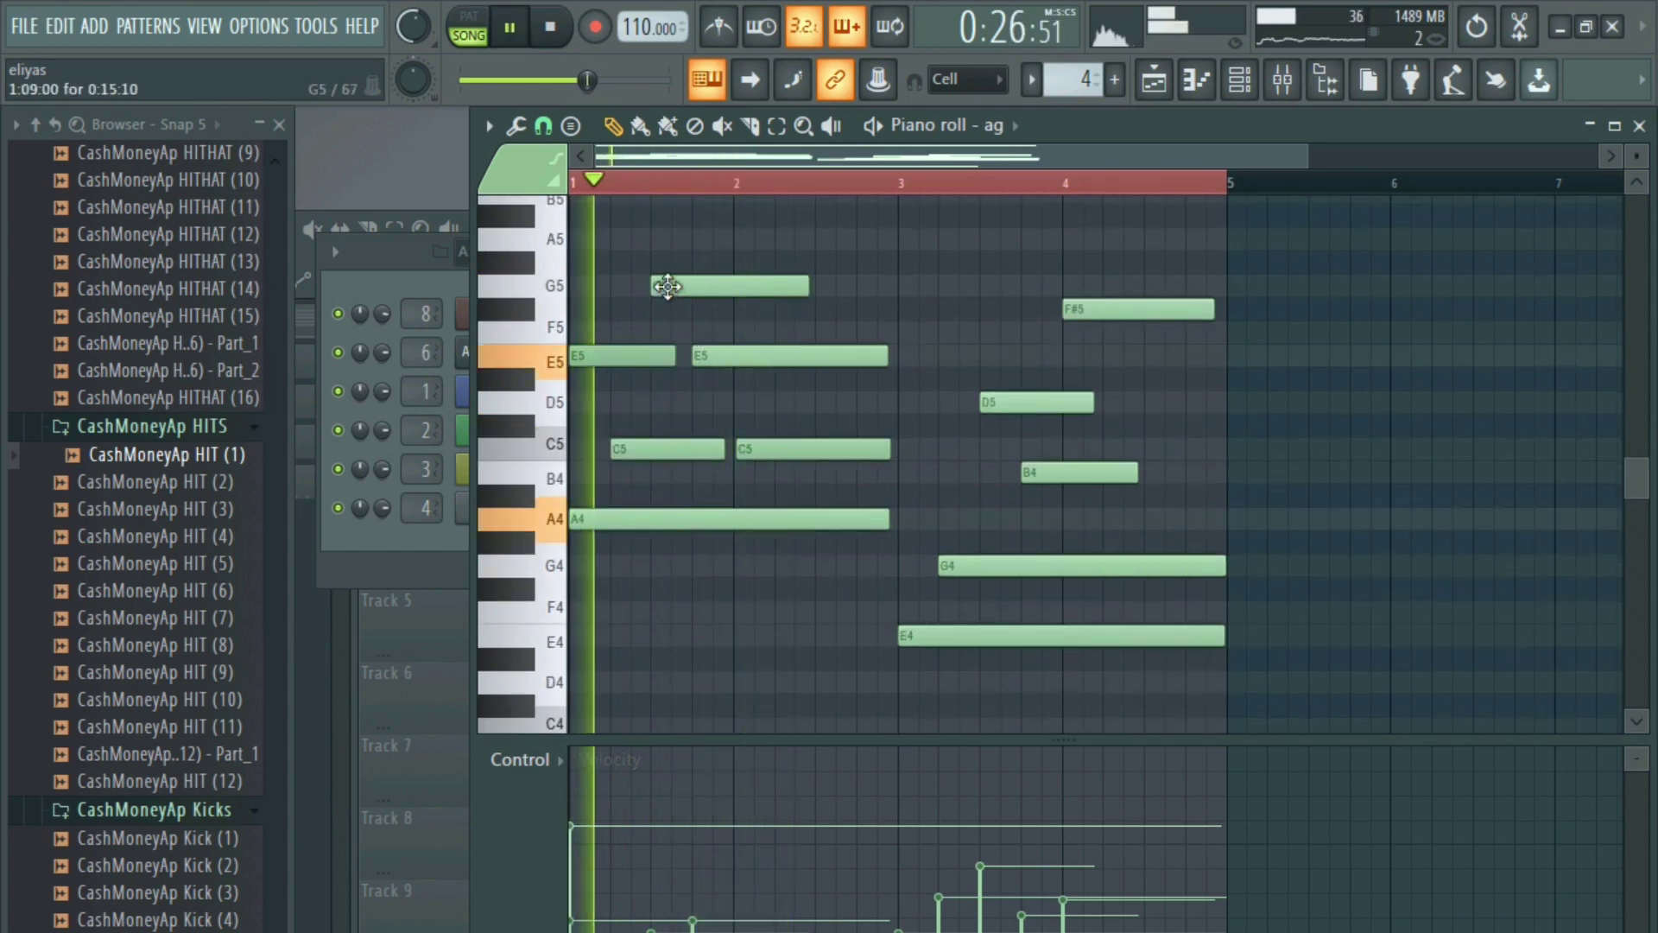
# - Try moving the G5 note in bar 1 up to A5 and play the melody
pyautogui.press('space')
pyautogui.moveTo(675, 295); pyautogui.dragTo(678, 244)
pyautogui.press('space')
pyautogui.press('space')
pyautogui.scroll(1, 675, 286)
pyautogui.press('space')
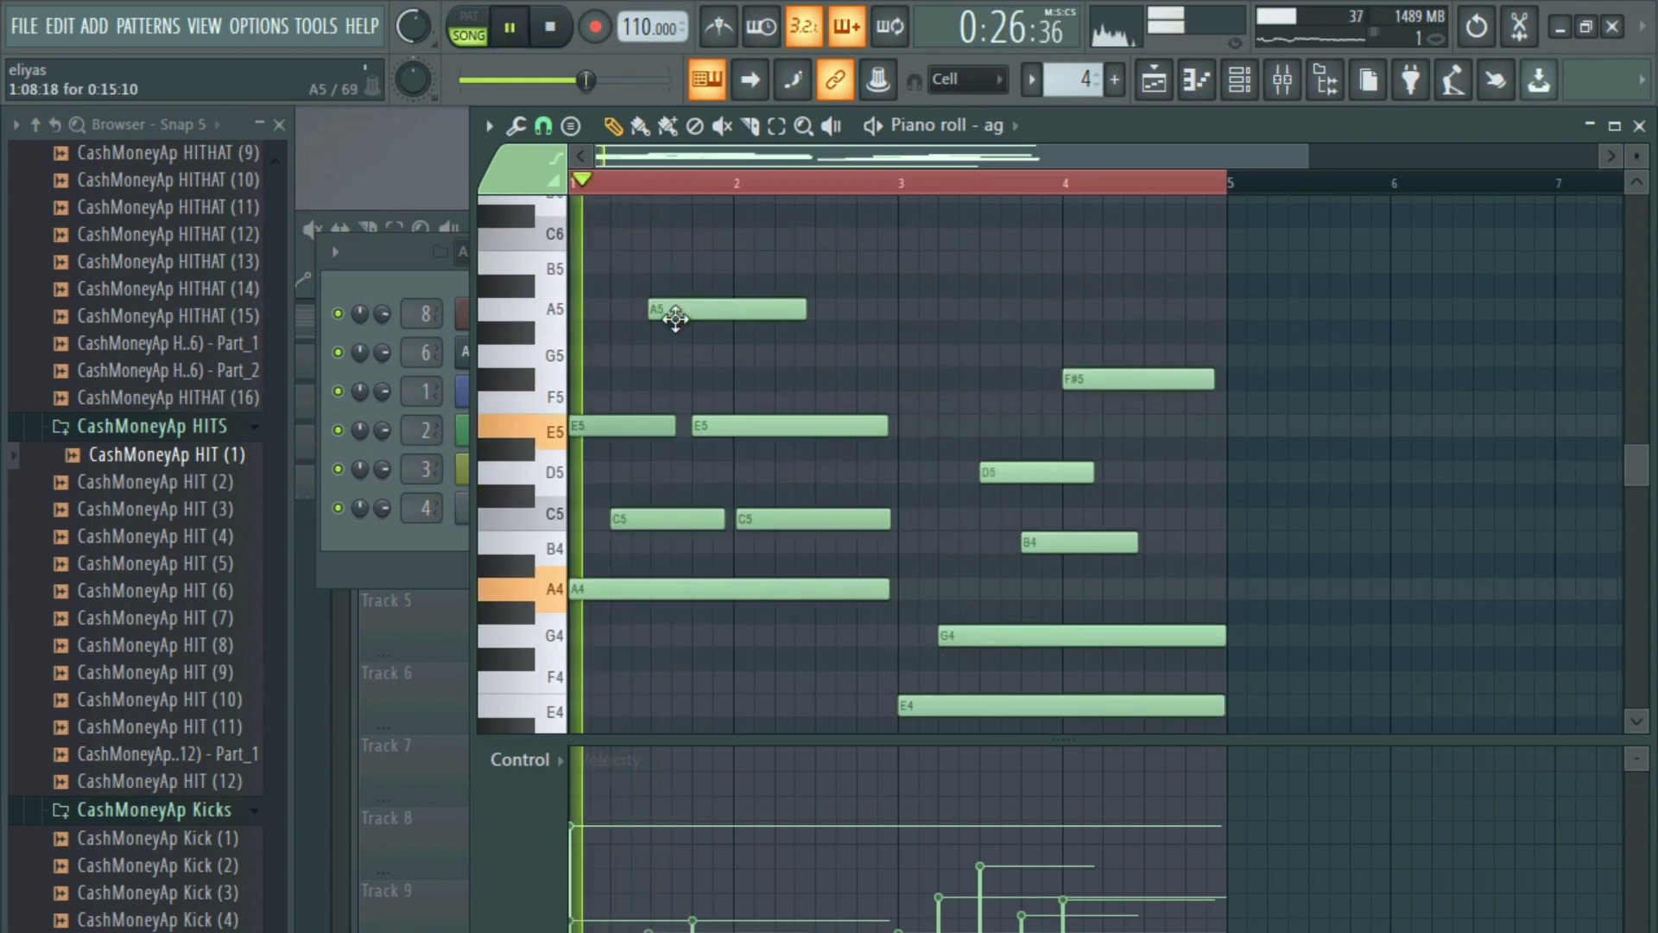
# - Replace the A5 note in bar 1 with a C6, and the second E5 note with a B5
pyautogui.click(544, 125)
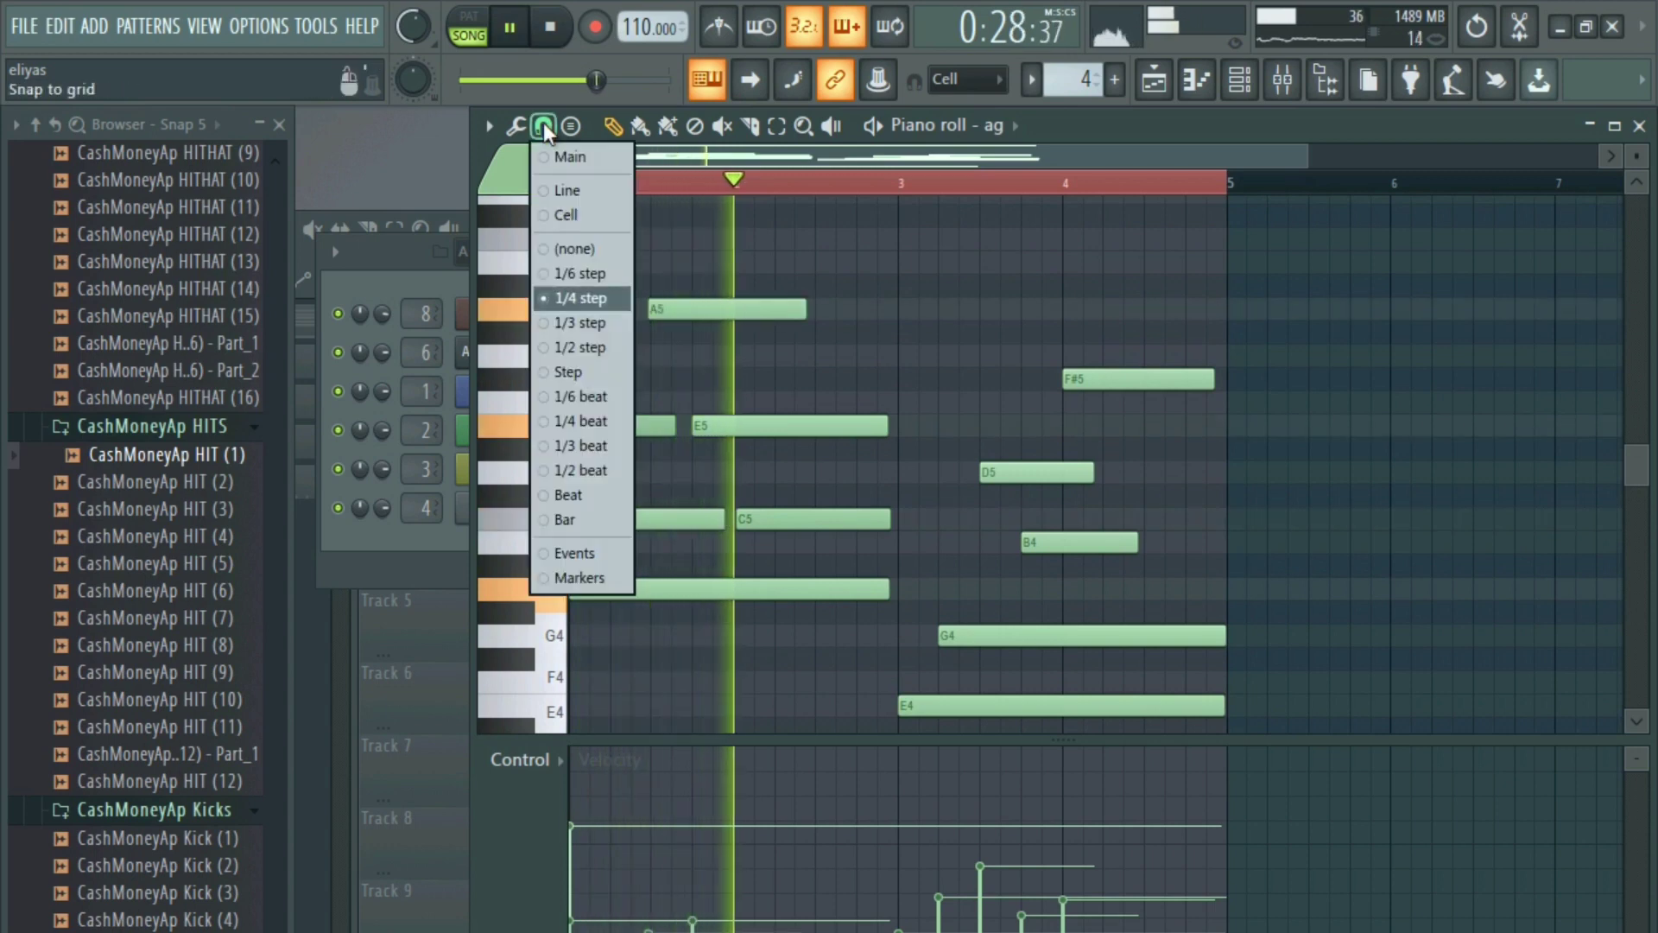
pyautogui.rightClick(674, 310)
pyautogui.moveTo(643, 239); pyautogui.dragTo(672, 239)
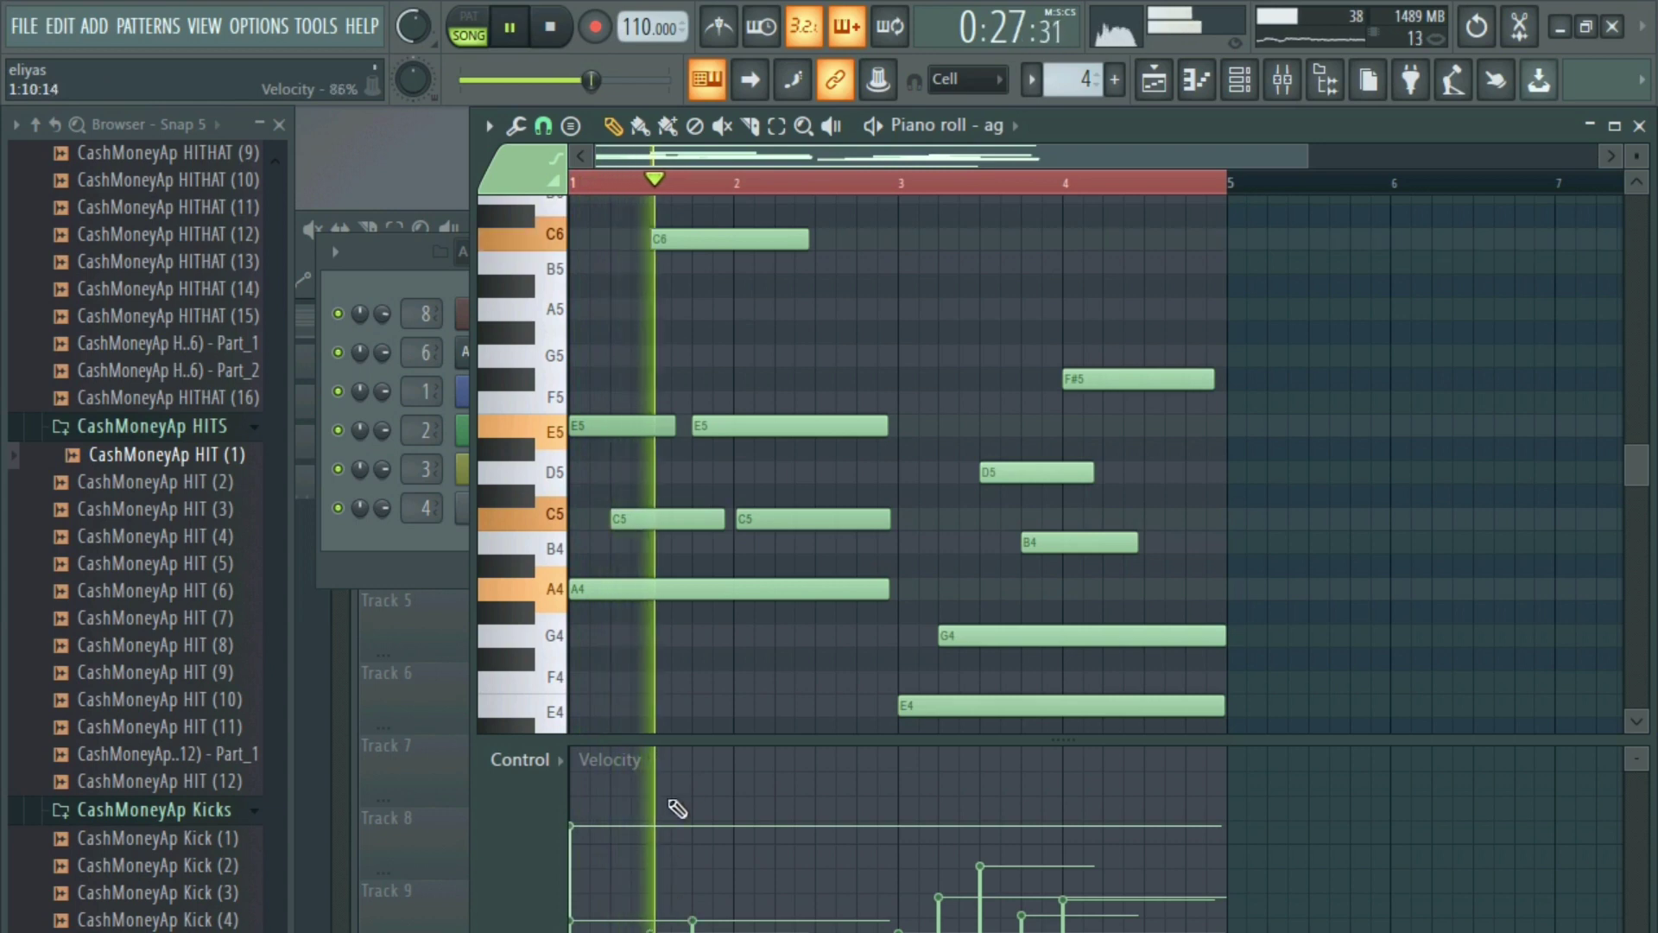
pyautogui.rightClick(713, 425)
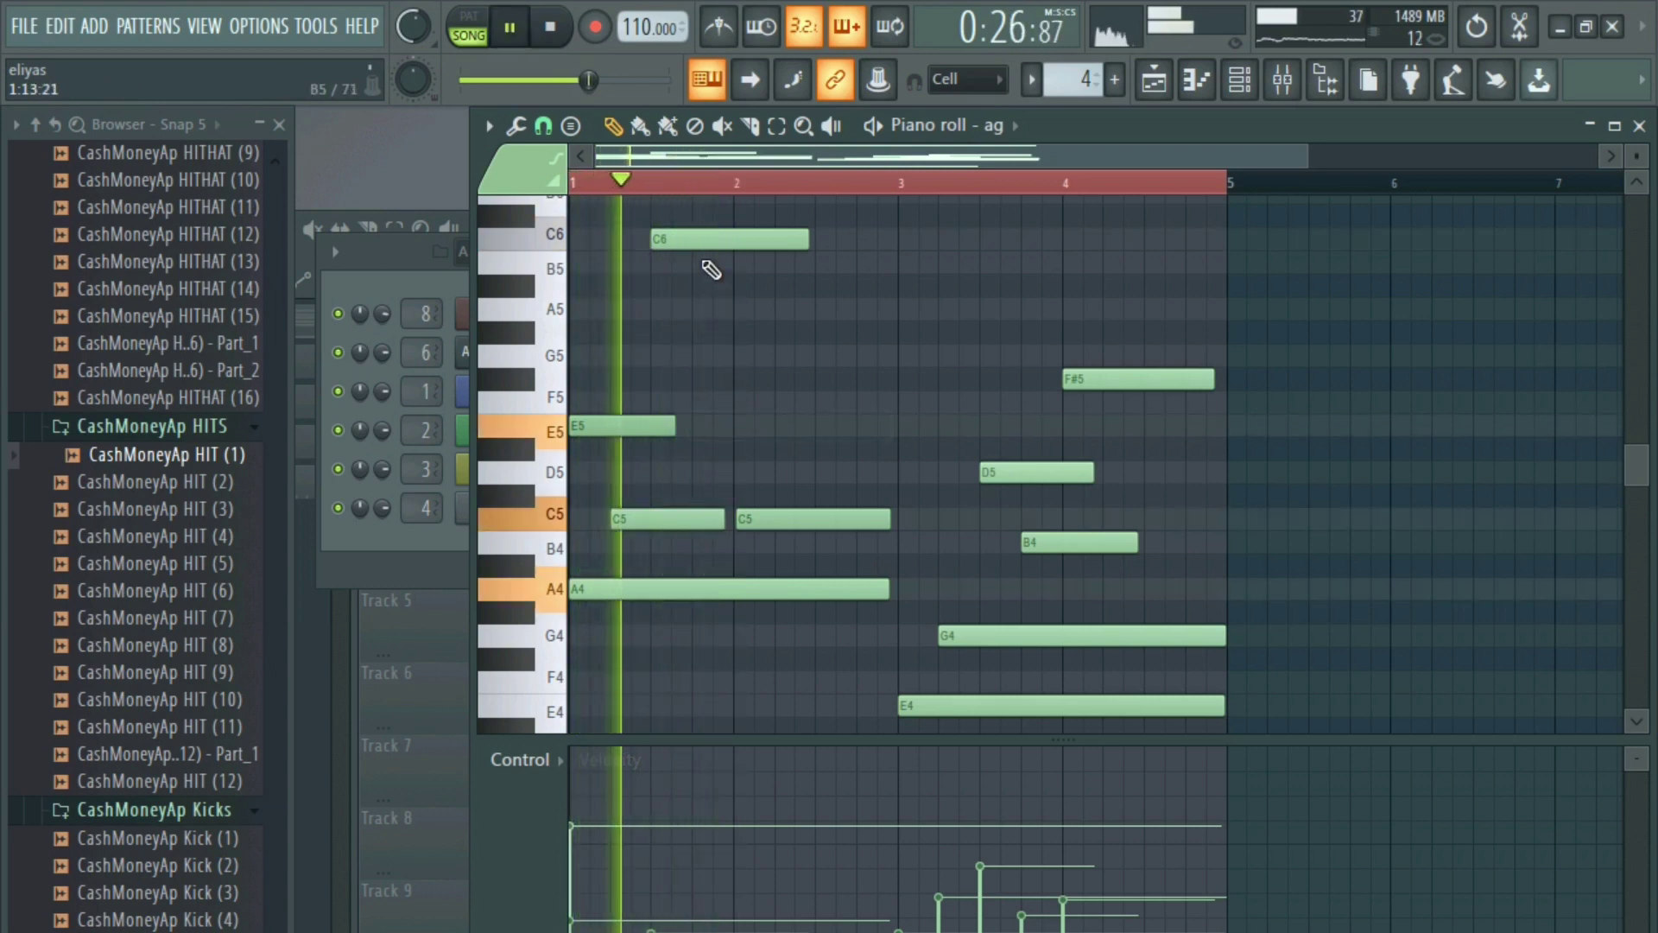
pyautogui.click(697, 261)
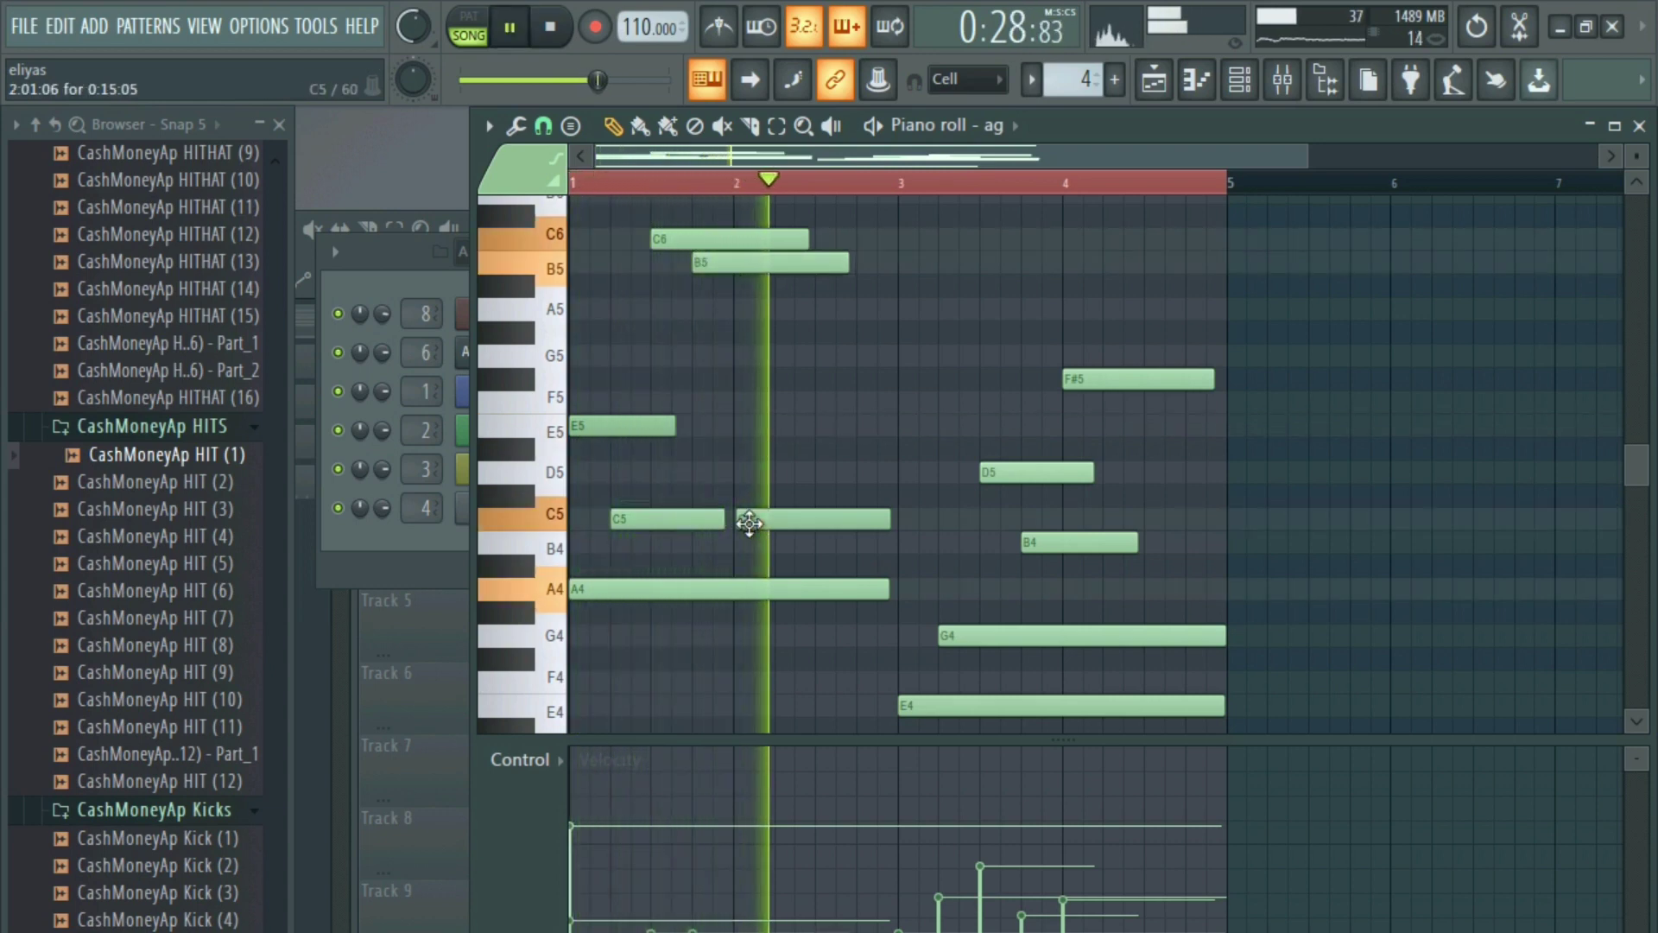
# - Replace the second C5 note with an E5 at the start of bar 2 and lower its velocity
pyautogui.rightClick(747, 523)
pyautogui.click(742, 313)
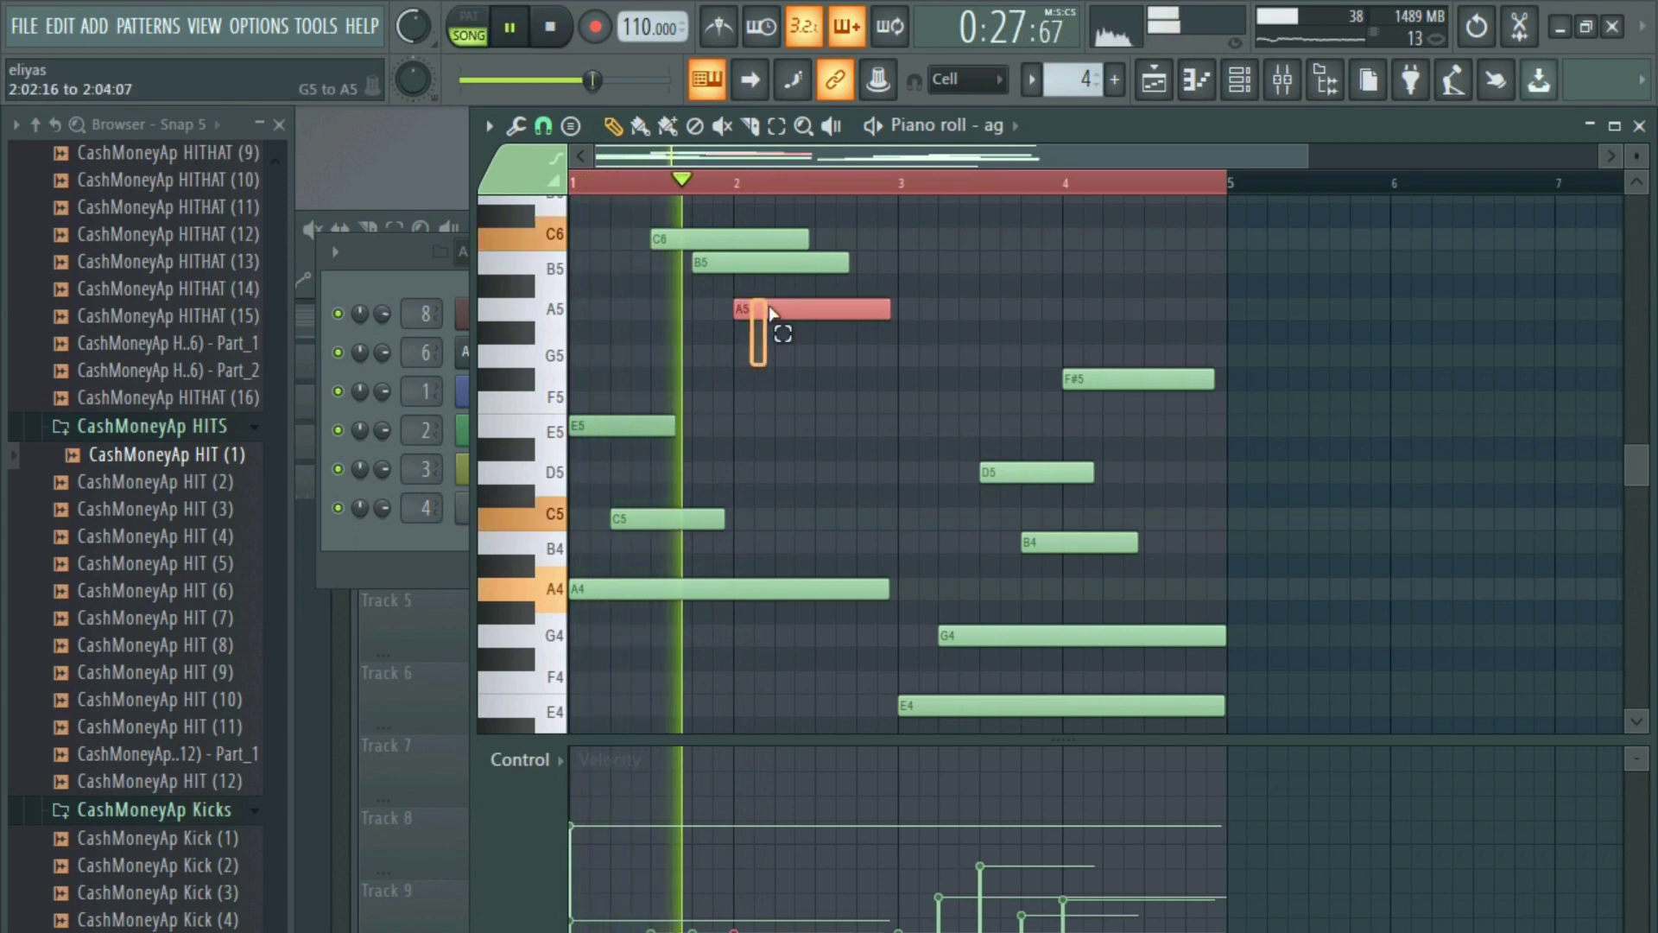
pyautogui.press('space')
pyautogui.press('space')
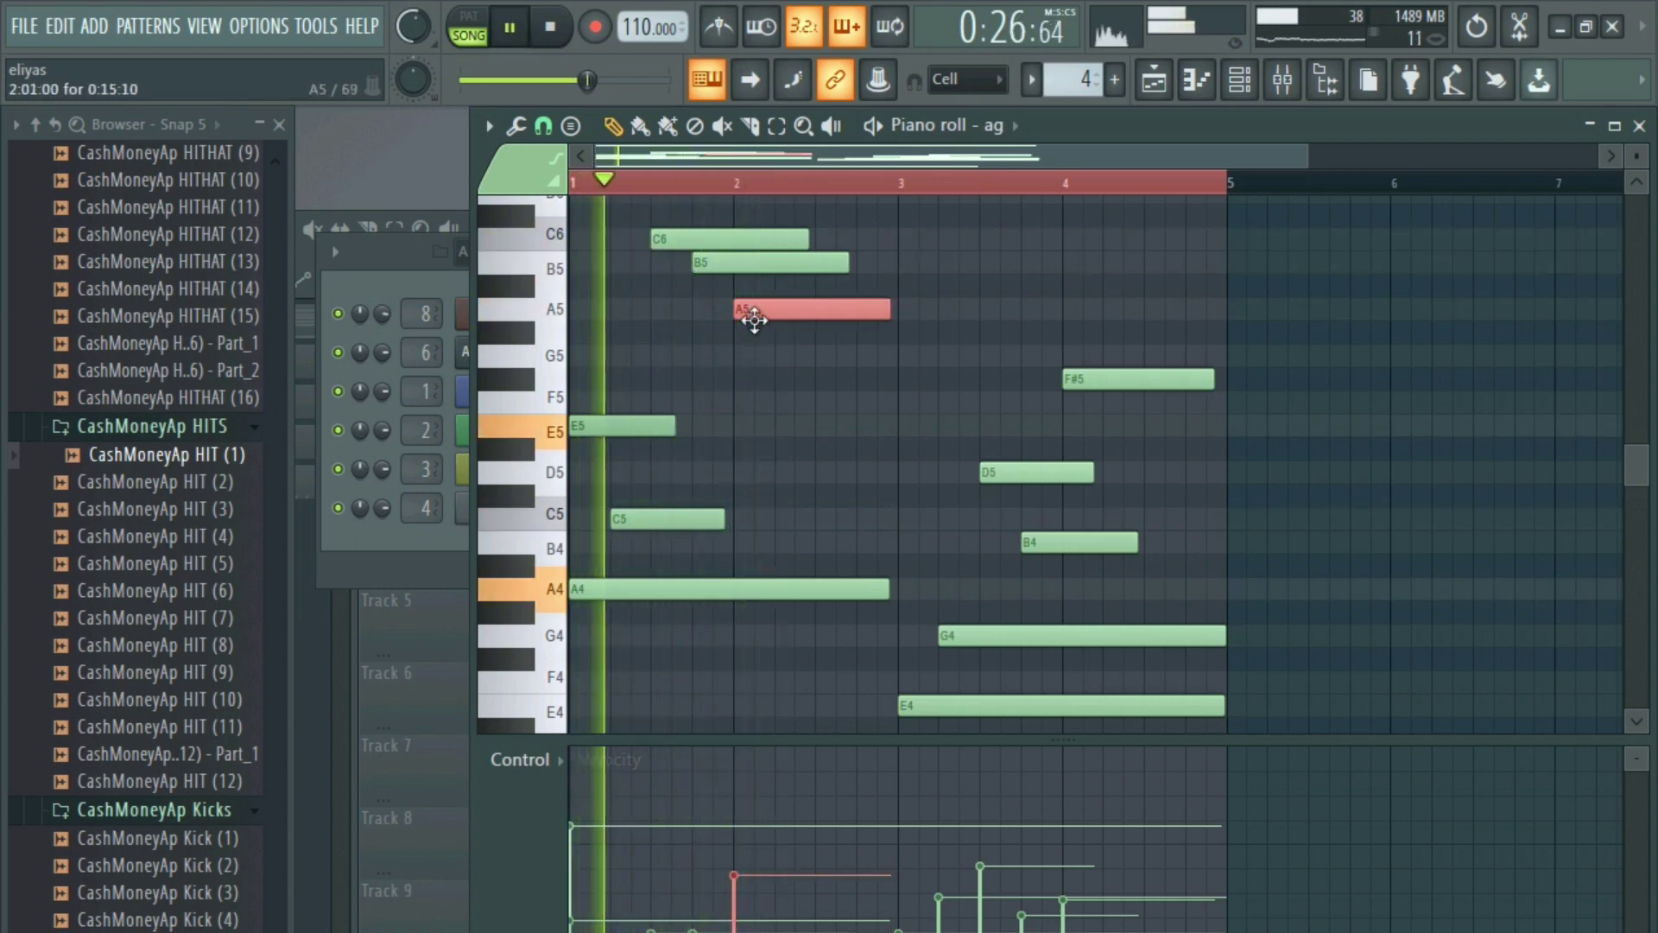
pyautogui.moveTo(751, 318); pyautogui.dragTo(732, 469)
pyautogui.moveTo(698, 878); pyautogui.dragTo(698, 931)
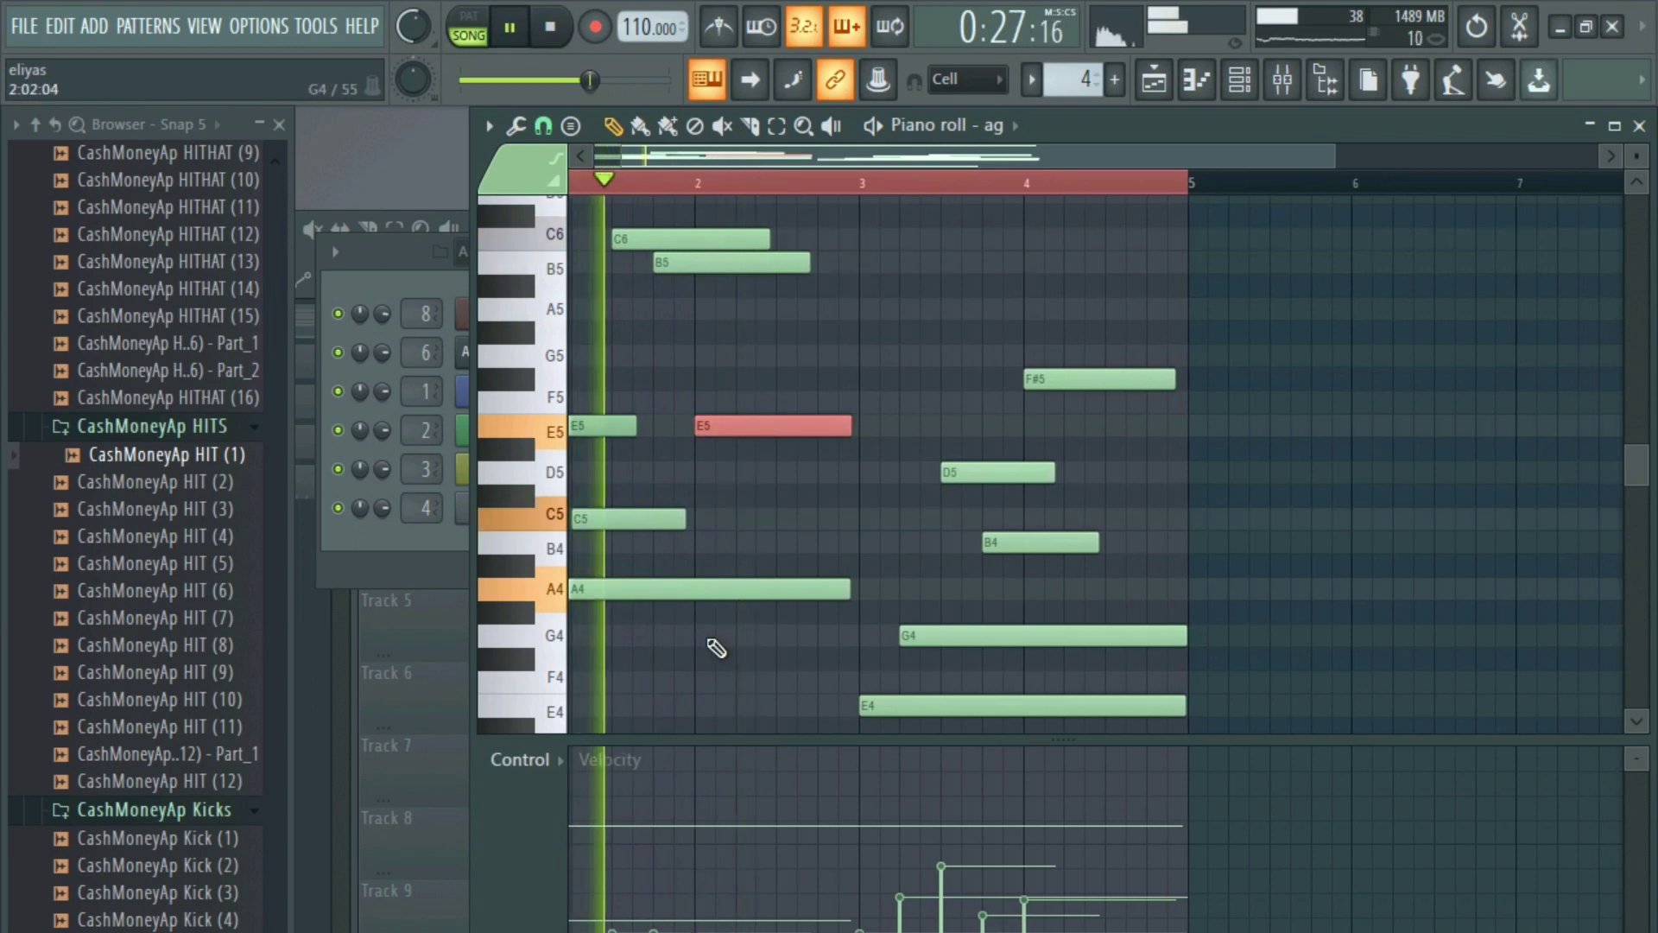
pyautogui.click(756, 493)
pyautogui.moveTo(766, 506); pyautogui.dragTo(666, 477)
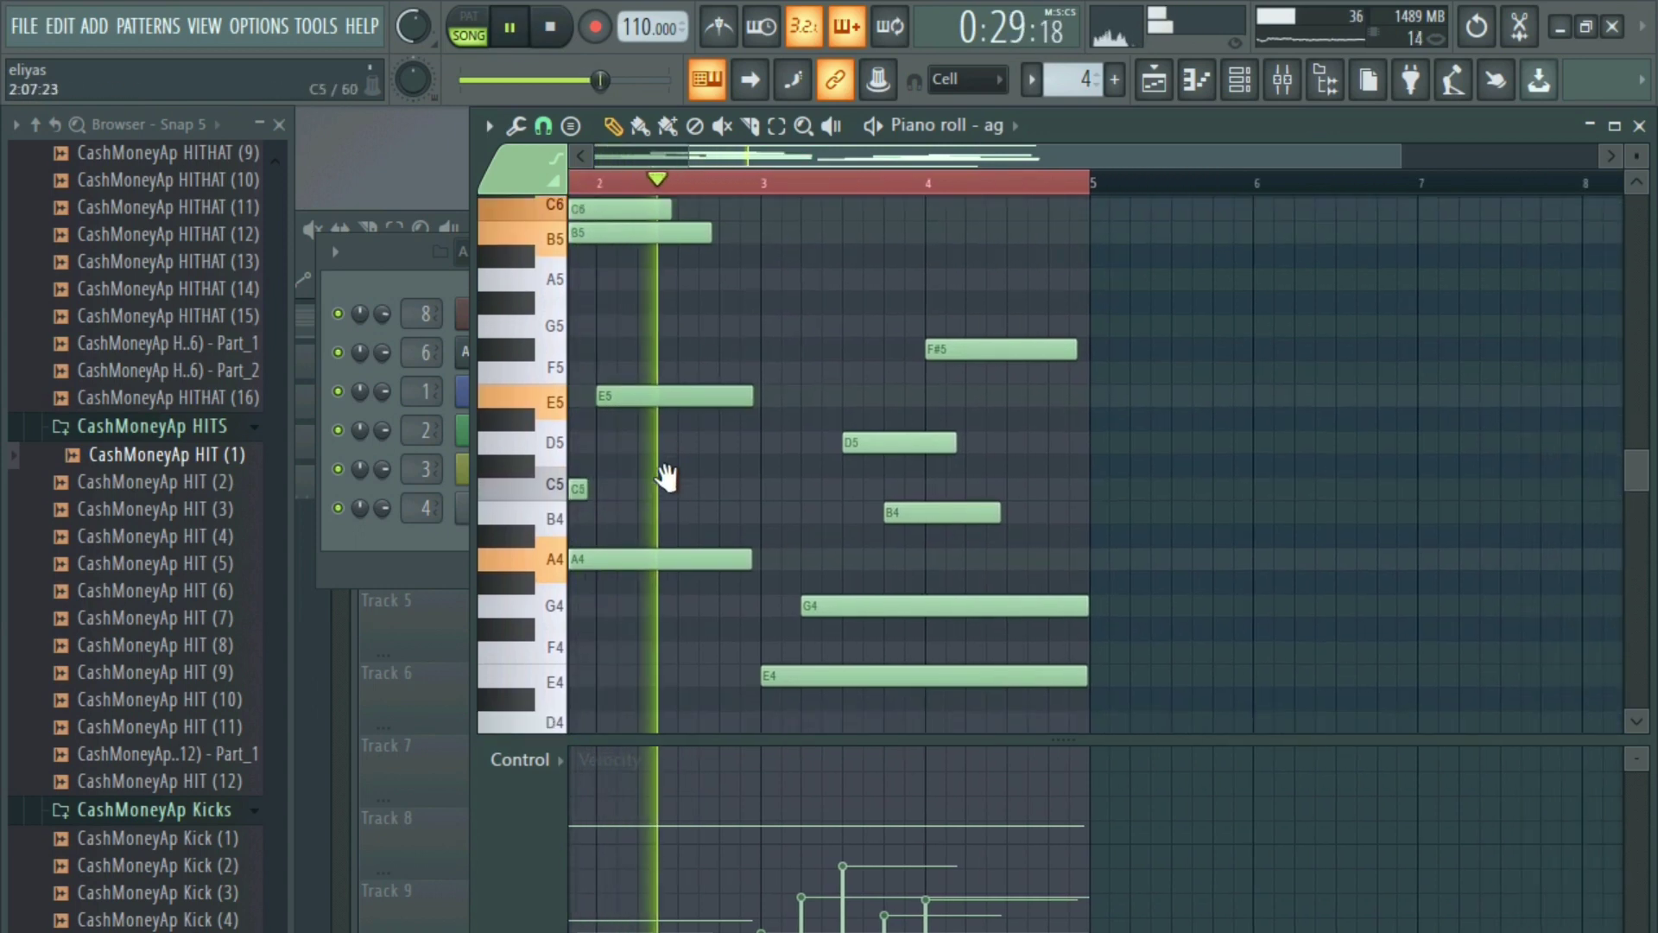
# - Add a high B5 note in the middle of bar 3 and an A5 note one beat after it
pyautogui.scroll(-3, 749, 485)
pyautogui.scroll(3, 907, 572)
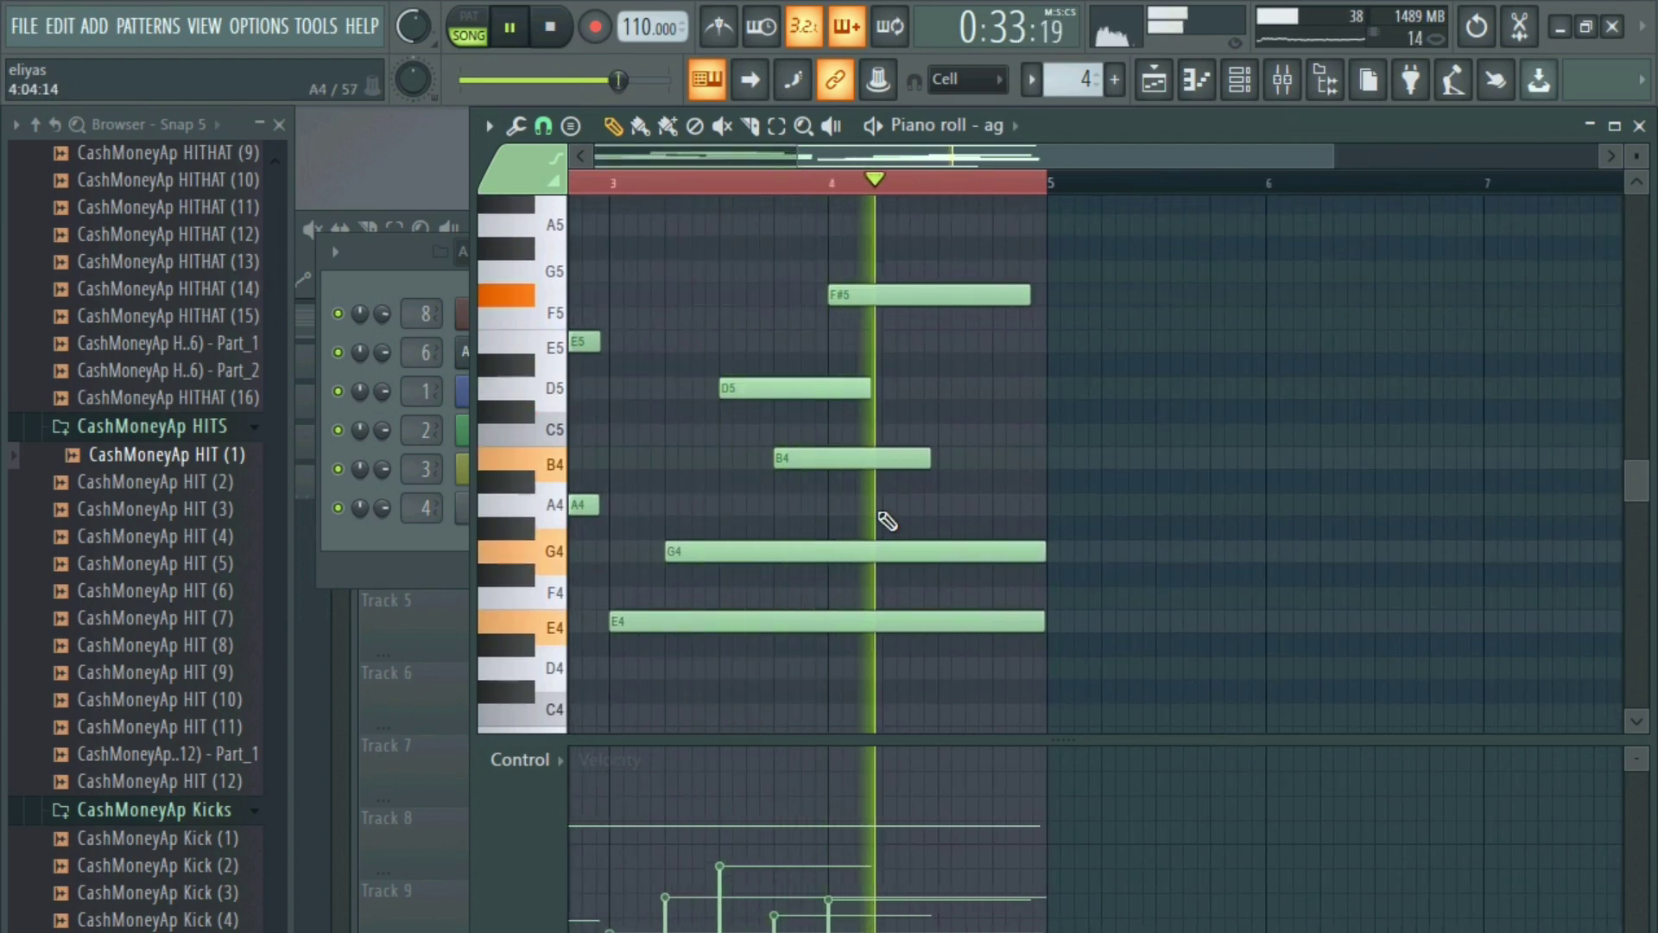
pyautogui.press('space')
pyautogui.moveTo(769, 368); pyautogui.dragTo(995, 509)
pyautogui.moveTo(676, 386); pyautogui.dragTo(813, 306)
pyautogui.moveTo(619, 323); pyautogui.dragTo(1071, 340)
pyautogui.moveTo(1002, 380); pyautogui.dragTo(1111, 399)
pyautogui.press('space')
pyautogui.press('space')
pyautogui.moveTo(1098, 306); pyautogui.dragTo(914, 355)
pyautogui.keyDown('ctrl'); pyautogui.click(876, 367); pyautogui.keyUp('ctrl')
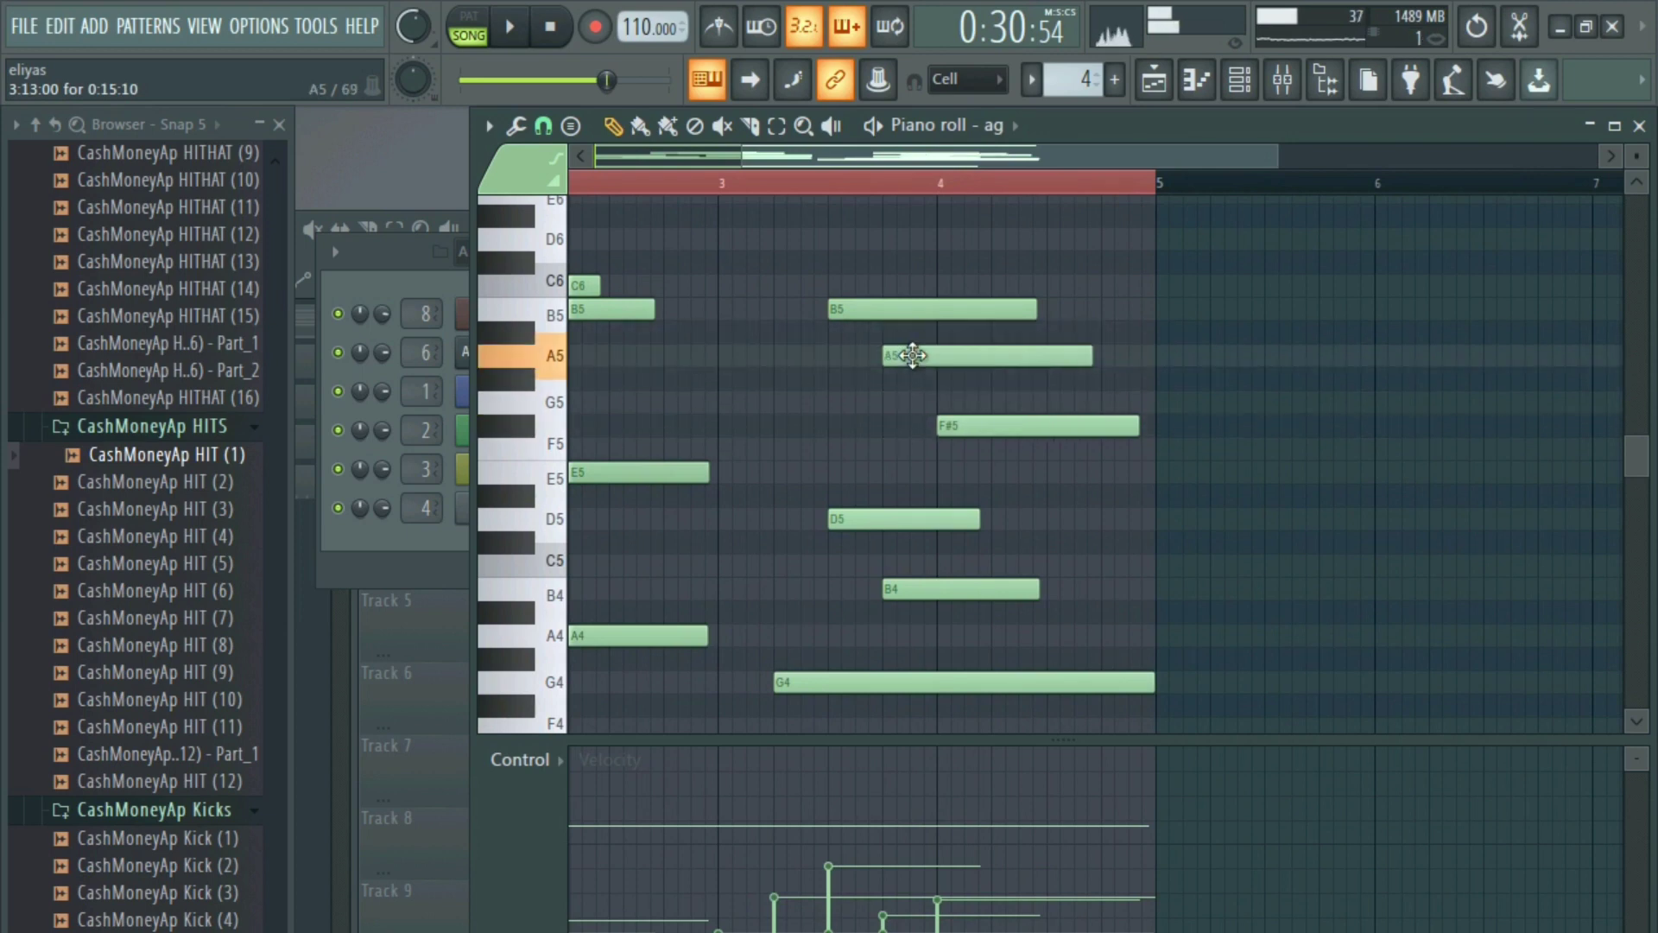
# - Delete the D5 and B4 notes in bar 3 of the melody and play the result
pyautogui.press('space')
pyautogui.rightClick(864, 519)
pyautogui.rightClick(929, 591)
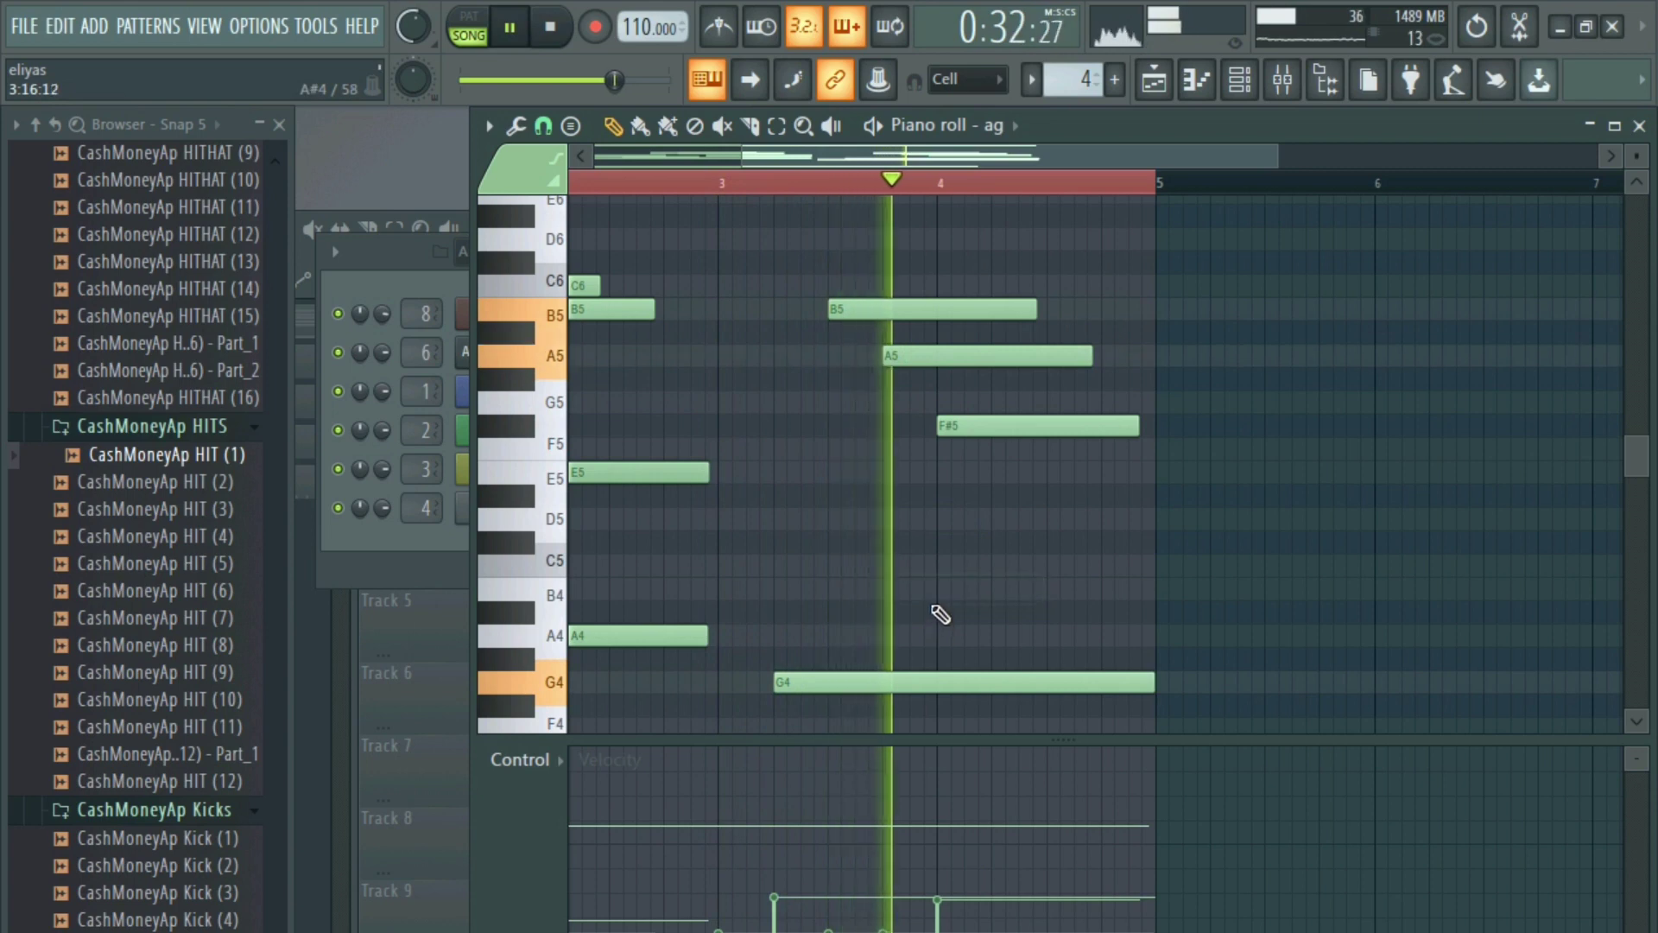
pyautogui.hscroll(-2, 789, 315)
pyautogui.scroll(-3, 789, 314)
pyautogui.press('space')
pyautogui.press('space')
# - Move the A5 note in bar 3 down to G5 and slightly lengthen the F#5 note in bar 4
pyautogui.moveTo(814, 261); pyautogui.dragTo(807, 300)
pyautogui.press('space')
pyautogui.press('space')
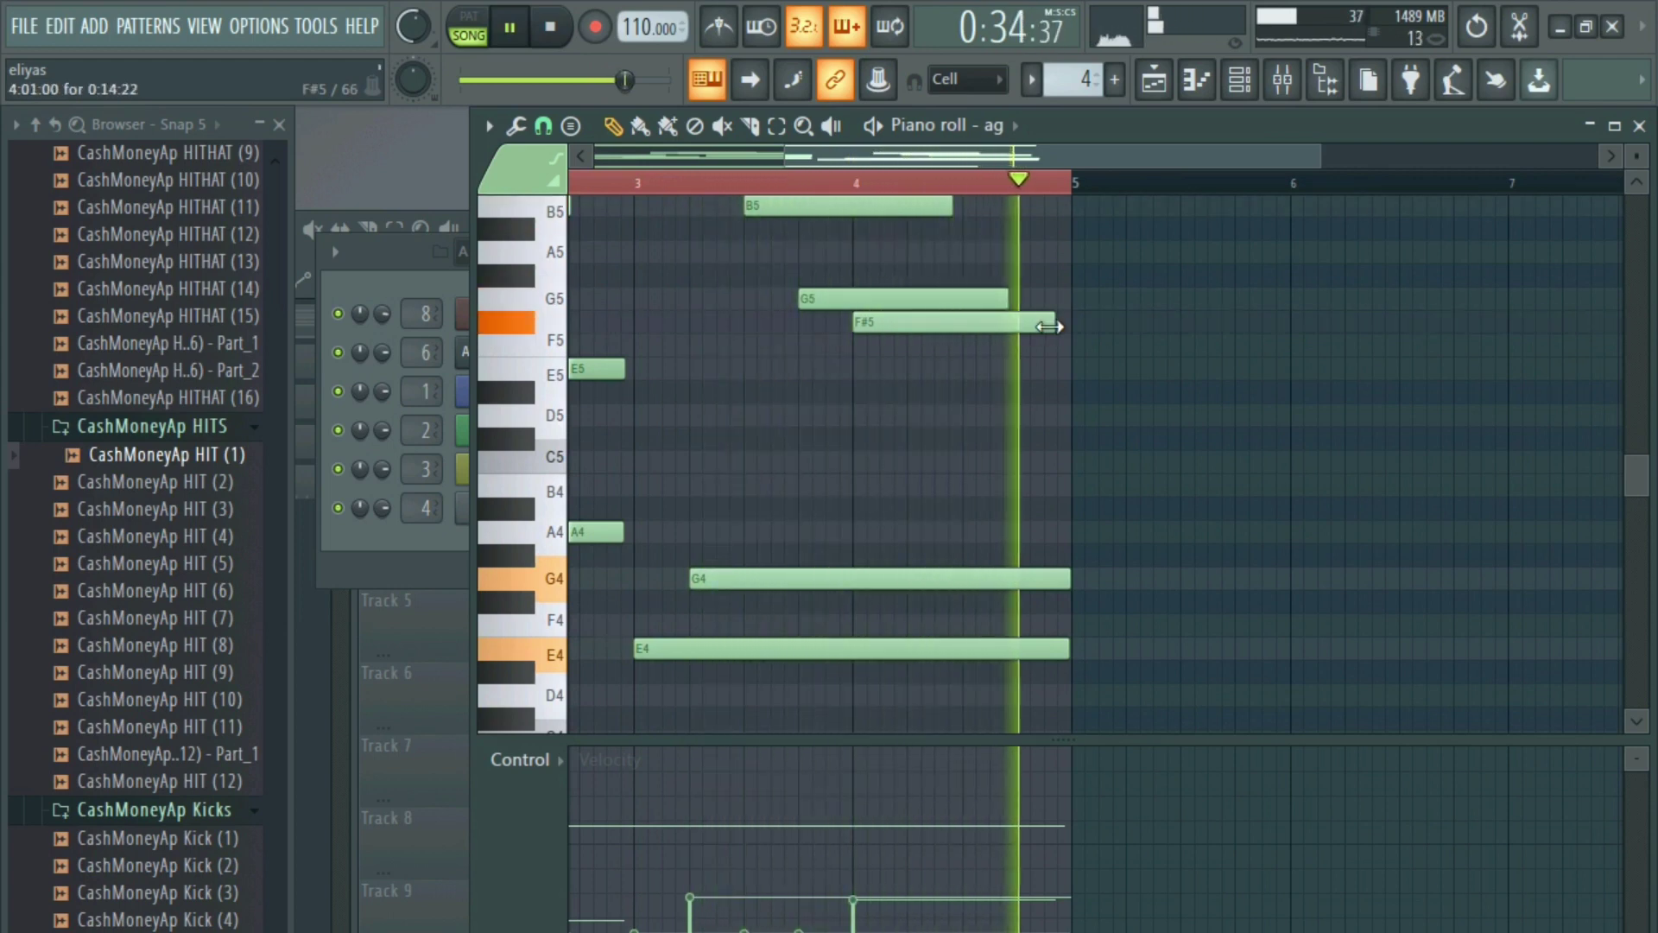
pyautogui.moveTo(1048, 327); pyautogui.dragTo(1059, 327)
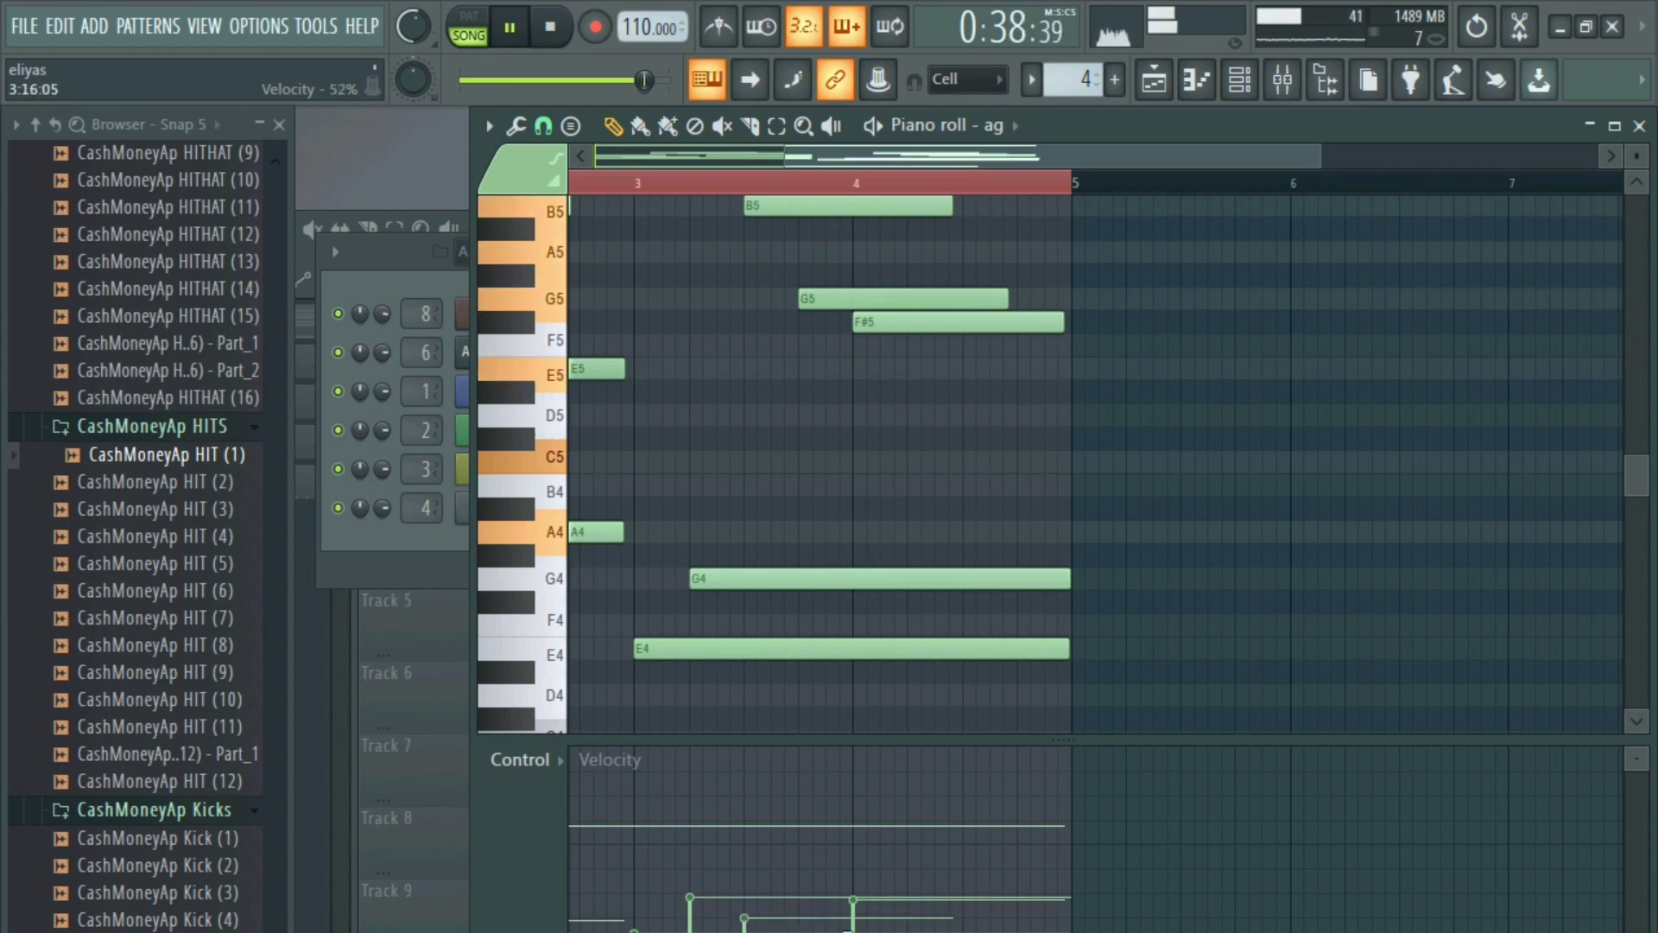
# - Return to the playlist and play the arrangement from bar 9
pyautogui.click(1155, 79)
pyautogui.press('space')
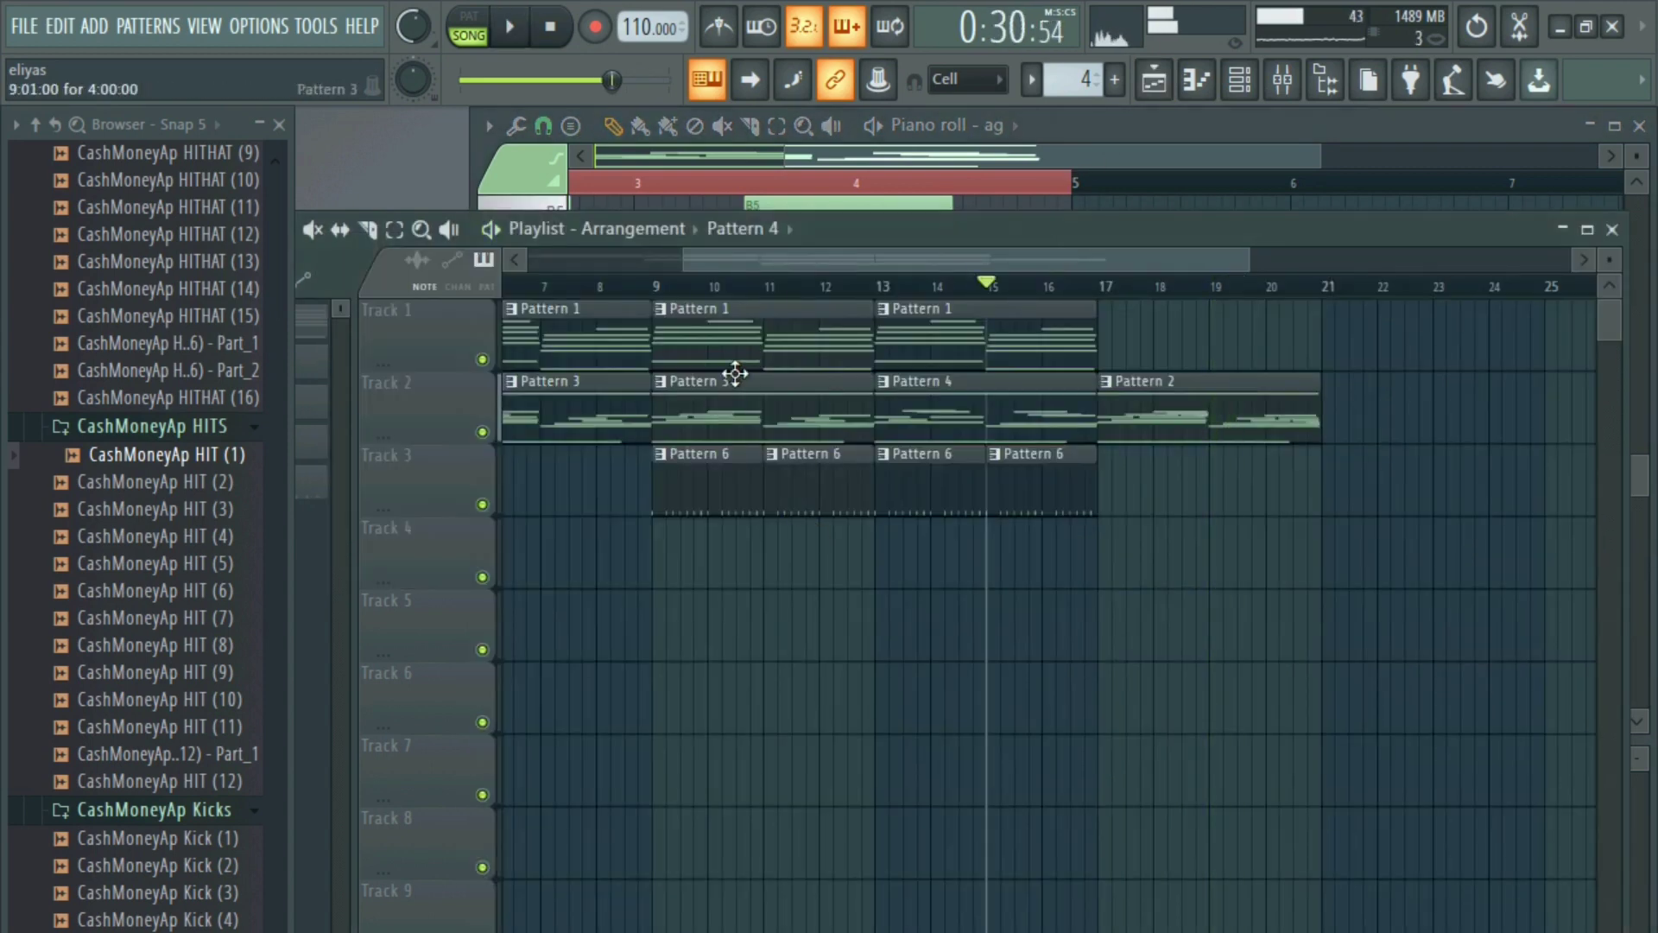
pyautogui.click(654, 293)
pyautogui.press('space')
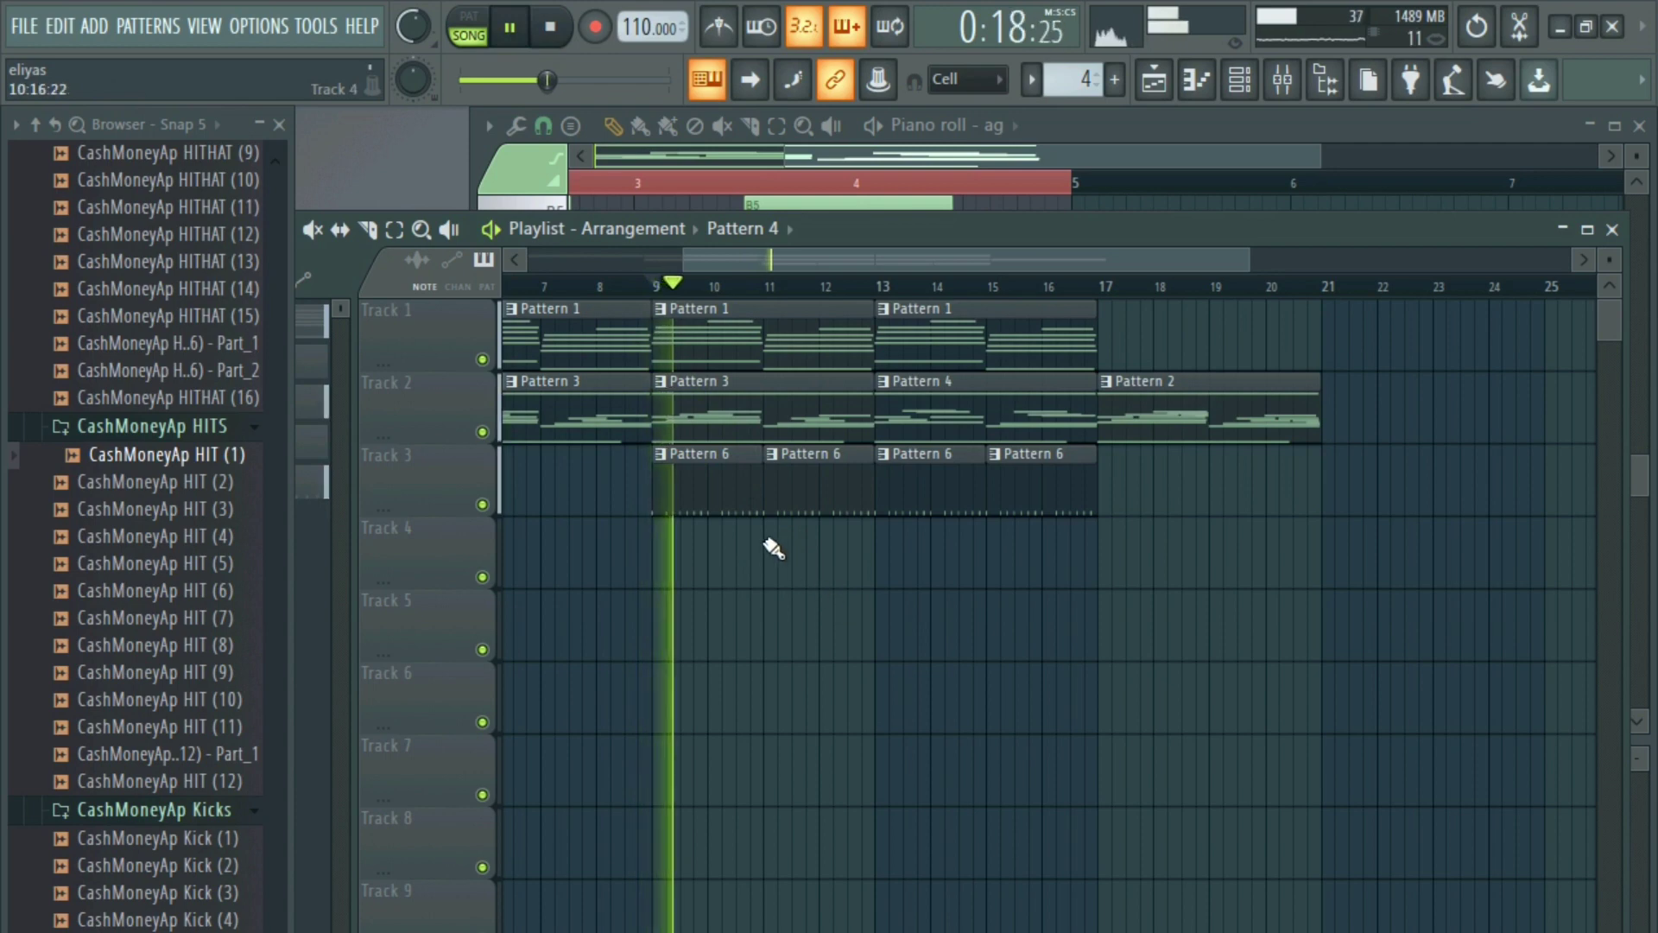
pyautogui.scroll(-1, 749, 550)
# - Locate the drum pattern, open the Pattern 6 clip in the channel rack, and show the Clap channel's settings
pyautogui.press('Escape')
pyautogui.press('Escape')
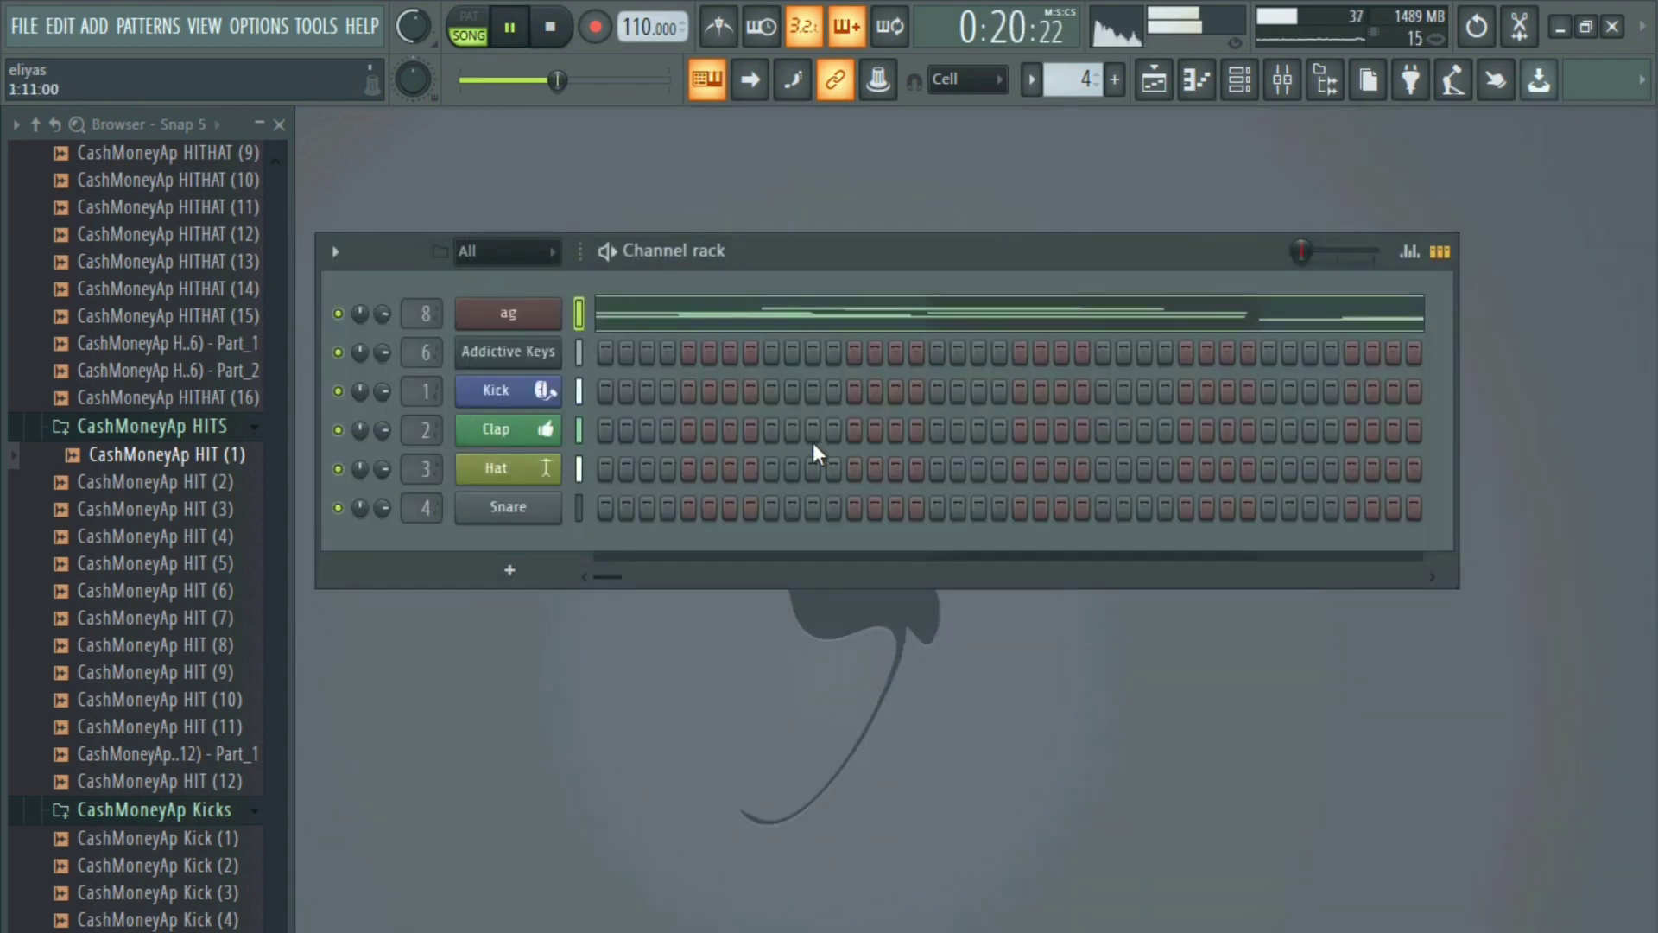
pyautogui.moveTo(828, 251); pyautogui.dragTo(942, 256)
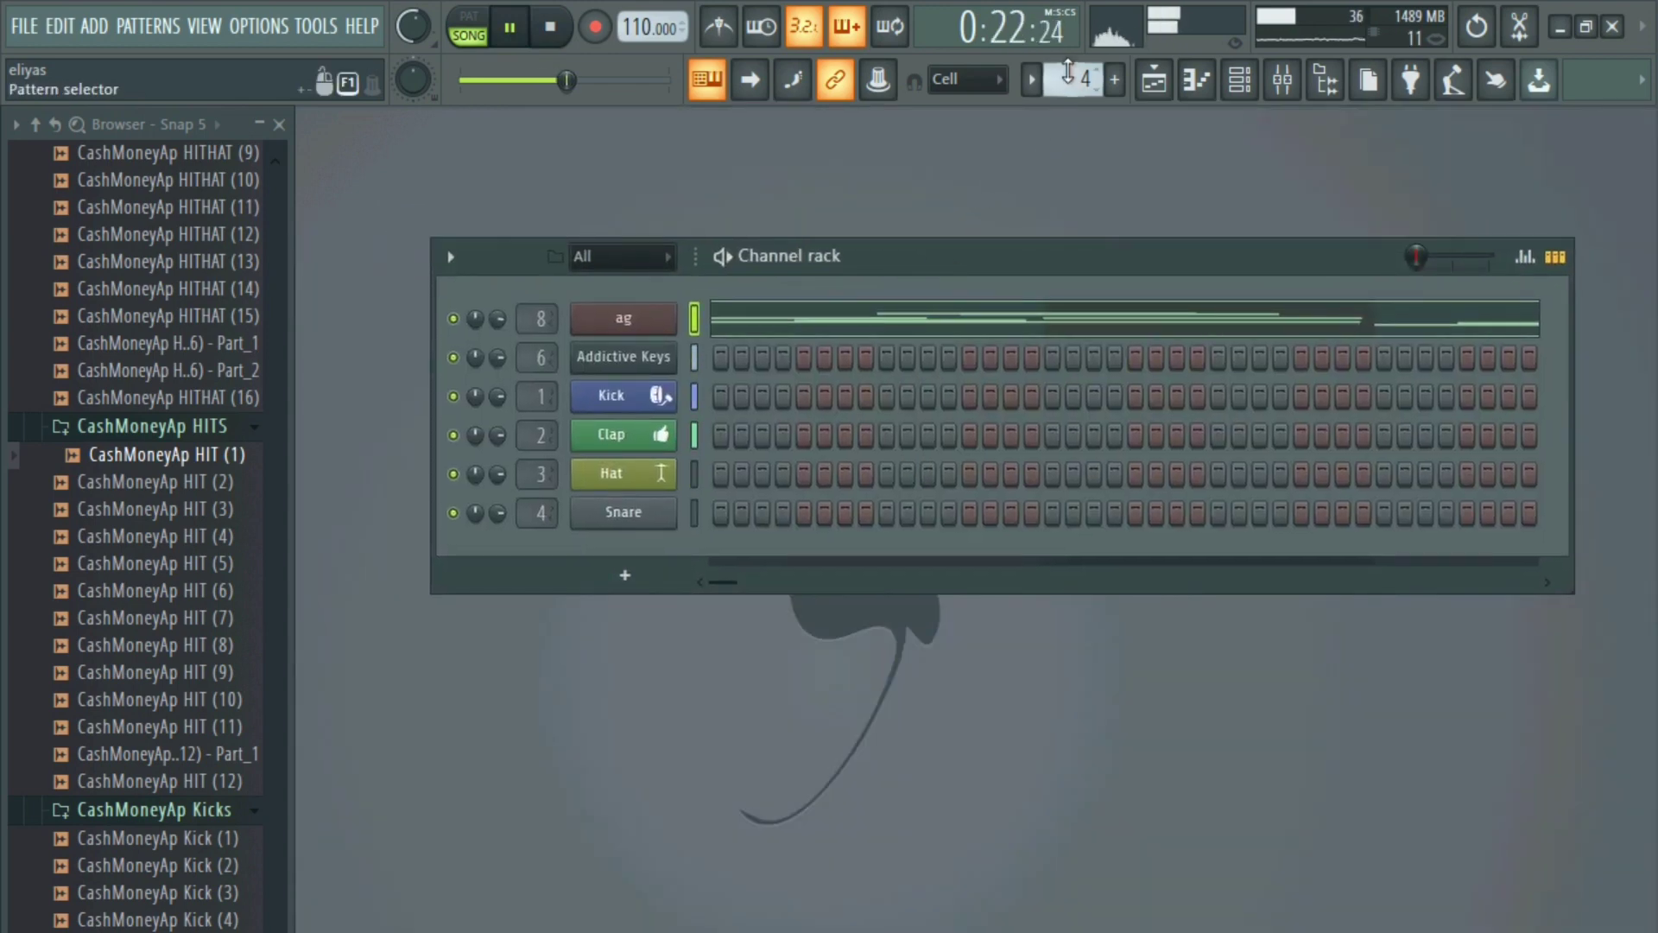
pyautogui.scroll(-3, 1068, 72)
pyautogui.scroll(4, 1069, 71)
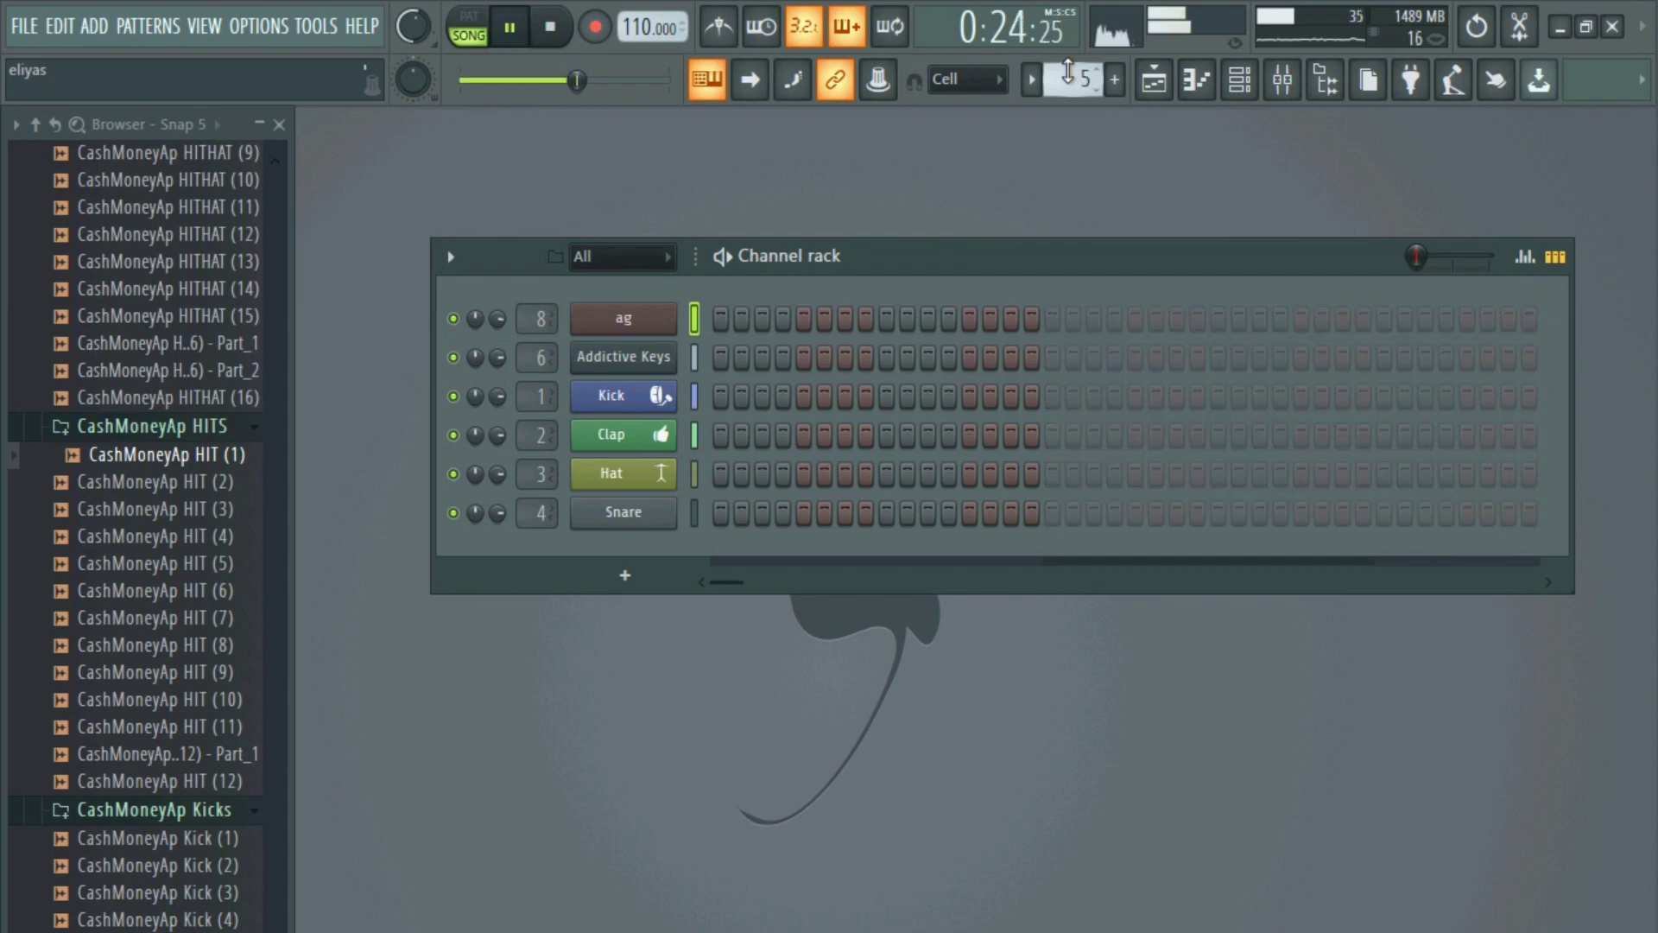
pyautogui.click(1168, 95)
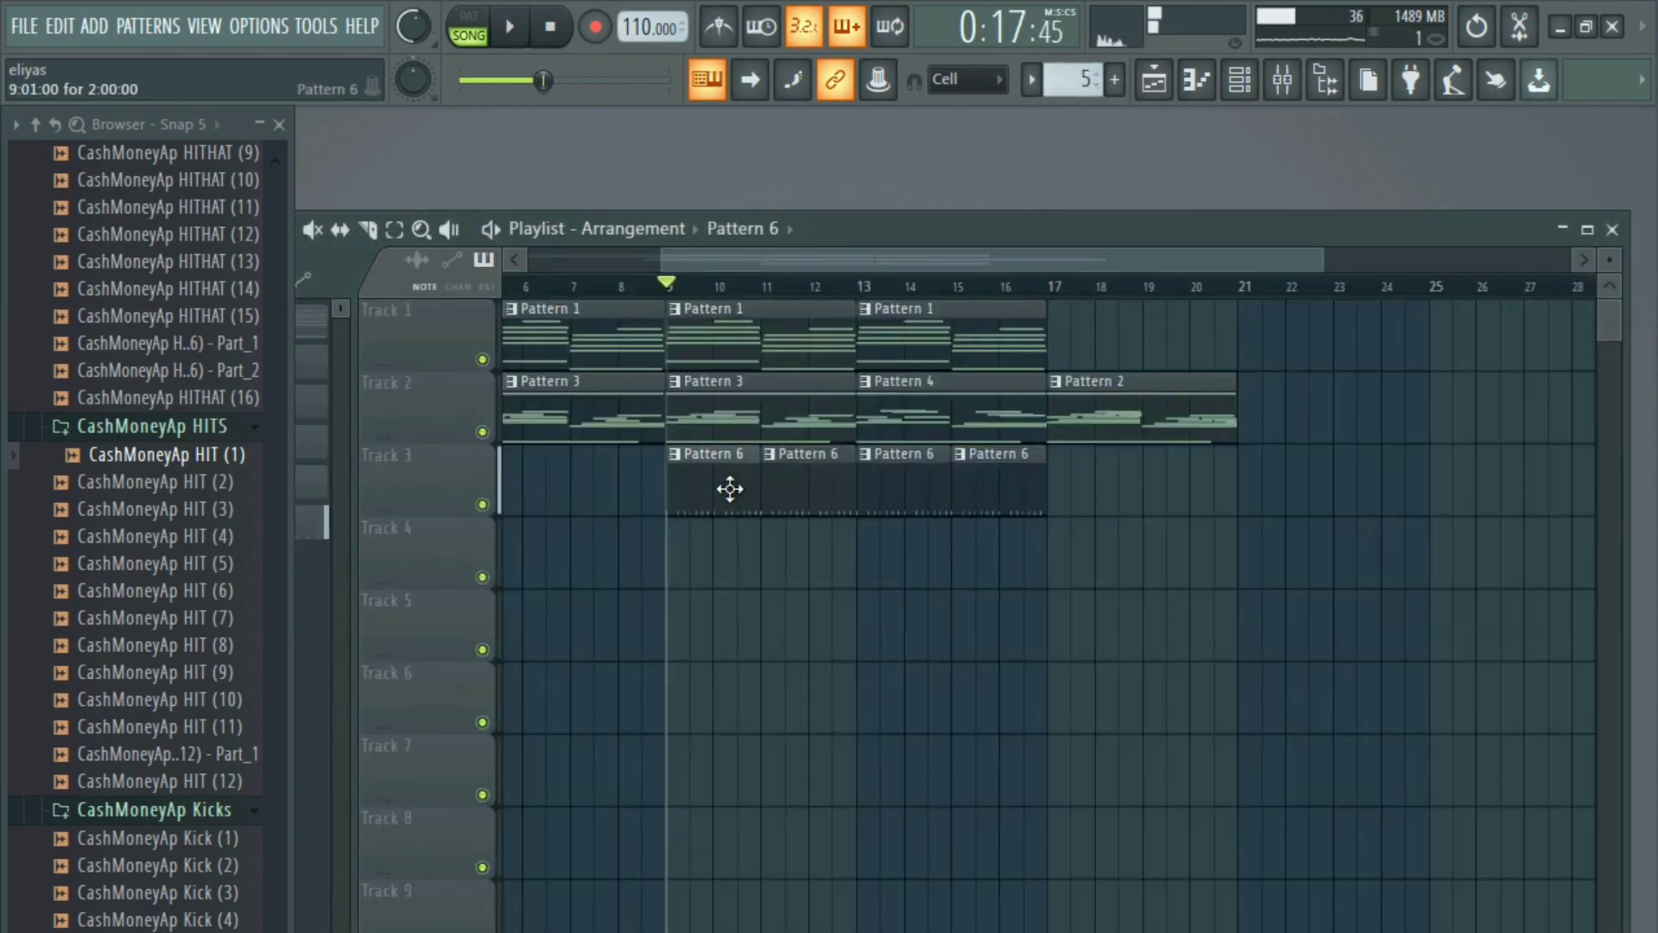
pyautogui.doubleClick(735, 493)
pyautogui.moveTo(810, 401); pyautogui.dragTo(764, 307)
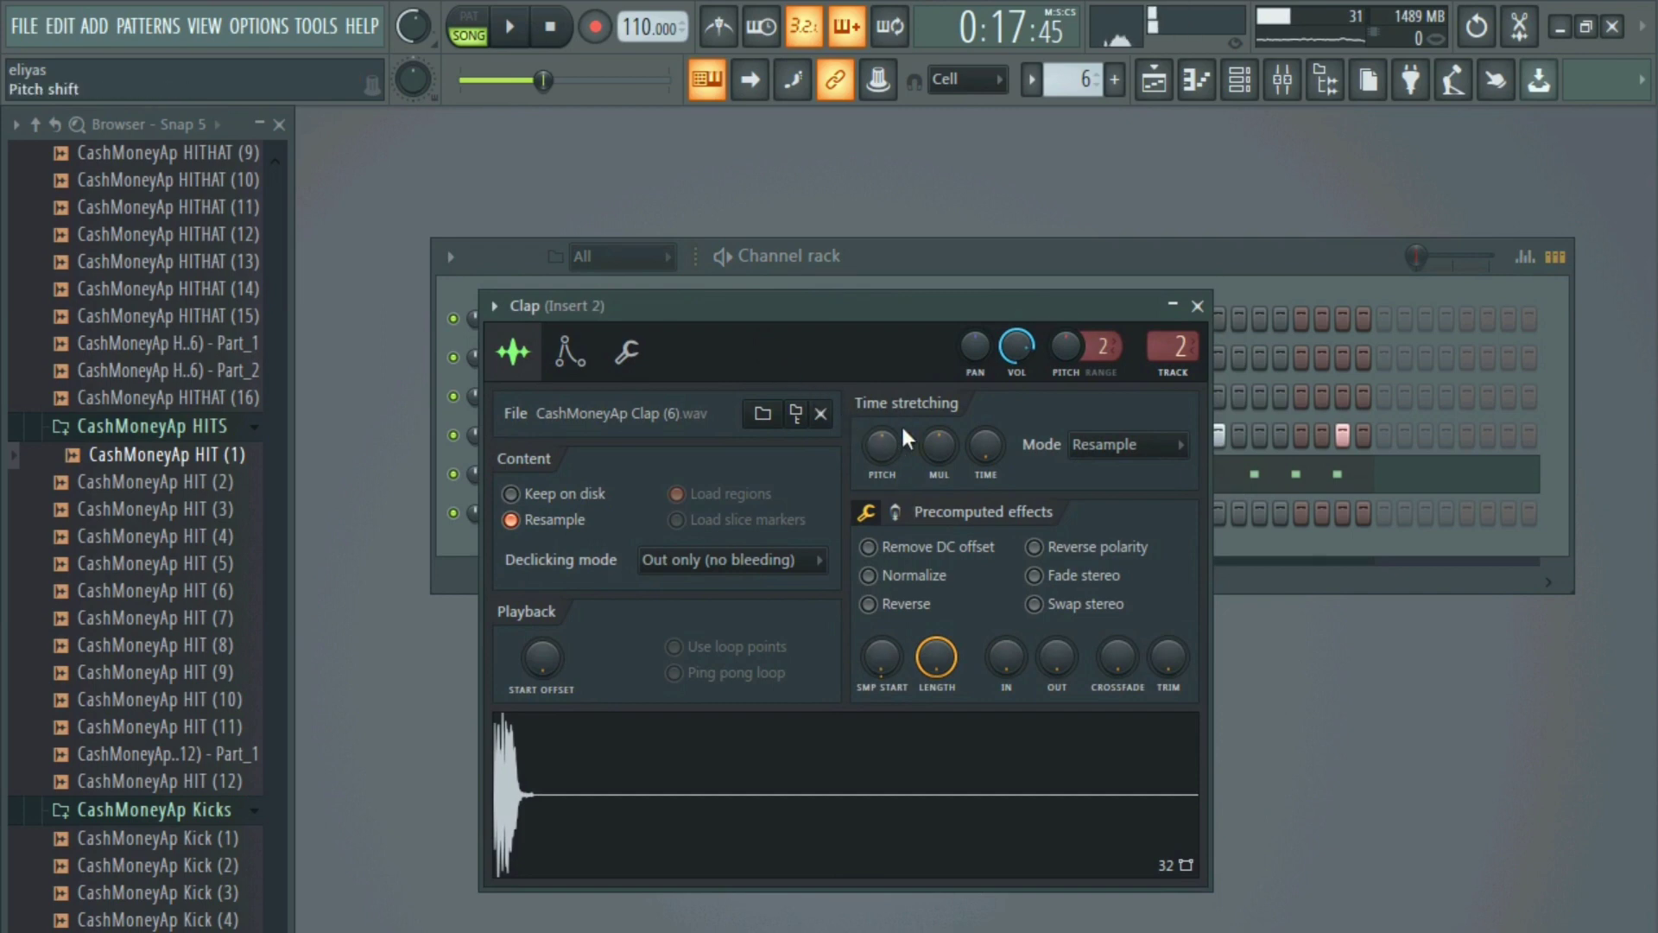
# - Lower the Clap's time-stretching pitch in Auto mode and raise its precomputed EQ and RM mix
pyautogui.click(896, 512)
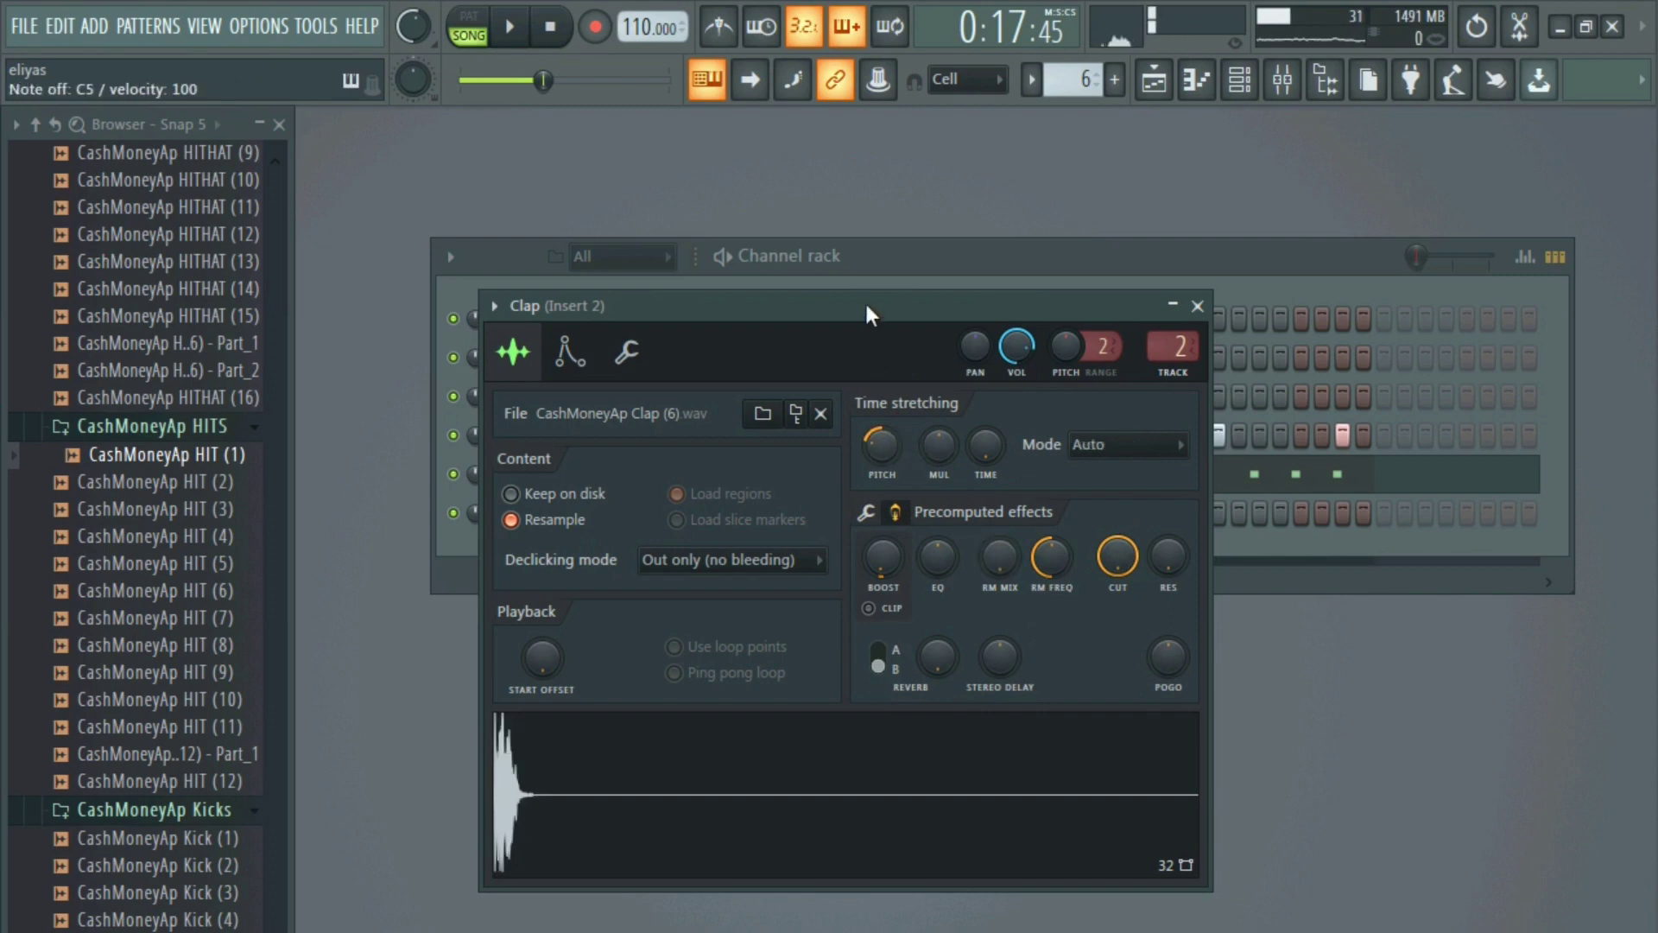
pyautogui.moveTo(867, 308); pyautogui.dragTo(872, 219)
pyautogui.moveTo(1005, 471); pyautogui.dragTo(1004, 462)
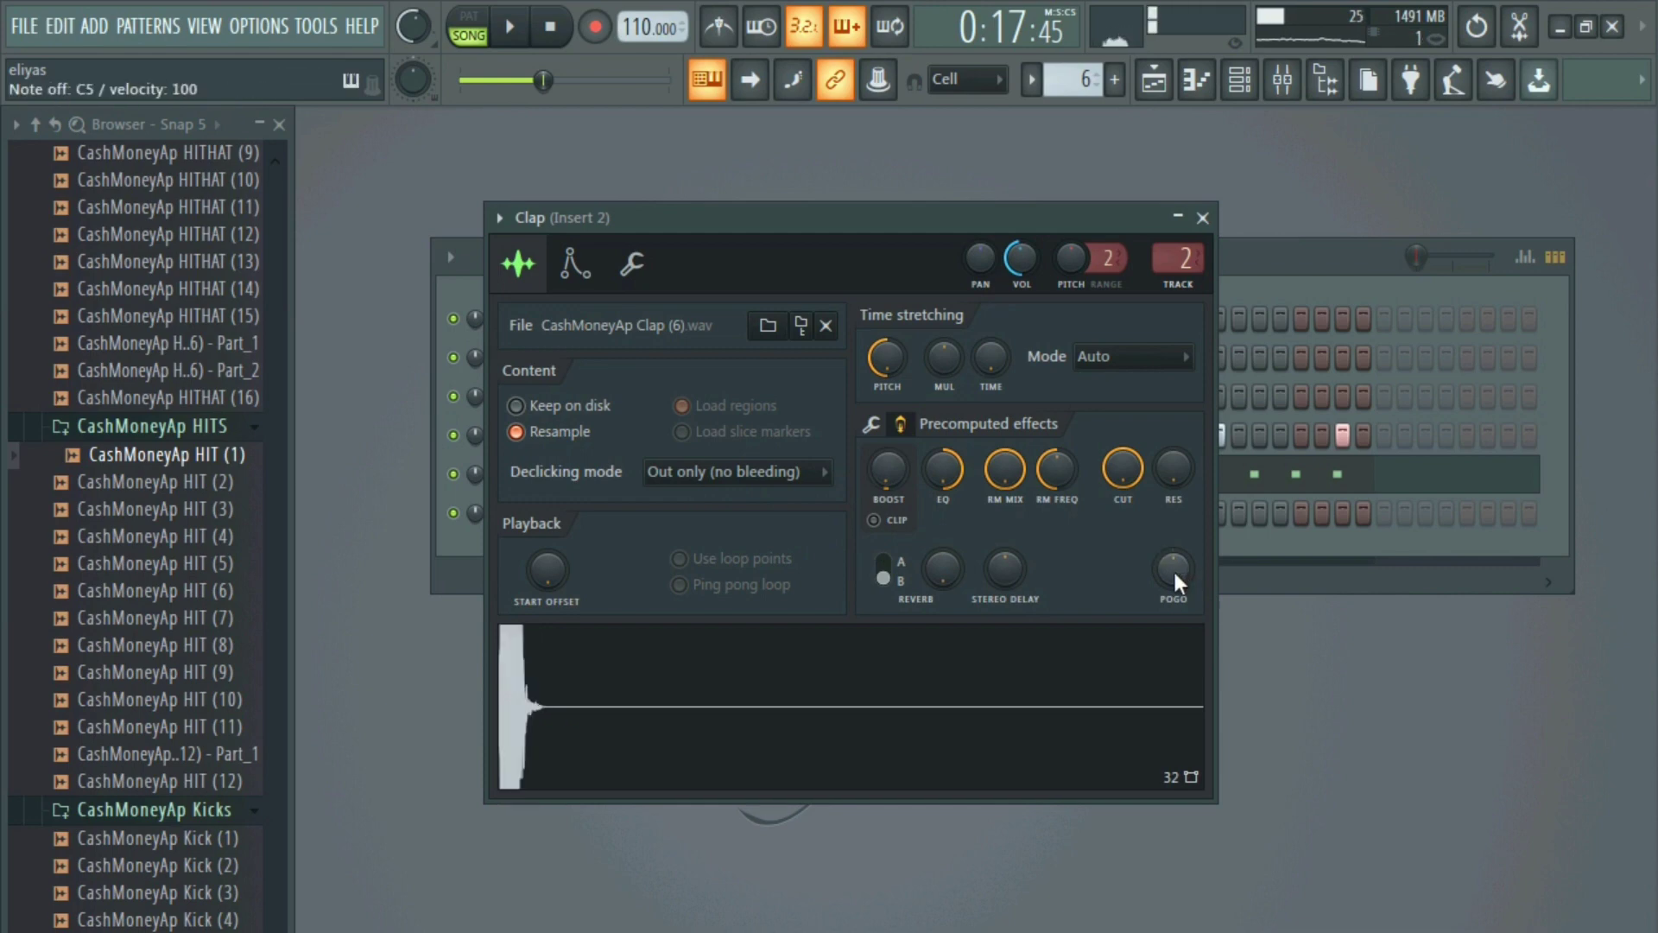
# - Lower the Clap's RM frequency and reset its pogo, reverb and stereo delay to their defaults
pyautogui.moveTo(1173, 568); pyautogui.dragTo(1173, 562)
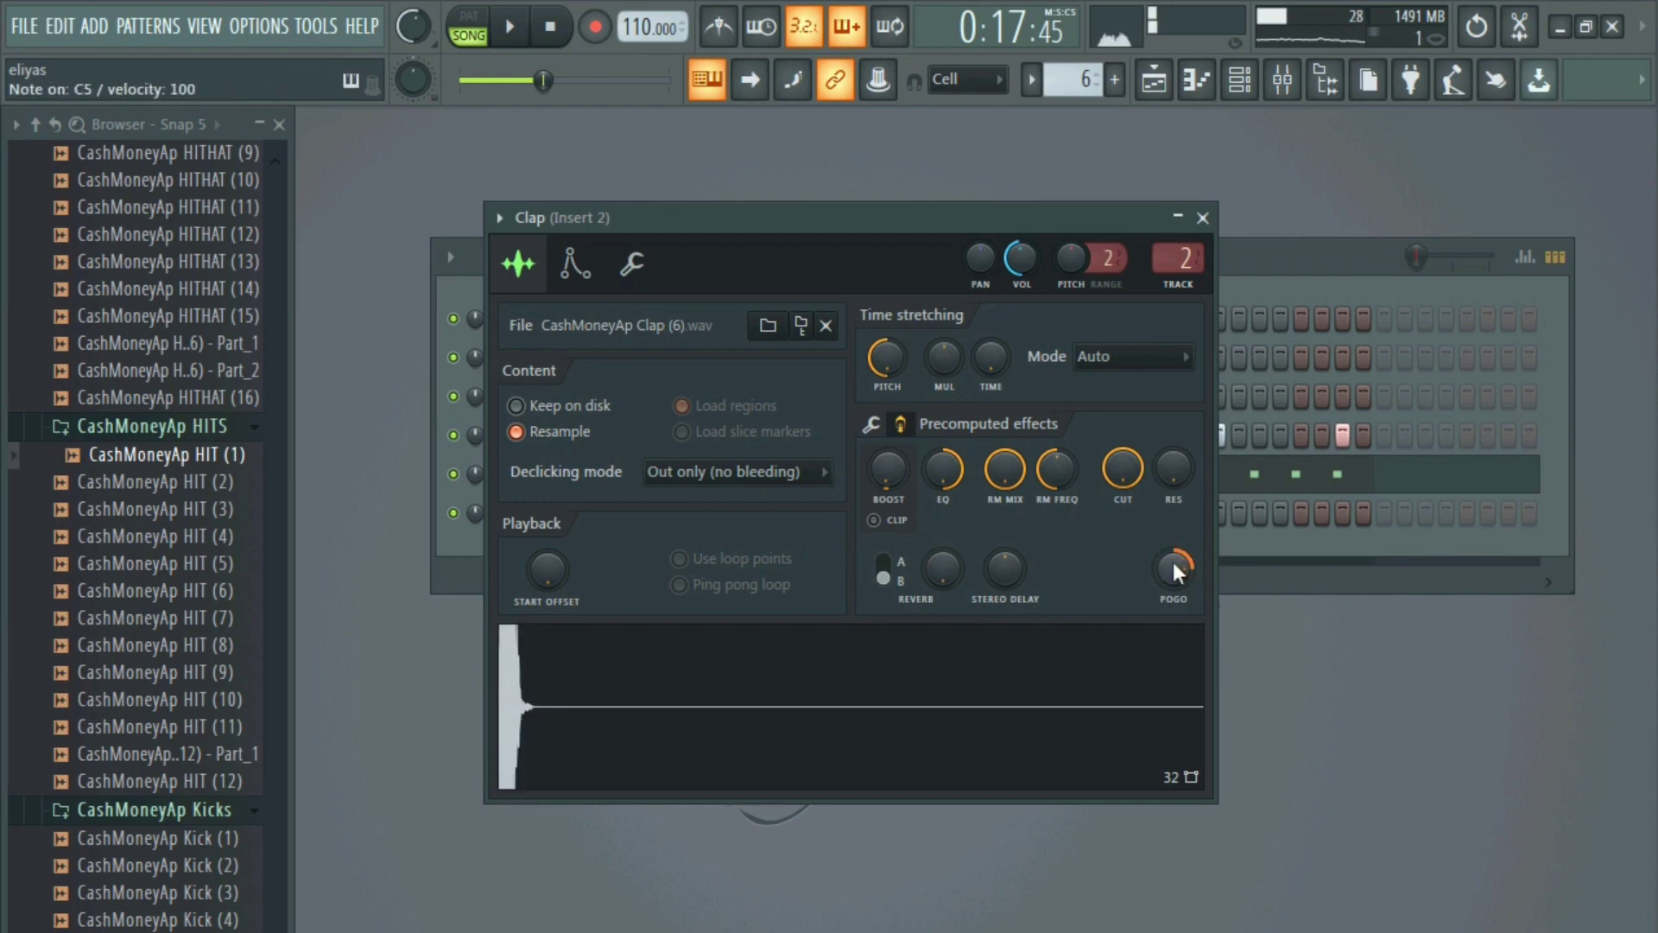
pyautogui.keyDown('alt'); pyautogui.click(1169, 579); pyautogui.keyUp('alt')
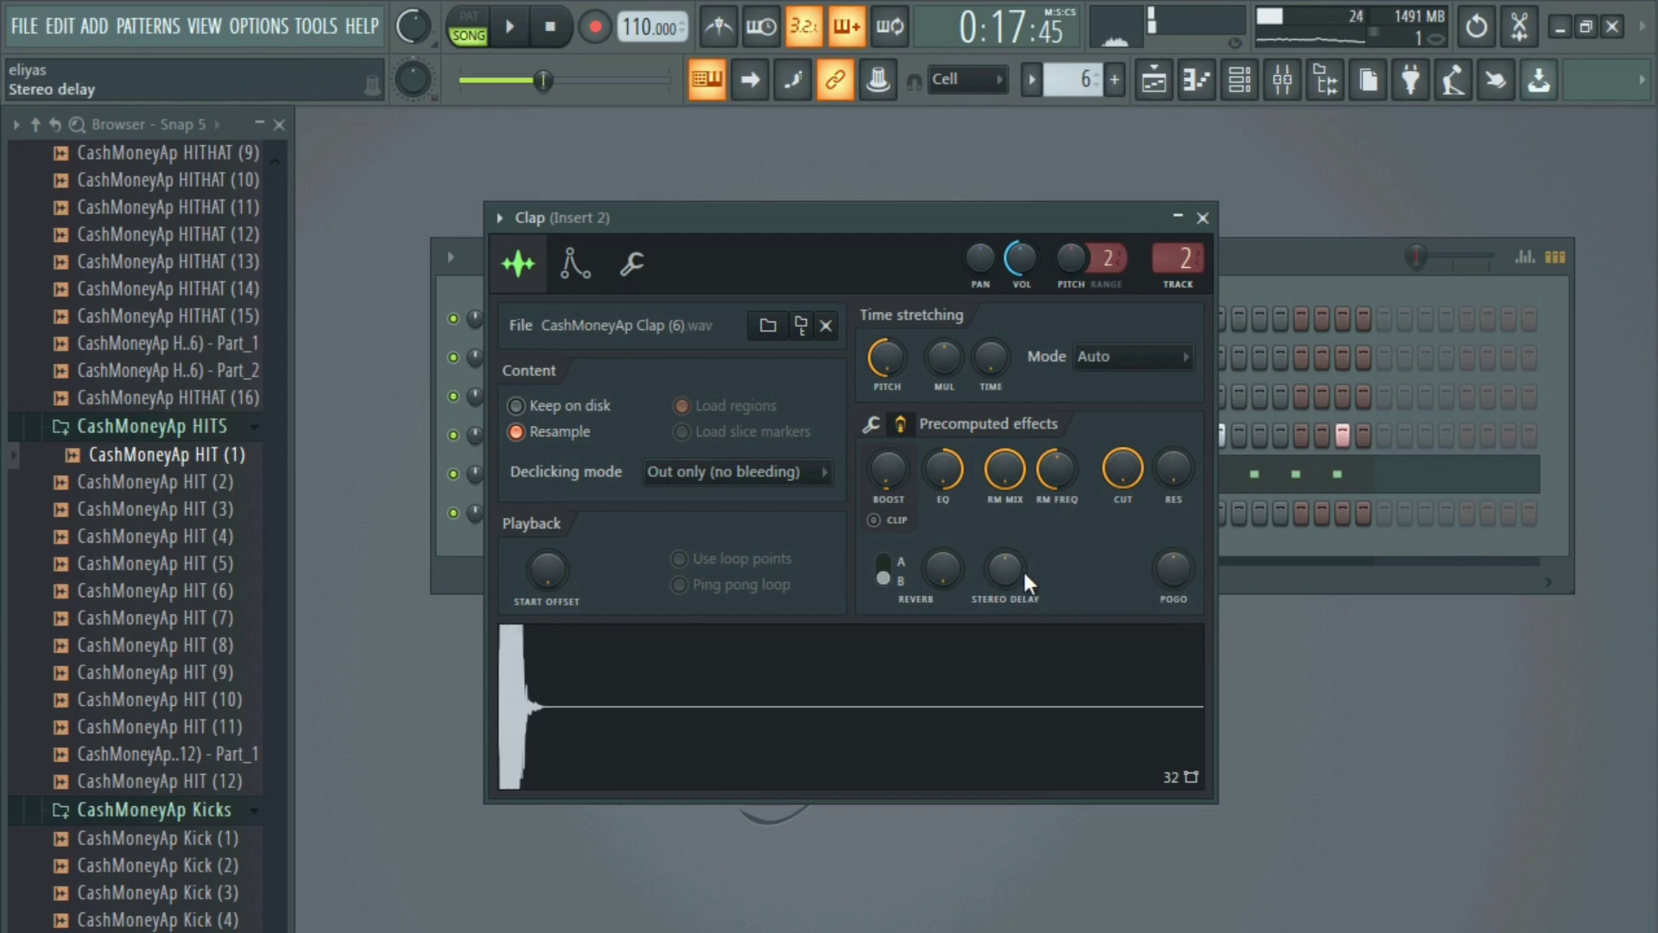
pyautogui.moveTo(1050, 468); pyautogui.dragTo(1050, 501)
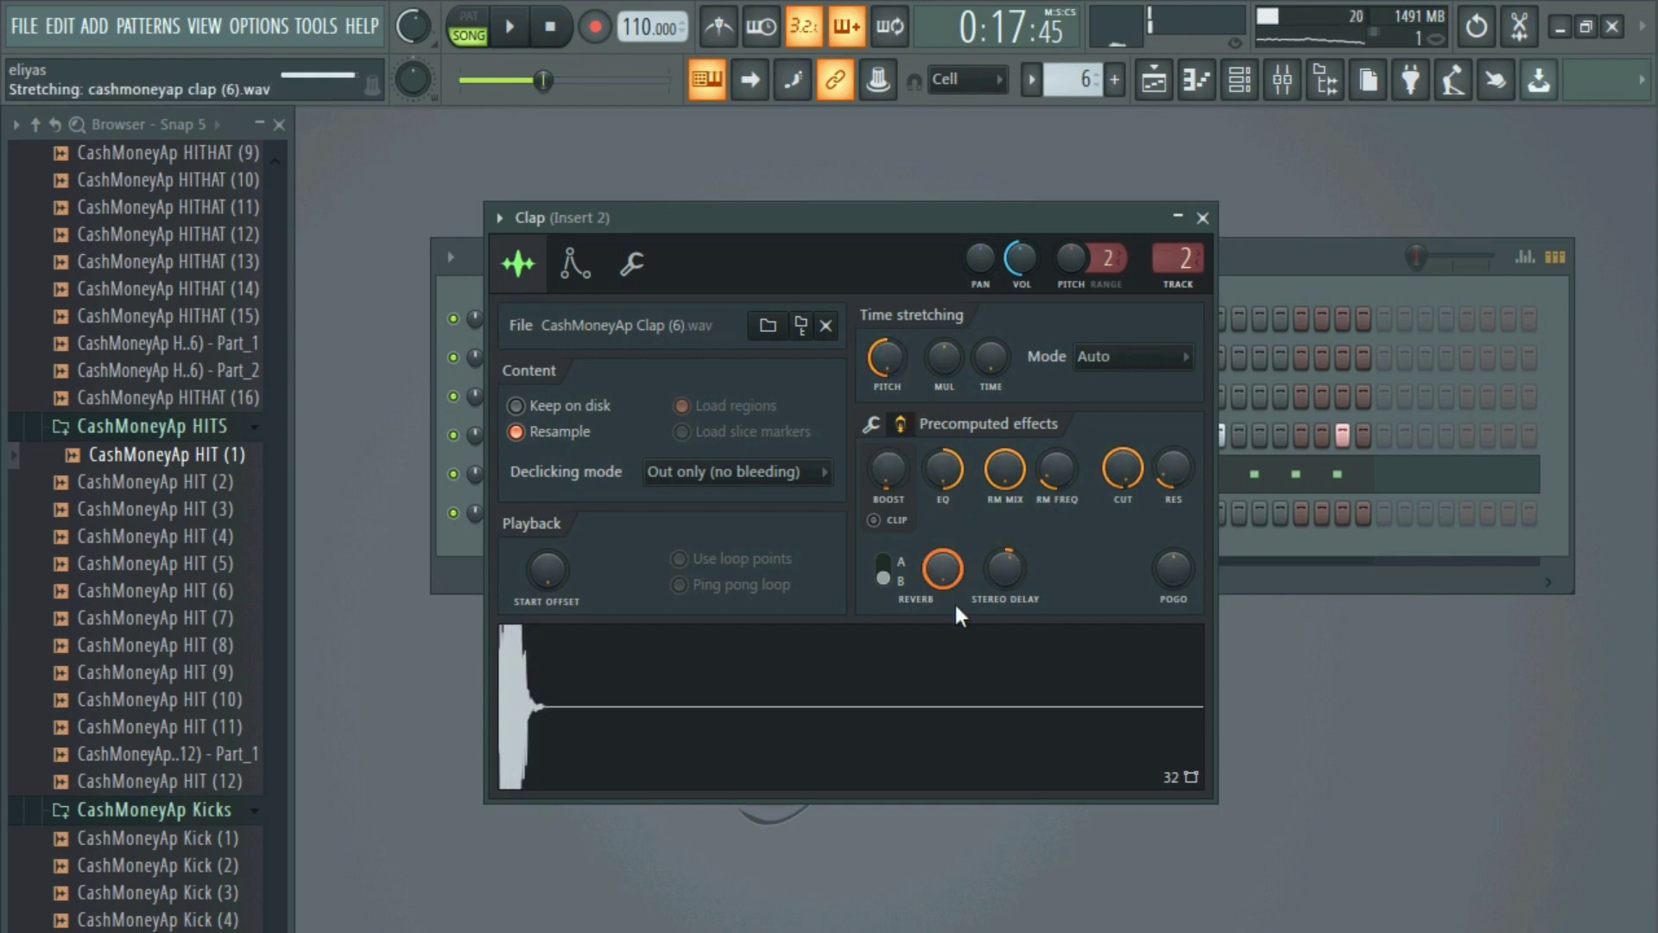
pyautogui.keyDown('alt'); pyautogui.click(932, 572); pyautogui.keyUp('alt')
pyautogui.keyDown('alt'); pyautogui.click(999, 574); pyautogui.keyUp('alt')
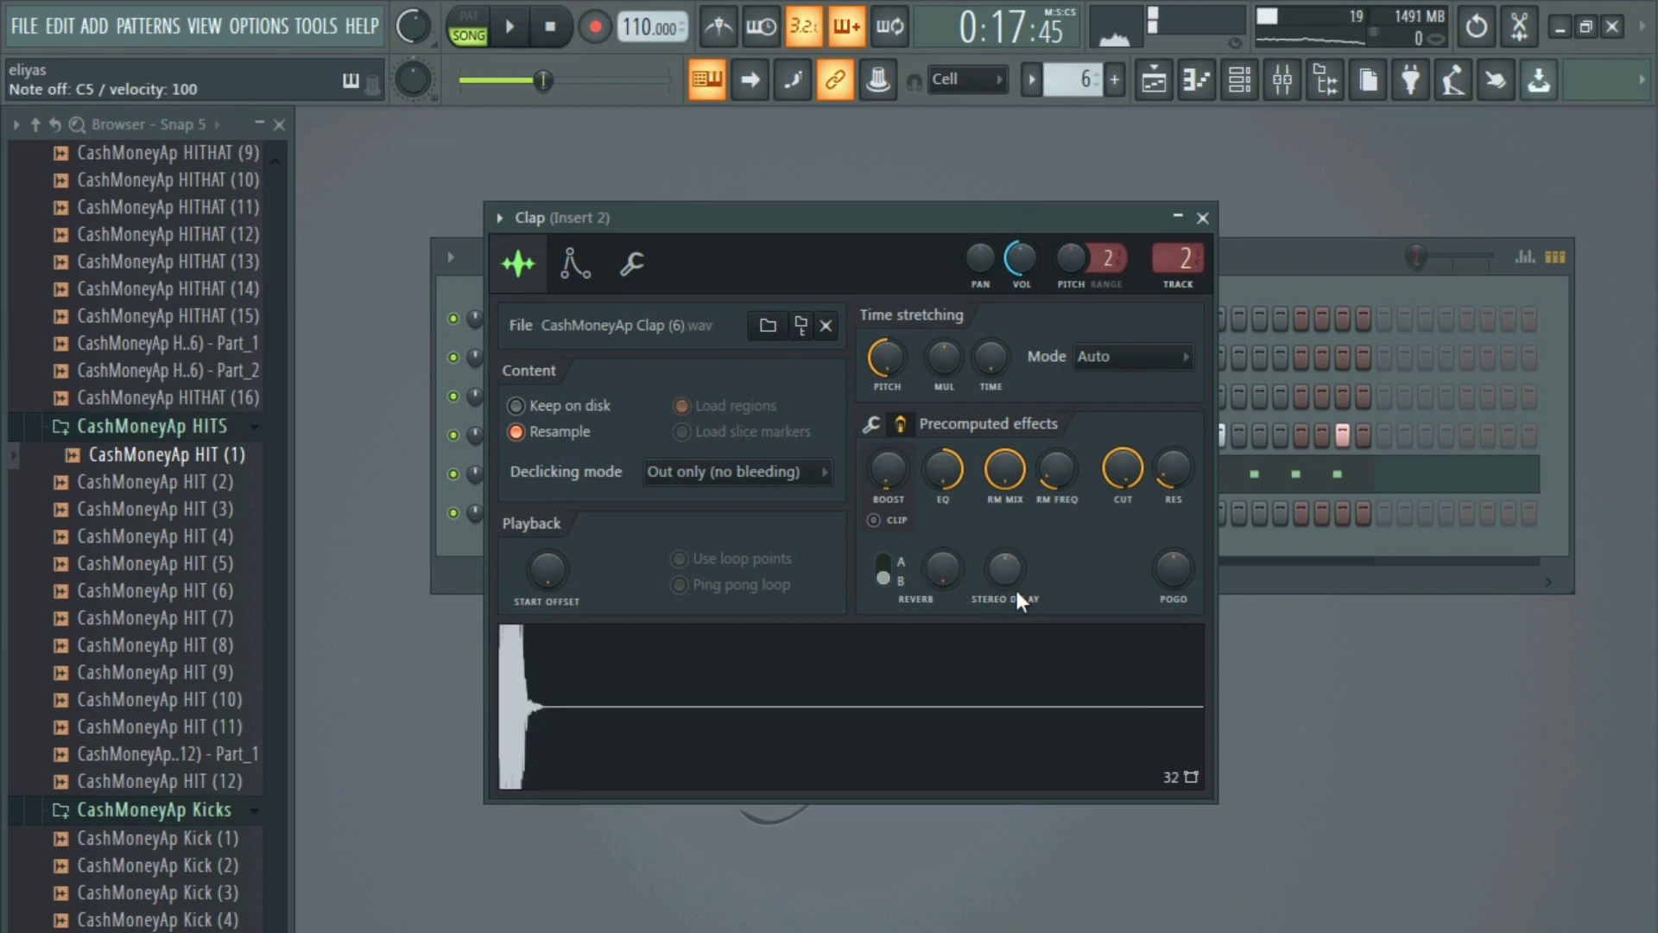
# - Slightly lower the Clap's time-stretching multiplier, then show the channel rack and play the arrangement
pyautogui.moveTo(943, 360); pyautogui.dragTo(943, 369)
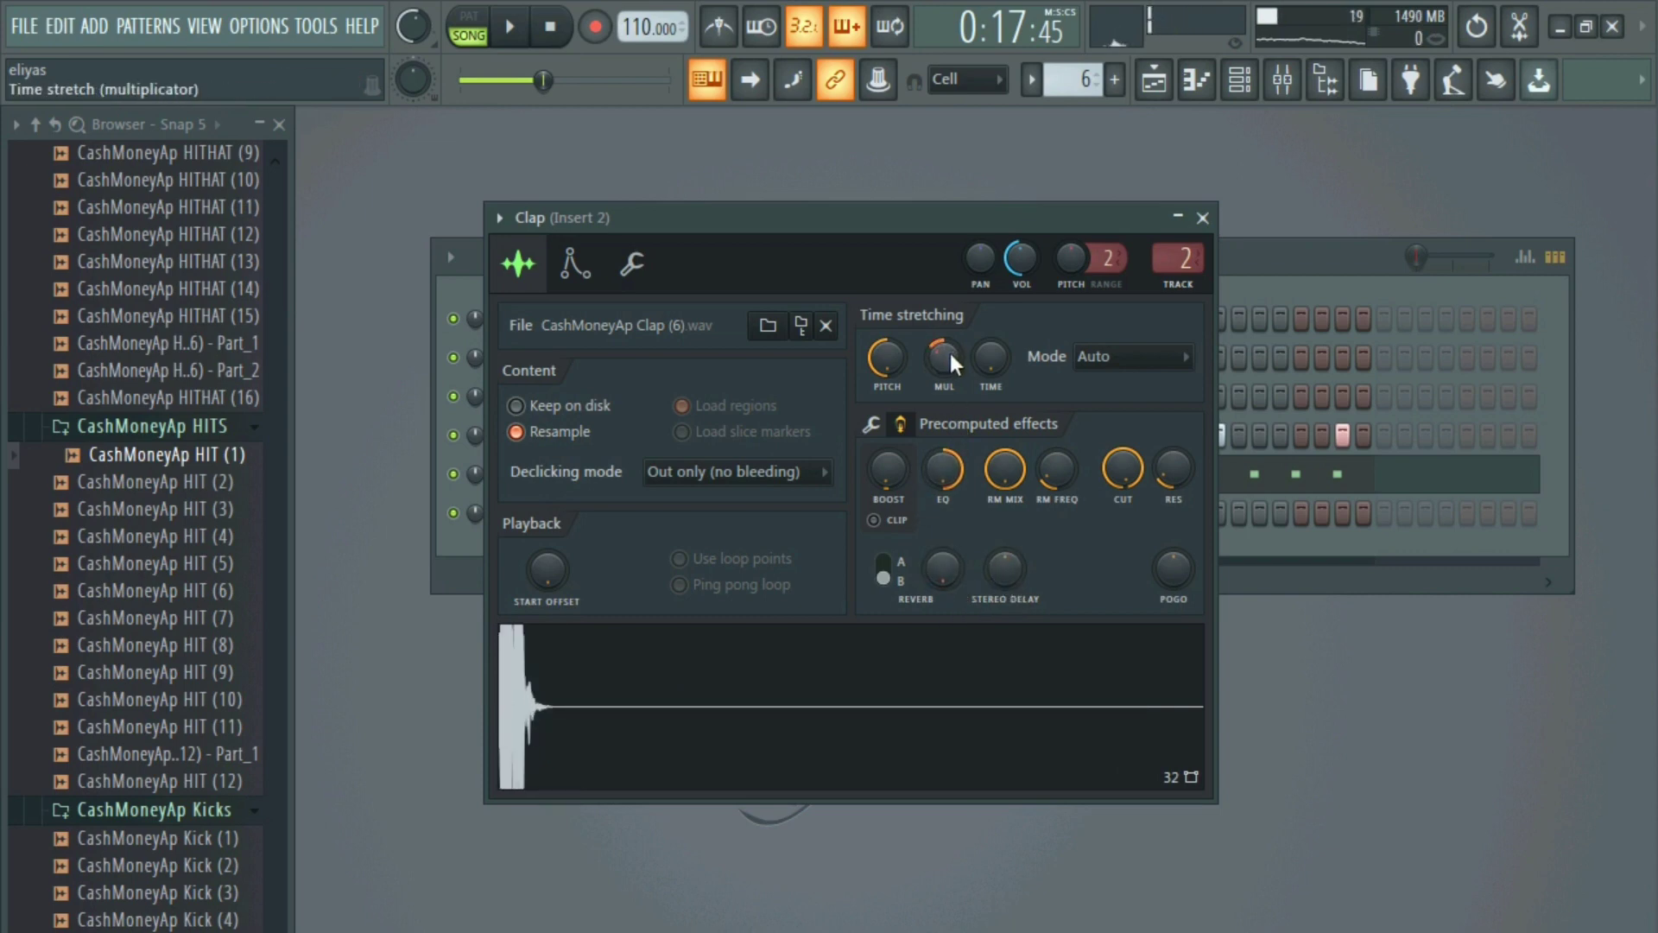
pyautogui.press('F6')
pyautogui.press('q')
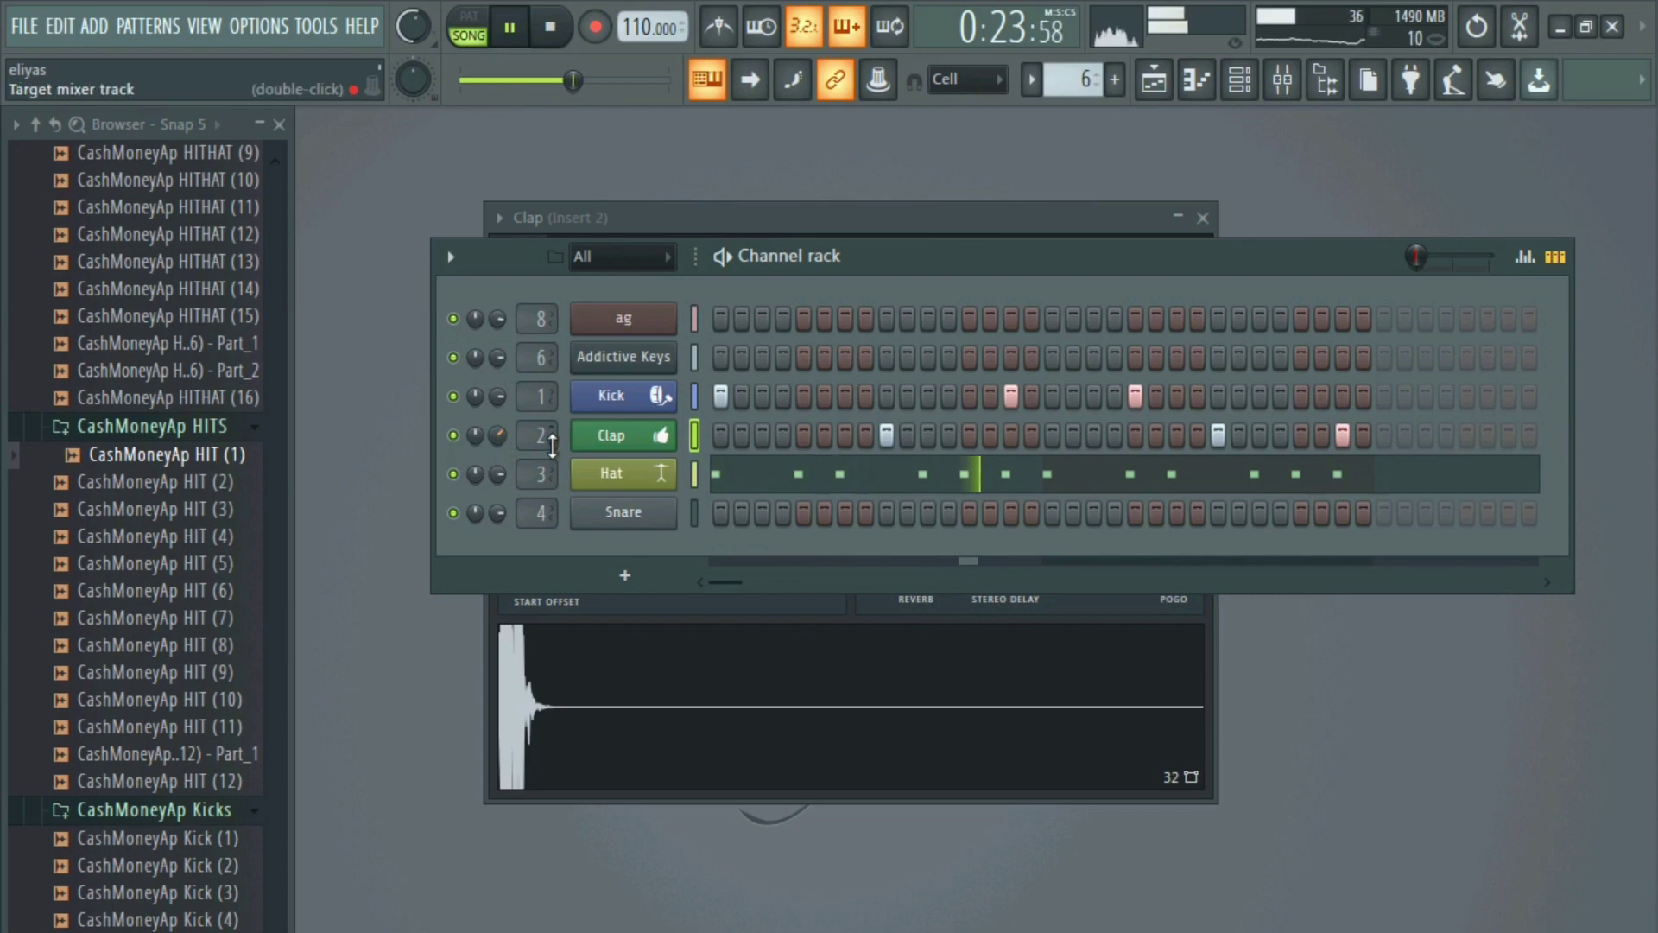
# - Open the Kick channel's settings and slightly raise its precomputed boost
pyautogui.click(614, 399)
pyautogui.moveTo(741, 643); pyautogui.dragTo(781, 272)
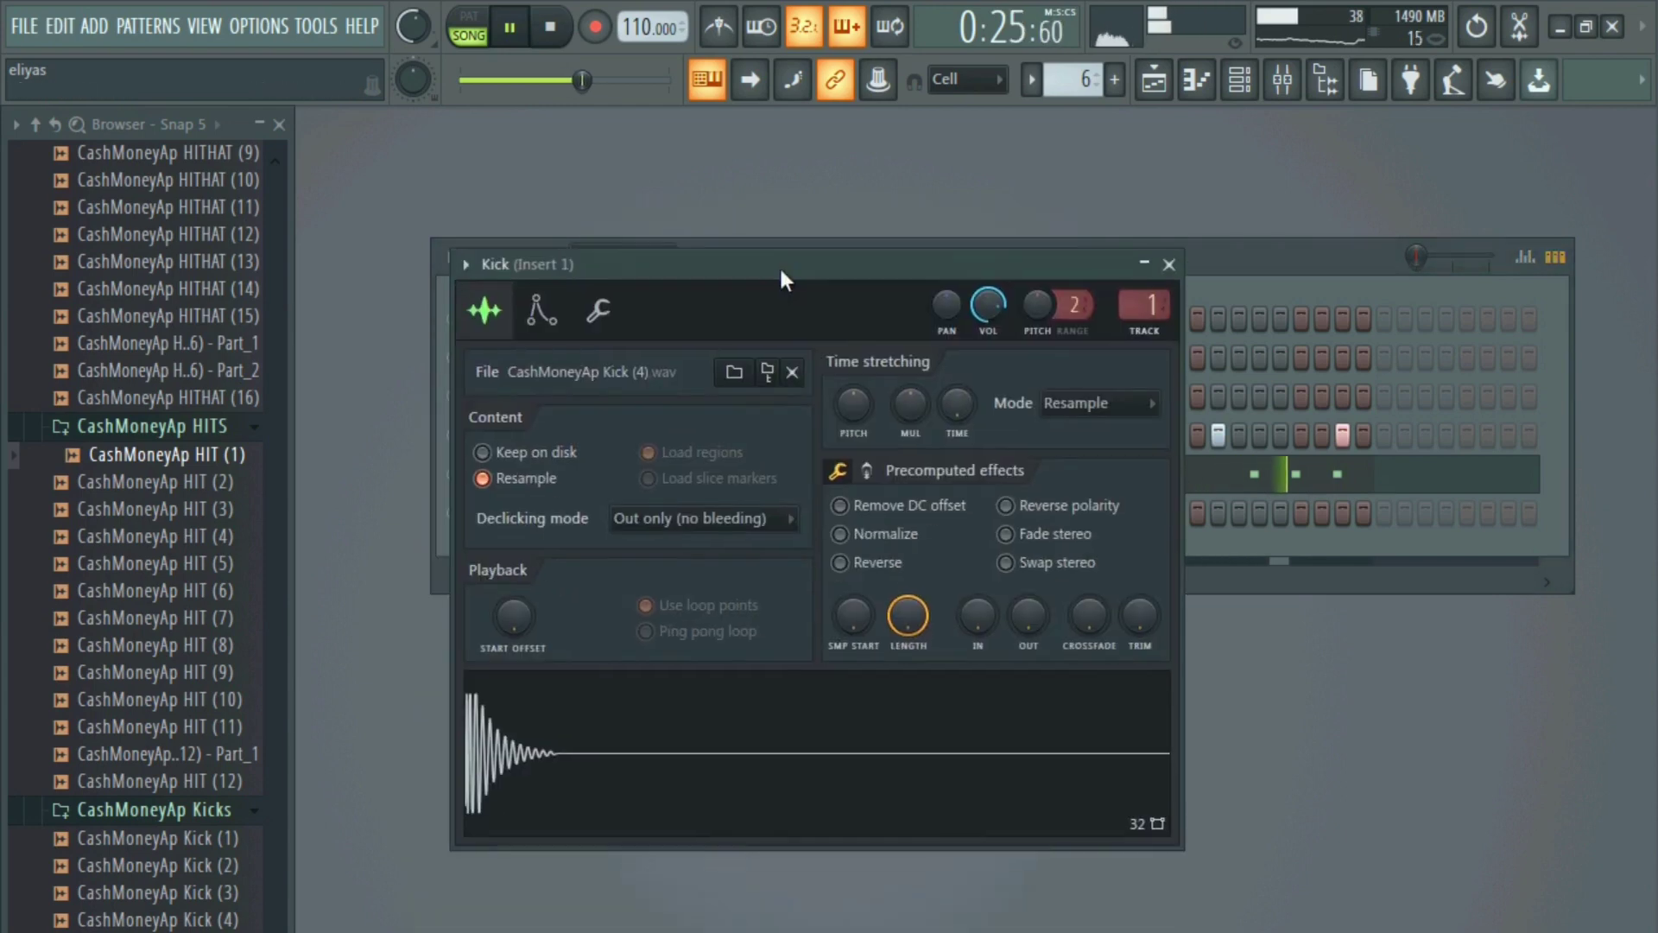
pyautogui.click(867, 472)
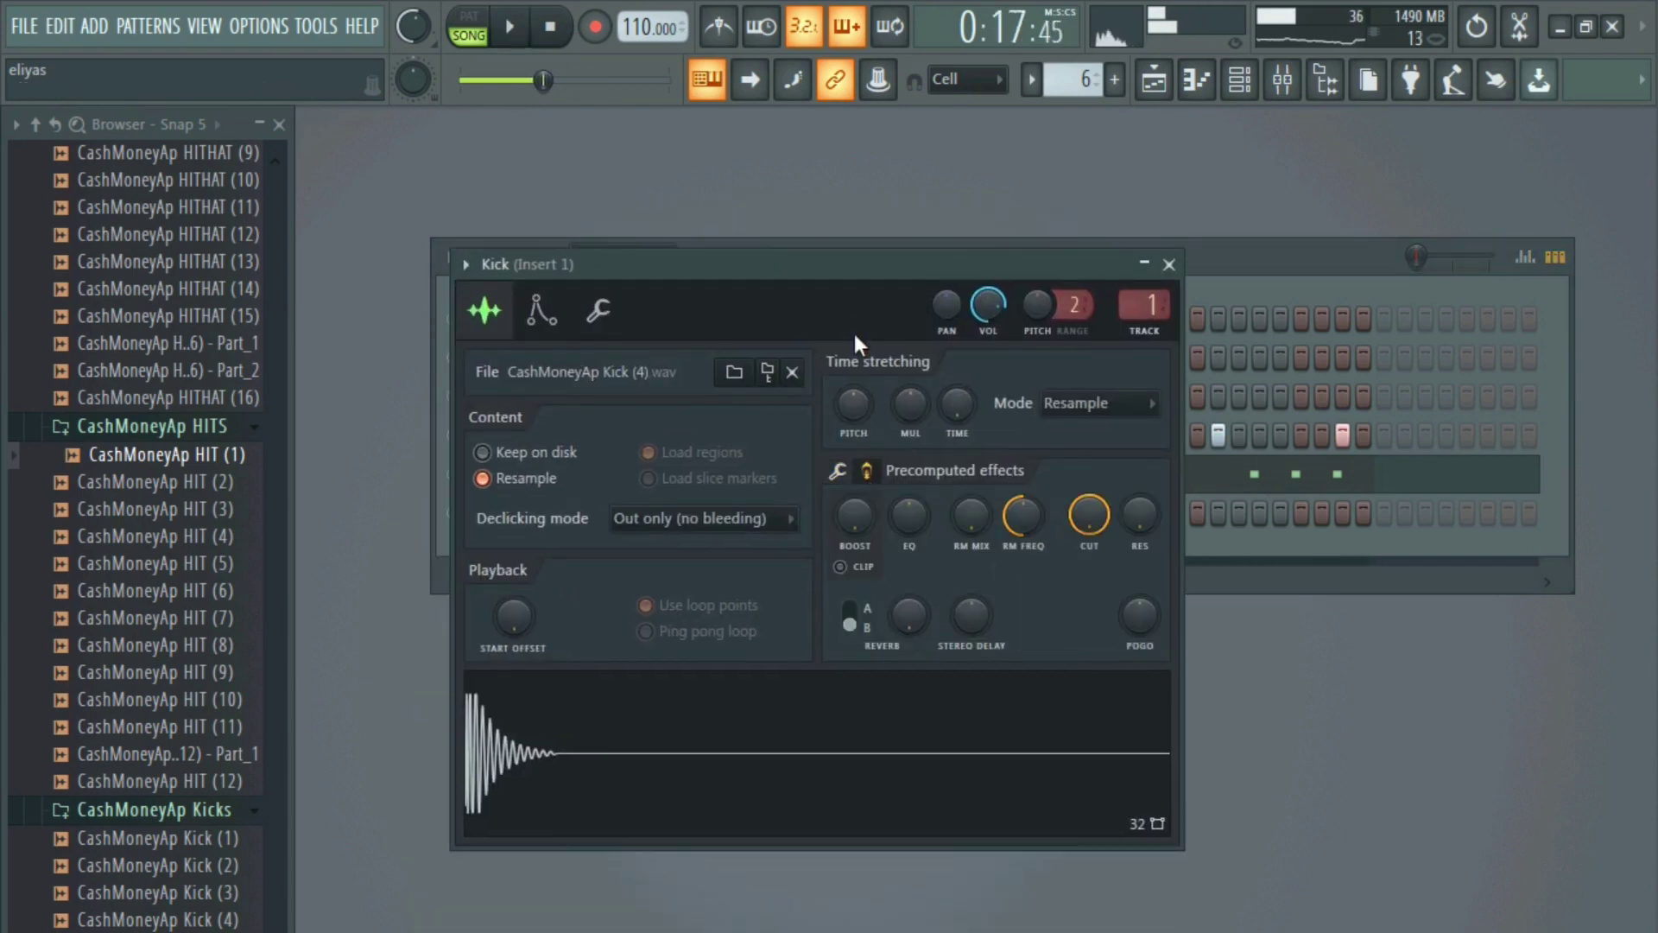
pyautogui.moveTo(852, 330); pyautogui.dragTo(872, 269)
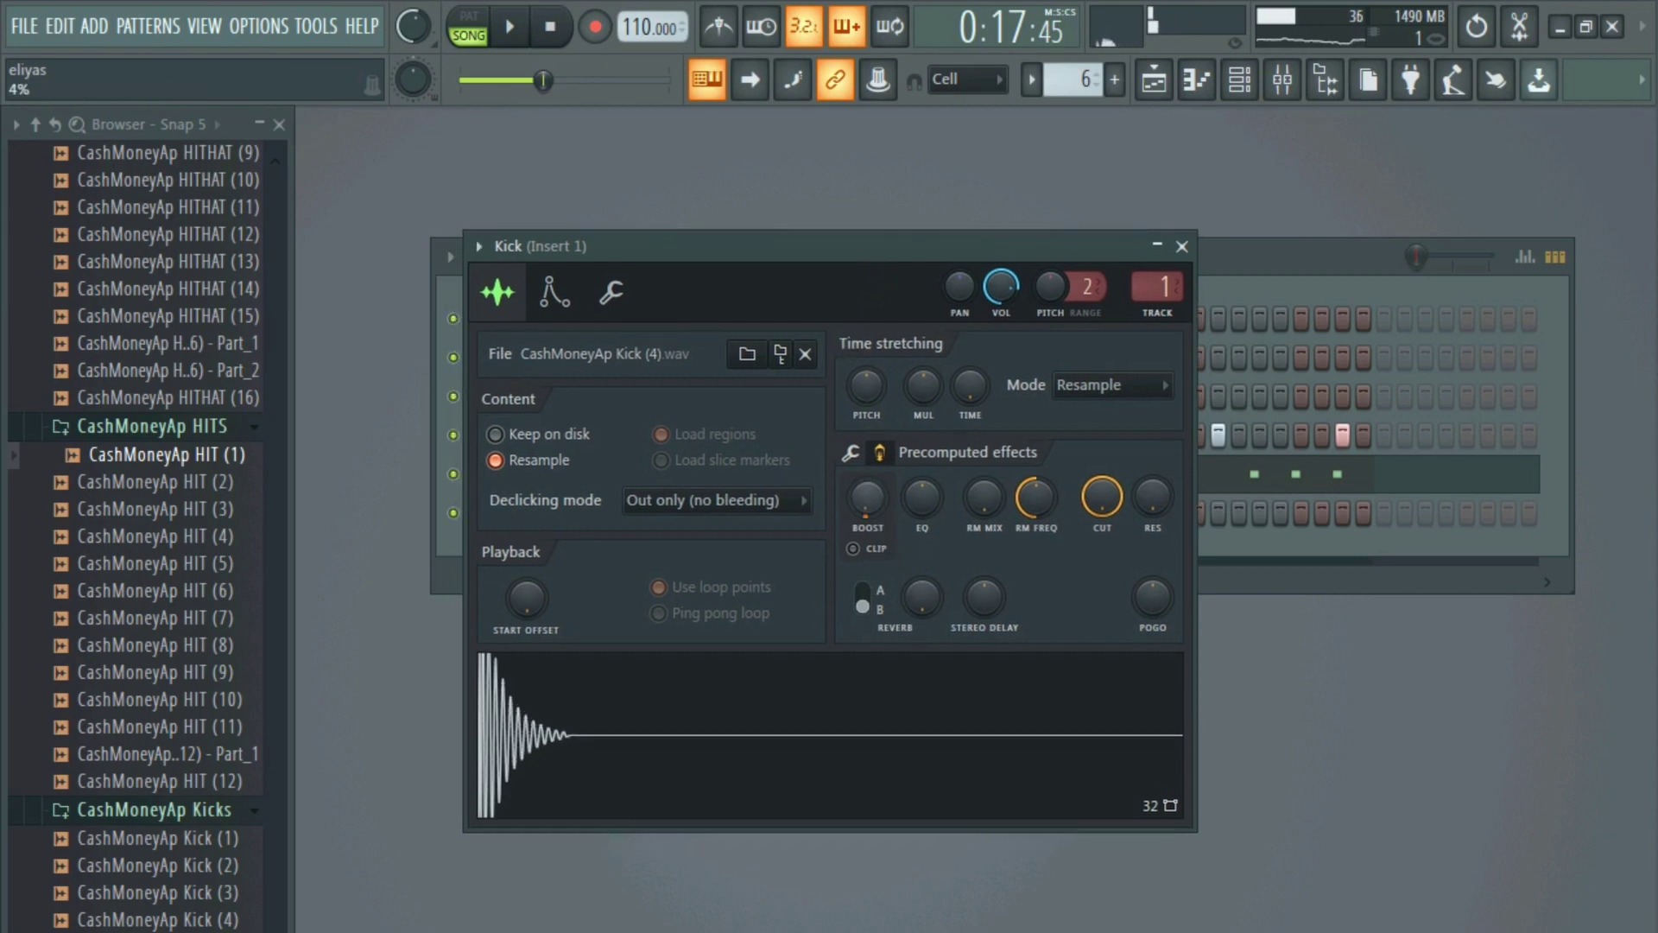
# - Raise the Kick's precomputed fade-out to maximum, play the arrangement and close the Kick settings
pyautogui.click(855, 456)
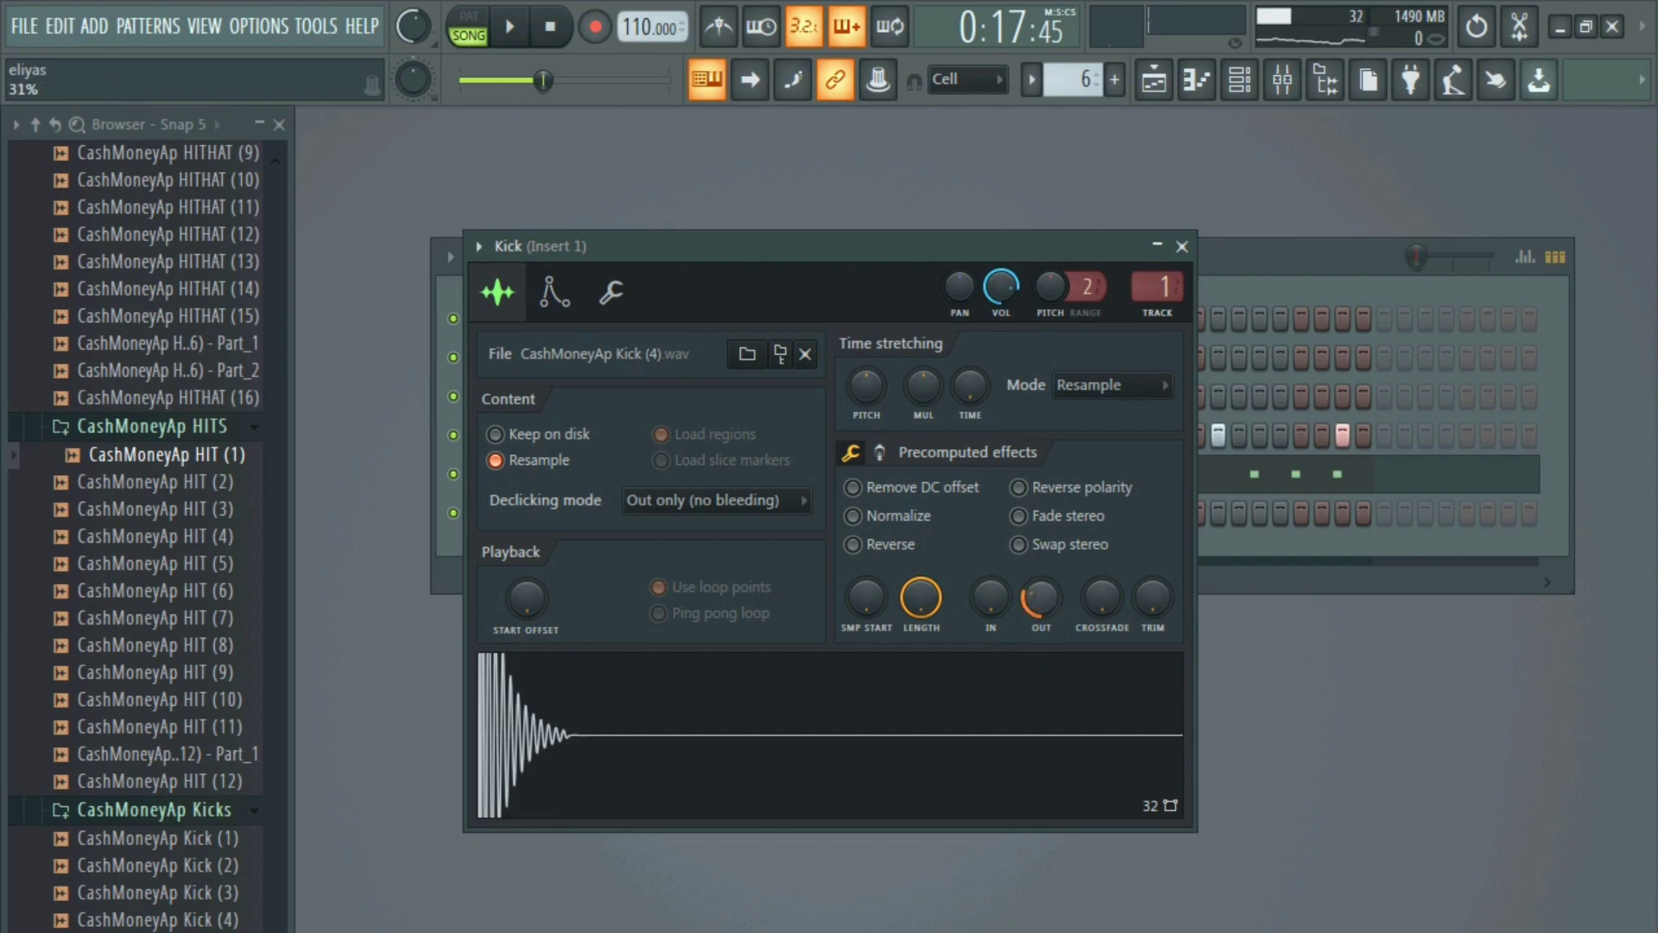
pyautogui.moveTo(905, 248); pyautogui.dragTo(939, 351)
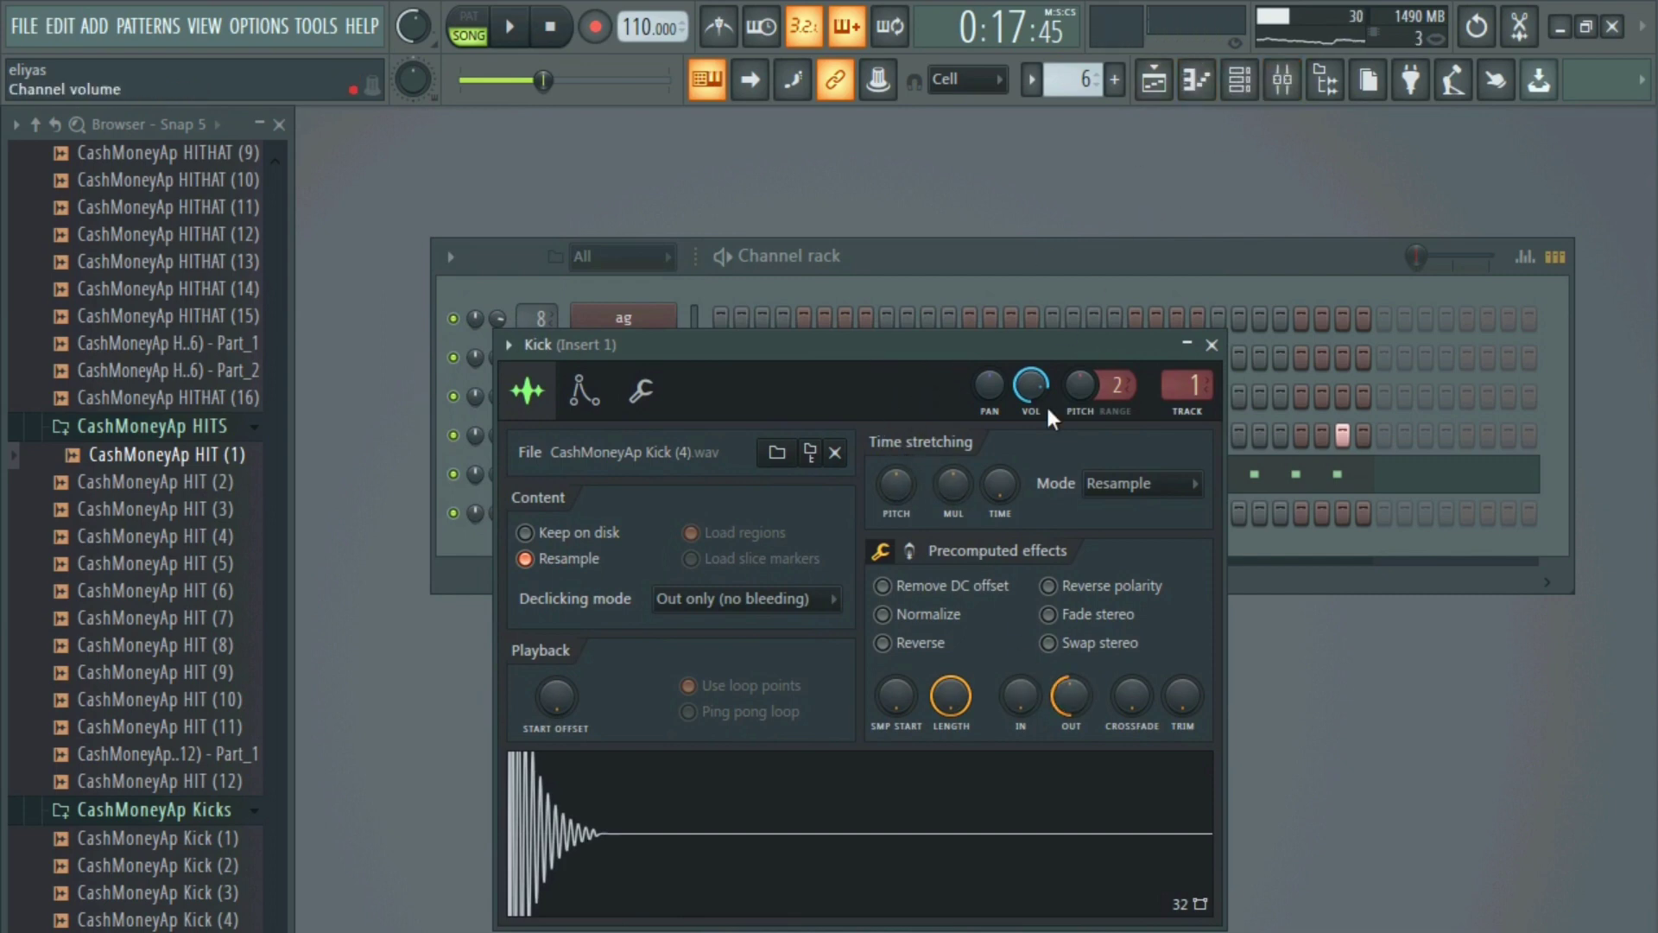
pyautogui.moveTo(894, 337); pyautogui.dragTo(878, 335)
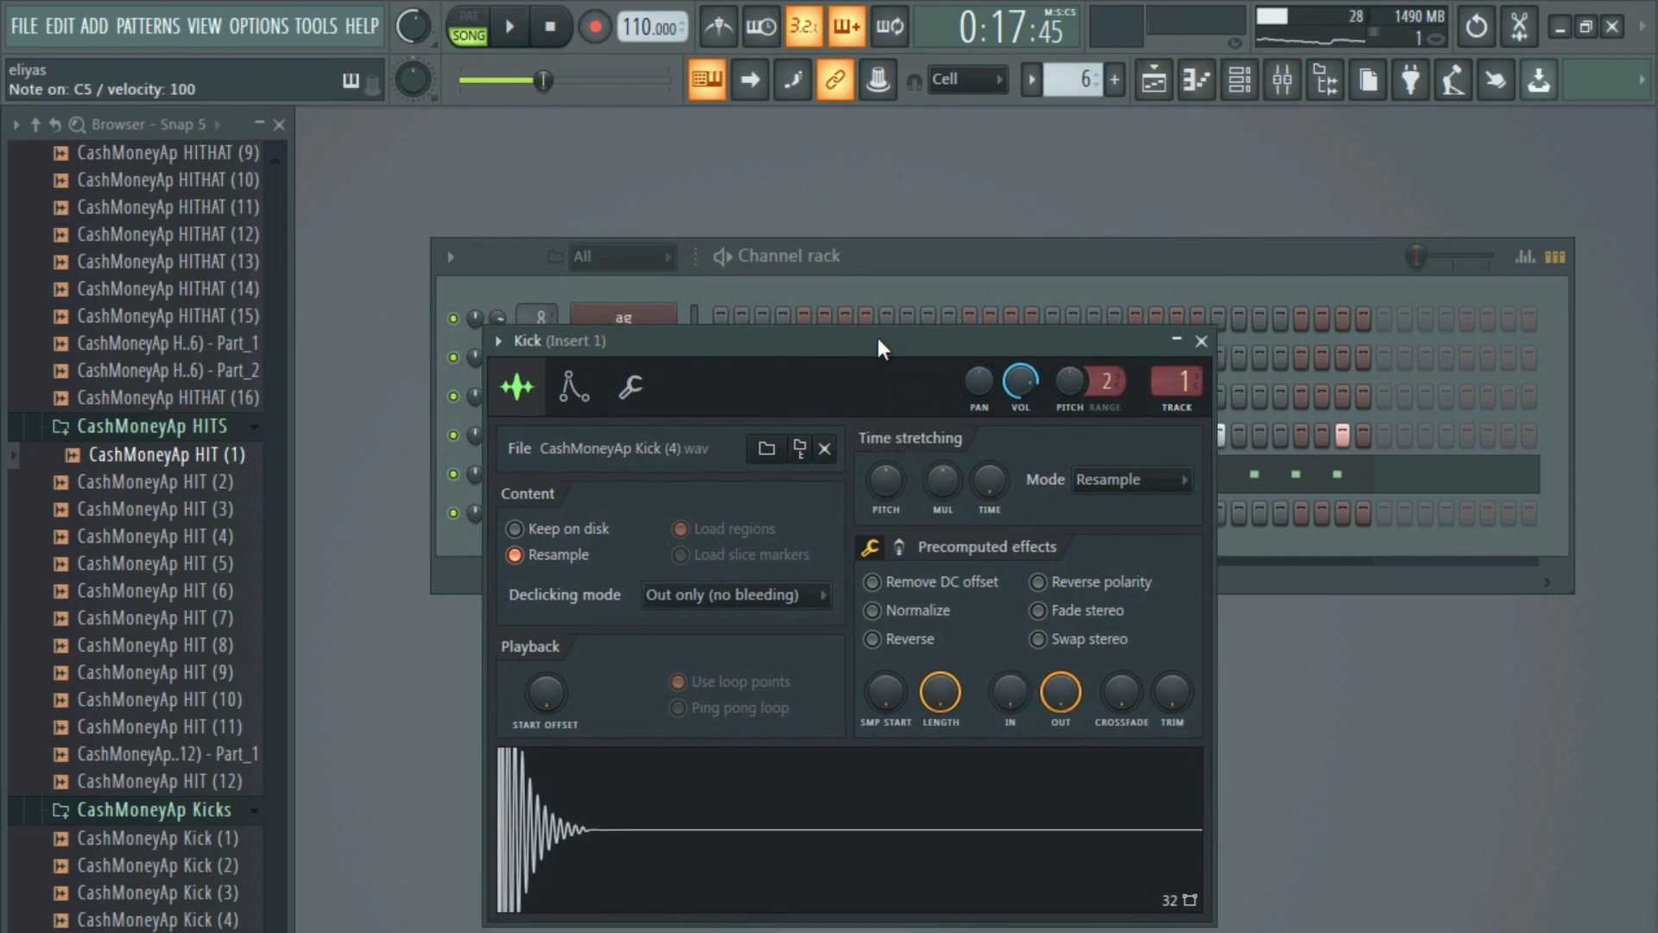
pyautogui.press('space')
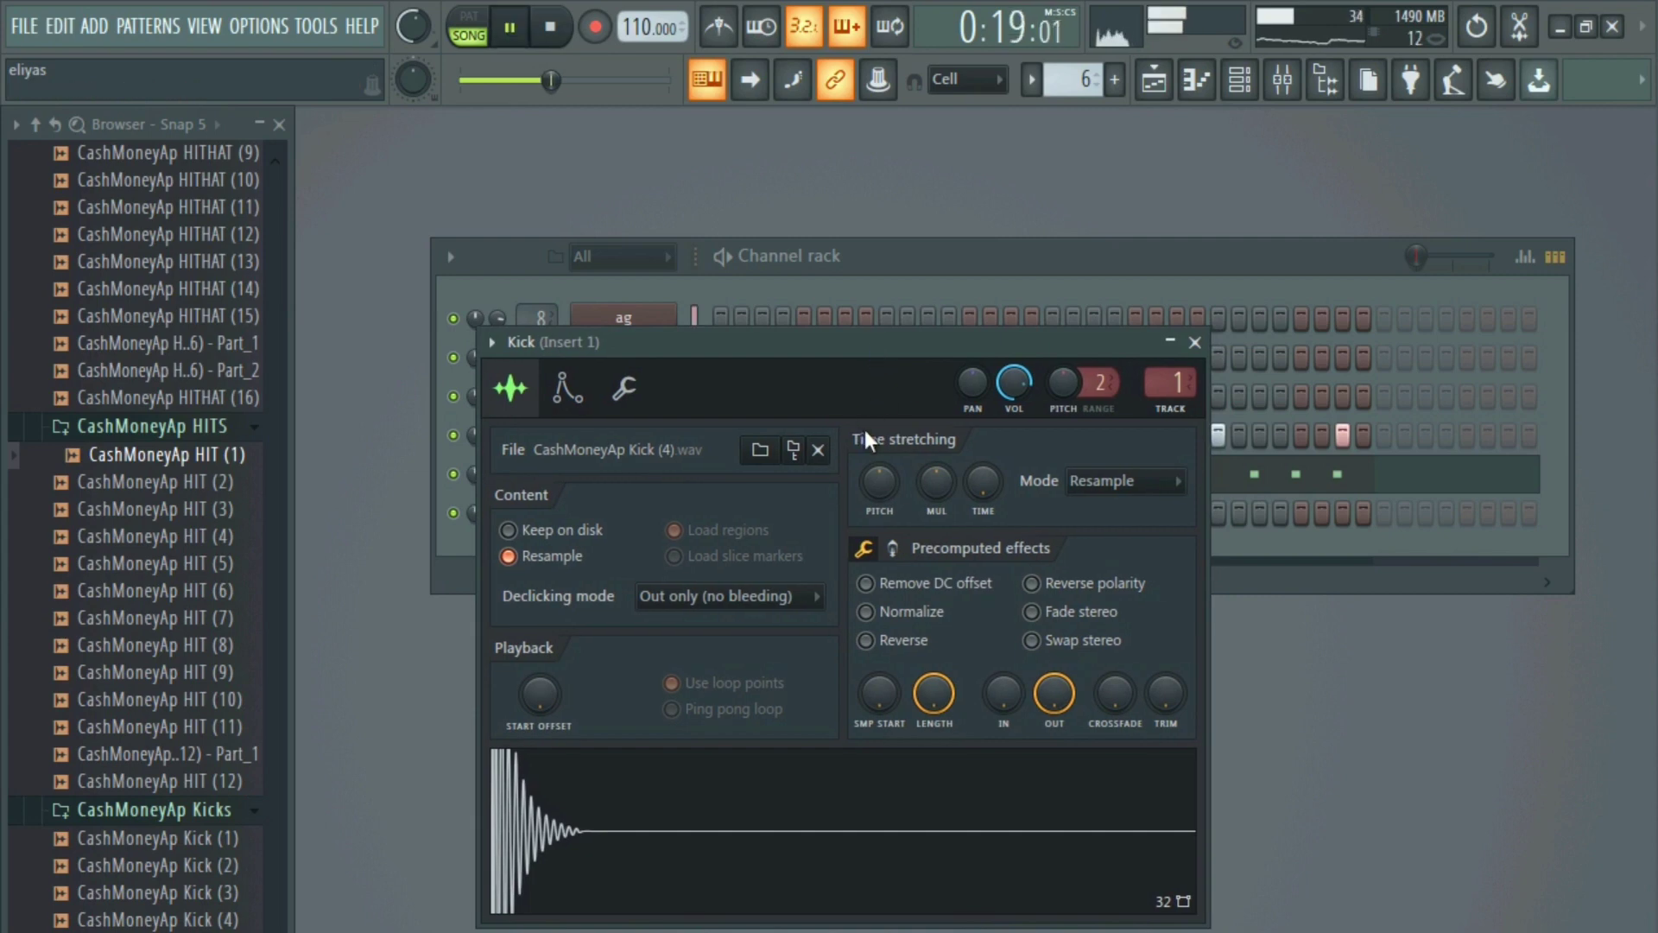
pyautogui.click(1196, 343)
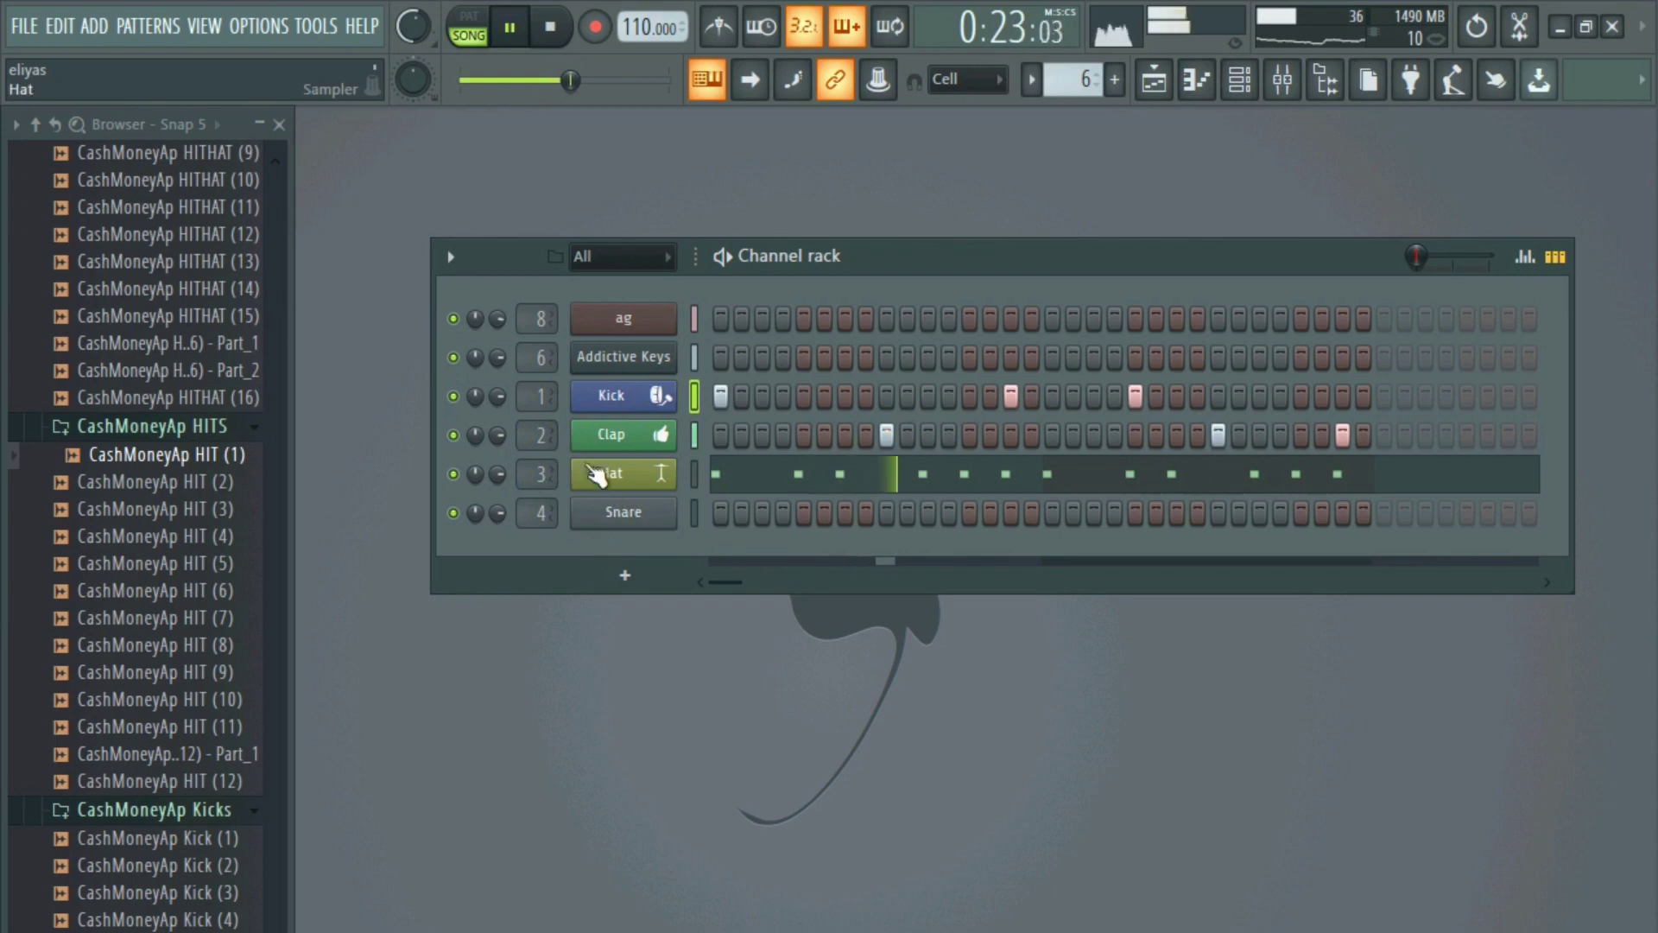
# - Move the last Clap note in Pattern 6 down to A#4, reduce its velocity to about 71%, and return to the channel rack
pyautogui.rightClick(674, 434)
pyautogui.click(735, 433)
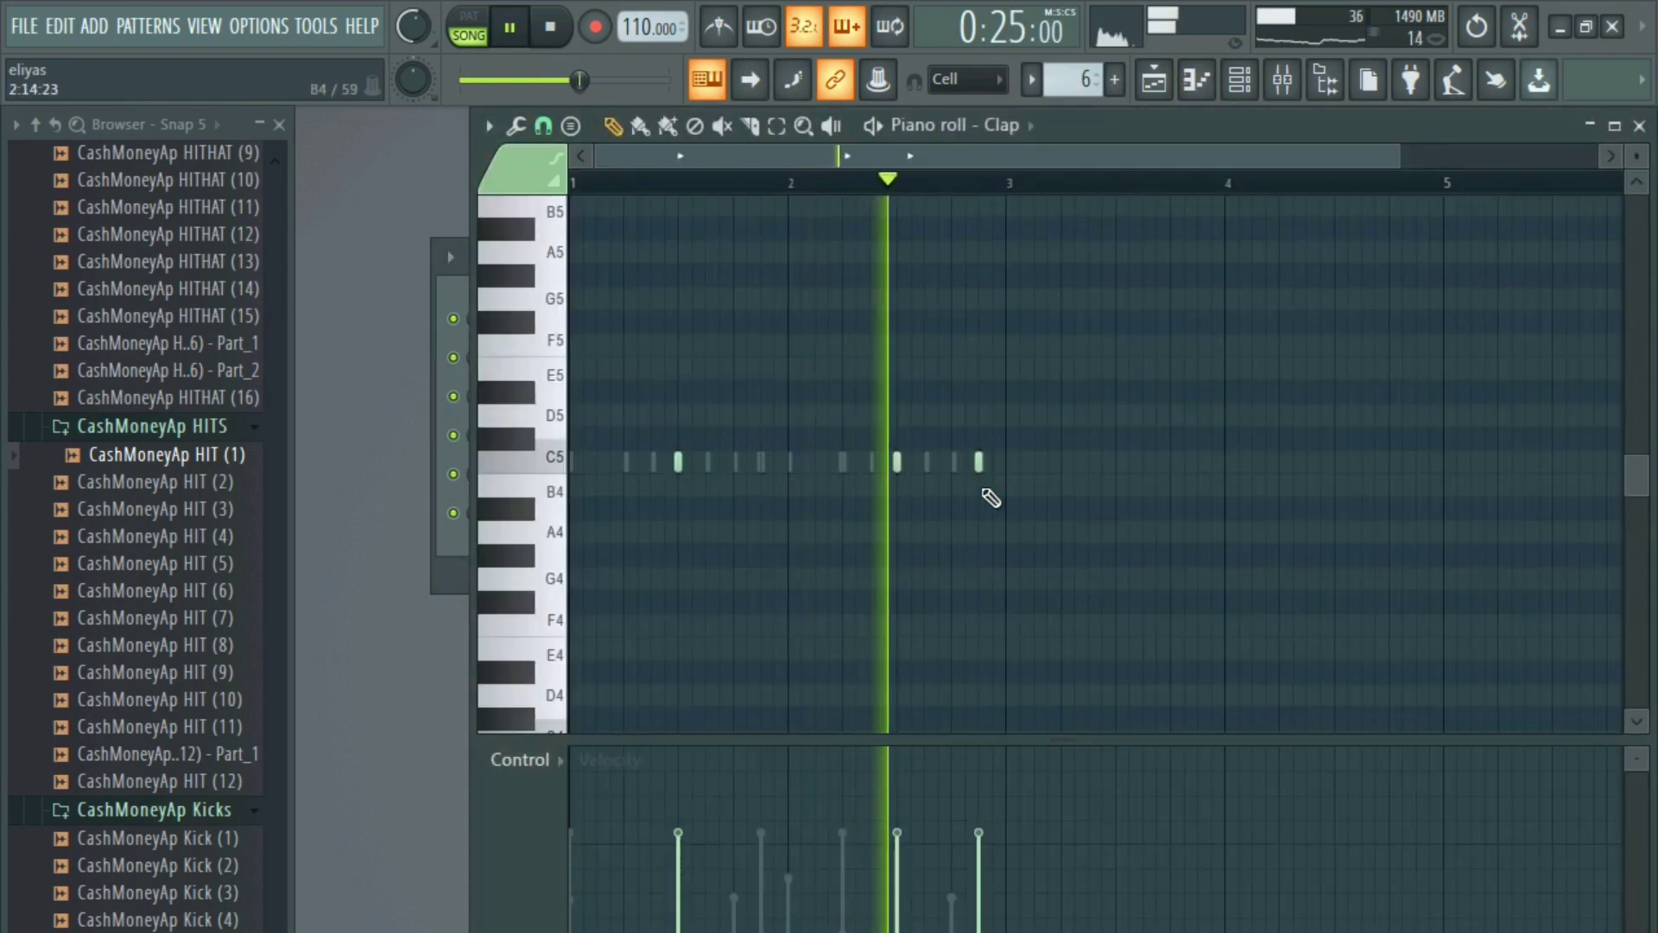
pyautogui.press('space')
pyautogui.press('space')
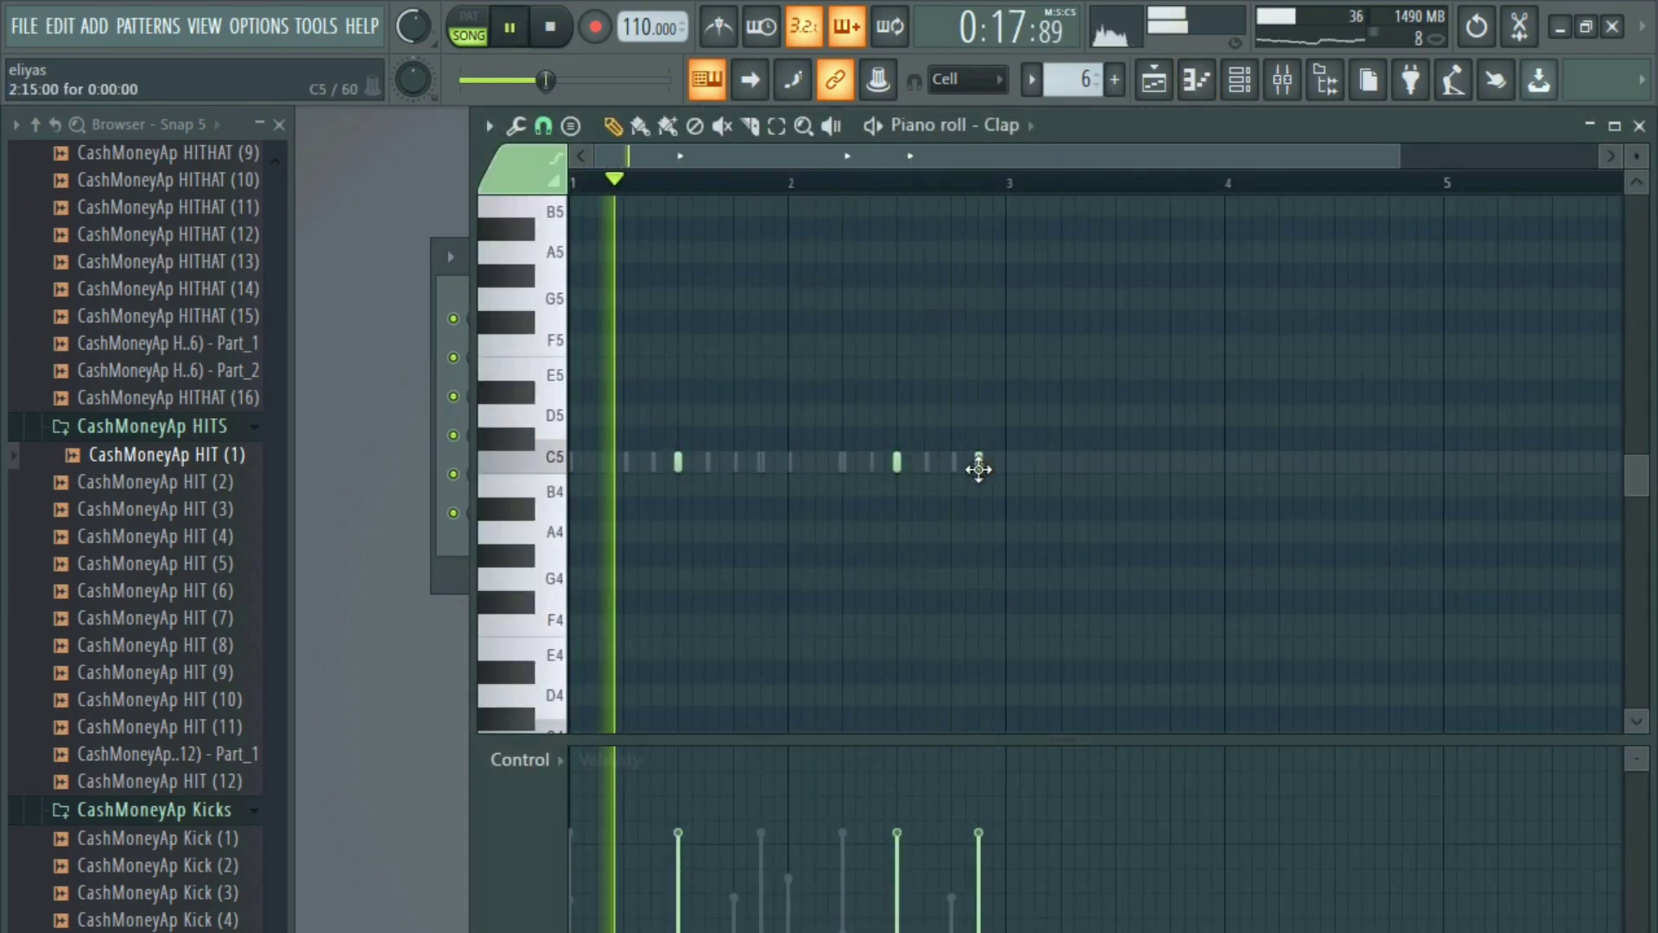
pyautogui.moveTo(977, 470); pyautogui.dragTo(971, 511)
pyautogui.scroll(2, 967, 533)
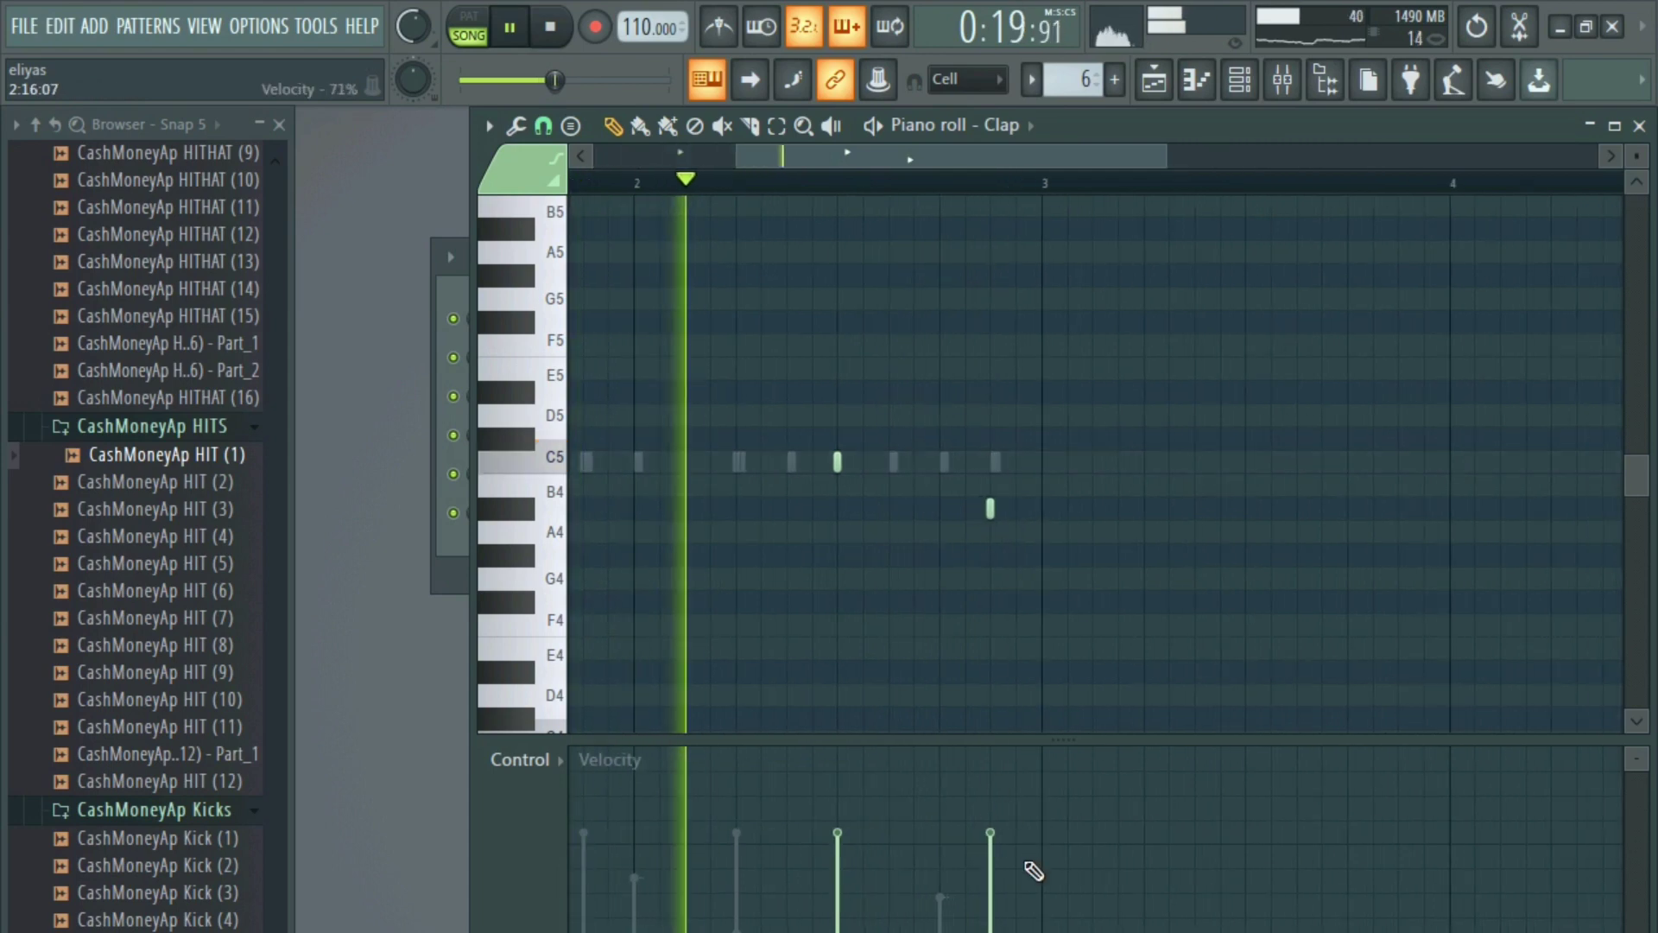
pyautogui.moveTo(1006, 867); pyautogui.dragTo(918, 871)
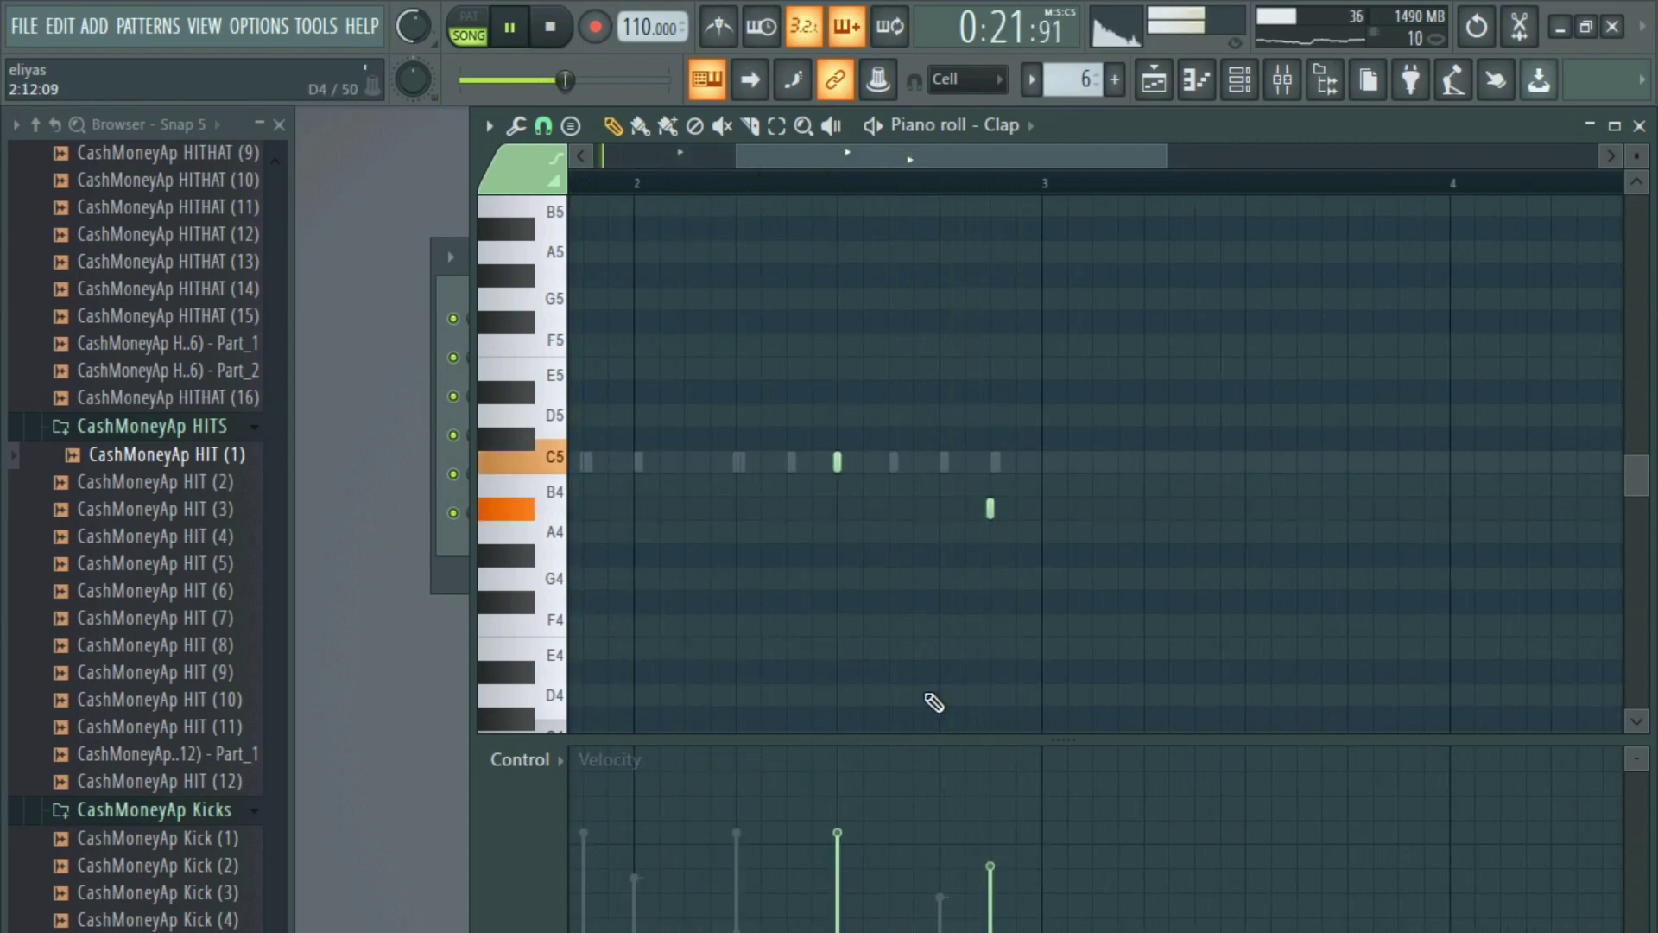
pyautogui.click(1160, 85)
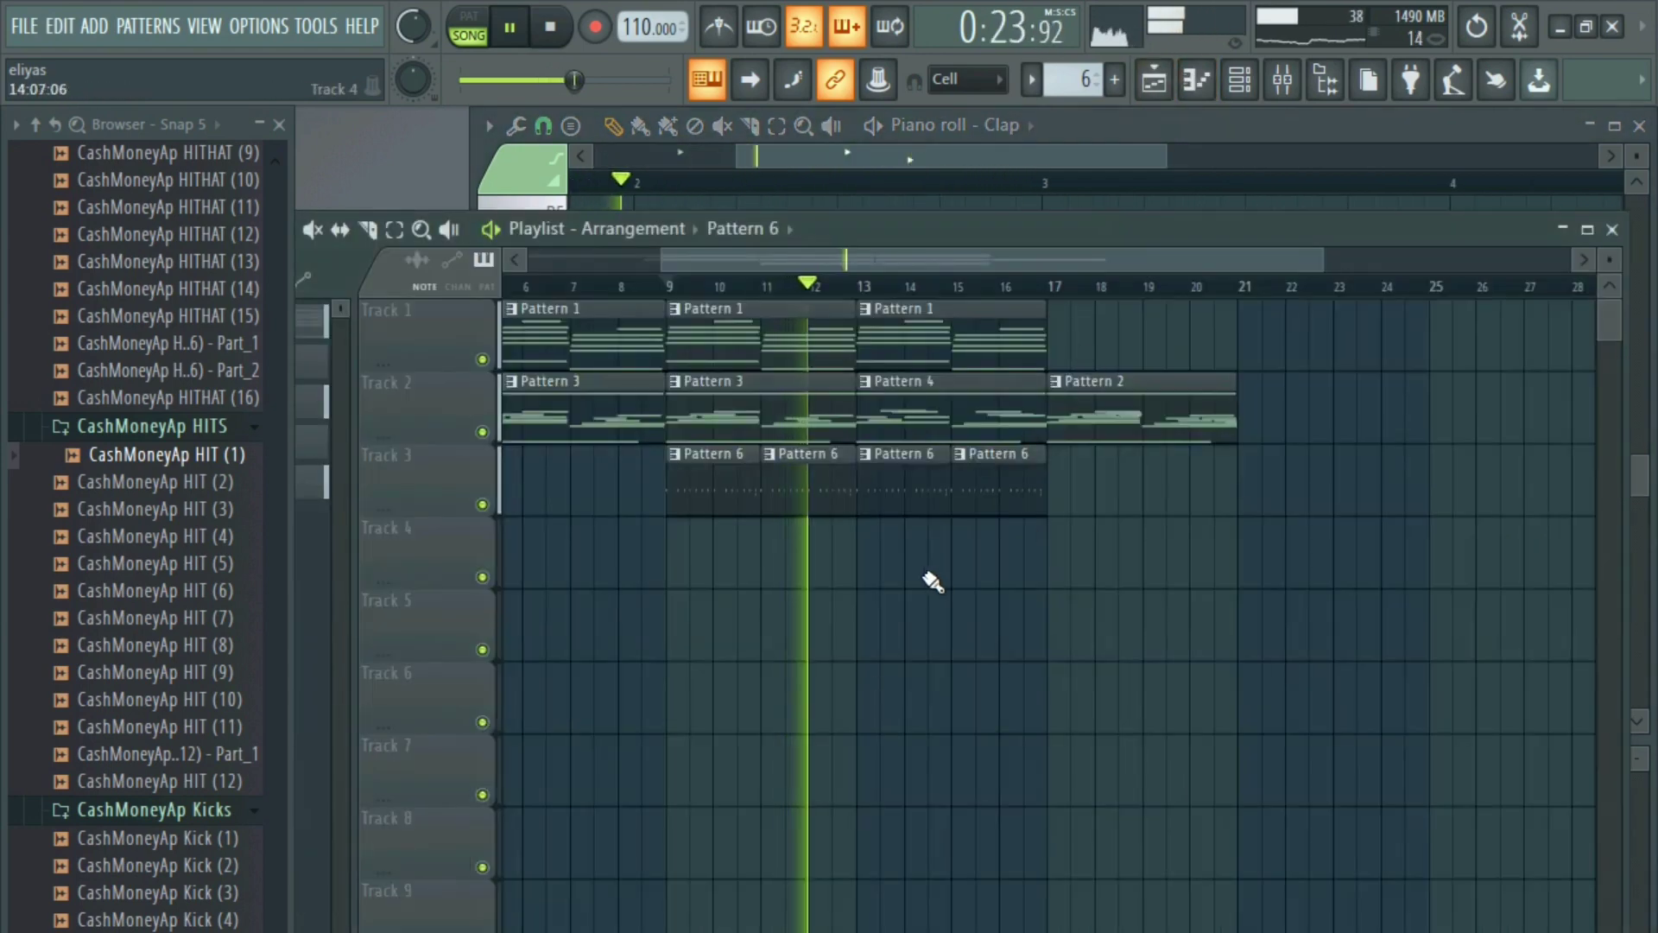
pyautogui.press('Escape')
pyautogui.press('Escape')
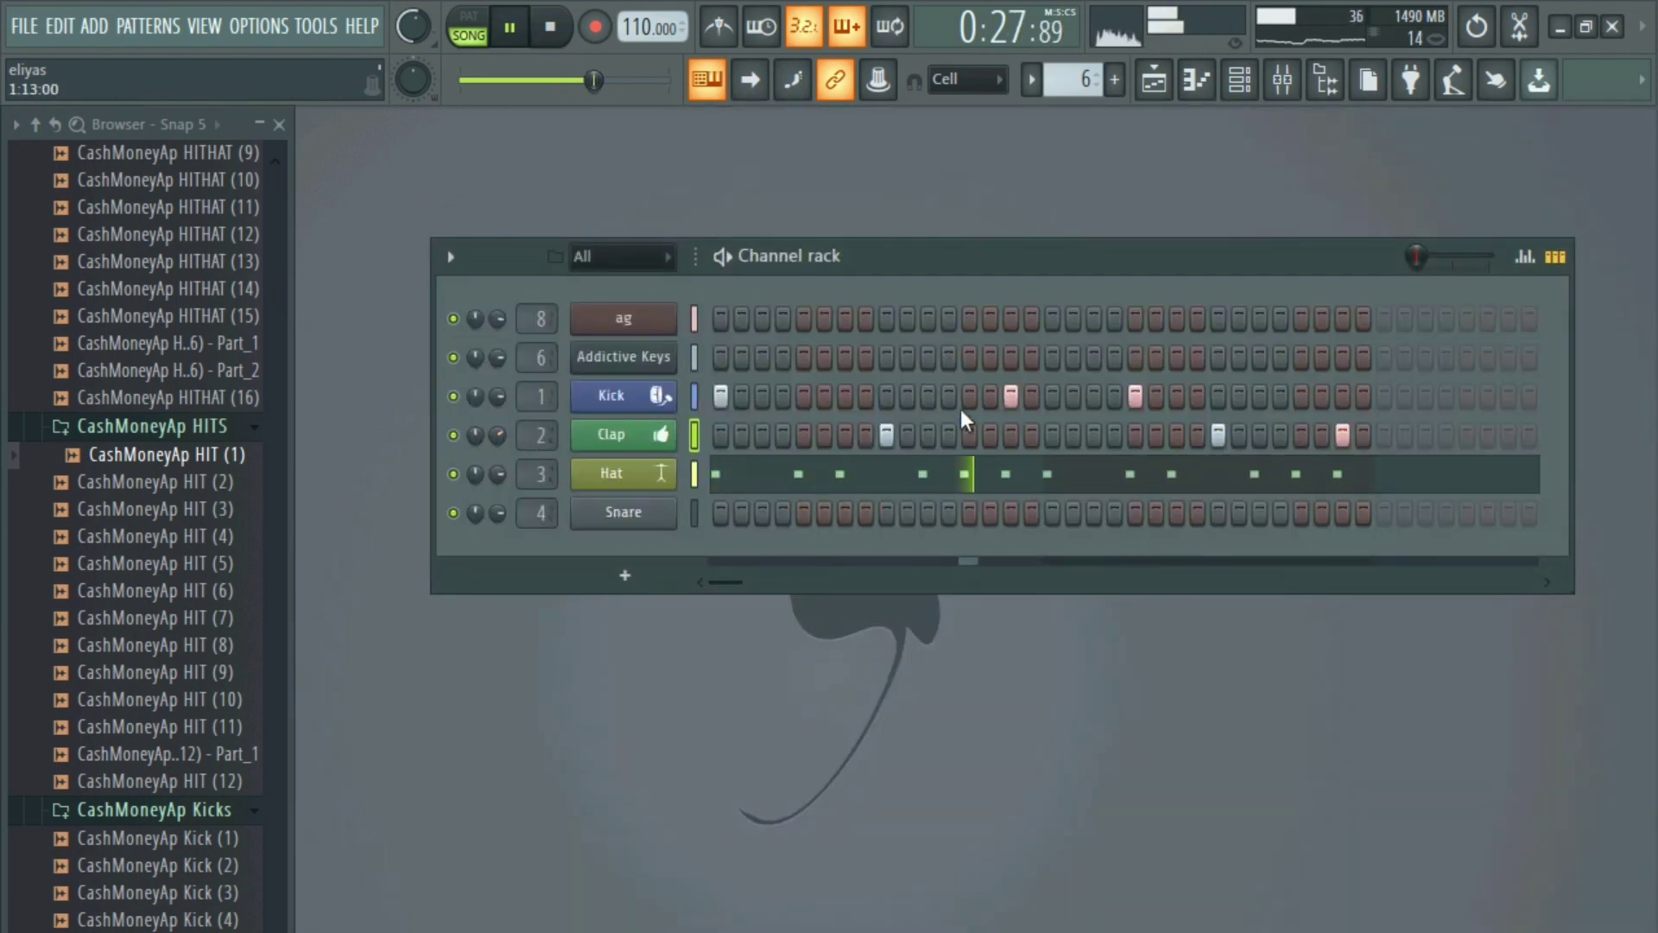
# - Try extra Kick hits on steps 16, 30, 22 and 23 of Pattern 6, removing each one
pyautogui.click(1033, 396)
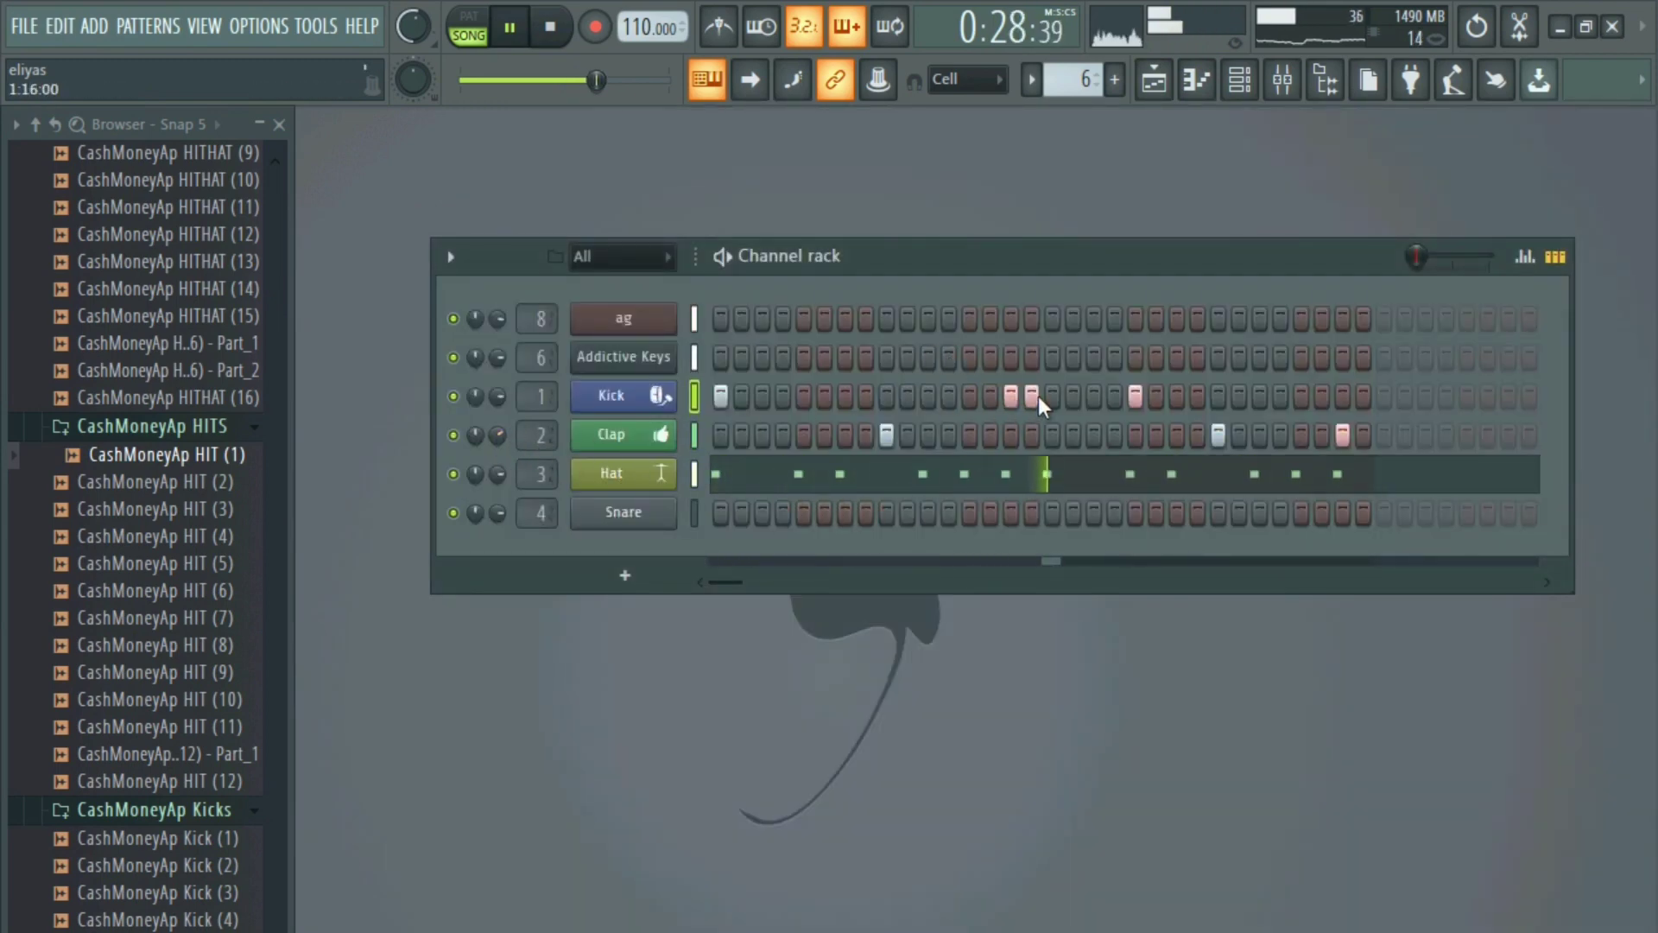
pyautogui.click(1325, 399)
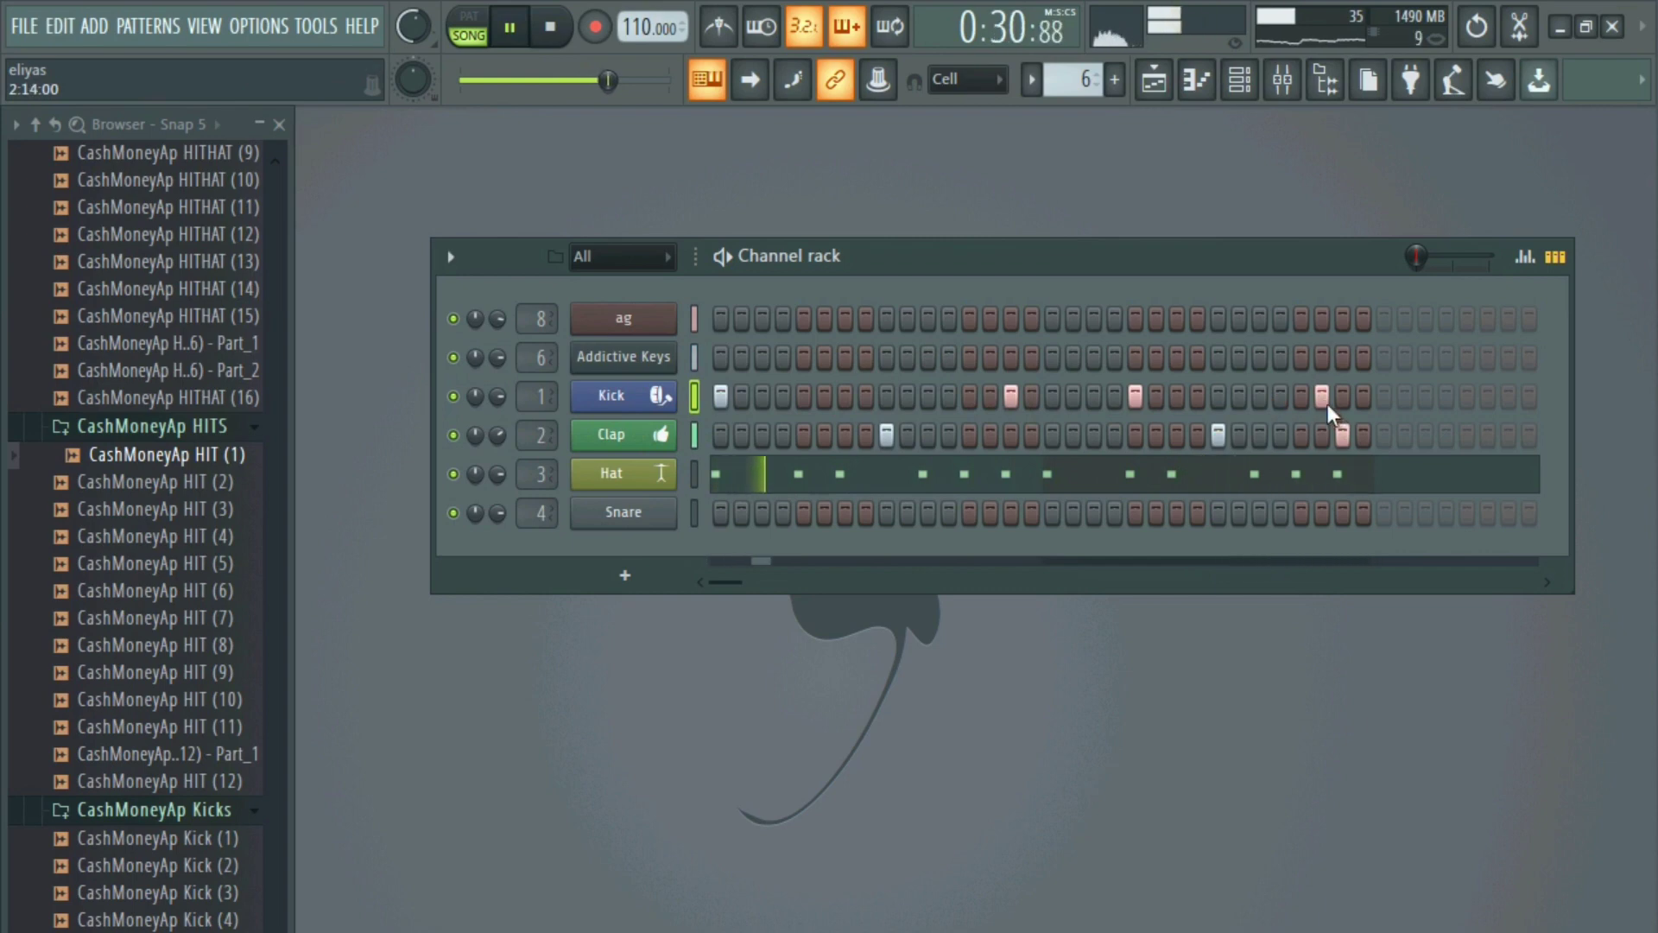
pyautogui.click(1157, 399)
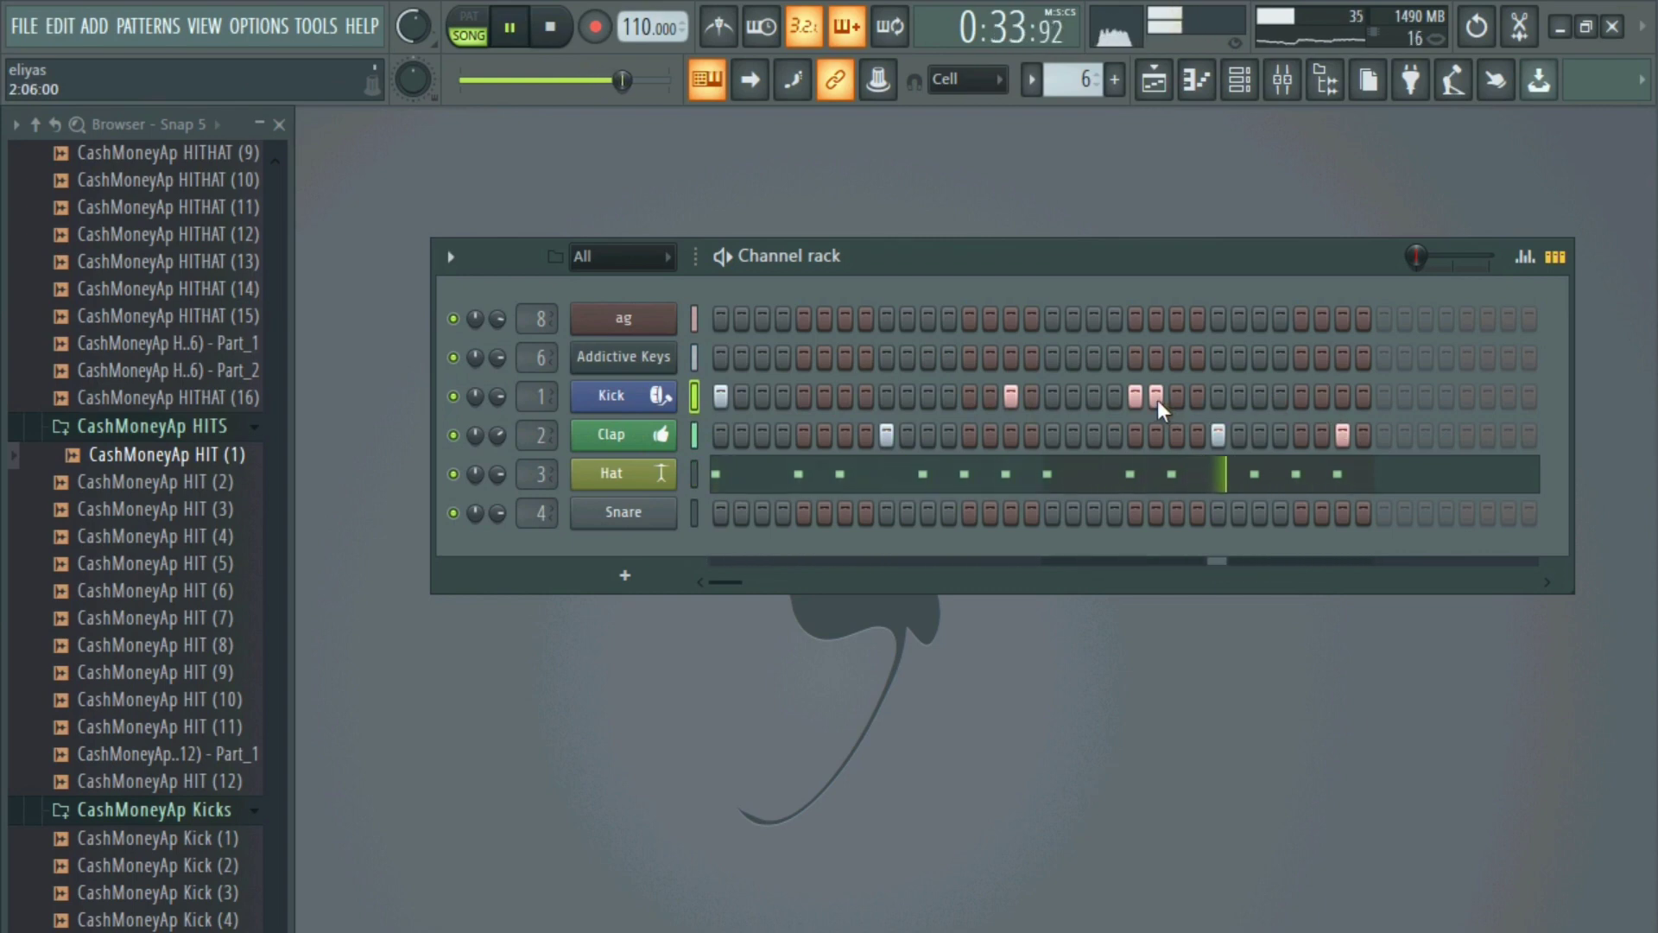
pyautogui.rightClick(1157, 401)
pyautogui.click(1178, 402)
pyautogui.rightClick(1178, 402)
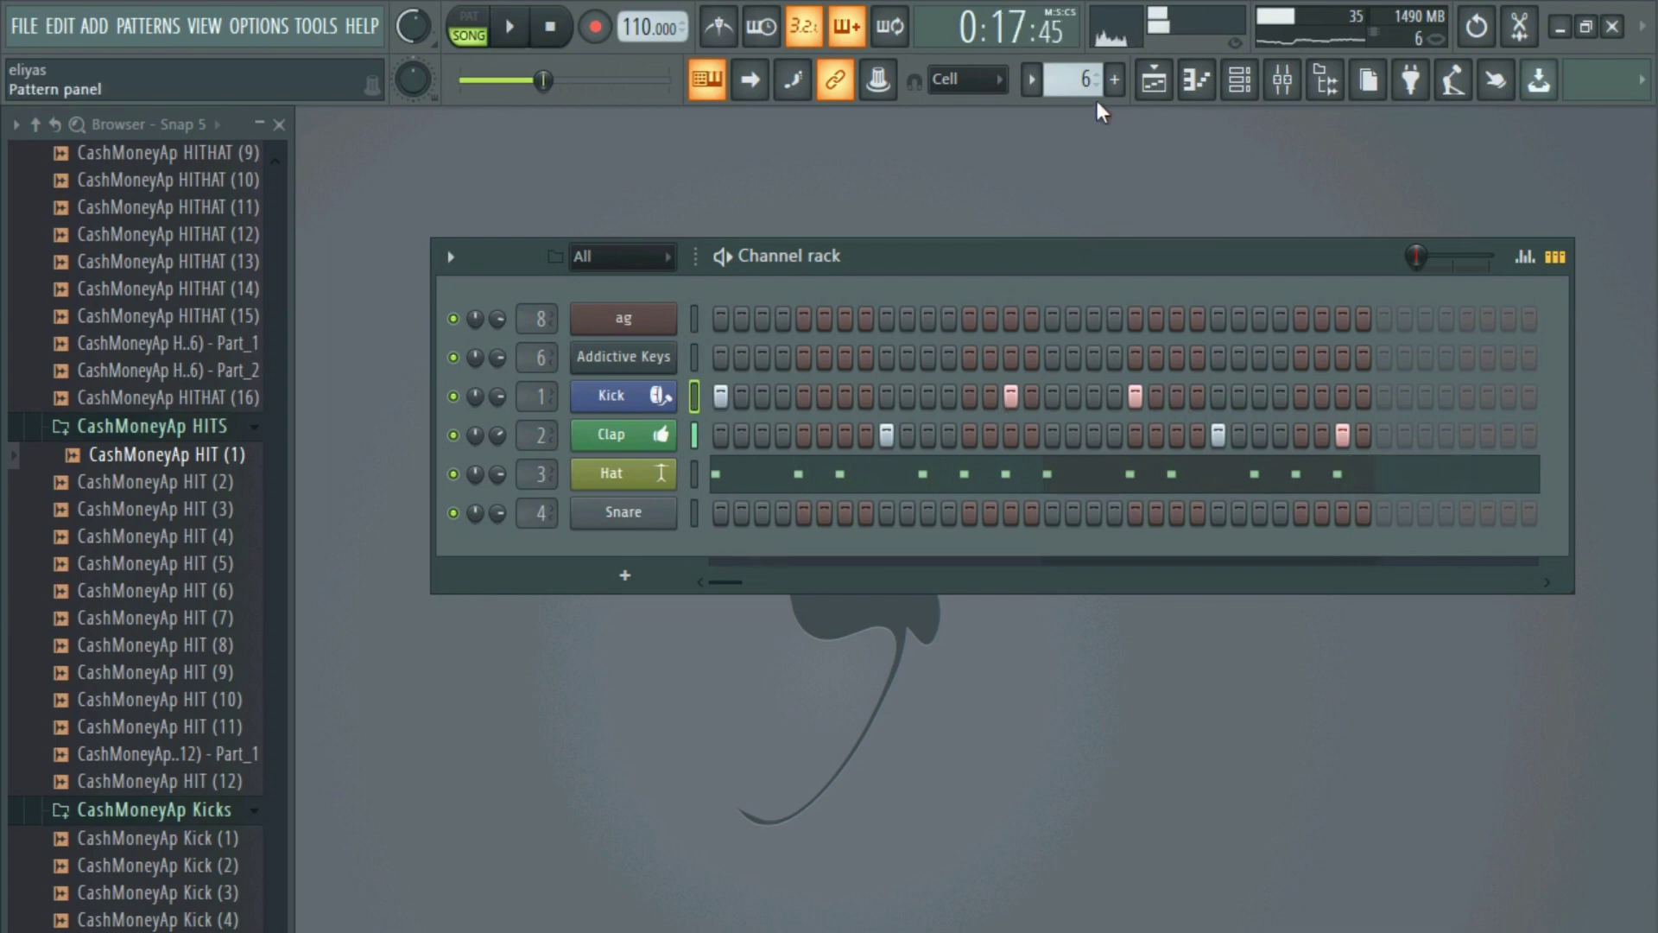
# - Insert a BooBass channel, then raise its bass and lower its mid
pyautogui.click(1154, 80)
pyautogui.press('F5')
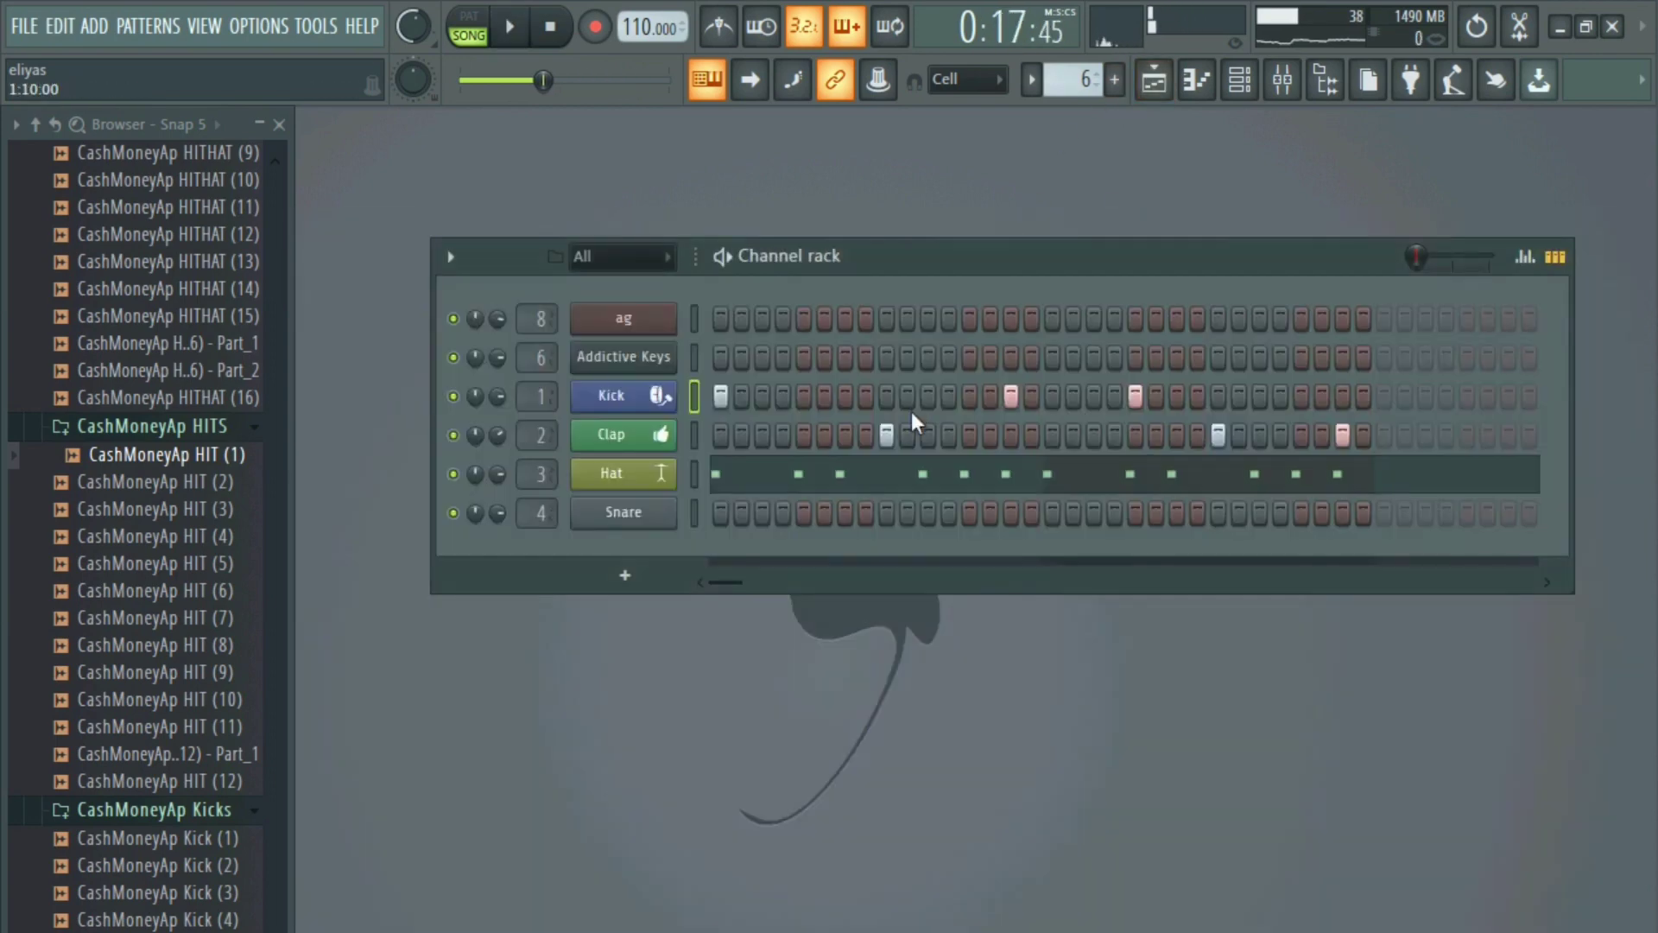
pyautogui.rightClick(651, 320)
pyautogui.moveTo(852, 496)
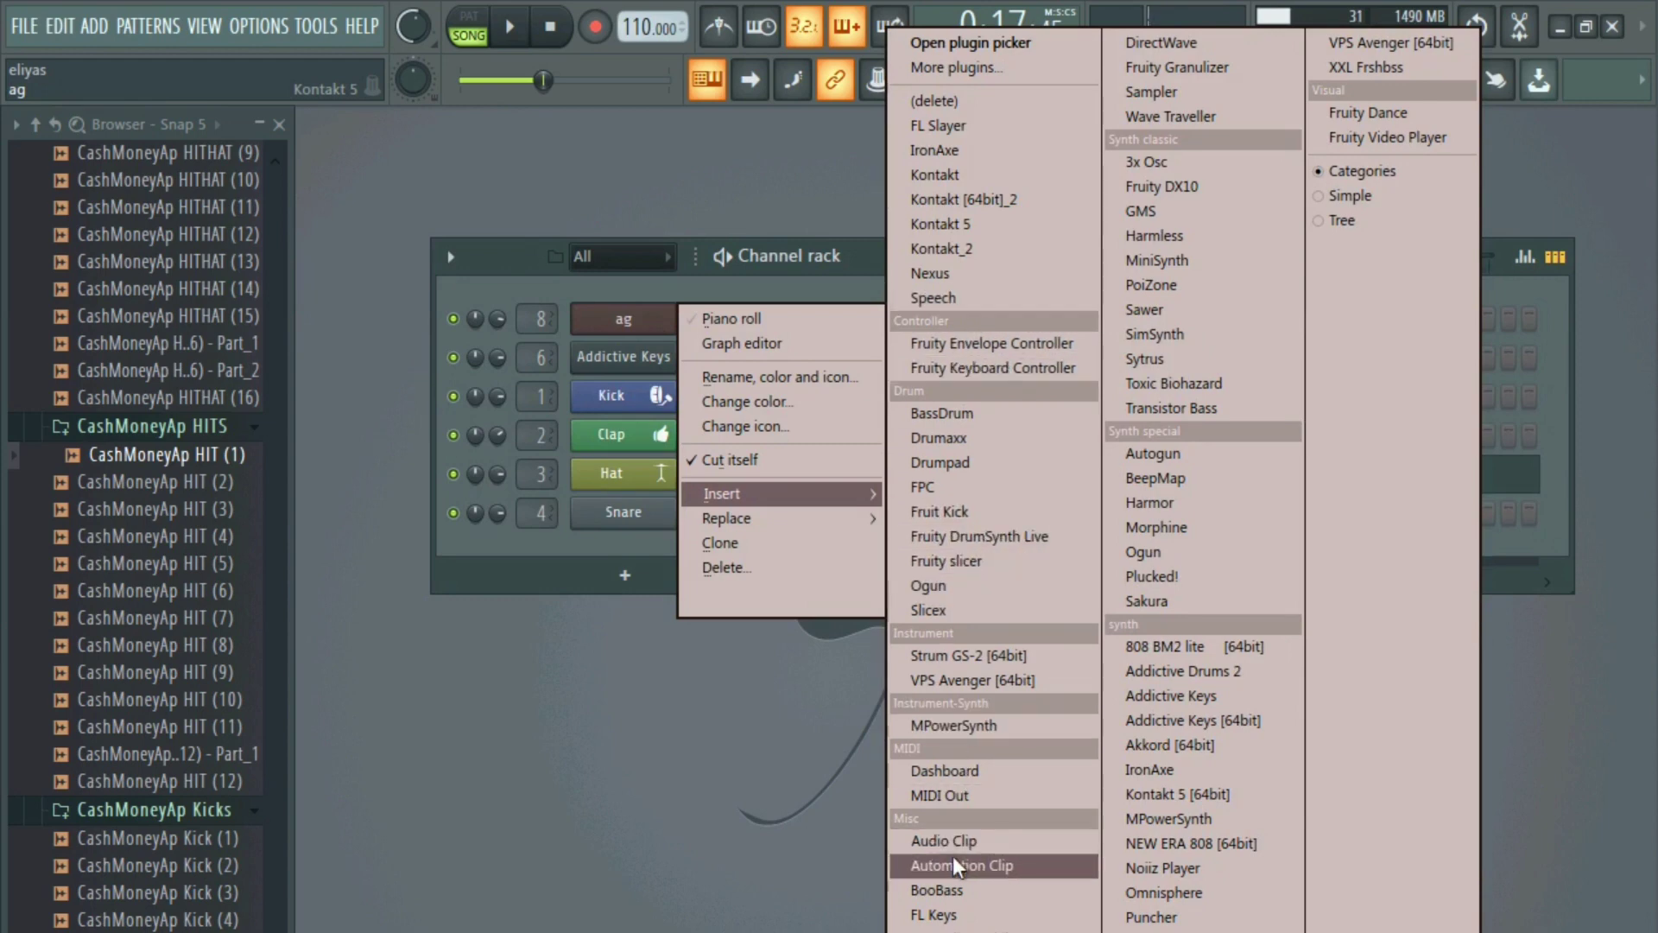
pyautogui.click(950, 888)
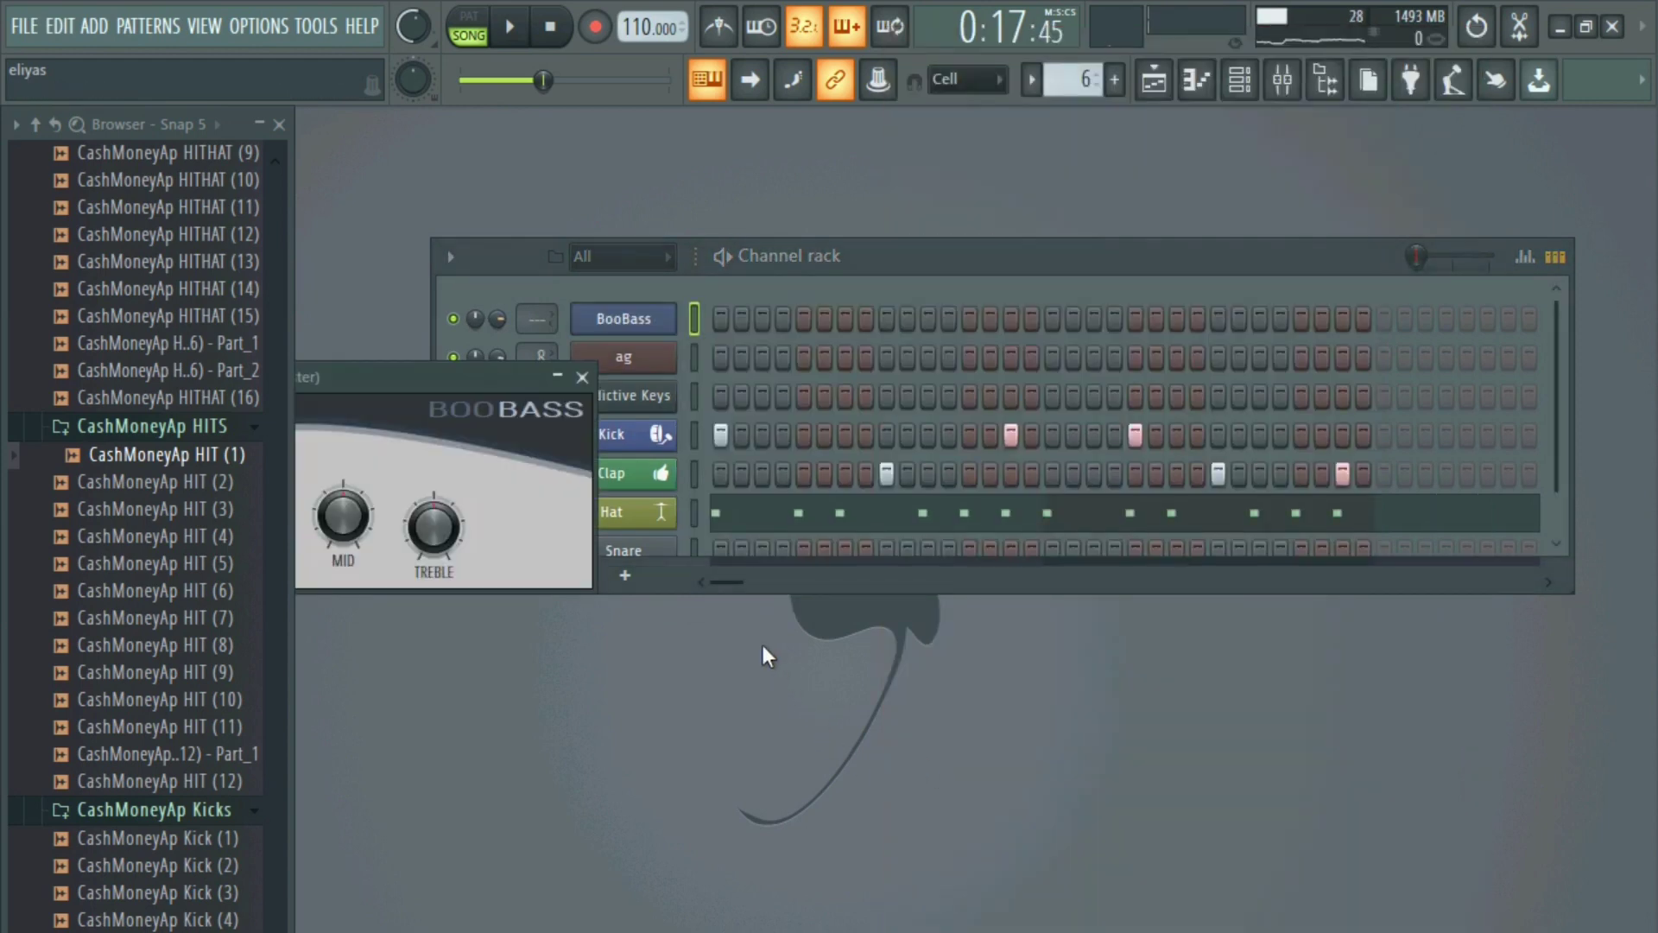
pyautogui.moveTo(382, 394); pyautogui.dragTo(674, 489)
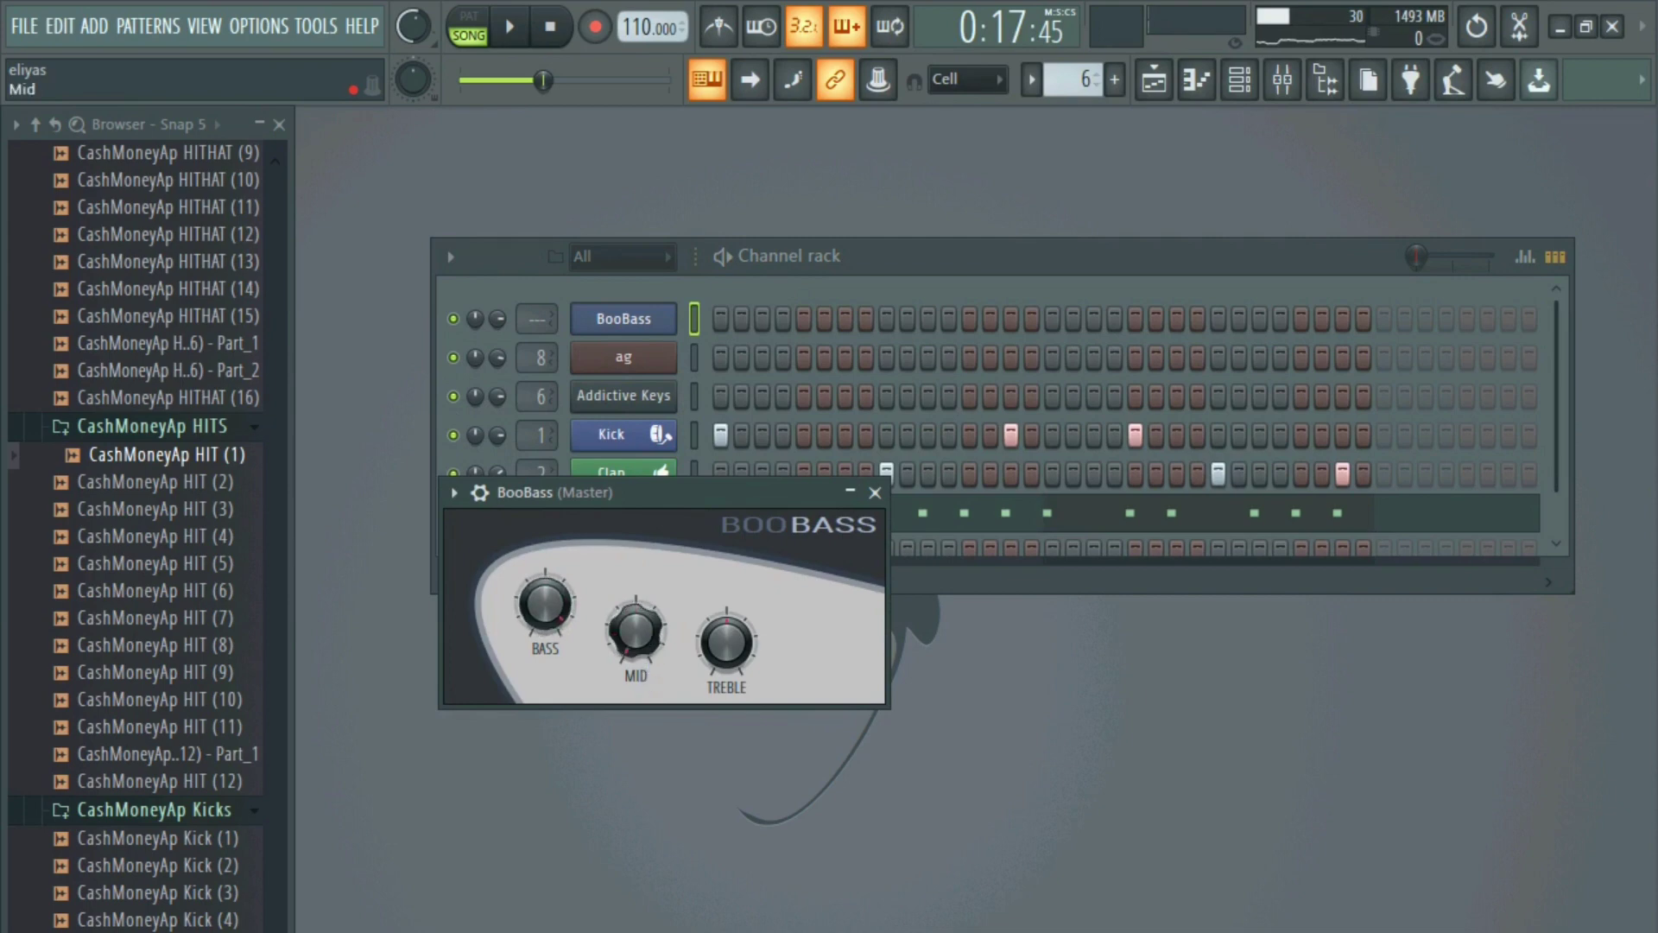
# - Copy the Addictive Keys chords from Pattern 1 into BooBass in Pattern 5 and open the BooBass piano roll
pyautogui.moveTo(1023, 256); pyautogui.dragTo(1026, 255)
pyautogui.moveTo(1078, 66); pyautogui.dragTo(1078, 85)
pyautogui.rightClick(677, 390)
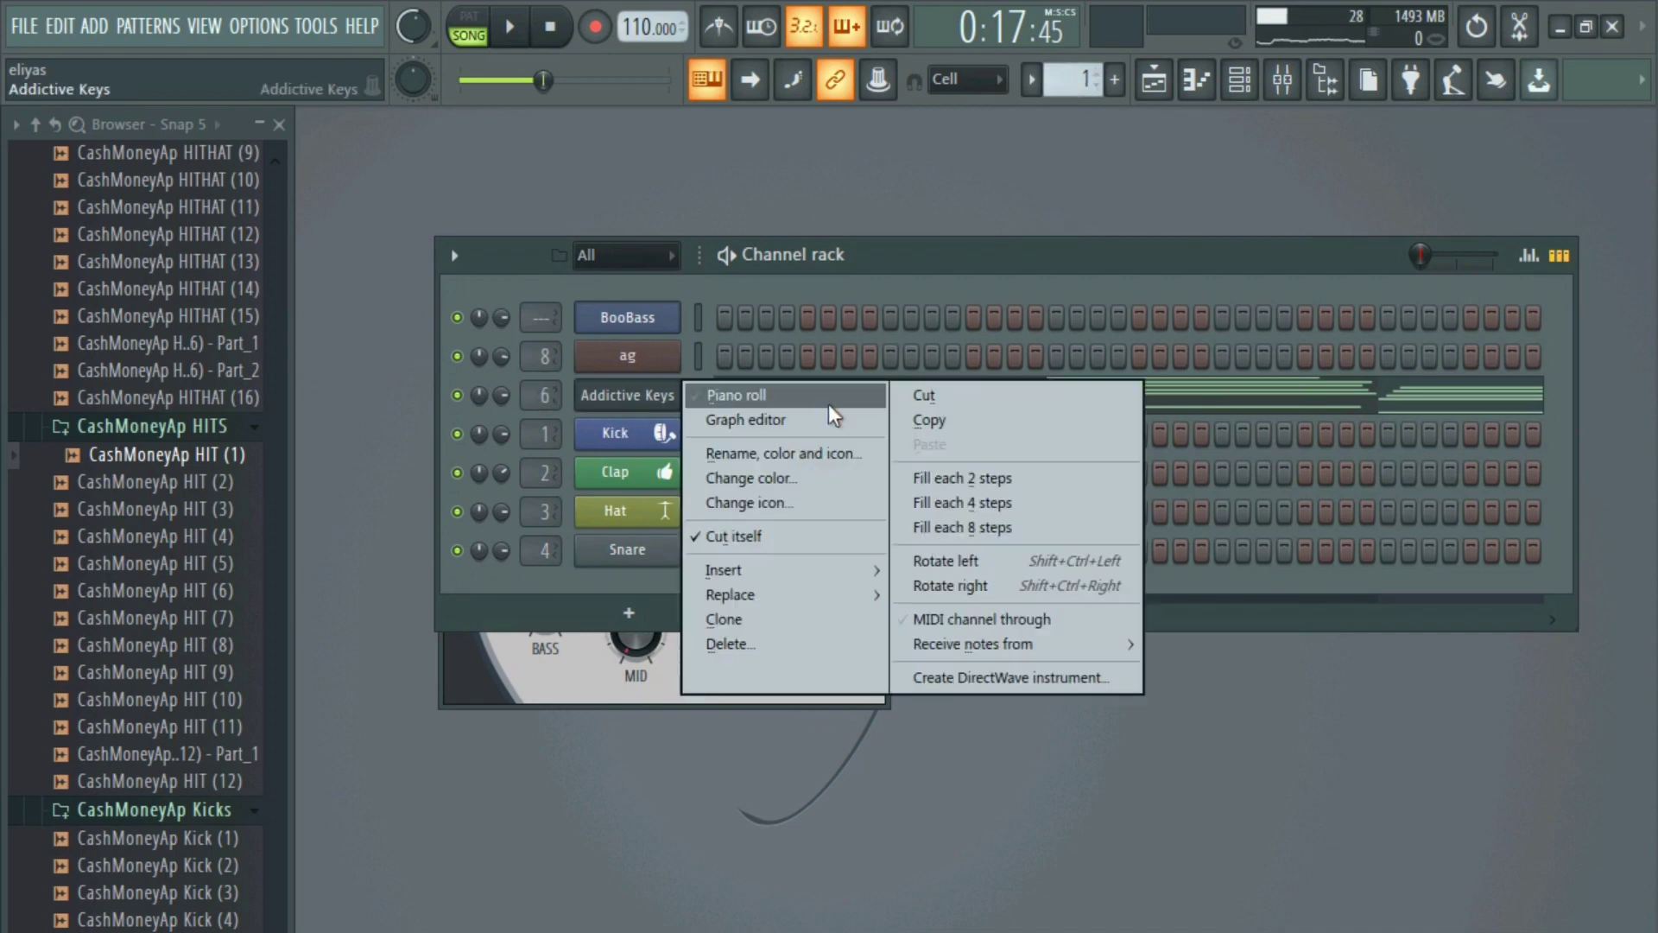
pyautogui.click(922, 421)
pyautogui.scroll(1, 1088, 79)
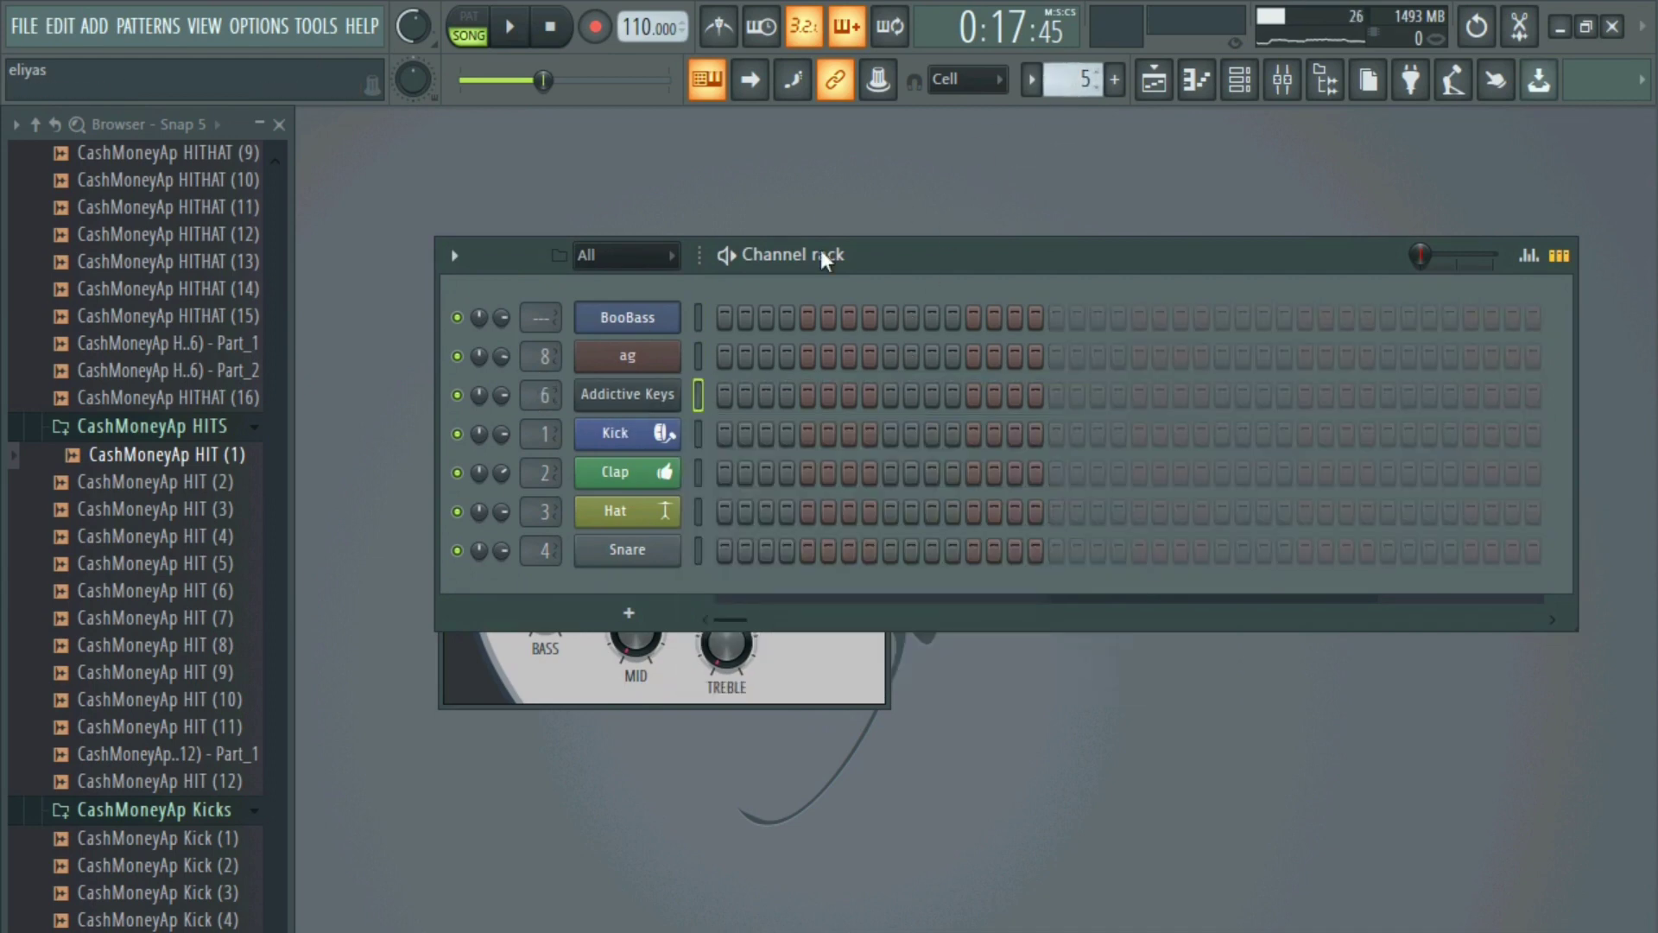
pyautogui.rightClick(653, 320)
pyautogui.click(931, 366)
pyautogui.click(844, 321)
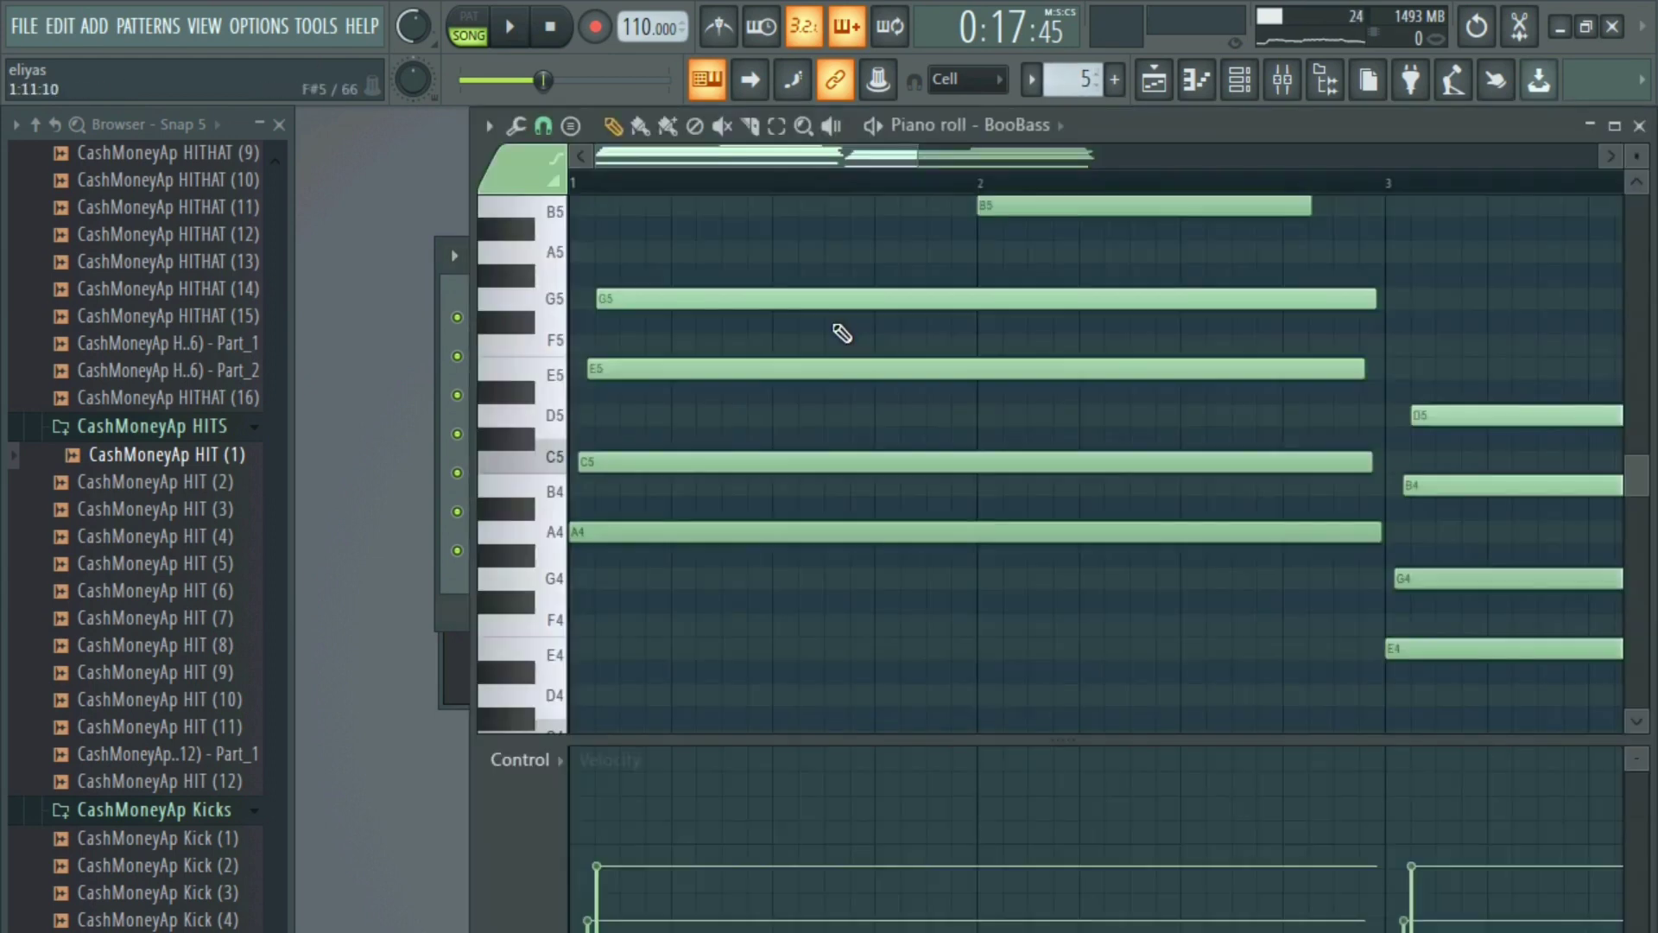
# - Delete the pasted BooBass notes from C5 upward in both chords
pyautogui.scroll(3, 674, 404)
pyautogui.keyDown('ctrl'); pyautogui.scroll(-4, 655, 433); pyautogui.keyUp('ctrl')
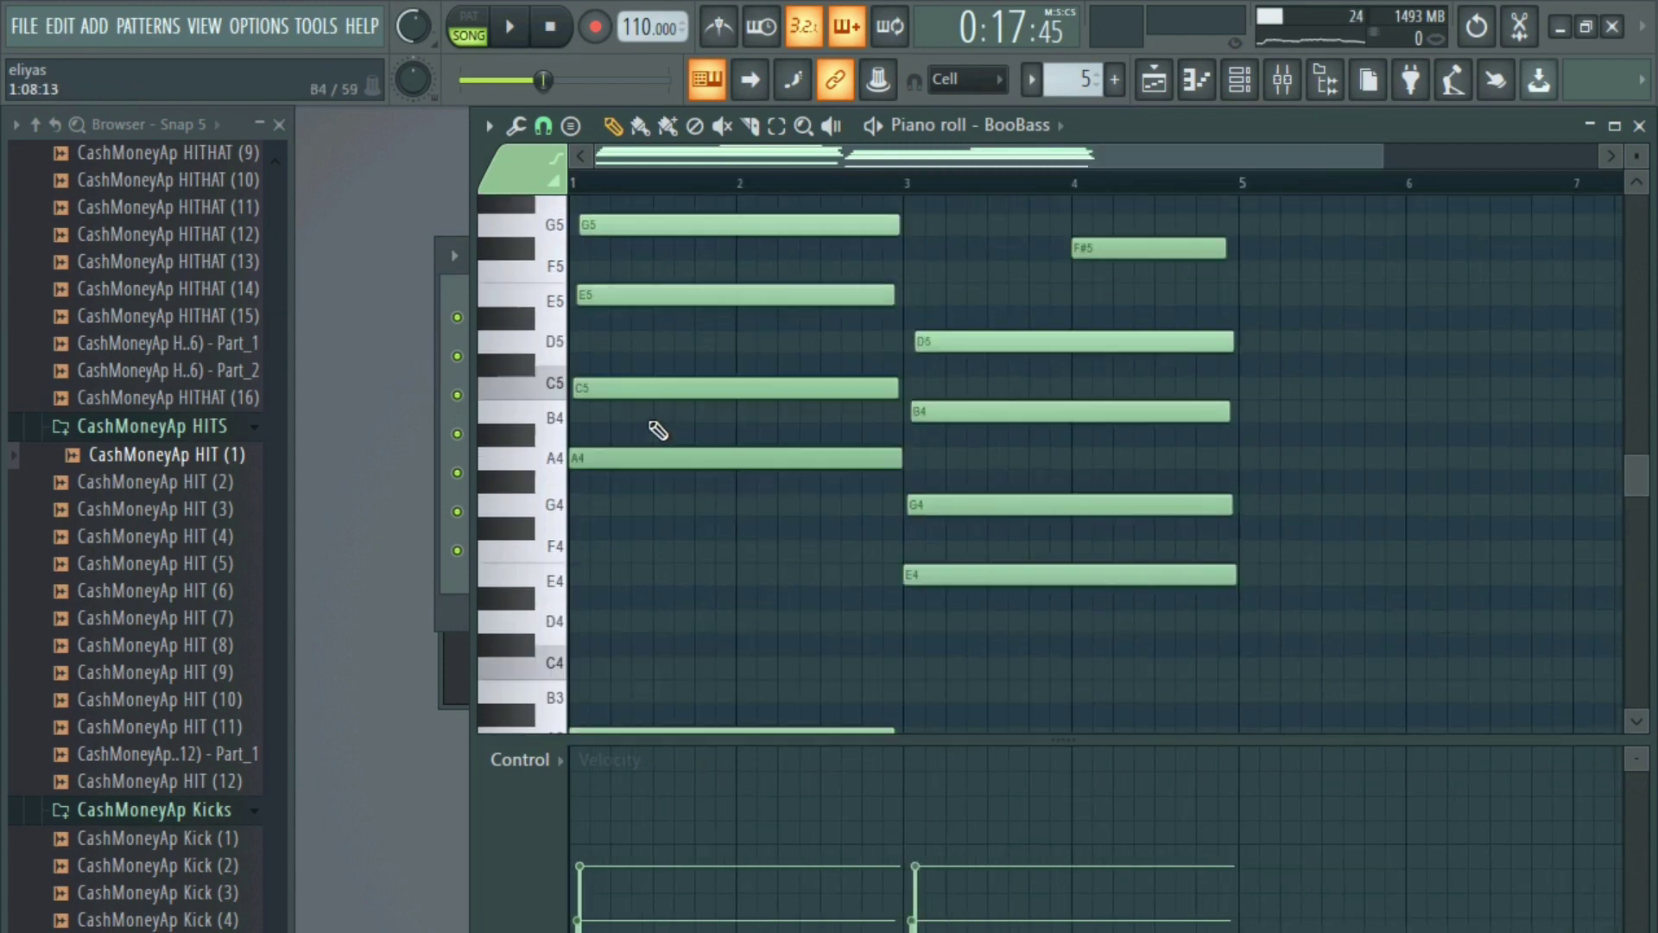
pyautogui.scroll(-2, 652, 544)
pyautogui.scroll(5, 950, 579)
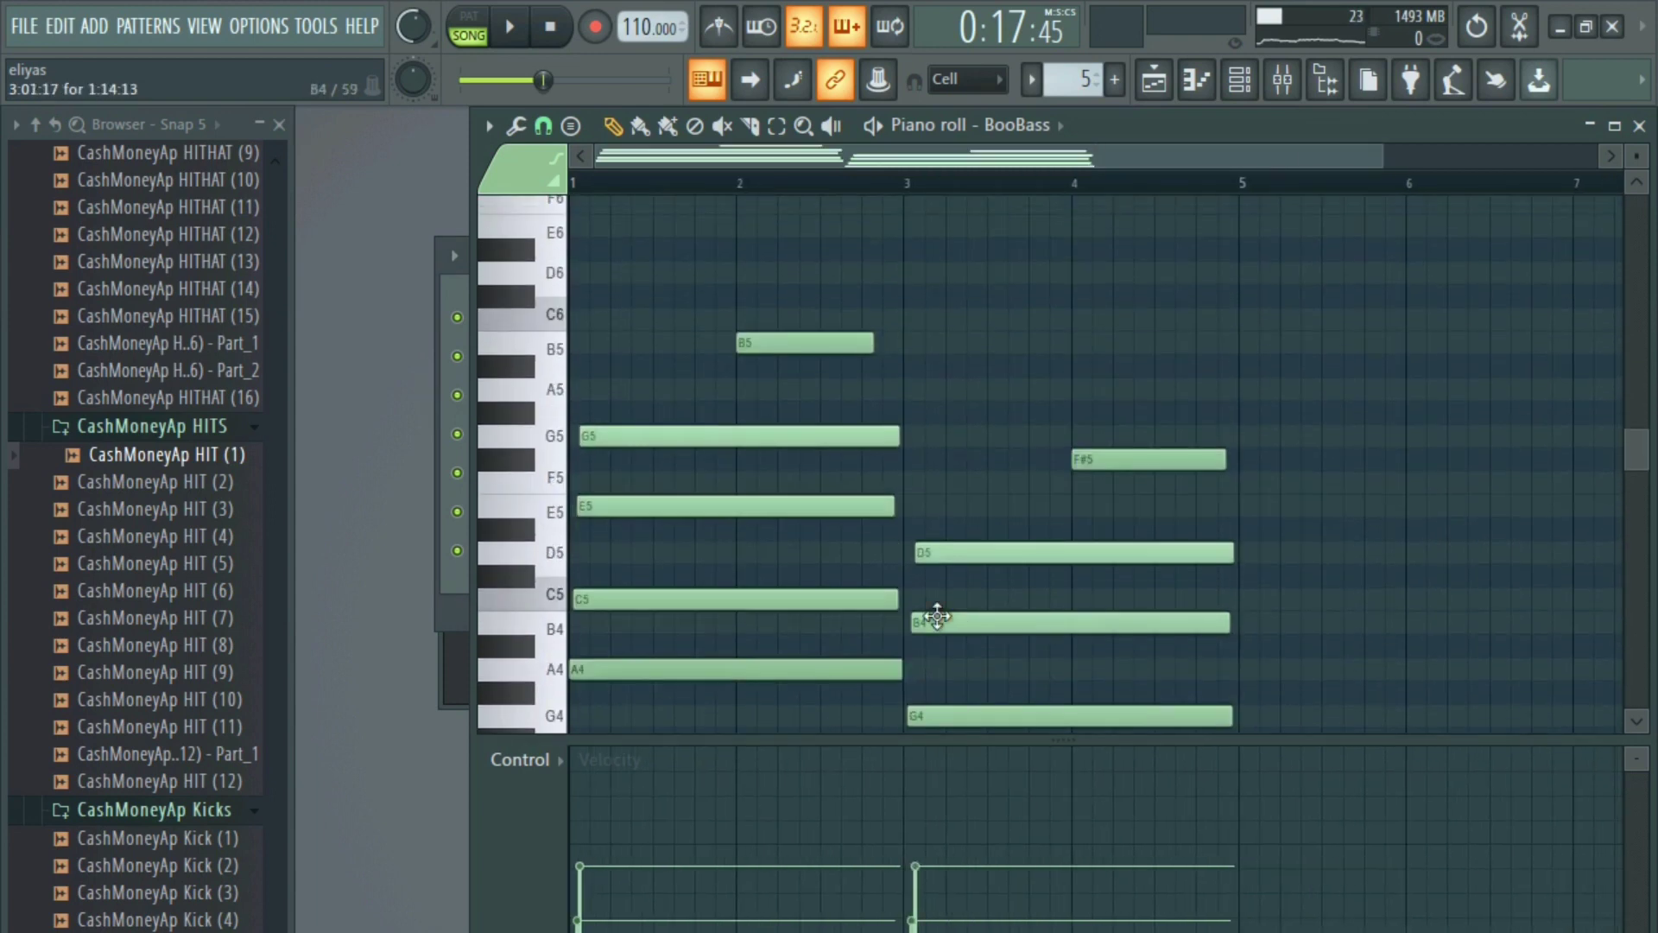
pyautogui.rightClick(736, 592)
pyautogui.rightClick(778, 509)
pyautogui.rightClick(812, 439)
pyautogui.rightClick(856, 345)
pyautogui.rightClick(1088, 462)
pyautogui.rightClick(1104, 555)
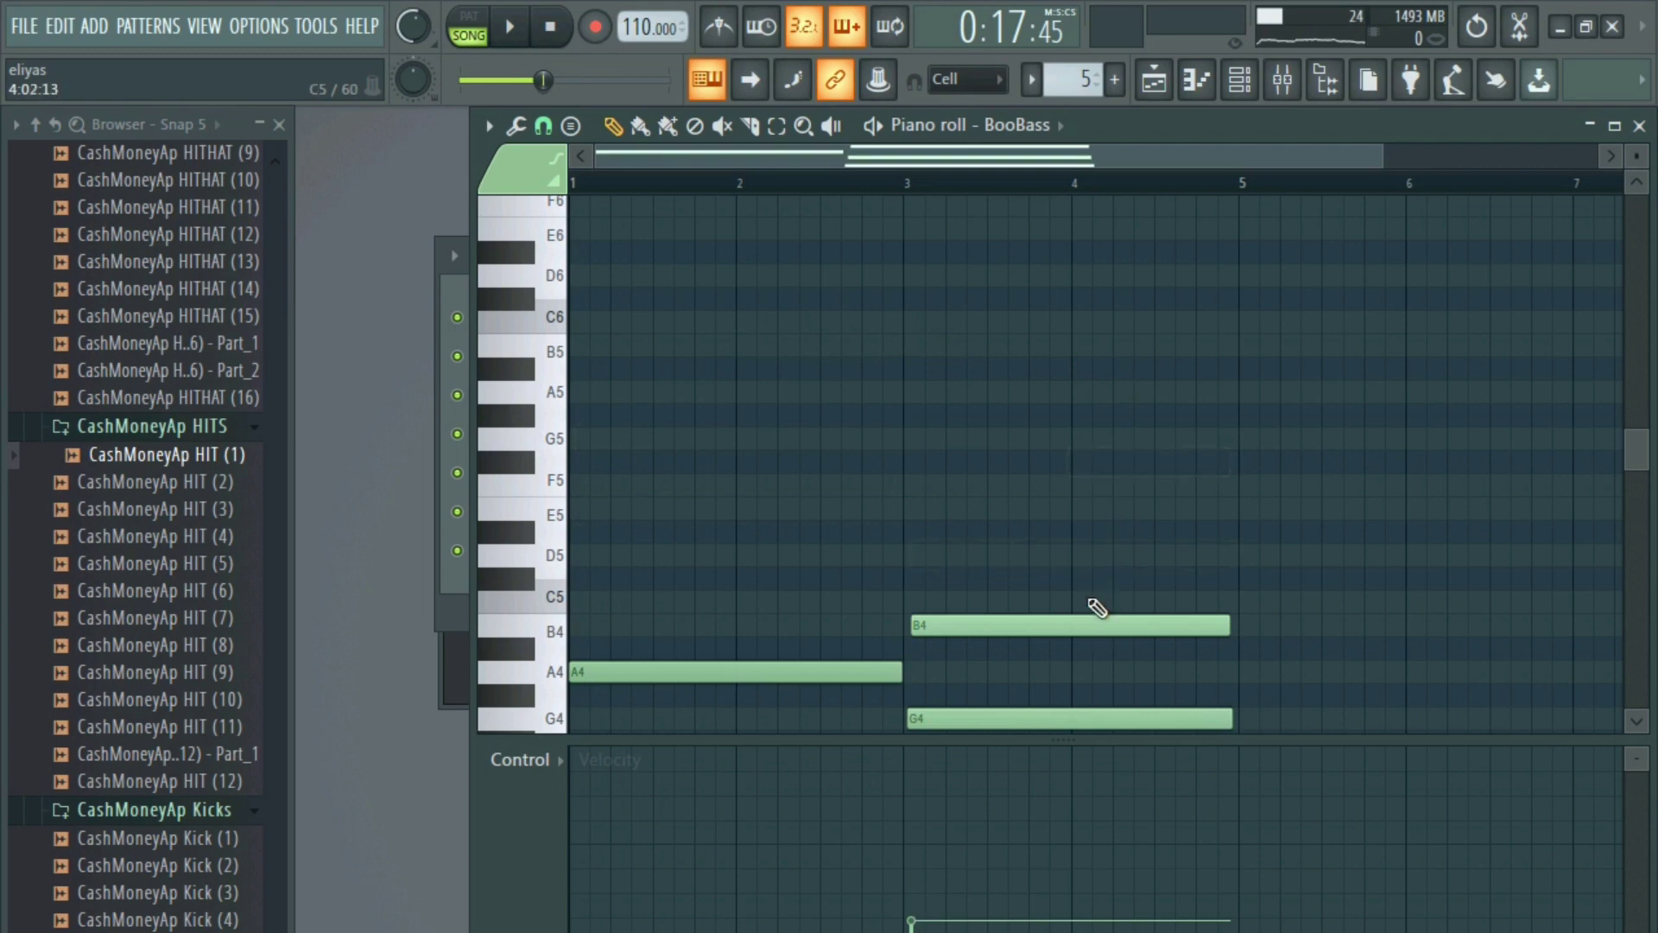
# - Delete the B4, G4 and low-octave notes, keeping only A4 and E4, and raise the velocity of both kept notes
pyautogui.rightClick(1050, 625)
pyautogui.scroll(-3, 1032, 627)
pyautogui.rightClick(1014, 510)
pyautogui.keyDown('ctrl'); pyautogui.moveTo(1060, 659); pyautogui.dragTo(585, 335); pyautogui.keyUp('ctrl')
pyautogui.keyDown('ctrl'); pyautogui.click(679, 403); pyautogui.keyUp('ctrl')
pyautogui.scroll(-3, 708, 514)
pyautogui.click(599, 857)
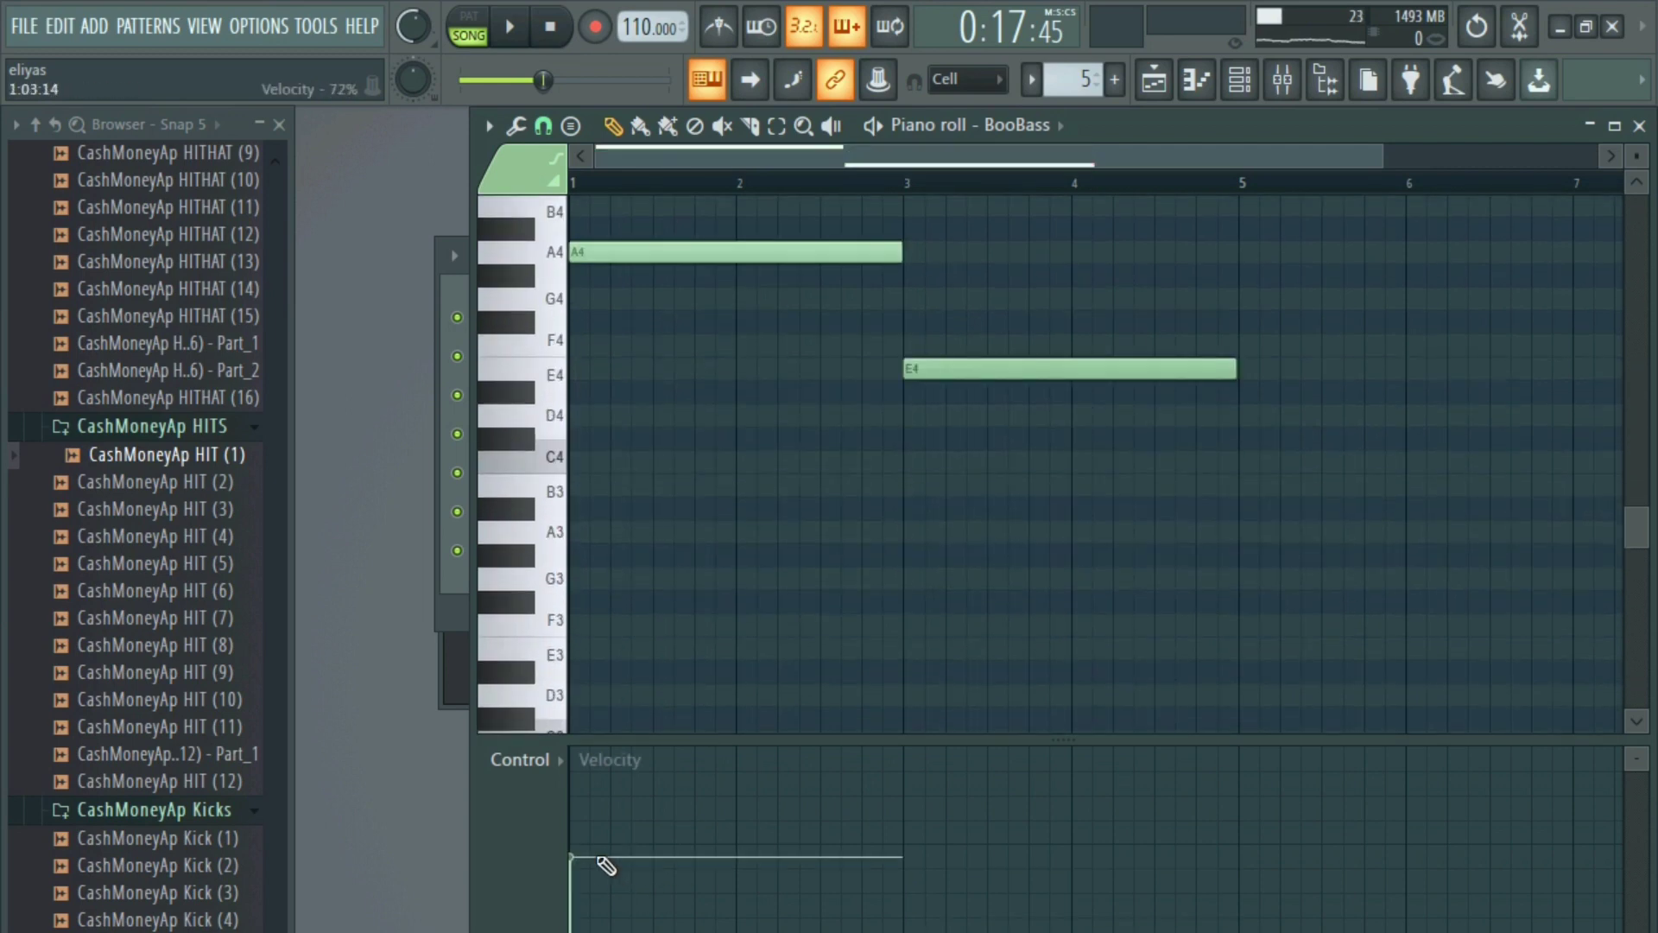
pyautogui.click(898, 831)
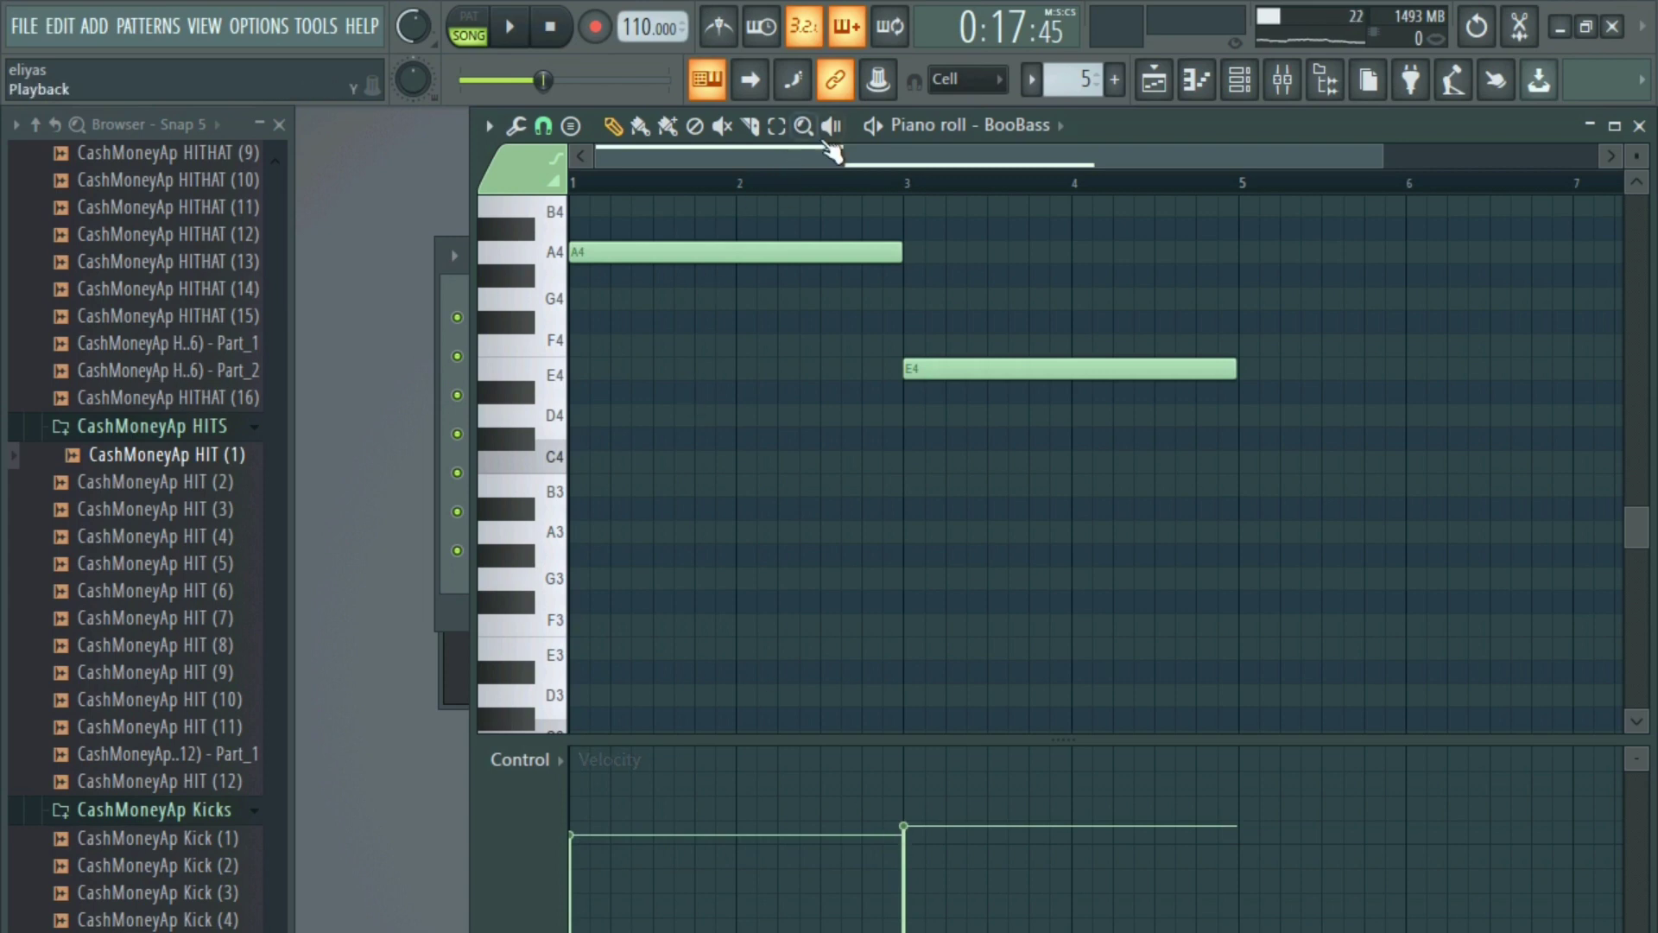
# - Preview the BooBass line in pattern mode, then play the arrangement from bar 9 in song mode
pyautogui.click(874, 127)
pyautogui.scroll(2, 734, 465)
pyautogui.press('space')
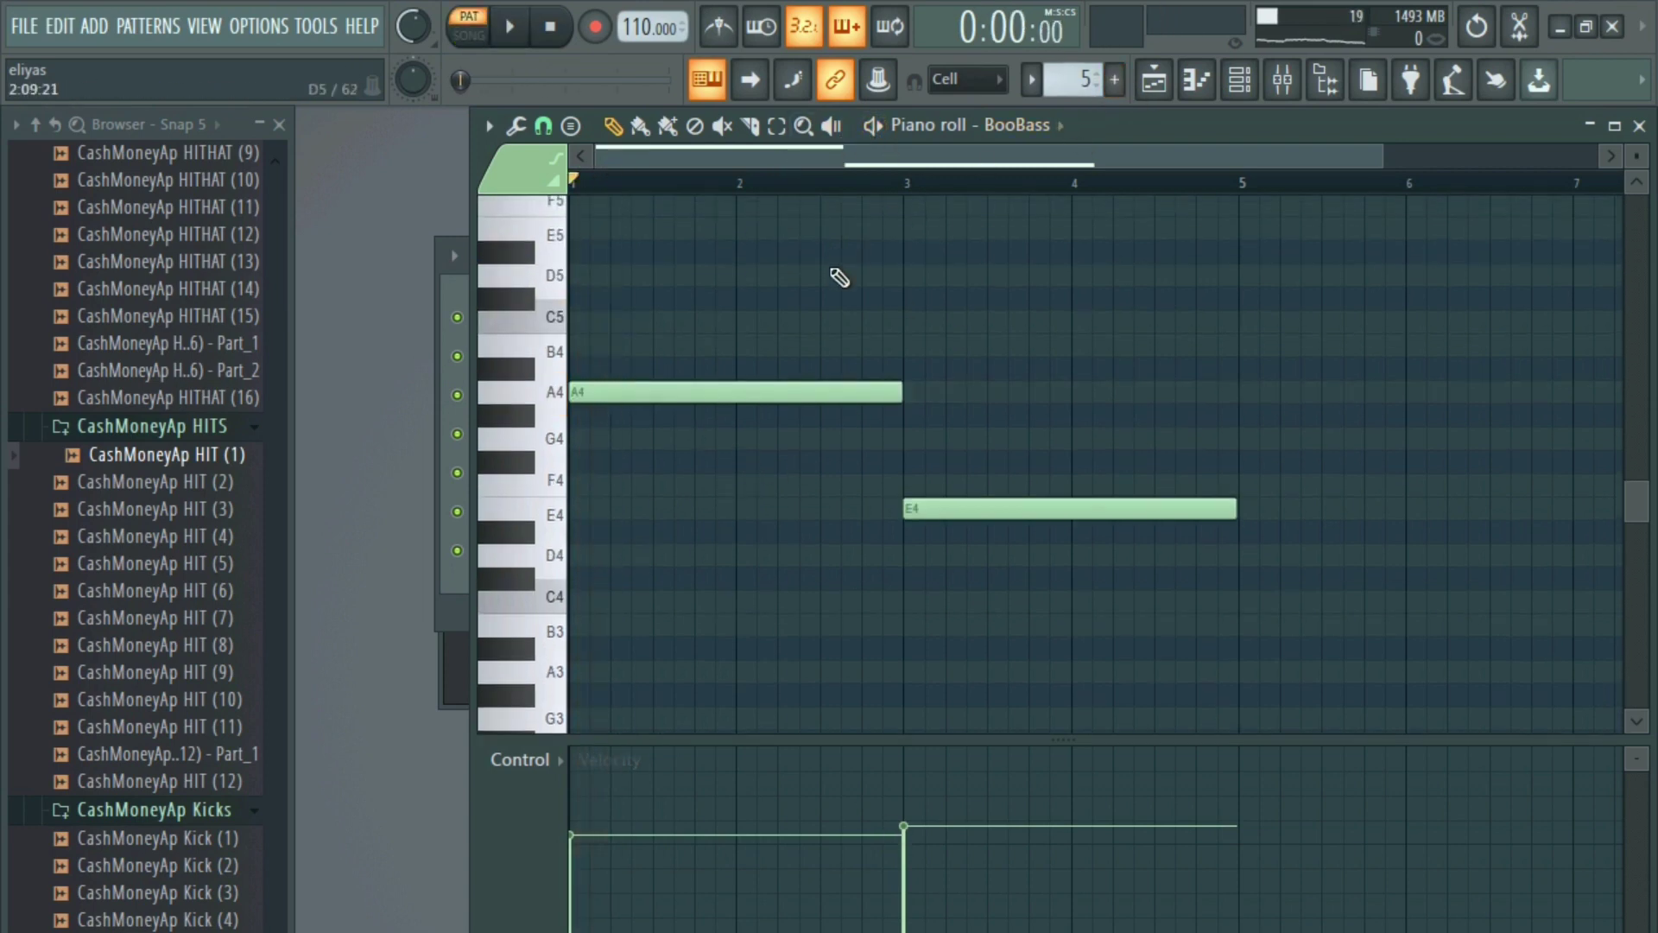
pyautogui.click(1154, 79)
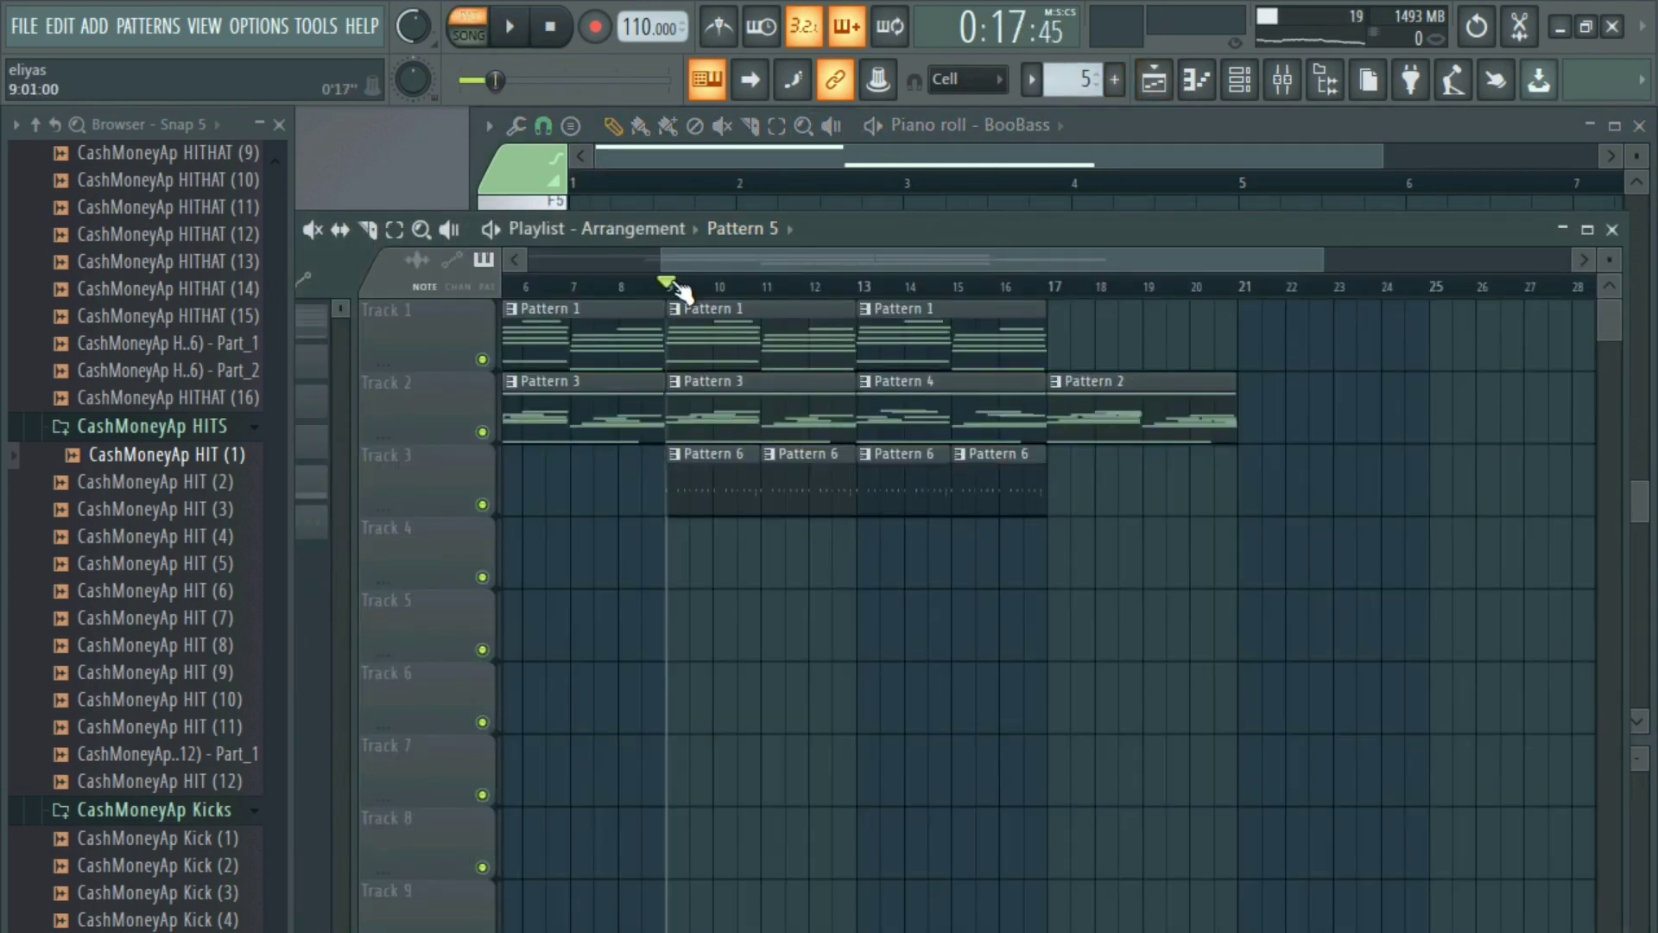
pyautogui.press('space')
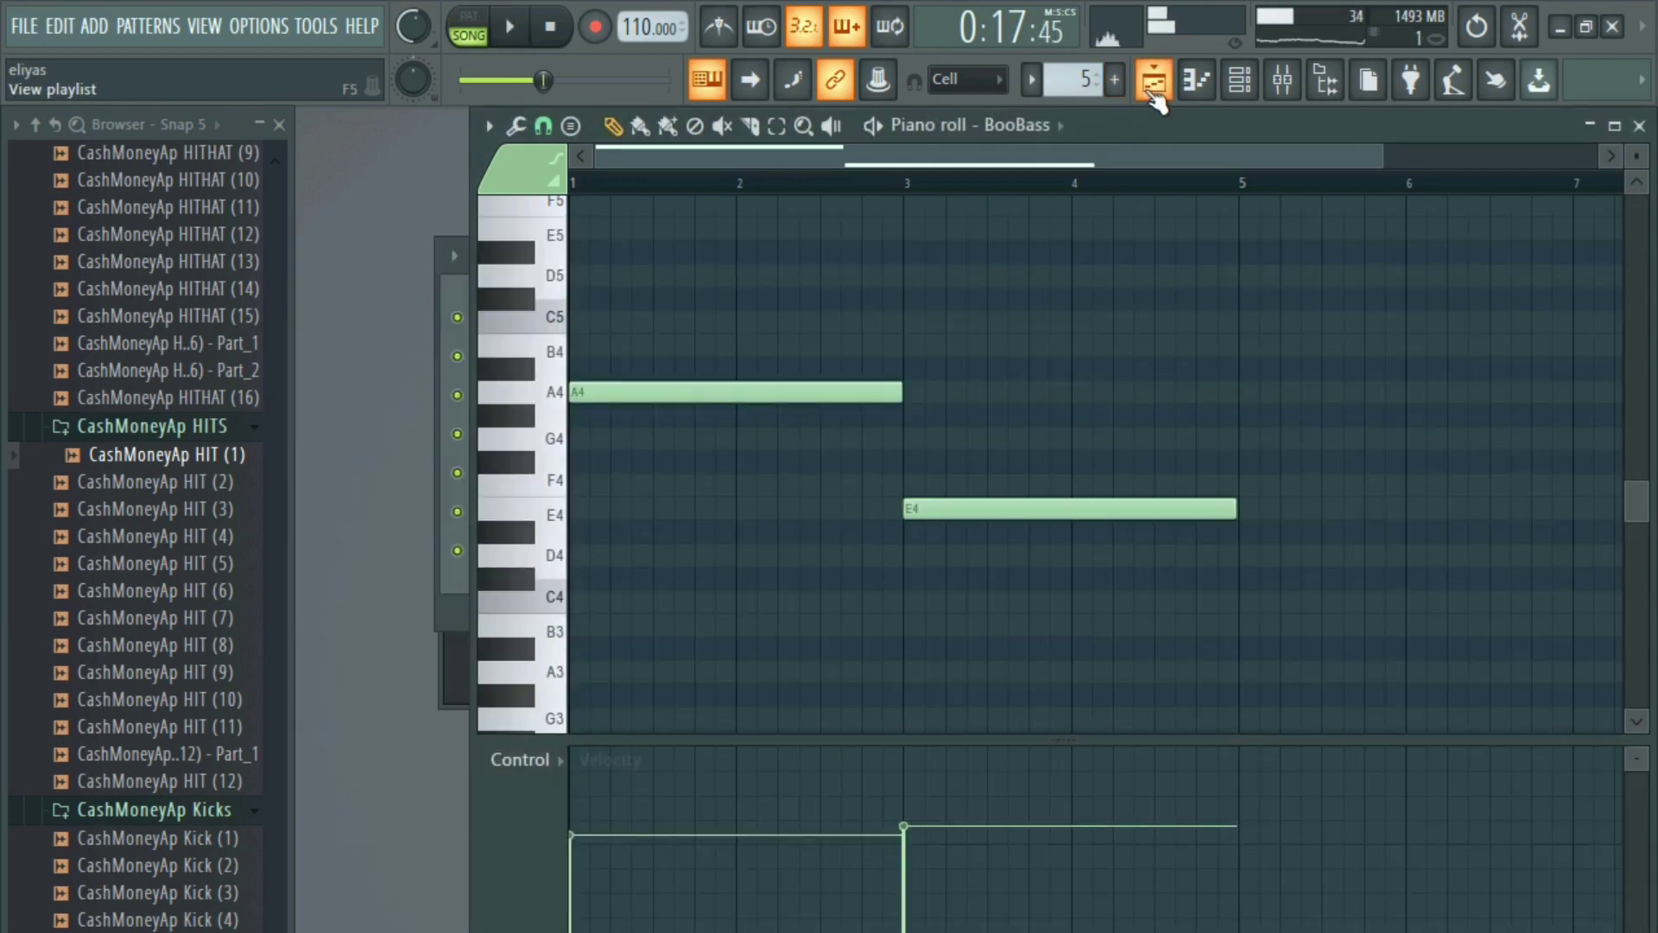
# - Shorten the first BooBass A4 note to eight steps (half a bar) while auditioning it in song mode
pyautogui.click(1154, 80)
pyautogui.click(686, 579)
pyautogui.press('F5')
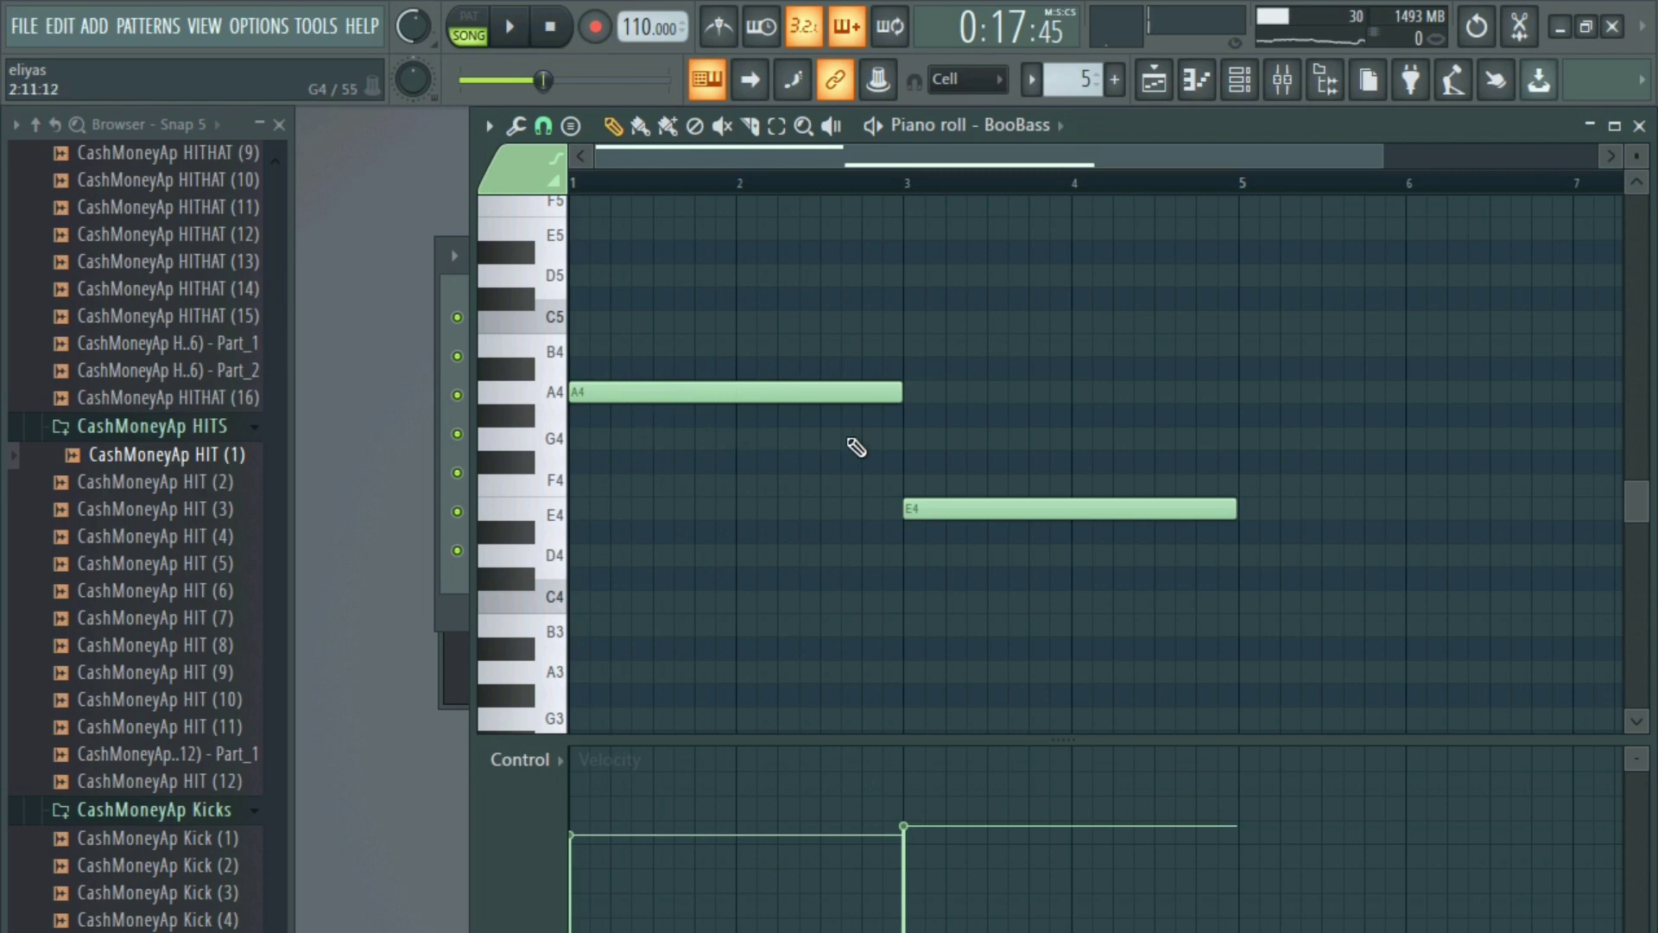
pyautogui.moveTo(901, 393); pyautogui.dragTo(779, 411)
pyautogui.press('space')
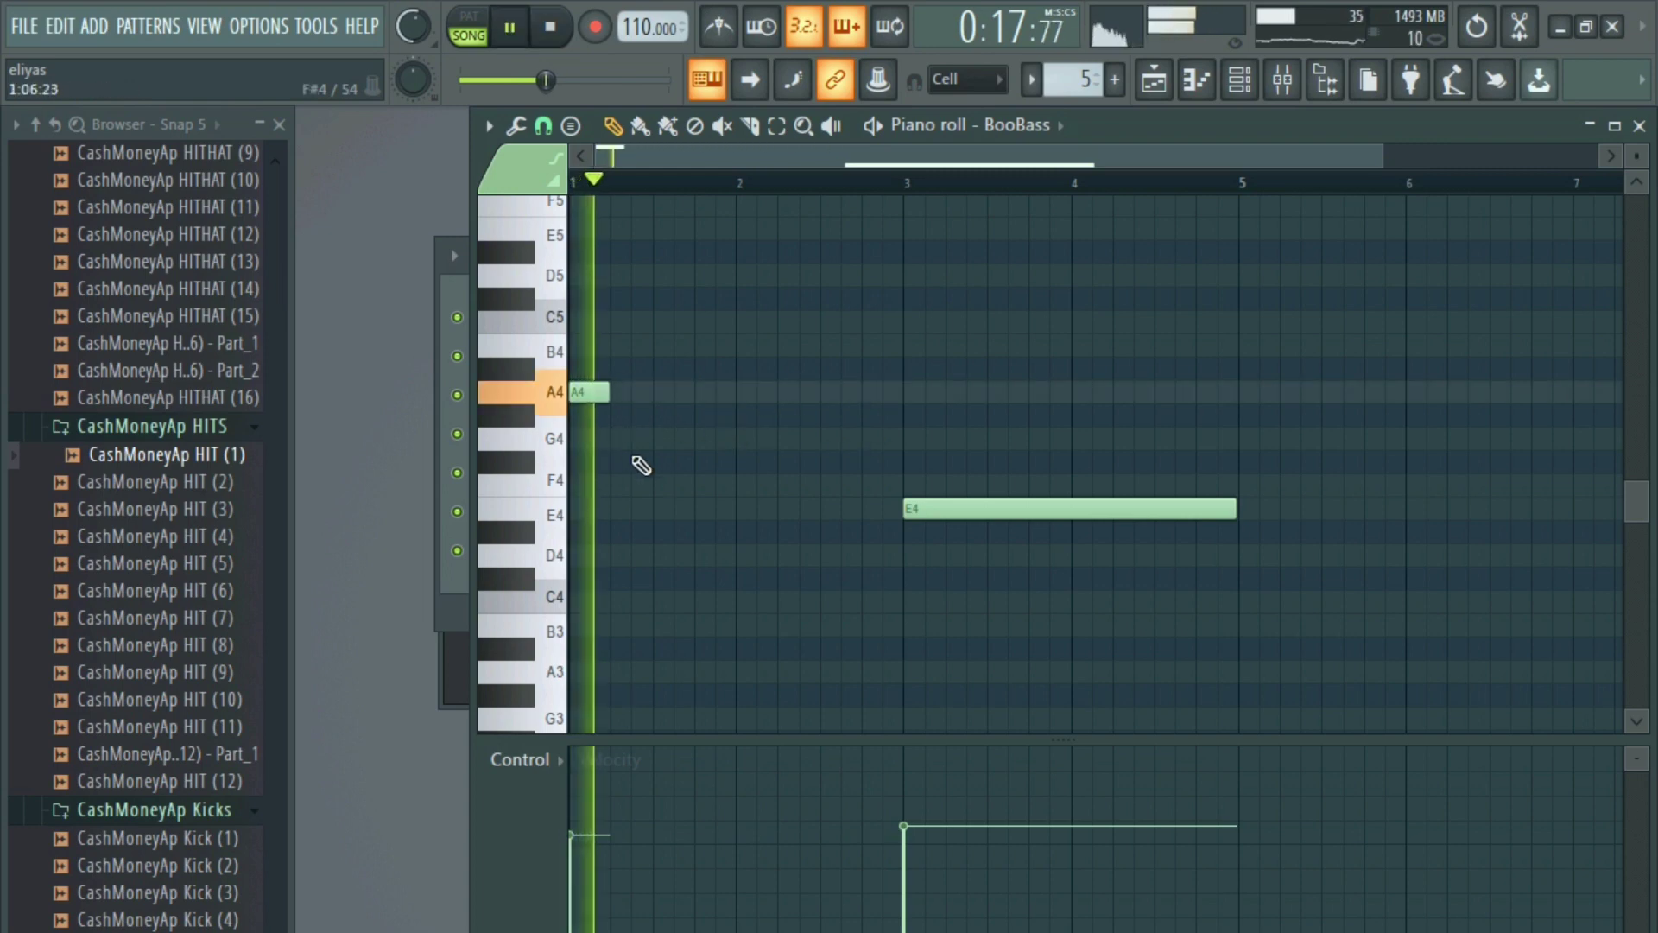
pyautogui.press('space')
pyautogui.press('space')
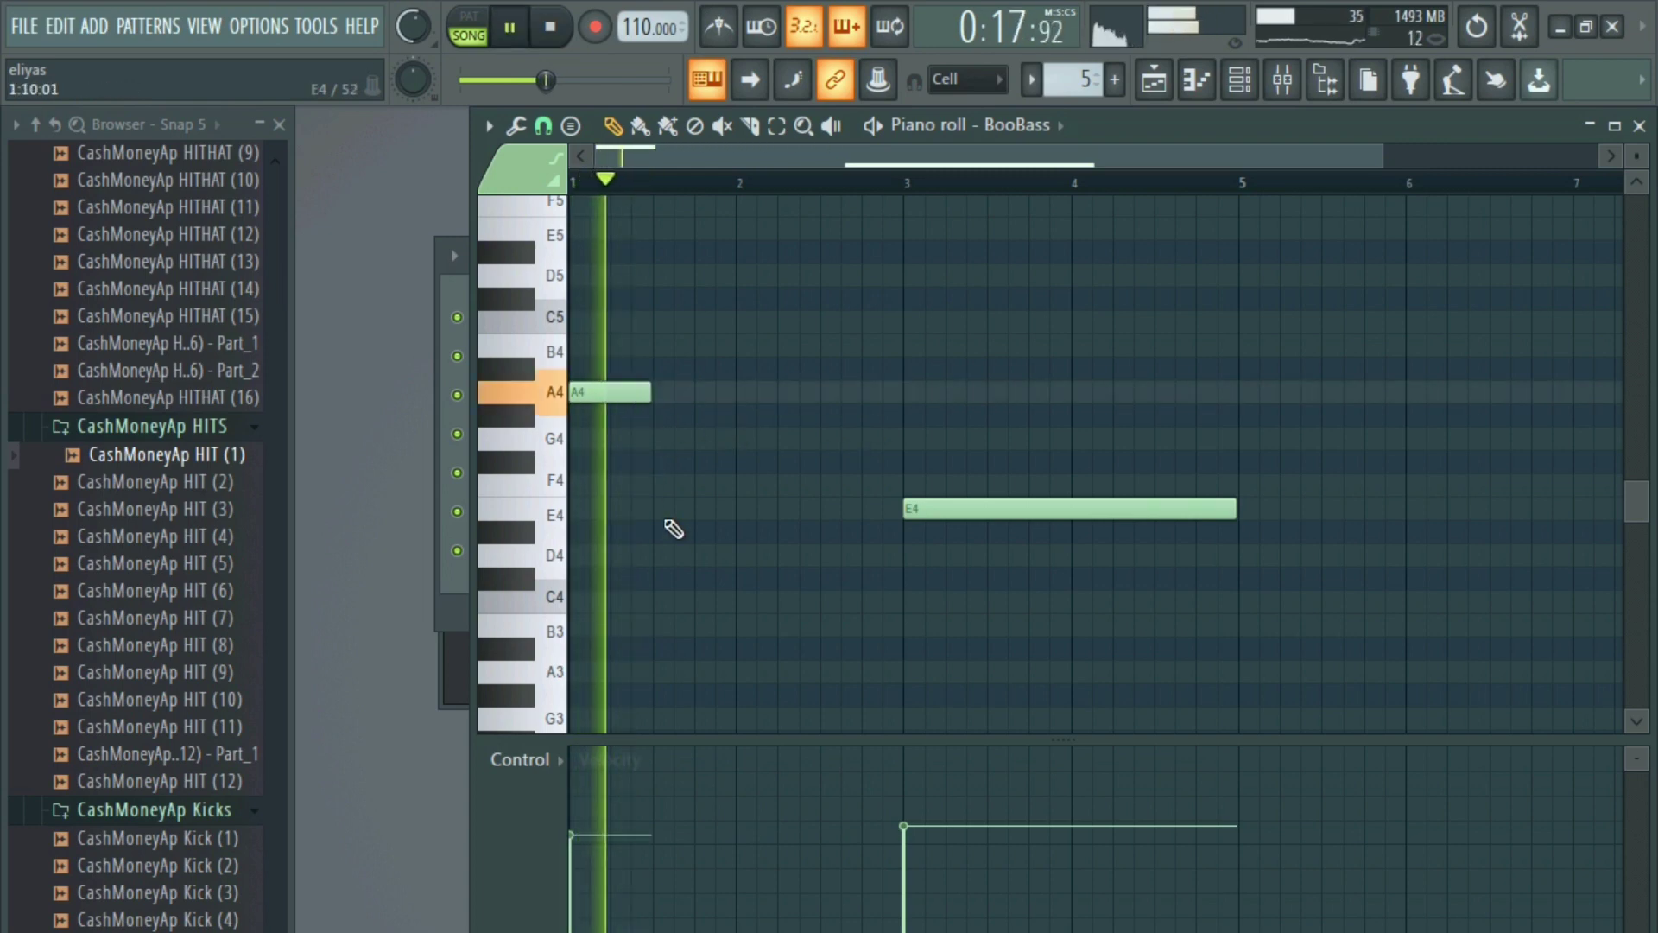
# - Add a two-step A4 note at 1:15 and a four-step A4 note at 2:05
pyautogui.click(730, 393)
pyautogui.moveTo(795, 393); pyautogui.dragTo(736, 403)
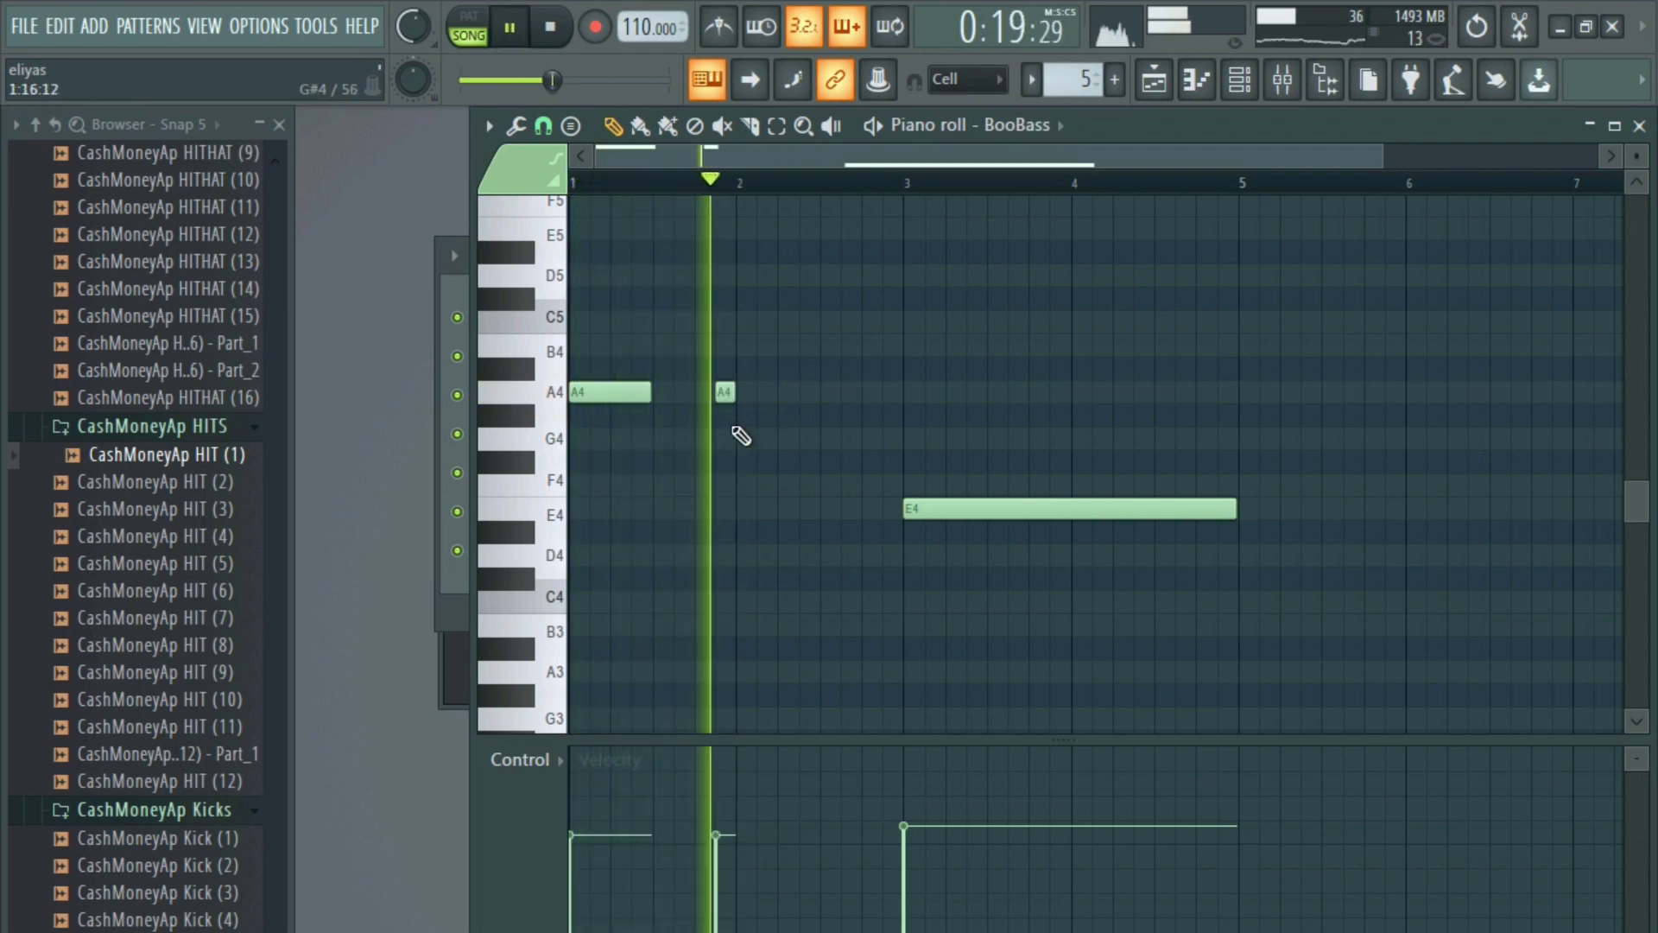
pyautogui.press('space')
pyautogui.press('space')
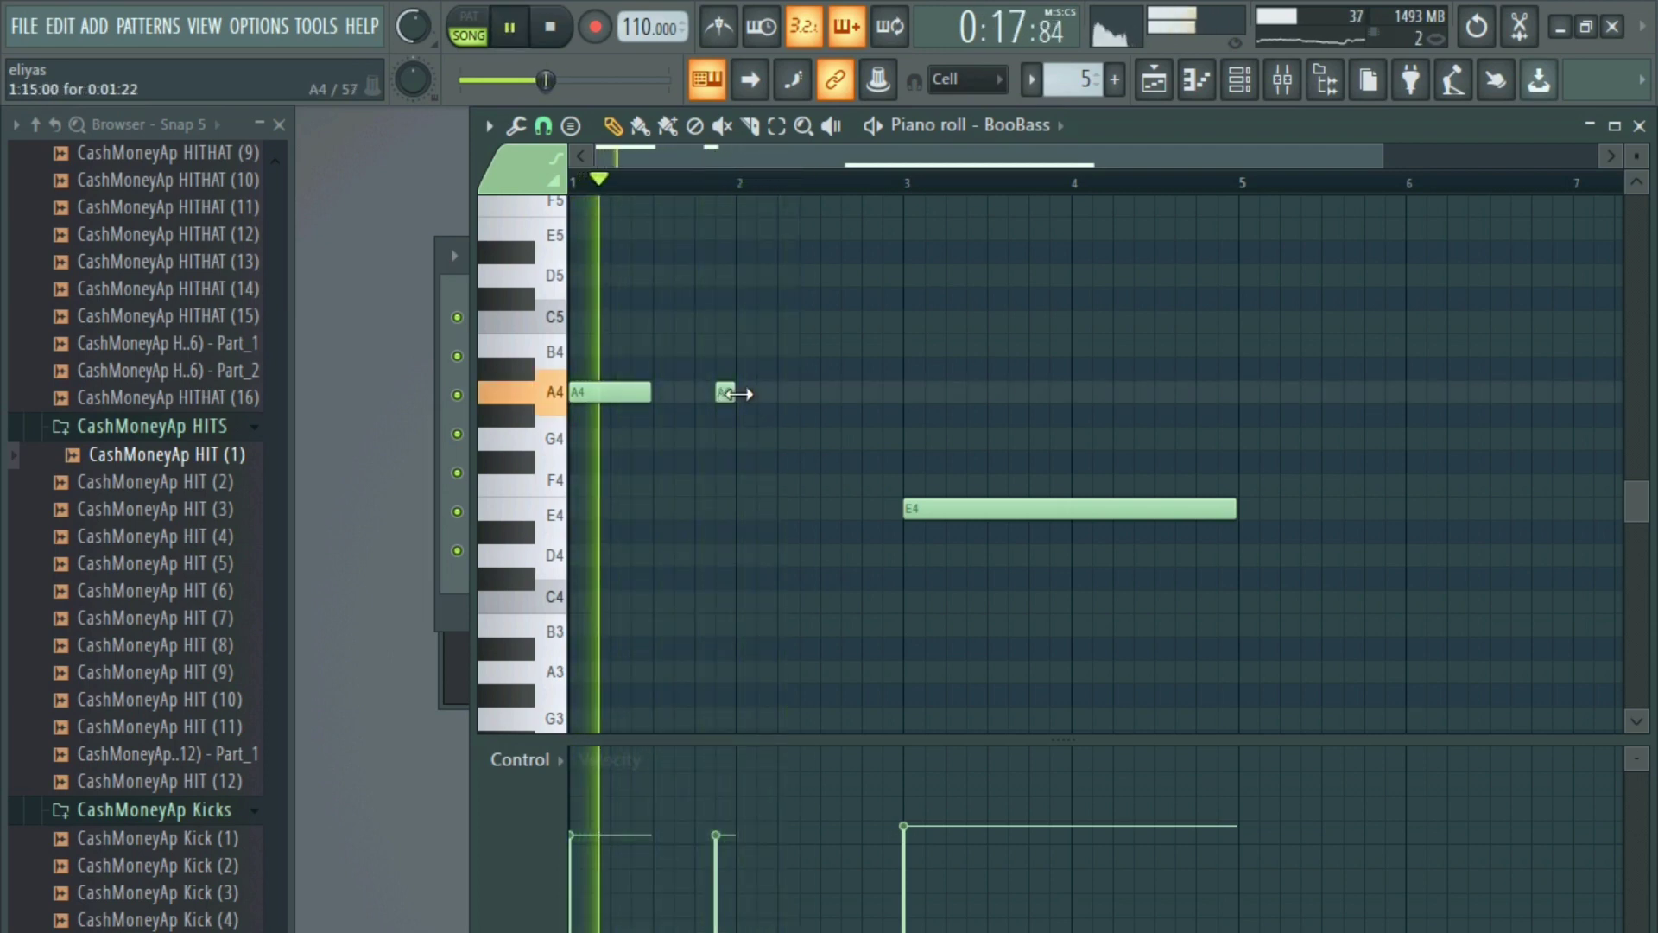
pyautogui.moveTo(734, 393); pyautogui.dragTo(810, 403)
pyautogui.click(806, 393)
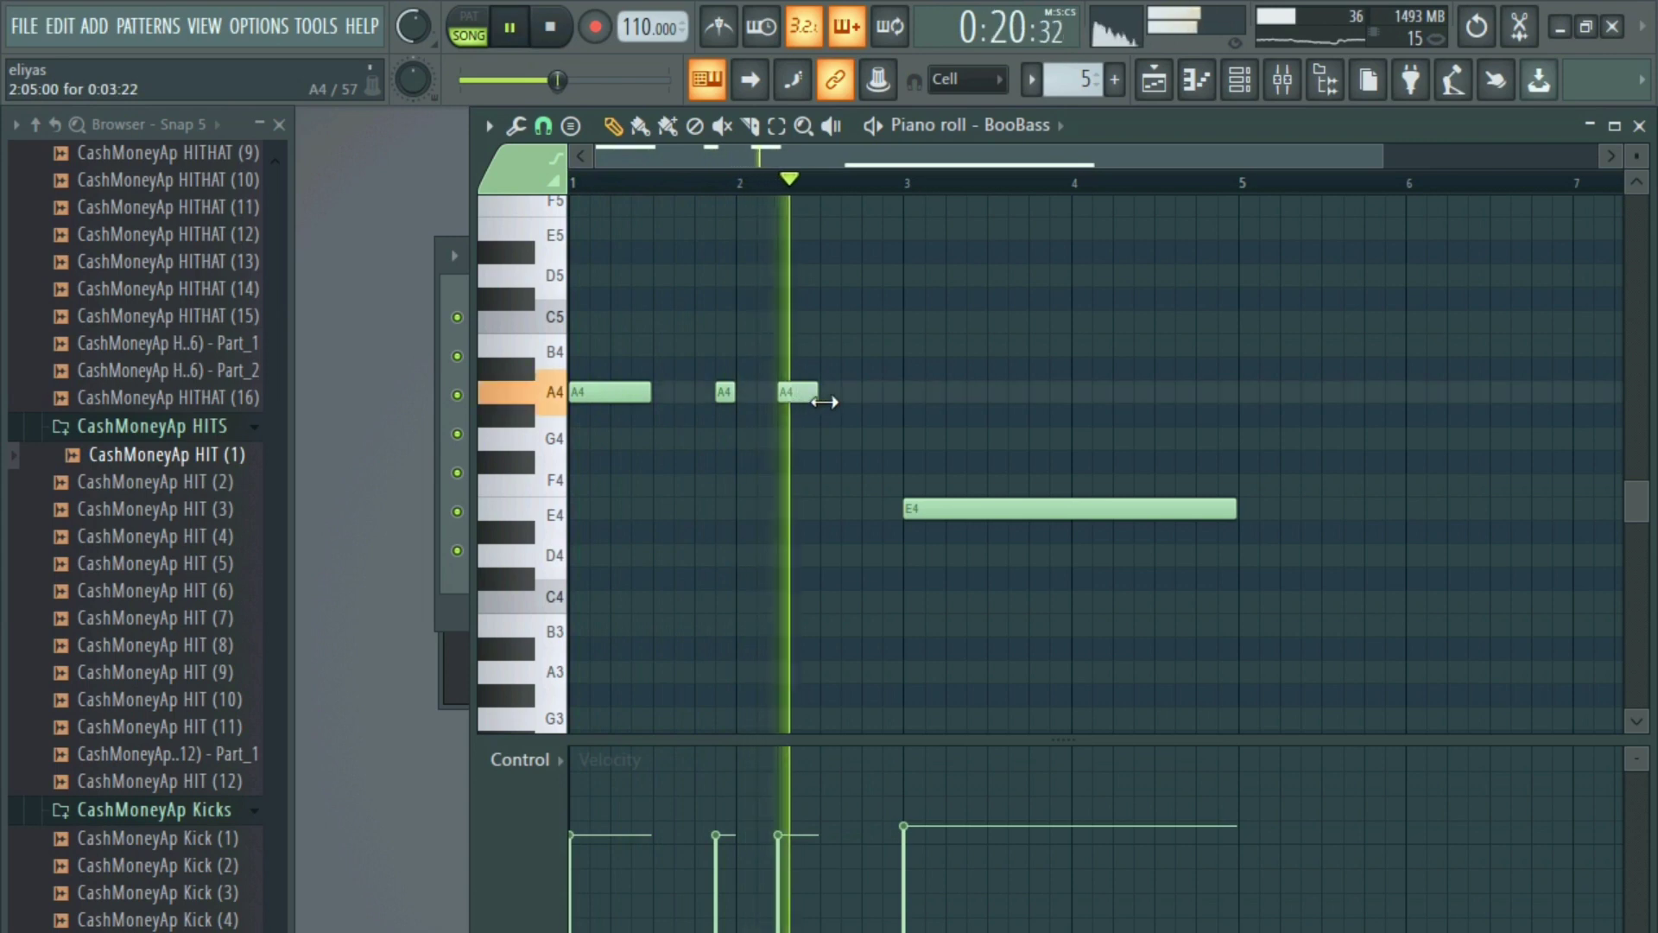
# - Shorten the E4 note at bar 3 to eight steps and add E4 notes of two steps at 3:15 and four steps at 4:05
pyautogui.moveTo(821, 459); pyautogui.dragTo(691, 464)
pyautogui.press('space')
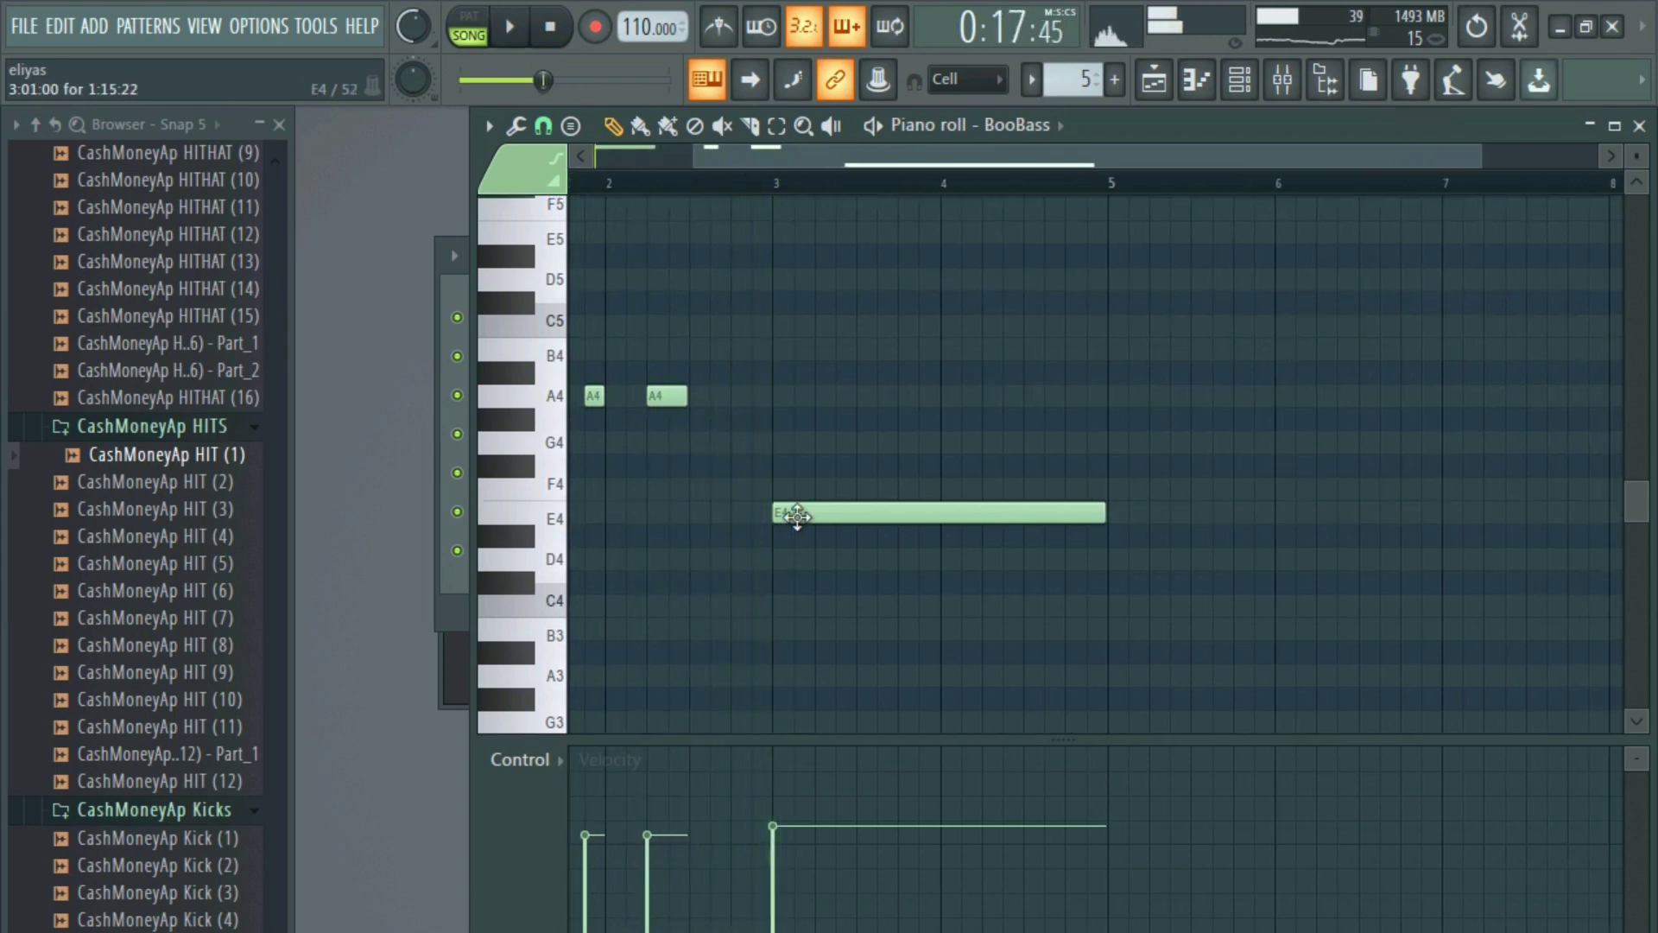
pyautogui.moveTo(836, 552); pyautogui.dragTo(847, 551)
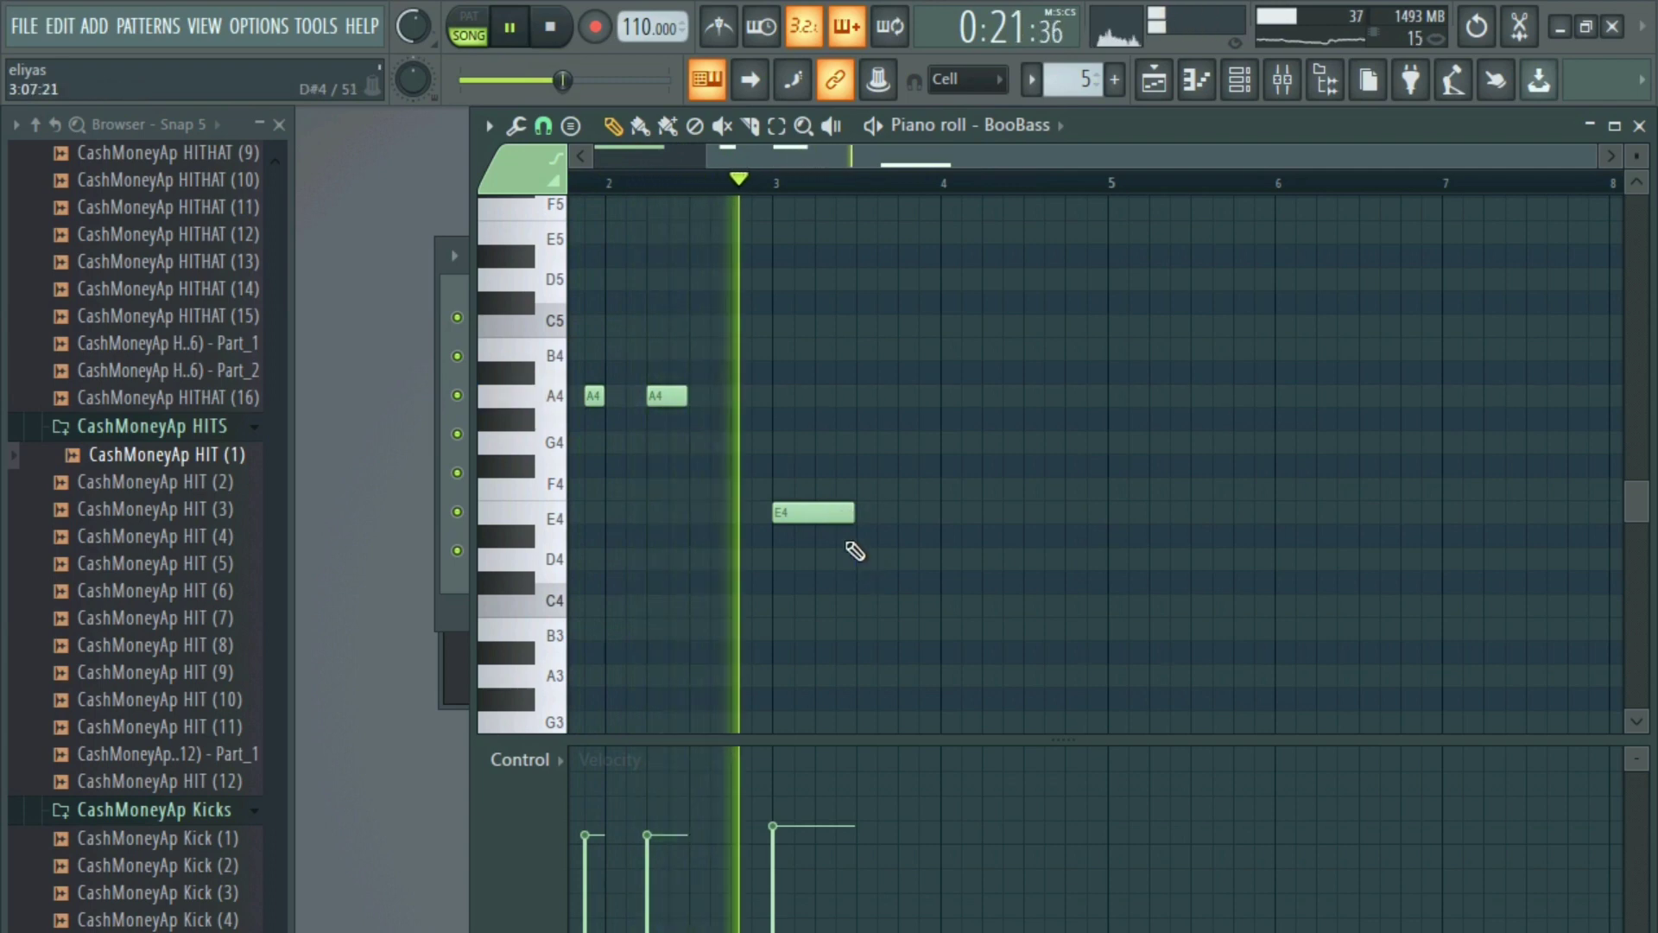
pyautogui.click(920, 512)
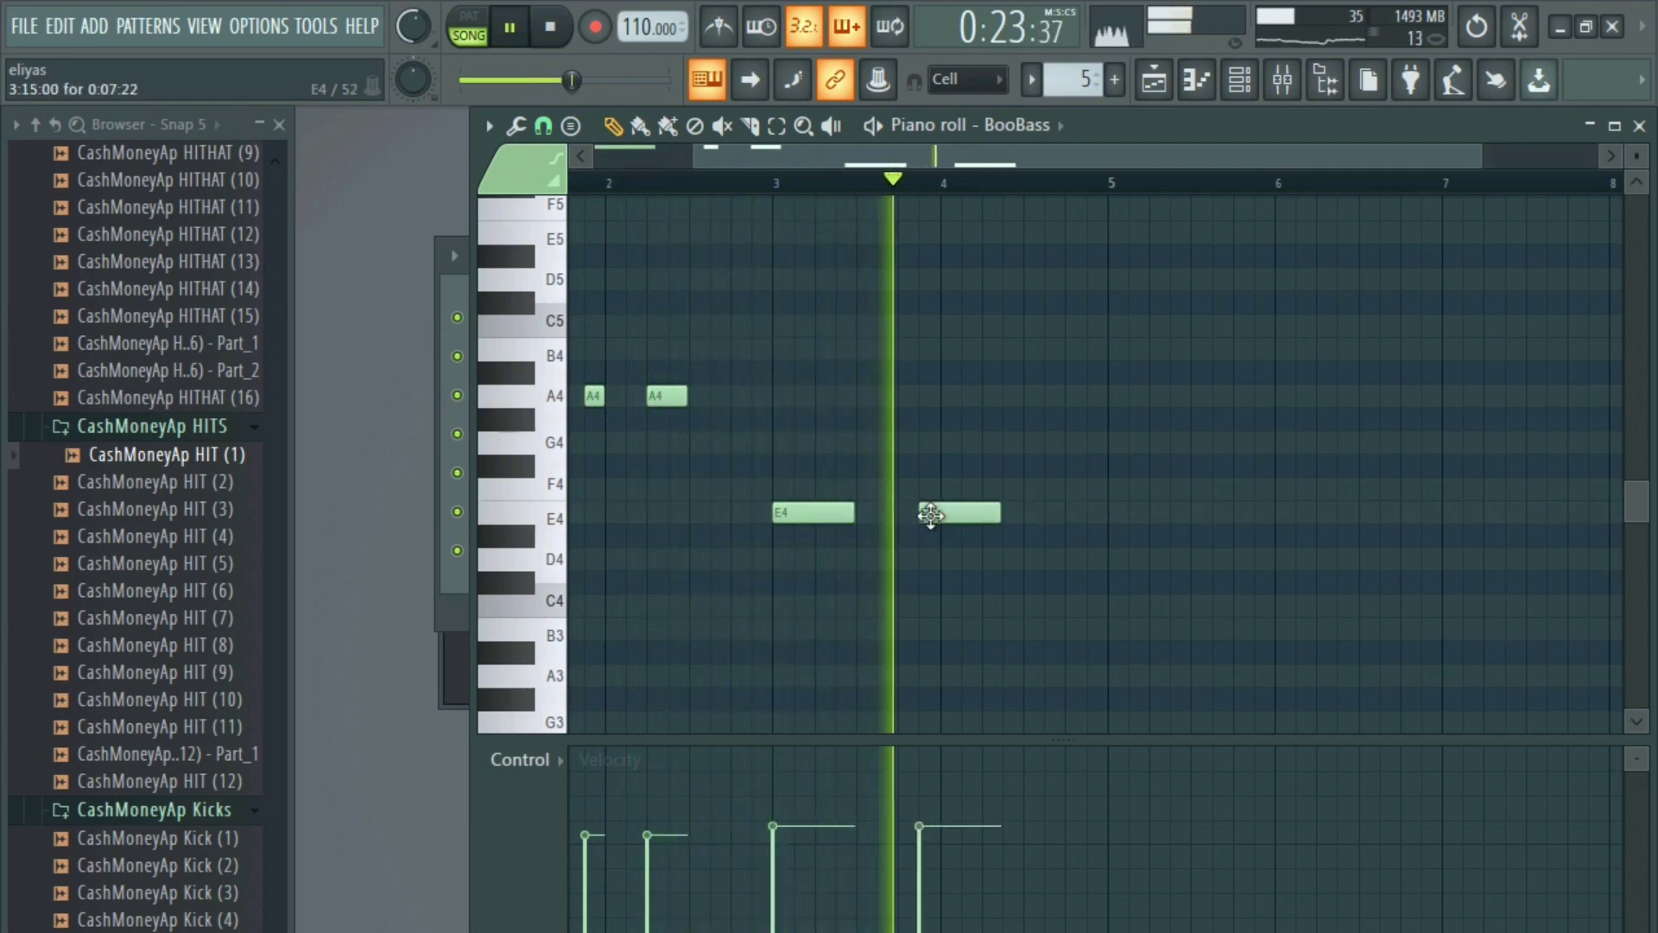
pyautogui.moveTo(984, 512)
pyautogui.mouseDown()
pyautogui.moveTo(939, 514)
pyautogui.moveTo(1012, 520)
pyautogui.mouseUp()
pyautogui.click(993, 517)
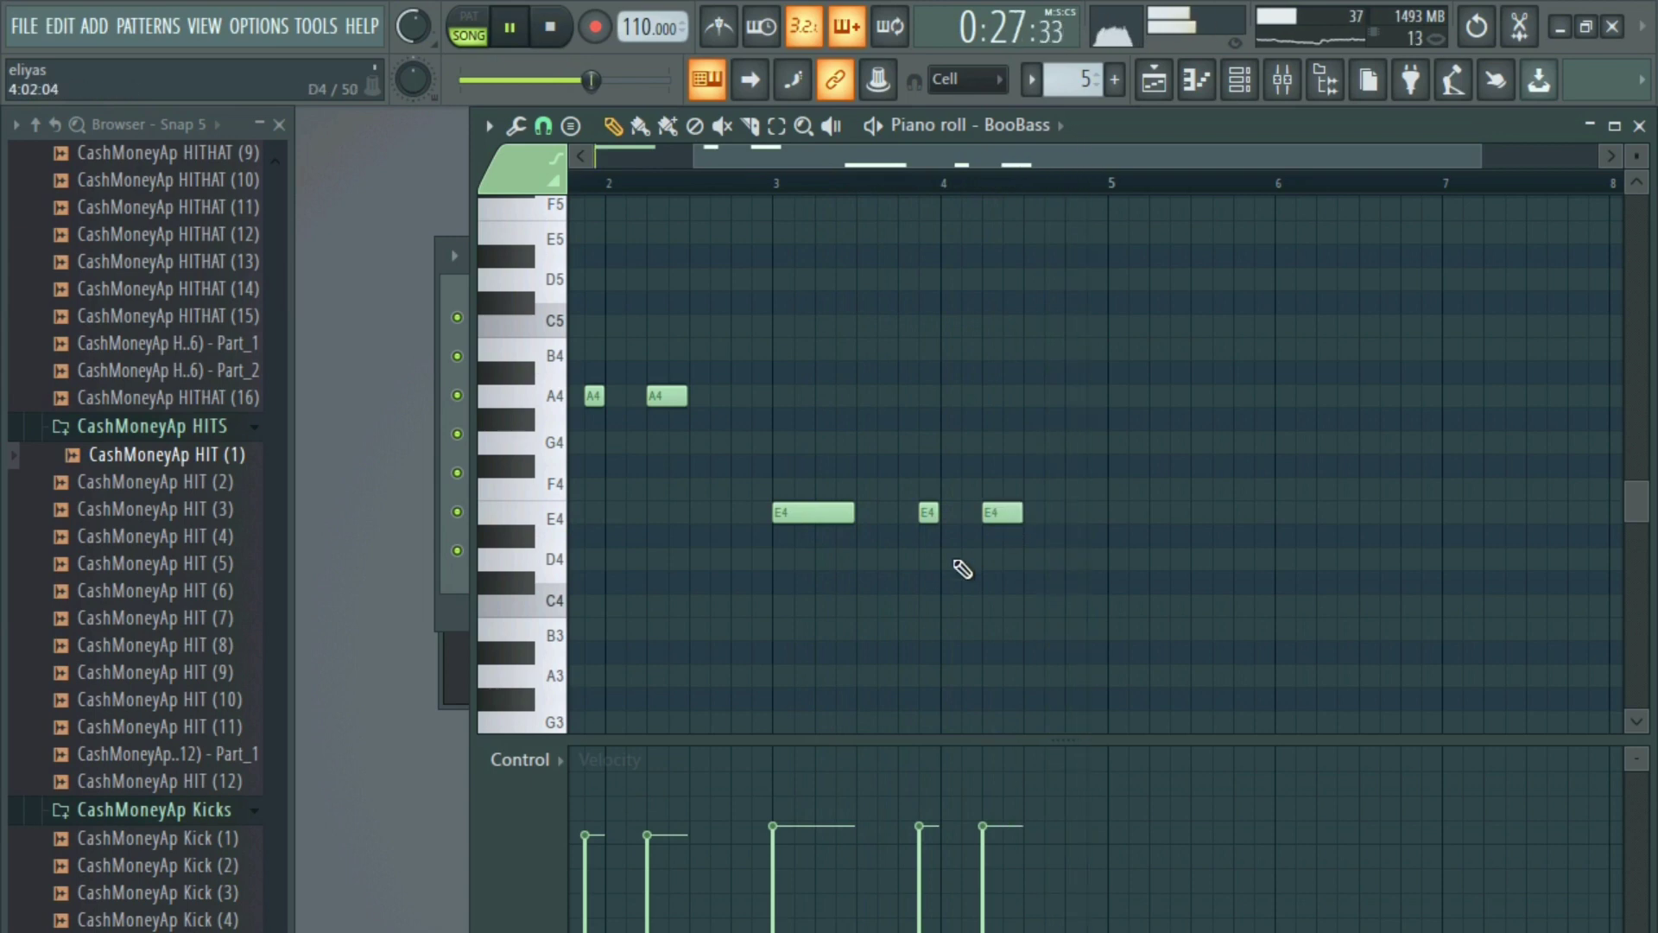
pyautogui.press('space')
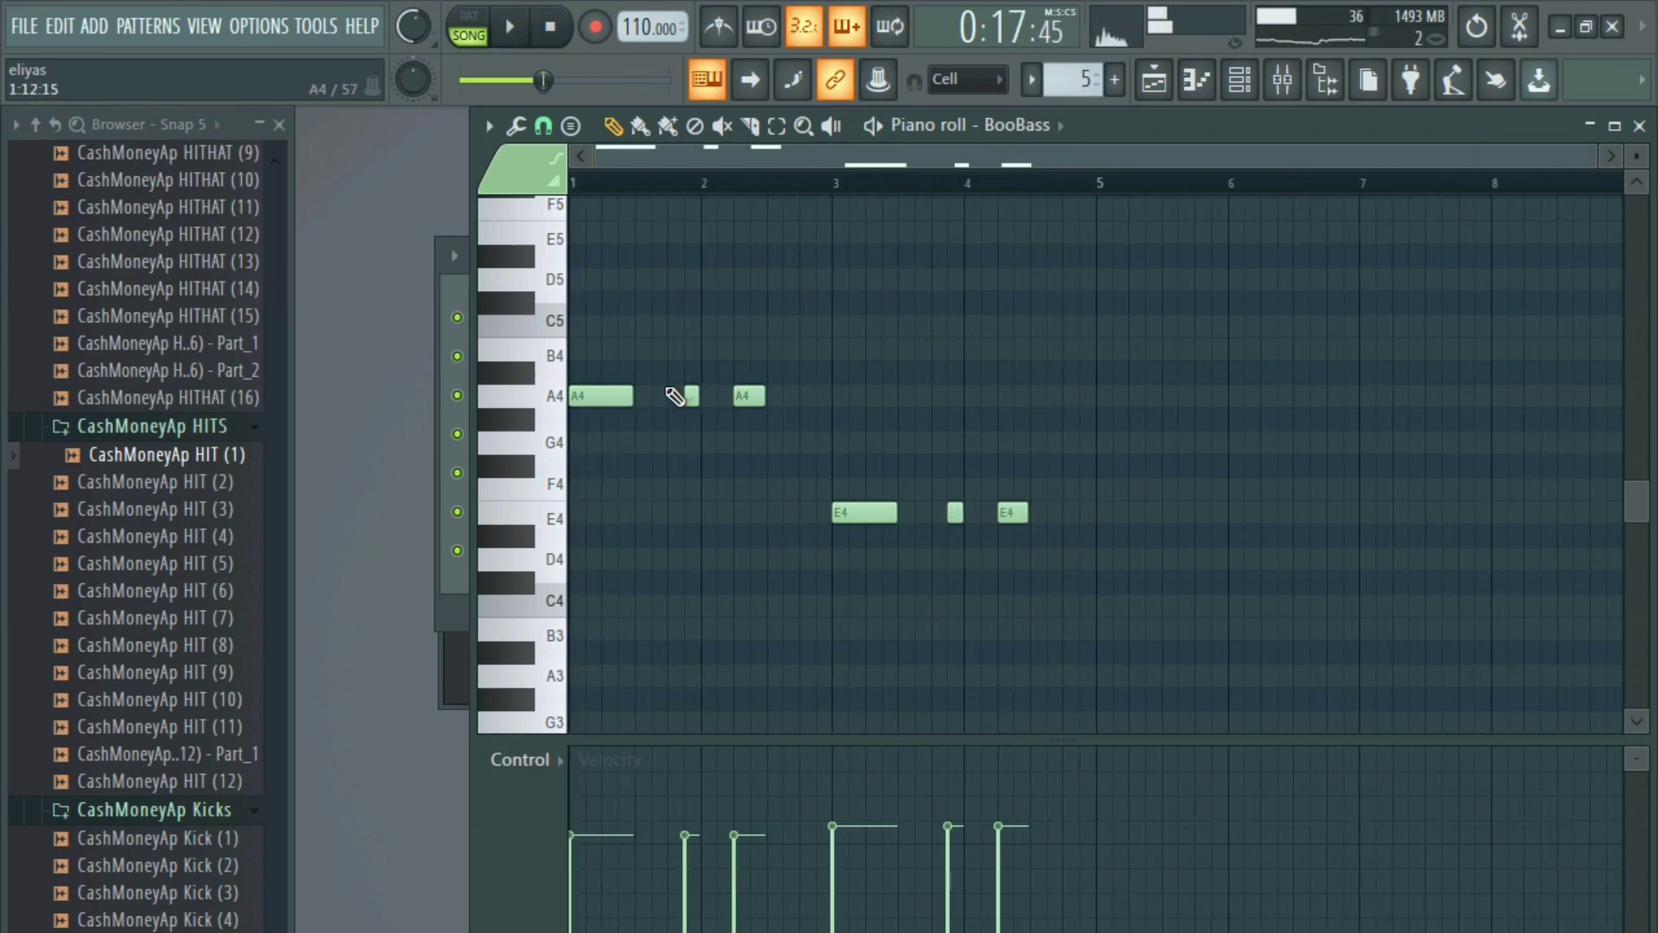
# - Try shortening the first A4 note to two steps and following it with a one-step A4 note
pyautogui.press('space')
pyautogui.press('space')
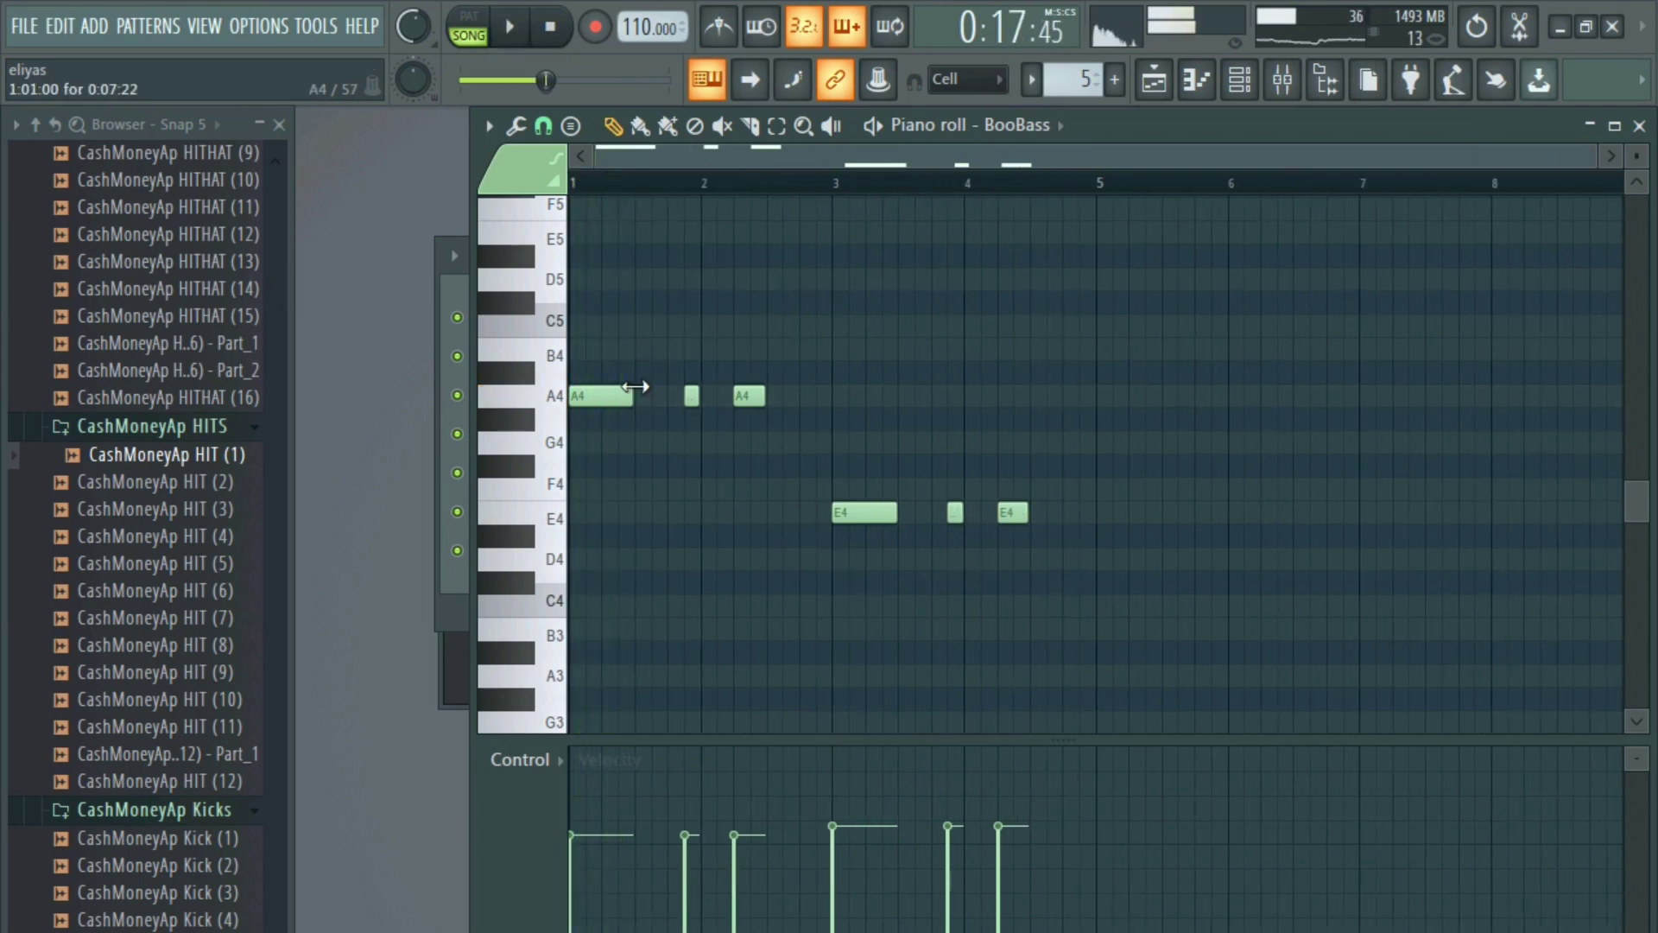
pyautogui.keyDown('ctrl'); pyautogui.scroll(4, 631, 386); pyautogui.keyUp('ctrl')
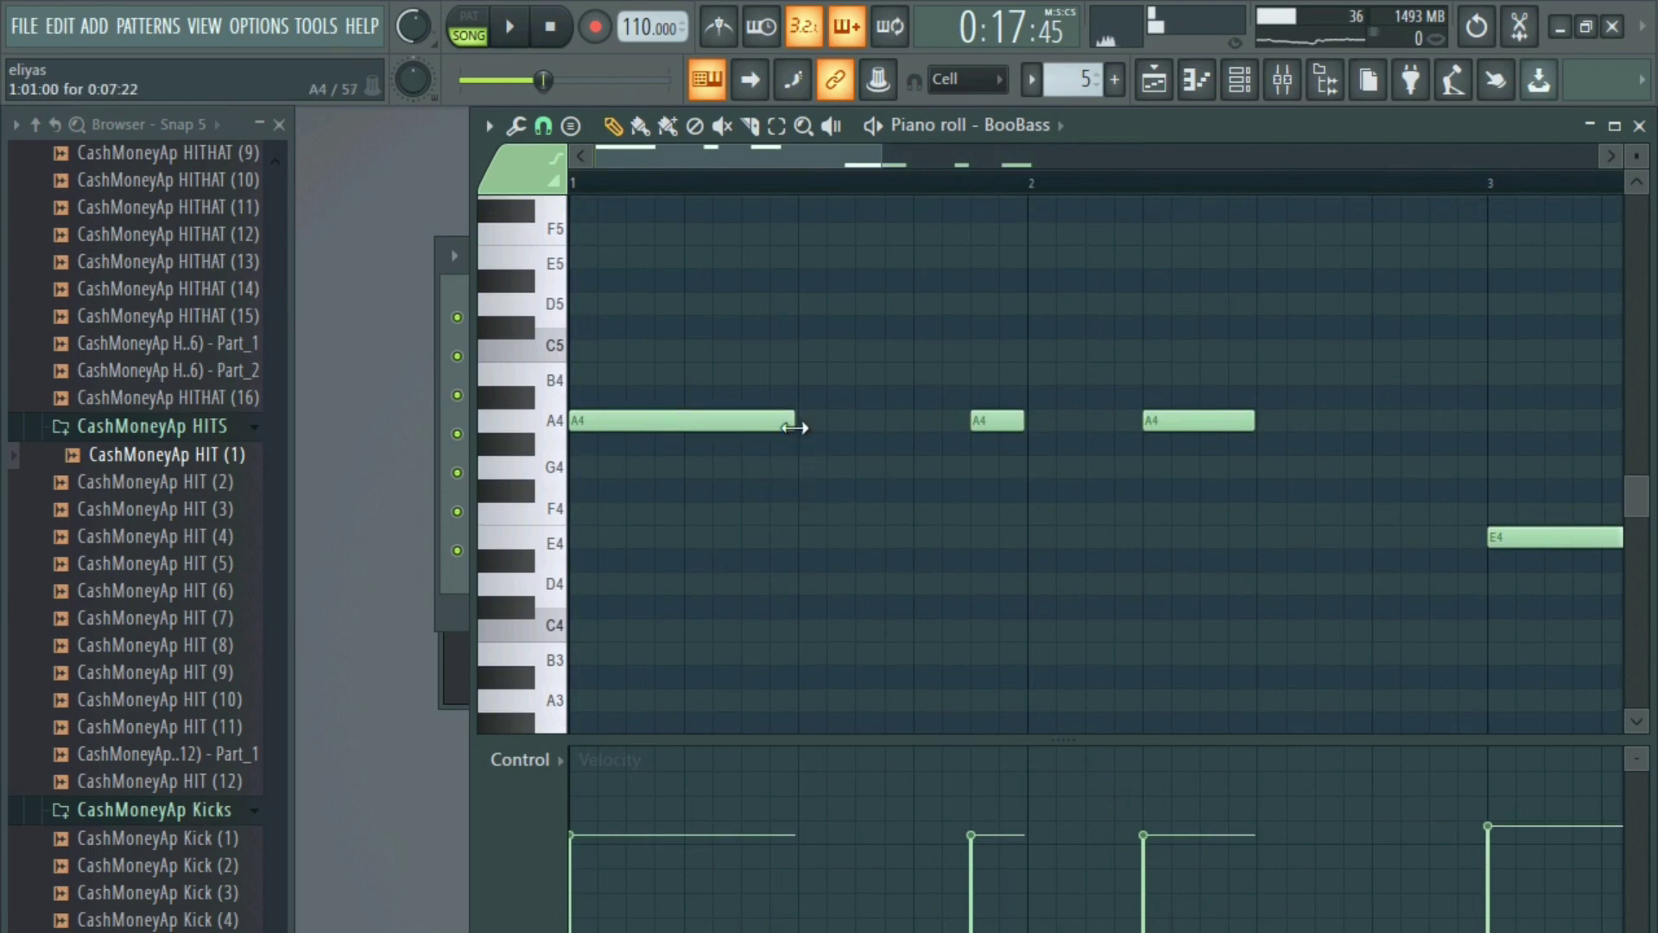
pyautogui.press('space')
pyautogui.press('space')
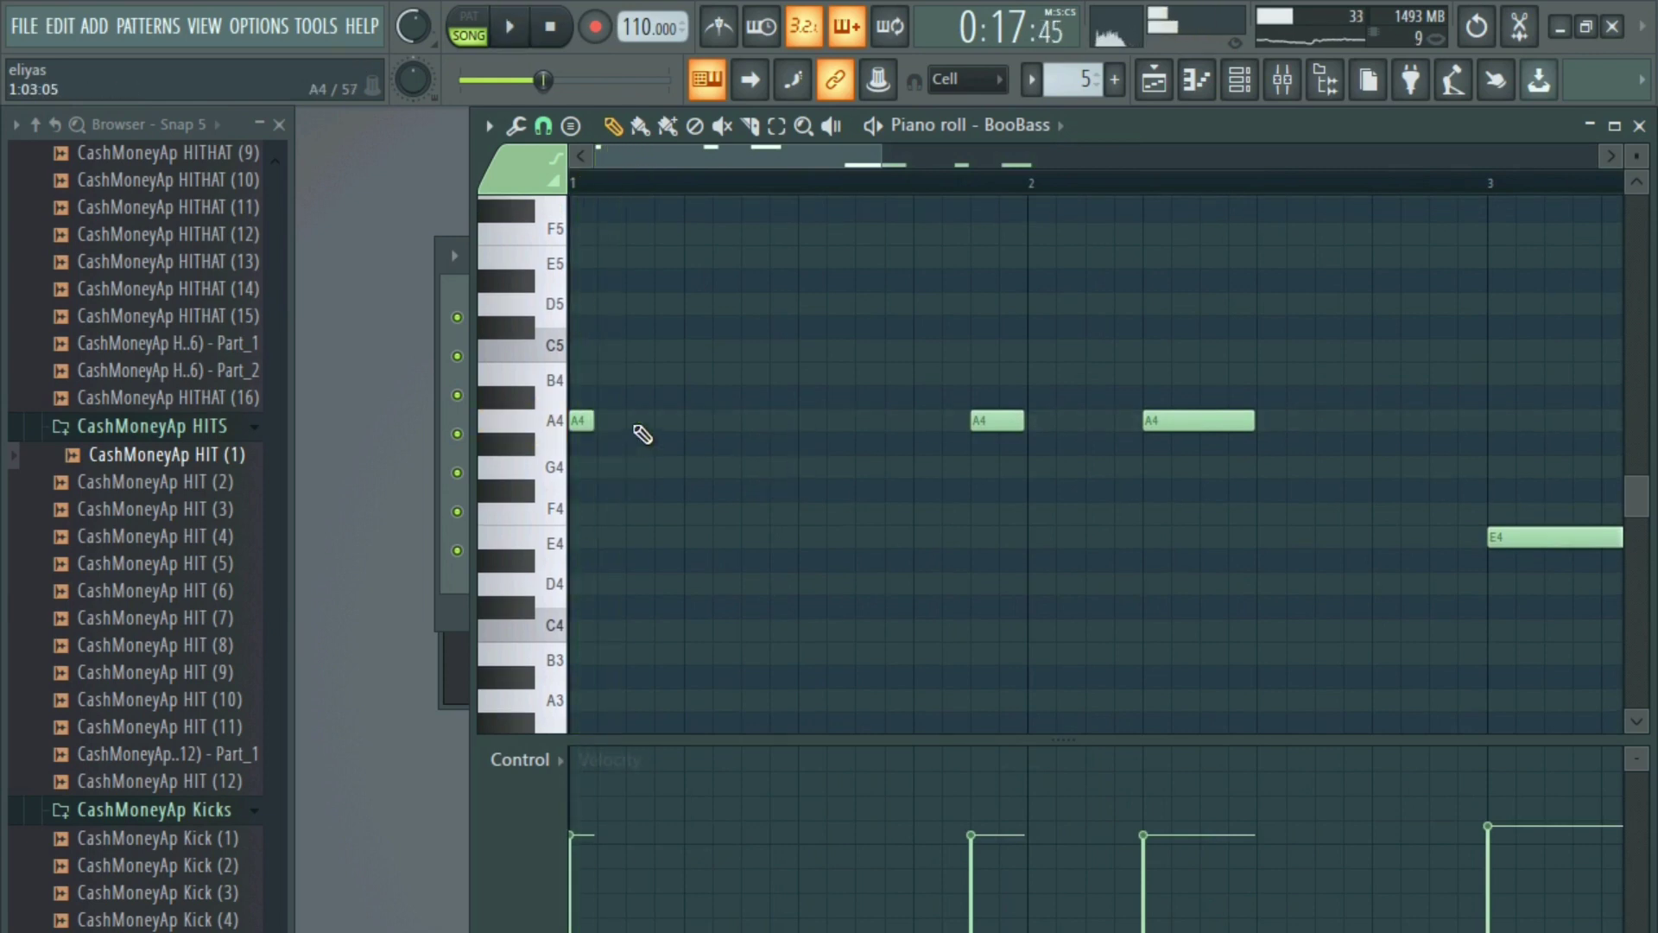
pyautogui.press('space')
pyautogui.press('space')
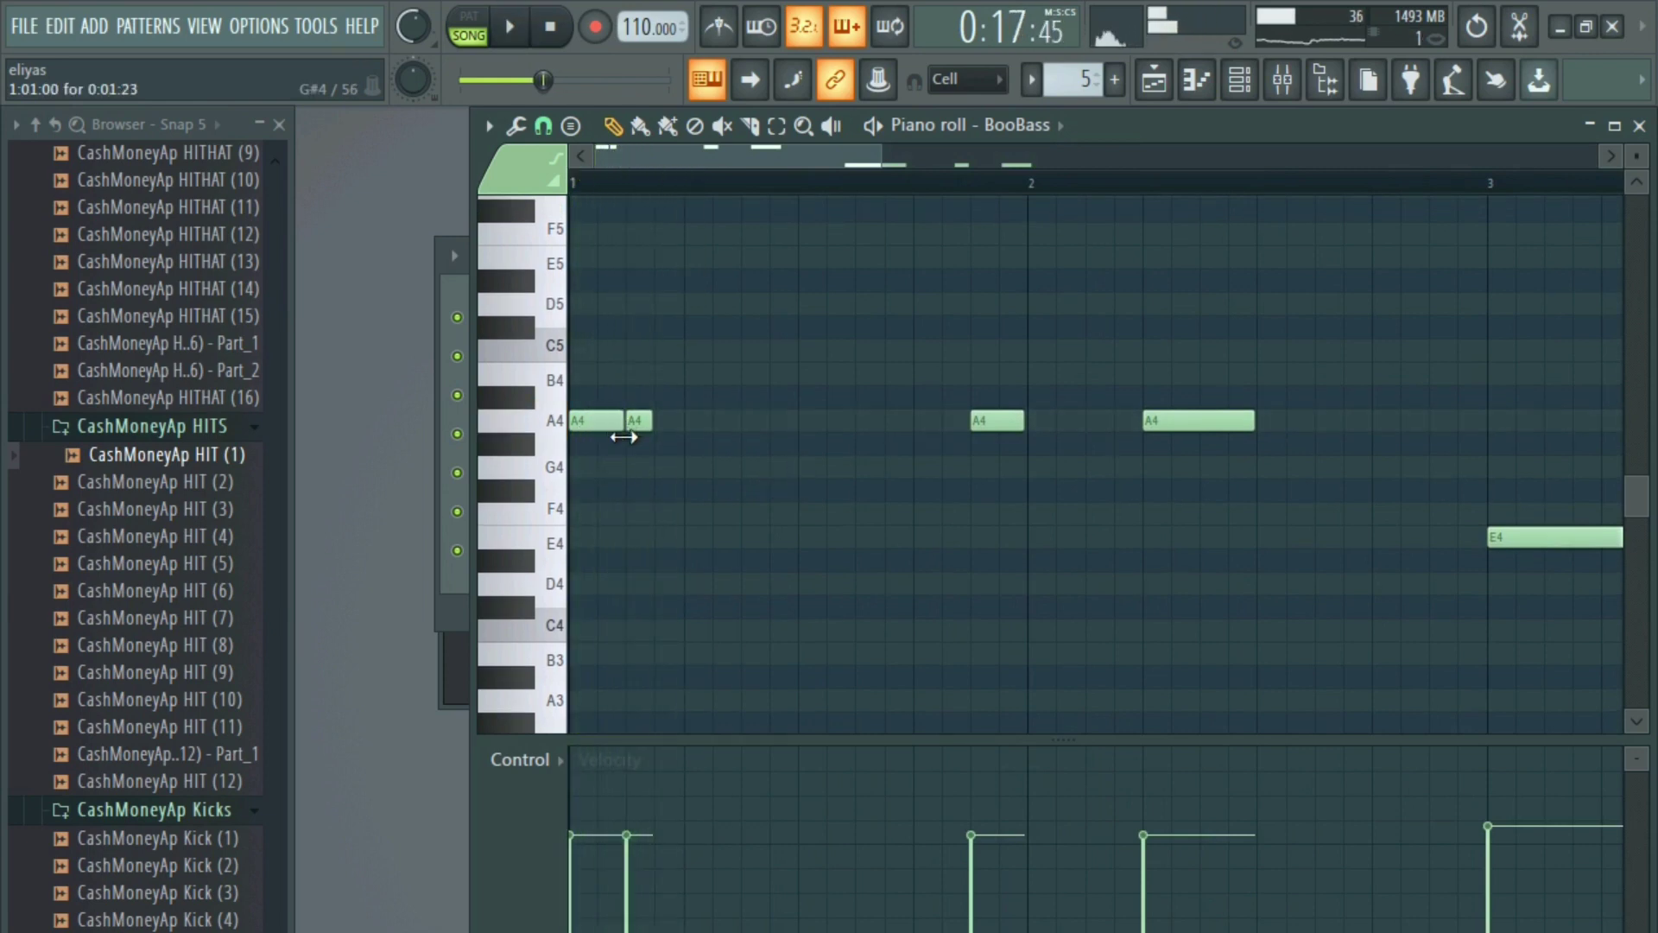
# - Try replacing the added A4 note with a two-step A5 note at 1:03 and lower its velocity
pyautogui.scroll(4, 646, 423)
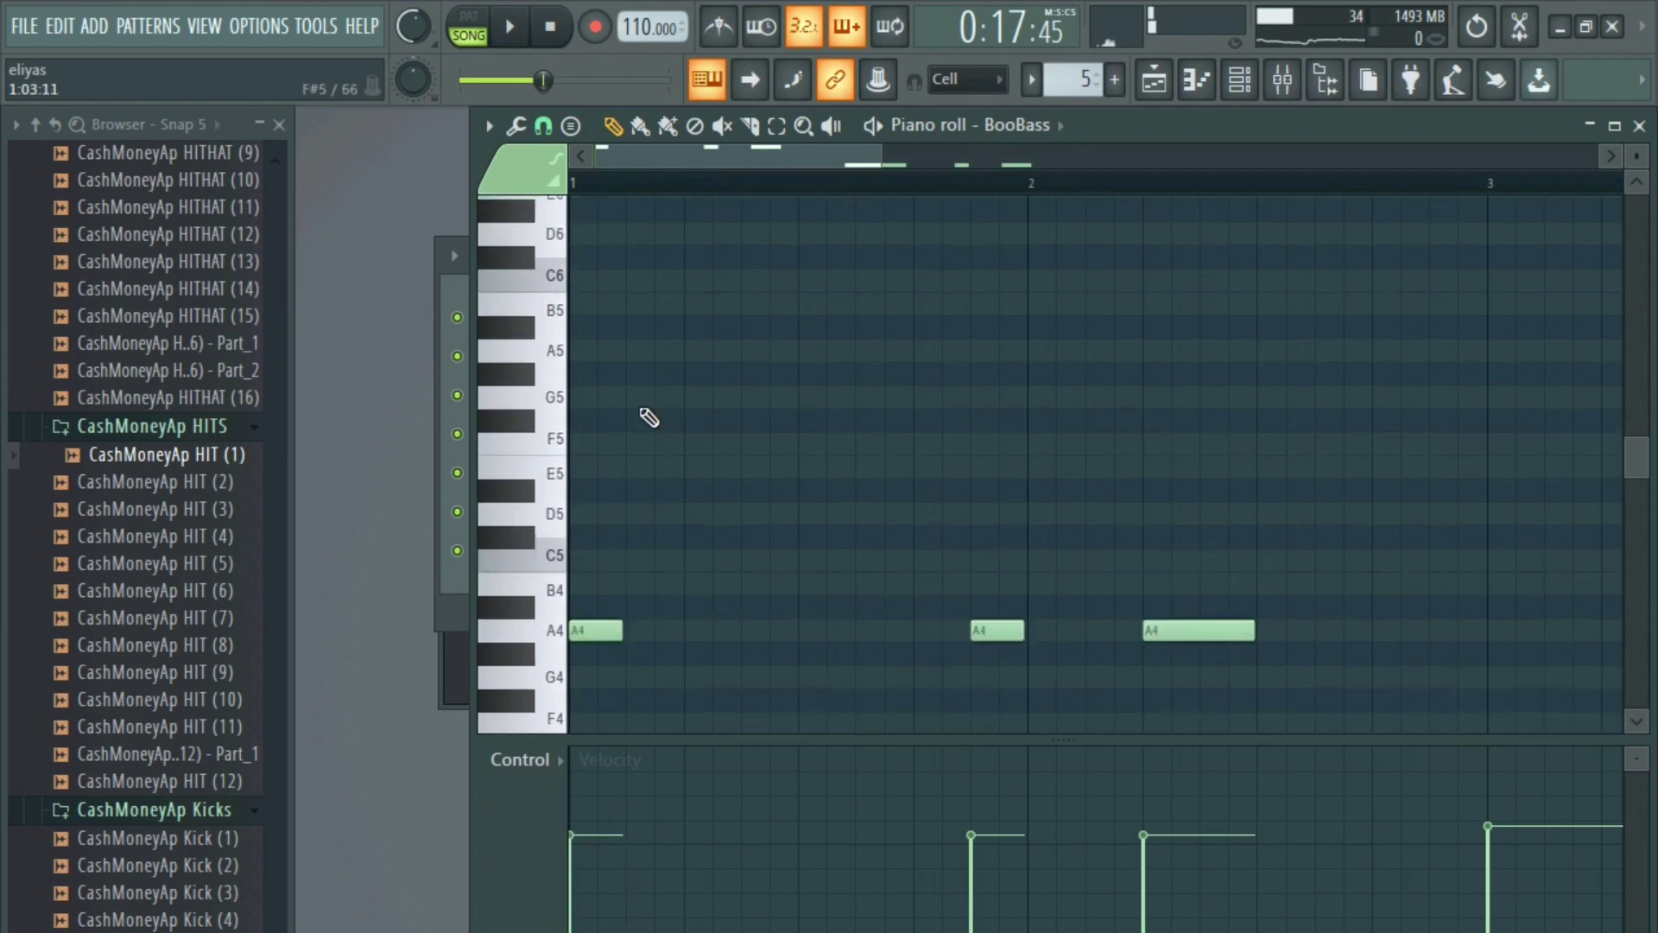
pyautogui.press('space')
pyautogui.press('space')
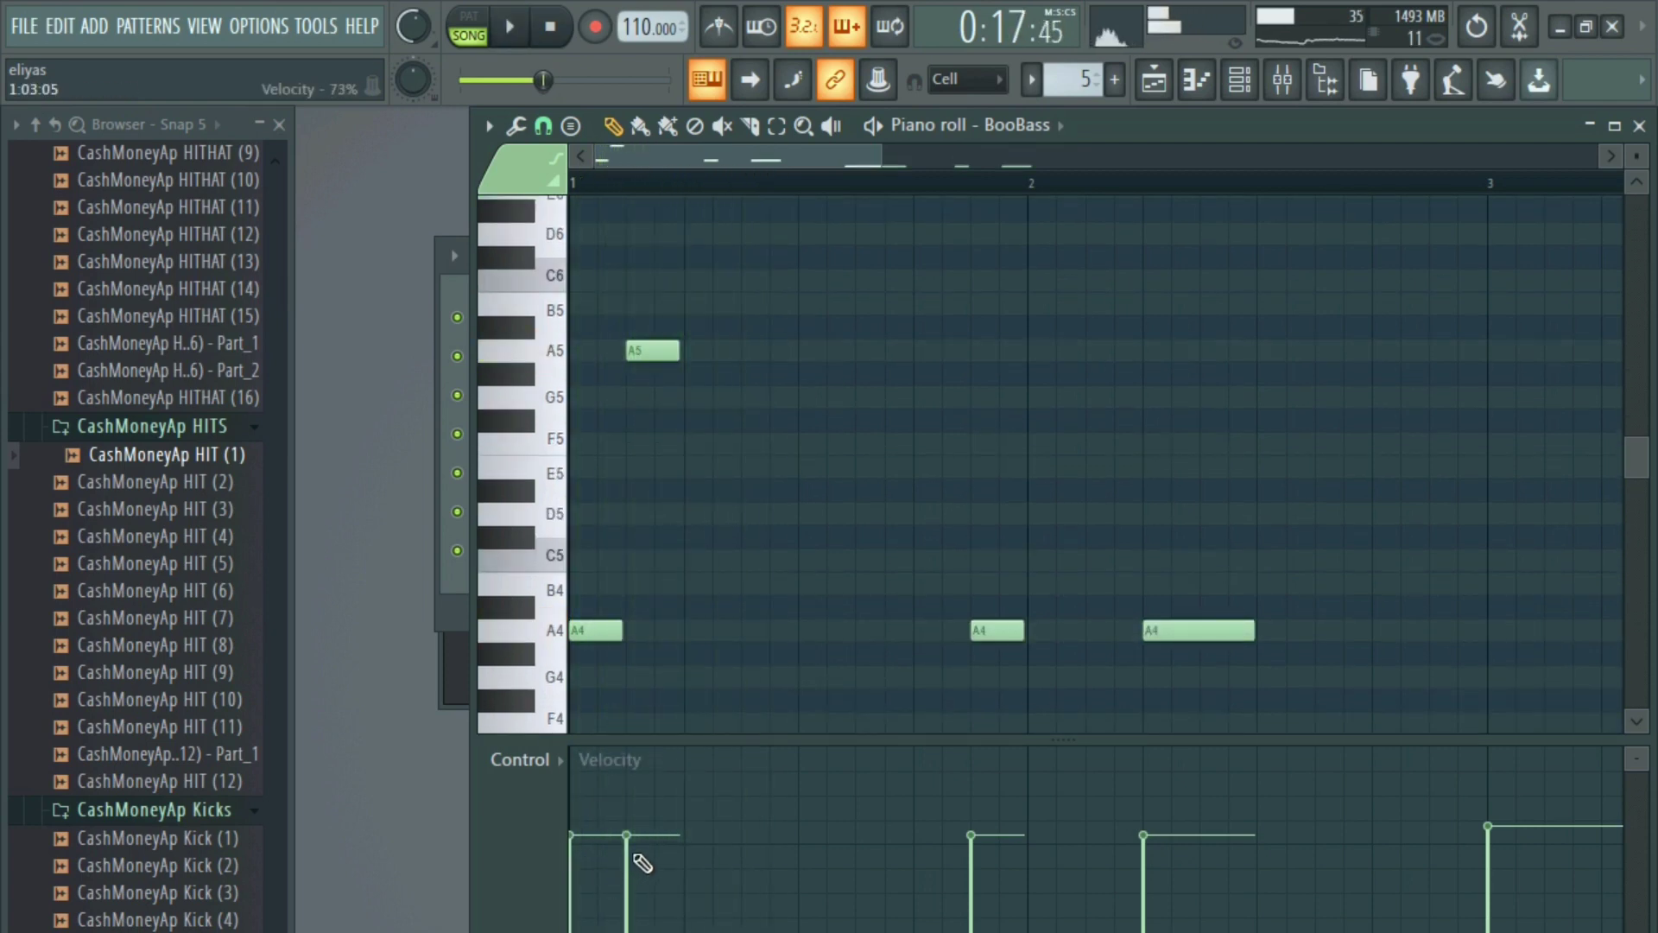
pyautogui.click(633, 860)
pyautogui.press('space')
pyautogui.press('space')
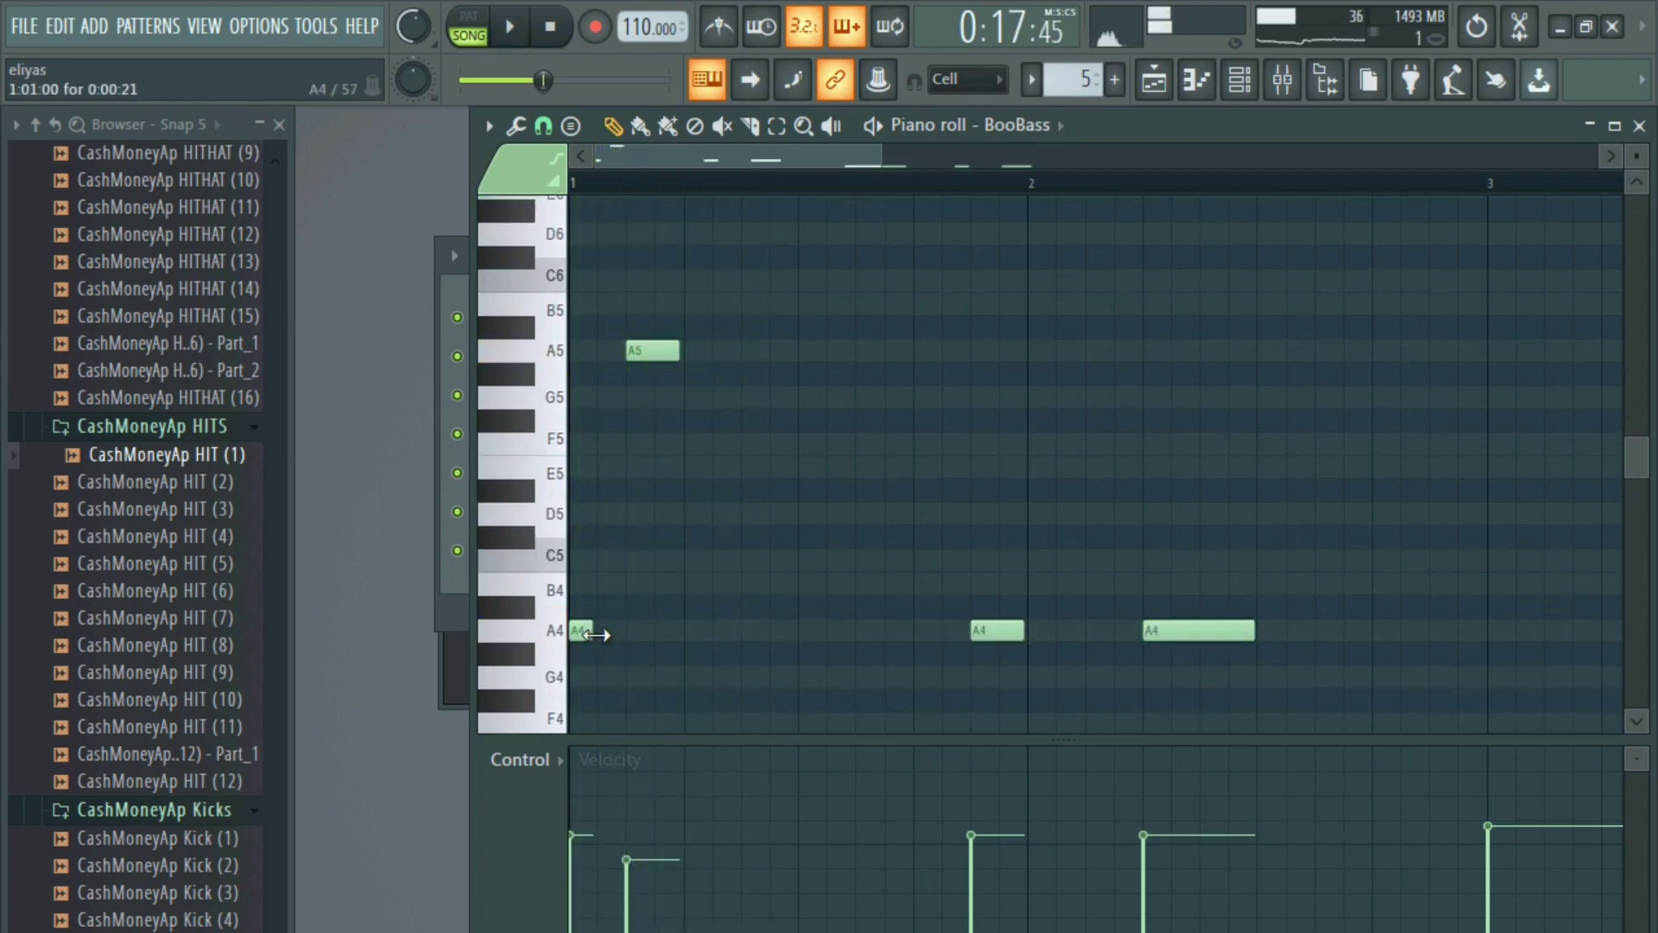
# - Try different short lengths for the first A4 note, then delete the A5 note and restore the A4 to eight steps
pyautogui.press('space')
pyautogui.press('space')
pyautogui.moveTo(594, 633); pyautogui.dragTo(603, 632)
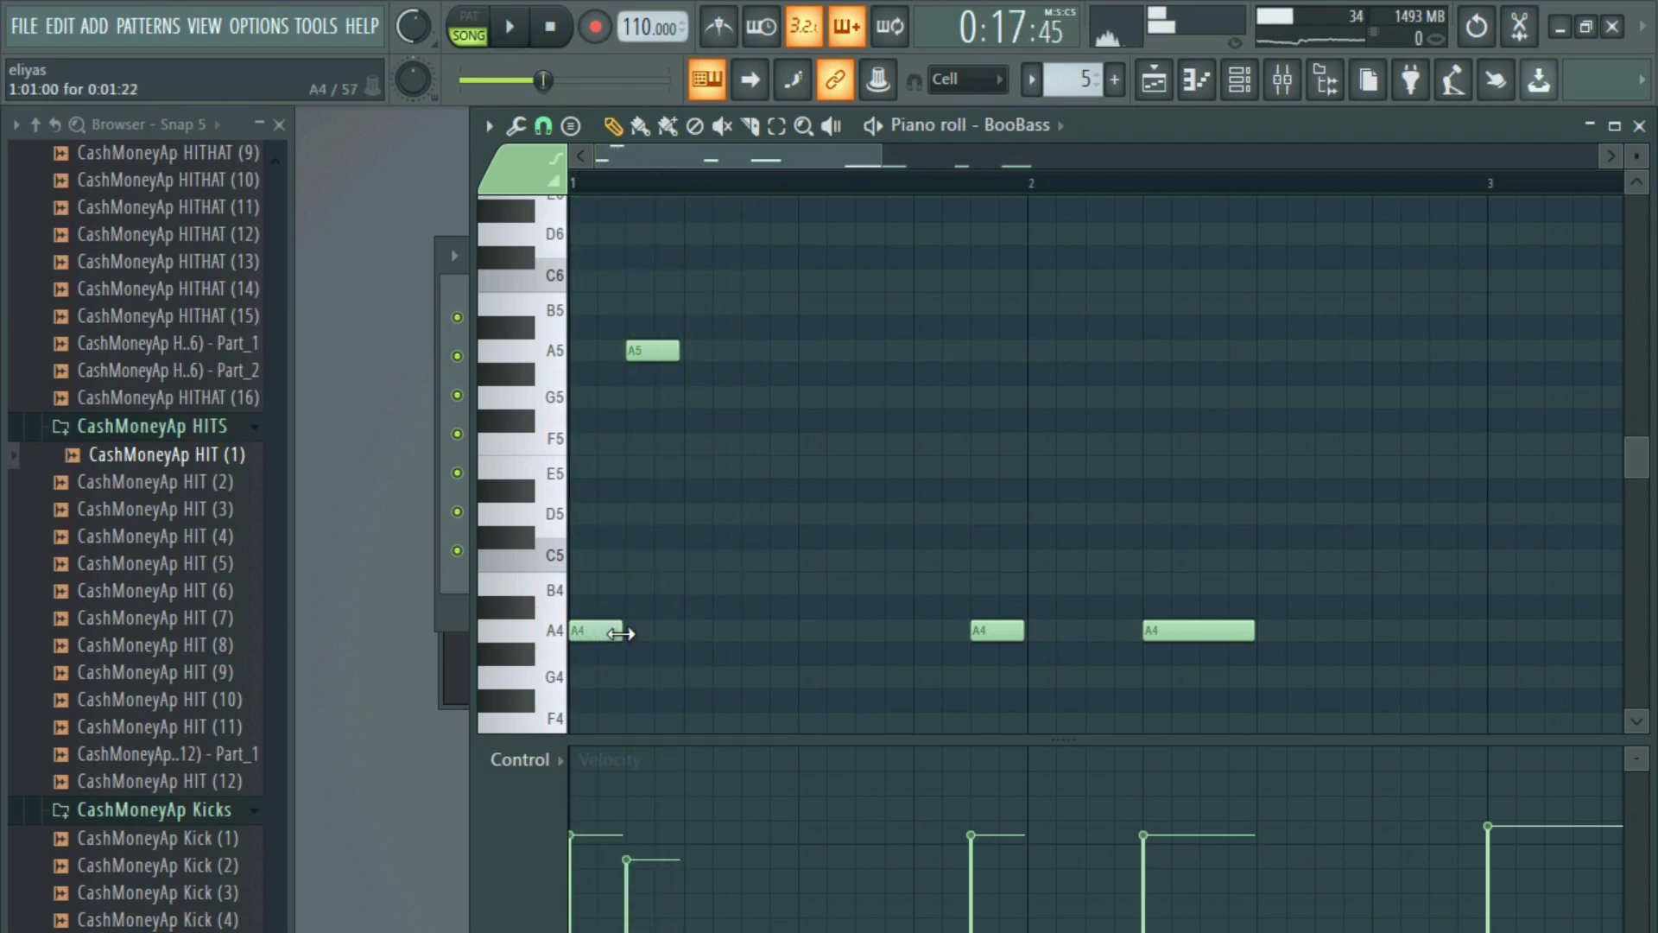
pyautogui.press('space')
pyautogui.press('space')
pyautogui.rightClick(650, 352)
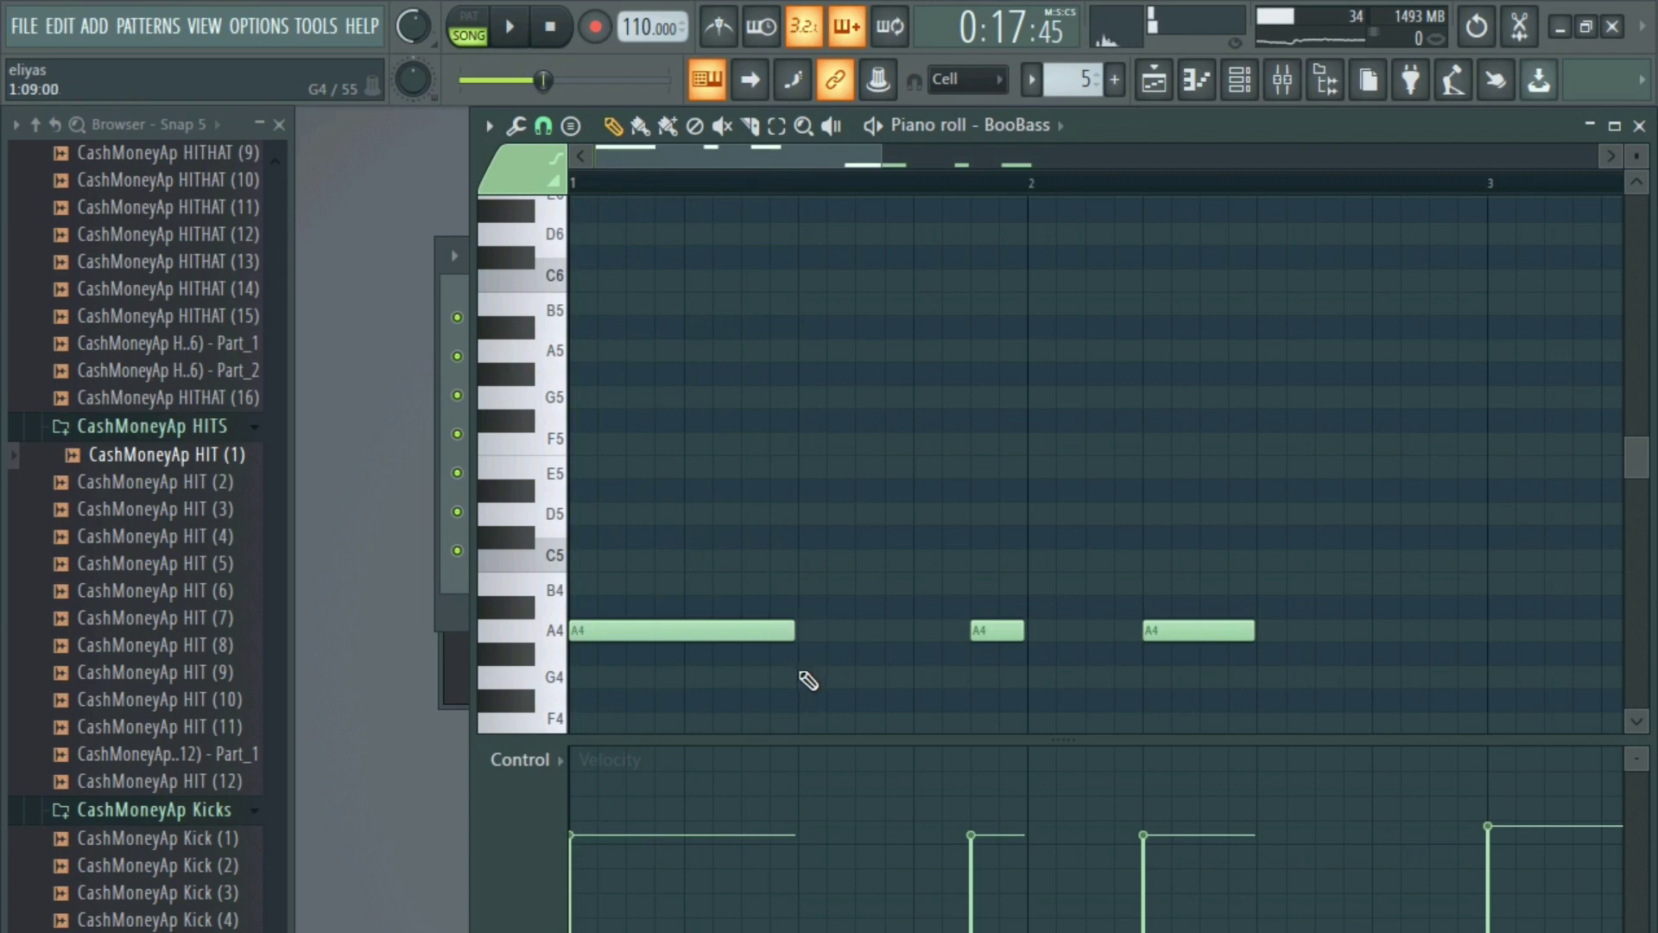
# - Lower the velocity of the first two A4 notes, with the second one softer than the first
pyautogui.press('space')
pyautogui.click(596, 860)
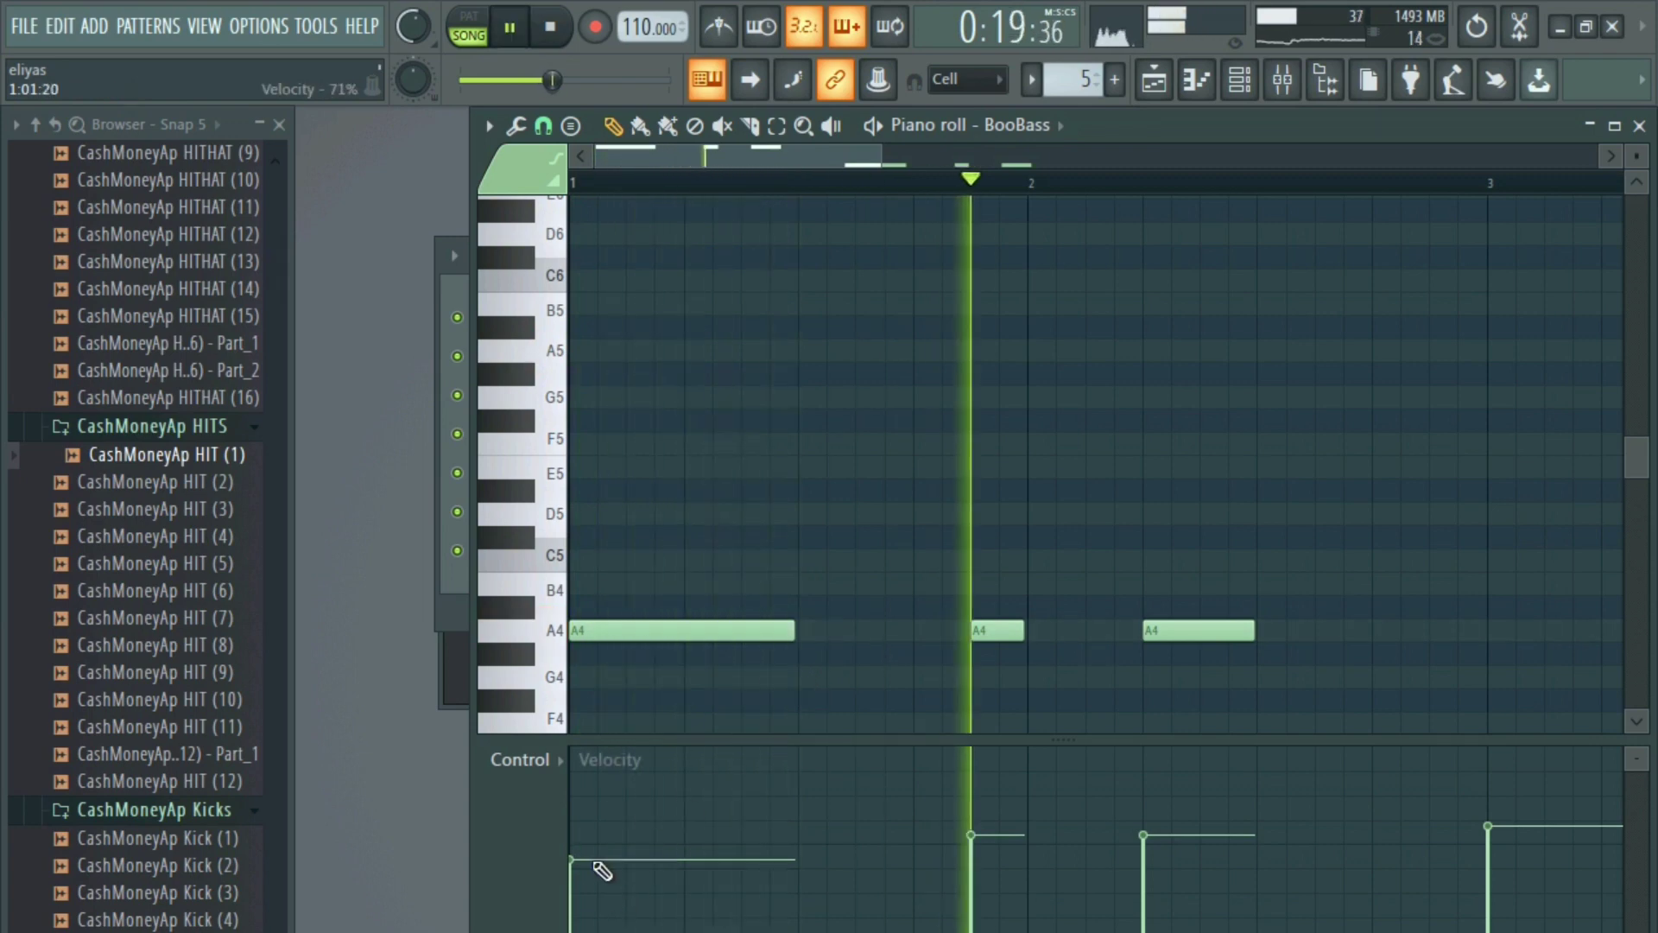
pyautogui.press('space')
pyautogui.press('space')
pyautogui.scroll(-4, 978, 609)
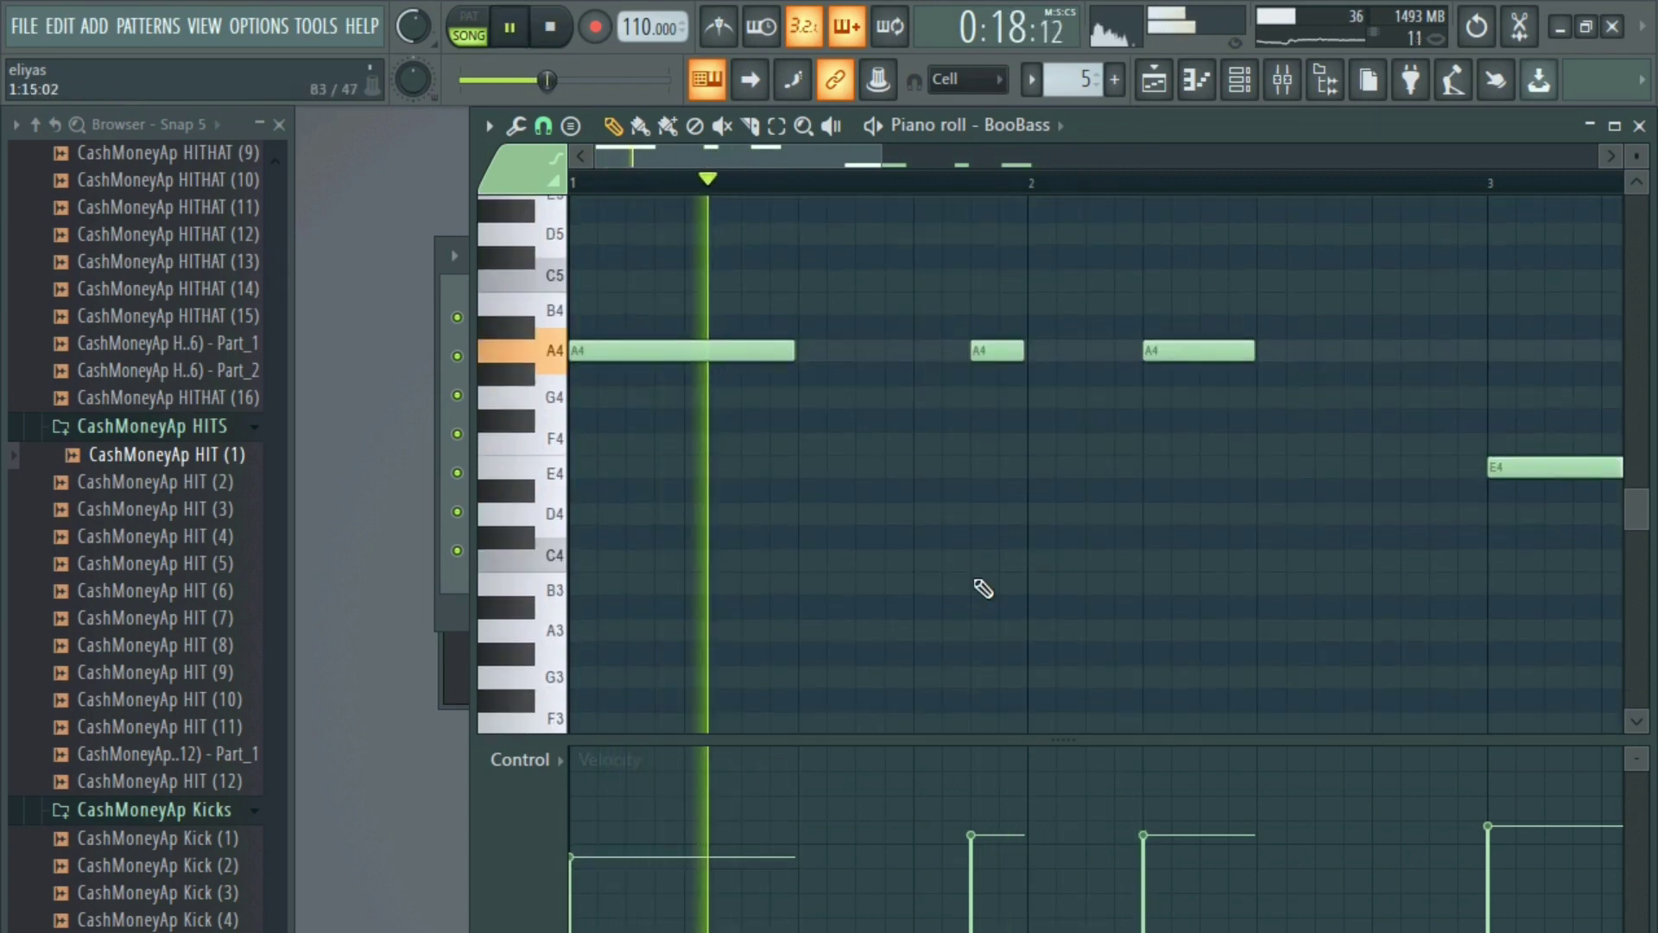
pyautogui.click(974, 908)
# - Try adding a short B4 slide note above the third A4 note, followed by an A4 slide note
pyautogui.moveTo(1011, 510); pyautogui.dragTo(792, 489)
pyautogui.press('space')
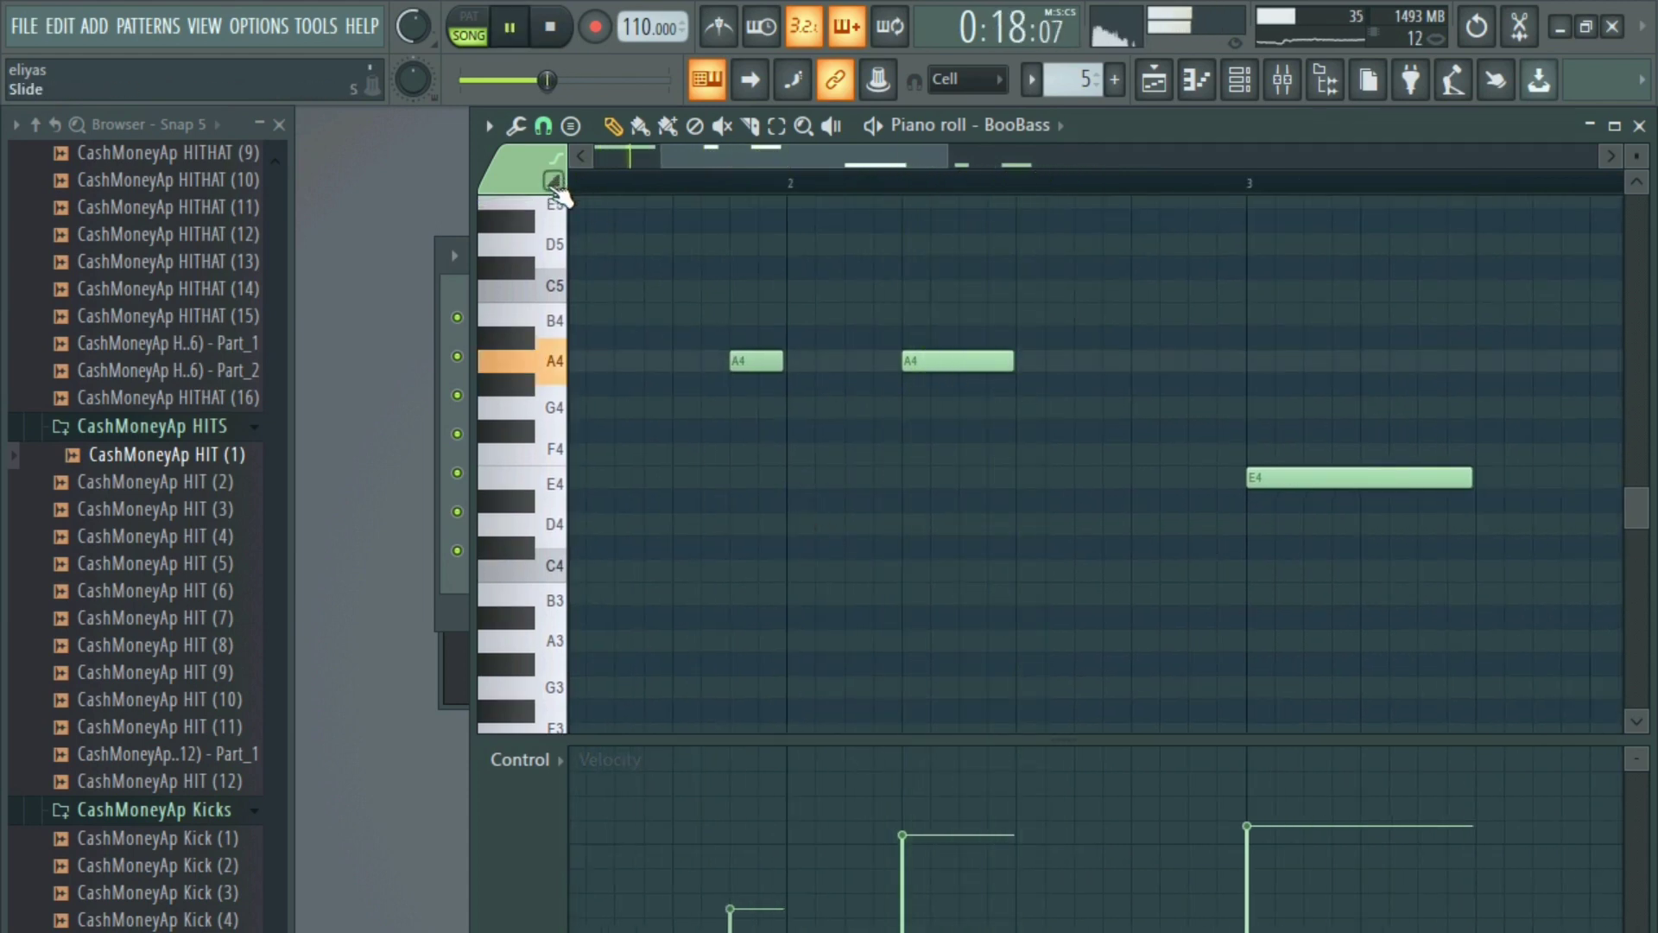
pyautogui.click(943, 314)
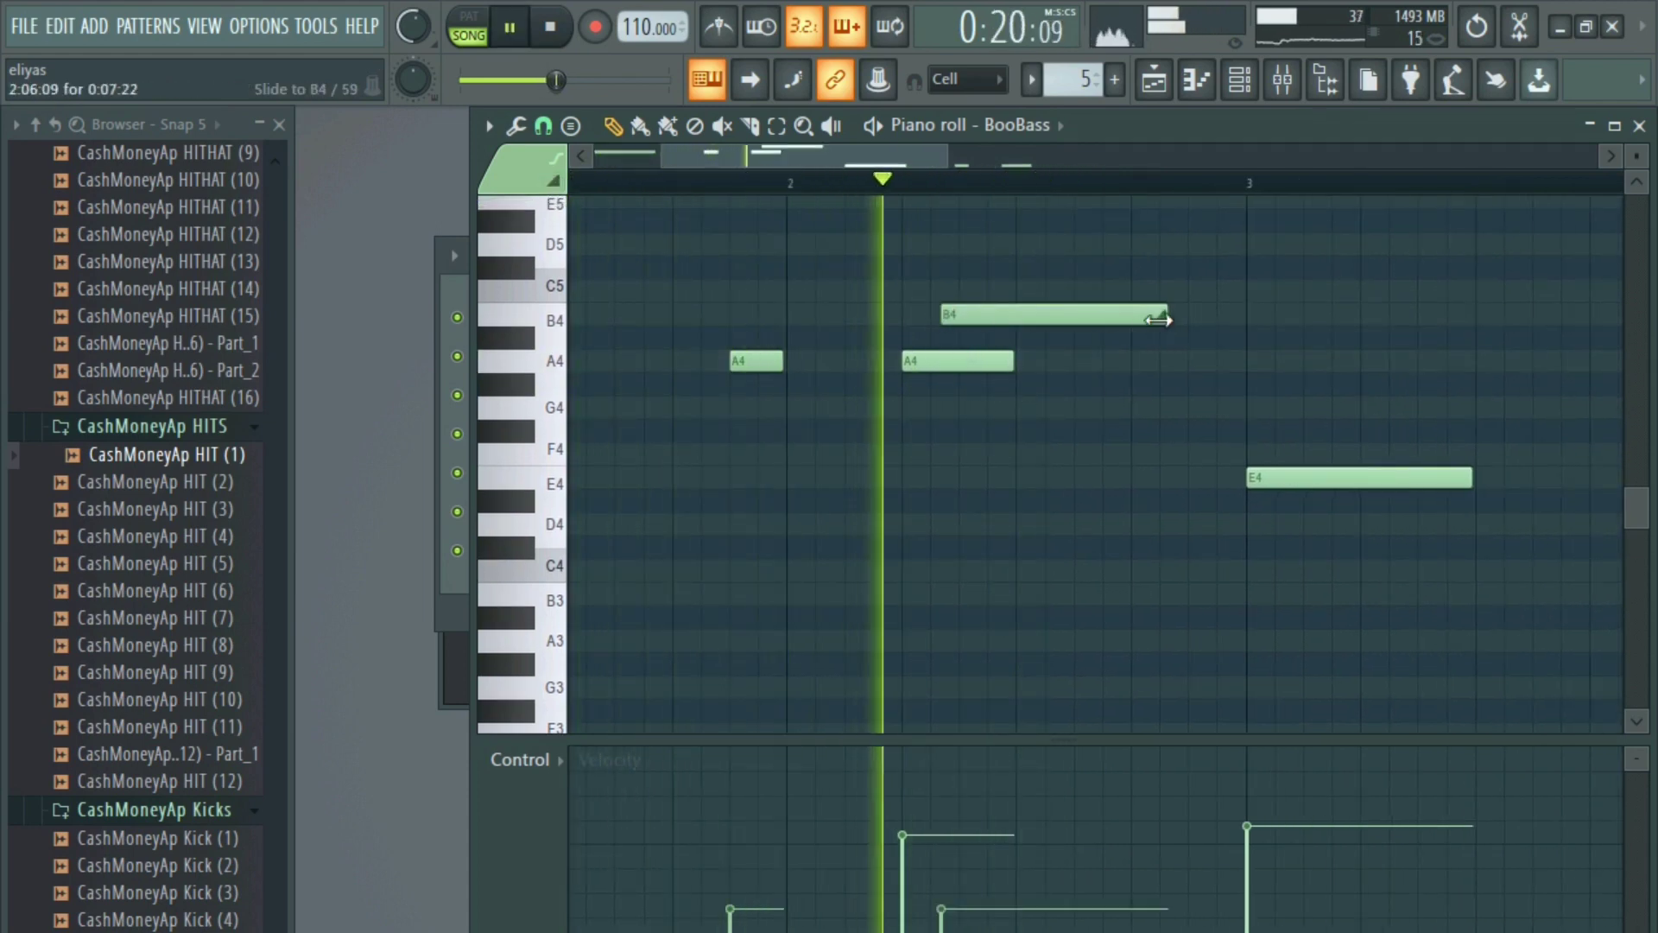
pyautogui.moveTo(1158, 320); pyautogui.dragTo(969, 318)
pyautogui.press('space')
pyautogui.moveTo(971, 337); pyautogui.dragTo(971, 366)
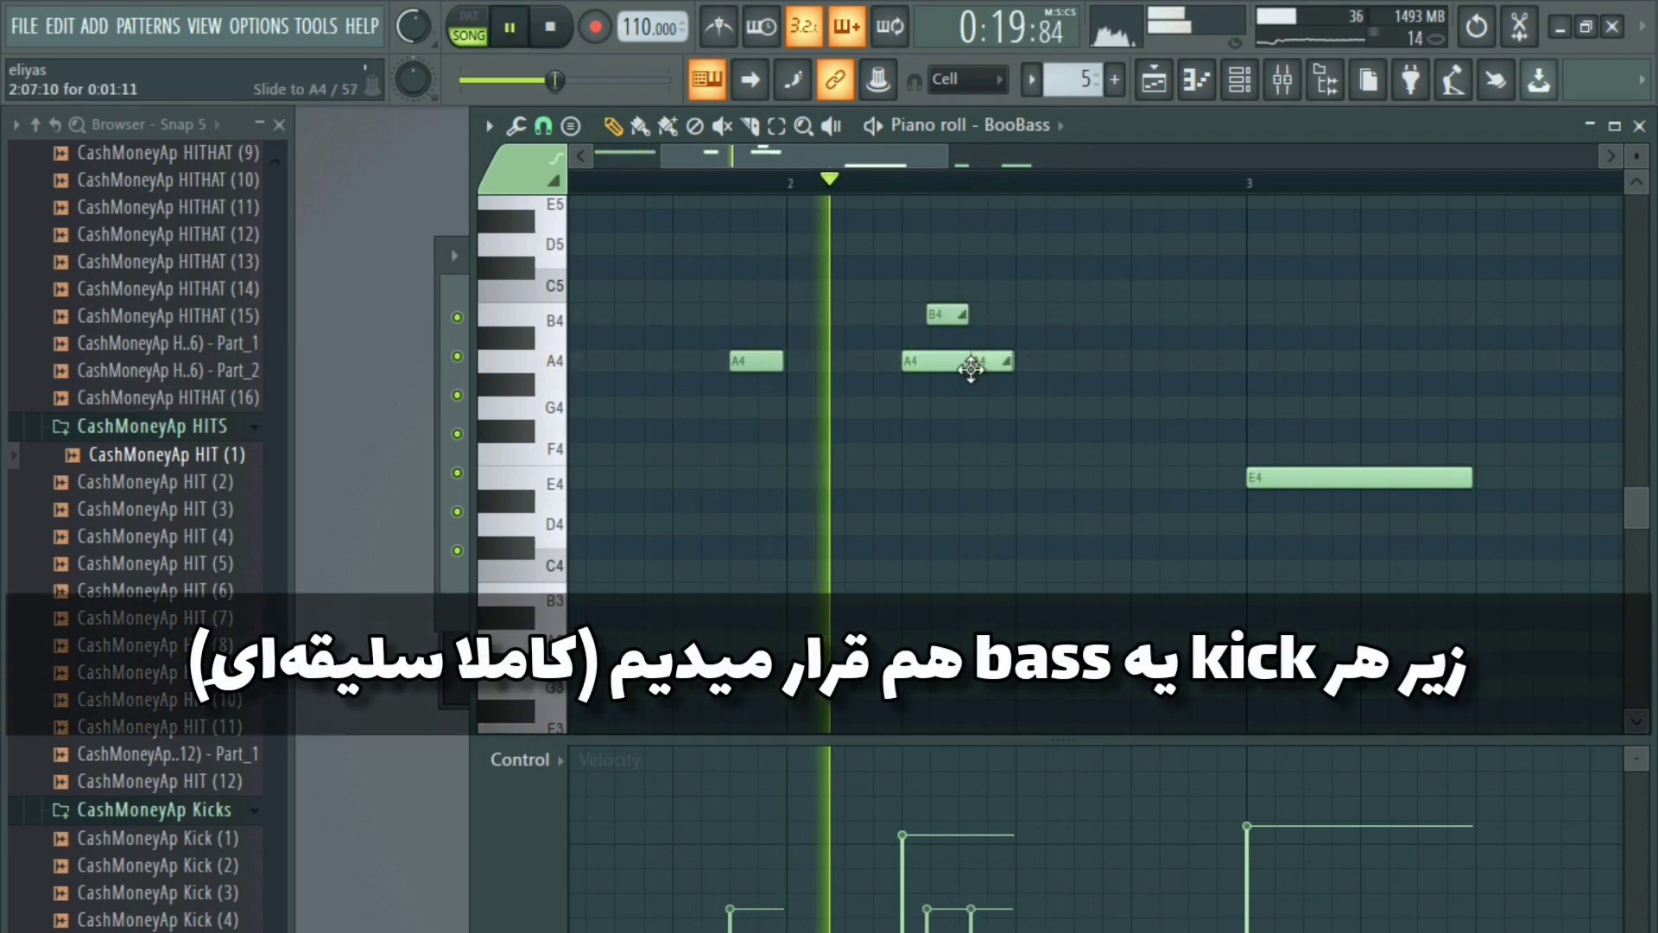
pyautogui.press('space')
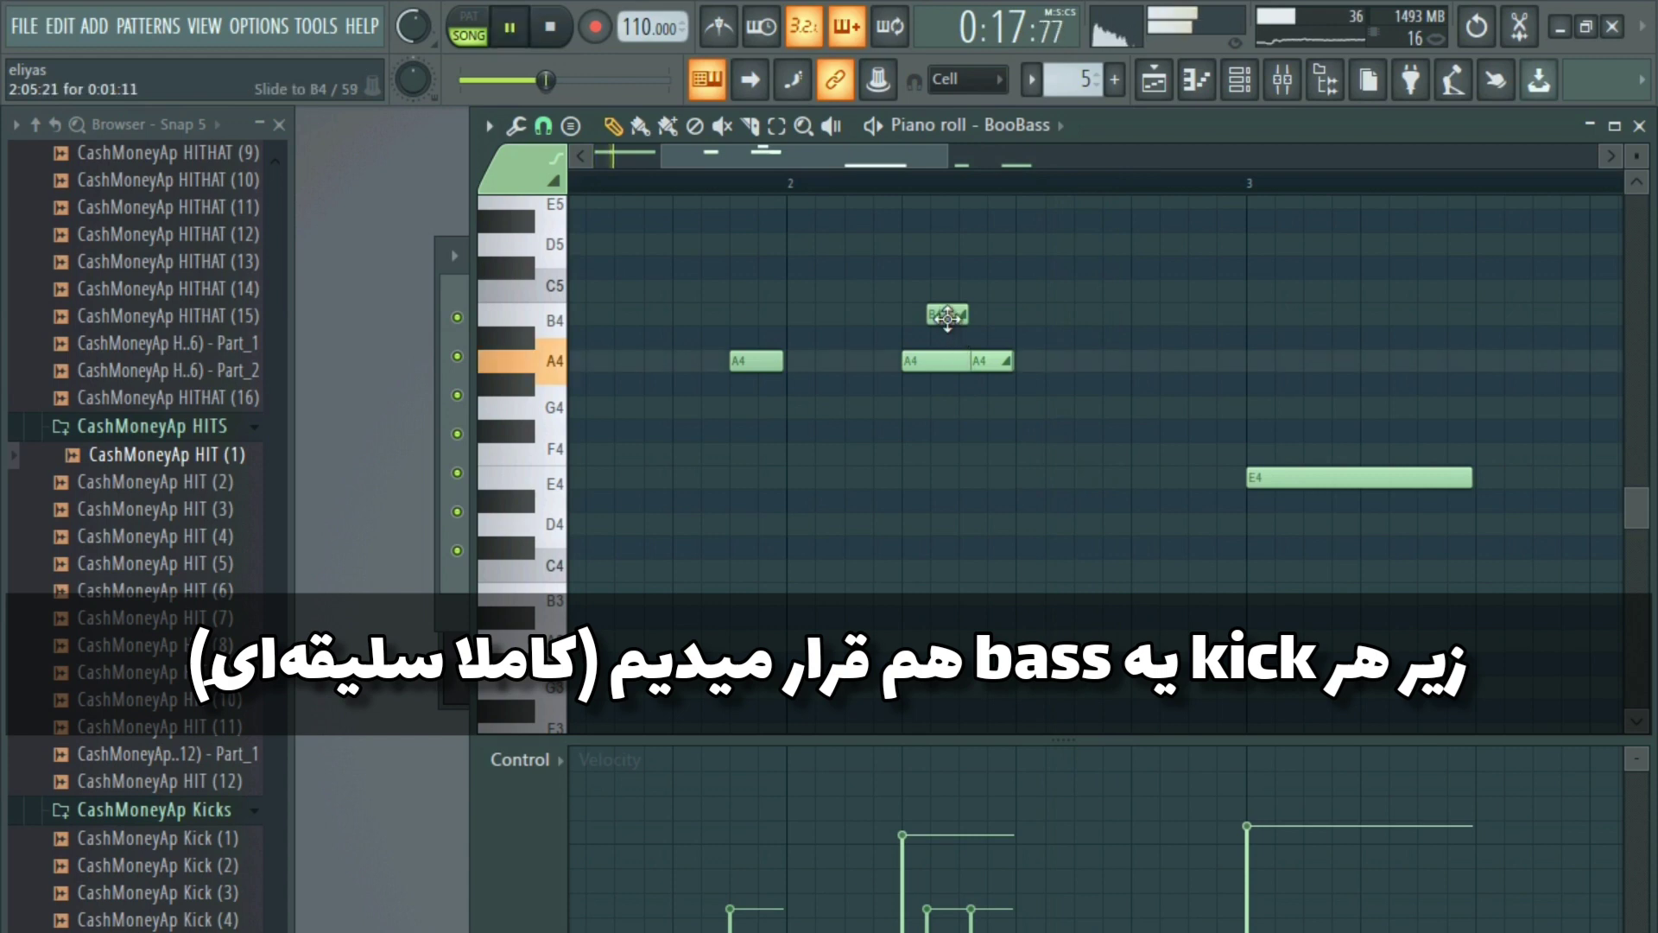
# - Delete the A4 slide, fit the B4 slide to end with the third A4 note, and raise the slide's velocity
pyautogui.moveTo(945, 315); pyautogui.dragTo(1021, 316)
pyautogui.rightClick(995, 361)
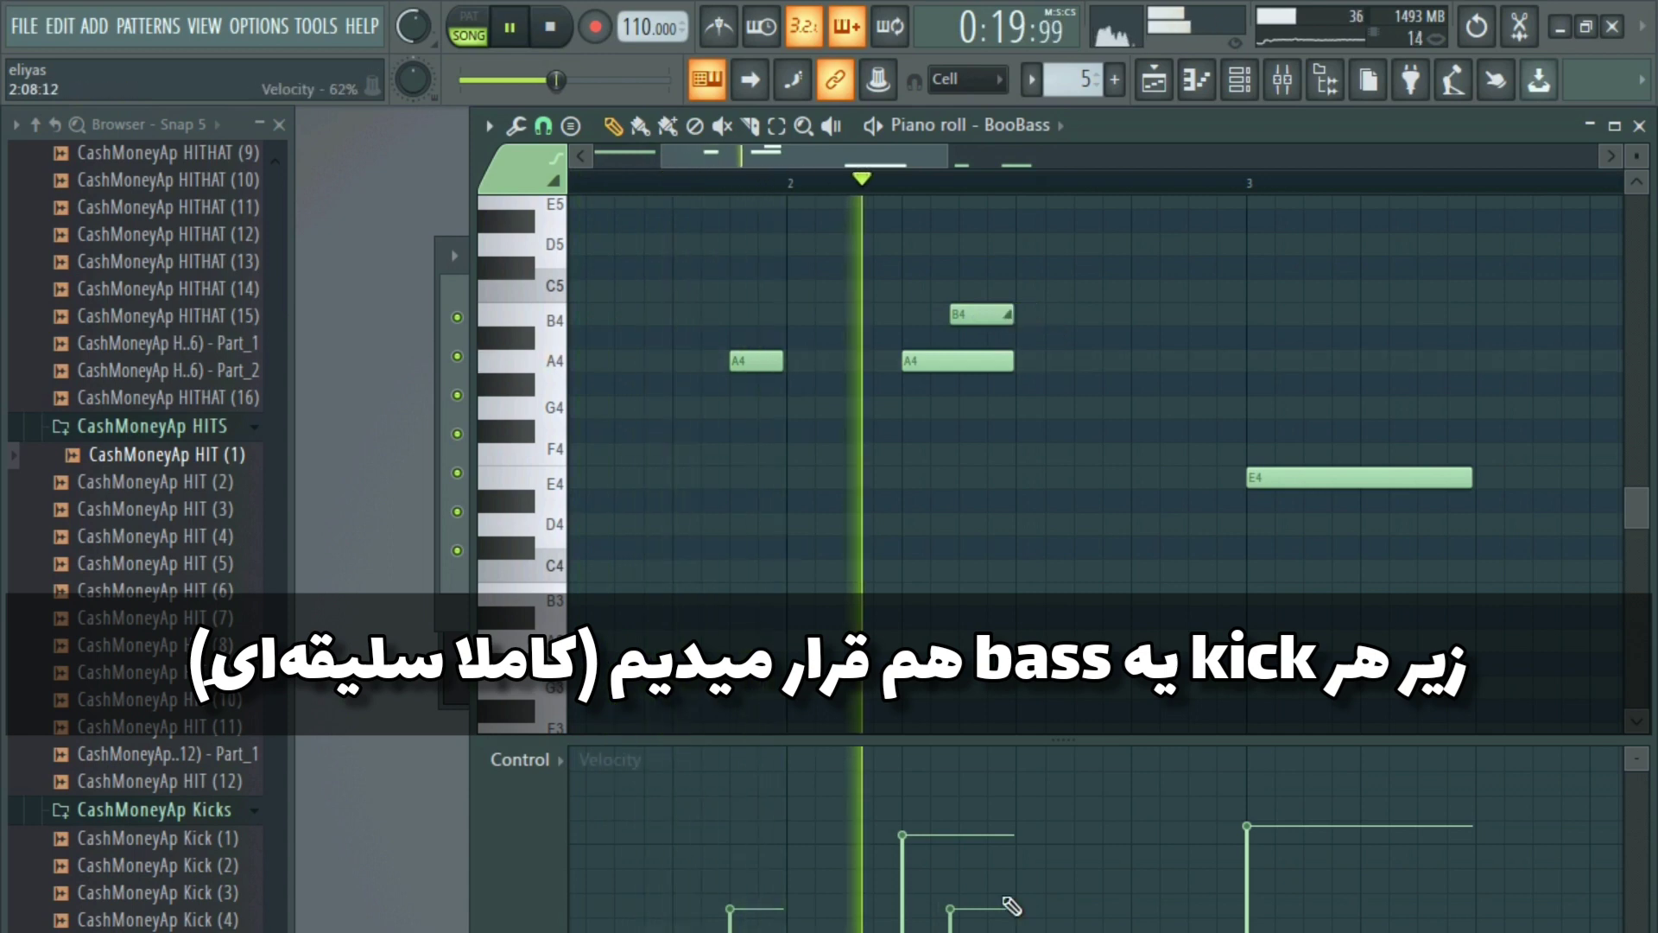
pyautogui.moveTo(1002, 898); pyautogui.dragTo(982, 866)
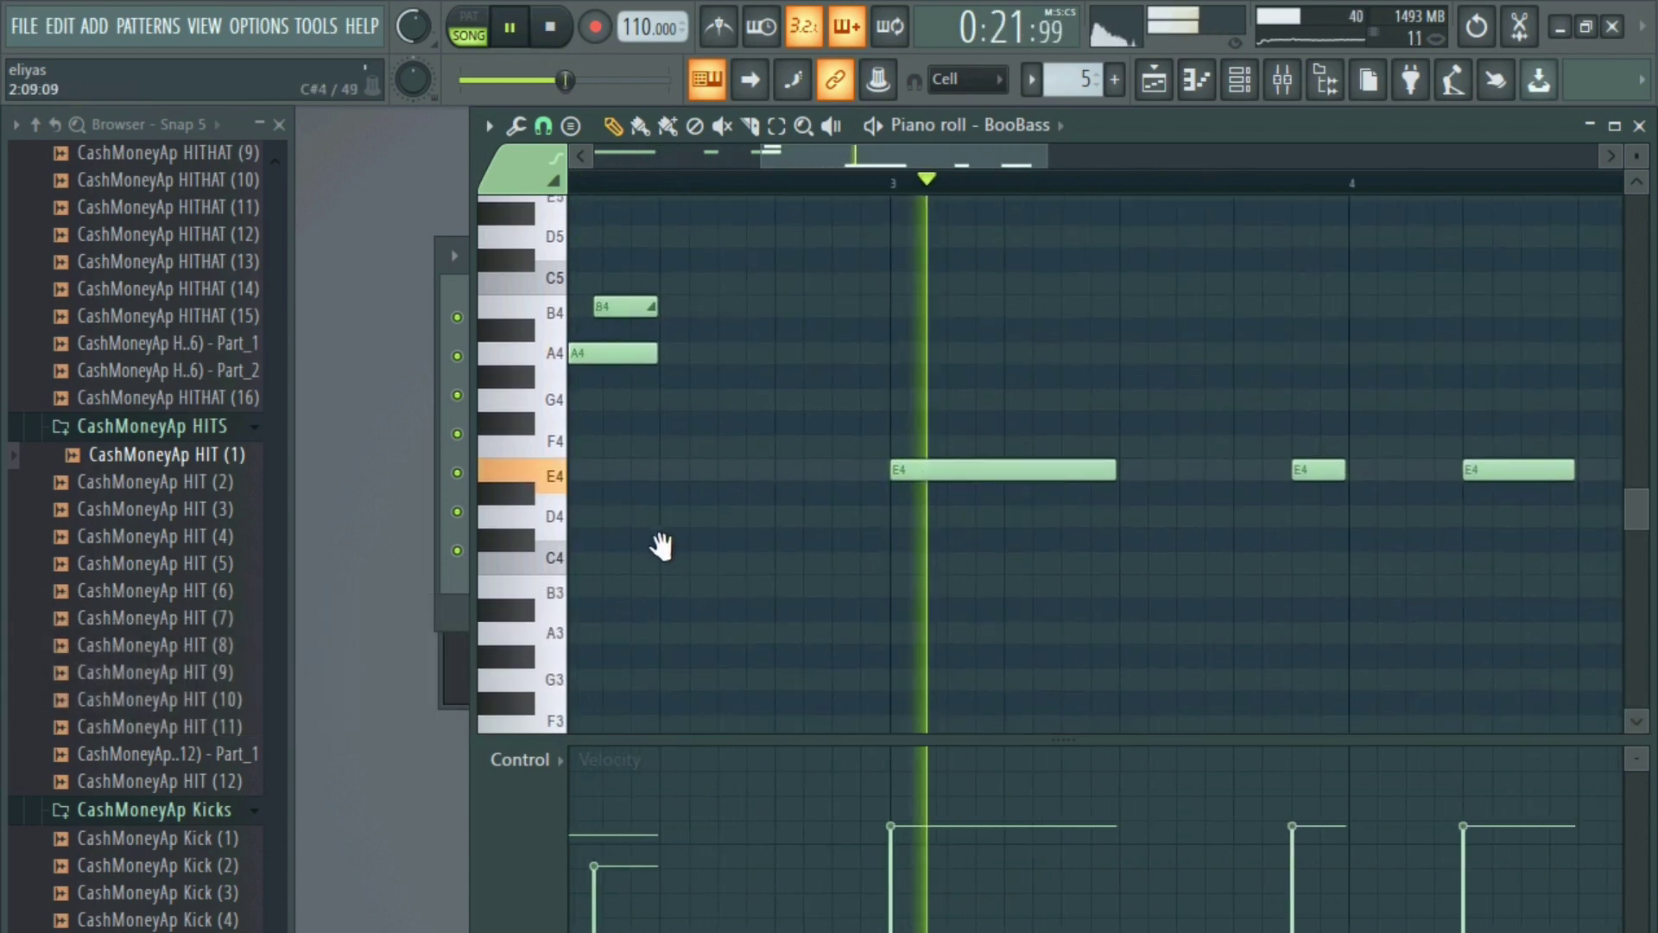
pyautogui.press('space')
pyautogui.press('space')
# - Add a four-step F6 note at the end of bar 2 with an E6 slide note under it, both ending at bar 3
pyautogui.scroll(-3, 774, 563)
pyautogui.scroll(1, 777, 555)
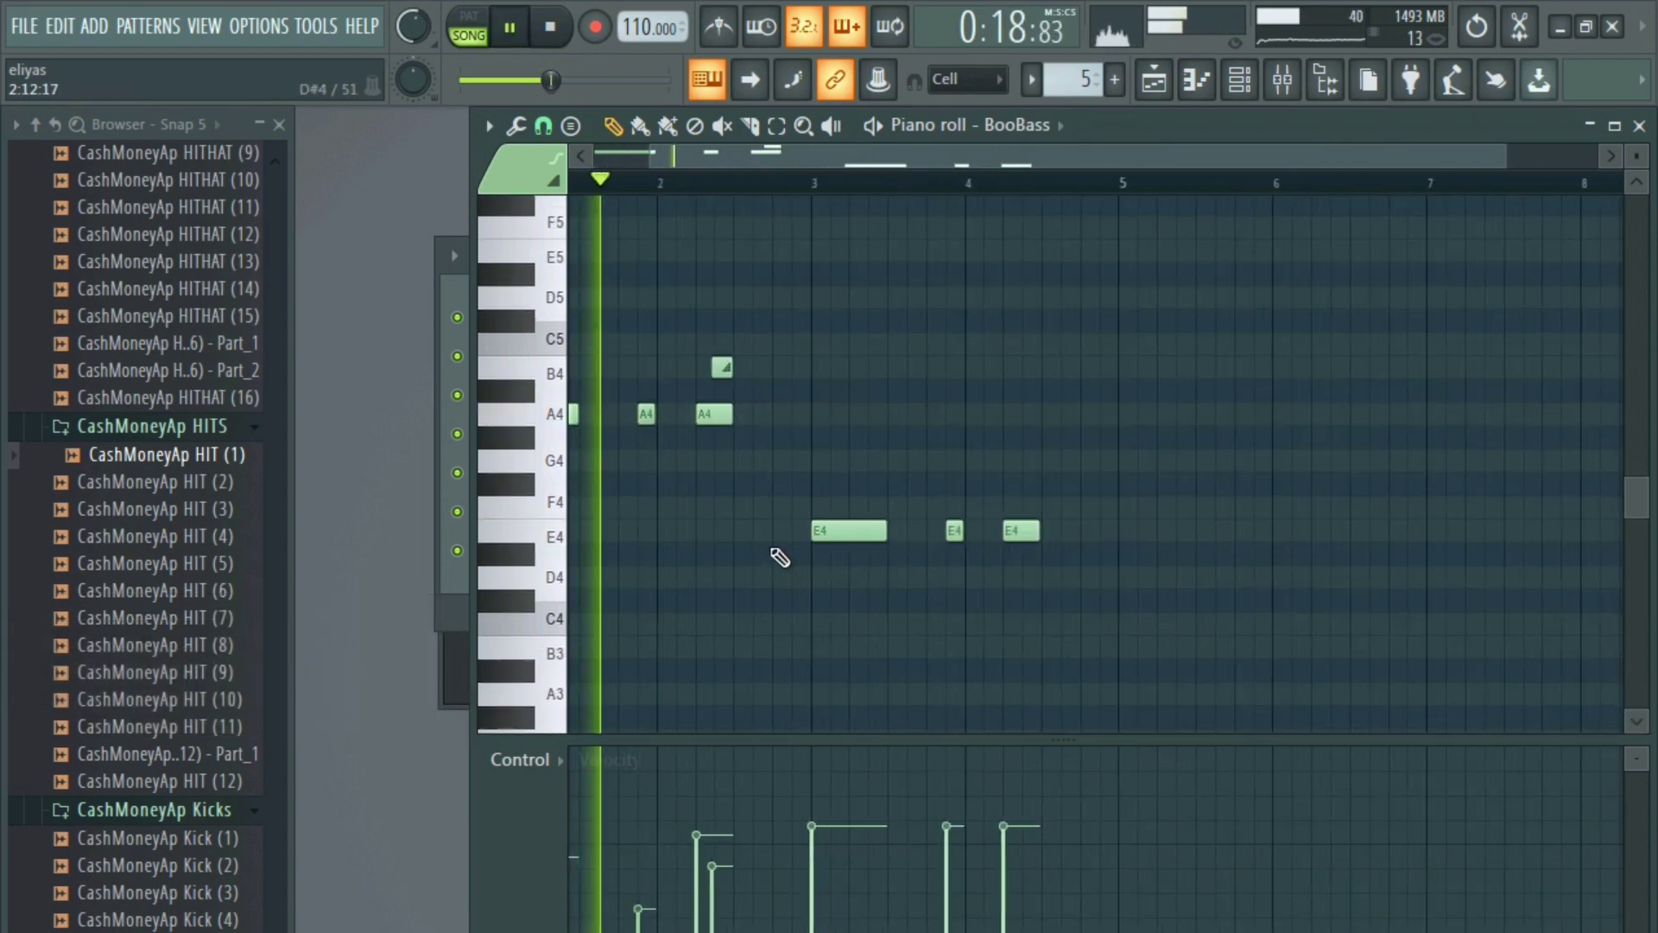
pyautogui.scroll(2, 691, 440)
pyautogui.scroll(3, 812, 518)
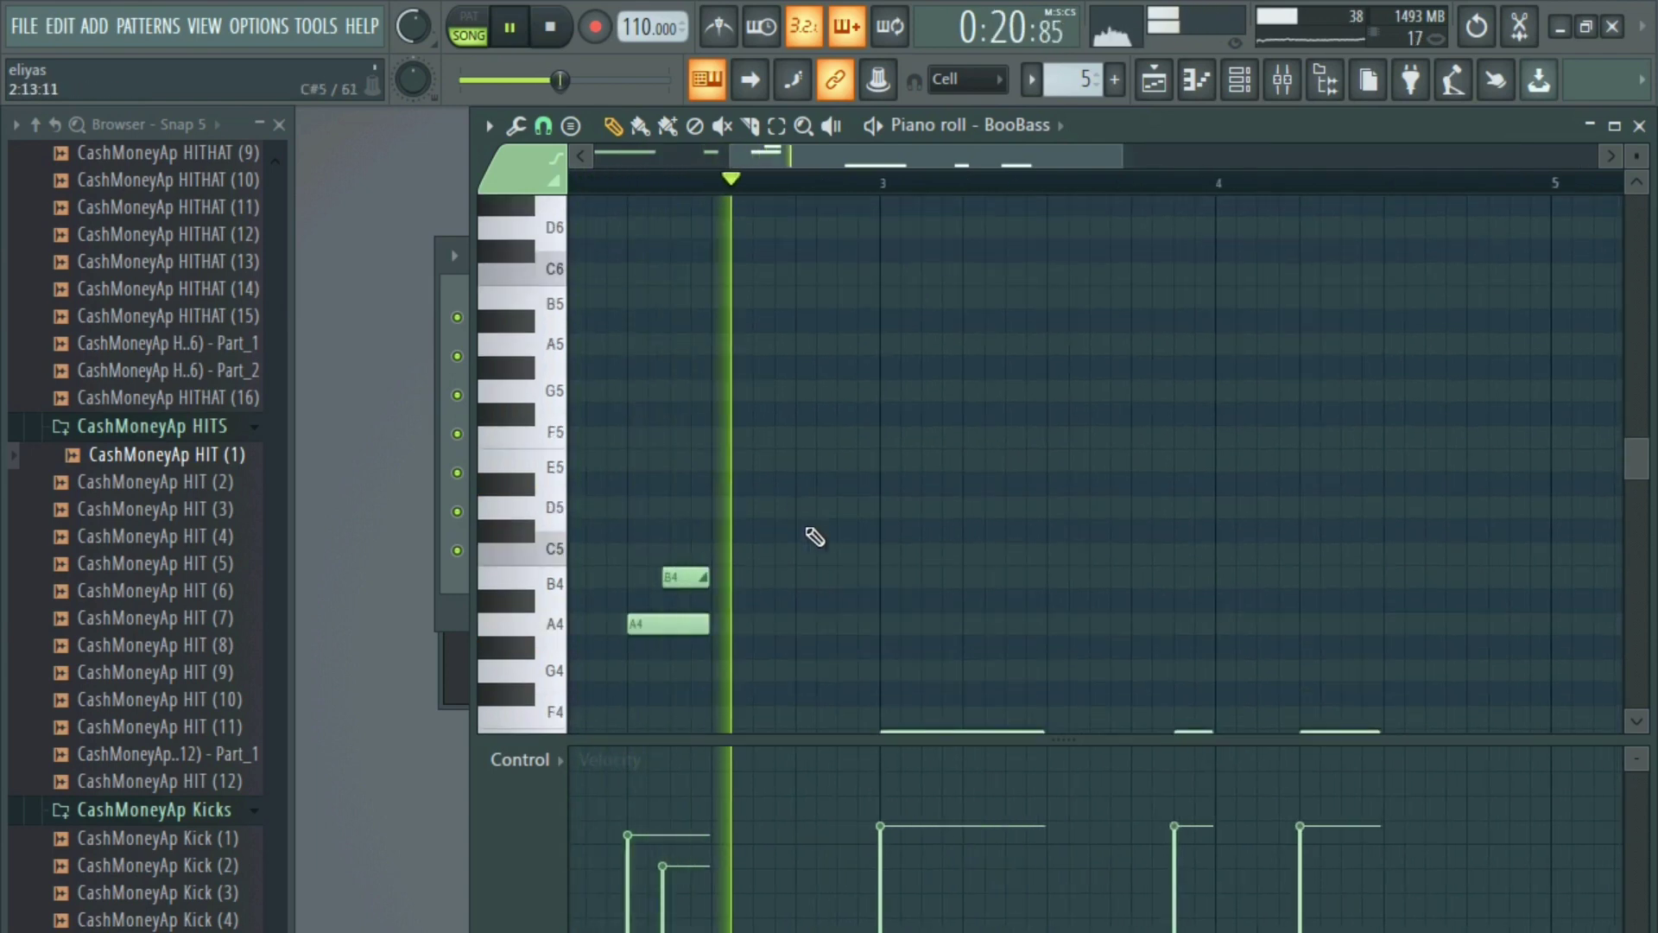
pyautogui.scroll(3, 804, 482)
pyautogui.press('space')
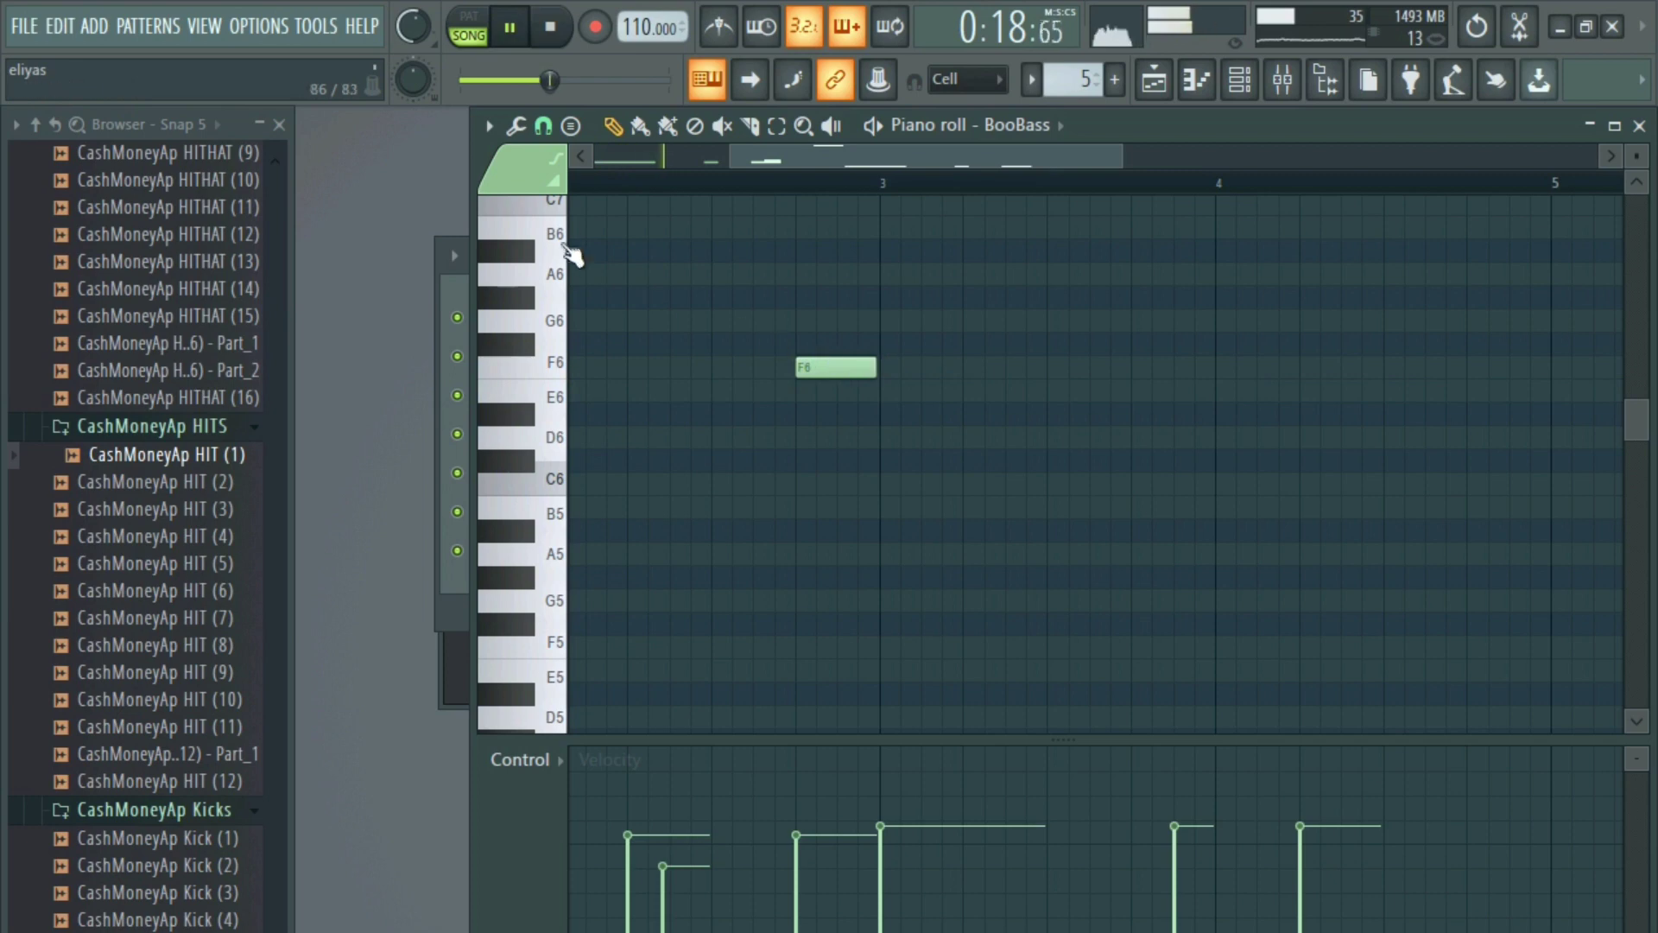
pyautogui.click(821, 392)
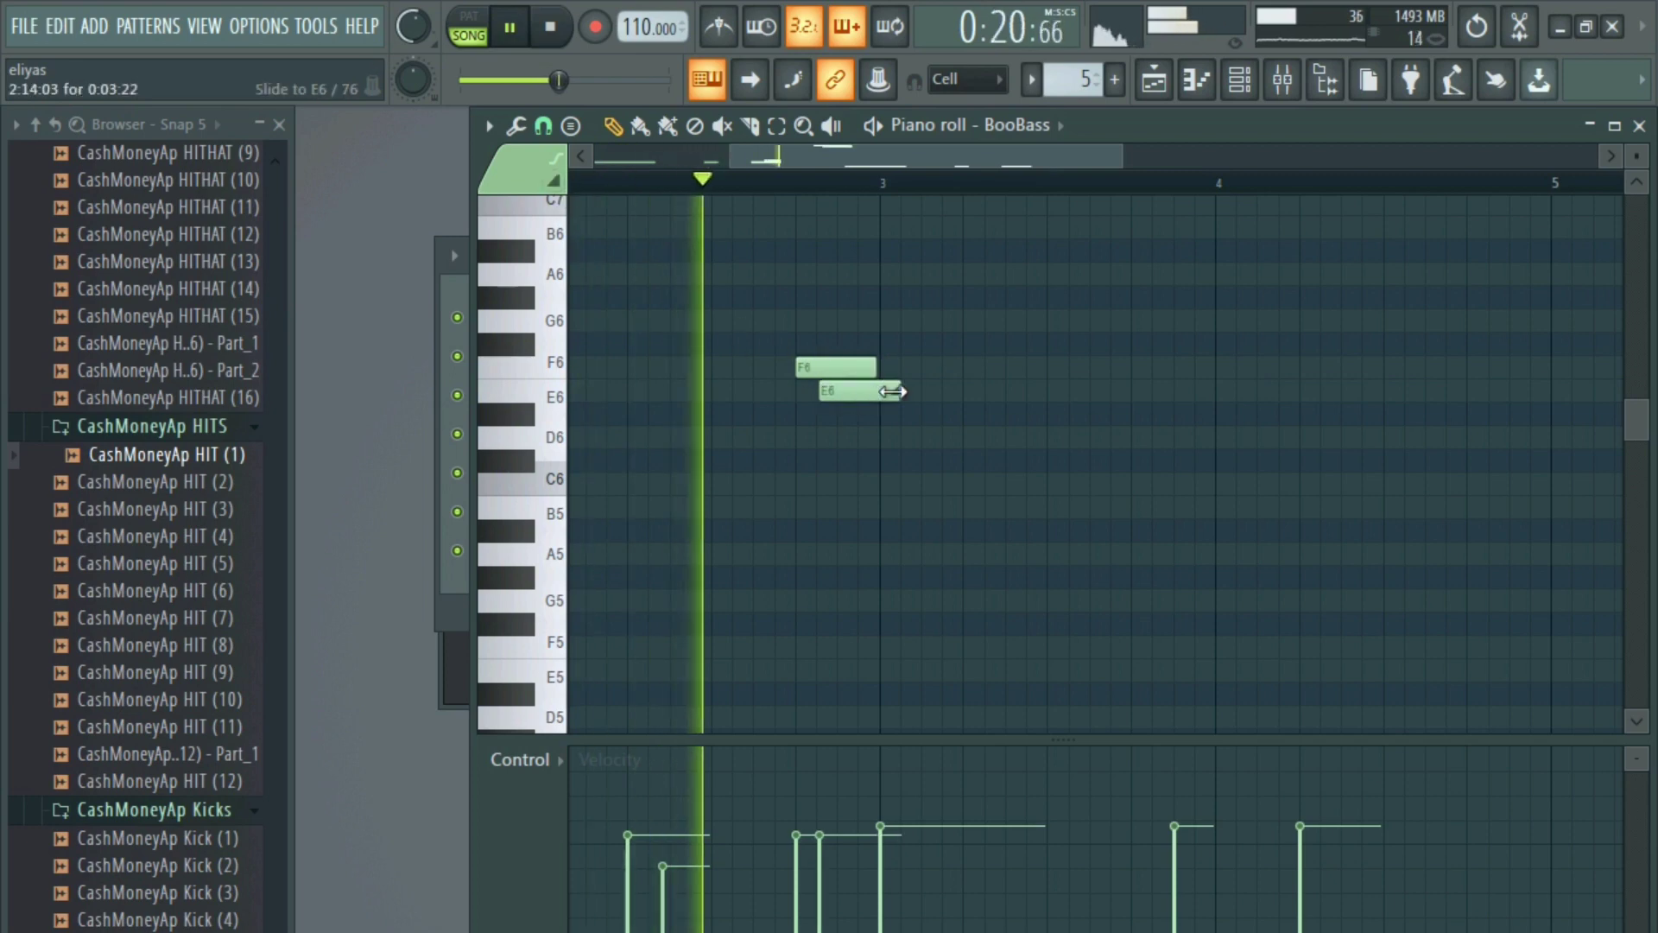
pyautogui.moveTo(896, 390); pyautogui.dragTo(880, 393)
pyautogui.scroll(-7, 867, 410)
pyautogui.press('space')
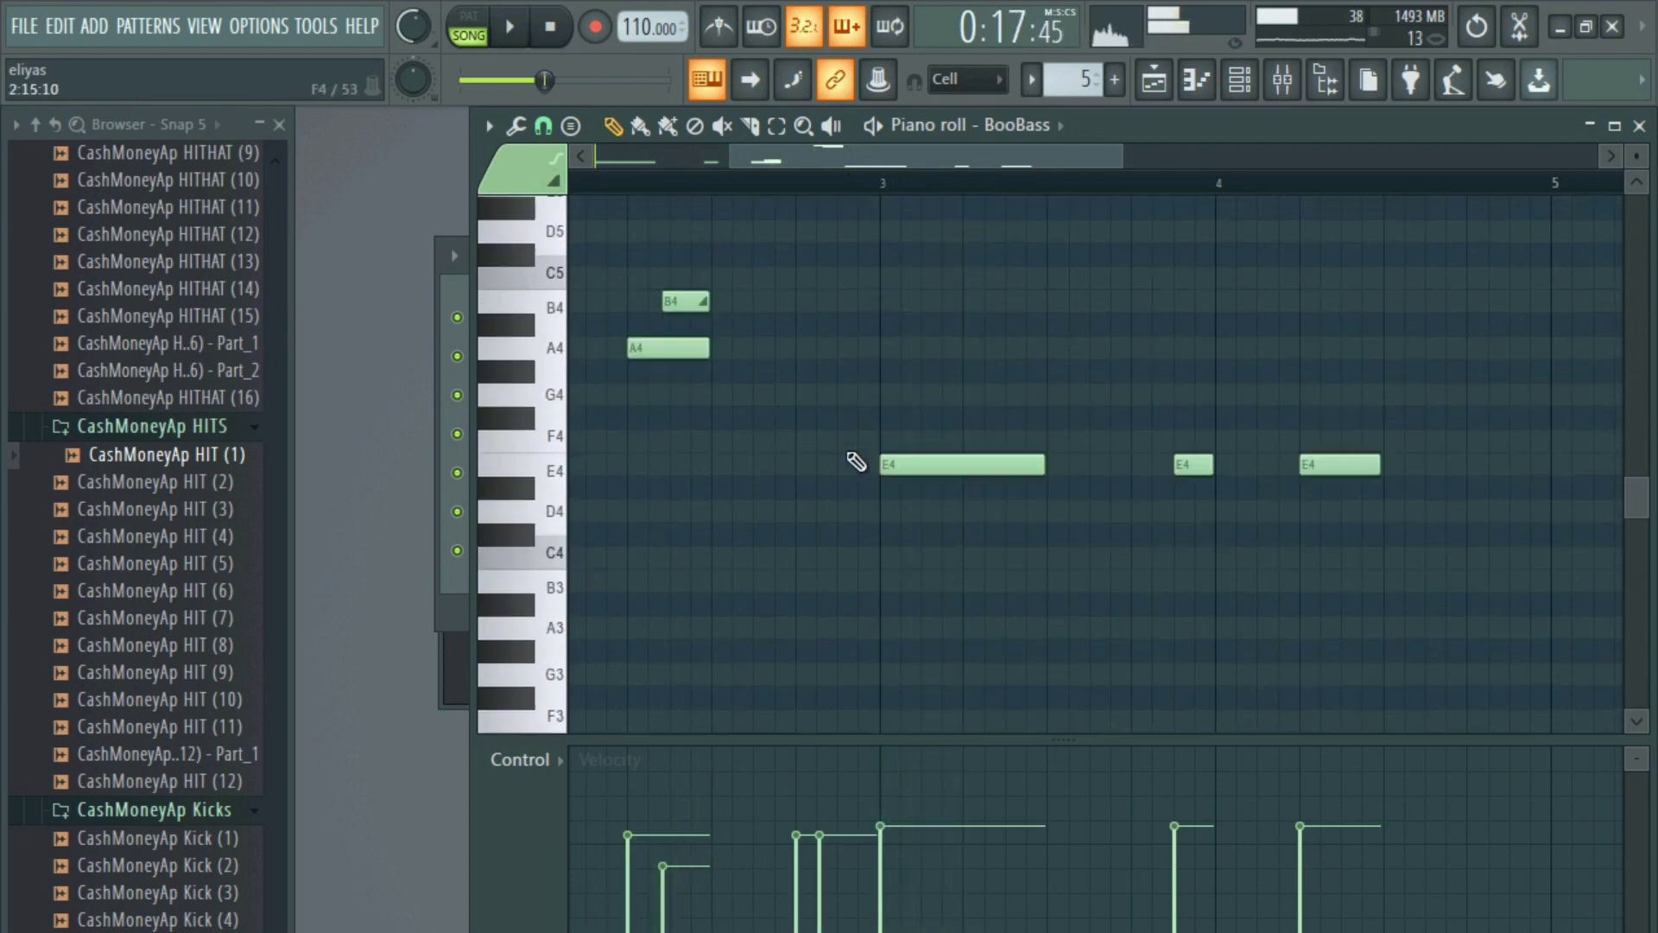
# - Delete the B4 slide note and move the F6 note with its slide down to A5 and G#5
pyautogui.press('space')
pyautogui.scroll(1, 803, 463)
pyautogui.rightClick(693, 370)
pyautogui.scroll(1, 799, 432)
pyautogui.scroll(3, 804, 435)
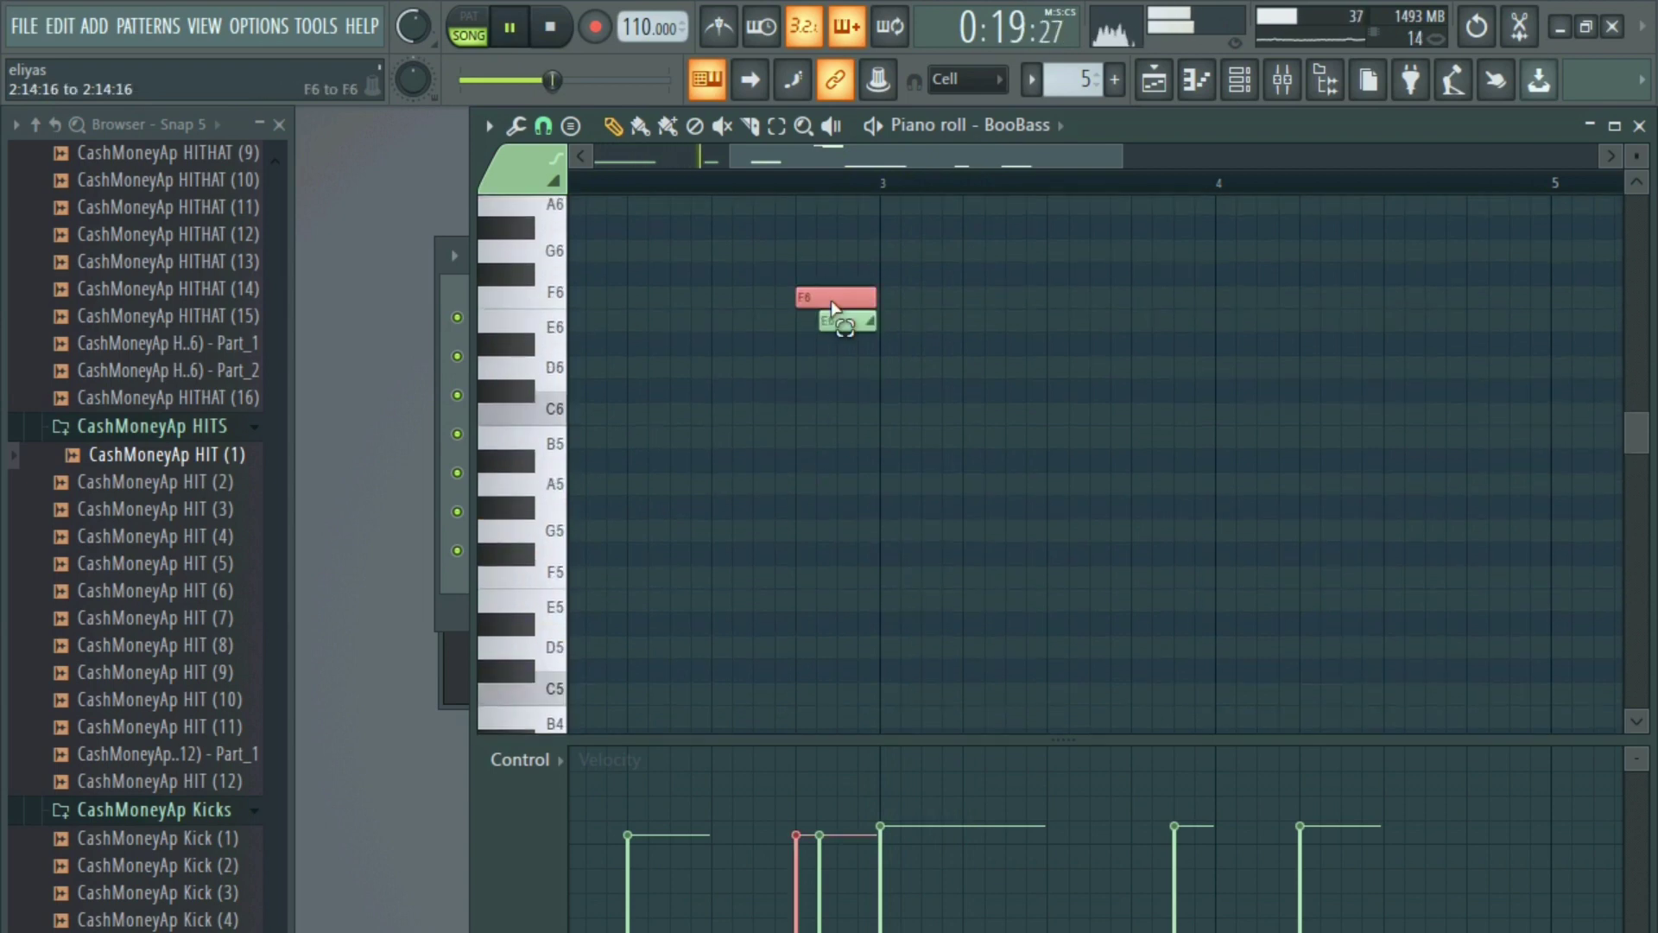
pyautogui.moveTo(834, 298); pyautogui.dragTo(836, 391)
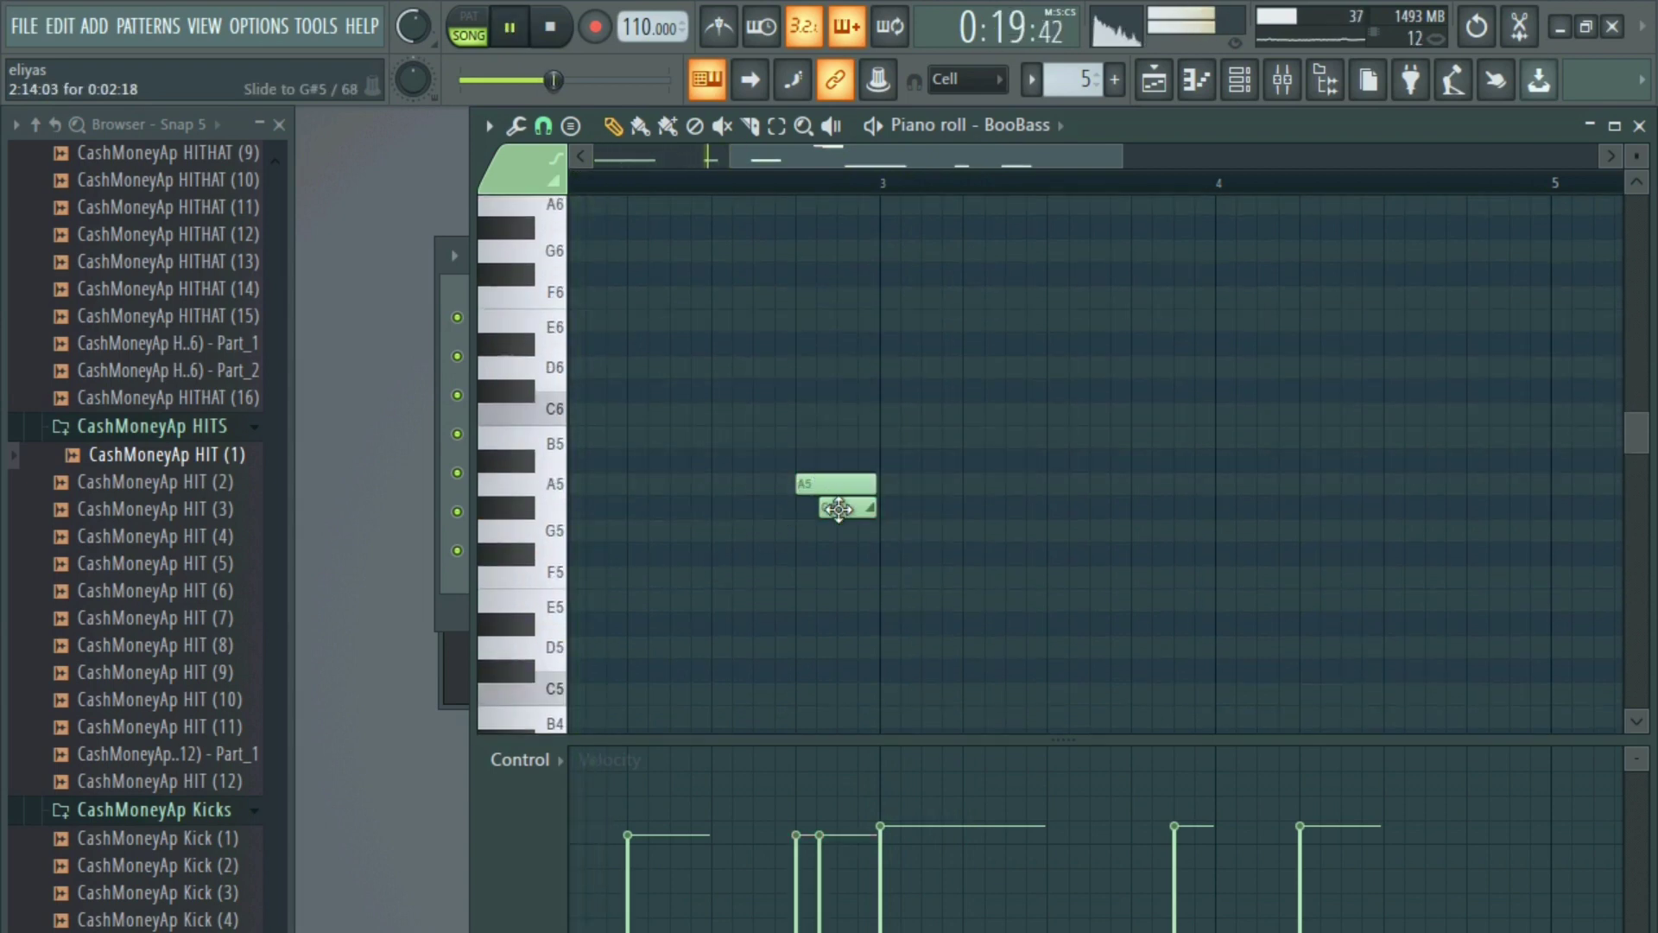
# - Try the slide note beside the A5 note on B5 and E5, and settle it on G5 with a slightly earlier start
pyautogui.moveTo(838, 509); pyautogui.dragTo(856, 444)
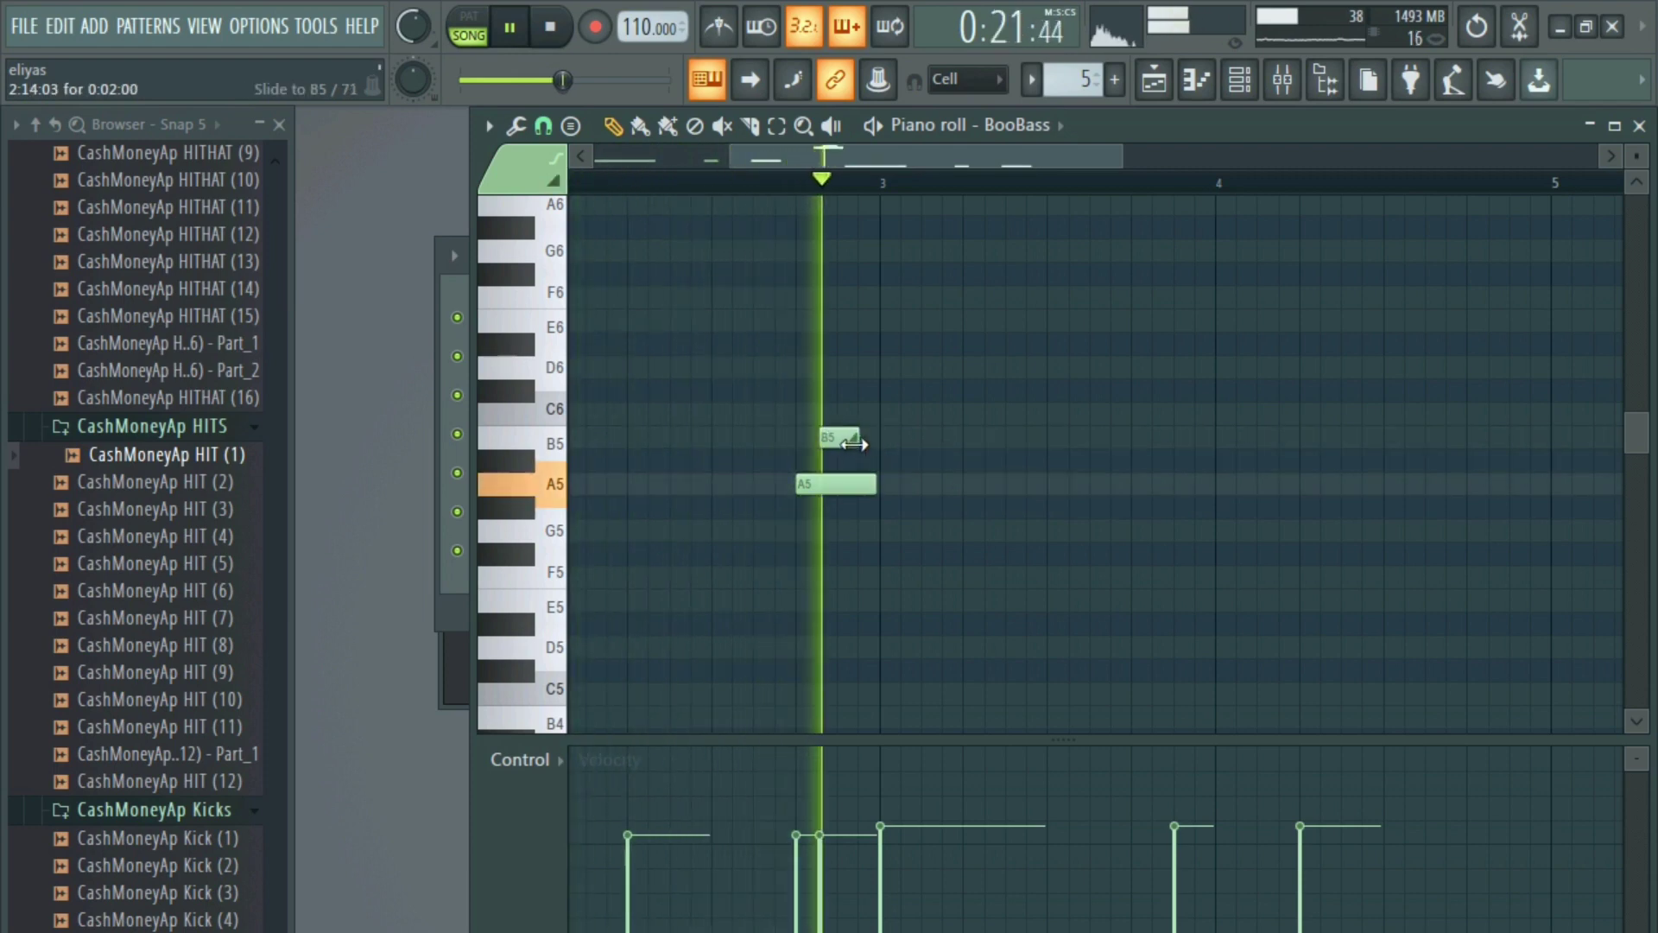
pyautogui.press('space')
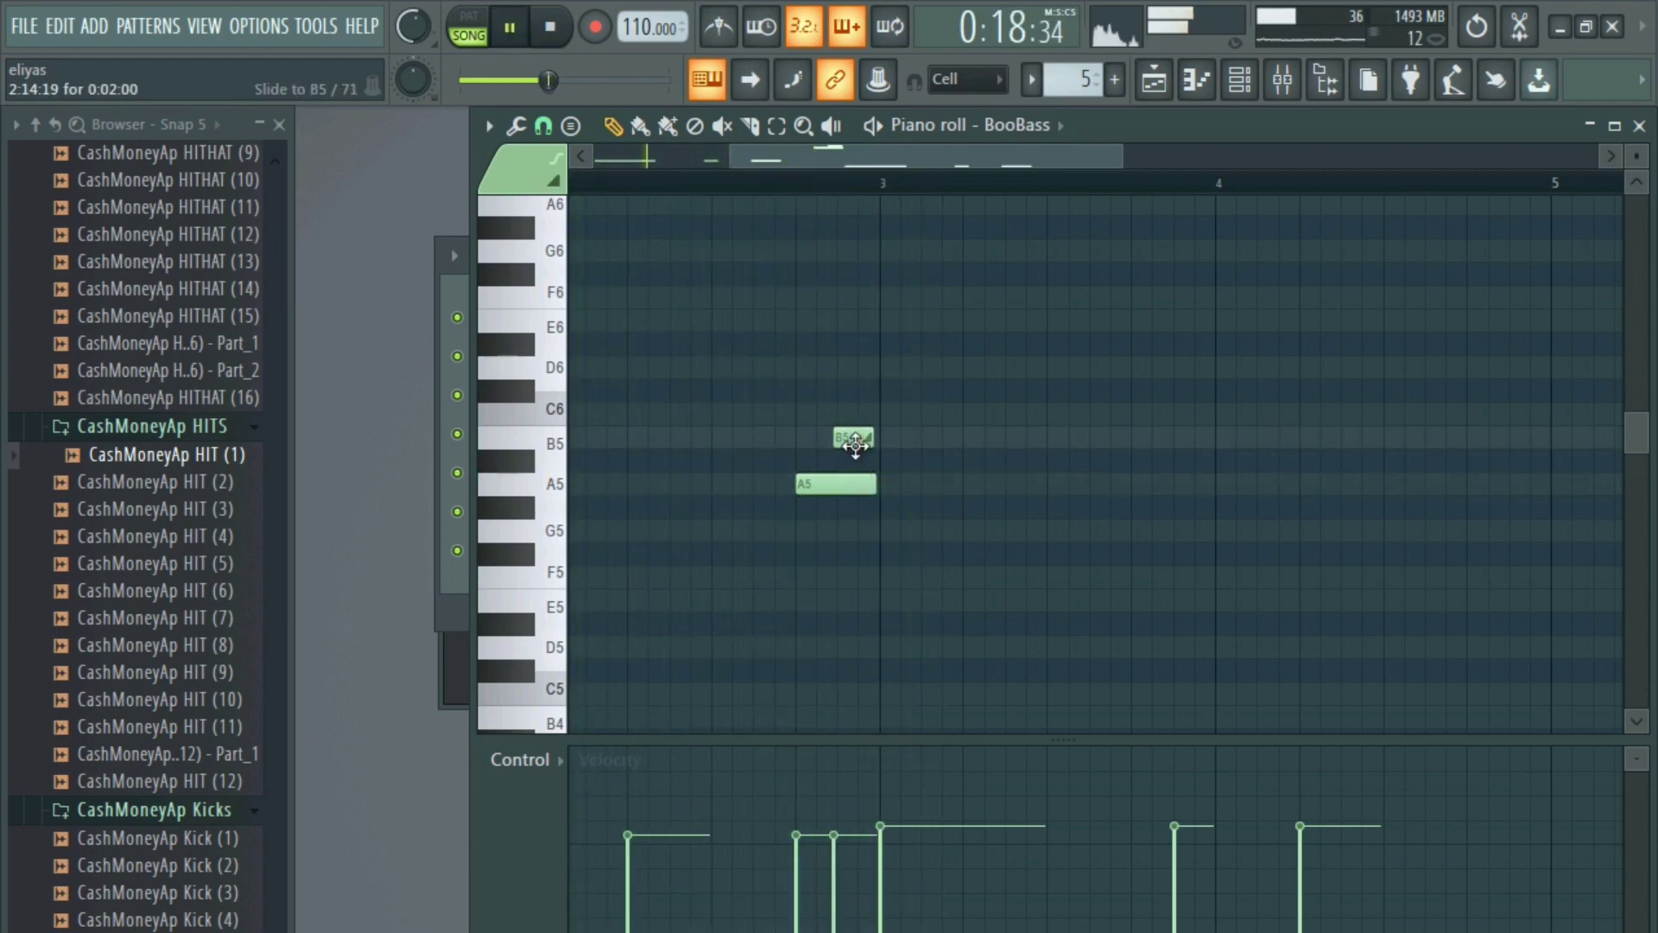
pyautogui.moveTo(858, 570); pyautogui.dragTo(856, 617)
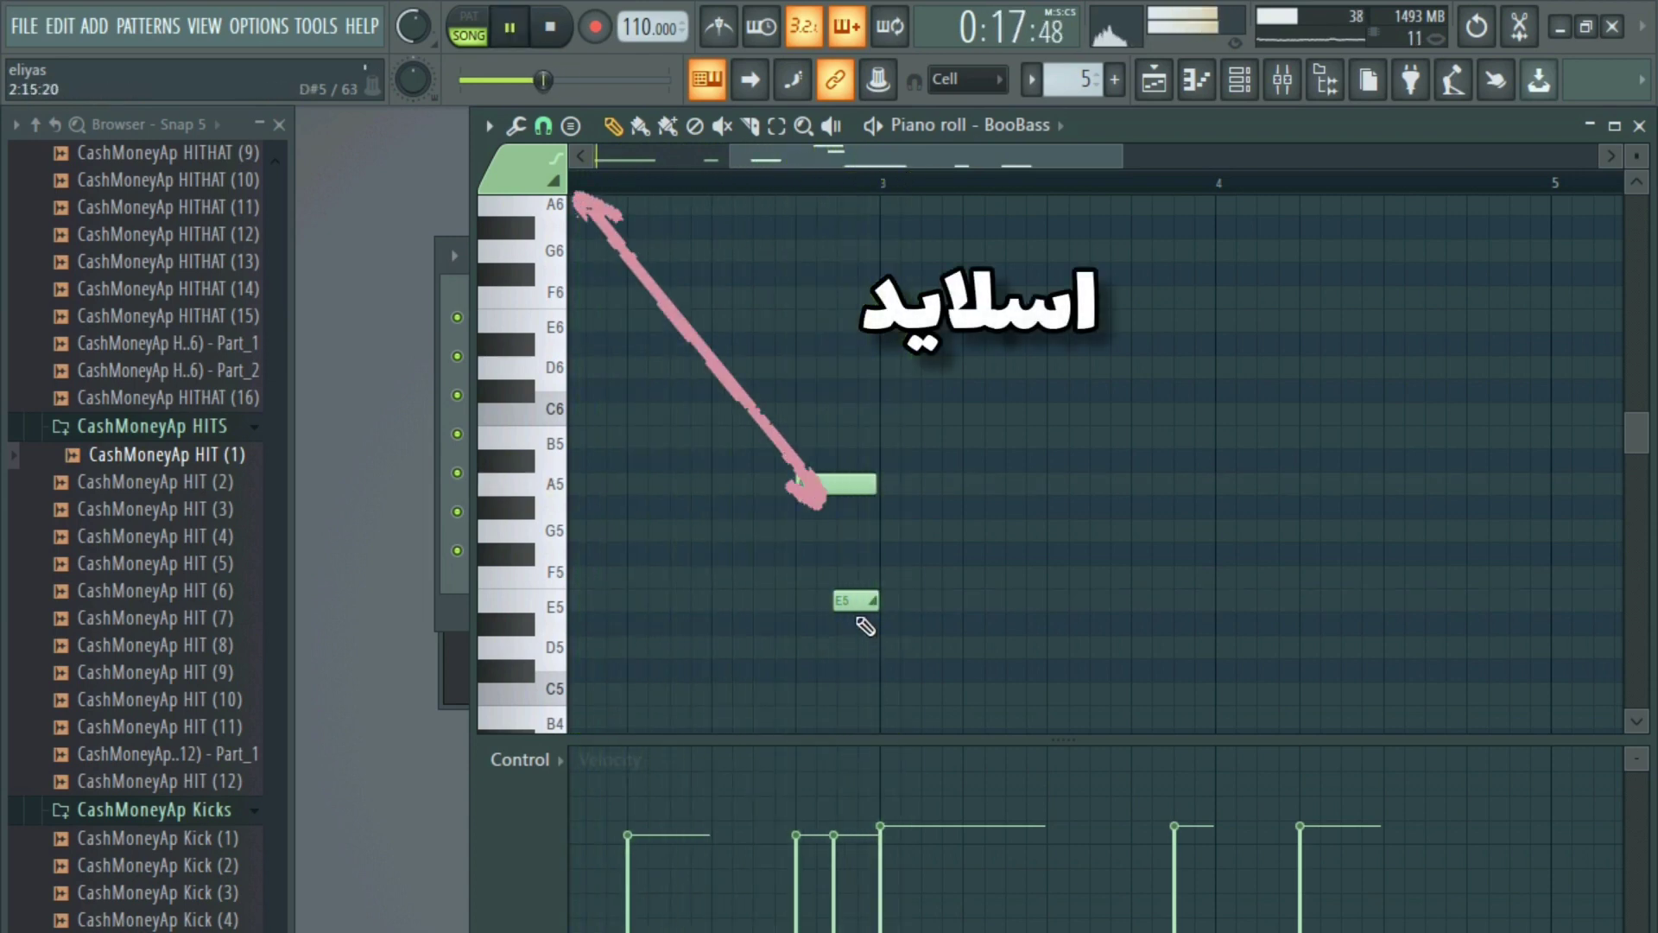
pyautogui.moveTo(848, 550); pyautogui.dragTo(848, 529)
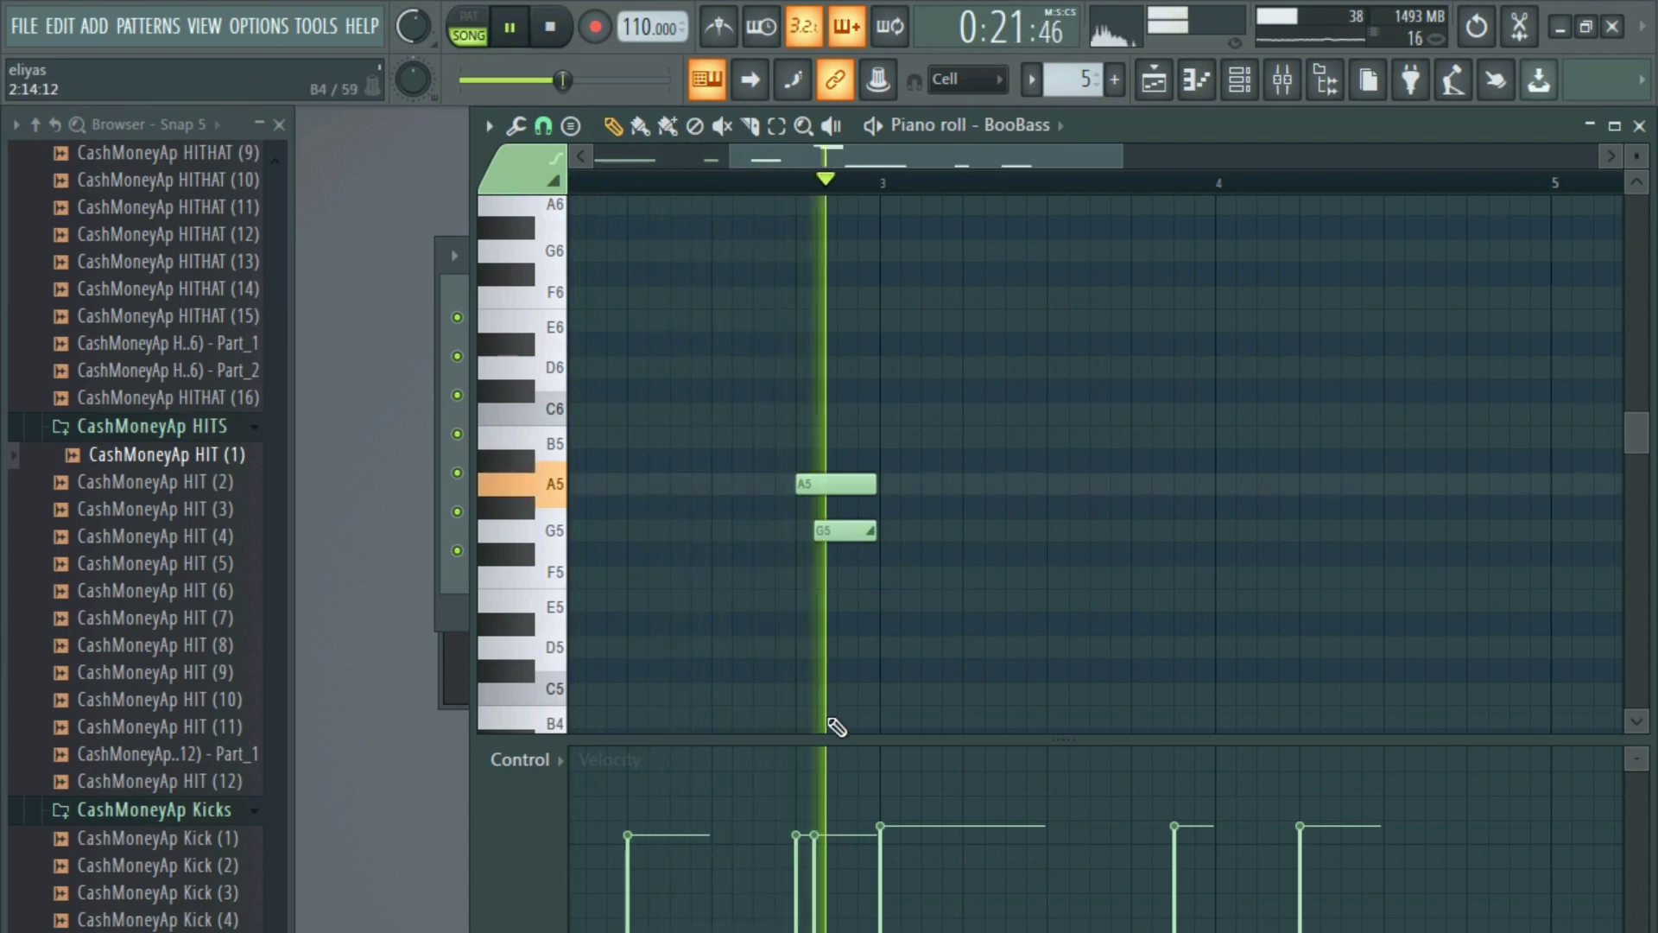
pyautogui.press('space')
pyautogui.scroll(3, 834, 580)
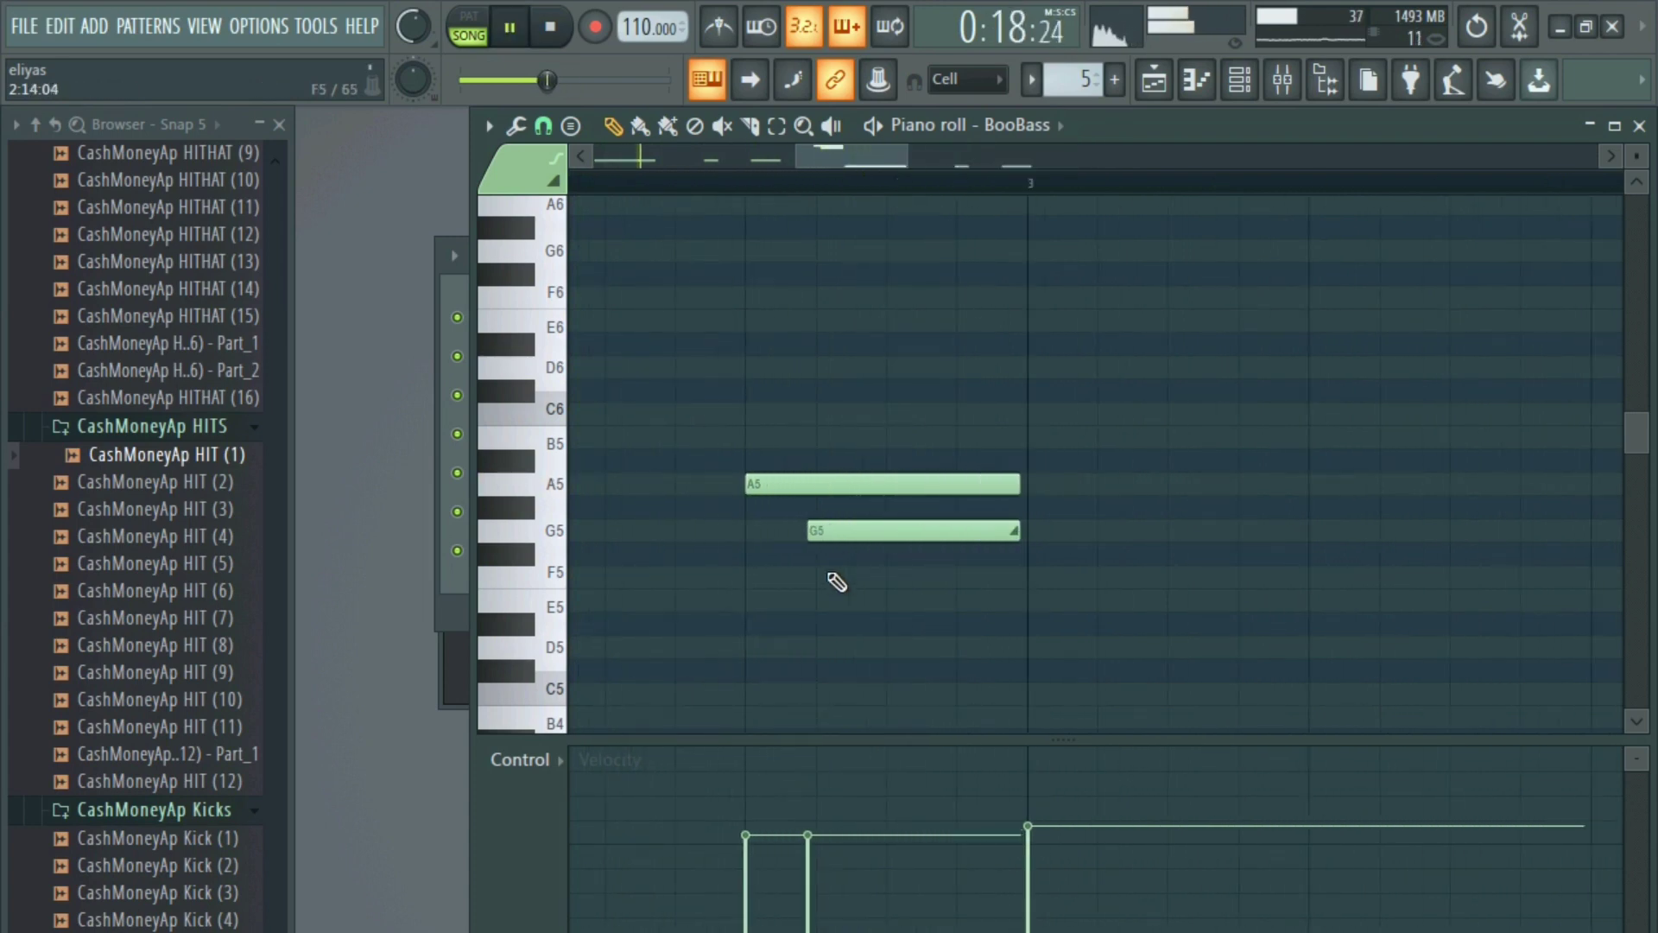
# - Try the A5 note and its G5 slide an octave higher on A6 and G6, and raise the slide's velocity
pyautogui.moveTo(789, 489)
pyautogui.mouseDown()
pyautogui.moveTo(785, 412)
pyautogui.moveTo(806, 489)
pyautogui.mouseUp()
pyautogui.moveTo(791, 585); pyautogui.dragTo(796, 207)
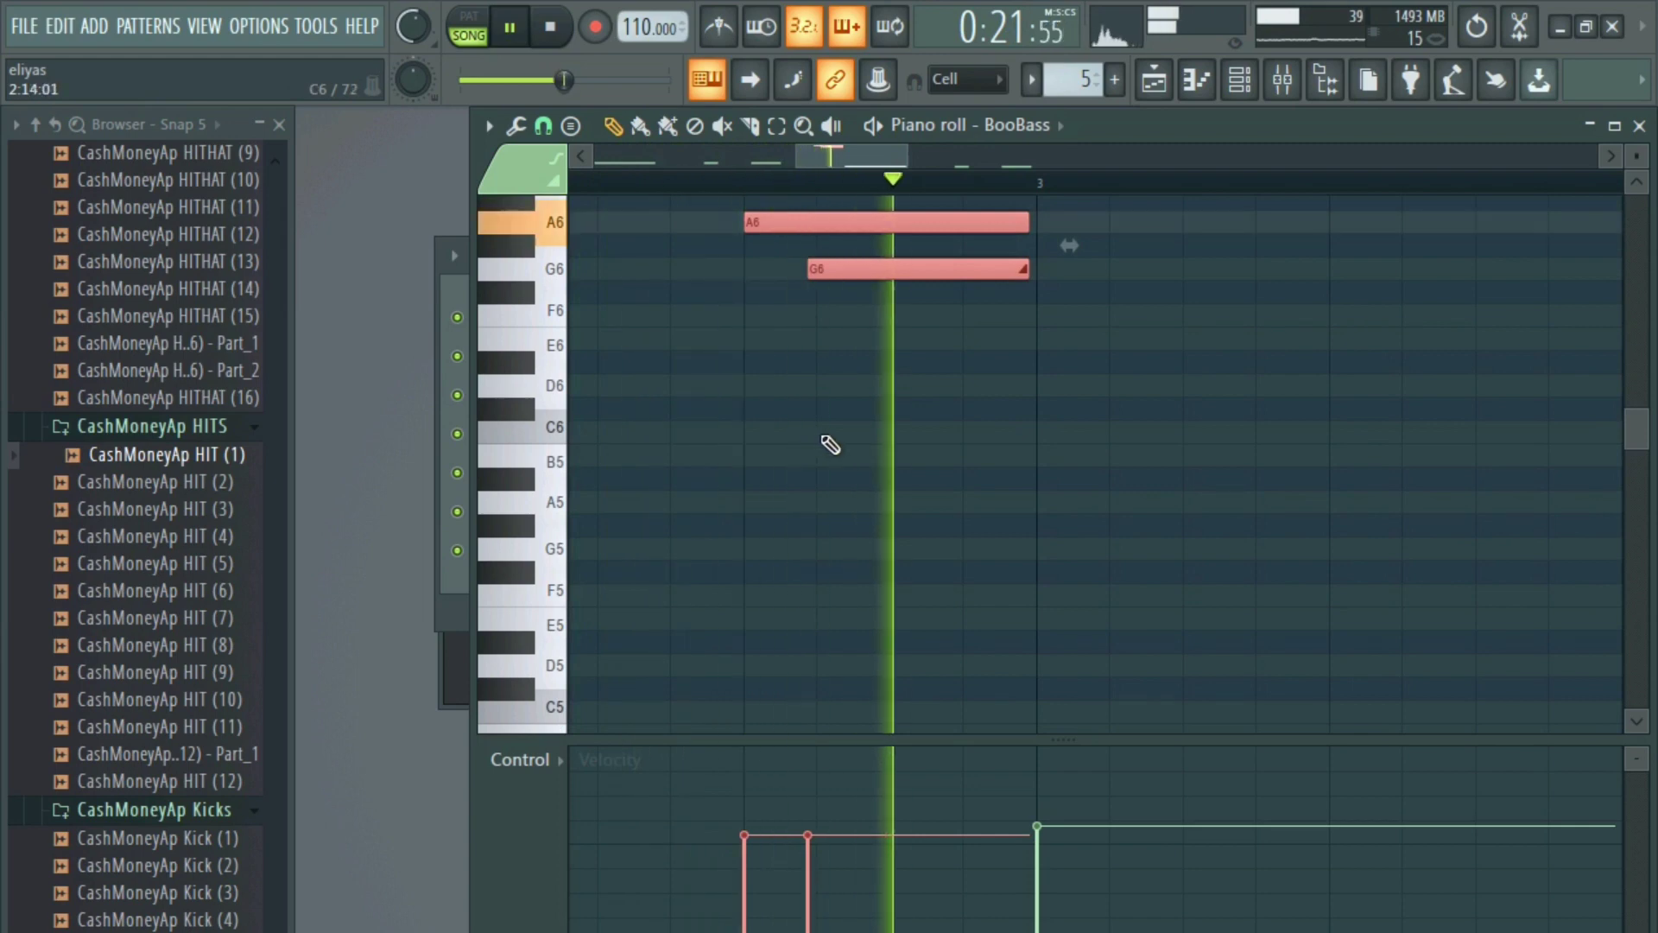
pyautogui.scroll(2, 825, 436)
pyautogui.keyDown('ctrl'); pyautogui.click(870, 485); pyautogui.keyUp('ctrl')
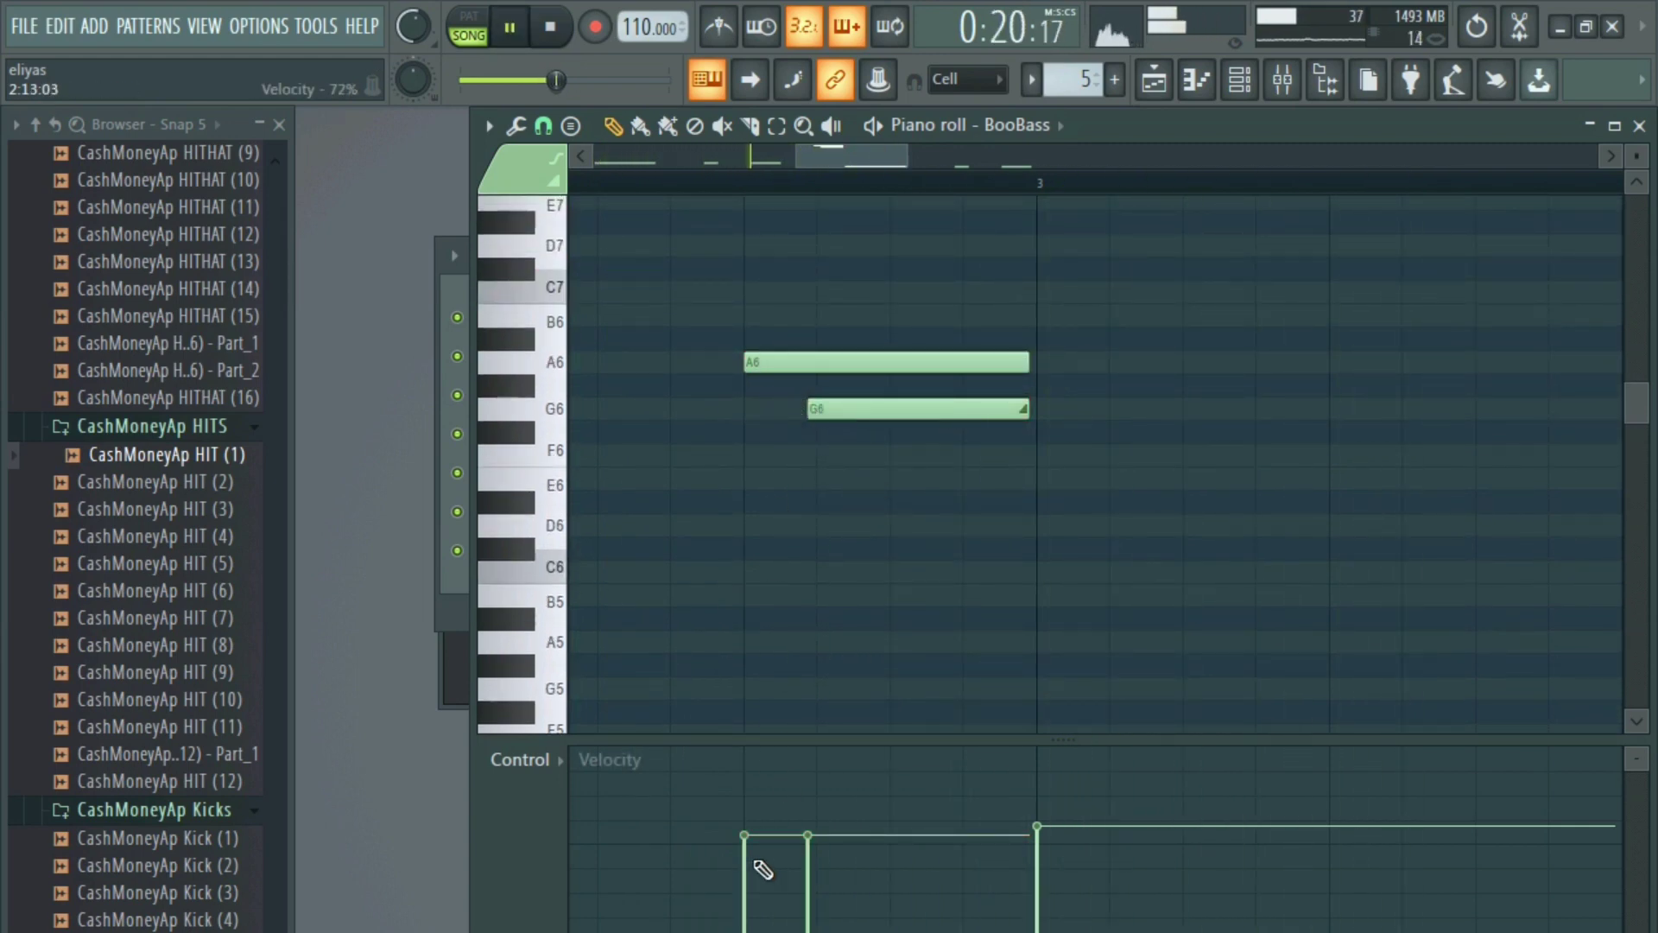
pyautogui.moveTo(813, 838); pyautogui.dragTo(814, 802)
pyautogui.press('space')
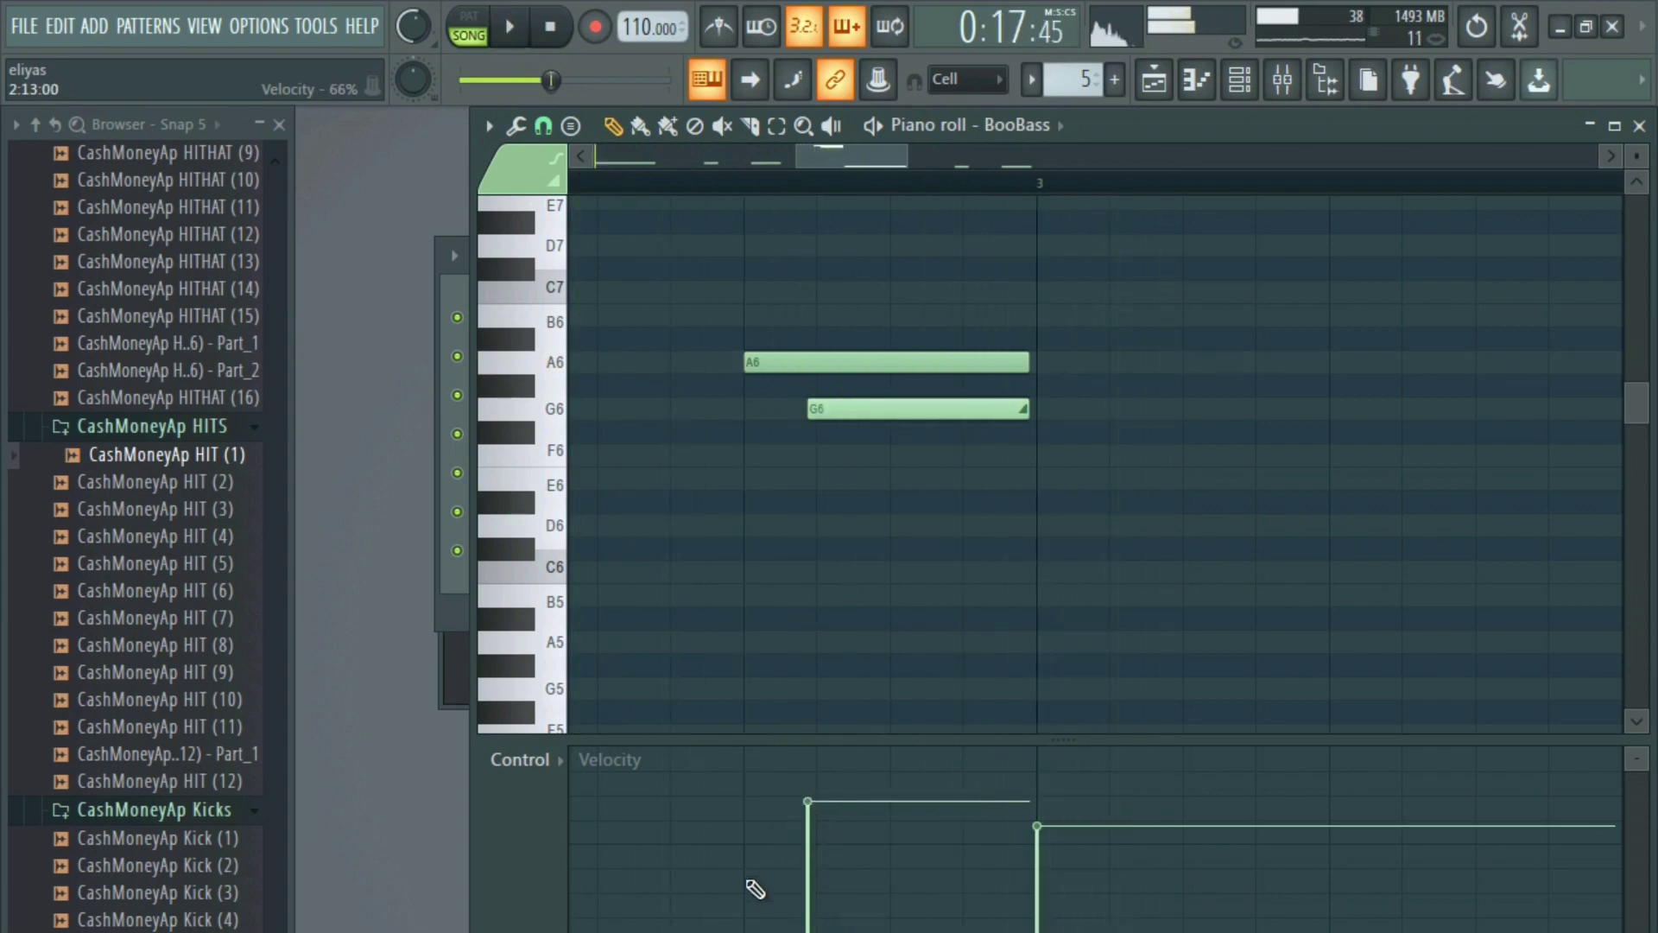
# - Move the note and its slide down to E6 and D6, and return them to A5 and G5
pyautogui.moveTo(840, 327); pyautogui.dragTo(865, 539)
pyautogui.scroll(-2, 813, 512)
pyautogui.moveTo(786, 222); pyautogui.dragTo(777, 348)
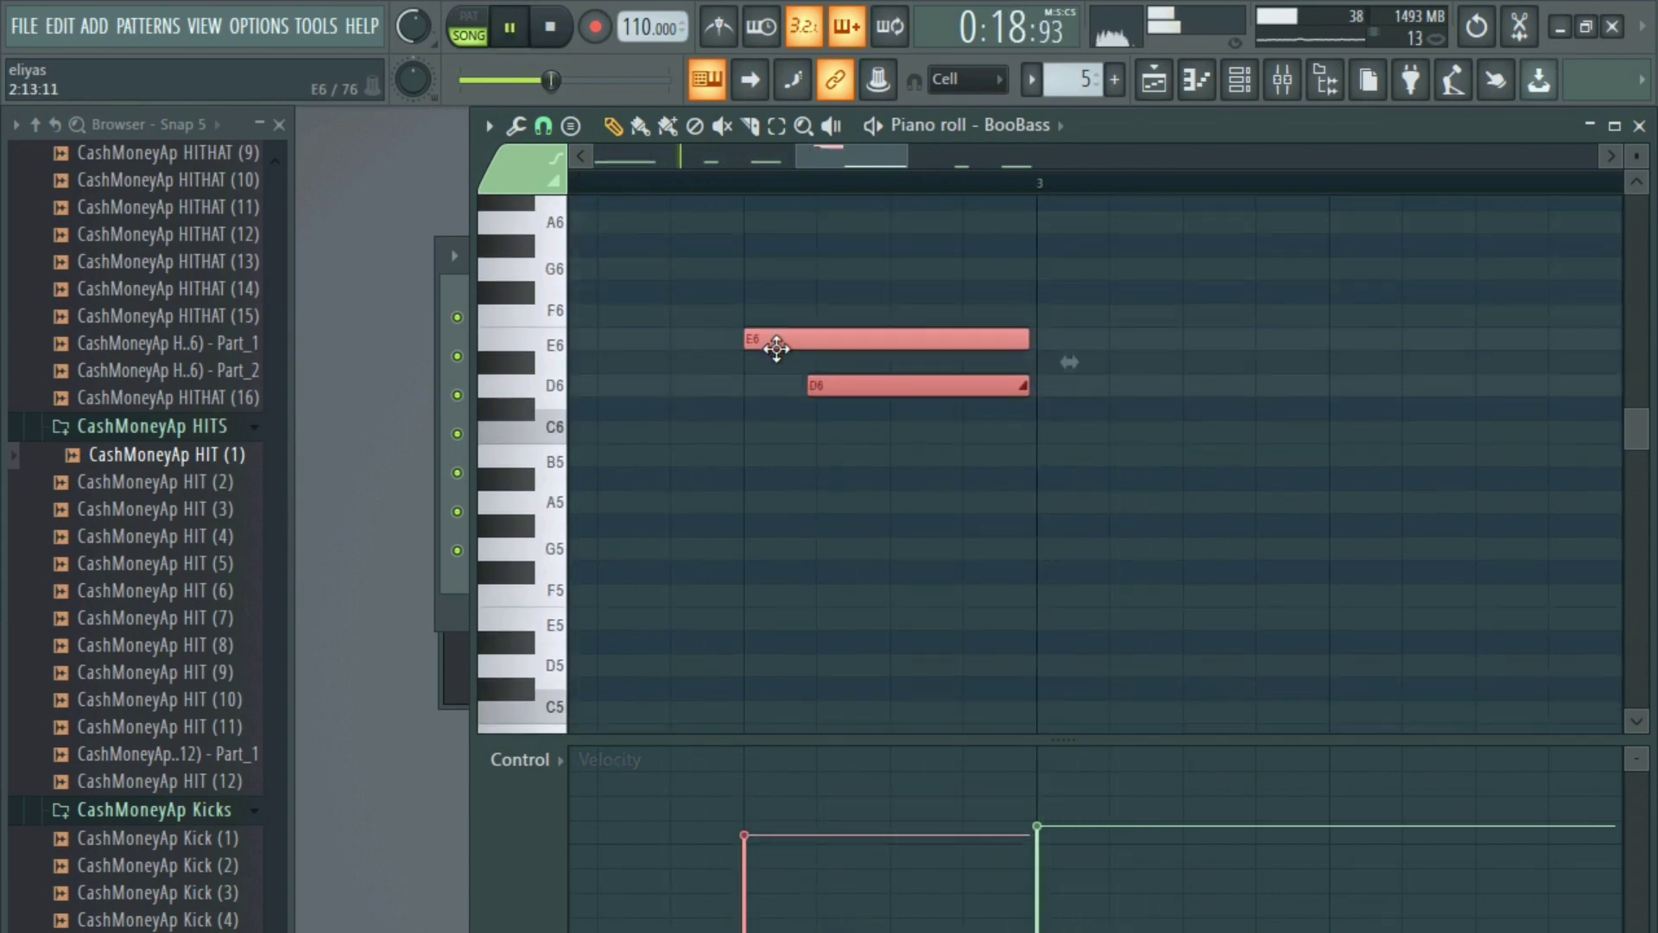
pyautogui.keyDown('ctrl'); pyautogui.click(766, 392); pyautogui.keyUp('ctrl')
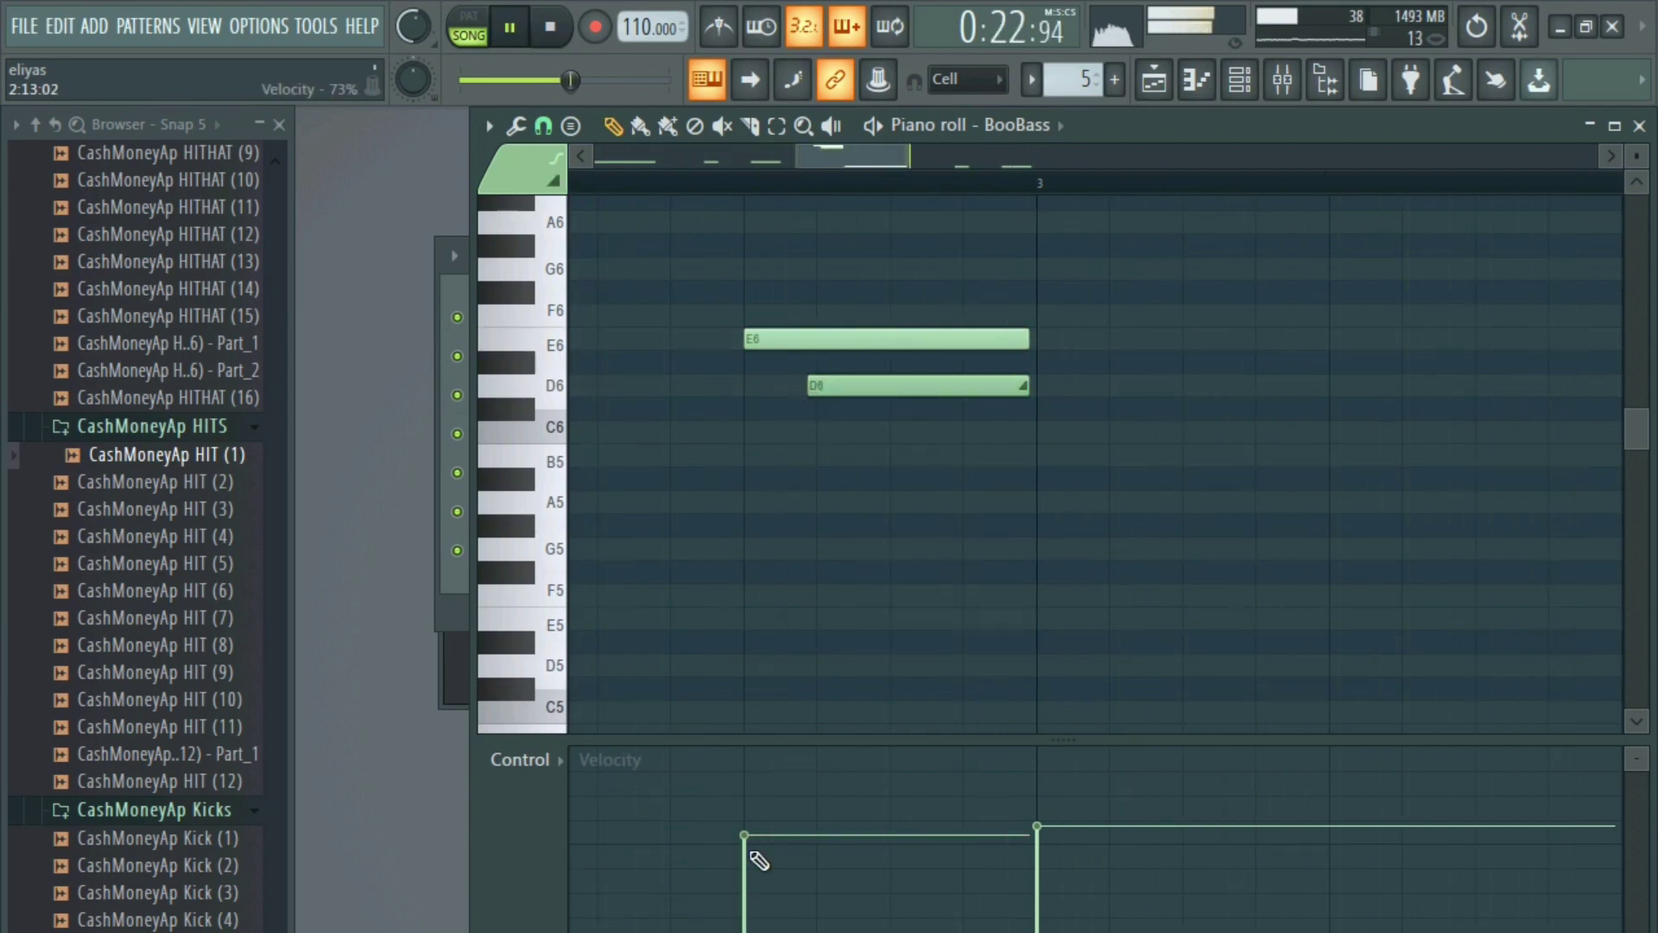
pyautogui.moveTo(789, 338); pyautogui.dragTo(789, 508)
pyautogui.click(766, 579)
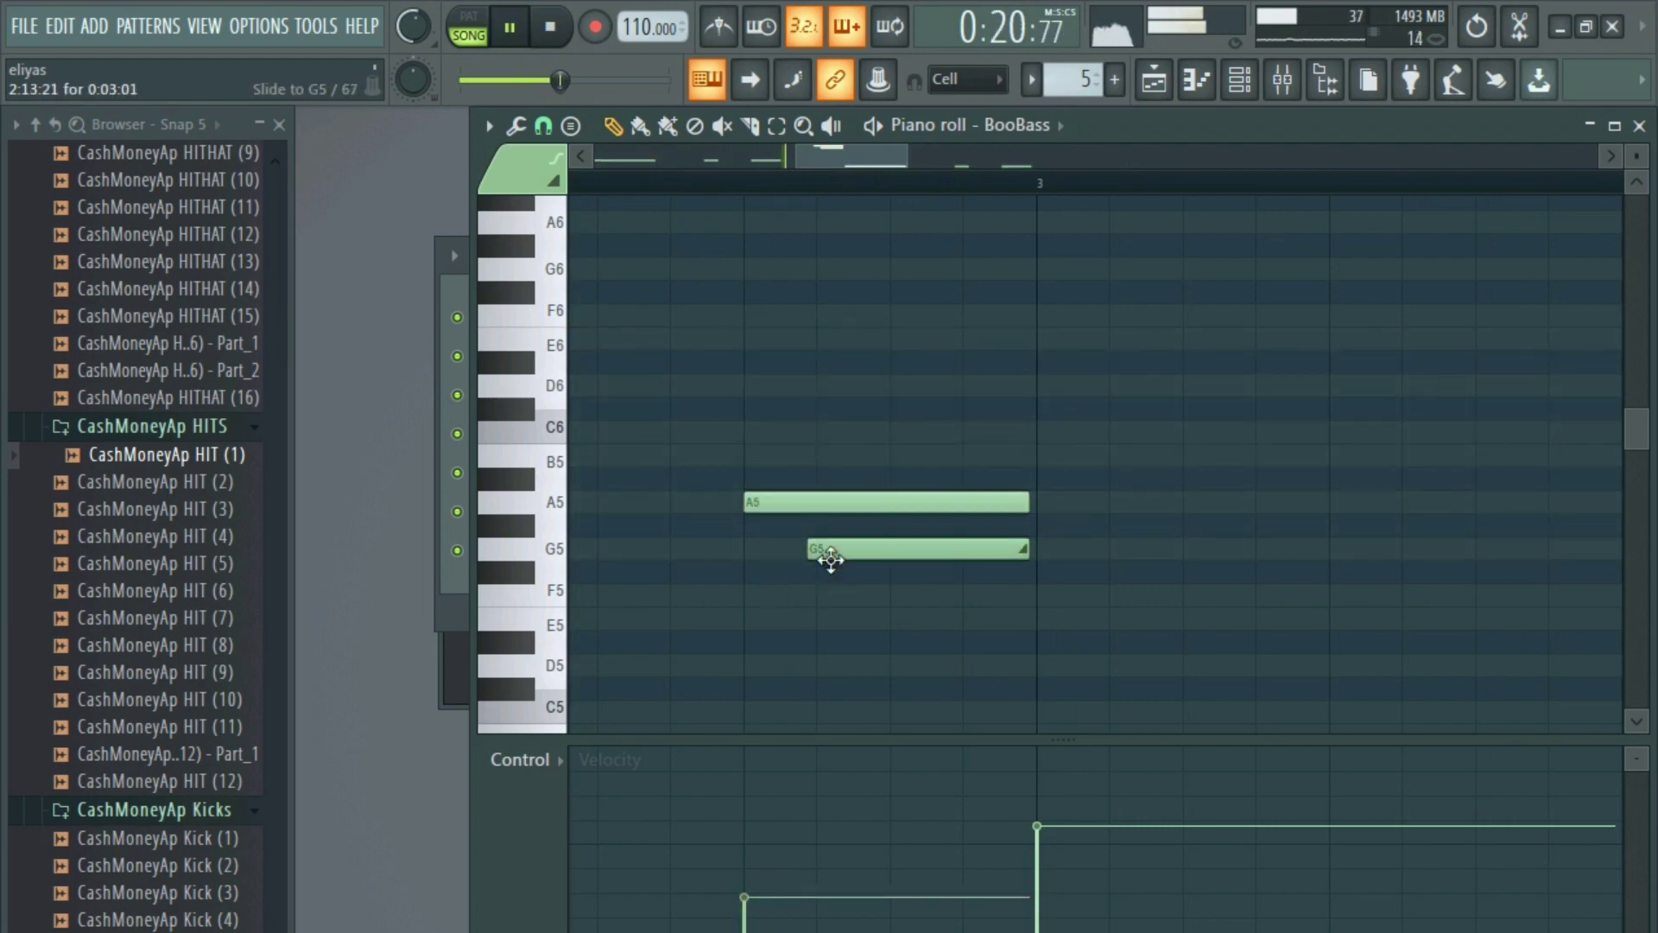
# - Move the slide note up to B5 and balance its velocity against the A5 note's
pyautogui.moveTo(766, 893); pyautogui.dragTo(753, 830)
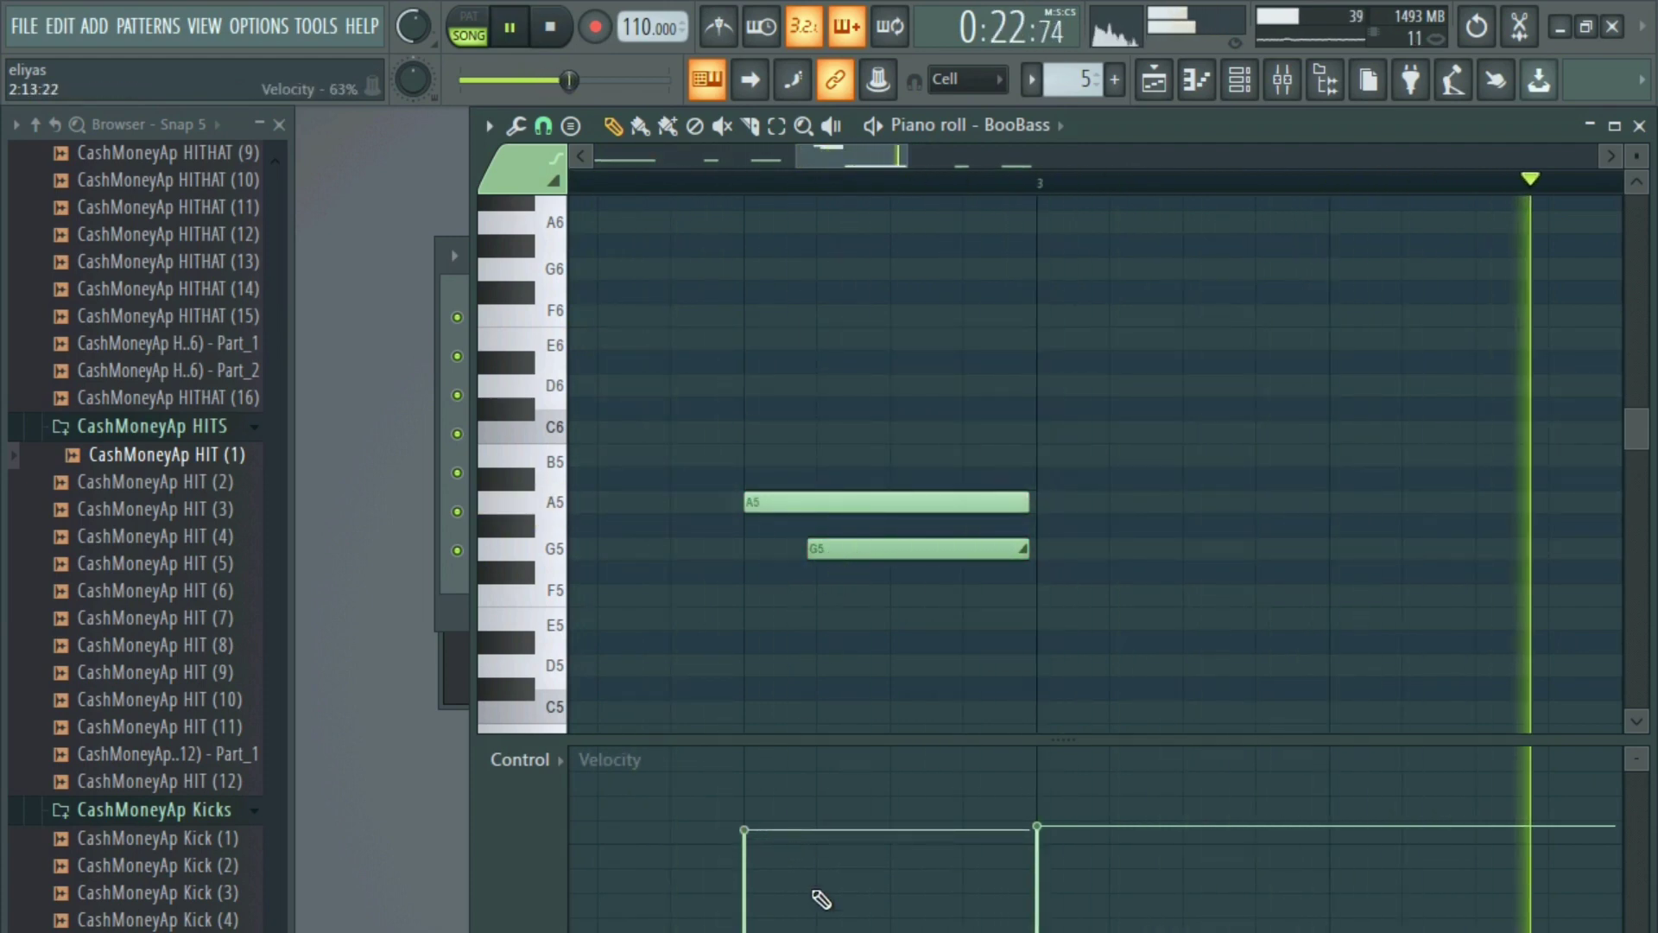
pyautogui.click(817, 911)
pyautogui.press('space')
pyautogui.moveTo(847, 553); pyautogui.dragTo(847, 446)
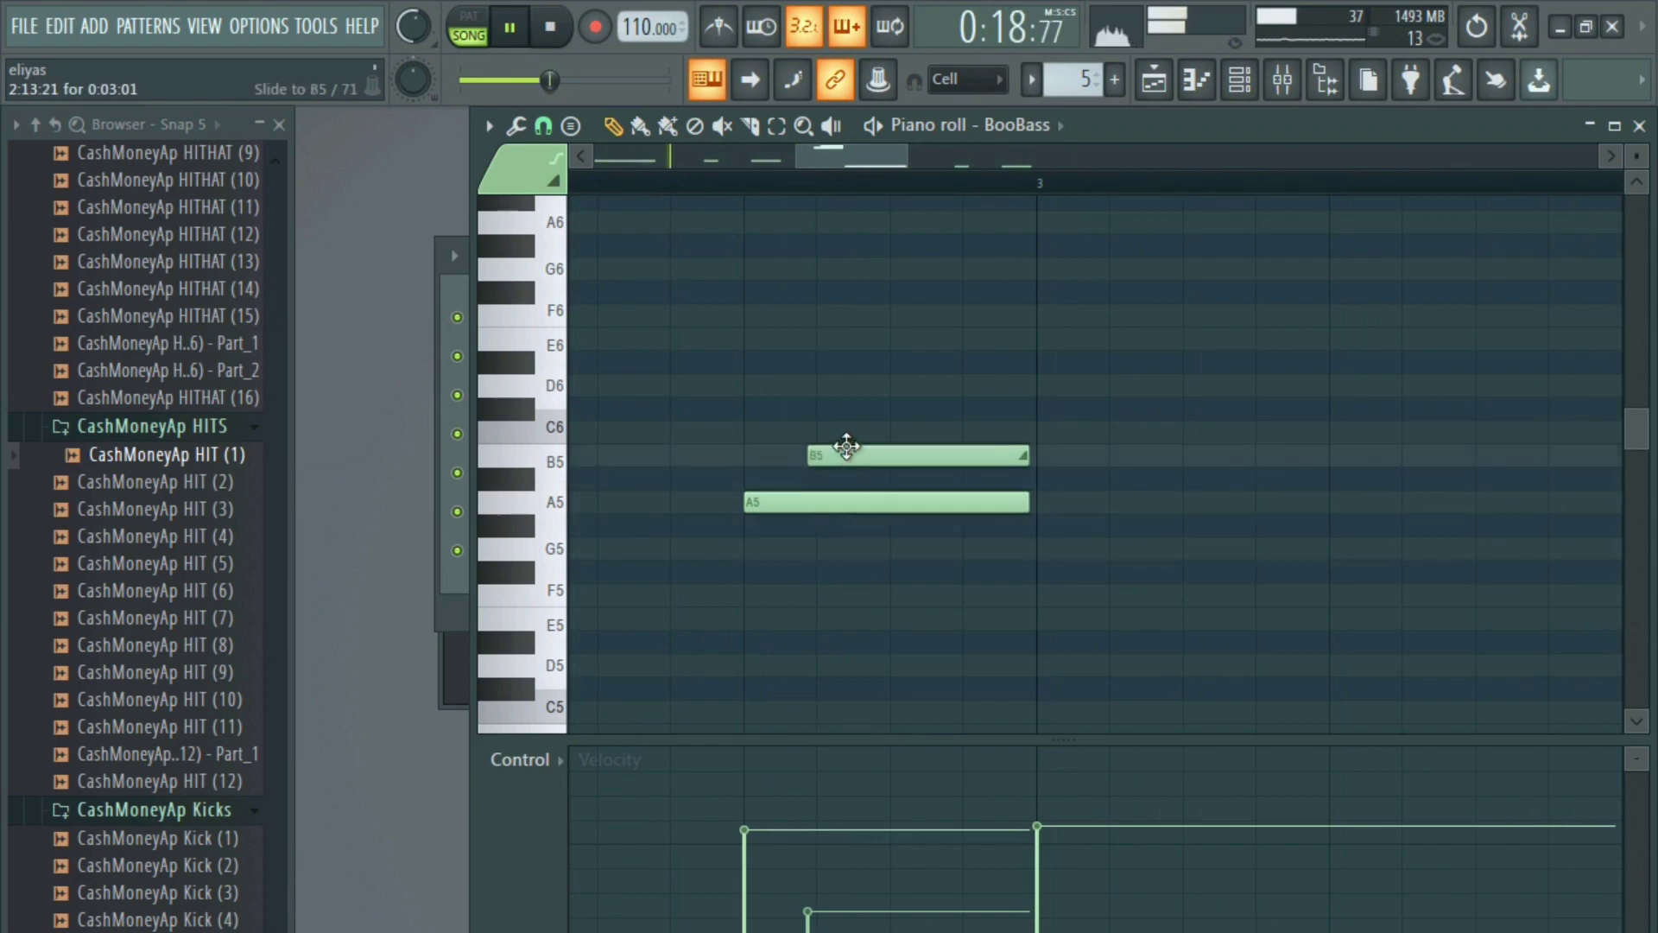
pyautogui.click(831, 857)
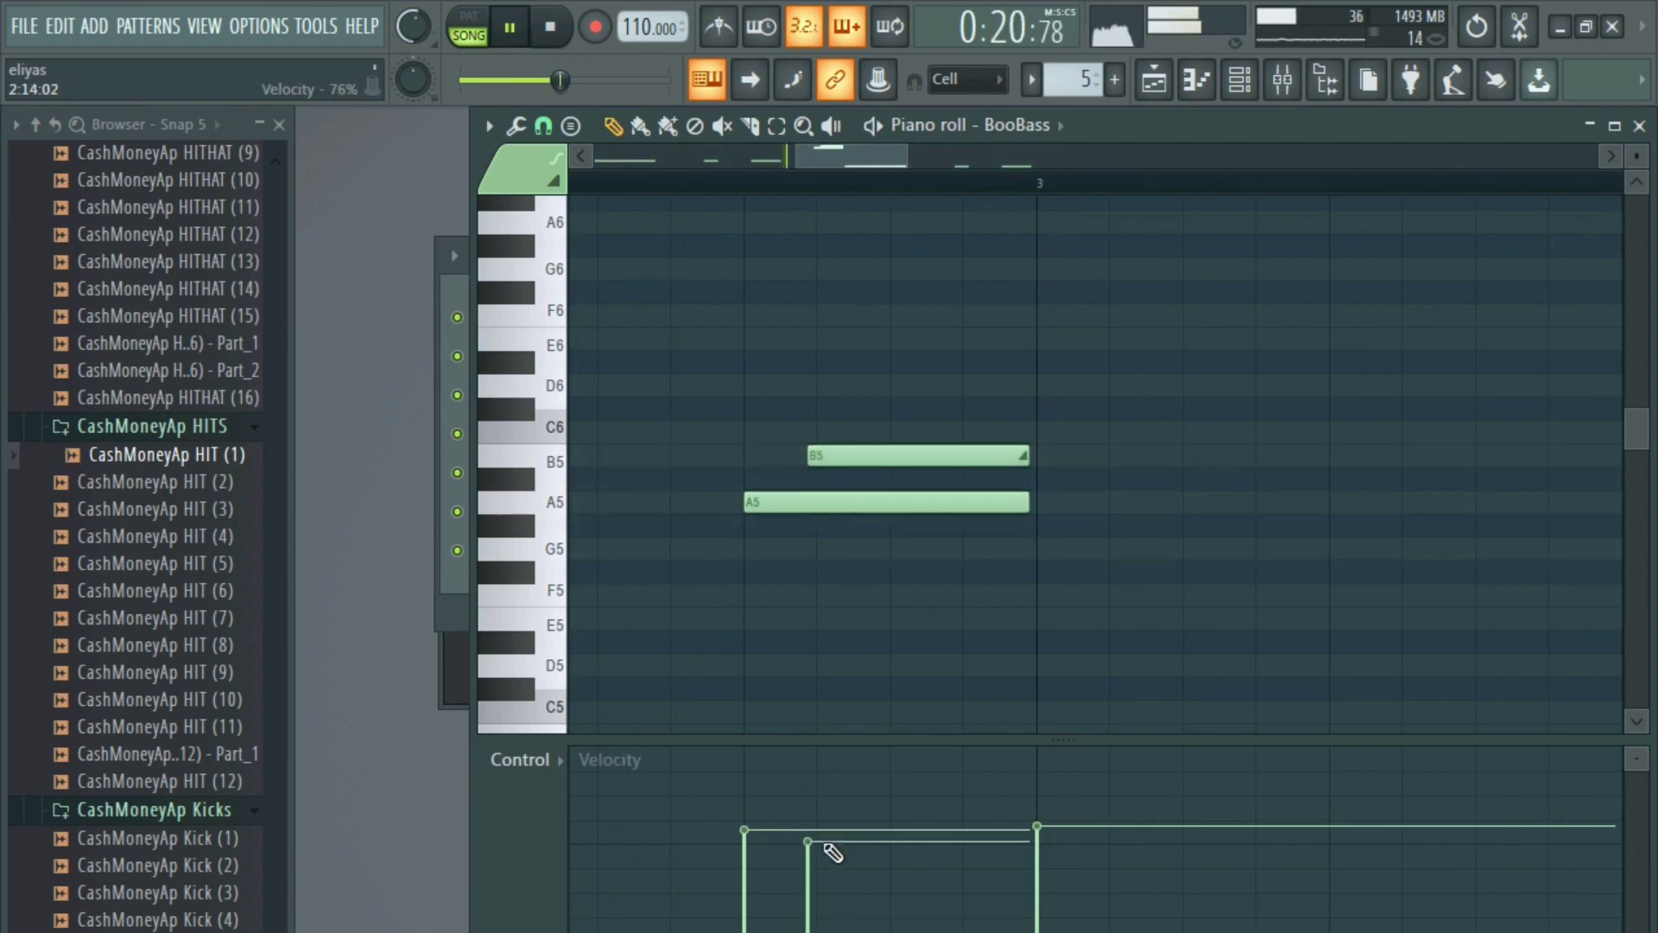
pyautogui.press('space')
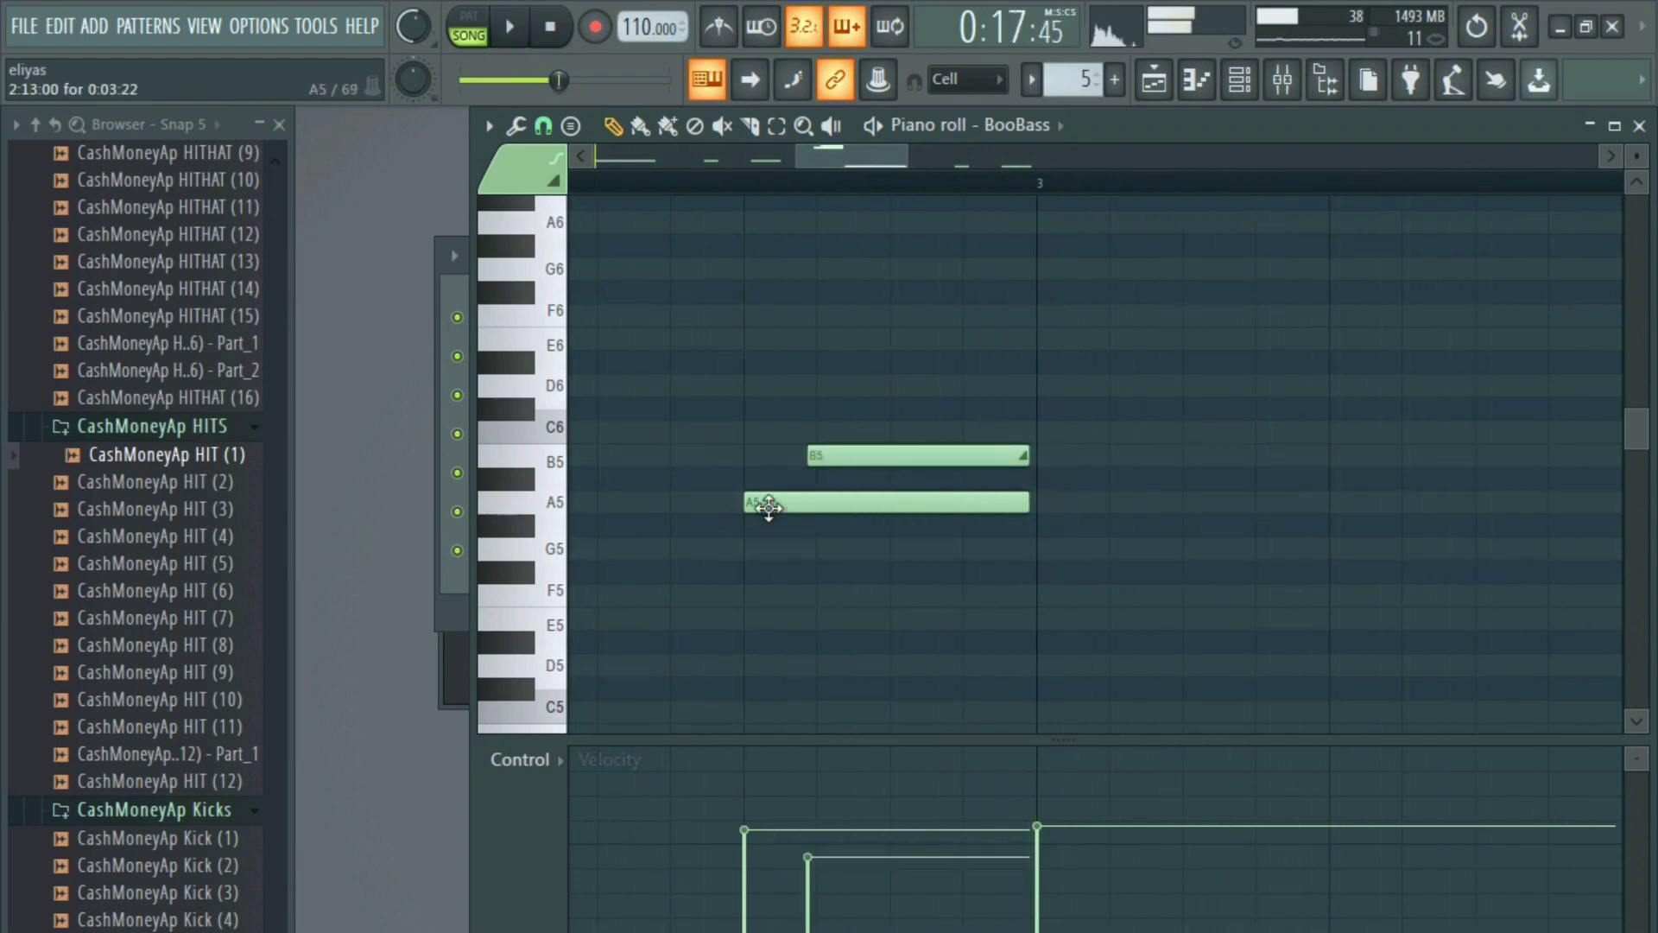
# - Lower the A5 note's velocity sharply and raise the B5 slide note's velocity slightly
pyautogui.scroll(-4, 751, 630)
pyautogui.keyDown('ctrl'); pyautogui.scroll(-2, 759, 456); pyautogui.keyUp('ctrl')
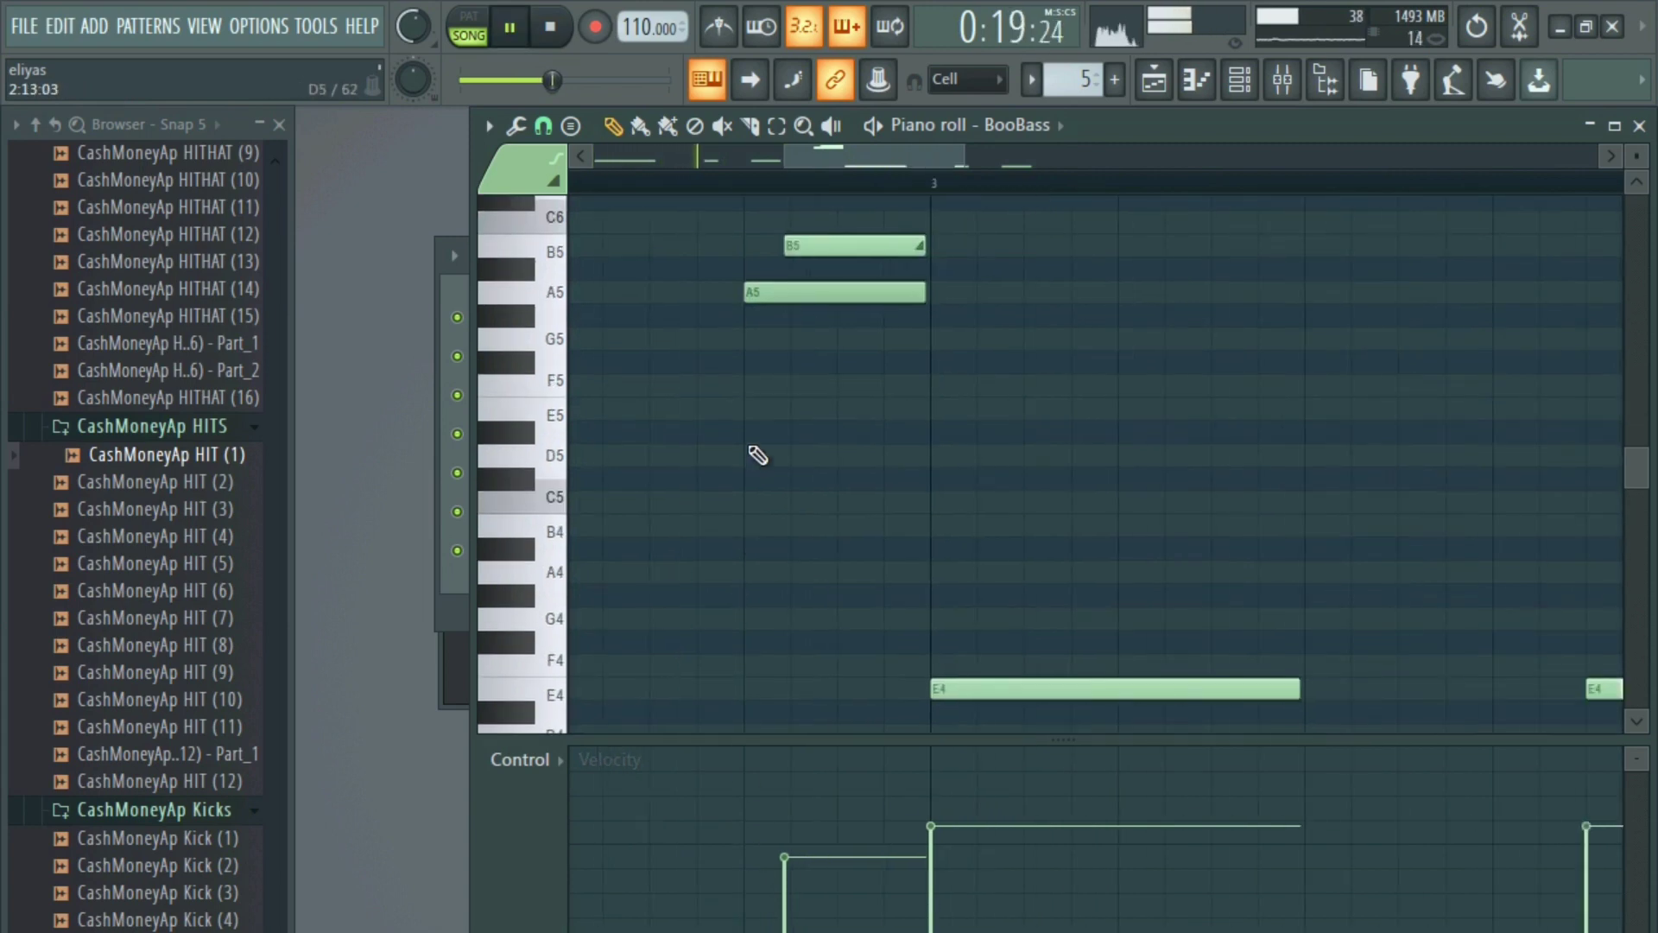
pyautogui.moveTo(804, 862); pyautogui.dragTo(807, 849)
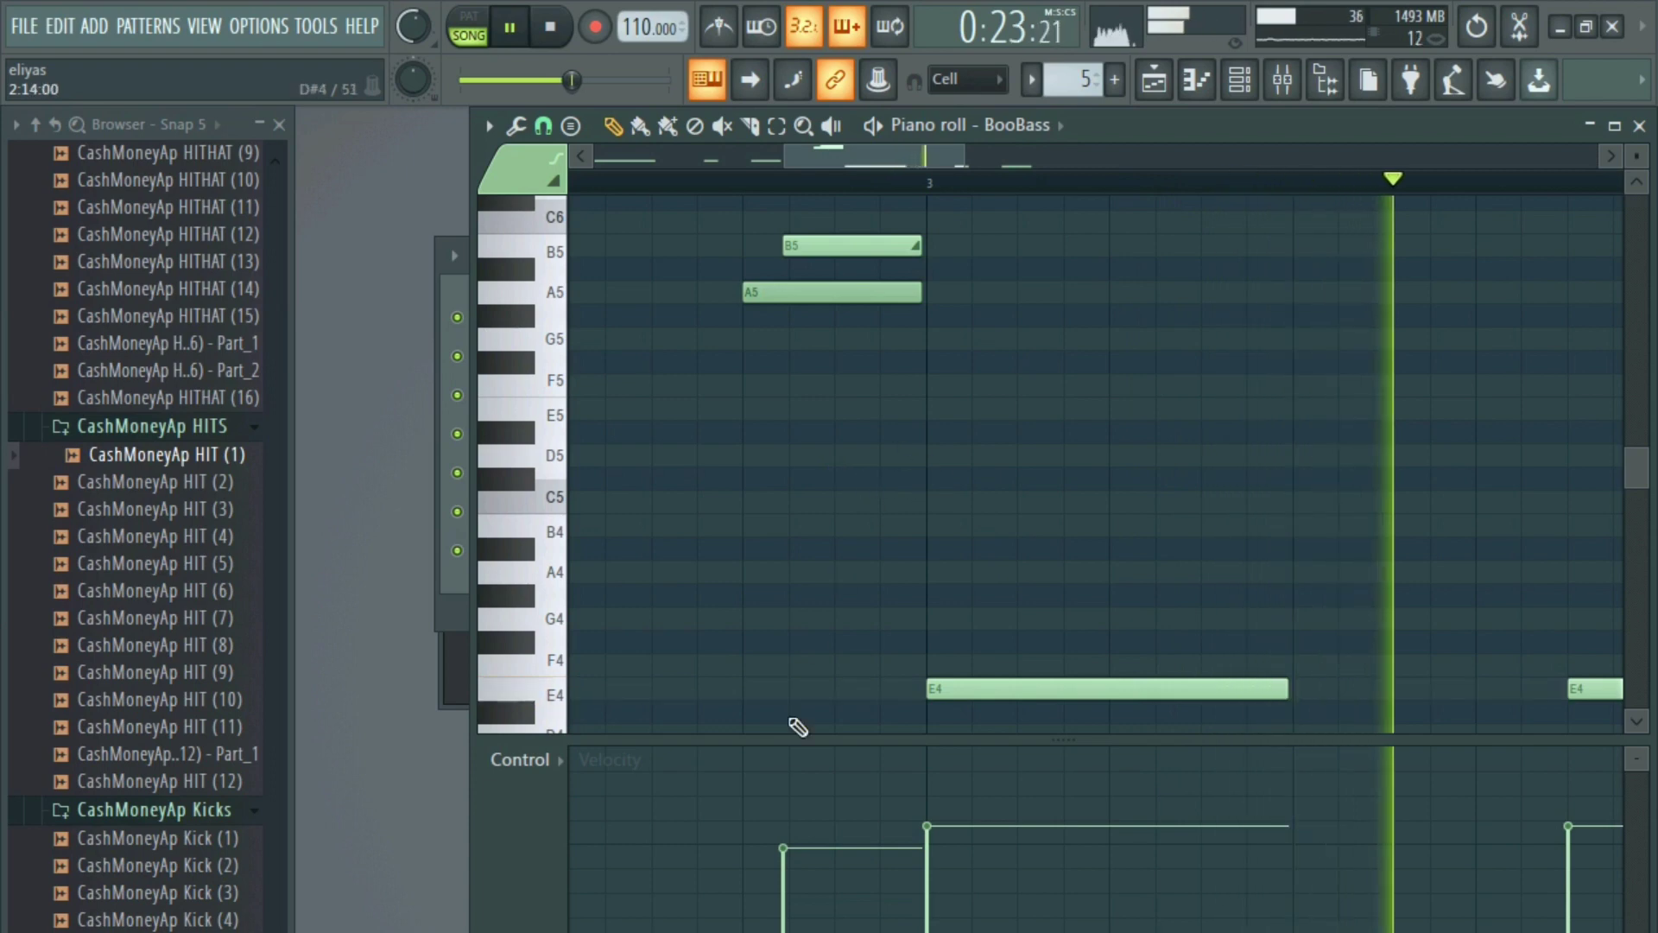
# - Add a regular E5 note about six steps long in bar 4, ending at bar 5
pyautogui.moveTo(922, 559); pyautogui.dragTo(646, 433)
pyautogui.keyDown('ctrl'); pyautogui.scroll(-3, 955, 437); pyautogui.keyUp('ctrl')
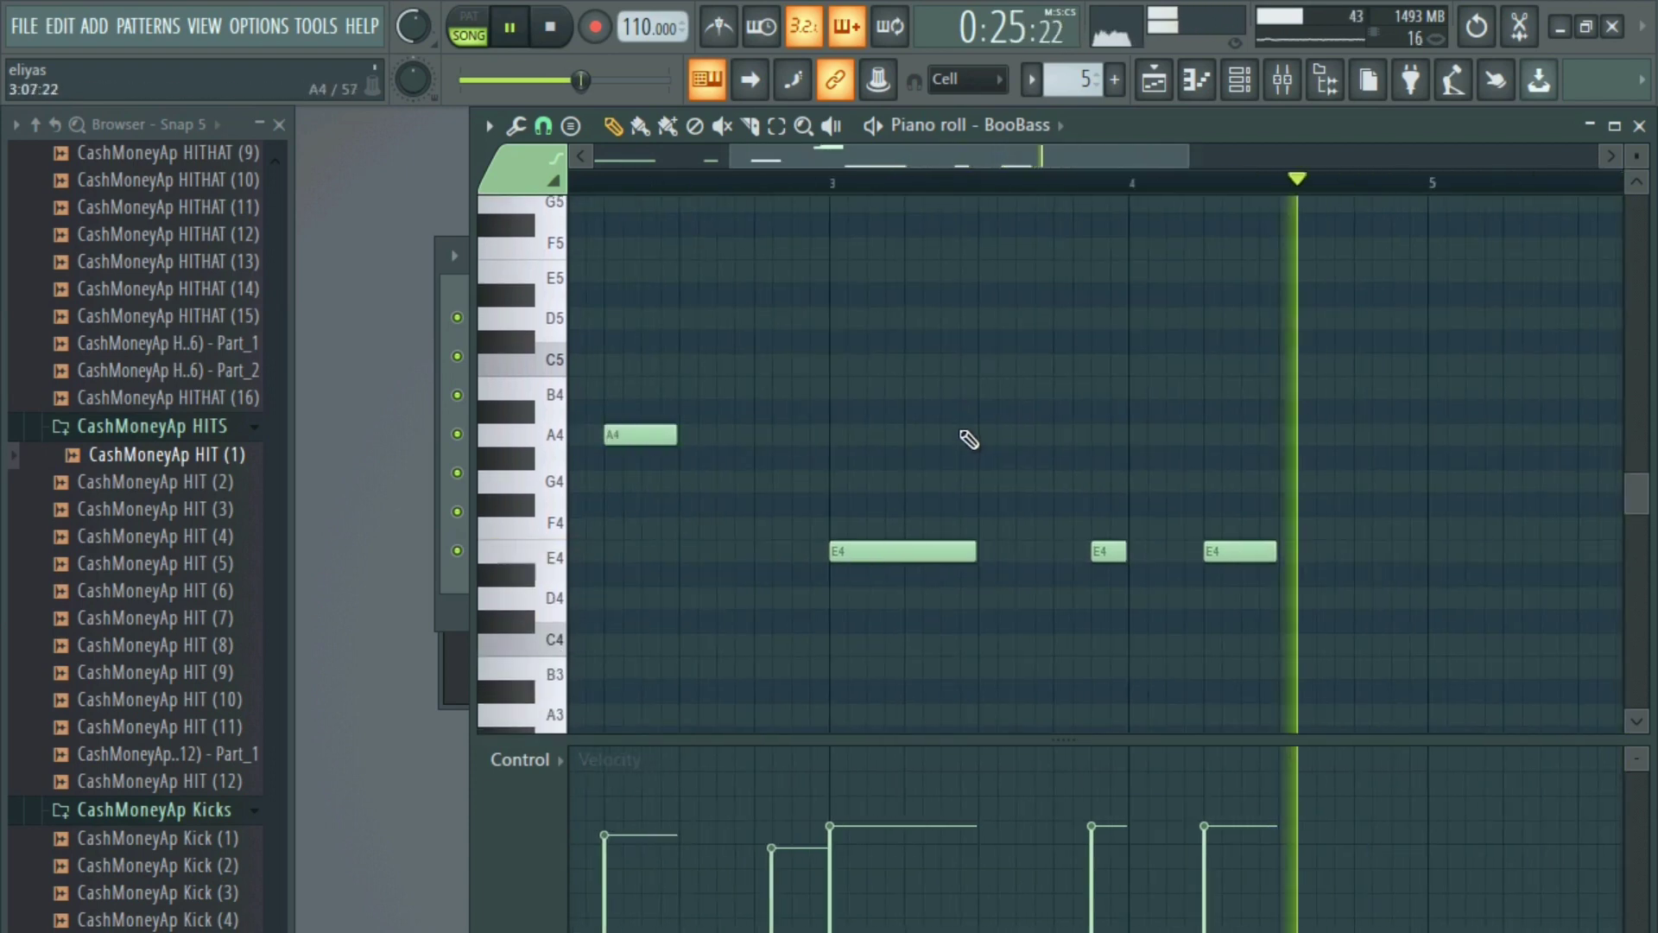
pyautogui.moveTo(1011, 448); pyautogui.dragTo(656, 476)
pyautogui.press('space')
pyautogui.press('space')
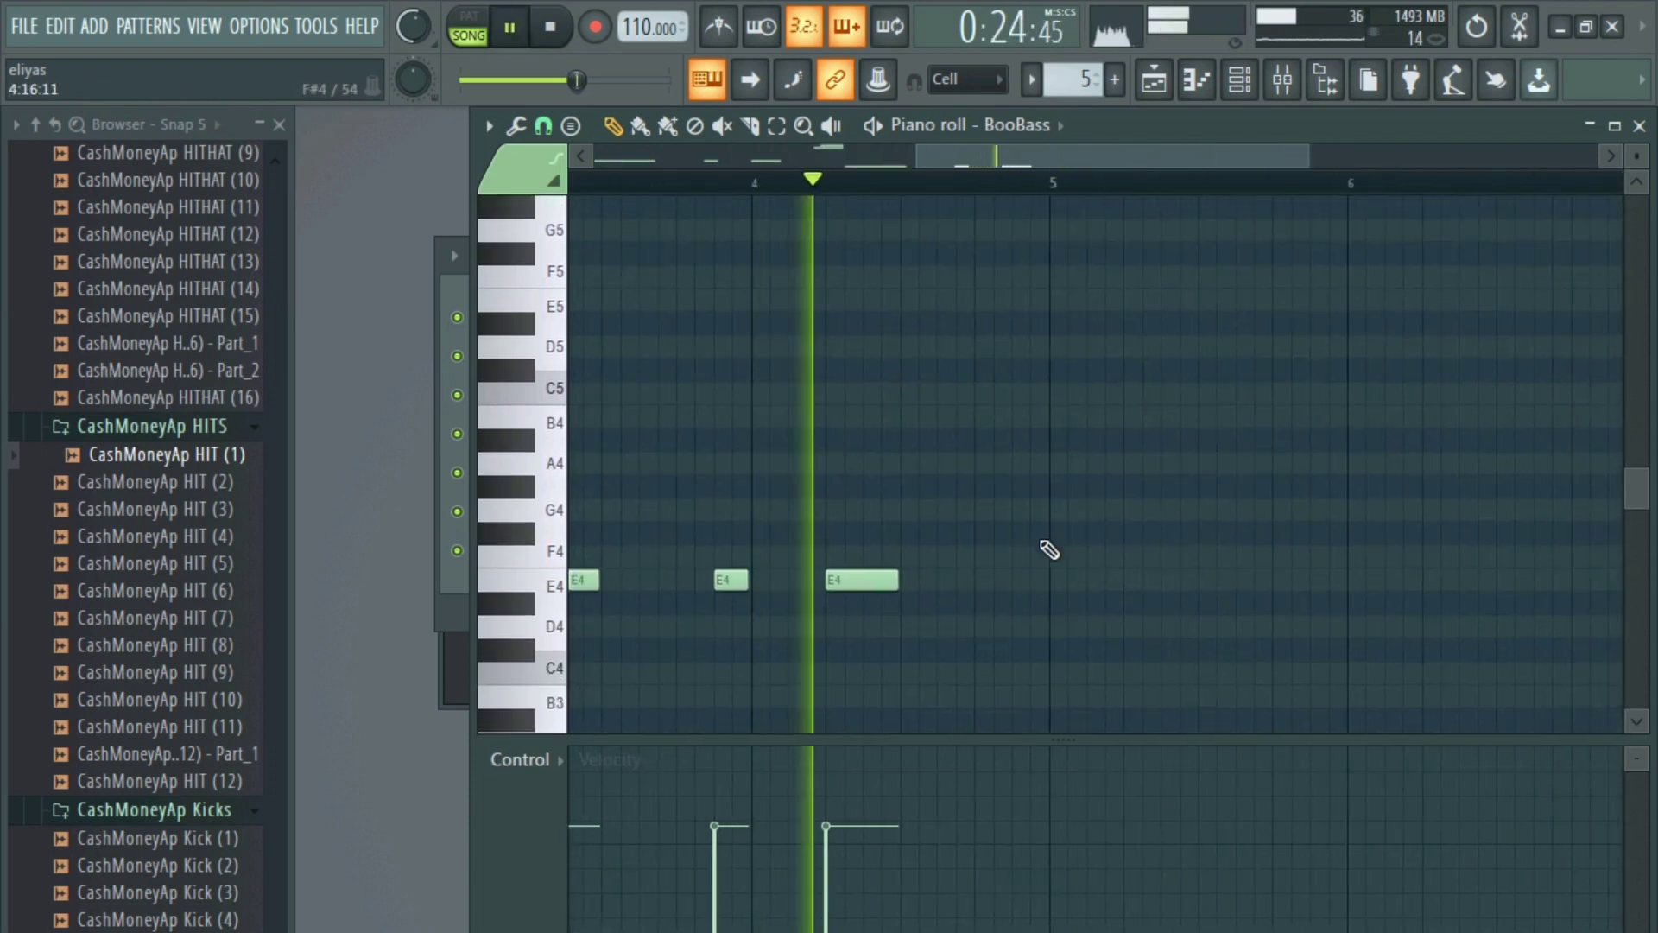
pyautogui.keyDown('ctrl'); pyautogui.scroll(2, 1041, 549); pyautogui.keyUp('ctrl')
pyautogui.press('space')
pyautogui.click(890, 302)
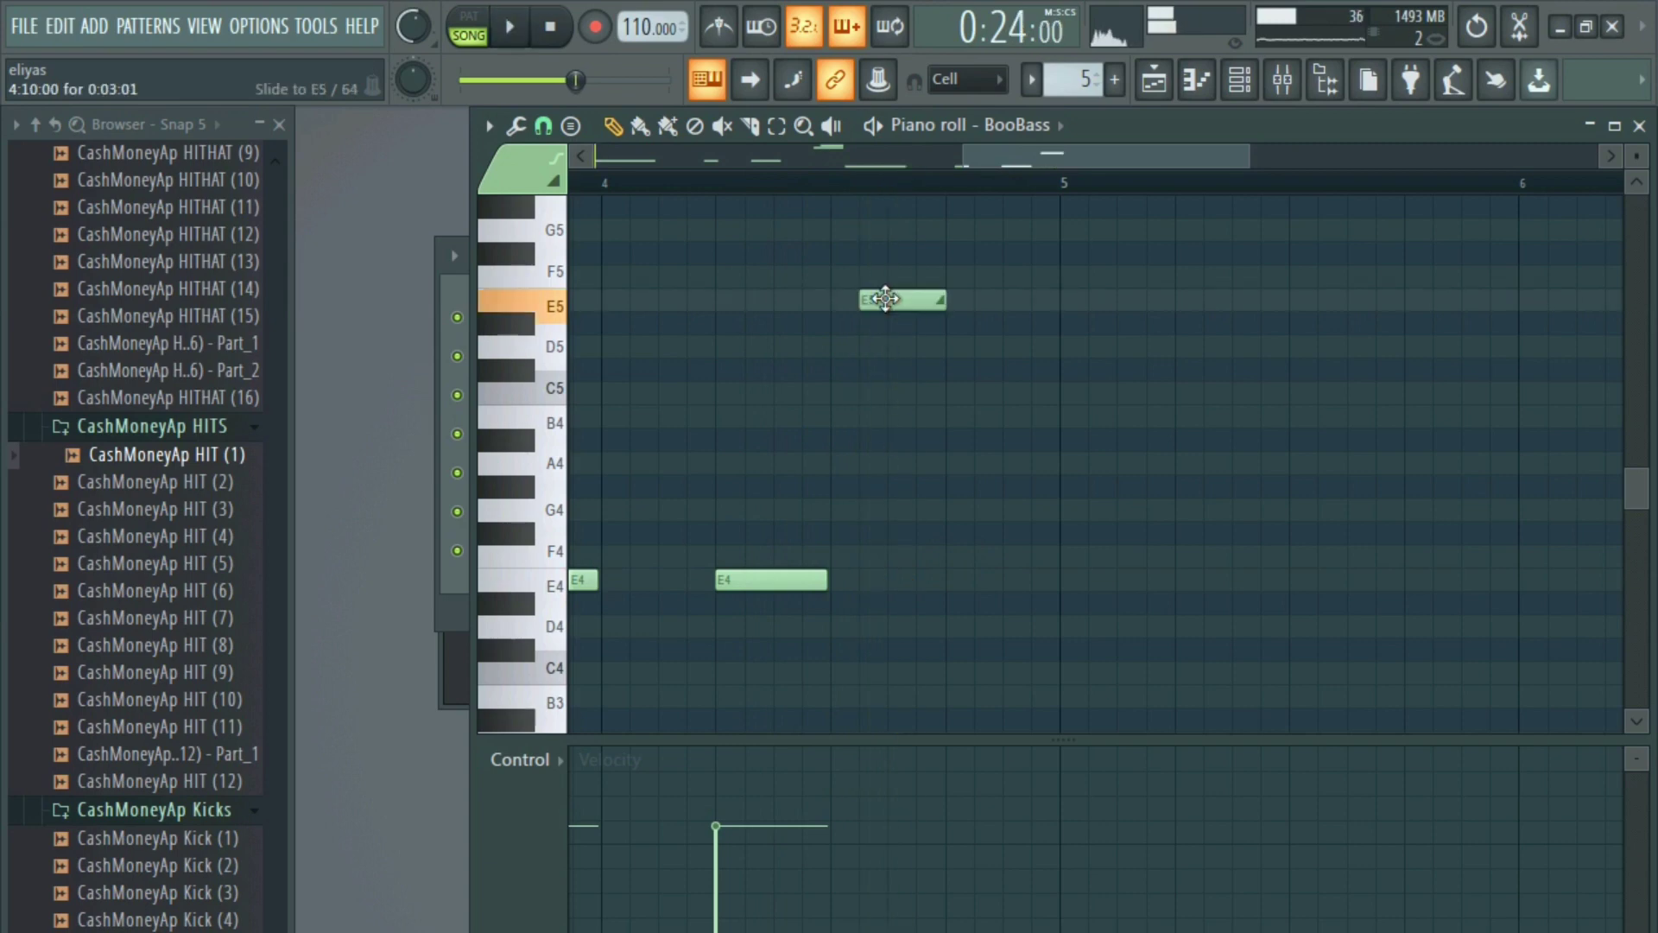
pyautogui.rightClick(902, 300)
pyautogui.click(895, 299)
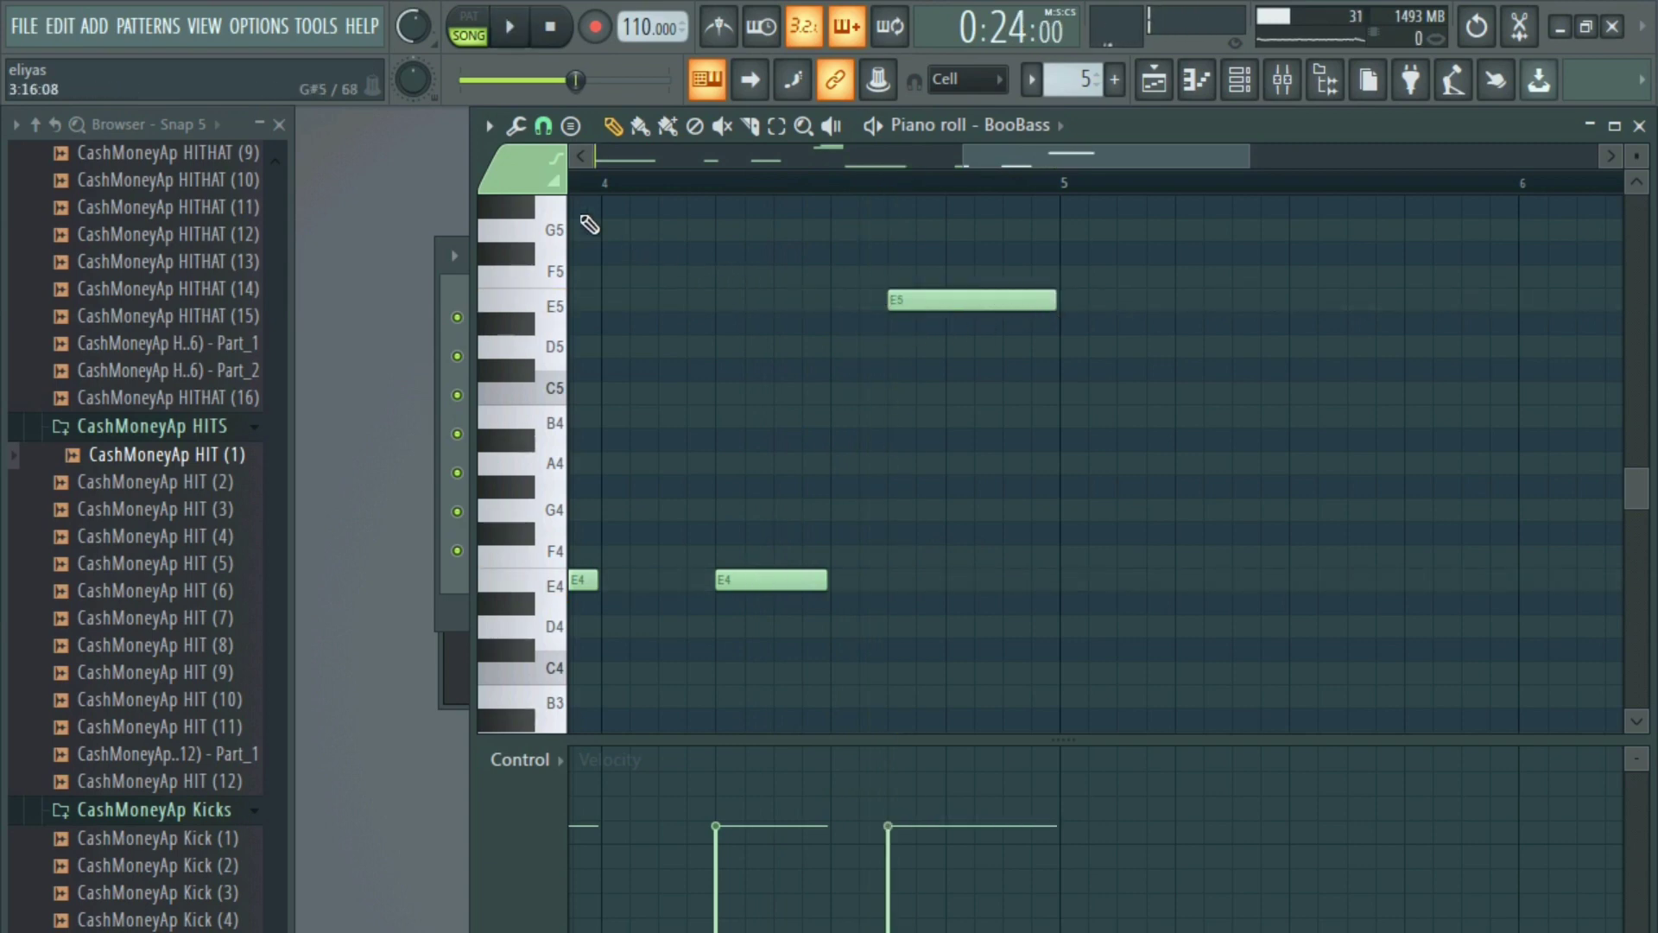
# - Add two short slide notes during the long E5 note, E4 at step 13 and E5 at step 15
pyautogui.click(953, 585)
pyautogui.press('space')
pyautogui.moveTo(1053, 588); pyautogui.dragTo(954, 602)
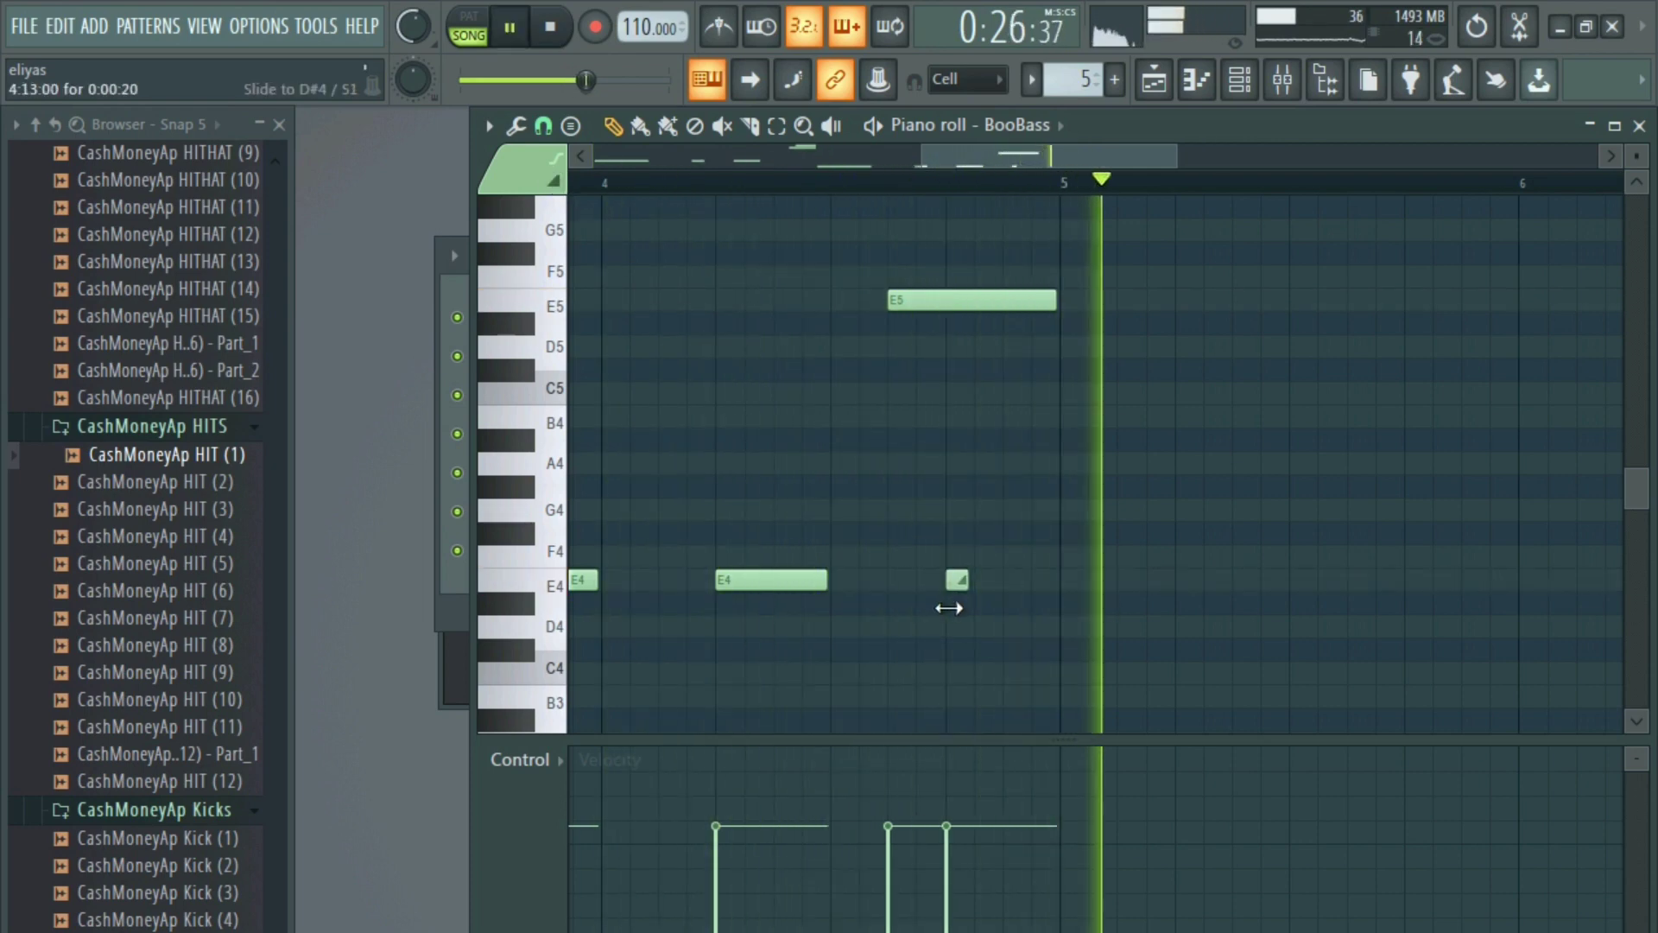
pyautogui.press('space')
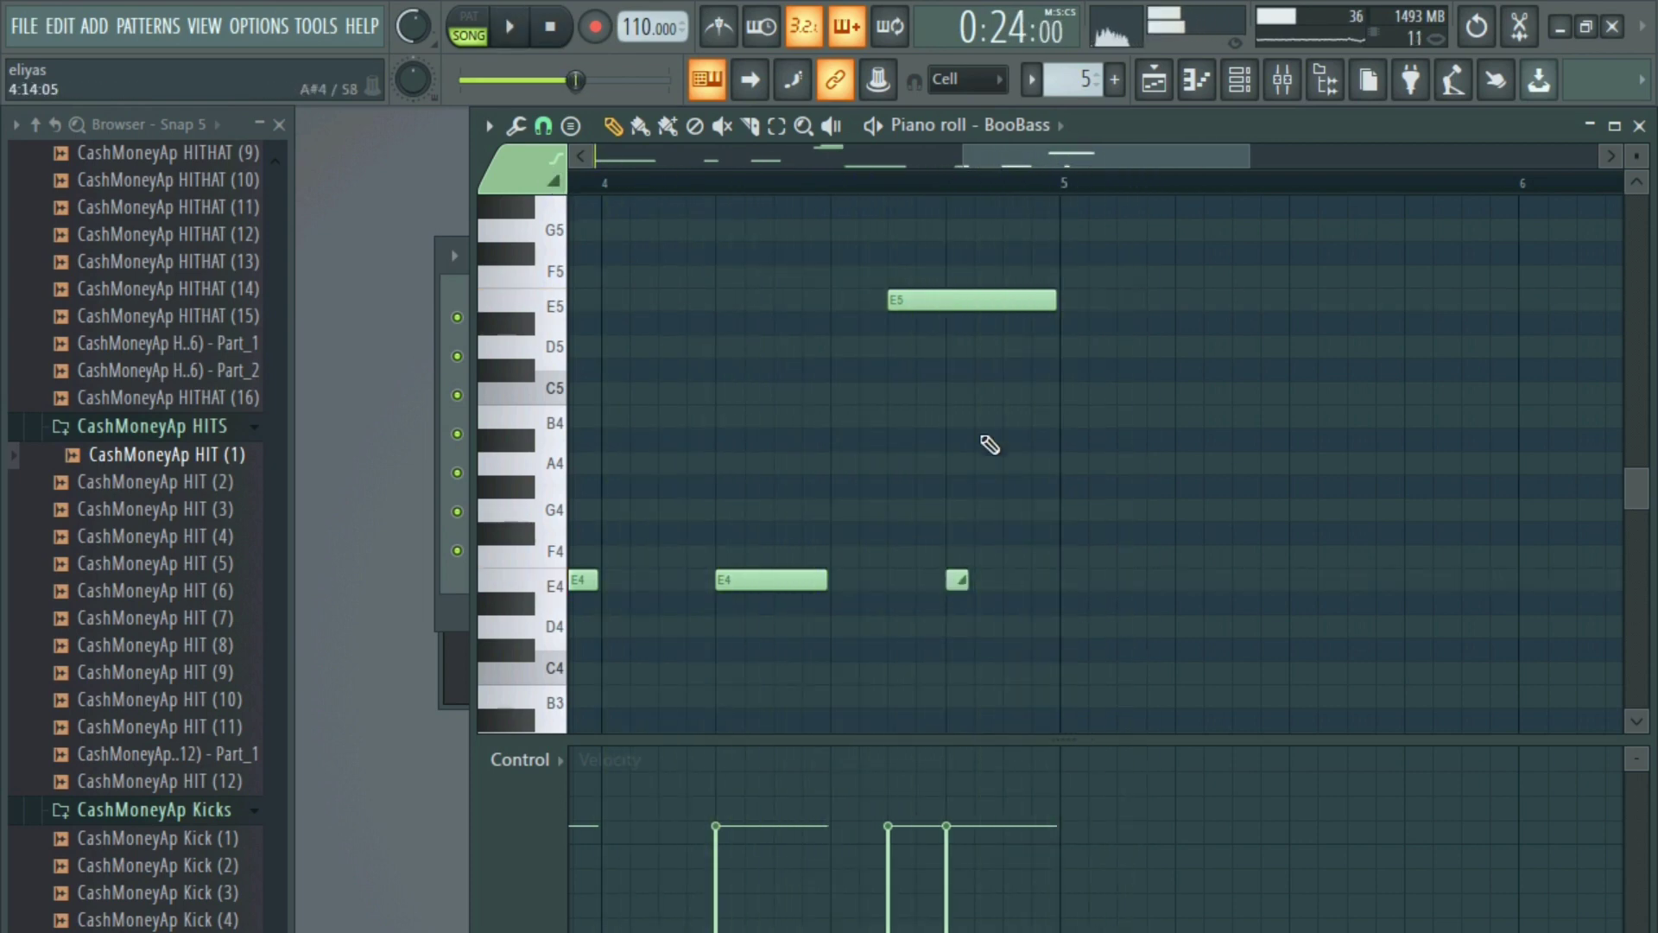
pyautogui.click(1008, 300)
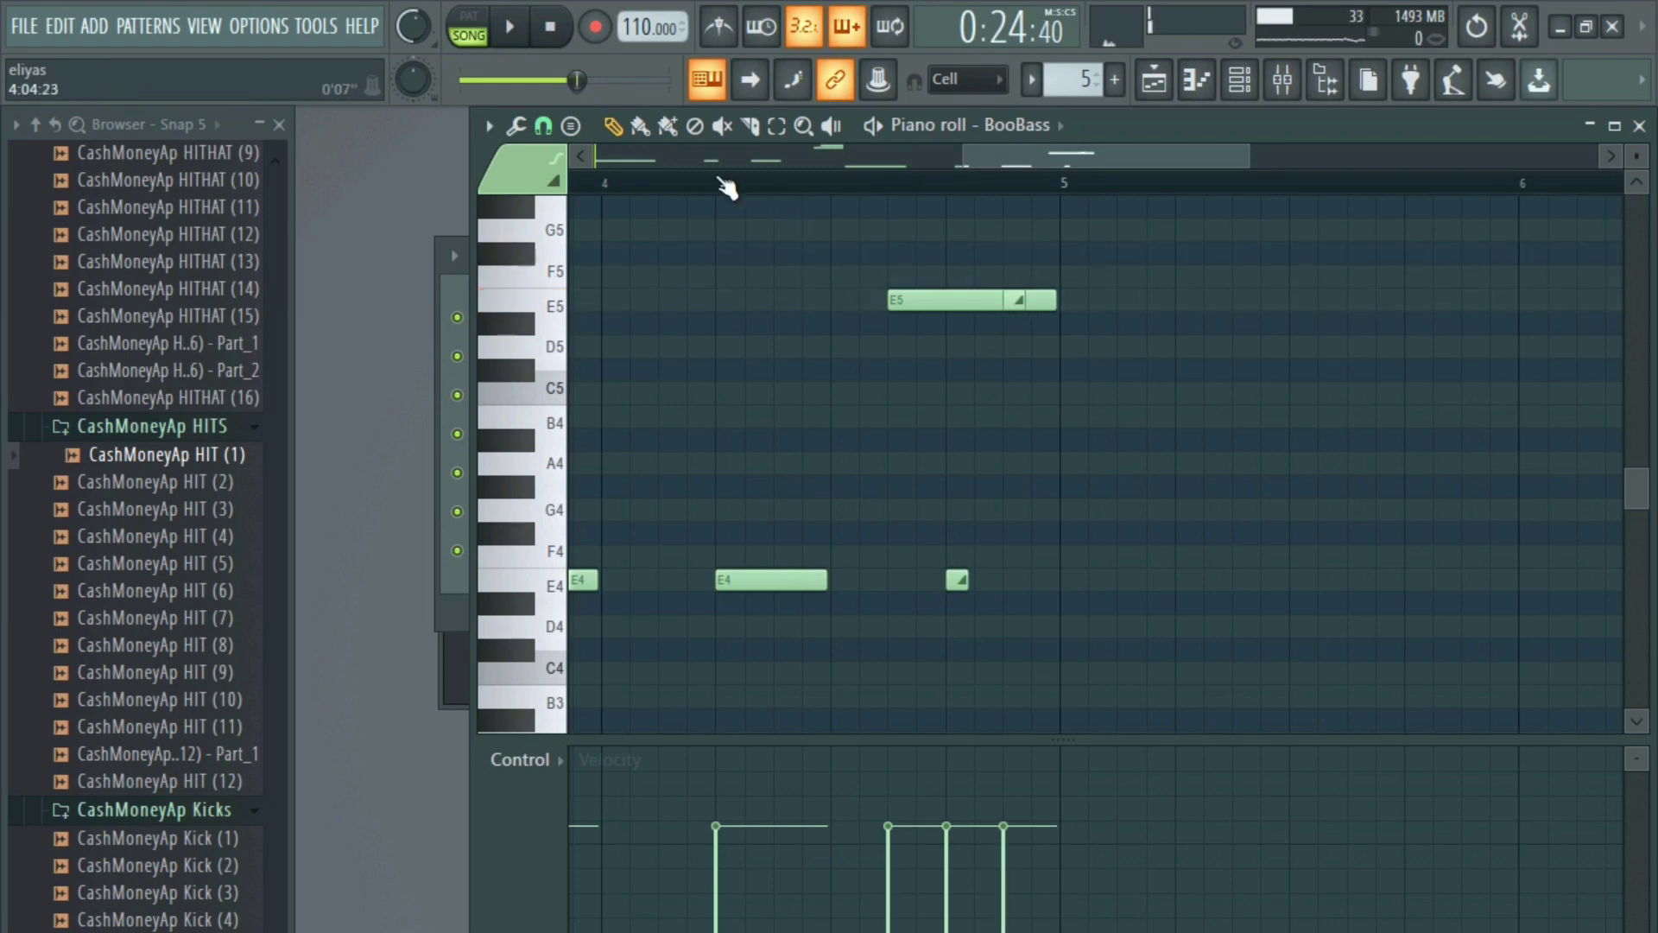
# - Play the arrangement through the new bass fill and check it in the playlist
pyautogui.click(721, 184)
pyautogui.press('space')
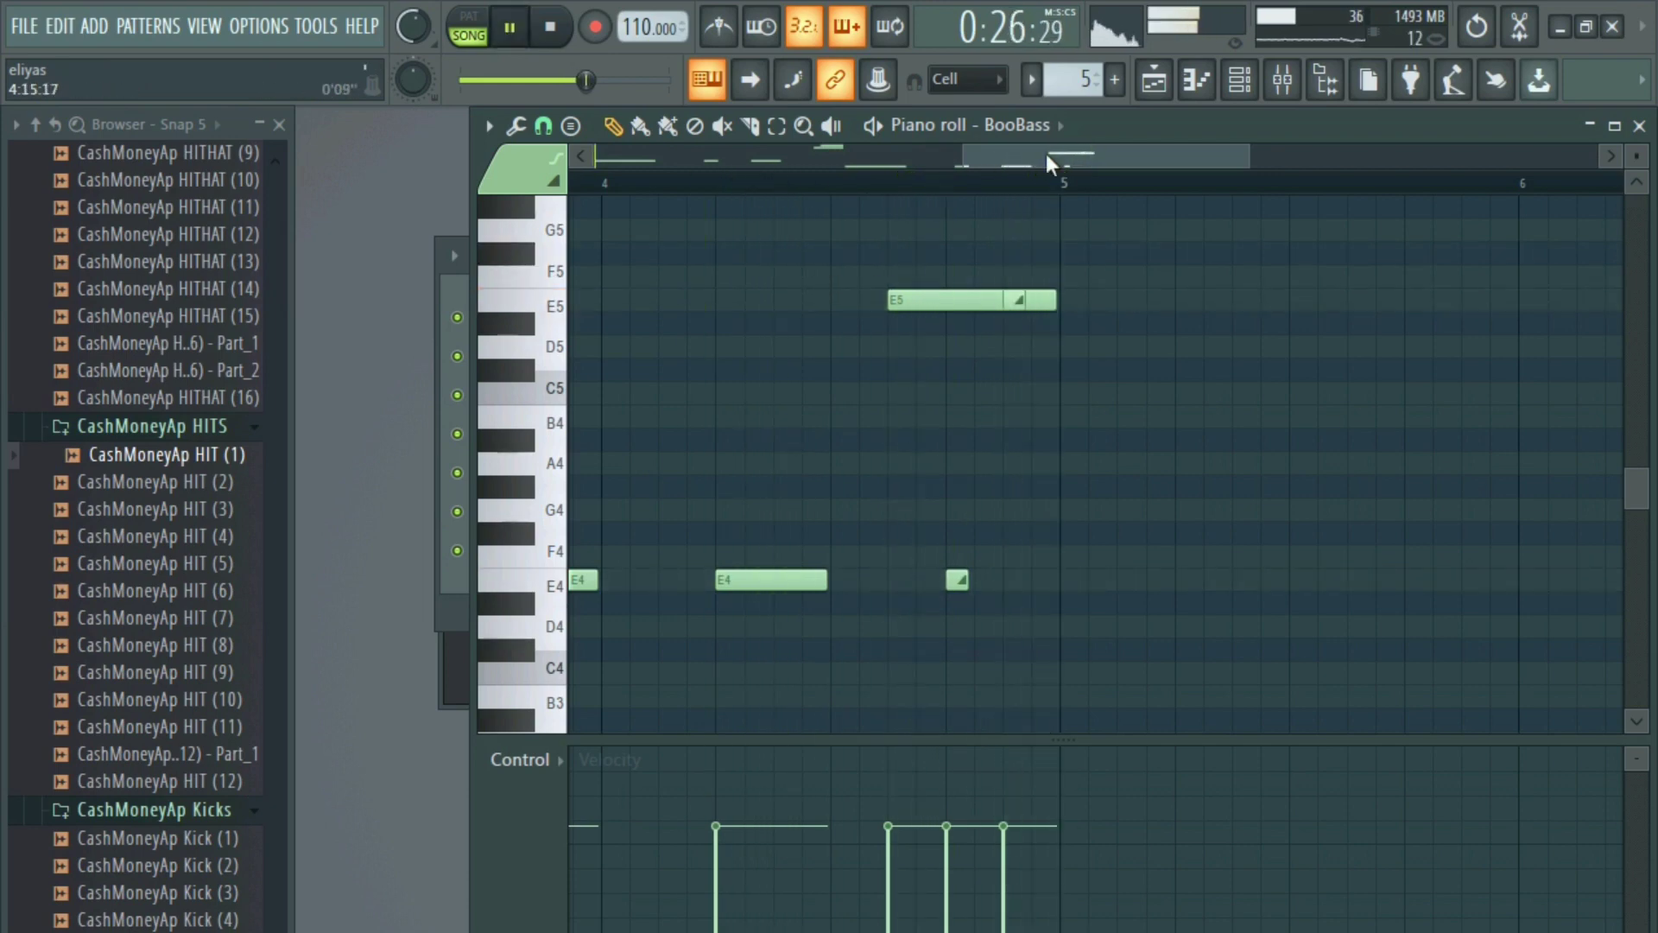
pyautogui.click(1154, 80)
pyautogui.click(864, 562)
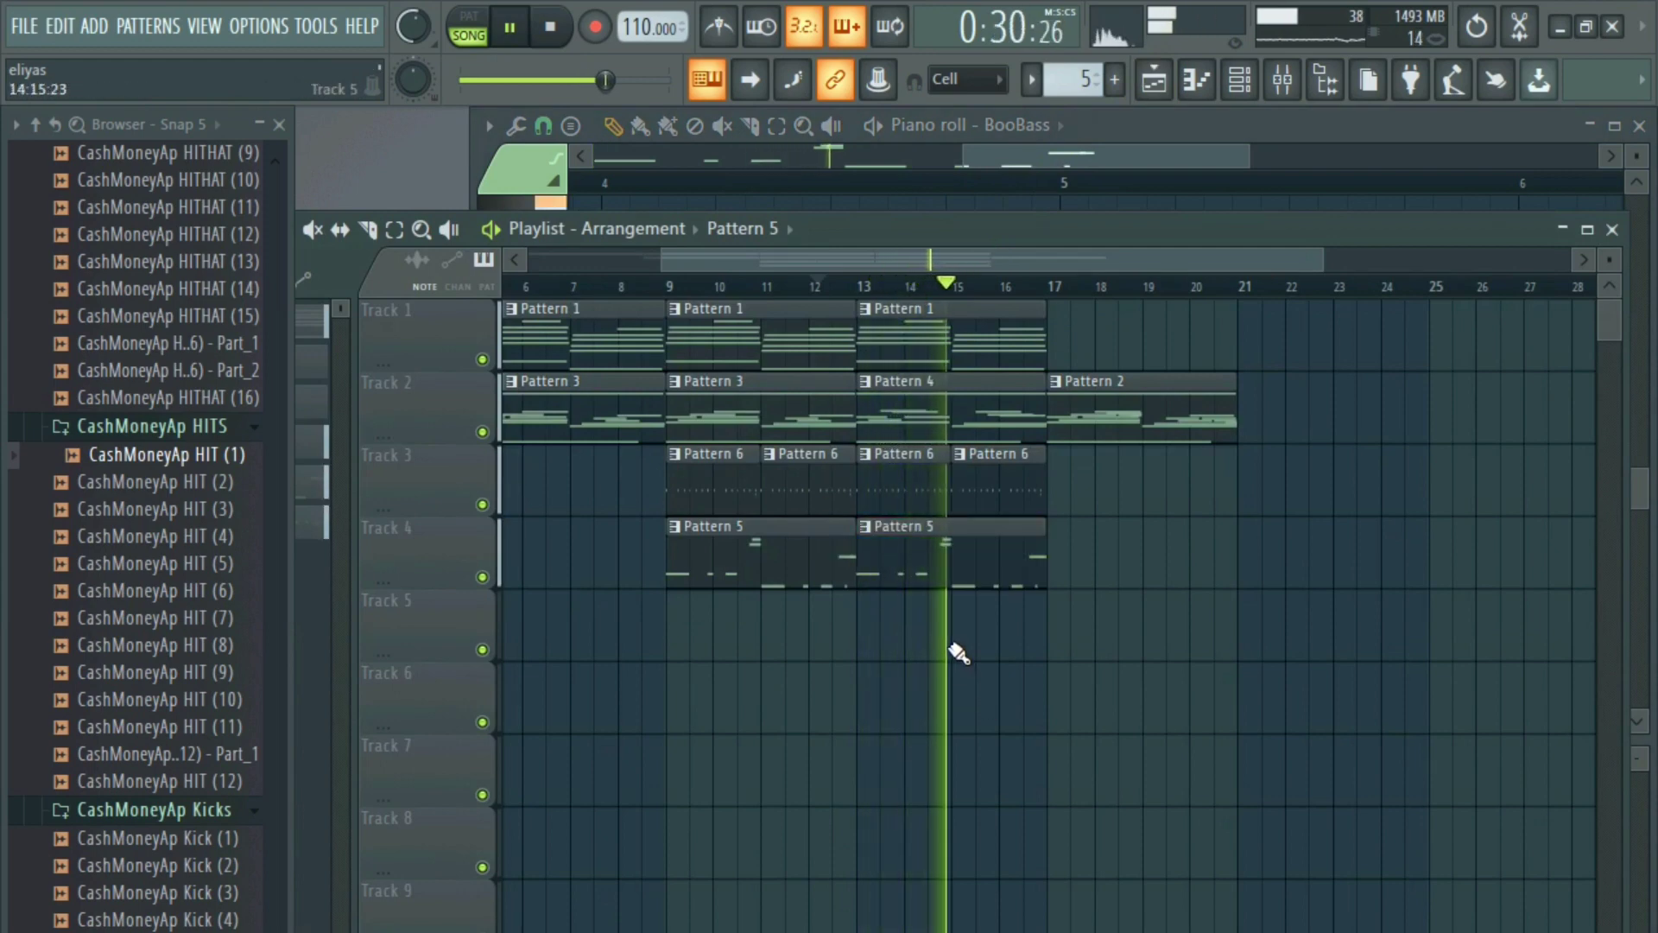
pyautogui.press('Escape')
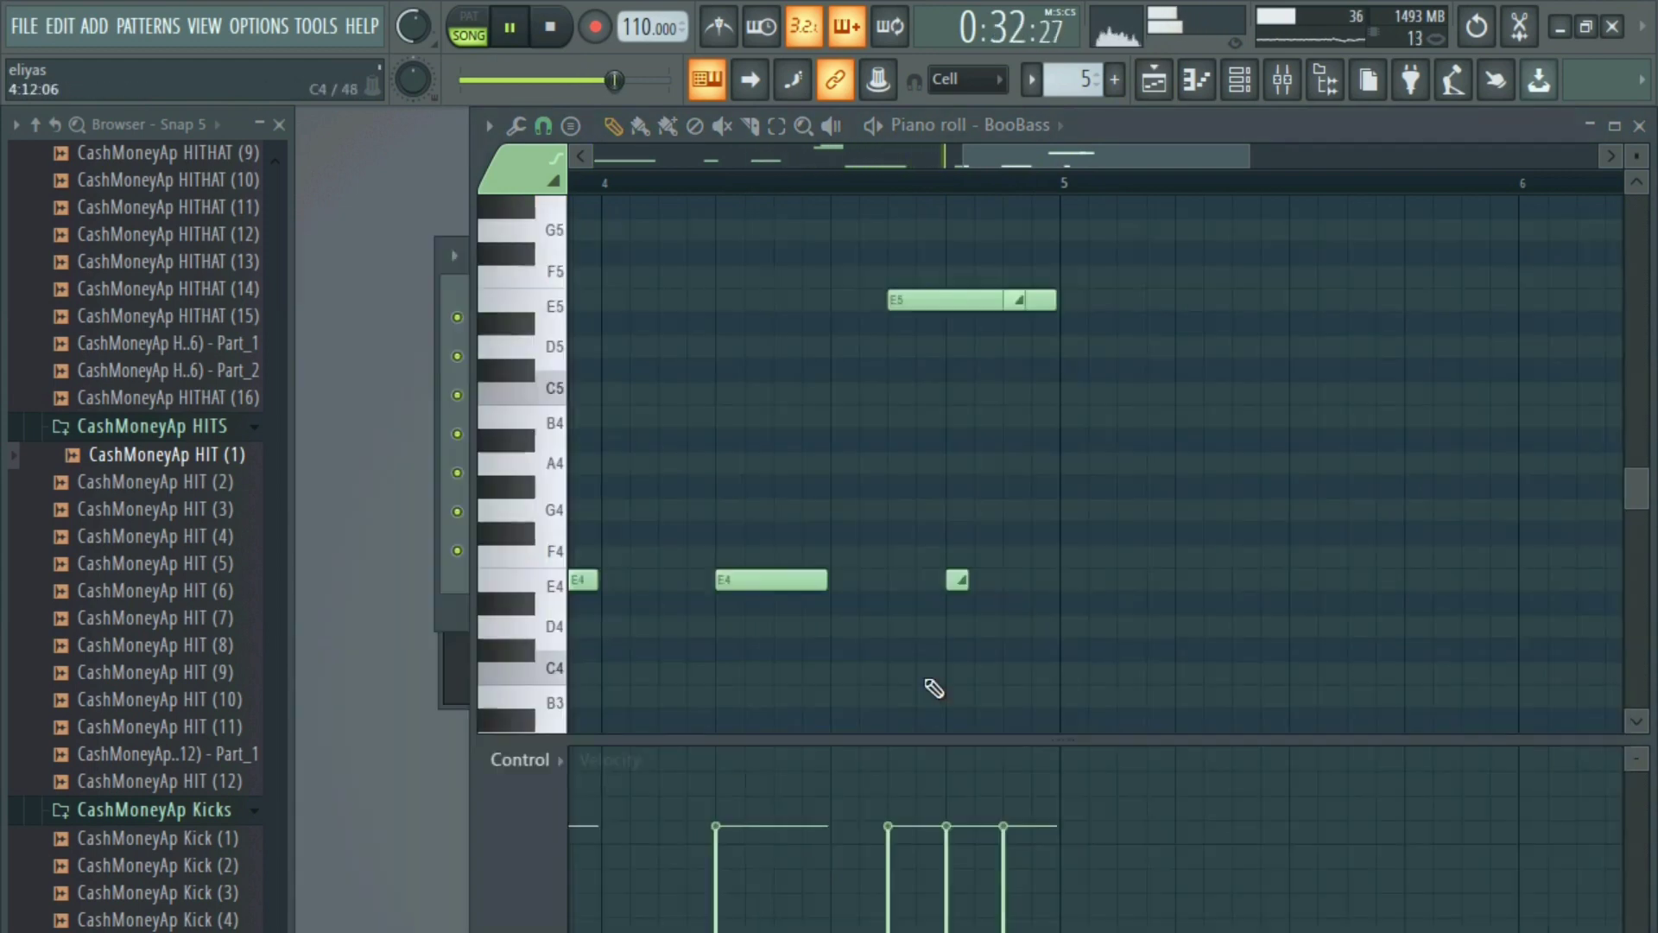
pyautogui.press('Escape')
pyautogui.moveTo(885, 266); pyautogui.dragTo(964, 328)
pyautogui.press('space')
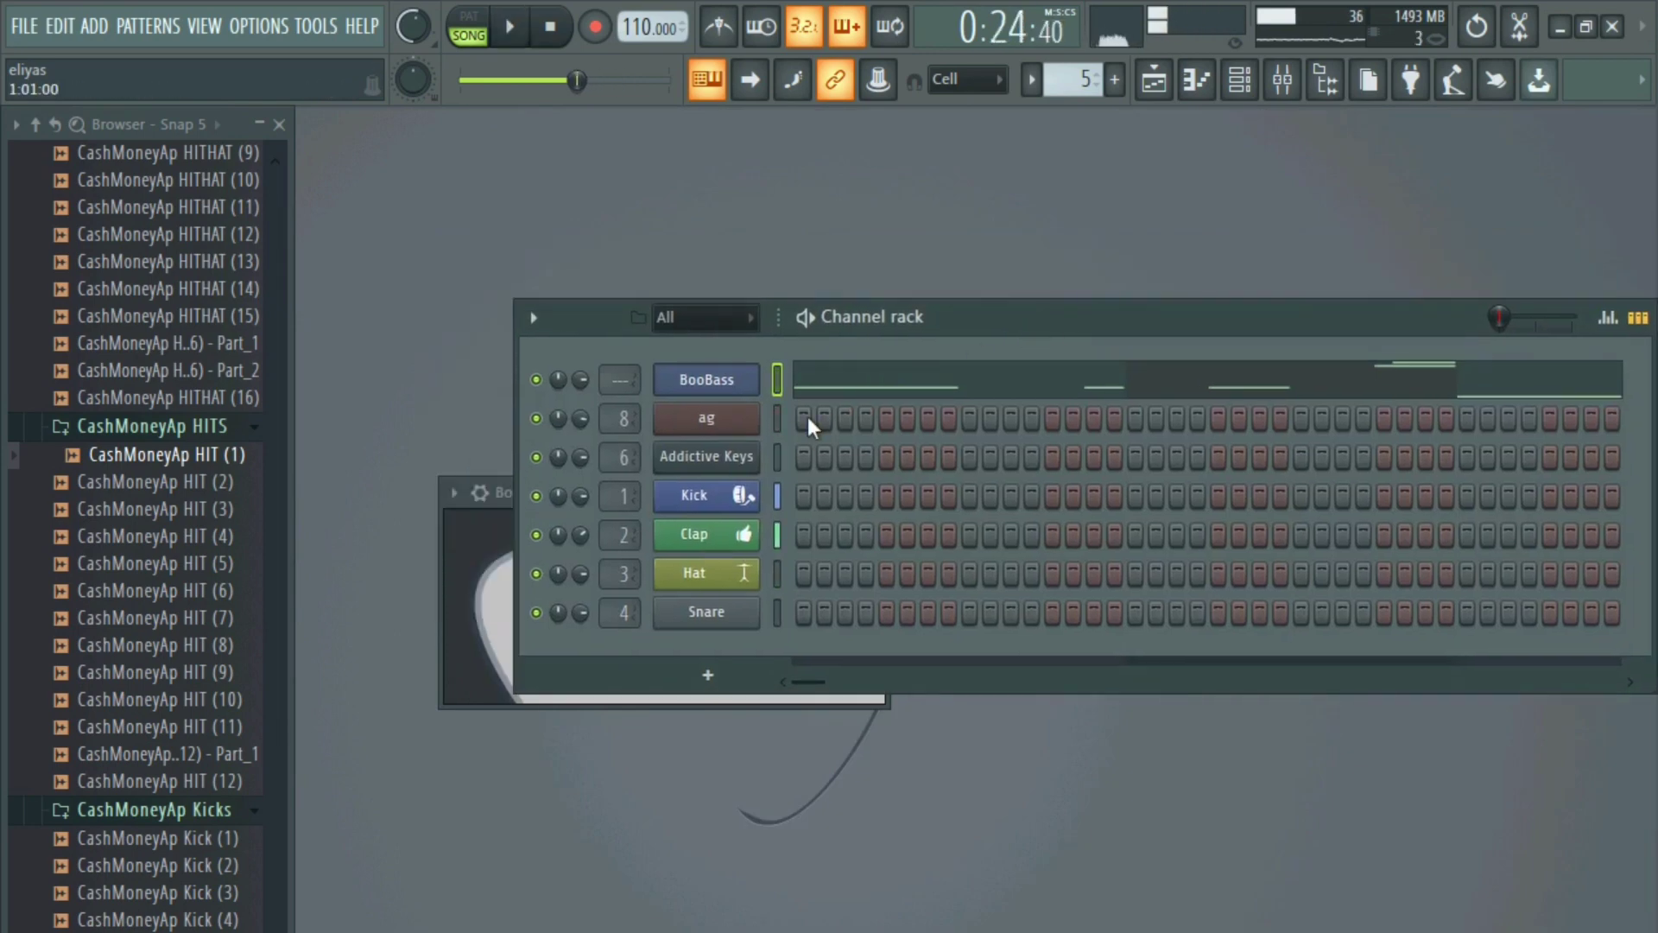
# - Add the CashMoneyAp HIT (6) sample to the playlist and open its channel settings
pyautogui.click(1154, 79)
pyautogui.moveTo(168, 509); pyautogui.dragTo(696, 704)
pyautogui.moveTo(846, 644); pyautogui.dragTo(859, 634)
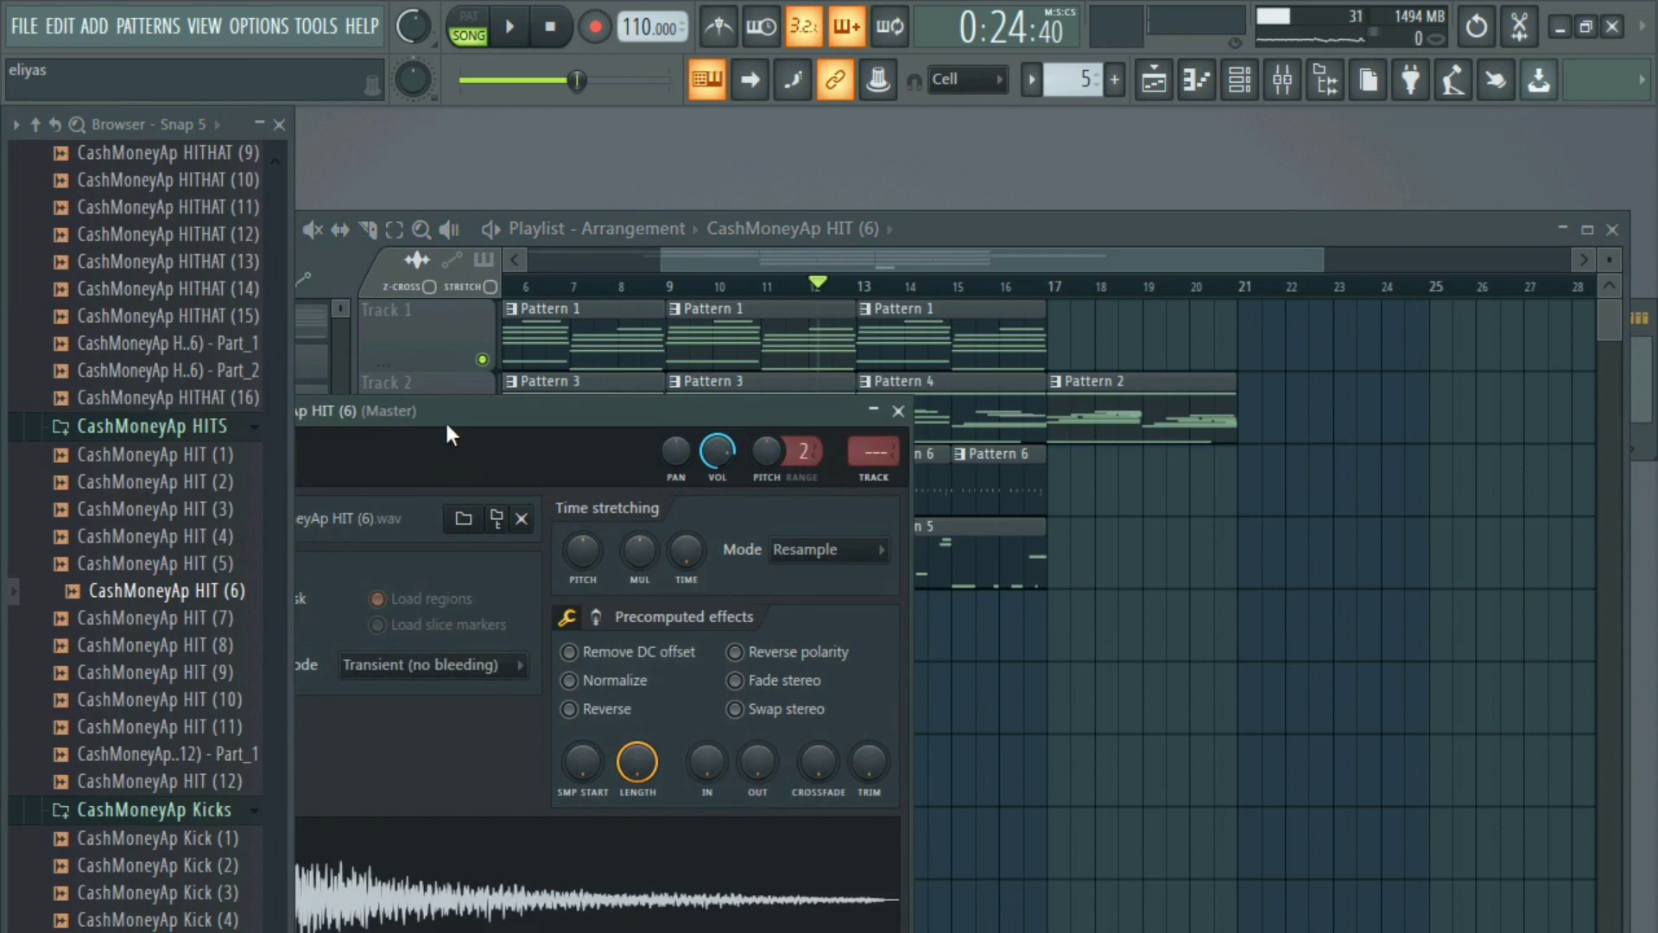
# - Give the CashMoneyAp HIT (6) sample a fade-out and route it to mixer track 32
pyautogui.moveTo(448, 427); pyautogui.dragTo(666, 450)
pyautogui.click(488, 479)
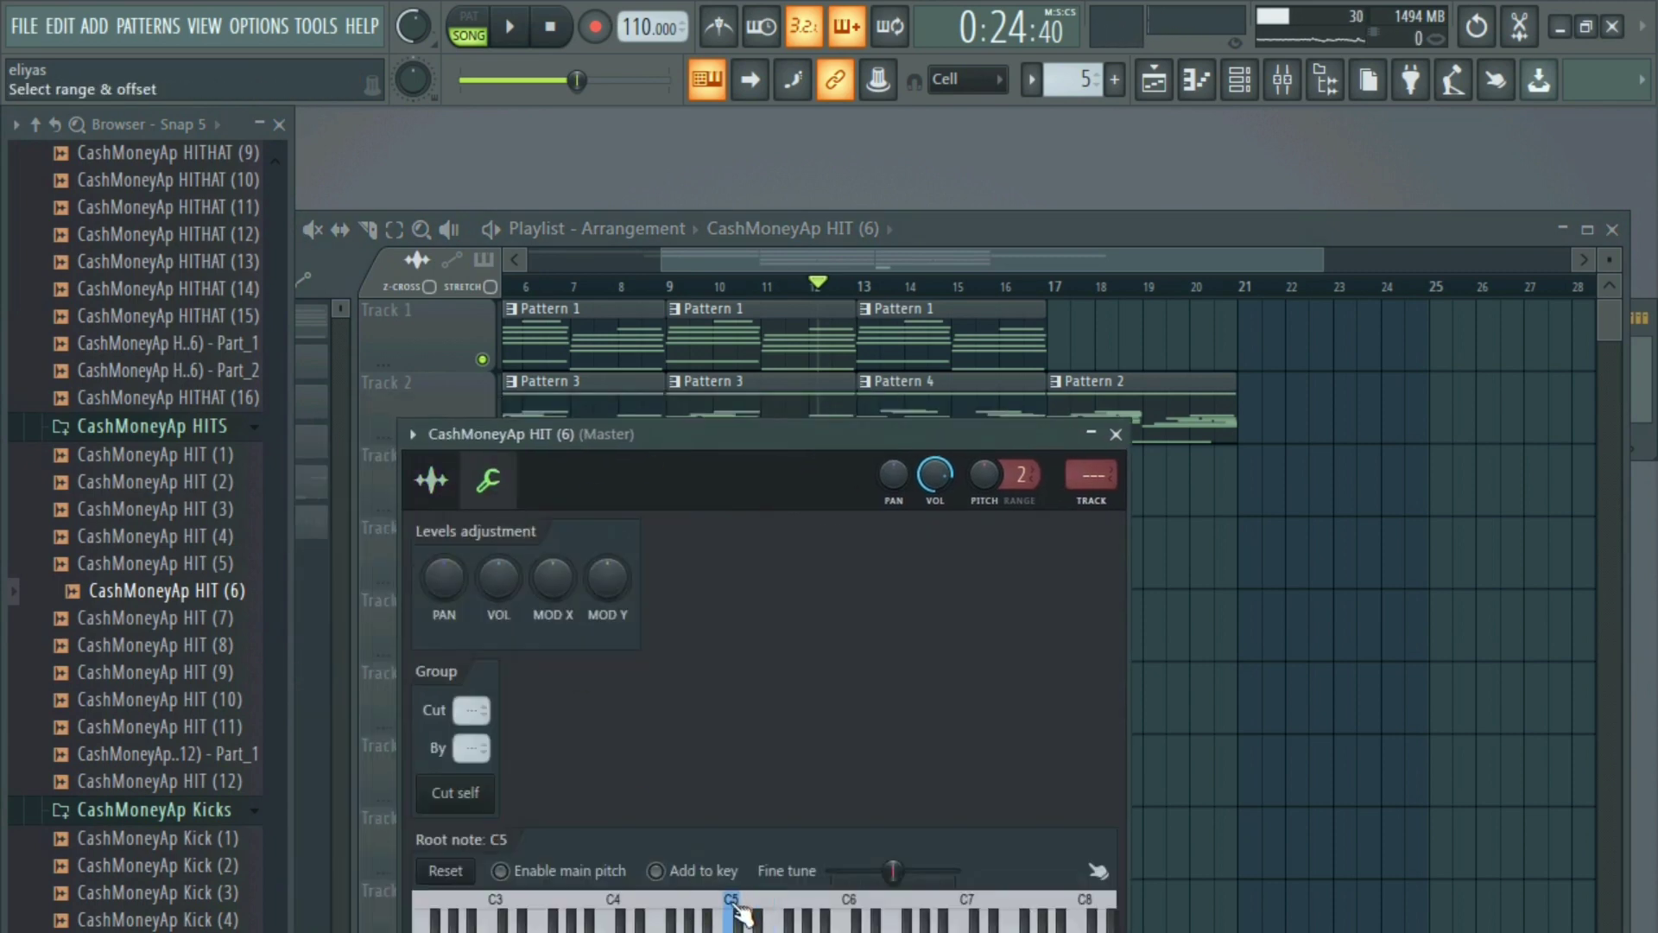
pyautogui.click(431, 479)
pyautogui.moveTo(969, 799); pyautogui.dragTo(968, 639)
pyautogui.doubleClick(1091, 475)
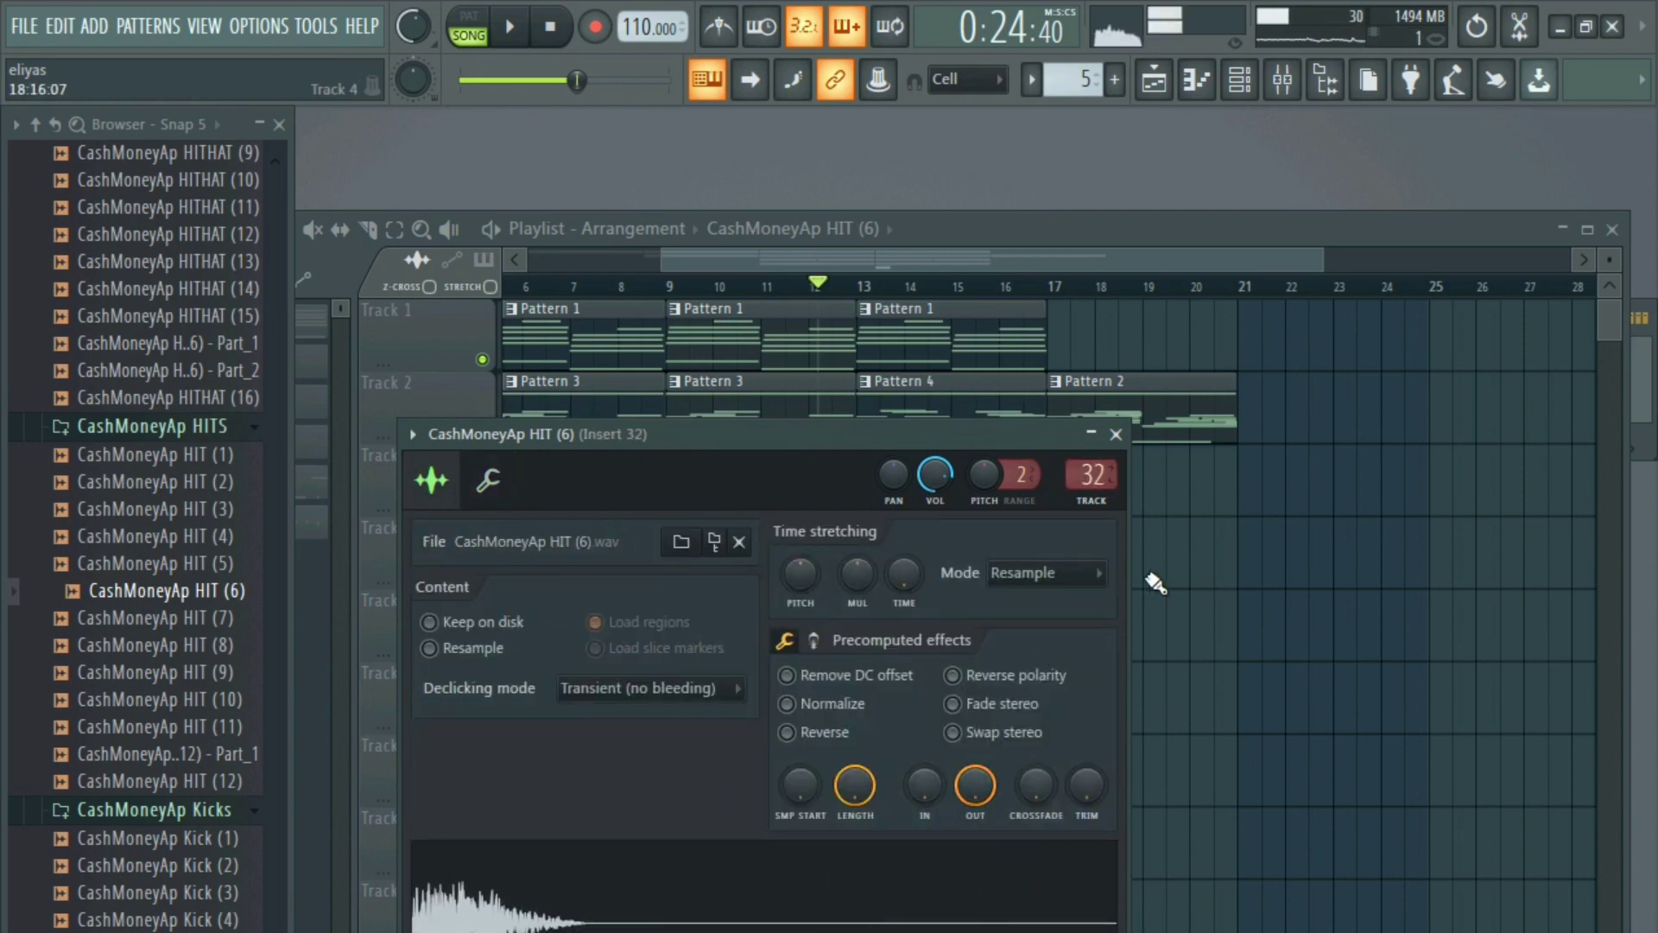
# - Load Fruity Reeverb 2 in slot 3 of mixer insert 32 and increase its wet level, decay and room size
pyautogui.click(1285, 91)
pyautogui.click(1408, 287)
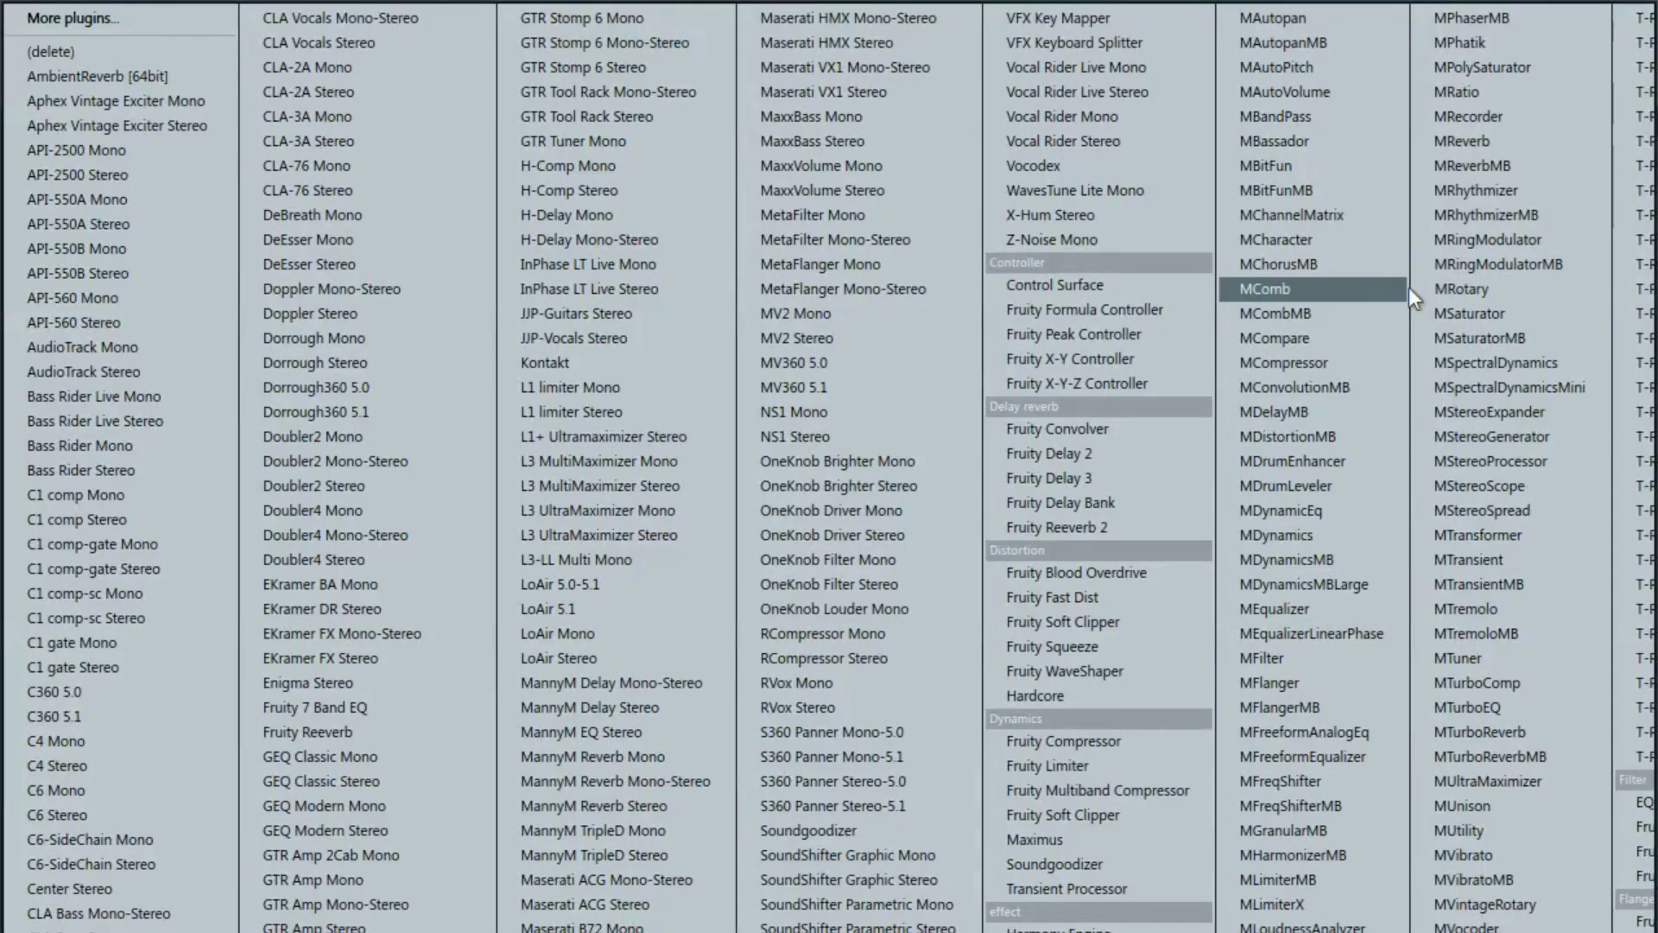
pyautogui.click(1138, 523)
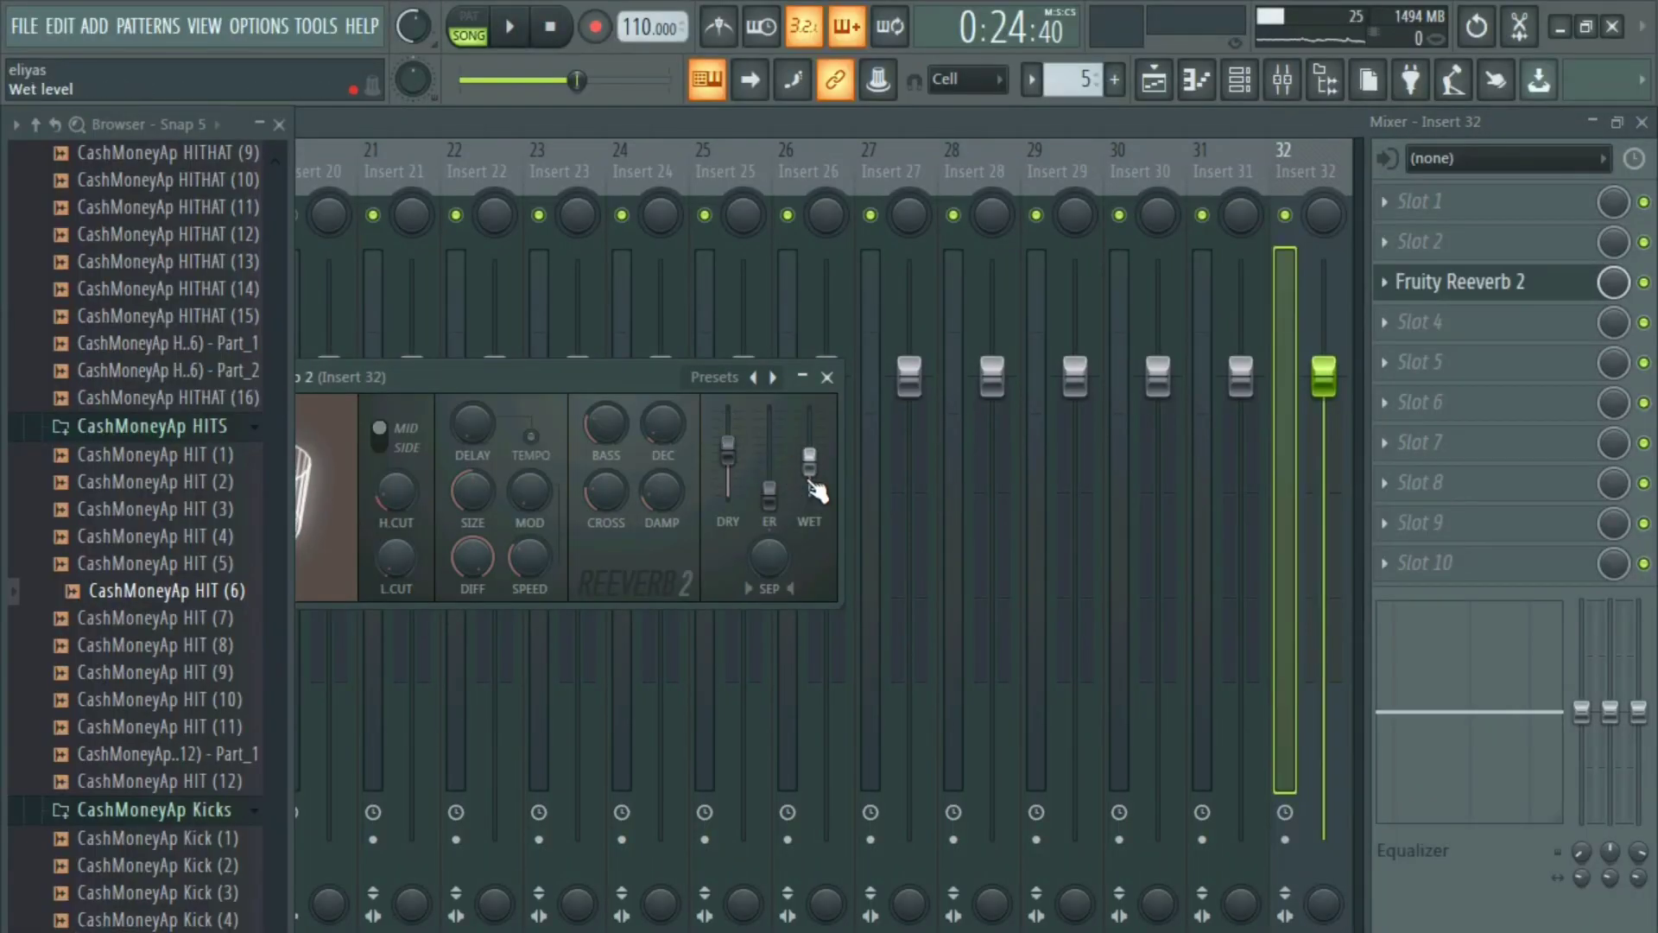
pyautogui.moveTo(677, 437); pyautogui.dragTo(678, 399)
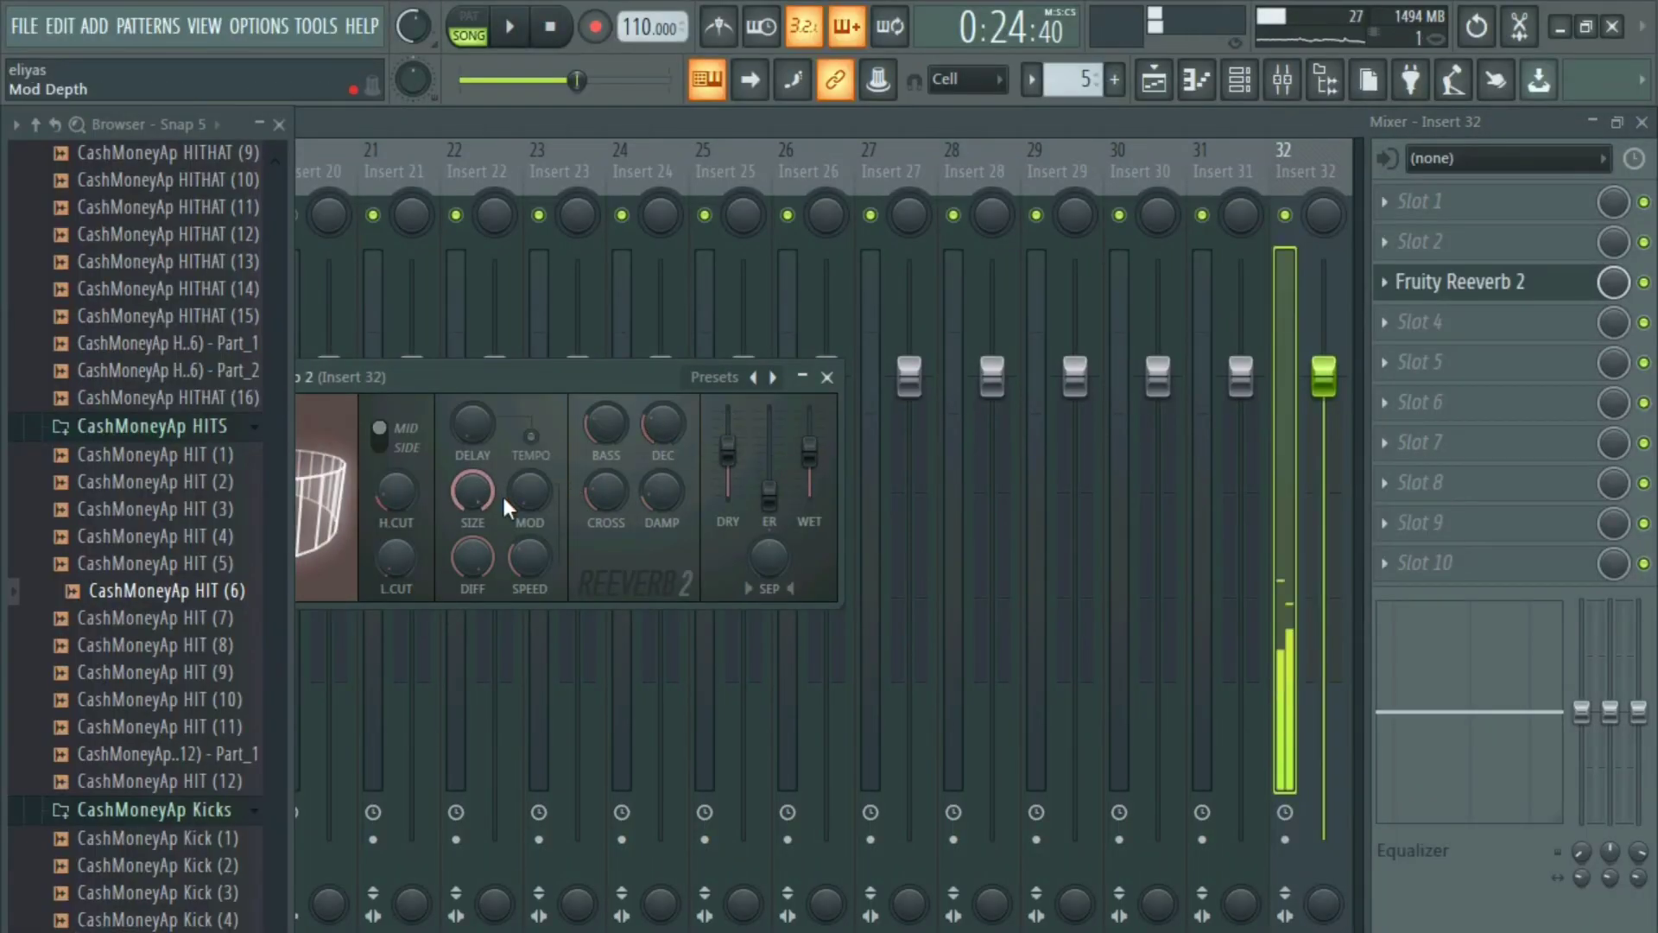
pyautogui.press('Escape')
pyautogui.press('Escape')
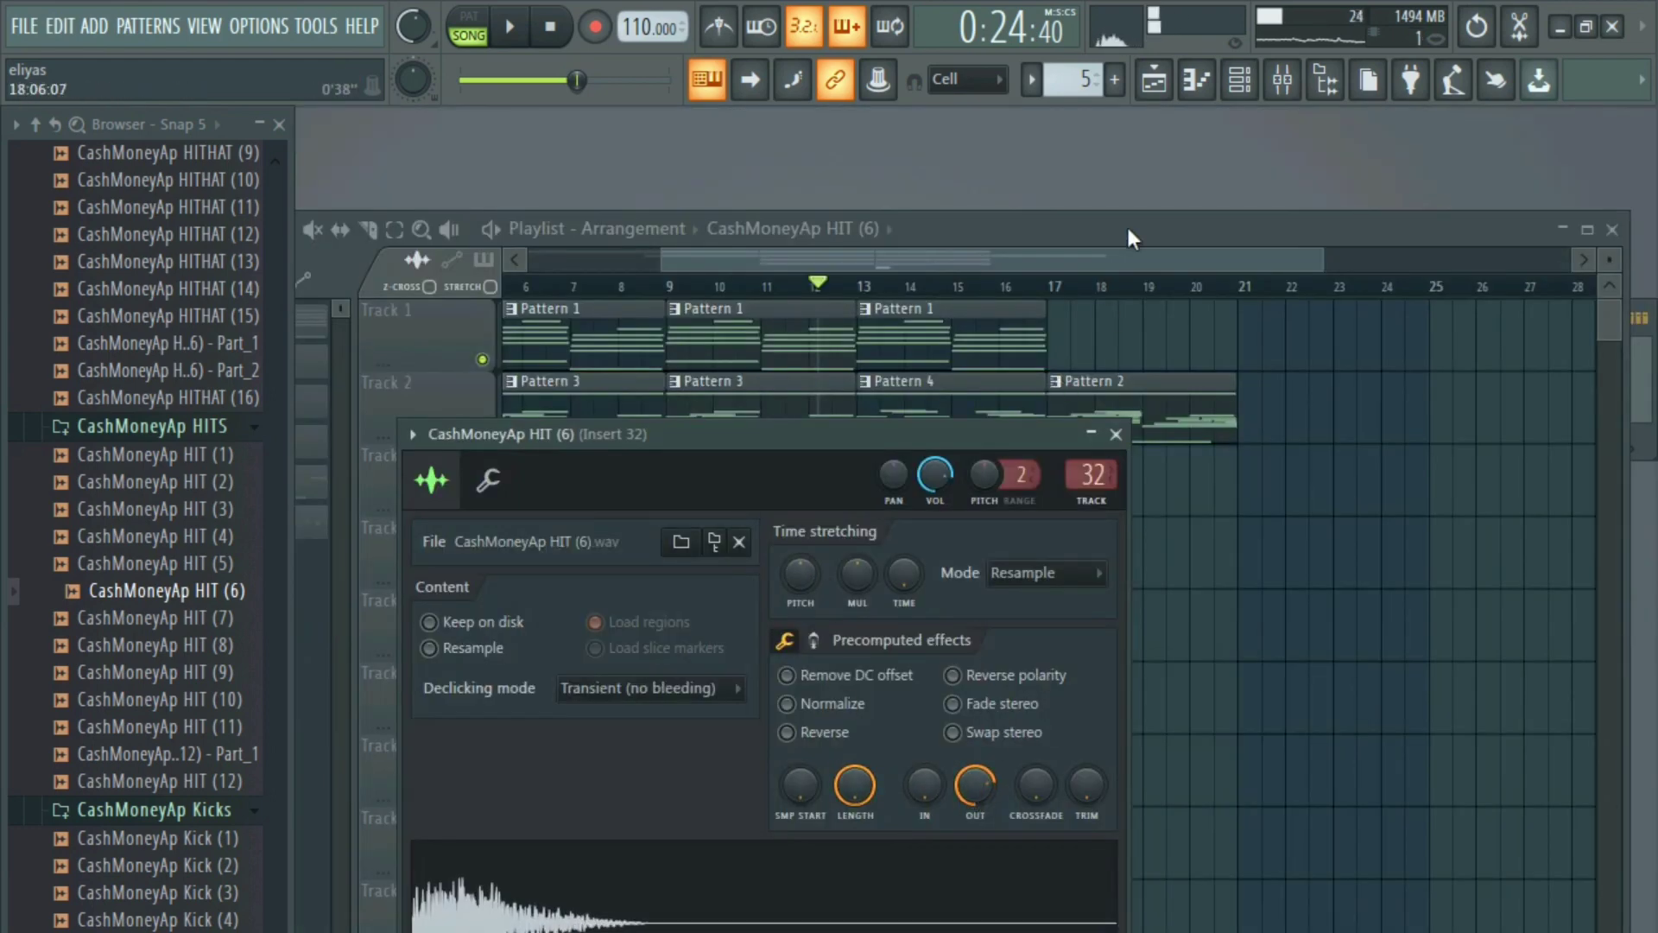
# - On mixer insert 32, set the equalizer's low shelf to -18.0 at 33 Hz and its peaking band to -3.3 at 473 Hz
pyautogui.click(1283, 80)
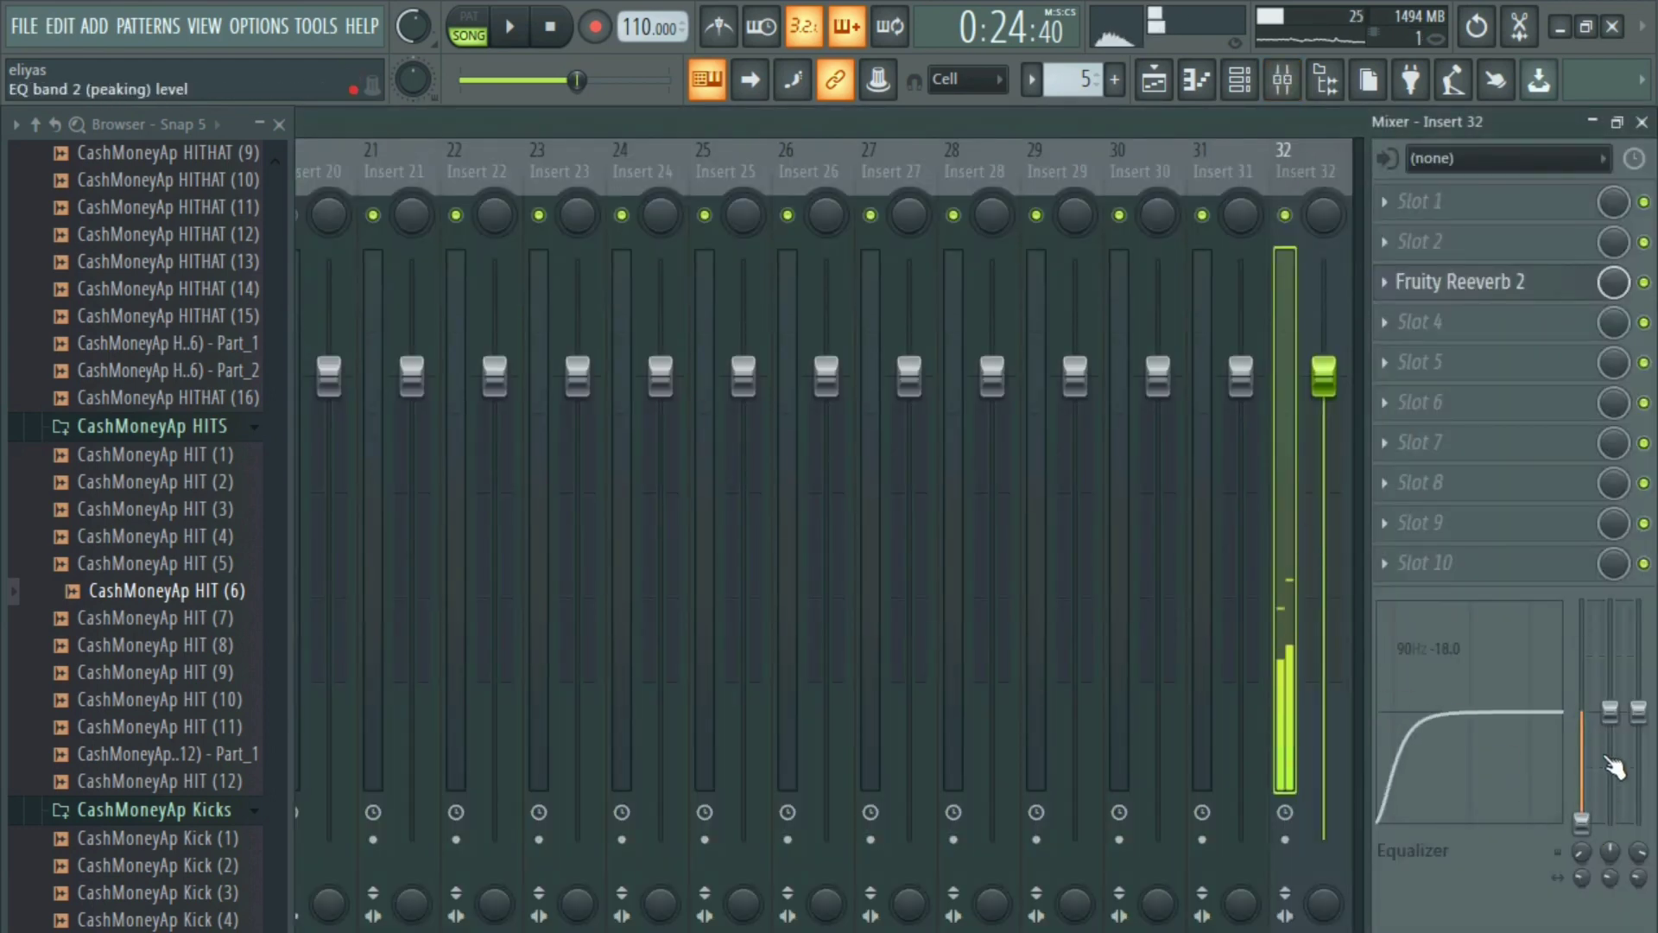
pyautogui.moveTo(1595, 840); pyautogui.dragTo(1596, 872)
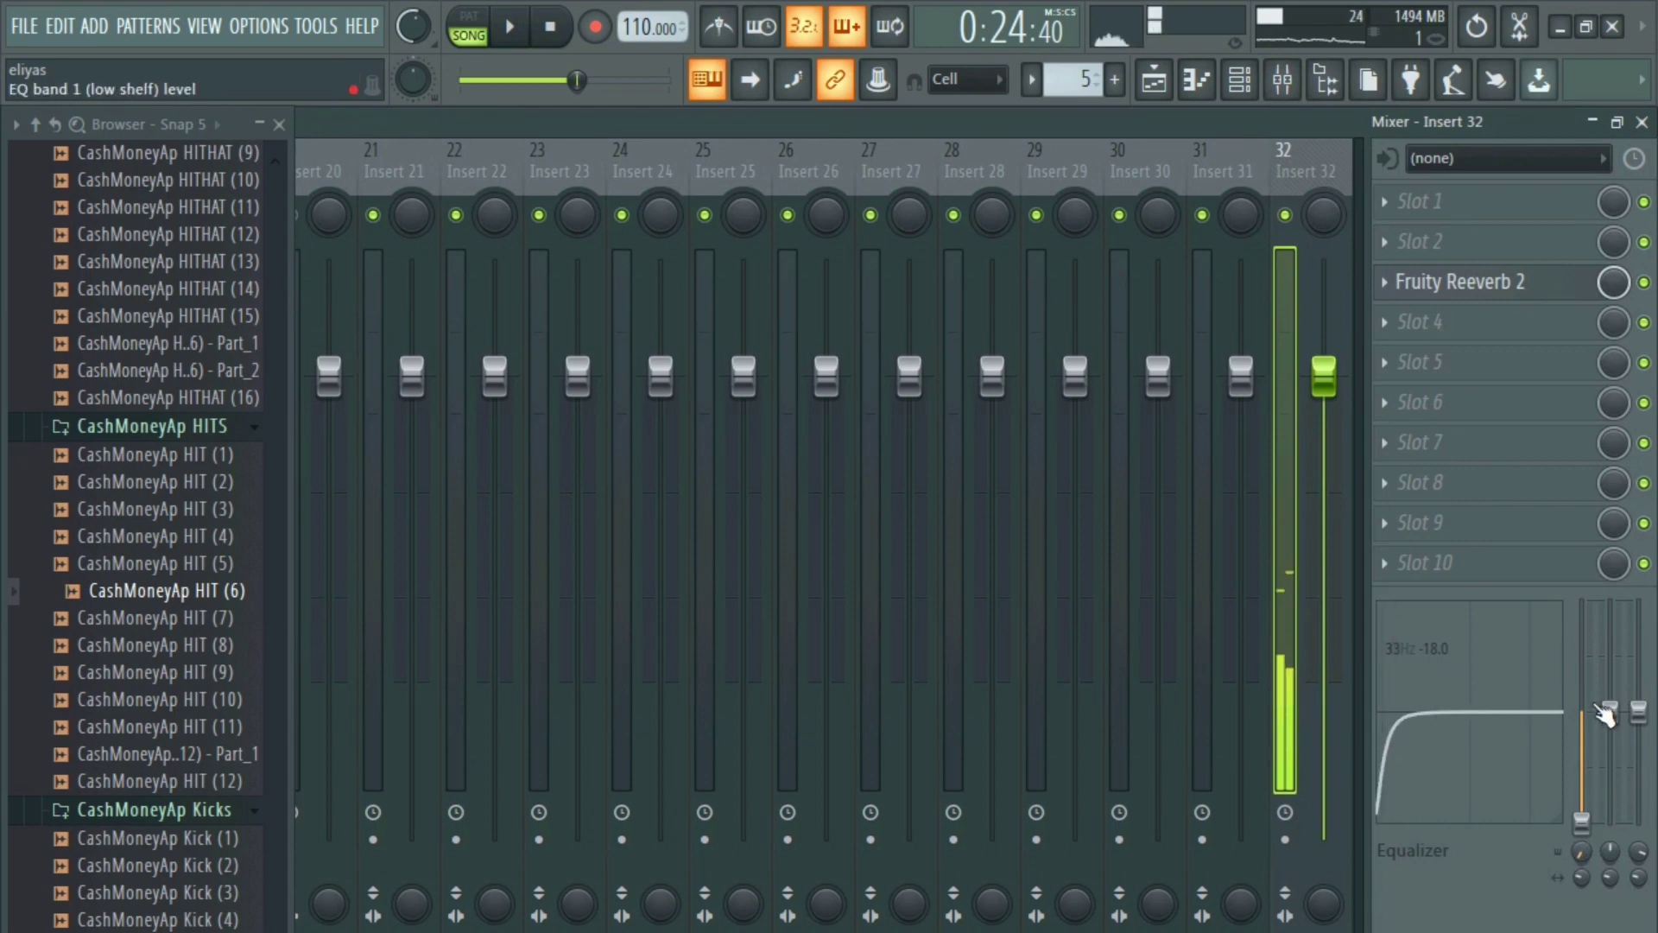
pyautogui.moveTo(1610, 712); pyautogui.dragTo(1612, 735)
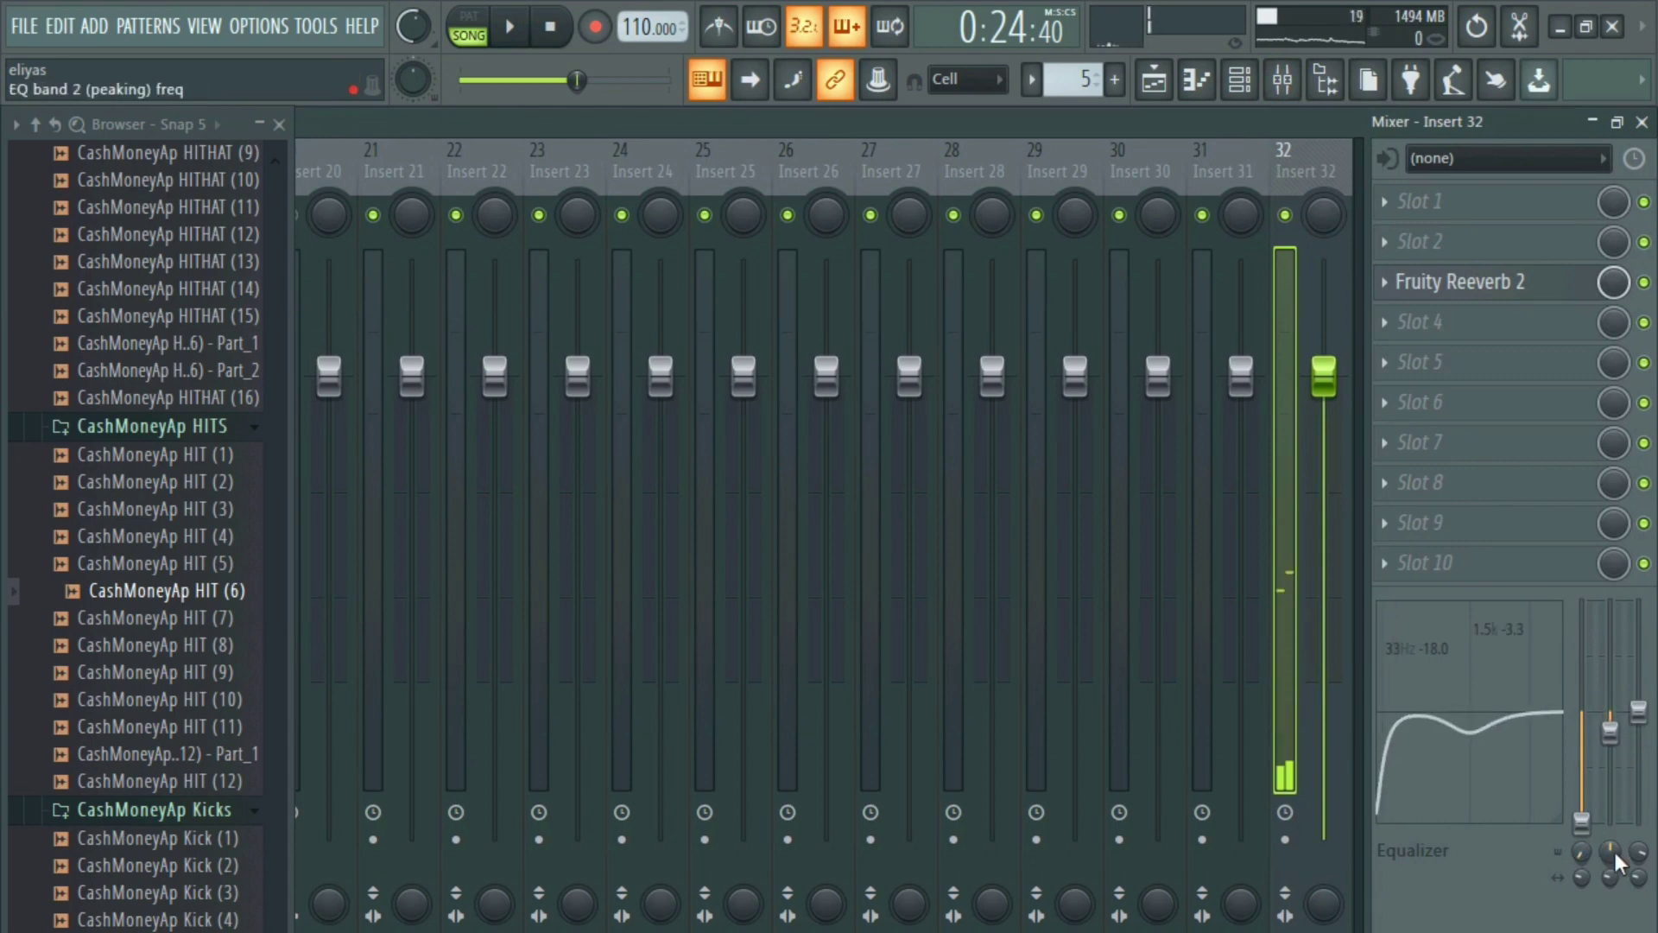
pyautogui.moveTo(1612, 855); pyautogui.dragTo(1611, 890)
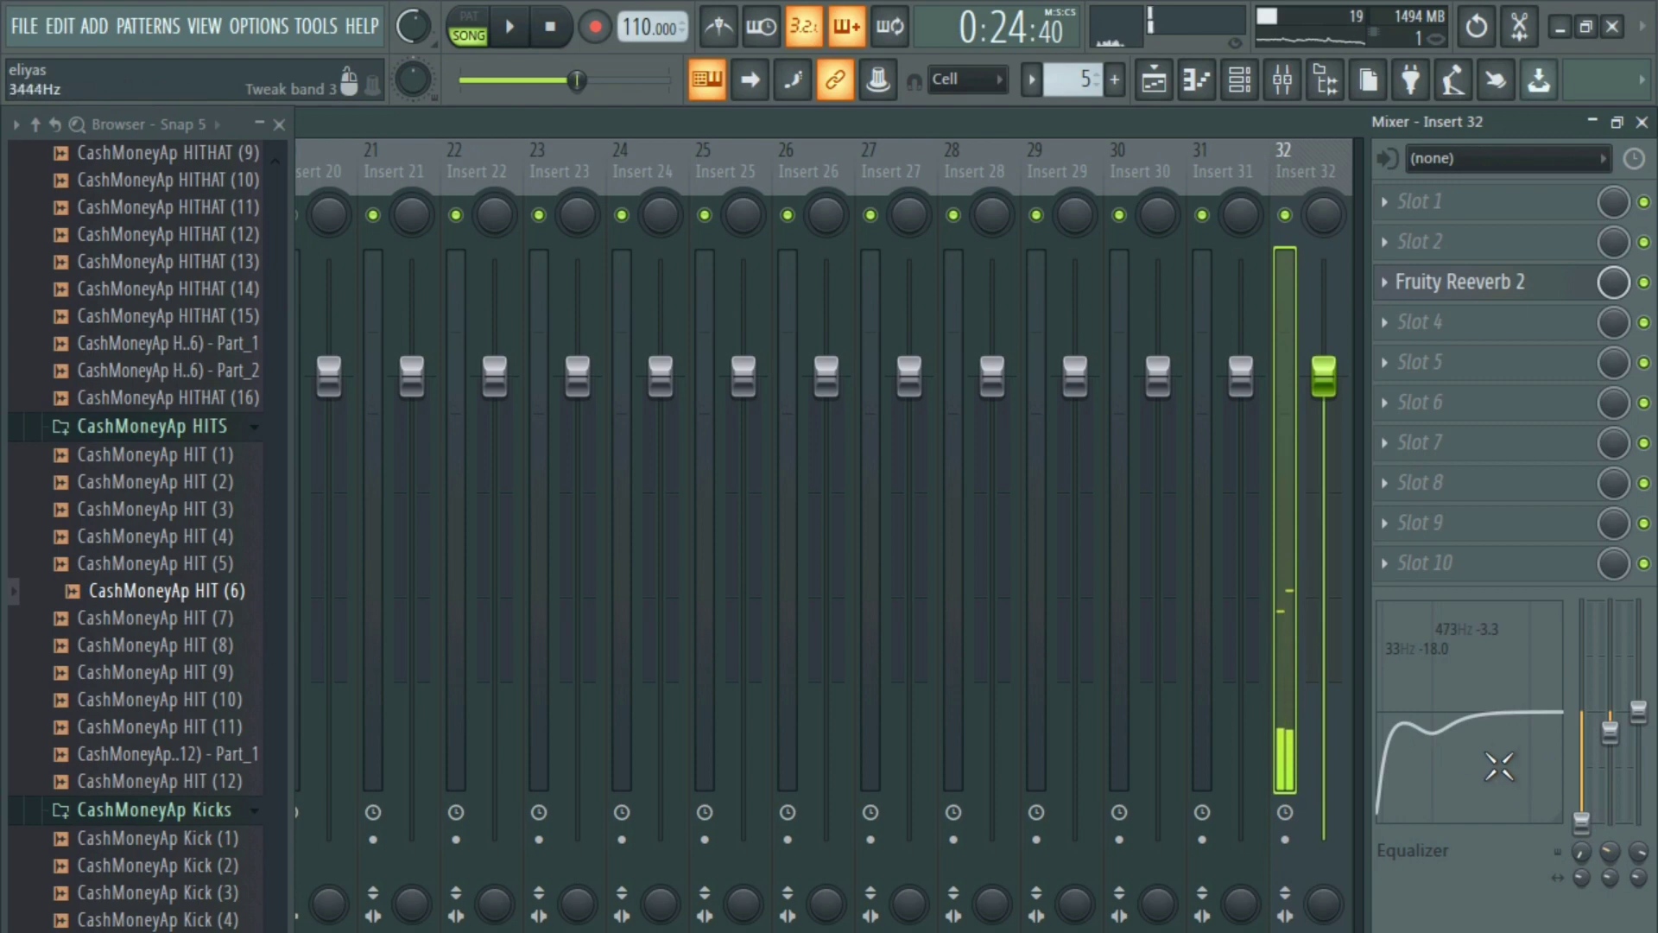
# - Play the playlist from bar 12 to hear the equalized hit at bar 13
pyautogui.press('F5')
pyautogui.press('space')
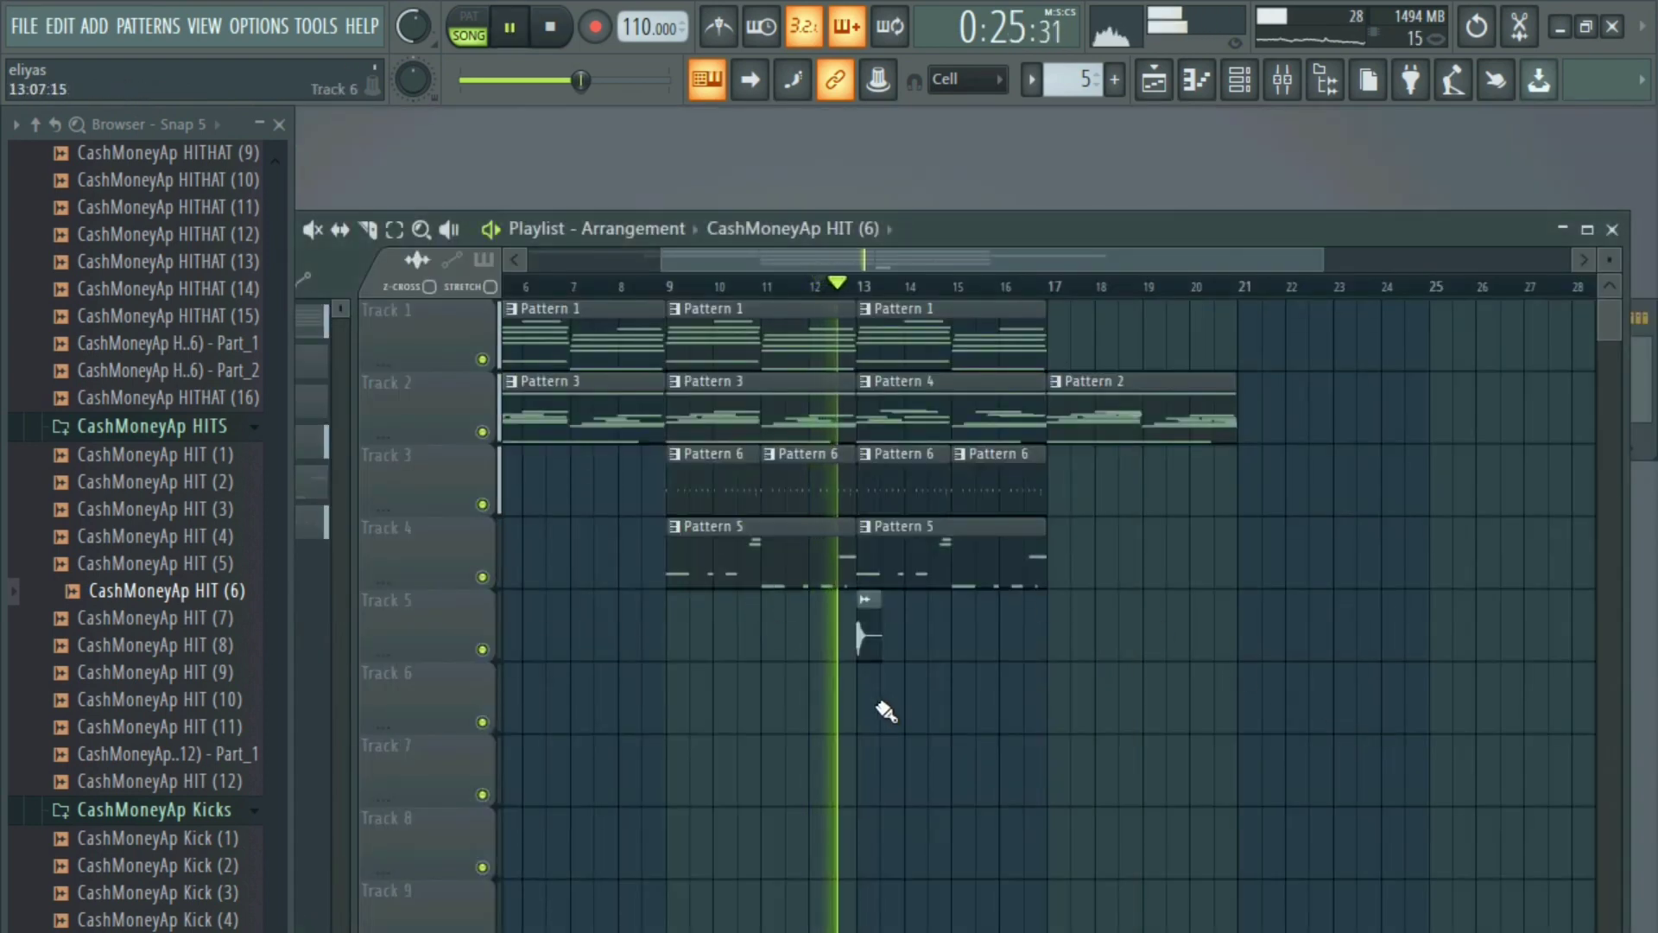
pyautogui.scroll(3, 881, 705)
pyautogui.press('space')
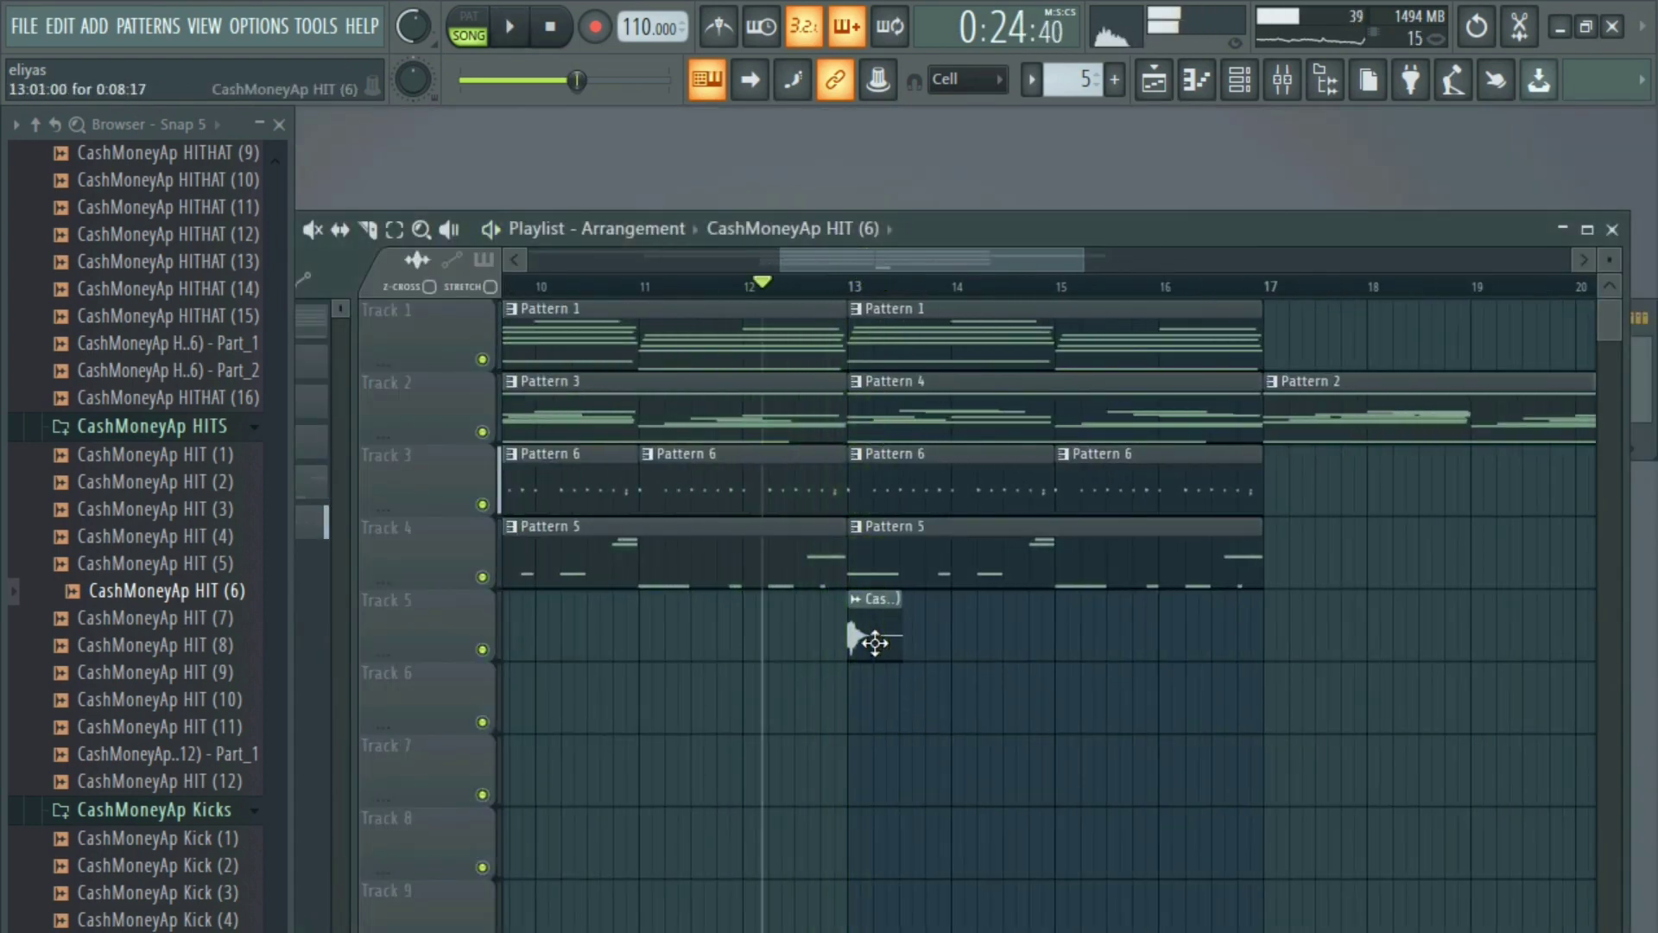
# - Audition CashMoneyAp HIT samples (7) to (11) and replace the sample in the CashMoneyAp HIT (6) channel with CashMoneyAp HIT (11)
pyautogui.doubleClick(875, 643)
pyautogui.click(226, 618)
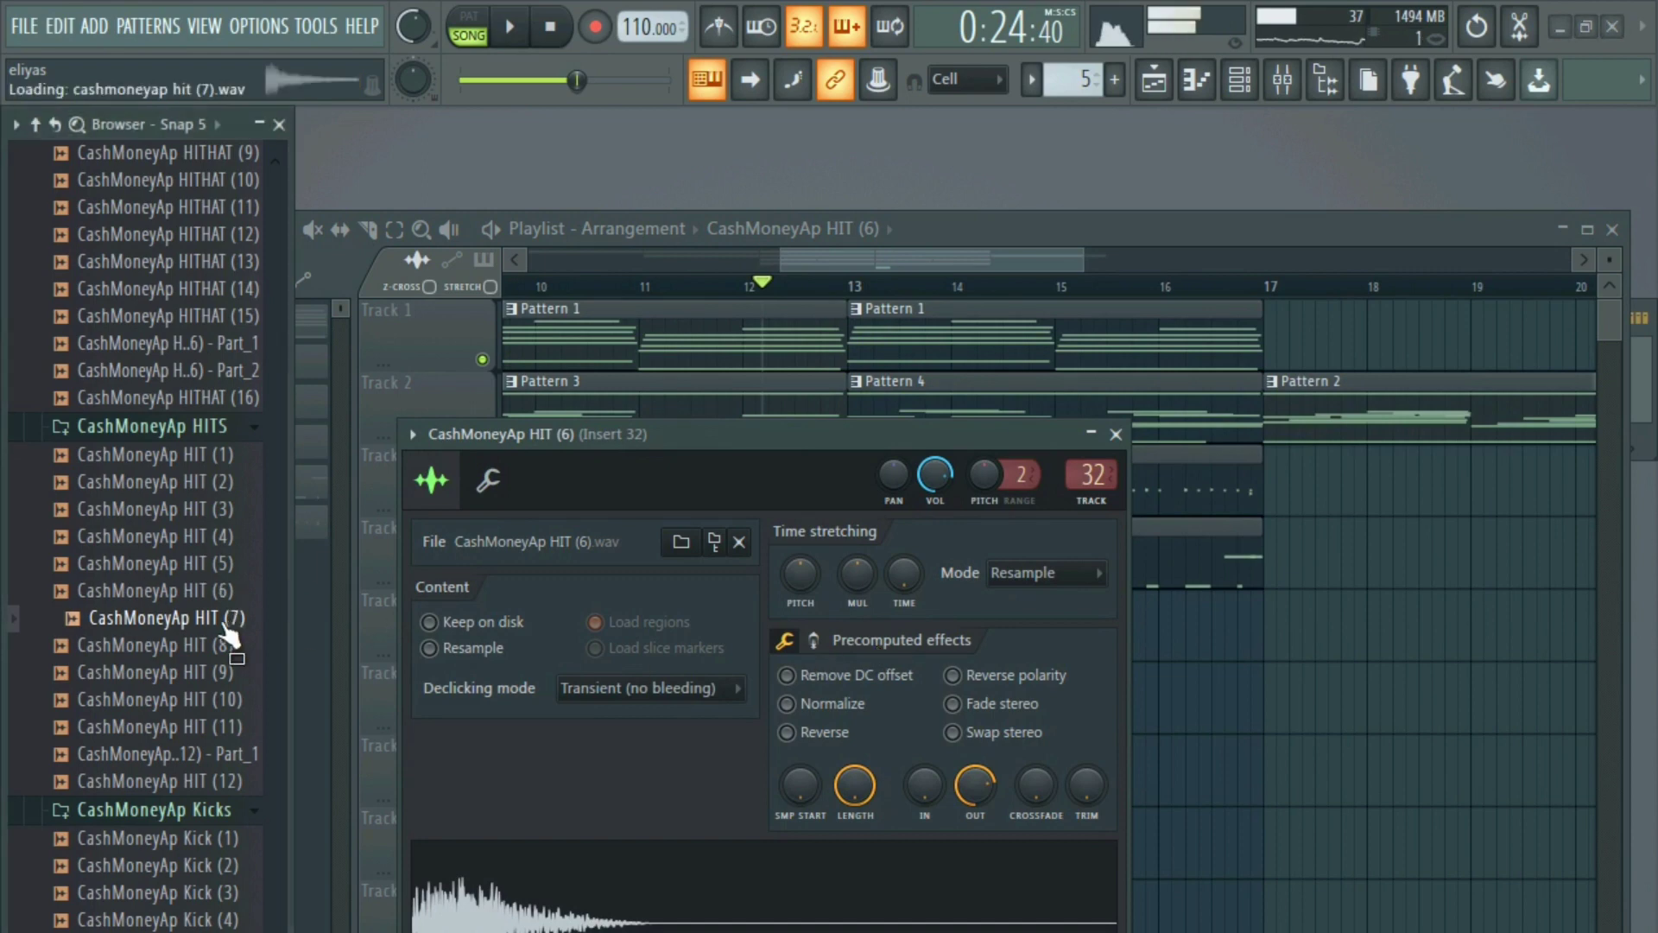
pyautogui.click(220, 645)
pyautogui.click(209, 672)
pyautogui.click(204, 701)
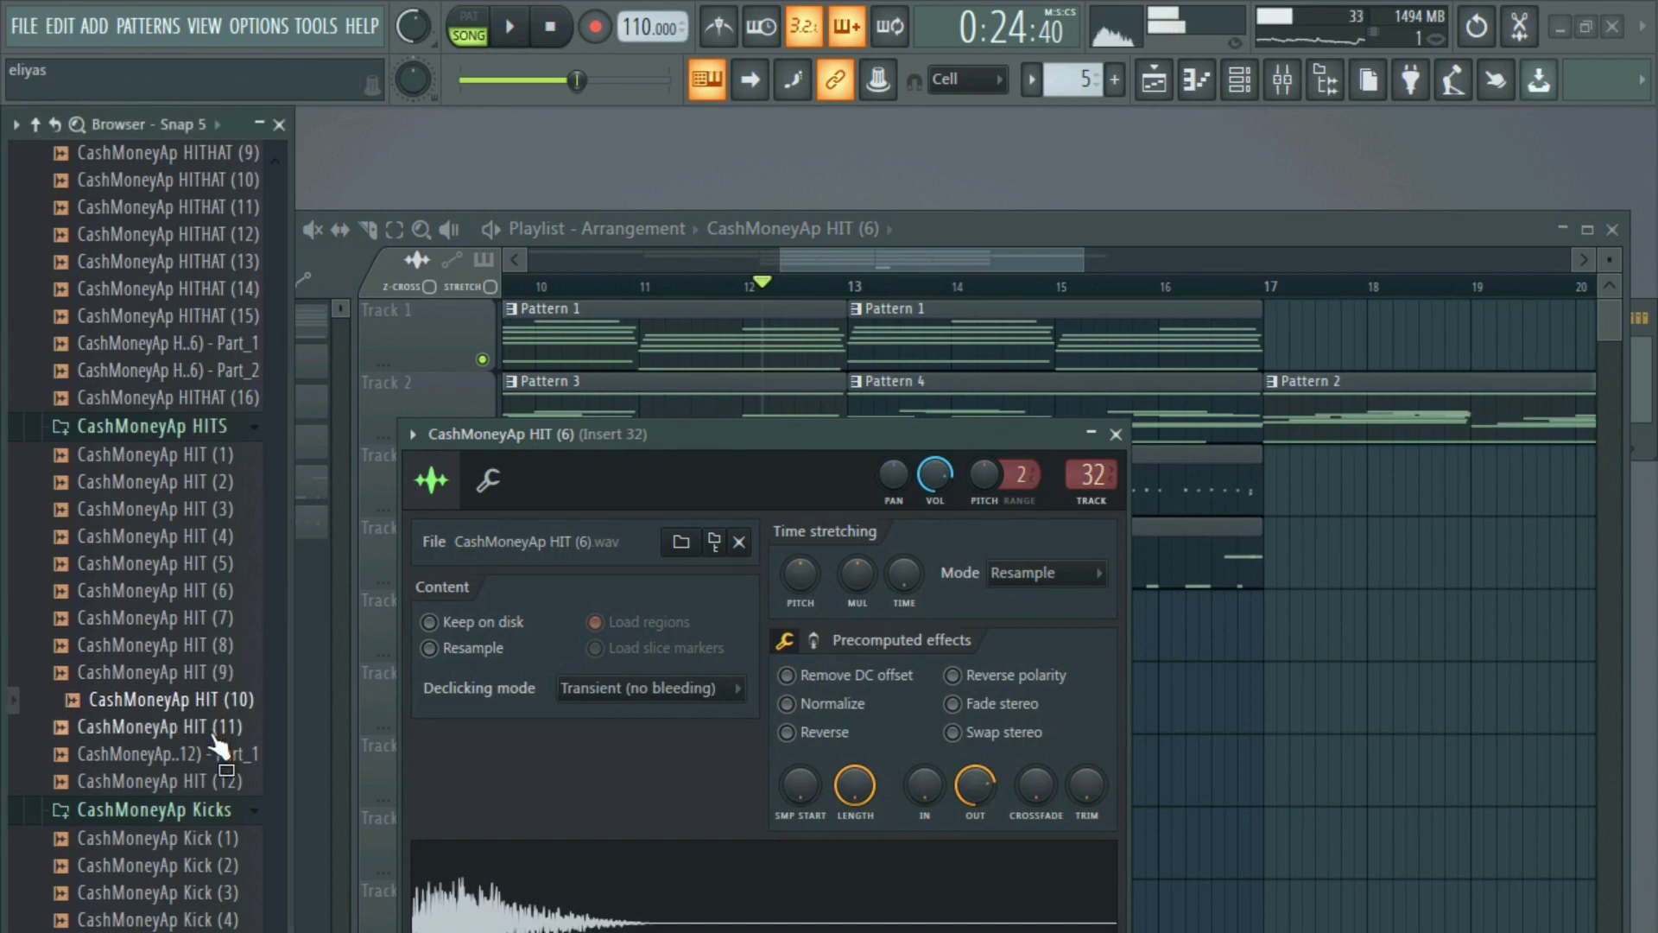
pyautogui.click(206, 728)
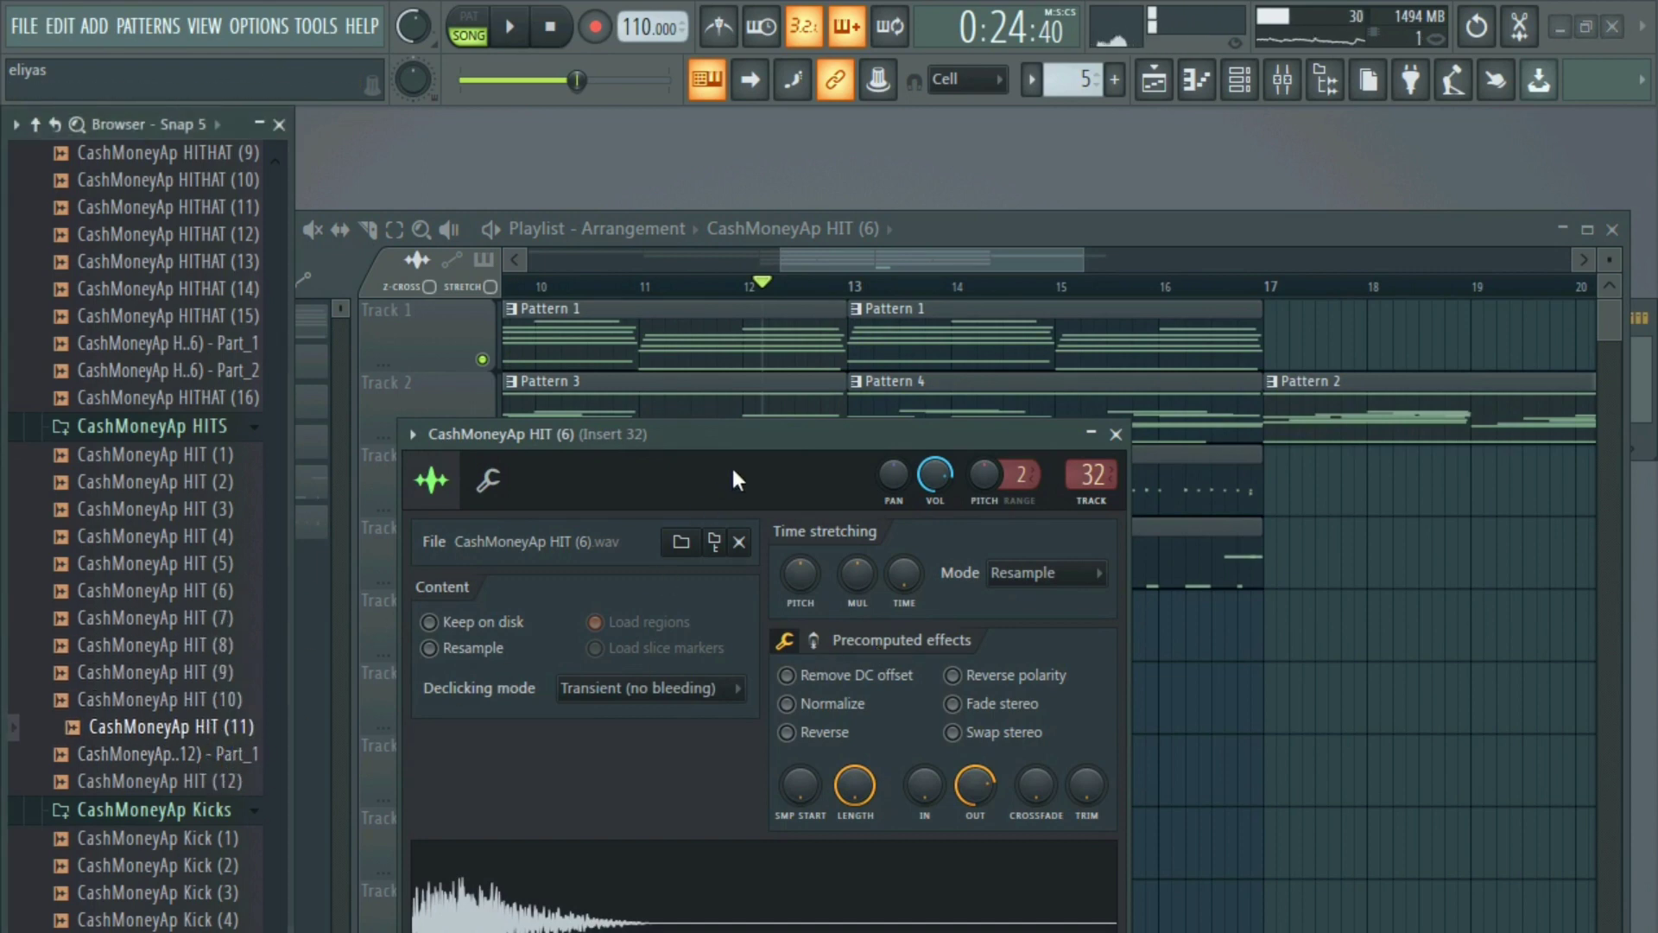
pyautogui.moveTo(788, 455); pyautogui.dragTo(799, 619)
pyautogui.press('Escape')
# - Play the transition into bar 13 to hear the new hit sample in the arrangement
pyautogui.press('space')
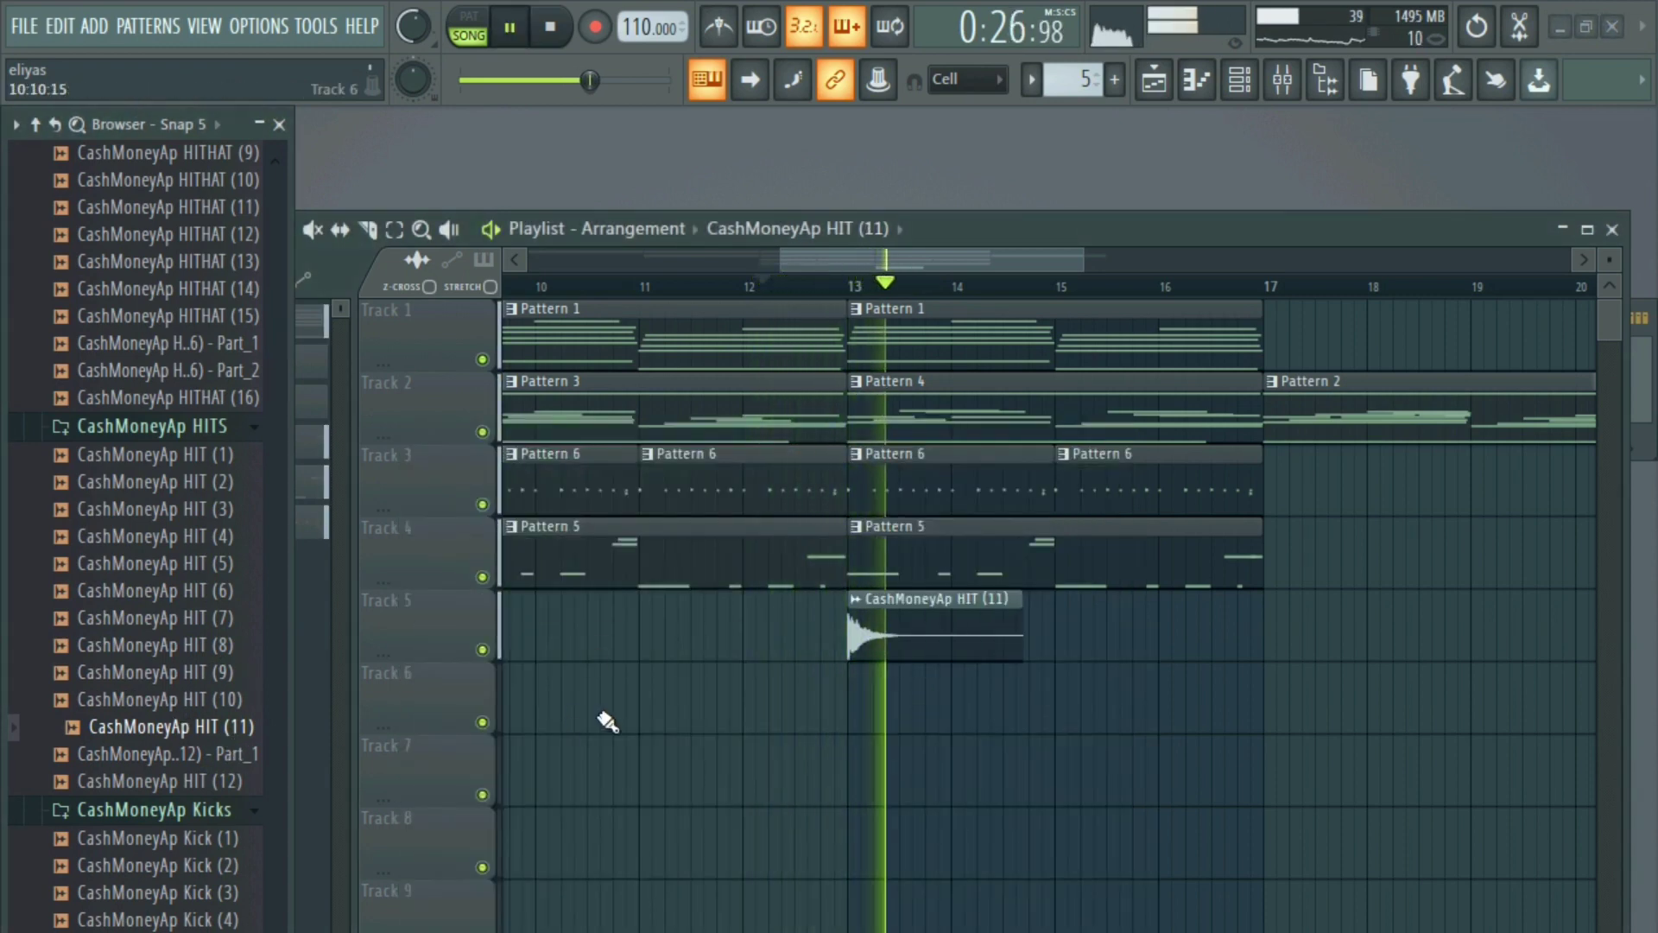
pyautogui.scroll(-3, 789, 692)
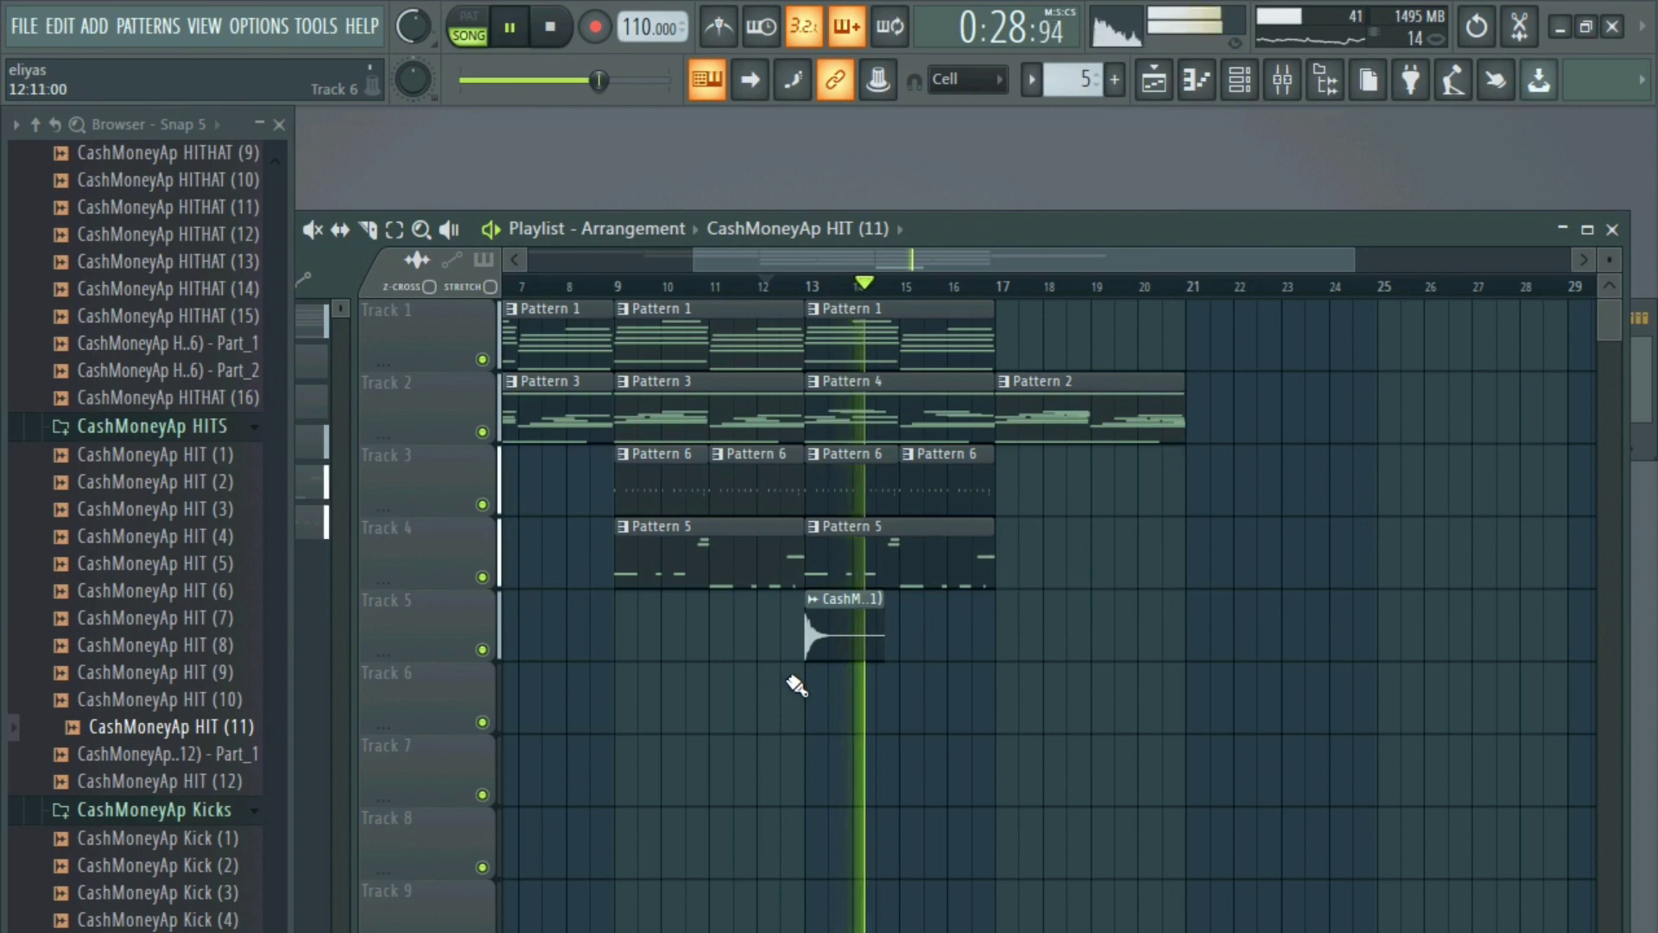
pyautogui.press('space')
pyautogui.press('space')
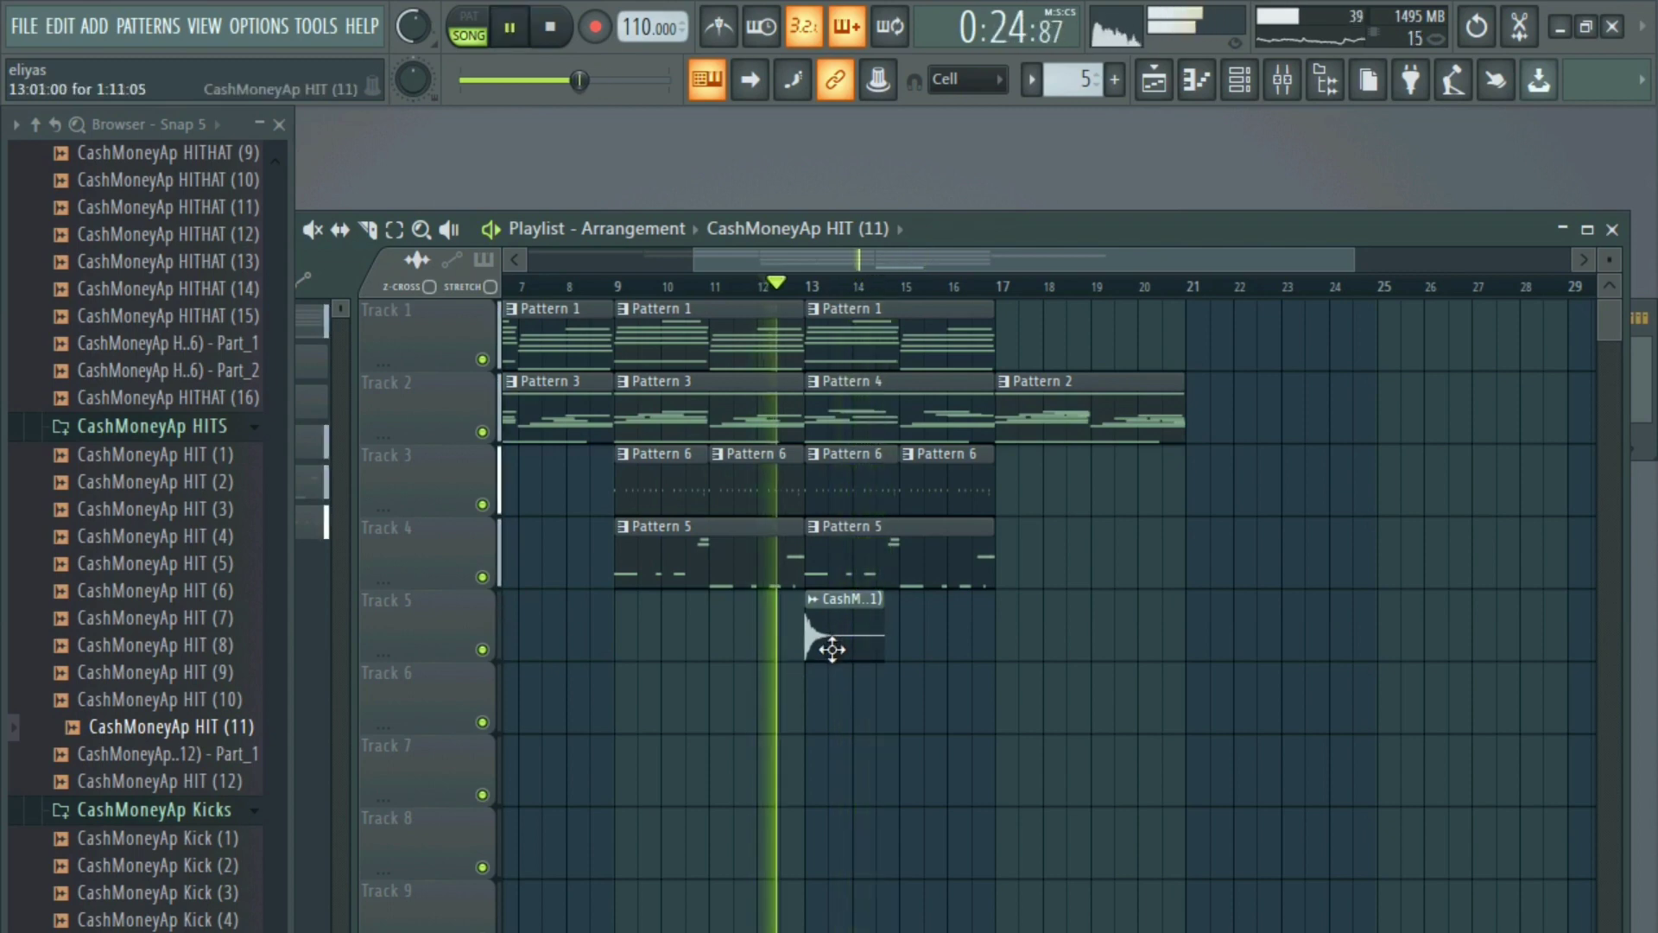
pyautogui.press('space')
# - Copy the CashMoneyAp HIT (11) clip to Track 6 before bar 13, make it unique and reverse its sample
pyautogui.moveTo(815, 649); pyautogui.dragTo(783, 724)
pyautogui.scroll(4, 807, 730)
pyautogui.click(793, 683)
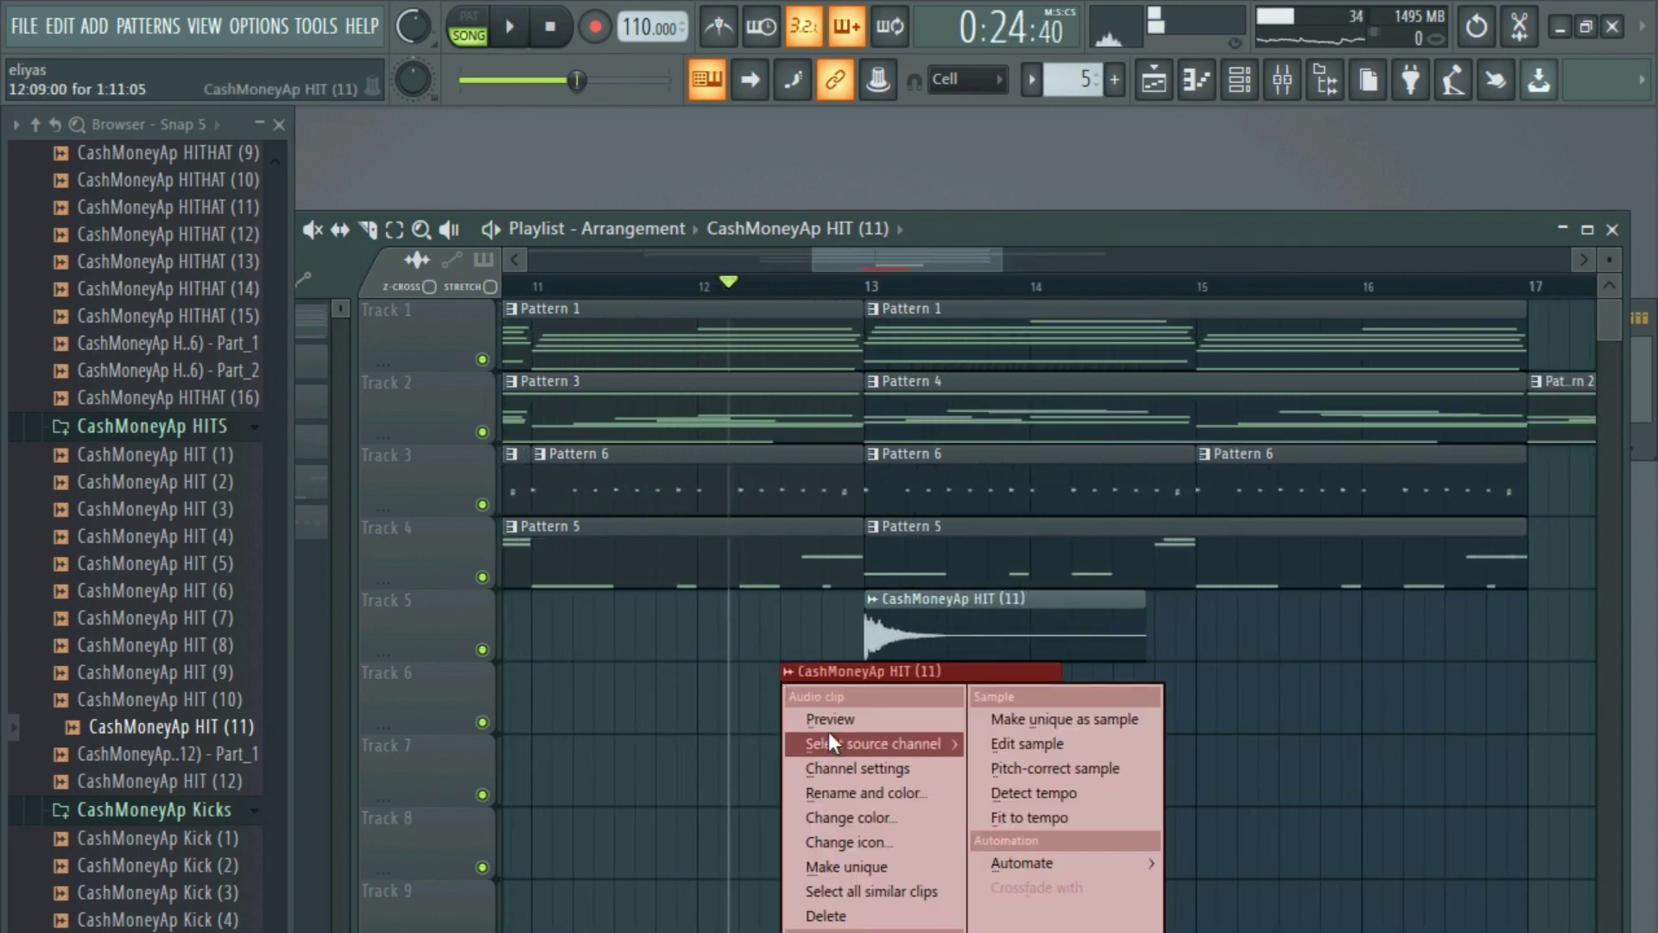
pyautogui.click(859, 861)
pyautogui.doubleClick(842, 711)
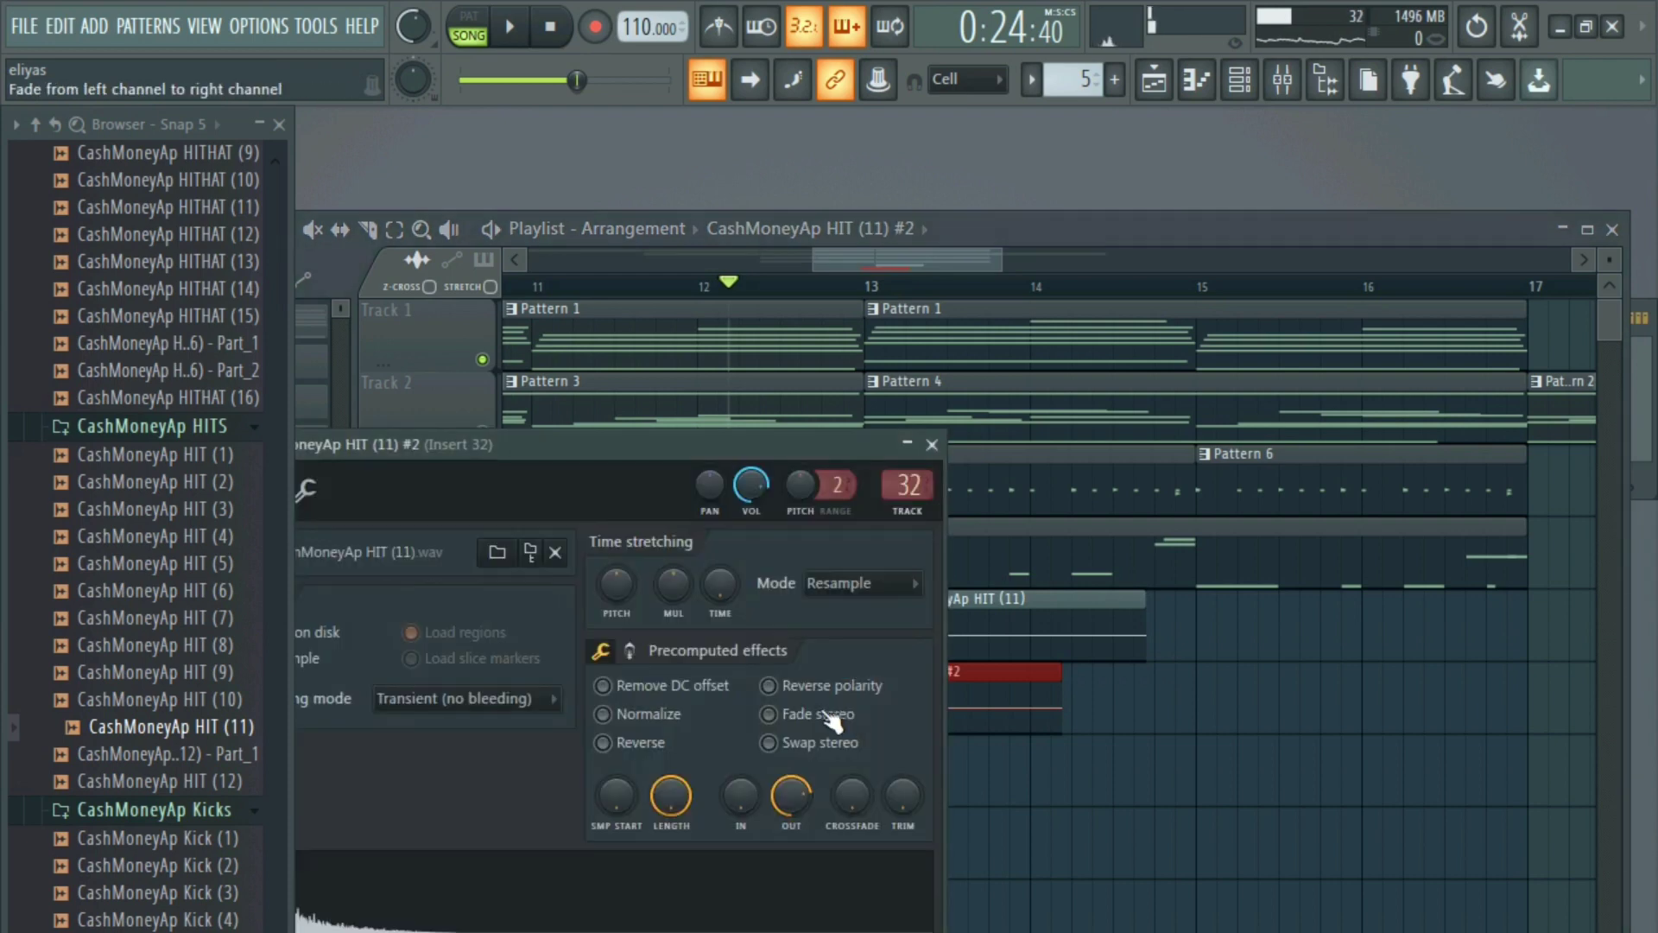
pyautogui.click(685, 753)
pyautogui.press('Escape')
# - Extend the reversed Track 6 clip, remove its fade-out and shift it so the waveform ends at bar 13
pyautogui.moveTo(919, 711); pyautogui.dragTo(734, 714)
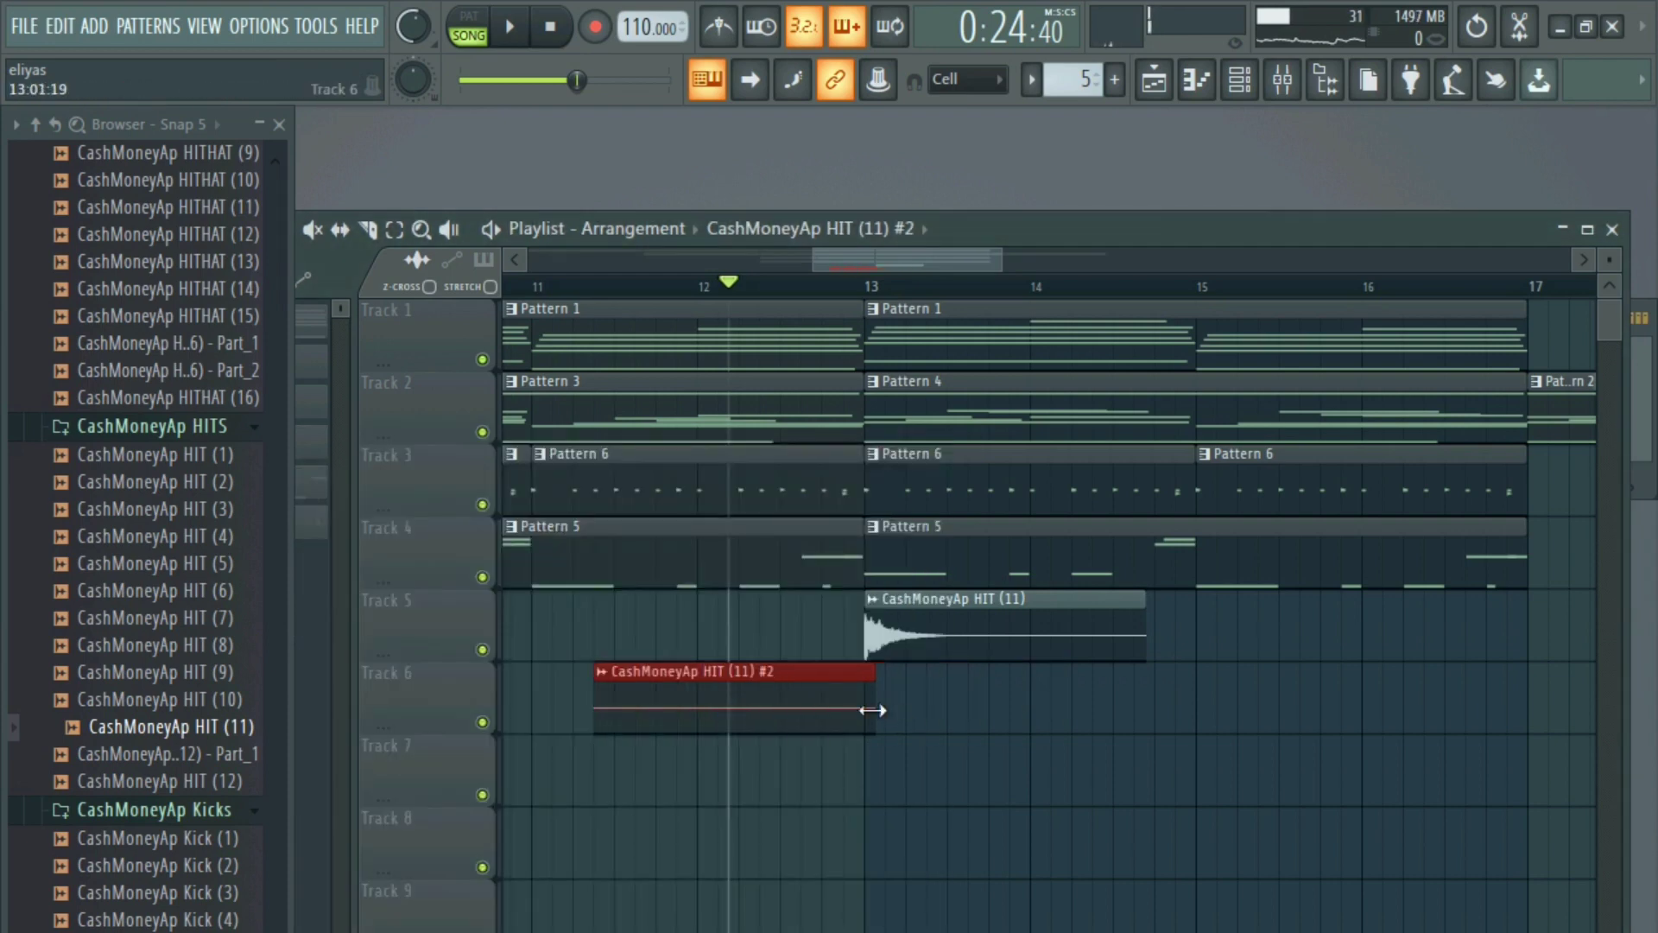
pyautogui.moveTo(873, 710); pyautogui.dragTo(980, 734)
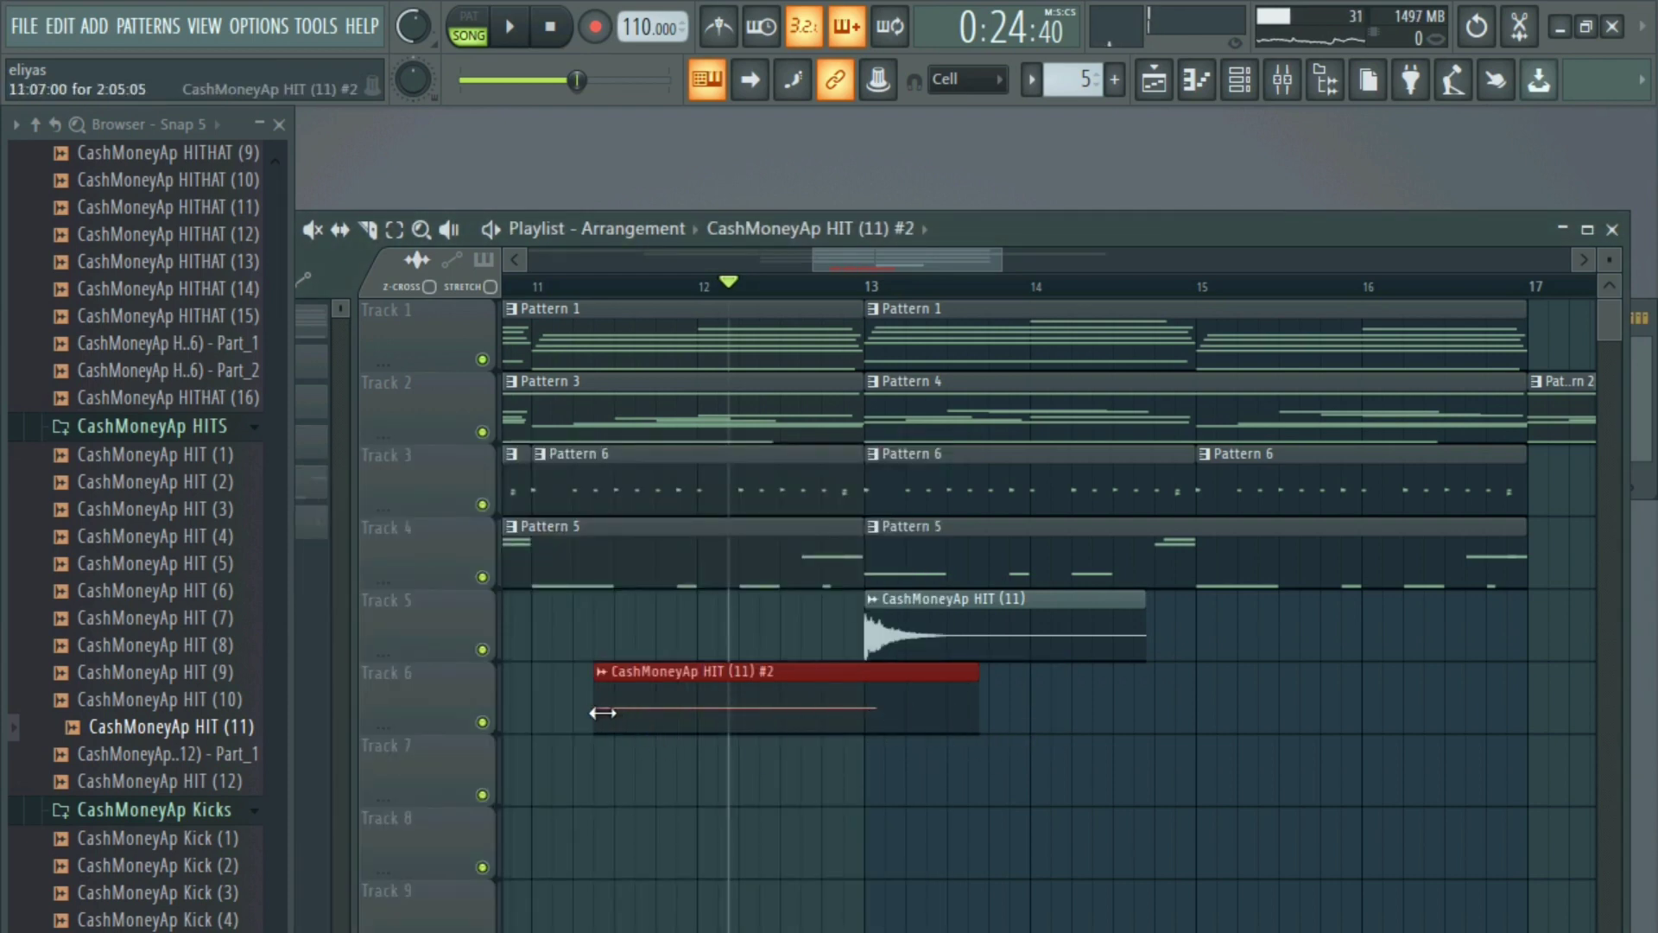
pyautogui.doubleClick(642, 719)
pyautogui.press('Escape')
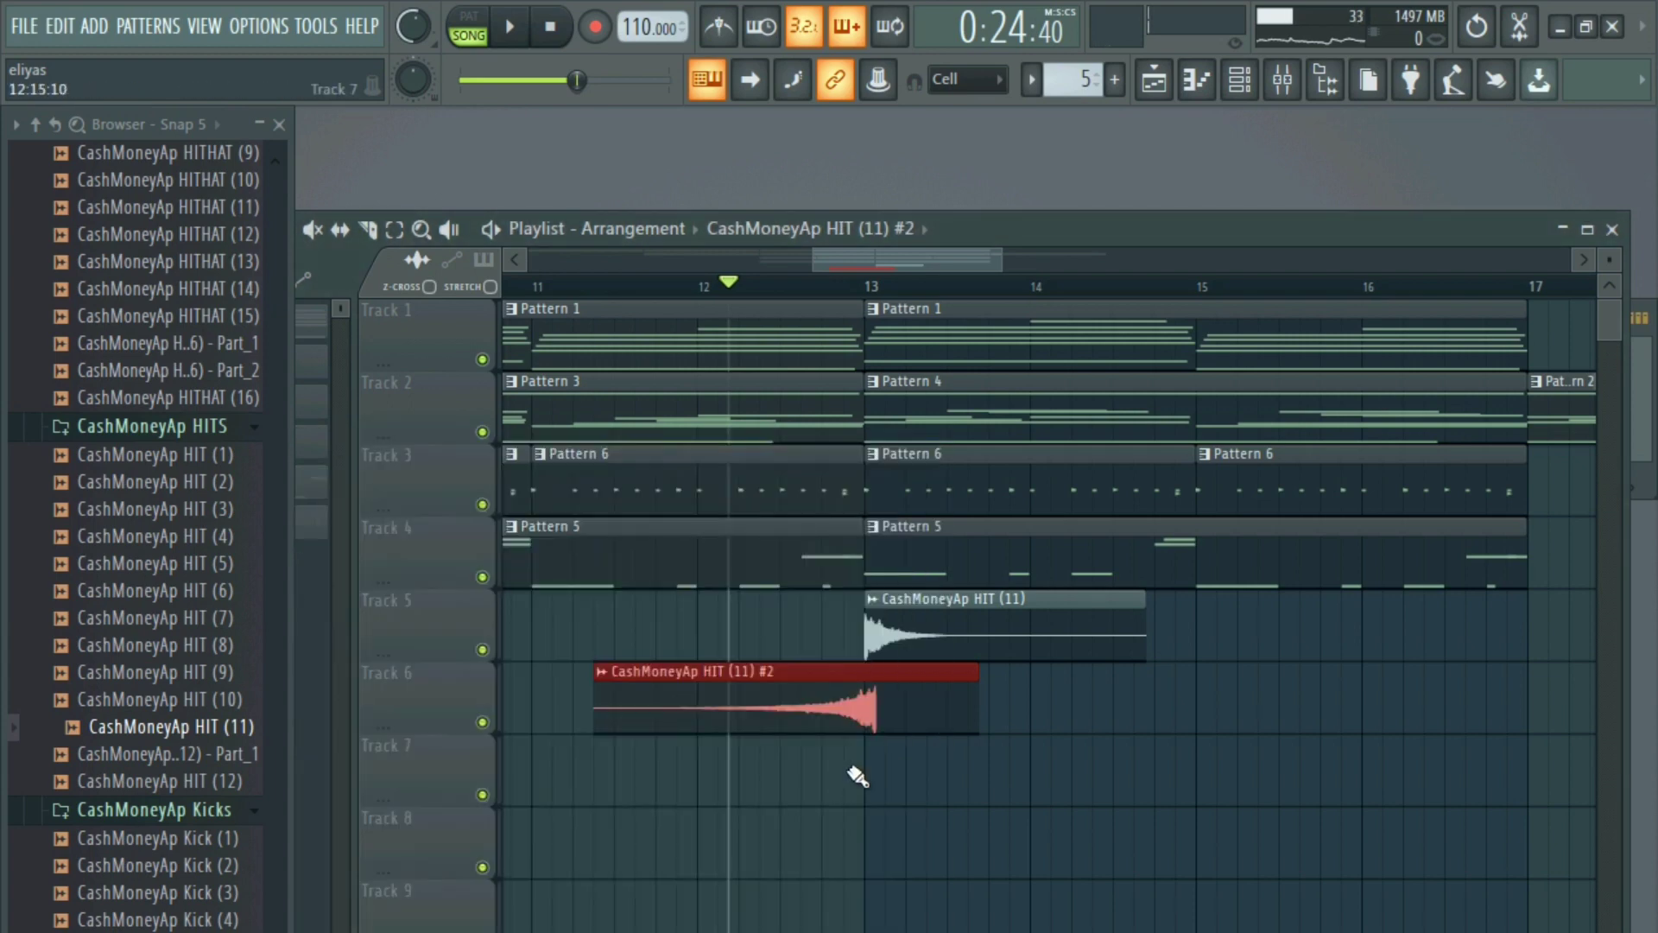
pyautogui.moveTo(878, 719); pyautogui.dragTo(865, 721)
# - Listen to the reversed hit and shorten the Pattern 6 clip to leave a drum gap before bar 13
pyautogui.press('space')
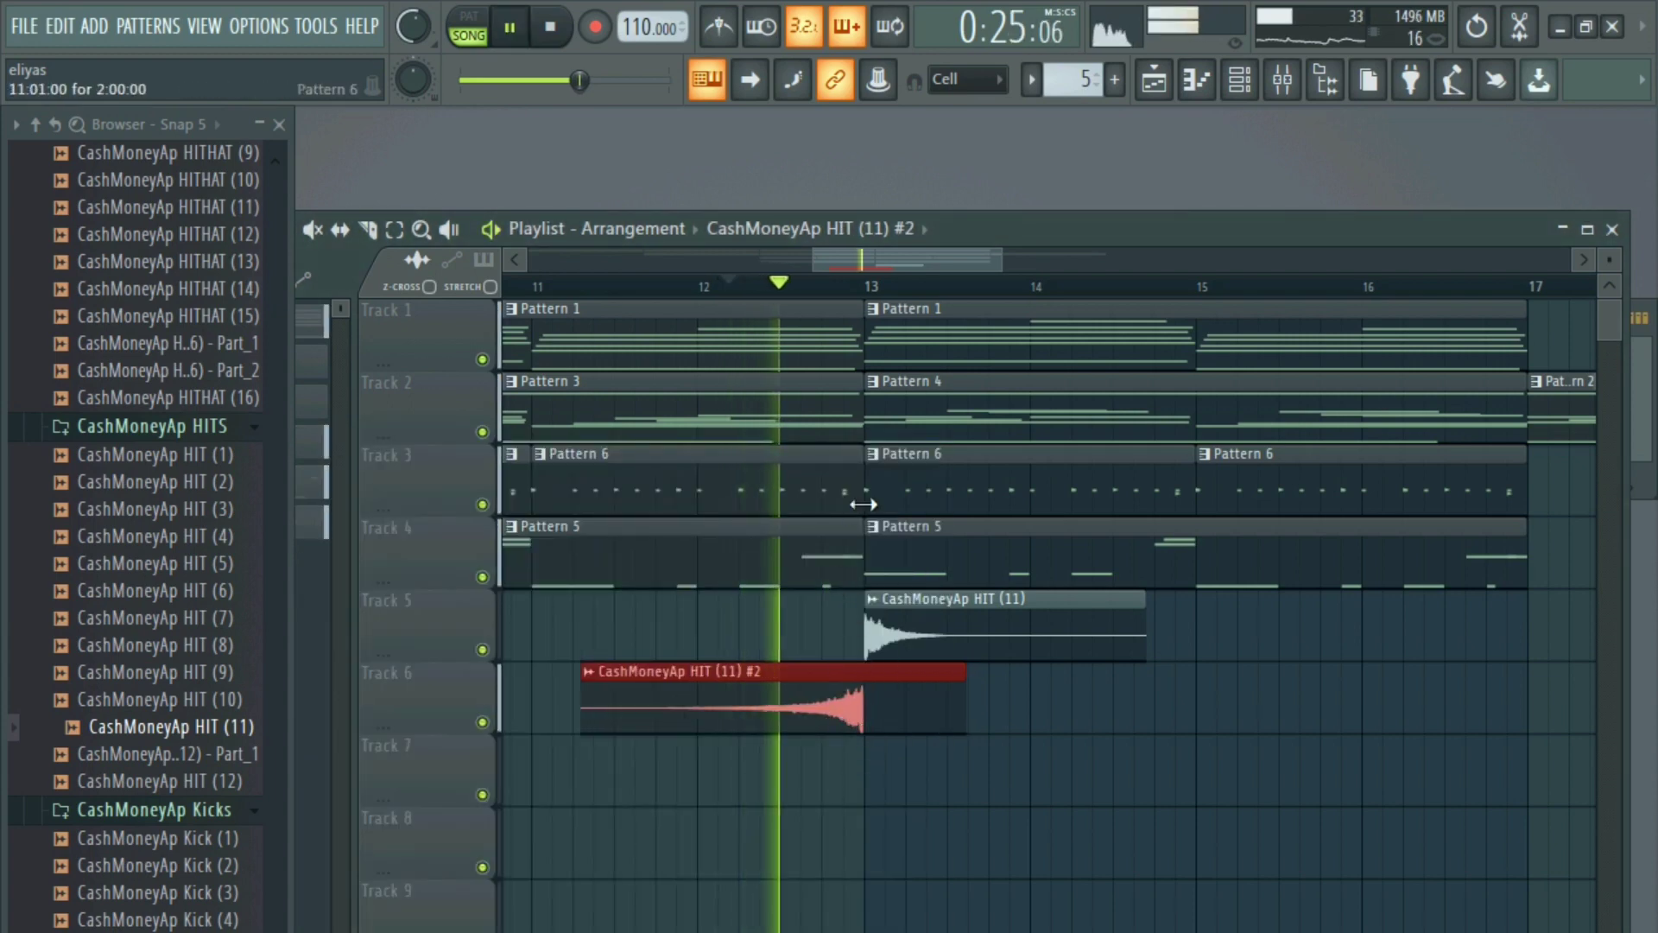
pyautogui.press('space')
pyautogui.moveTo(864, 488); pyautogui.dragTo(781, 509)
# - Route the reversed hit channel to the Master and lower its volume to 39%
pyautogui.doubleClick(818, 717)
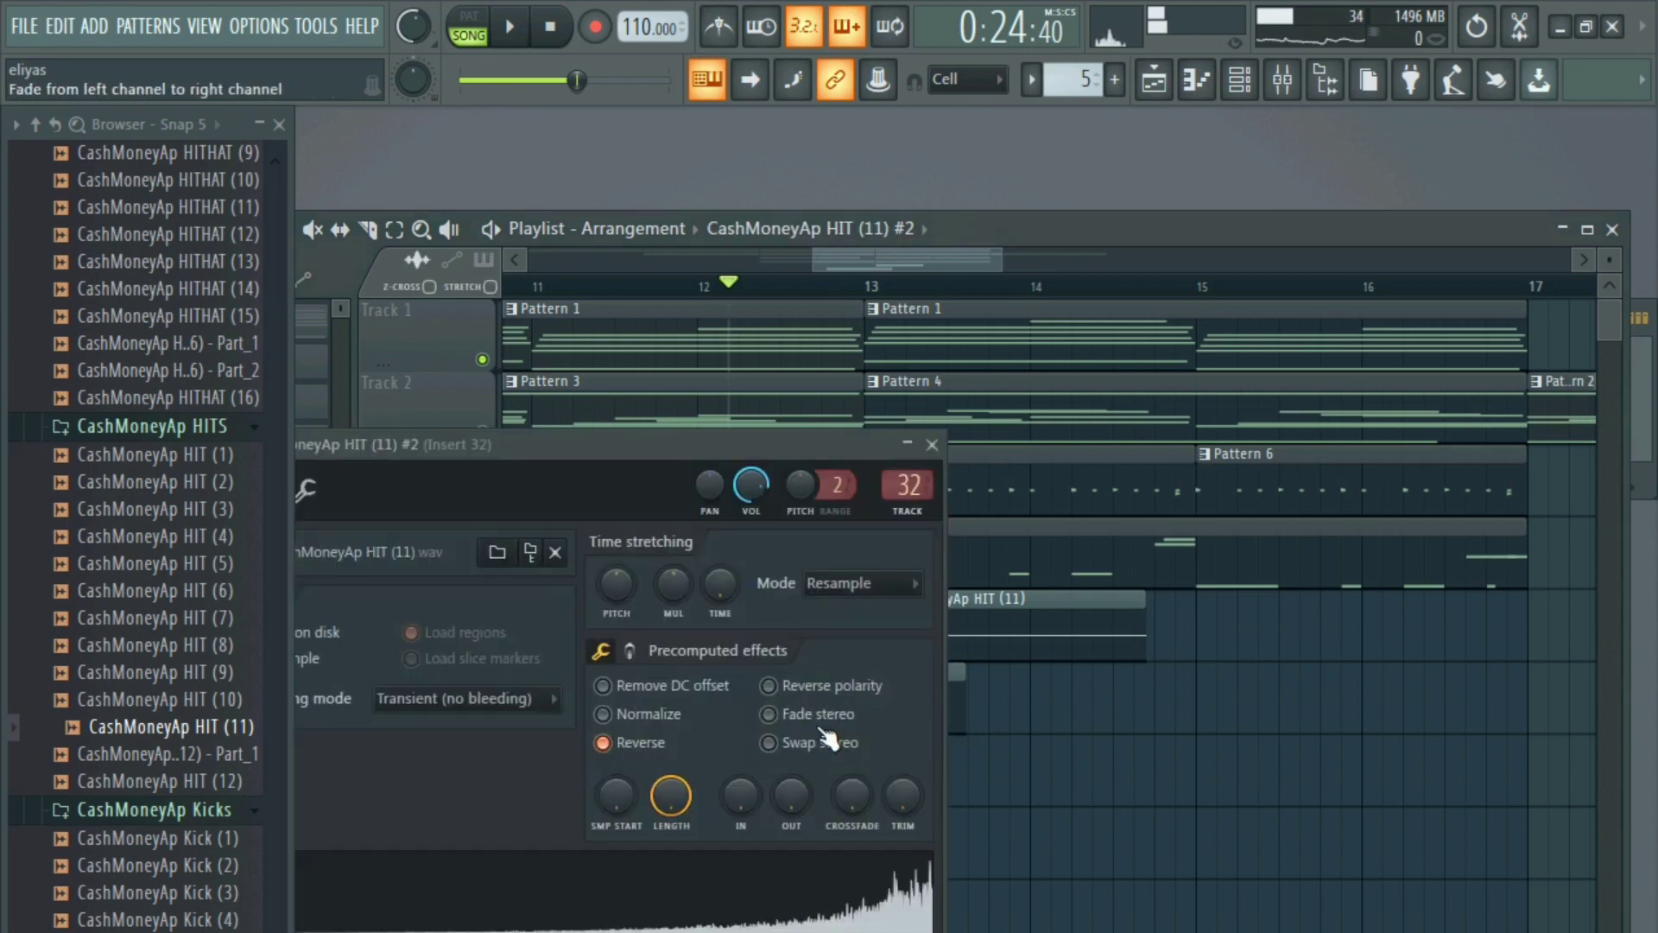
pyautogui.press('space')
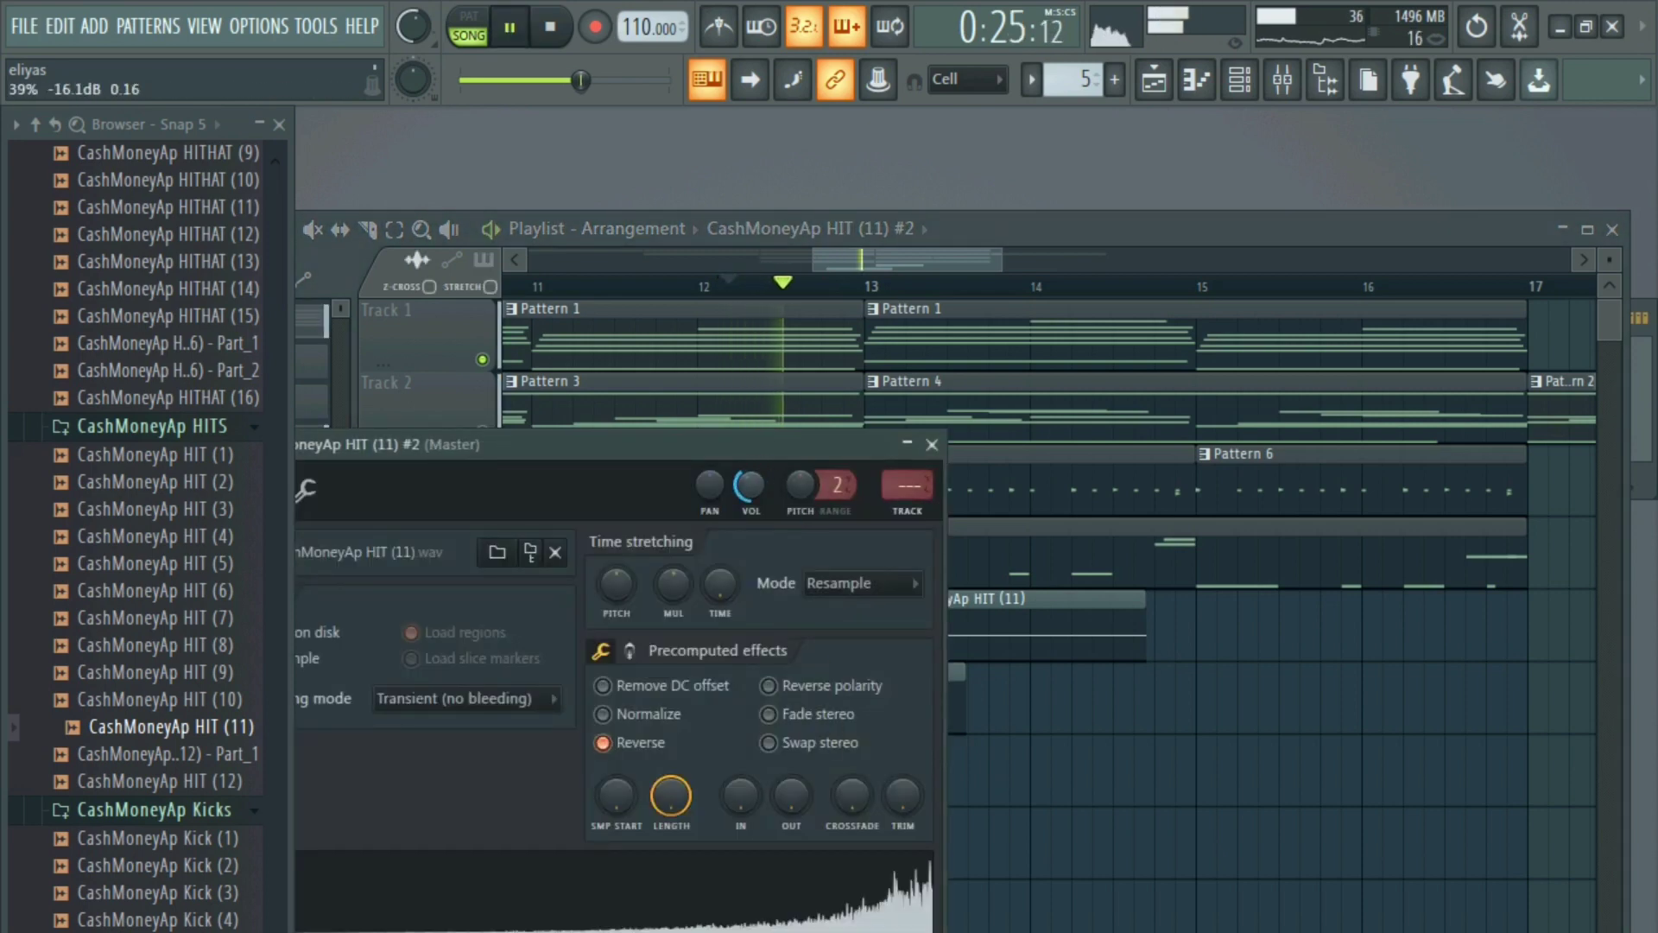
pyautogui.press('Escape')
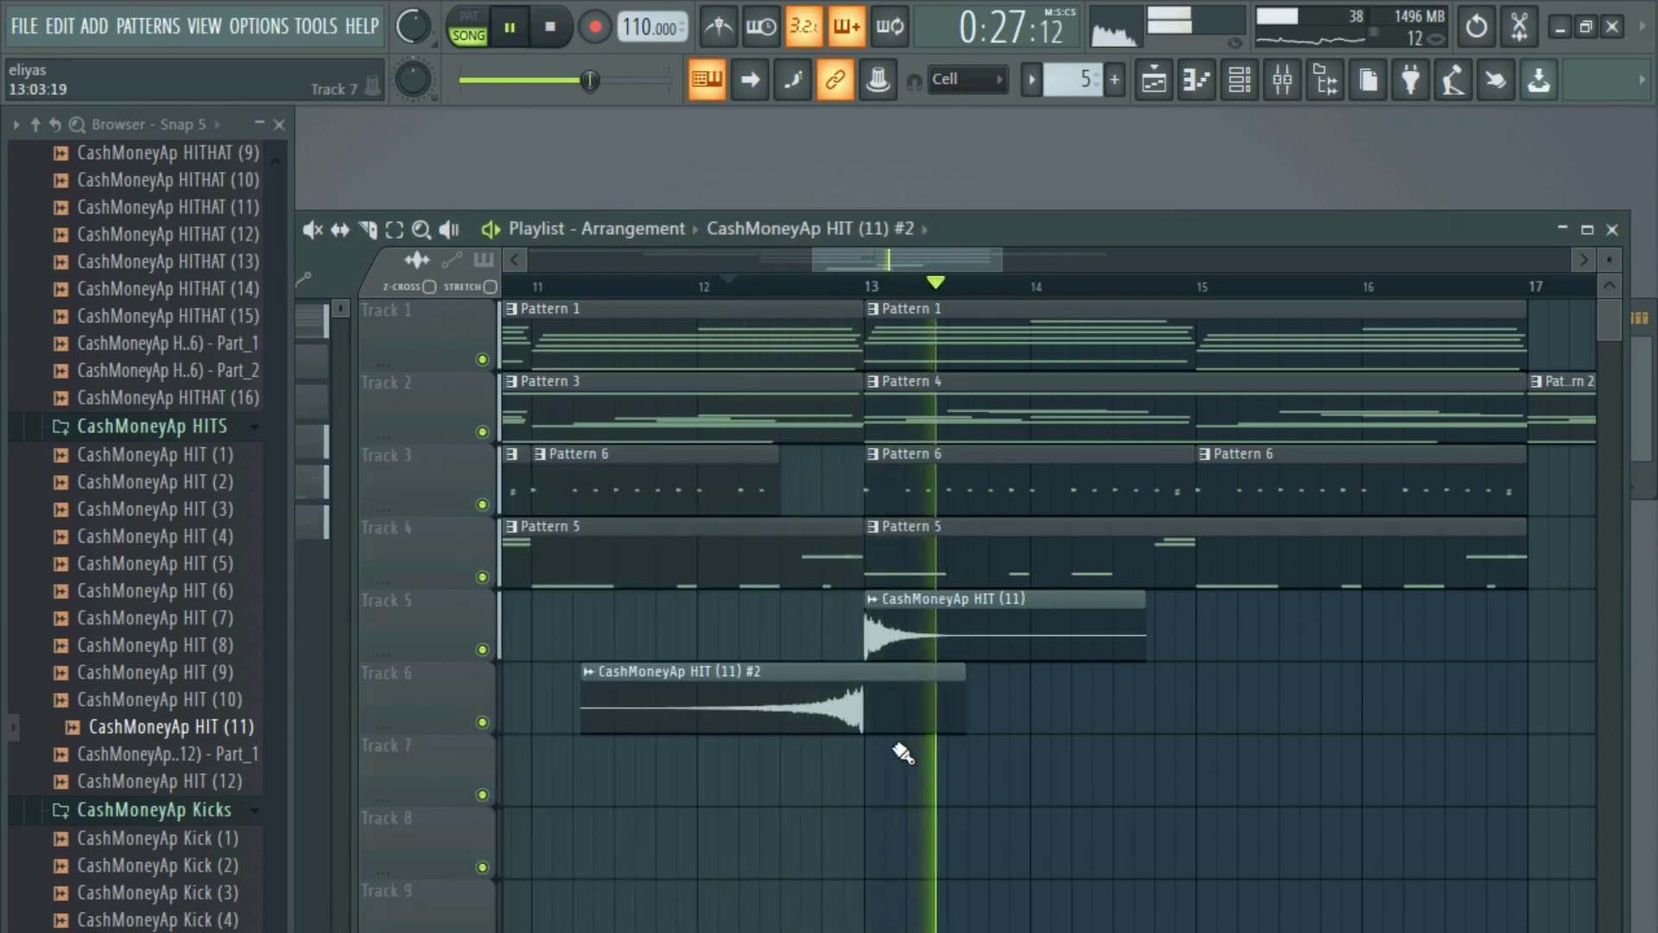
# - Replay the transition and nudge the reversed Track 6 clip slightly later around the bar 13 line
pyautogui.scroll(3, 821, 715)
pyautogui.press('space')
pyautogui.press('space')
pyautogui.moveTo(854, 696); pyautogui.dragTo(868, 697)
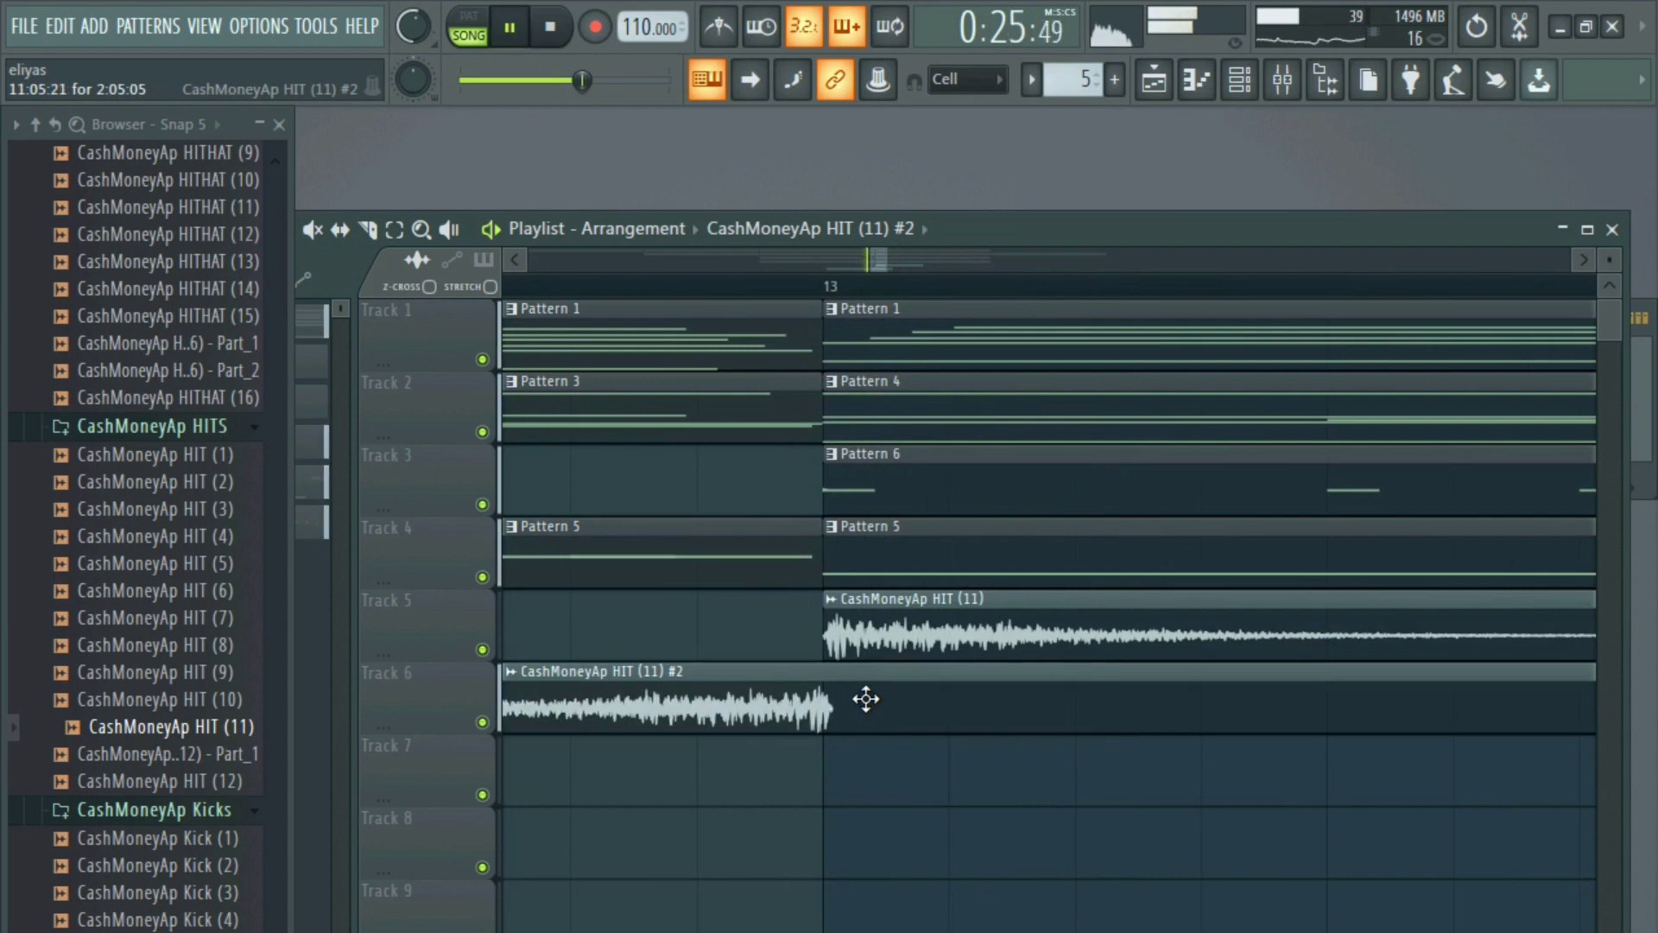
# - Set the reversed hit channel's declicking mode to Generic (bleeding)
pyautogui.doubleClick(817, 710)
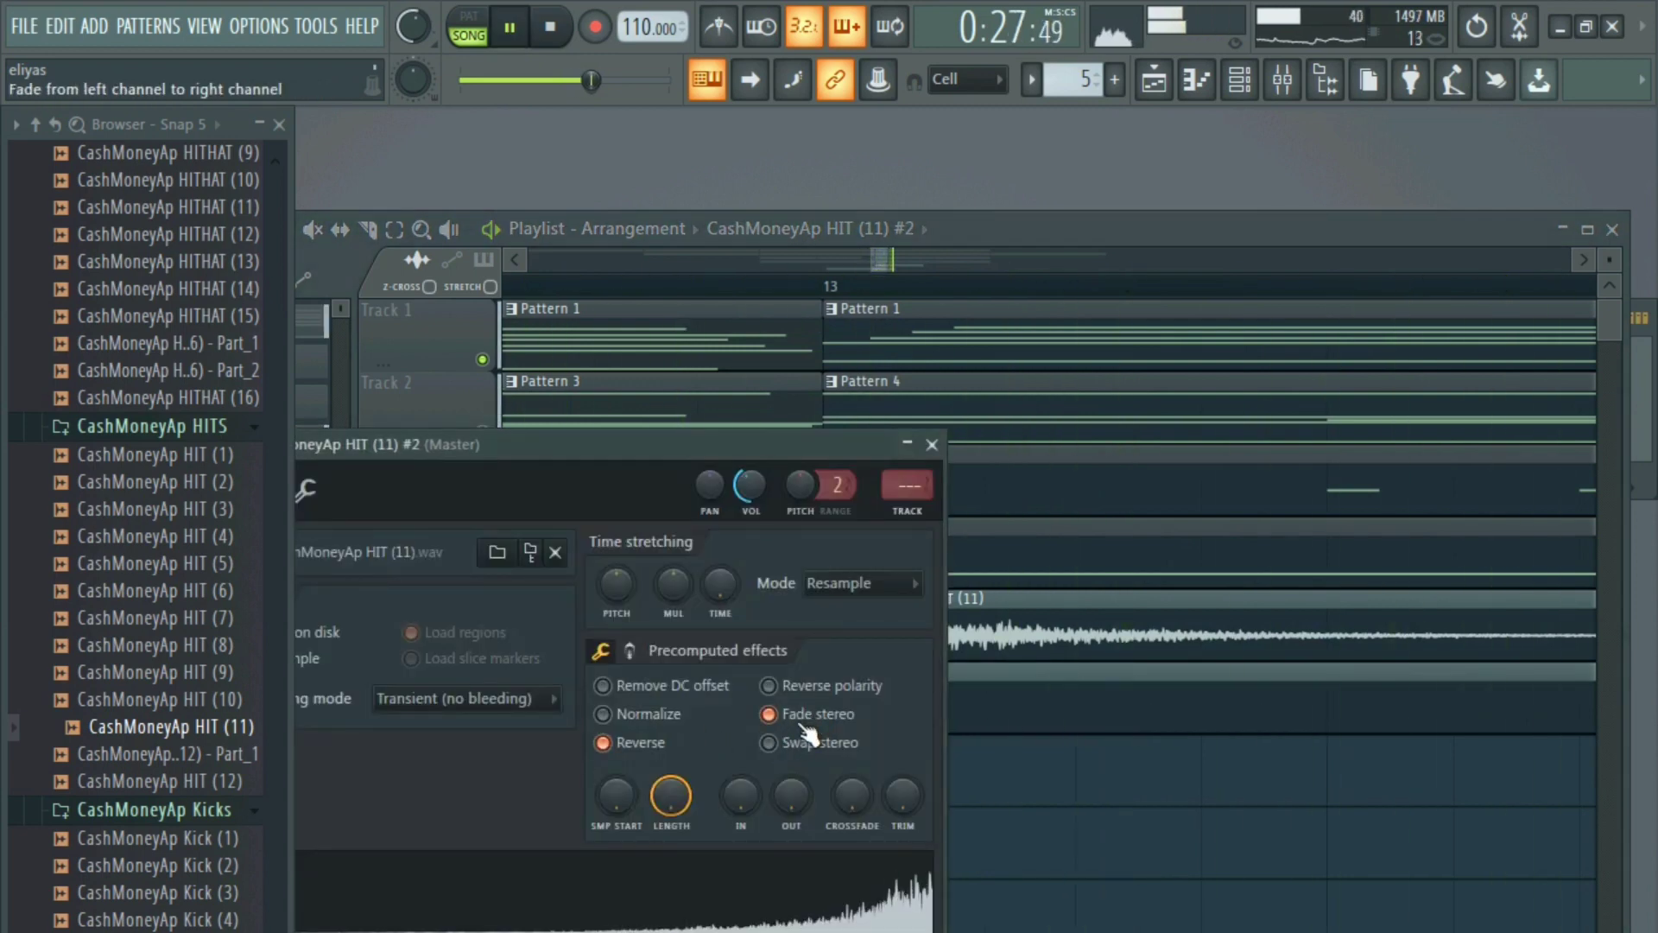
pyautogui.click(522, 708)
pyautogui.click(470, 800)
pyautogui.press('Escape')
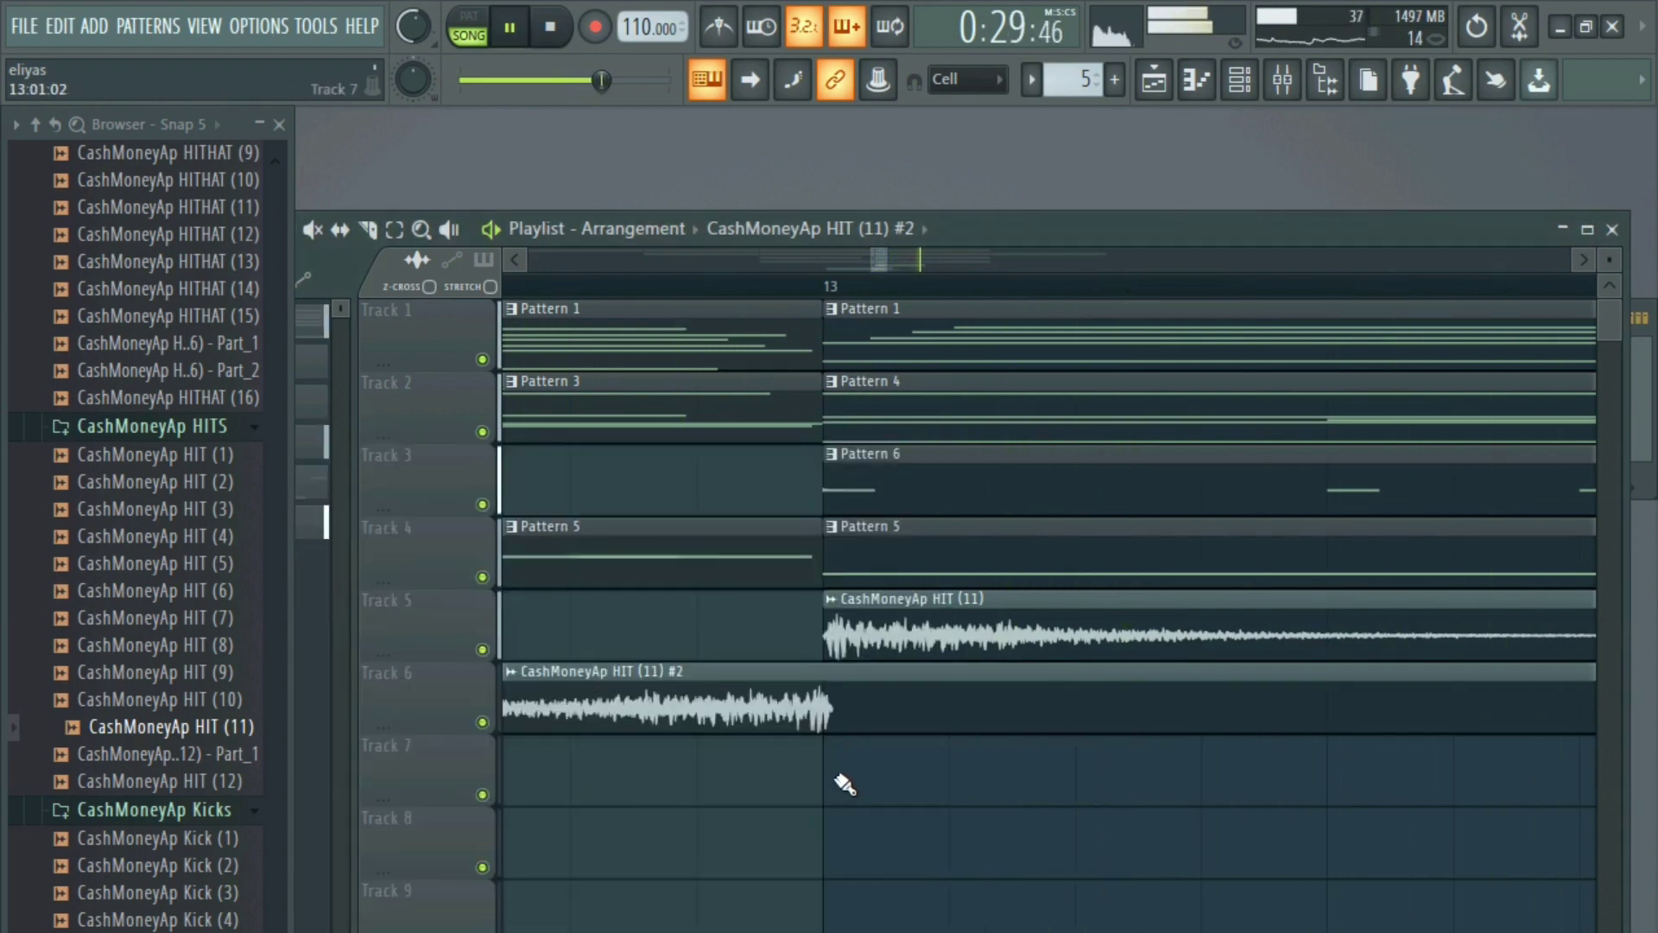
# - Trim the end of the reversed Track 6 clip to just before bar 13, rechecking its declicking mode
pyautogui.scroll(-2, 839, 777)
pyautogui.moveTo(1481, 714); pyautogui.dragTo(838, 728)
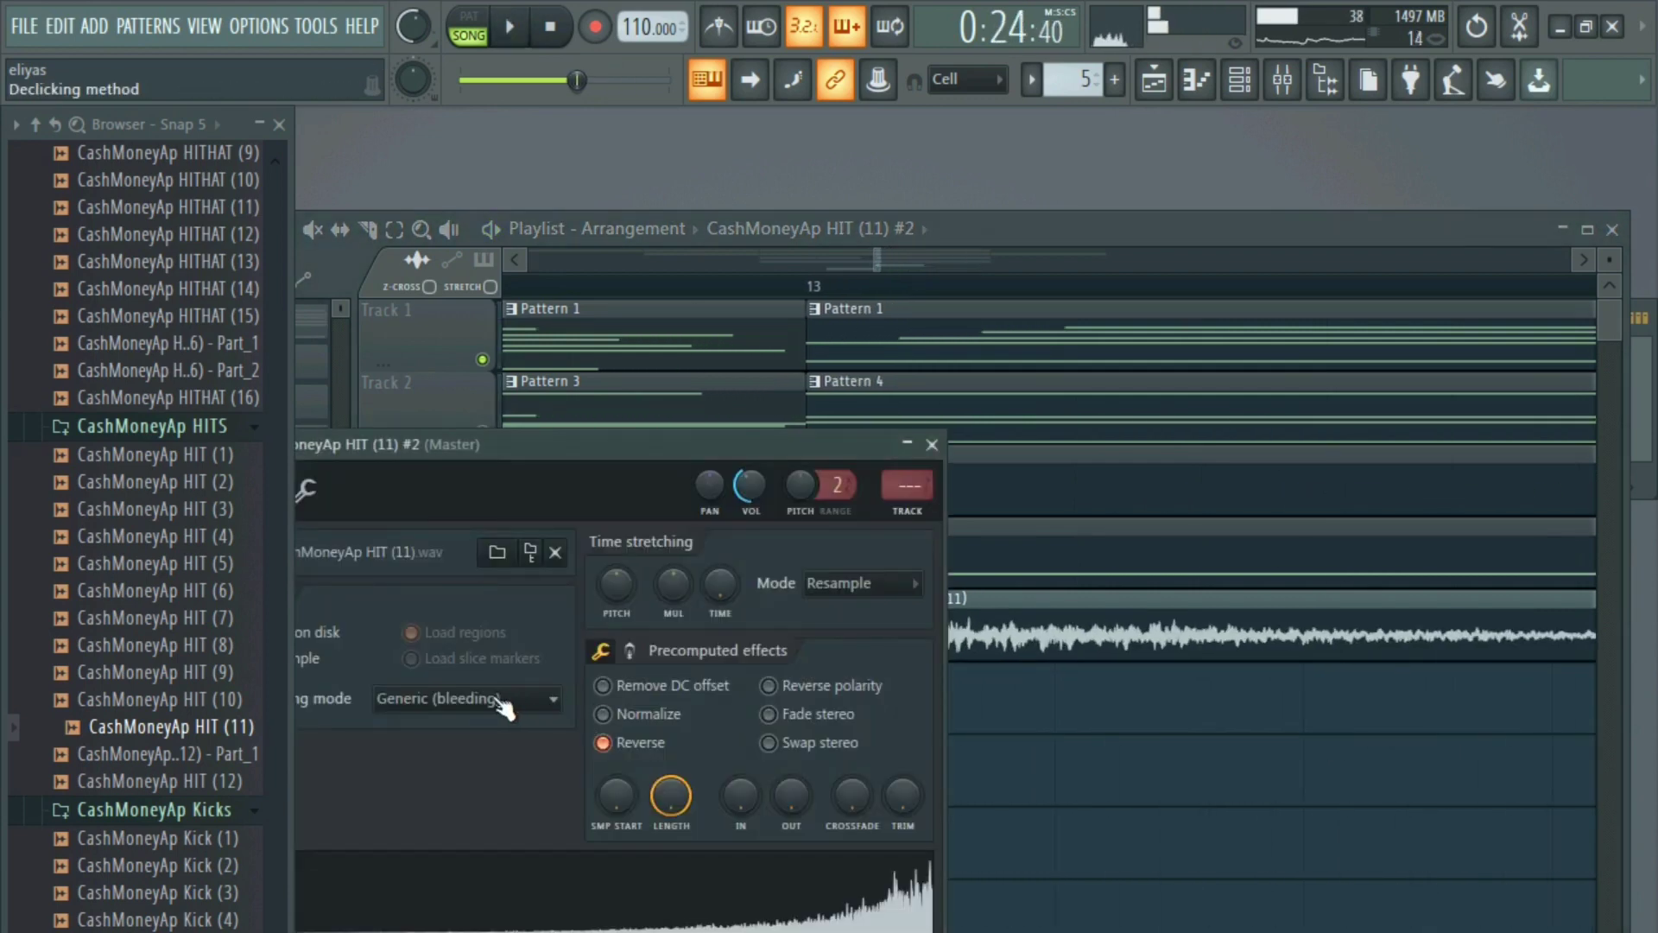
pyautogui.click(504, 706)
pyautogui.click(431, 797)
pyautogui.press('Escape')
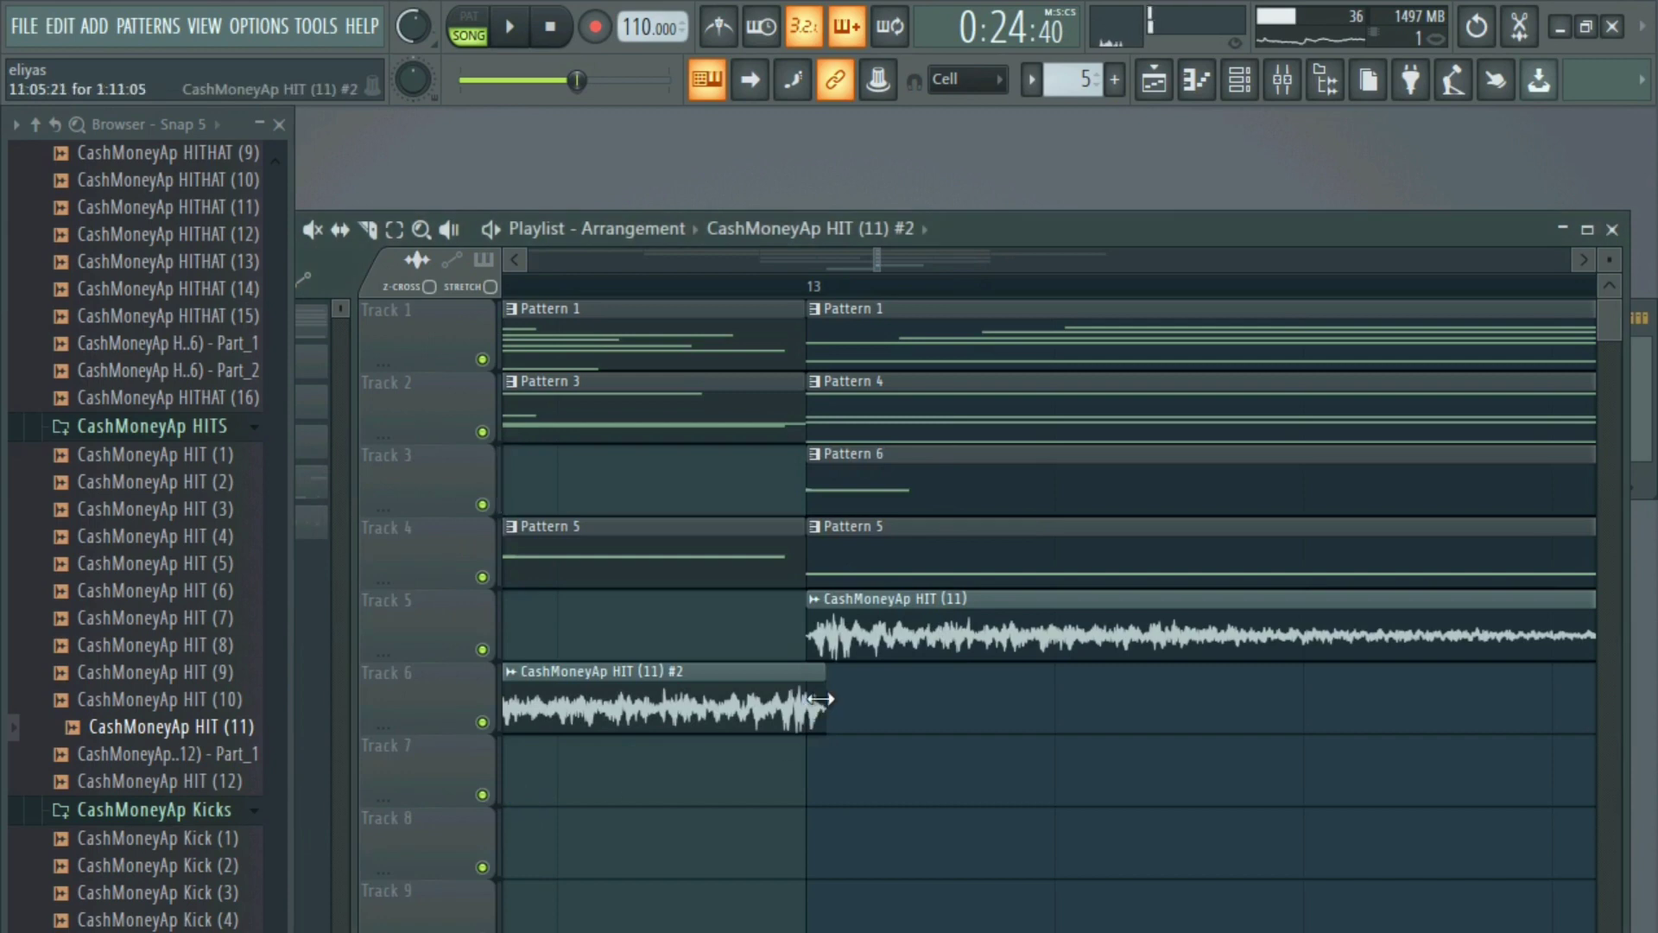
pyautogui.moveTo(821, 708); pyautogui.dragTo(795, 710)
# - Play the transition through bars 13 to 15 and check the reversed hit and impact in the playlist
pyautogui.press('space')
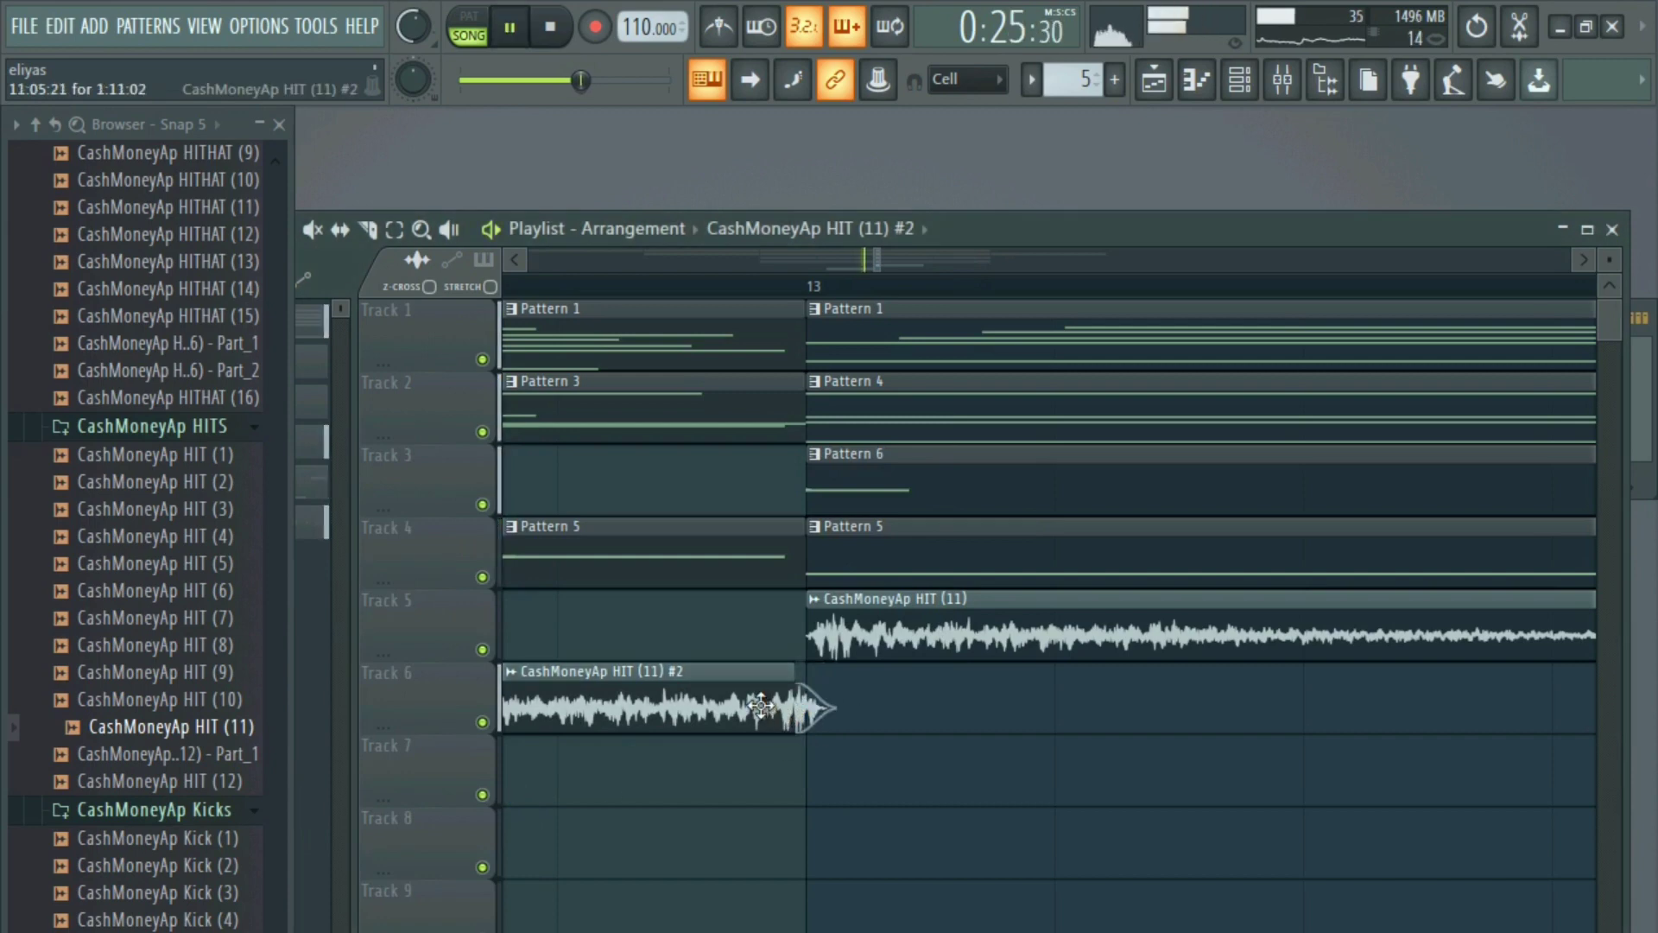
pyautogui.scroll(-1, 761, 706)
pyautogui.scroll(-3, 979, 904)
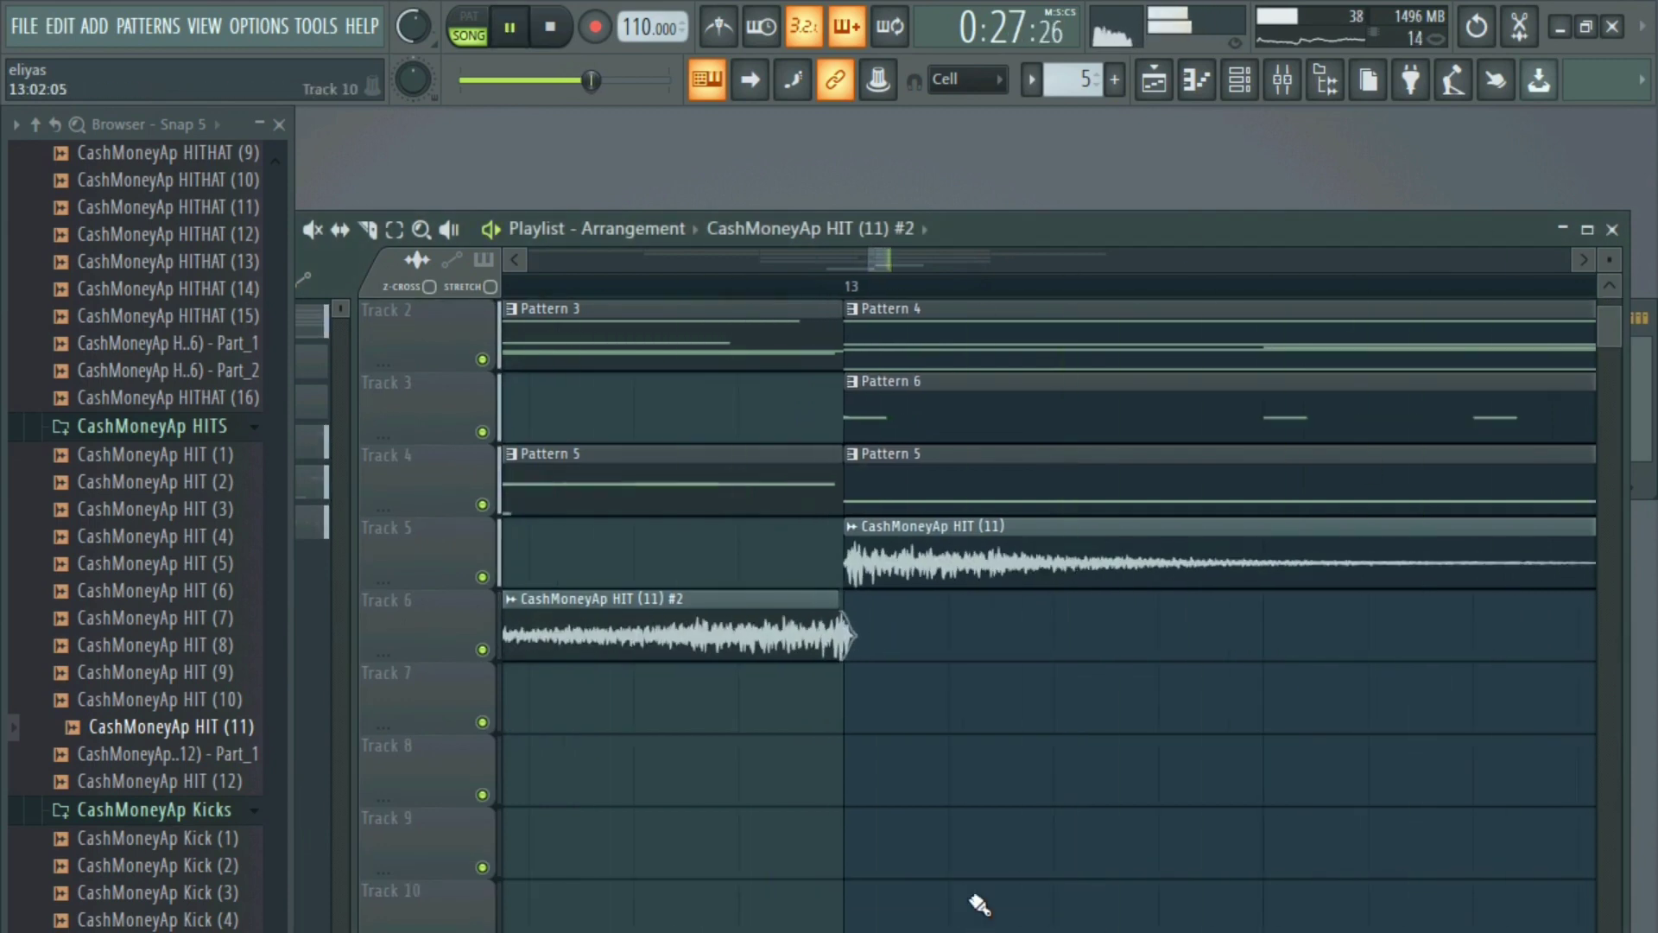
pyautogui.scroll(-5, 993, 691)
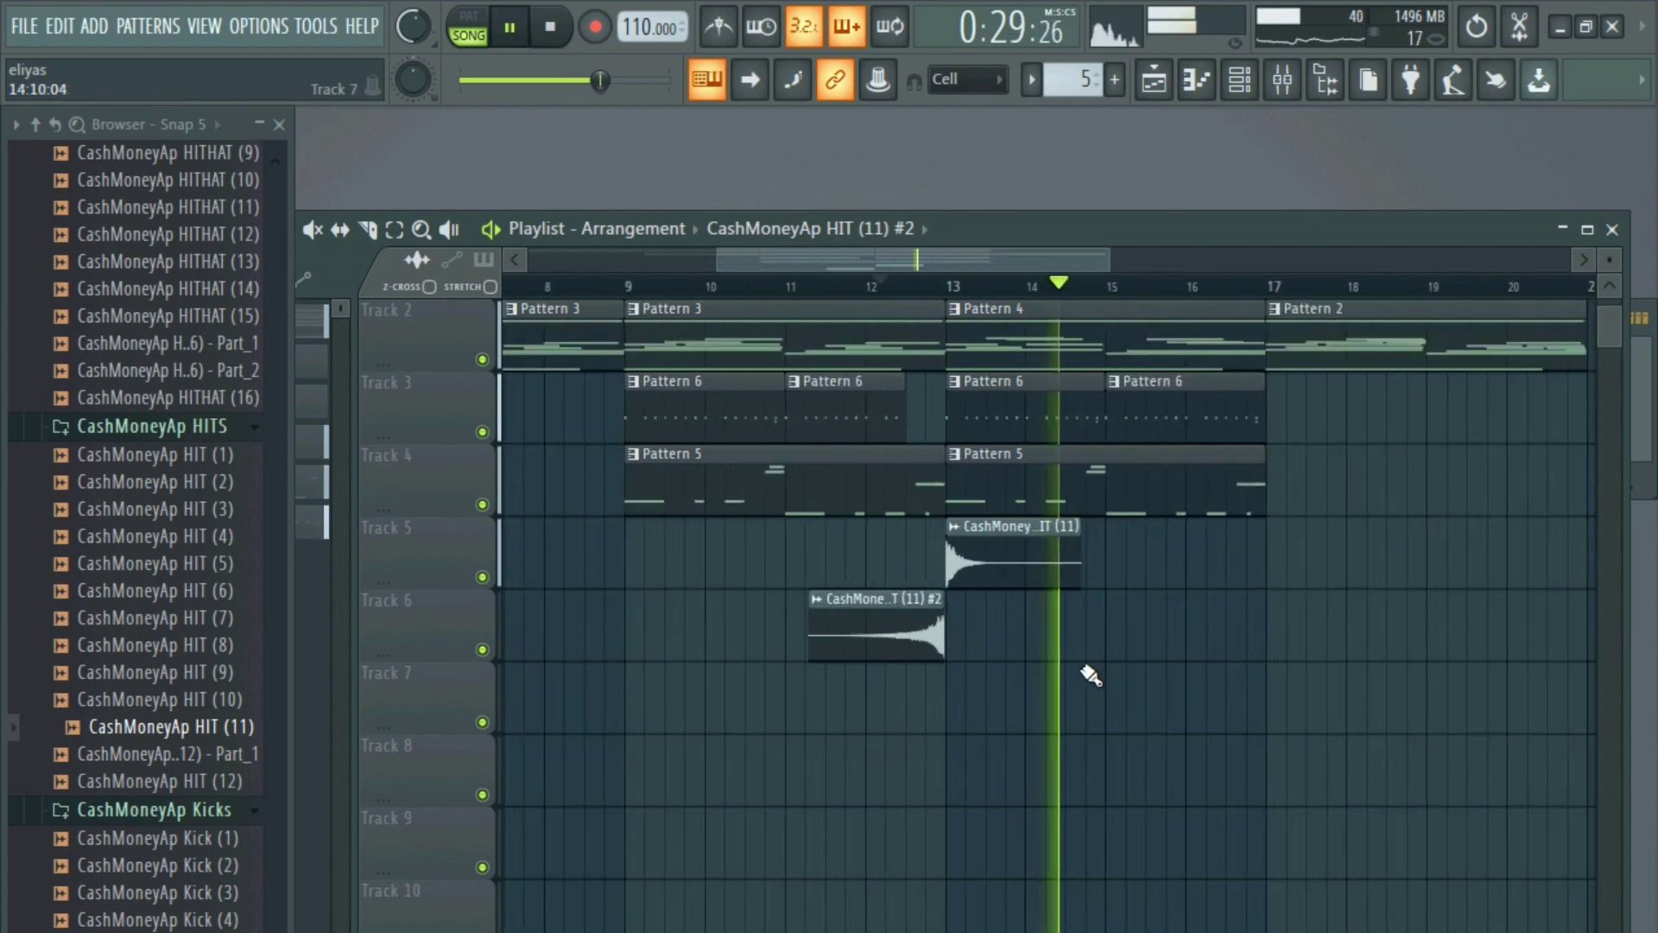
pyautogui.scroll(1, 1188, 718)
pyautogui.scroll(-3, 1040, 715)
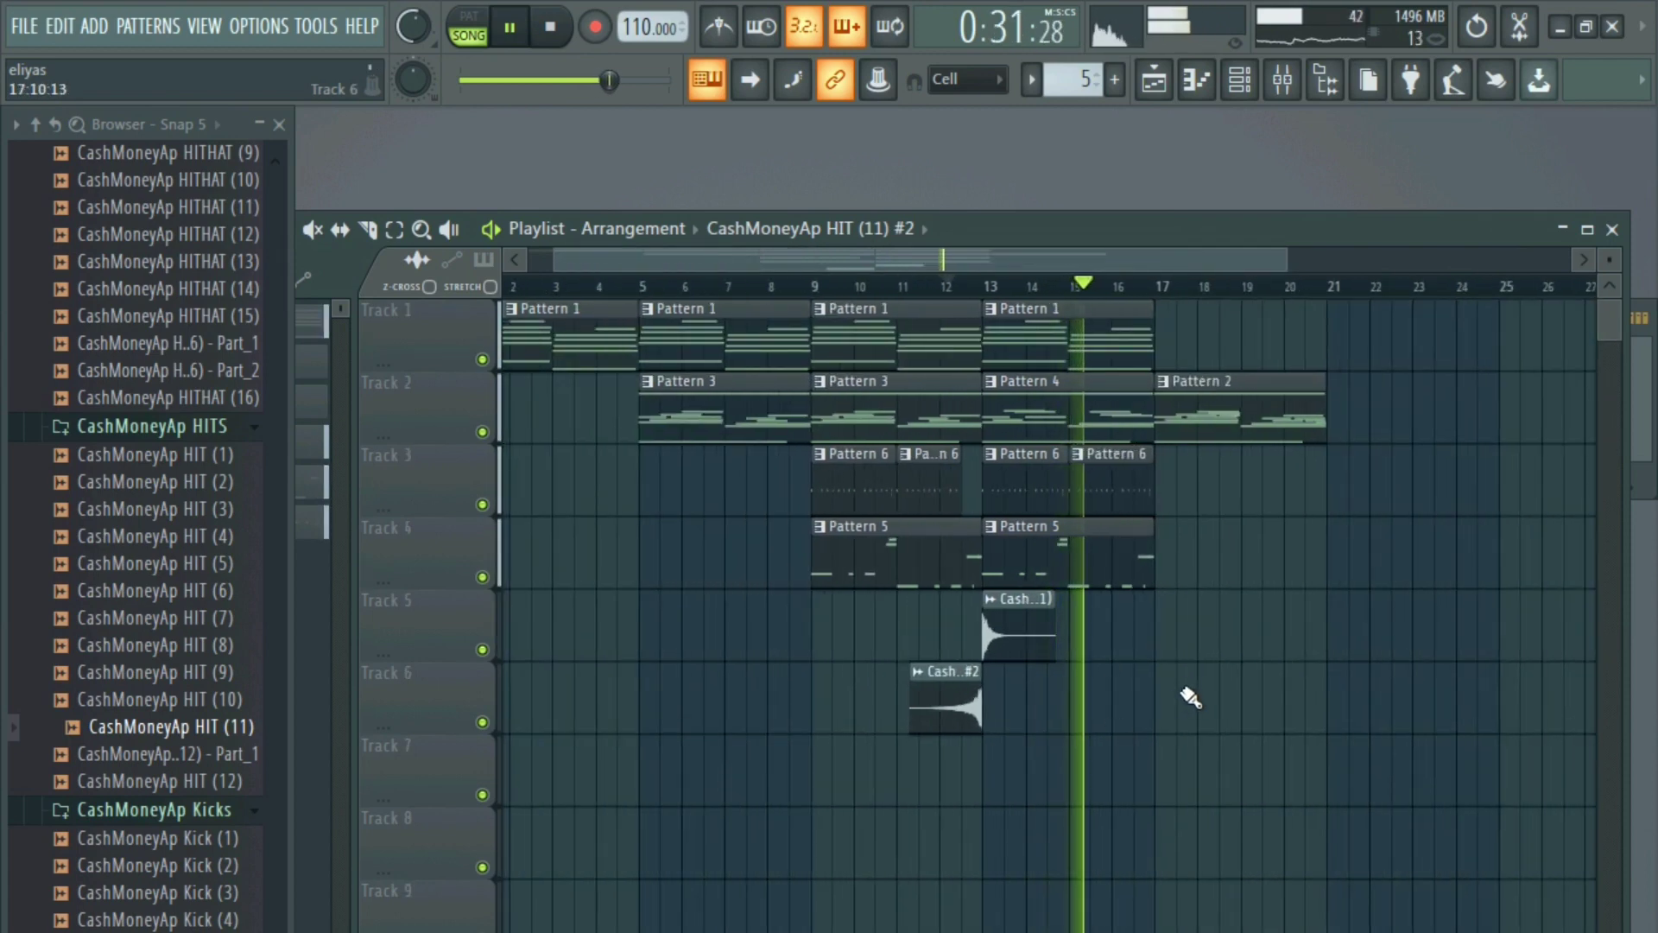
# - Show all channels in the channel rack and insert a Nexus instrument from the BooBass channel
pyautogui.press('F5')
pyautogui.press('space')
pyautogui.click(702, 317)
pyautogui.click(708, 341)
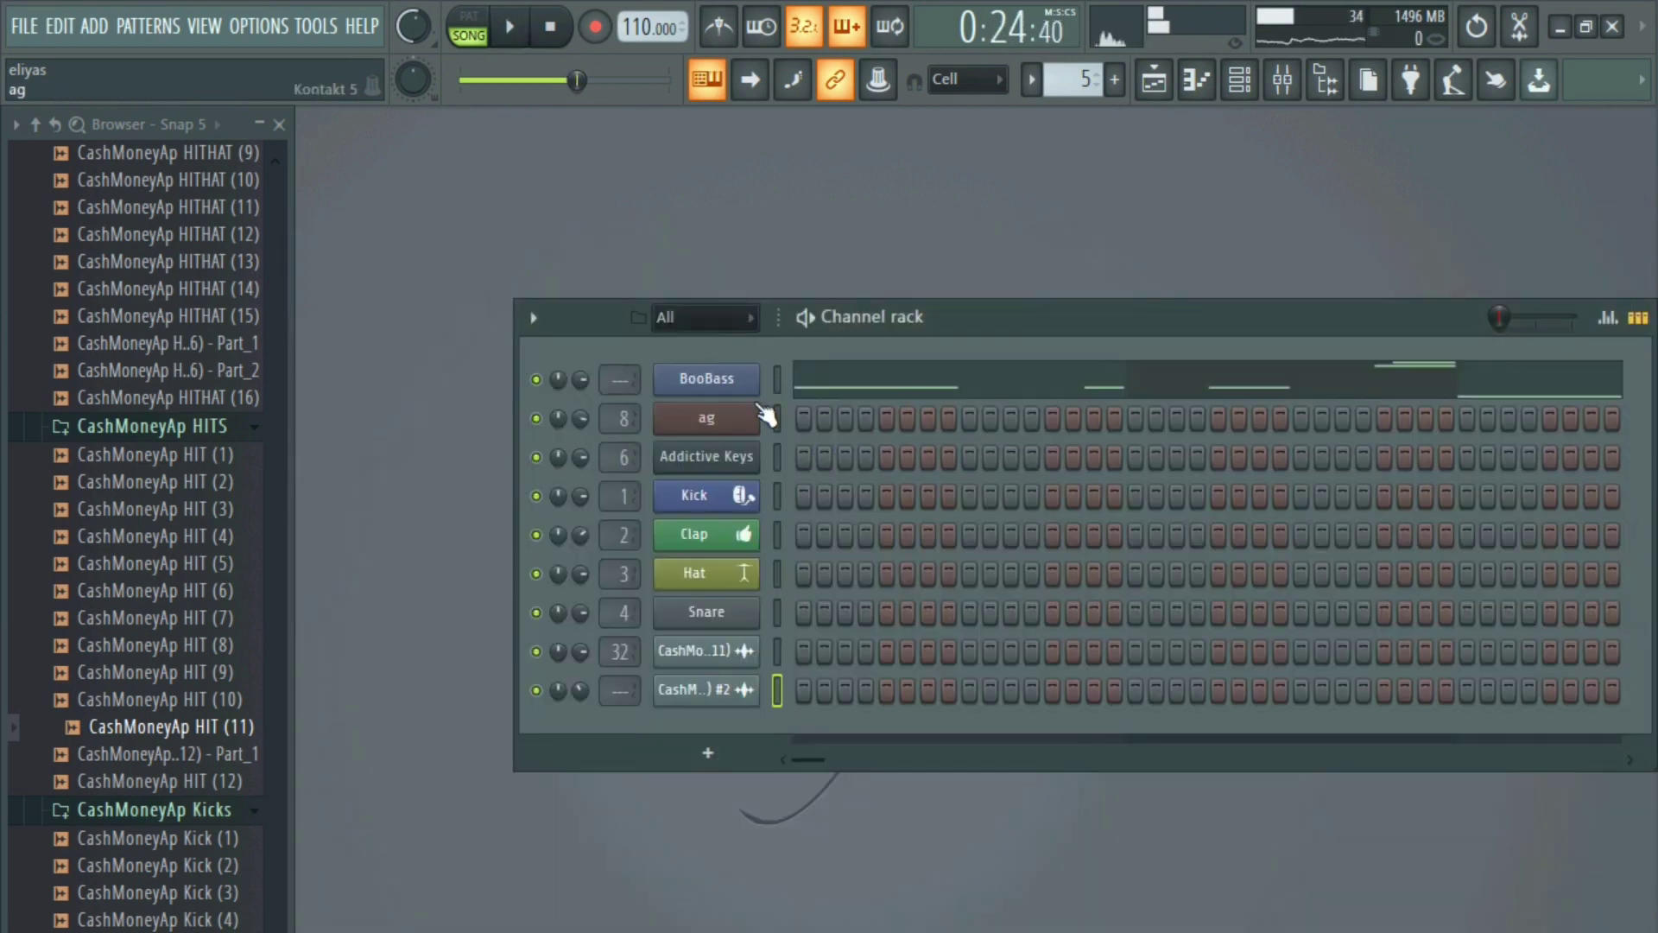
pyautogui.rightClick(753, 378)
pyautogui.moveTo(899, 553)
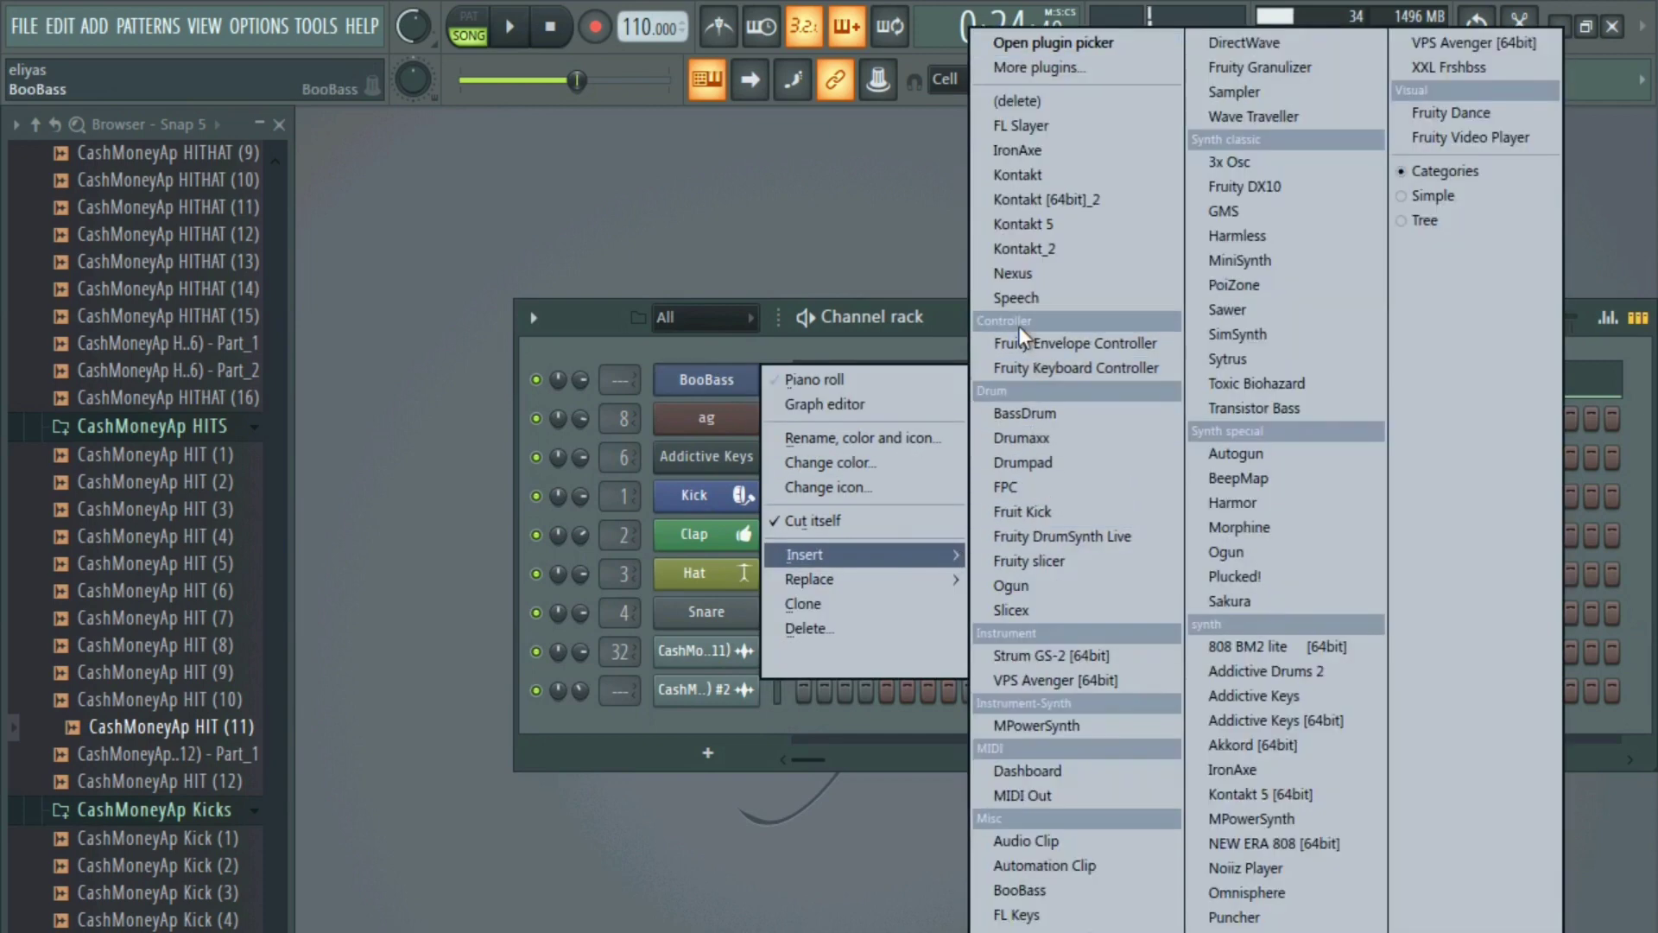
pyautogui.click(1014, 273)
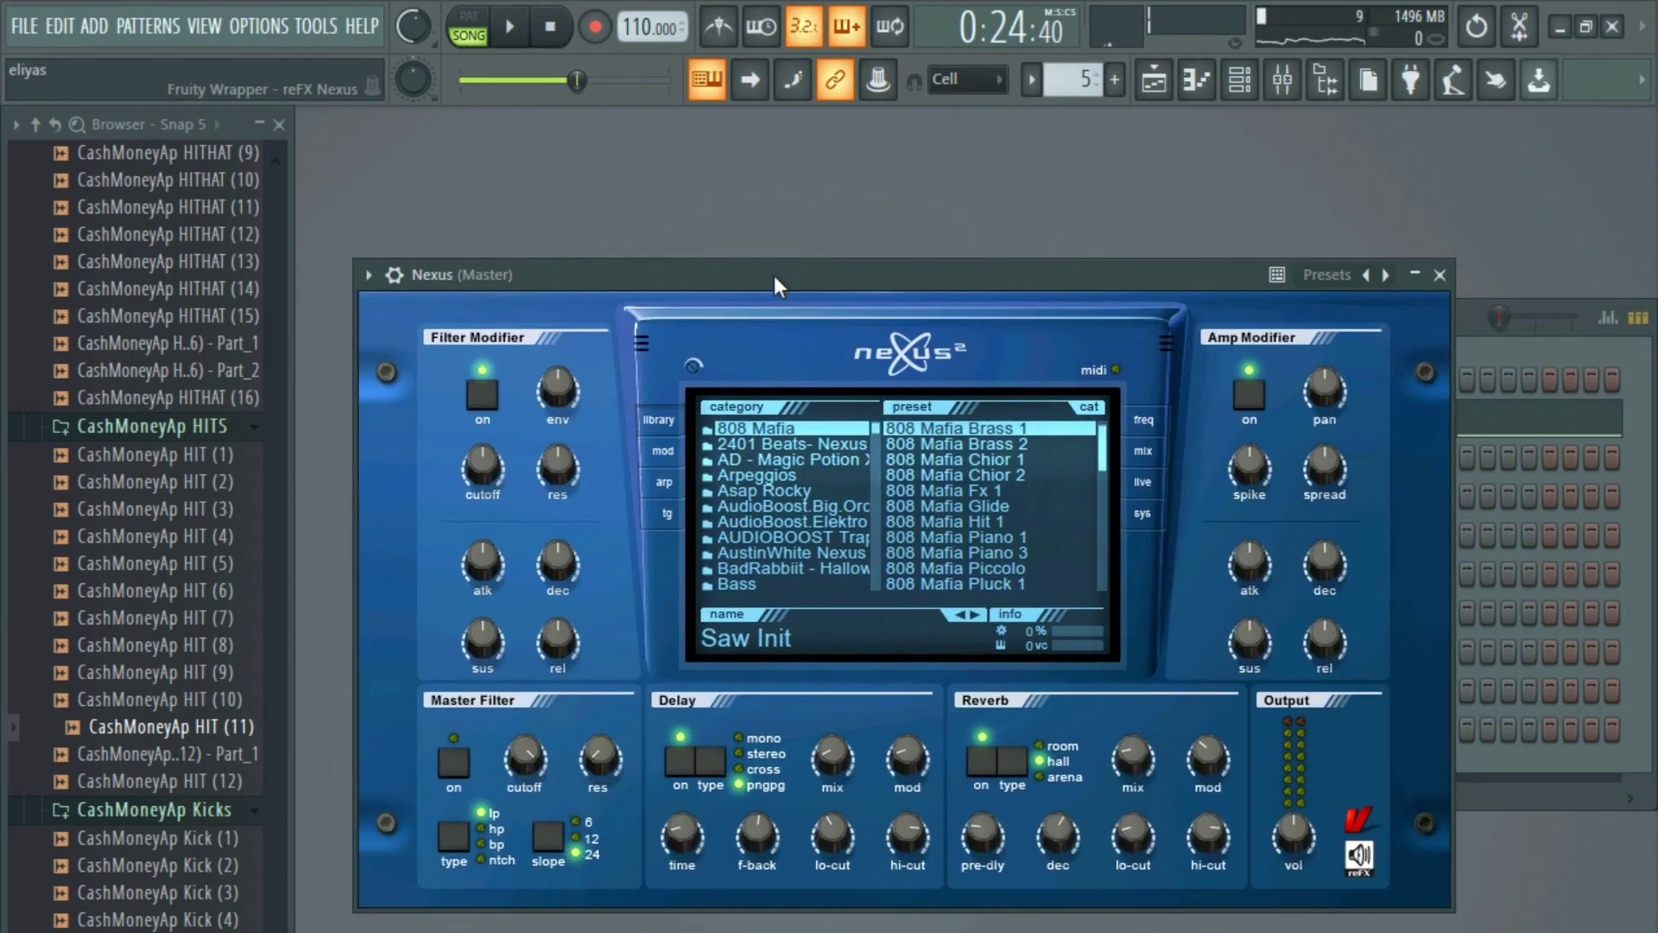
# - Browse the Nexus library categories for a suitable sound, checking the reFX Nexus2 XP and Mr_Amine AudioTrapZ expansions
pyautogui.moveTo(880, 428); pyautogui.dragTo(857, 479)
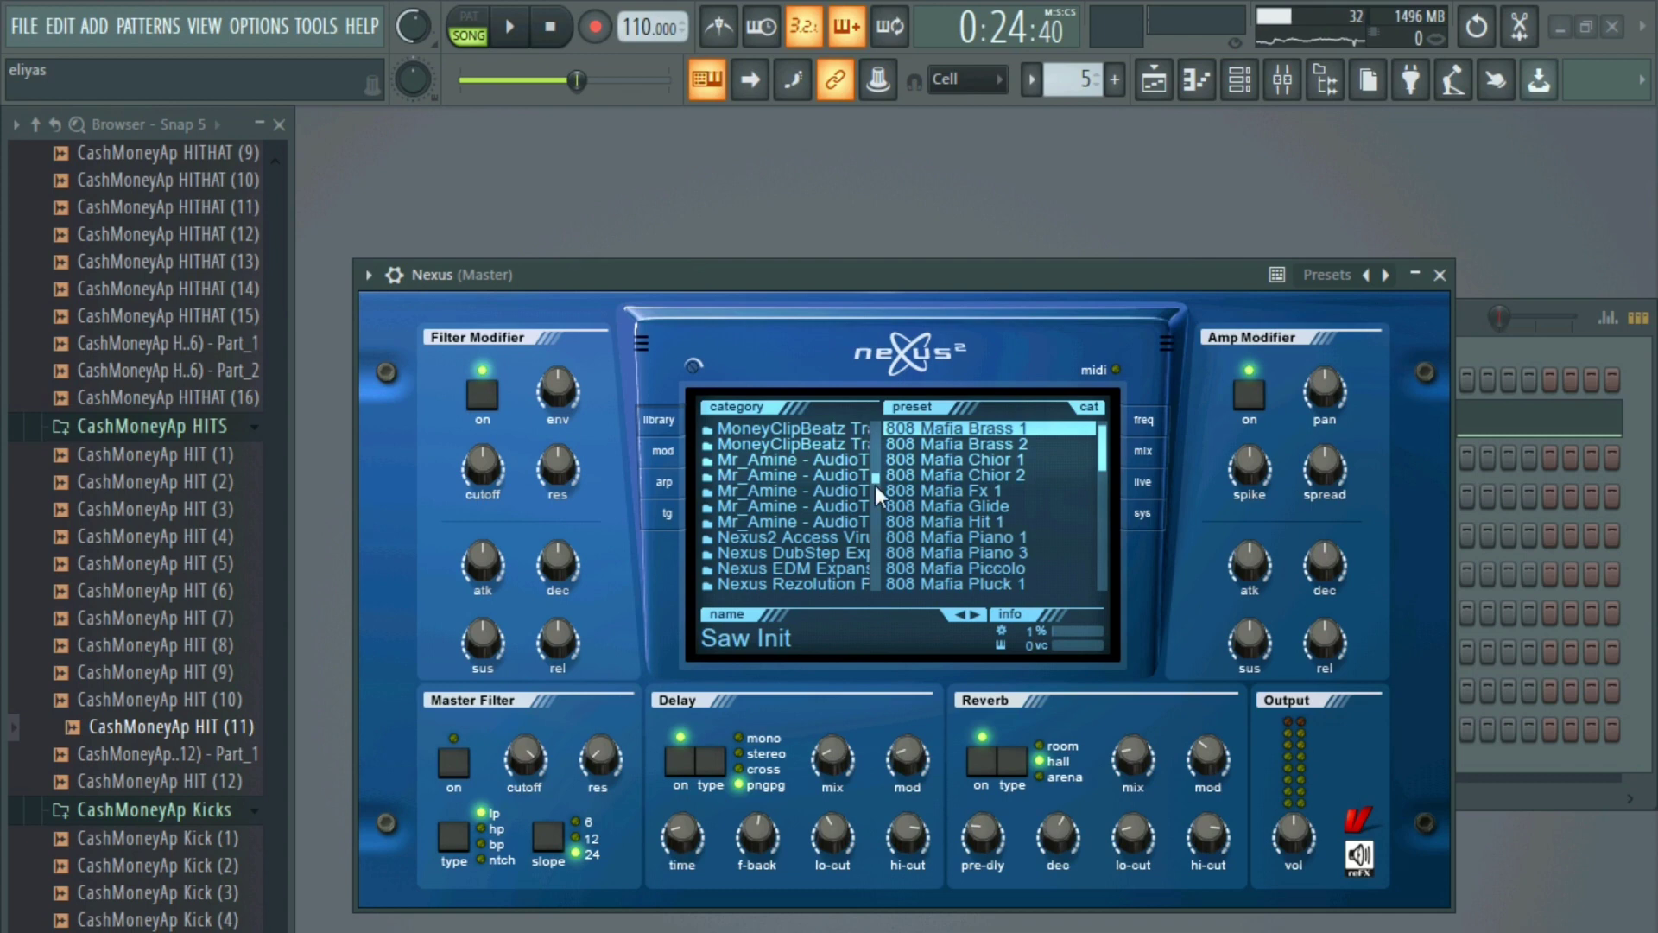
pyautogui.moveTo(877, 475); pyautogui.dragTo(882, 488)
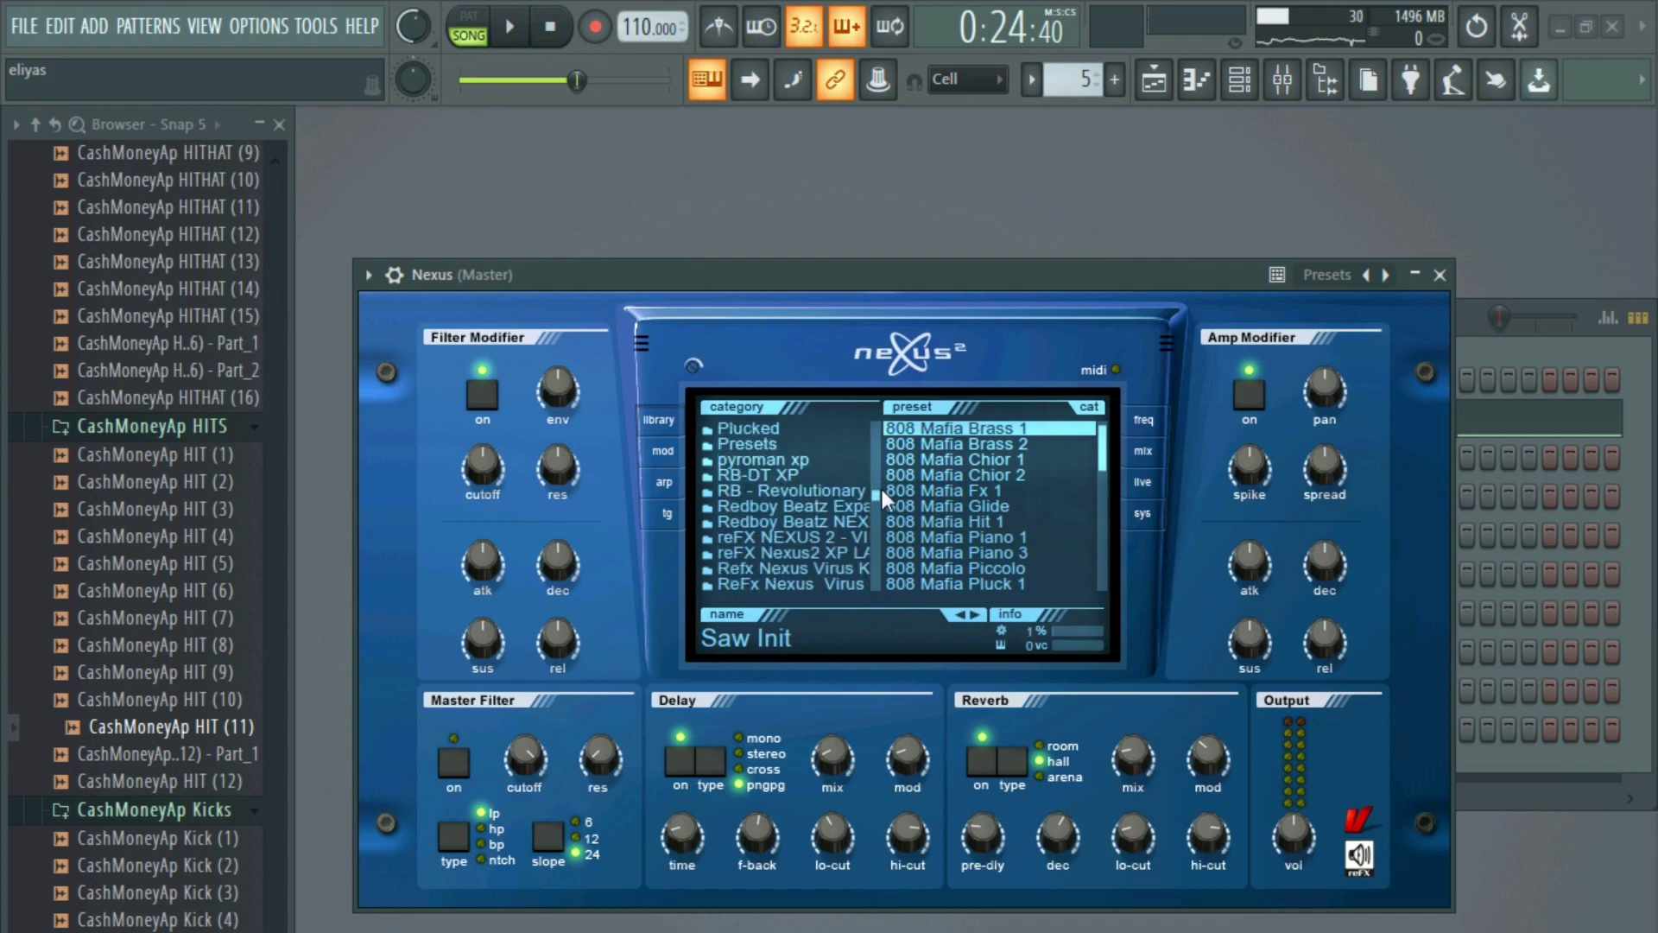
pyautogui.click(788, 475)
pyautogui.click(788, 522)
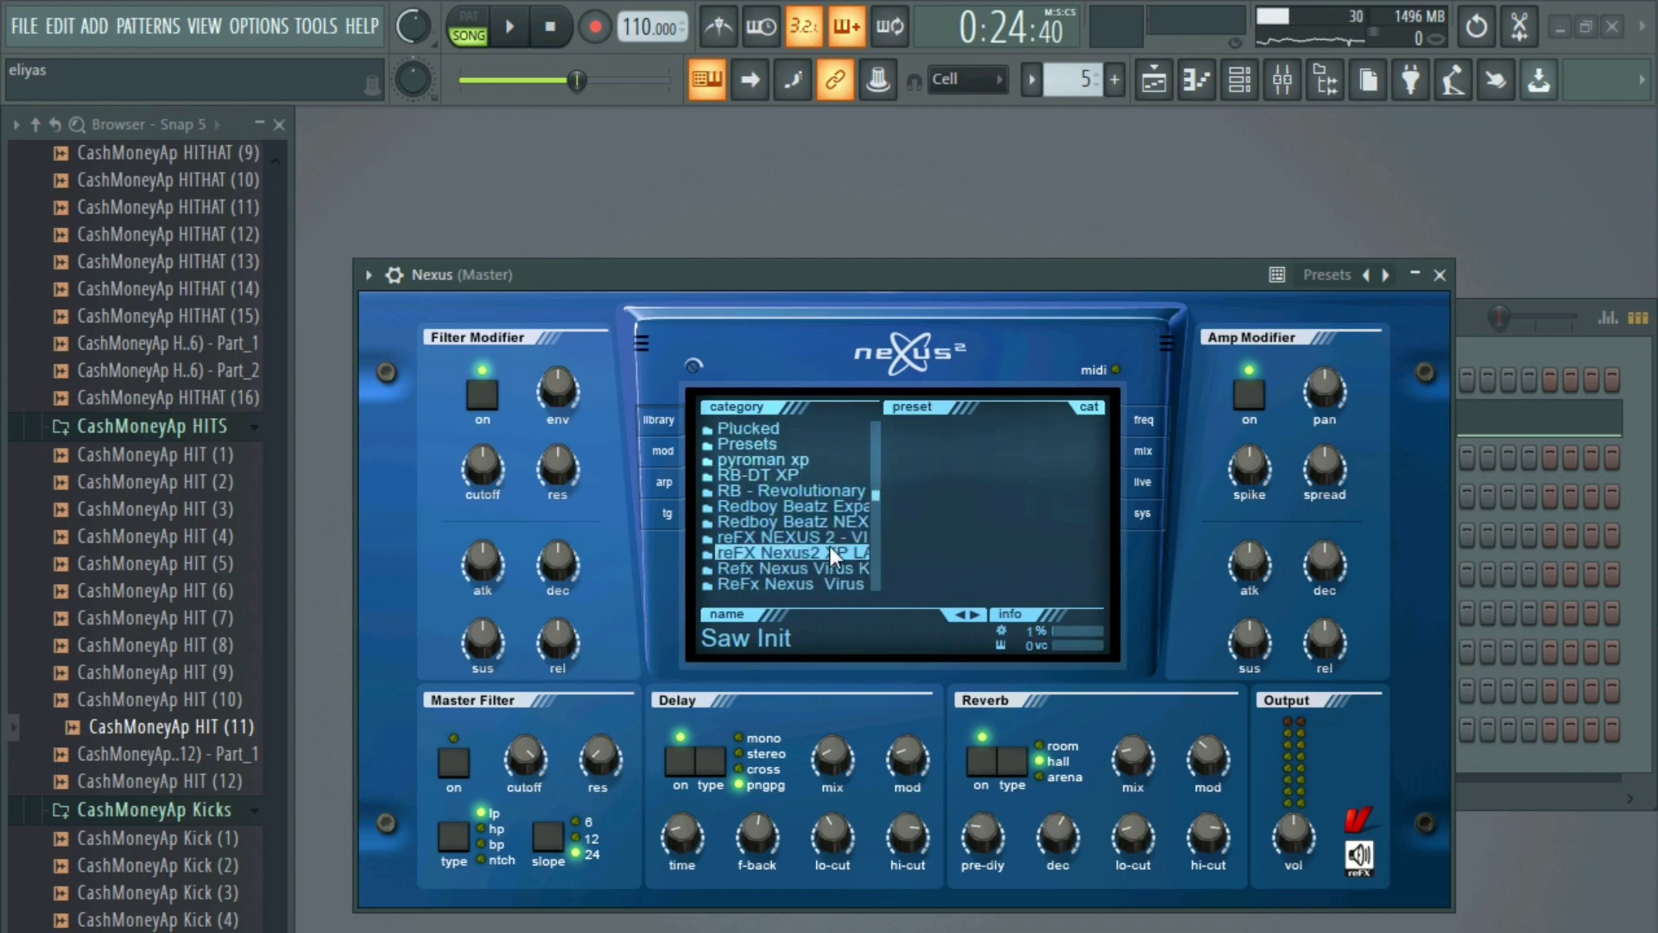
pyautogui.moveTo(875, 497); pyautogui.dragTo(874, 475)
pyautogui.click(791, 475)
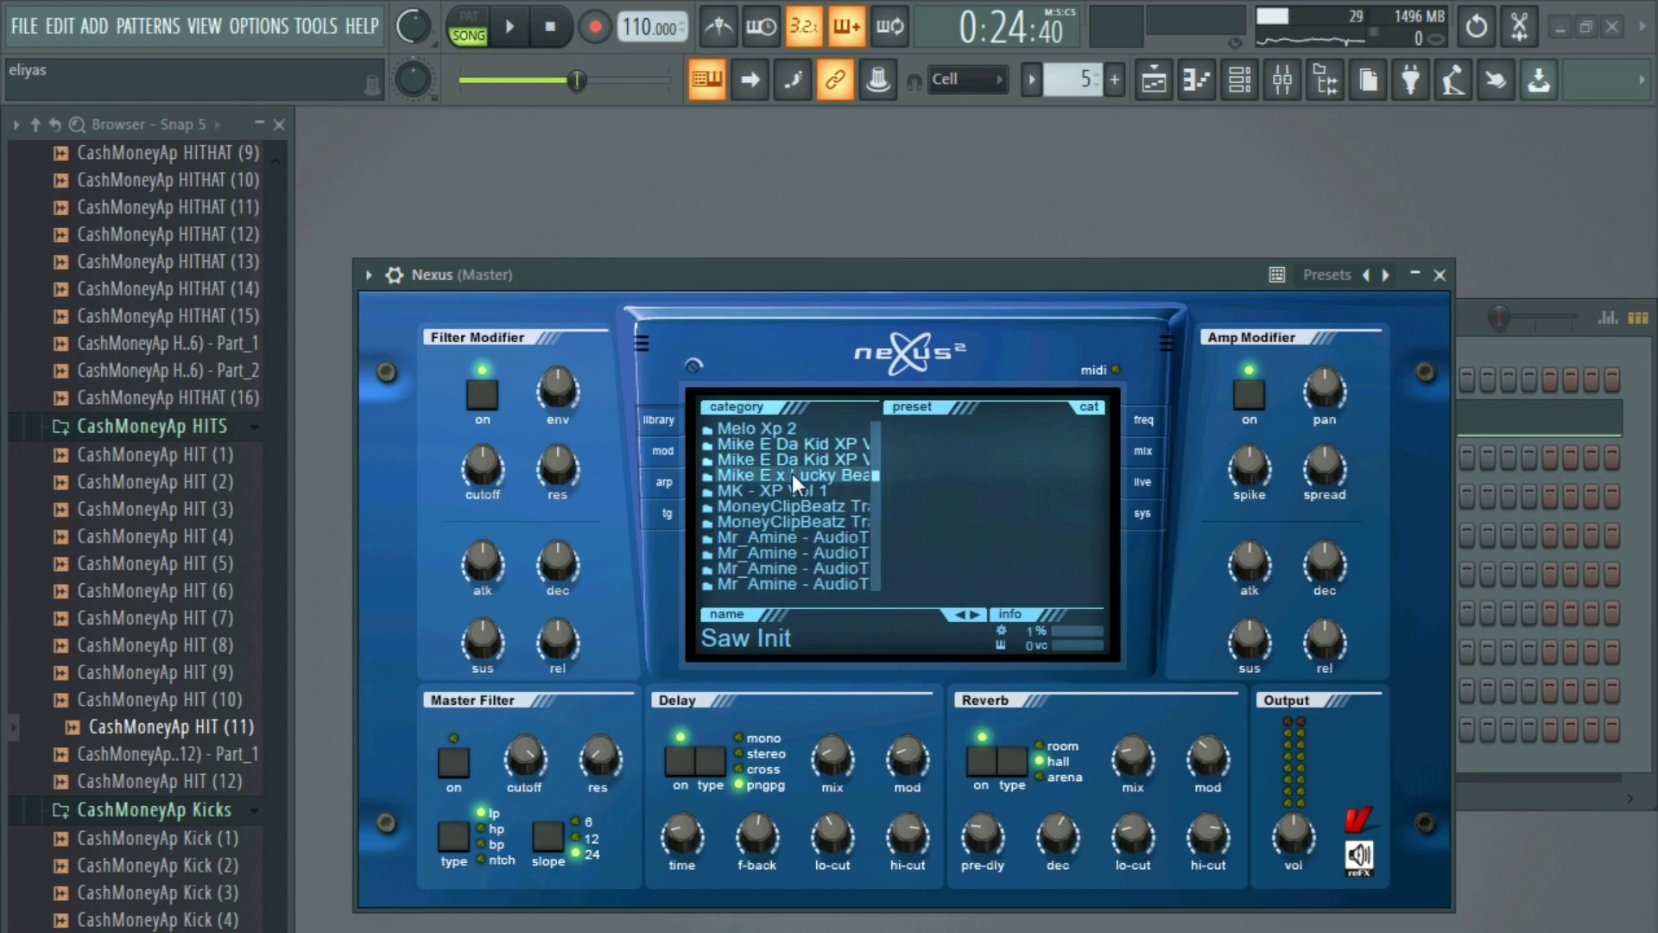
pyautogui.click(796, 532)
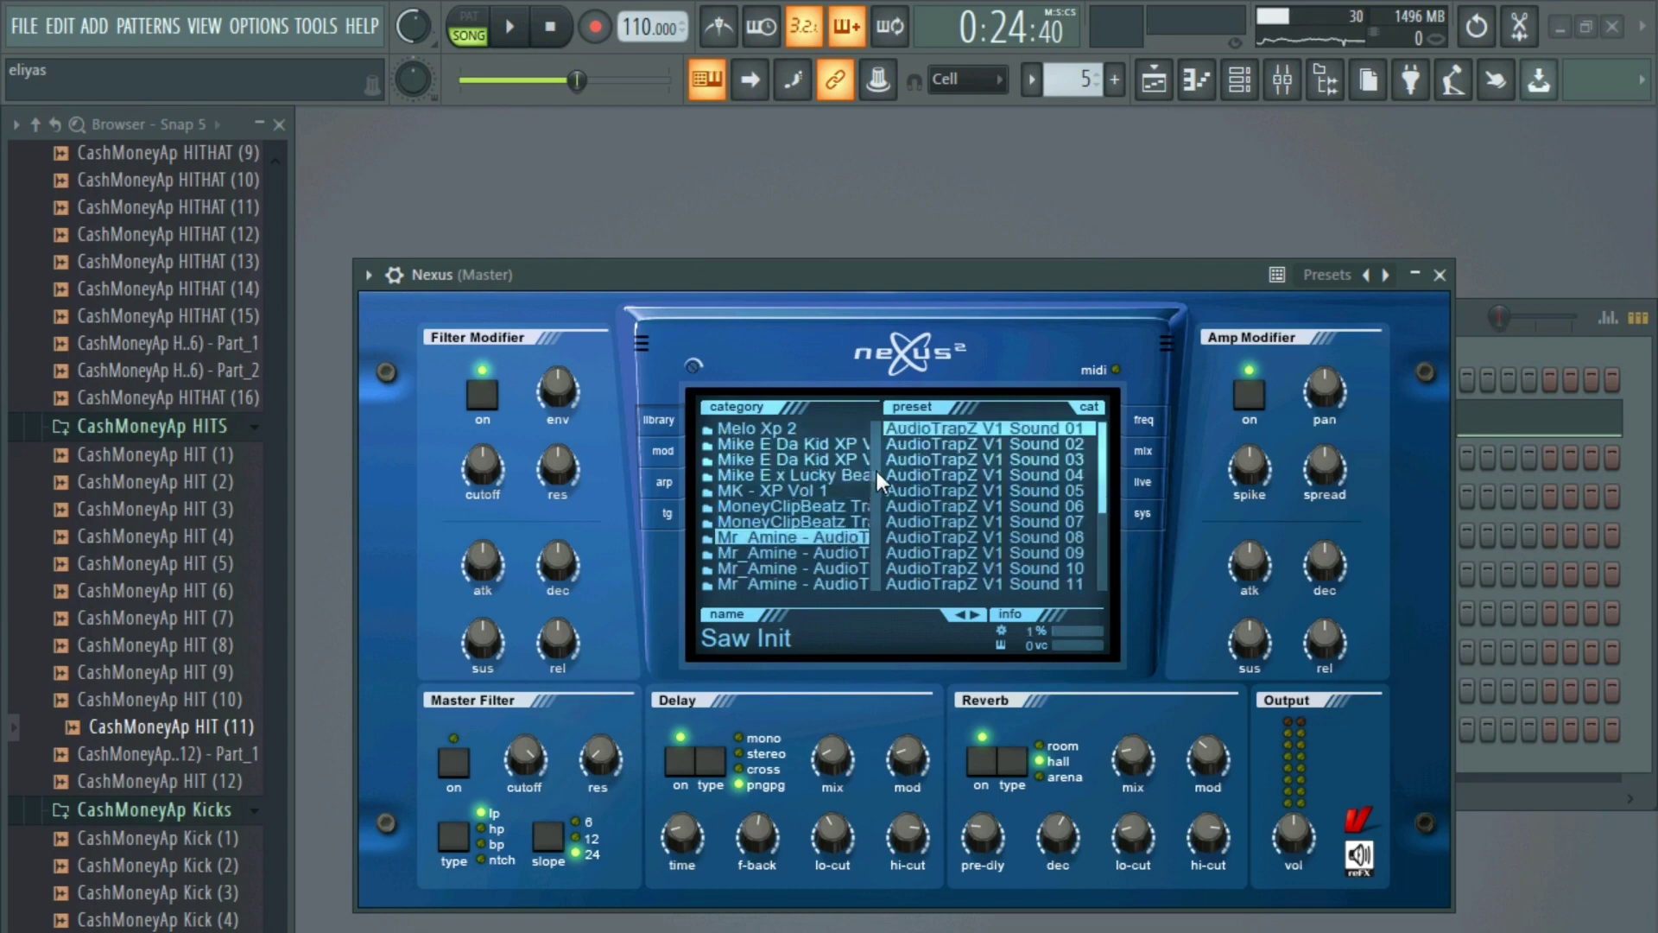
# - Open the third XP Bigtone Signature category in Nexus and load the PD 65.000.000 bc preset
pyautogui.moveTo(878, 470); pyautogui.dragTo(857, 531)
pyautogui.click(837, 531)
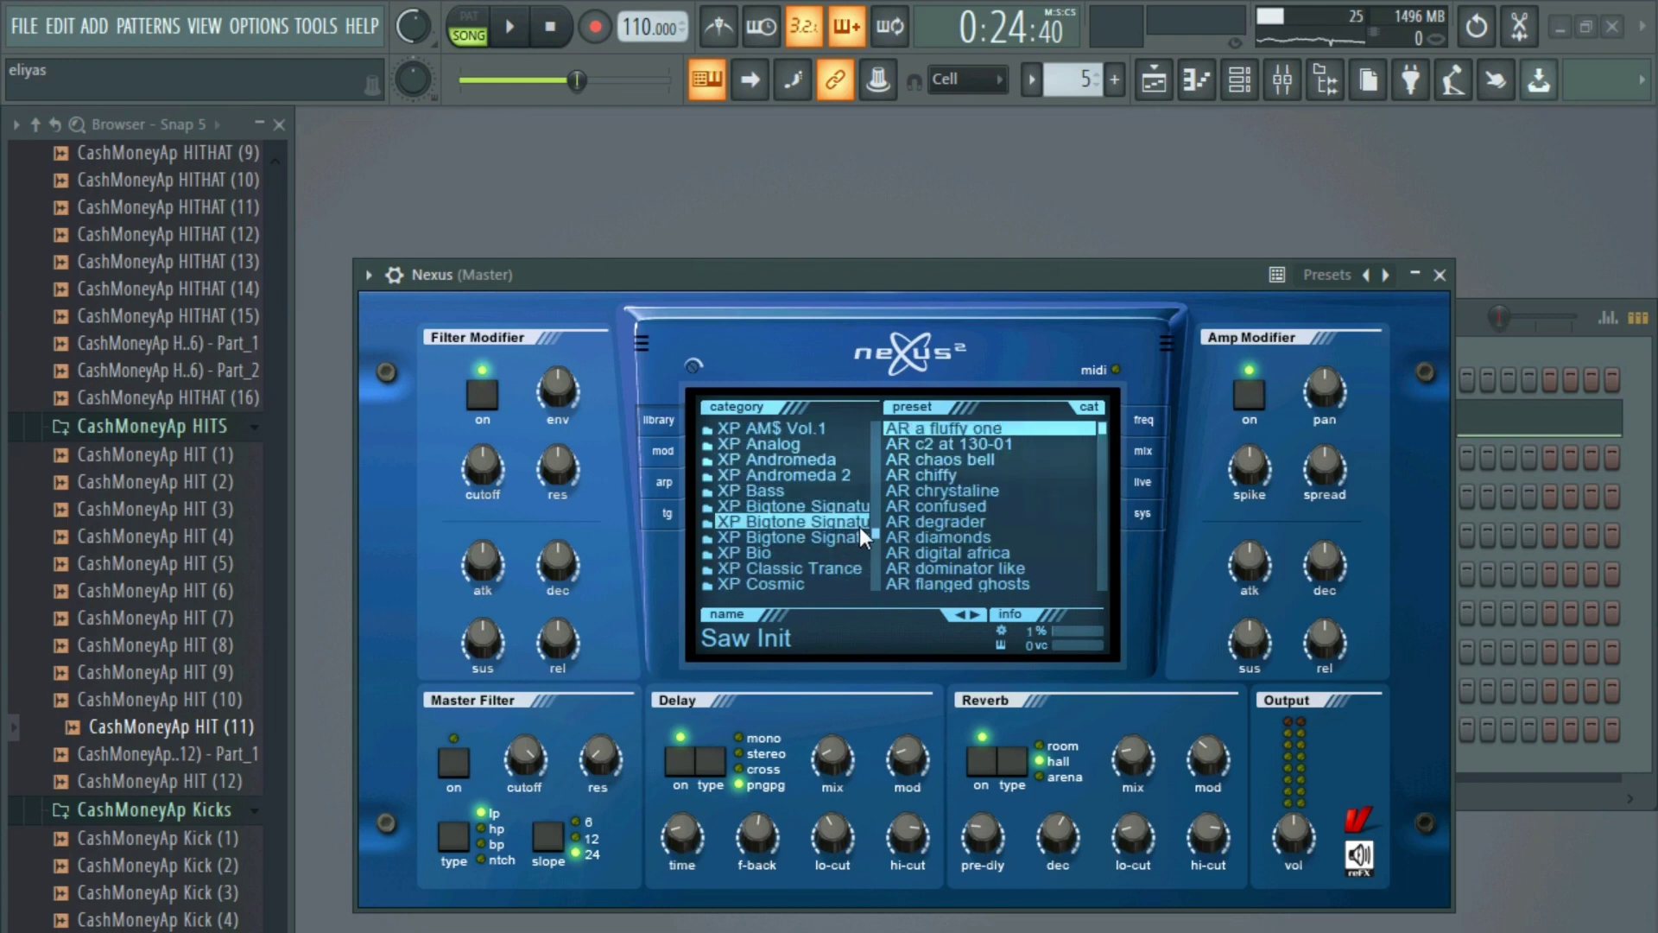
pyautogui.click(843, 538)
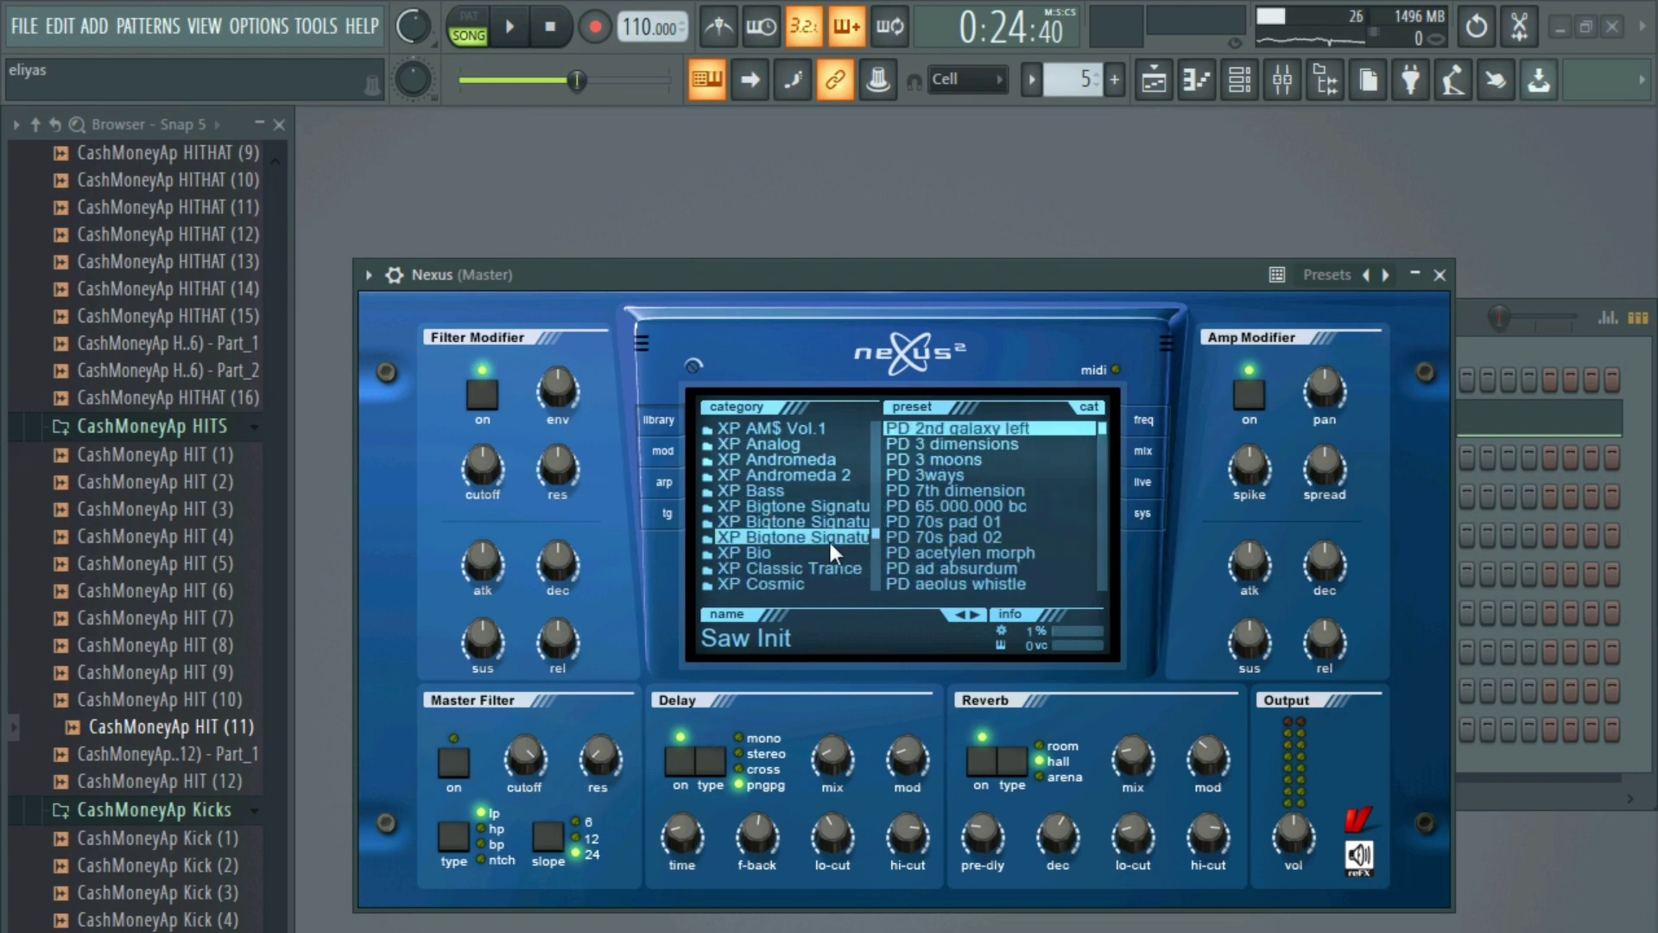
pyautogui.click(929, 505)
pyautogui.moveTo(842, 270); pyautogui.dragTo(831, 269)
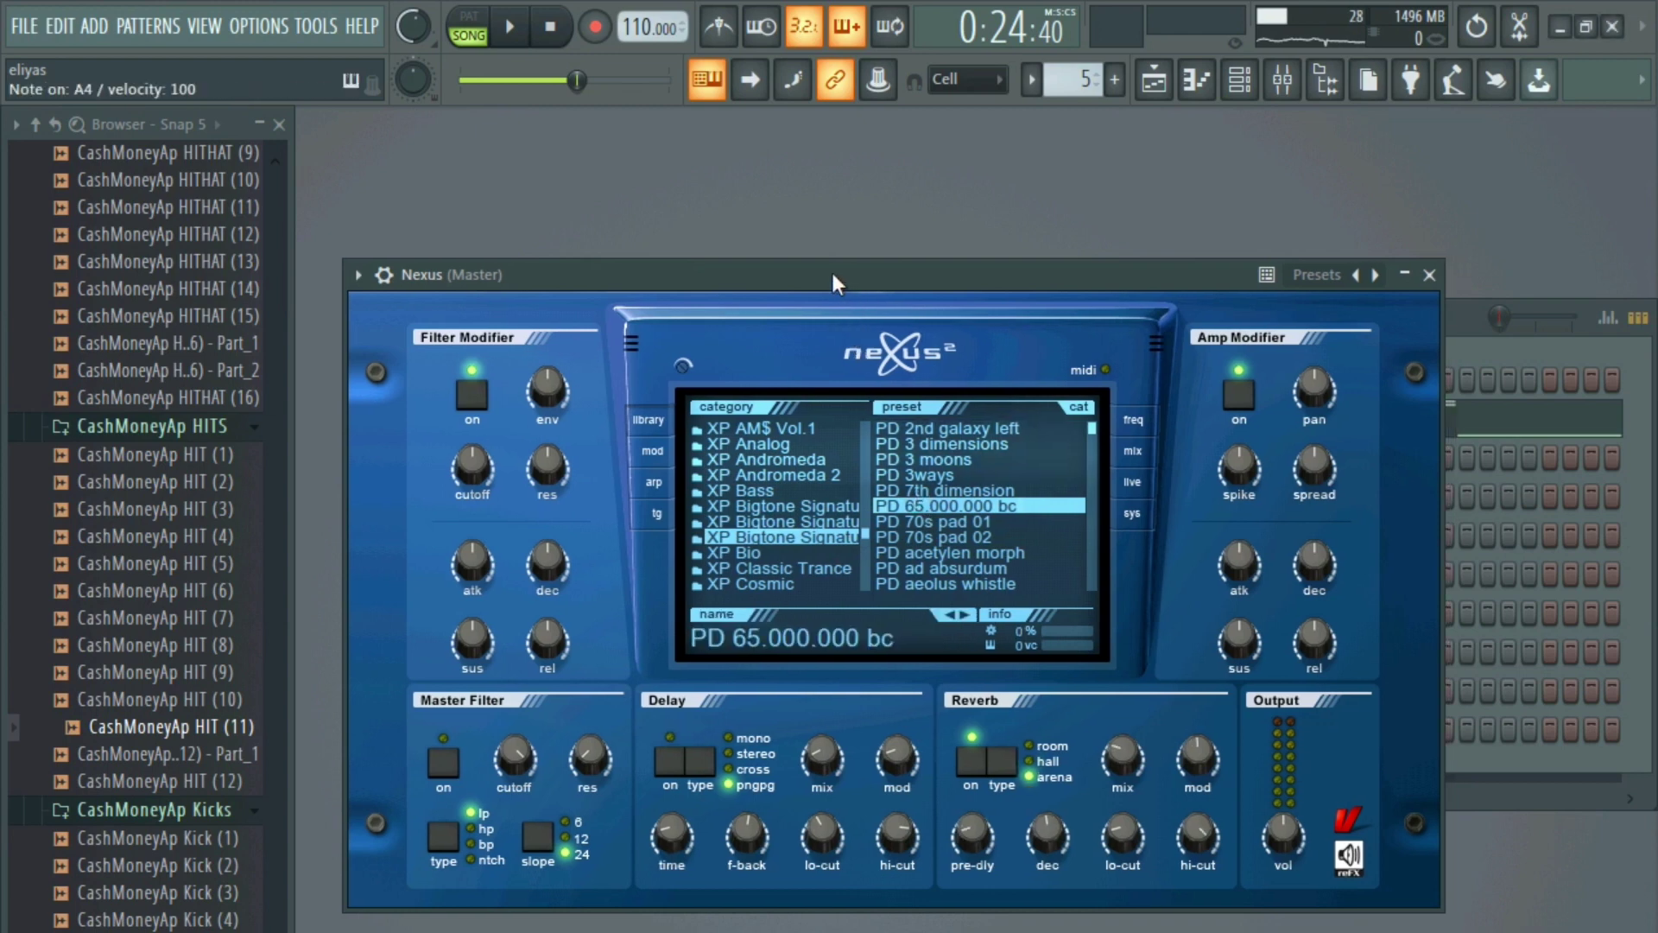
# - Audition the PD acetylen morph and PD ad absurdum presets, and load and test PD aeolus whistle
pyautogui.click(978, 552)
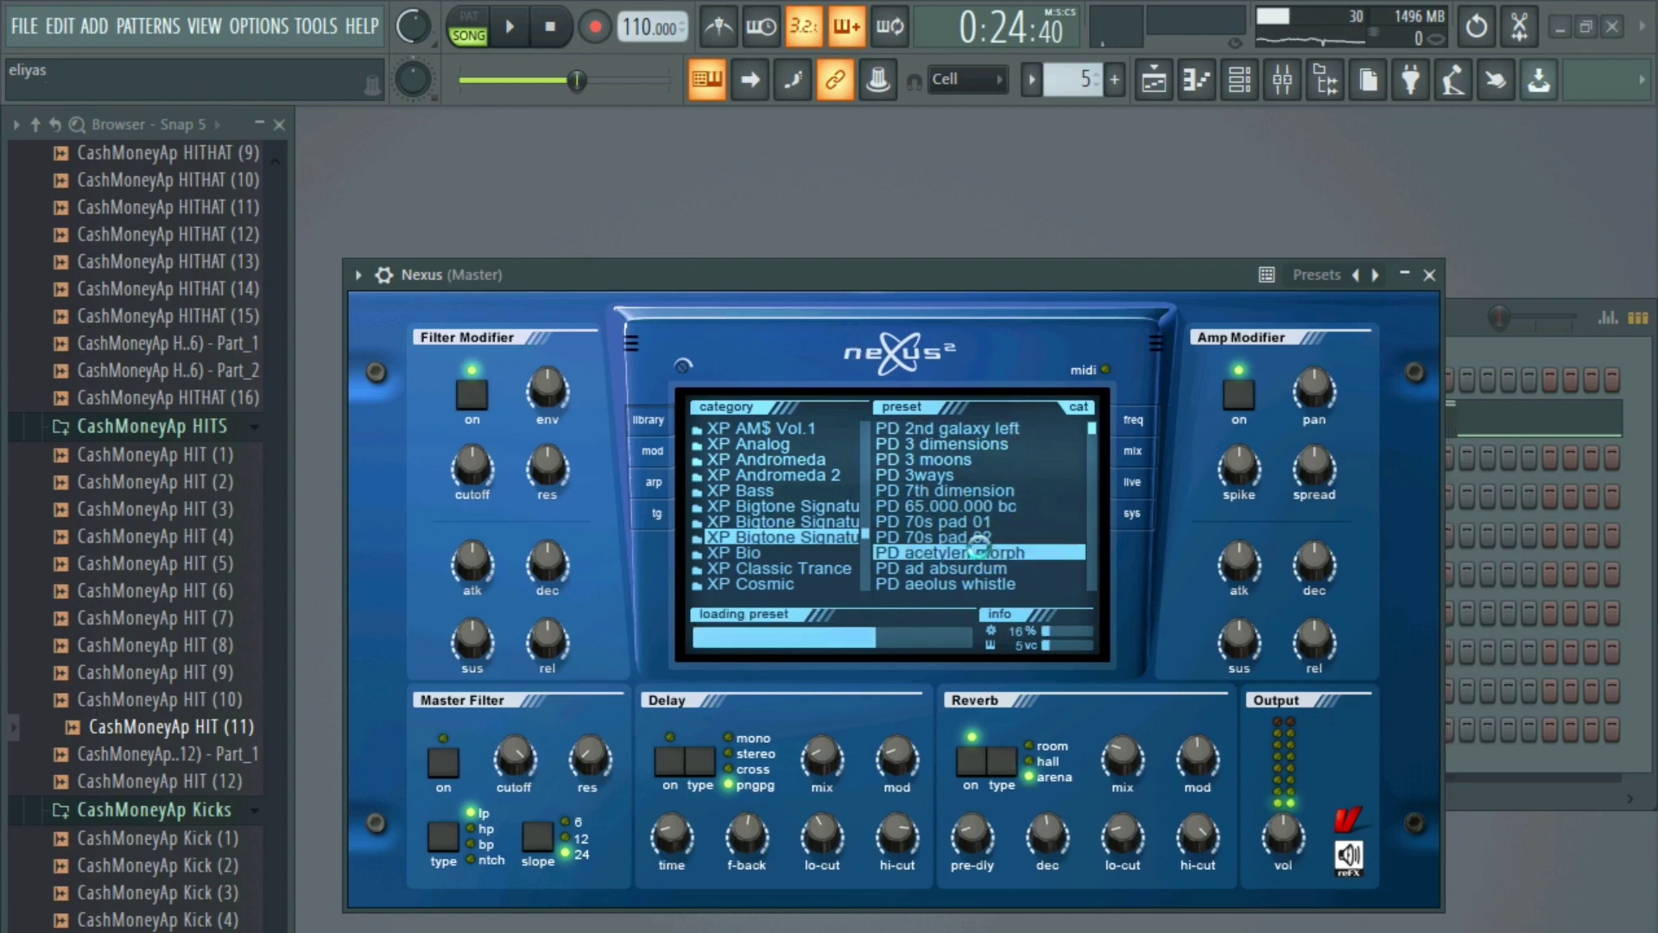
pyautogui.moveTo(874, 267); pyautogui.dragTo(894, 267)
pyautogui.scroll(-2, 978, 480)
pyautogui.click(971, 476)
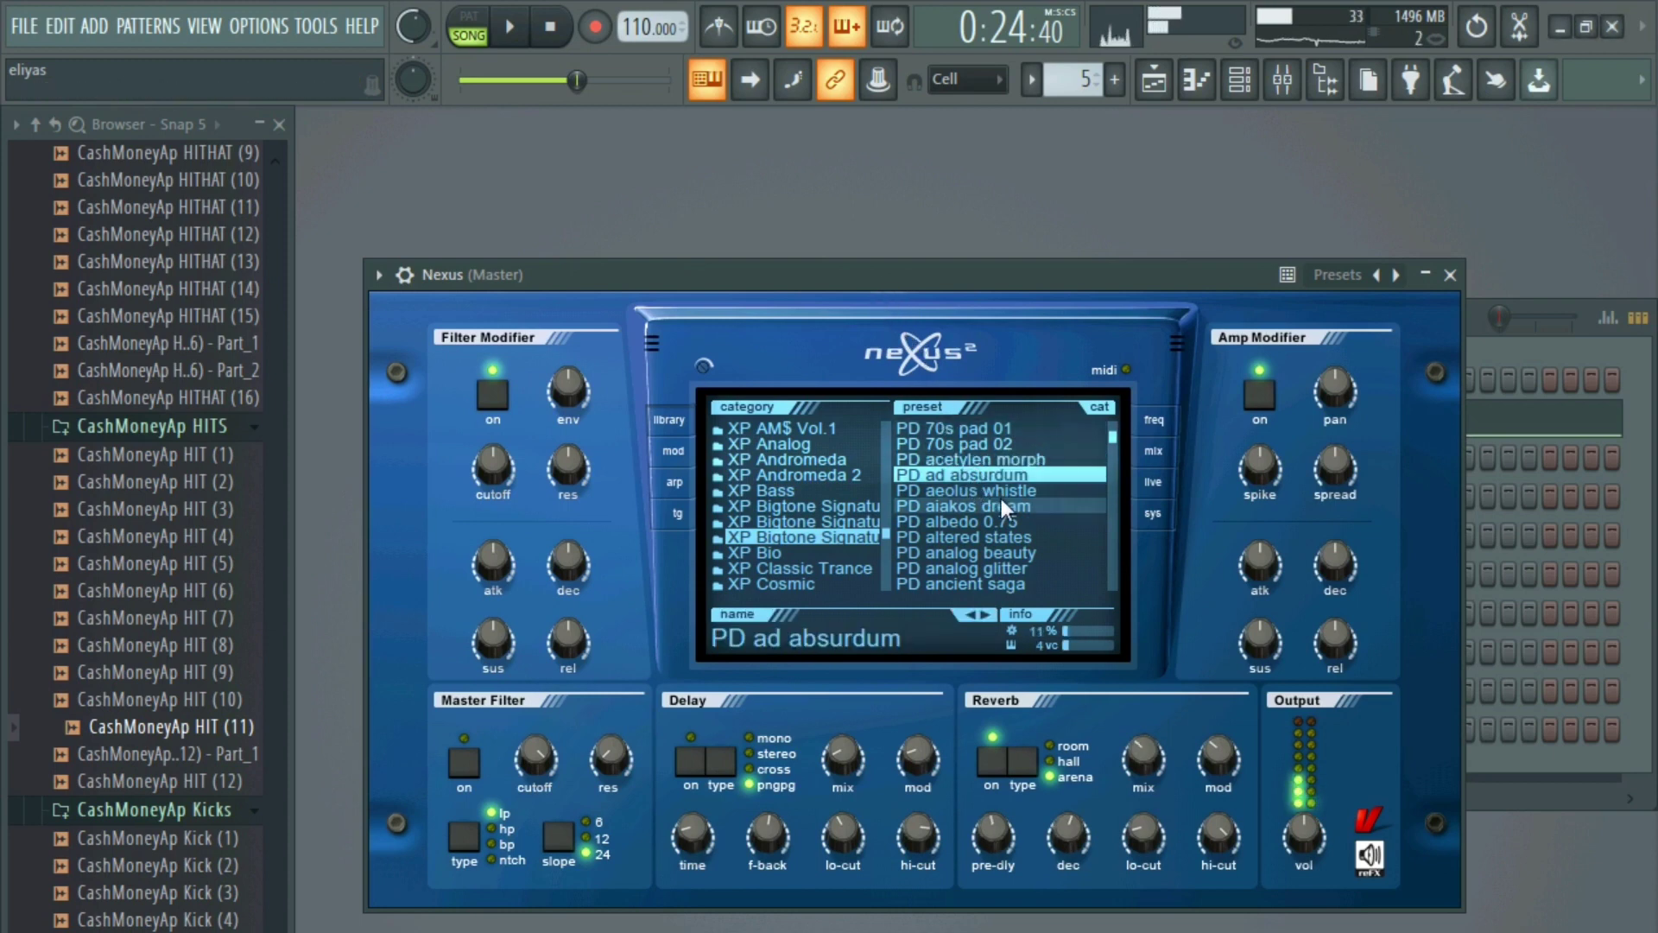
pyautogui.click(975, 490)
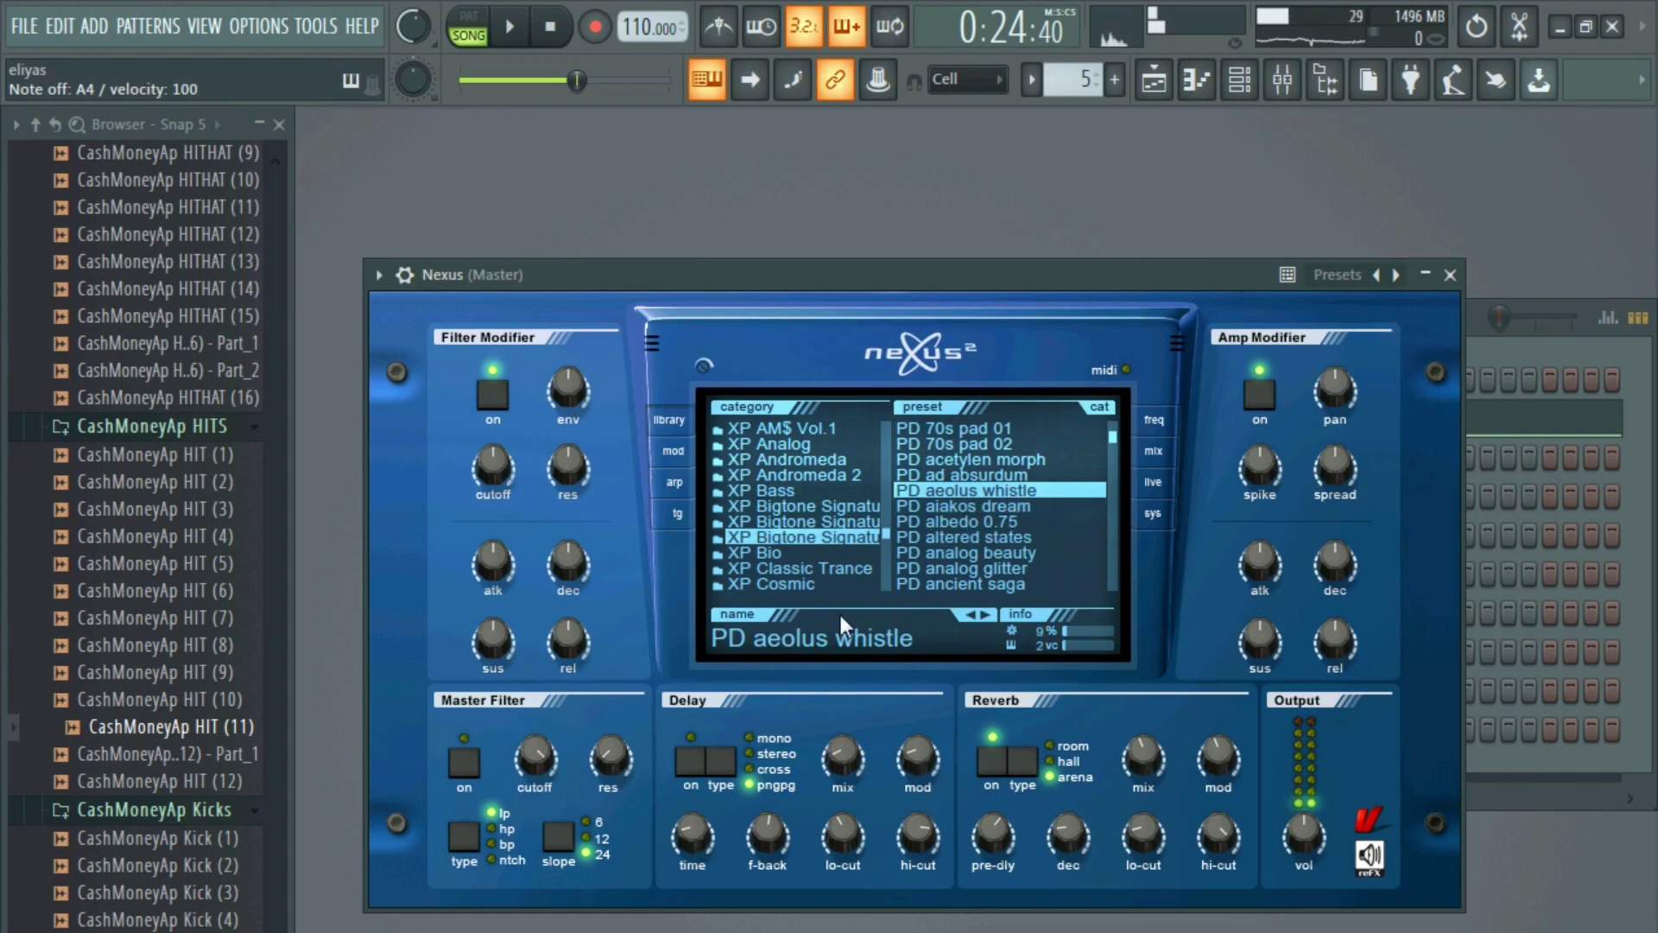
pyautogui.press('n')
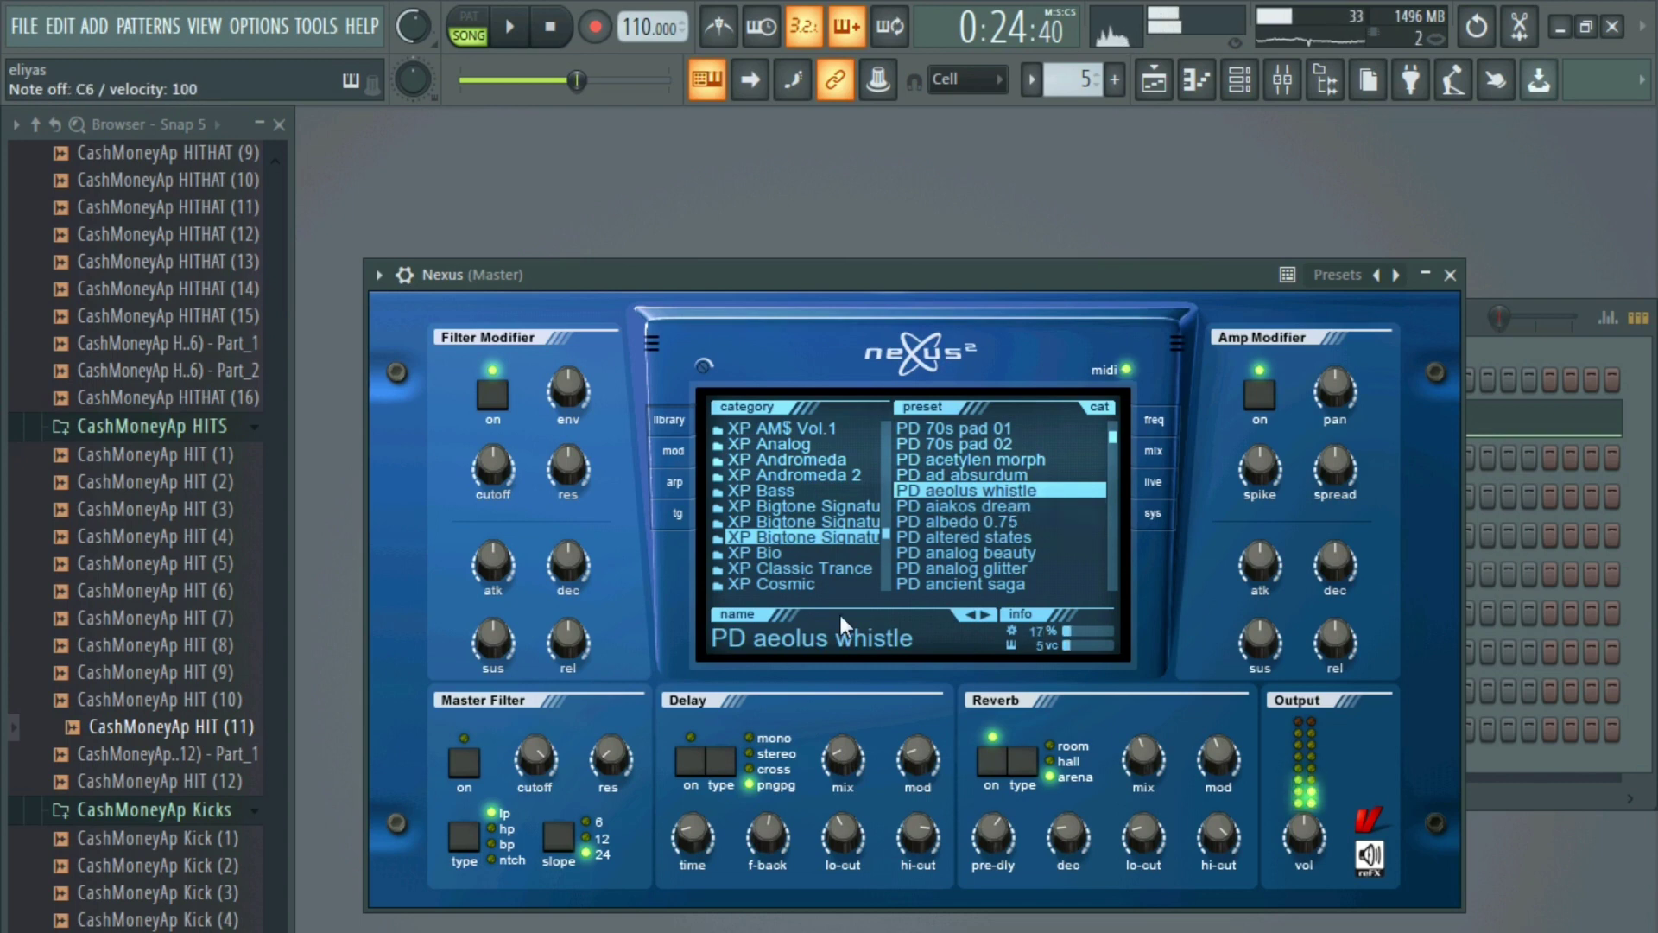
pyautogui.moveTo(694, 287); pyautogui.dragTo(709, 284)
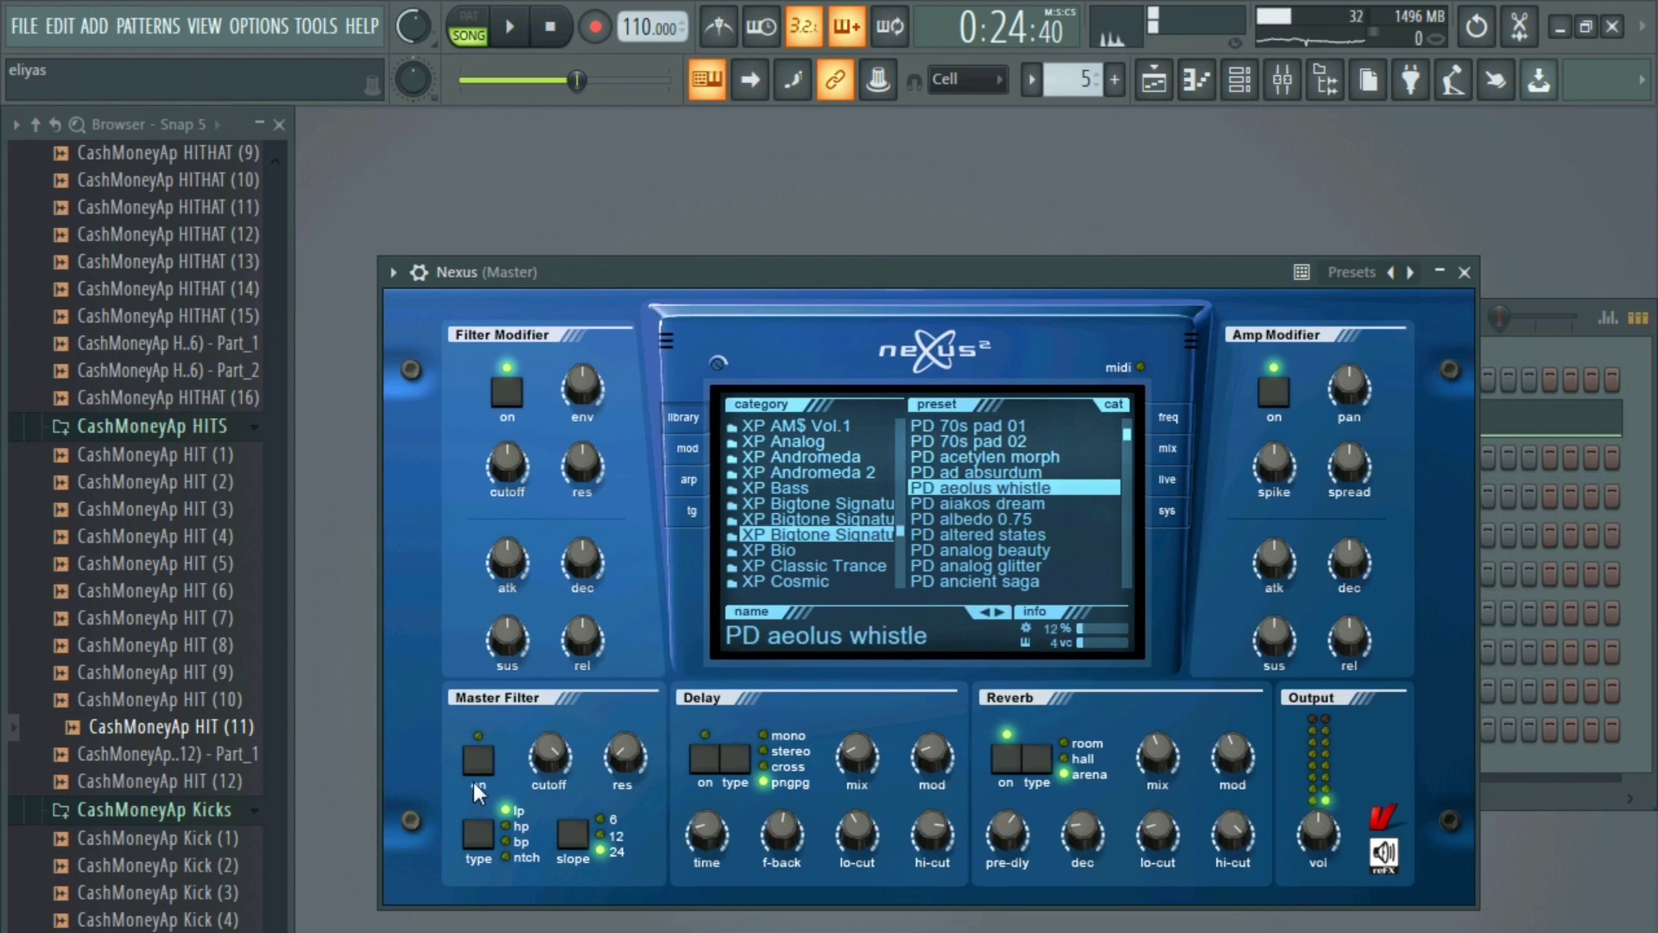
# - Turn on the Nexus Master Filter, lower its cutoff to darken the sound, and close the plugin window
pyautogui.click(477, 761)
pyautogui.moveTo(549, 757); pyautogui.dragTo(537, 855)
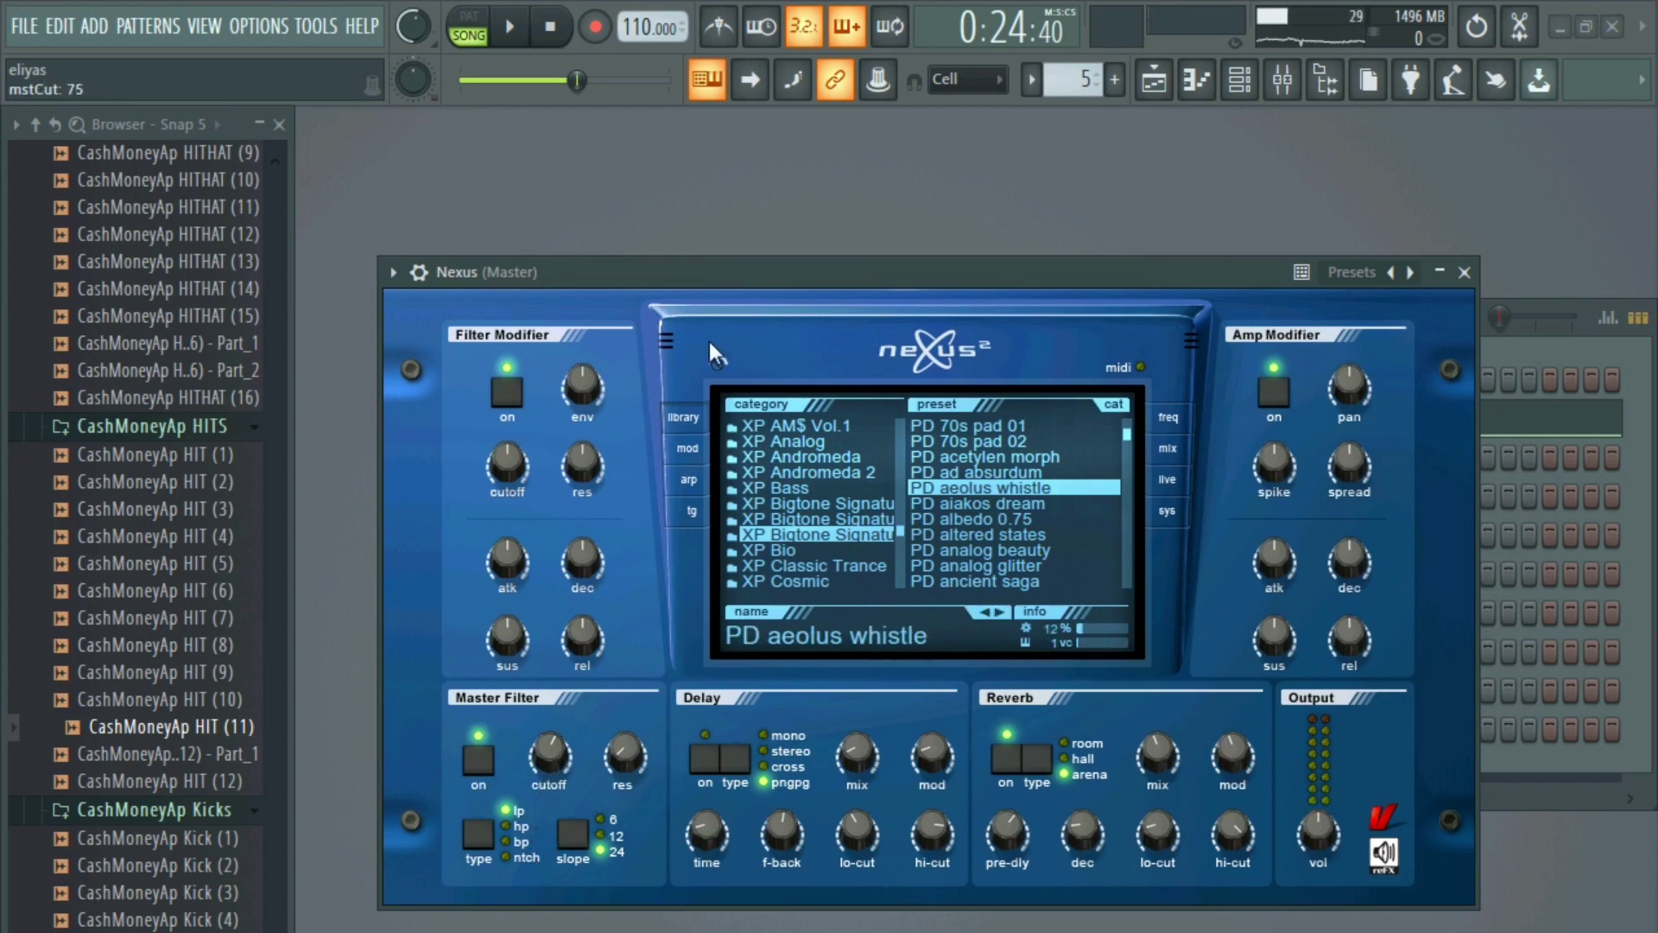
pyautogui.moveTo(747, 270); pyautogui.dragTo(740, 266)
pyautogui.moveTo(553, 741); pyautogui.dragTo(545, 773)
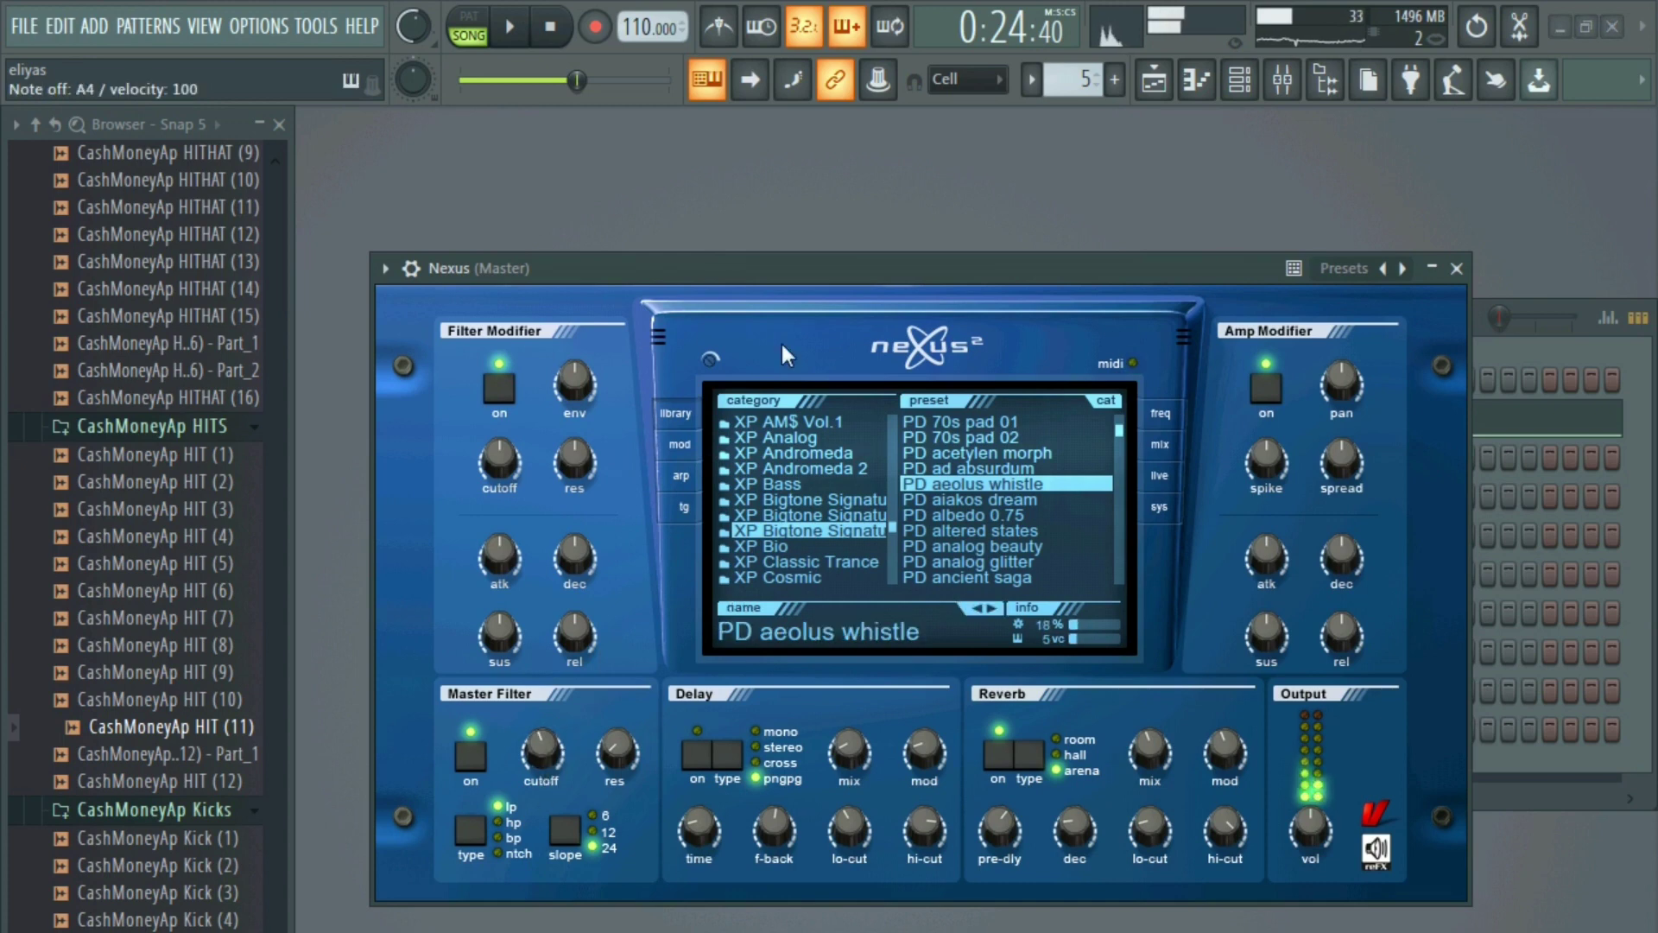
pyautogui.moveTo(794, 265); pyautogui.dragTo(784, 318)
pyautogui.press('Escape')
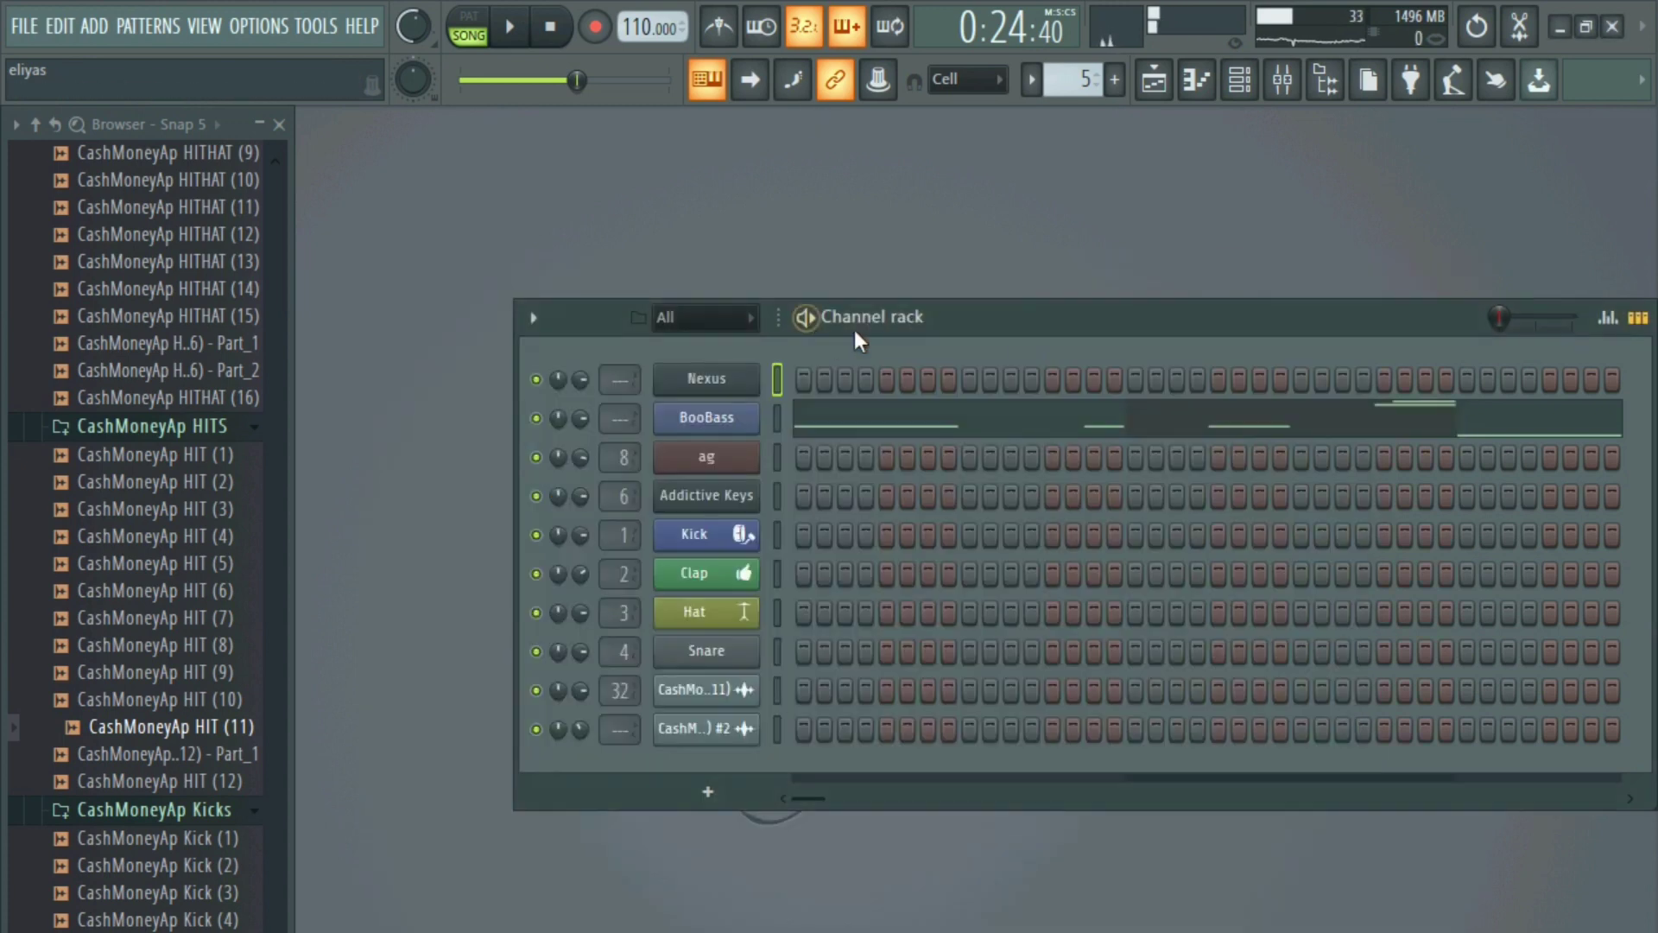
# - Play the song arrangement from bar 9 in the playlist, stop it and return to the channel rack
pyautogui.scroll(3, 1080, 79)
pyautogui.click(1155, 79)
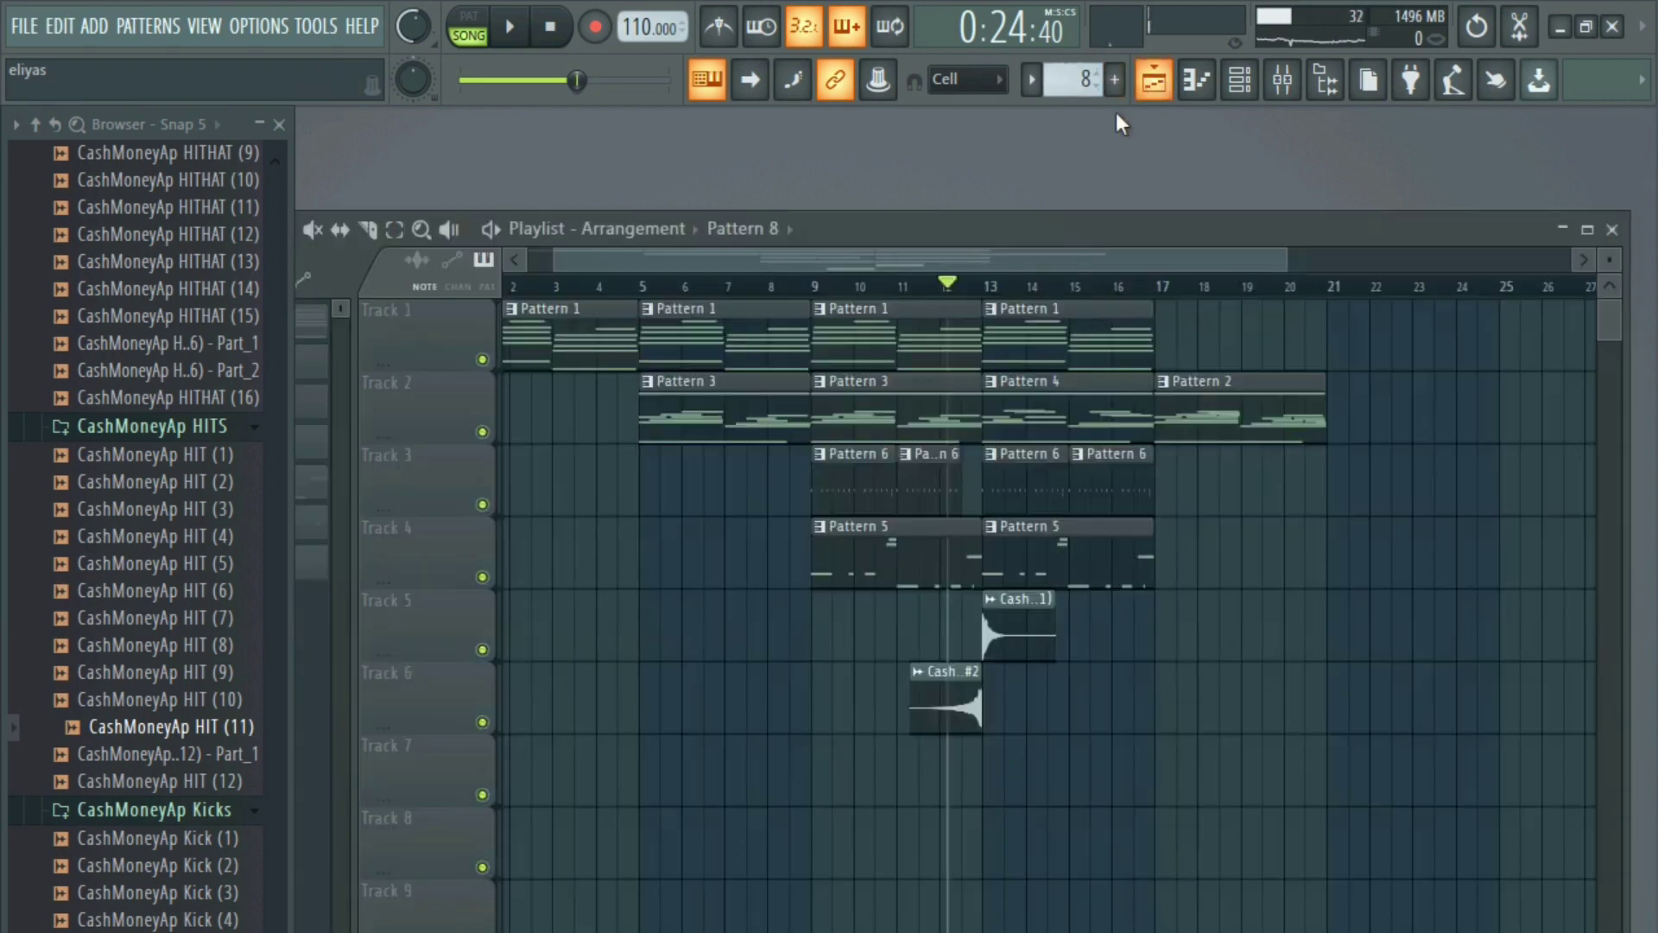
pyautogui.click(822, 288)
pyautogui.press('space')
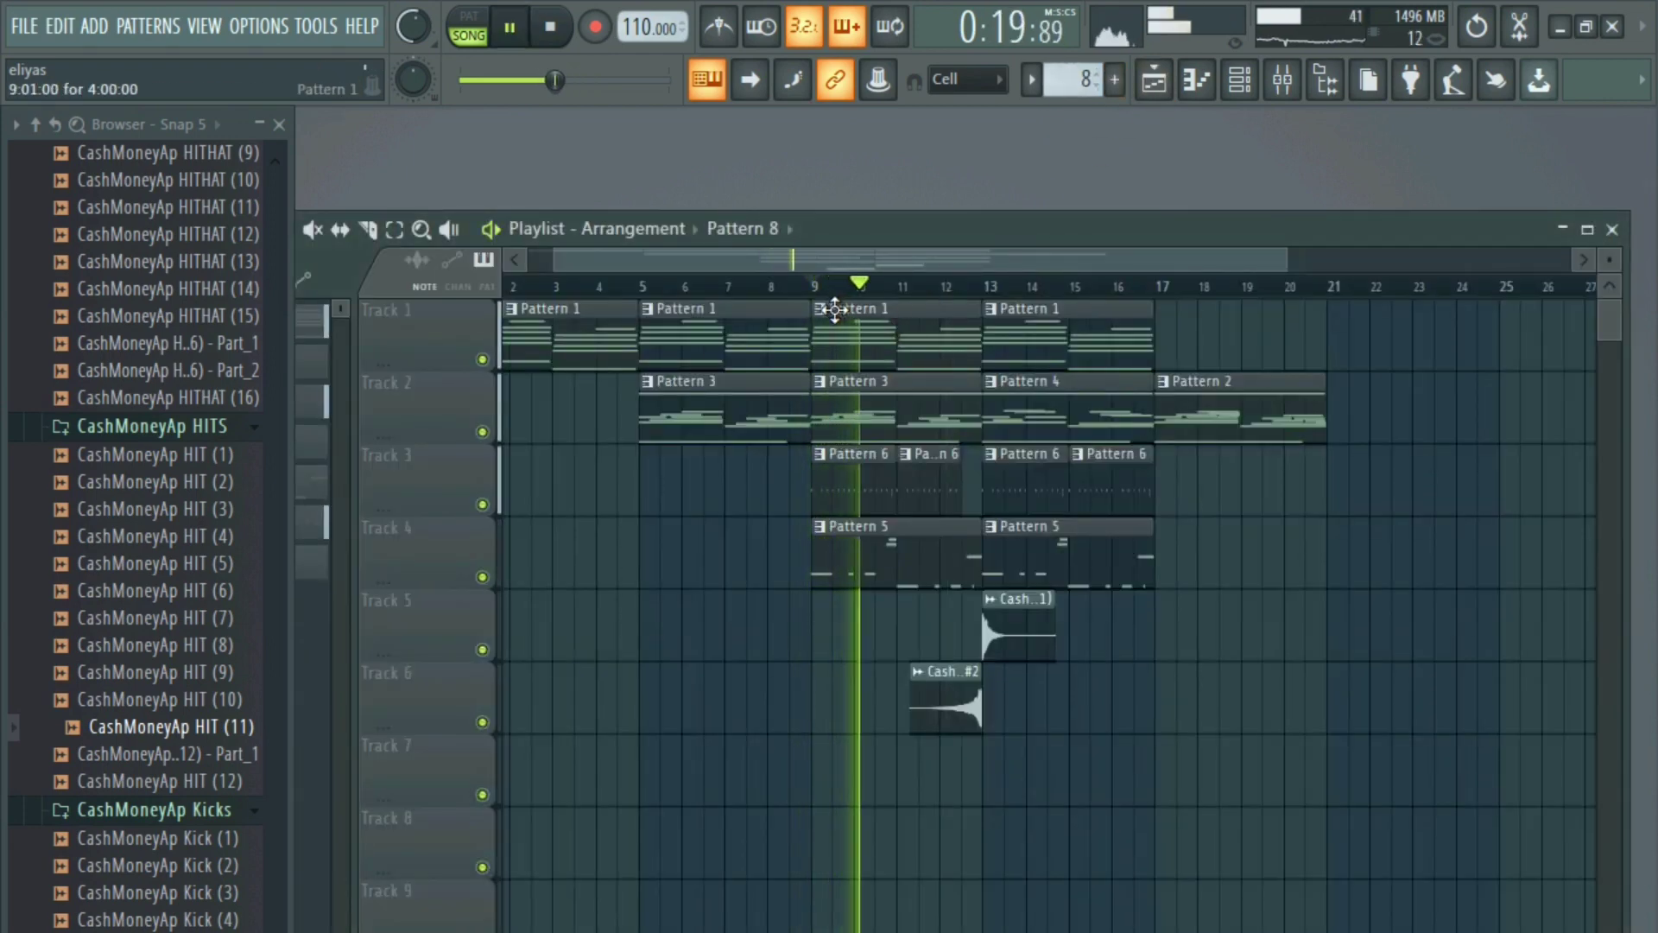
pyautogui.press('F5')
pyautogui.press('F6')
pyautogui.press('space')
# - Copy the Addictive Keys chords from pattern 1 and paste them into the Nexus channel in pattern 7
pyautogui.scroll(-4, 1060, 79)
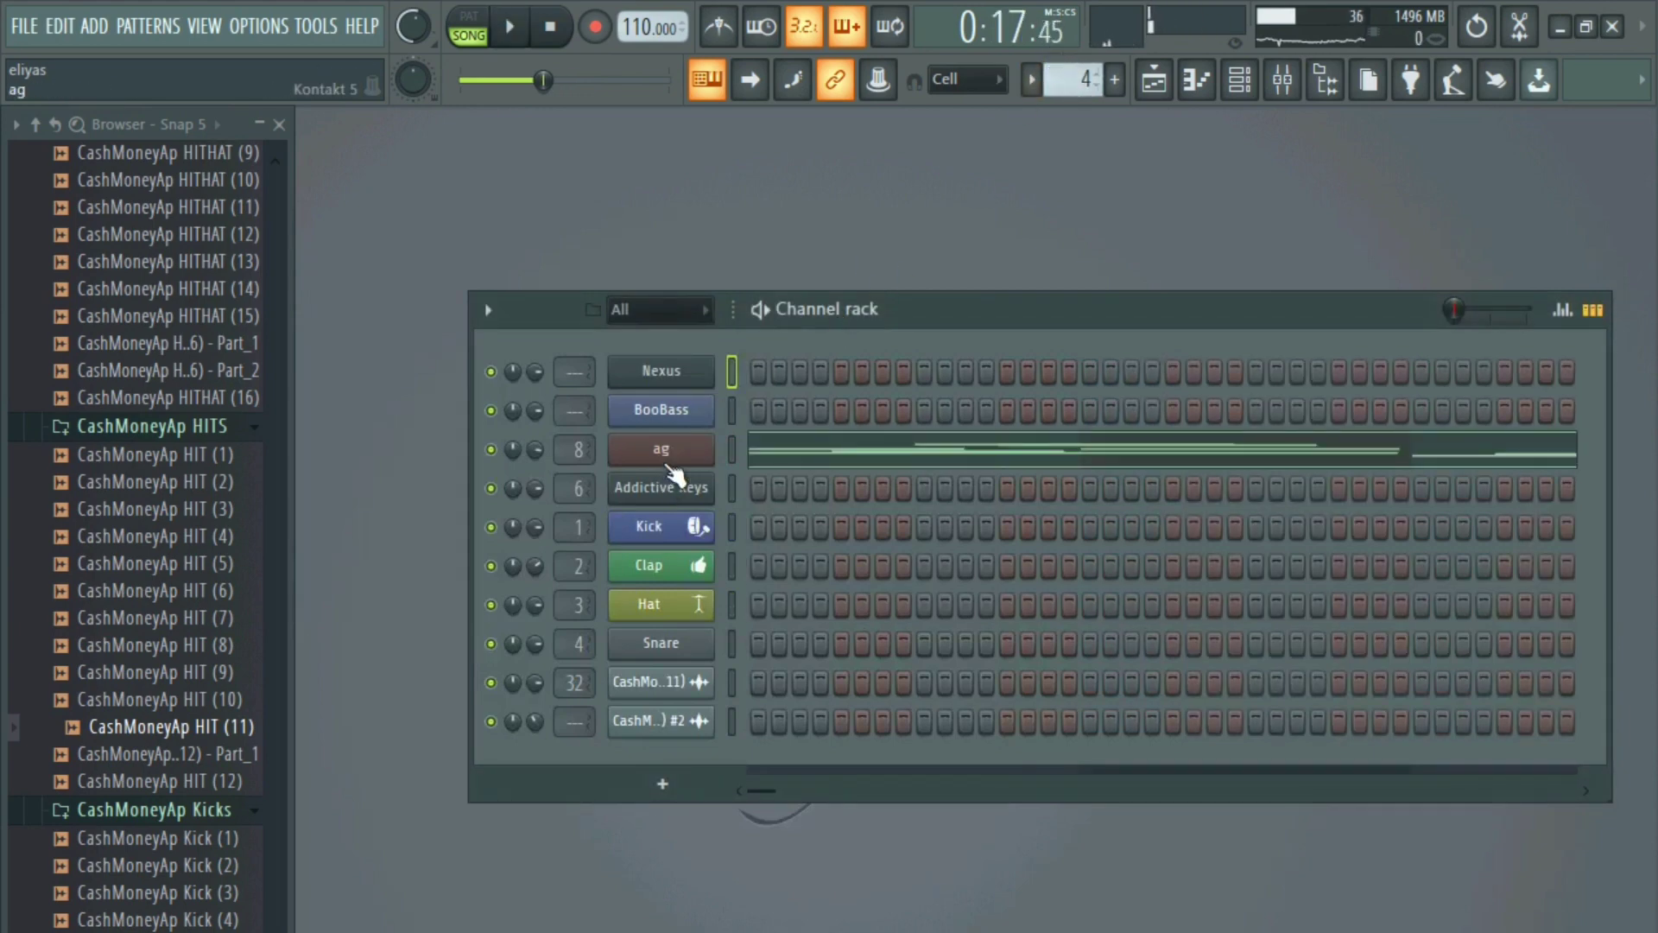
pyautogui.scroll(-2, 1073, 87)
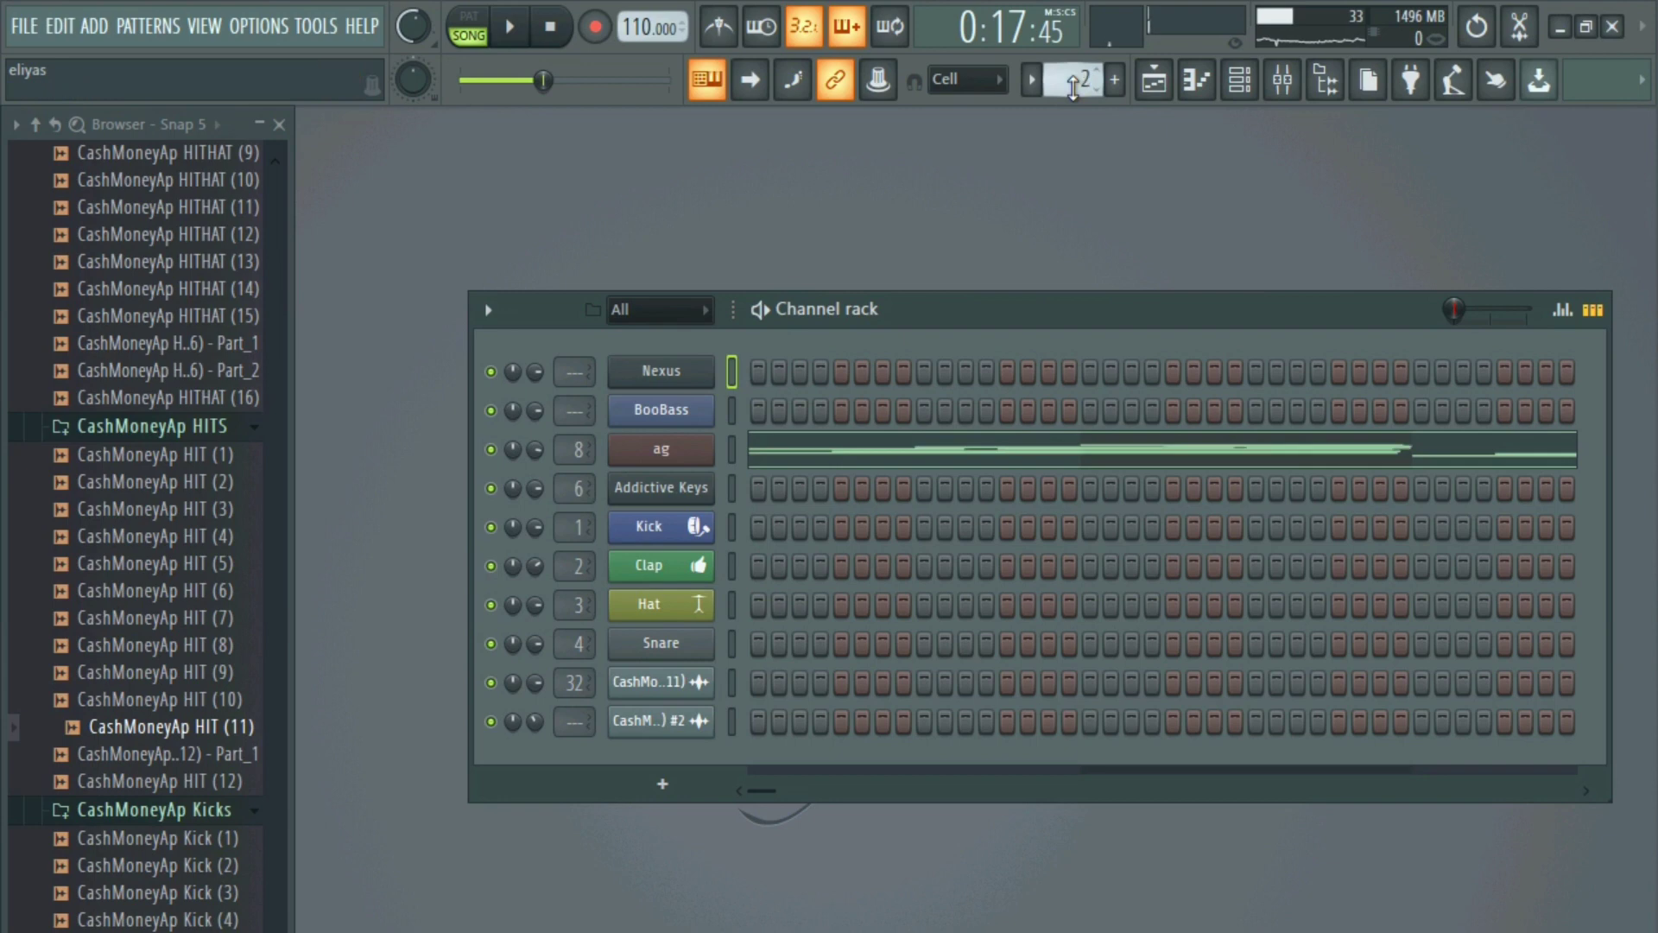
pyautogui.scroll(-1, 1070, 87)
pyautogui.rightClick(612, 475)
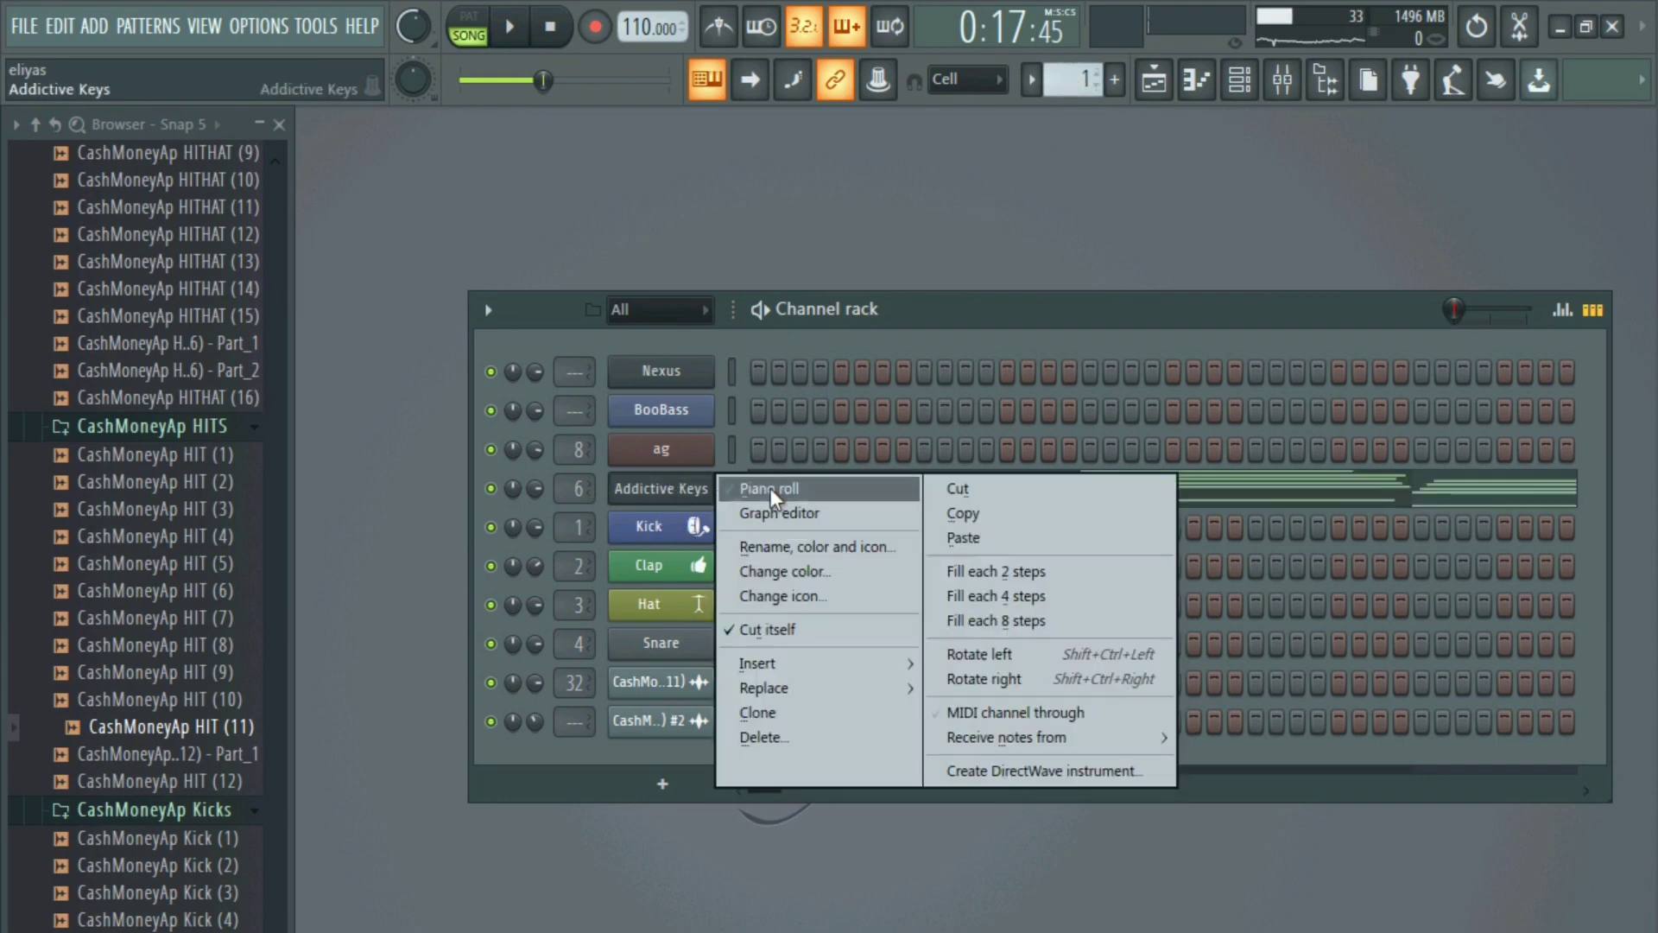
pyautogui.click(960, 515)
pyautogui.scroll(6, 1080, 82)
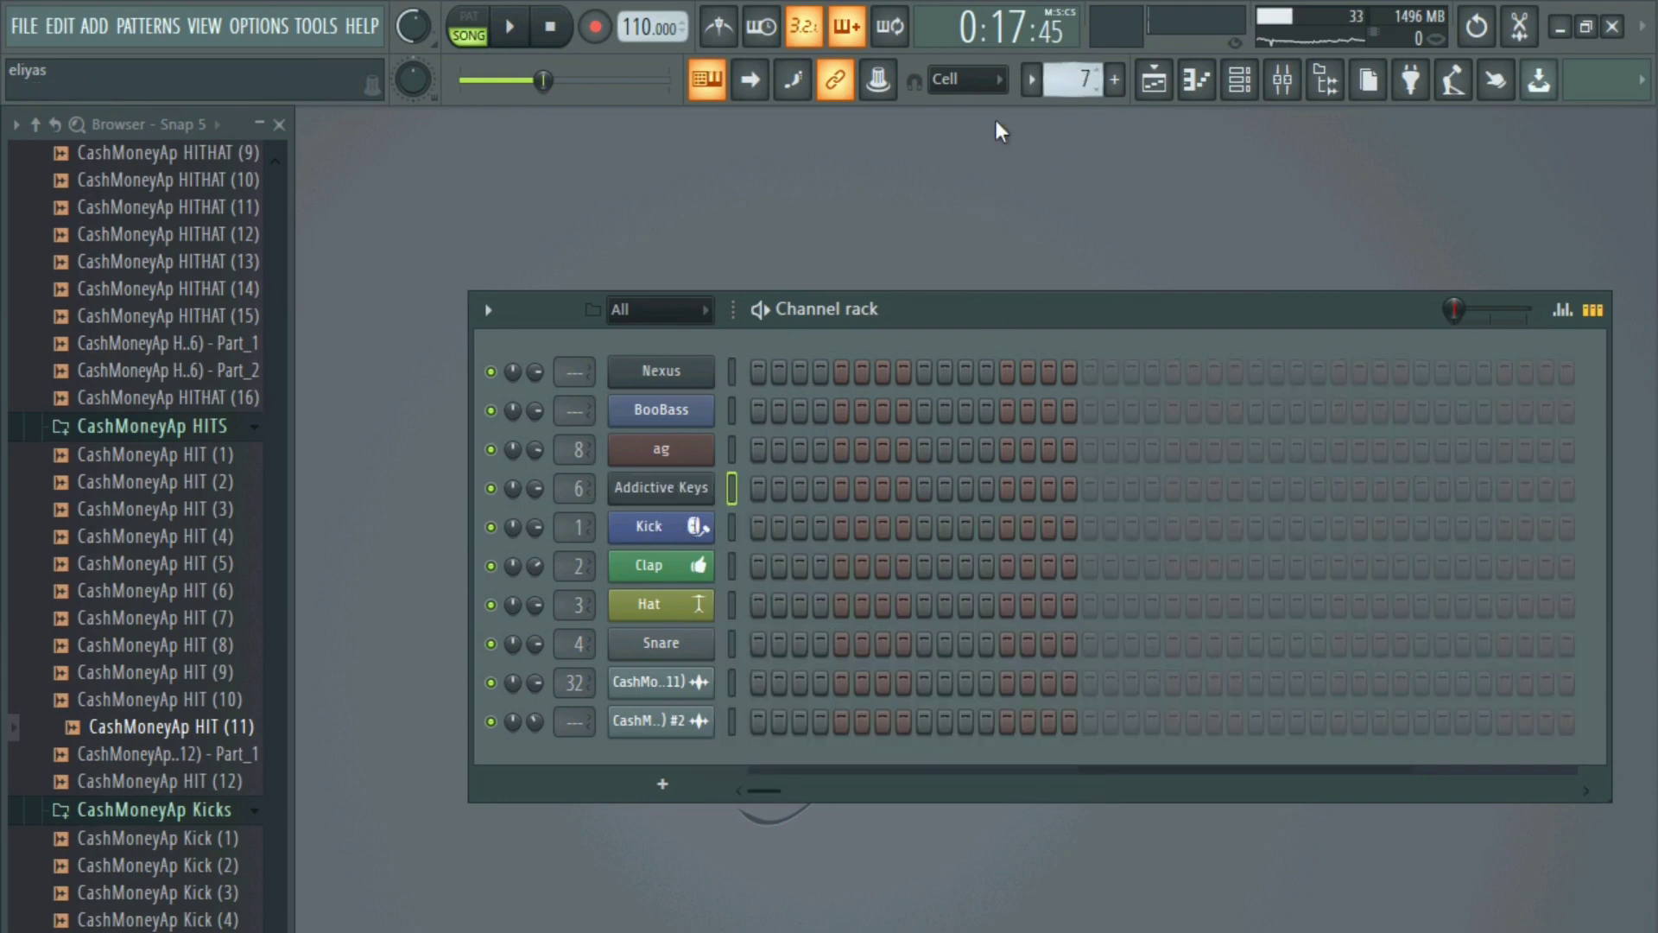
pyautogui.rightClick(679, 385)
pyautogui.moveTo(777, 372)
pyautogui.click(959, 420)
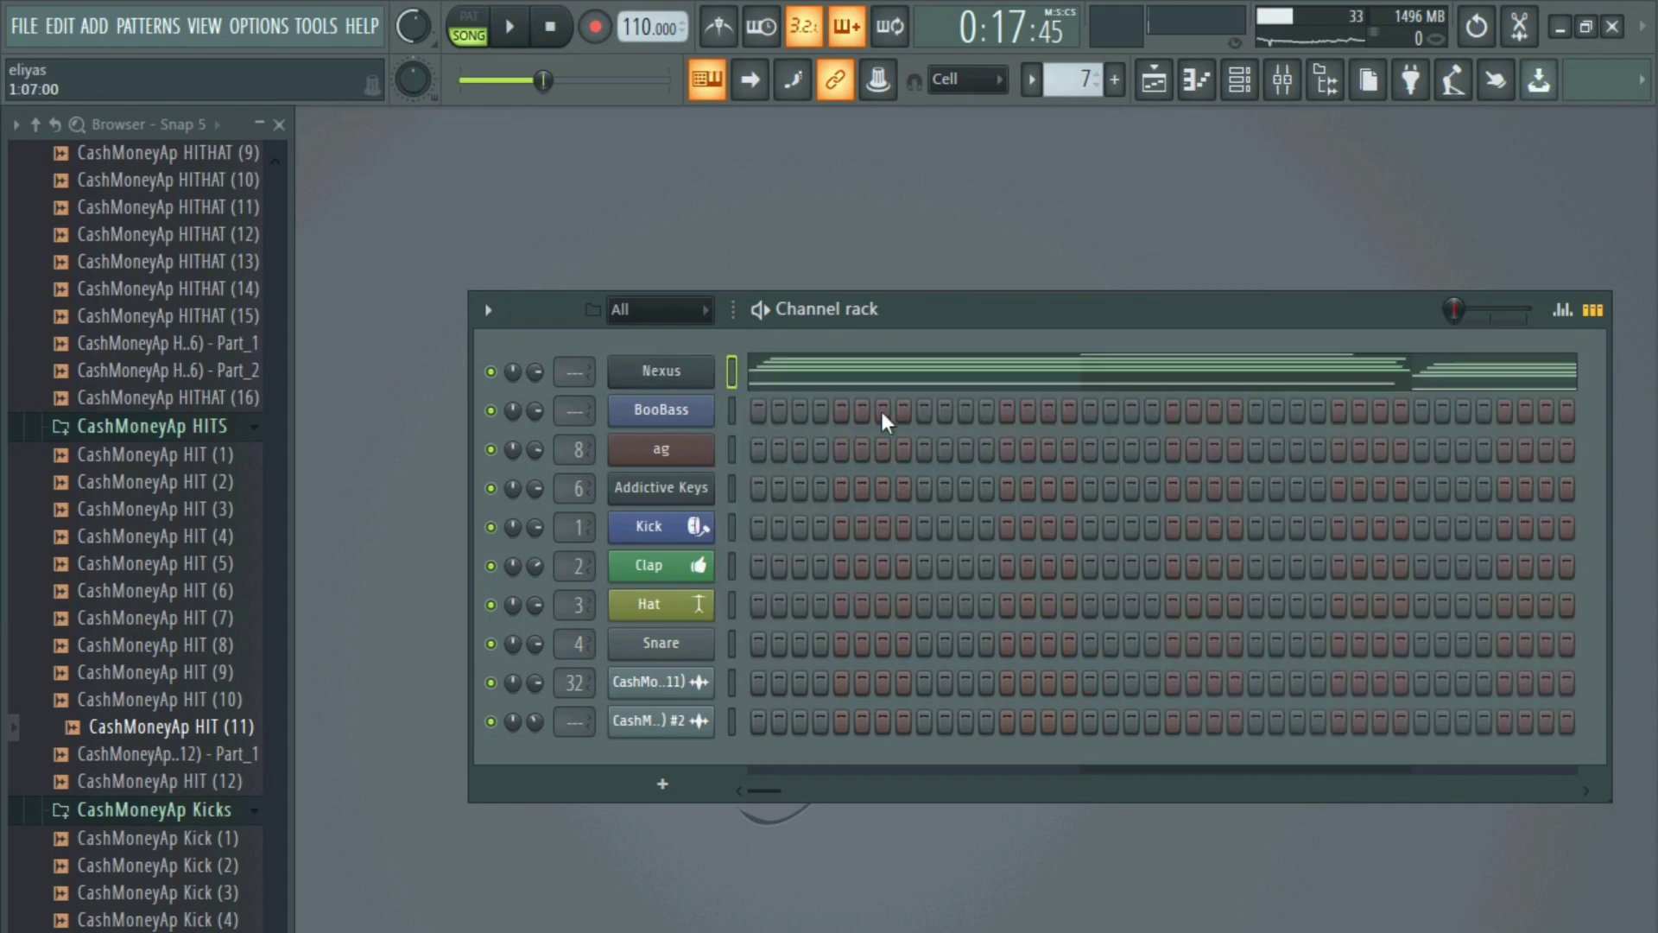
# - Rename the Nexus channel using the Pad name preset
pyautogui.middleClick(688, 381)
pyautogui.click(672, 401)
pyautogui.middleClick(666, 387)
pyautogui.click(661, 405)
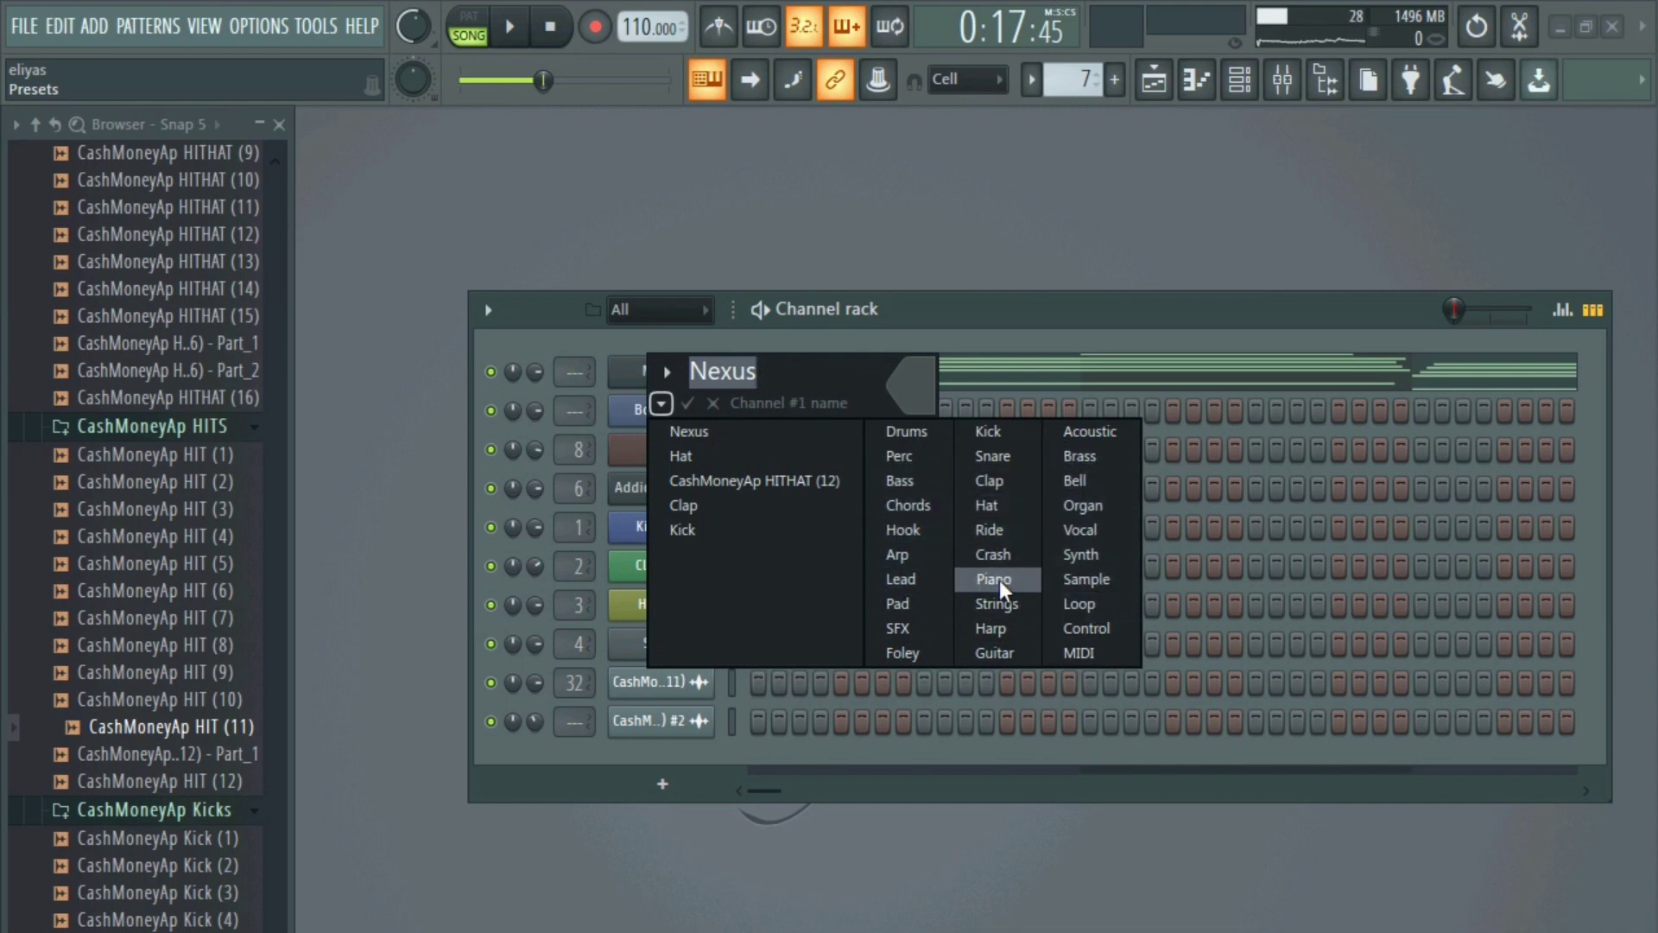
pyautogui.click(916, 603)
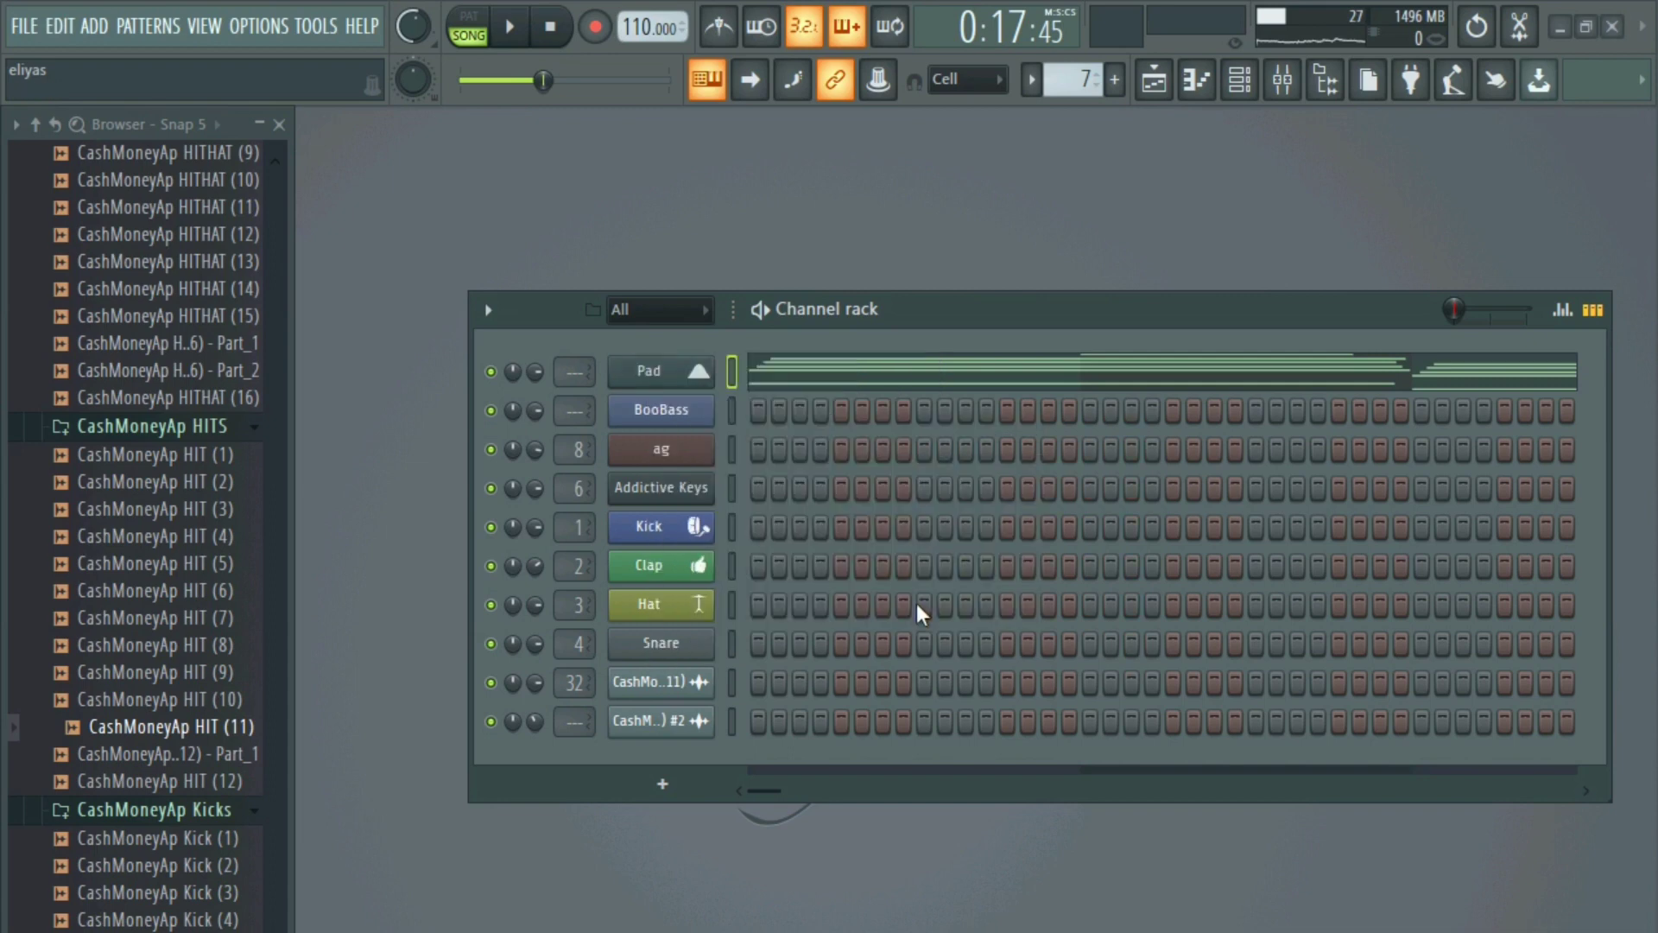
# - In the Pad channel's piano roll, delete the extra low and high notes, keeping only A4-C5-E5 and E4-G4-B4
pyautogui.click(772, 380)
pyautogui.scroll(2, 634, 451)
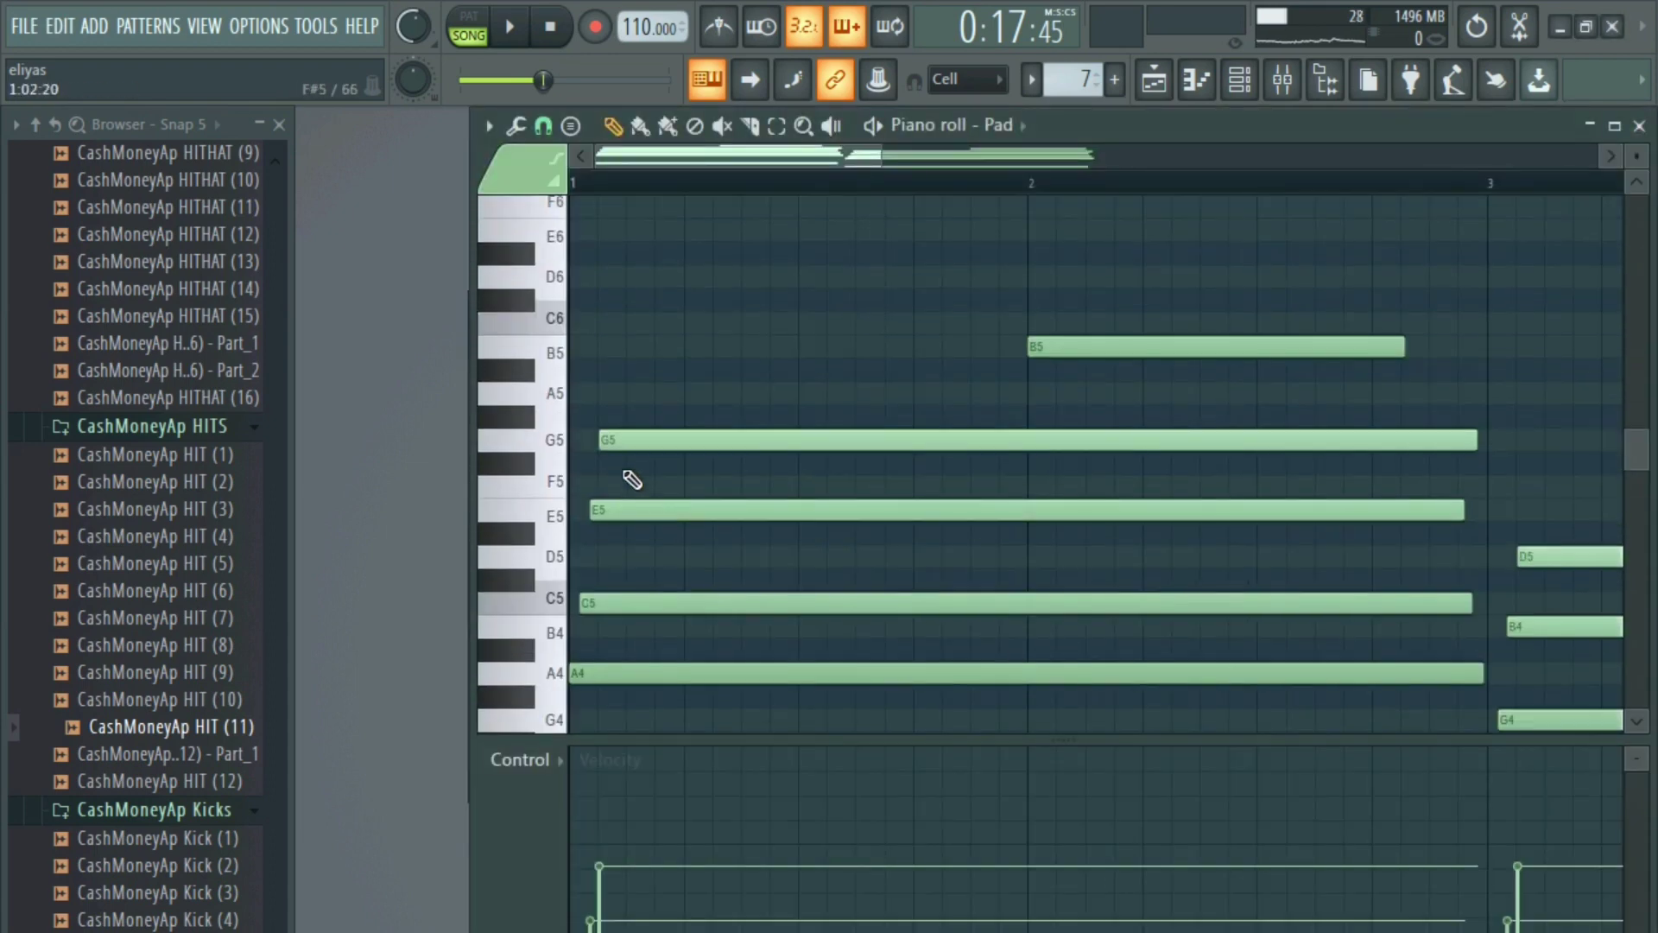
pyautogui.scroll(-2, 634, 451)
pyautogui.rightClick(746, 672)
pyautogui.scroll(-5, 762, 673)
pyautogui.rightClick(893, 441)
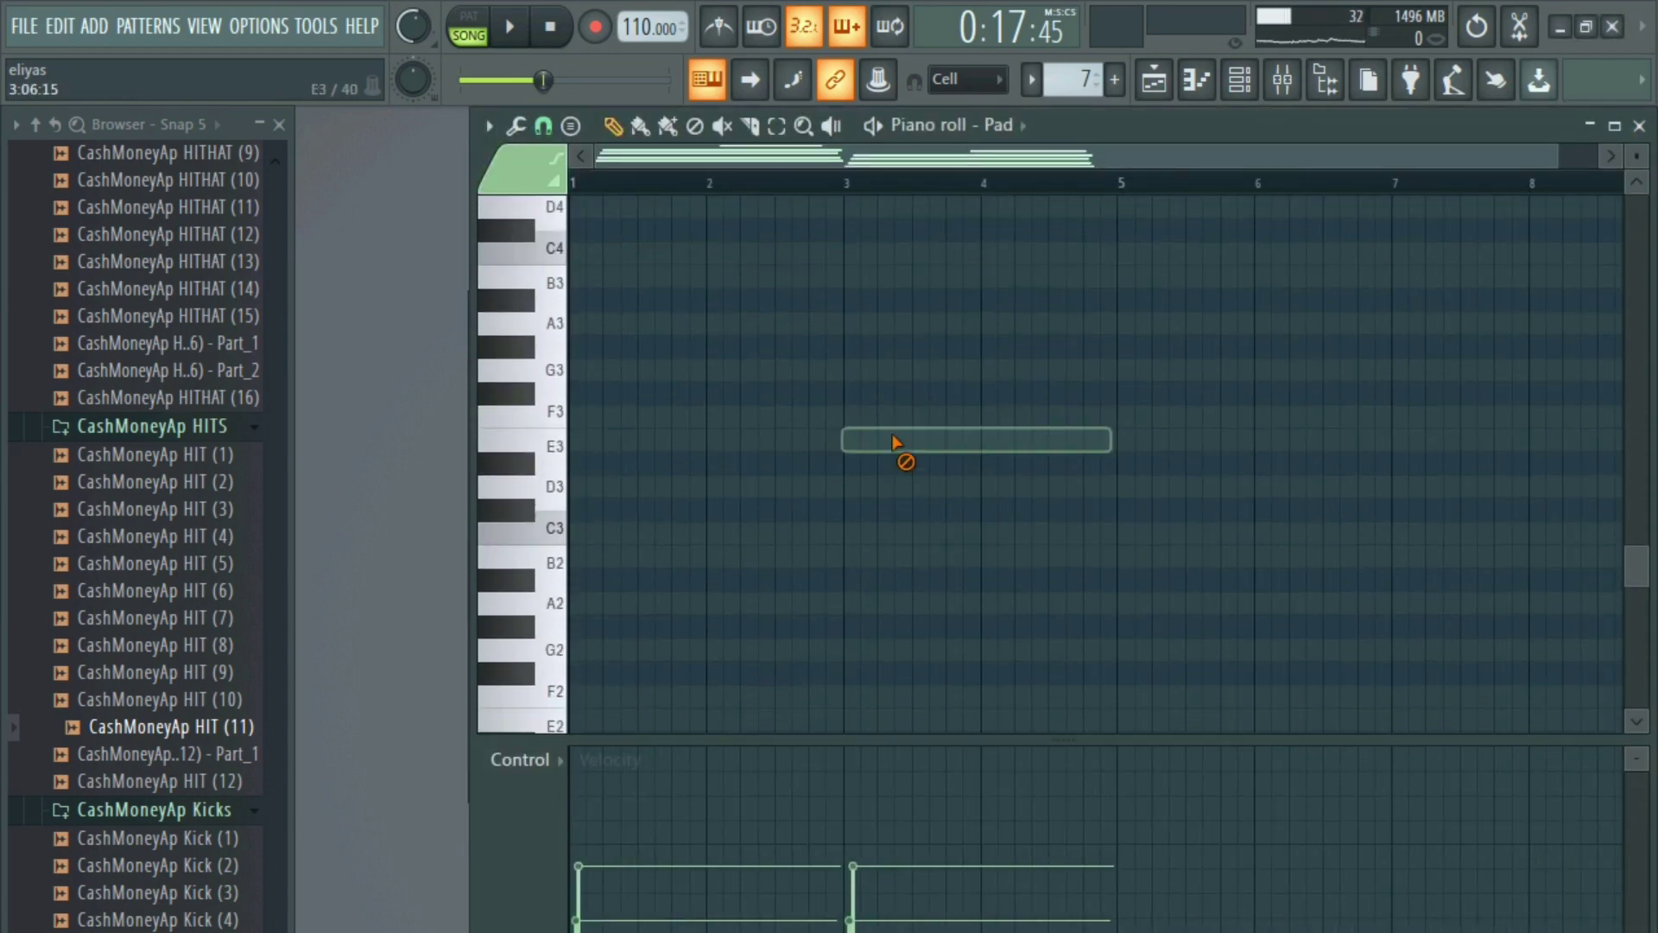
pyautogui.scroll(11, 855, 509)
pyautogui.rightClick(790, 488)
pyautogui.rightClick(1026, 603)
pyautogui.scroll(-5, 934, 615)
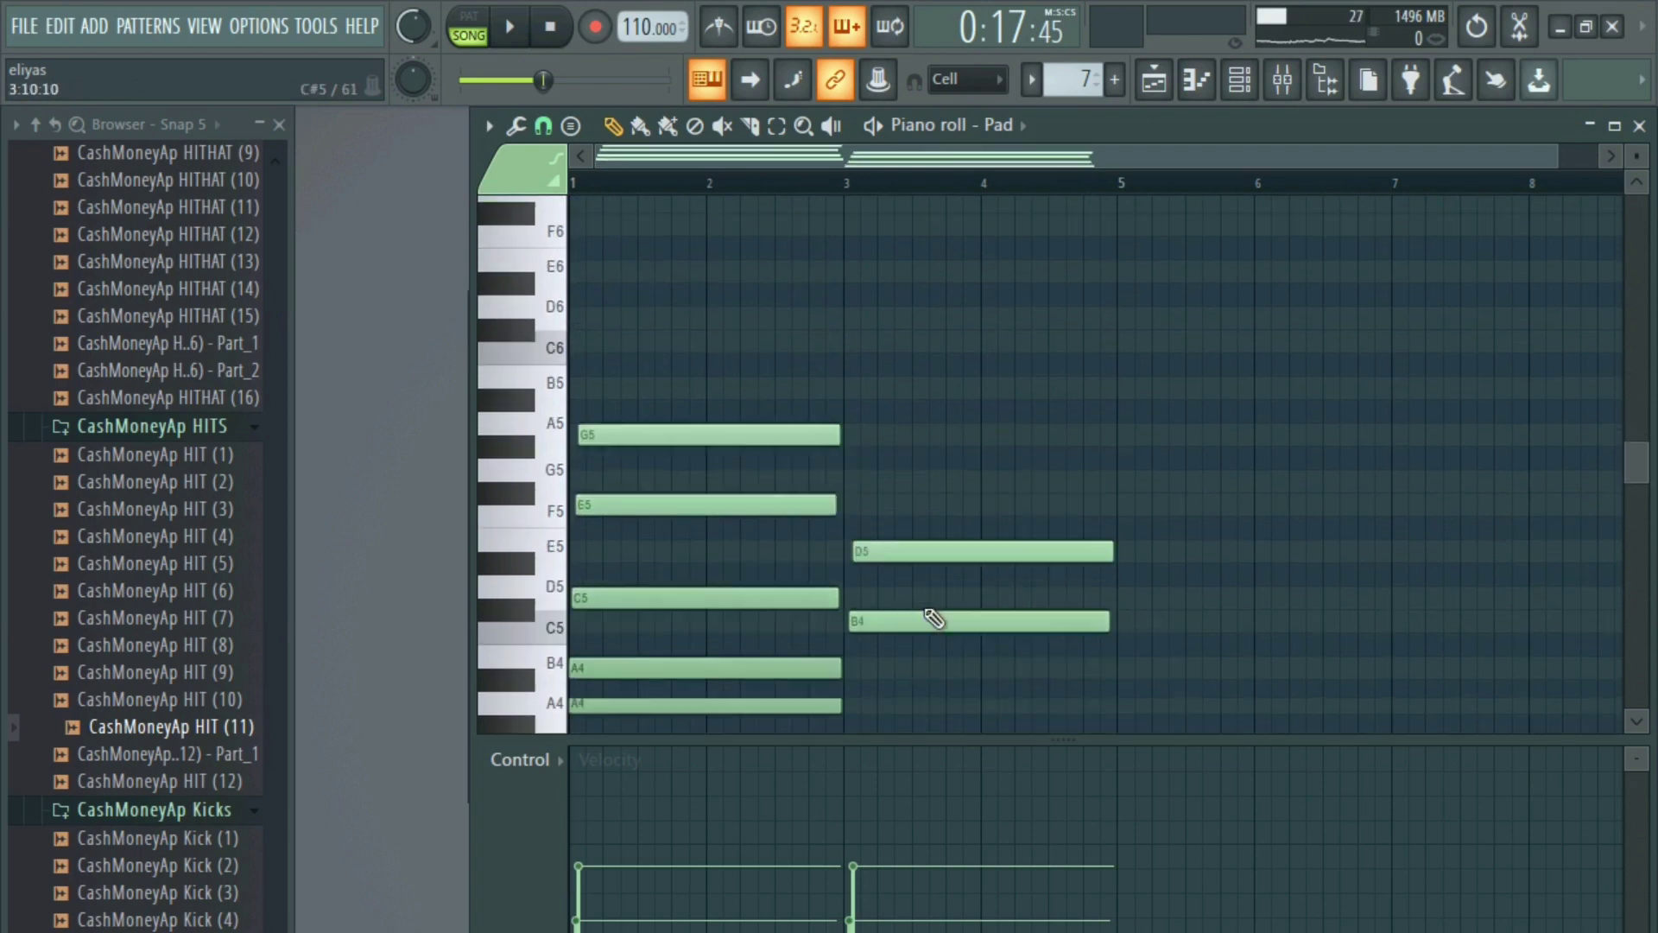
pyautogui.rightClick(783, 302)
pyautogui.rightClick(932, 419)
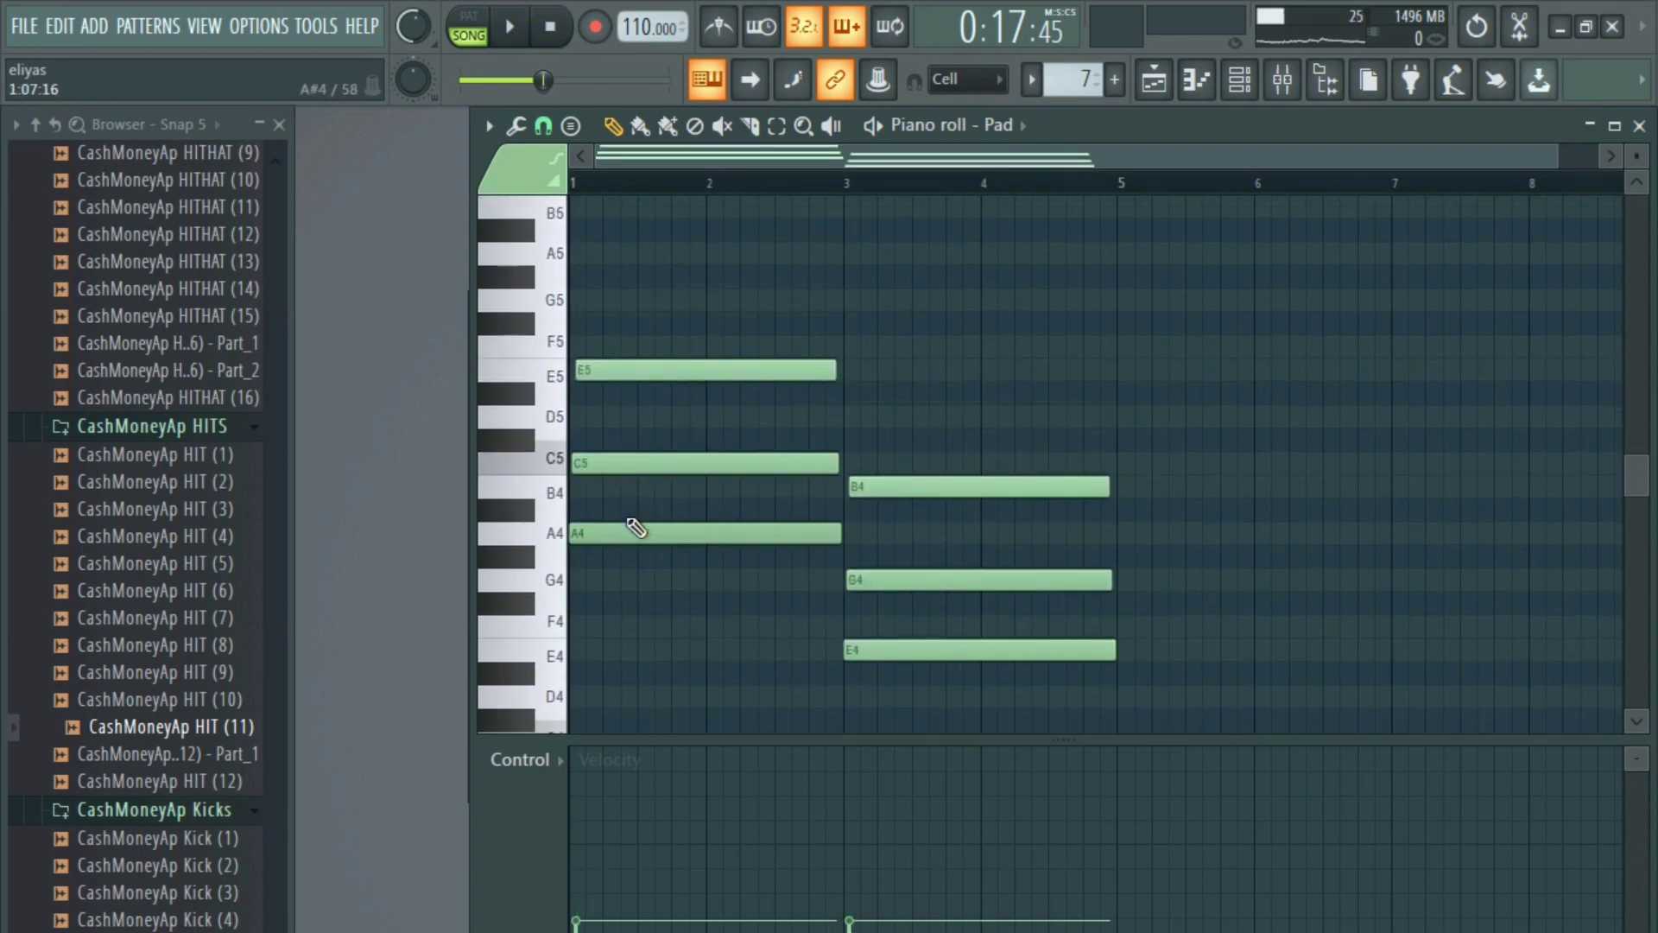
# - Select all six notes of the two pad chords and duplicate them one octave lower
pyautogui.scroll(-3, 636, 529)
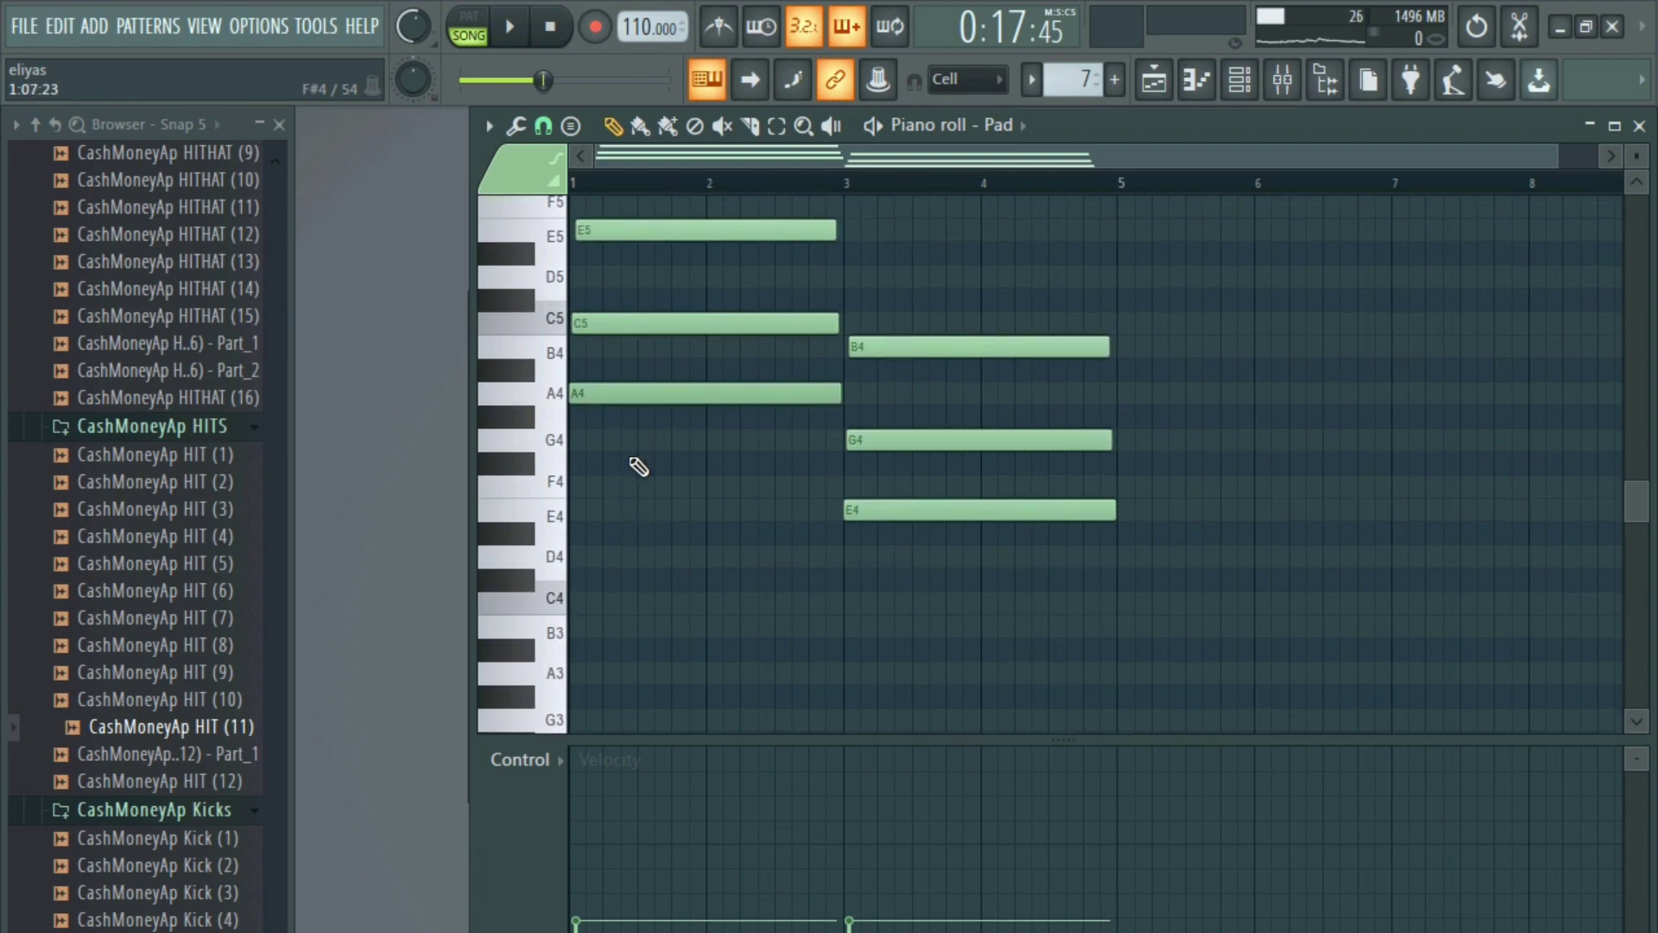
pyautogui.scroll(1, 638, 467)
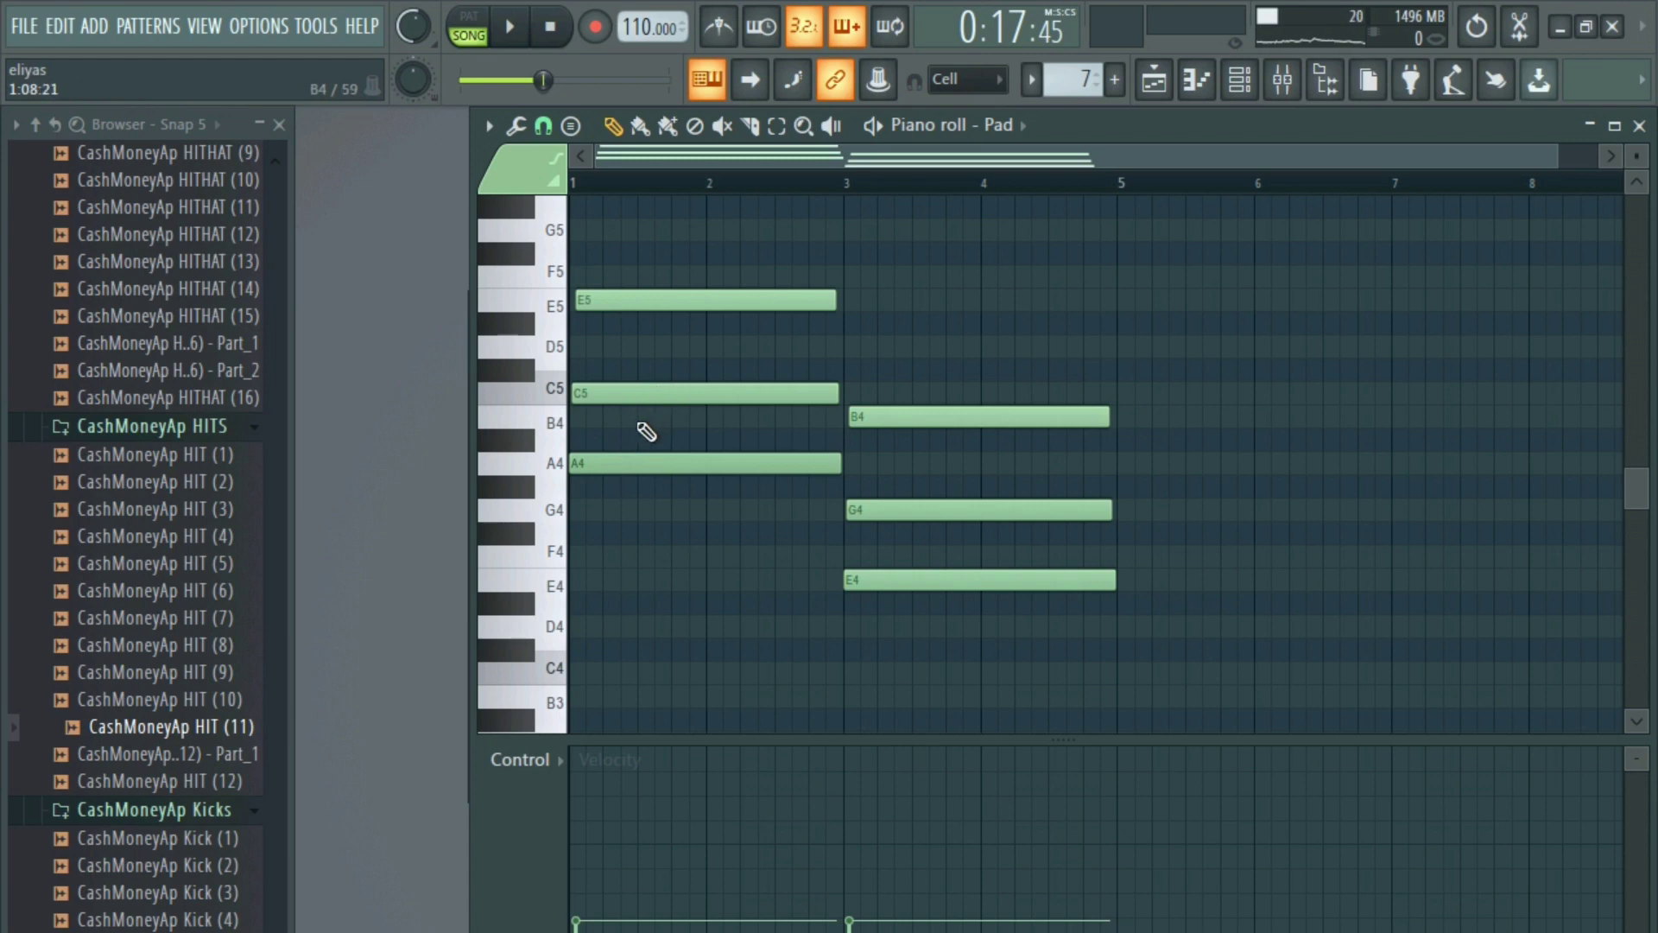
pyautogui.moveTo(646, 288); pyautogui.dragTo(999, 703)
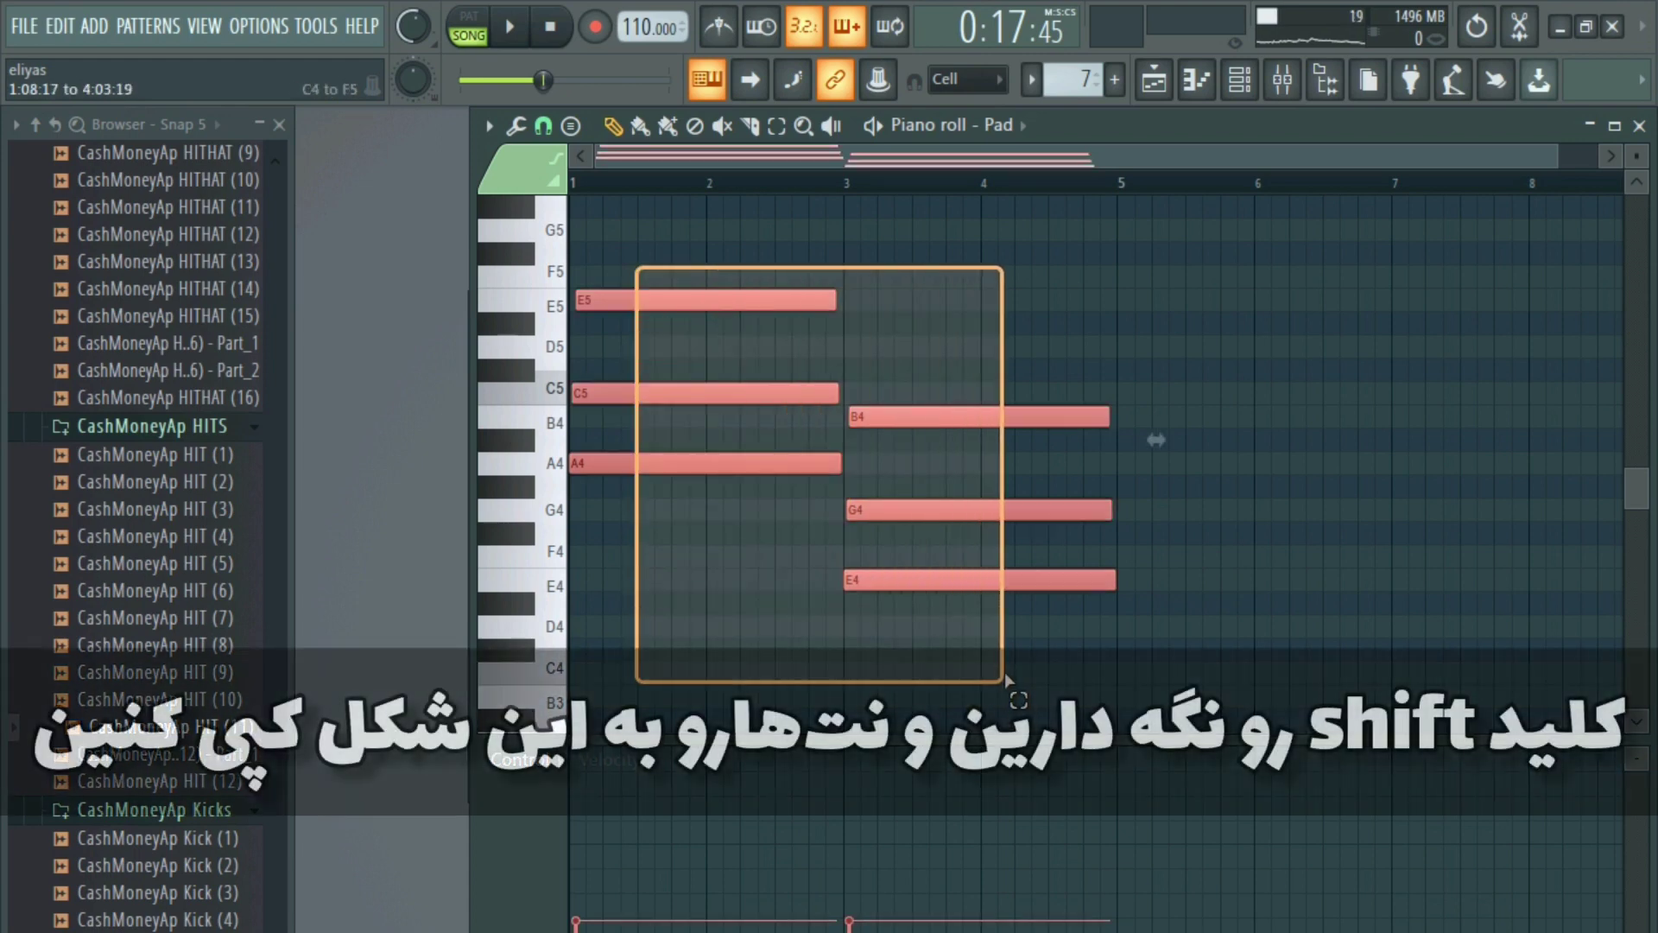
pyautogui.moveTo(626, 471); pyautogui.dragTo(442, 346)
pyautogui.scroll(3, 663, 466)
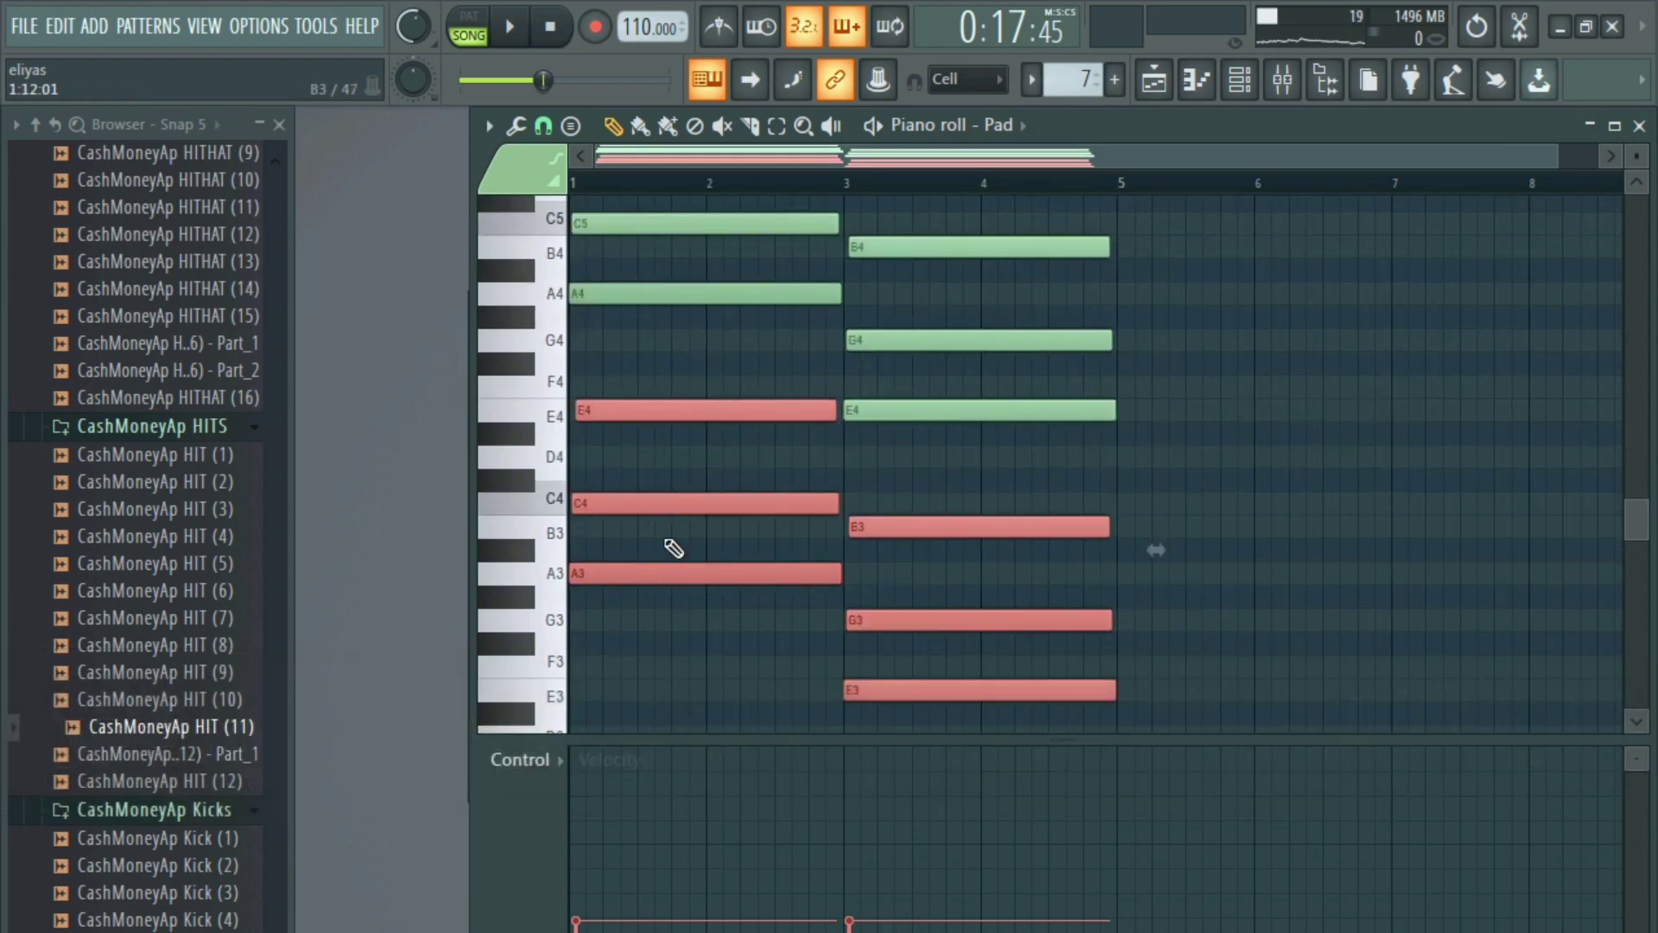
# - Delete C4 and E4 from the first lower chord and B3 and G3 from the second, keeping A3 and E3
pyautogui.rightClick(673, 504)
pyautogui.rightClick(684, 408)
pyautogui.scroll(-2, 888, 496)
pyautogui.rightClick(902, 393)
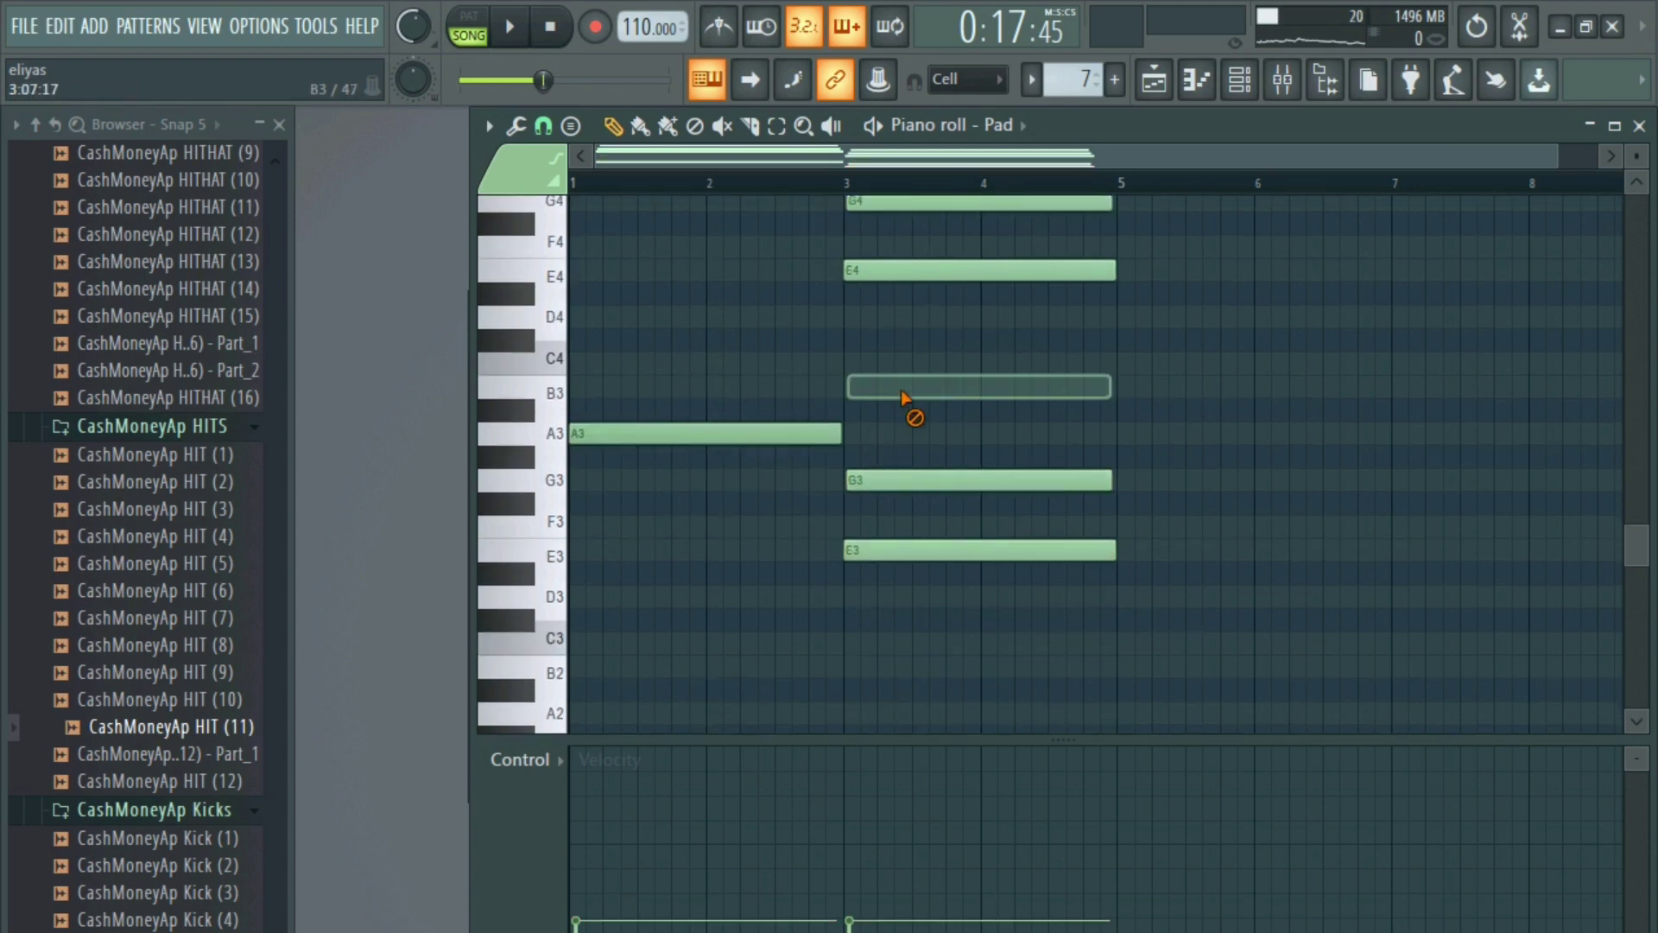
pyautogui.rightClick(906, 480)
pyautogui.scroll(5, 878, 511)
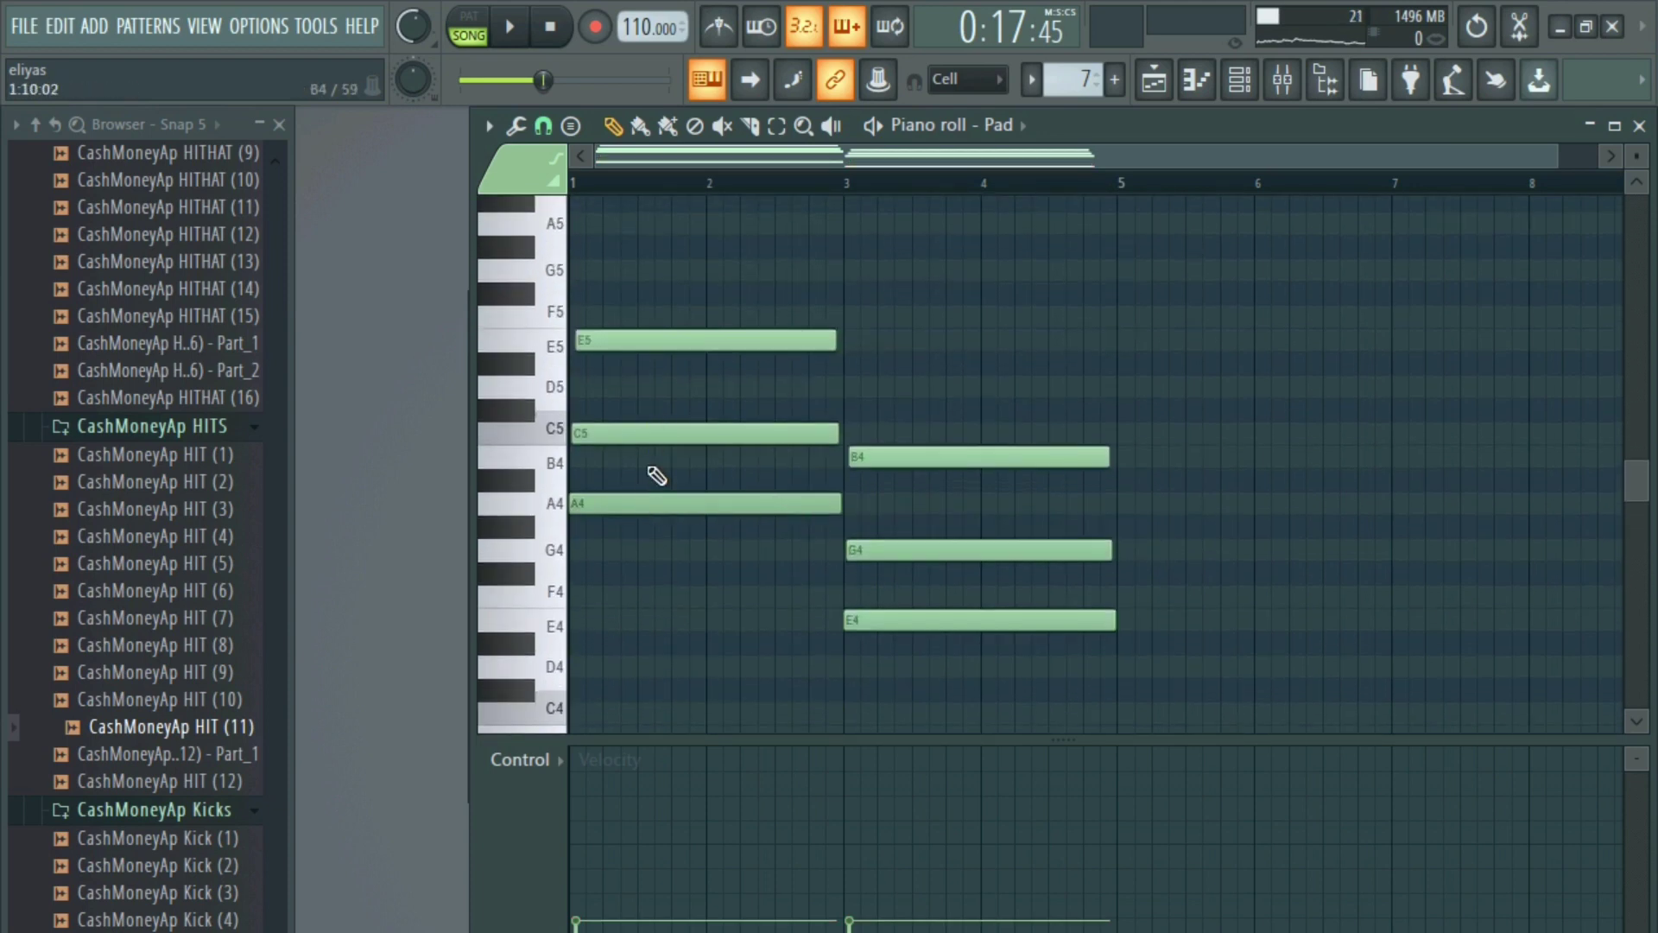
# - Delete A4 and E5 from the first upper pad chord and E4 and B4 from the second, keeping C5 and G4
pyautogui.rightClick(681, 499)
pyautogui.rightClick(907, 620)
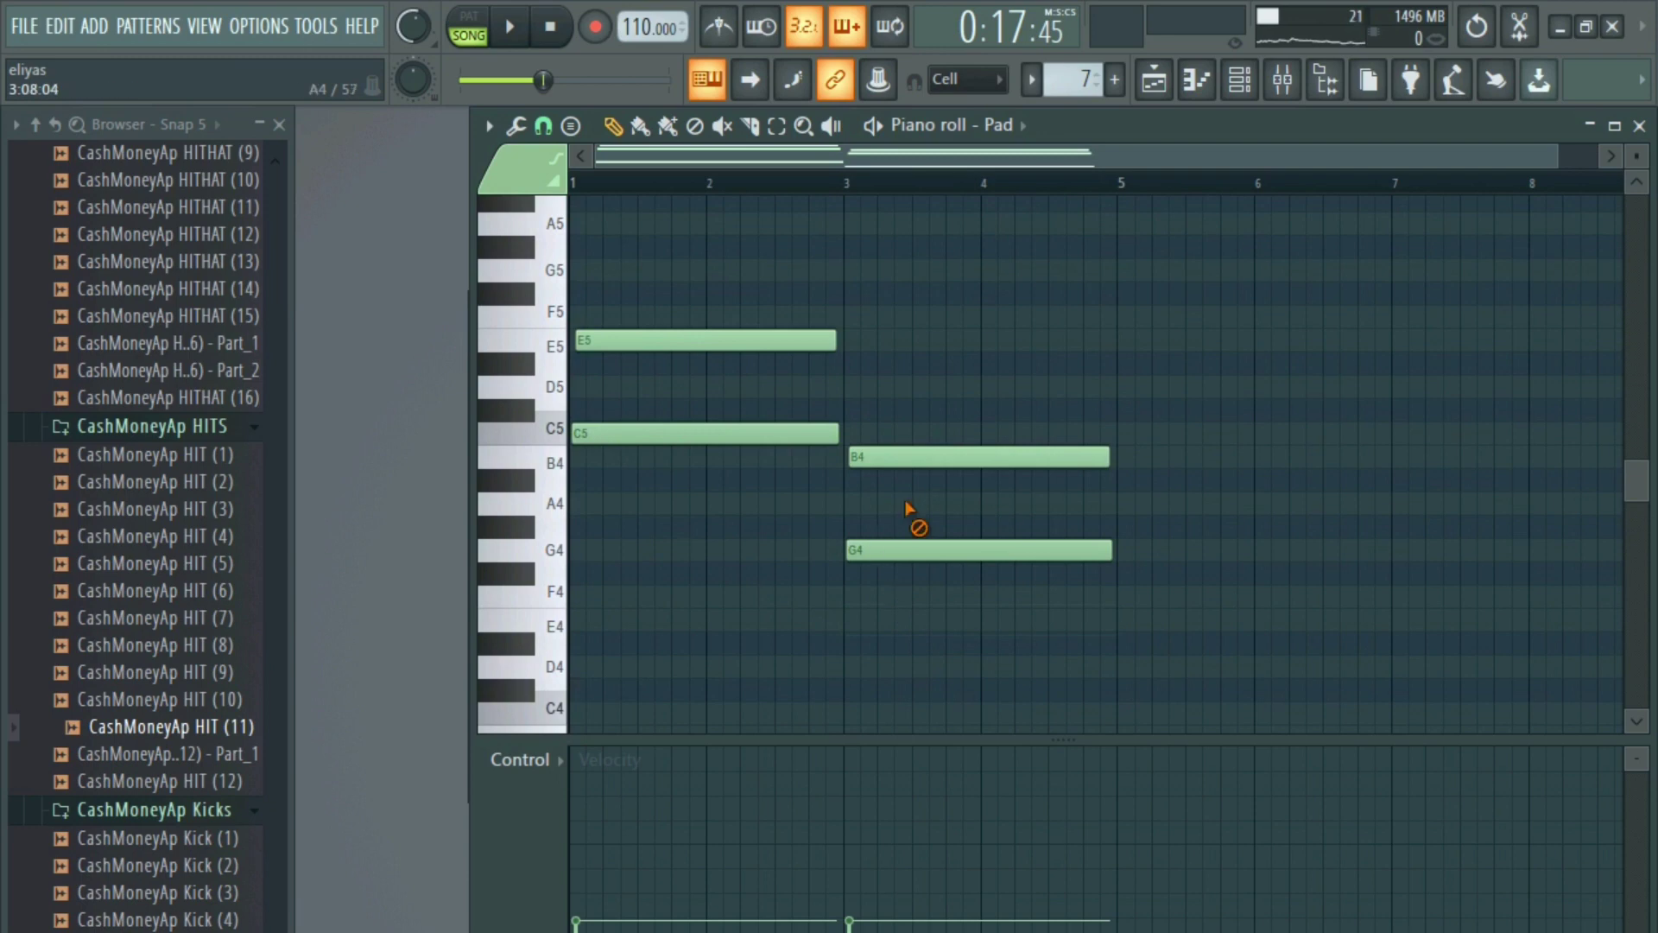
pyautogui.rightClick(898, 457)
pyautogui.rightClick(831, 341)
pyautogui.hotkey('ctrl', 'a')
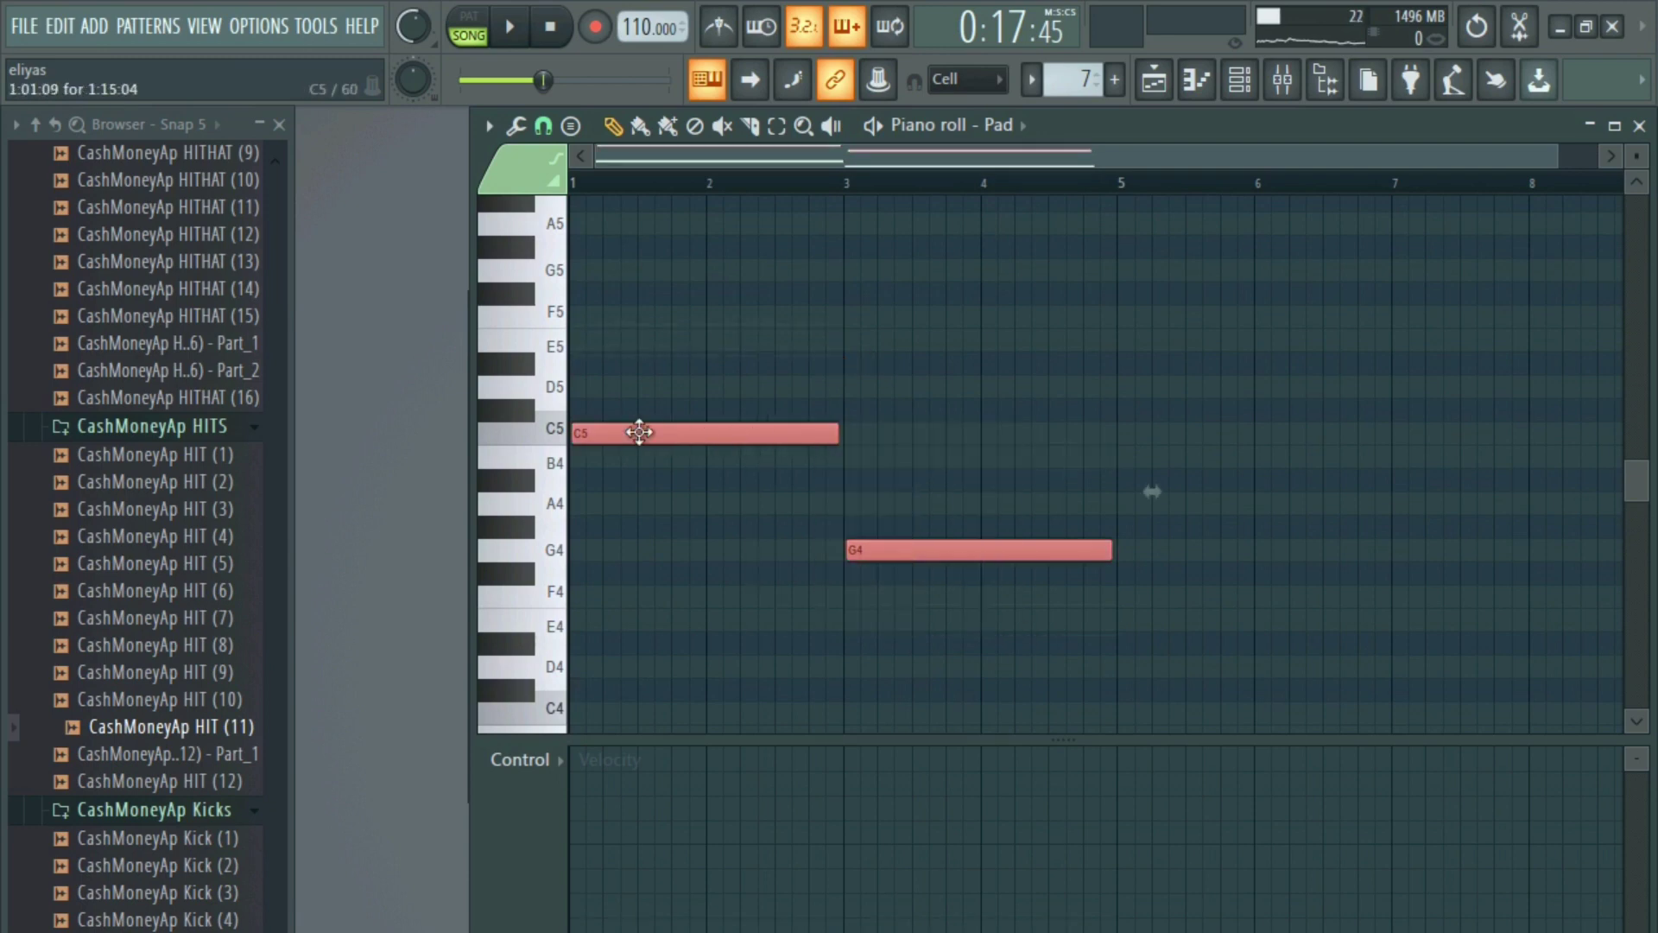
pyautogui.hotkey('ctrl', 'd')
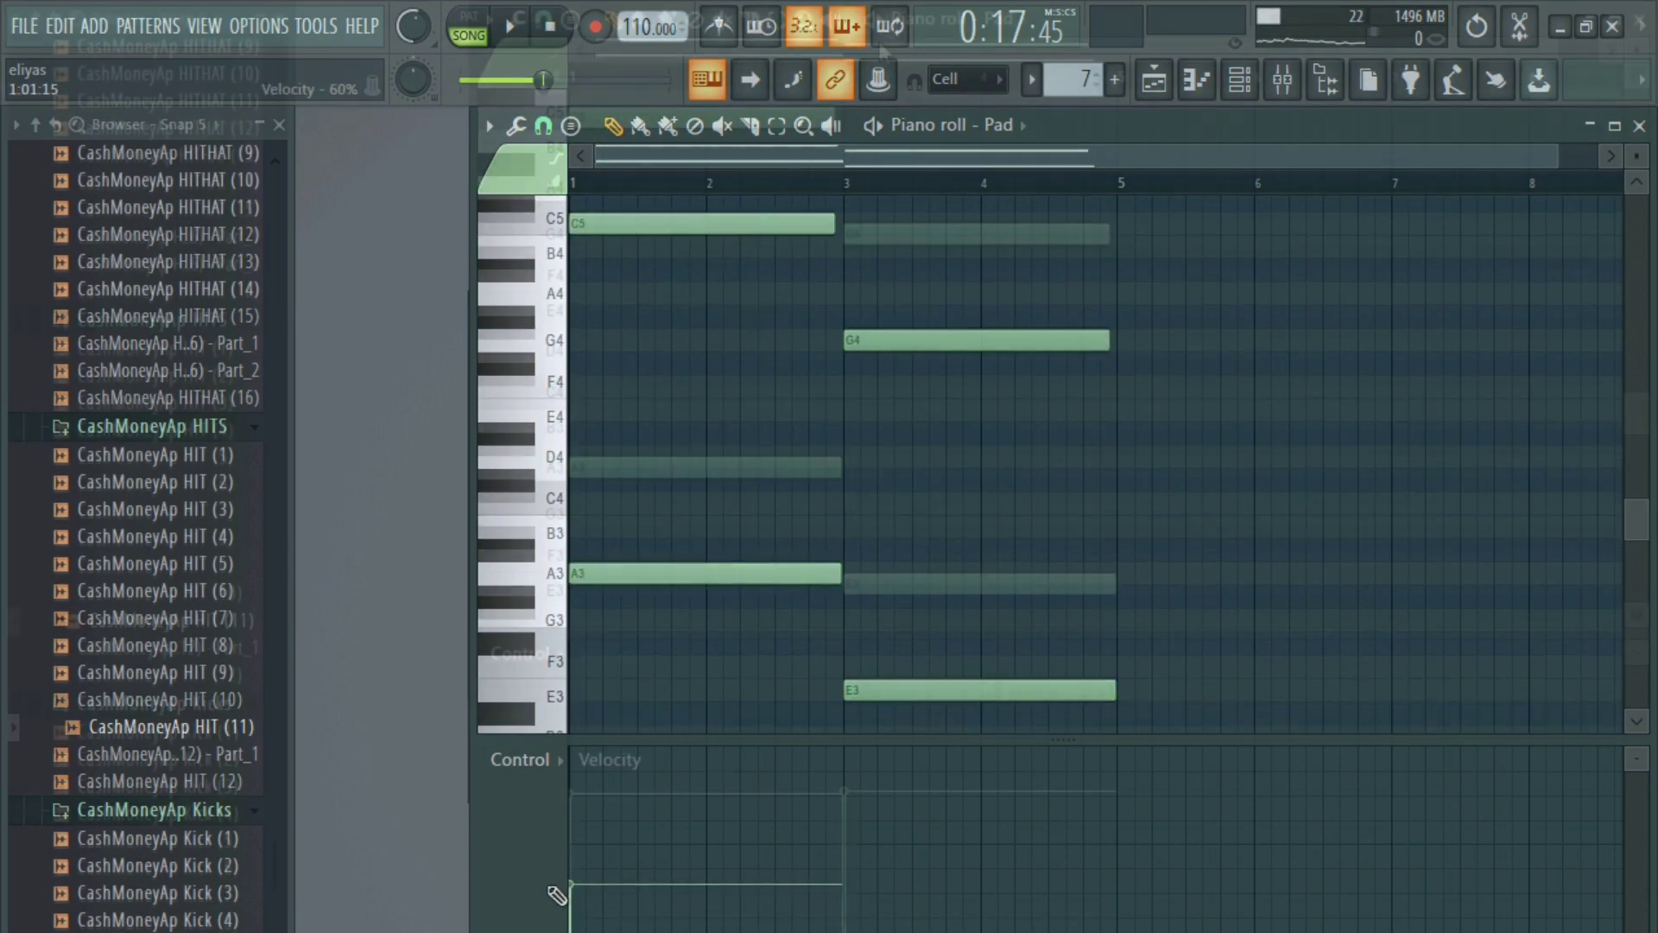
# - Transpose all the Pad notes up one octave and play the pattern
pyautogui.press('space')
pyautogui.hotkey('ctrl', 'a')
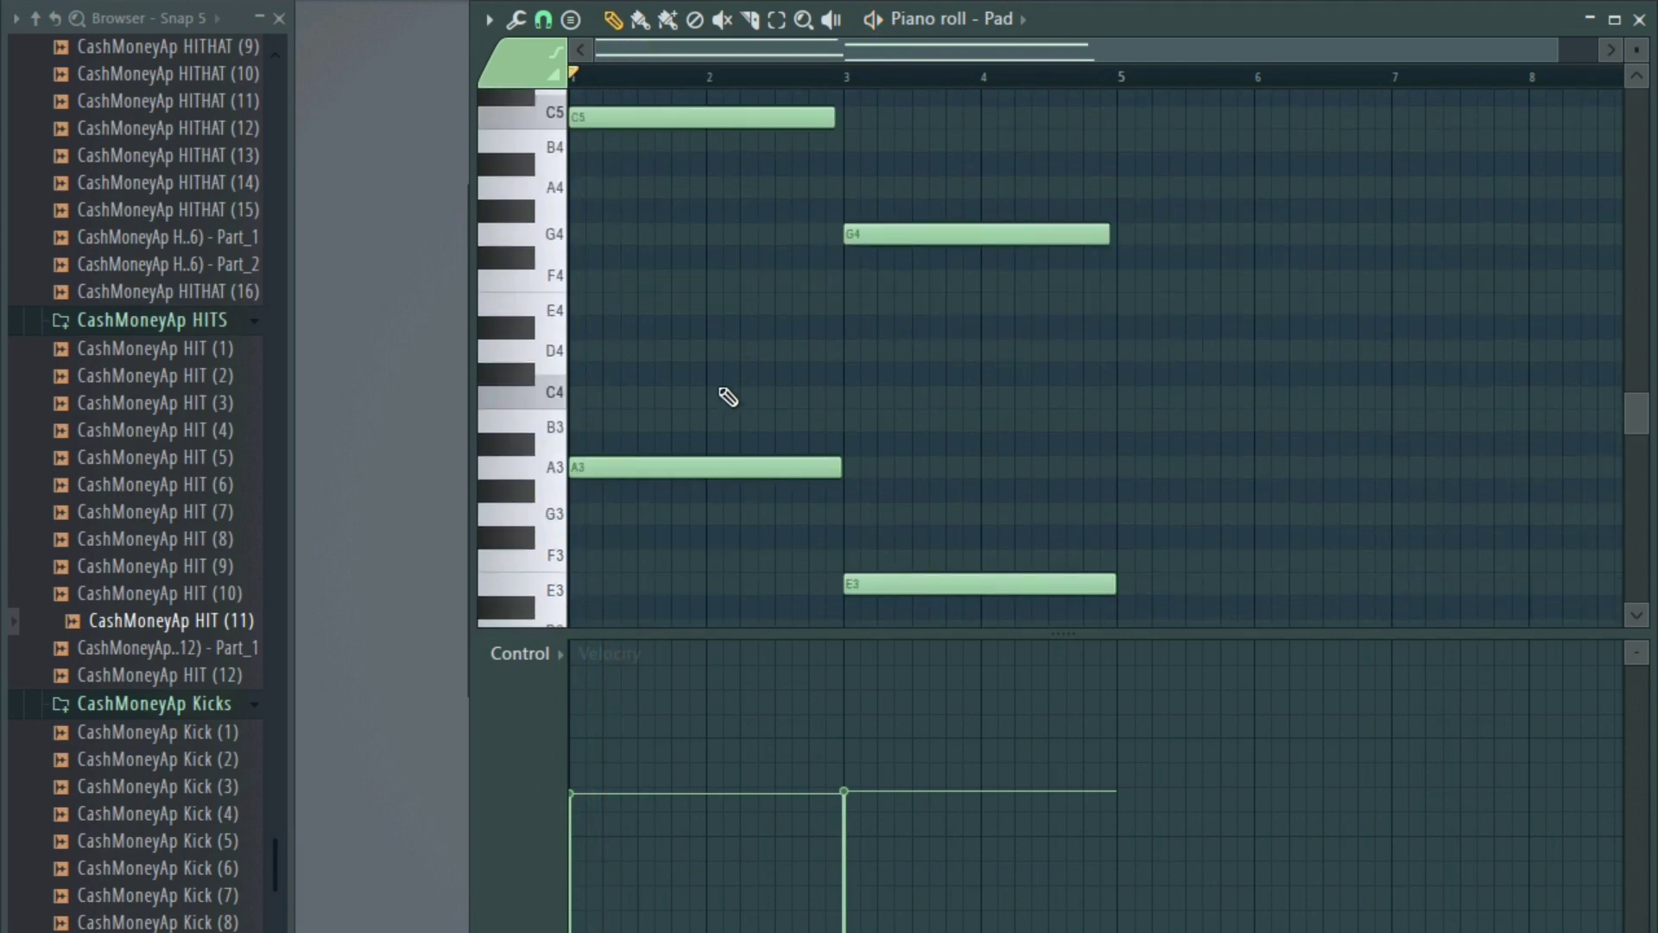
pyautogui.moveTo(611, 469); pyautogui.dragTo(516, 190)
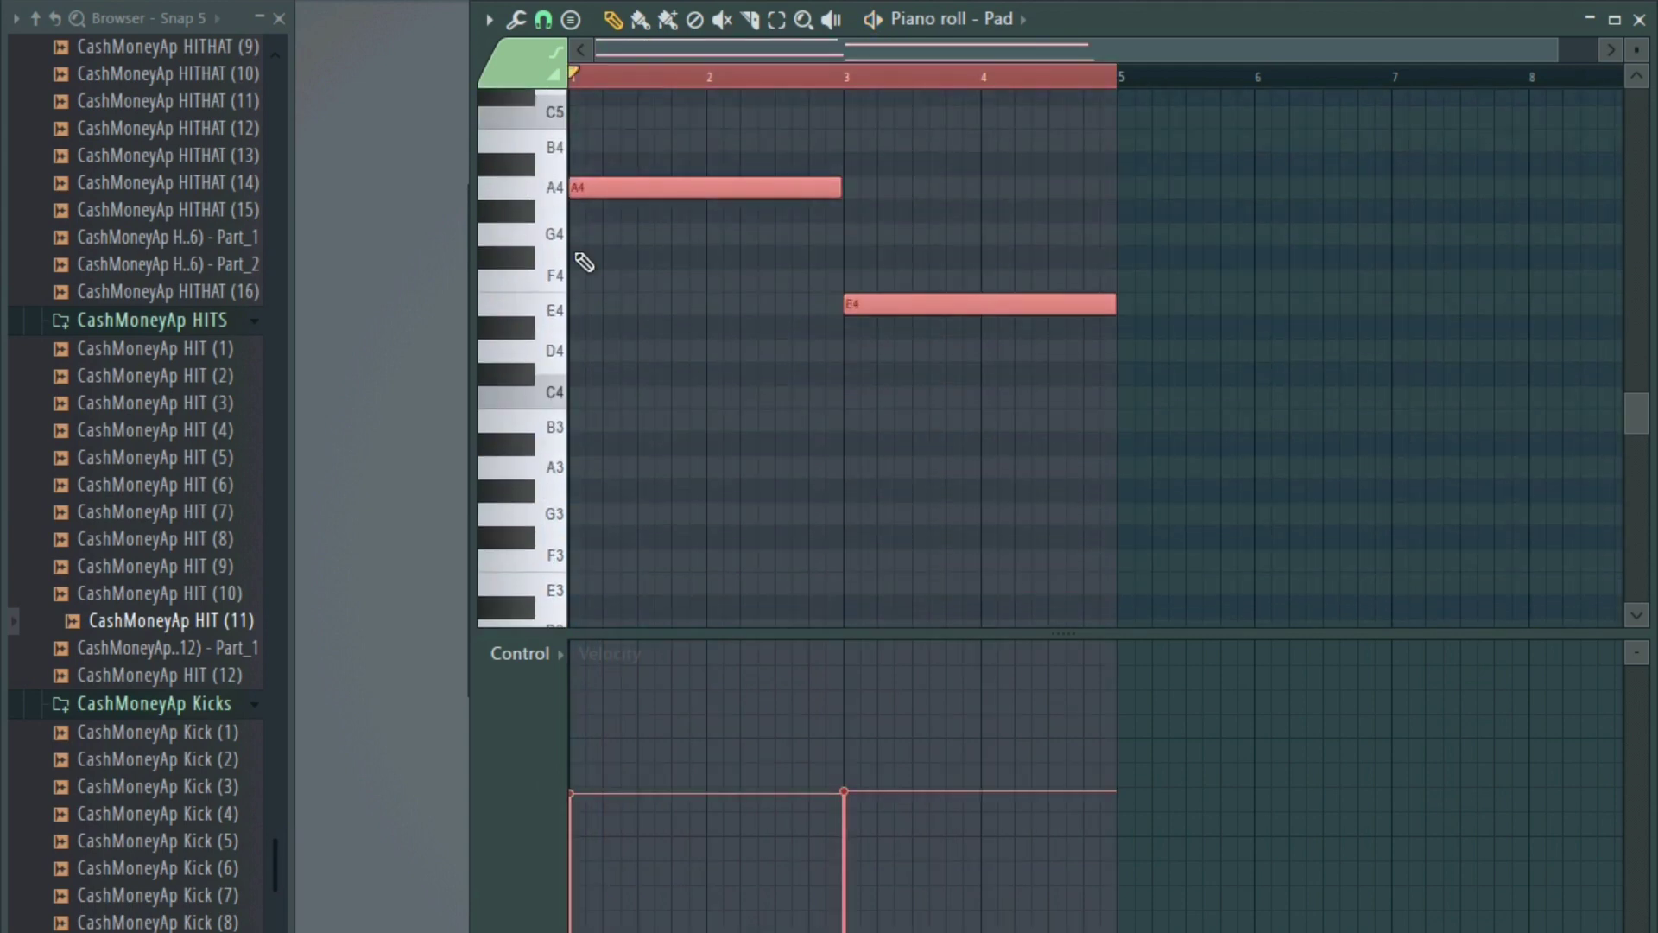
pyautogui.press('space')
pyautogui.scroll(5, 685, 359)
pyautogui.scroll(-1, 704, 470)
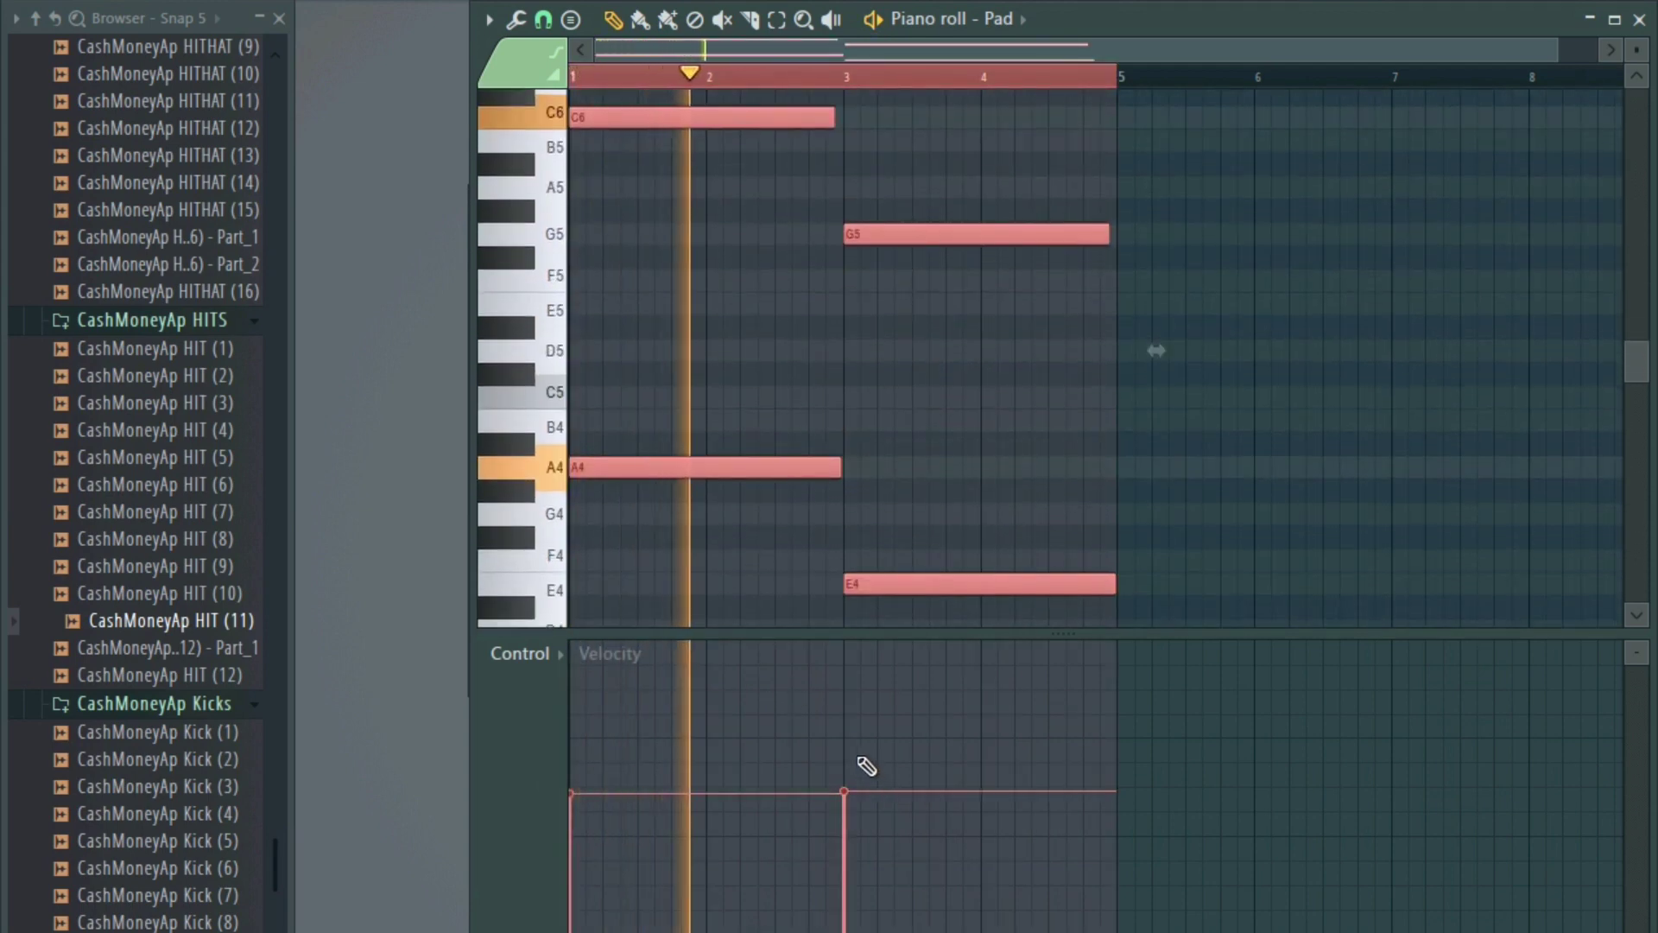
# - Raise the velocity of the notes in both pad chords slightly and deselect them
pyautogui.moveTo(849, 737); pyautogui.dragTo(573, 723)
pyautogui.hotkey('ctrl', 'd')
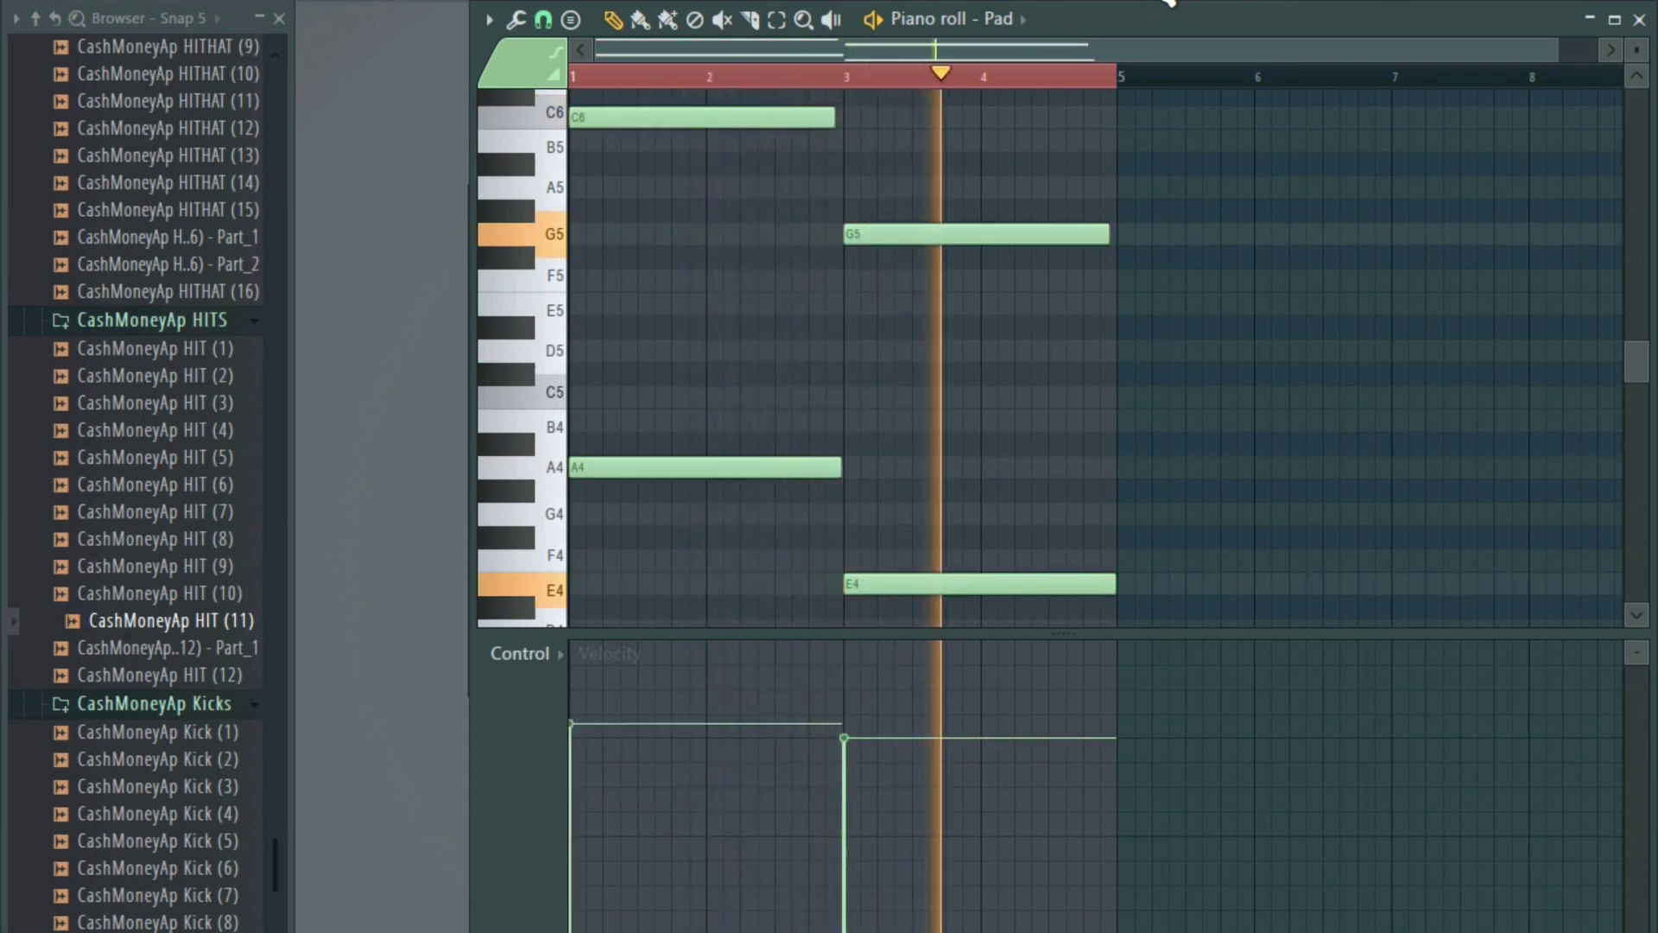
pyautogui.press('F5')
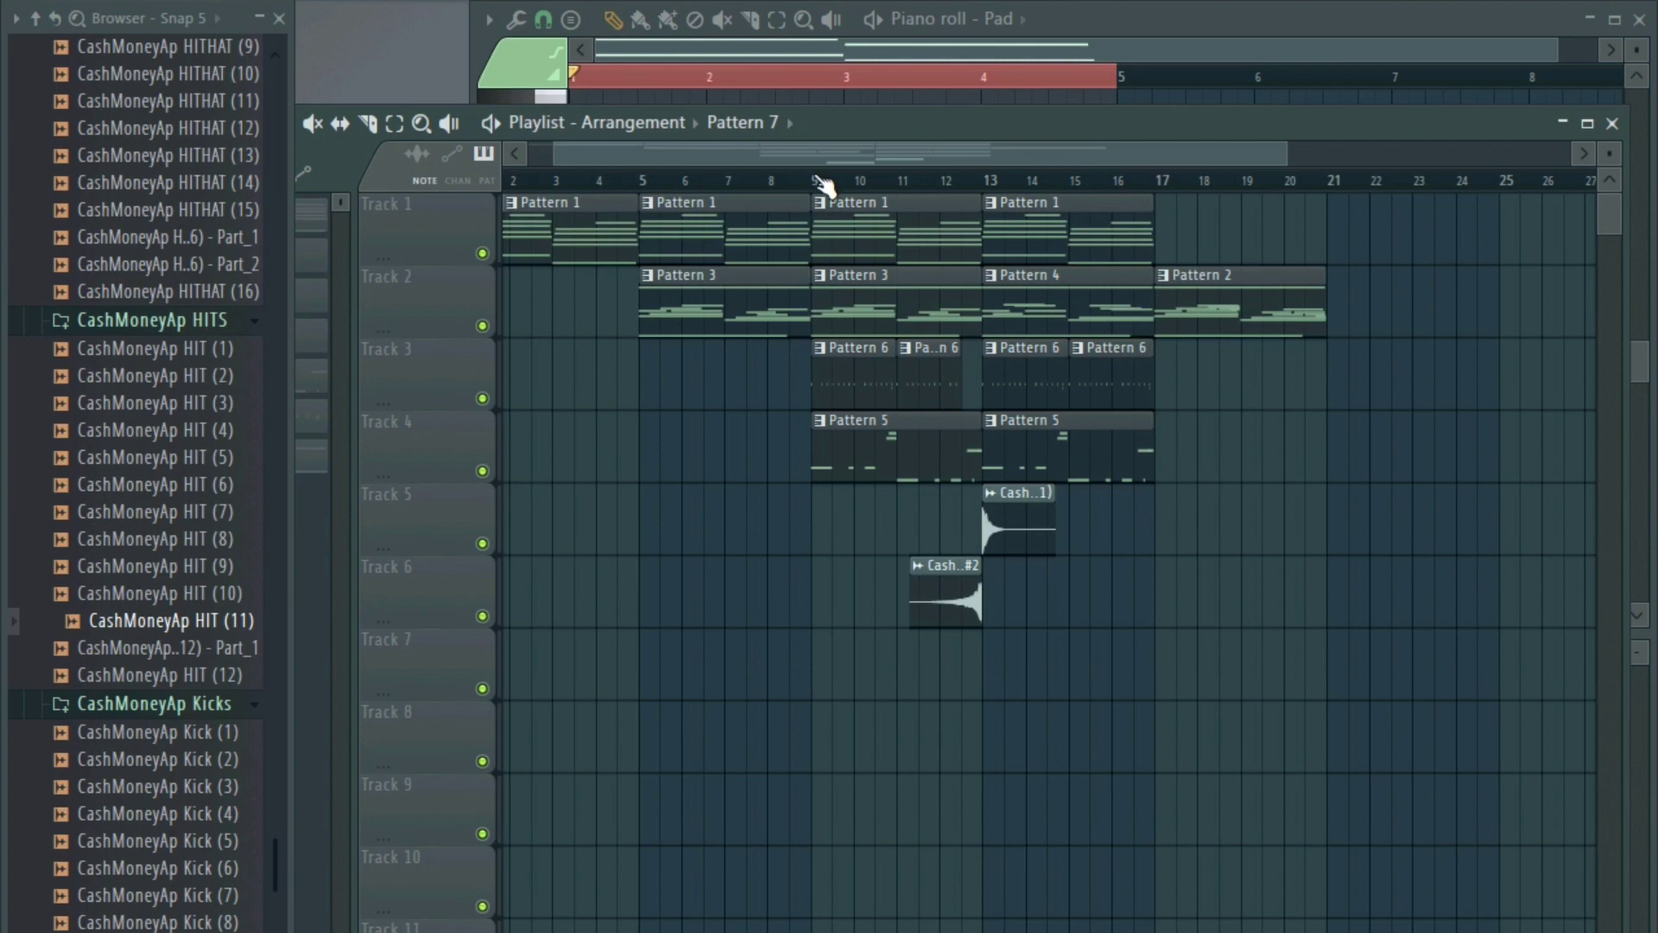
pyautogui.press('F5')
# - Open the Pad channel's Nexus instrument and audition the PD angelesque and PD beauty morph presets
pyautogui.press('F6')
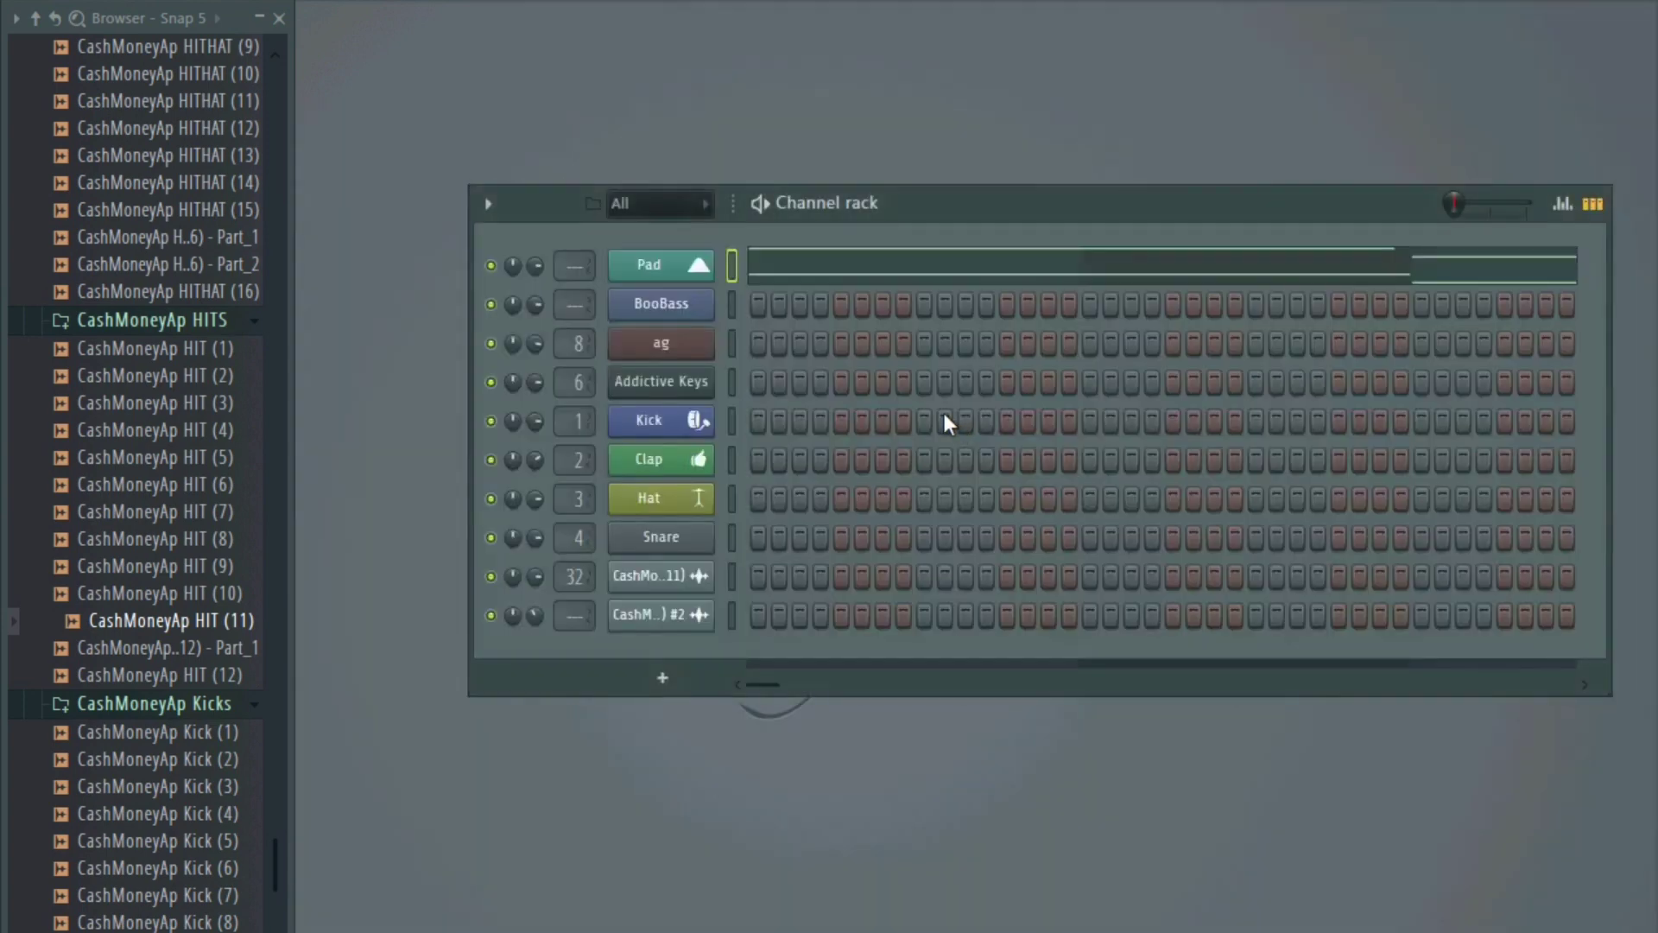
pyautogui.click(644, 278)
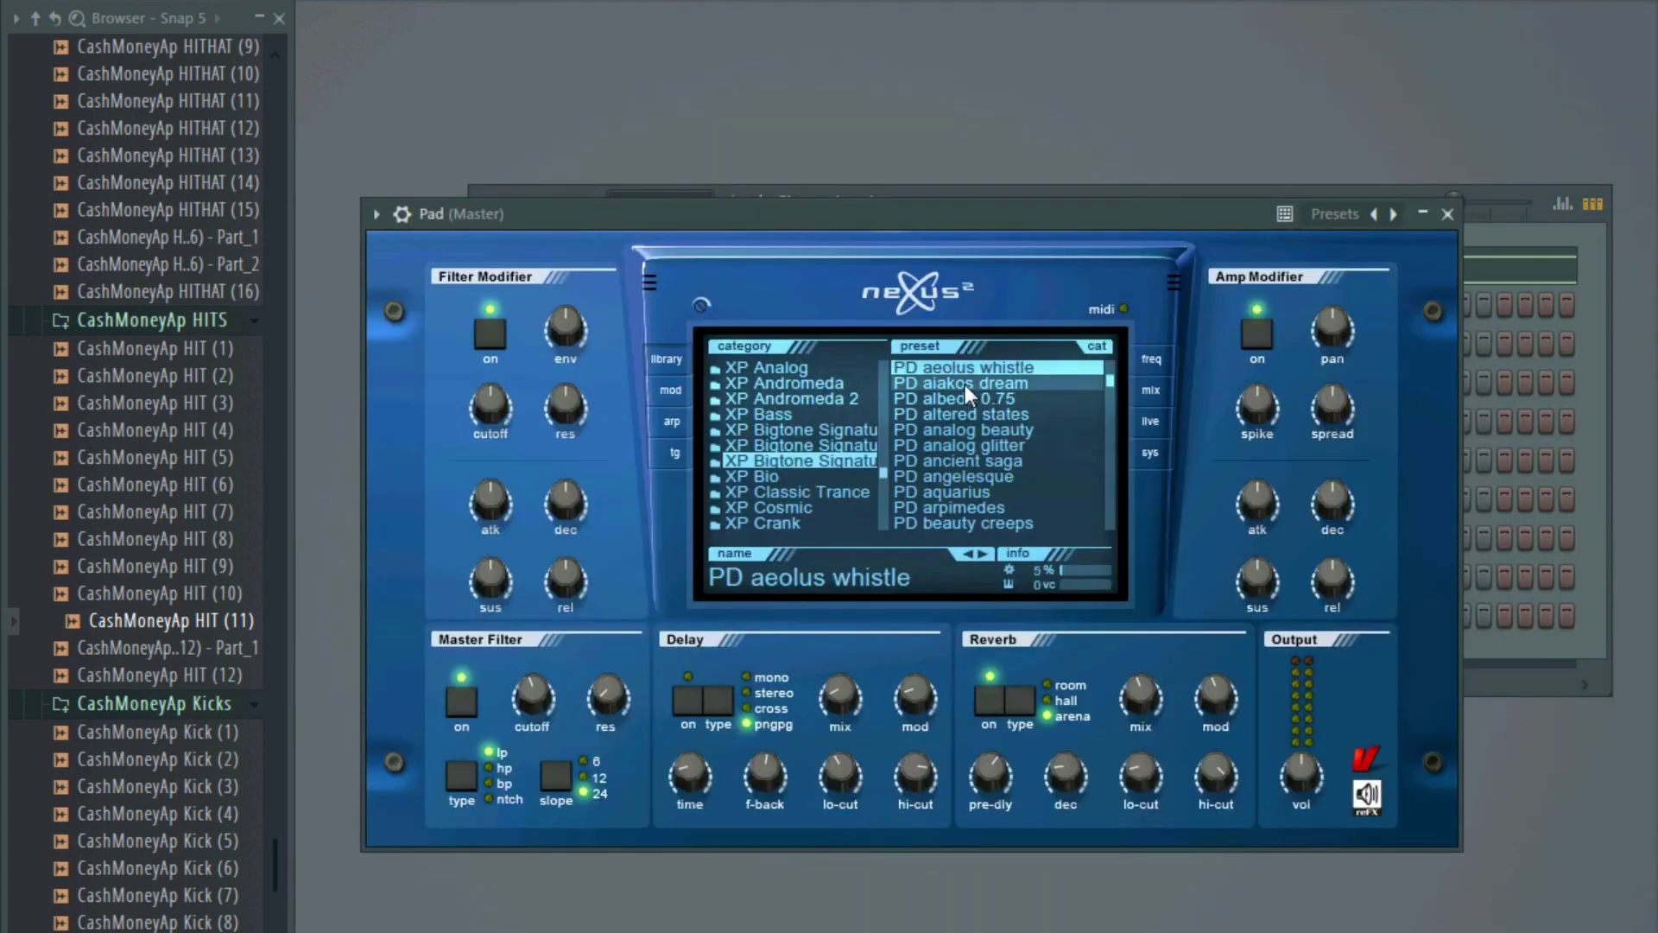
pyautogui.click(950, 476)
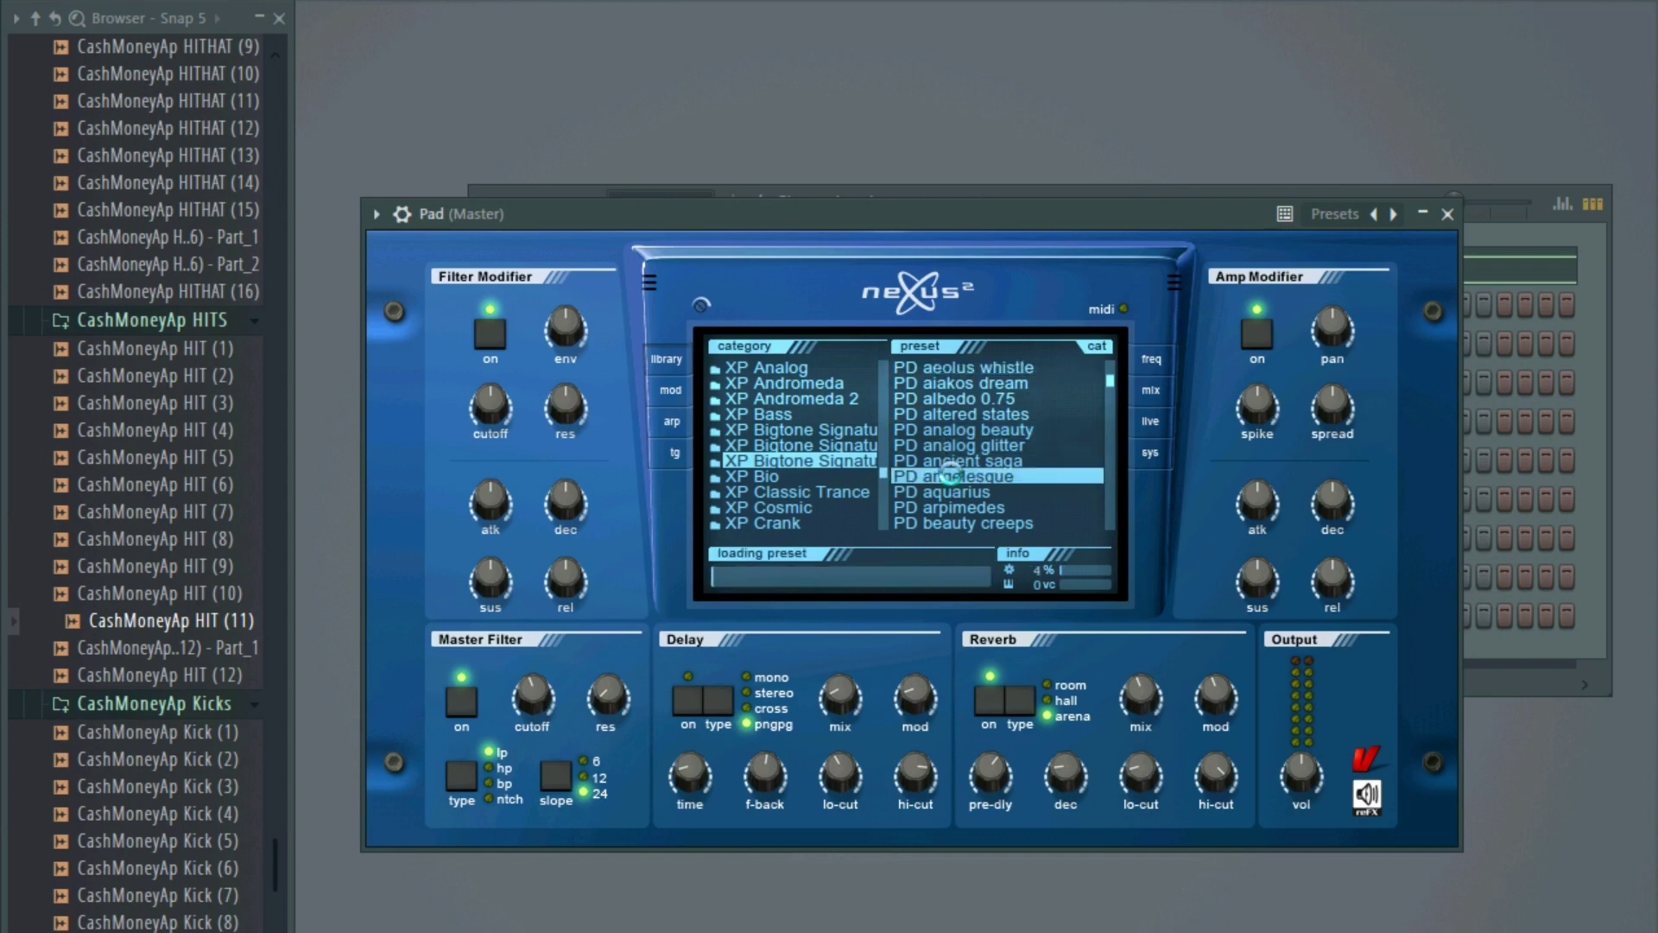
pyautogui.moveTo(861, 217); pyautogui.dragTo(853, 215)
pyautogui.press('Escape')
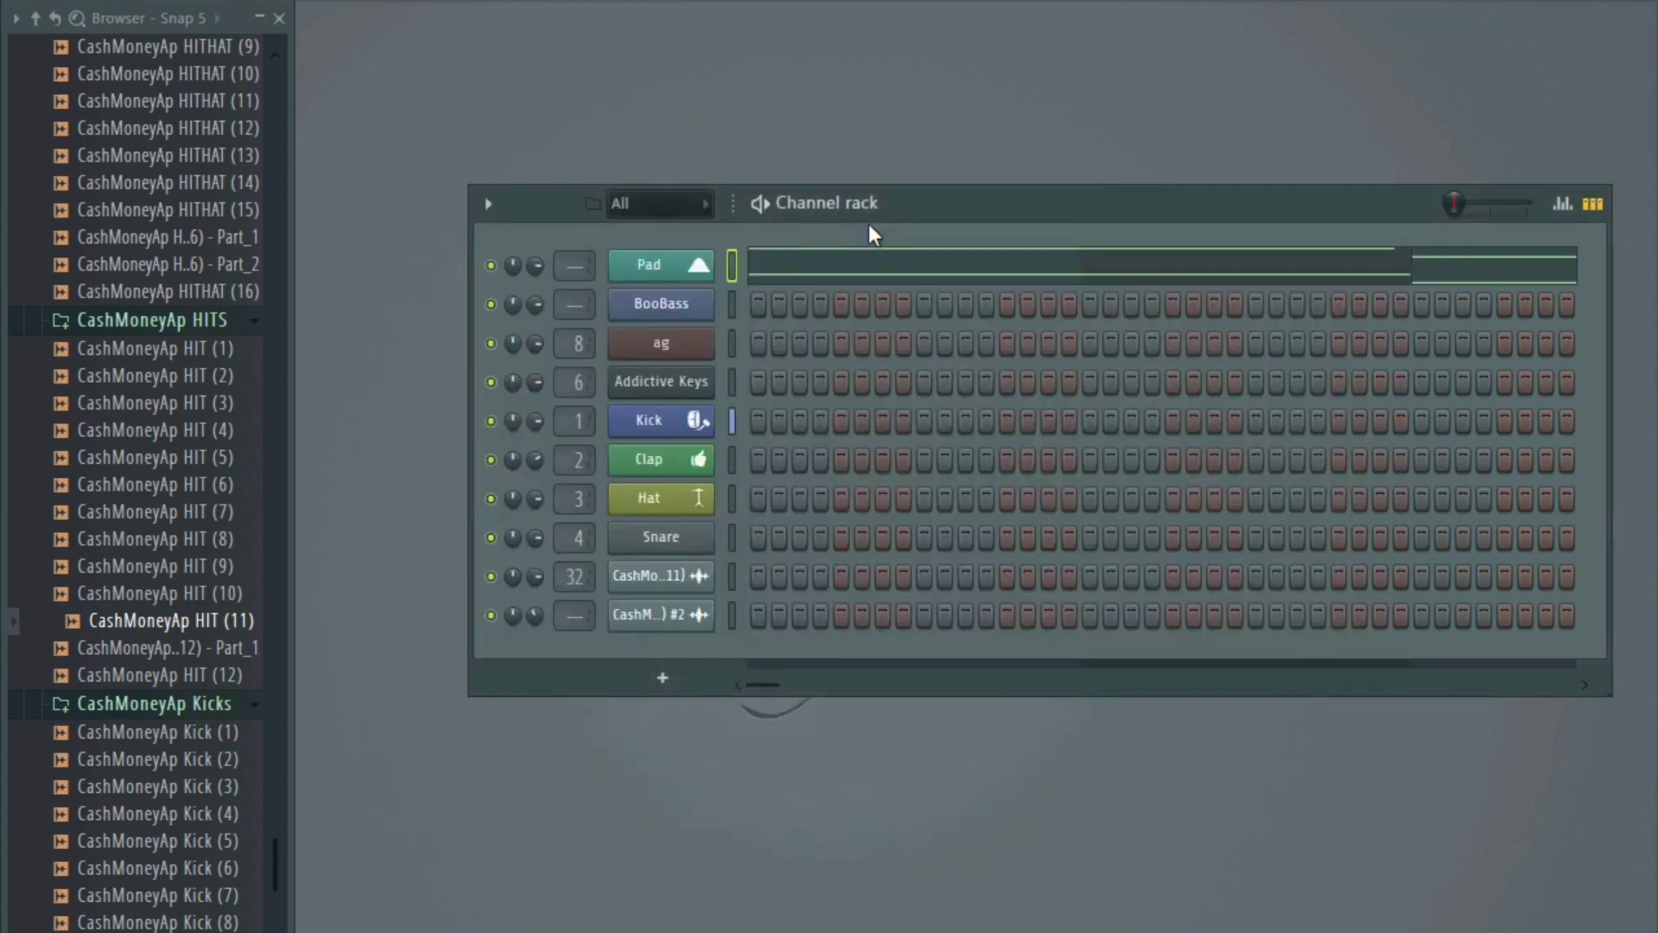
pyautogui.click(649, 265)
pyautogui.moveTo(908, 217); pyautogui.dragTo(820, 142)
pyautogui.click(908, 357)
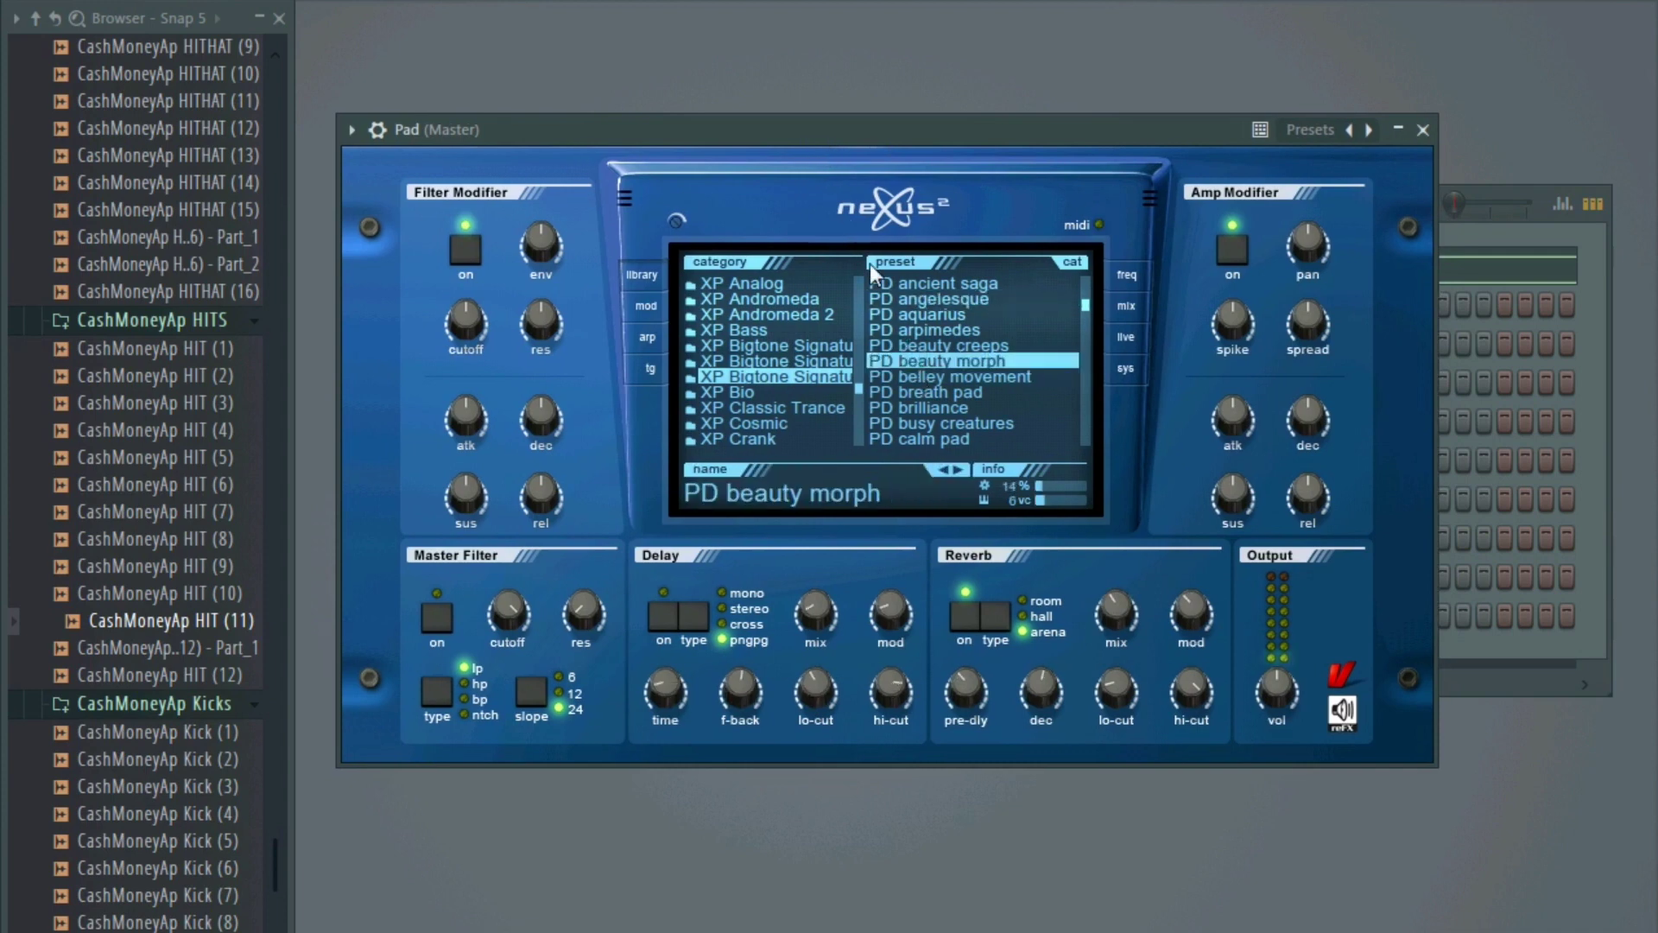
# - Audition the PD breath pad, PD calm pad and PD cirrus clouds presets on the Pad channel
pyautogui.scroll(-3, 914, 335)
pyautogui.click(940, 312)
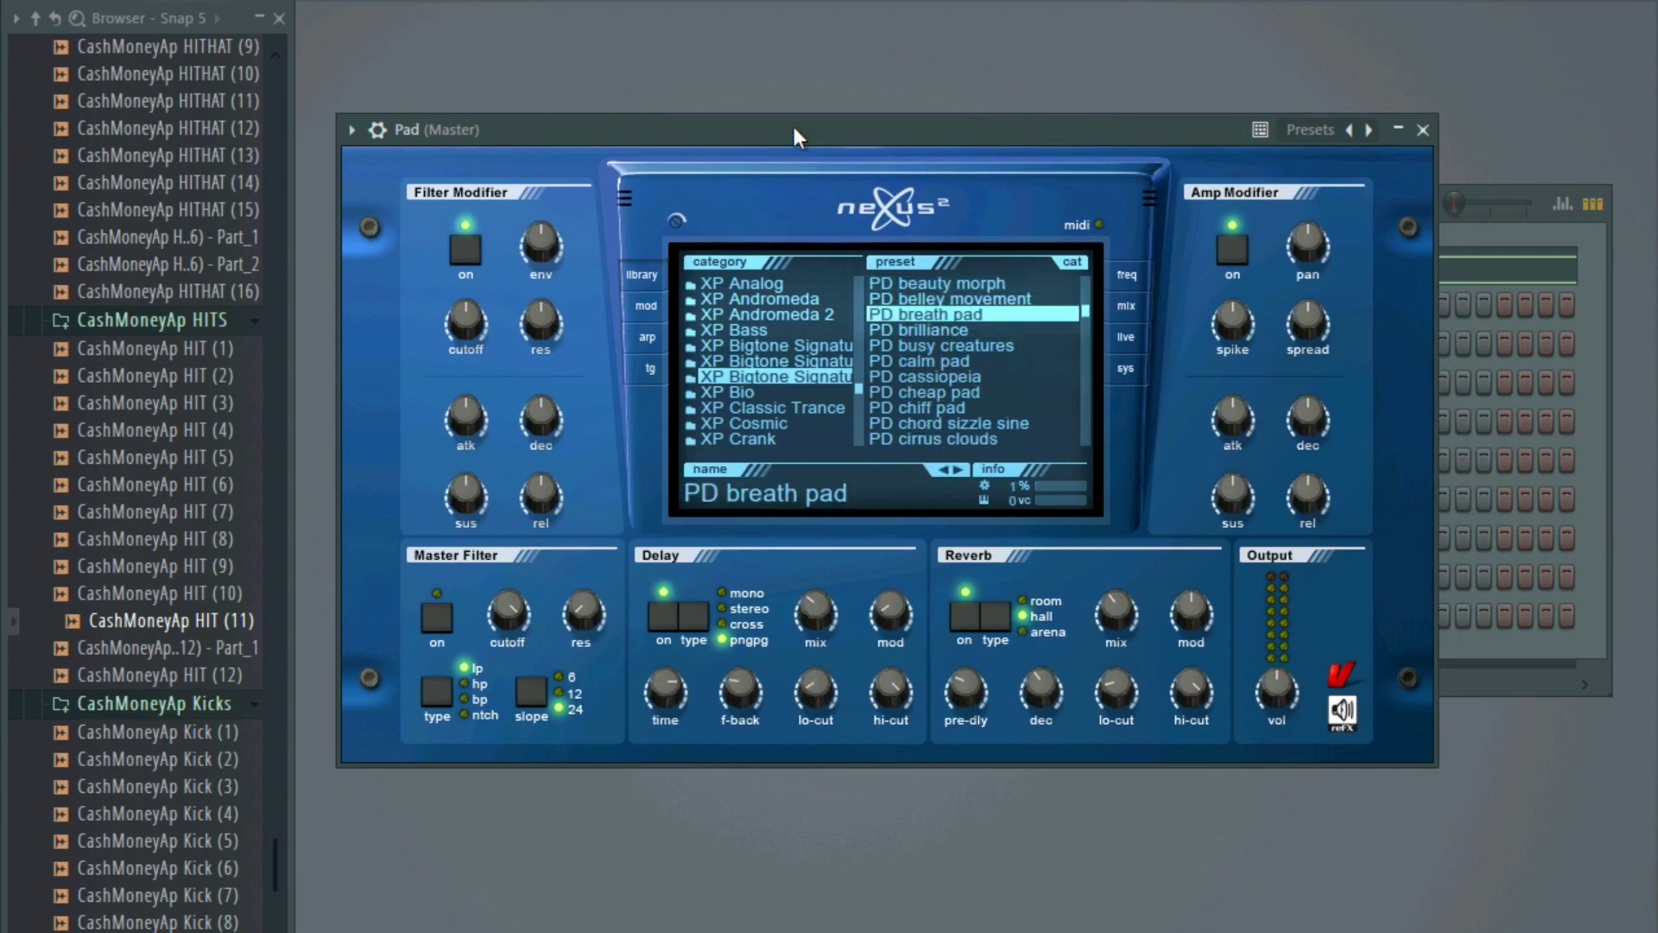
pyautogui.click(940, 362)
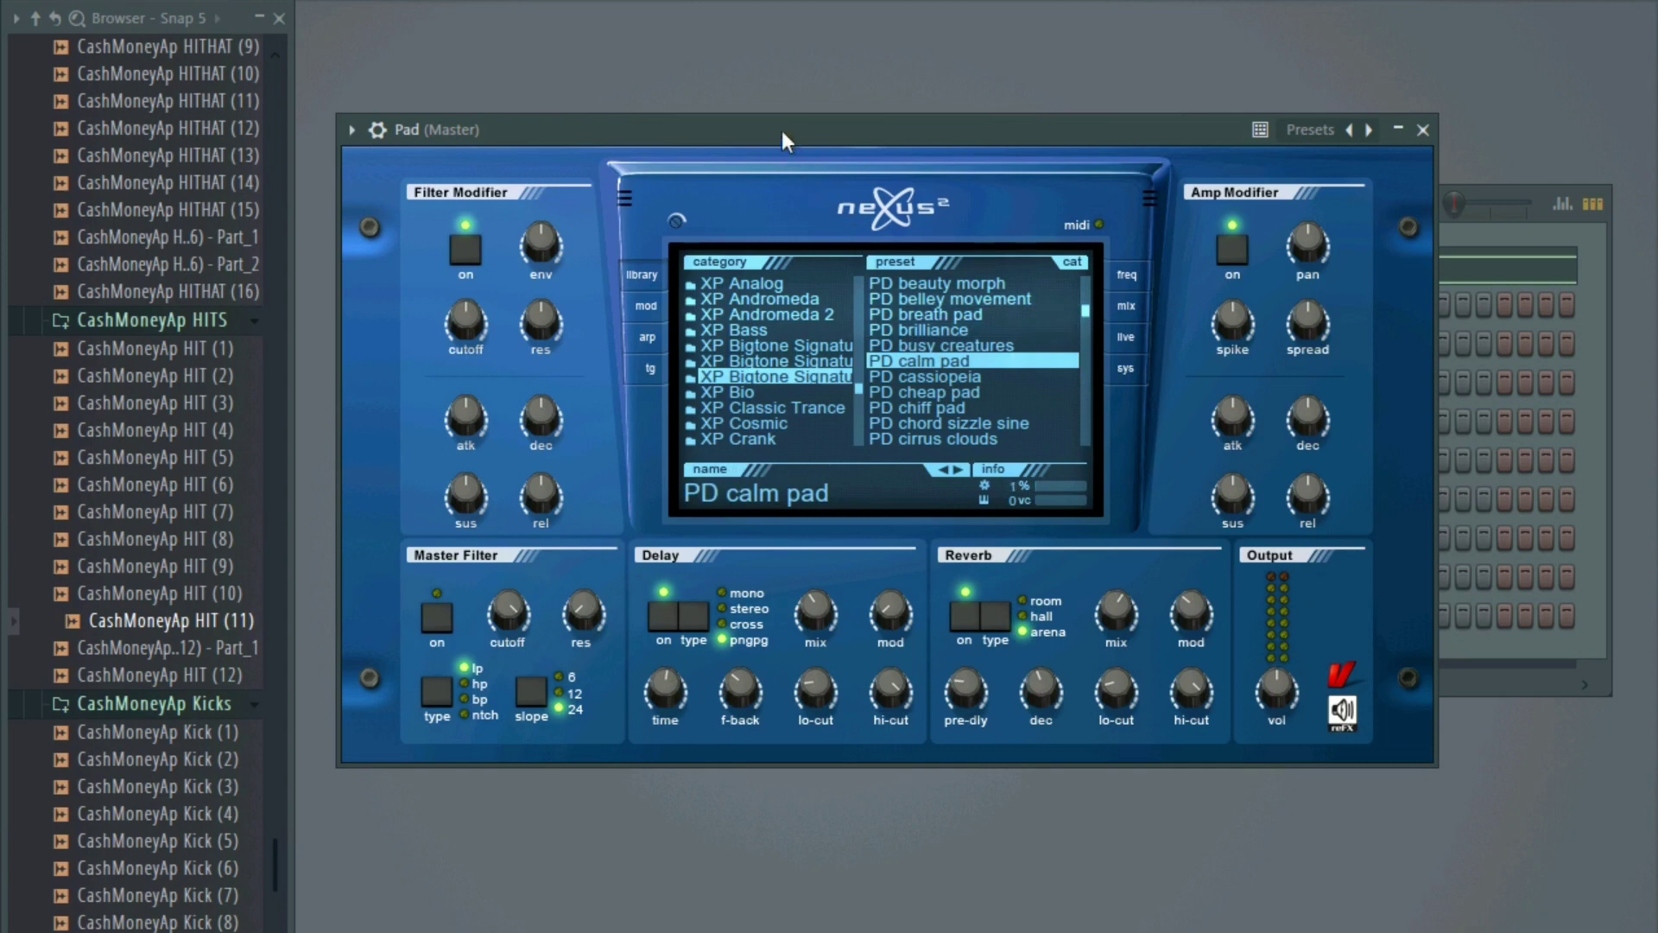
pyautogui.scroll(-2, 940, 330)
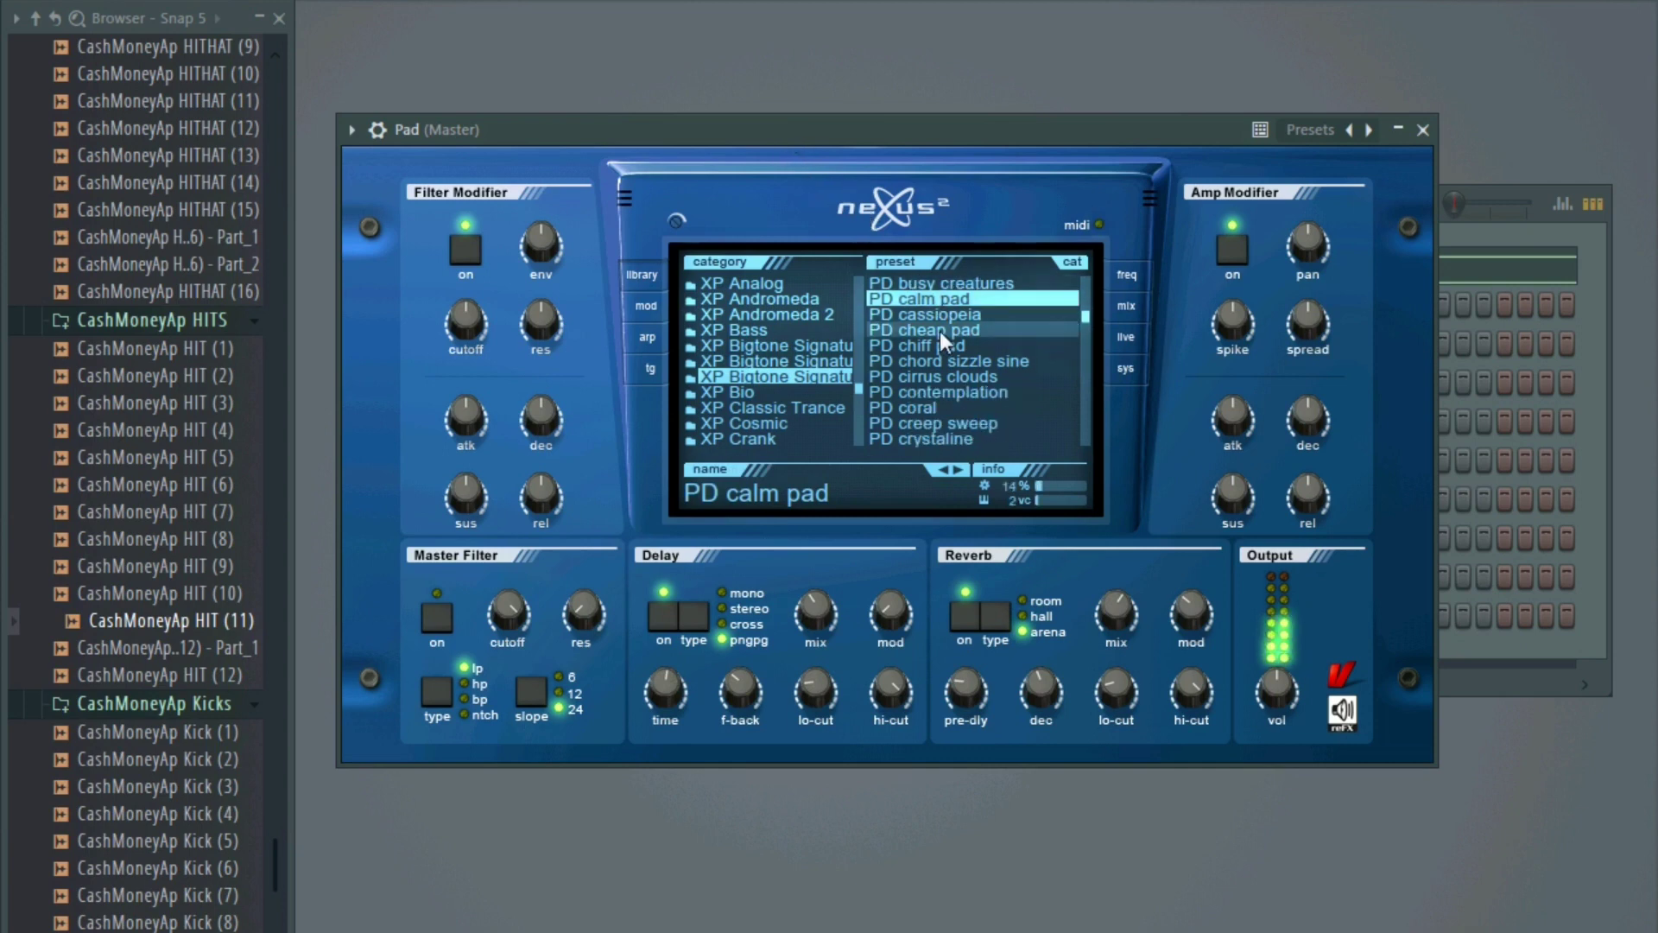
pyautogui.click(950, 378)
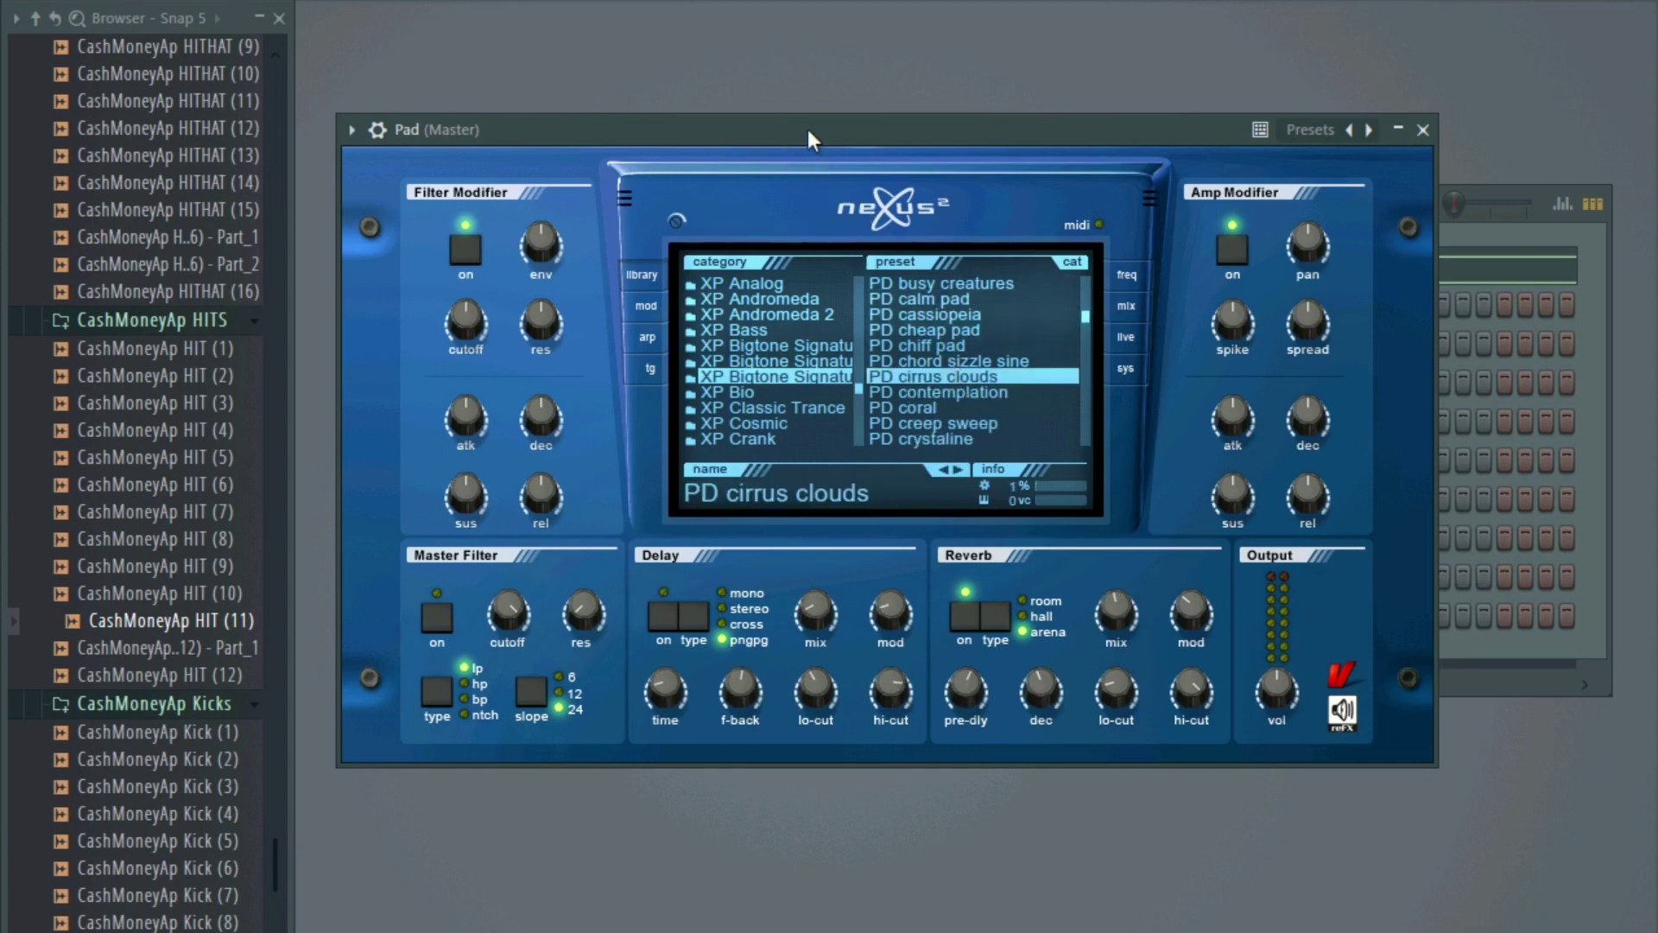
pyautogui.moveTo(810, 133); pyautogui.dragTo(825, 128)
# - Audition the PD creep sweep, PD custeaus dream, PD e-motion and PD fair swell presets
pyautogui.click(972, 414)
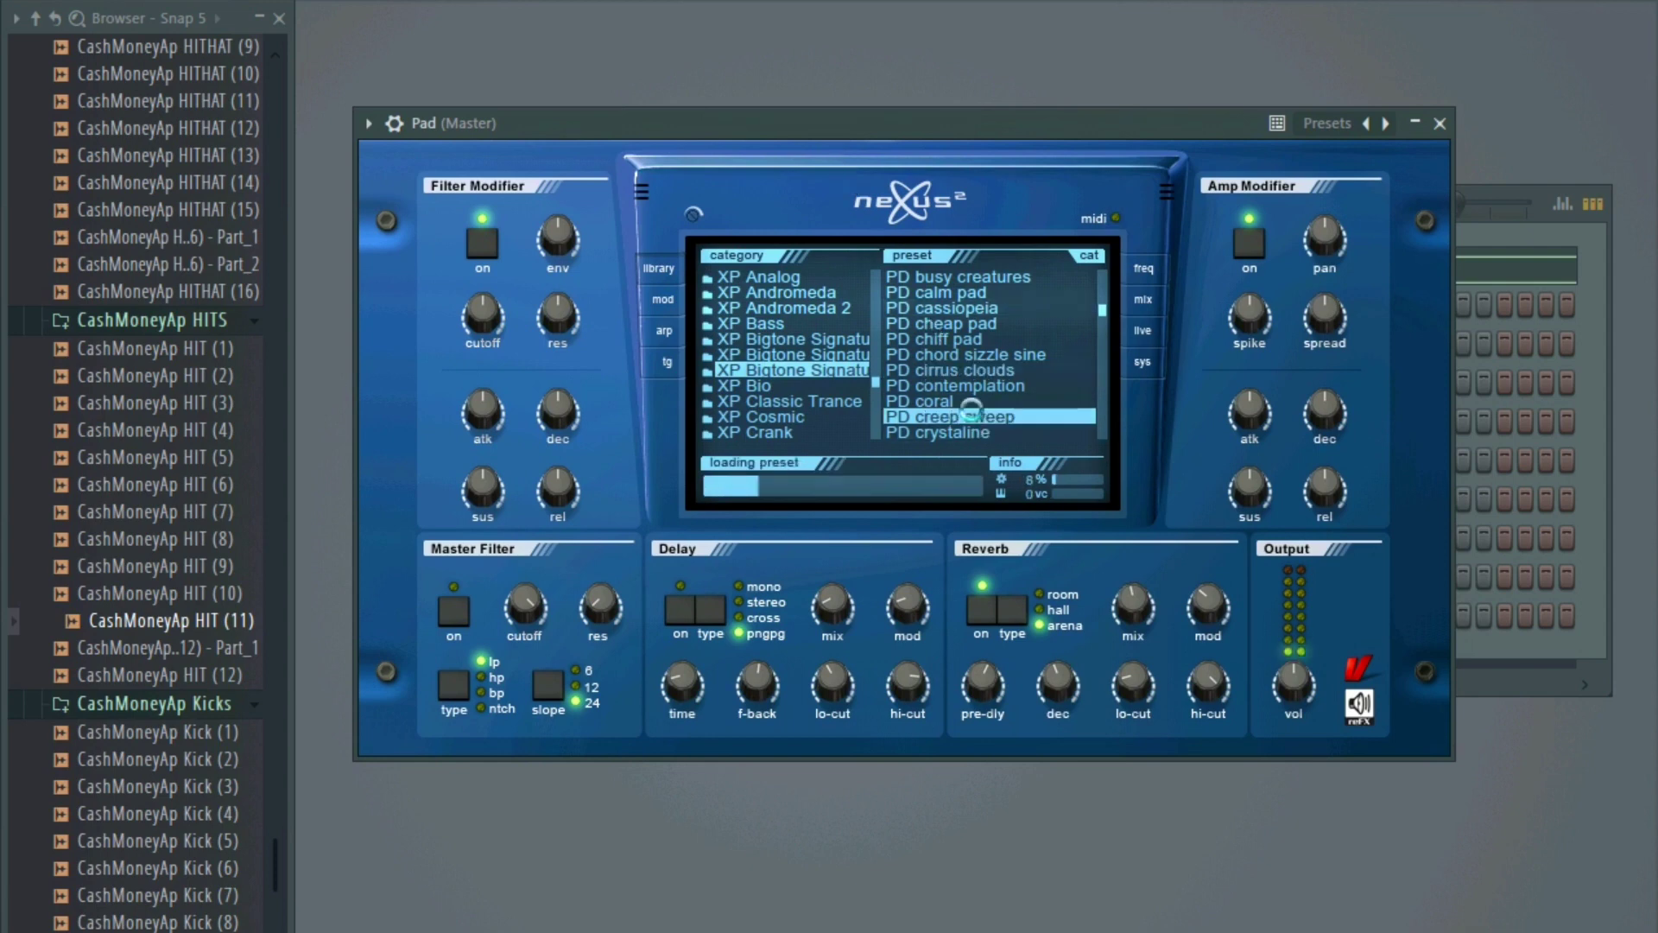
pyautogui.moveTo(955, 136); pyautogui.dragTo(945, 135)
pyautogui.scroll(-3, 942, 349)
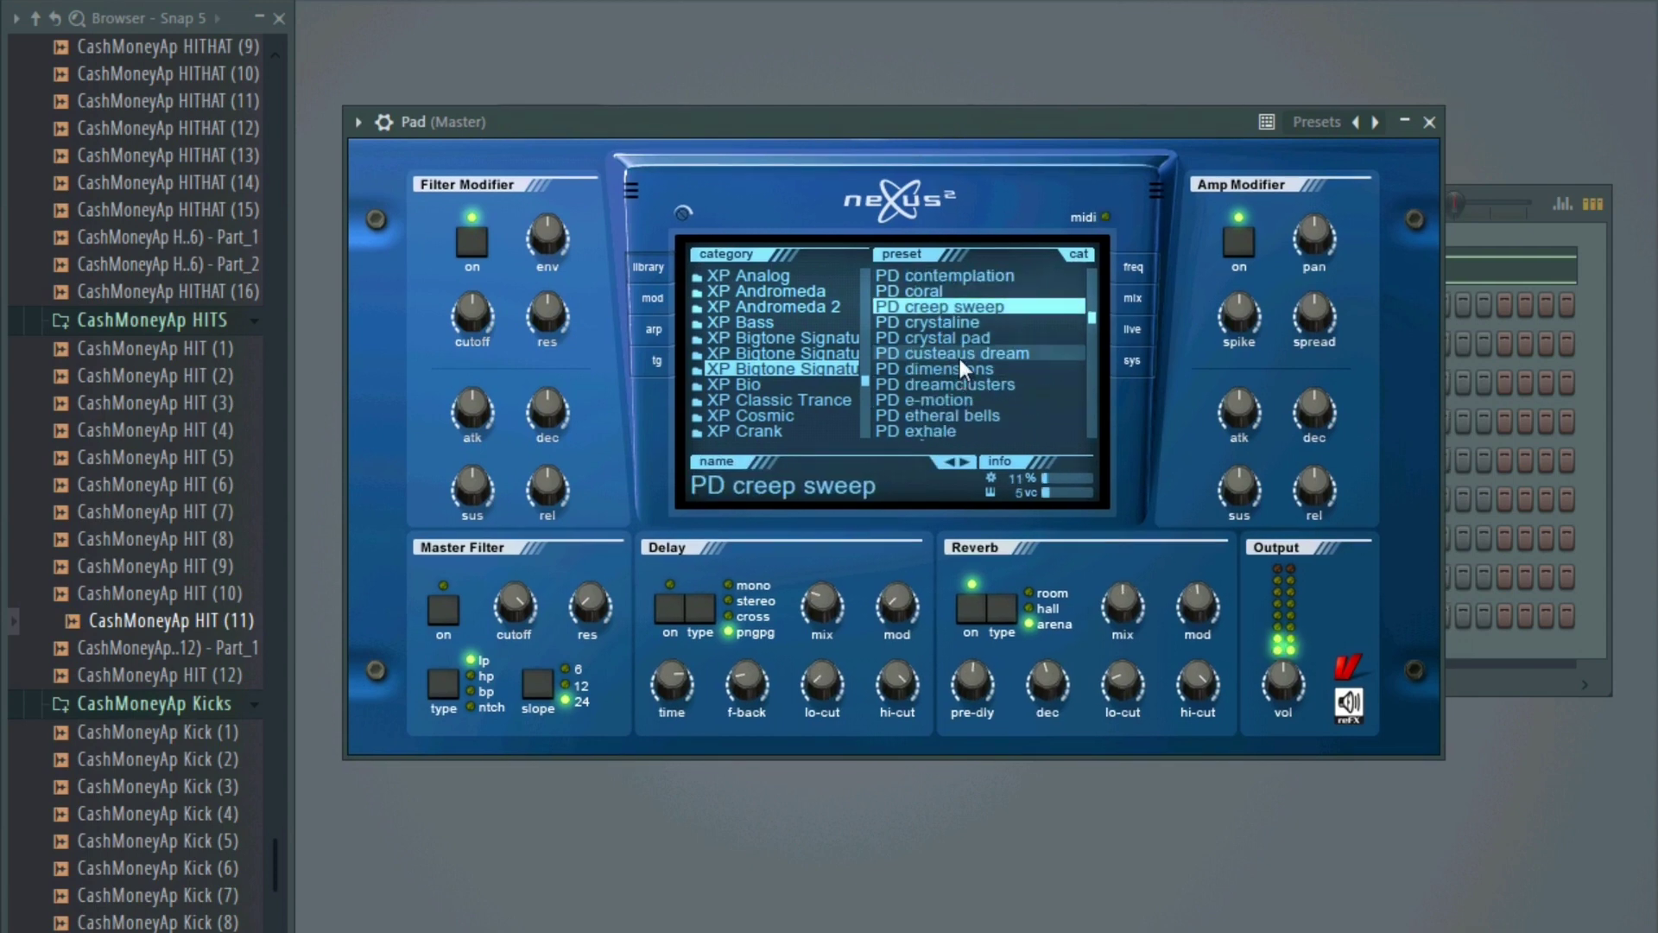
pyautogui.click(959, 356)
pyautogui.moveTo(837, 112); pyautogui.dragTo(827, 118)
pyautogui.scroll(-4, 917, 349)
pyautogui.click(936, 338)
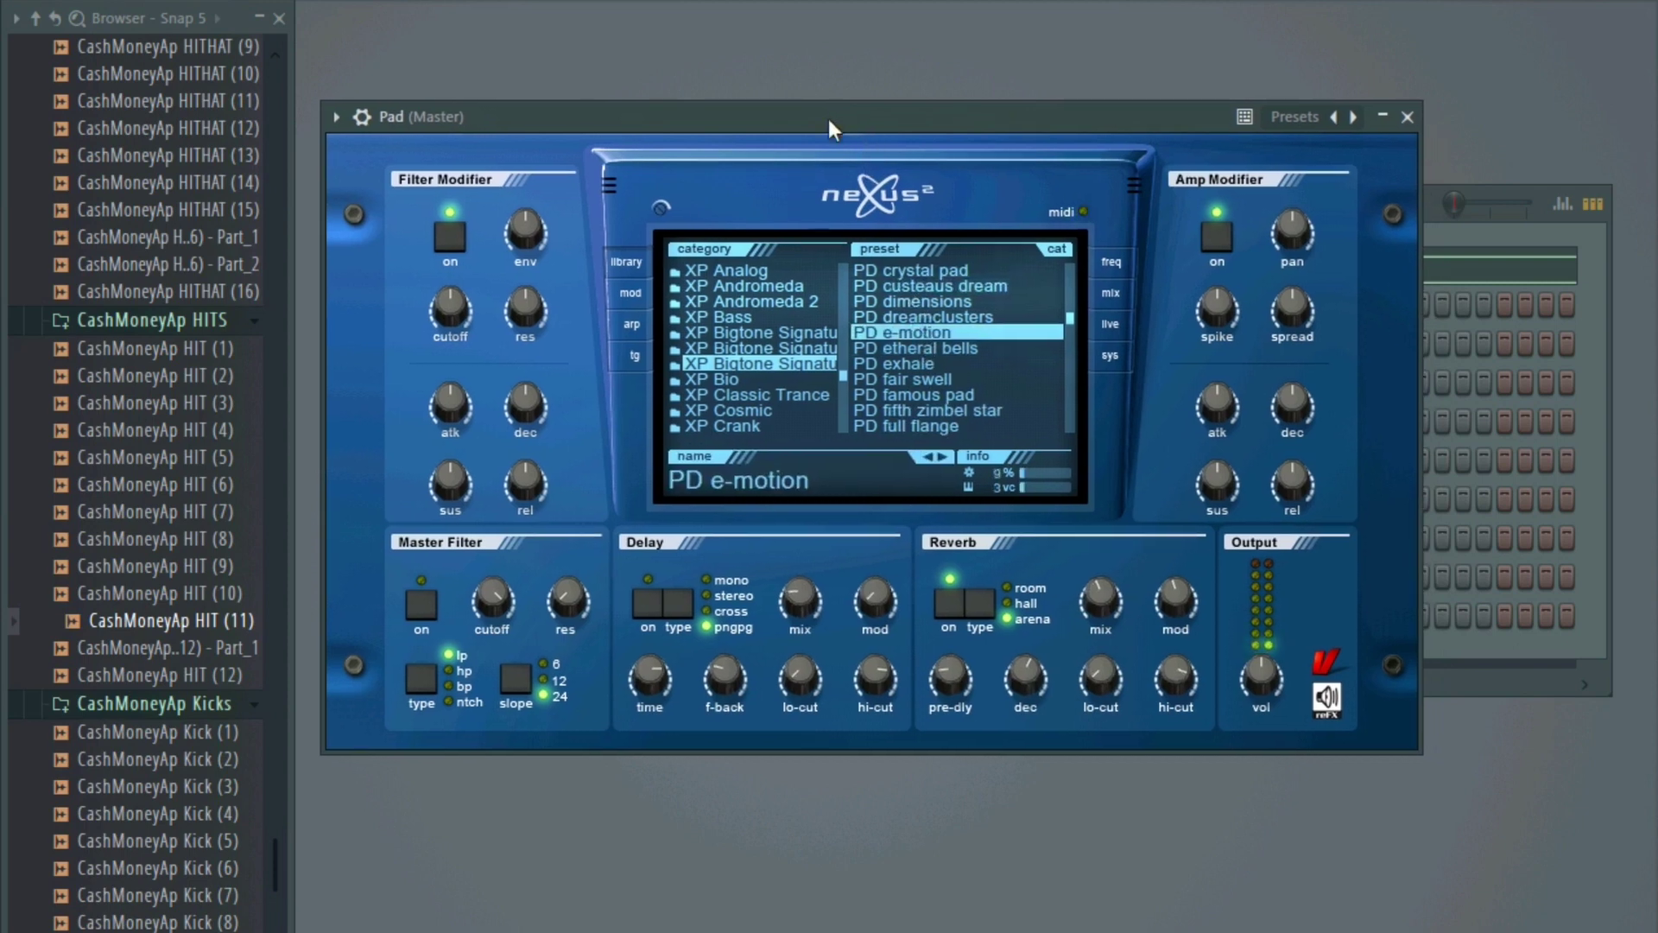
pyautogui.click(935, 378)
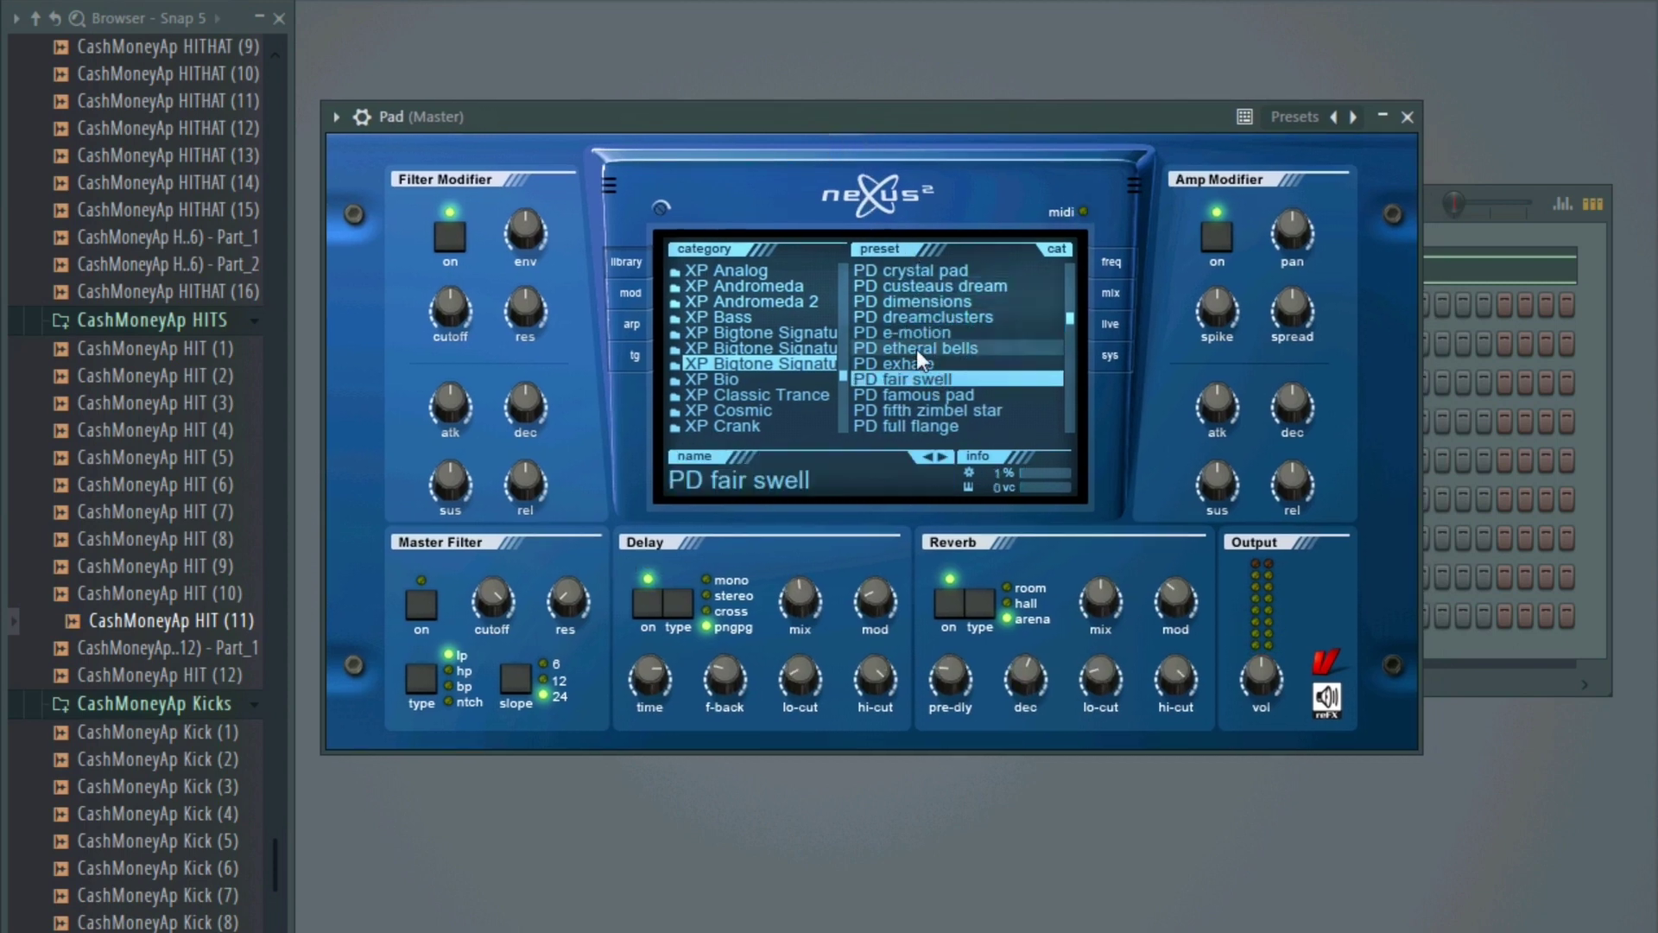
pyautogui.moveTo(846, 128); pyautogui.dragTo(842, 126)
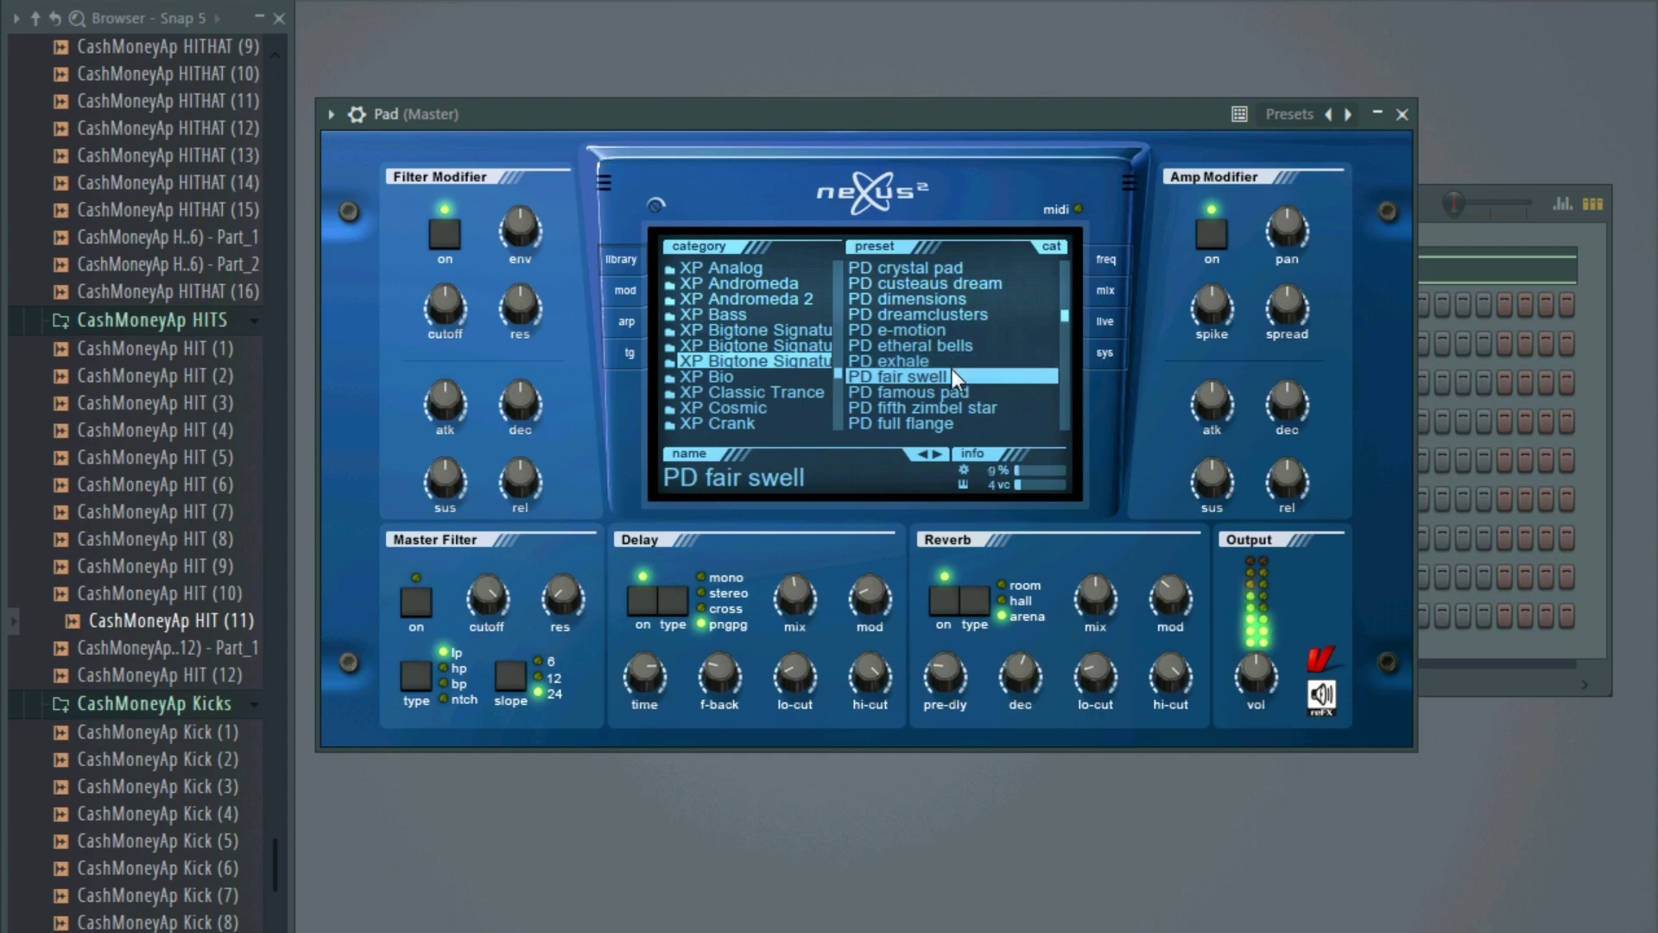
# - Look further through the PD presets and load PD cirrus clouds again to compare it
pyautogui.scroll(-4, 952, 376)
pyautogui.scroll(-7, 960, 396)
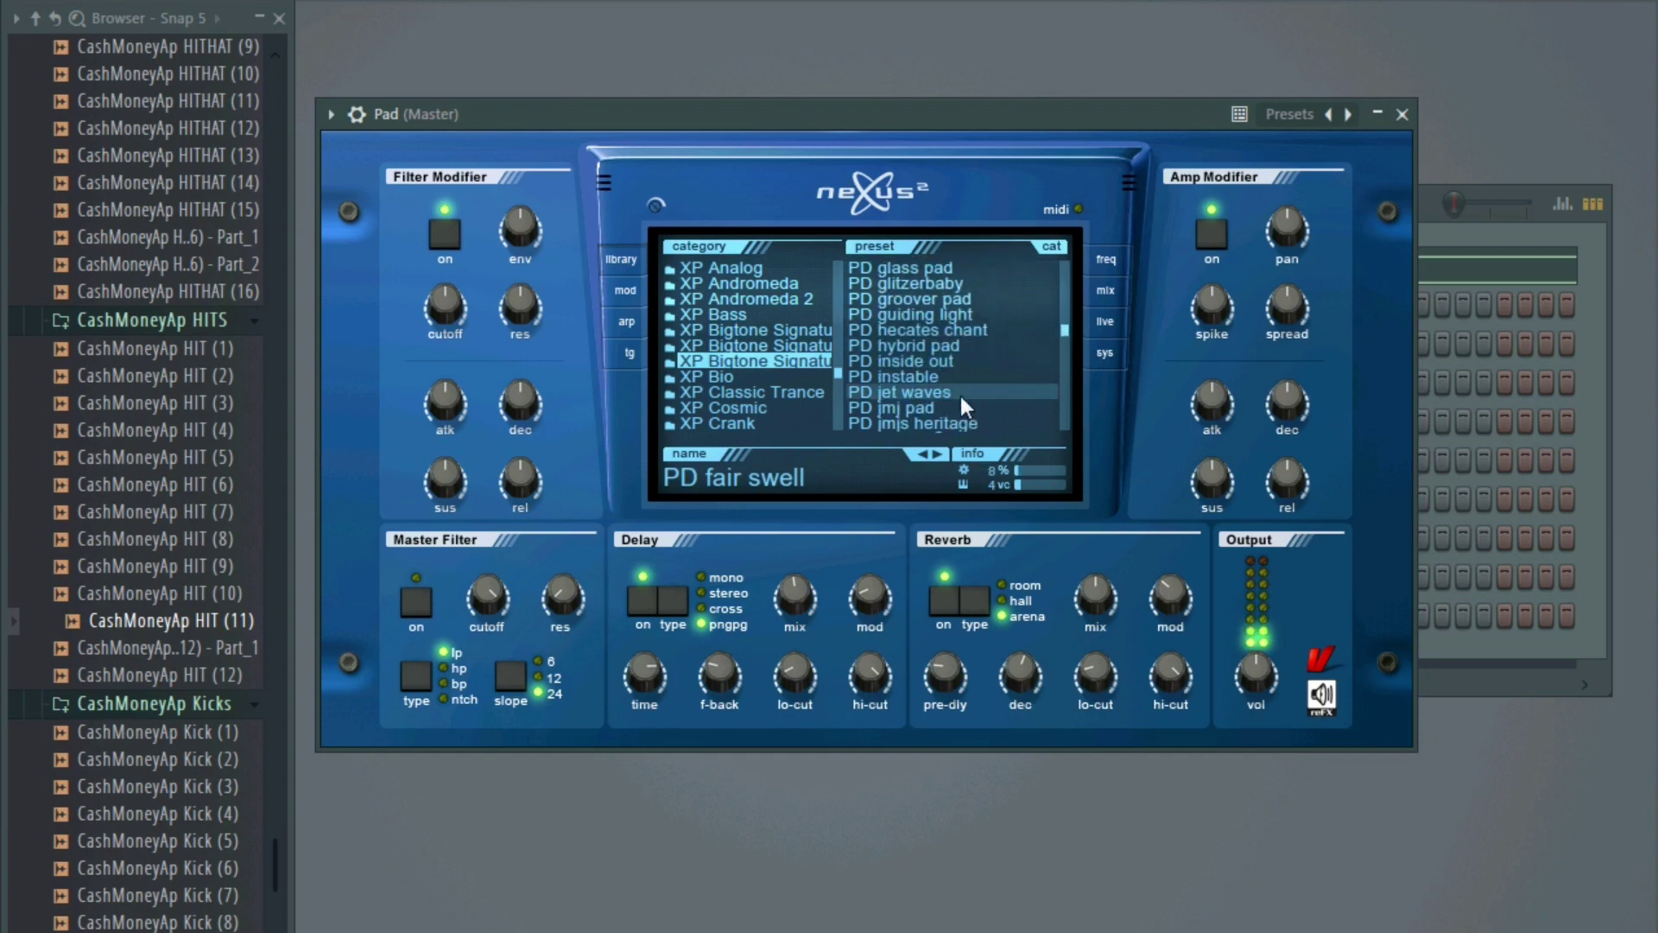
pyautogui.scroll(7, 961, 396)
pyautogui.scroll(5, 960, 395)
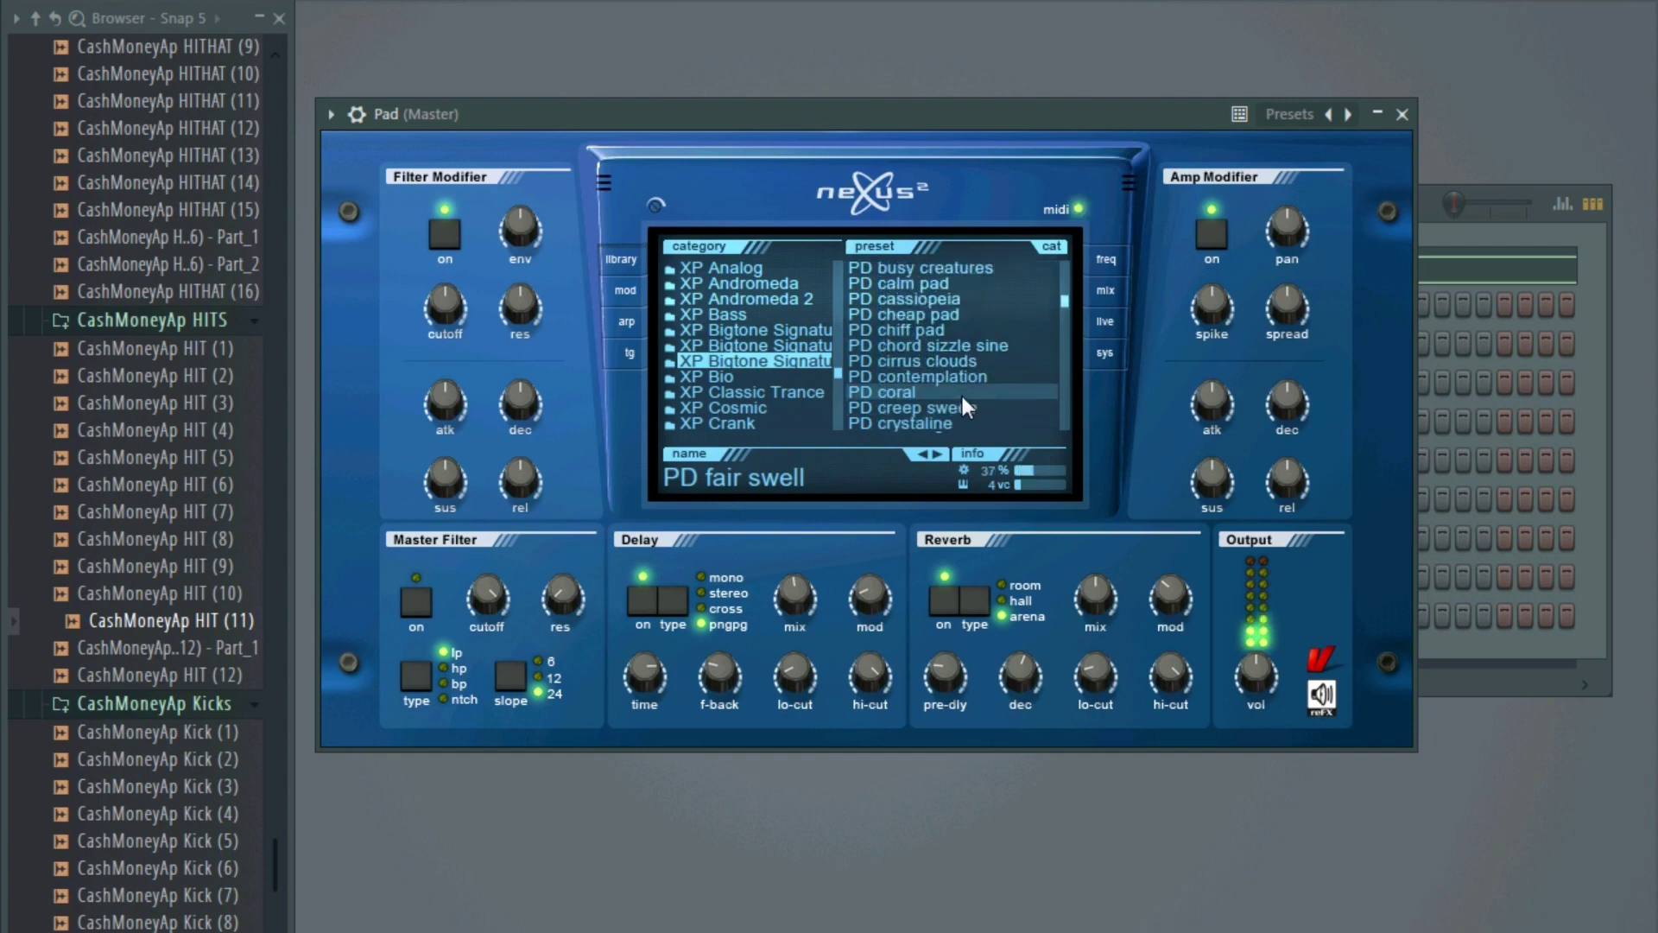
pyautogui.click(906, 361)
pyautogui.moveTo(823, 103); pyautogui.dragTo(800, 113)
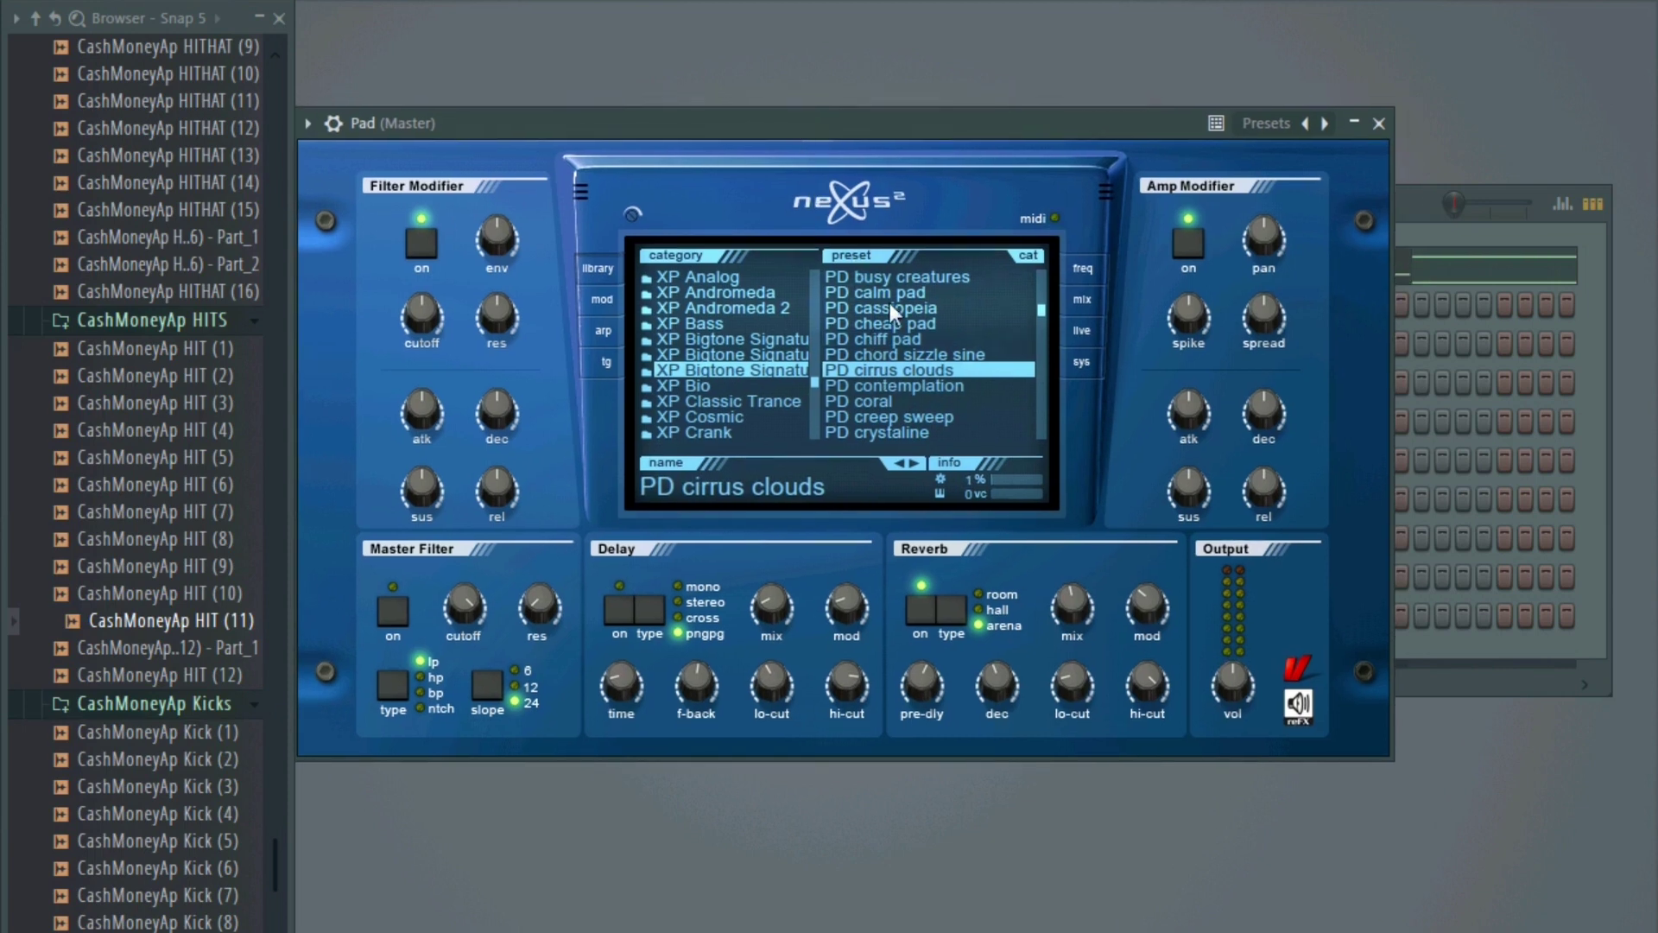
# - Audition the PD arpimedes and PD aquarius presets on the Pad channel
pyautogui.scroll(7, 909, 325)
pyautogui.click(884, 307)
pyautogui.click(884, 292)
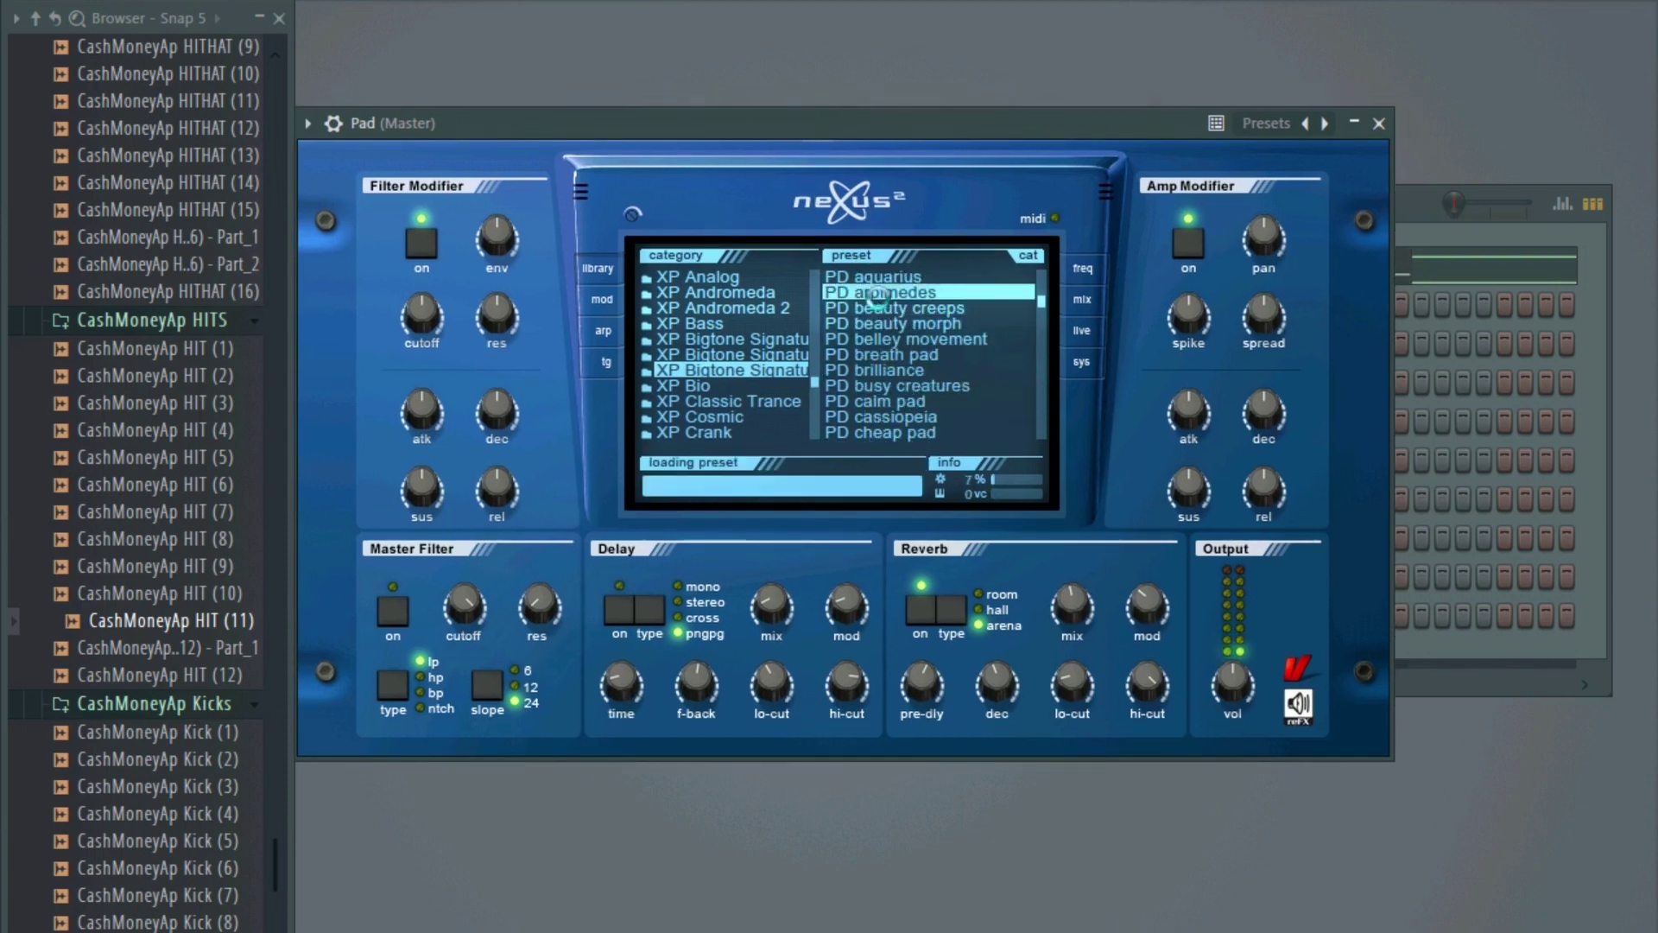
pyautogui.moveTo(815, 129); pyautogui.dragTo(816, 123)
pyautogui.click(880, 276)
pyautogui.scroll(2, 895, 335)
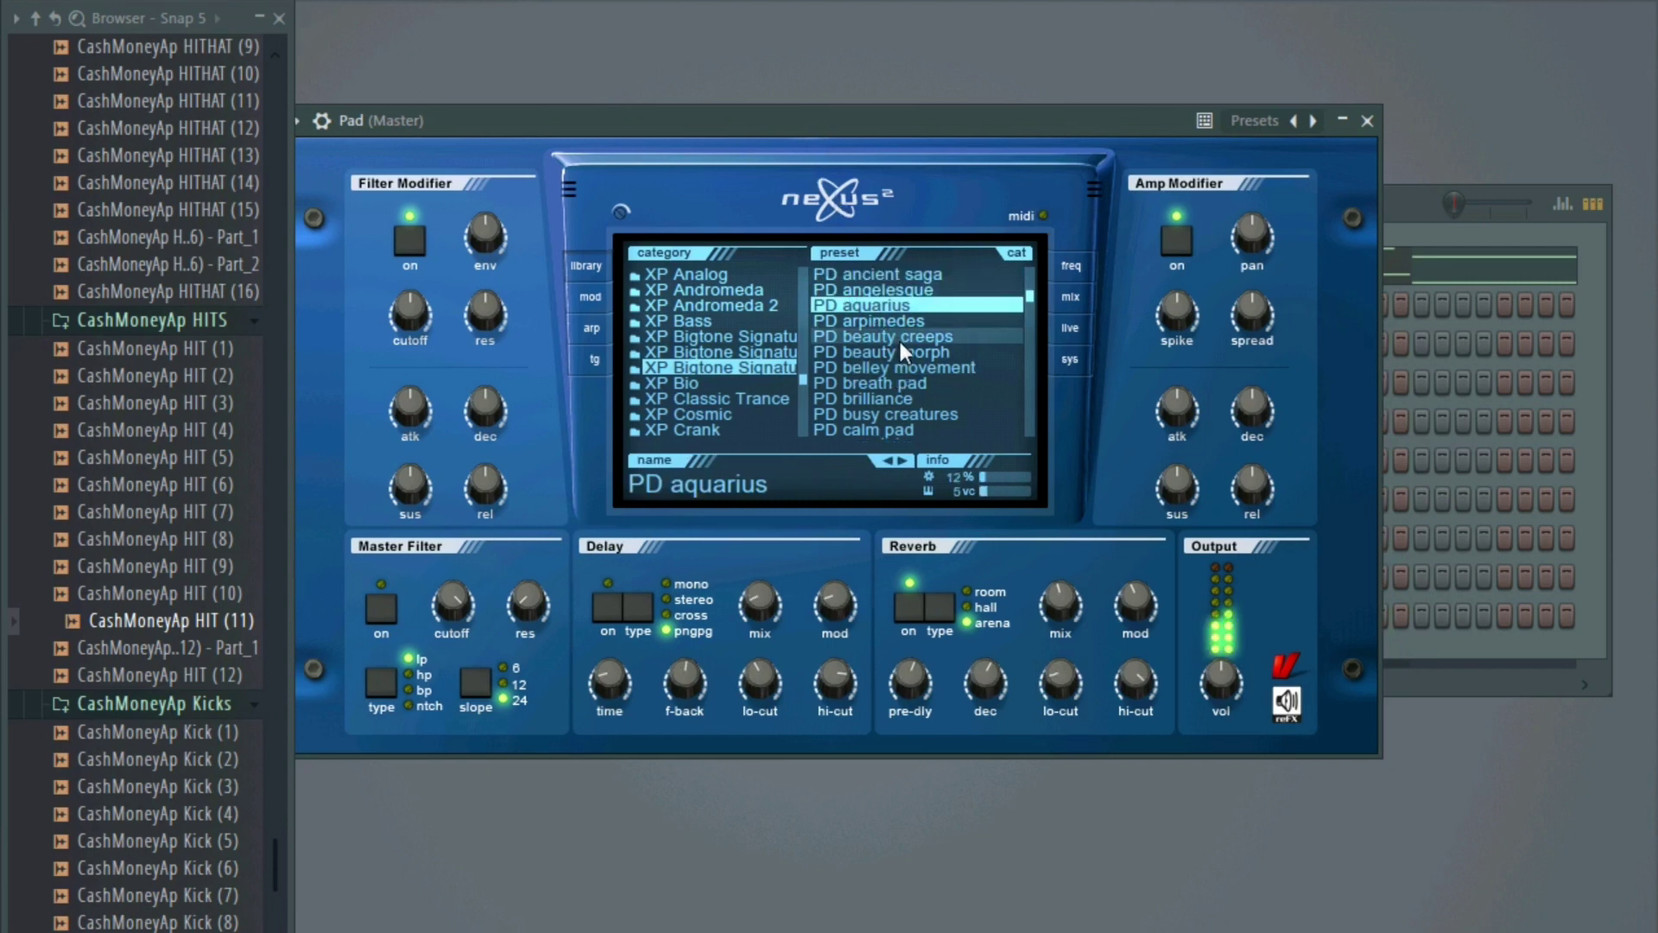
# - Compare PD angelesque and other neighbouring presets, settling on PD aquarius for the Pad channel
pyautogui.click(878, 289)
pyautogui.moveTo(769, 123)
pyautogui.mouseDown()
pyautogui.moveTo(722, 112)
pyautogui.moveTo(764, 117)
pyautogui.moveTo(701, 129)
pyautogui.moveTo(758, 118)
pyautogui.mouseUp()
pyautogui.click(895, 276)
pyautogui.scroll(2, 895, 334)
pyautogui.scroll(2, 895, 335)
pyautogui.click(864, 317)
pyautogui.click(847, 270)
pyautogui.click(854, 362)
# - Try lowering oscillator 3's volume to 22 in the mix settings of PD aquarius
pyautogui.click(1086, 285)
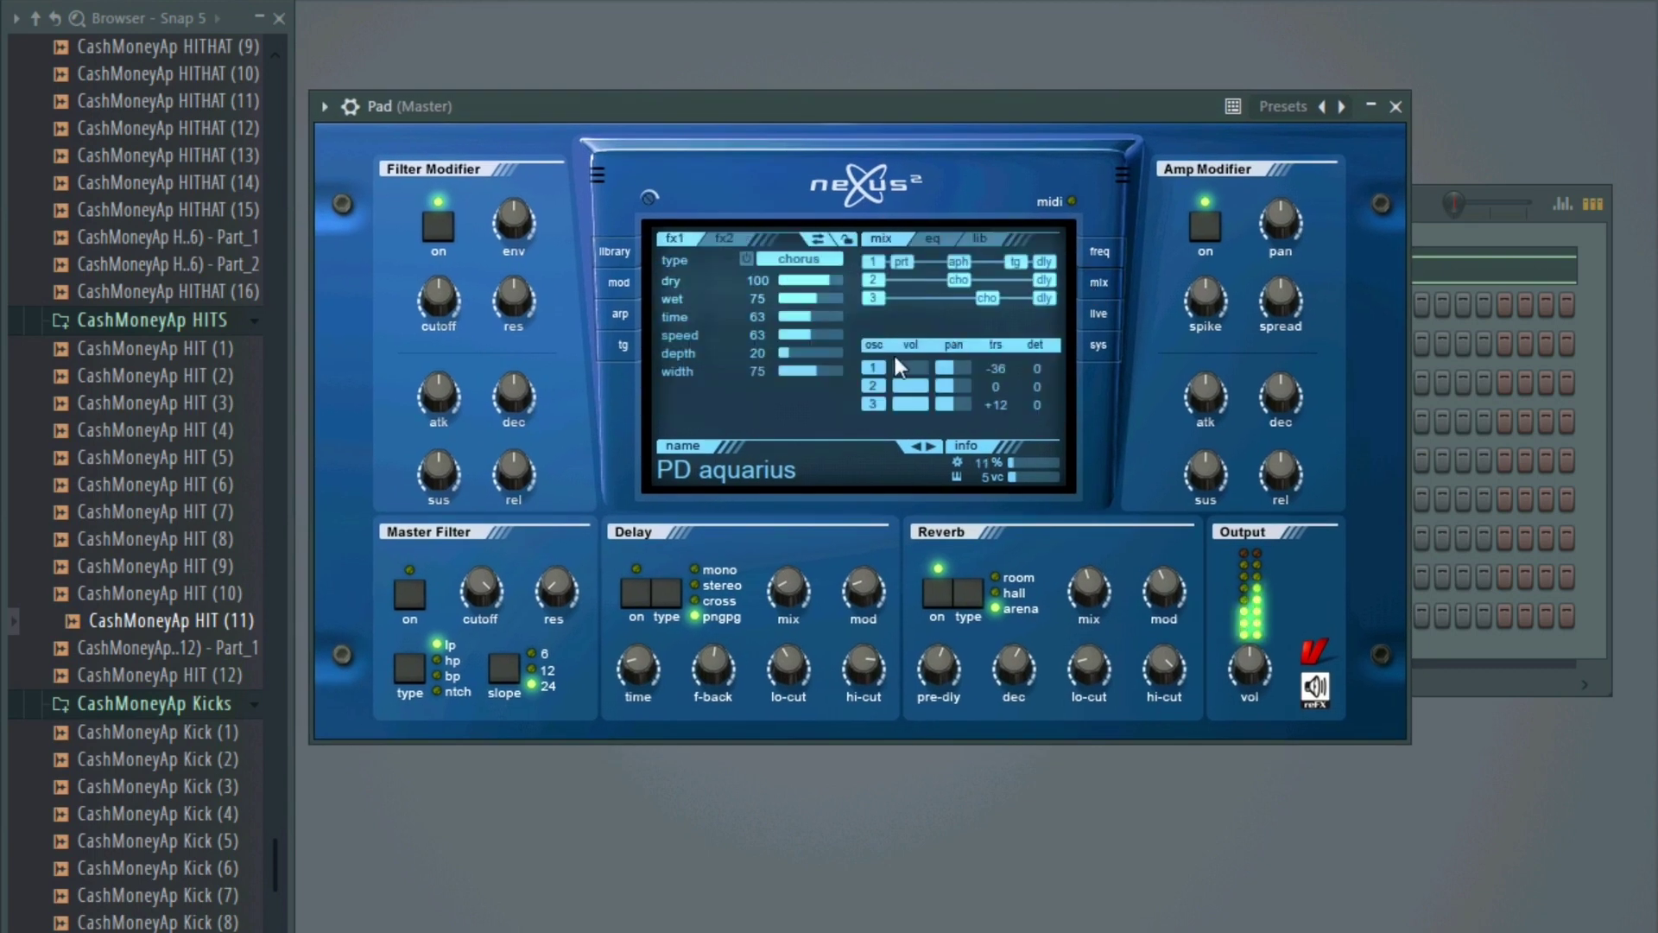
pyautogui.click(924, 403)
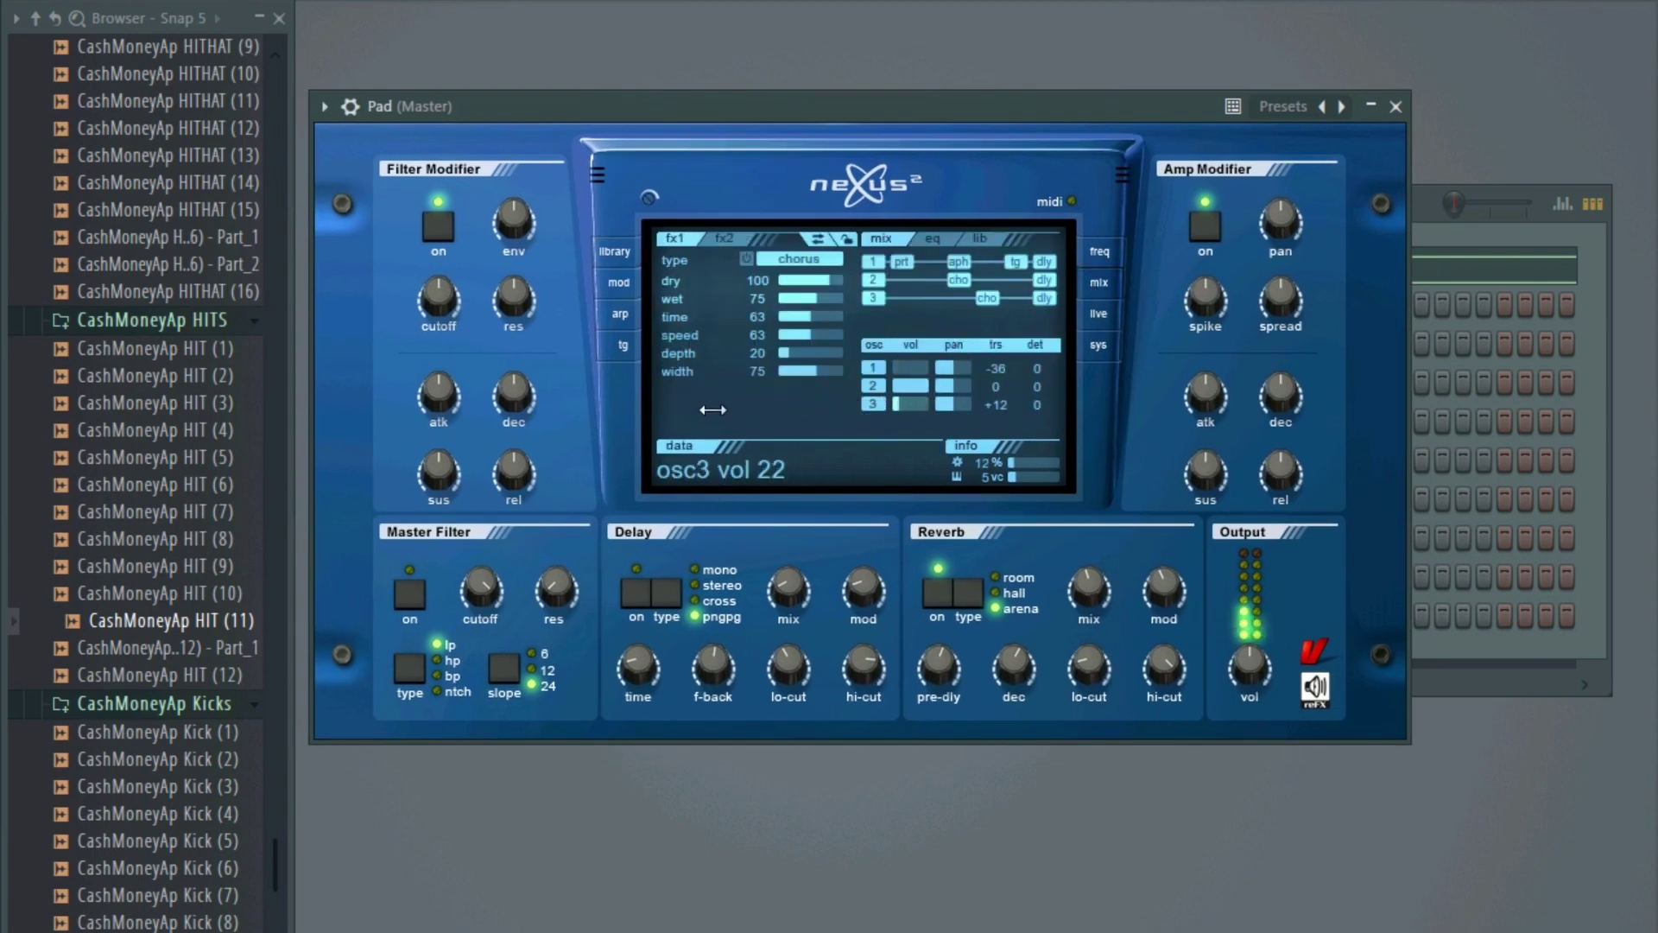
pyautogui.moveTo(779, 107); pyautogui.dragTo(862, 169)
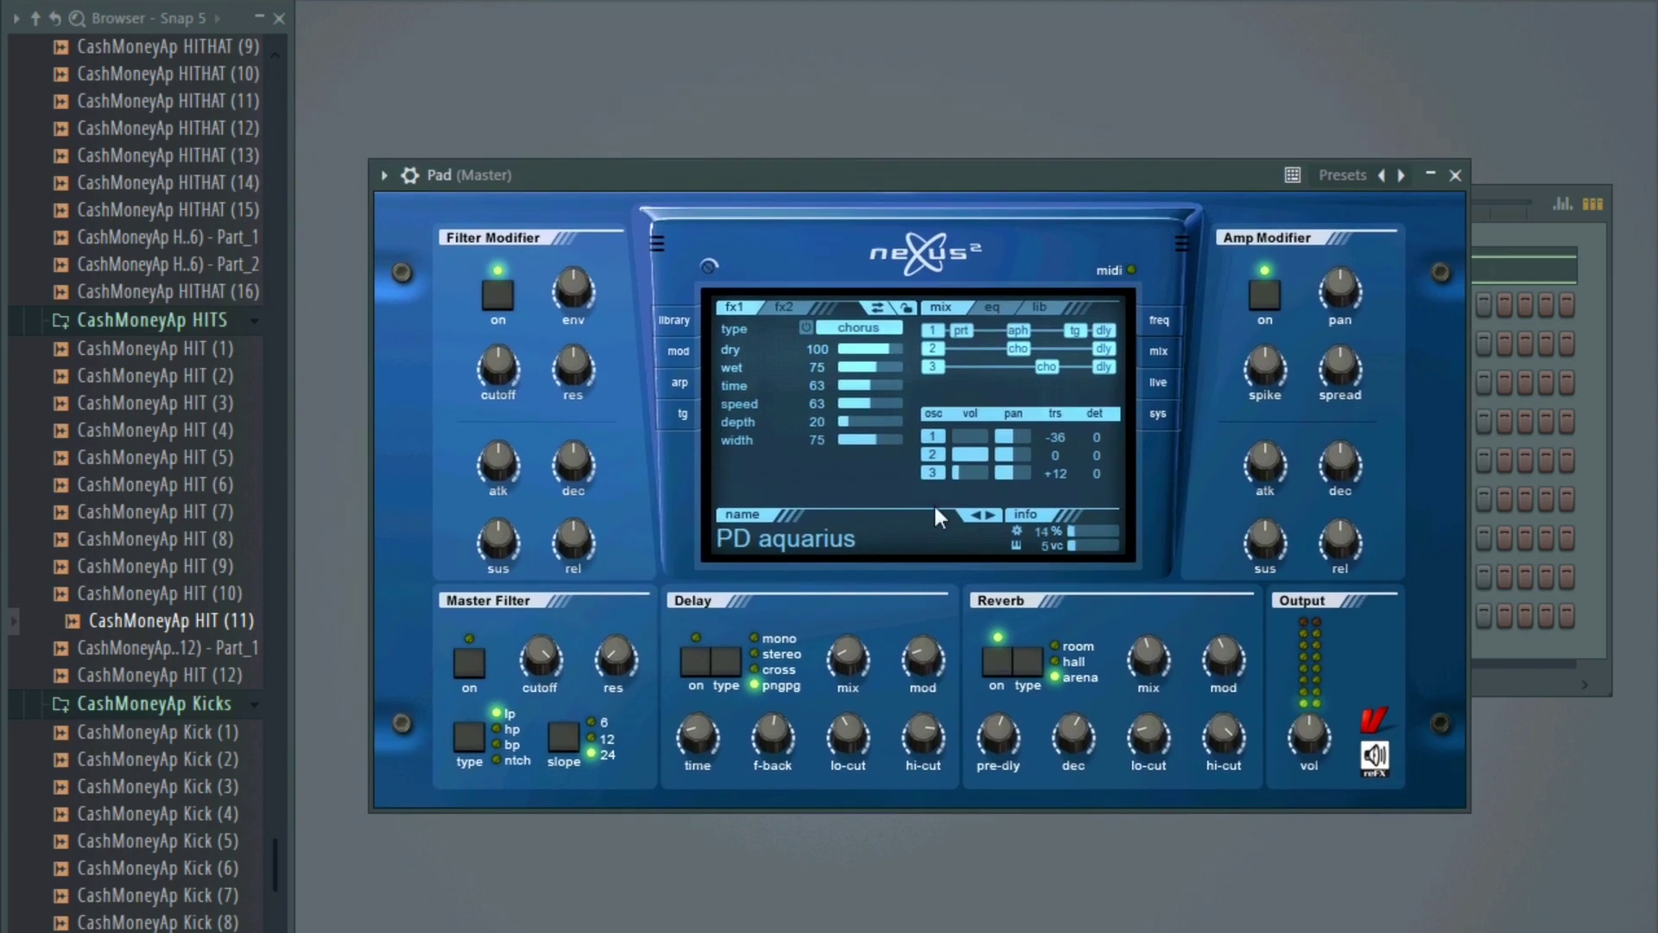
# - Lower oscillator 2's volume to a low level with oscillator 3 at full volume, and close the Nexus window
pyautogui.moveTo(971, 454); pyautogui.dragTo(766, 455)
pyautogui.moveTo(789, 182); pyautogui.dragTo(751, 178)
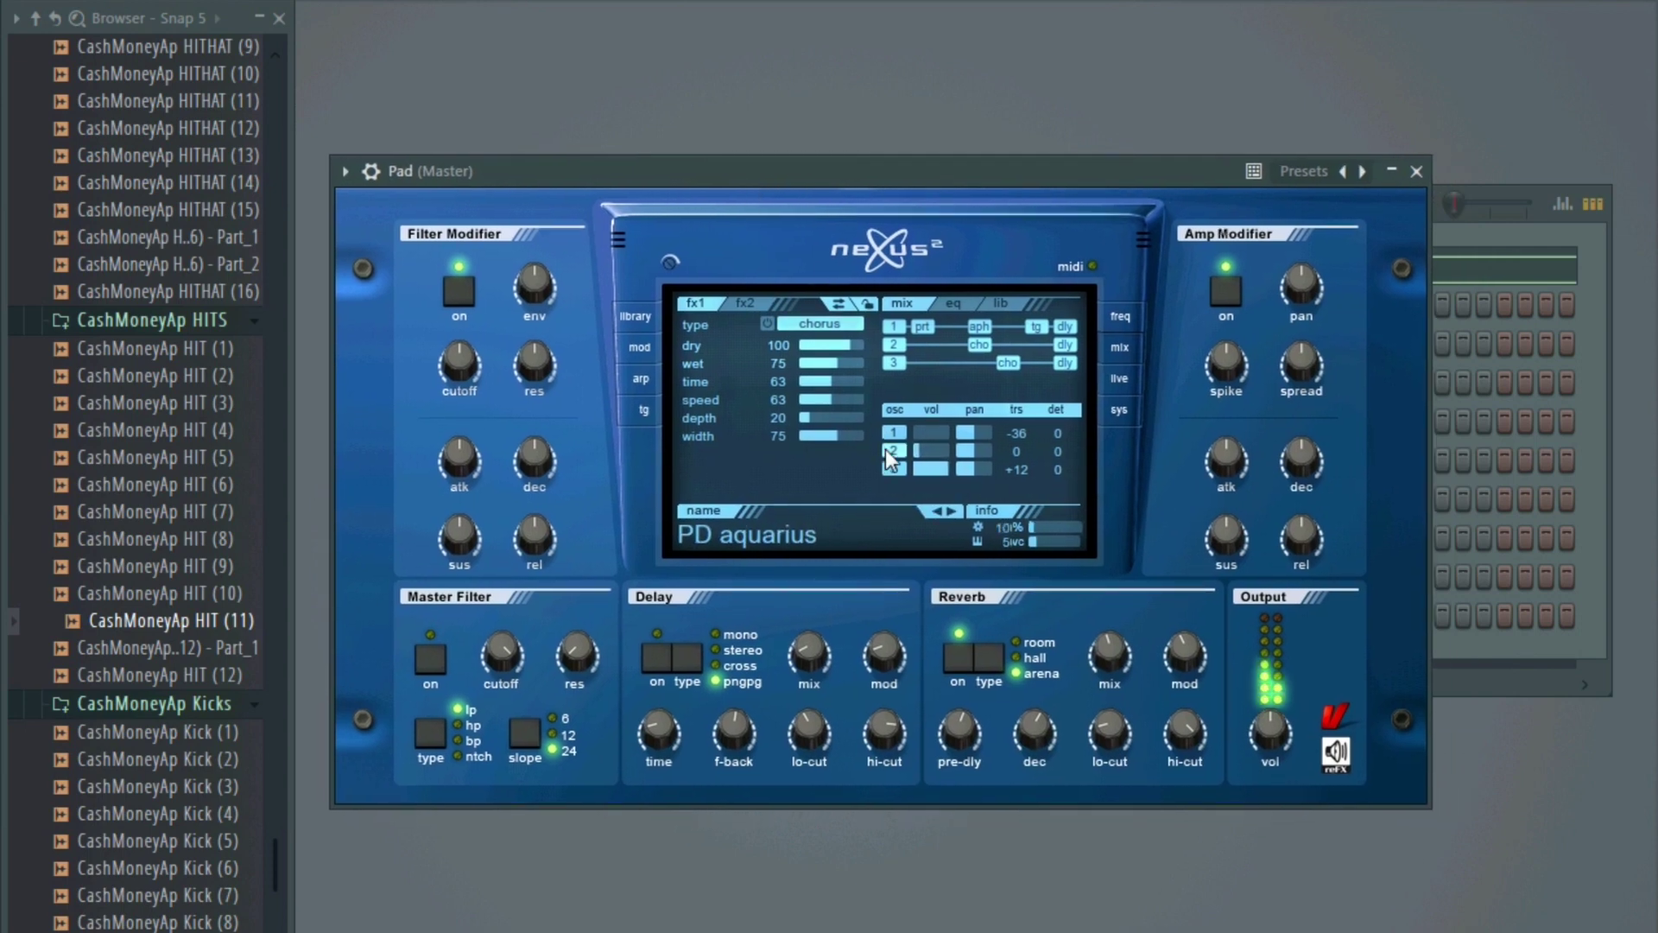
pyautogui.moveTo(917, 450); pyautogui.dragTo(874, 455)
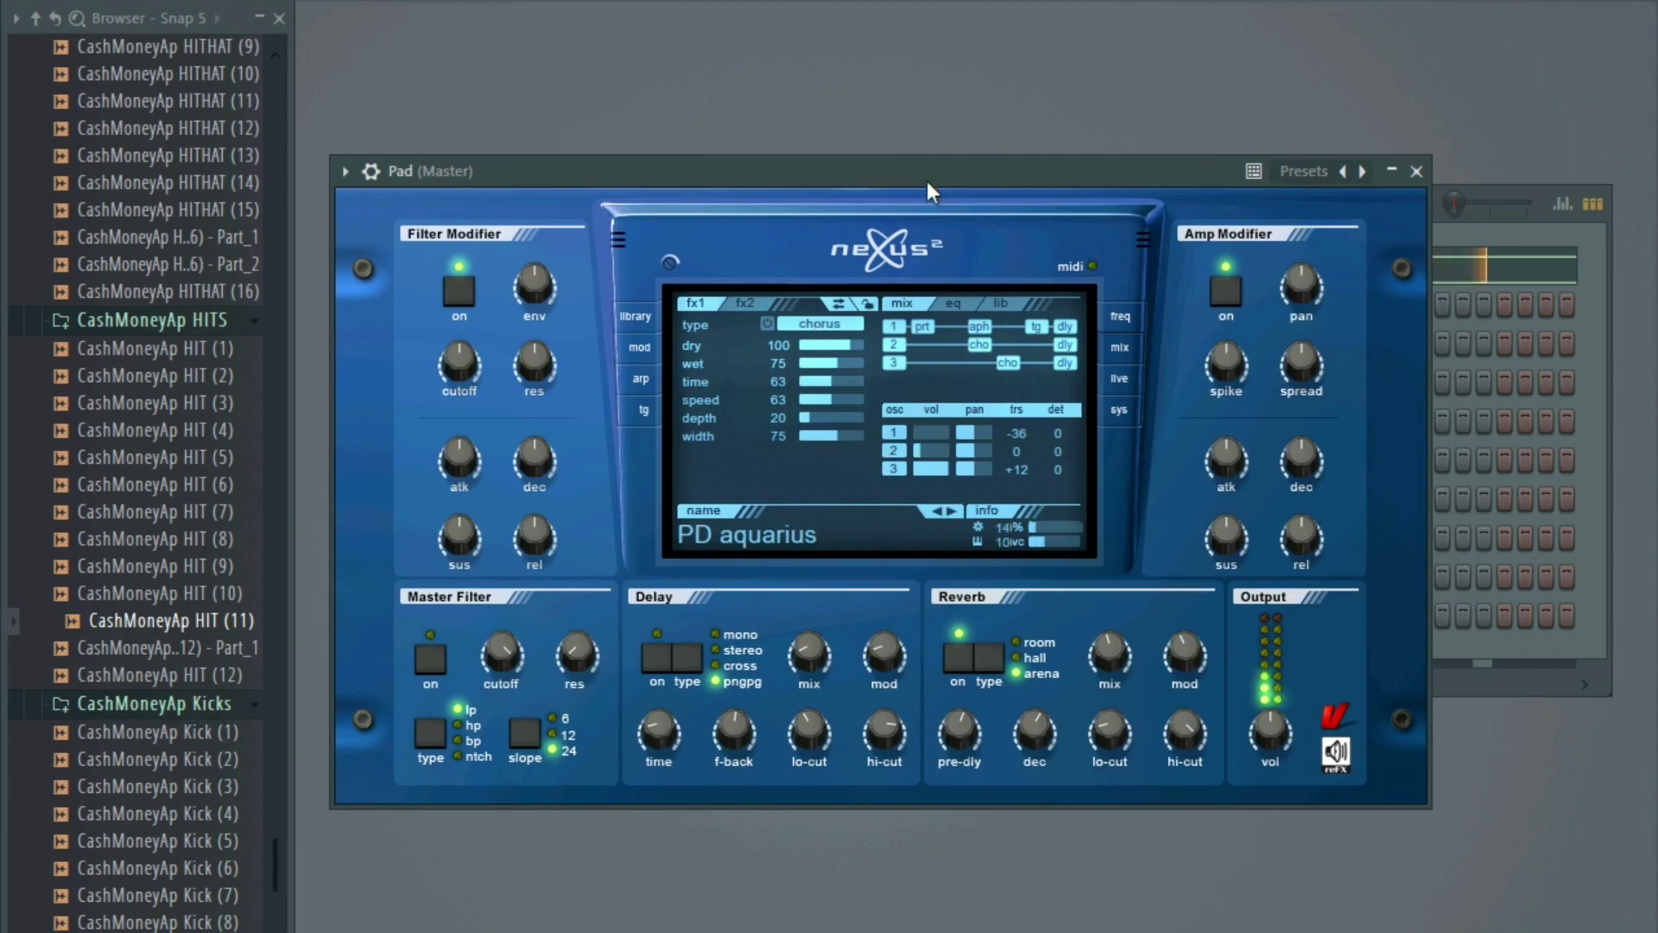
pyautogui.moveTo(926, 180); pyautogui.dragTo(942, 354)
pyautogui.click(676, 271)
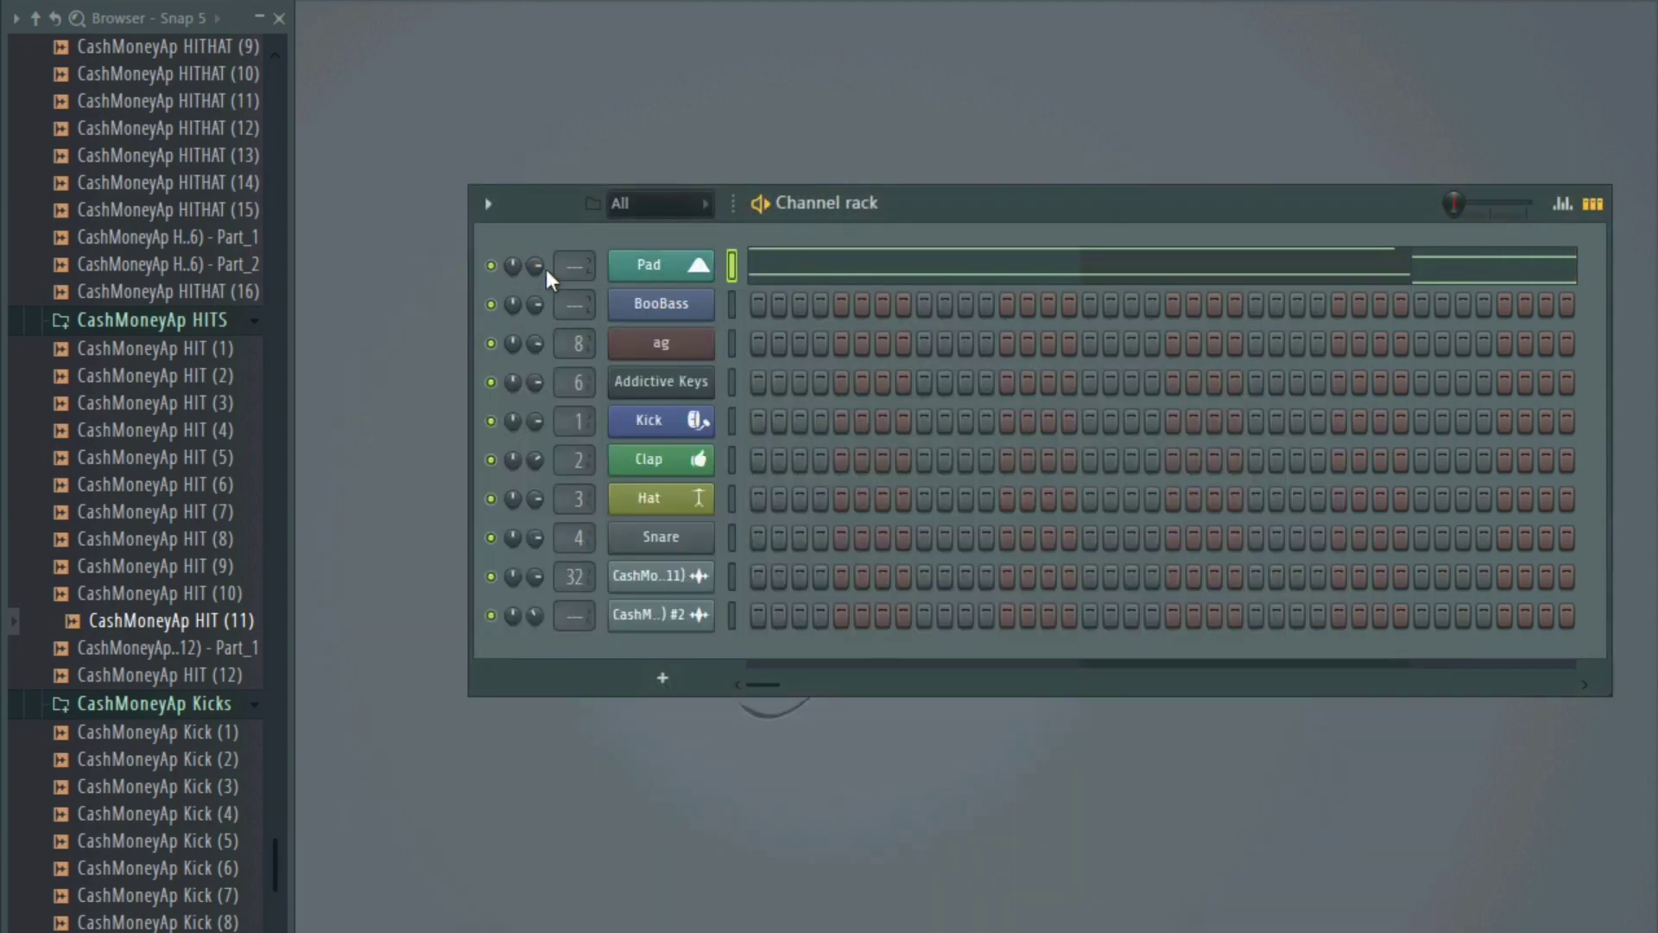
# - Set the playlist position to bar 9 and place the Pattern 7 pad clip on Track 7 at bar 13
pyautogui.press('F5')
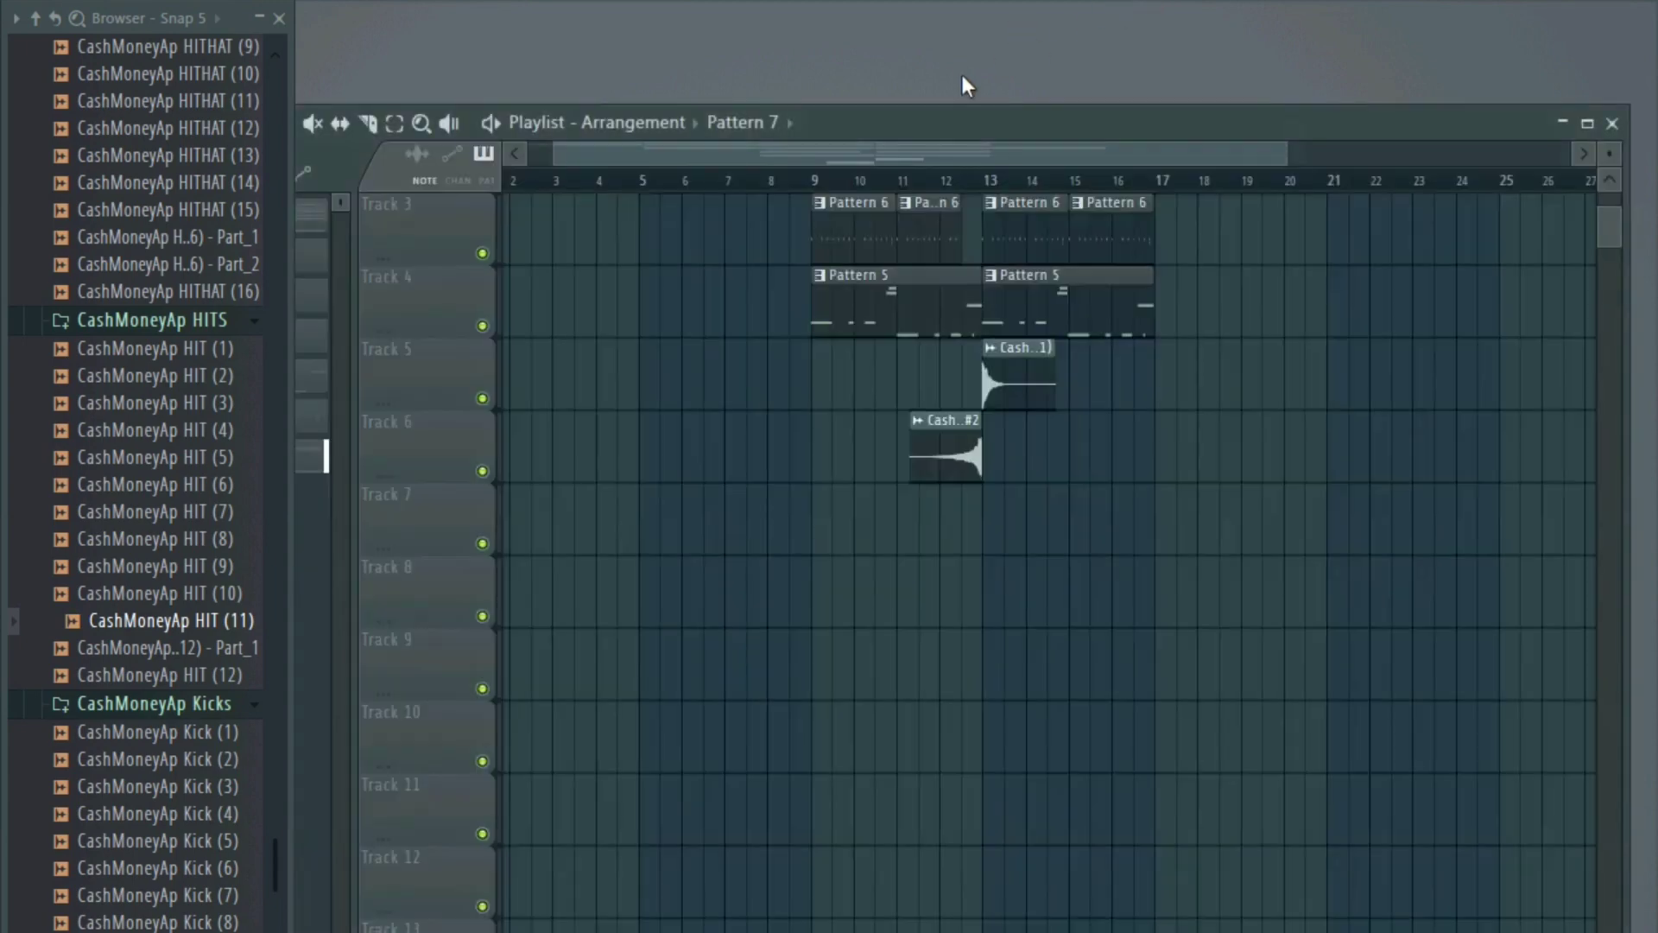
pyautogui.click(825, 179)
pyautogui.click(1008, 509)
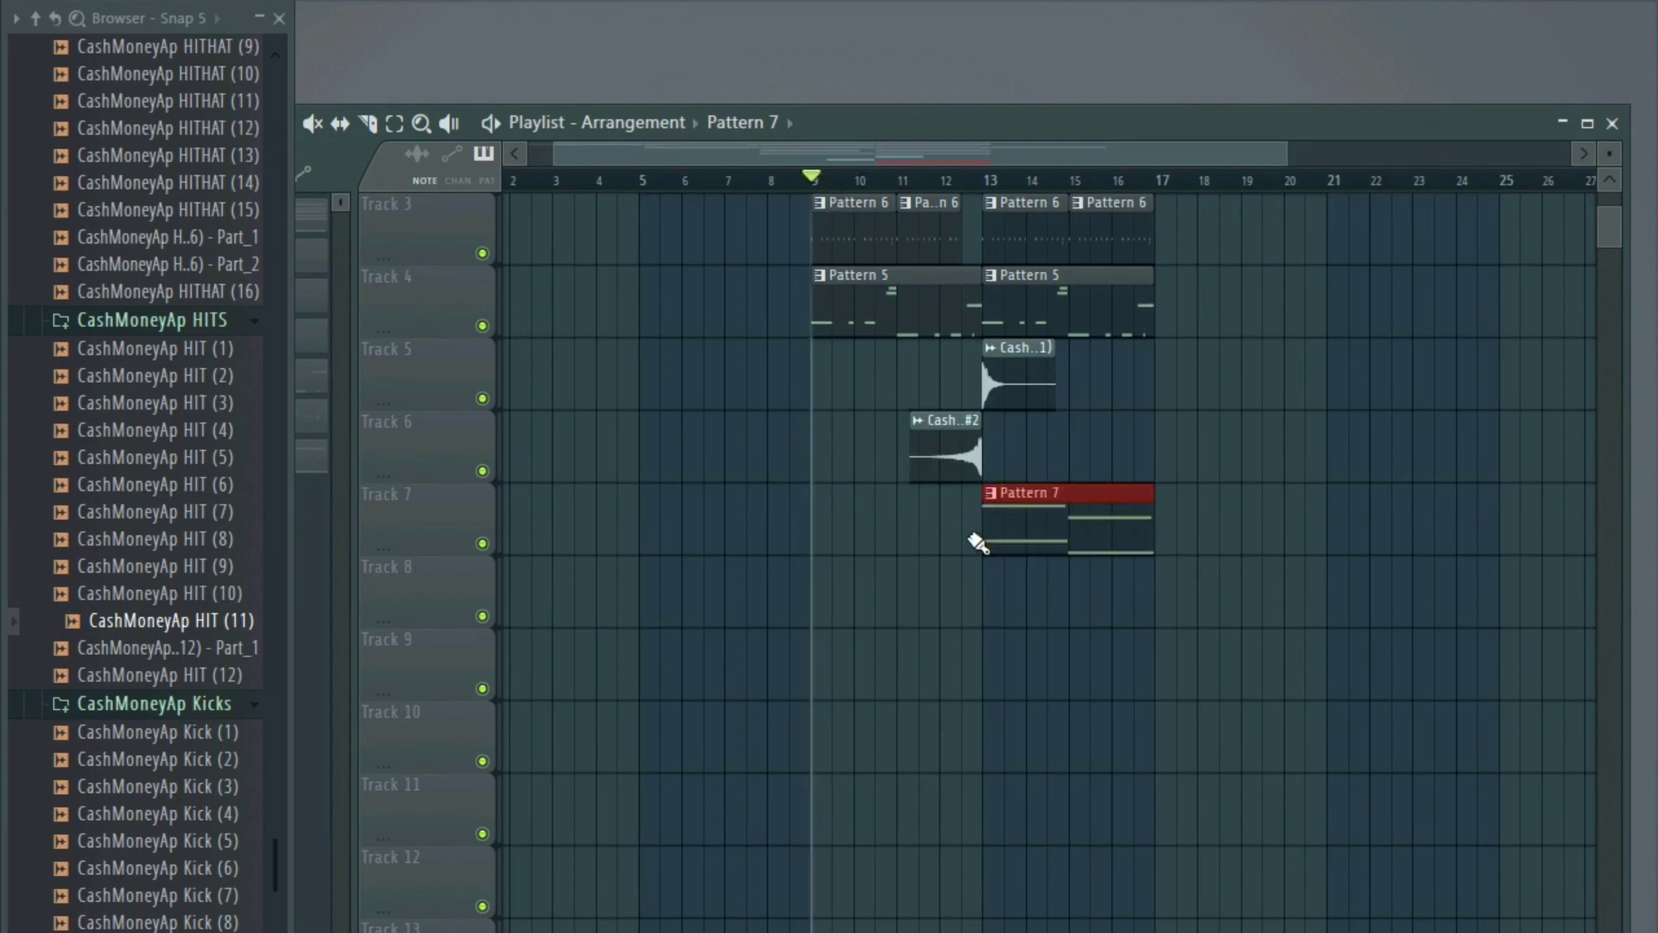
# - Return the playlist to bar 1 and open the Sound FX folder of the Vengeance VTS1 132BPM Jericho kit in the browser
pyautogui.scroll(2, 937, 529)
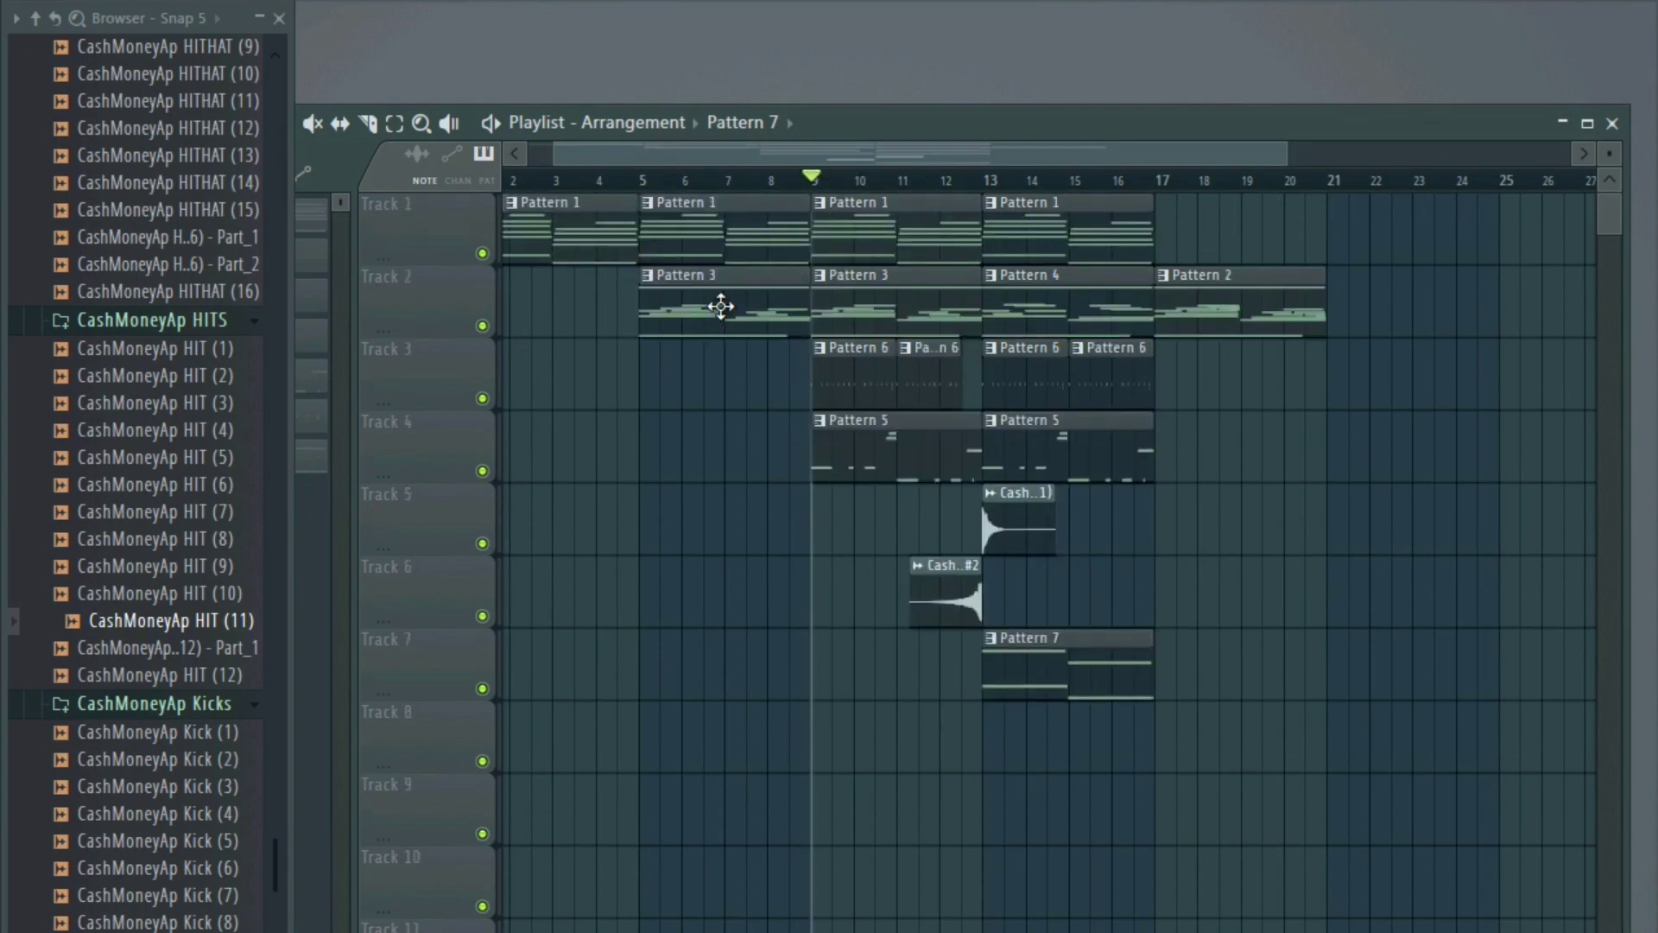
pyautogui.moveTo(541, 181); pyautogui.dragTo(389, 214)
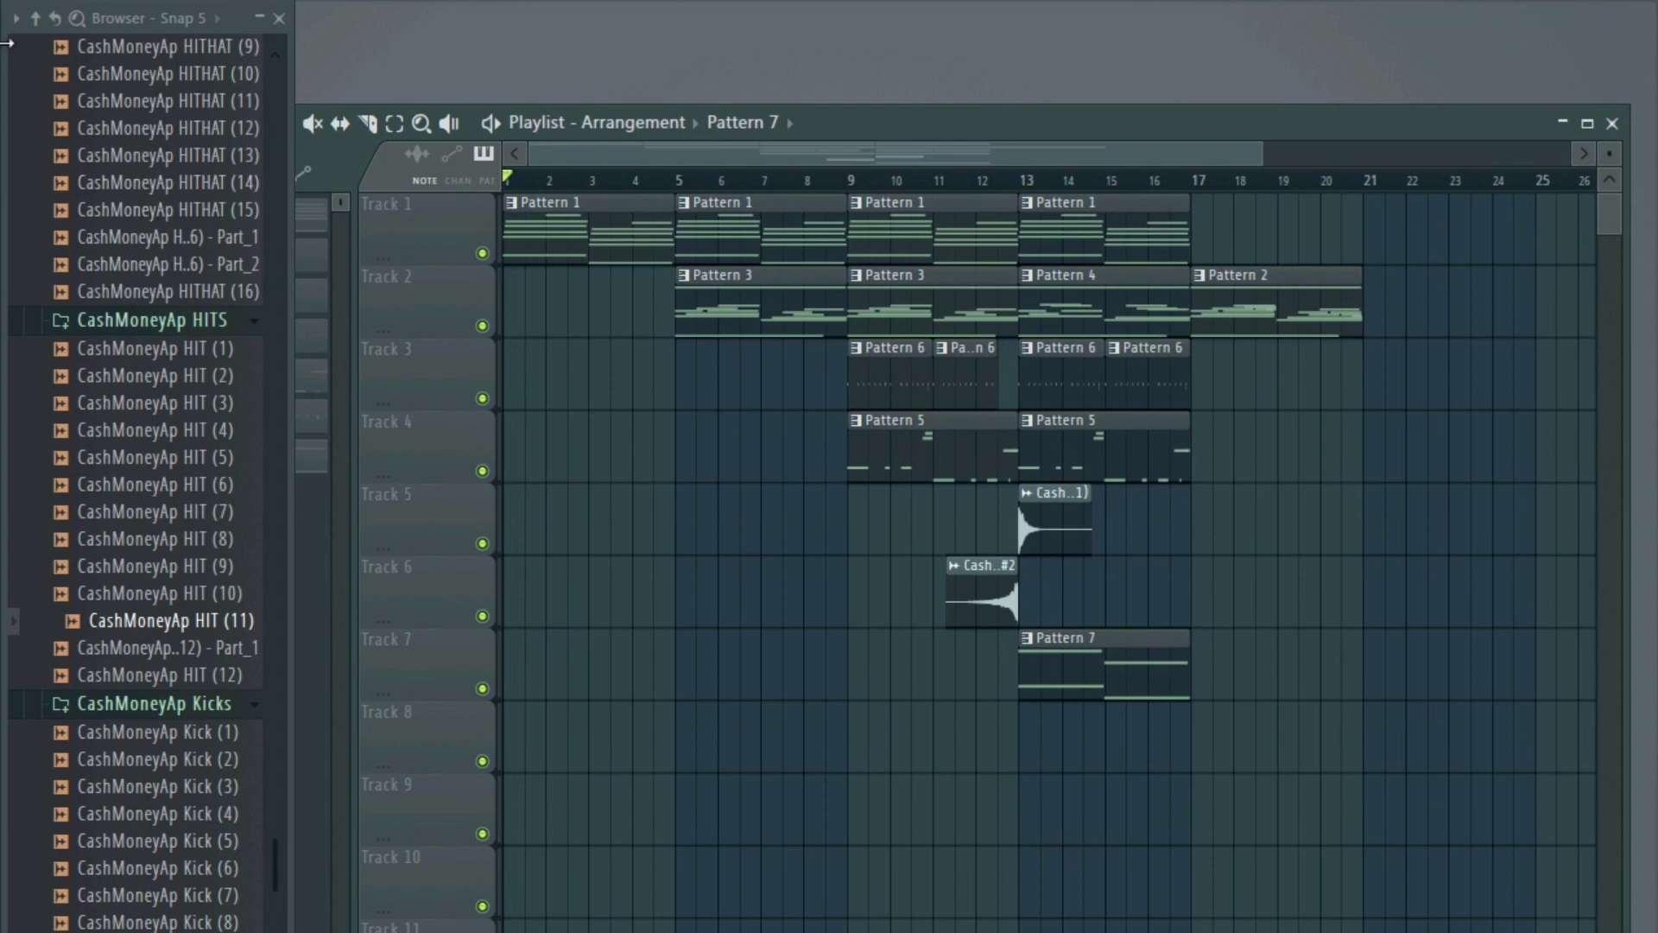
pyautogui.click(38, 19)
pyautogui.scroll(-7, 146, 518)
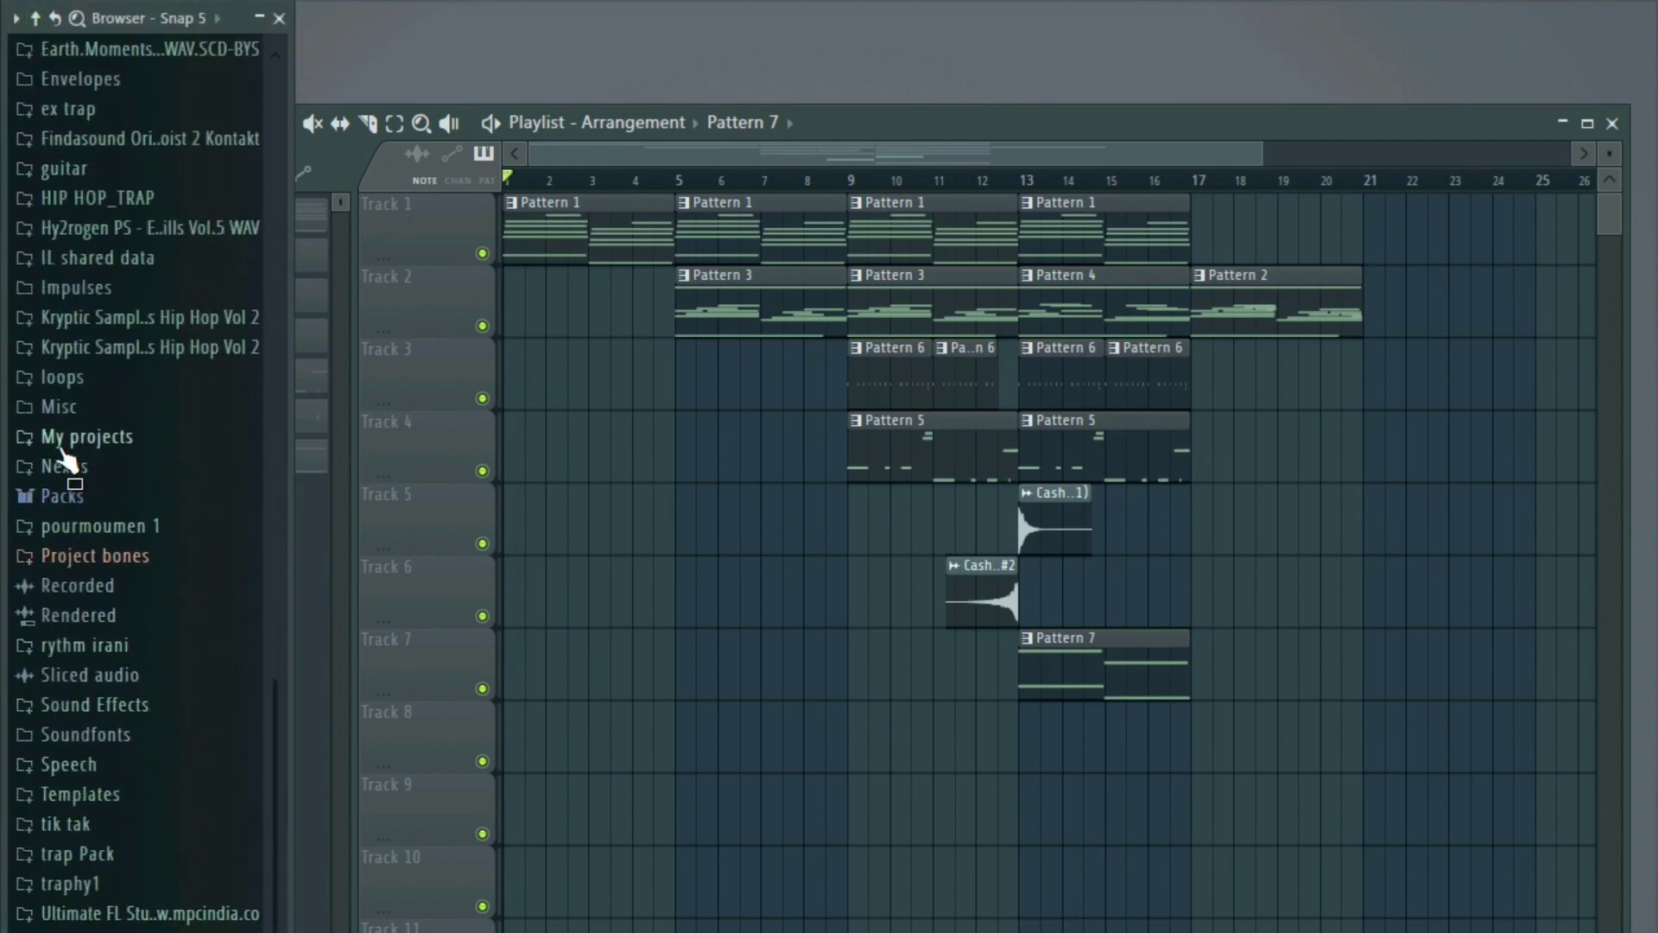
pyautogui.click(62, 378)
pyautogui.click(142, 352)
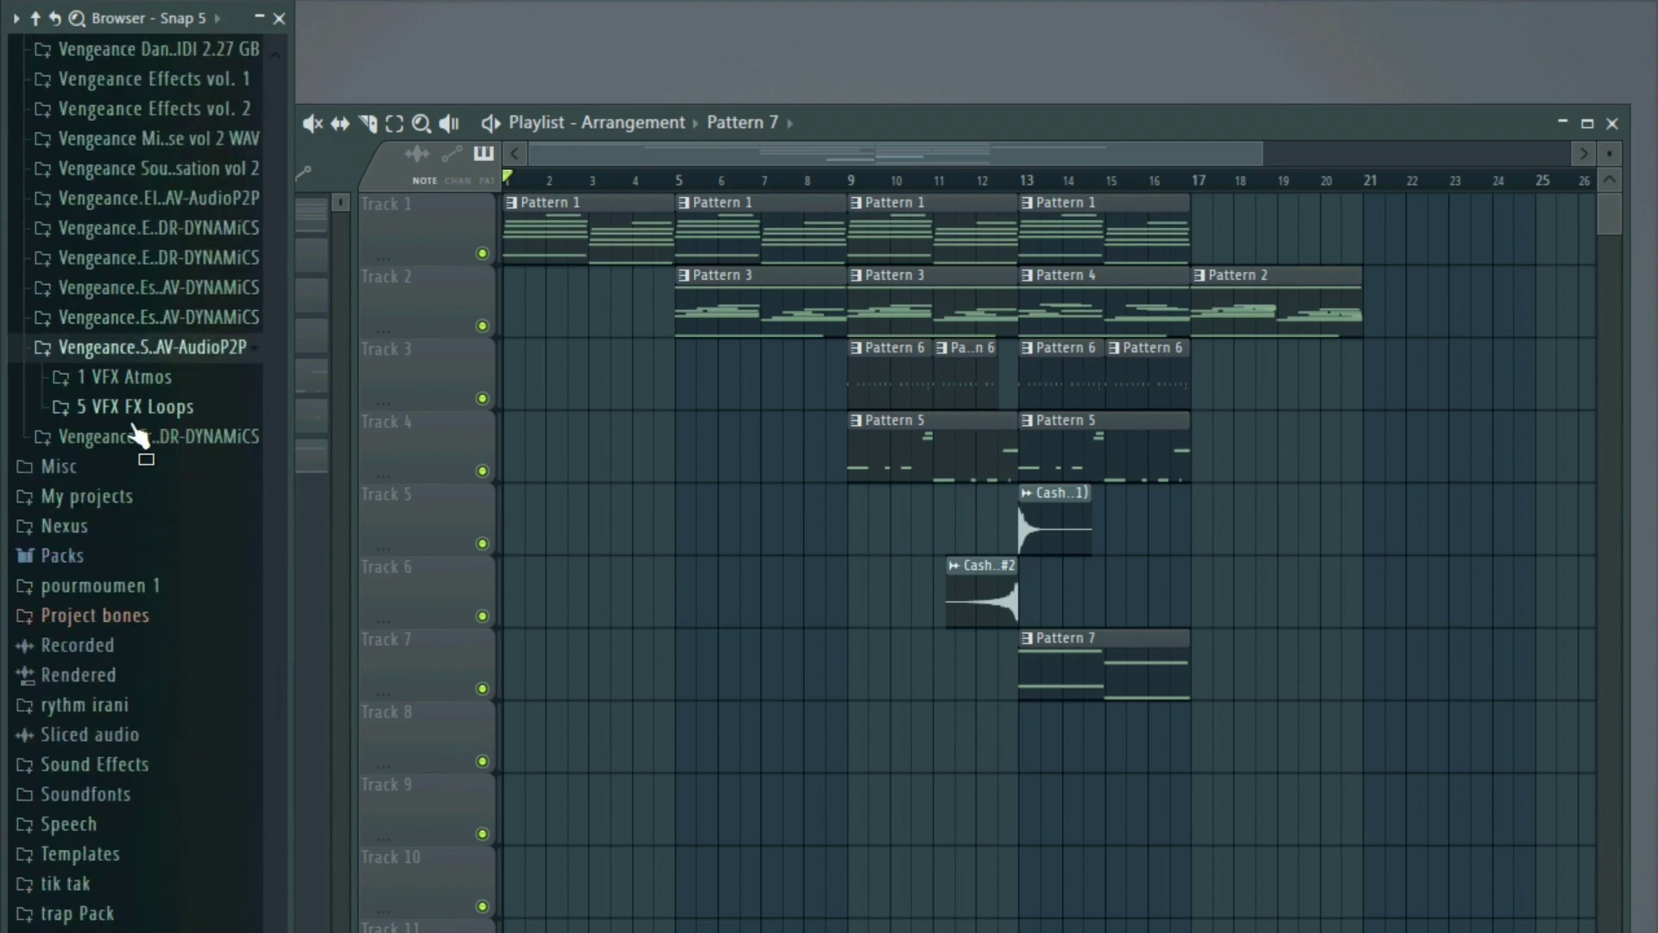
pyautogui.click(135, 415)
pyautogui.click(129, 292)
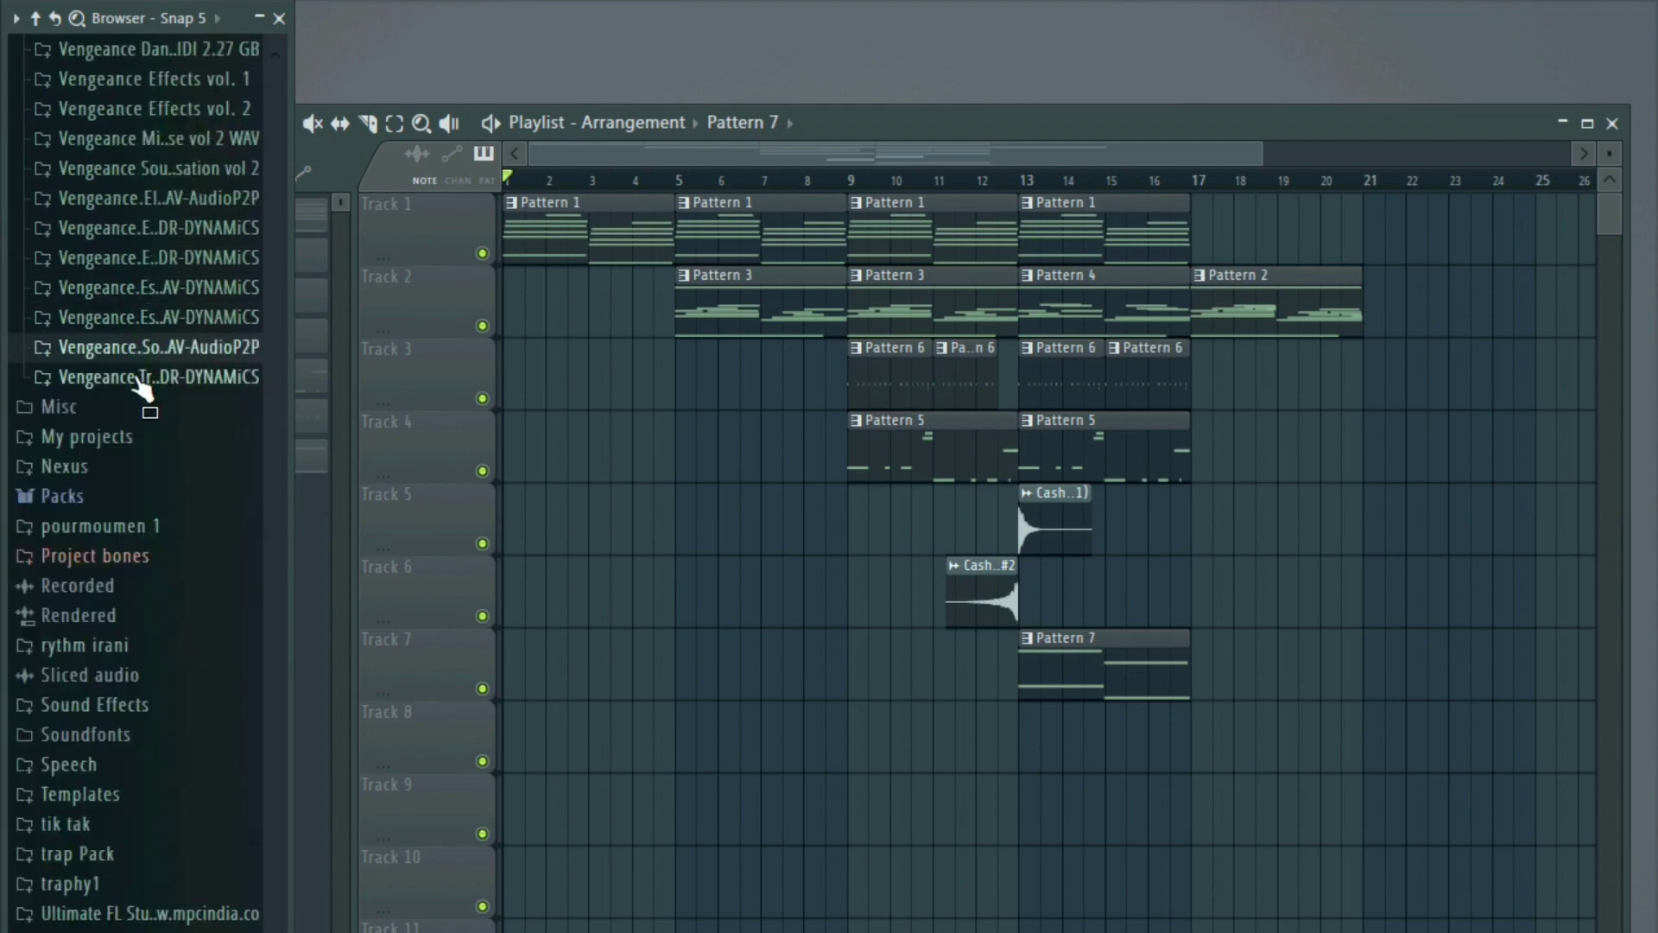
pyautogui.click(148, 378)
pyautogui.click(162, 407)
pyautogui.click(199, 525)
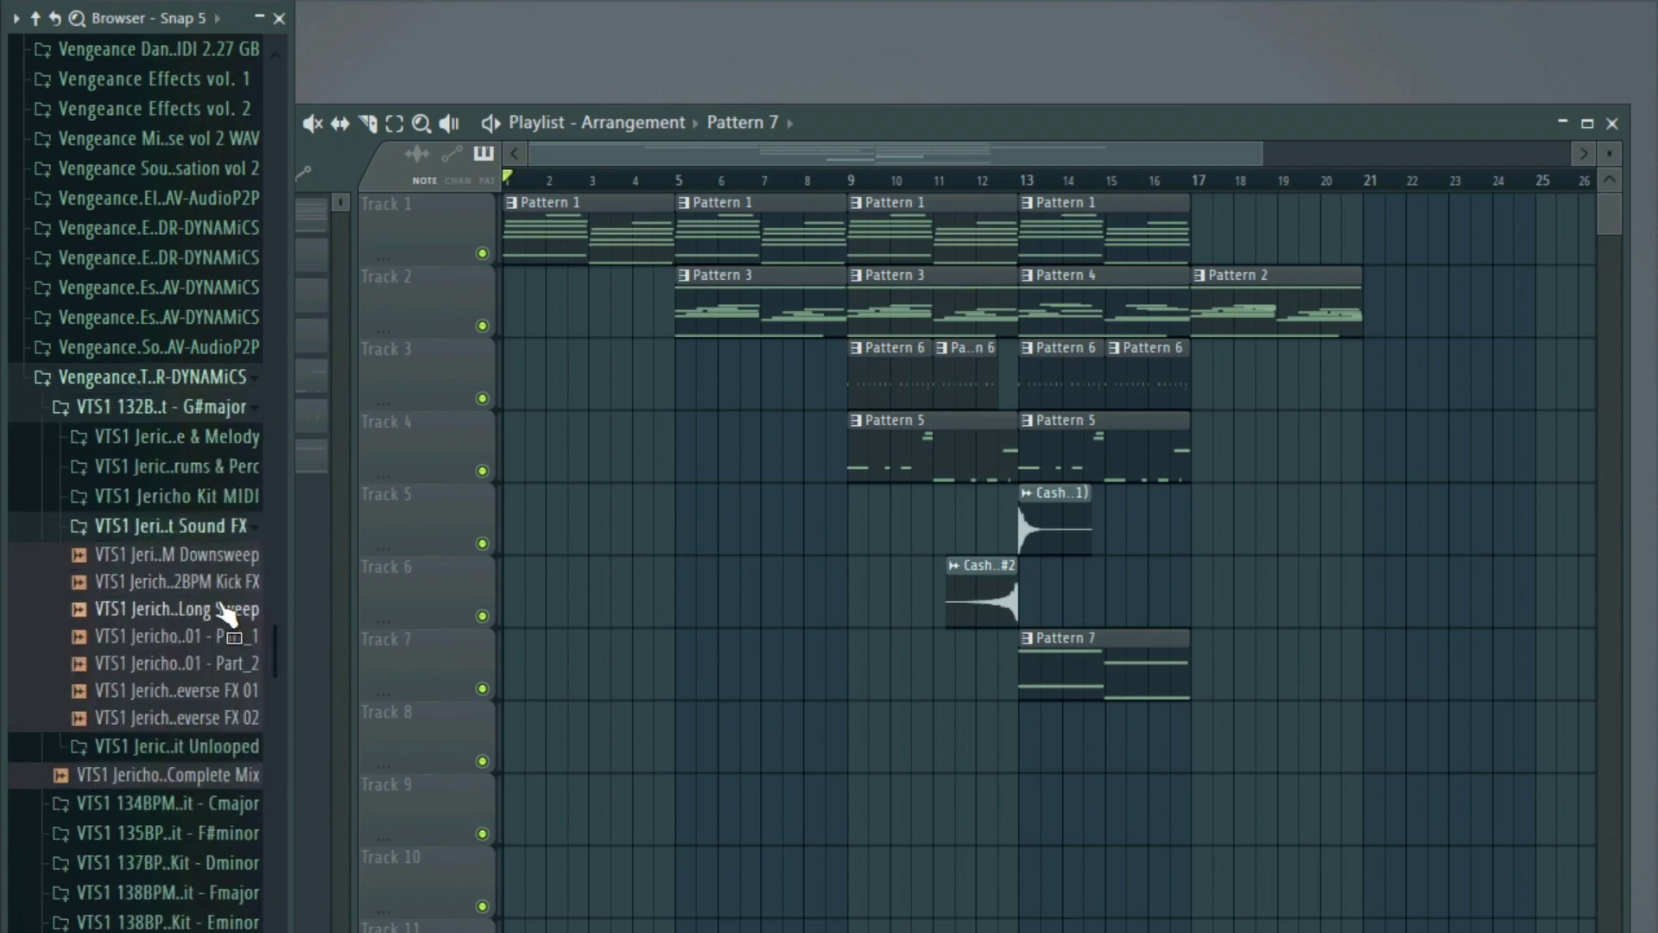
# - Place VTS1 Jericho Kit 132BPM Reverse FX 02 on Track 8 leading into bar 9, with its volume lowered and a slight fade-in
pyautogui.moveTo(203, 724); pyautogui.dragTo(891, 748)
pyautogui.scroll(4, 851, 769)
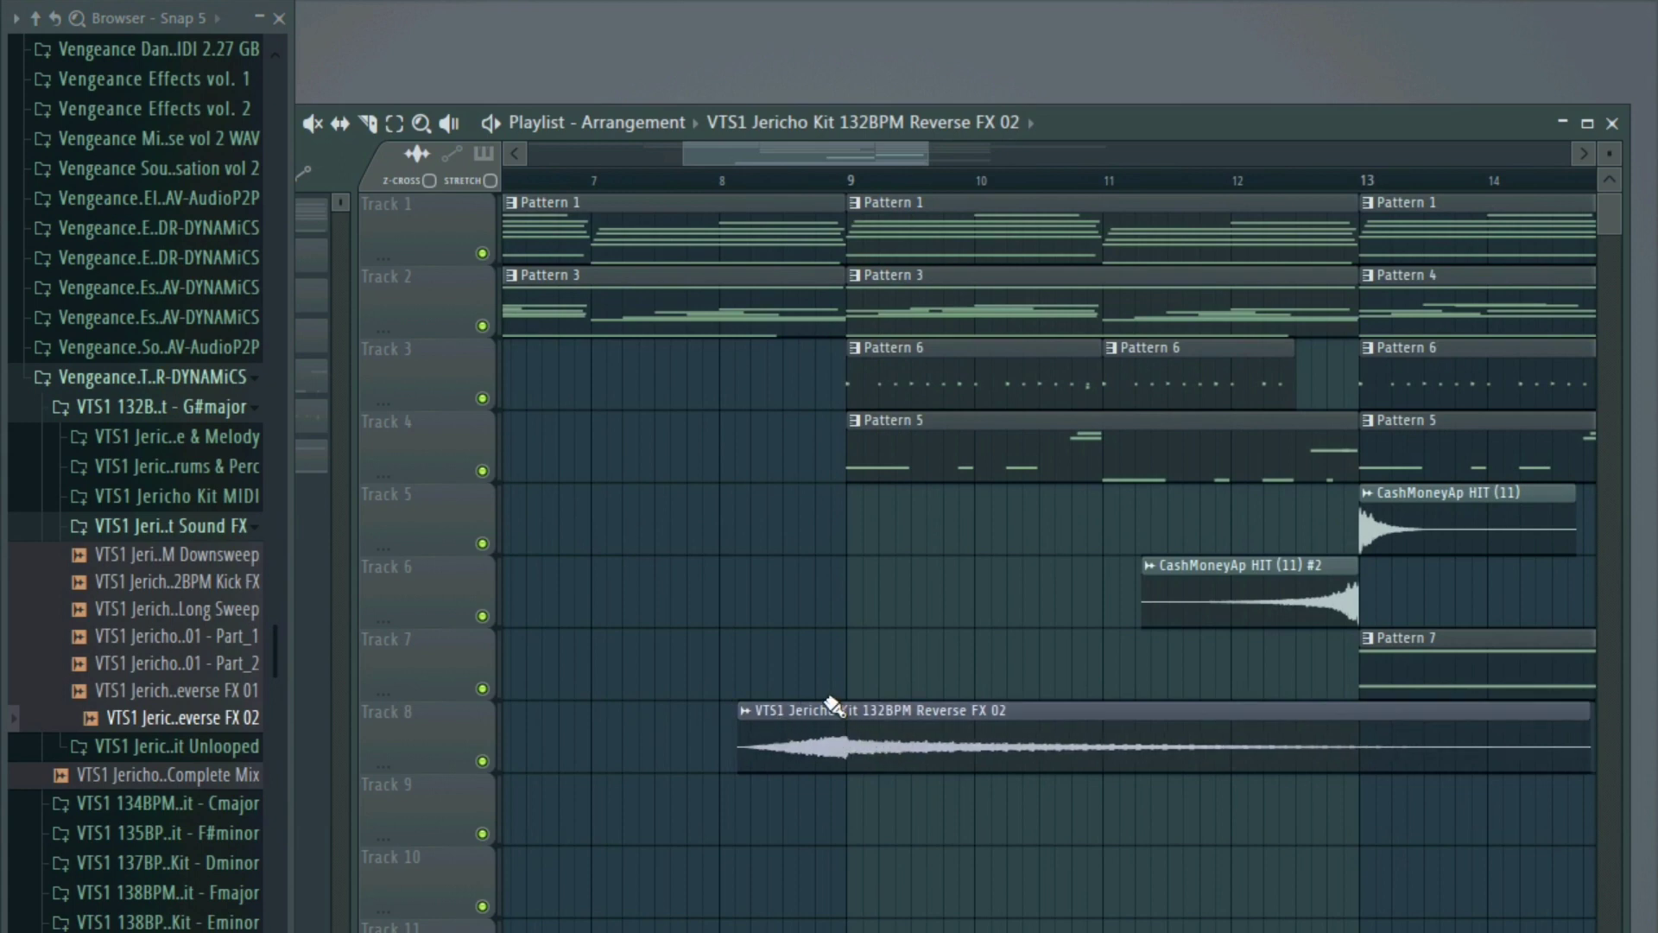
pyautogui.doubleClick(893, 732)
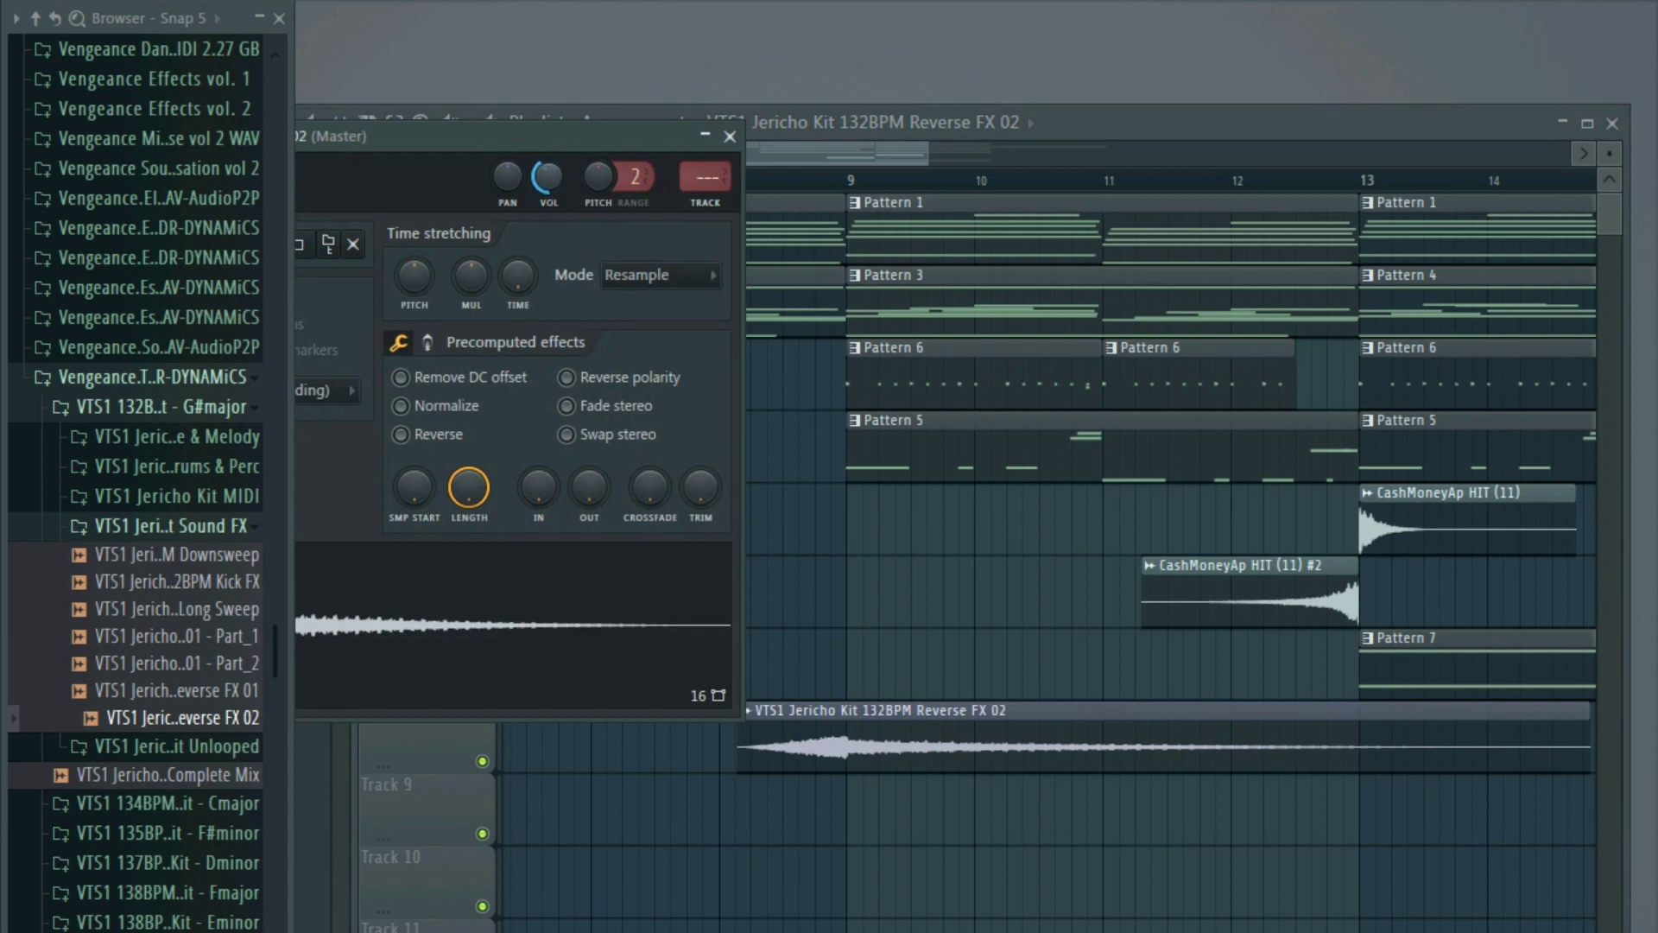
pyautogui.moveTo(538, 488); pyautogui.dragTo(538, 477)
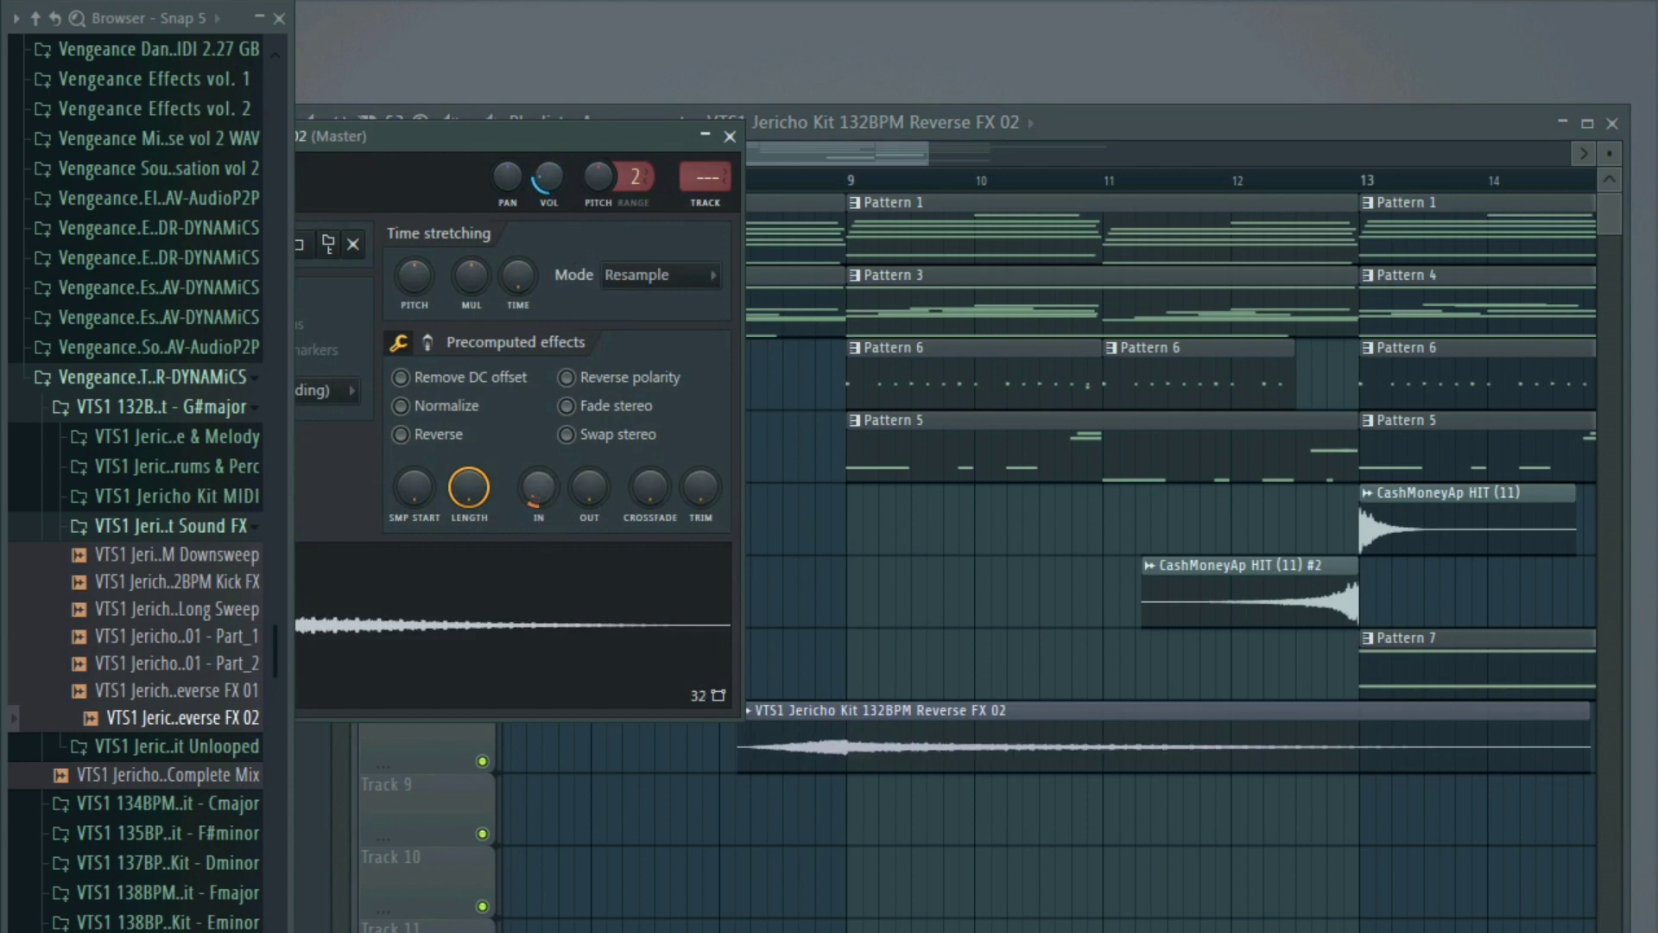
pyautogui.press('Escape')
pyautogui.doubleClick(836, 733)
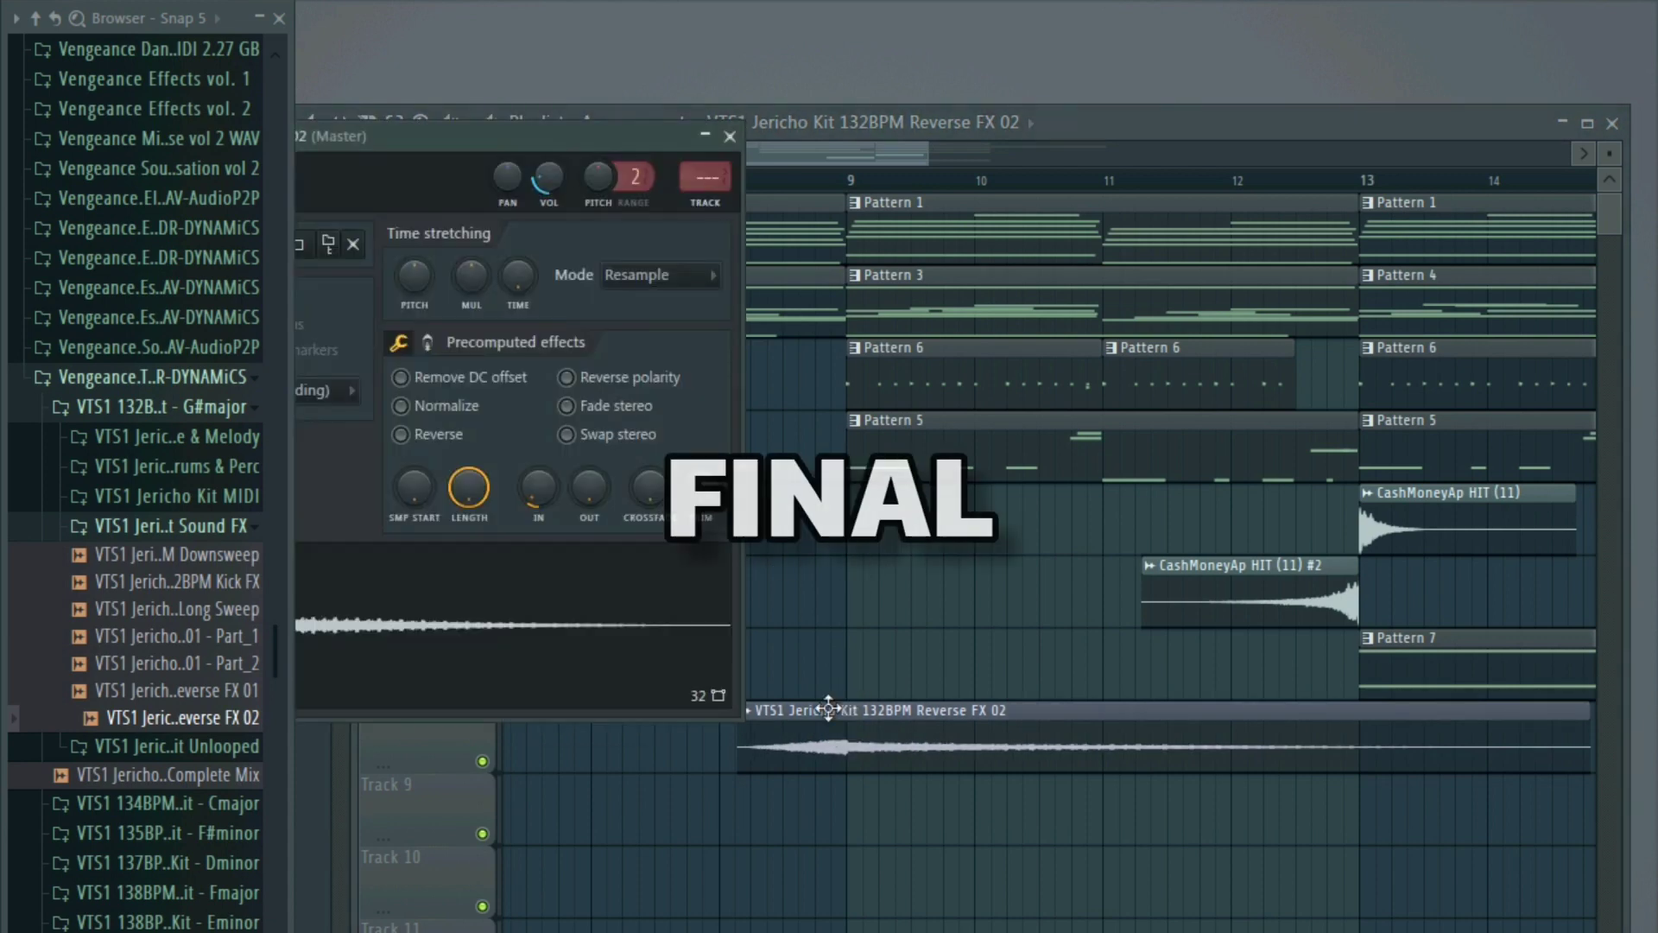
pyautogui.press('Escape')
# - Play the arrangement from the start and copy the Reverse FX 02 clip along Track 8 so it leads into bar 17
pyautogui.scroll(-5, 923, 566)
pyautogui.press('space')
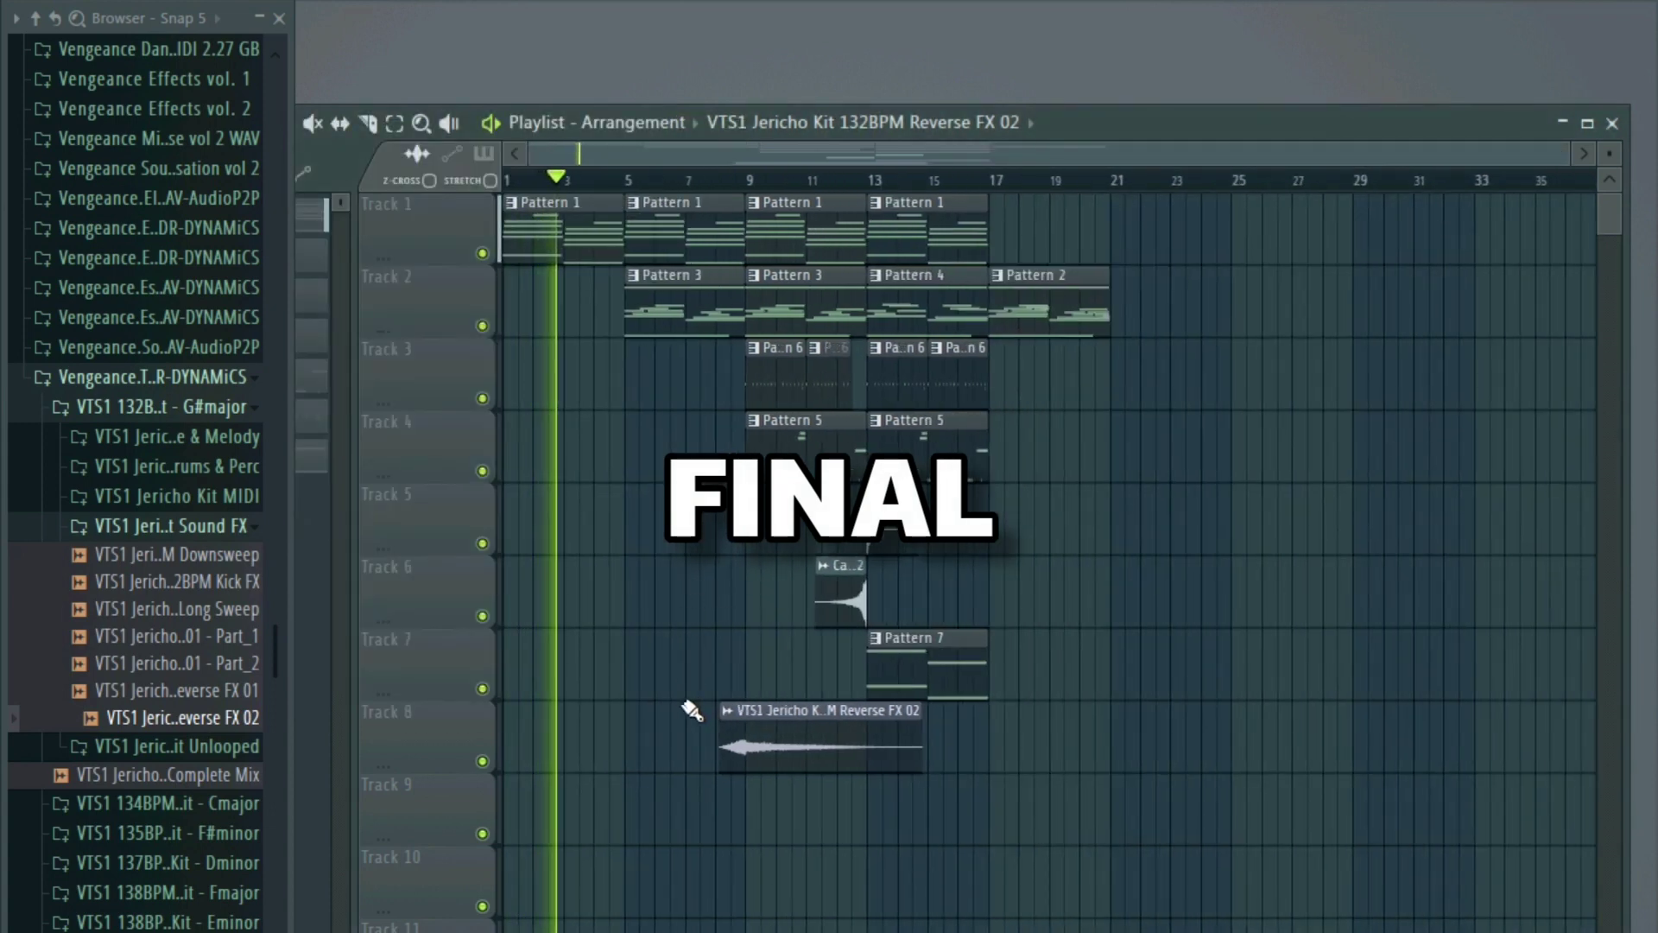
pyautogui.scroll(2, 618, 596)
pyautogui.scroll(1, 618, 596)
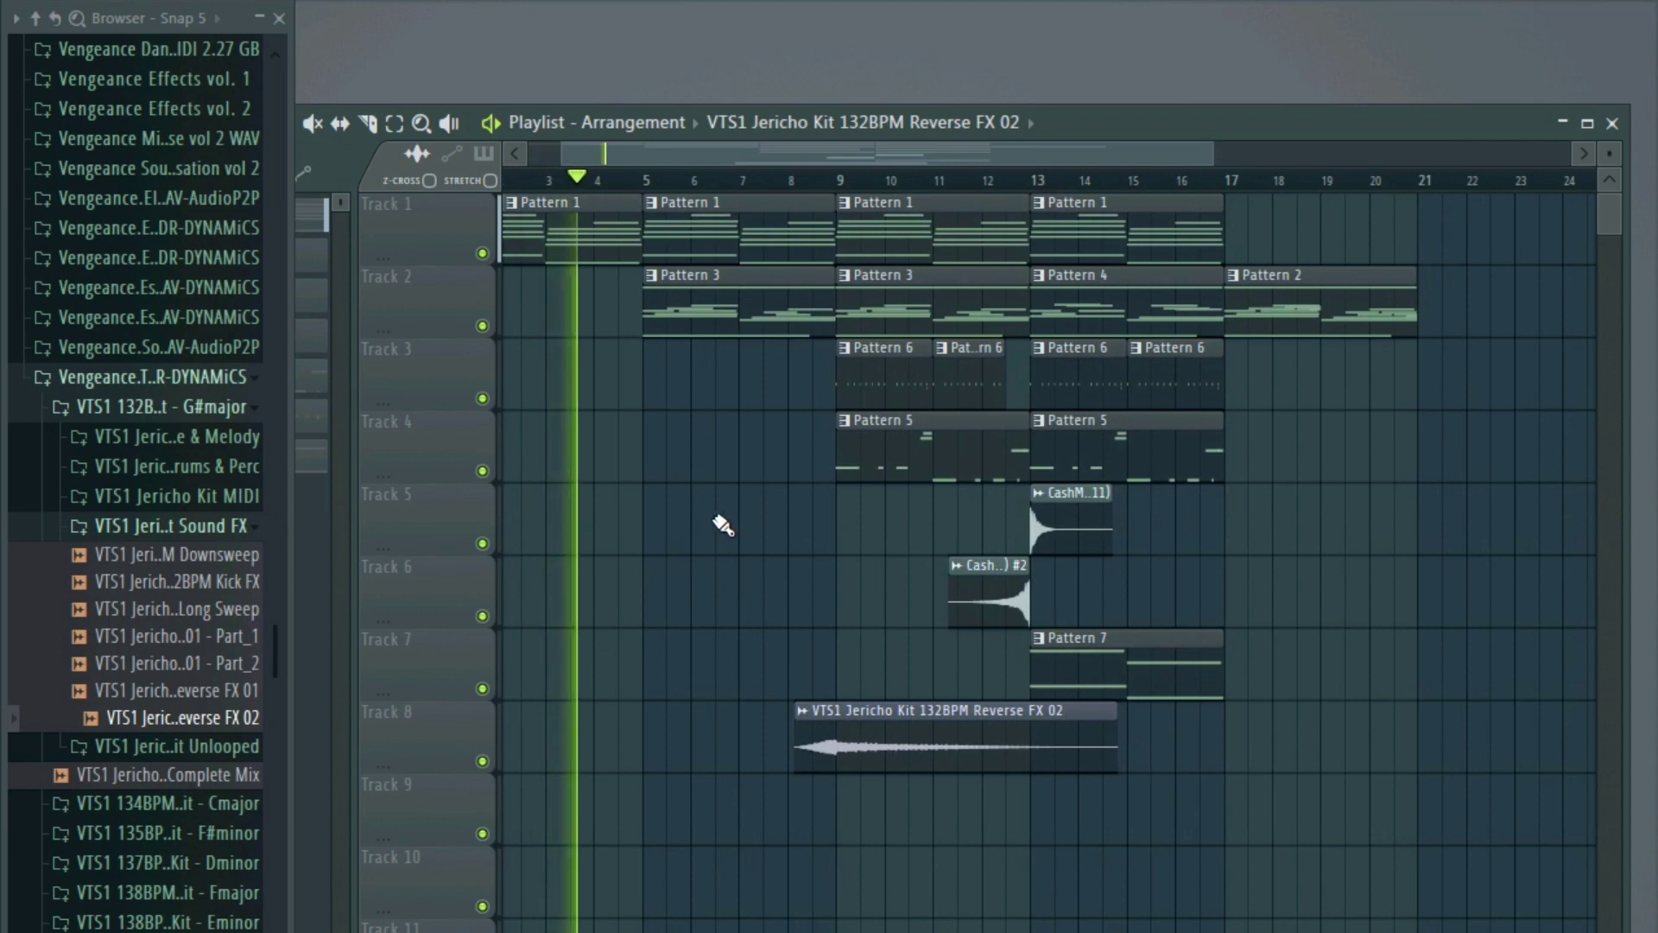
pyautogui.scroll(-2, 760, 527)
pyautogui.rightClick(1159, 307)
pyautogui.click(1166, 298)
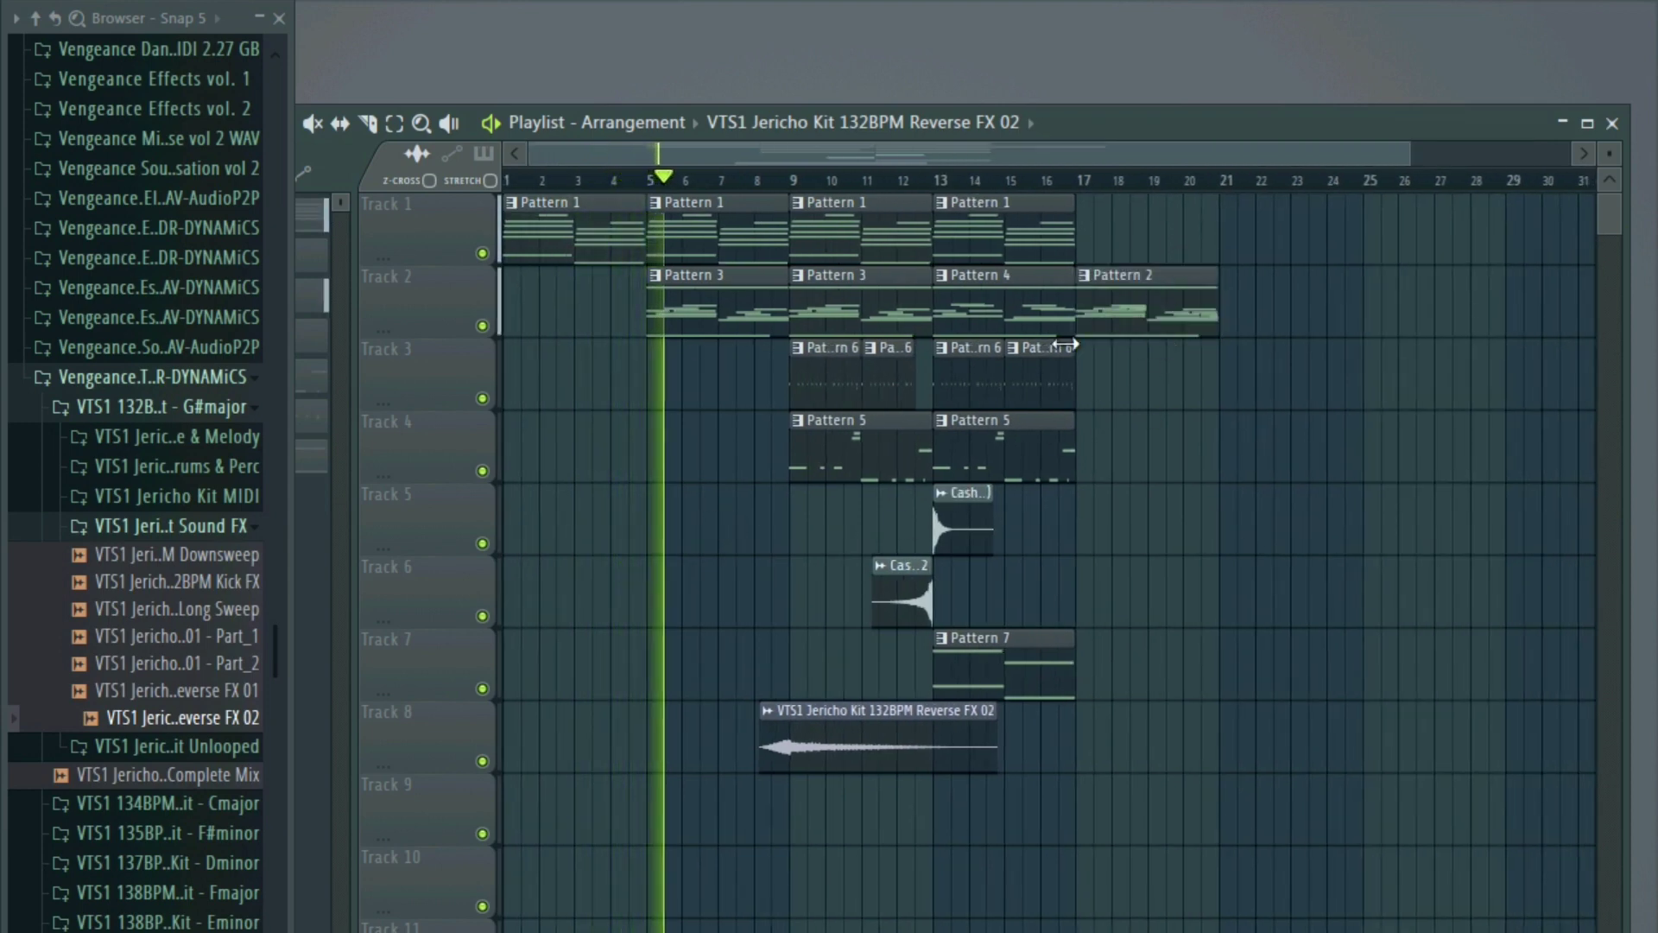
pyautogui.moveTo(907, 745); pyautogui.dragTo(1163, 736)
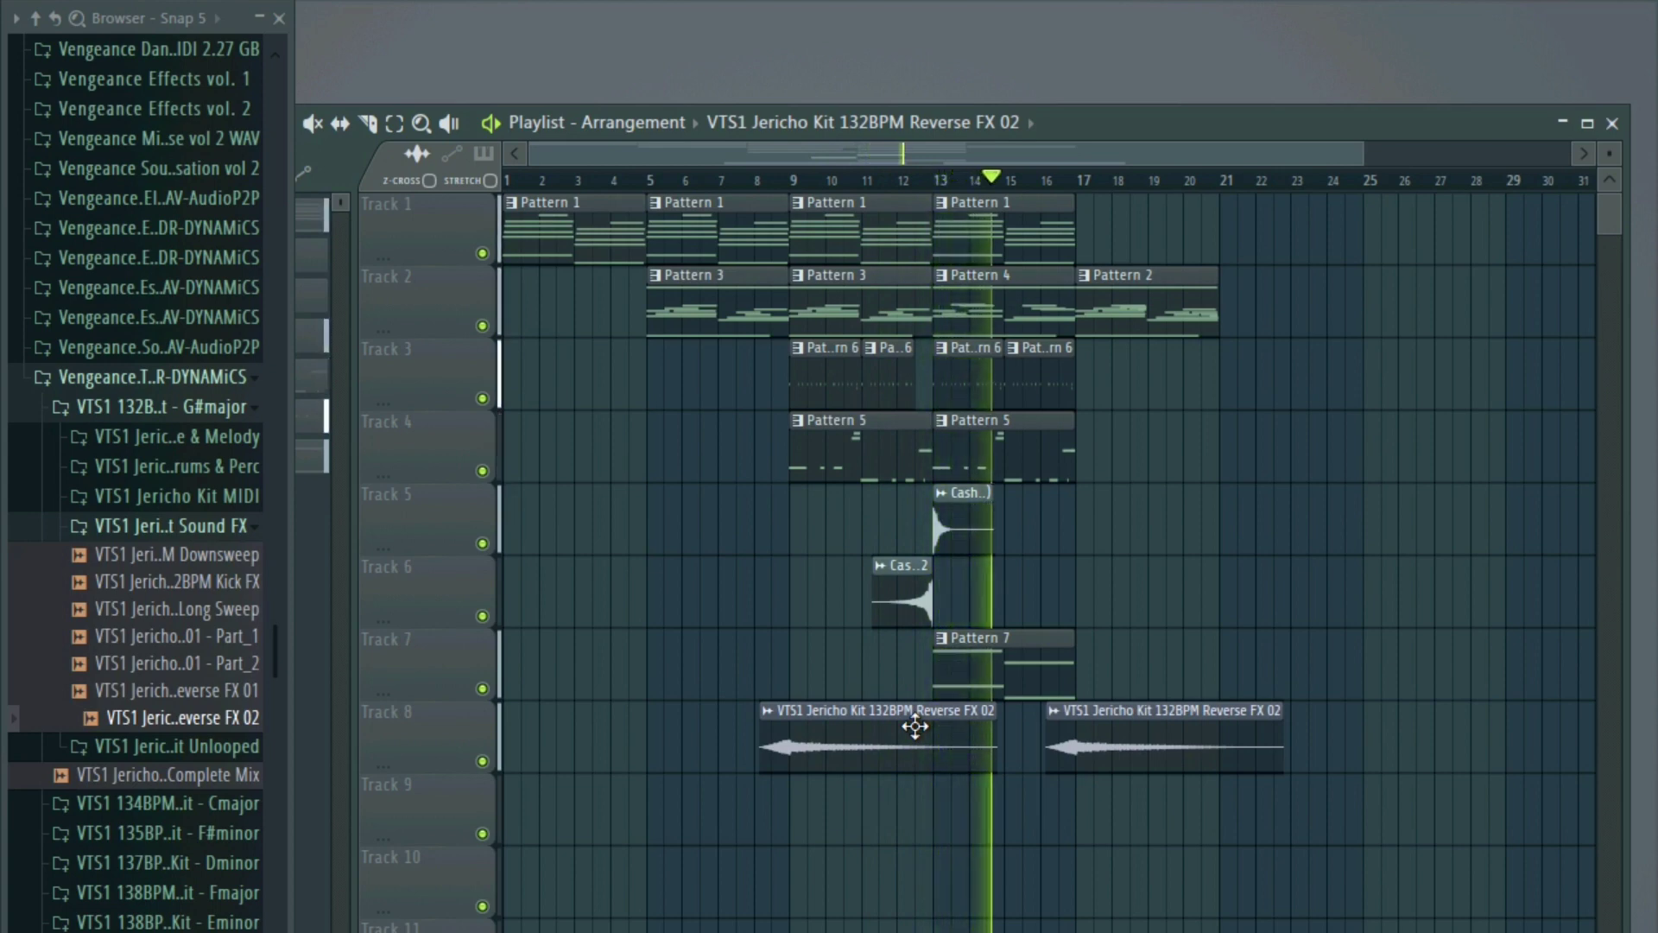
# - Add Pattern 7 clips on Track 7 at bars 17 and 21, and select the time range of the whole arrangement
pyautogui.click(1072, 656)
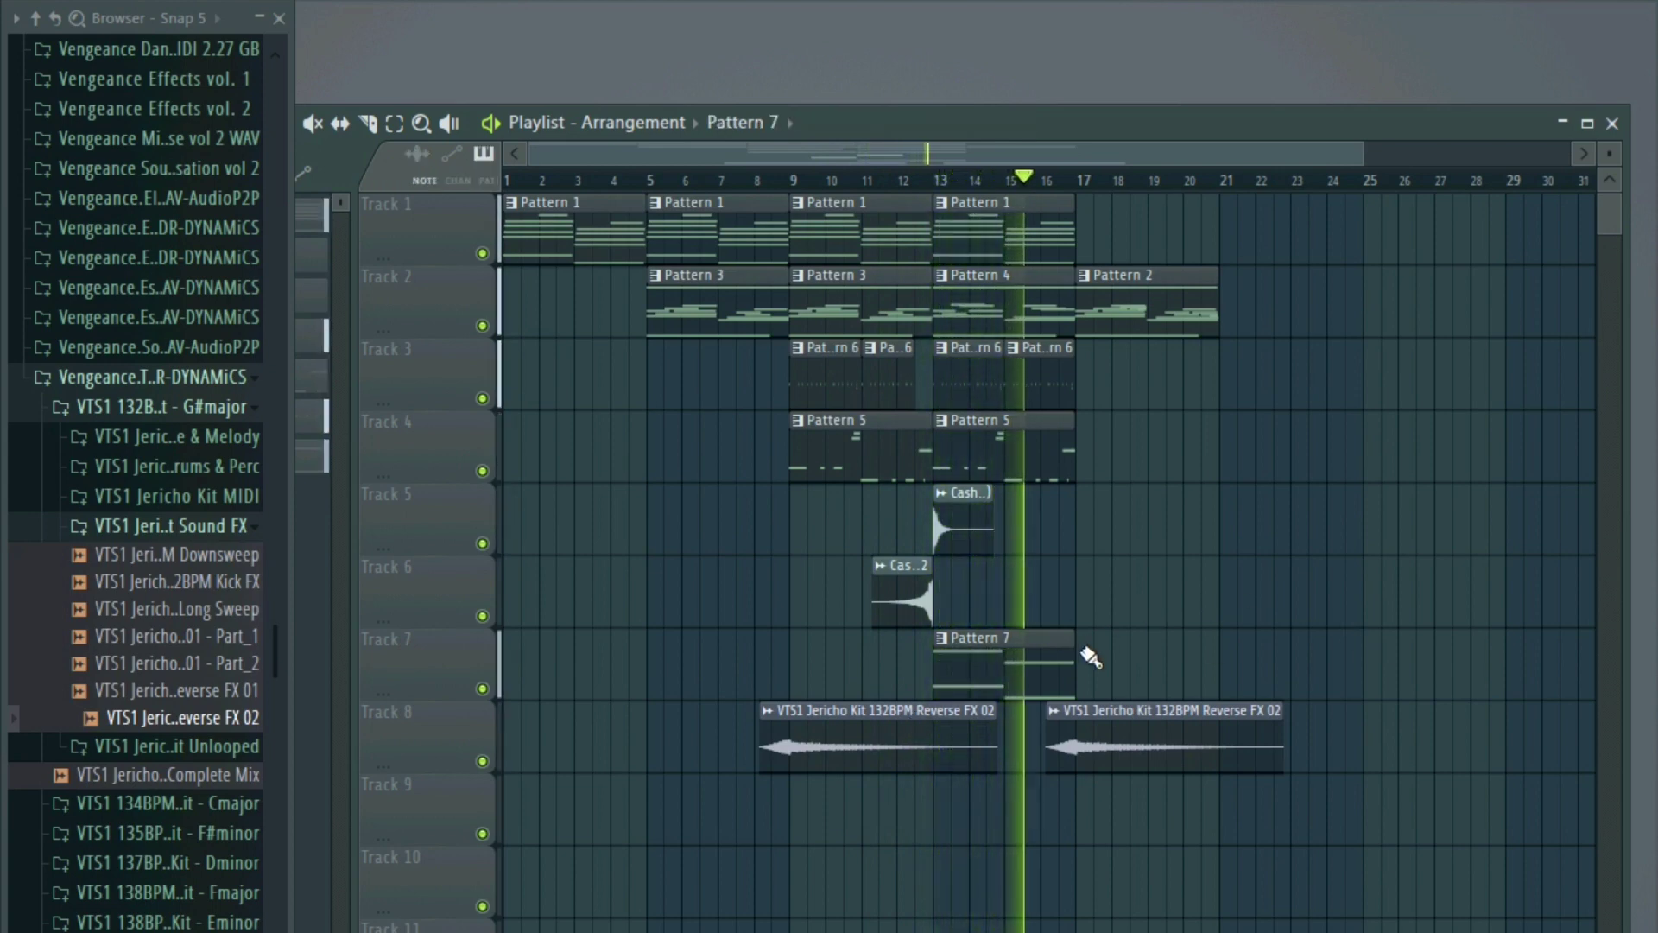
pyautogui.click(1088, 656)
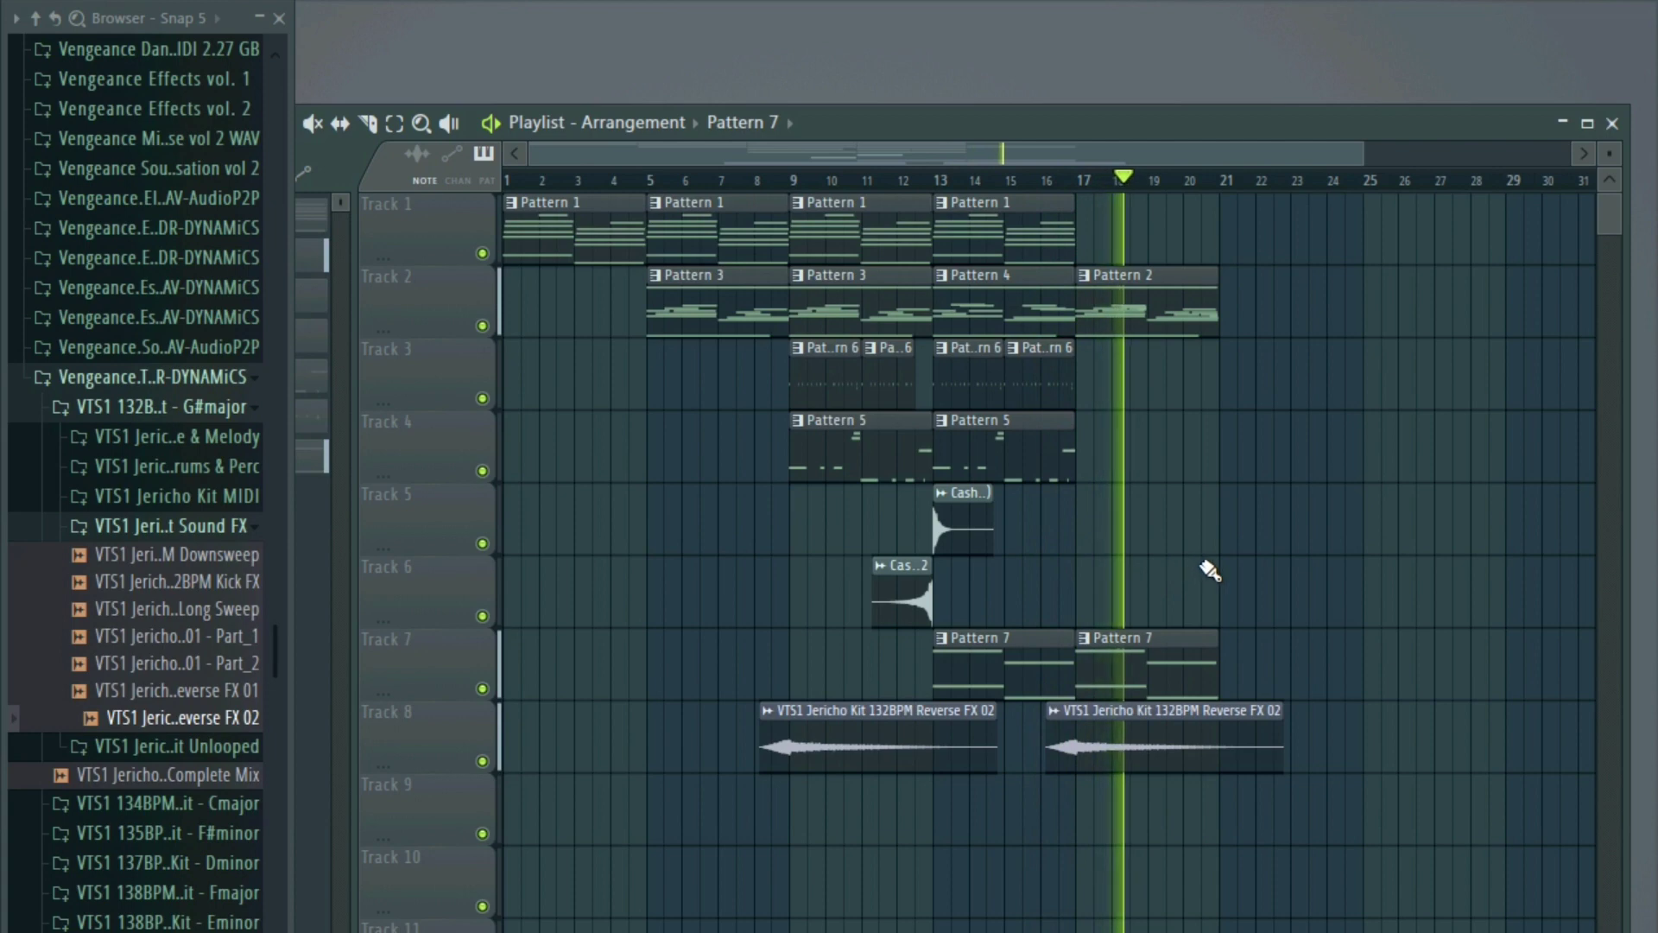
pyautogui.hotkey('ctrl', 'a')
pyautogui.hotkey('ctrl', 'd')
pyautogui.moveTo(1124, 660); pyautogui.dragTo(1266, 666)
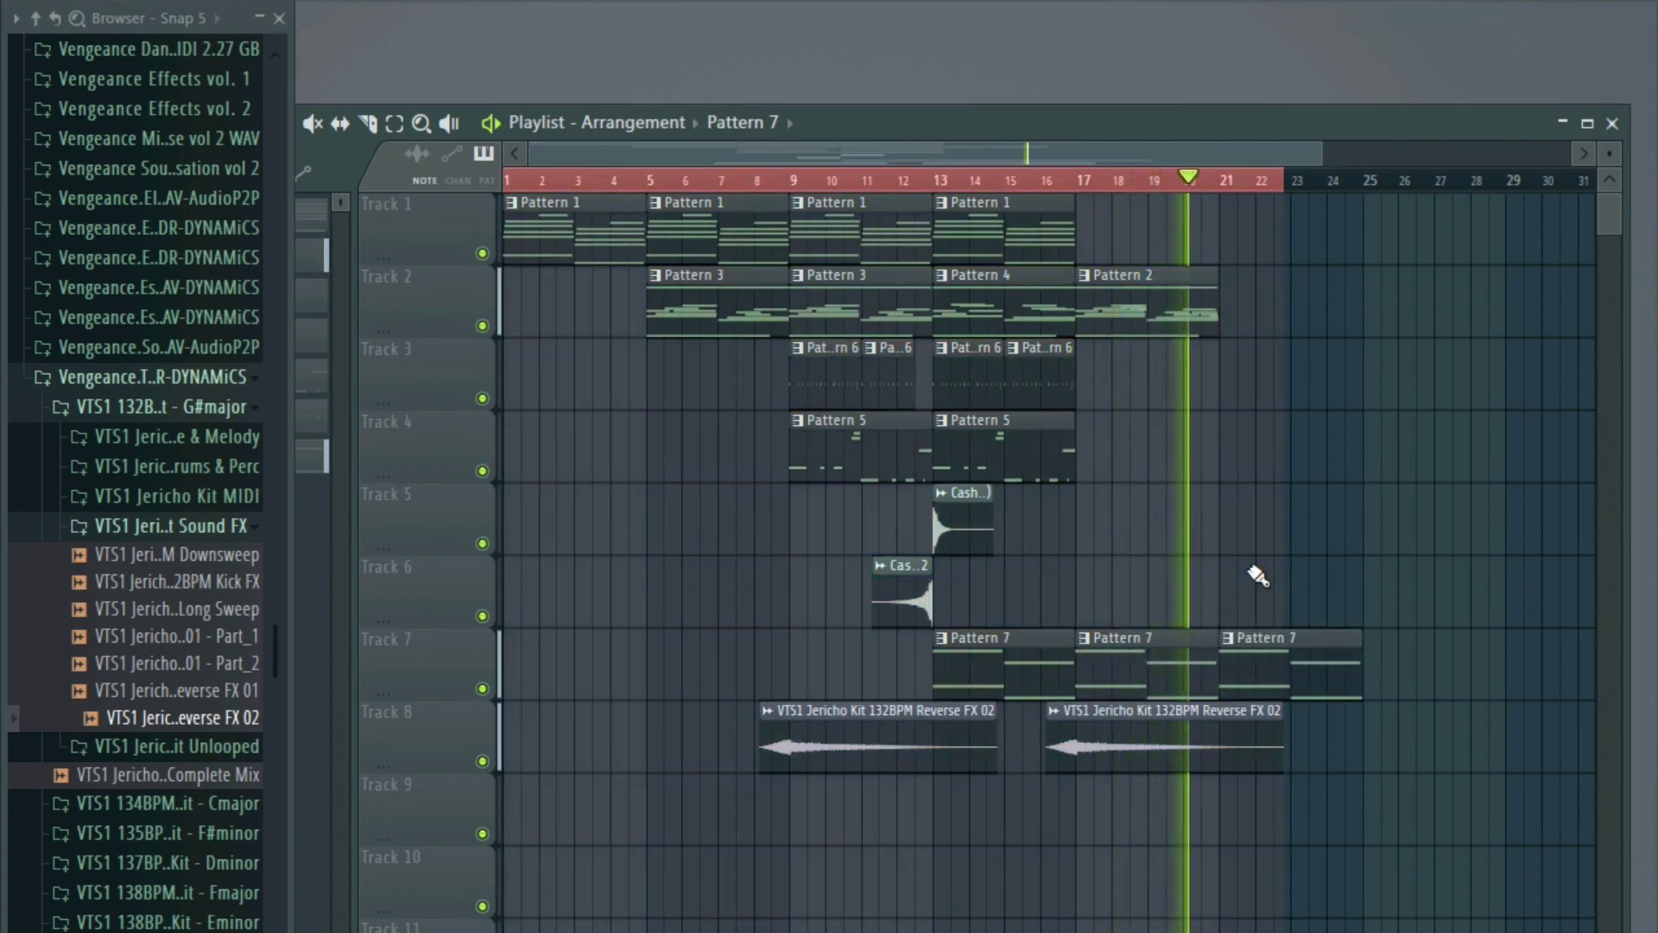
# - Try Pattern 7 on Track 2 at bar 21 instead of the Track 7 copy, restore the previous clips, and stop playback
pyautogui.click(1233, 331)
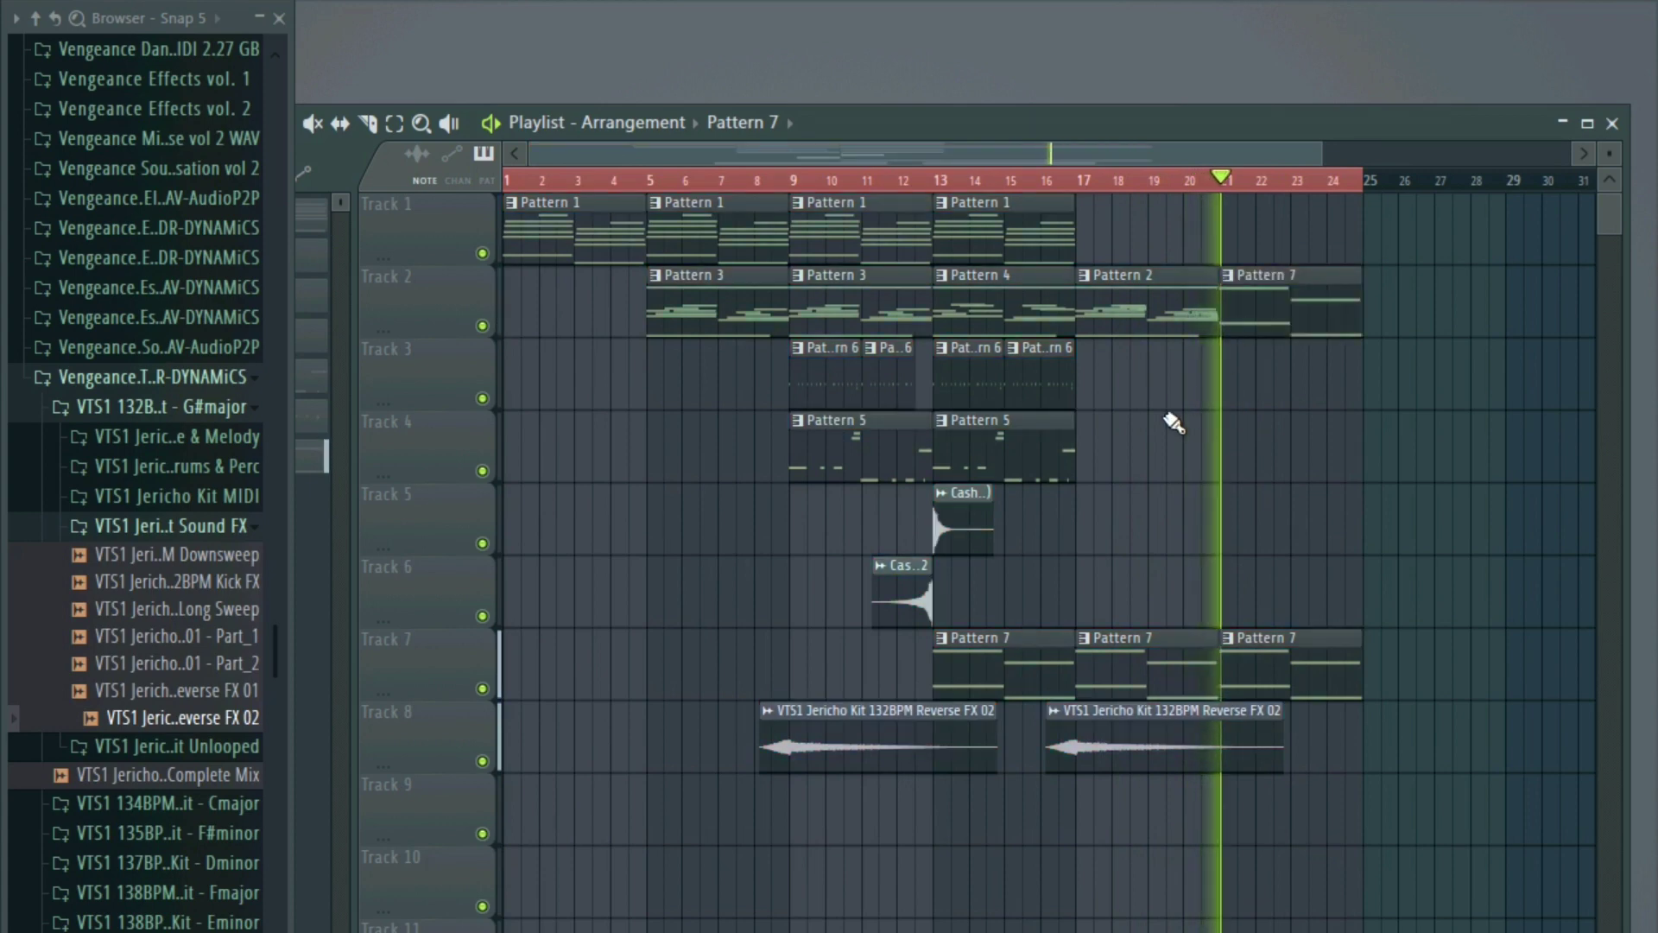
pyautogui.rightClick(1325, 643)
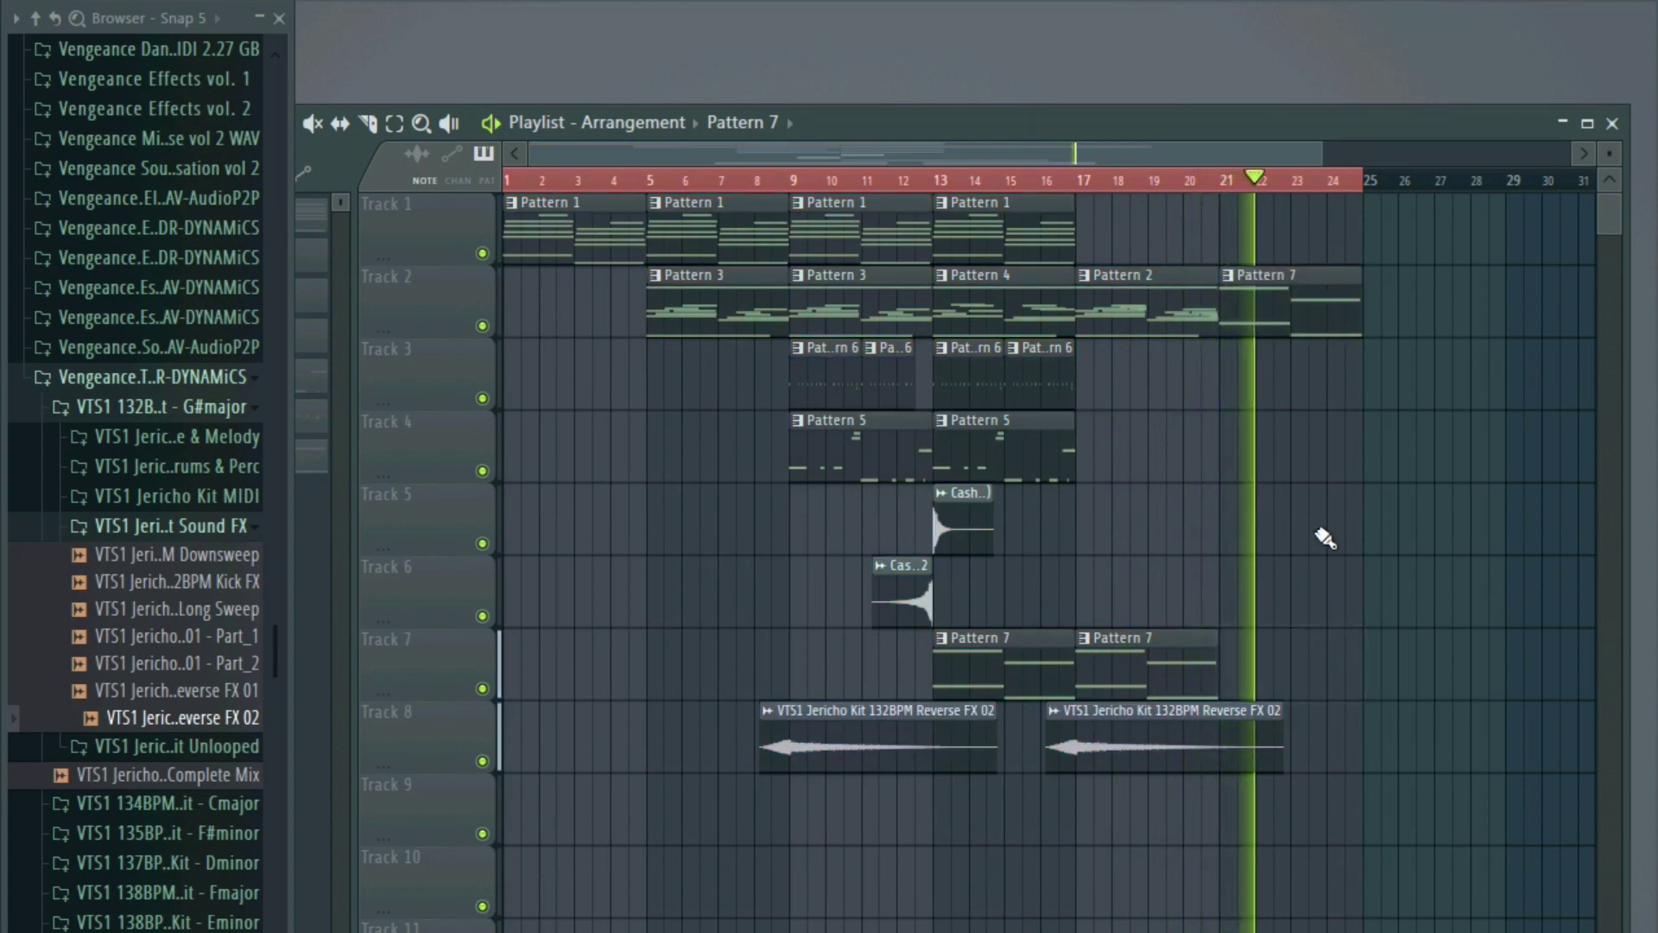
pyautogui.hotkey('ctrl', 'z')
pyautogui.rightClick(1348, 288)
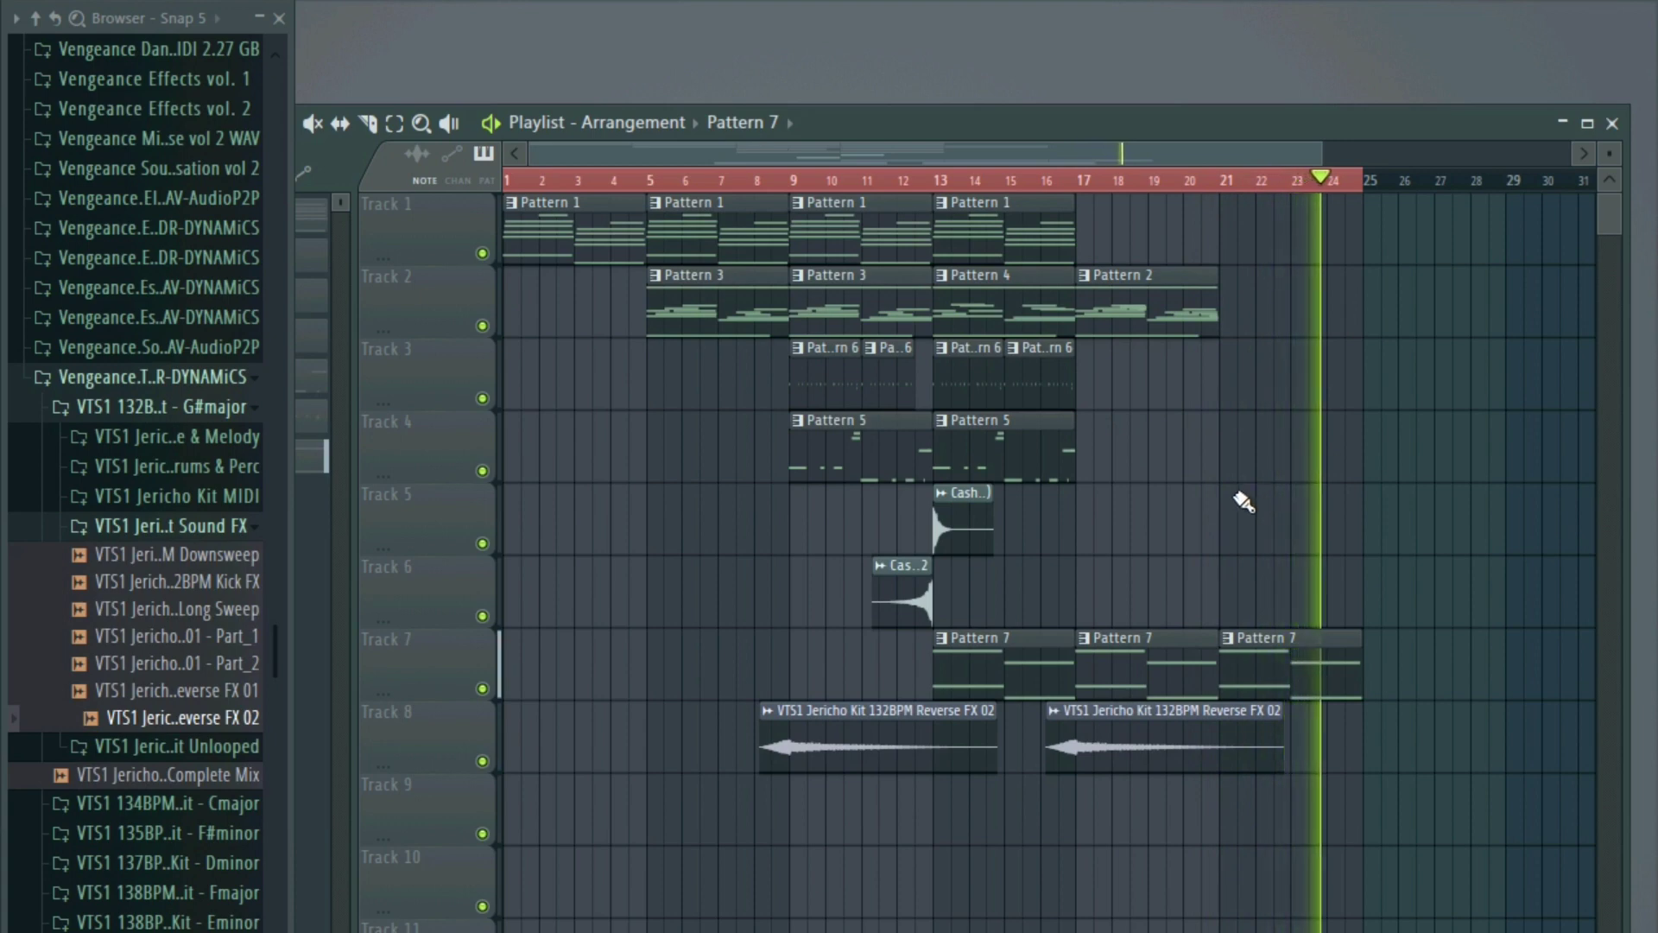
pyautogui.press('space')
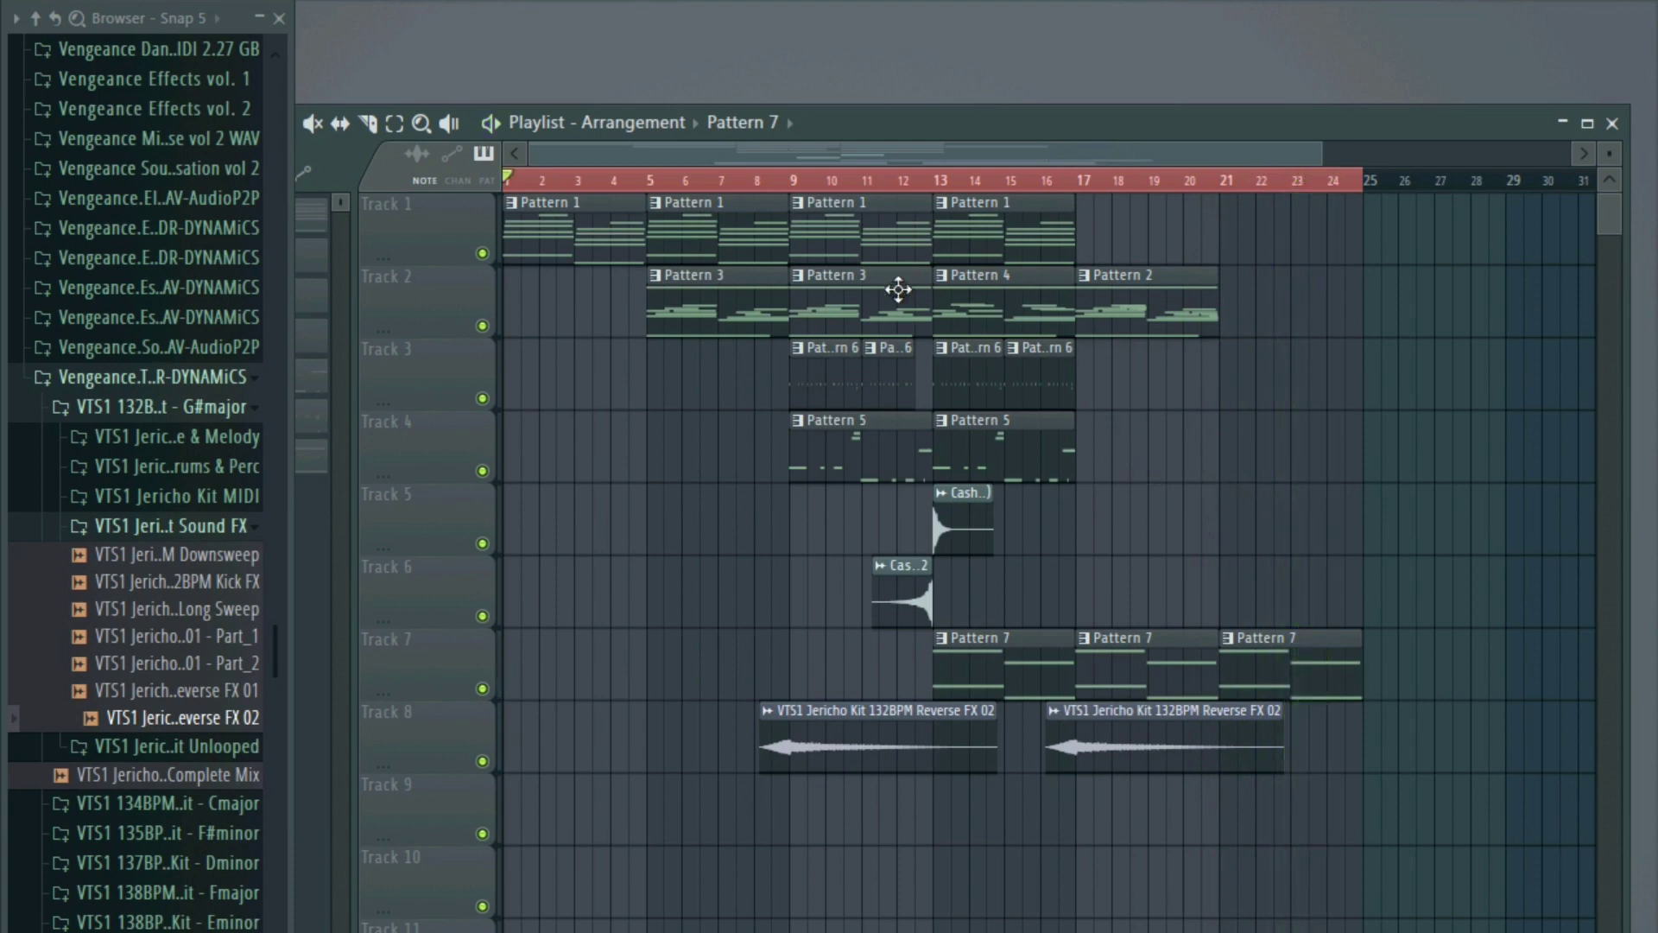